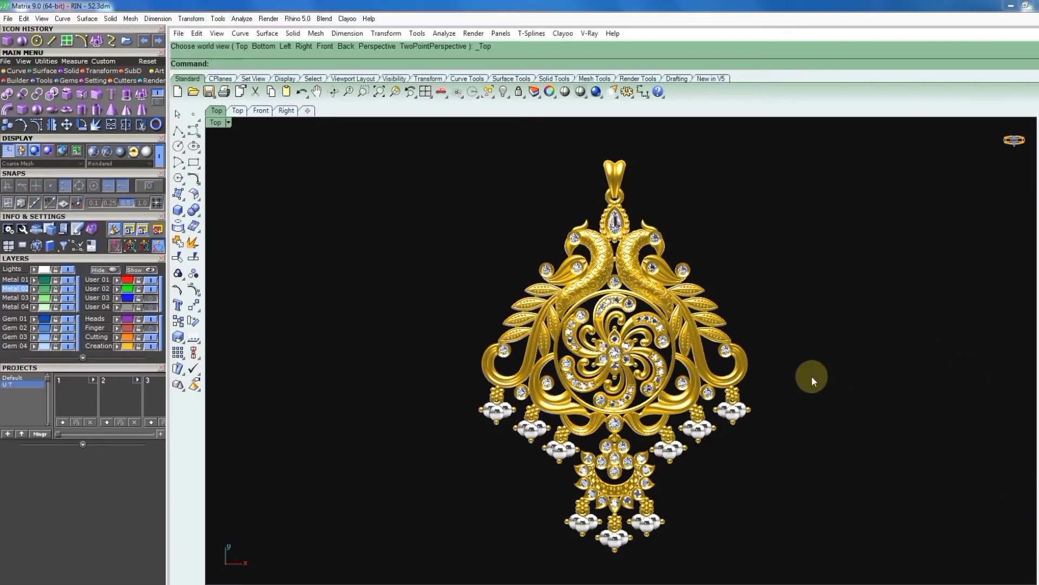
# Orbit around the pendant to inspect it in 3D, then fit it back into view.
pyautogui.moveTo(695, 379)
pyautogui.mouseDown(button='right')
pyautogui.moveTo(658, 375)
pyautogui.moveTo(615, 322)
pyautogui.mouseUp(button='right')
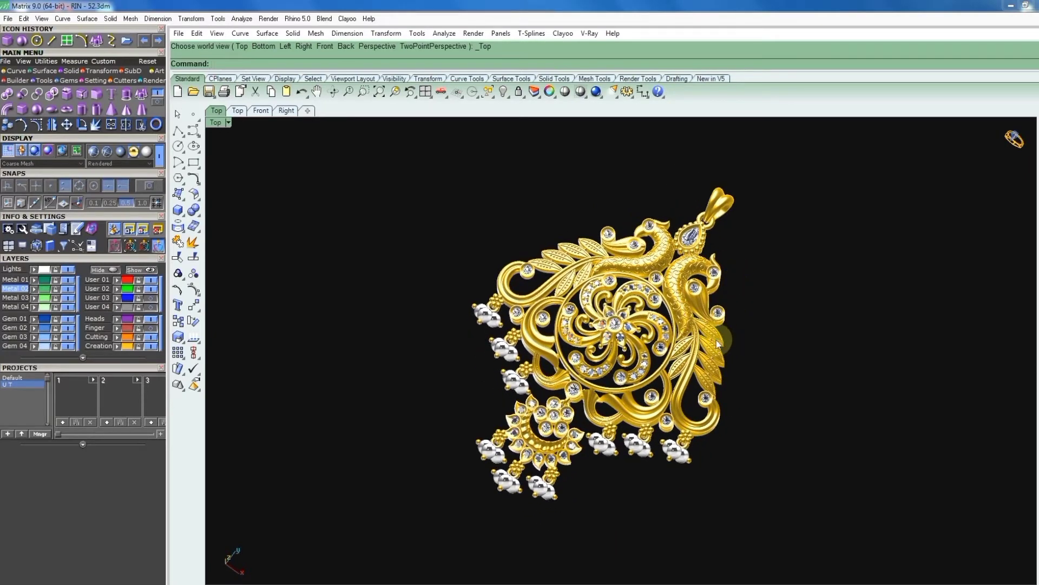
pyautogui.moveTo(719, 343); pyautogui.dragTo(660, 344, button='right')
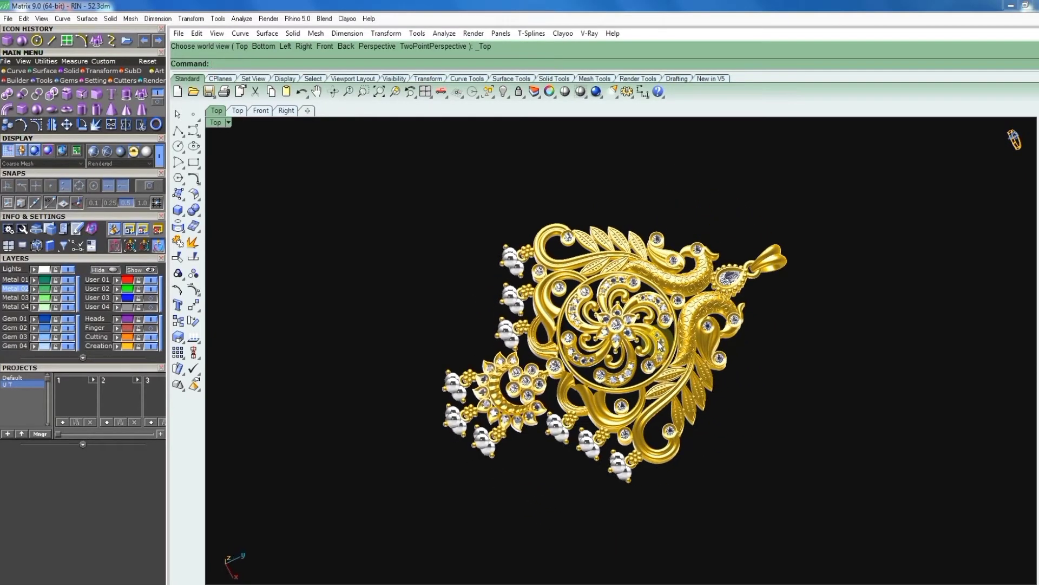
pyautogui.scroll(3, 659, 343)
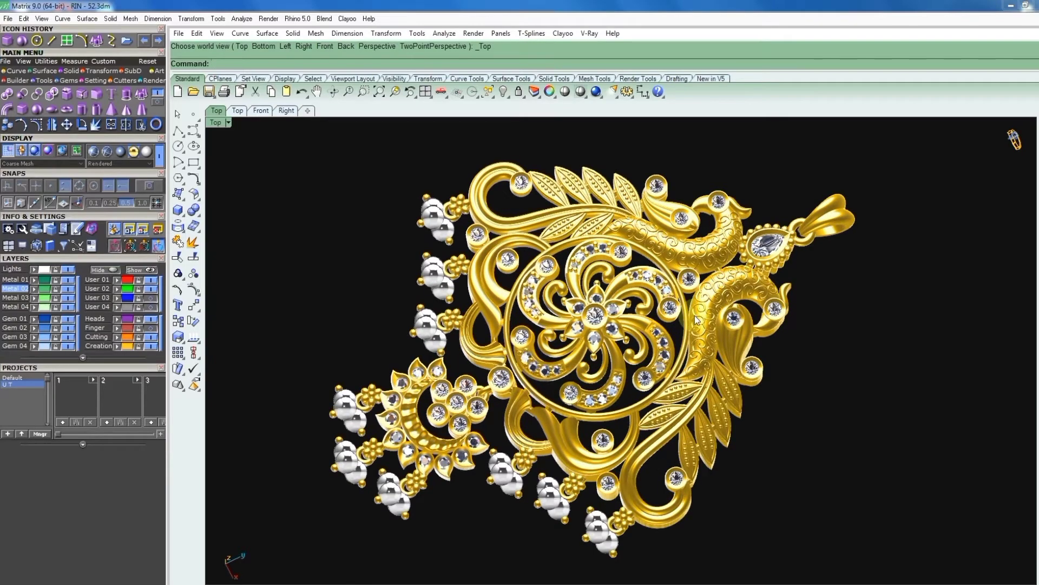
pyautogui.moveTo(693, 335); pyautogui.dragTo(499, 330, button='right')
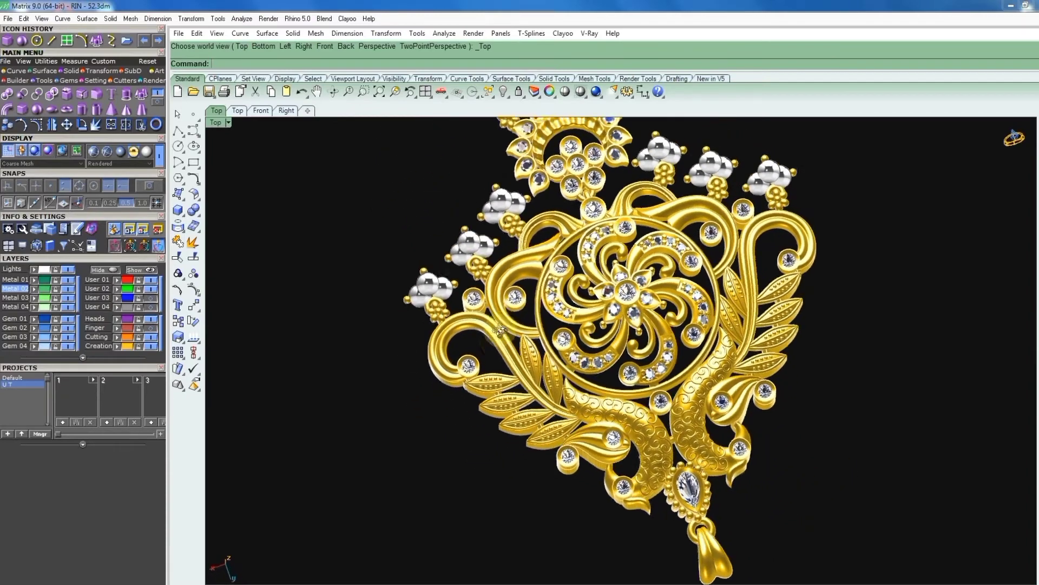
pyautogui.moveTo(499, 331)
pyautogui.mouseDown(button='right')
pyautogui.moveTo(441, 327)
pyautogui.moveTo(767, 390)
pyautogui.moveTo(662, 355)
pyautogui.moveTo(645, 325)
pyautogui.mouseUp(button='right')
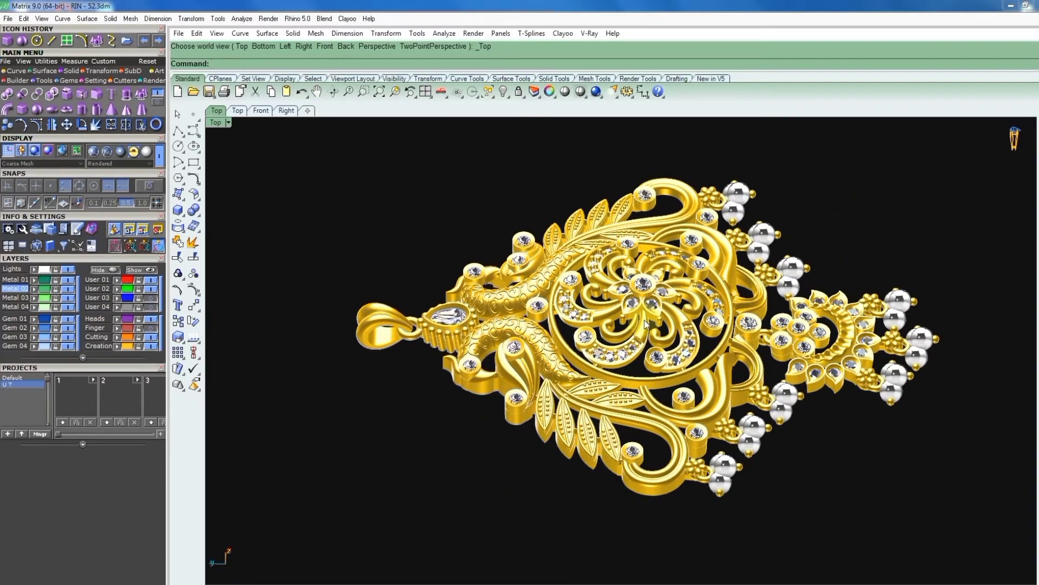
pyautogui.moveTo(796, 329)
pyautogui.mouseDown(button='right')
pyautogui.moveTo(757, 341)
pyautogui.moveTo(766, 336)
pyautogui.moveTo(755, 372)
pyautogui.moveTo(653, 385)
pyautogui.moveTo(564, 170)
pyautogui.mouseUp(button='right')
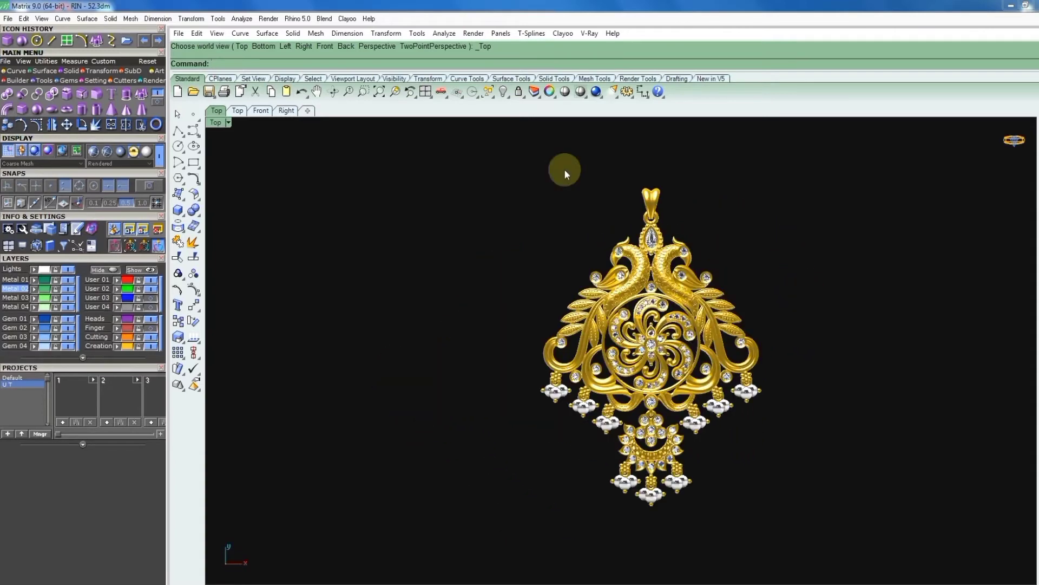
pyautogui.click(379, 93)
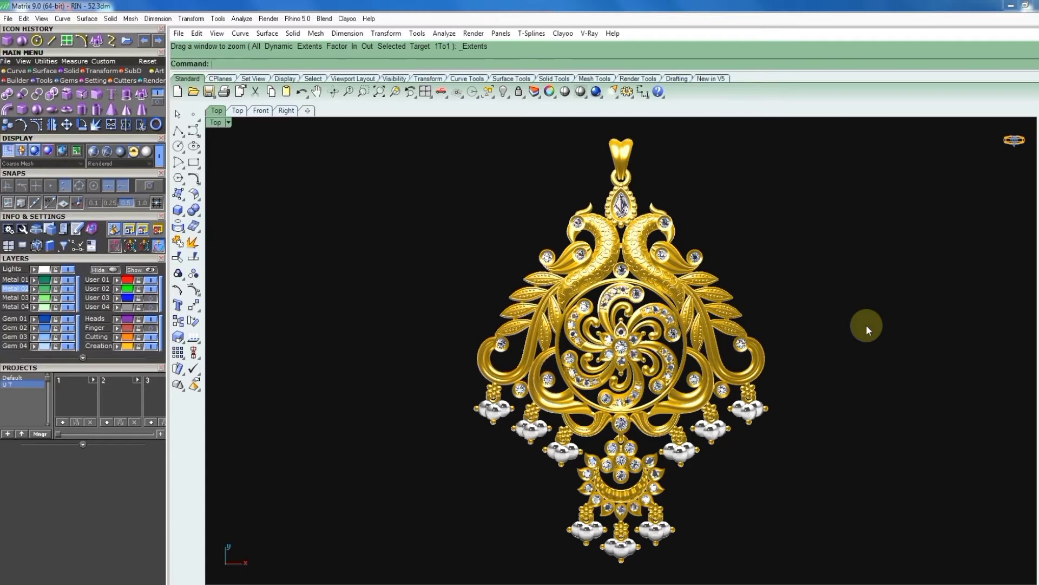
pyautogui.scroll(-5, 666, 304)
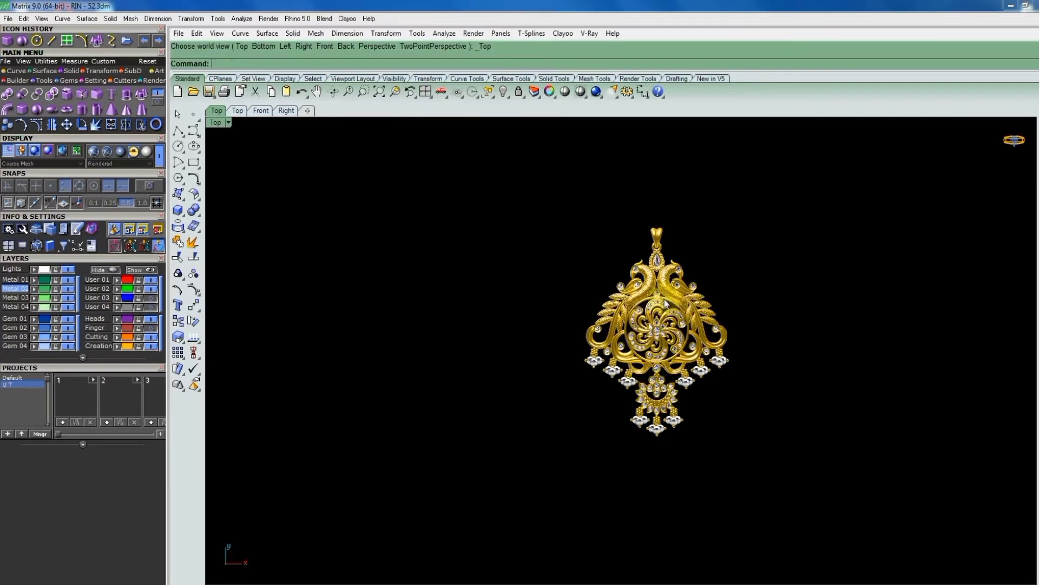
pyautogui.scroll(2, 666, 304)
pyautogui.scroll(2, 666, 304)
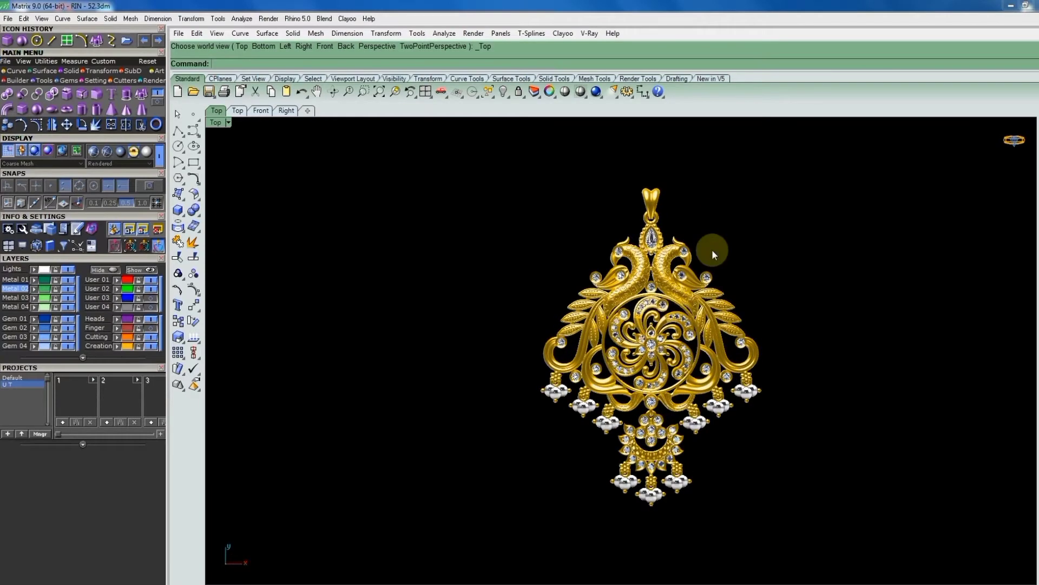
pyautogui.click(379, 92)
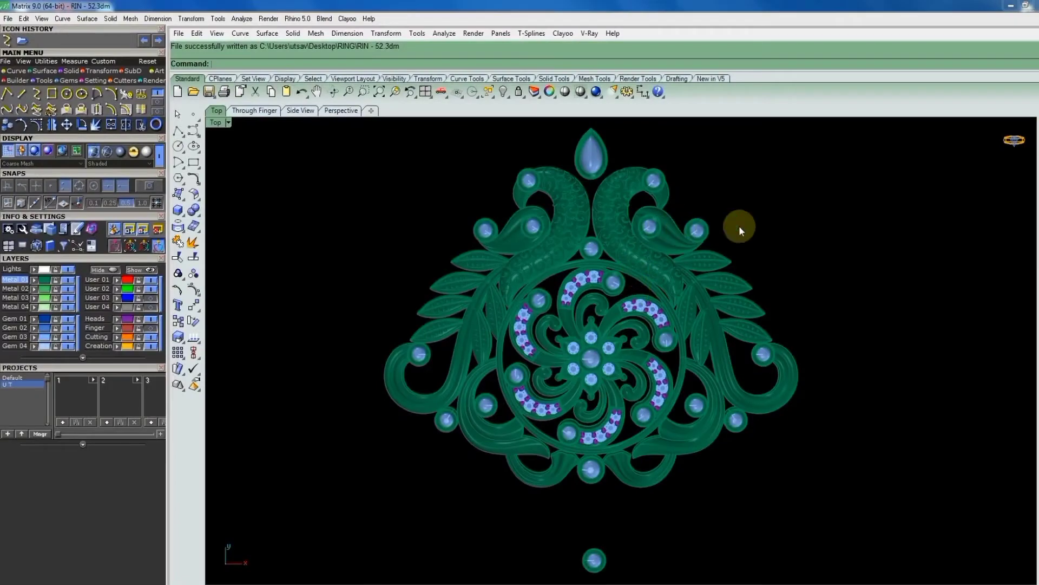
# Draw a diameter 1 circle centred on the teardrop bezel's tip.
pyautogui.scroll(3, 593, 197)
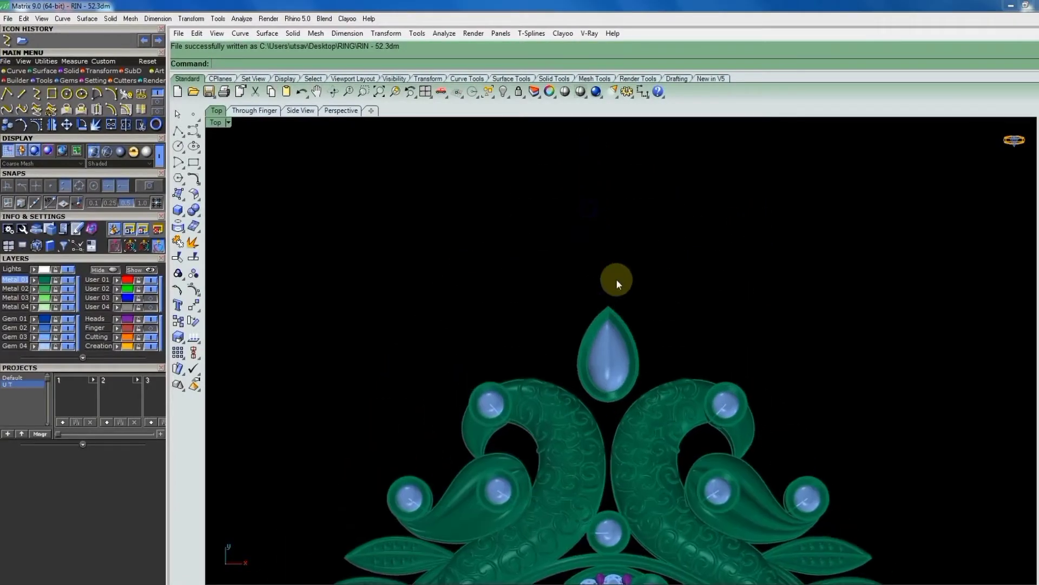
pyautogui.scroll(2, 616, 278)
pyautogui.scroll(2, 601, 317)
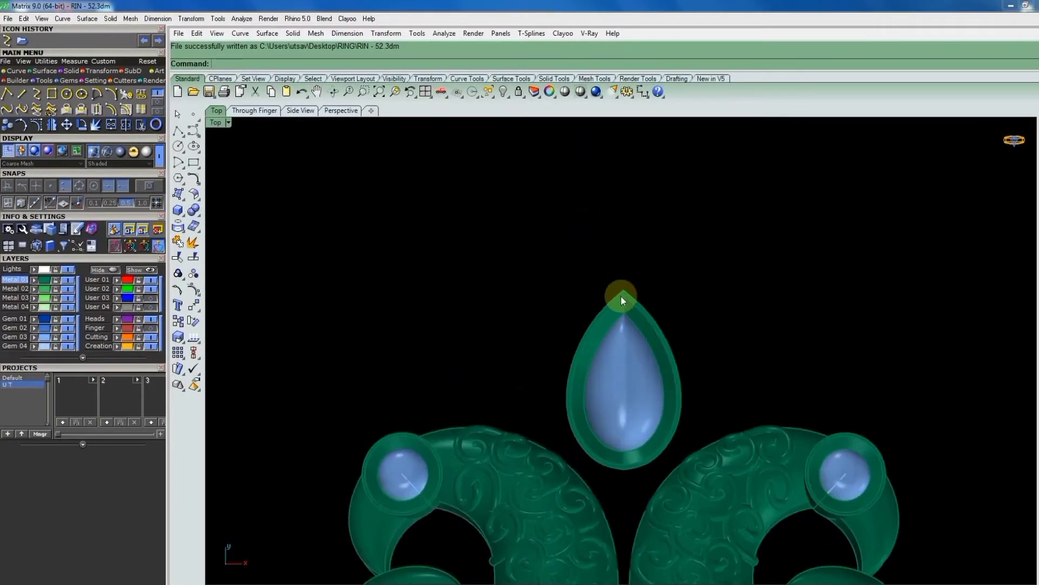
pyautogui.click(179, 147)
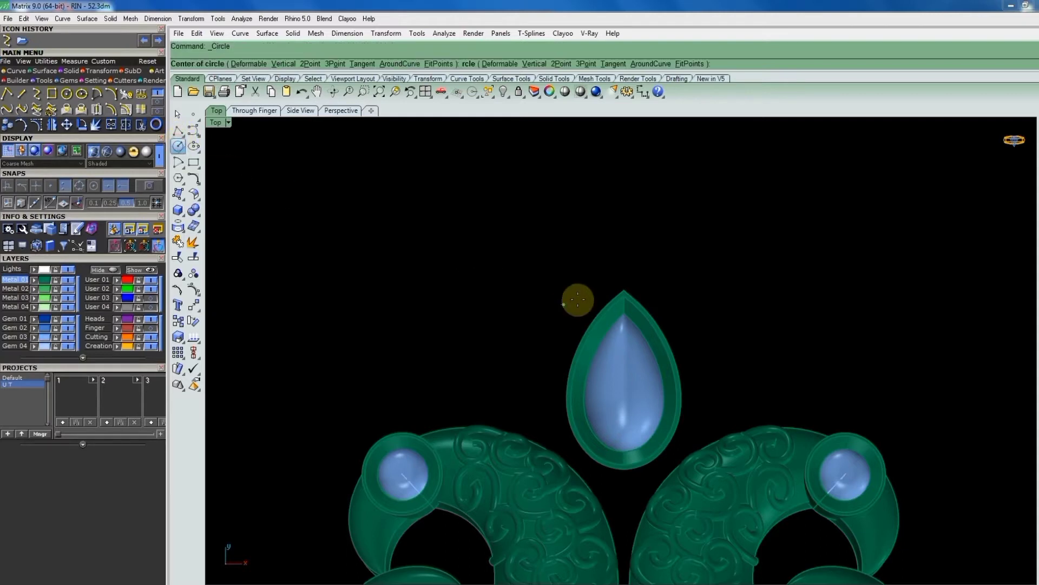
pyautogui.click(624, 282)
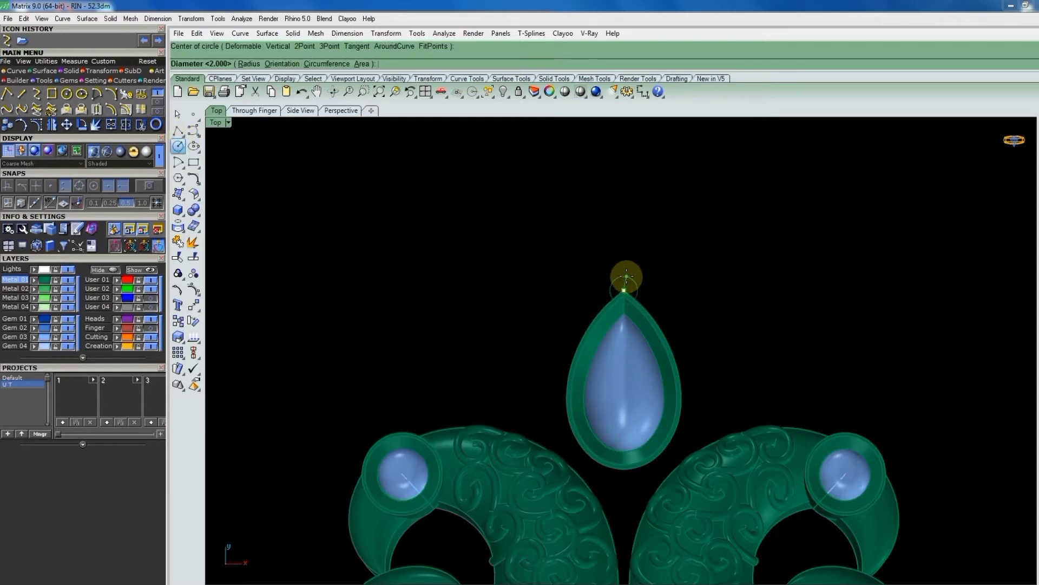
pyautogui.write('1')
pyautogui.press('Return')
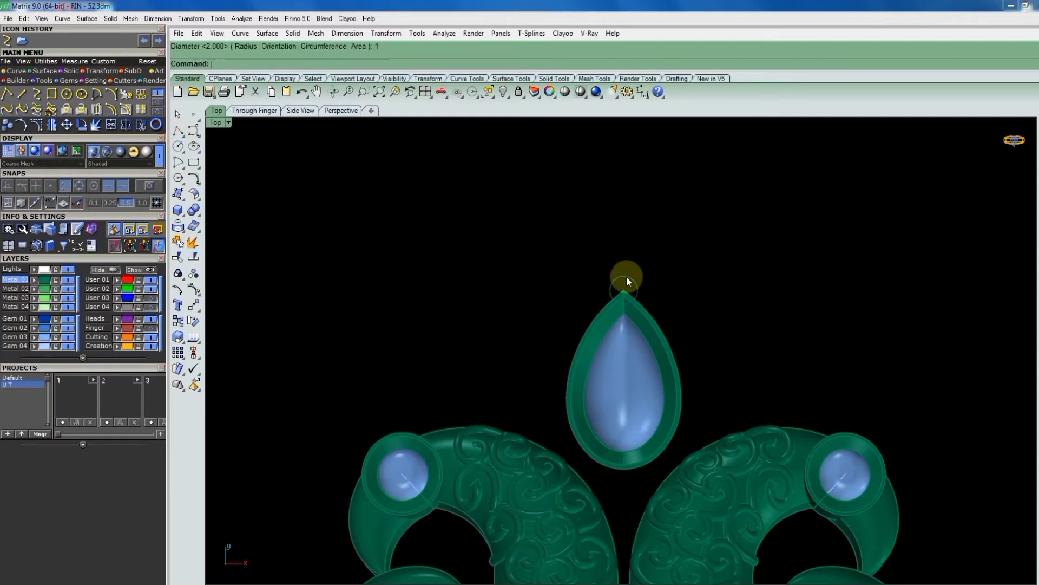
# Move the circle up so it sits just above the teardrop tip.
pyautogui.click(634, 279)
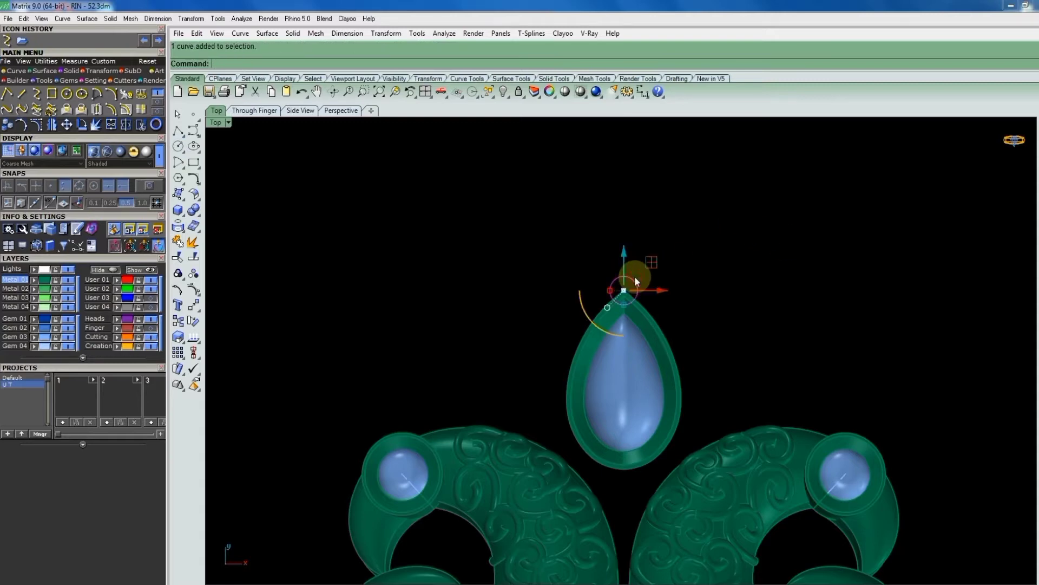
pyautogui.scroll(3, 635, 277)
pyautogui.moveTo(619, 268); pyautogui.dragTo(620, 243)
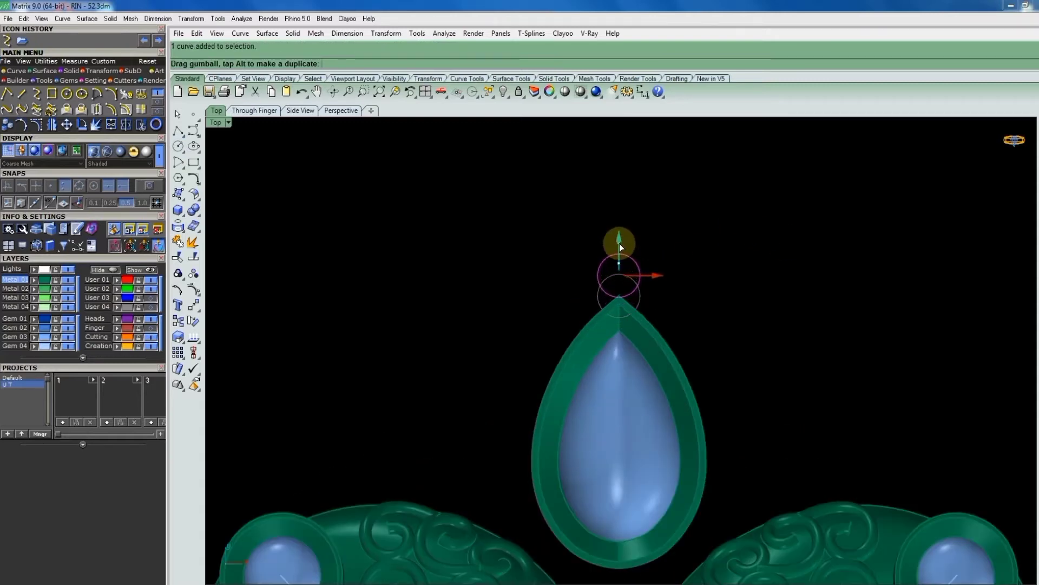
pyautogui.scroll(-3, 634, 251)
pyautogui.scroll(2, 677, 281)
pyautogui.moveTo(699, 311)
pyautogui.mouseDown(button='right')
pyautogui.moveTo(512, 181)
pyautogui.moveTo(686, 316)
pyautogui.moveTo(691, 373)
pyautogui.moveTo(690, 341)
pyautogui.mouseUp(button='right')
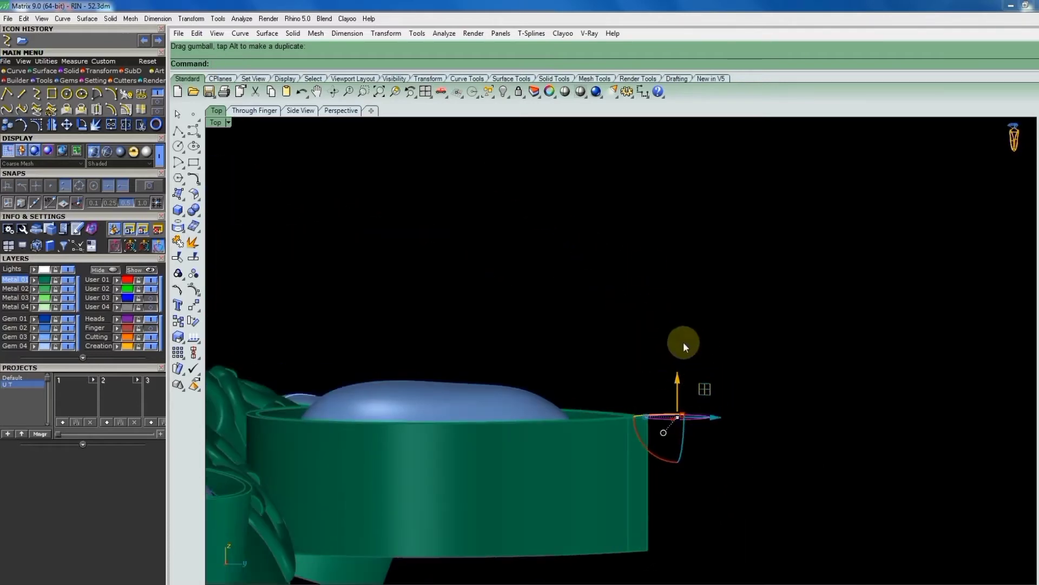
# Extrude the circle one-sided (BothSides=No) into a solid cylinder.
pyautogui.rightClick(681, 366)
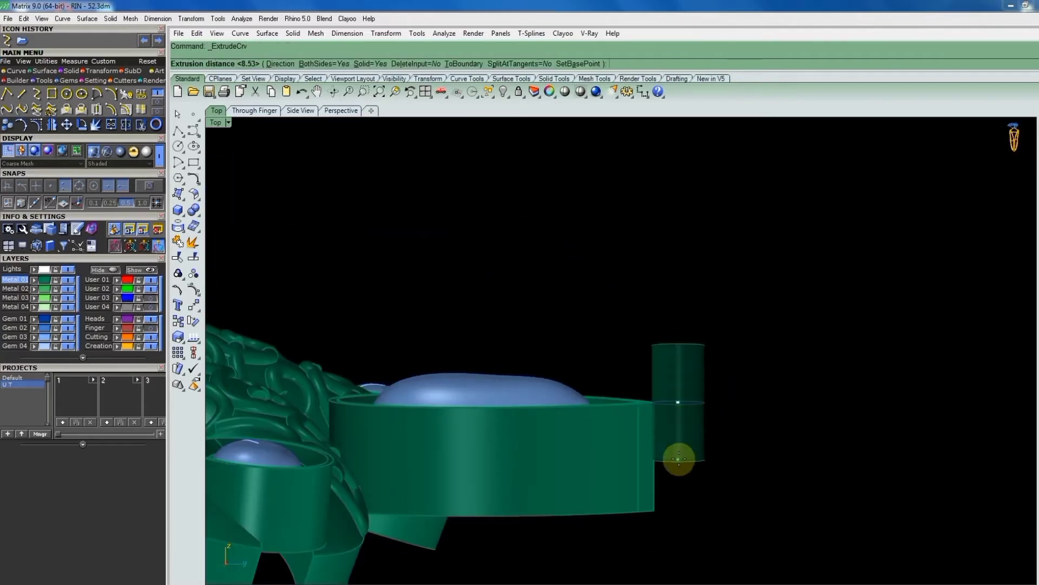
pyautogui.write('b')
pyautogui.press('Return')
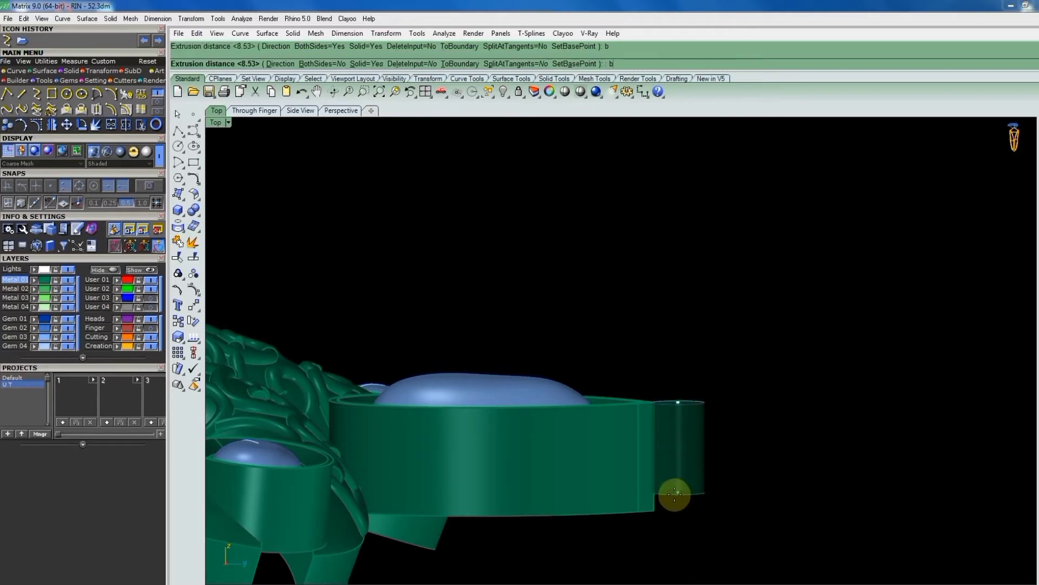
pyautogui.click(672, 516)
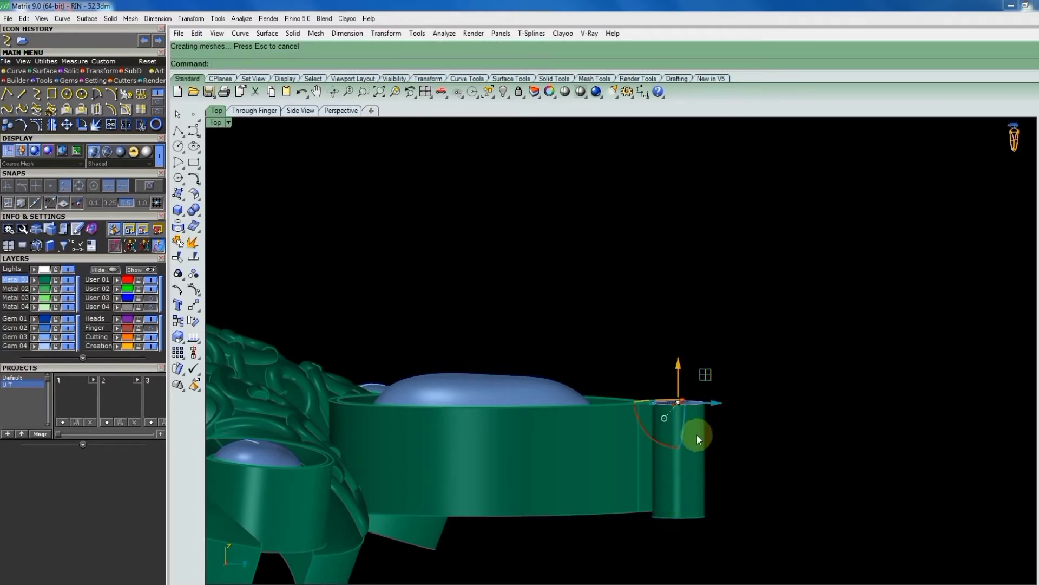
pyautogui.scroll(1, 692, 454)
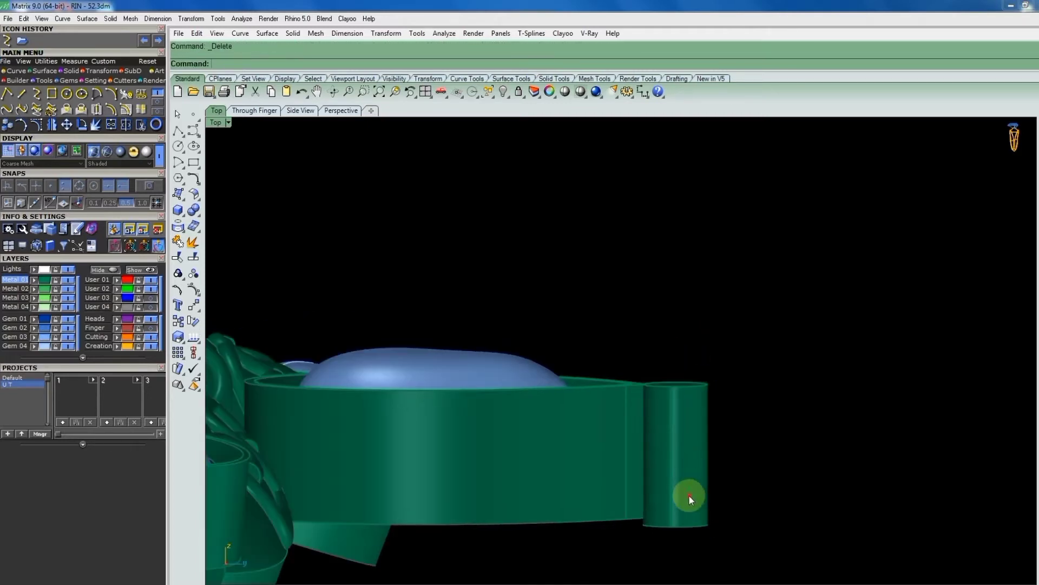
# Shorten the cylinder and lower it level with the bezel tip.
pyautogui.click(688, 495)
pyautogui.moveTo(677, 524); pyautogui.dragTo(681, 515)
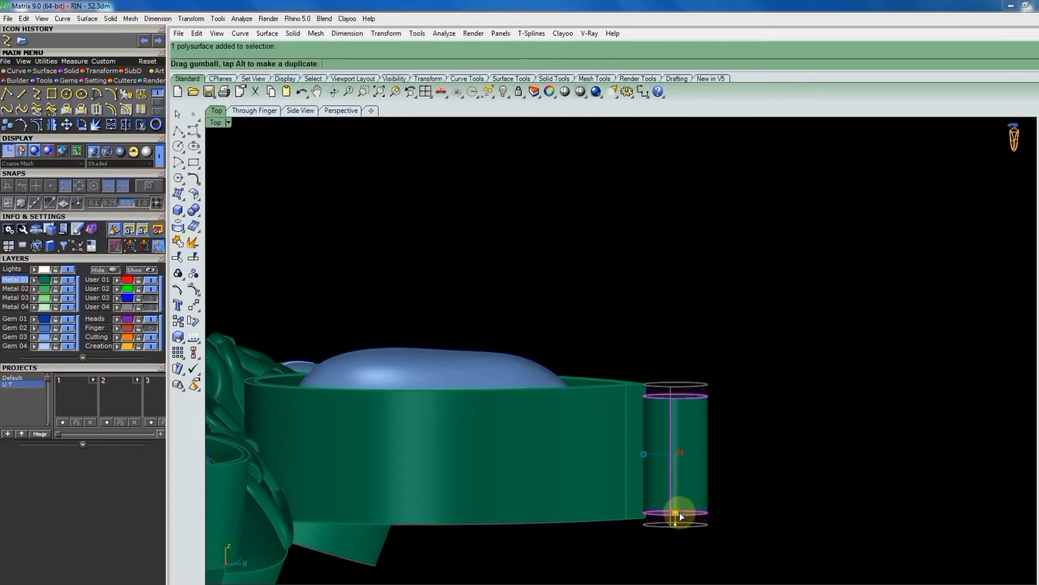
pyautogui.moveTo(680, 456); pyautogui.dragTo(684, 442, button='right')
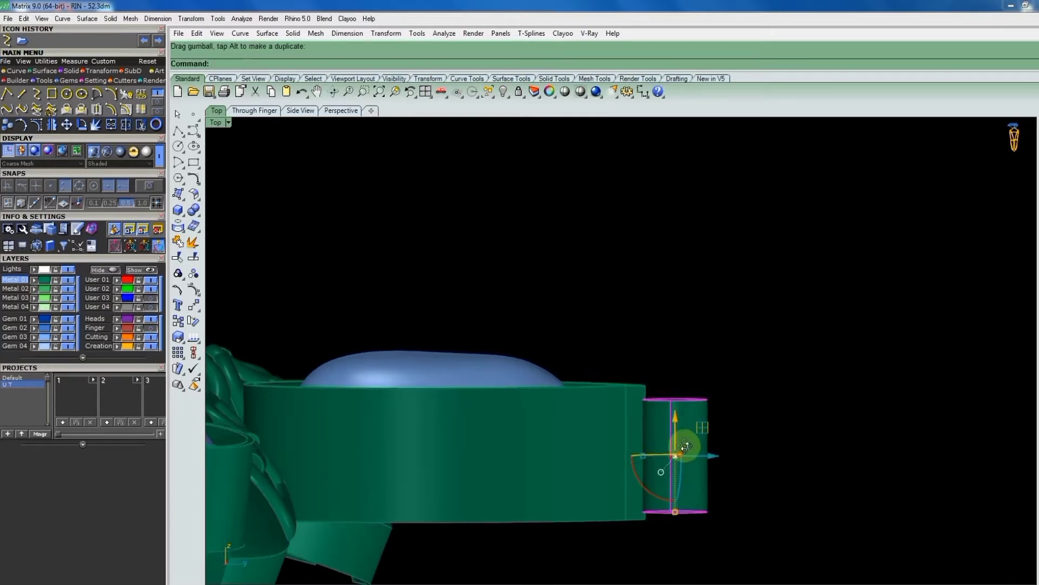
pyautogui.moveTo(674, 434); pyautogui.dragTo(673, 424)
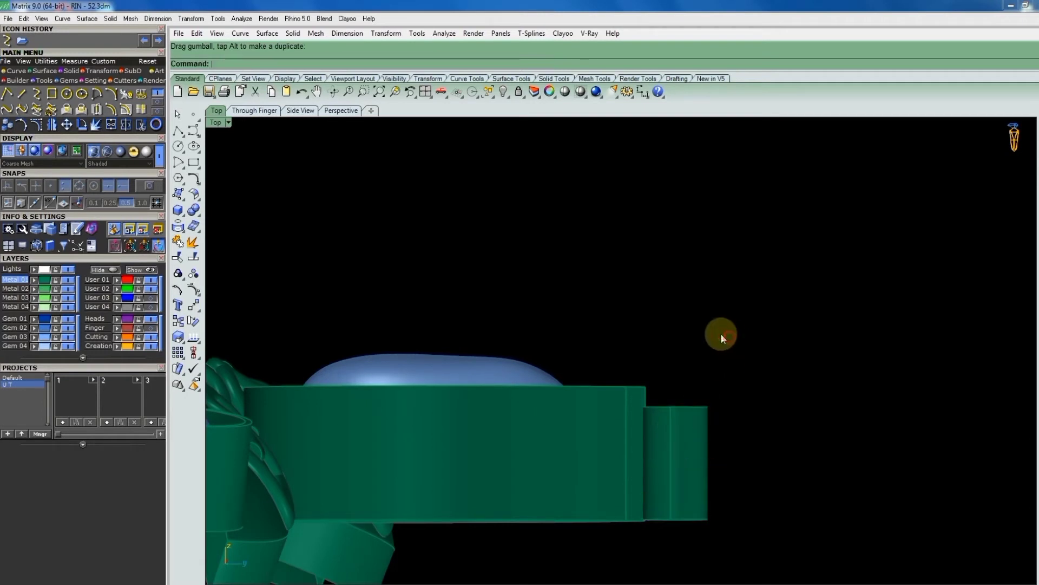
pyautogui.moveTo(719, 333); pyautogui.dragTo(692, 441, button='right')
pyautogui.scroll(3, 673, 353)
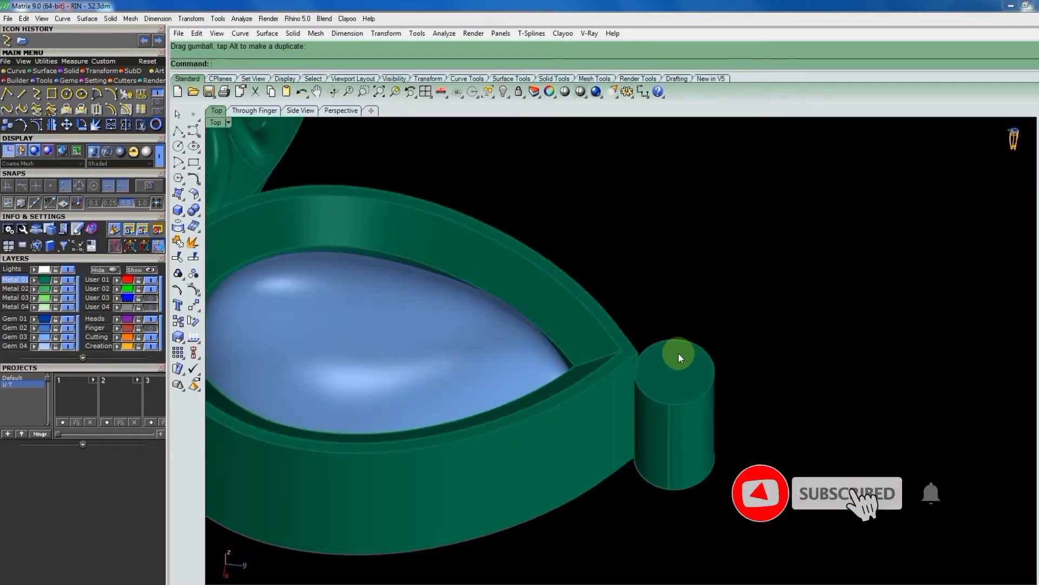
pyautogui.press('Return')
pyautogui.write('4')
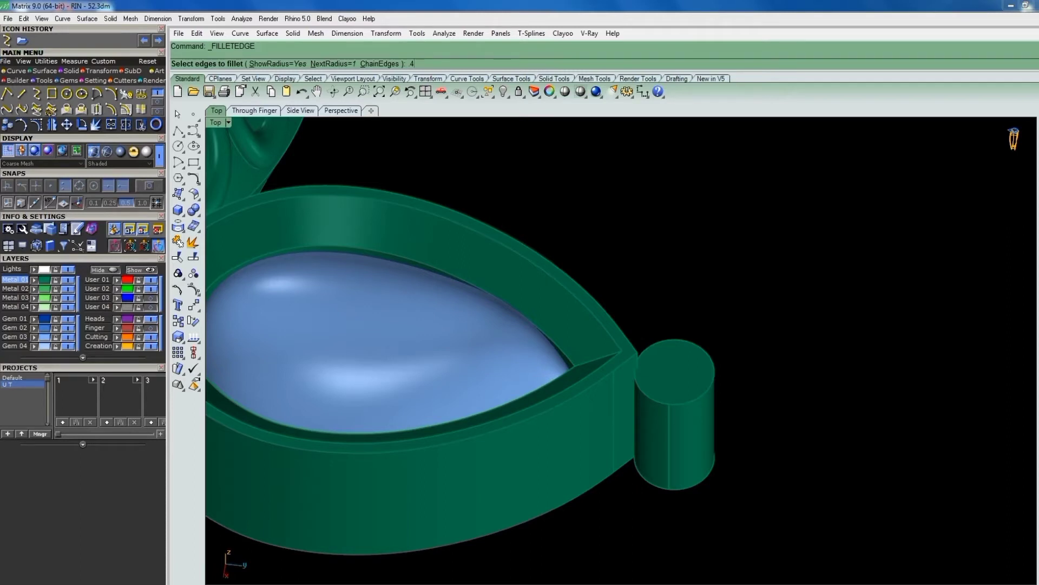
# Round the cylinder's top edge with a 0.45 fillet into a domed cap.
pyautogui.write('5')
pyautogui.press('Return')
pyautogui.click(703, 353)
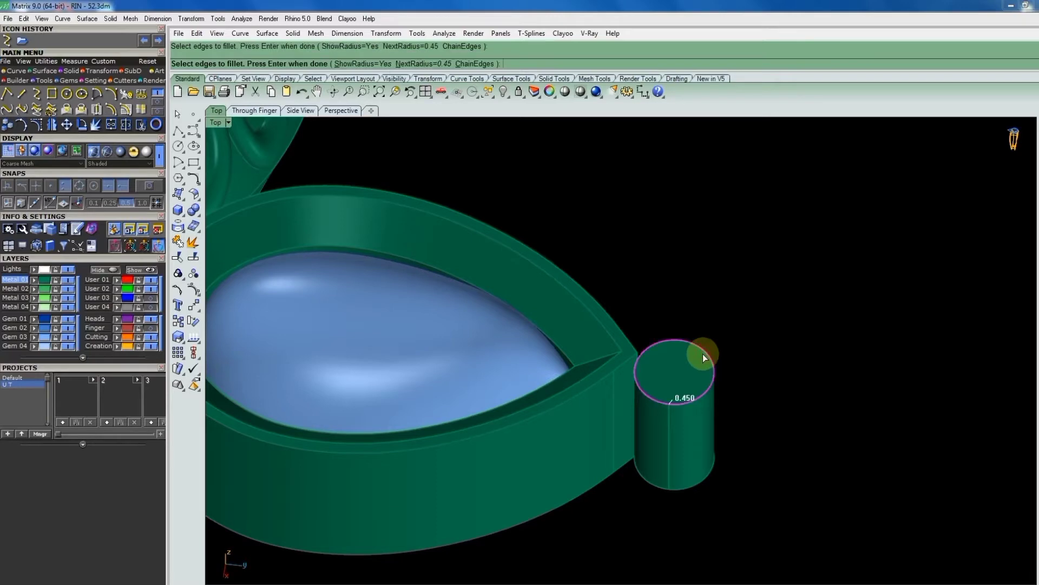
pyautogui.press('Return')
pyautogui.press('Return')
# Nudge the dome-topped cylinder up and sideways against the bezel wall.
pyautogui.moveTo(684, 358); pyautogui.dragTo(714, 280, button='right')
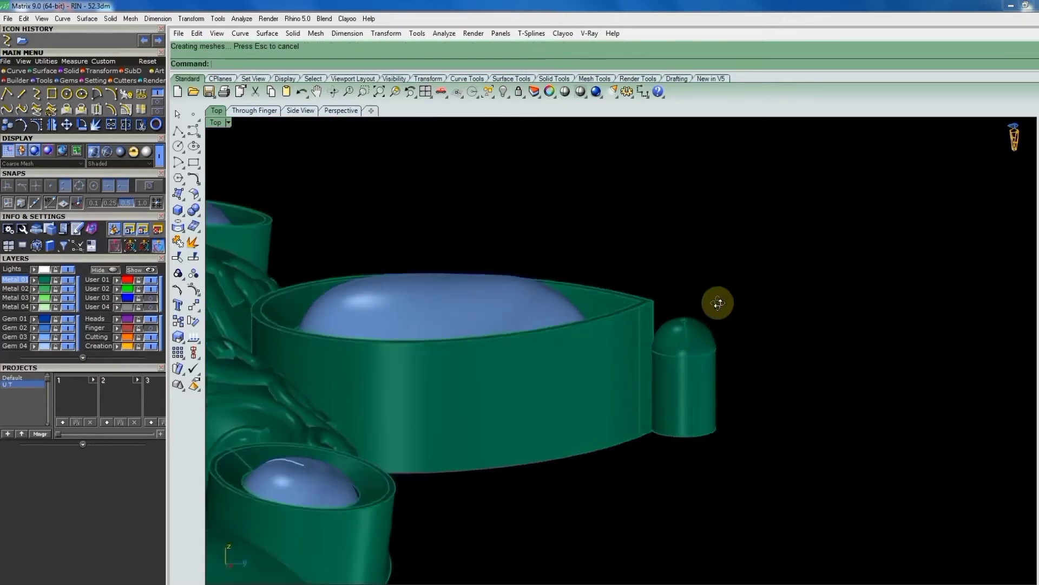
pyautogui.scroll(3, 677, 366)
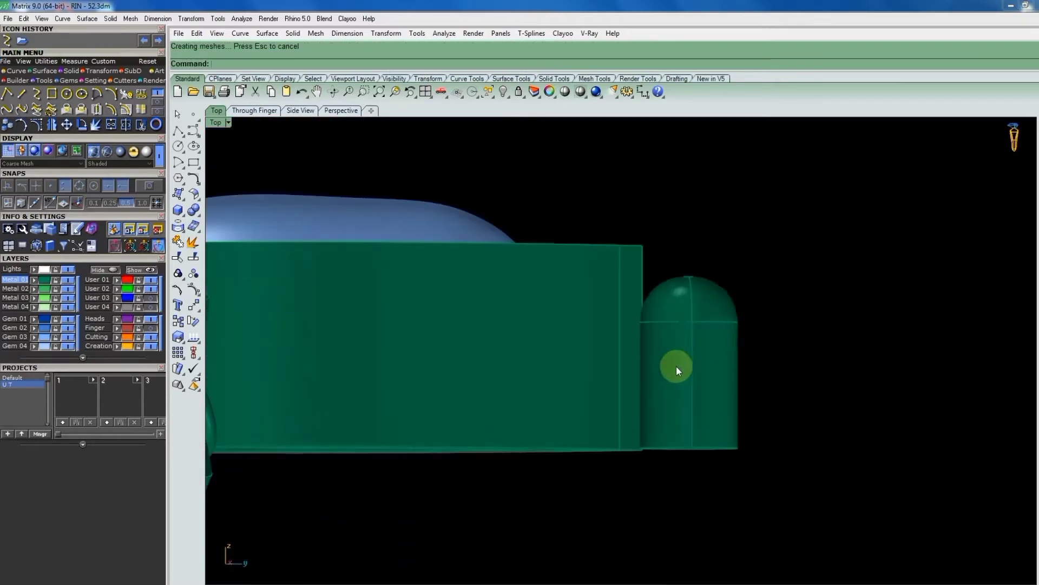
pyautogui.scroll(2, 678, 364)
pyautogui.click(678, 362)
pyautogui.scroll(2, 671, 439)
pyautogui.scroll(1, 685, 429)
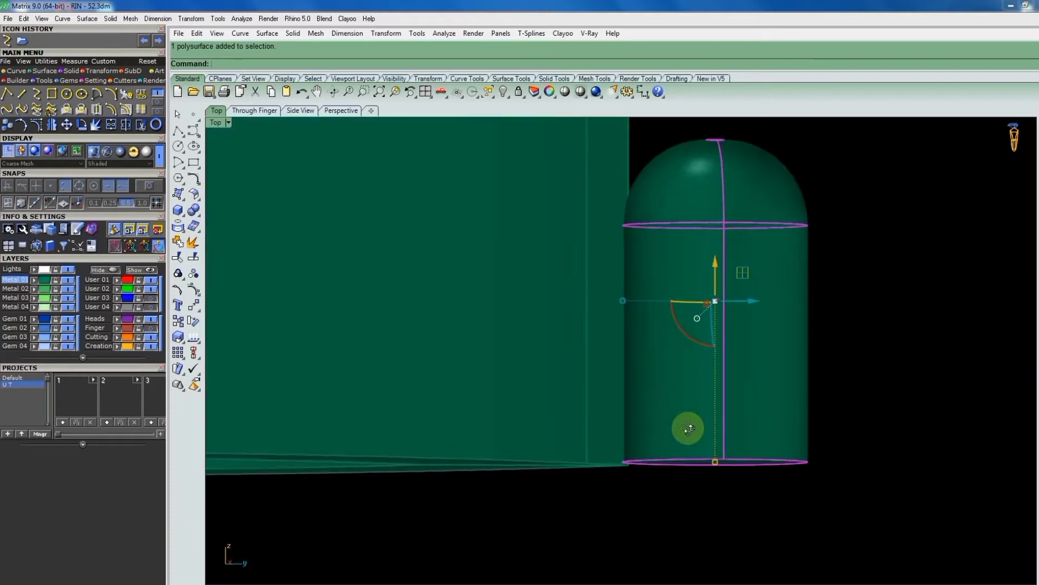
pyautogui.scroll(1, 684, 430)
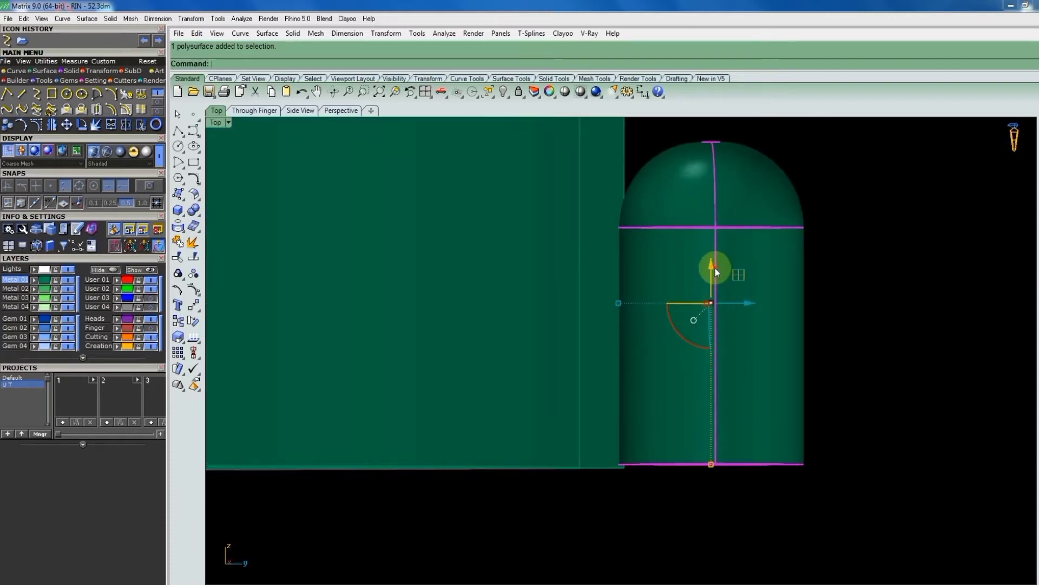
pyautogui.moveTo(714, 268); pyautogui.dragTo(713, 270)
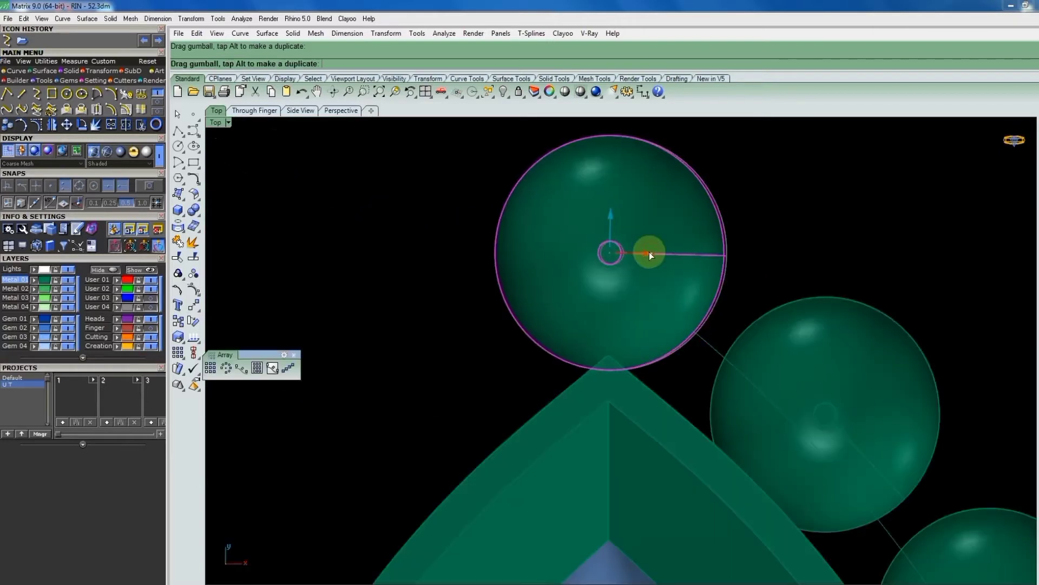
pyautogui.moveTo(649, 254); pyautogui.dragTo(647, 254)
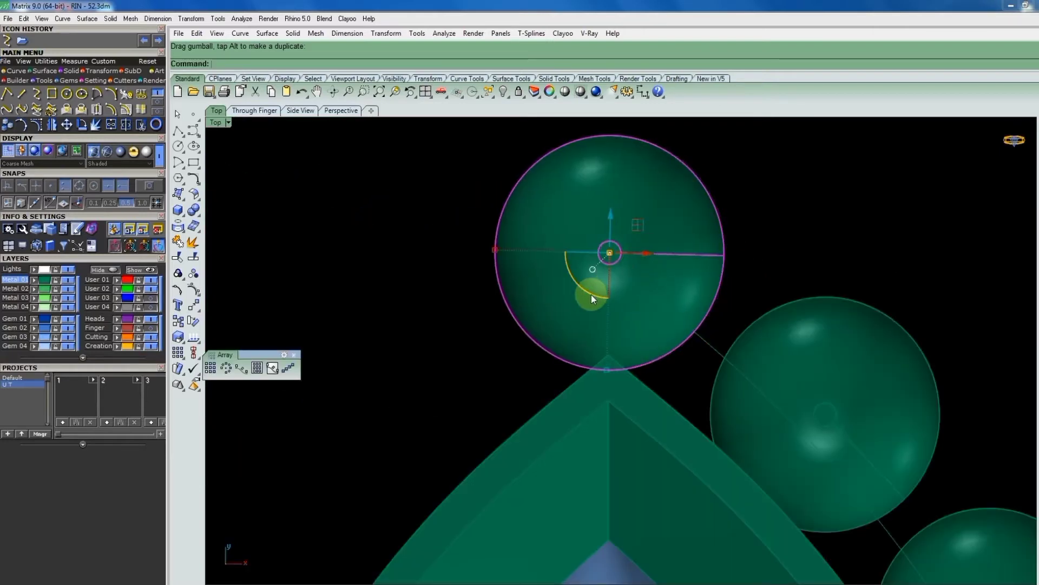
# Rotate the top bead slightly about its centre.
pyautogui.moveTo(592, 296); pyautogui.dragTo(592, 296)
pyautogui.scroll(-5, 657, 275)
pyautogui.scroll(-2, 721, 242)
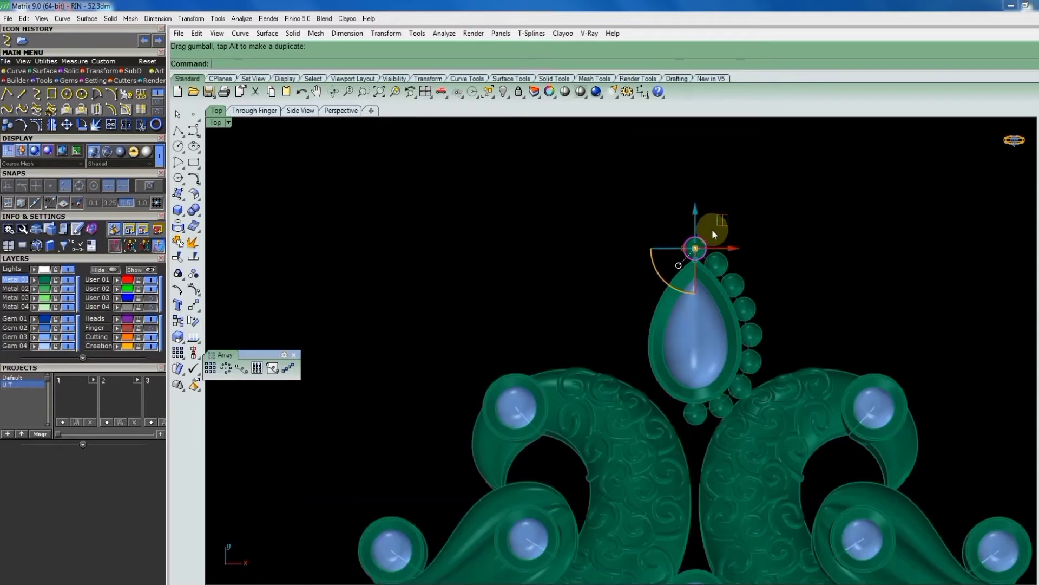
pyautogui.click(710, 194)
# Group the seven right-side beads and start mirroring them.
pyautogui.moveTo(710, 194); pyautogui.dragTo(781, 440)
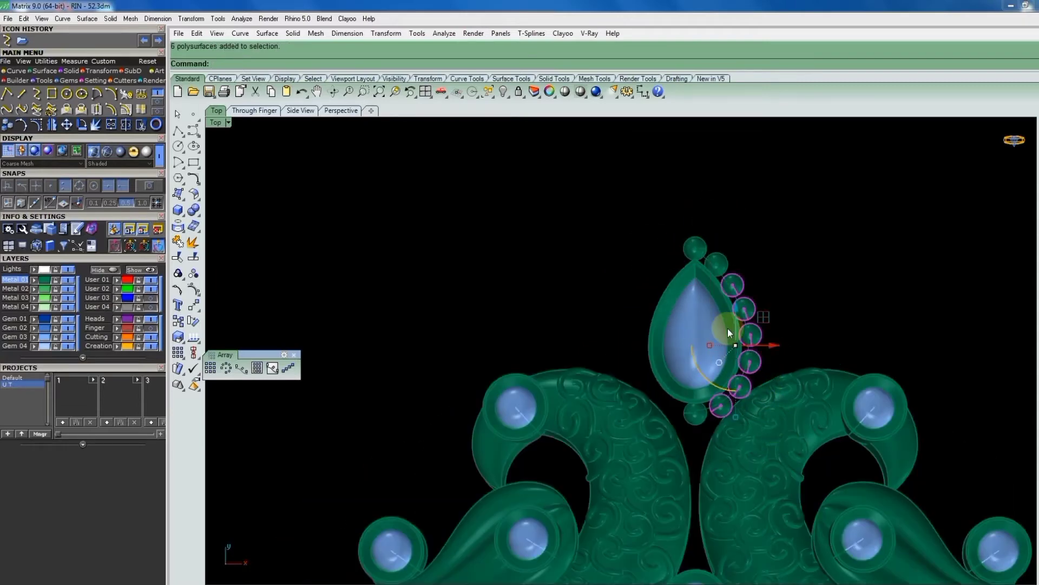
pyautogui.scroll(3, 723, 287)
pyautogui.keyDown('shift'); pyautogui.click(713, 248); pyautogui.keyUp('shift')
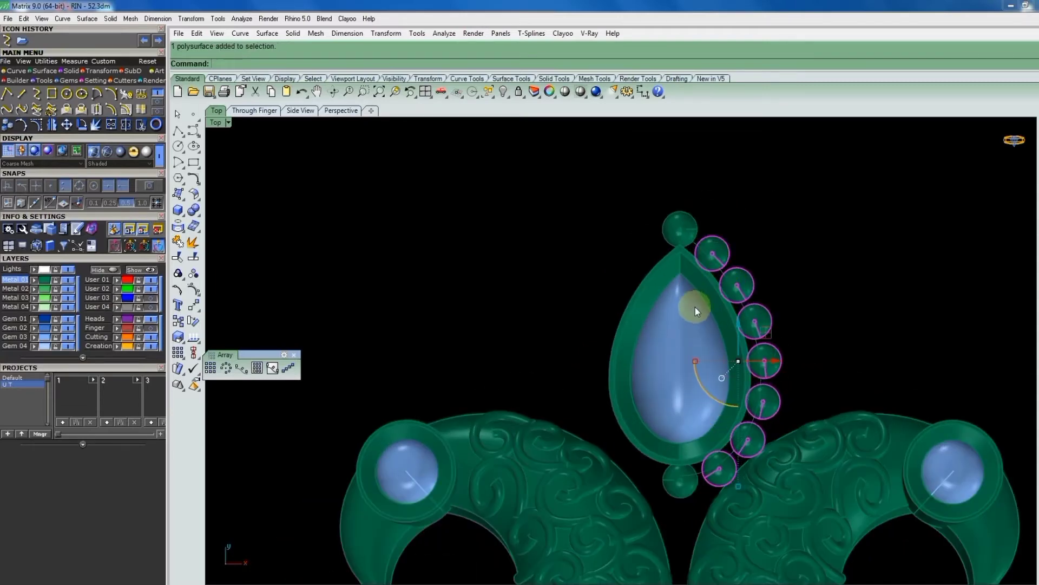
pyautogui.write('group')
pyautogui.press('Return')
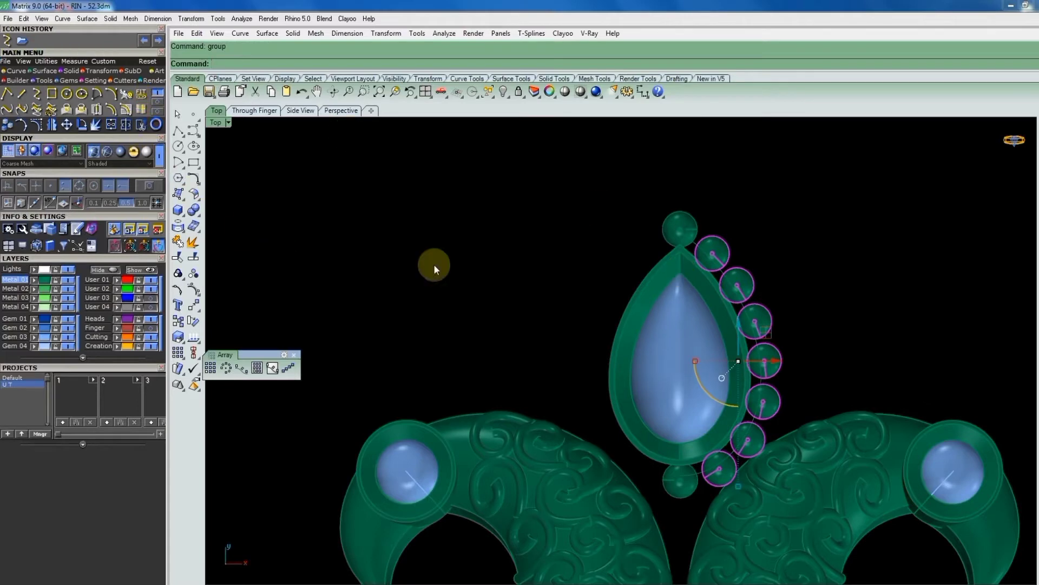
pyautogui.write('MIRROR')
pyautogui.press('Return')
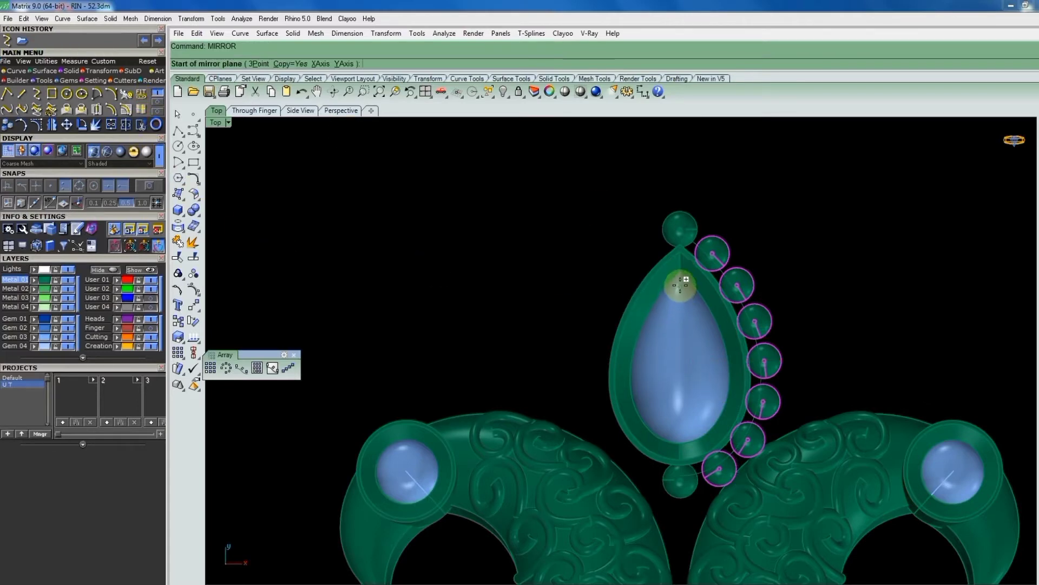
# Mirror the bead group to the left side across an axis through the pear's tip.
pyautogui.click(681, 276)
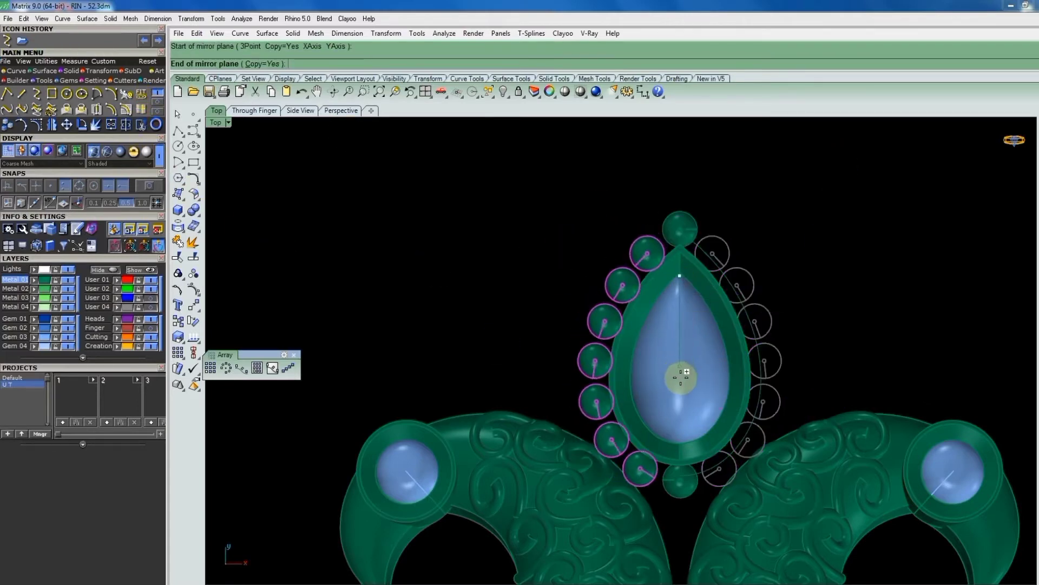
pyautogui.click(680, 379)
pyautogui.scroll(-2, 680, 303)
pyautogui.scroll(-2, 737, 250)
pyautogui.click(746, 224)
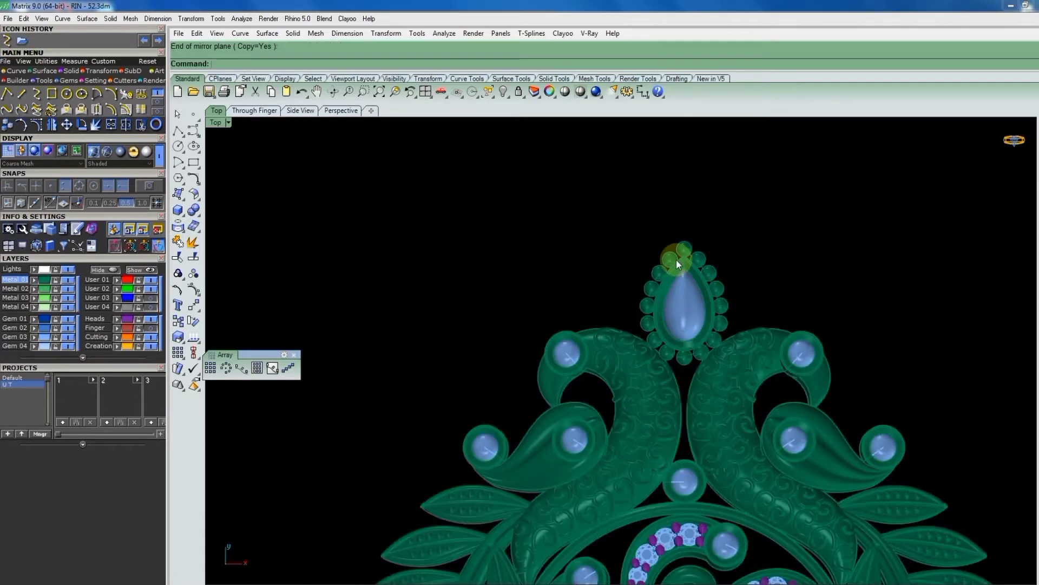
pyautogui.scroll(3, 676, 259)
pyautogui.scroll(-2, 700, 247)
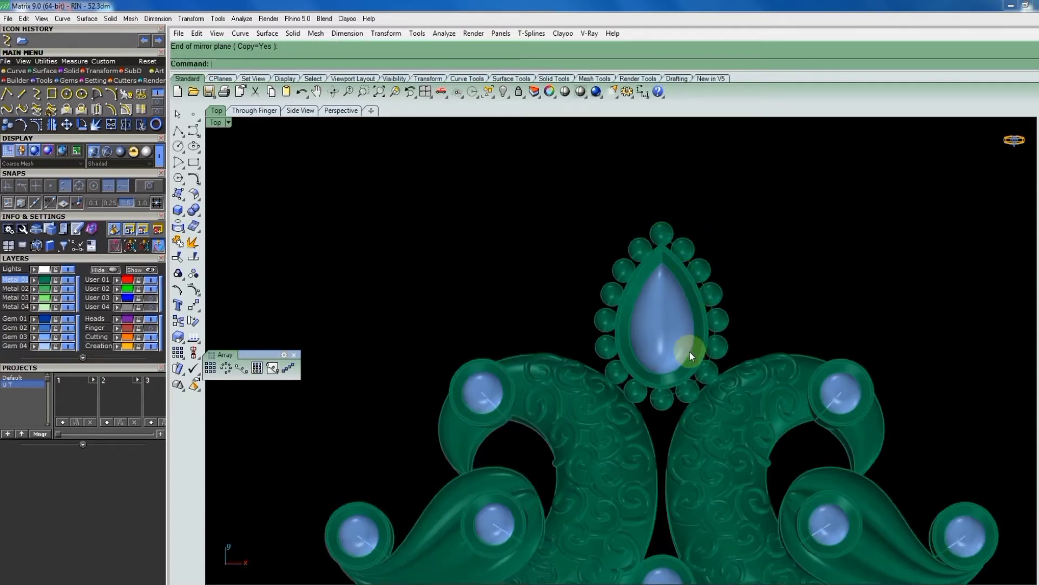
# Rotate the right-side beads slightly about the pear's tip to realign them.
pyautogui.click(703, 258)
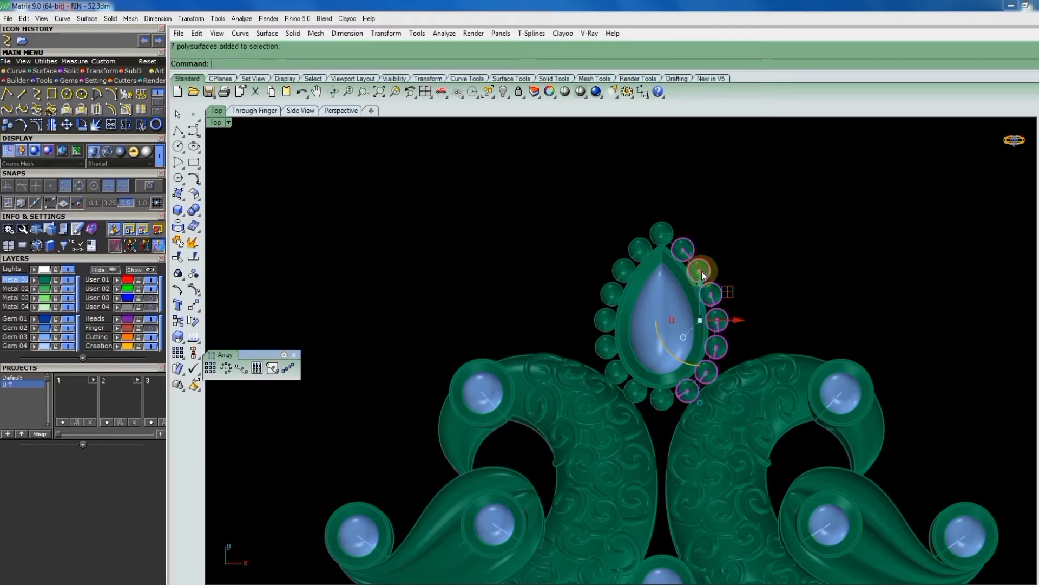
pyautogui.press('Return')
pyautogui.click(693, 381)
pyautogui.scroll(2, 704, 256)
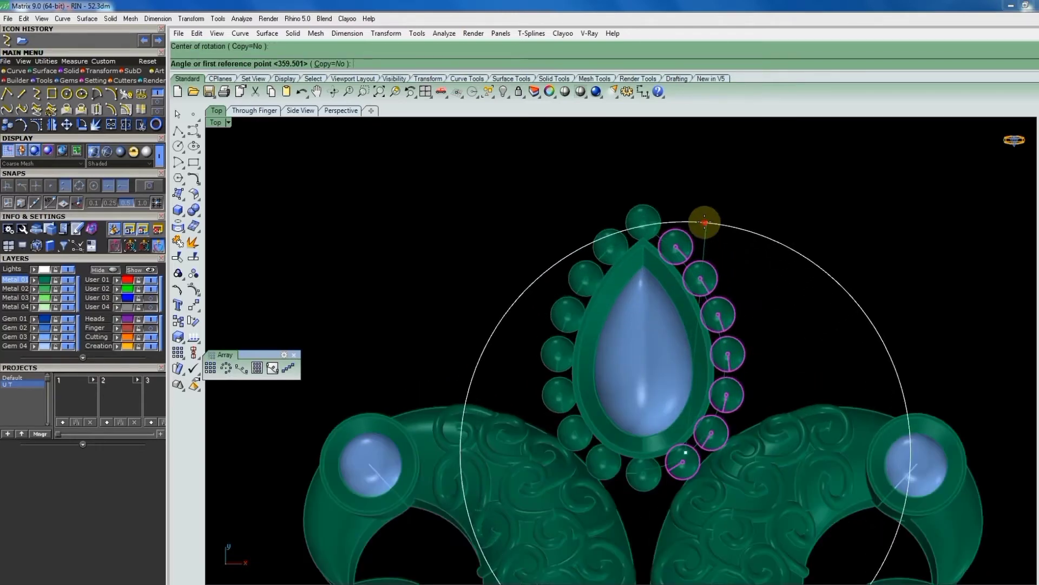
pyautogui.click(703, 222)
pyautogui.click(703, 220)
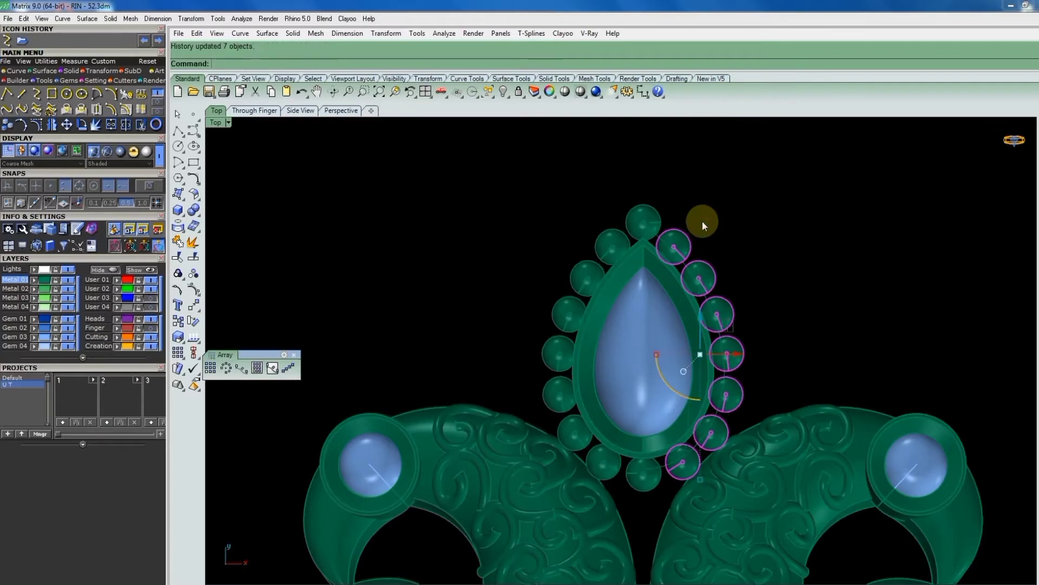
pyautogui.press('Escape')
pyautogui.scroll(-3, 703, 206)
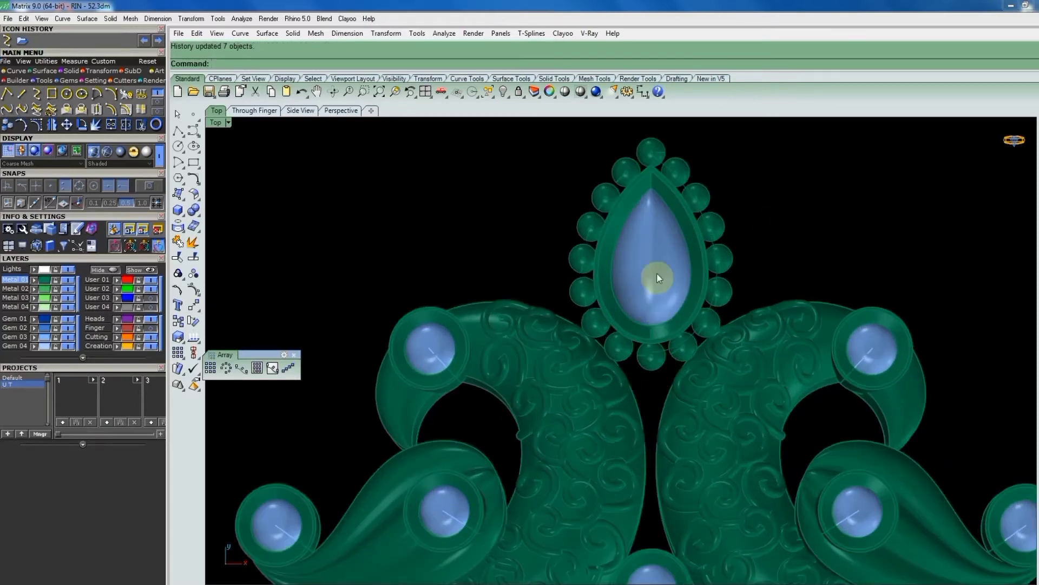
# Delete an unwanted object selected near the pear gem.
pyautogui.click(658, 271)
pyautogui.scroll(3, 655, 292)
pyautogui.click(654, 248)
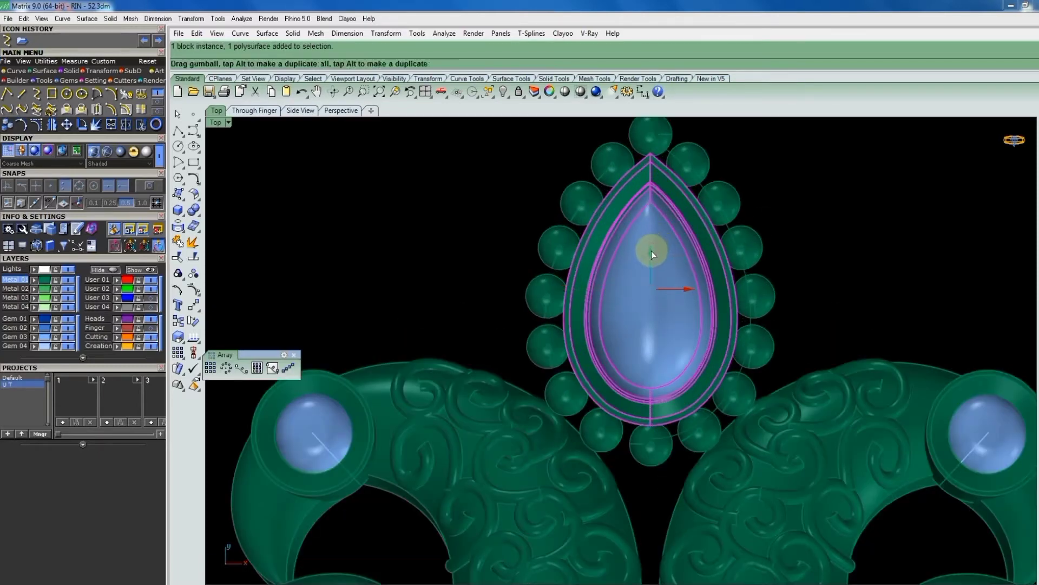
pyautogui.scroll(2, 672, 152)
pyautogui.scroll(1, 669, 148)
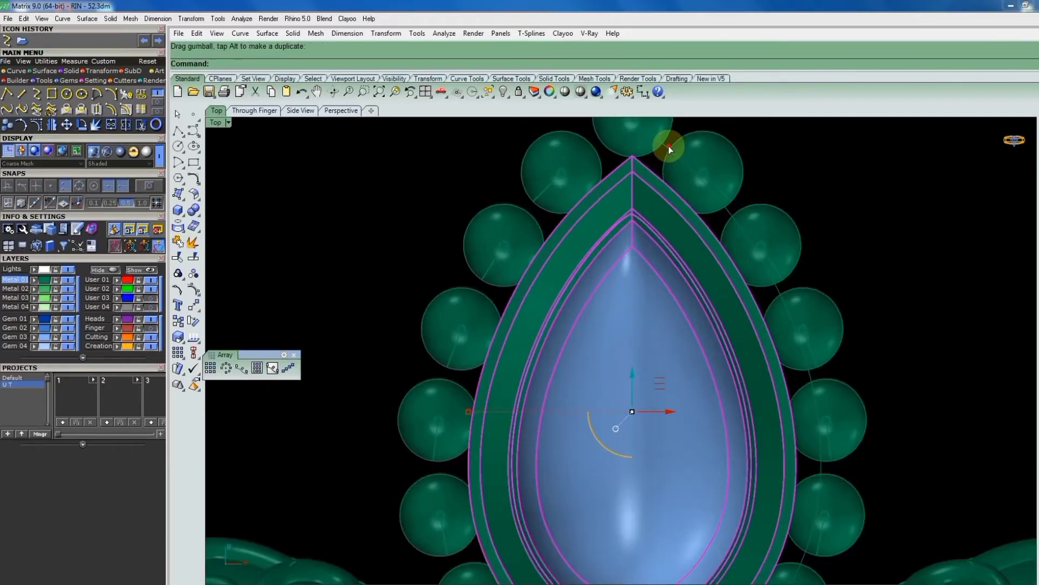
pyautogui.scroll(-5, 641, 195)
pyautogui.press('Delete')
pyautogui.click(700, 174)
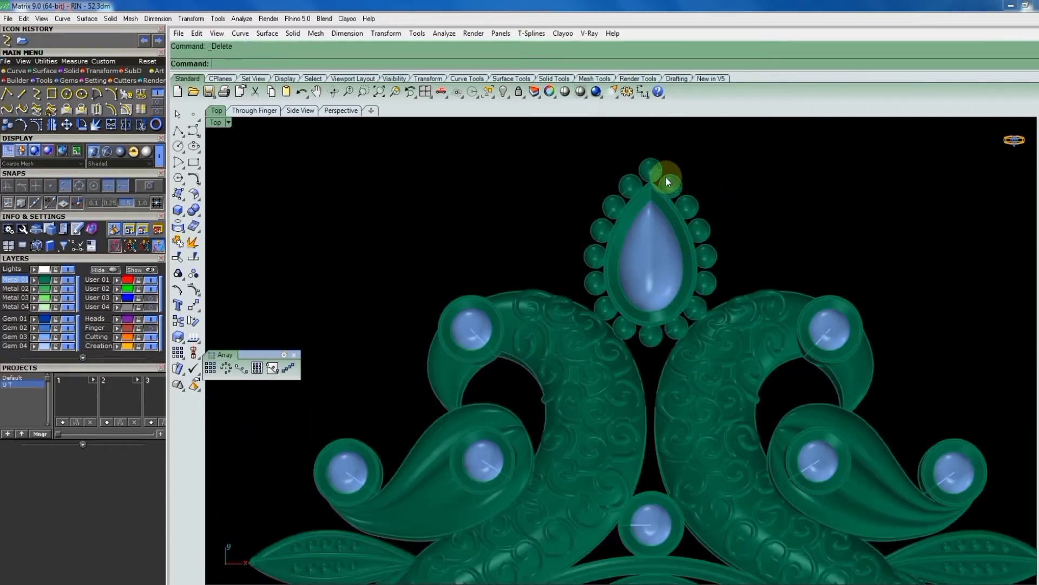
pyautogui.scroll(1, 651, 154)
pyautogui.scroll(1, 653, 165)
pyautogui.scroll(1, 653, 161)
pyautogui.scroll(1, 653, 161)
# Select the top bead, keeping the pear gem out of the selection.
pyautogui.click(646, 165)
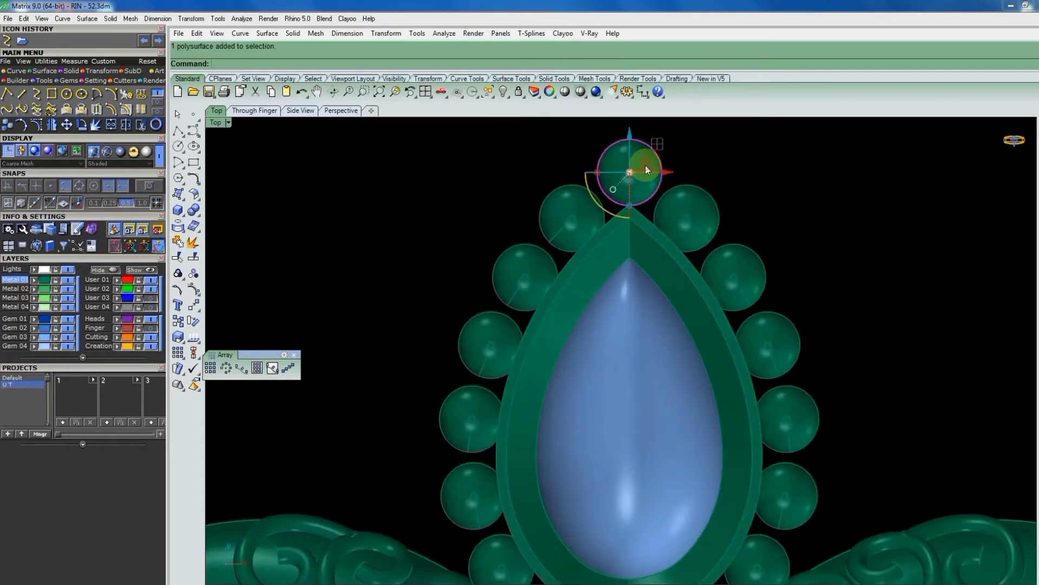
pyautogui.scroll(1, 632, 137)
pyautogui.click(628, 140)
pyautogui.scroll(-2, 683, 146)
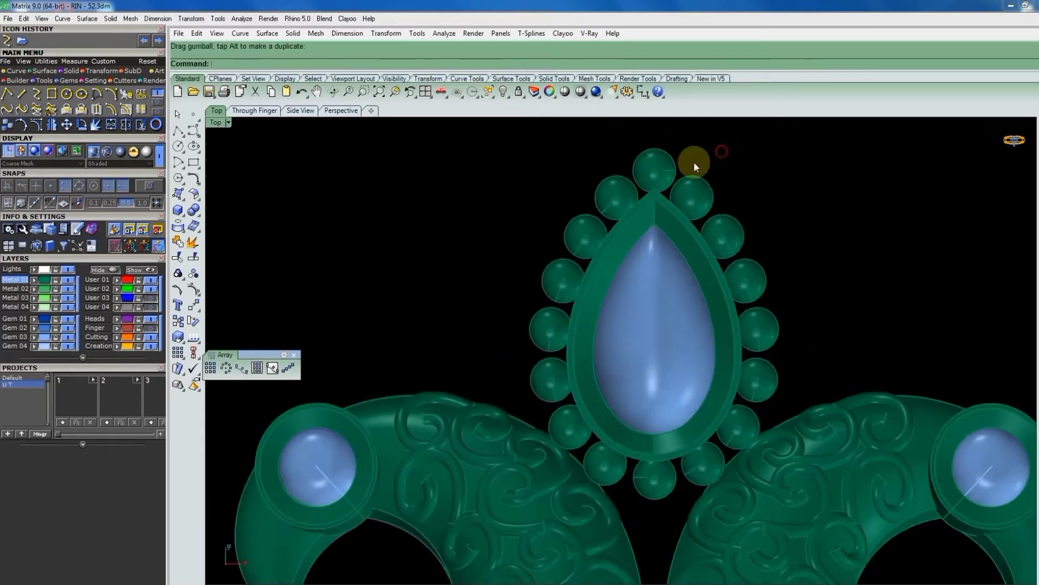
pyautogui.scroll(-1, 704, 162)
pyautogui.scroll(-1, 713, 164)
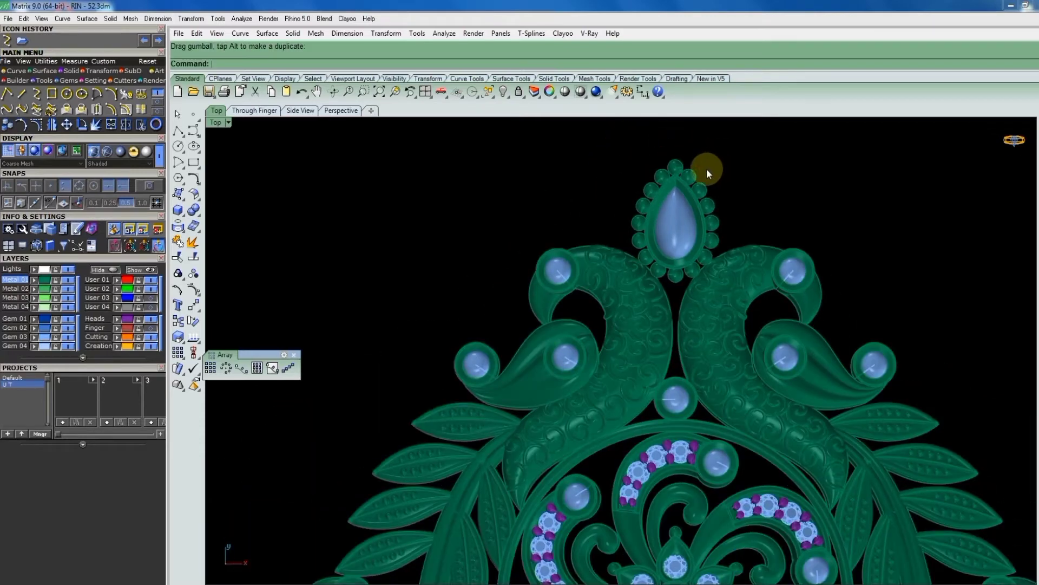
pyautogui.scroll(2, 674, 195)
pyautogui.click(673, 195)
pyautogui.scroll(-1, 687, 198)
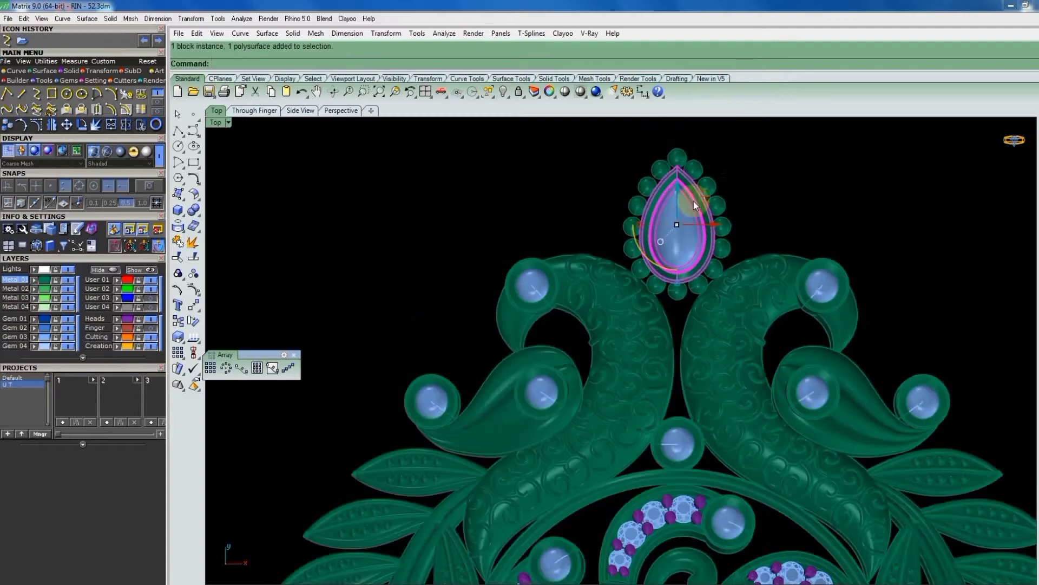
pyautogui.click(674, 179)
pyautogui.scroll(-1, 684, 189)
pyautogui.scroll(3, 678, 344)
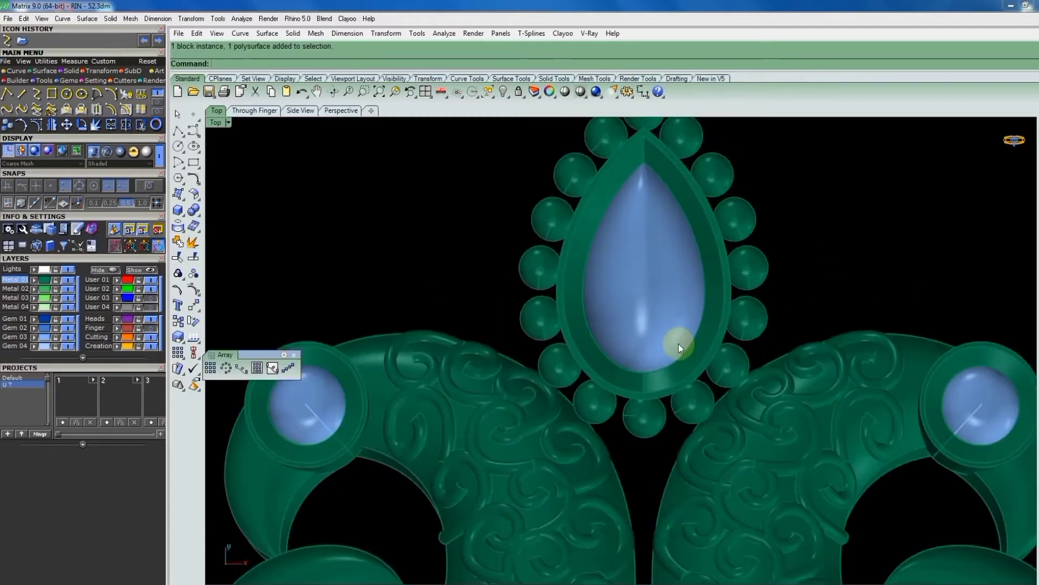
# Group the top and bottom beads with both side bead groups using Ctrl+G.
pyautogui.click(637, 430)
pyautogui.keyDown('shift'); pyautogui.click(596, 398); pyautogui.keyUp('shift')
pyautogui.keyDown('shift'); pyautogui.click(686, 394); pyautogui.keyUp('shift')
pyautogui.scroll(-1, 666, 190)
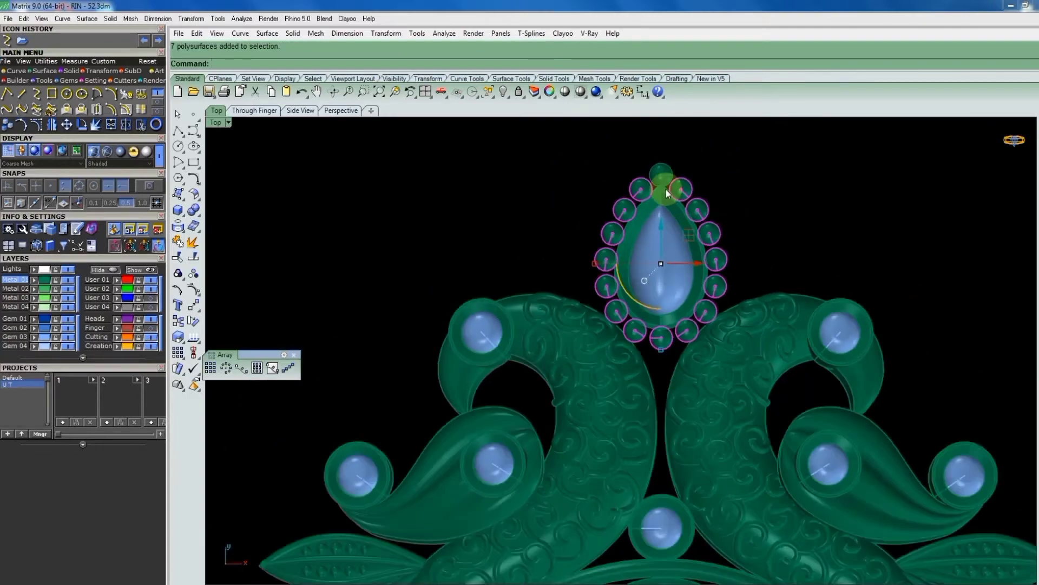
pyautogui.scroll(1, 663, 163)
pyautogui.scroll(-1, 663, 160)
pyautogui.hotkey('ctrl', 'g')
pyautogui.click(761, 218)
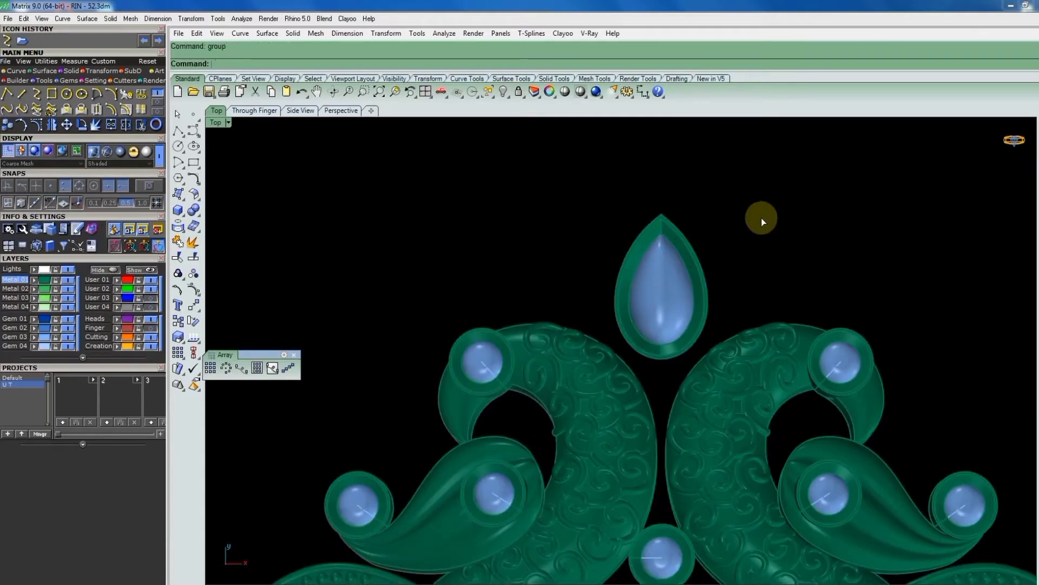
pyautogui.moveTo(722, 234)
pyautogui.mouseDown(button='middle')
pyautogui.moveTo(779, 324)
pyautogui.moveTo(754, 281)
pyautogui.moveTo(778, 279)
pyautogui.moveTo(713, 357)
pyautogui.mouseUp(button='middle')
# Lower the grouped halo bead ring slightly with the gumball Z arrow.
pyautogui.press('Escape')
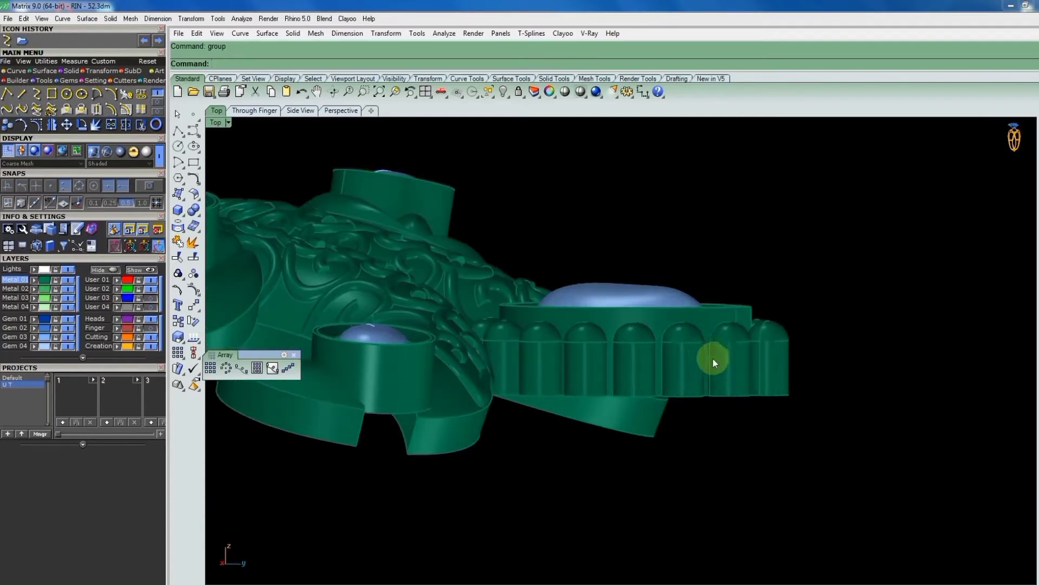
pyautogui.click(708, 350)
pyautogui.scroll(2, 641, 355)
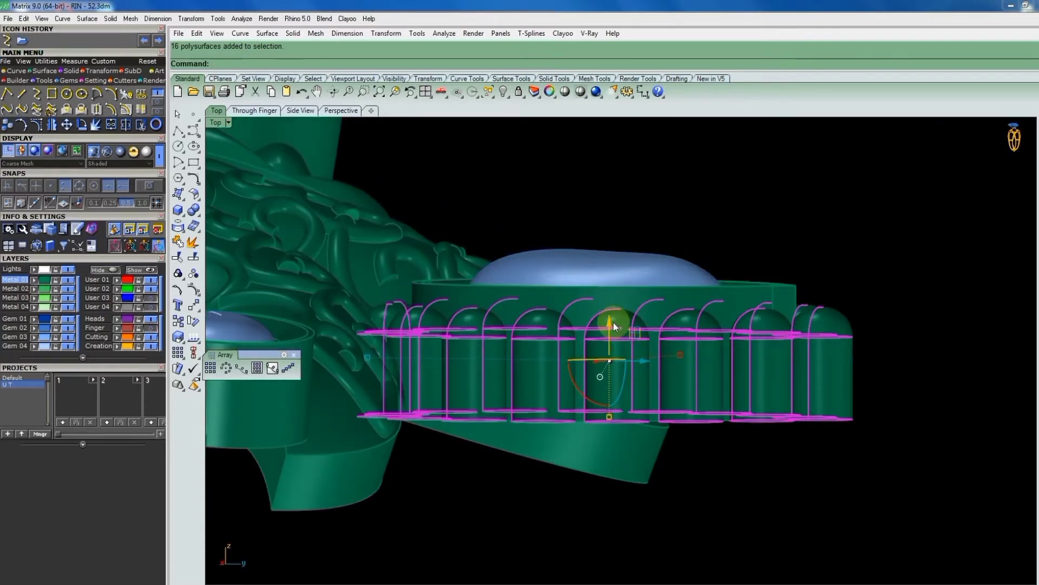
pyautogui.moveTo(612, 323); pyautogui.dragTo(612, 326)
# In Right view, cage the beads with a default bounding box and select its bottom points.
pyautogui.hotkey('ctrl', 'F3')
pyautogui.write('CageEdit')
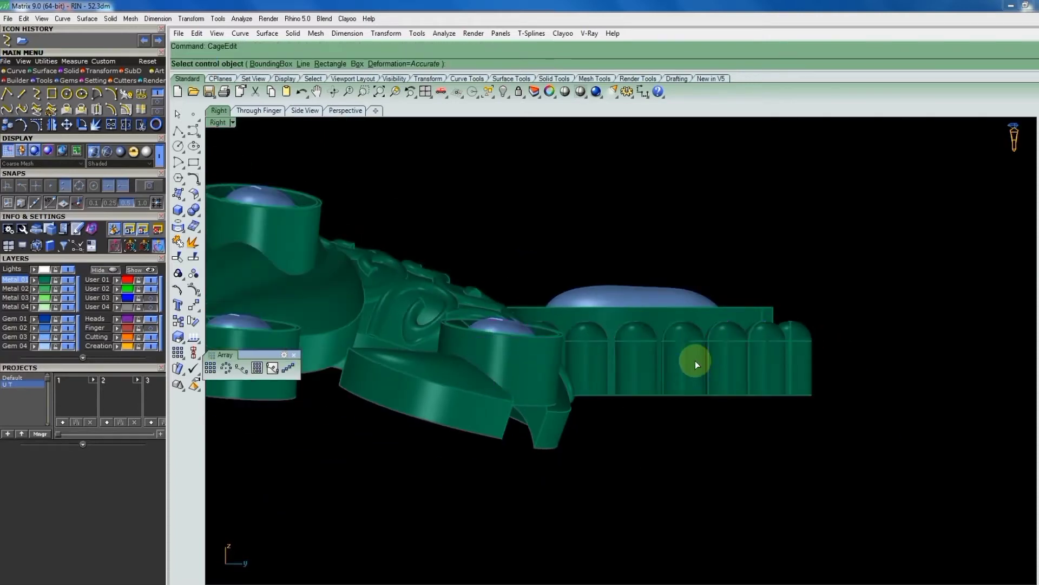
pyautogui.click(265, 46)
pyautogui.press('Return')
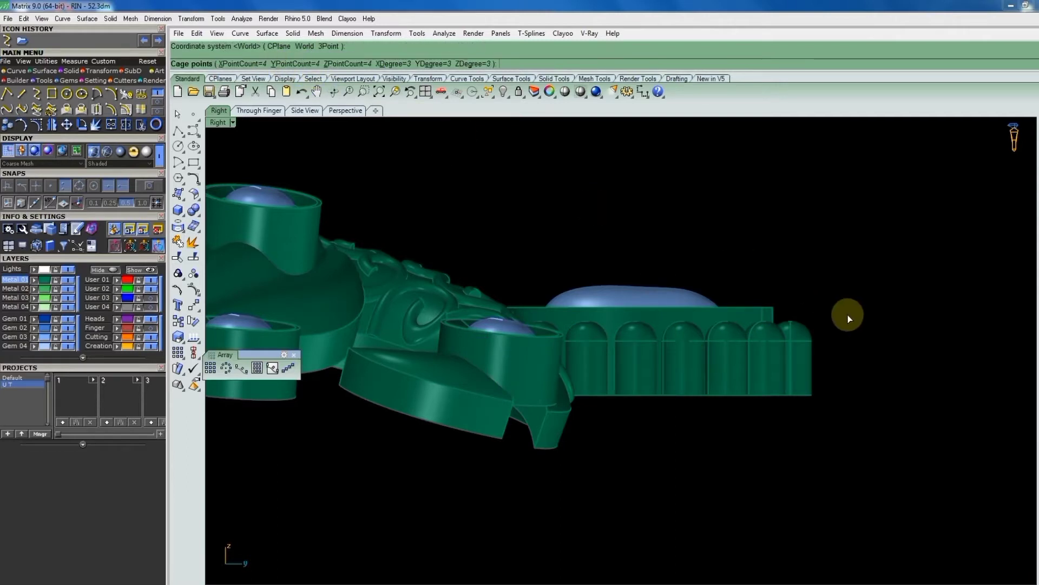
pyautogui.press('Return')
pyautogui.press('Return')
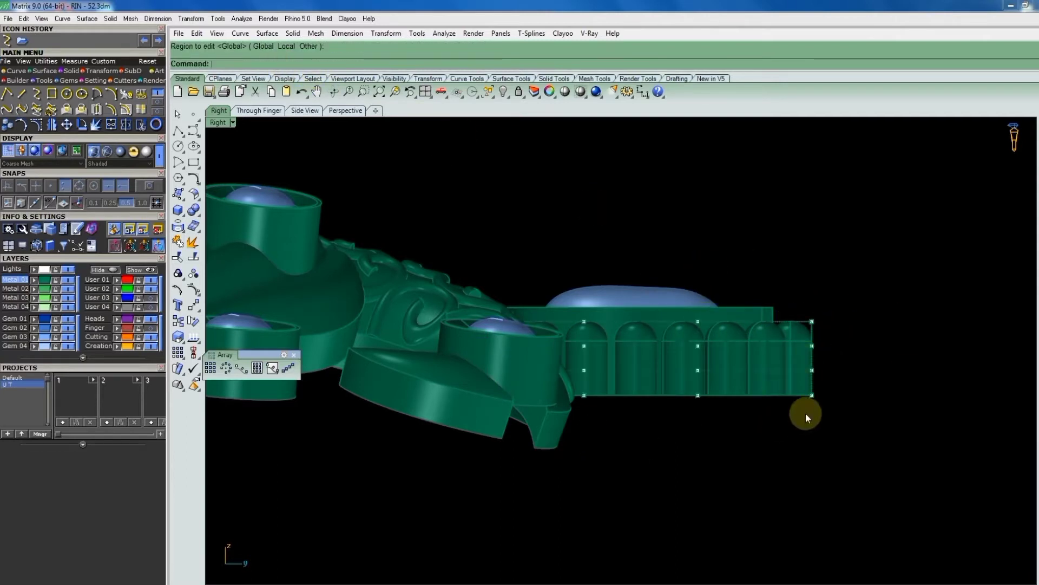
pyautogui.moveTo(844, 389); pyautogui.dragTo(843, 388)
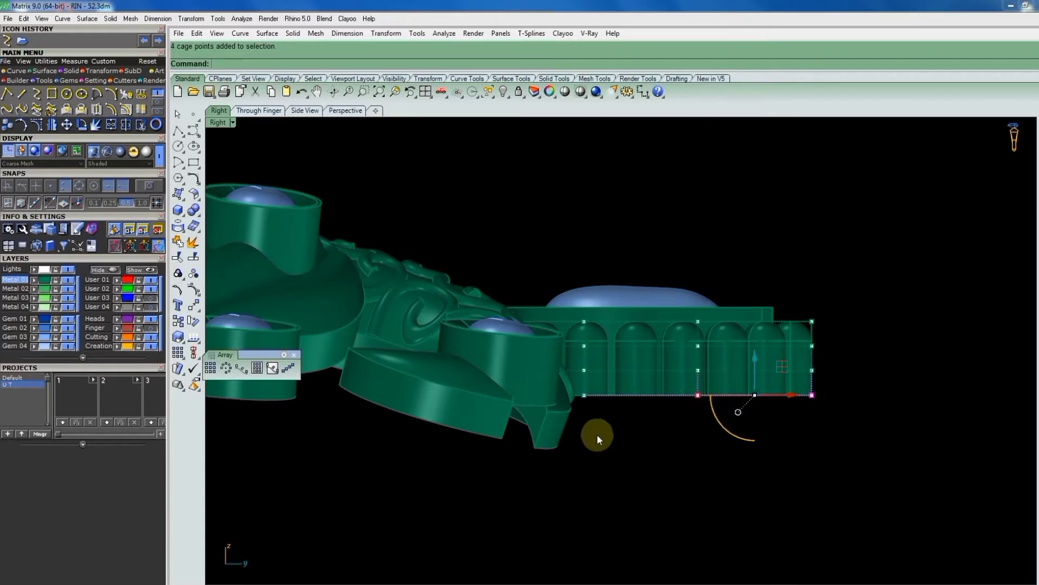
pyautogui.keyDown('shift'); pyautogui.moveTo(565, 452); pyautogui.dragTo(611, 384); pyautogui.keyUp('shift')
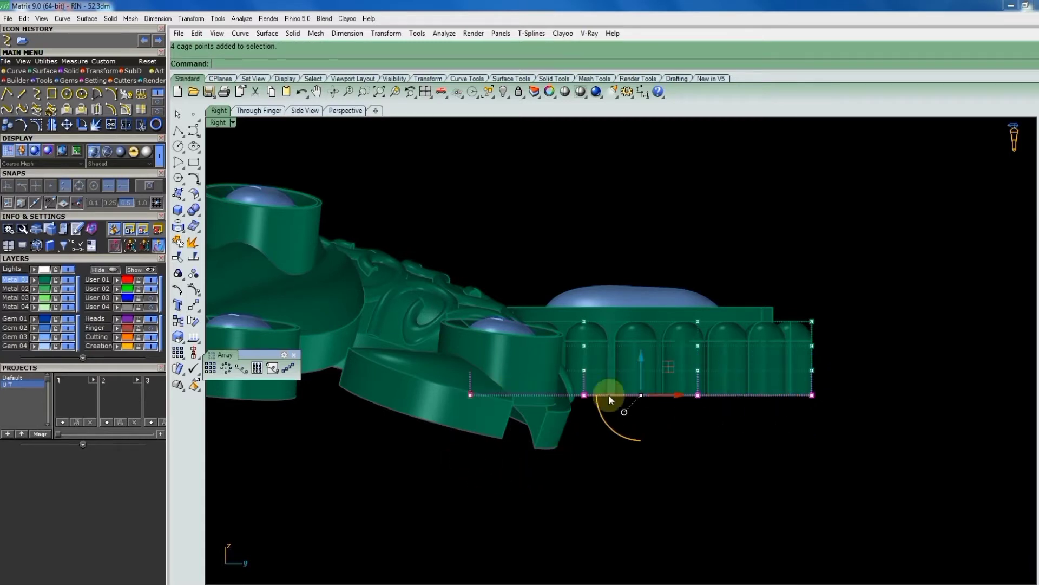
pyautogui.scroll(3, 851, 393)
# Move the selected bottom cage points 2 units.
pyautogui.write('move')
pyautogui.press('Return')
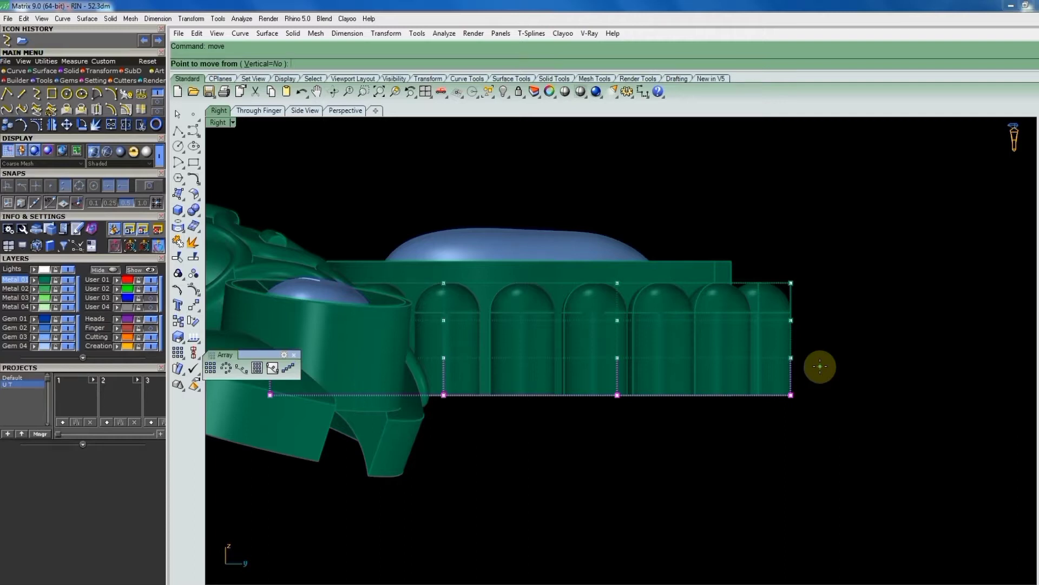
pyautogui.click(806, 383)
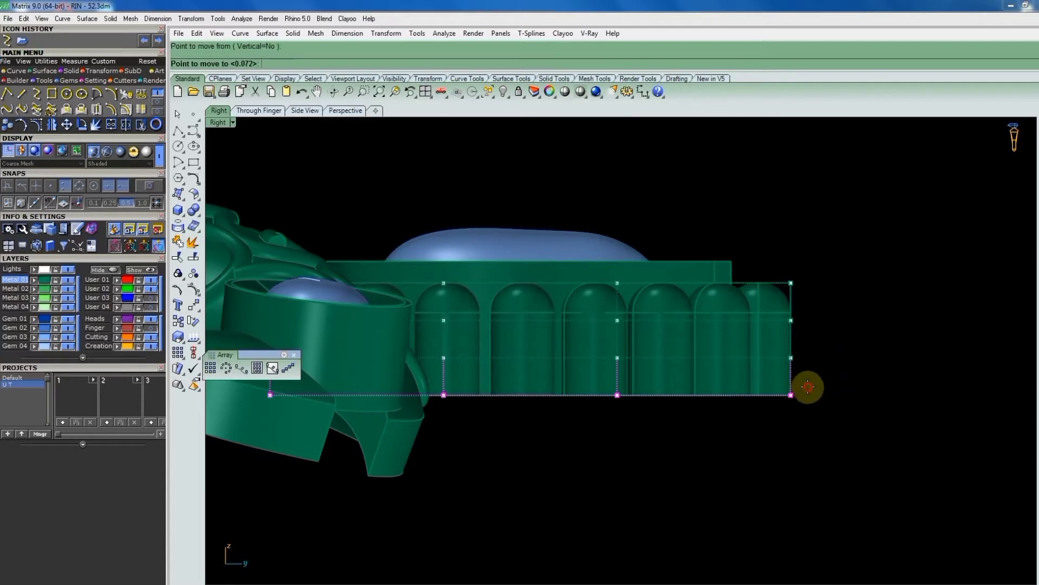
pyautogui.write('2')
pyautogui.press('Return')
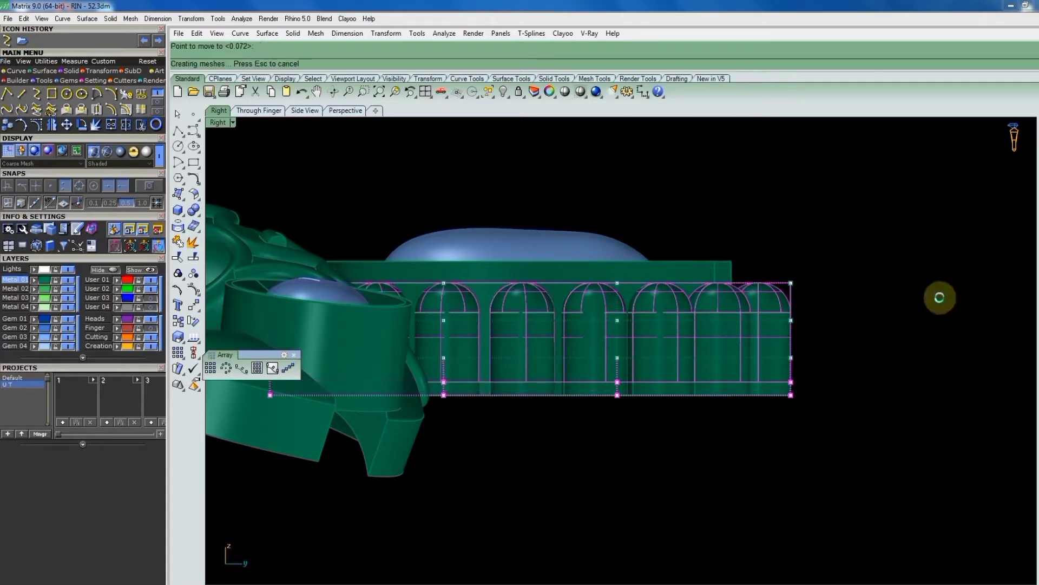
pyautogui.click(920, 295)
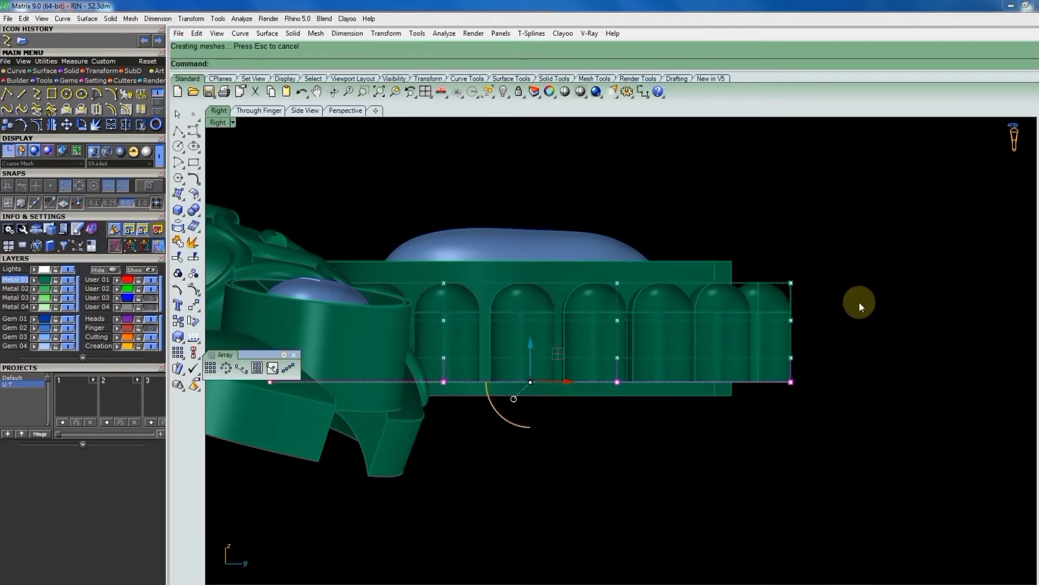
# Delete the cage and move all 16 halo beads down slightly.
pyautogui.click(788, 283)
pyautogui.press('Delete')
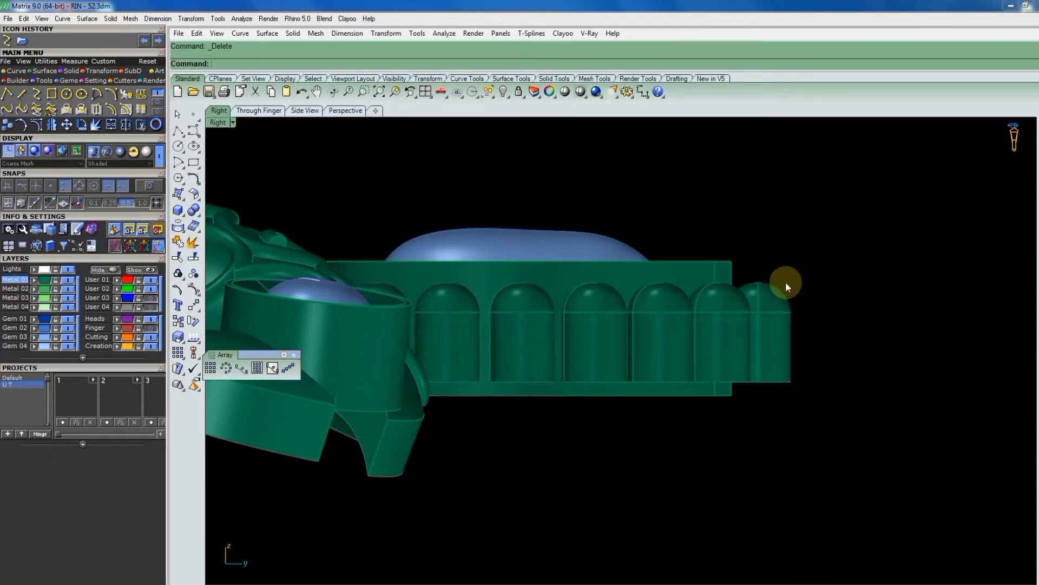
pyautogui.hotkey('ctrl', 'a')
pyautogui.press('m')
pyautogui.press('Return')
pyautogui.click(780, 295)
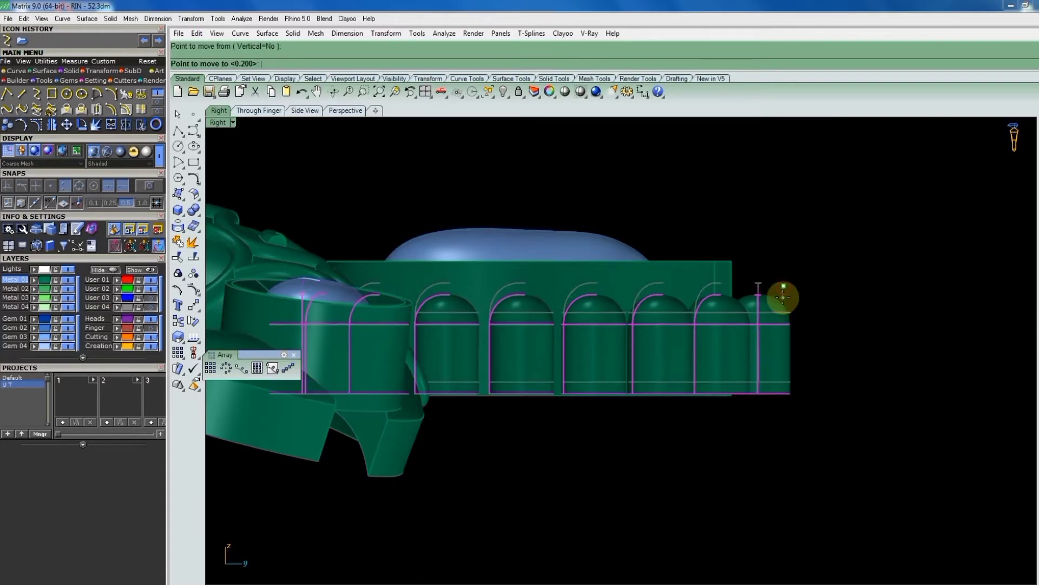
pyautogui.click(782, 290)
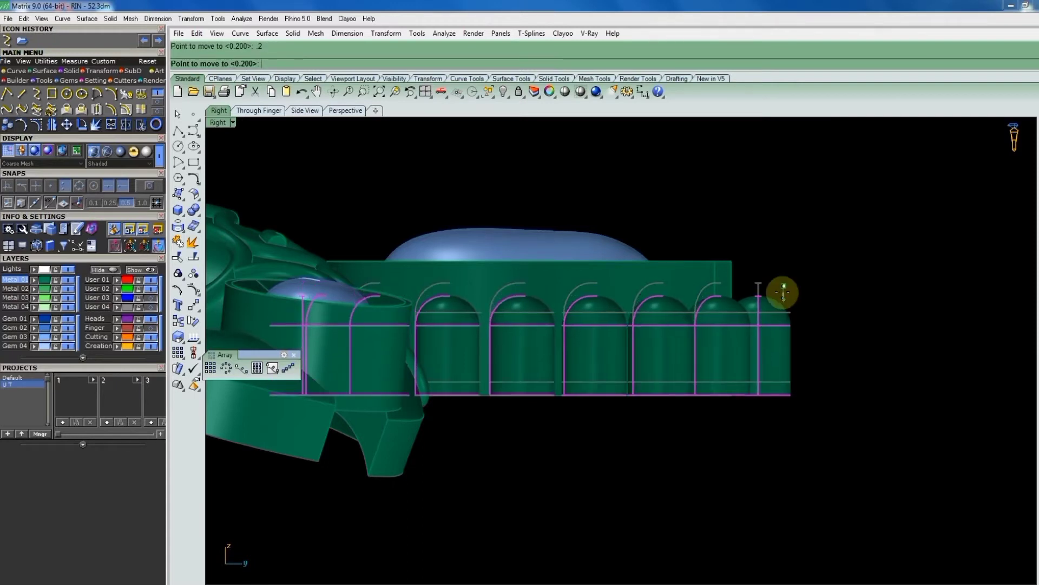
# Group the halo beads together with the pear bezel.
pyautogui.click(736, 268)
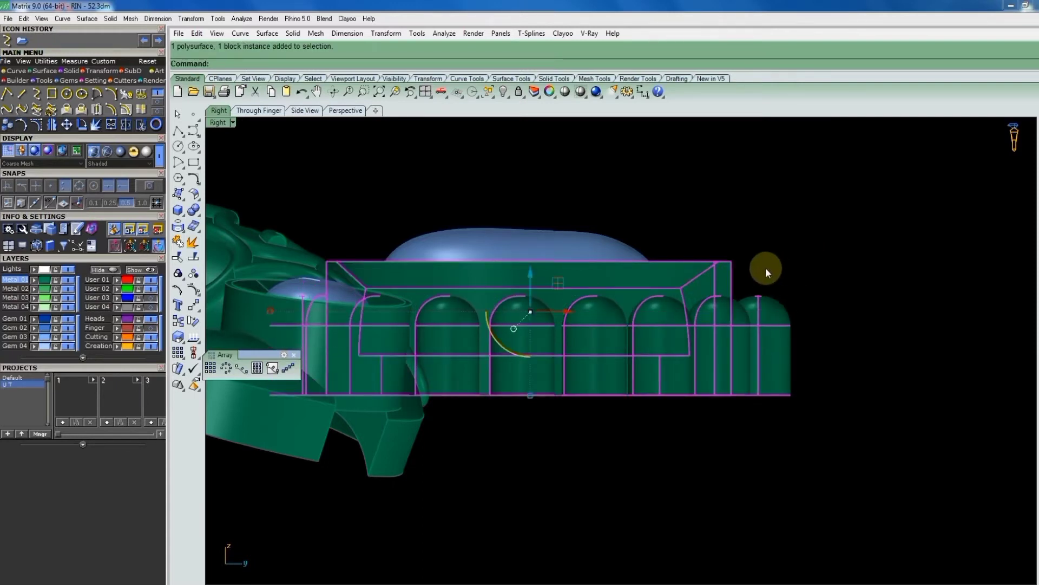
pyautogui.write('group')
pyautogui.press('Return')
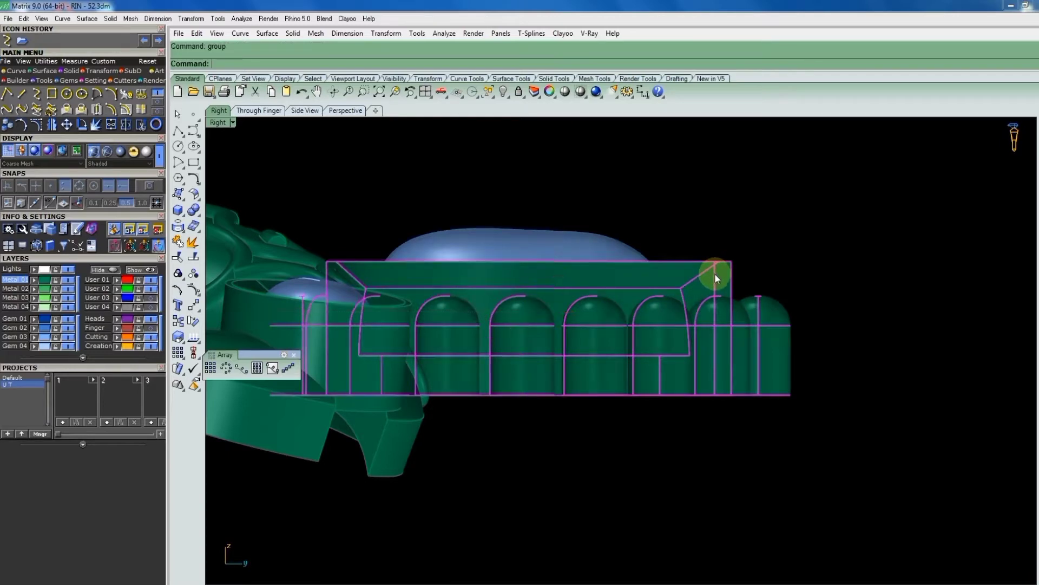
pyautogui.scroll(-2, 714, 273)
pyautogui.scroll(-2, 639, 291)
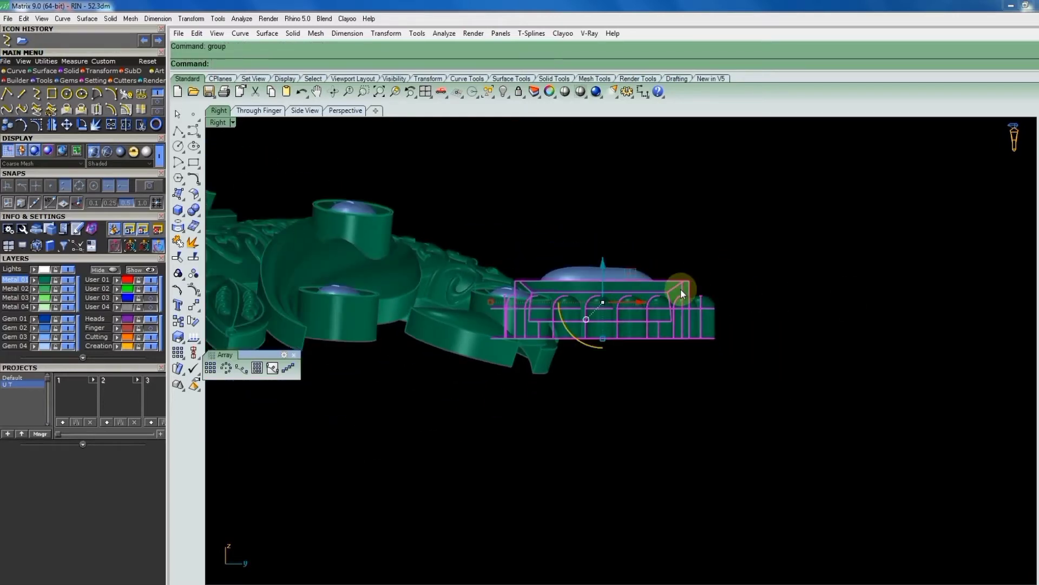
pyautogui.hotkey('ctrl', 'F1')
# Select the pear bezel together with its bead halo in Top view.
pyautogui.click(658, 278)
pyautogui.scroll(-2, 706, 274)
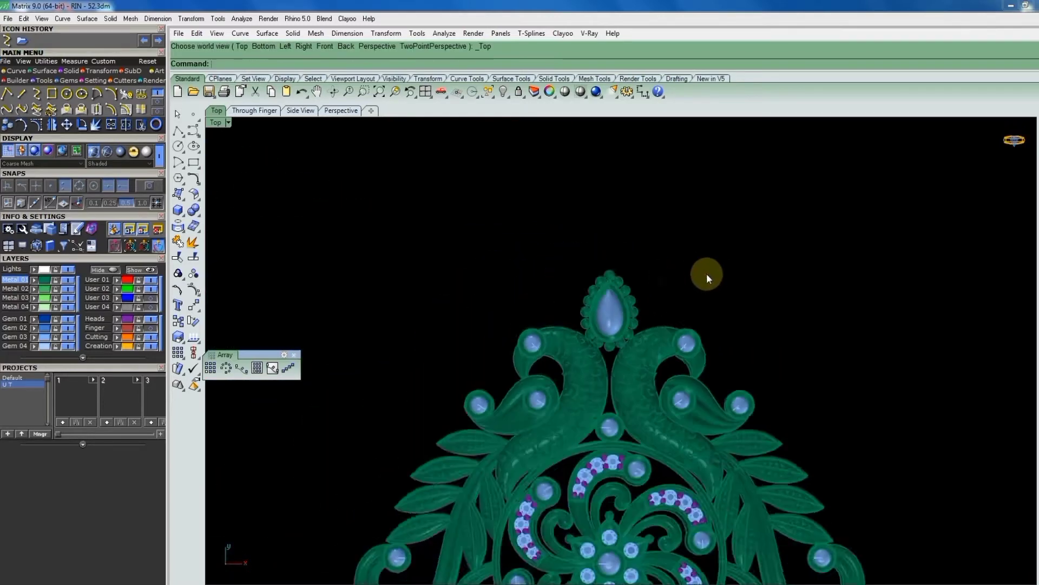
pyautogui.scroll(-2, 539, 286)
pyautogui.scroll(3, 650, 298)
pyautogui.click(708, 293)
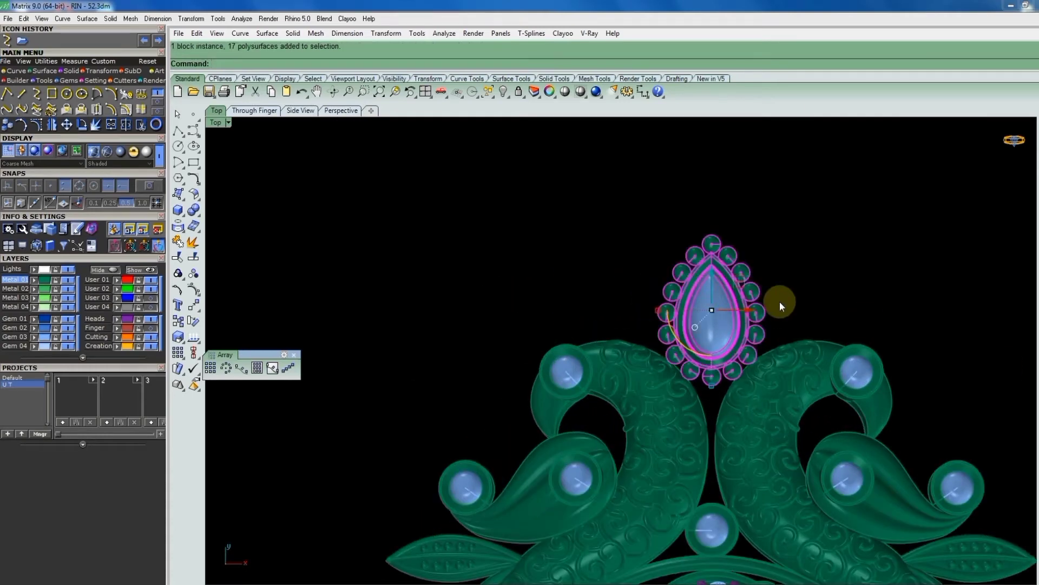
pyautogui.write('R')
# In Right view, rotate the bezel group to follow the pendant's curved slope.
pyautogui.hotkey('ctrl', 'F3')
pyautogui.scroll(2, 652, 317)
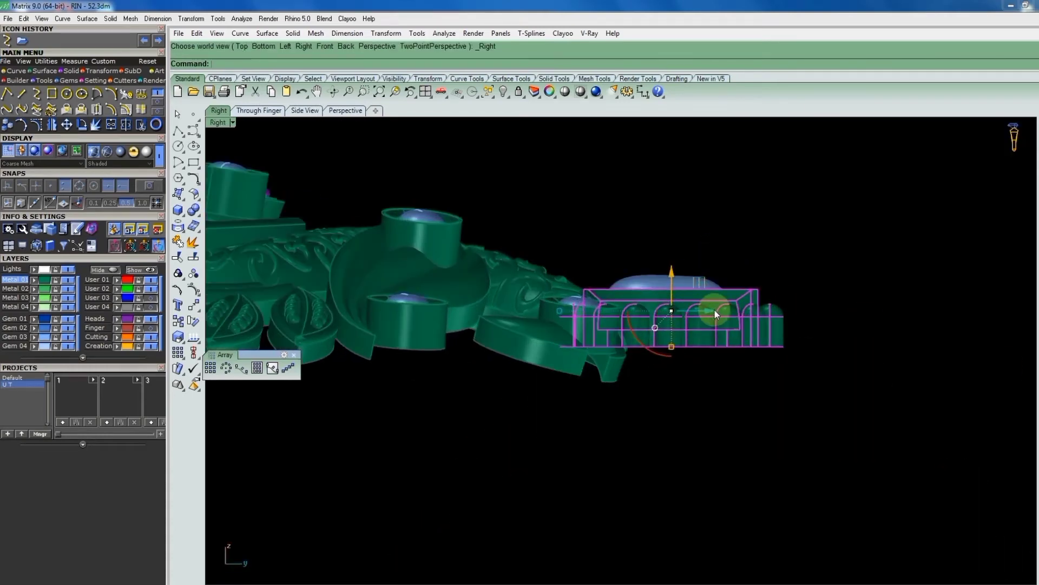
pyautogui.write('otate')
pyautogui.press('Return')
pyautogui.click(672, 298)
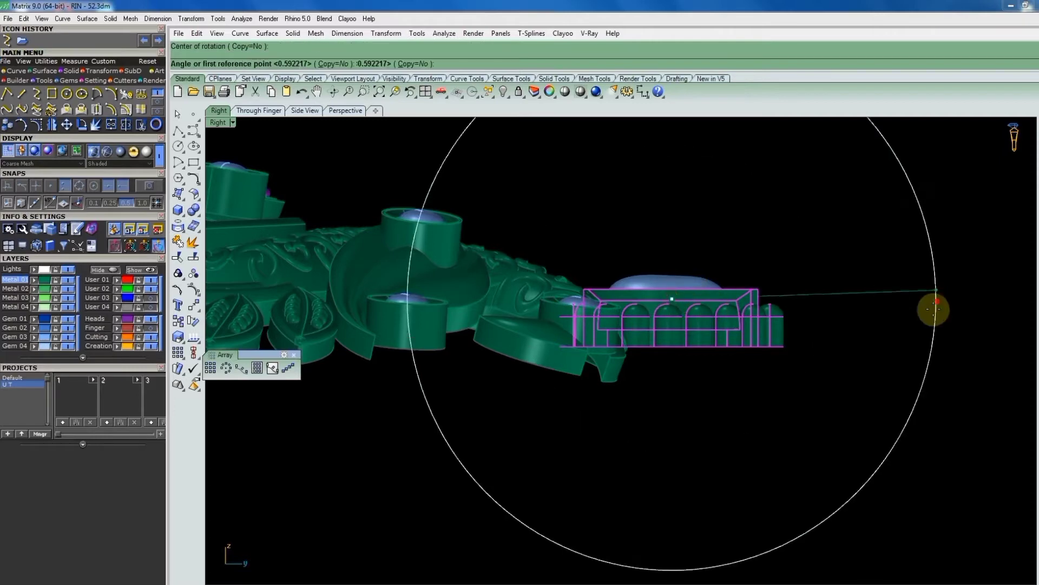
pyautogui.click(938, 298)
pyautogui.click(926, 329)
pyautogui.scroll(-3, 758, 251)
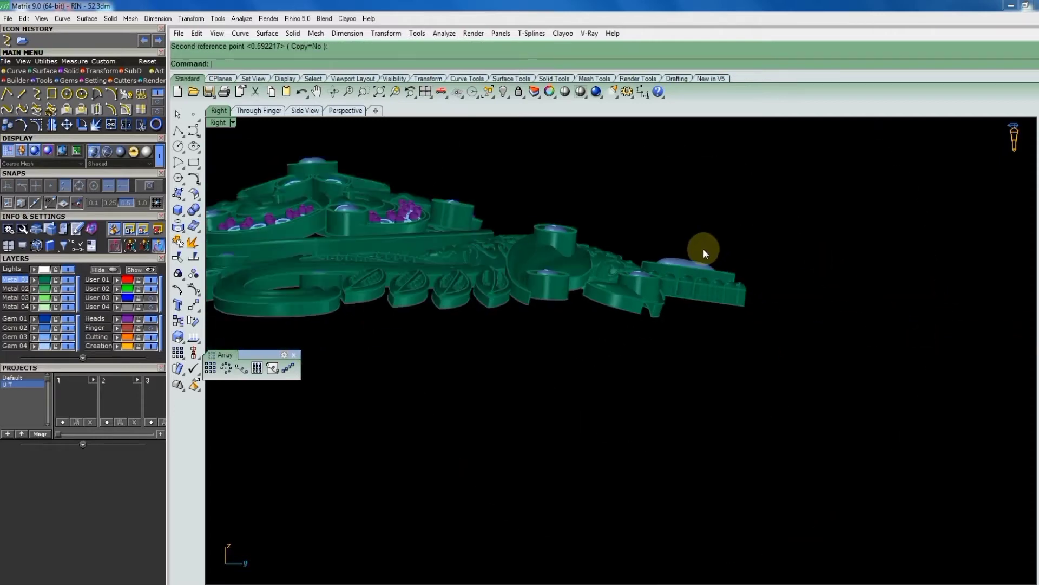
pyautogui.scroll(-2, 703, 249)
pyautogui.hotkey('ctrl', 'F1')
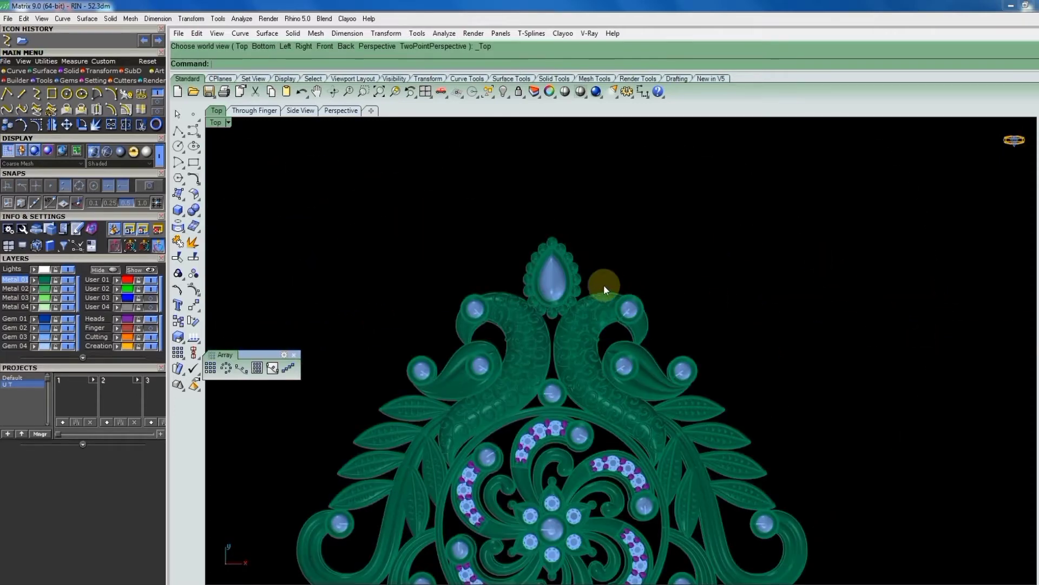
pyautogui.scroll(1, 603, 284)
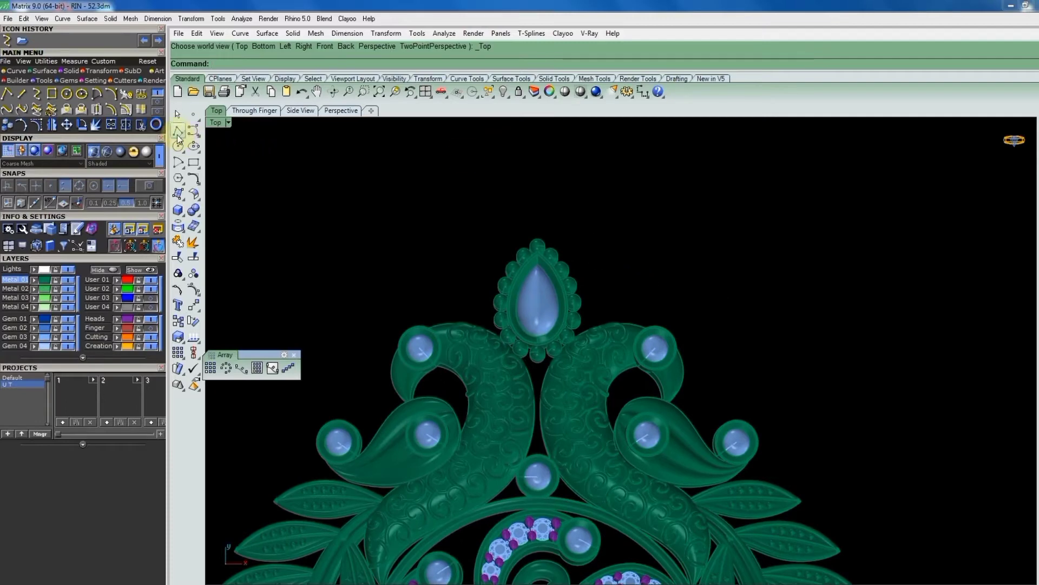
# Draw a five-point interpolated leaf curve from beside the pear bezel toward the peacock head.
pyautogui.click(36, 93)
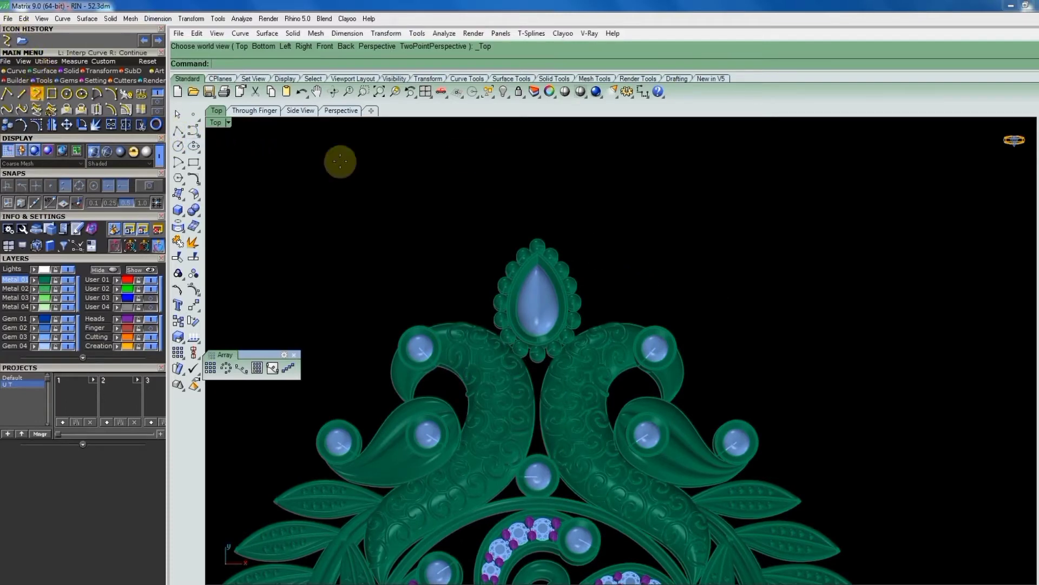
pyautogui.scroll(3, 644, 316)
pyautogui.click(611, 263)
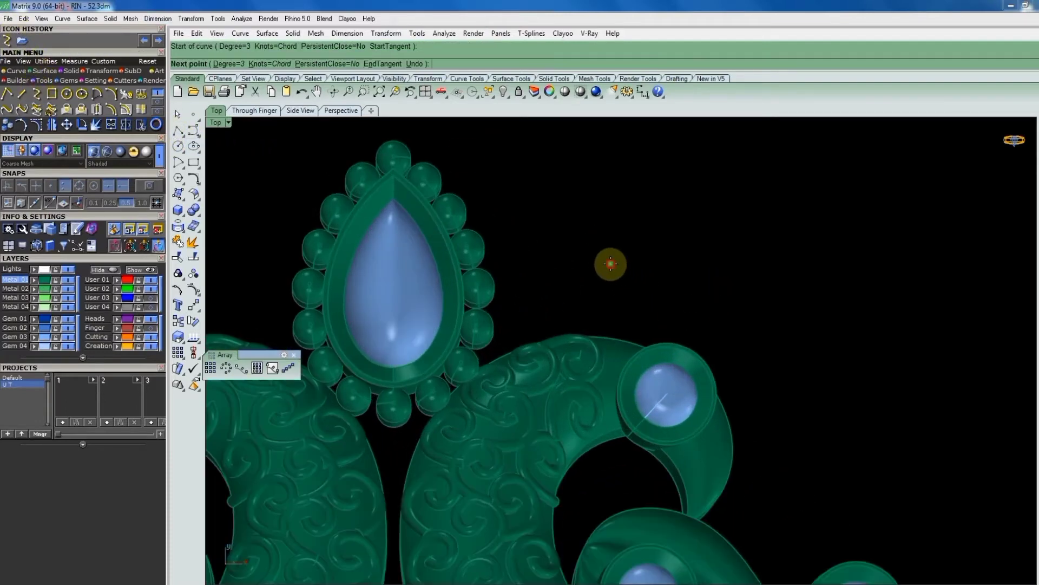
pyautogui.click(616, 283)
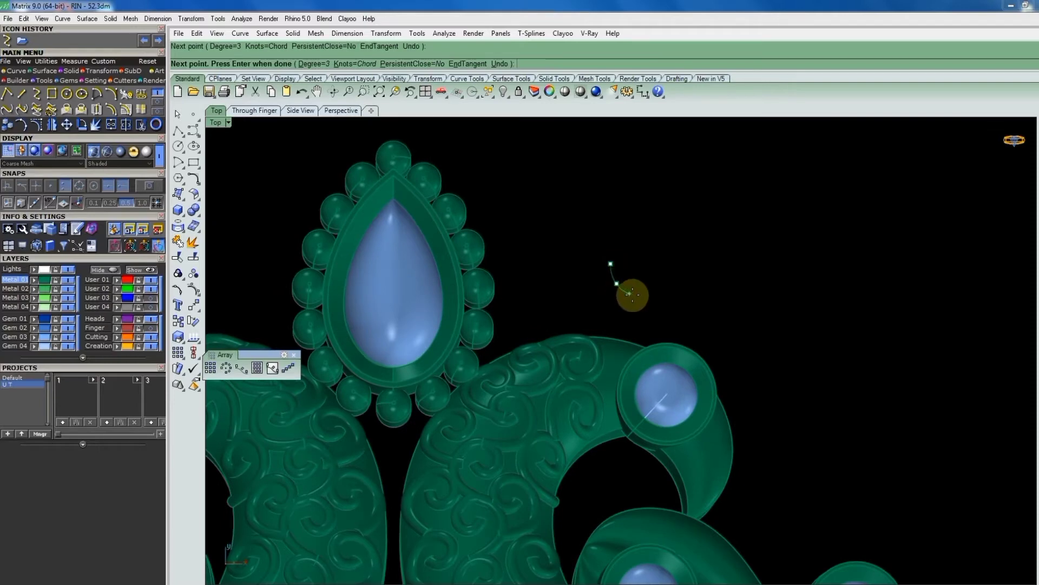
pyautogui.click(633, 295)
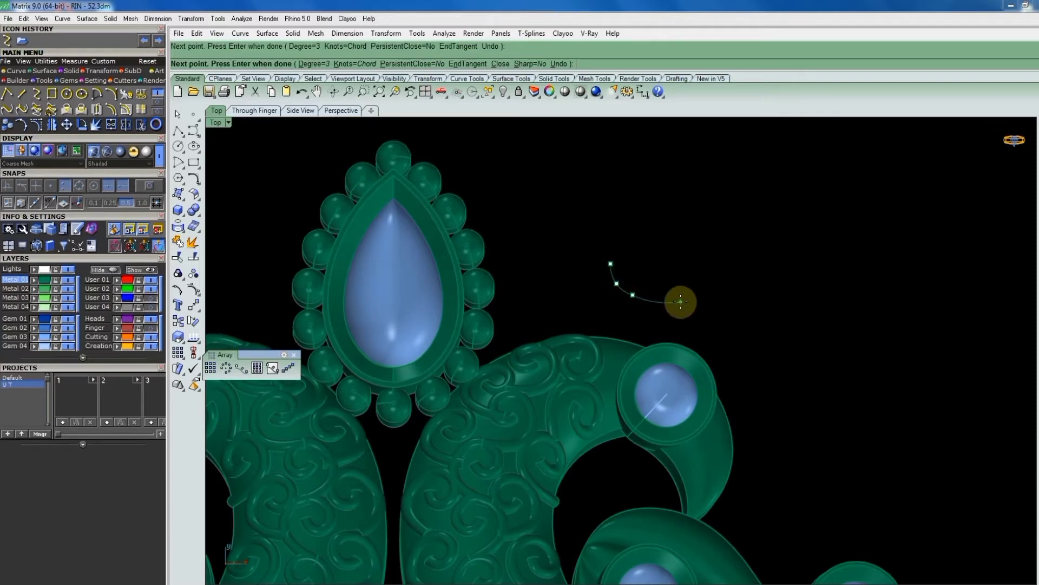
pyautogui.click(681, 301)
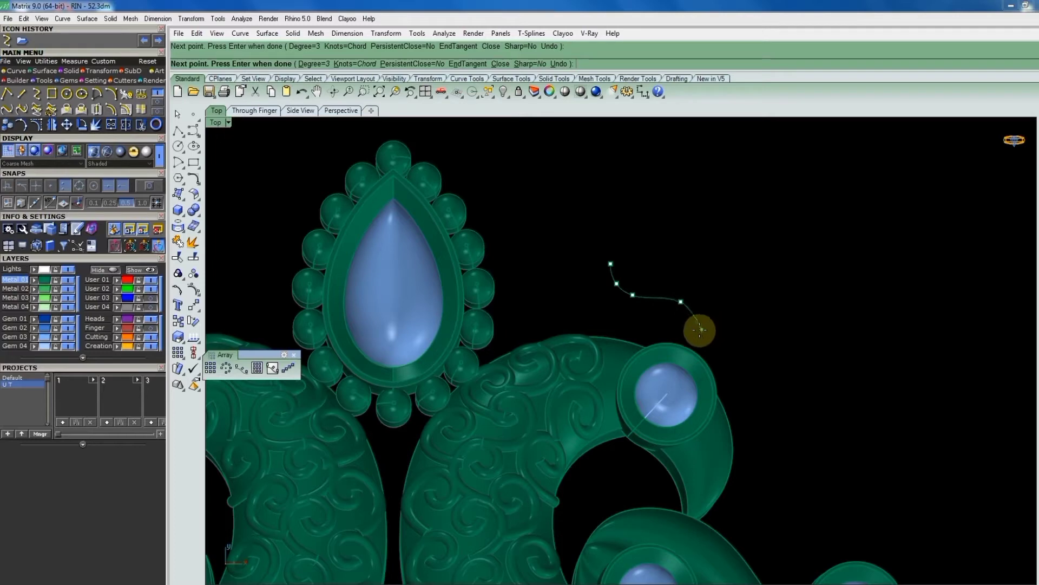
pyautogui.click(699, 330)
pyautogui.press('Return')
pyautogui.press('Return')
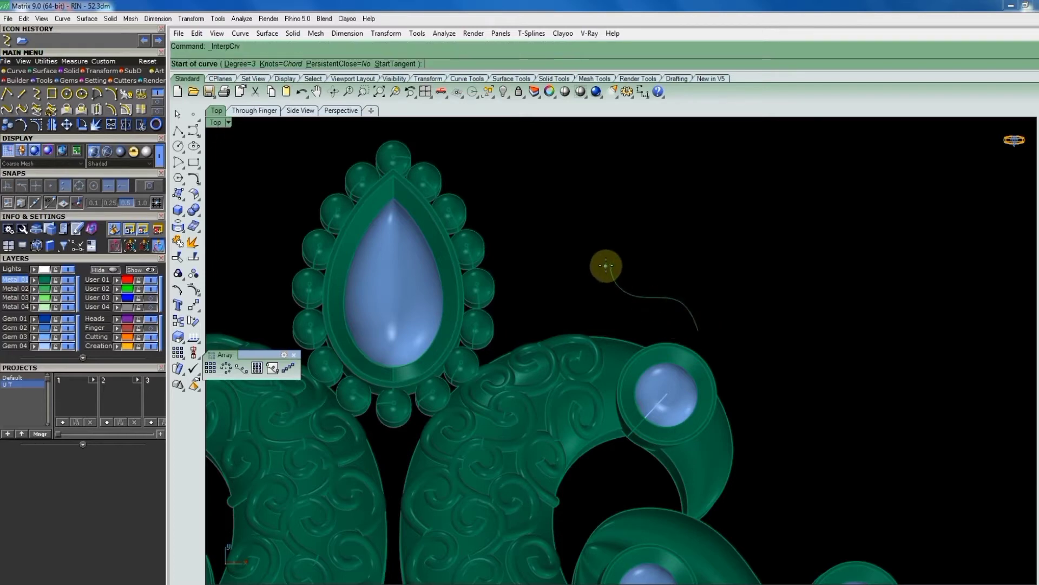
# Draw a second interpolated curve between the first curve's ends to close the leaf outline.
pyautogui.click(607, 265)
pyautogui.click(588, 285)
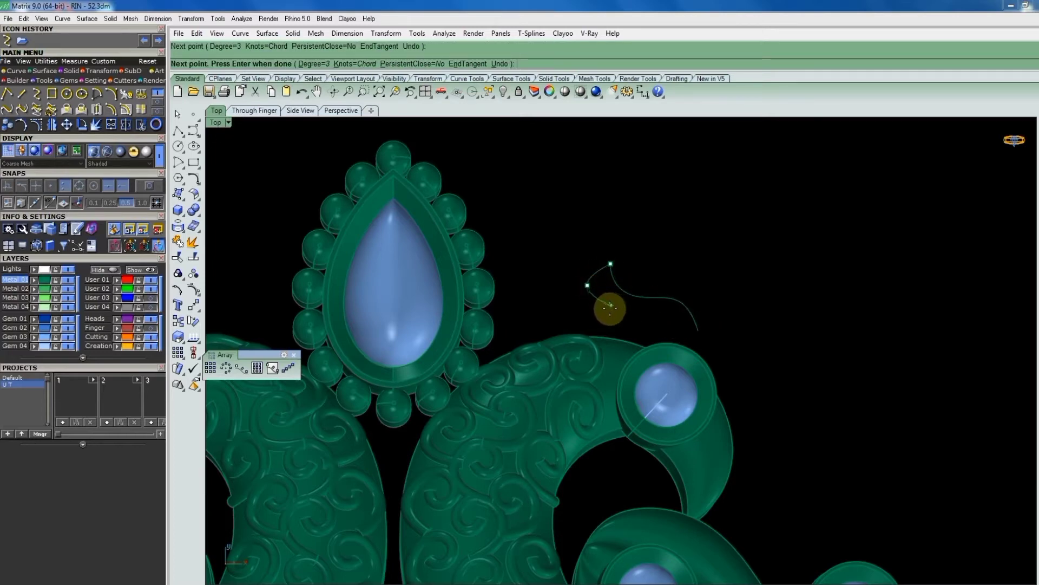
pyautogui.click(609, 314)
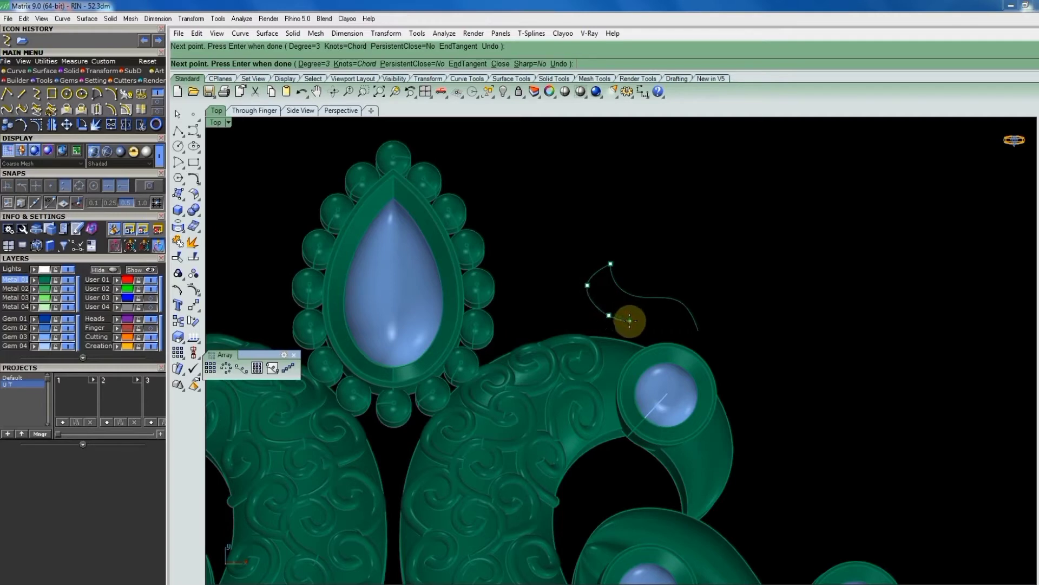
pyautogui.click(631, 320)
pyautogui.click(662, 320)
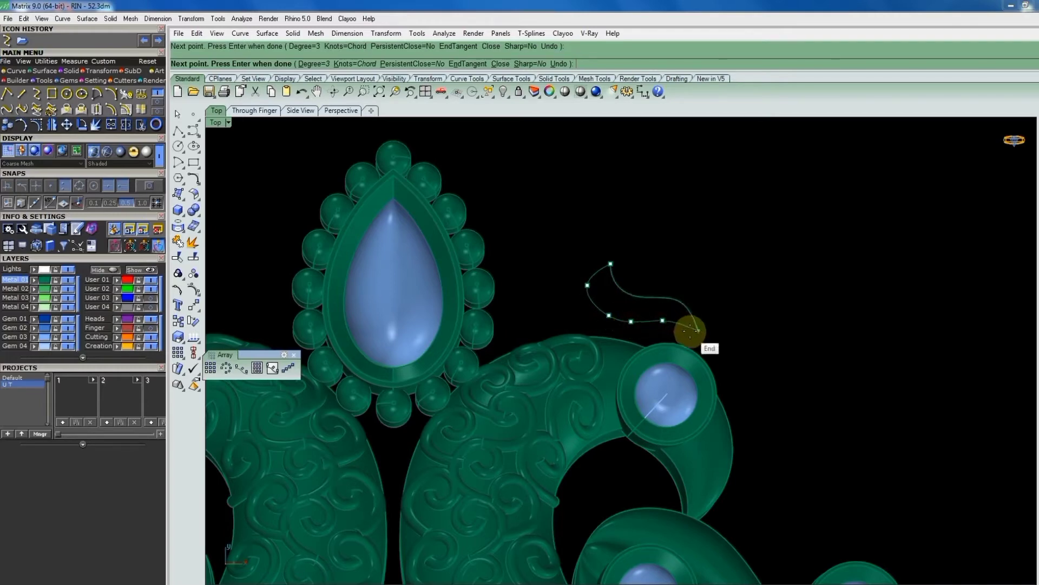
pyautogui.click(690, 330)
pyautogui.press('Return')
# Rebuild both leaf curves to 6 control points, degree 3.
pyautogui.moveTo(684, 325); pyautogui.dragTo(627, 325)
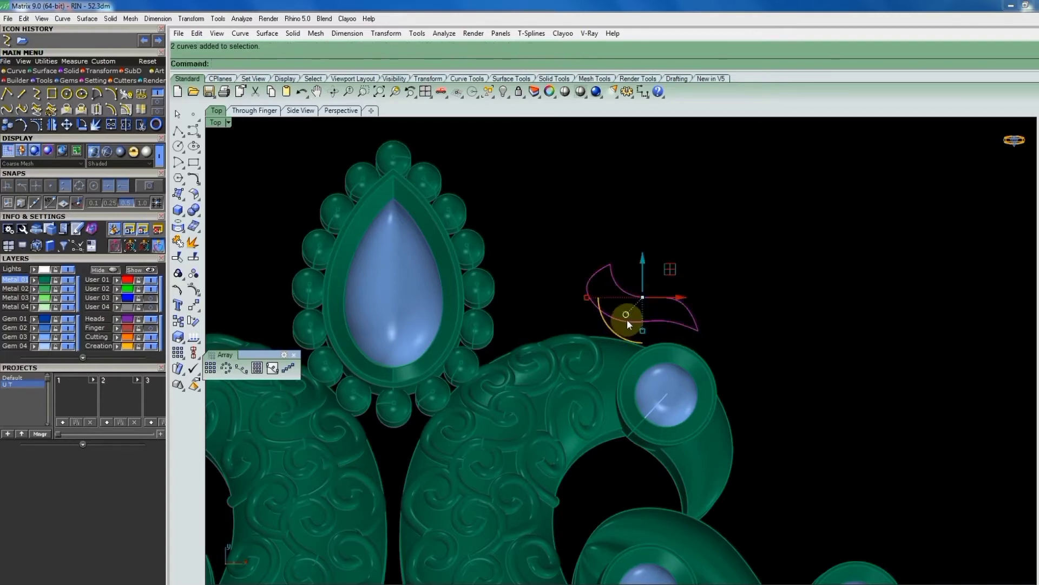
pyautogui.press('F10')
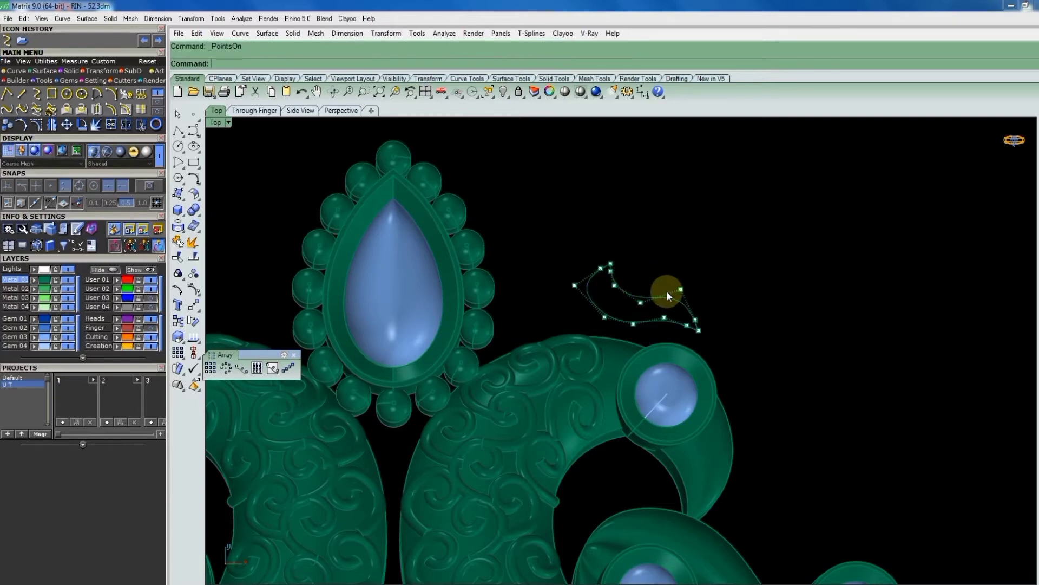
pyautogui.moveTo(661, 278)
pyautogui.mouseDown()
pyautogui.moveTo(635, 328)
pyautogui.moveTo(635, 314)
pyautogui.mouseUp()
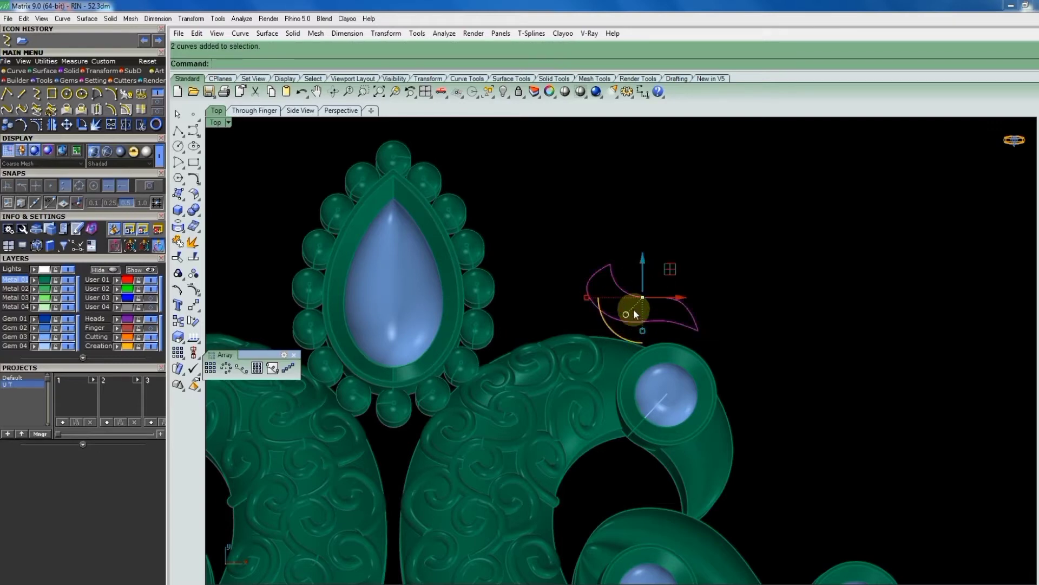
pyautogui.write('rebuild')
pyautogui.press('Return')
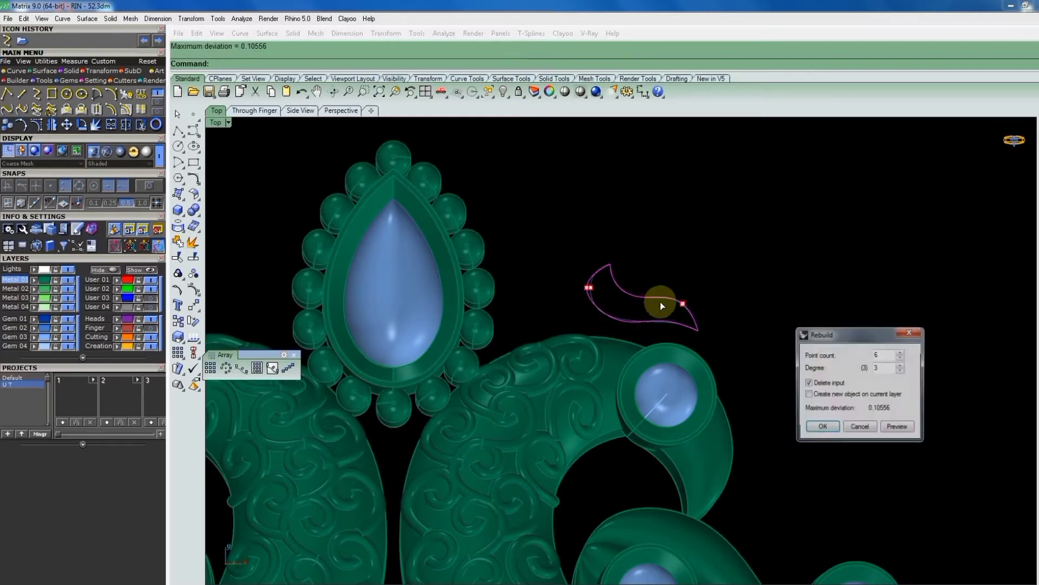
pyautogui.click(822, 428)
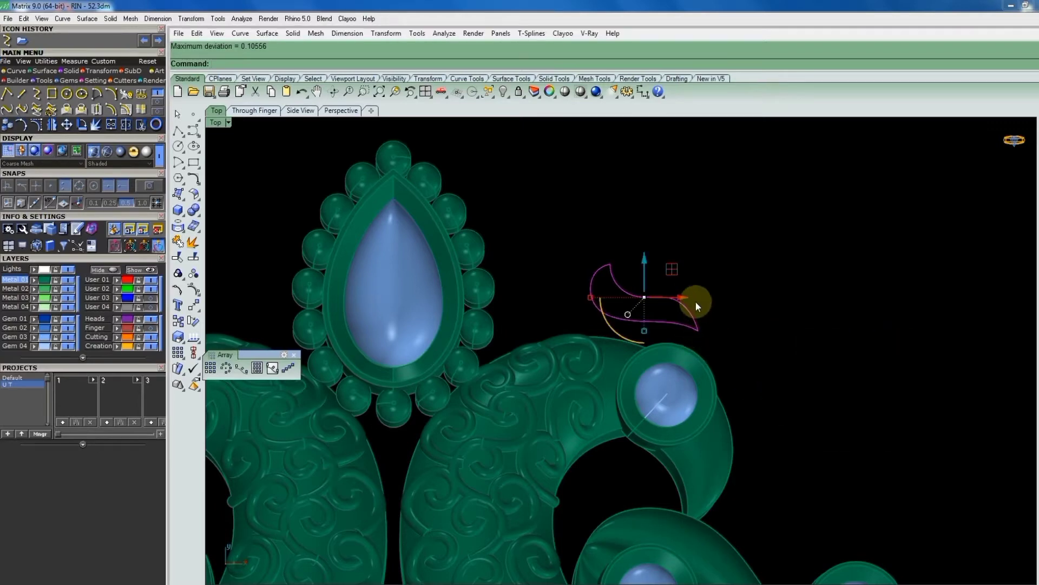
# Nudge the control point at the leaf's right tip down and right to sharpen it.
pyautogui.press('F10')
pyautogui.moveTo(696, 301)
pyautogui.mouseDown()
pyautogui.moveTo(690, 325)
pyautogui.moveTo(727, 329)
pyautogui.mouseUp()
pyautogui.scroll(5, 690, 325)
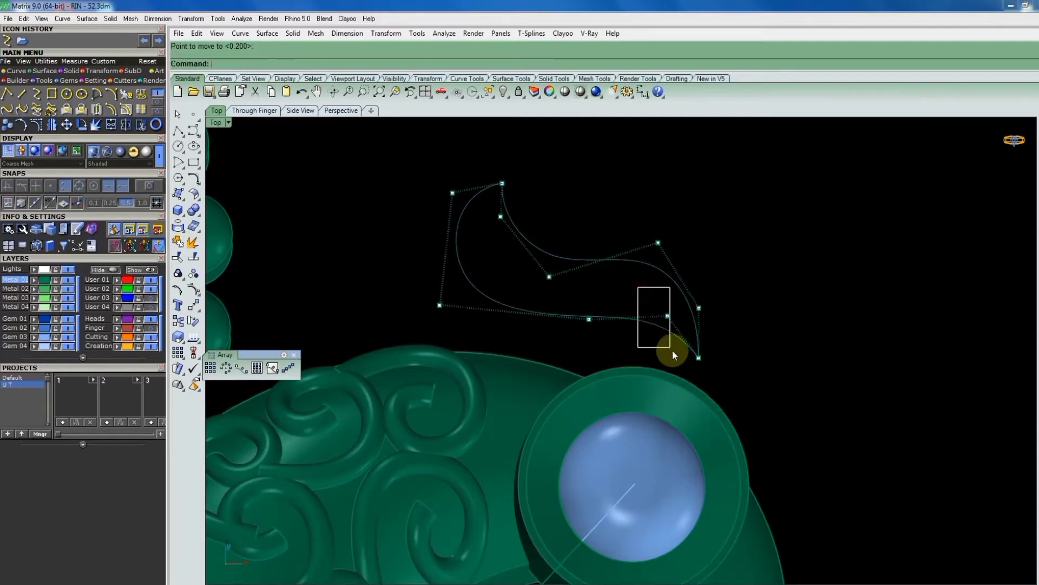
pyautogui.moveTo(673, 350); pyautogui.dragTo(709, 310)
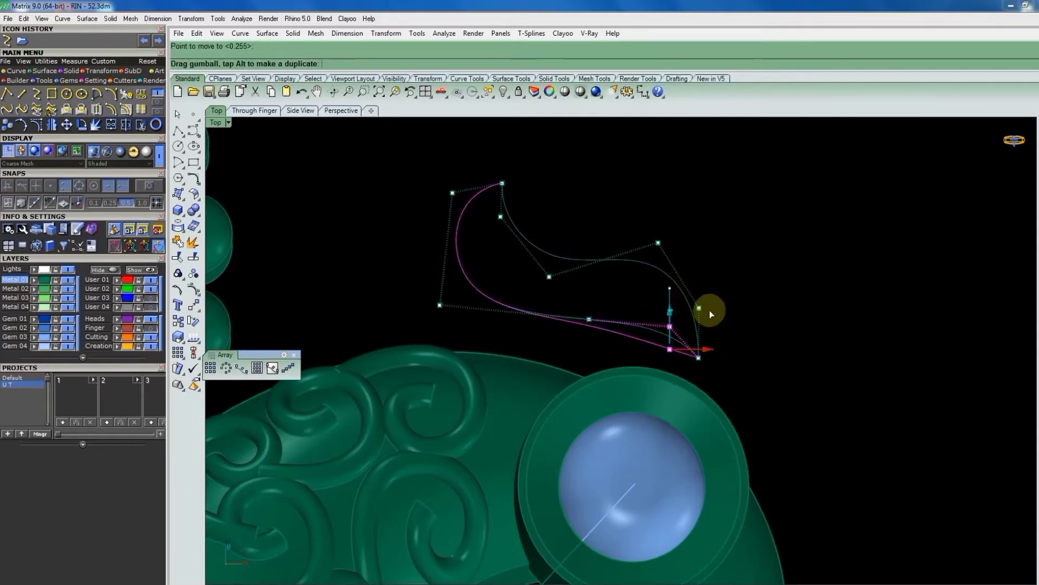
pyautogui.moveTo(687, 245); pyautogui.dragTo(730, 324)
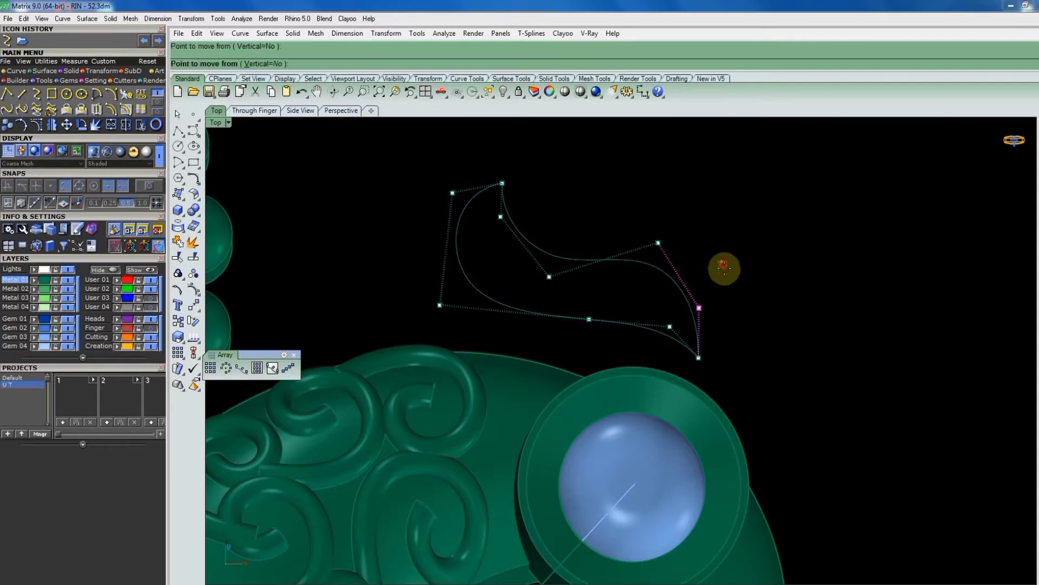
pyautogui.click(724, 266)
# Select the control points at the leaf's left base and begin moving them.
pyautogui.moveTo(414, 161); pyautogui.dragTo(475, 301)
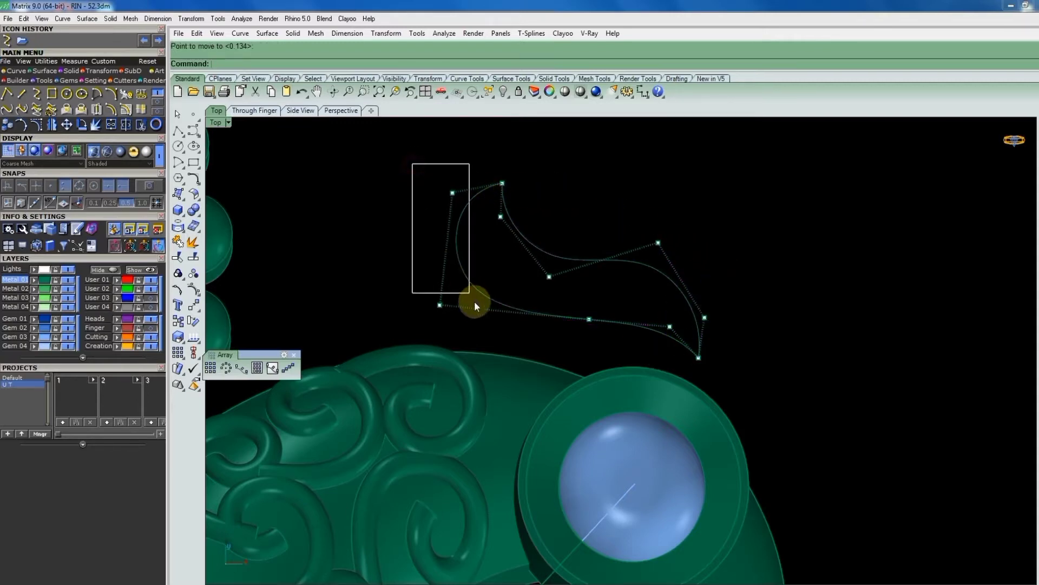
pyautogui.press('Return')
pyautogui.click(476, 258)
# Place the moved base points, then draw a cross curve across the leaf's middle.
pyautogui.click(496, 258)
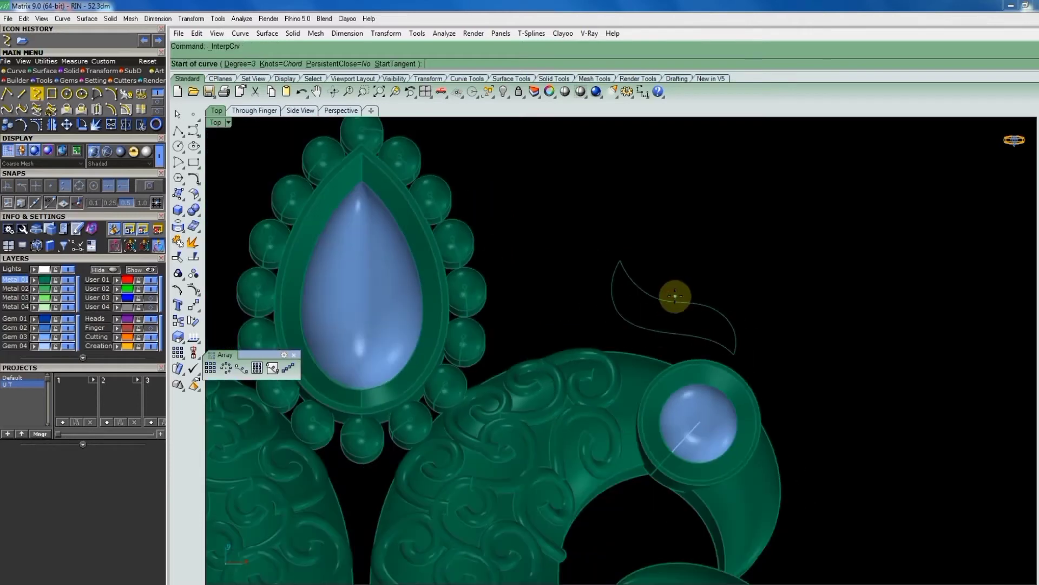
pyautogui.click(659, 331)
pyautogui.click(662, 309)
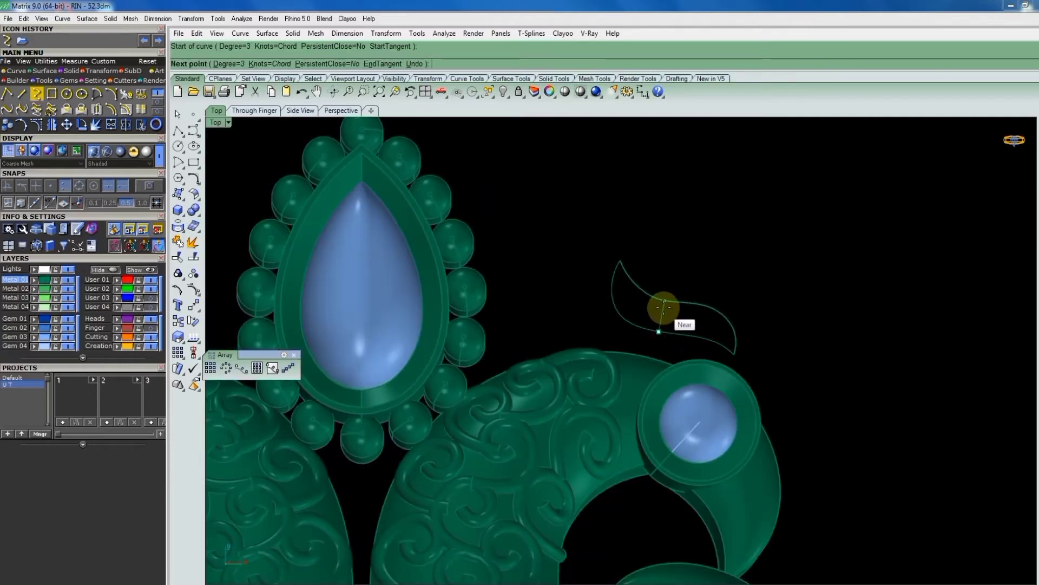
pyautogui.rightClick(679, 345)
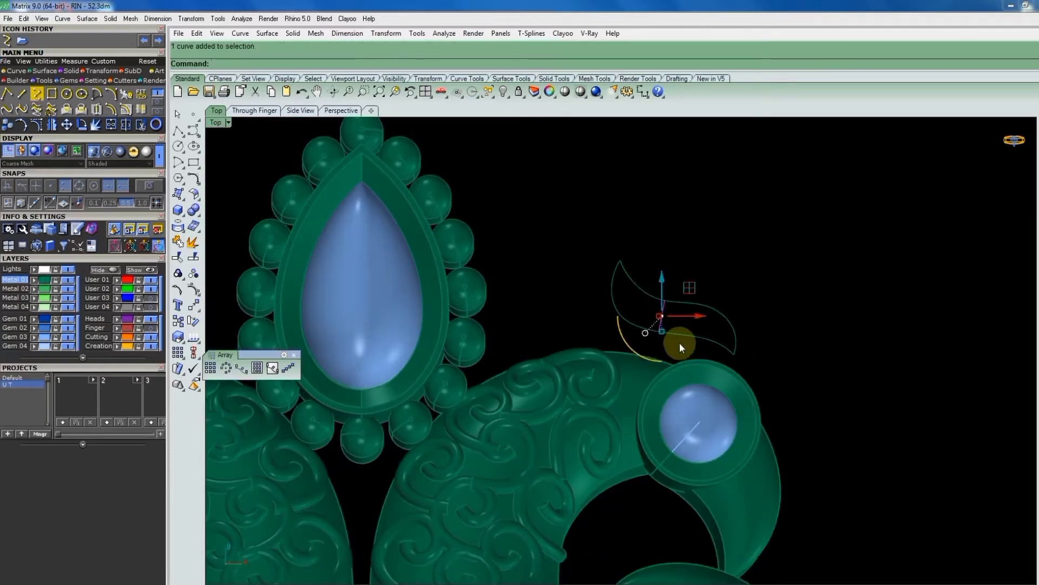
# Raise the cross curve's middle control points upward into an arch.
pyautogui.press('F10')
pyautogui.scroll(5, 660, 316)
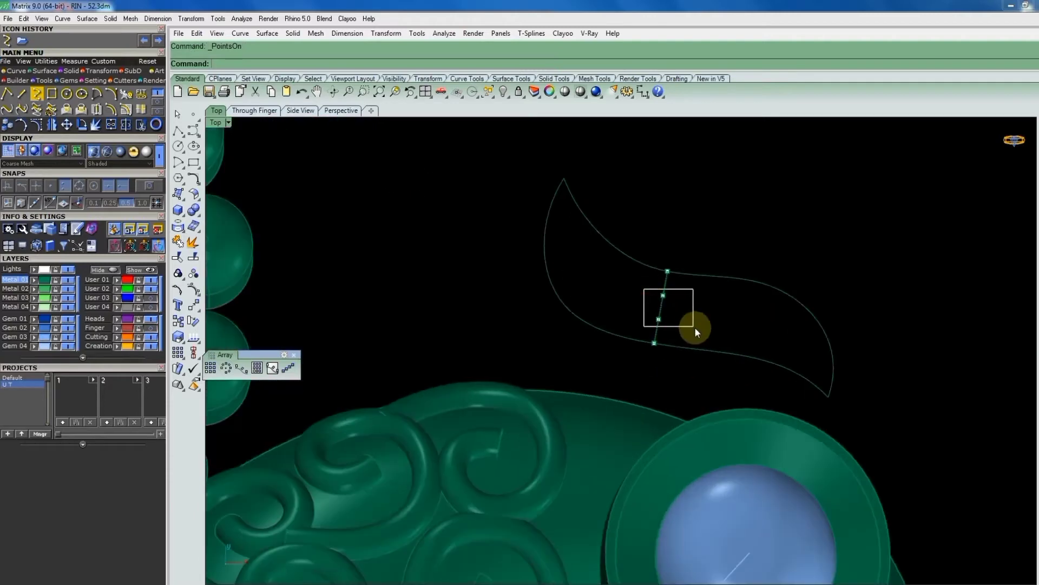
pyautogui.moveTo(644, 289); pyautogui.dragTo(694, 327)
pyautogui.moveTo(694, 327)
pyautogui.mouseDown(button='right')
pyautogui.moveTo(631, 246)
pyautogui.moveTo(678, 288)
pyautogui.moveTo(692, 408)
pyautogui.moveTo(652, 404)
pyautogui.moveTo(660, 428)
pyautogui.mouseUp(button='right')
pyautogui.moveTo(661, 427); pyautogui.dragTo(669, 407)
pyautogui.click(688, 343)
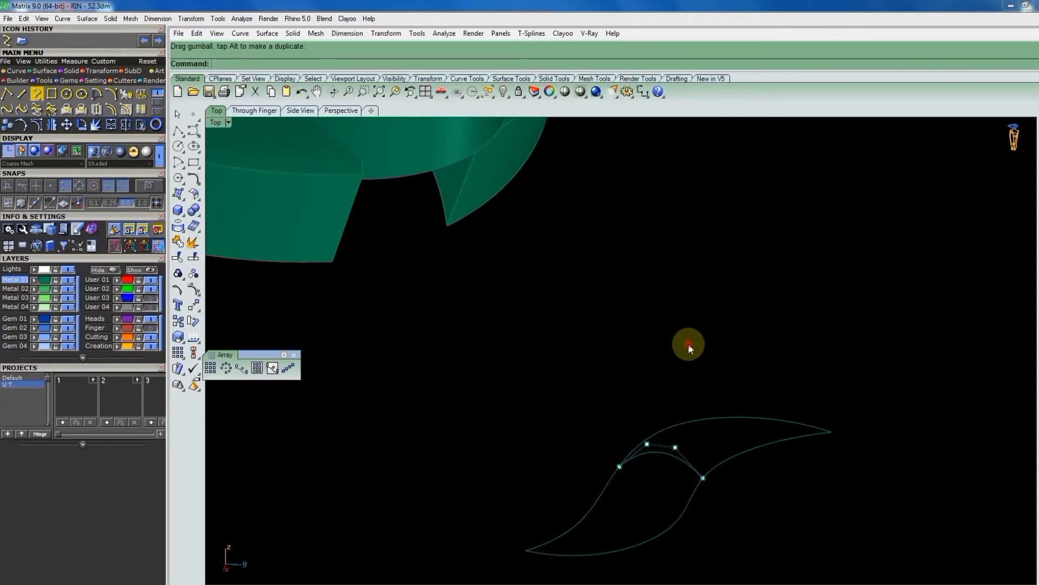
pyautogui.moveTo(668, 408)
pyautogui.mouseDown(button='right')
pyautogui.moveTo(699, 475)
pyautogui.moveTo(607, 343)
pyautogui.mouseUp(button='right')
pyautogui.moveTo(606, 343); pyautogui.dragTo(675, 401)
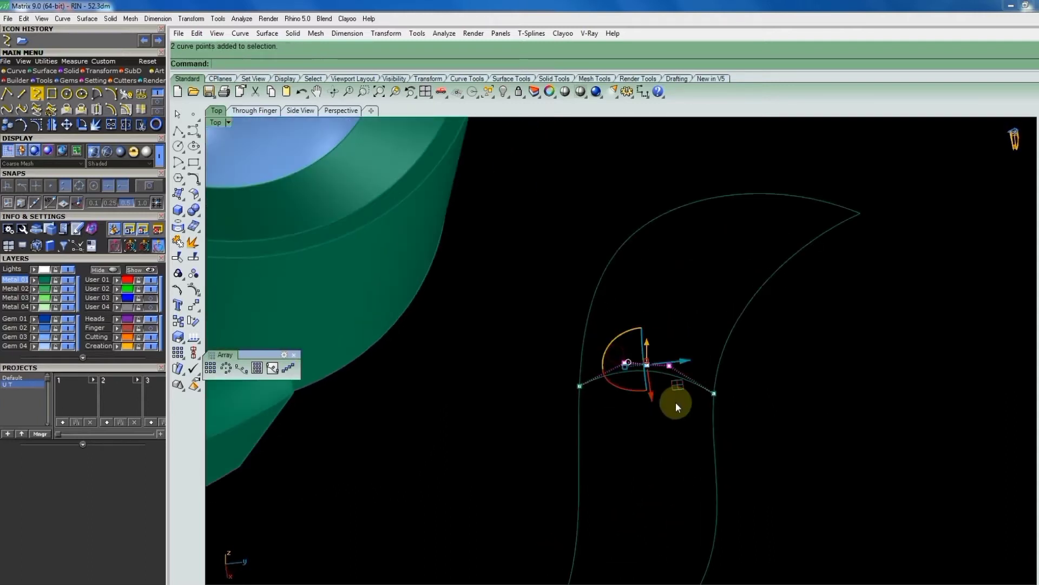
pyautogui.moveTo(676, 402); pyautogui.dragTo(656, 367, button='right')
# Rotate the cross curve's middle points to tilt it, then check the profile.
pyautogui.press('F5')
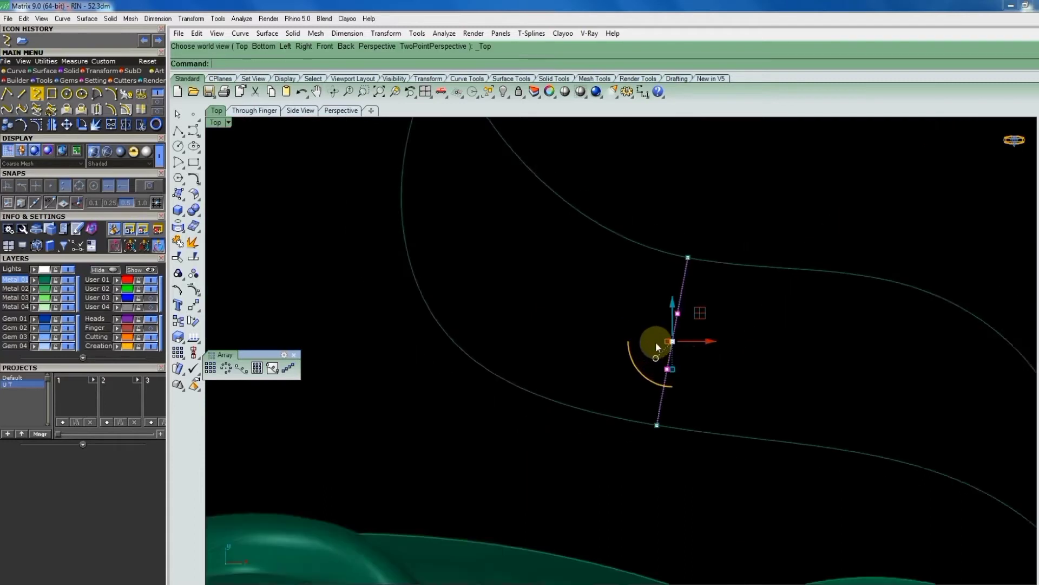
pyautogui.scroll(2, 662, 353)
pyautogui.moveTo(627, 352)
pyautogui.mouseDown()
pyautogui.moveTo(613, 365)
pyautogui.moveTo(649, 364)
pyautogui.moveTo(639, 386)
pyautogui.mouseUp()
pyautogui.moveTo(646, 375)
pyautogui.mouseDown(button='right')
pyautogui.moveTo(633, 301)
pyautogui.moveTo(570, 234)
pyautogui.mouseUp(button='right')
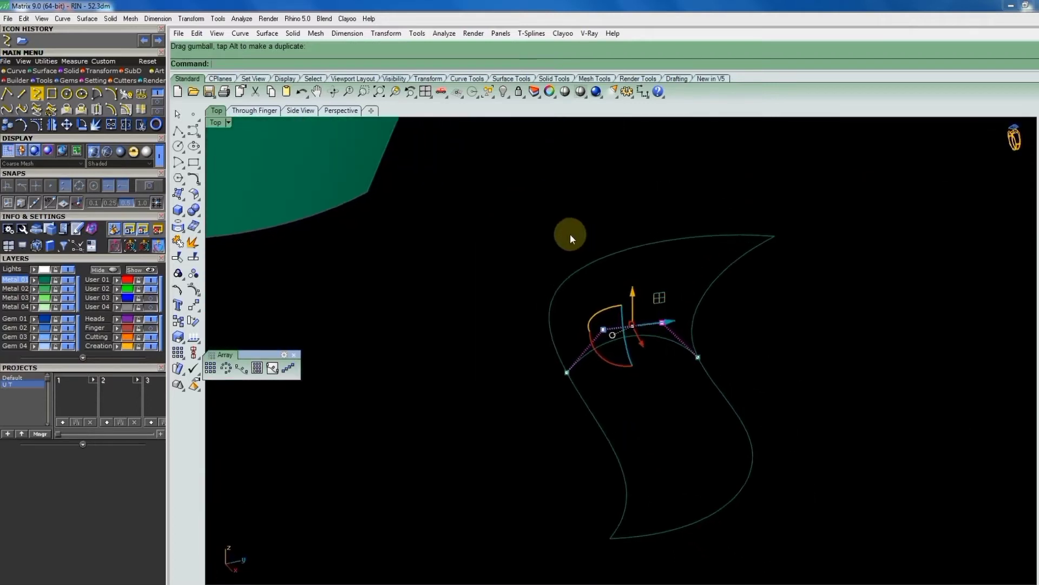
pyautogui.press('Home')
pyautogui.click(674, 213)
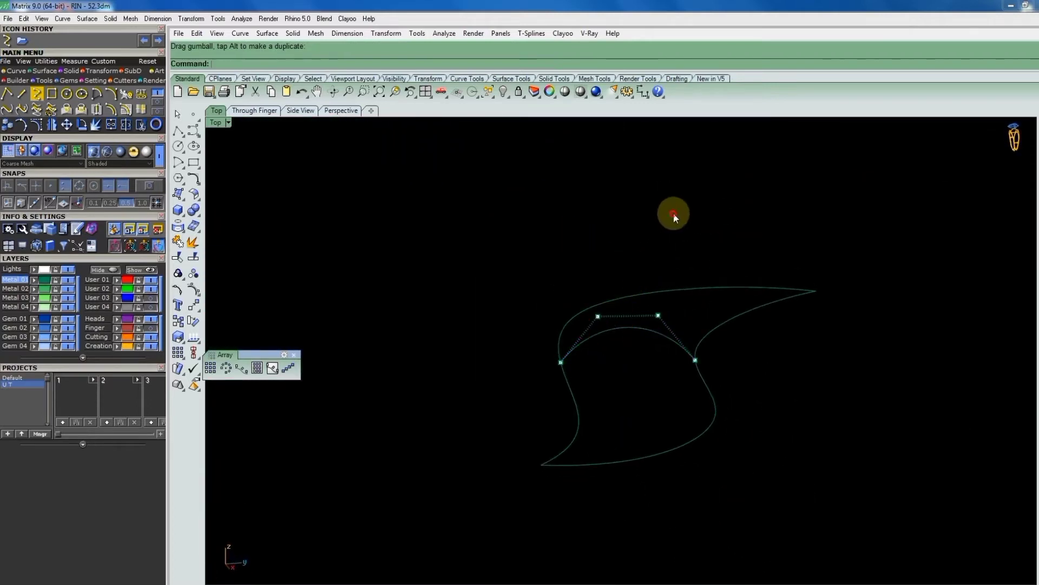
pyautogui.press('Escape')
pyautogui.moveTo(644, 287); pyautogui.dragTo(675, 333, button='right')
# Sweep2 the leaf surface along both leaf rails, using both tips and the cross curve.
pyautogui.write('sweep2')
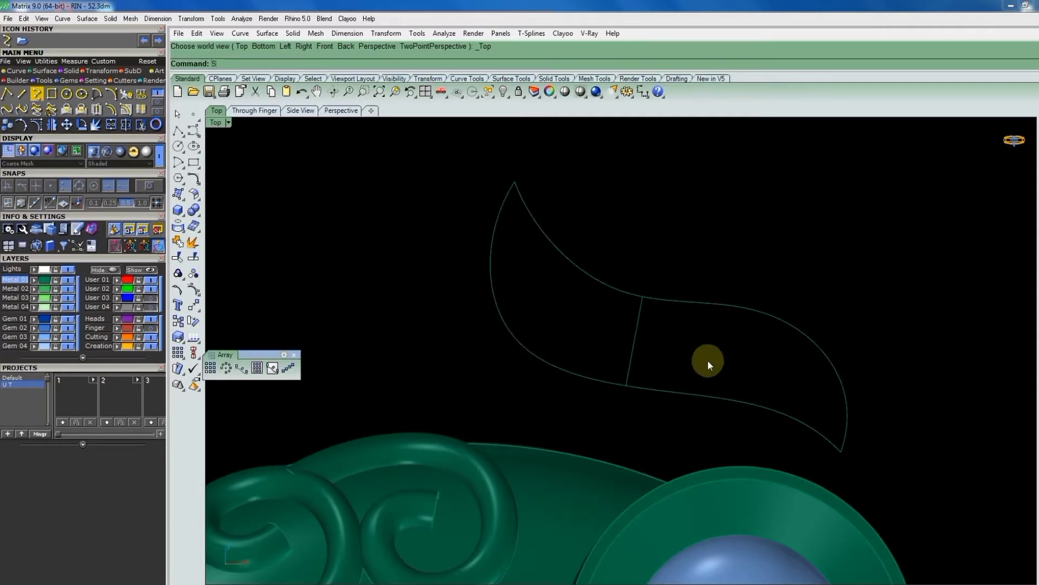
pyautogui.press('Return')
pyautogui.click(706, 390)
pyautogui.click(728, 305)
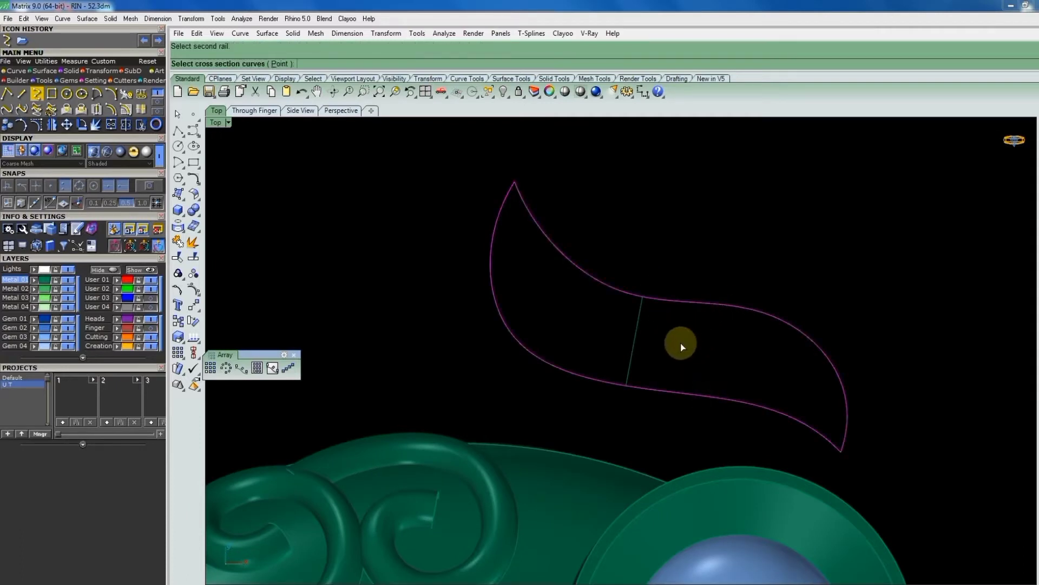
pyautogui.click(279, 63)
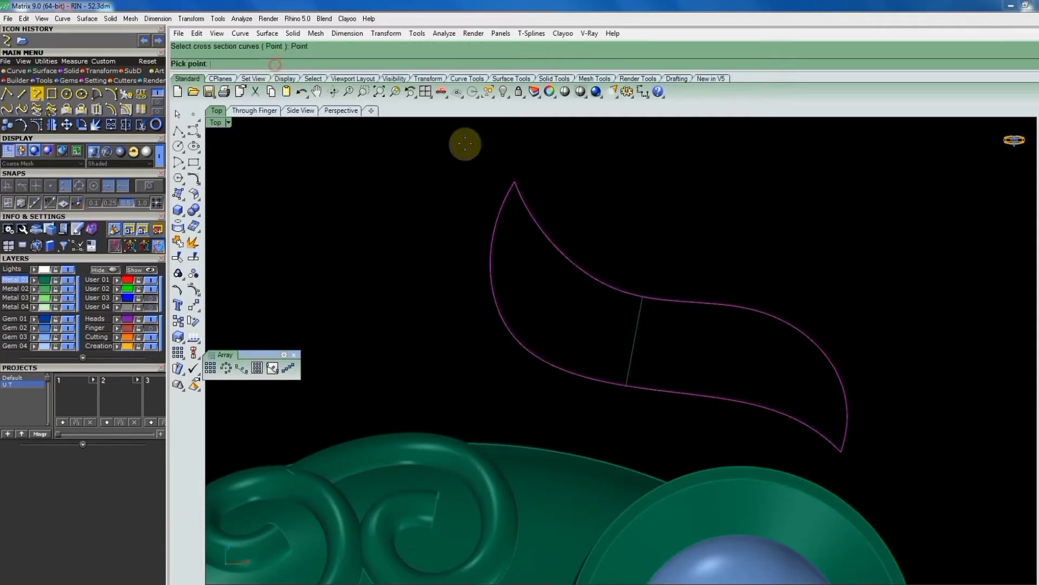
pyautogui.click(841, 451)
pyautogui.click(632, 341)
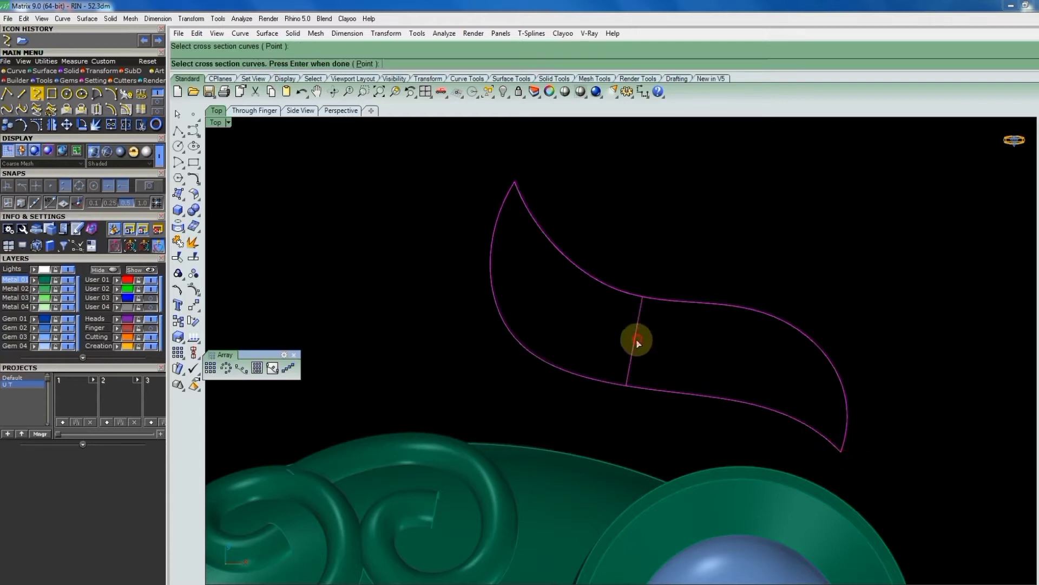
pyautogui.click(361, 63)
pyautogui.click(509, 179)
pyautogui.press('Return')
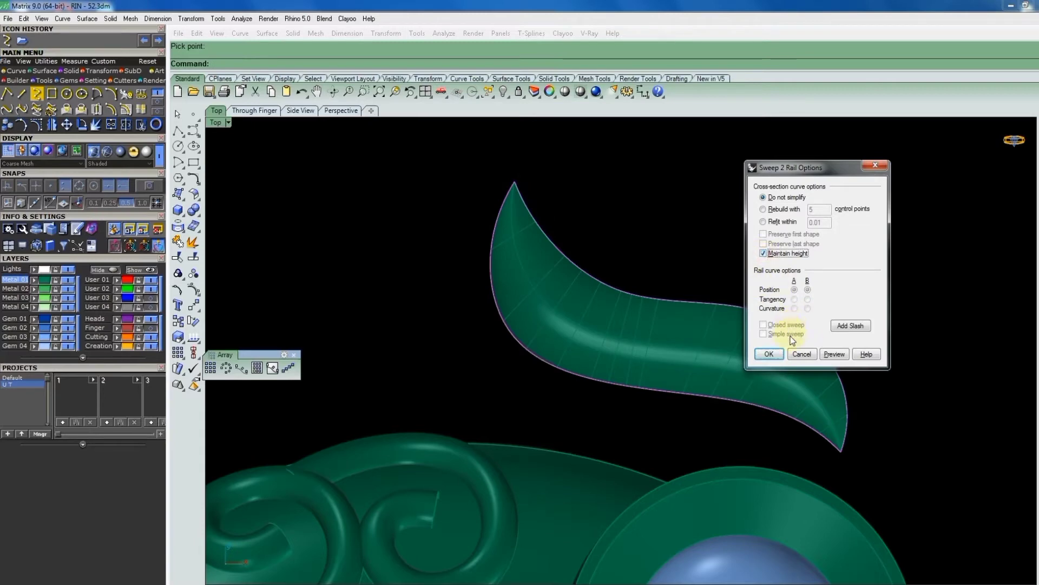
pyautogui.click(831, 355)
pyautogui.click(770, 355)
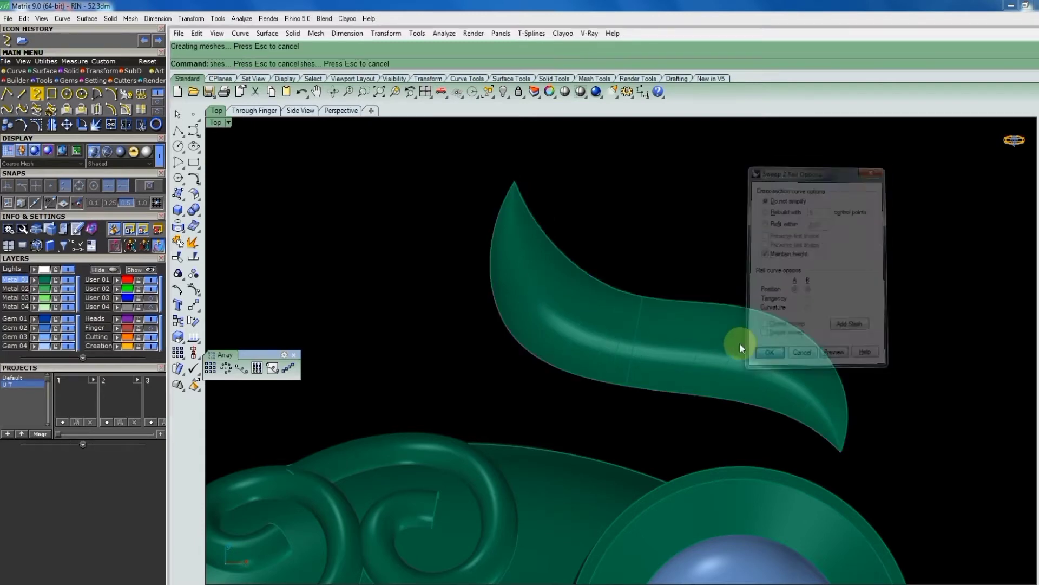
# Delete the leaf's construction curves, undo to restore the leaf, and group it.
pyautogui.moveTo(464, 146); pyautogui.dragTo(926, 476)
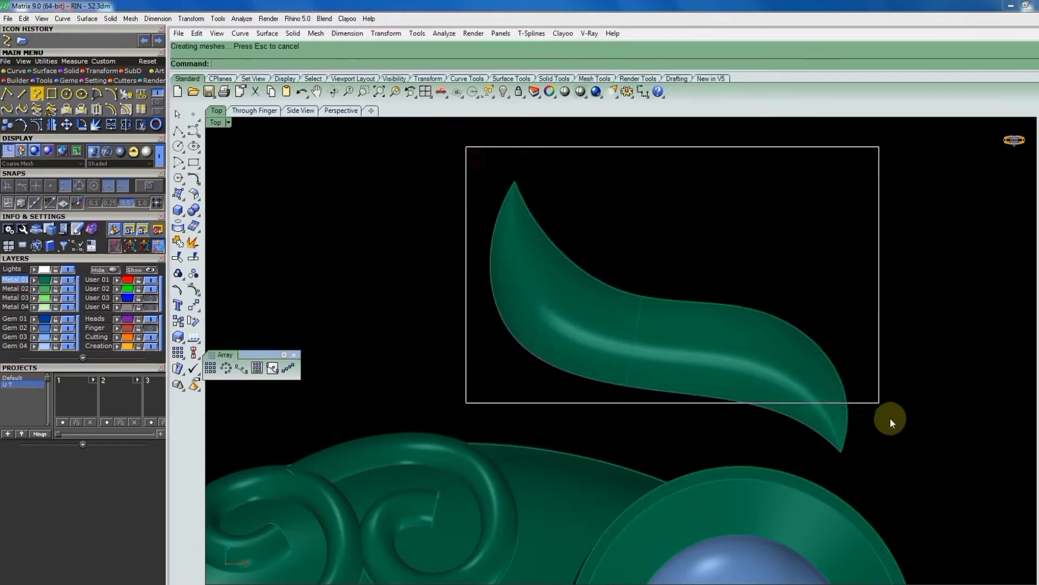
pyautogui.keyDown('ctrl'); pyautogui.click(748, 368); pyautogui.keyUp('ctrl')
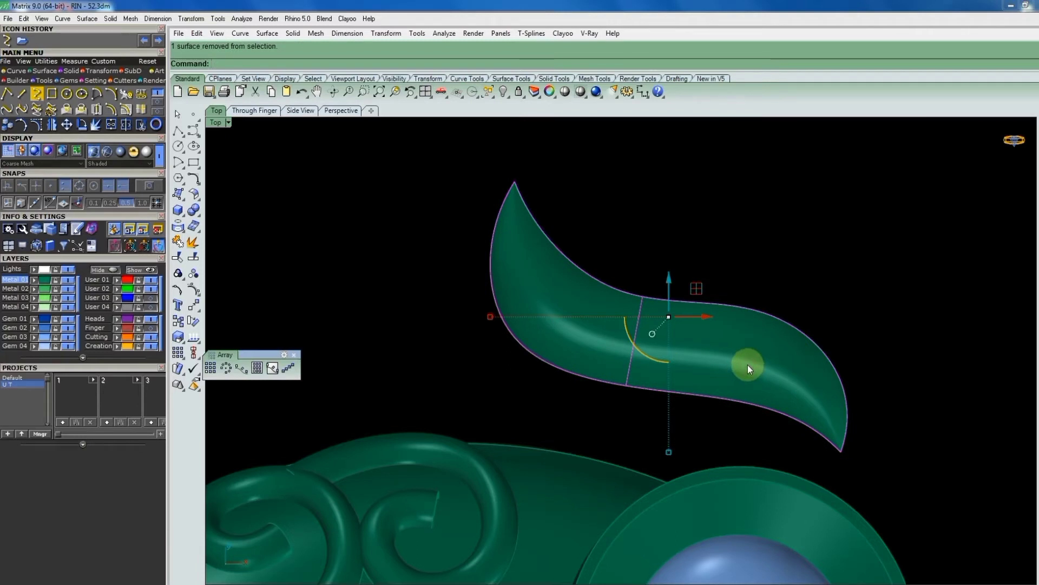
pyautogui.press('Delete')
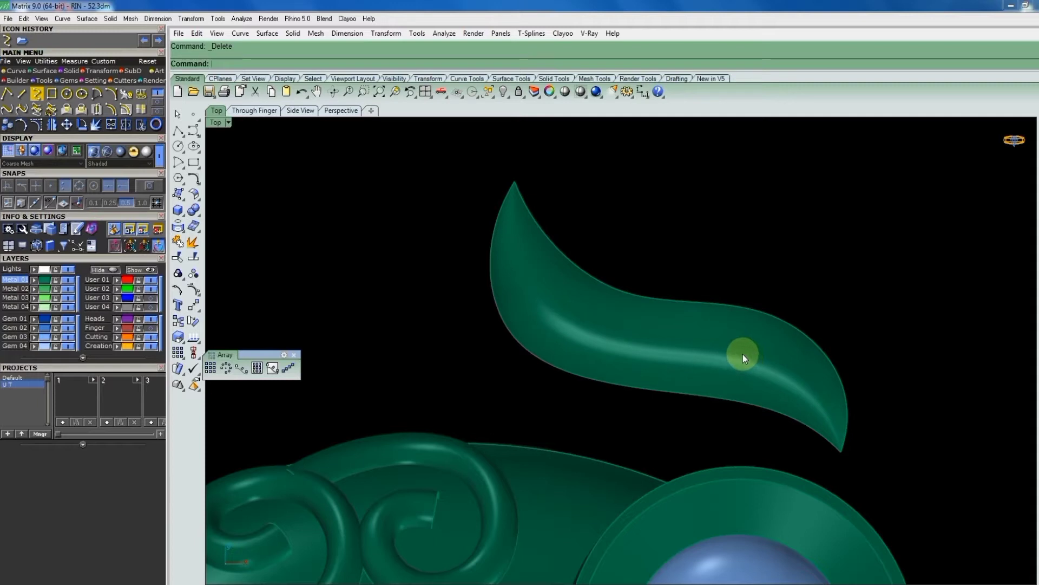
pyautogui.hotkey('ctrl', 'z')
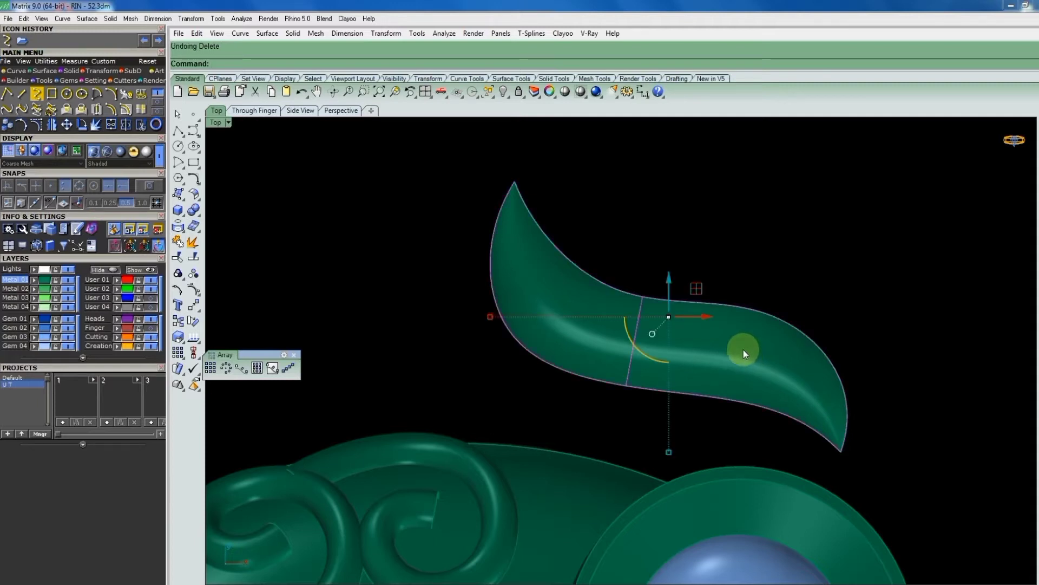
pyautogui.hotkey('ctrl', 'g')
pyautogui.press('Escape')
# Drag the leaf toward the right peacock's head.
pyautogui.scroll(-5, 686, 314)
pyautogui.moveTo(709, 342); pyautogui.dragTo(693, 366)
pyautogui.scroll(-3, 687, 362)
pyautogui.scroll(1, 700, 365)
pyautogui.scroll(-2, 681, 359)
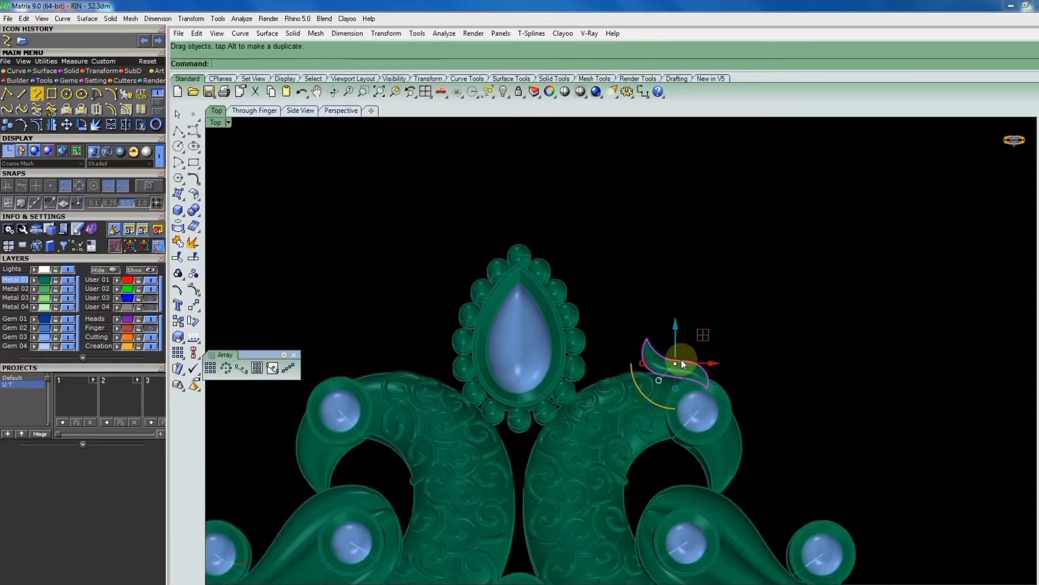
pyautogui.scroll(3, 681, 359)
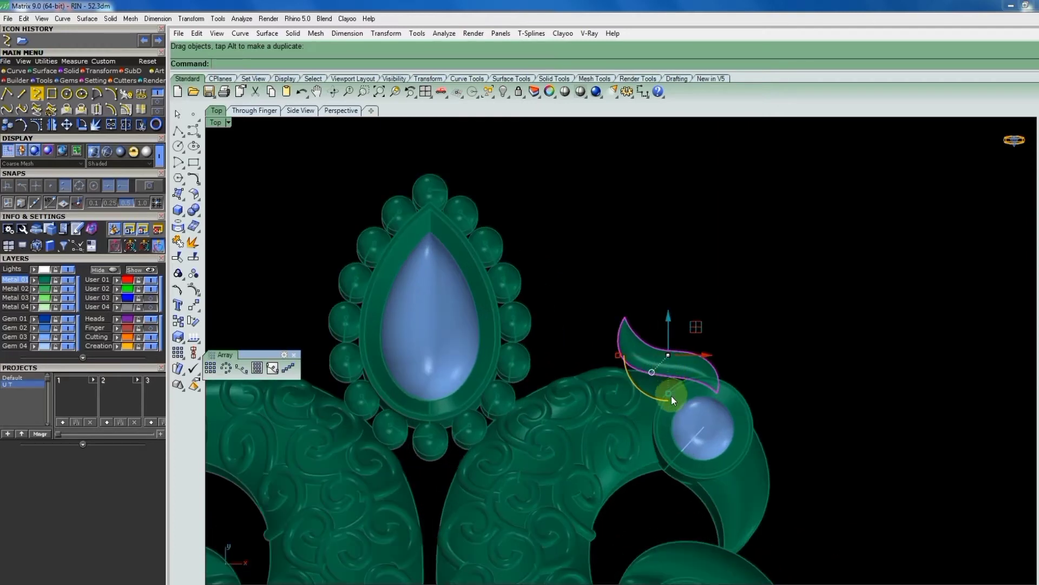
# Scale the leaf down to crest size.
pyautogui.click(178, 336)
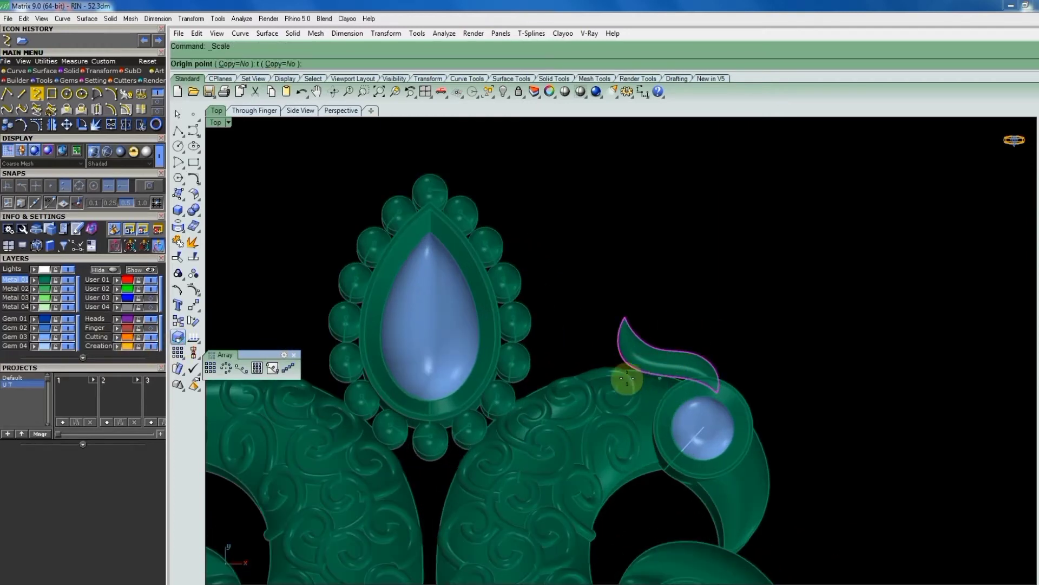
pyautogui.click(673, 360)
pyautogui.click(817, 359)
pyautogui.scroll(-3, 785, 346)
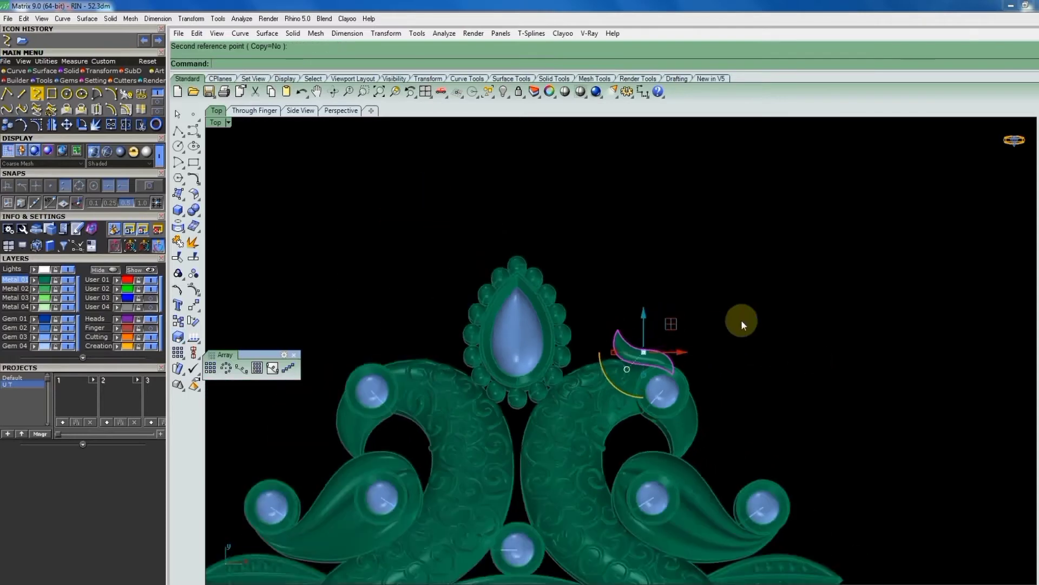
pyautogui.click(742, 317)
pyautogui.scroll(3, 637, 351)
pyautogui.click(642, 356)
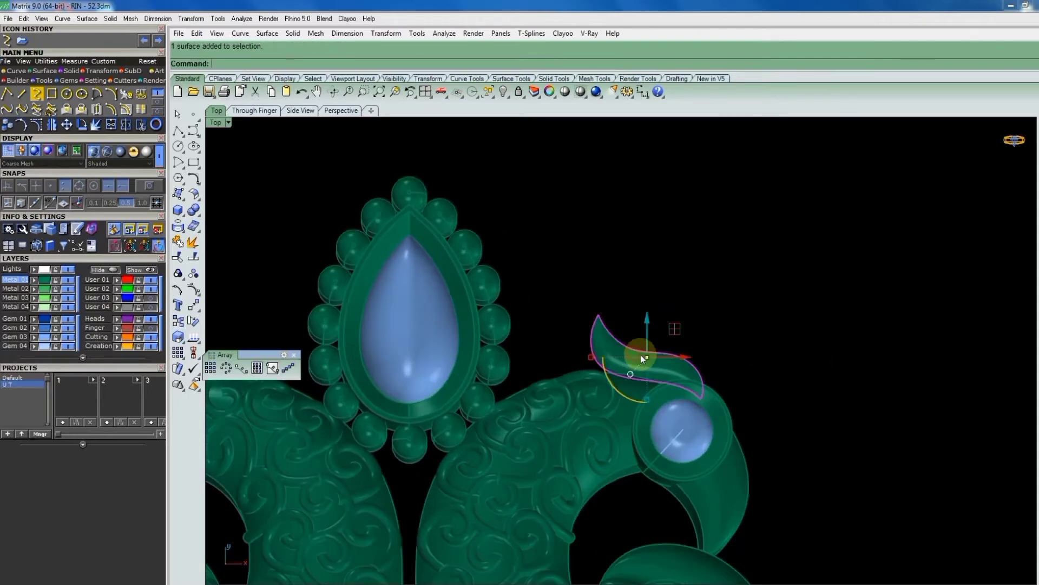
# Rotate the small leaf so it curls over the right peacock's head.
pyautogui.click(193, 306)
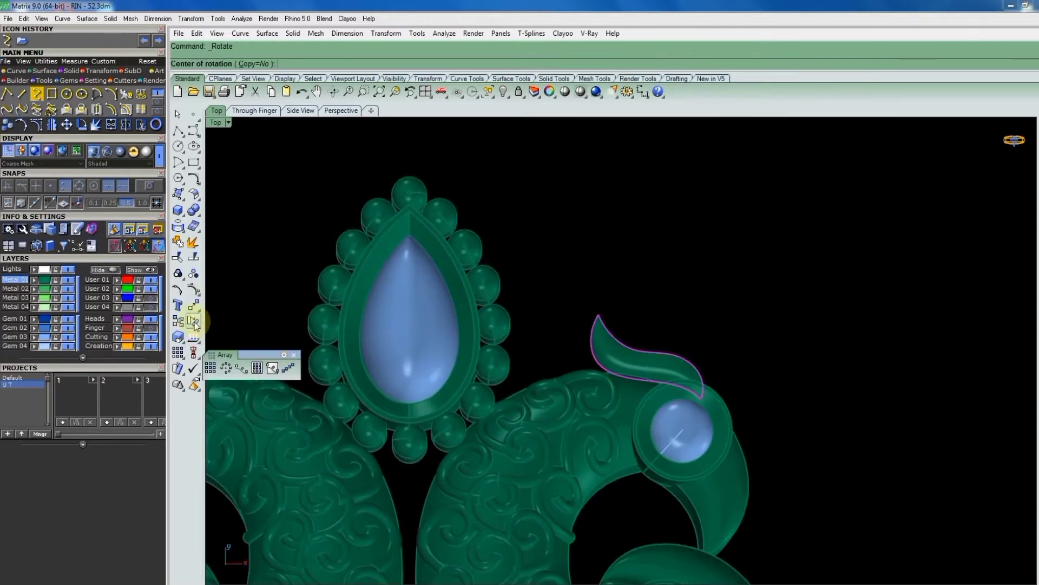
pyautogui.click(632, 352)
pyautogui.click(850, 360)
pyautogui.scroll(2, 694, 375)
pyautogui.scroll(1, 660, 364)
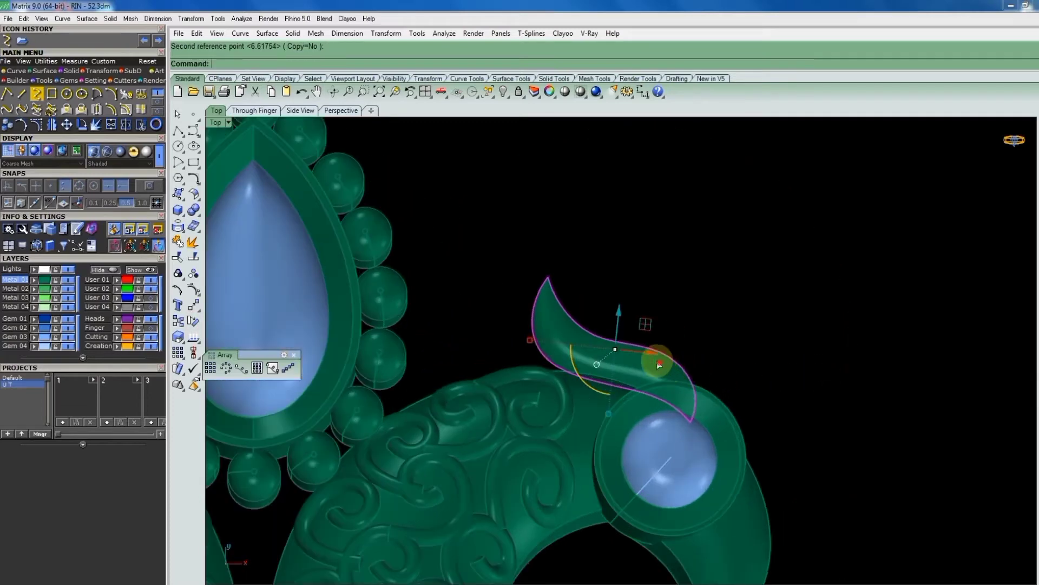
pyautogui.click(651, 357)
pyautogui.scroll(-2, 682, 324)
pyautogui.scroll(-3, 707, 297)
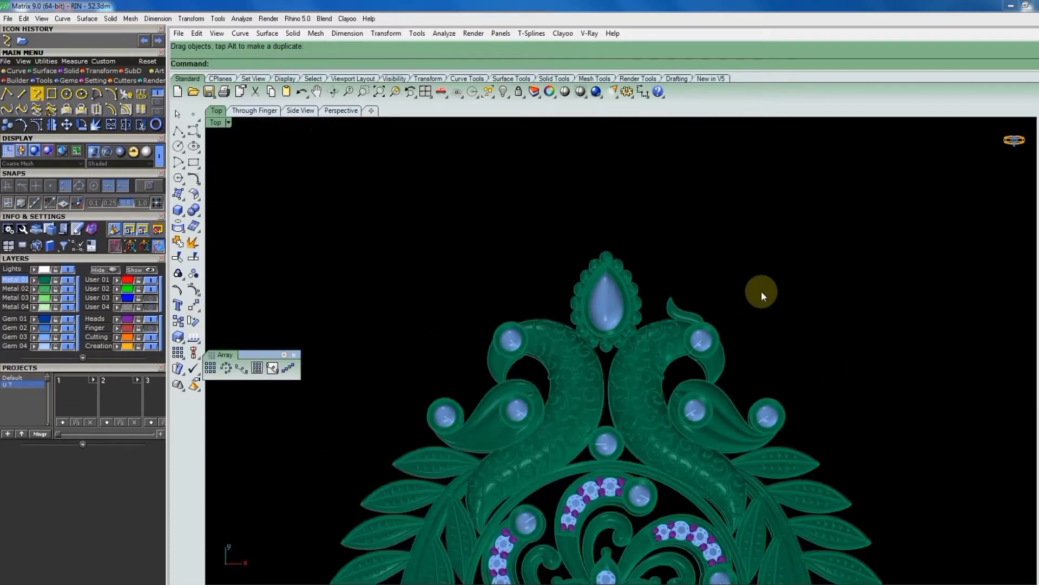
pyautogui.scroll(-1, 747, 309)
pyautogui.scroll(3, 688, 282)
pyautogui.scroll(2, 708, 300)
# Reposition the crest leaf's transform pivot and reselect the leaf.
pyautogui.click(712, 301)
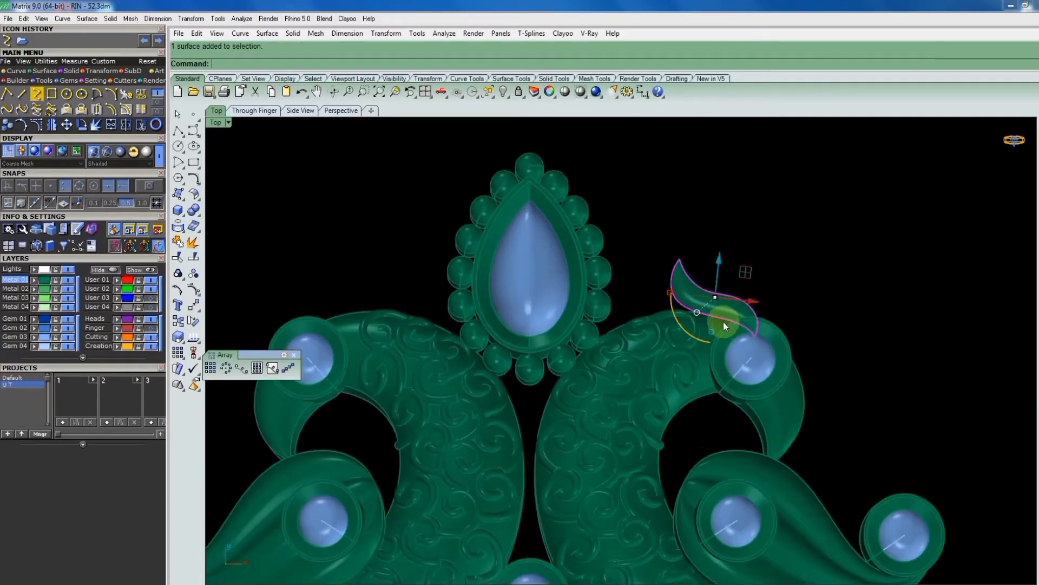
pyautogui.scroll(2, 723, 322)
pyautogui.moveTo(707, 276)
pyautogui.keyDown('ctrl'); pyautogui.mouseDown()
pyautogui.moveTo(686, 319)
pyautogui.moveTo(695, 329)
pyautogui.mouseUp(); pyautogui.keyUp('ctrl')
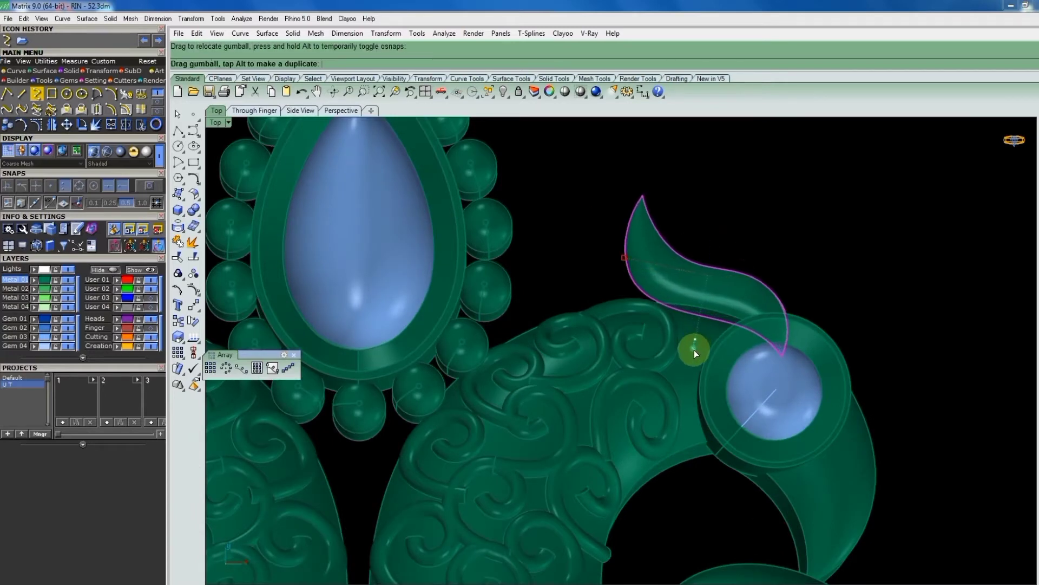
pyautogui.scroll(-2, 714, 265)
pyautogui.scroll(-2, 717, 267)
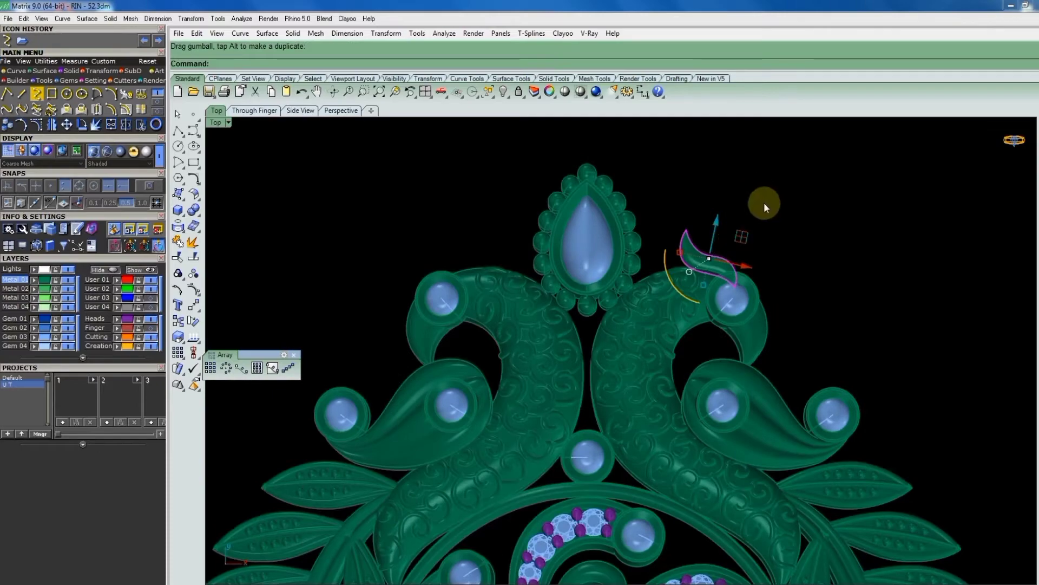
pyautogui.press('Escape')
pyautogui.scroll(-2, 817, 255)
pyautogui.scroll(-2, 782, 241)
pyautogui.scroll(4, 783, 241)
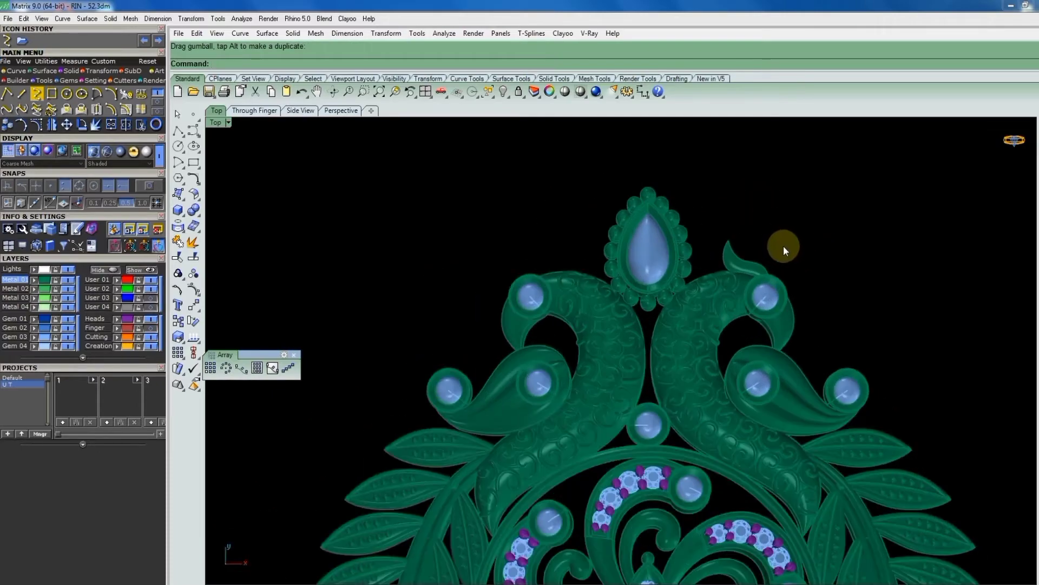
pyautogui.scroll(3, 784, 246)
pyautogui.click(758, 267)
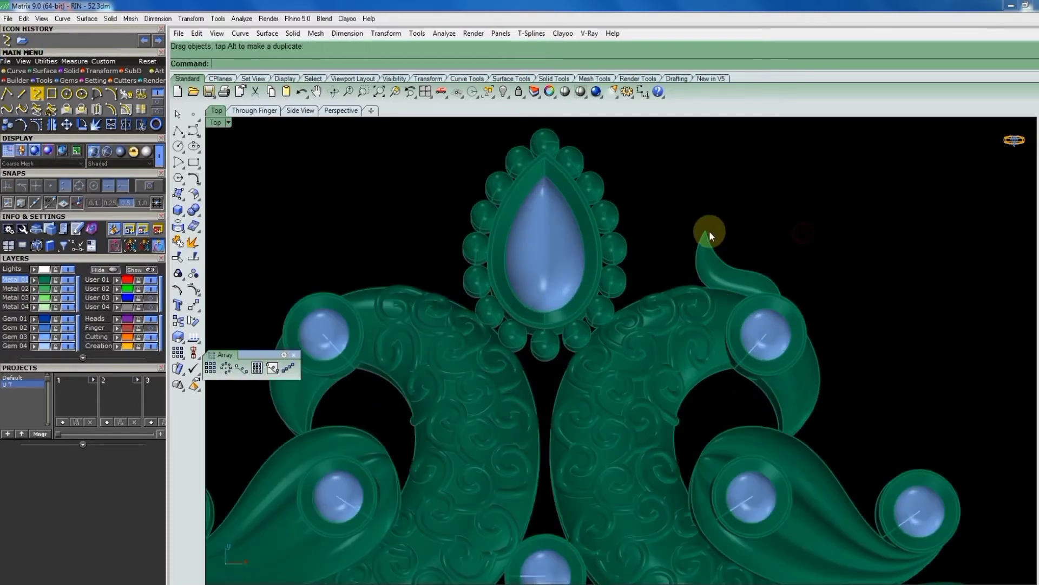
pyautogui.scroll(-2, 709, 231)
pyautogui.scroll(1, 765, 220)
pyautogui.scroll(3, 772, 241)
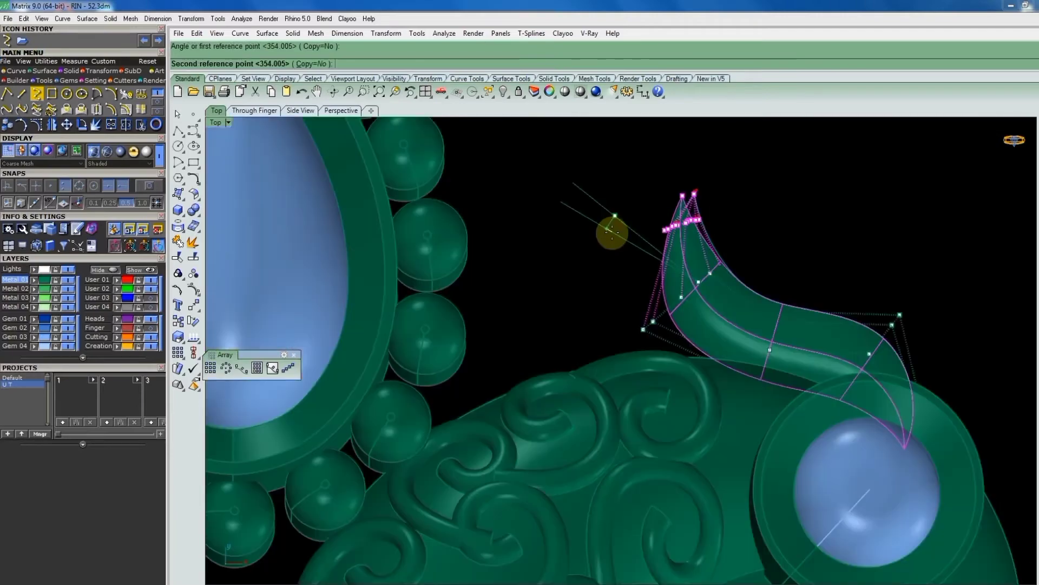
# Bend the crest leaf's tip control points to a new angle above the right peacock's head.
pyautogui.click(612, 233)
pyautogui.scroll(-3, 716, 238)
pyautogui.scroll(-2, 727, 246)
pyautogui.scroll(1, 688, 257)
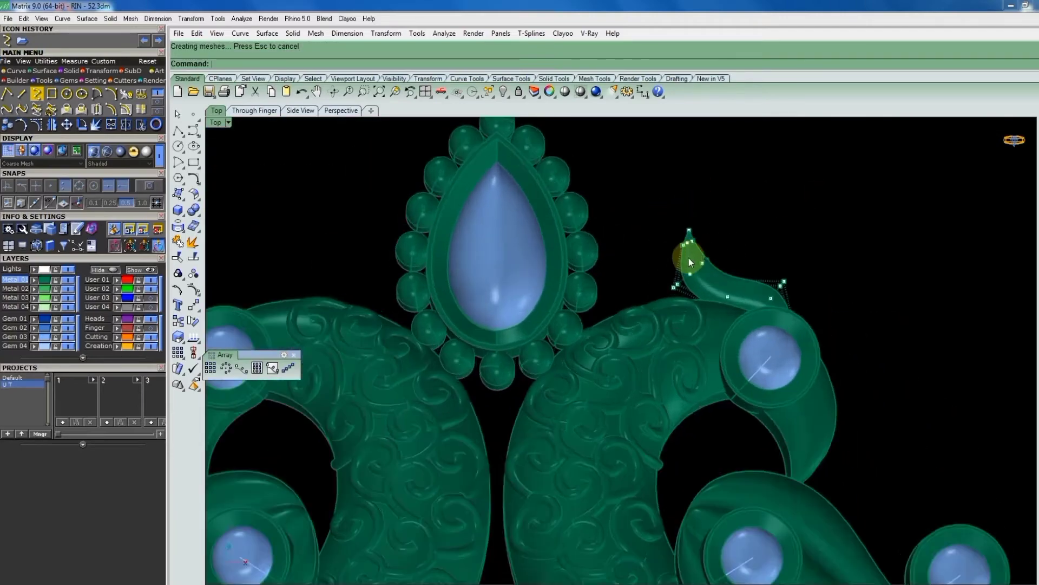
pyautogui.scroll(3, 671, 252)
pyautogui.scroll(2, 665, 235)
pyautogui.moveTo(691, 203); pyautogui.dragTo(693, 225)
pyautogui.scroll(-3, 672, 230)
pyautogui.press('Escape')
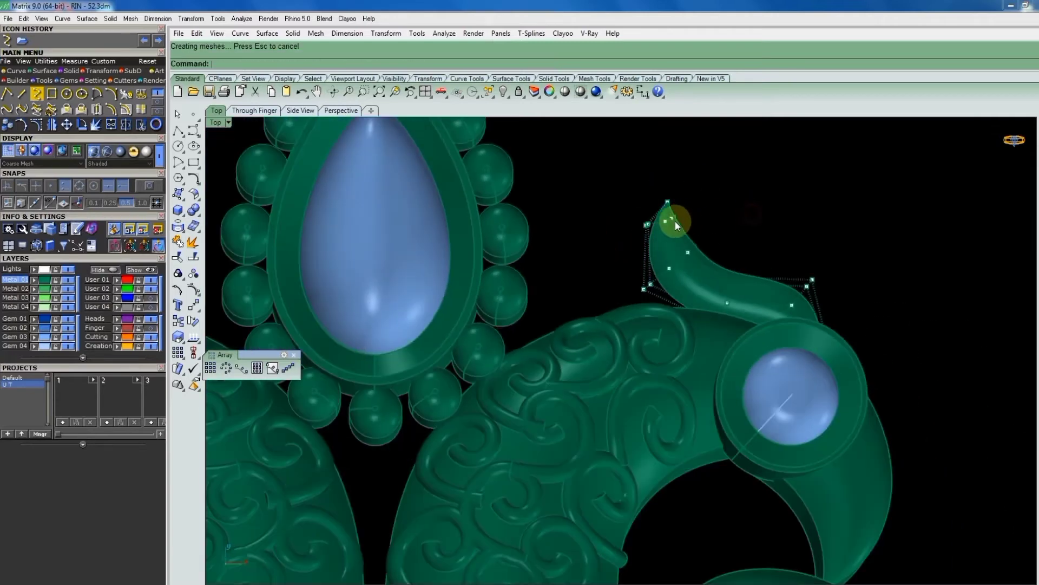
pyautogui.scroll(2, 677, 218)
pyautogui.scroll(1, 664, 205)
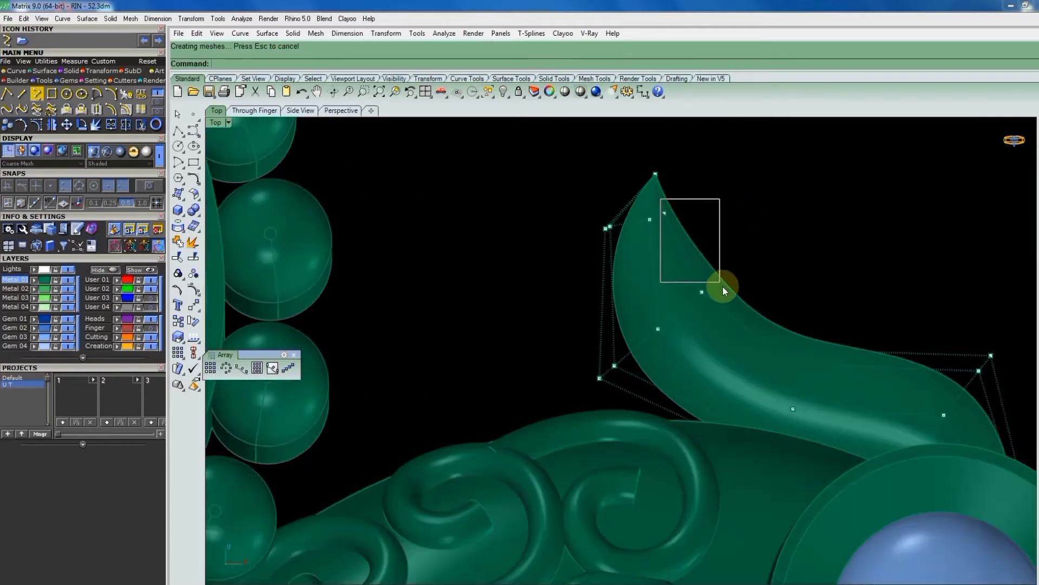
# Pull four tip points outward and raise five points along the leaf to curl it.
pyautogui.moveTo(723, 287); pyautogui.dragTo(732, 294)
pyautogui.moveTo(723, 224); pyautogui.dragTo(747, 216)
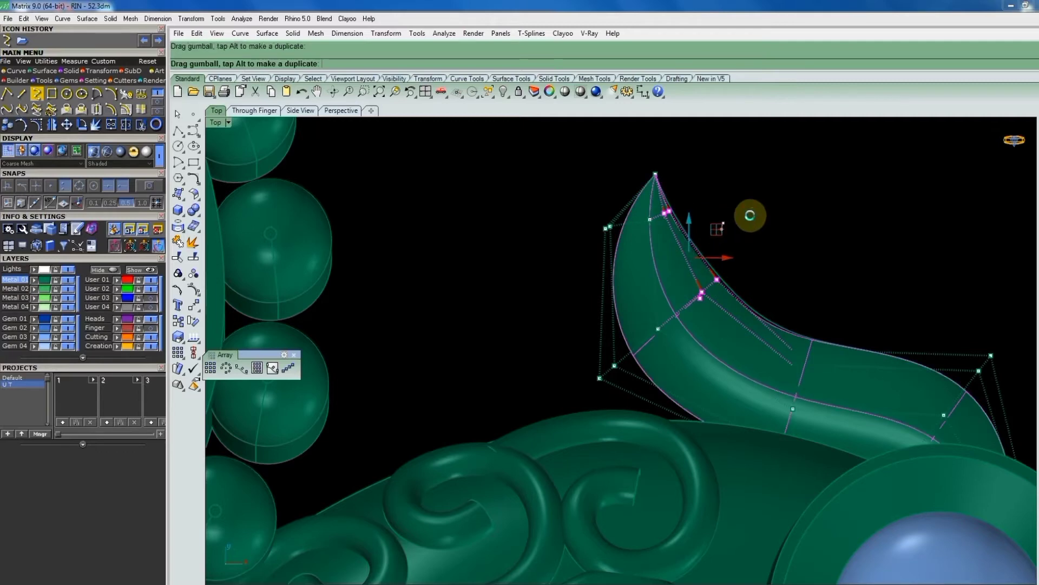
pyautogui.scroll(-2, 708, 220)
pyautogui.scroll(-1, 722, 282)
pyautogui.scroll(-1, 689, 268)
pyautogui.scroll(1, 709, 244)
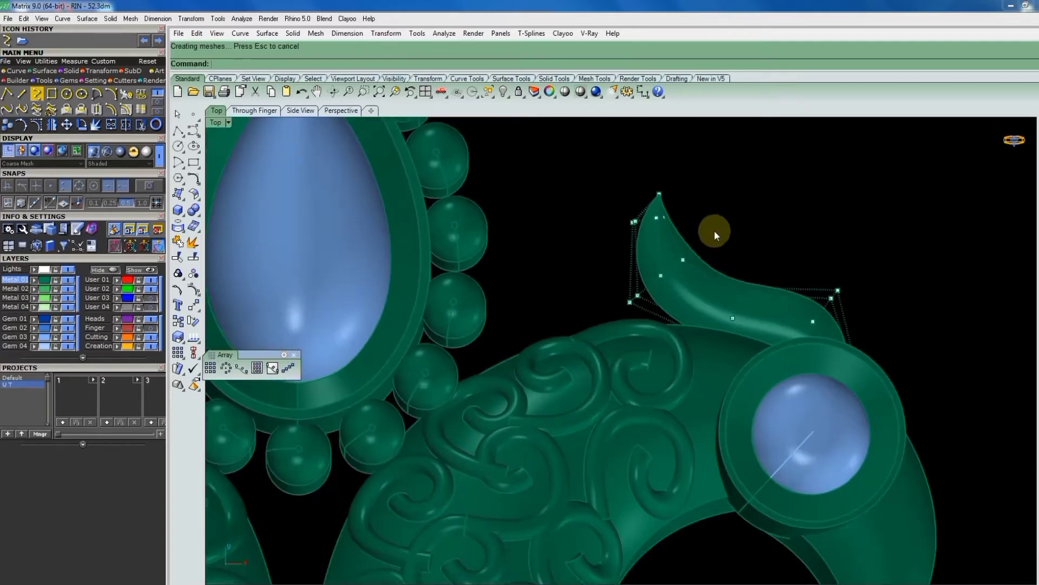
pyautogui.moveTo(701, 239); pyautogui.dragTo(754, 378)
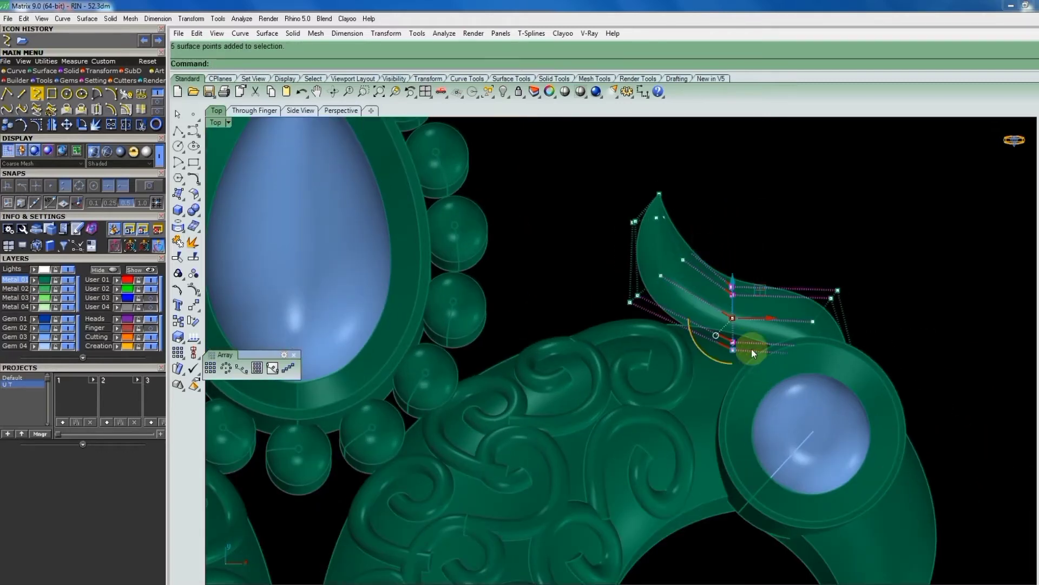
pyautogui.scroll(2, 742, 299)
pyautogui.moveTo(743, 297); pyautogui.dragTo(750, 239)
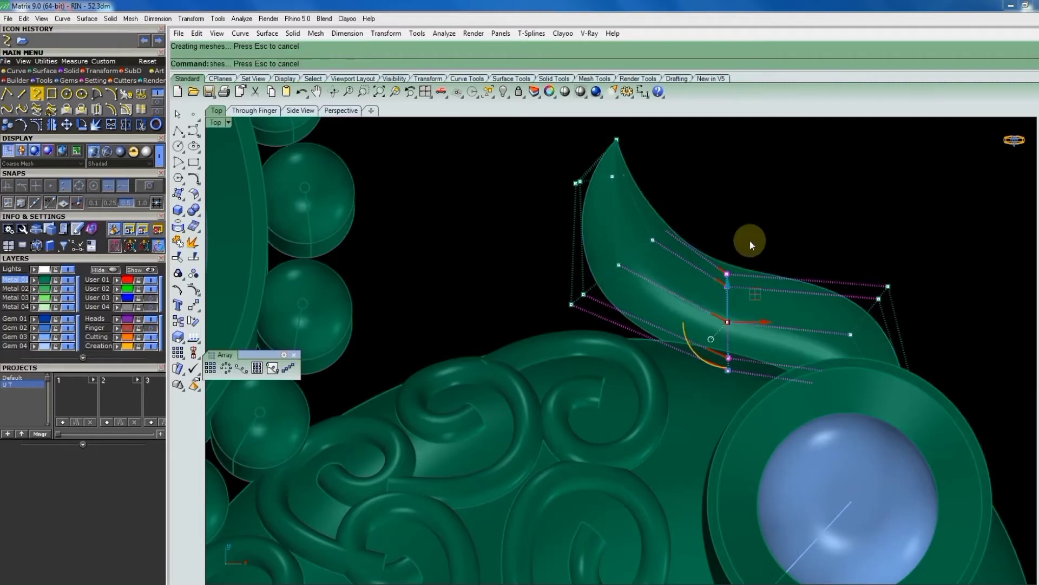
pyautogui.scroll(-2, 710, 241)
pyautogui.scroll(-2, 709, 241)
pyautogui.scroll(-1, 726, 229)
pyautogui.scroll(2, 775, 255)
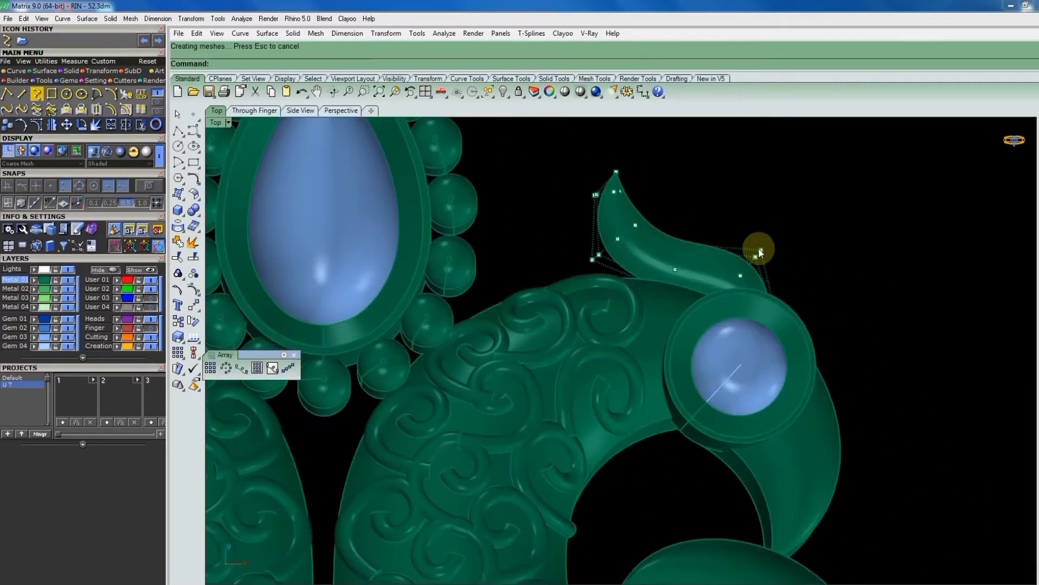
pyautogui.scroll(3, 614, 242)
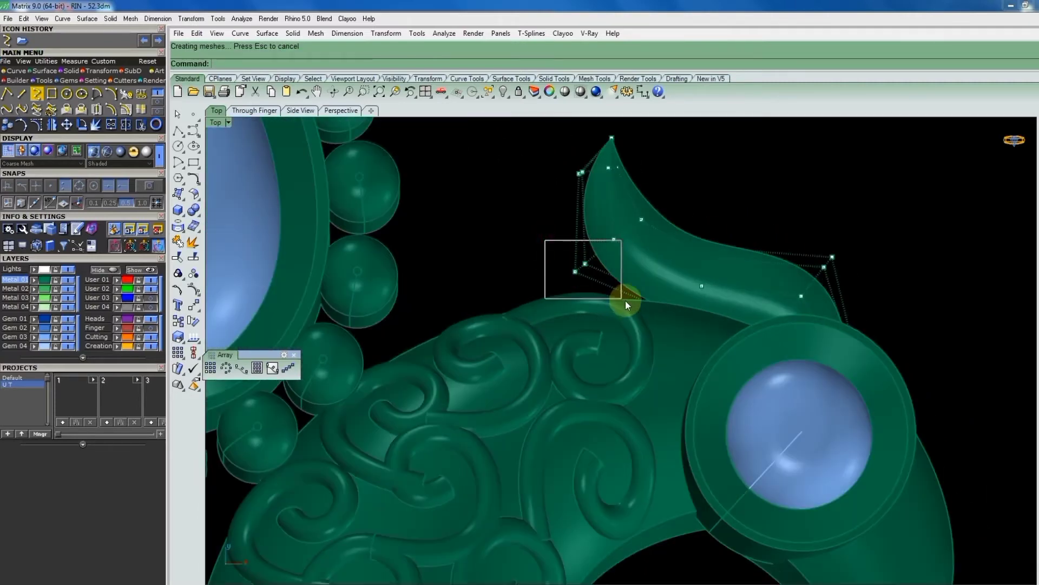
# Pull the leaf's base control points down-left so the curl tucks into the peacock's head.
pyautogui.moveTo(545, 240)
pyautogui.mouseDown()
pyautogui.moveTo(625, 300)
pyautogui.moveTo(612, 285)
pyautogui.mouseUp()
pyautogui.scroll(1, 616, 234)
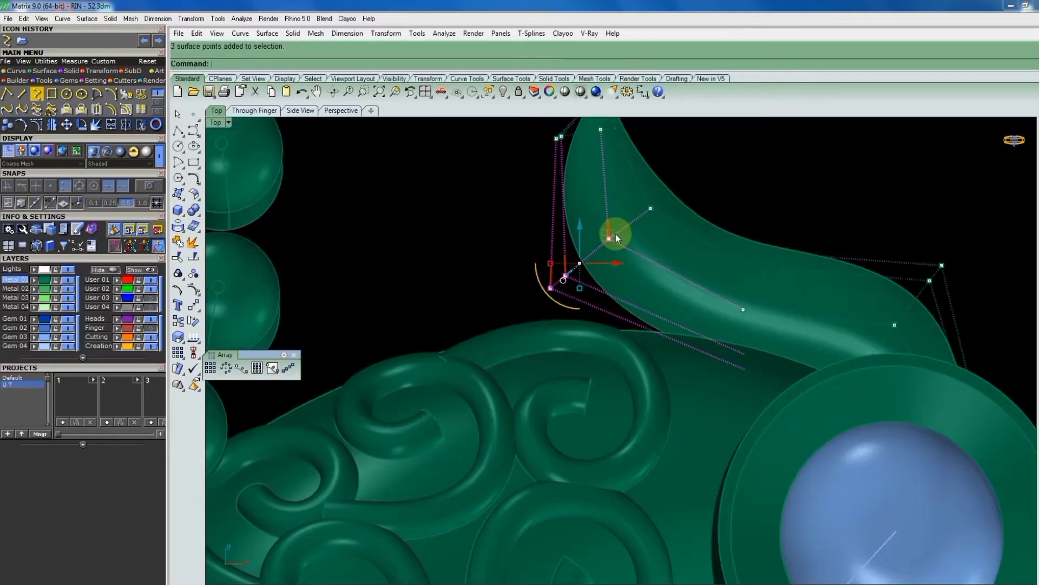
pyautogui.moveTo(615, 234); pyautogui.dragTo(613, 239)
pyautogui.scroll(-3, 612, 233)
pyautogui.scroll(-1, 638, 246)
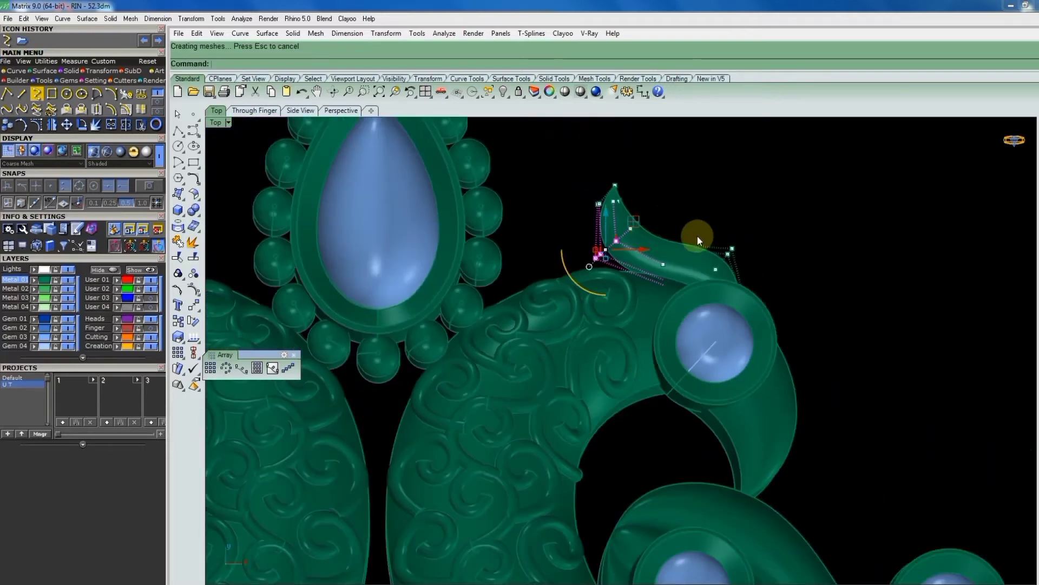
pyautogui.scroll(3, 633, 242)
pyautogui.scroll(3, 645, 218)
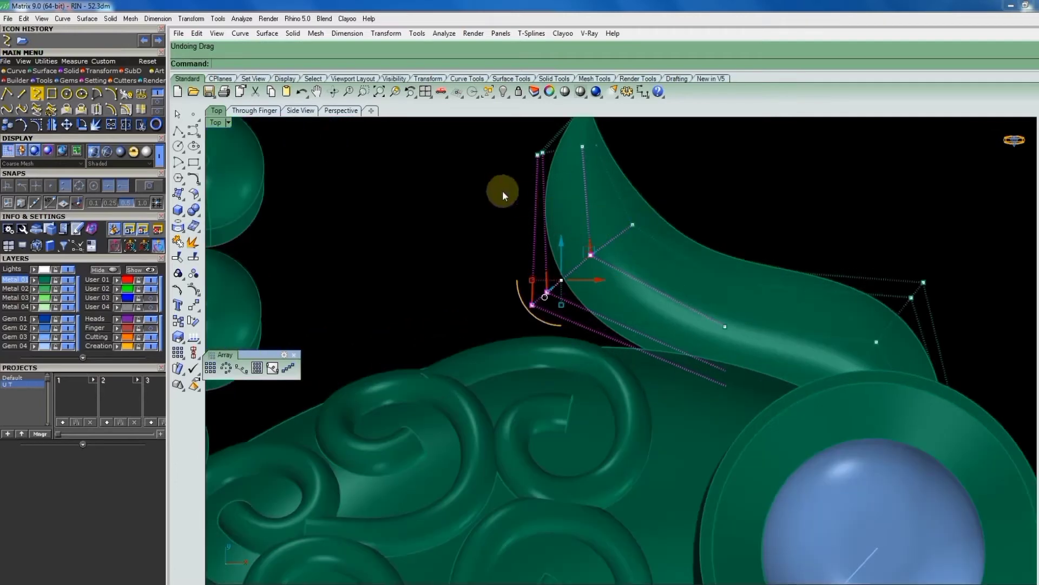
pyautogui.moveTo(503, 191); pyautogui.dragTo(668, 320)
pyautogui.scroll(3, 648, 212)
pyautogui.moveTo(649, 211); pyautogui.dragTo(591, 238)
pyautogui.scroll(-4, 655, 203)
pyautogui.scroll(-3, 655, 203)
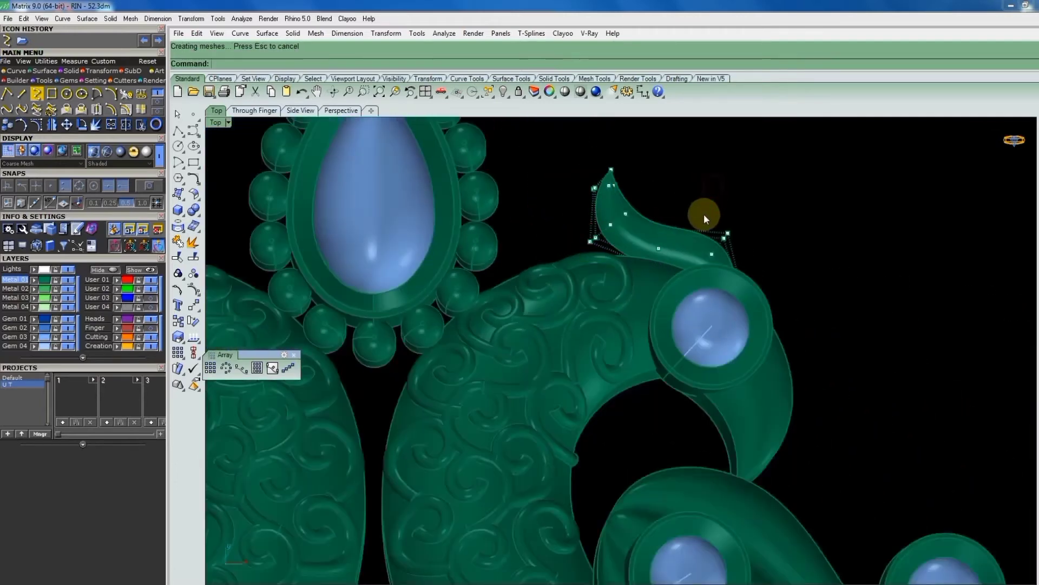
pyautogui.scroll(-3, 703, 214)
pyautogui.click(692, 192)
pyautogui.scroll(-2, 719, 217)
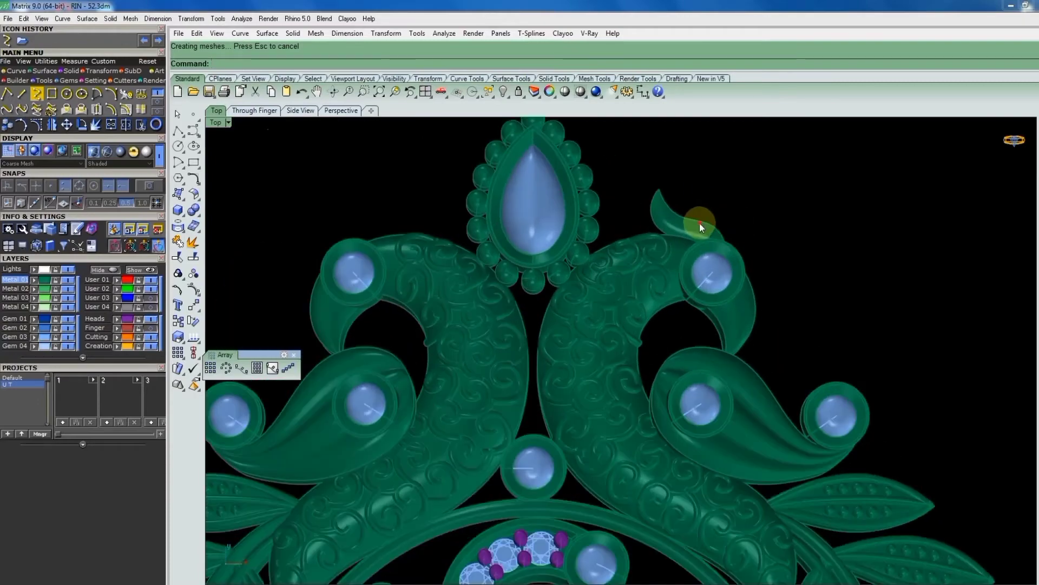
pyautogui.click(699, 223)
pyautogui.scroll(4, 703, 226)
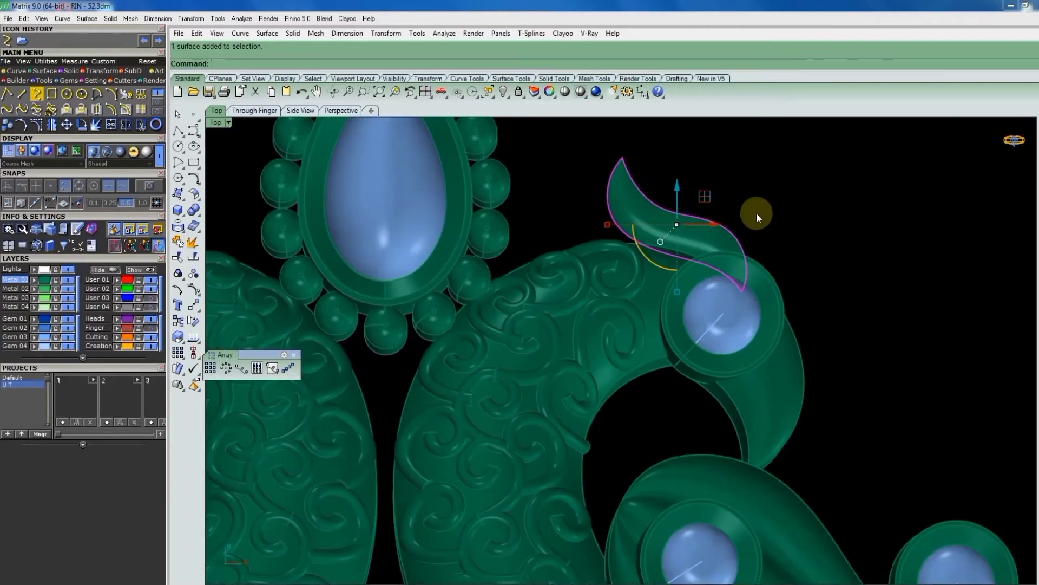
# Show the leaf's control points (F10) and lift its three middle points so the leaf arches.
pyautogui.moveTo(756, 213)
pyautogui.mouseDown(button='right')
pyautogui.moveTo(622, 173)
pyautogui.moveTo(561, 582)
pyautogui.moveTo(720, 470)
pyautogui.moveTo(684, 426)
pyautogui.moveTo(622, 406)
pyautogui.moveTo(637, 372)
pyautogui.moveTo(639, 382)
pyautogui.mouseUp(button='right')
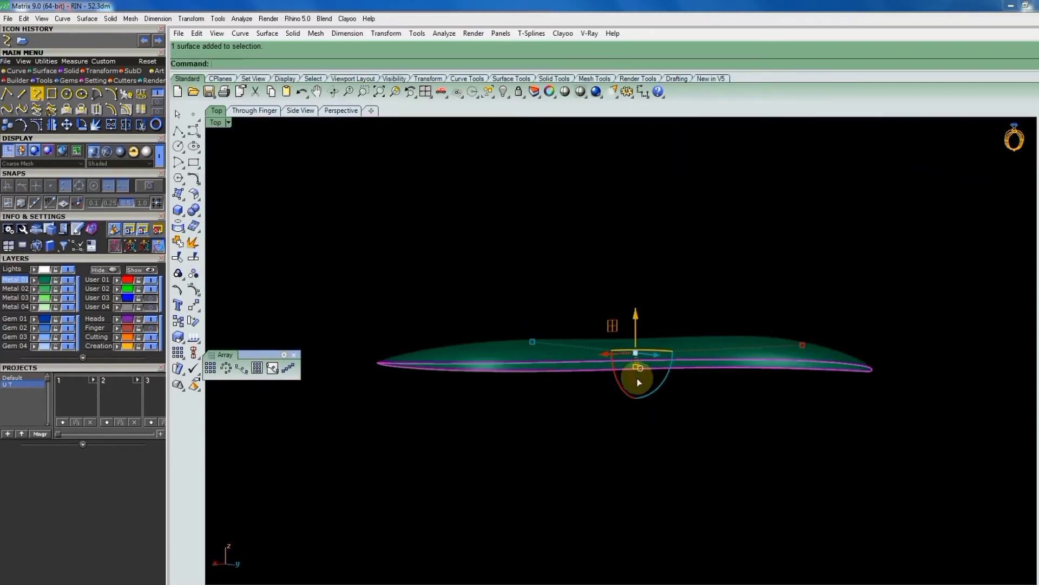
pyautogui.moveTo(639, 382); pyautogui.dragTo(641, 384)
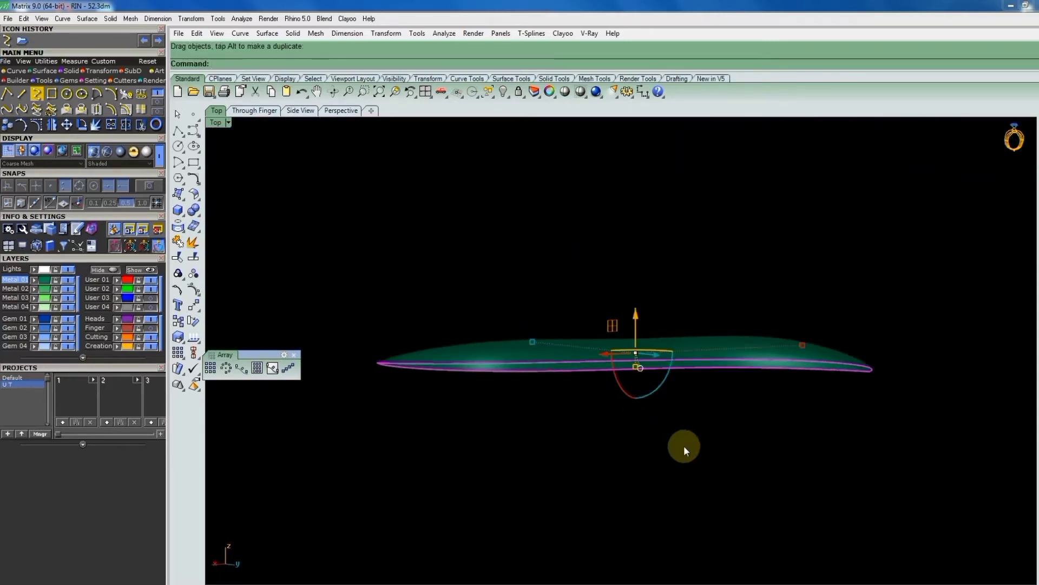
pyautogui.press('F10')
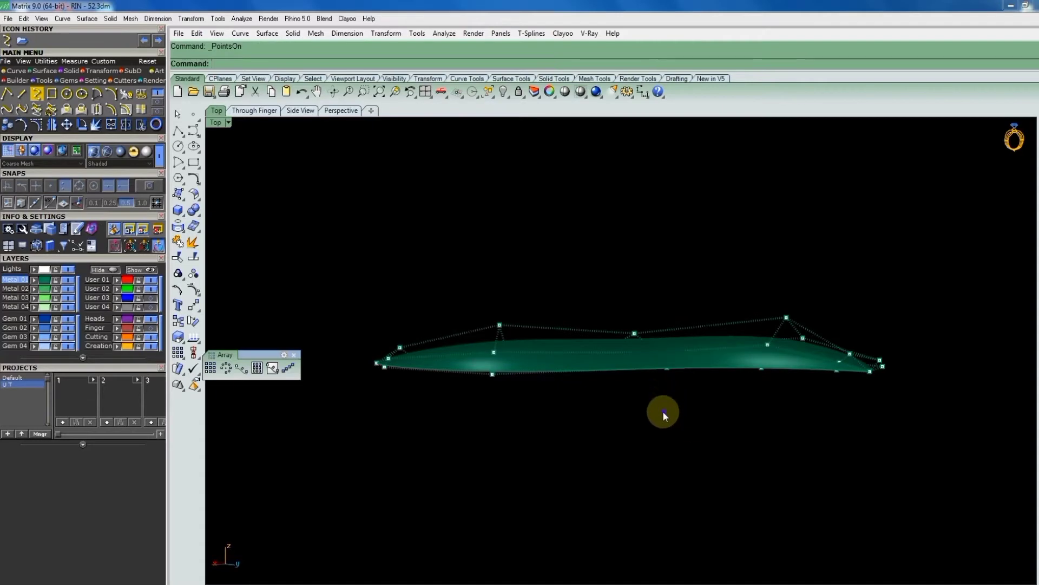
pyautogui.moveTo(664, 413)
pyautogui.mouseDown(button='right')
pyautogui.moveTo(680, 453)
pyautogui.moveTo(680, 420)
pyautogui.moveTo(631, 541)
pyautogui.mouseUp(button='right')
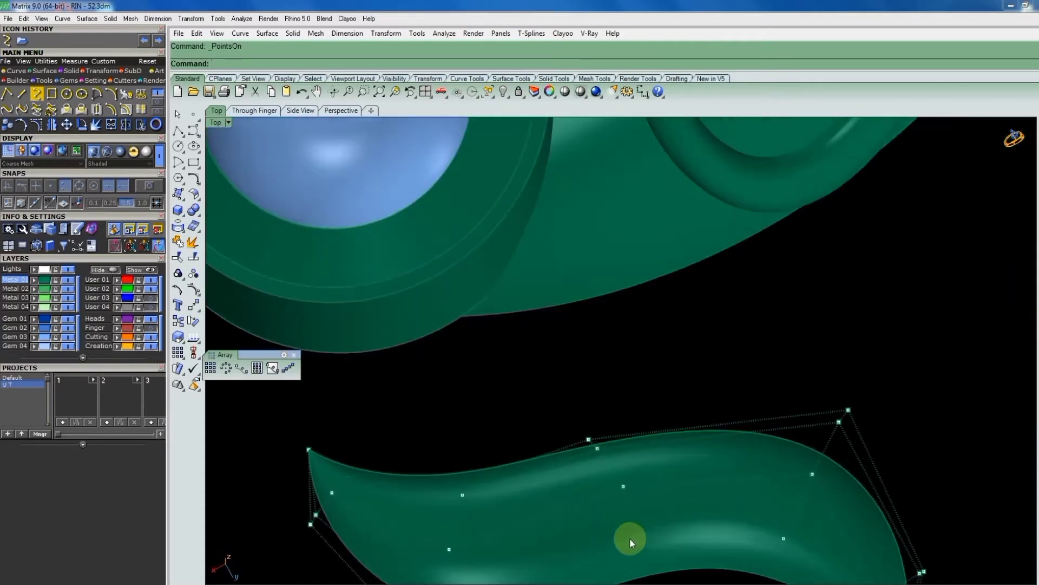
pyautogui.moveTo(690, 448); pyautogui.dragTo(690, 447)
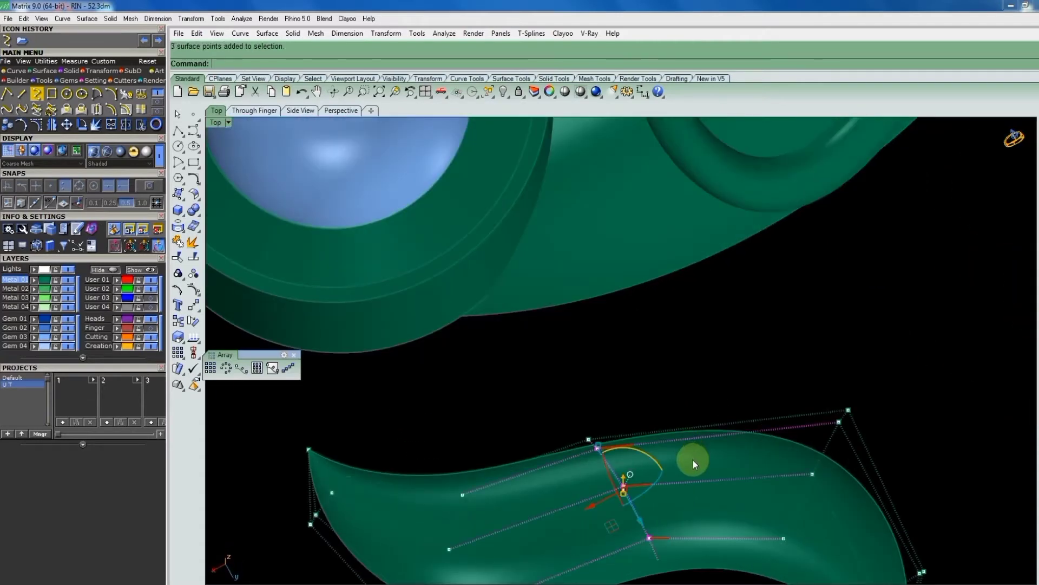
pyautogui.moveTo(693, 460)
pyautogui.mouseDown(button='right')
pyautogui.moveTo(670, 506)
pyautogui.moveTo(696, 413)
pyautogui.moveTo(694, 324)
pyautogui.moveTo(669, 347)
pyautogui.mouseUp(button='right')
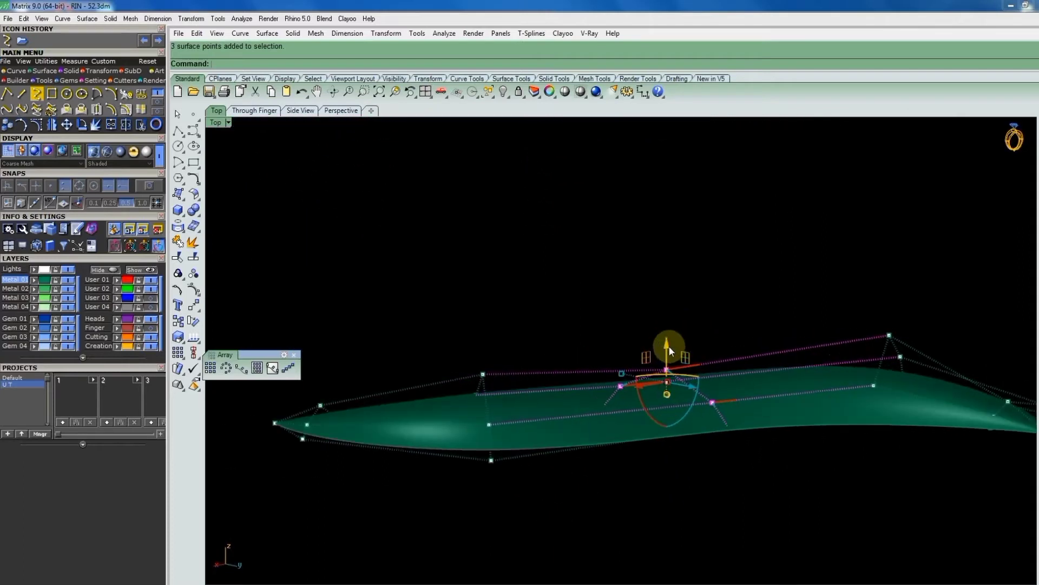
pyautogui.moveTo(670, 347)
pyautogui.mouseDown()
pyautogui.moveTo(668, 325)
pyautogui.moveTo(700, 288)
pyautogui.mouseUp()
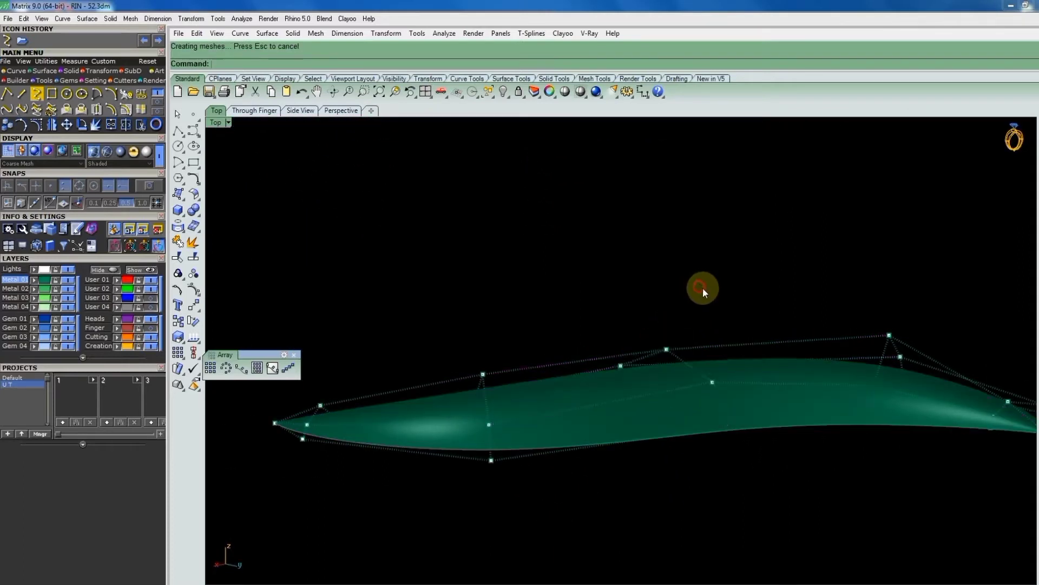
pyautogui.moveTo(701, 288)
pyautogui.mouseDown(button='right')
pyautogui.moveTo(789, 334)
pyautogui.moveTo(828, 332)
pyautogui.moveTo(825, 311)
pyautogui.moveTo(763, 315)
pyautogui.moveTo(687, 299)
pyautogui.moveTo(724, 294)
pyautogui.moveTo(773, 329)
pyautogui.mouseUp(button='right')
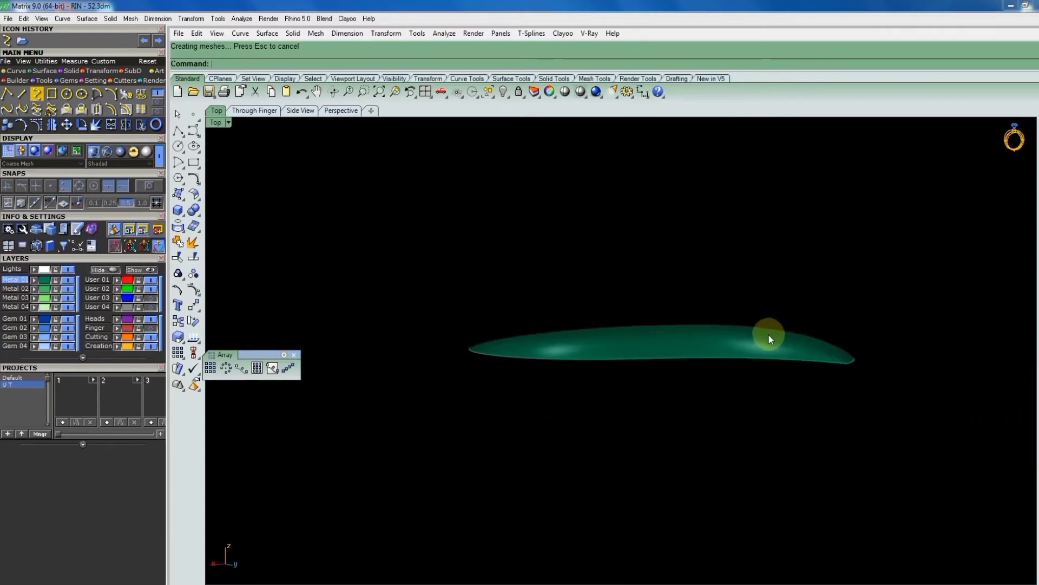
# Shift the arched leaf vertically to sit level beside the head gem, then return to Top view.
pyautogui.click(768, 334)
pyautogui.scroll(3, 677, 346)
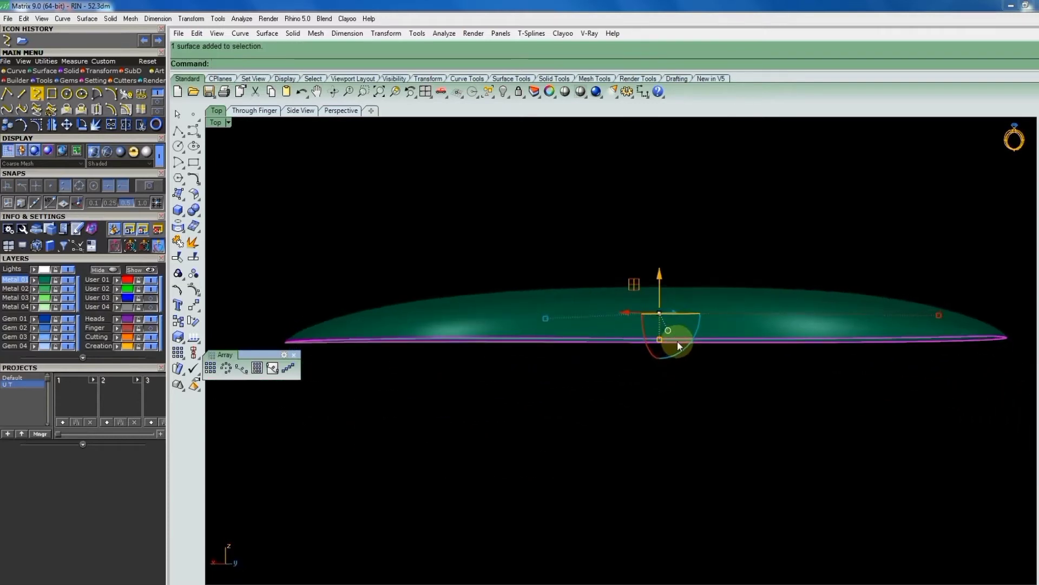
pyautogui.scroll(2, 668, 339)
pyautogui.moveTo(668, 339); pyautogui.dragTo(658, 350)
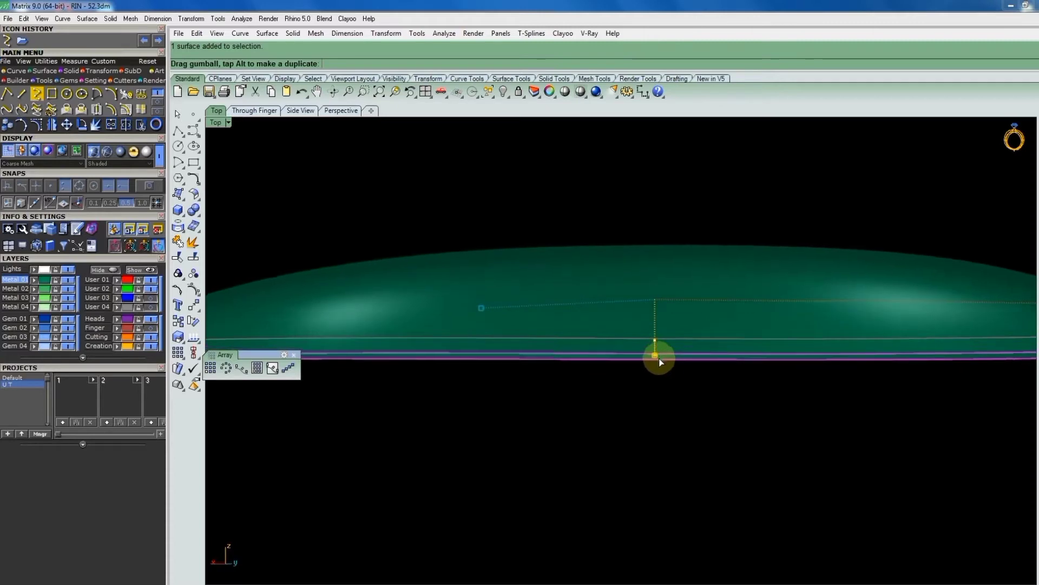
pyautogui.scroll(-3, 658, 351)
pyautogui.scroll(-3, 704, 354)
pyautogui.scroll(5, 691, 321)
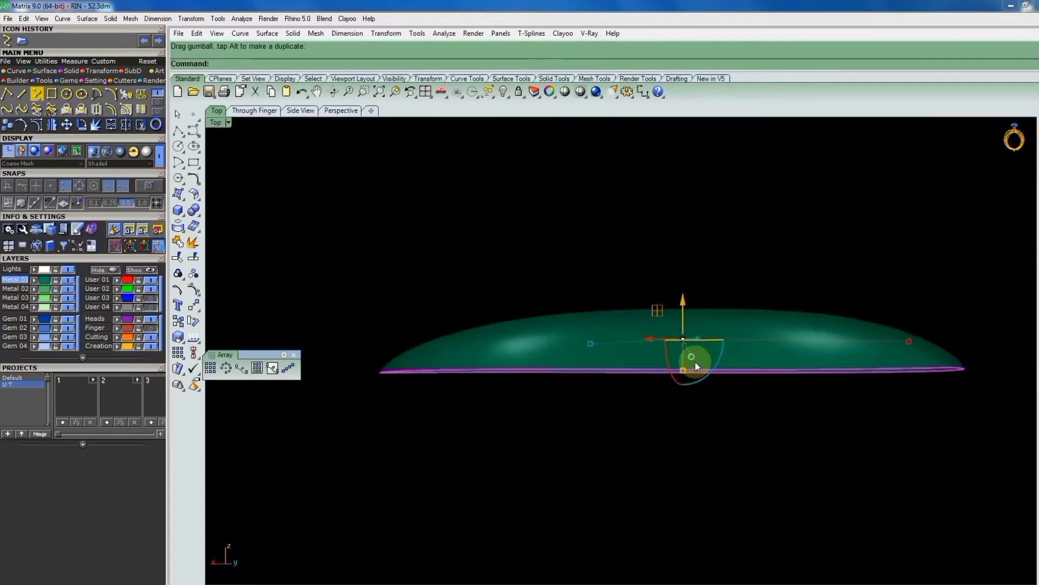
pyautogui.scroll(1, 695, 362)
pyautogui.scroll(-3, 681, 375)
pyautogui.moveTo(719, 294)
pyautogui.mouseDown(button='right')
pyautogui.moveTo(714, 410)
pyautogui.moveTo(893, 441)
pyautogui.moveTo(667, 375)
pyautogui.mouseUp(button='right')
pyautogui.scroll(2, 667, 374)
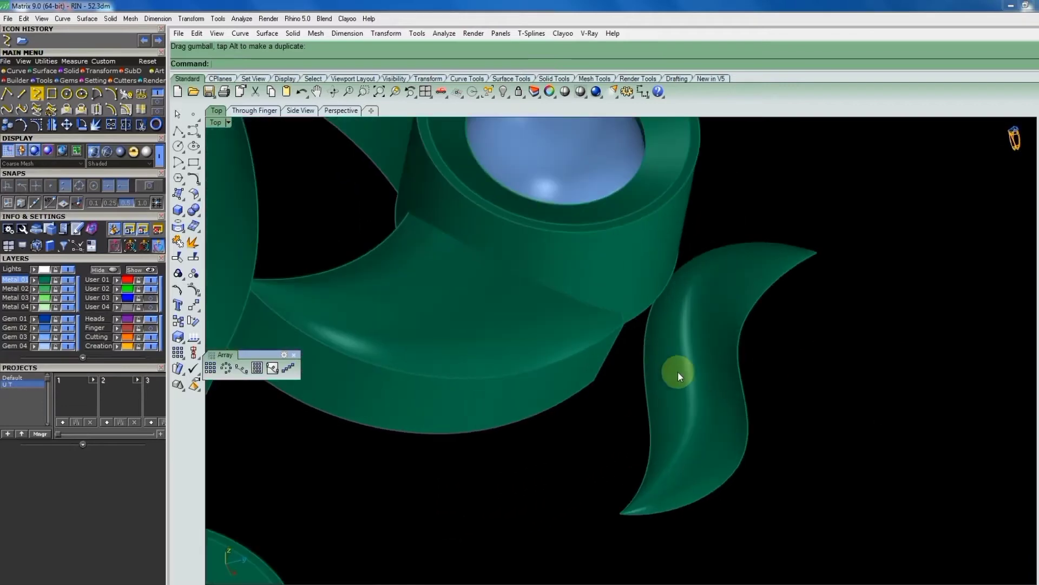
pyautogui.hotkey('ctrl', 'F1')
# Extrude the crest leaf into an even-thickness solid, raise it into place, and return to Top view.
pyautogui.click(655, 319)
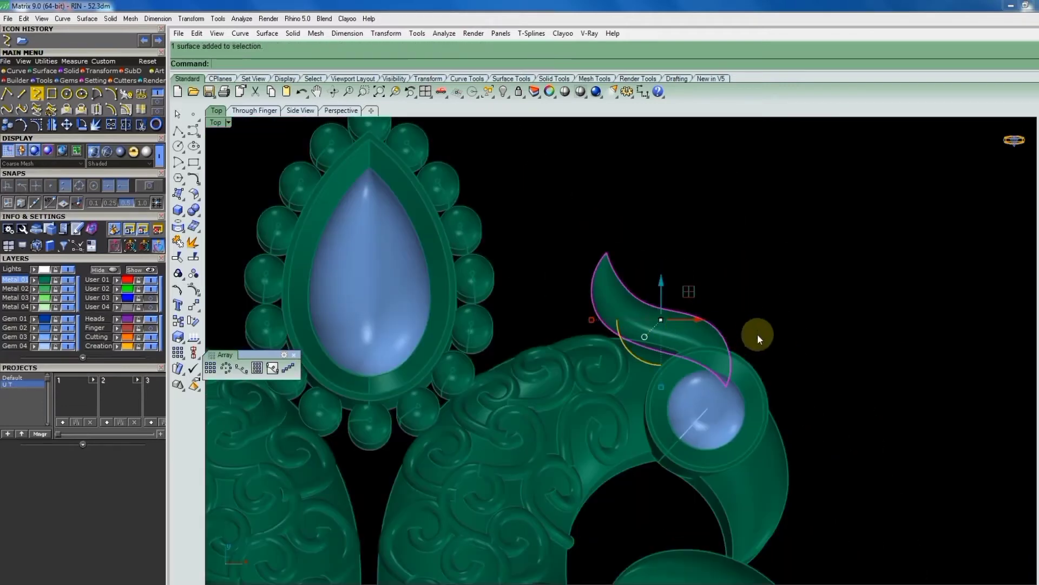
pyautogui.rightClick(718, 337)
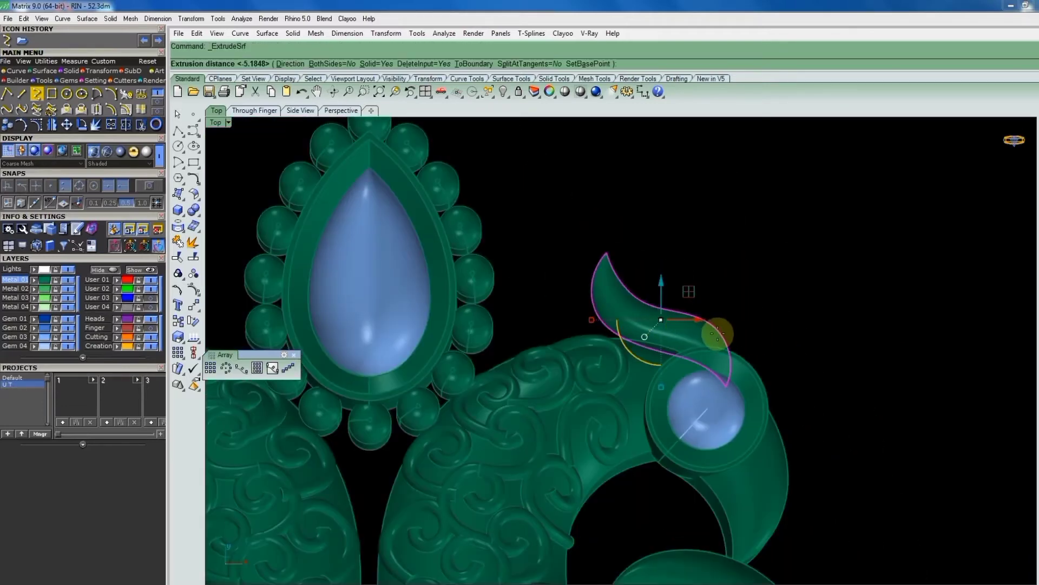
pyautogui.moveTo(552, 251); pyautogui.dragTo(482, 201, button='right')
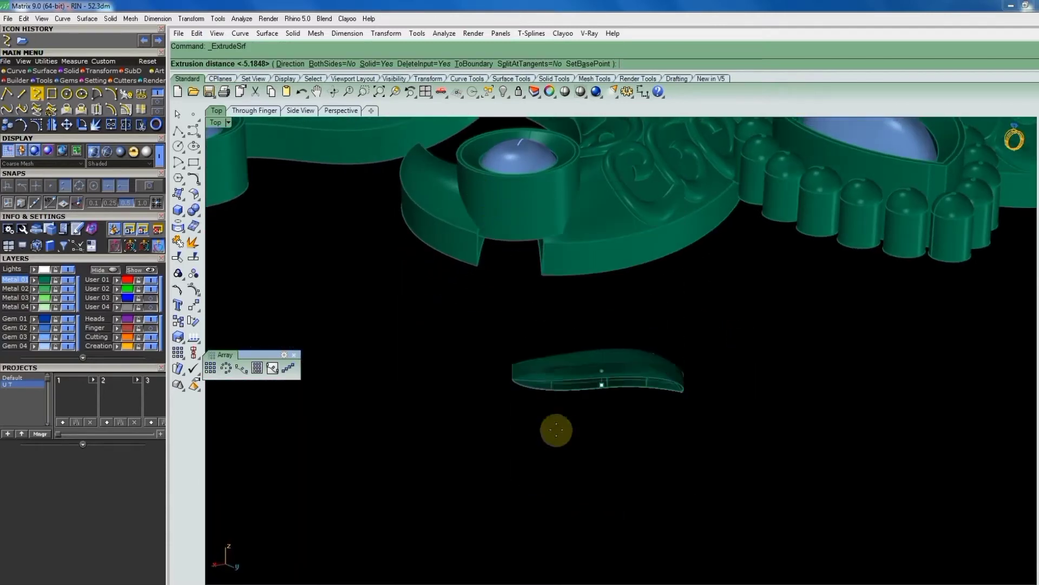
pyautogui.click(547, 523)
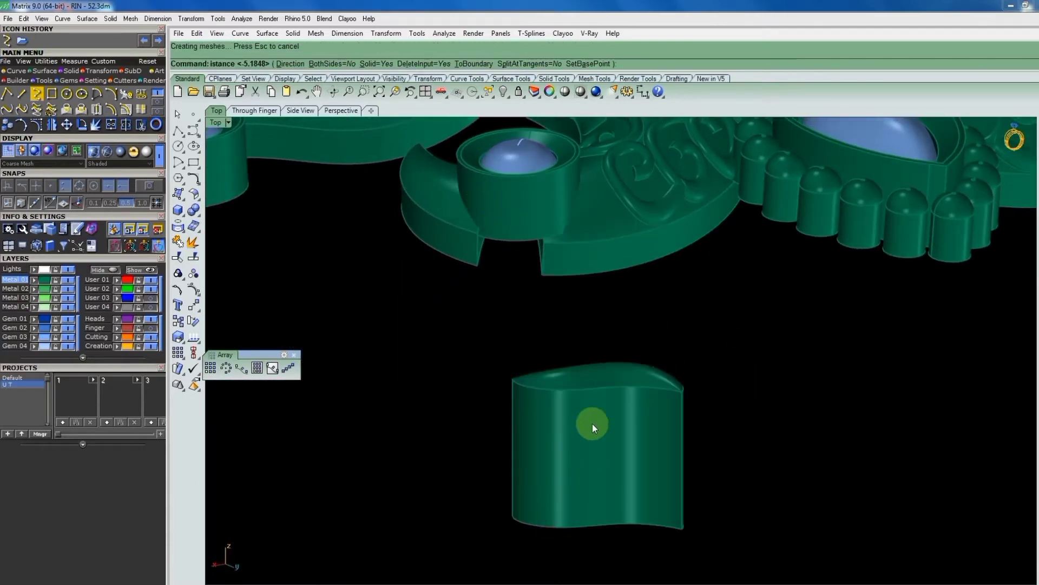
pyautogui.click(596, 389)
pyautogui.moveTo(597, 389); pyautogui.dragTo(592, 239)
pyautogui.moveTo(612, 314)
pyautogui.mouseDown(button='right')
pyautogui.moveTo(602, 421)
pyautogui.moveTo(687, 429)
pyautogui.moveTo(610, 390)
pyautogui.moveTo(622, 379)
pyautogui.mouseUp(button='right')
pyautogui.press('F5')
# Zoom in and check the leaves on the right side of the pendant.
pyautogui.scroll(-4, 649, 352)
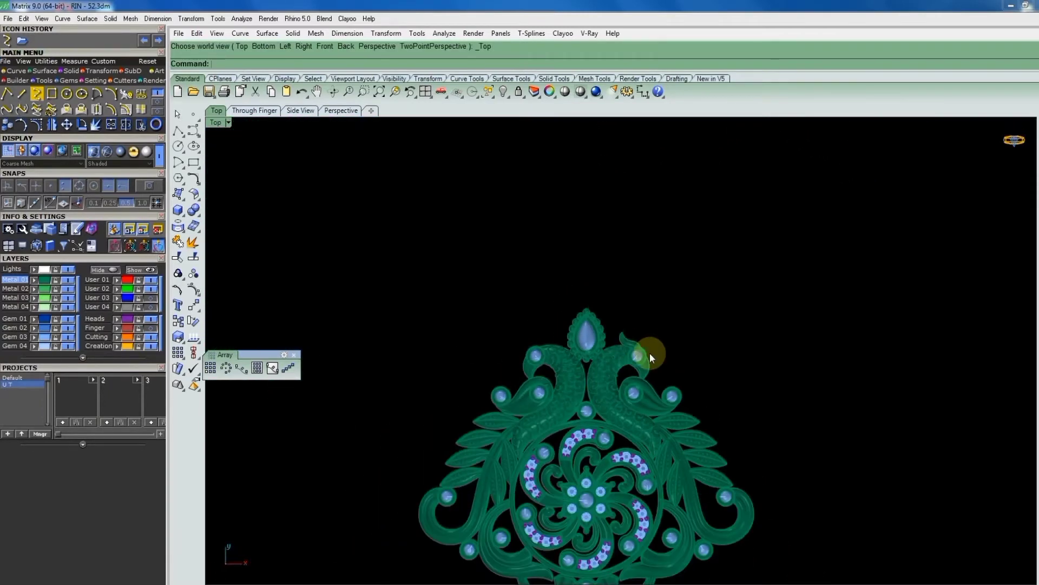
pyautogui.scroll(3, 651, 351)
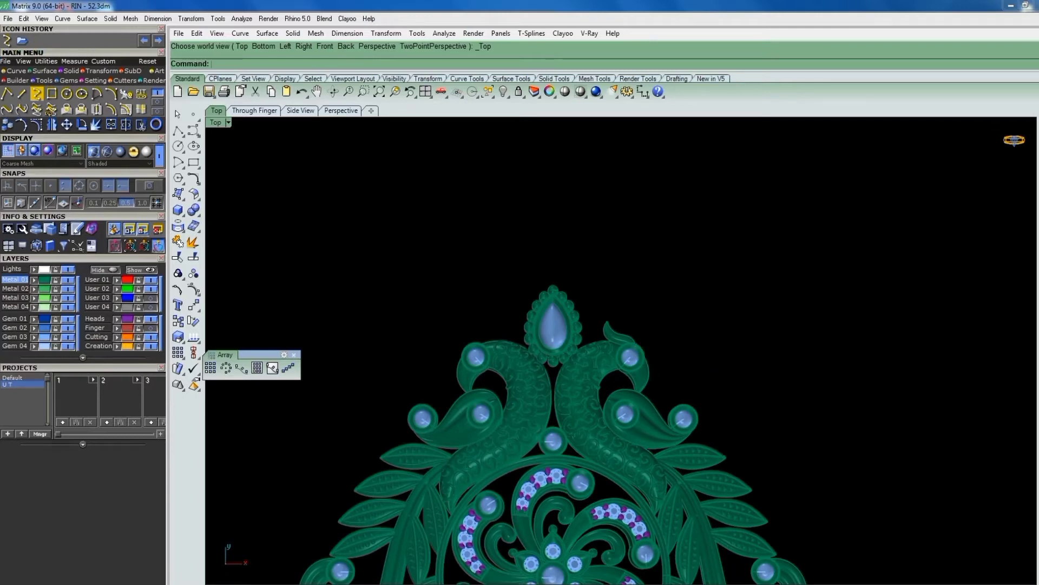
pyautogui.scroll(-3, 652, 298)
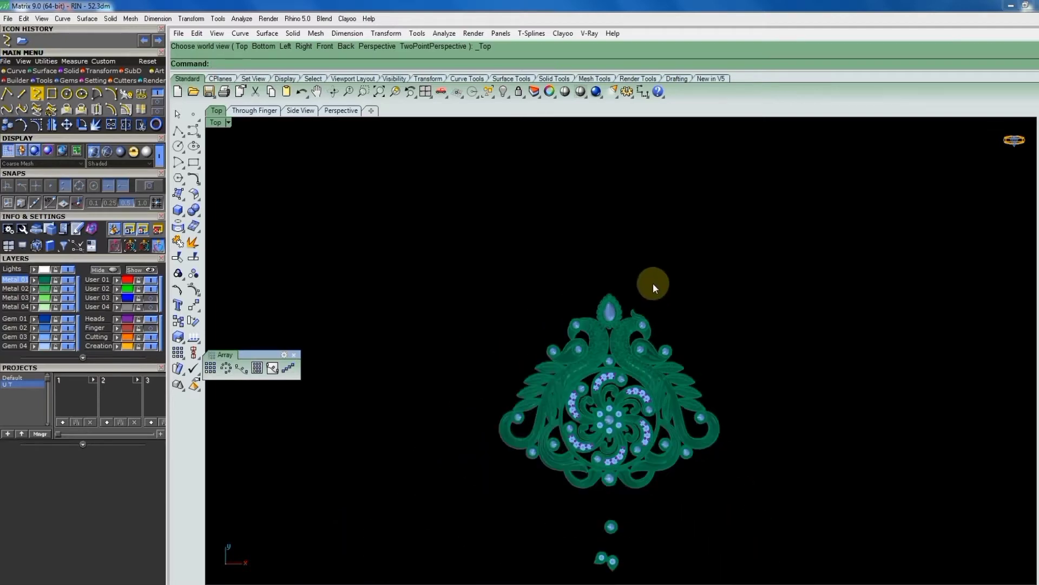
pyautogui.scroll(-1, 617, 335)
pyautogui.scroll(2, 617, 347)
pyautogui.scroll(1, 645, 314)
pyautogui.scroll(1, 634, 303)
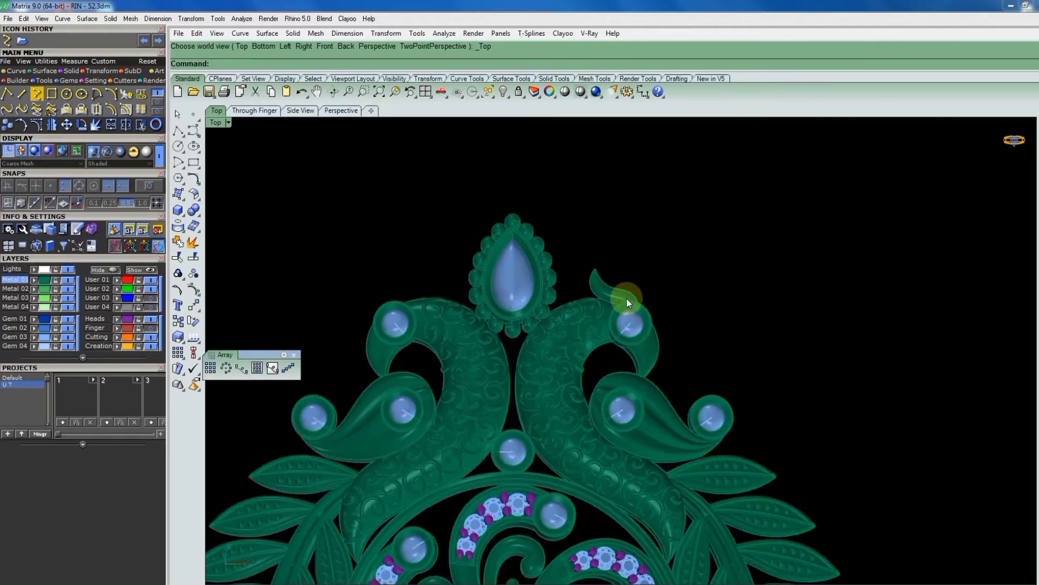
pyautogui.scroll(1, 649, 290)
pyautogui.scroll(-2, 666, 273)
pyautogui.scroll(1, 658, 266)
pyautogui.scroll(-2, 663, 298)
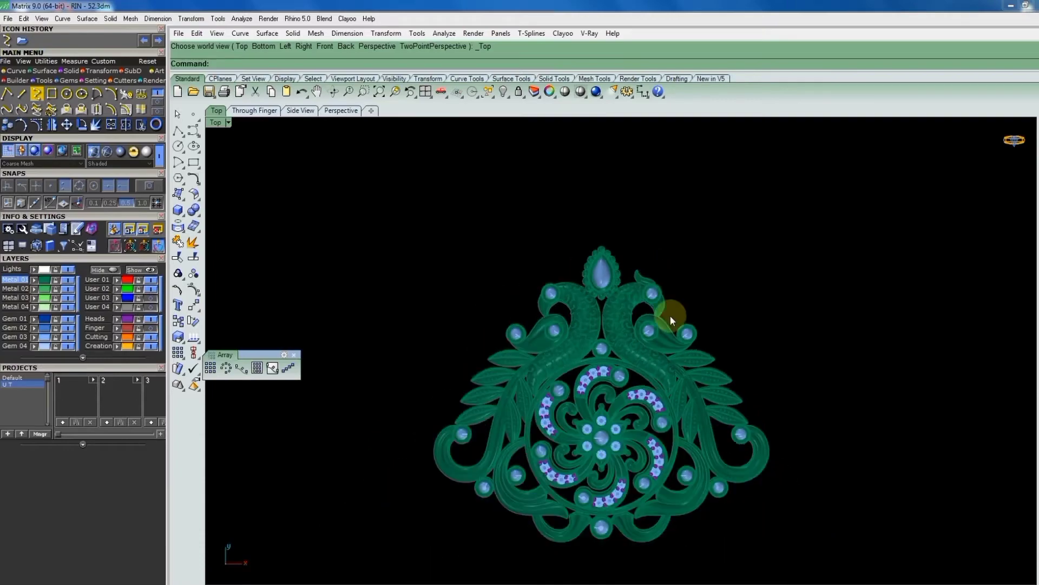
pyautogui.scroll(2, 704, 368)
pyautogui.scroll(2, 688, 400)
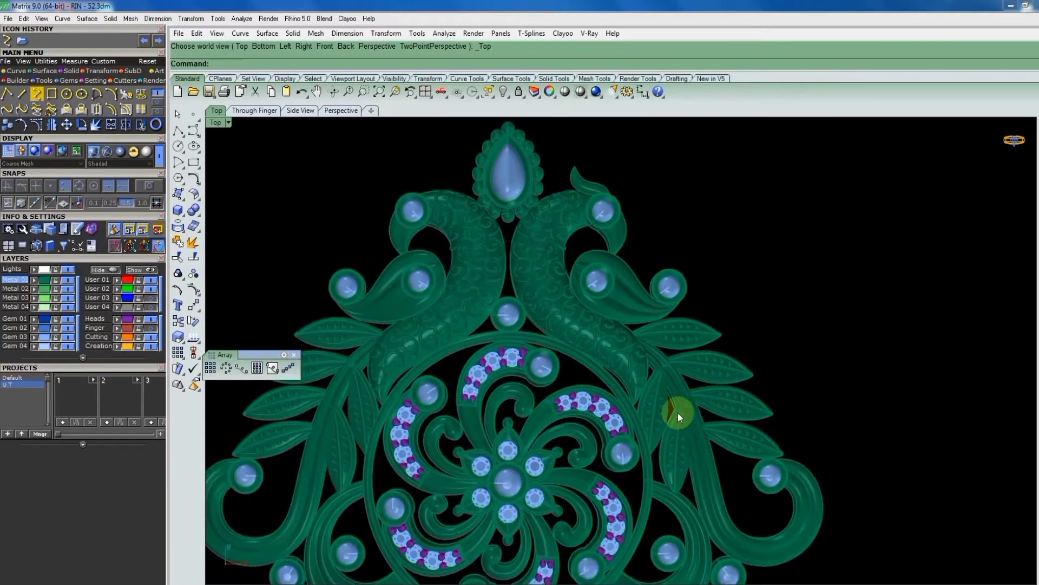
pyautogui.scroll(2, 663, 416)
pyautogui.scroll(1, 677, 395)
pyautogui.click(717, 356)
pyautogui.scroll(-5, 774, 332)
pyautogui.click(807, 373)
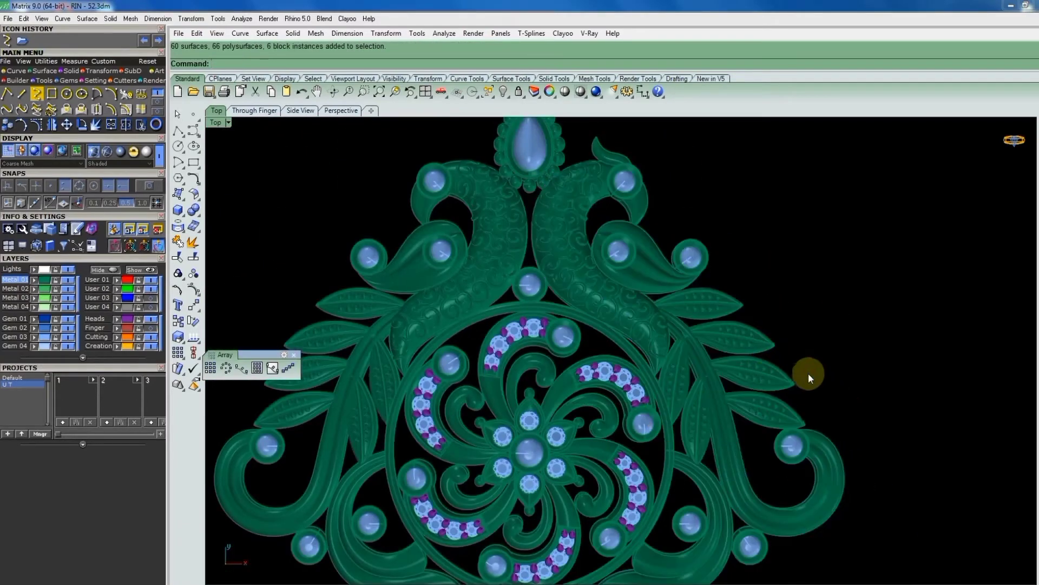
pyautogui.scroll(-2, 807, 330)
pyautogui.scroll(2, 736, 333)
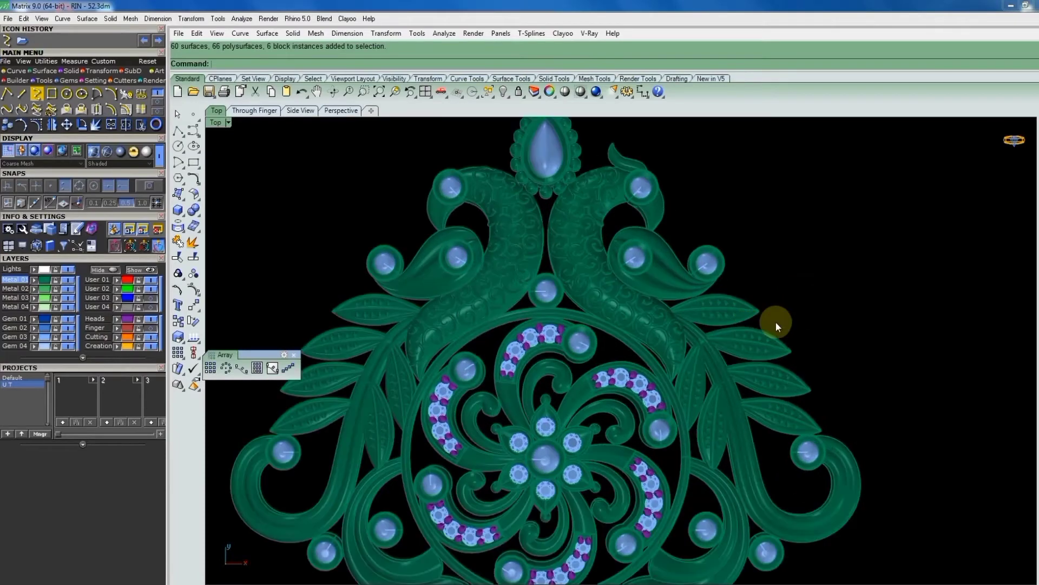
pyautogui.click(177, 211)
# Place an 8-long square connector box right of the pendant and stretch it longer.
pyautogui.click(821, 258)
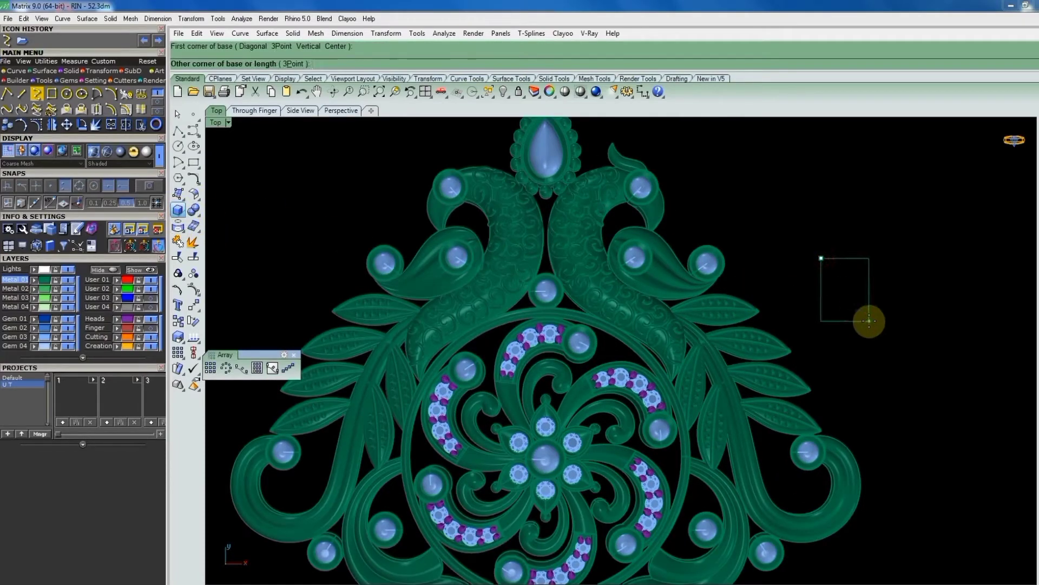
pyautogui.write('8')
pyautogui.press('Return')
pyautogui.rightClick(869, 321)
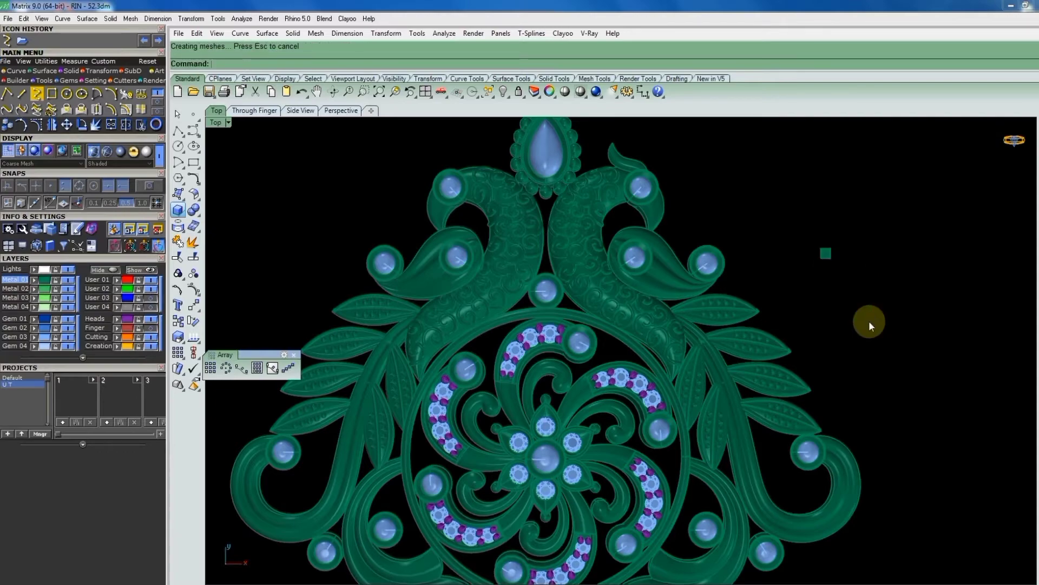
pyautogui.scroll(2, 827, 256)
pyautogui.scroll(3, 826, 240)
pyautogui.click(826, 240)
pyautogui.scroll(1, 804, 258)
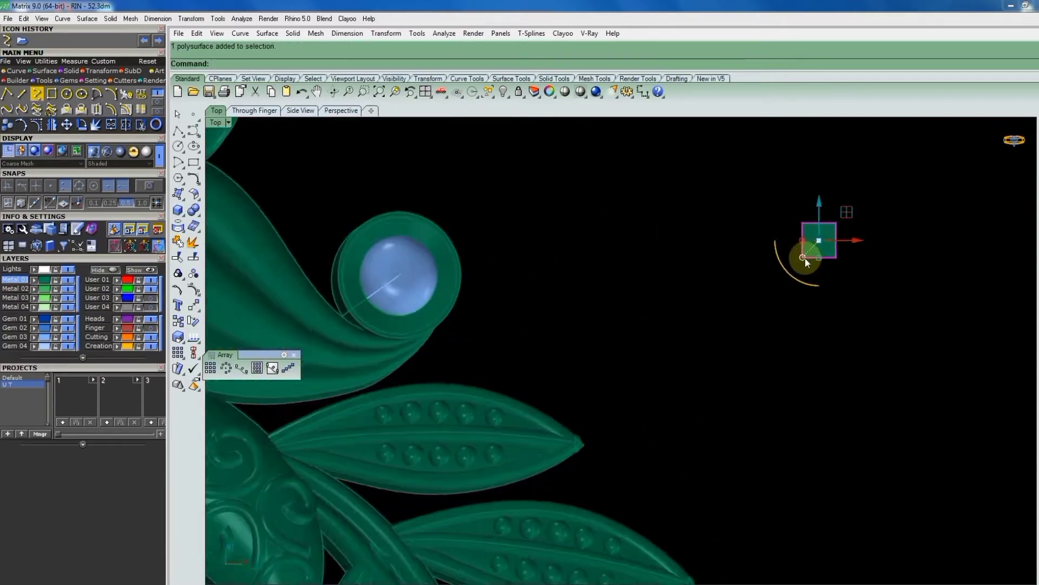
pyautogui.scroll(1, 805, 258)
pyautogui.moveTo(824, 255); pyautogui.dragTo(824, 271)
pyautogui.scroll(-3, 842, 273)
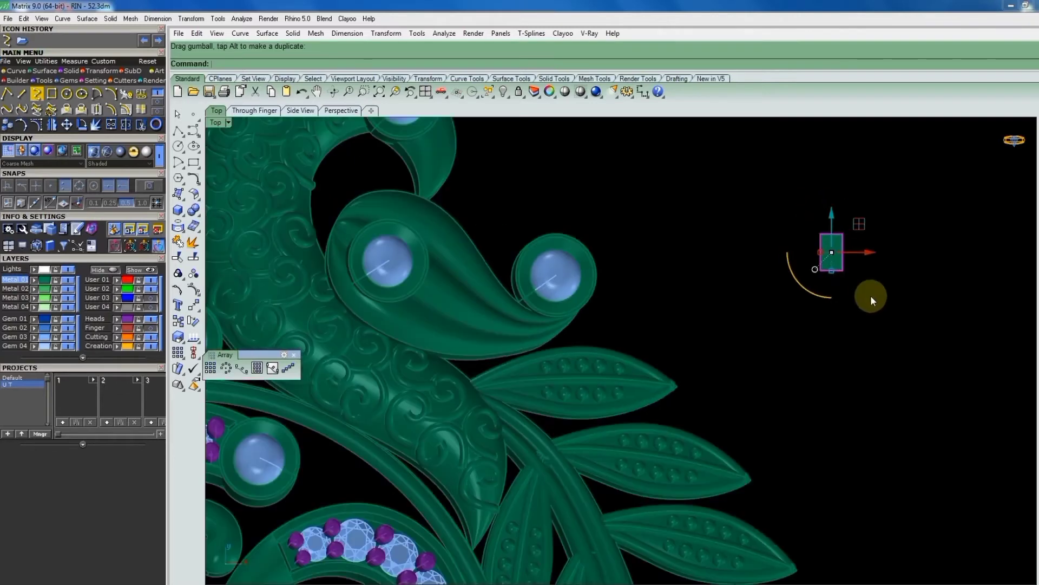
pyautogui.keyDown('ctrl'); pyautogui.keyDown('shift'); pyautogui.moveTo(870, 294); pyautogui.dragTo(742, 228, button='right'); pyautogui.keyUp('shift'); pyautogui.keyUp('ctrl')
pyautogui.scroll(-2, 747, 255)
pyautogui.press('Escape')
pyautogui.scroll(2, 773, 417)
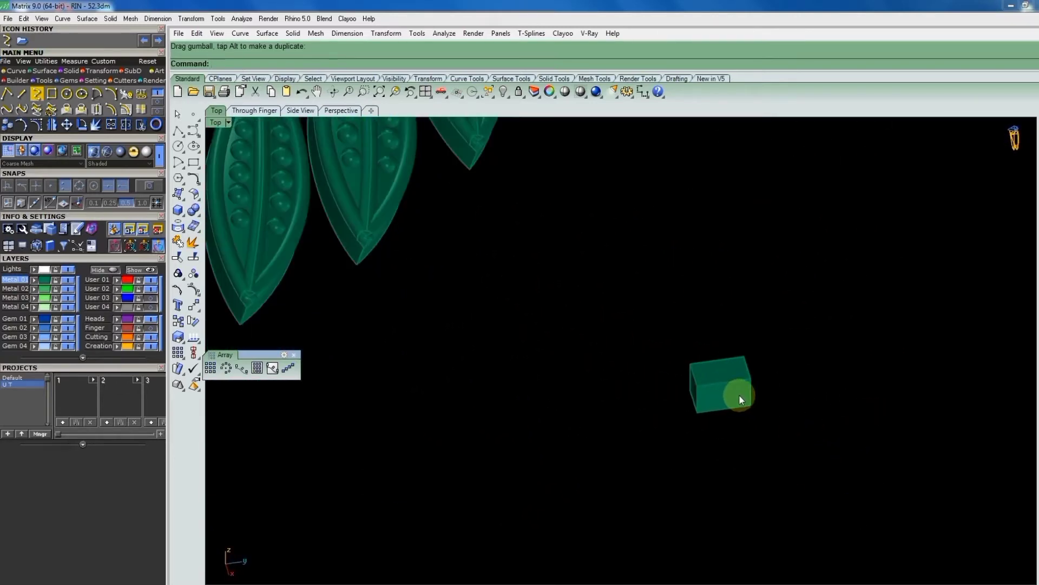
# Chamfer the box's top edges with ChamferEdge at distance 0.35.
pyautogui.write('chamferedge')
pyautogui.press('Return')
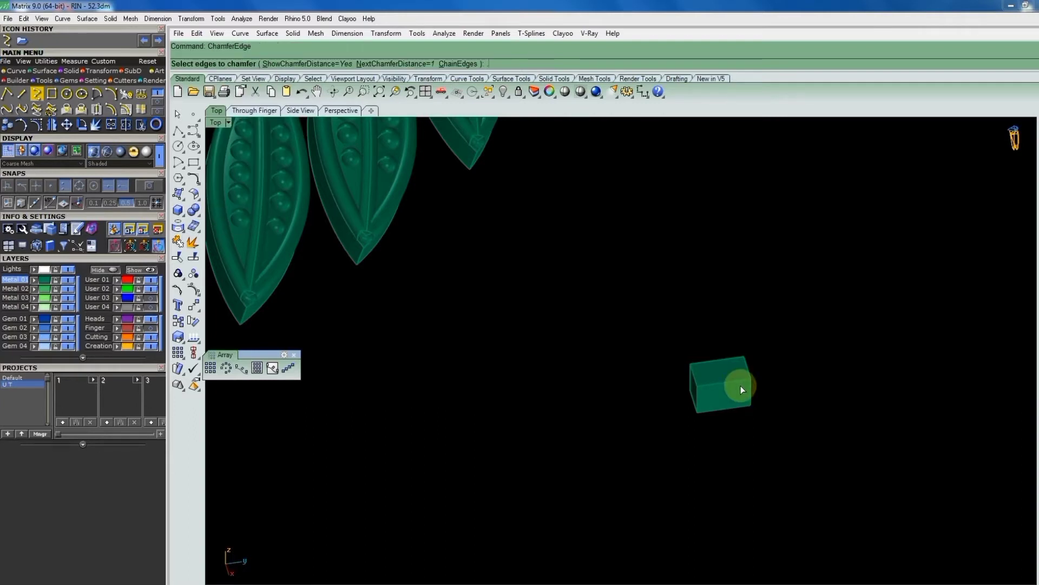
pyautogui.write('.3')
pyautogui.press('Return')
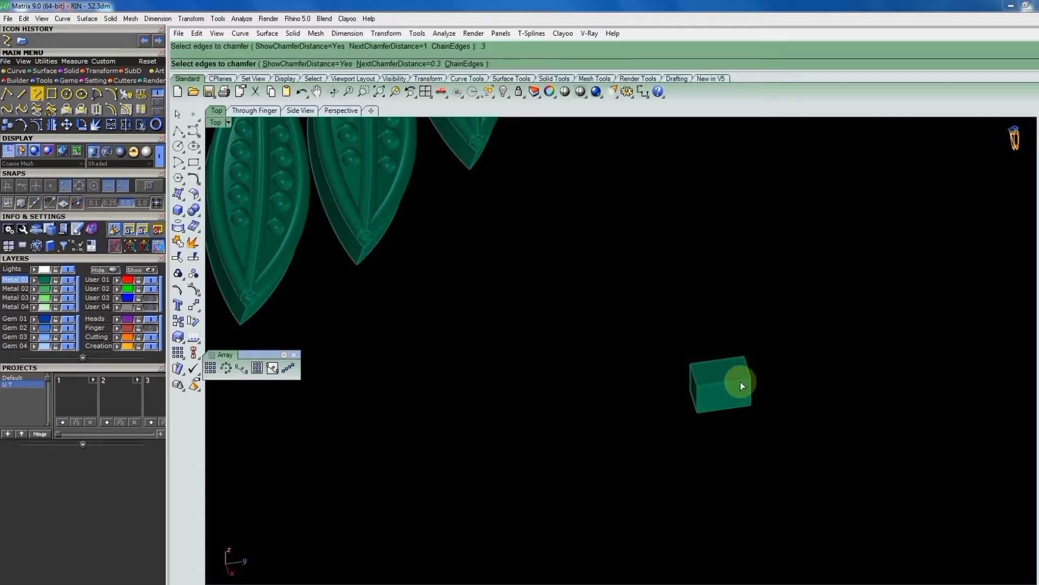
pyautogui.click(723, 370)
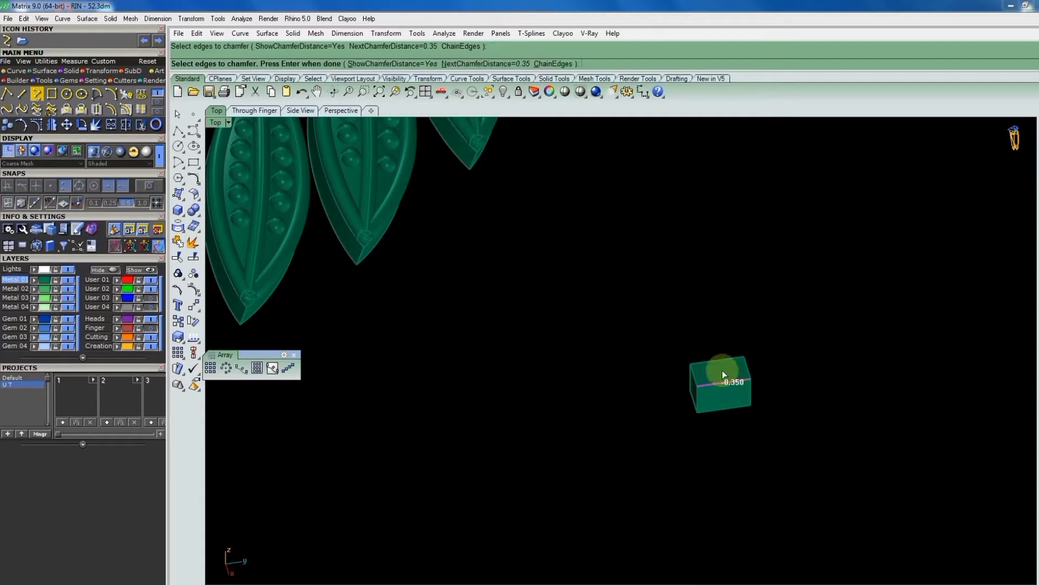
pyautogui.press('Return')
pyautogui.press('Return')
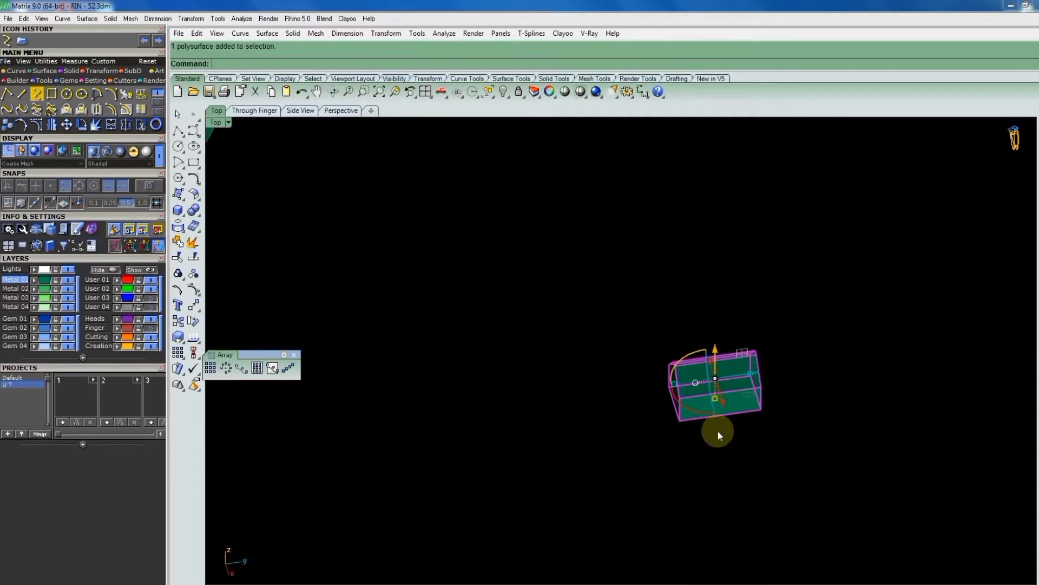
# Rotate the chamfered box in Top view to match the angle of the leaf gap.
pyautogui.moveTo(717, 429); pyautogui.dragTo(761, 346, button='right')
pyautogui.press('Home')
pyautogui.click(662, 307)
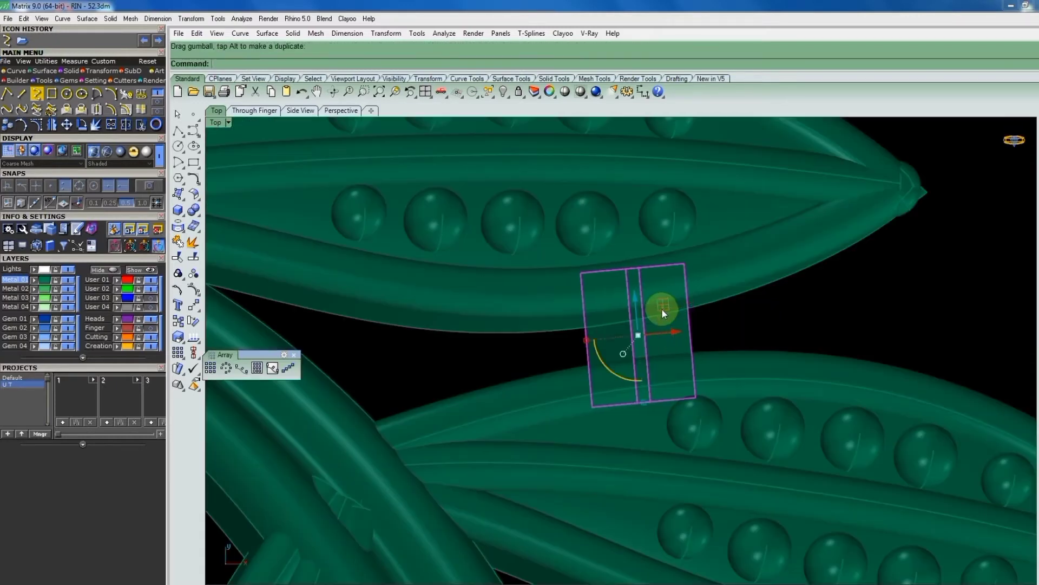
pyautogui.moveTo(660, 301); pyautogui.dragTo(656, 305)
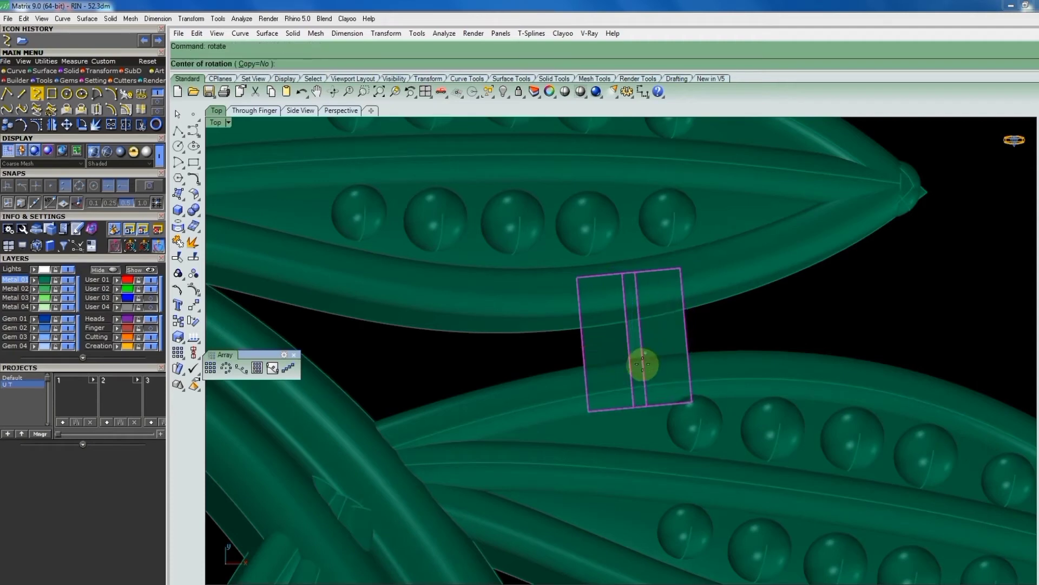
pyautogui.click(638, 387)
pyautogui.click(843, 349)
pyautogui.click(658, 366)
# Copy the angled box to the leaf tips and bezel edges around the pendant.
pyautogui.scroll(-5, 707, 361)
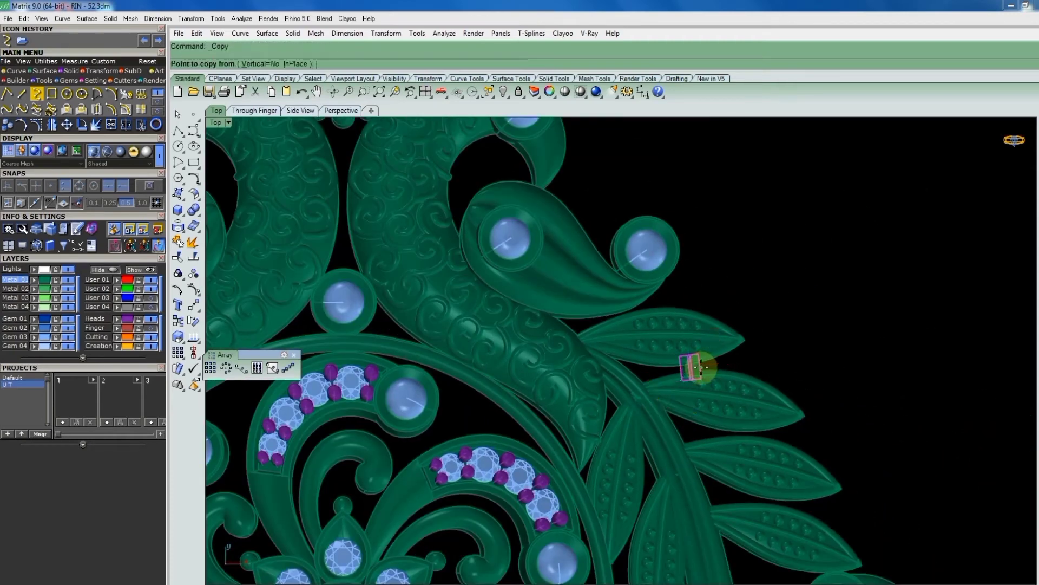
pyautogui.click(691, 368)
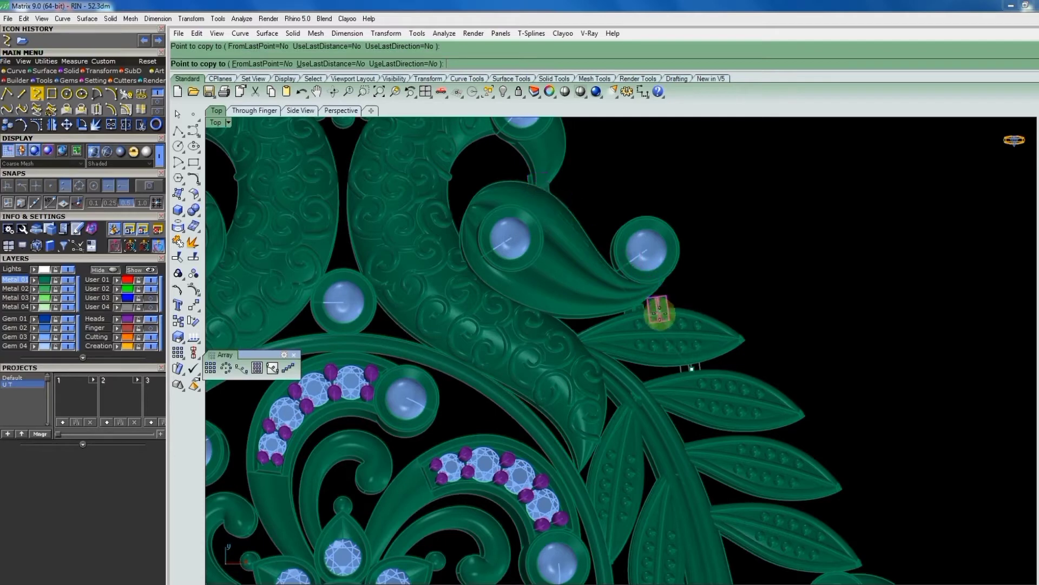
pyautogui.scroll(-1, 687, 302)
pyautogui.scroll(-1, 688, 303)
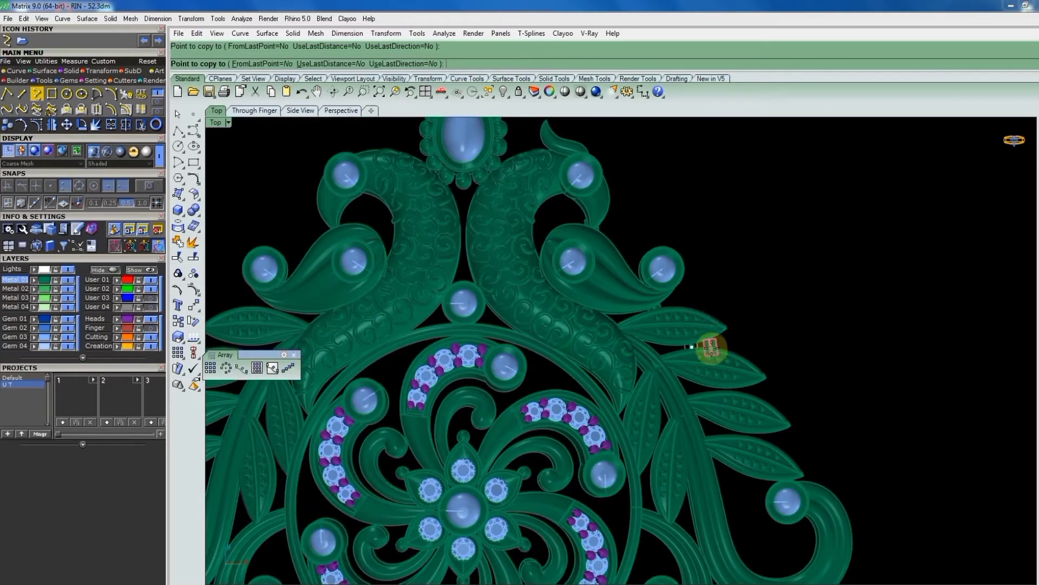
pyautogui.scroll(2, 728, 387)
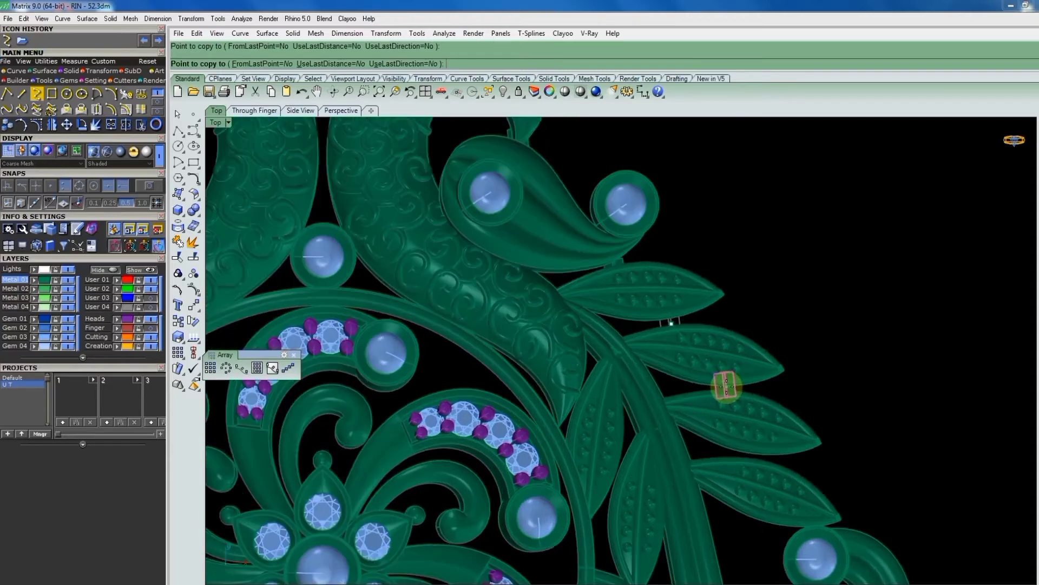
pyautogui.click(726, 387)
pyautogui.scroll(-1, 804, 468)
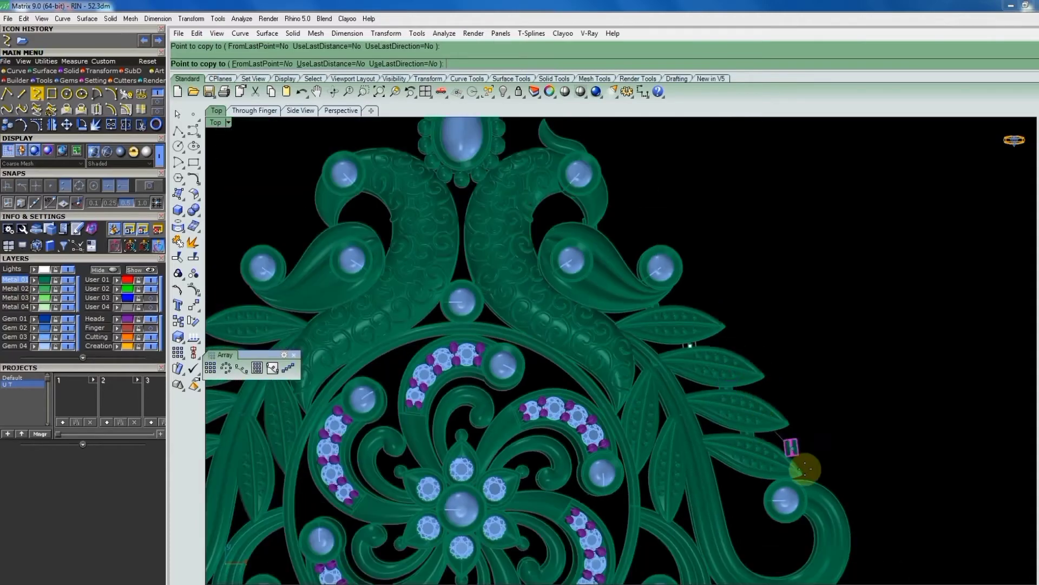
pyautogui.scroll(3, 803, 479)
pyautogui.scroll(-2, 793, 433)
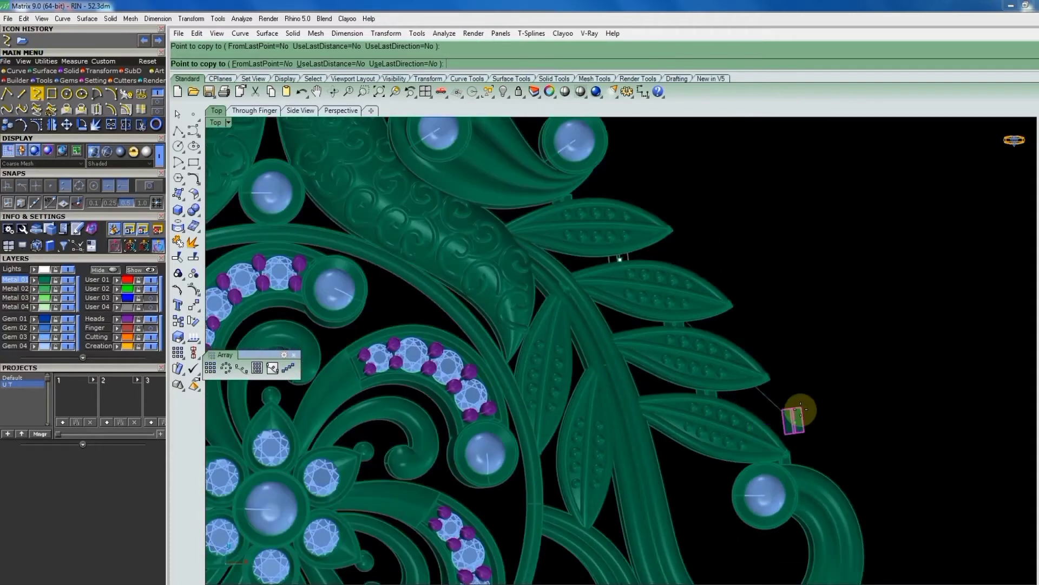
pyautogui.scroll(-1, 802, 418)
pyautogui.scroll(-1, 799, 419)
pyautogui.scroll(-1, 780, 465)
pyautogui.scroll(2, 762, 508)
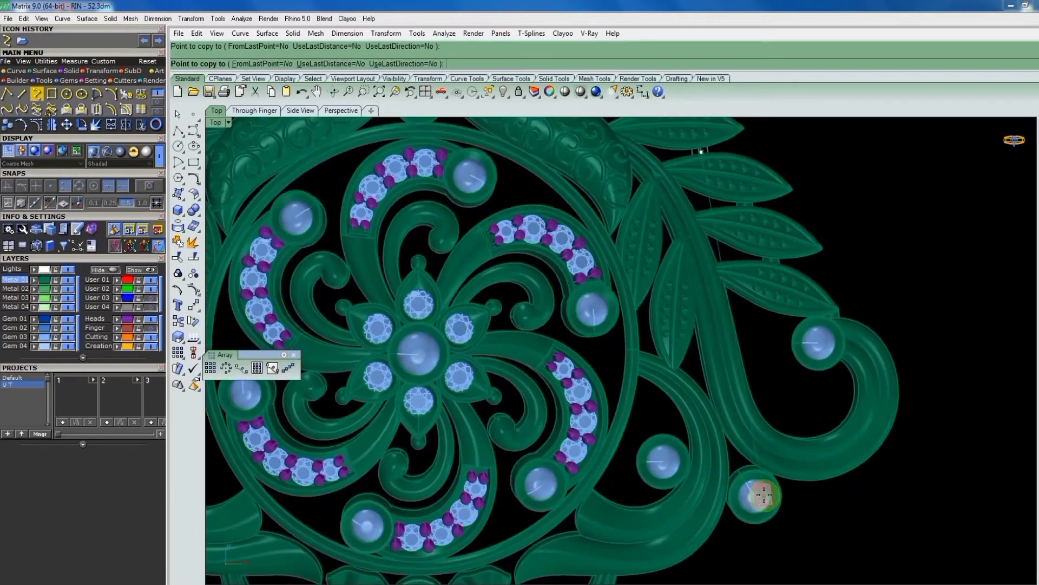
pyautogui.scroll(2, 755, 493)
pyautogui.scroll(-2, 771, 433)
pyautogui.scroll(1, 758, 449)
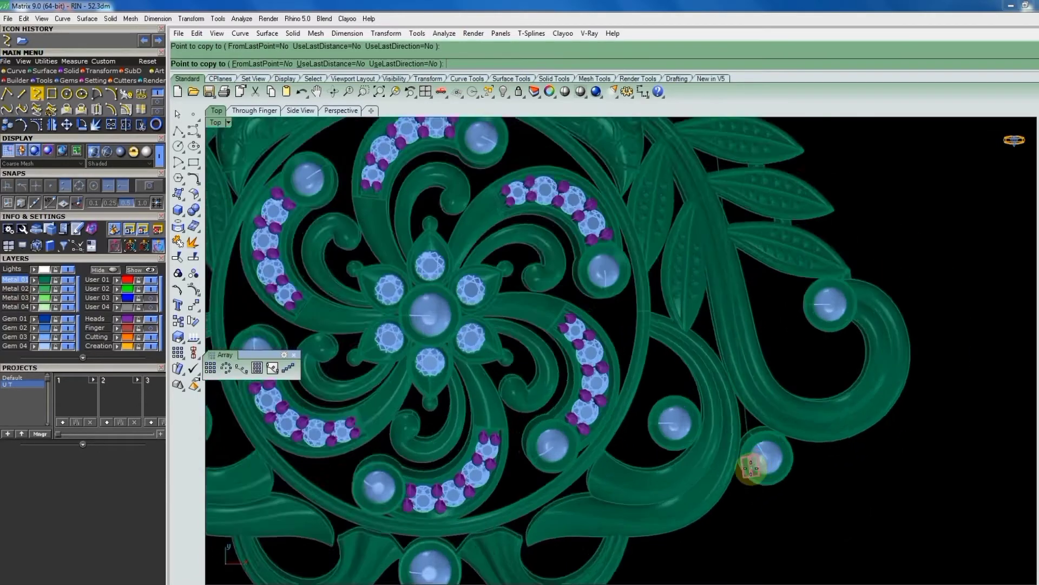
pyautogui.scroll(2, 742, 460)
pyautogui.scroll(-2, 704, 444)
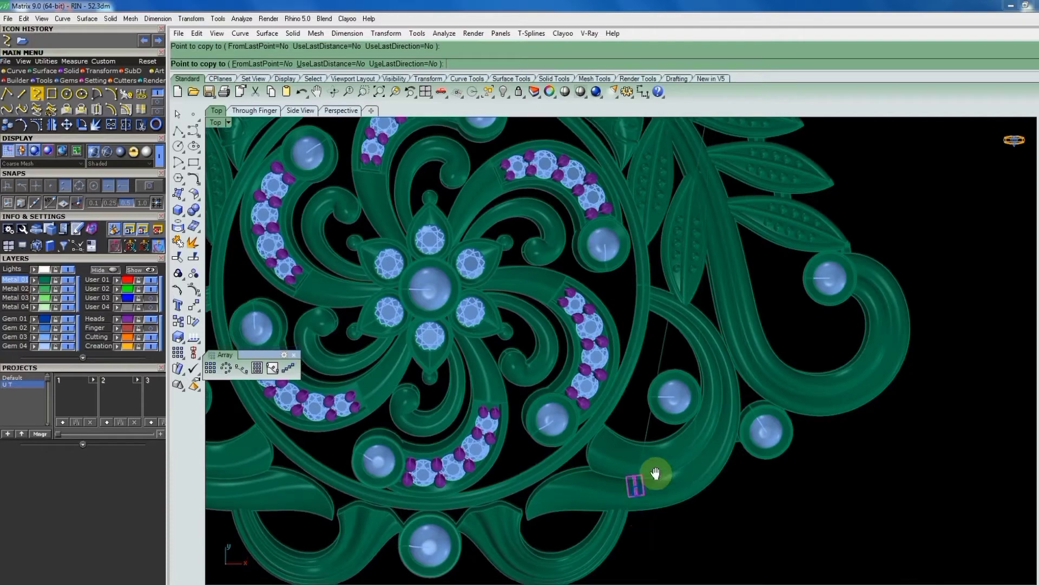
pyautogui.scroll(1, 704, 449)
pyautogui.scroll(2, 649, 449)
pyautogui.scroll(2, 626, 459)
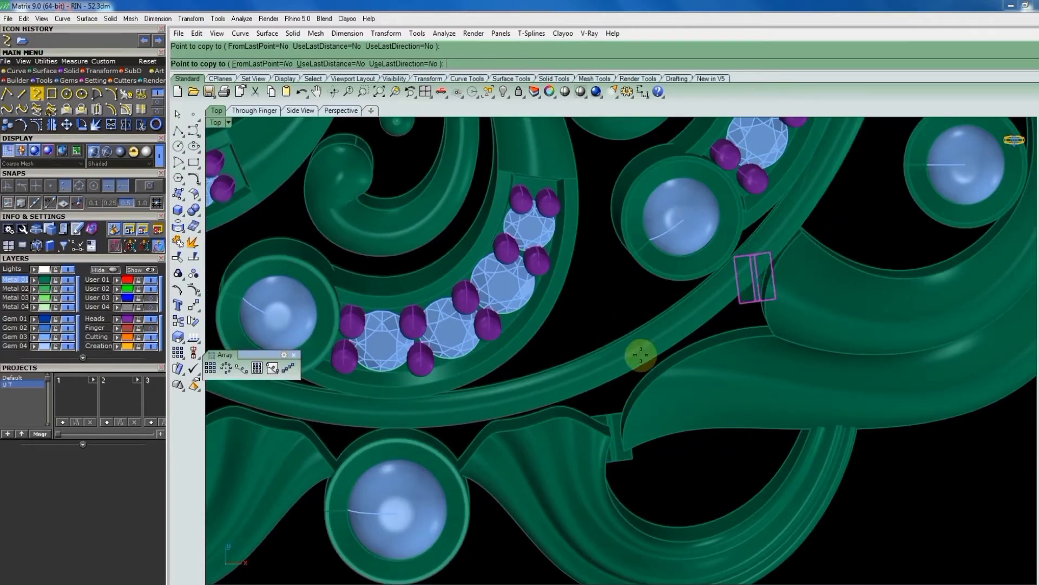
pyautogui.scroll(-1, 612, 395)
pyautogui.scroll(-1, 593, 427)
pyautogui.scroll(2, 592, 427)
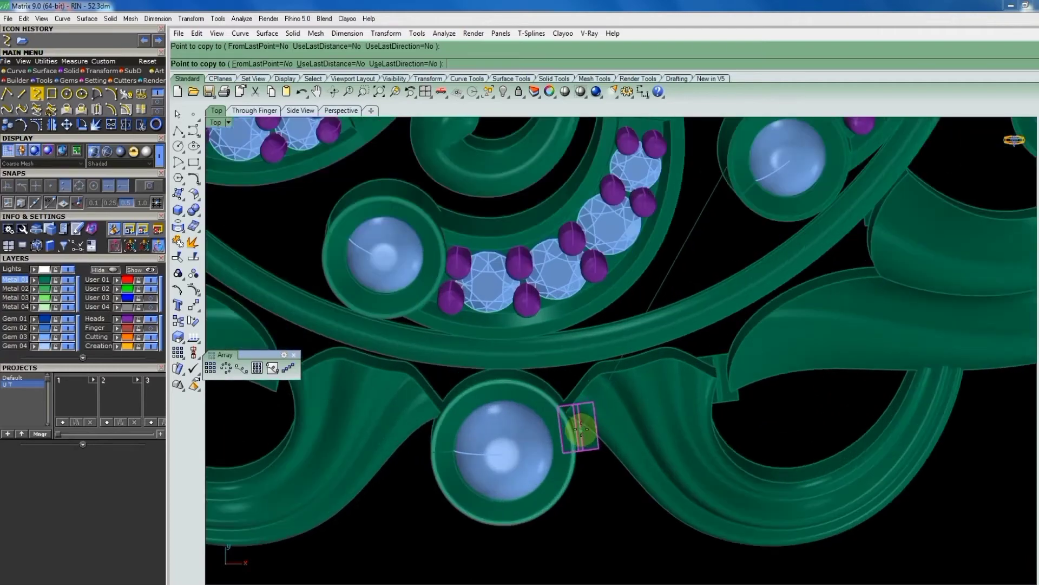
pyautogui.scroll(-3, 582, 427)
# Finish the copies and lift the boxes toward the pendant in a tilted 3-D view.
pyautogui.press('Return')
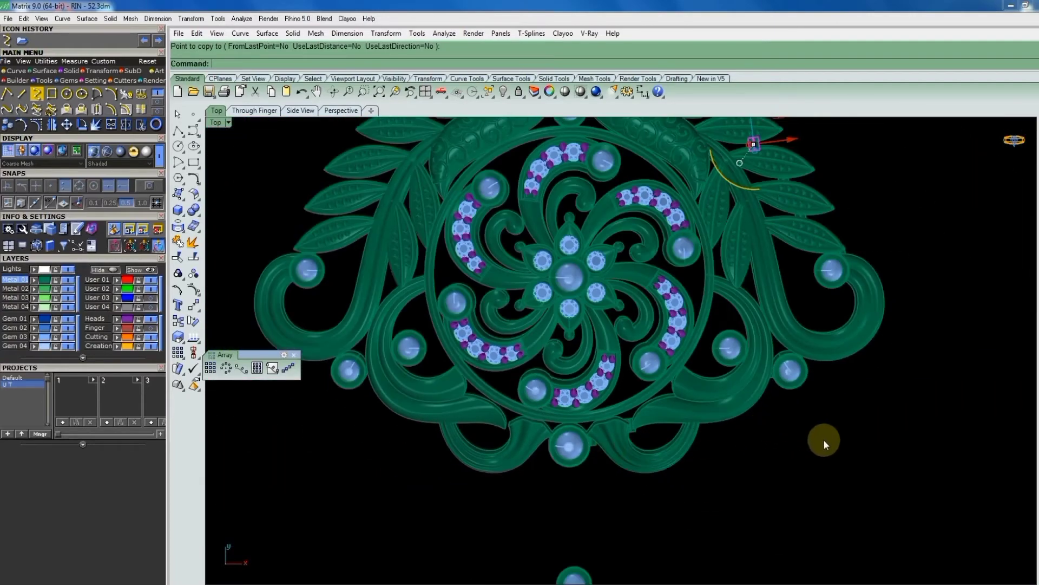
pyautogui.scroll(1, 785, 390)
pyautogui.keyDown('ctrl'); pyautogui.keyDown('shift'); pyautogui.moveTo(744, 337); pyautogui.dragTo(839, 371, button='right'); pyautogui.keyUp('shift'); pyautogui.keyUp('ctrl')
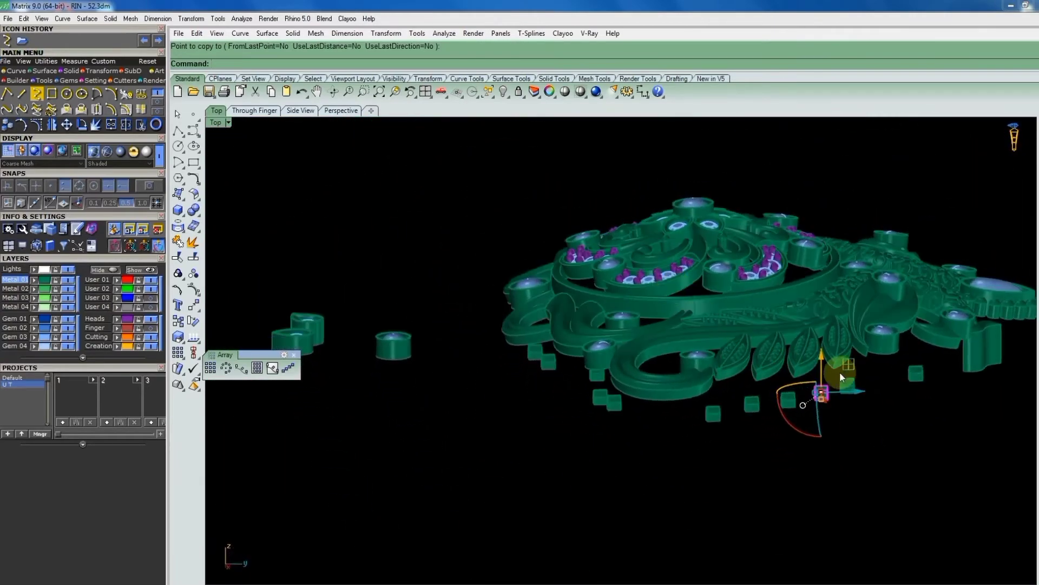
pyautogui.moveTo(824, 359); pyautogui.dragTo(829, 323)
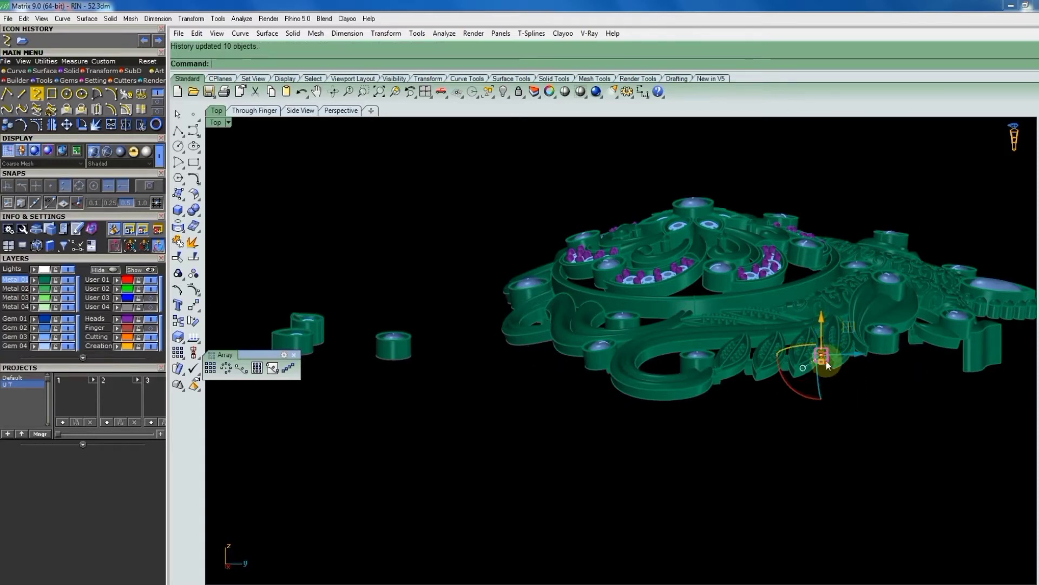
pyautogui.scroll(5, 826, 361)
# Raise the box edge-on to meet the leaf undersides, then return to Top view.
pyautogui.keyDown('ctrl'); pyautogui.keyDown('shift'); pyautogui.moveTo(823, 346); pyautogui.dragTo(814, 309, button='right'); pyautogui.keyUp('shift'); pyautogui.keyUp('ctrl')
pyautogui.scroll(-5, 794, 395)
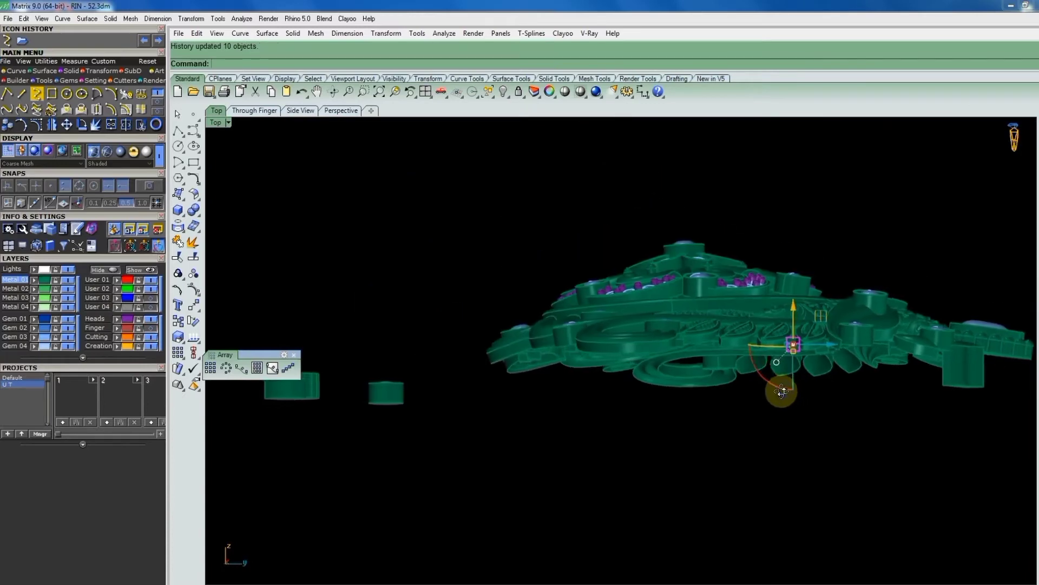
pyautogui.scroll(3, 787, 374)
pyautogui.scroll(3, 794, 333)
pyautogui.scroll(3, 795, 323)
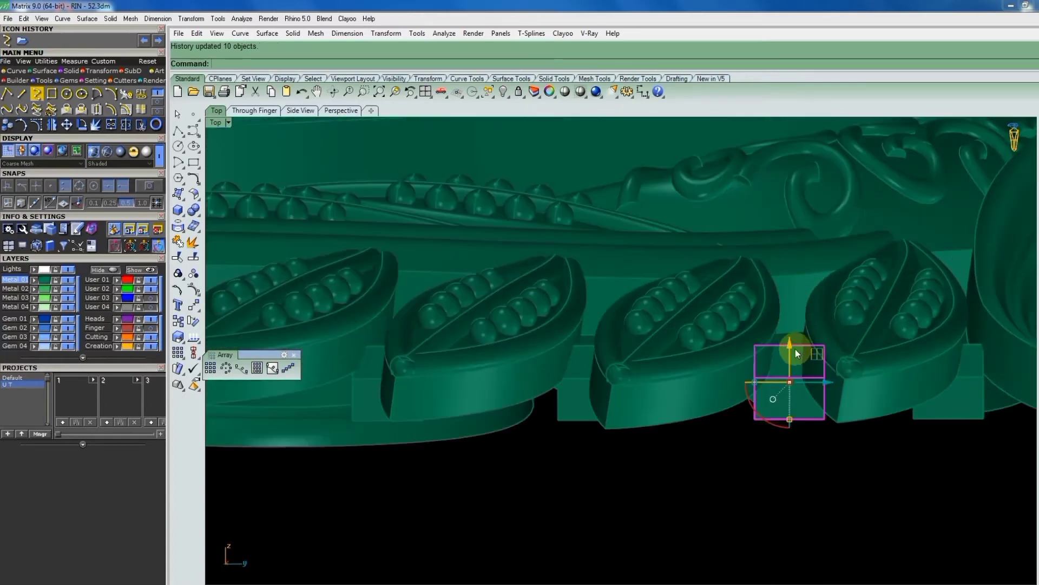
pyautogui.moveTo(795, 348)
pyautogui.mouseDown()
pyautogui.moveTo(797, 300)
pyautogui.moveTo(781, 394)
pyautogui.mouseUp()
pyautogui.scroll(-3, 789, 352)
pyautogui.scroll(-1, 785, 361)
pyautogui.scroll(-1, 785, 357)
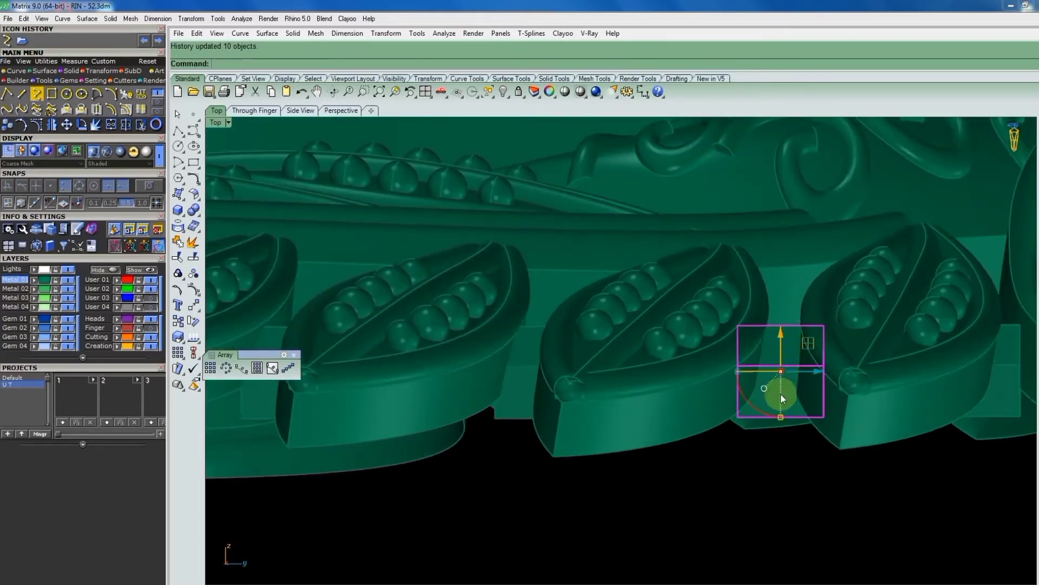
pyautogui.scroll(-1, 774, 422)
pyautogui.click(770, 441)
pyautogui.hotkey('ctrl', 'F1')
pyautogui.scroll(-2, 776, 303)
# Rotate the connector box beside the peacock and nudge it into place.
pyautogui.scroll(-4, 769, 398)
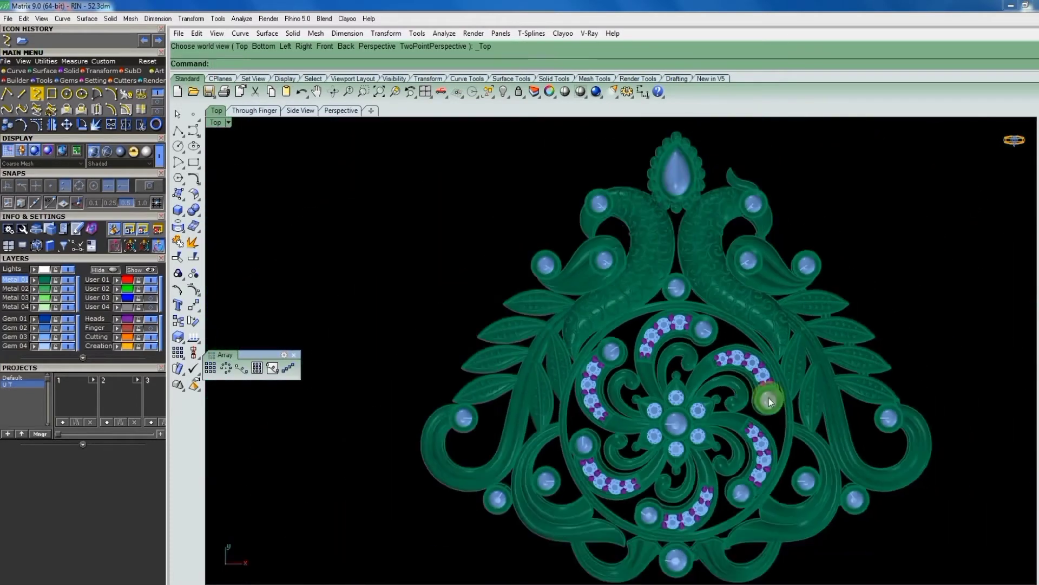
pyautogui.scroll(-1, 768, 398)
pyautogui.scroll(2, 785, 296)
pyautogui.scroll(3, 768, 268)
pyautogui.scroll(2, 745, 274)
pyautogui.click(732, 271)
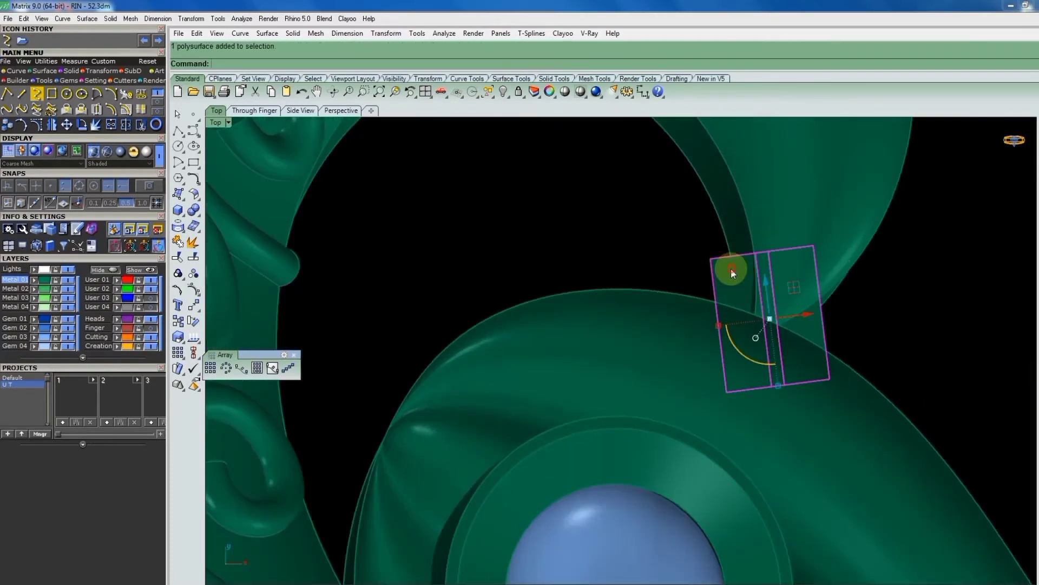
pyautogui.write('ro')
pyautogui.press('Return')
pyautogui.click(807, 320)
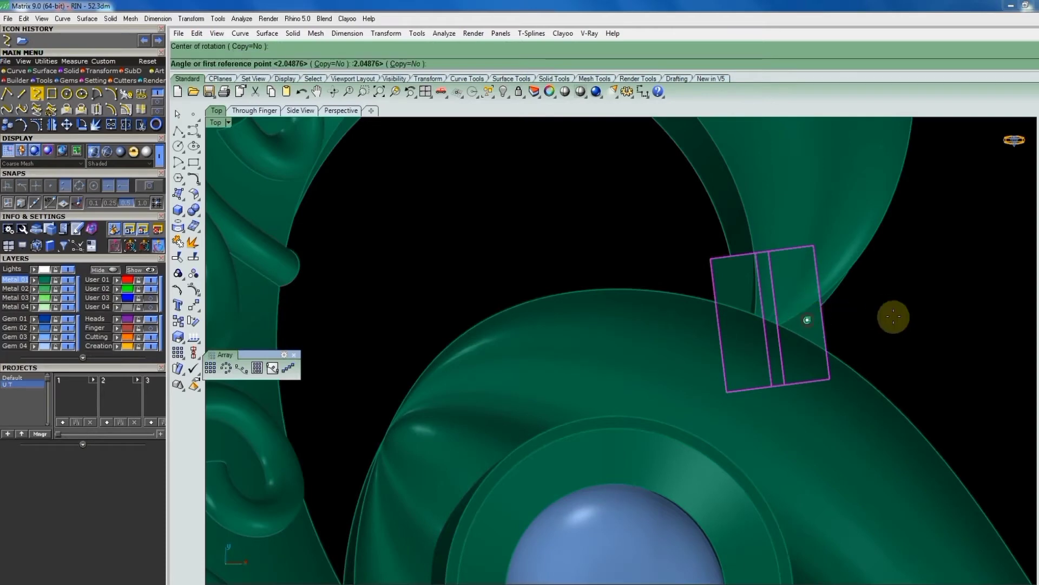
pyautogui.click(894, 322)
pyautogui.click(895, 348)
pyautogui.scroll(2, 788, 306)
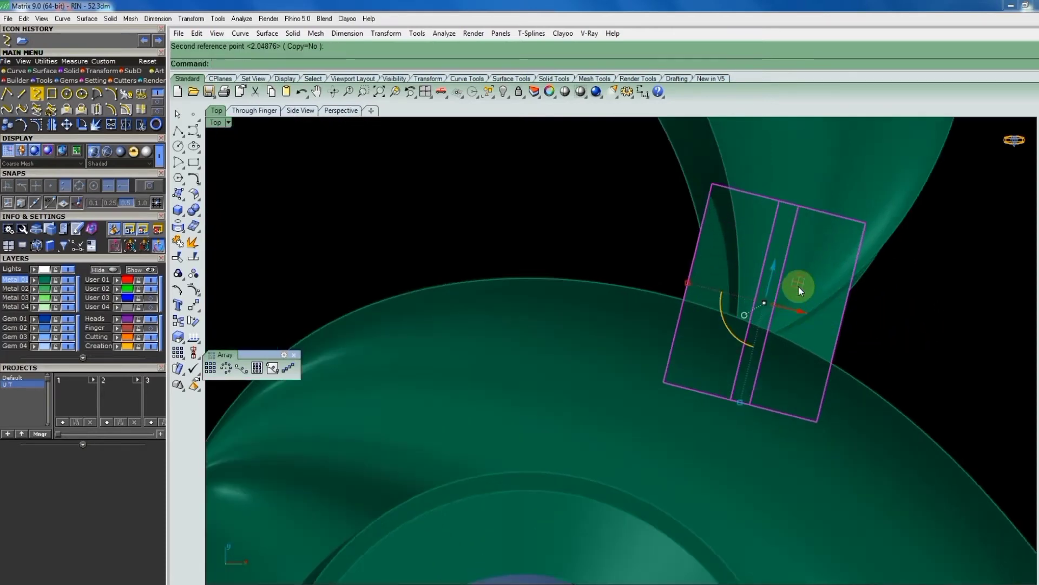
pyautogui.moveTo(798, 287); pyautogui.dragTo(810, 287)
pyautogui.scroll(-3, 799, 291)
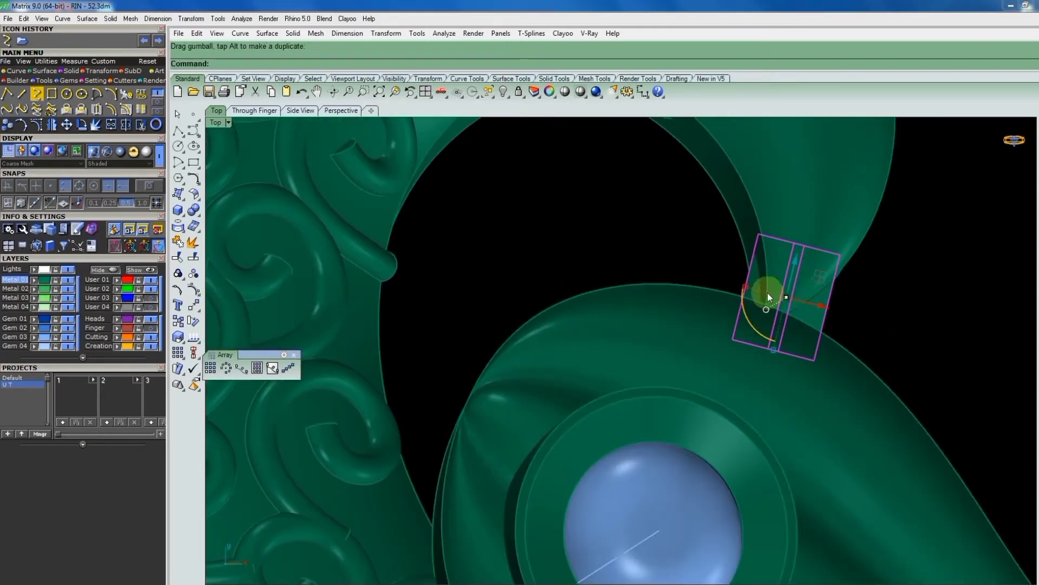
pyautogui.scroll(2, 767, 293)
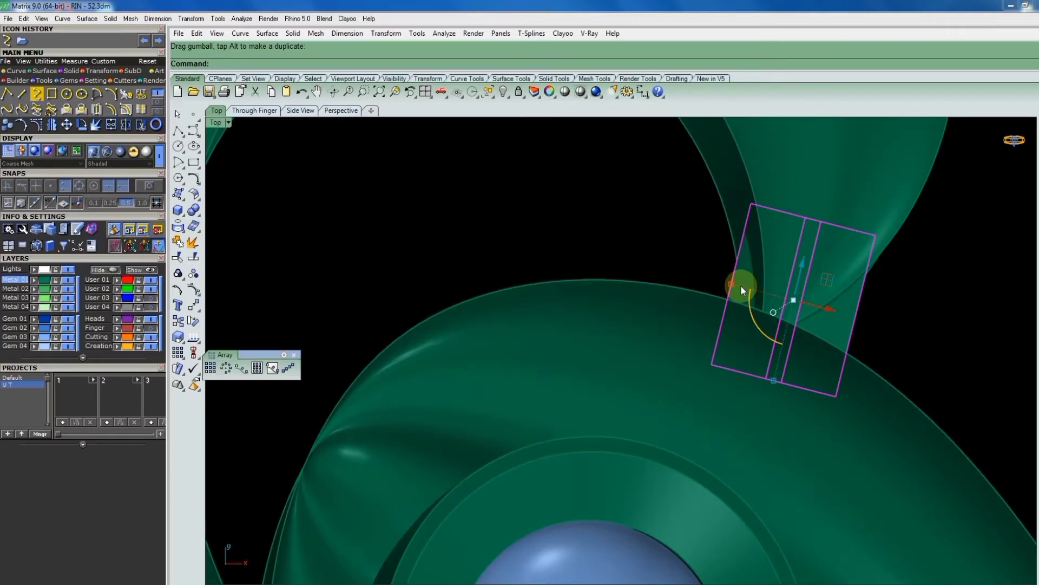
pyautogui.scroll(-5, 753, 311)
pyautogui.scroll(-5, 754, 310)
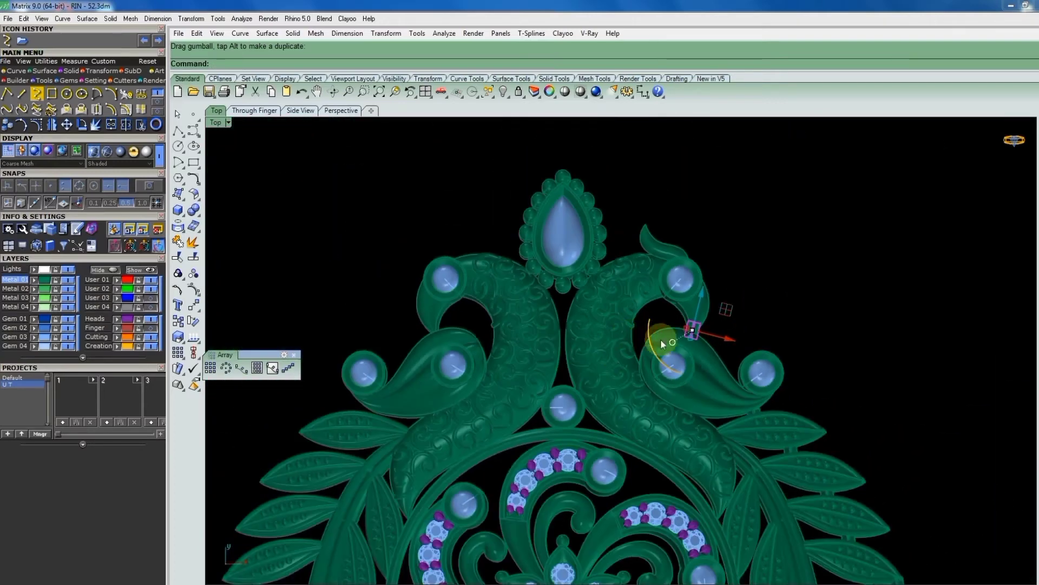
# Copy the box between the two peacock bodies and beside the pear-shaped bezel.
pyautogui.write('c')
pyautogui.press('Return')
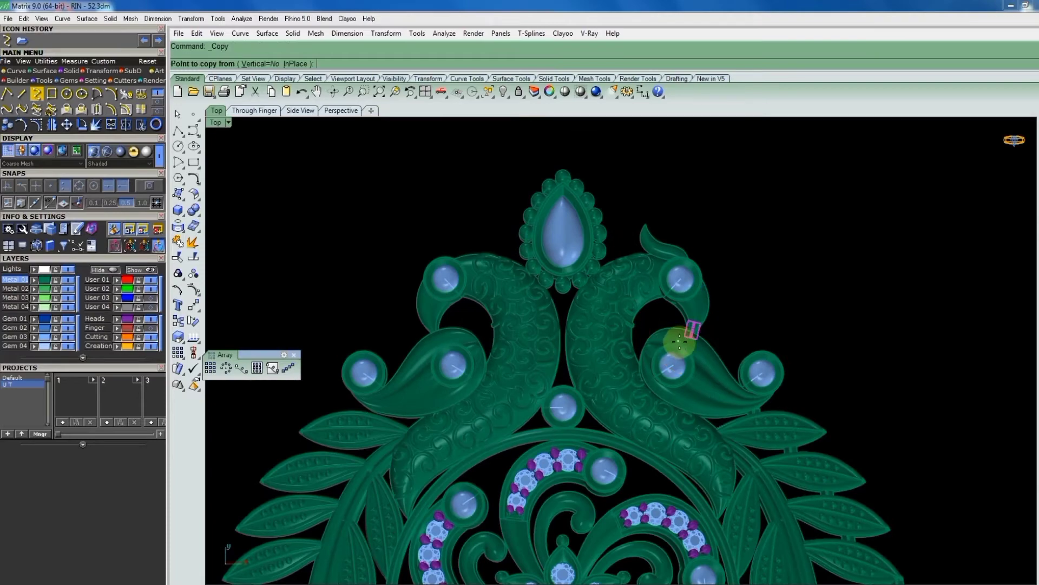
pyautogui.click(692, 331)
pyautogui.scroll(3, 545, 338)
pyautogui.scroll(3, 563, 334)
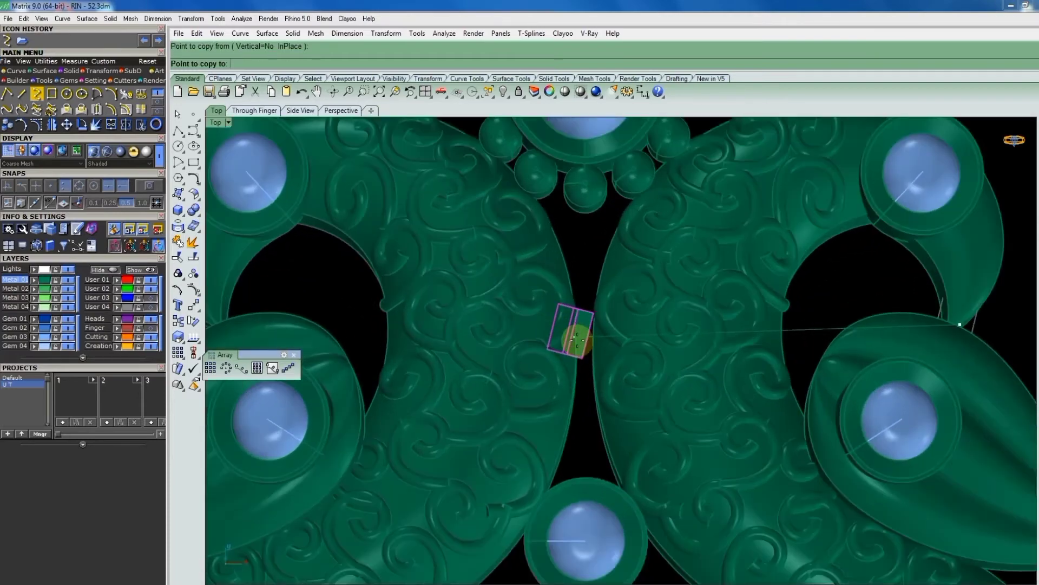
pyautogui.click(579, 342)
pyautogui.scroll(-2, 622, 359)
pyautogui.scroll(-1, 633, 303)
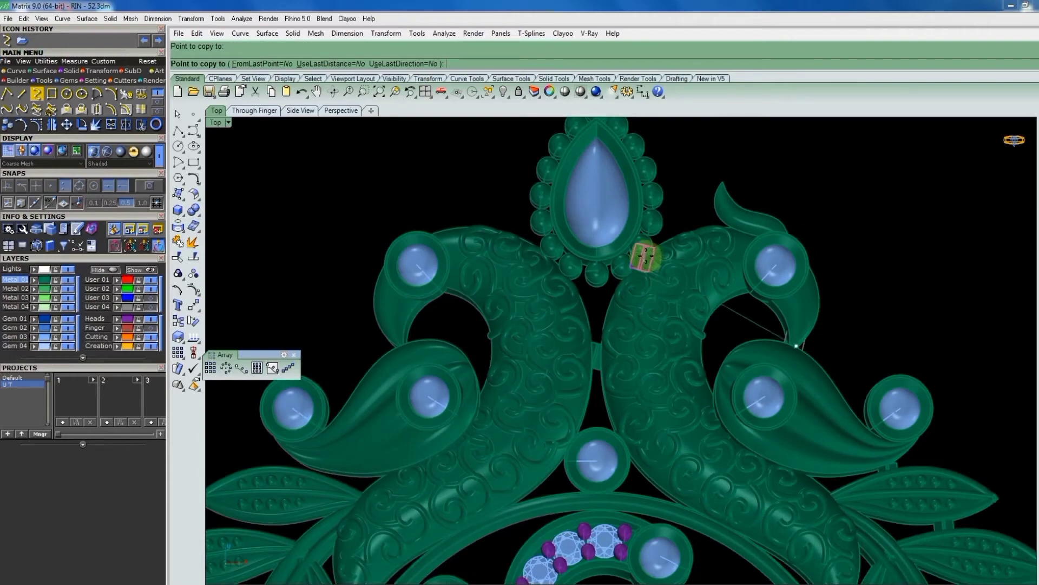
pyautogui.click(740, 309)
pyautogui.scroll(-3, 648, 294)
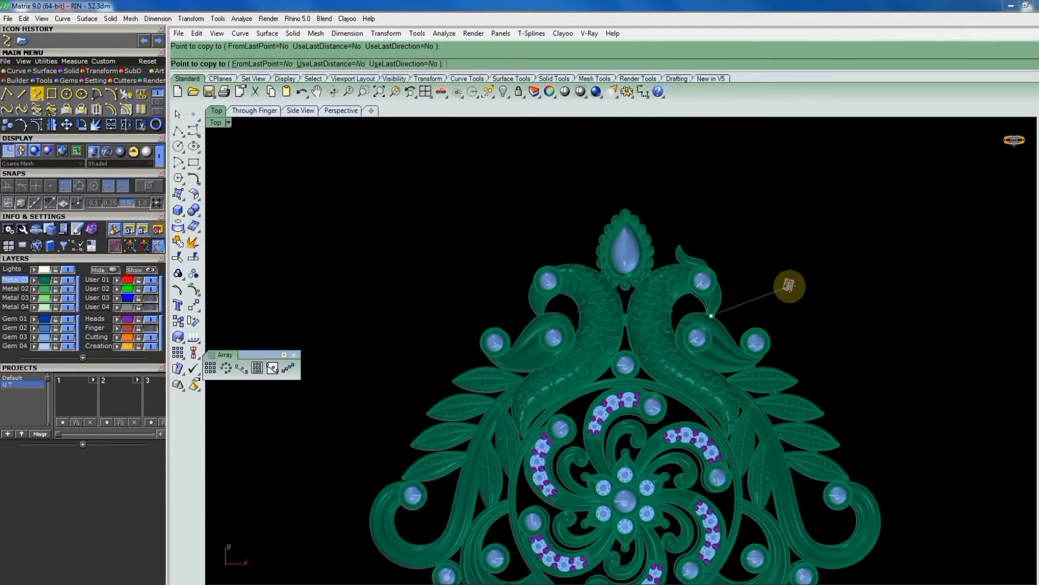
pyautogui.press('Return')
# Level the copy between the peacock bodies across the gap and nudge it down.
pyautogui.scroll(2, 626, 327)
pyautogui.scroll(4, 606, 317)
pyautogui.scroll(3, 606, 317)
pyautogui.click(603, 300)
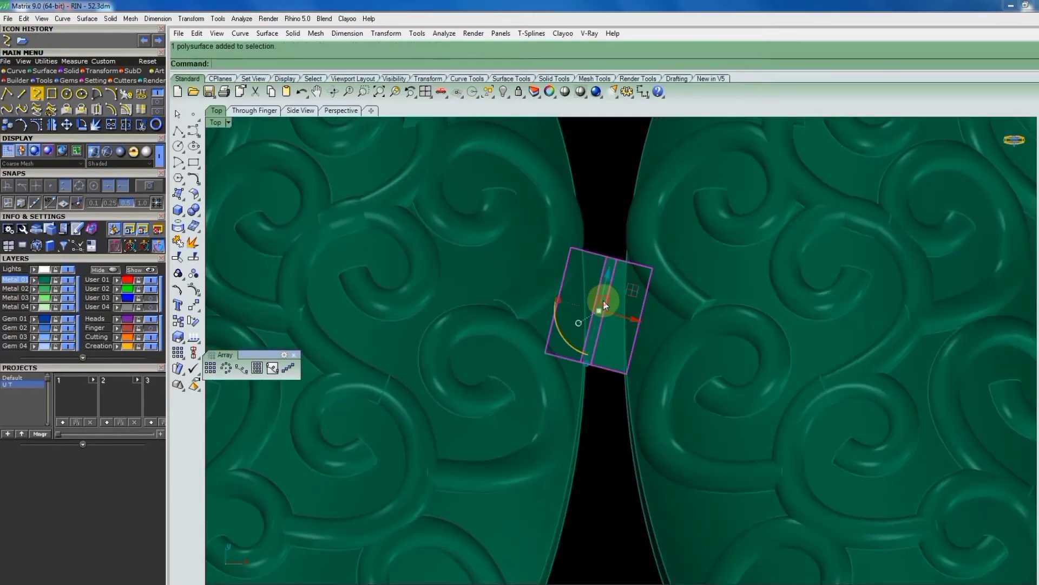
pyautogui.moveTo(633, 289)
pyautogui.mouseDown()
pyautogui.moveTo(654, 332)
pyautogui.moveTo(655, 324)
pyautogui.mouseUp()
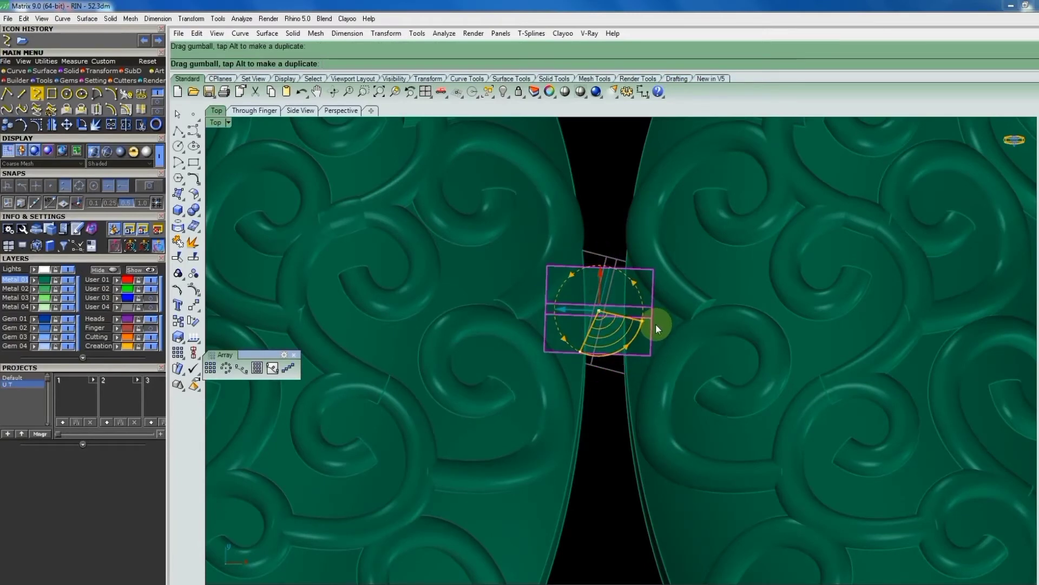
pyautogui.scroll(1, 596, 298)
pyautogui.scroll(1, 595, 298)
pyautogui.write('rotate')
pyautogui.press('Return')
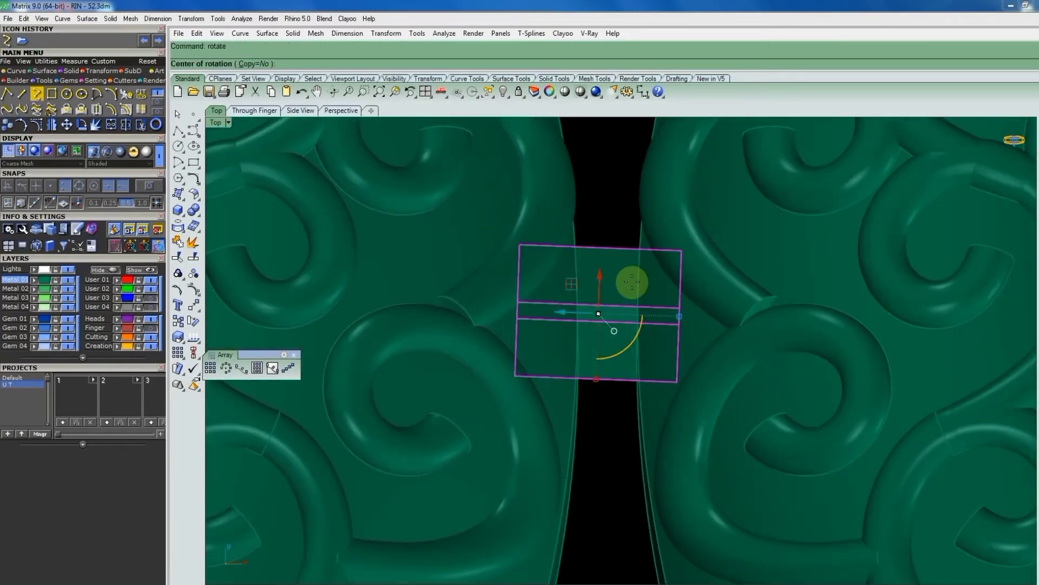
pyautogui.click(681, 251)
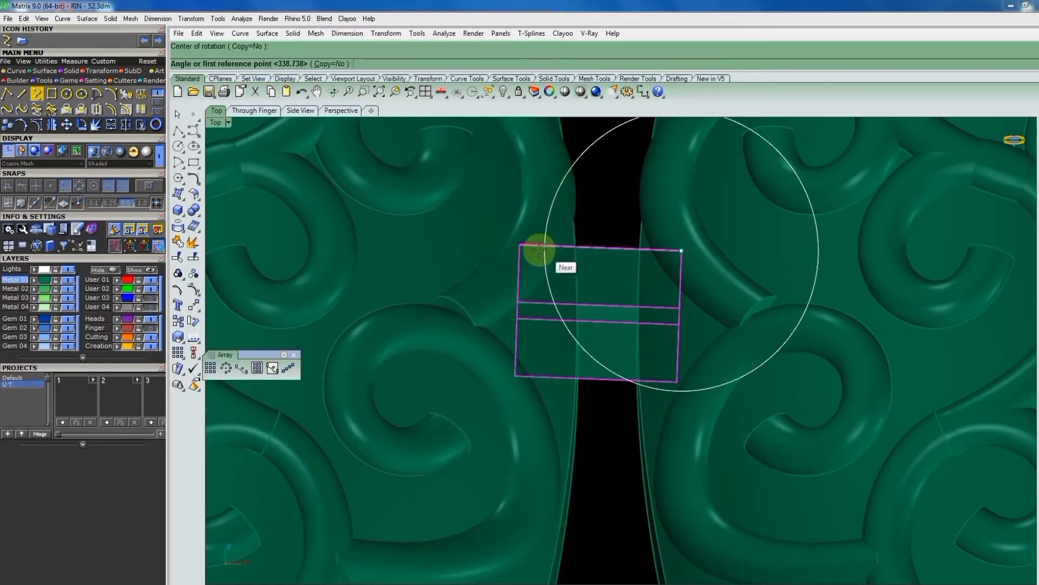
pyautogui.click(521, 248)
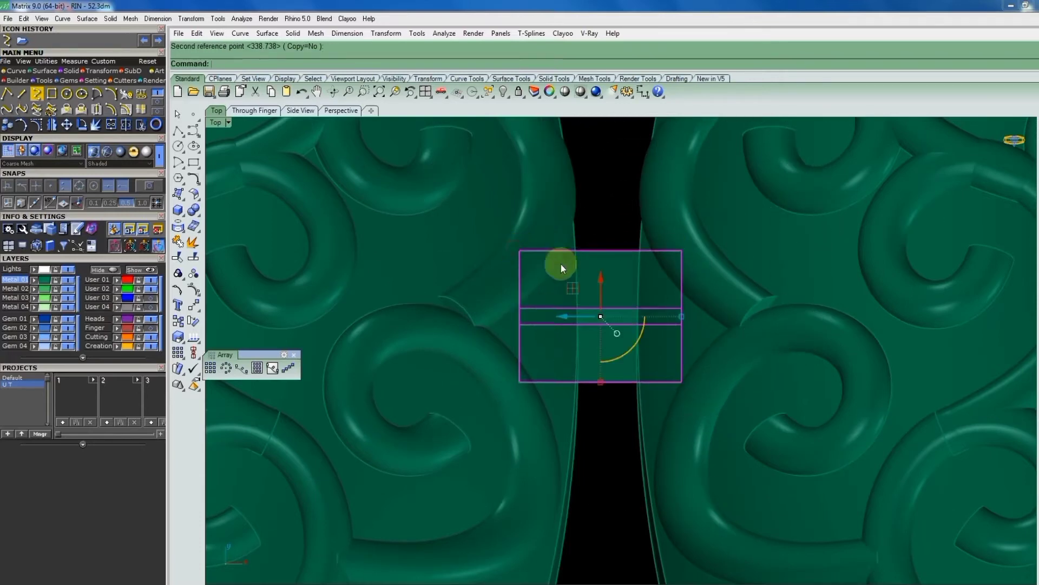
pyautogui.moveTo(605, 273); pyautogui.dragTo(603, 286)
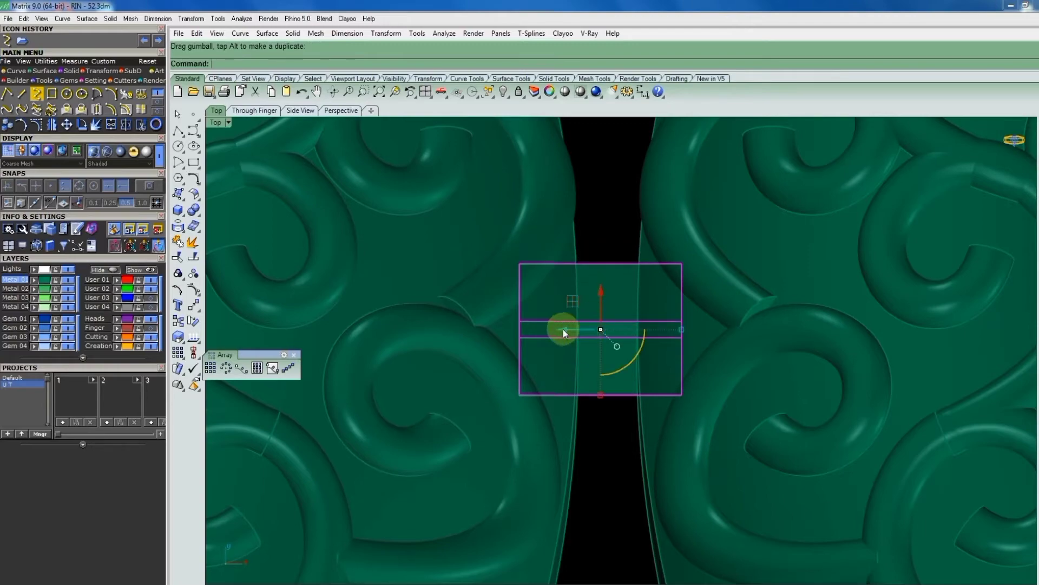
pyautogui.scroll(-5, 684, 349)
# Orbit and zoom around the pendant to inspect the connector box near the pear-shaped bezel.
pyautogui.moveTo(683, 349); pyautogui.dragTo(449, 277, button='right')
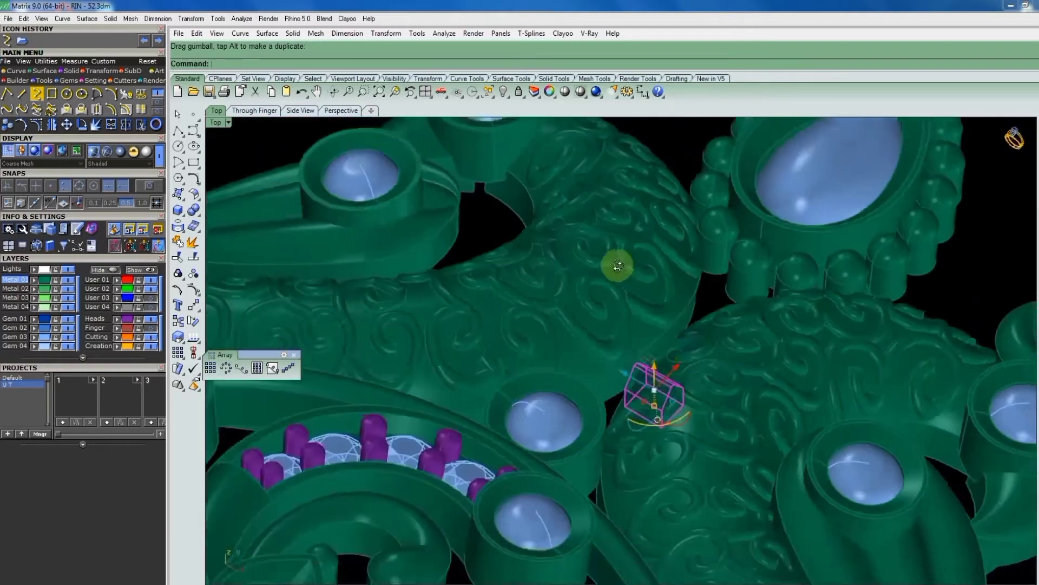
pyautogui.scroll(2, 630, 406)
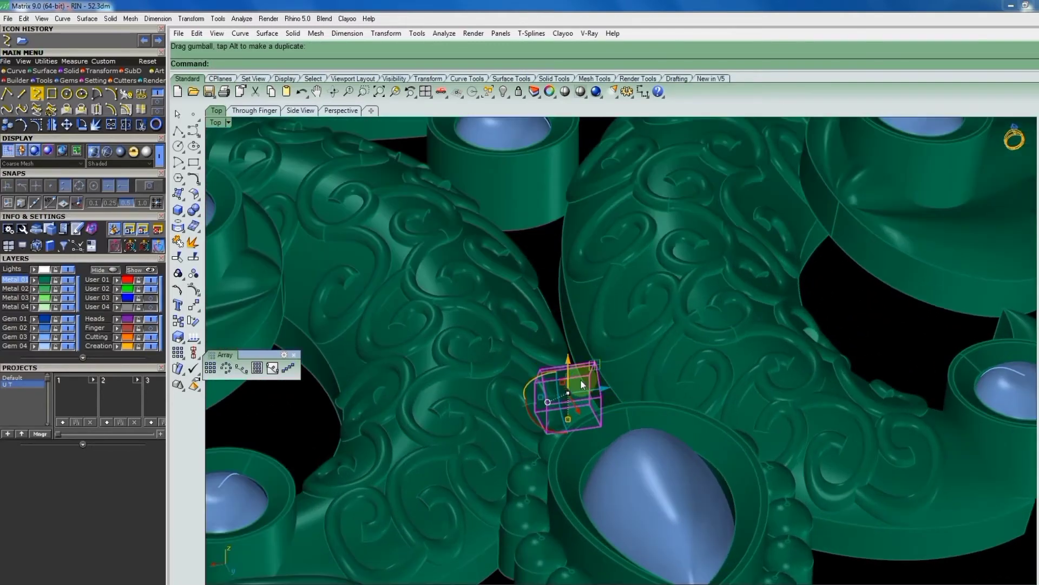
pyautogui.scroll(-3, 606, 333)
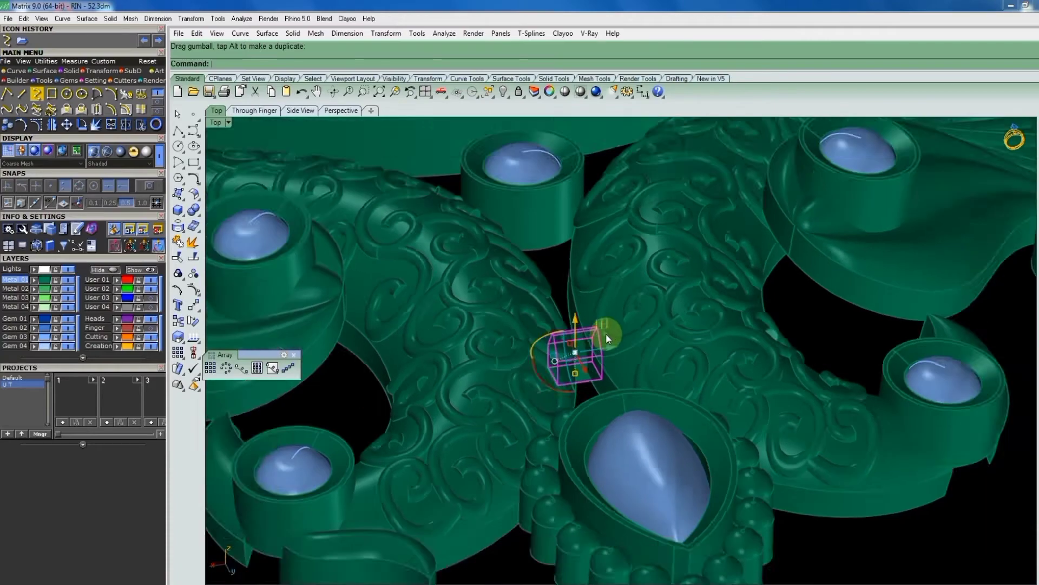
pyautogui.scroll(-2, 609, 386)
pyautogui.scroll(3, 586, 414)
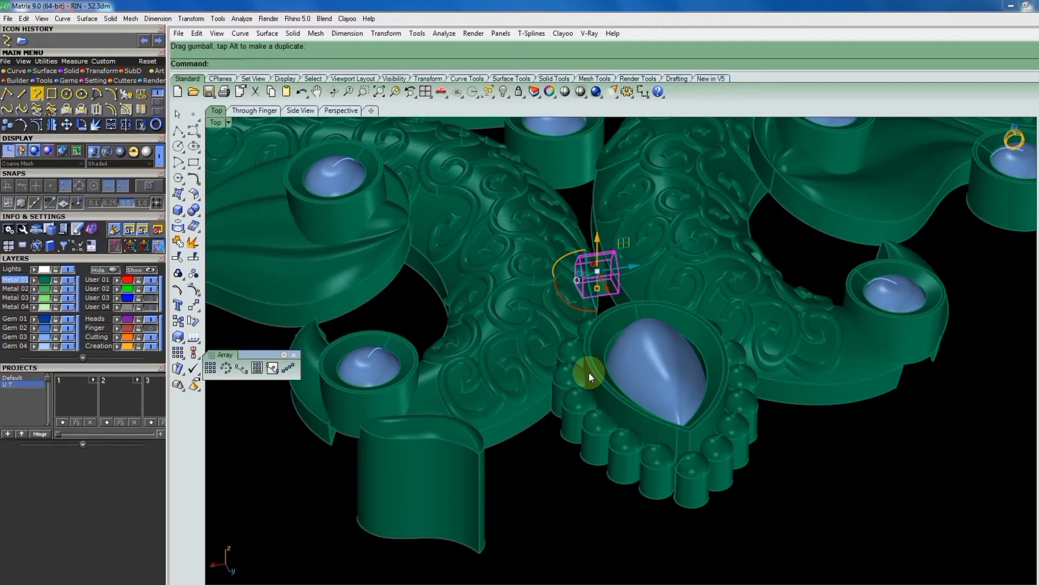
pyautogui.scroll(-2, 683, 411)
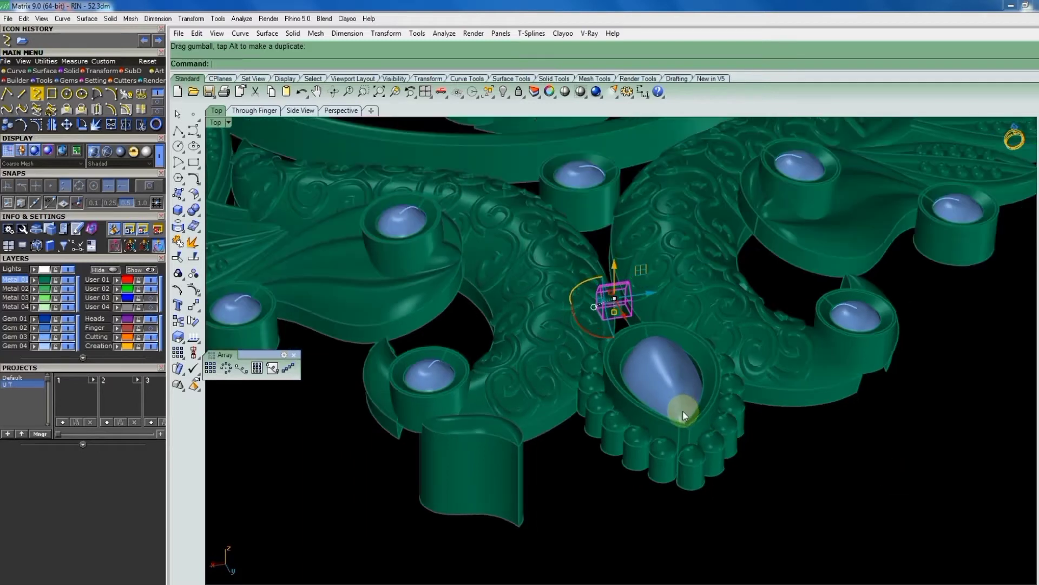
pyautogui.scroll(2, 681, 406)
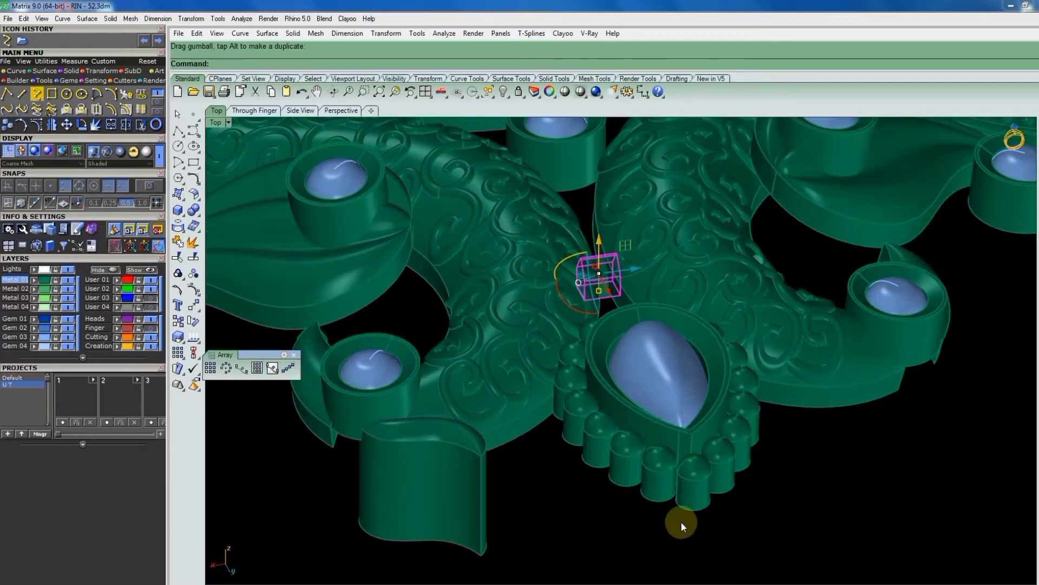
pyautogui.scroll(-2, 628, 430)
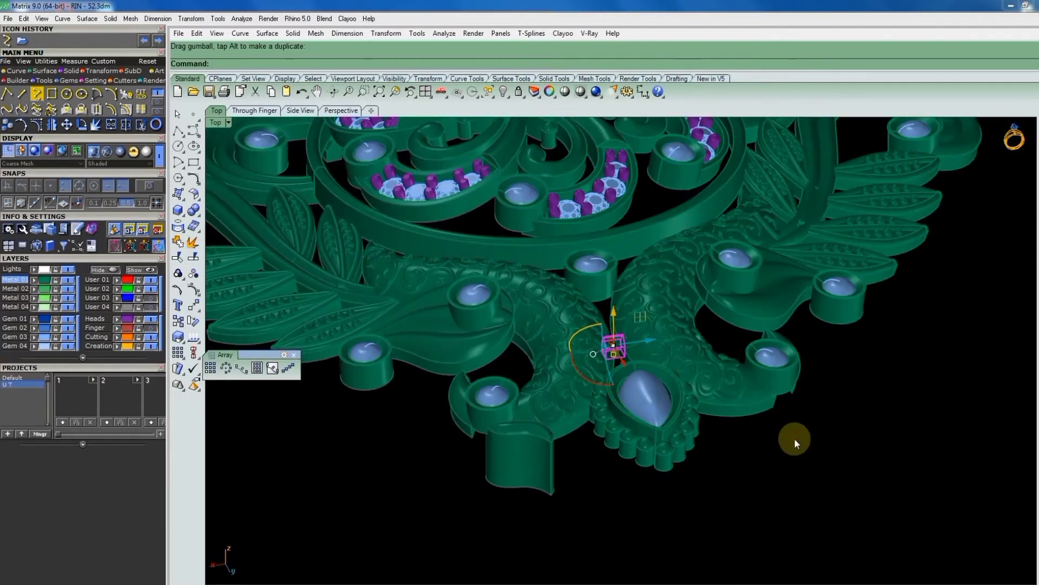
pyautogui.moveTo(666, 327)
pyautogui.mouseDown(button='right')
pyautogui.moveTo(622, 297)
pyautogui.moveTo(667, 285)
pyautogui.mouseUp(button='right')
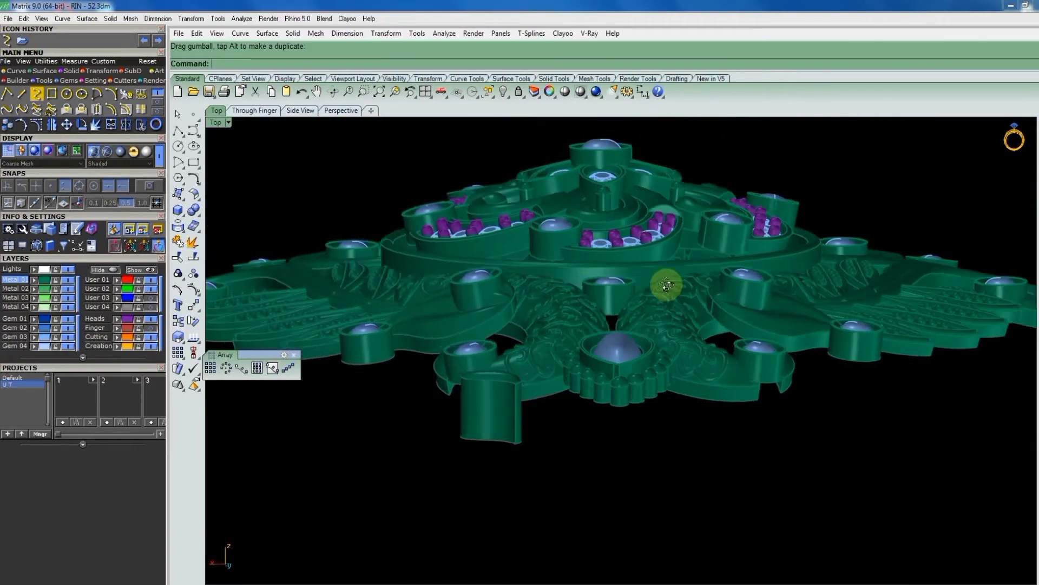
# Raise the gem bezel cylinder upward with the gumball.
pyautogui.scroll(2, 602, 284)
pyautogui.click(602, 284)
pyautogui.scroll(2, 602, 285)
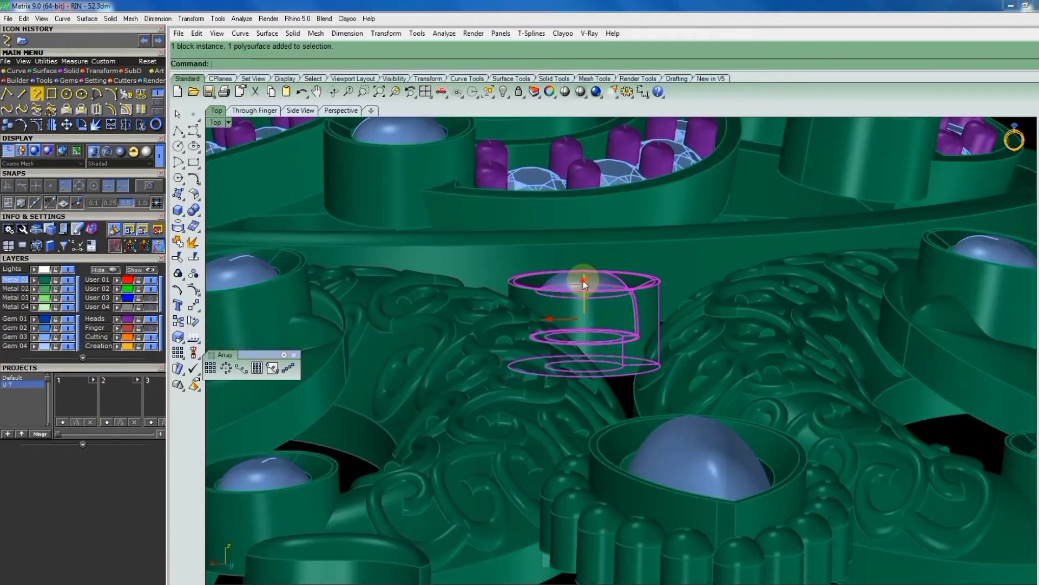
pyautogui.moveTo(583, 280); pyautogui.dragTo(659, 307)
pyautogui.scroll(-3, 659, 306)
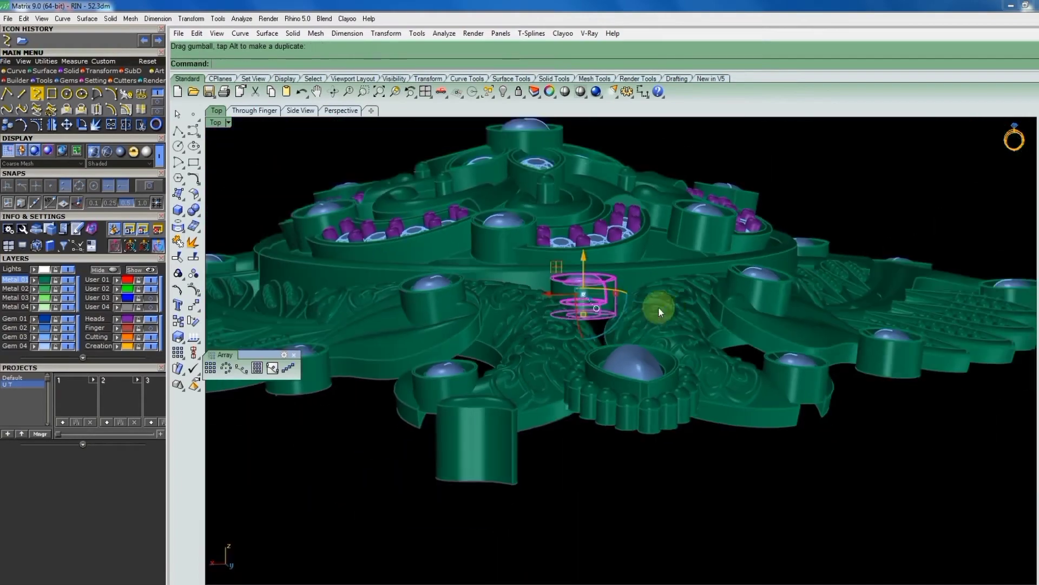
pyautogui.moveTo(658, 306)
pyautogui.mouseDown(button='right')
pyautogui.moveTo(568, 355)
pyautogui.moveTo(529, 339)
pyautogui.moveTo(772, 384)
pyautogui.mouseUp(button='right')
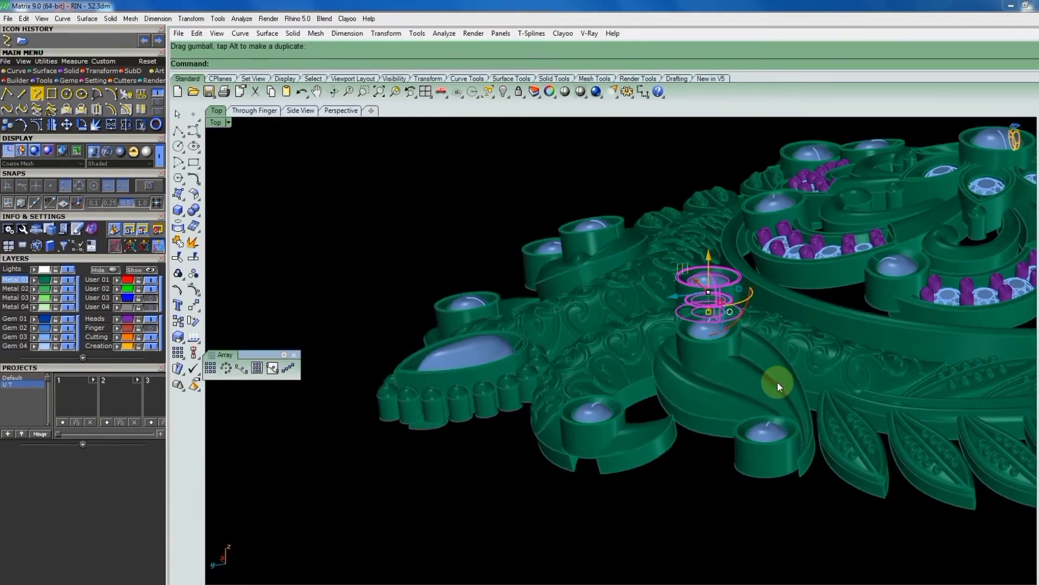
# Tilt the bezel by a small angle in Right view.
pyautogui.hotkey('ctrl', 'F3')
pyautogui.scroll(2, 544, 305)
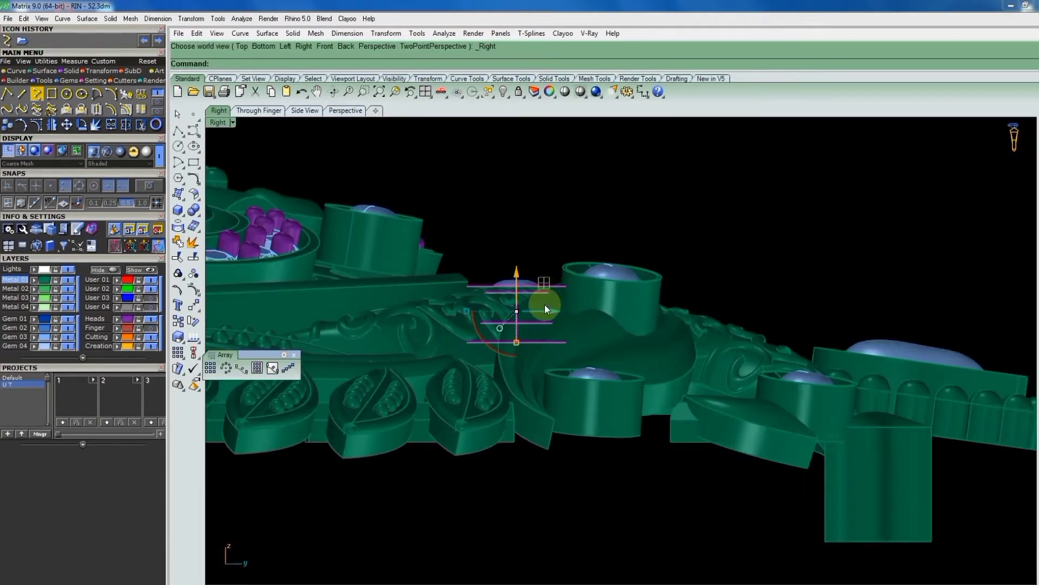
pyautogui.write('ro')
pyautogui.press('Return')
pyautogui.click(546, 313)
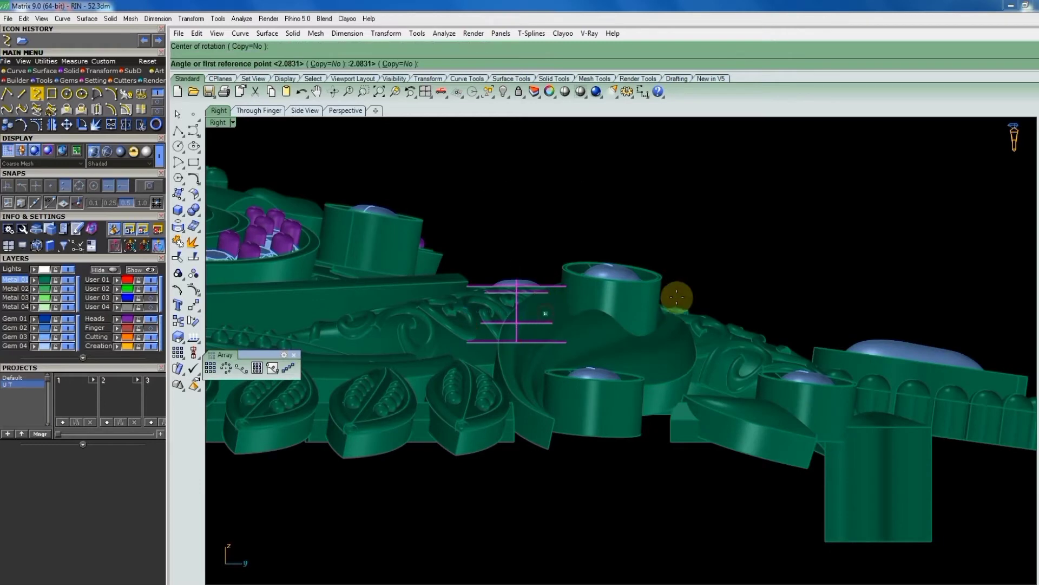
pyautogui.click(678, 297)
pyautogui.press('Return')
pyautogui.click(522, 305)
pyautogui.click(840, 260)
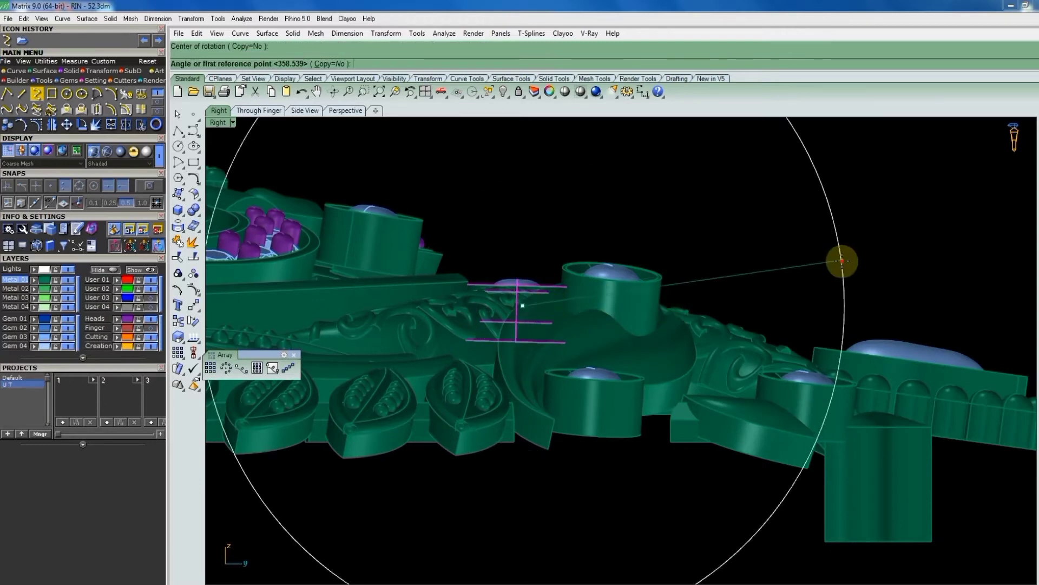
pyautogui.click(838, 271)
# Lift the connector box beside the pear-shaped bezel slightly upward.
pyautogui.moveTo(743, 258)
pyautogui.keyDown('ctrl'); pyautogui.keyDown('shift'); pyautogui.mouseDown(button='right')
pyautogui.moveTo(590, 335)
pyautogui.moveTo(550, 339)
pyautogui.moveTo(641, 353)
pyautogui.moveTo(659, 313)
pyautogui.moveTo(658, 340)
pyautogui.moveTo(715, 362)
pyautogui.moveTo(622, 341)
pyautogui.moveTo(646, 398)
pyautogui.mouseUp(button='right'); pyautogui.keyUp('shift'); pyautogui.keyUp('ctrl')
pyautogui.scroll(2, 623, 401)
pyautogui.scroll(5, 588, 351)
pyautogui.scroll(3, 563, 302)
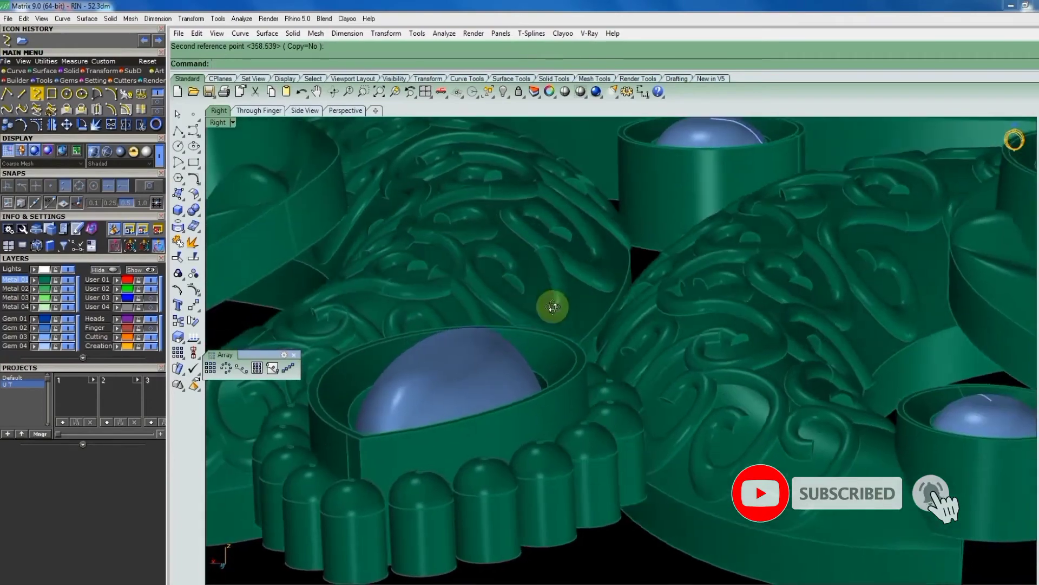
pyautogui.scroll(3, 569, 243)
pyautogui.moveTo(585, 184)
pyautogui.keyDown('ctrl'); pyautogui.keyDown('shift'); pyautogui.mouseDown(button='right')
pyautogui.moveTo(570, 197)
pyautogui.moveTo(563, 329)
pyautogui.moveTo(605, 352)
pyautogui.moveTo(620, 333)
pyautogui.mouseUp(button='right'); pyautogui.keyUp('shift'); pyautogui.keyUp('ctrl')
pyautogui.click(606, 349)
pyautogui.moveTo(619, 333); pyautogui.dragTo(623, 326)
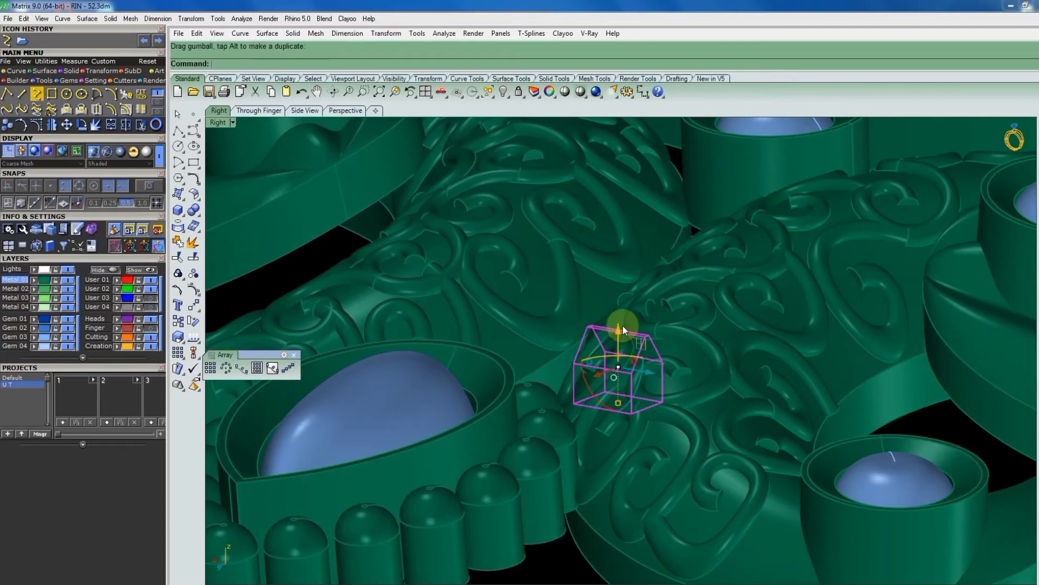
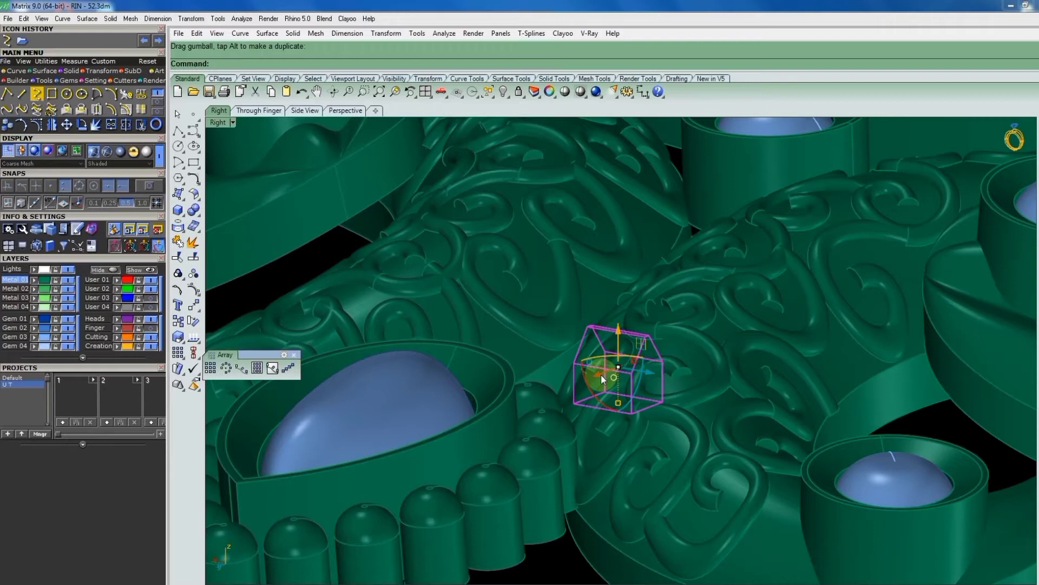
# Move the small house-shaped connector block into position at a pendant joint.
pyautogui.scroll(-3, 623, 379)
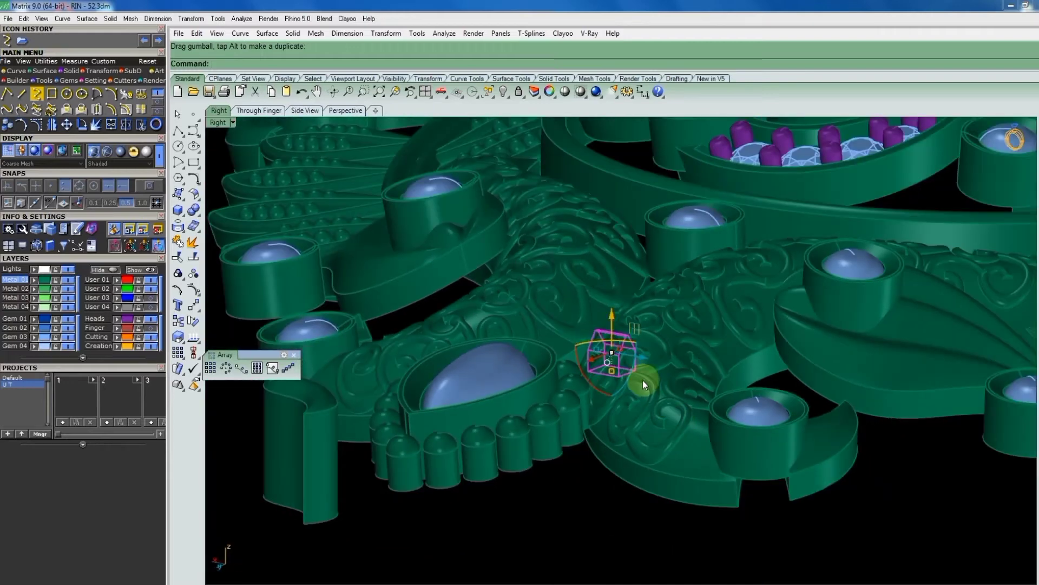
pyautogui.moveTo(722, 383)
pyautogui.mouseDown(button='right')
pyautogui.moveTo(547, 332)
pyautogui.moveTo(650, 413)
pyautogui.moveTo(700, 413)
pyautogui.moveTo(801, 442)
pyautogui.mouseUp(button='right')
pyautogui.click(801, 442)
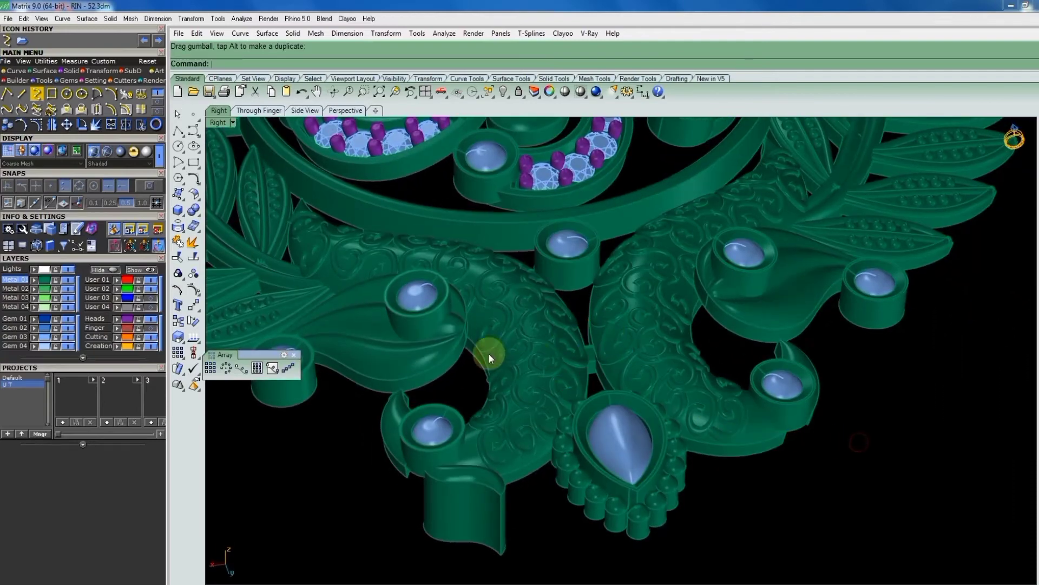
pyautogui.moveTo(490, 353)
pyautogui.mouseDown(button='right')
pyautogui.moveTo(496, 363)
pyautogui.moveTo(562, 332)
pyautogui.moveTo(471, 392)
pyautogui.moveTo(430, 349)
pyautogui.moveTo(364, 327)
pyautogui.moveTo(404, 357)
pyautogui.moveTo(529, 352)
pyautogui.moveTo(564, 324)
pyautogui.moveTo(574, 333)
pyautogui.moveTo(547, 362)
pyautogui.moveTo(564, 399)
pyautogui.moveTo(529, 395)
pyautogui.moveTo(510, 376)
pyautogui.mouseUp(button='right')
pyautogui.click(510, 376)
pyautogui.scroll(3, 510, 377)
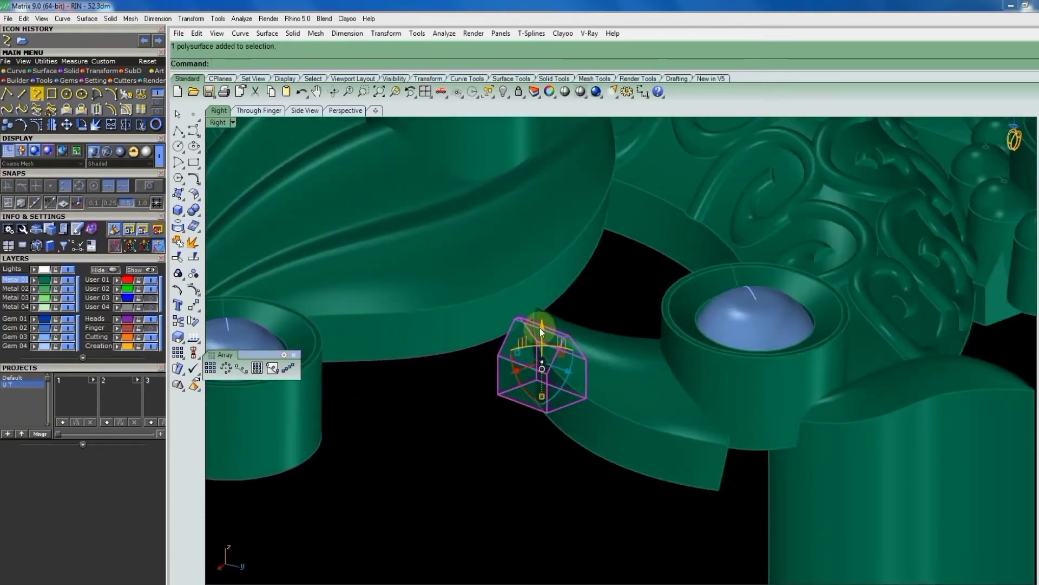
pyautogui.moveTo(539, 312); pyautogui.dragTo(538, 317)
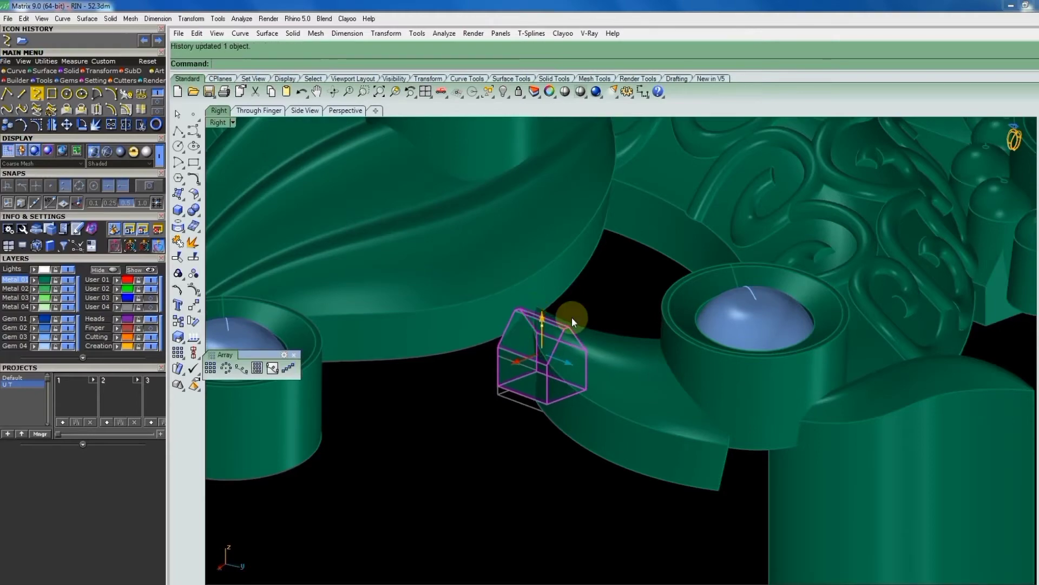
# Stretch the small connector part into a long bar.
pyautogui.moveTo(571, 317)
pyautogui.mouseDown(button='right')
pyautogui.moveTo(580, 310)
pyautogui.moveTo(593, 426)
pyautogui.moveTo(568, 349)
pyautogui.moveTo(599, 507)
pyautogui.mouseUp(button='right')
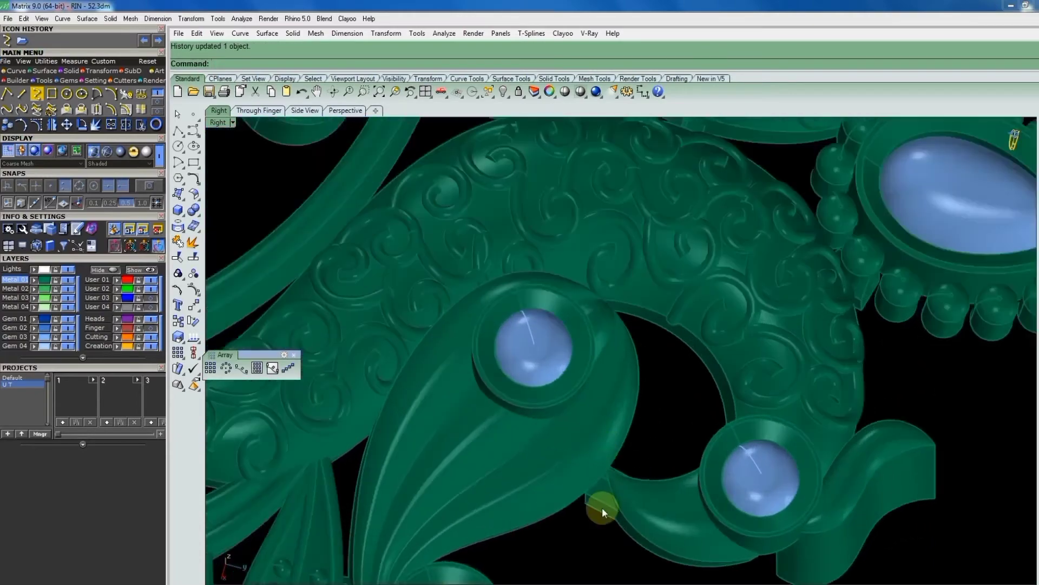
pyautogui.click(600, 497)
pyautogui.scroll(3, 650, 497)
pyautogui.moveTo(583, 463)
pyautogui.mouseDown()
pyautogui.moveTo(555, 428)
pyautogui.moveTo(568, 408)
pyautogui.moveTo(563, 393)
pyautogui.mouseUp()
# Raise the connector post beside the gem setting.
pyautogui.scroll(-5, 562, 393)
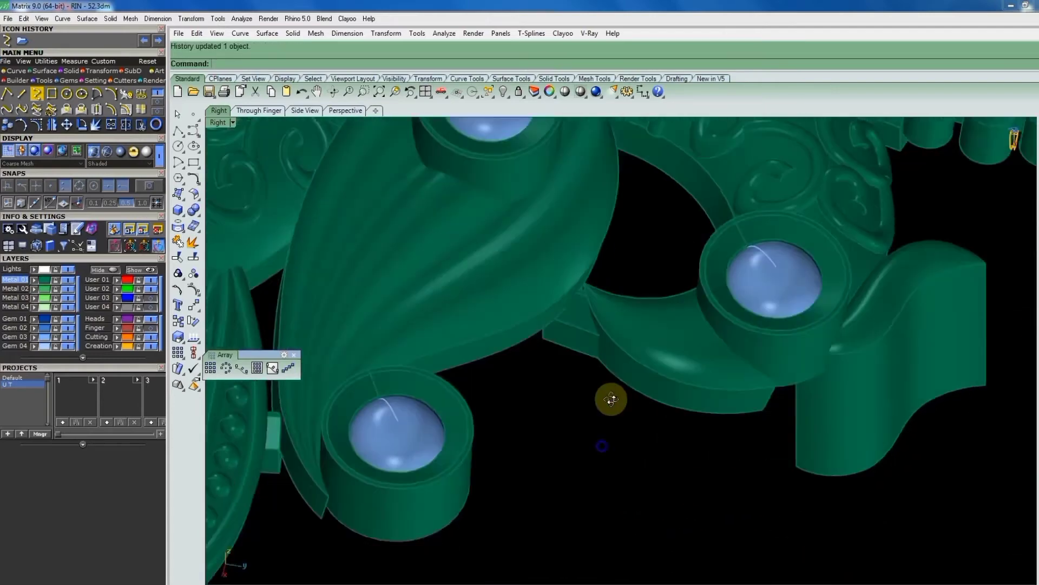
pyautogui.moveTo(608, 400)
pyautogui.mouseDown(button='right')
pyautogui.moveTo(599, 418)
pyautogui.moveTo(593, 307)
pyautogui.moveTo(601, 363)
pyautogui.moveTo(529, 364)
pyautogui.moveTo(520, 308)
pyautogui.mouseUp(button='right')
pyautogui.scroll(3, 491, 309)
pyautogui.scroll(3, 484, 303)
pyautogui.click(484, 303)
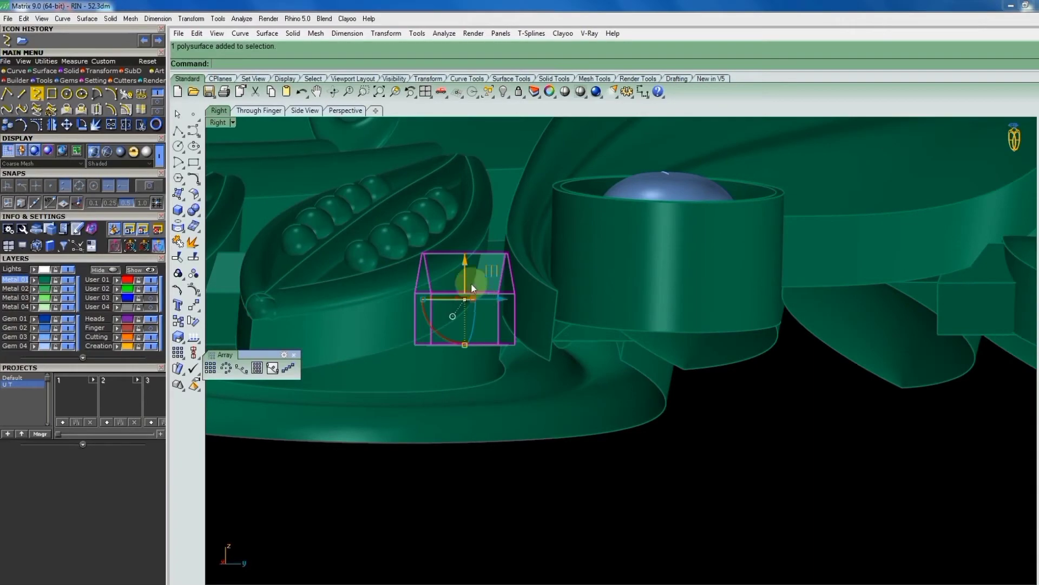
pyautogui.moveTo(472, 282); pyautogui.dragTo(481, 242)
# Shift the post to the right and switch to the Top view.
pyautogui.scroll(-5, 521, 270)
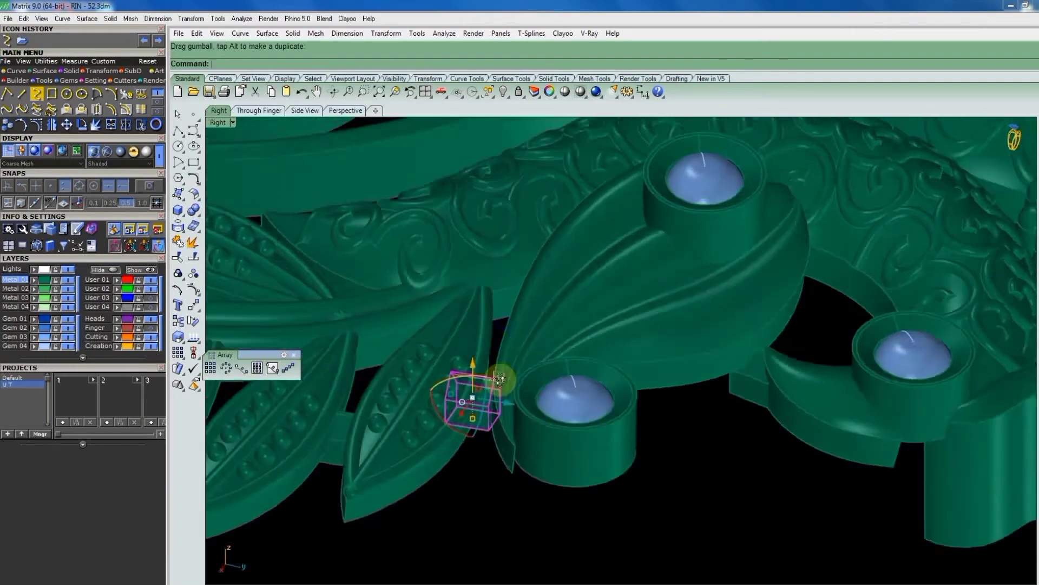
pyautogui.moveTo(499, 370); pyautogui.dragTo(619, 295, button='right')
pyautogui.scroll(-3, 570, 389)
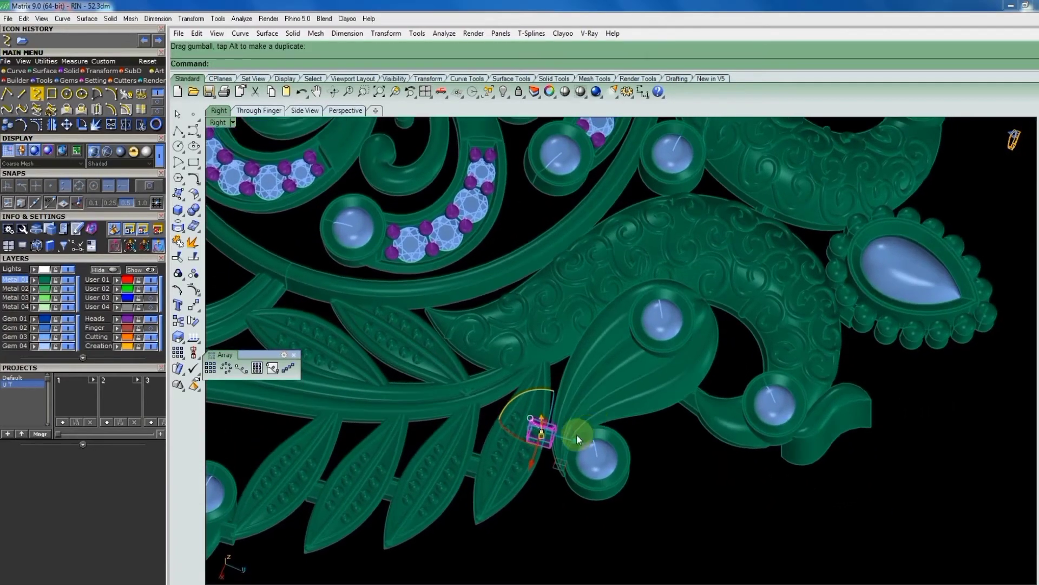
pyautogui.scroll(5, 576, 434)
pyautogui.moveTo(561, 420); pyautogui.dragTo(595, 419)
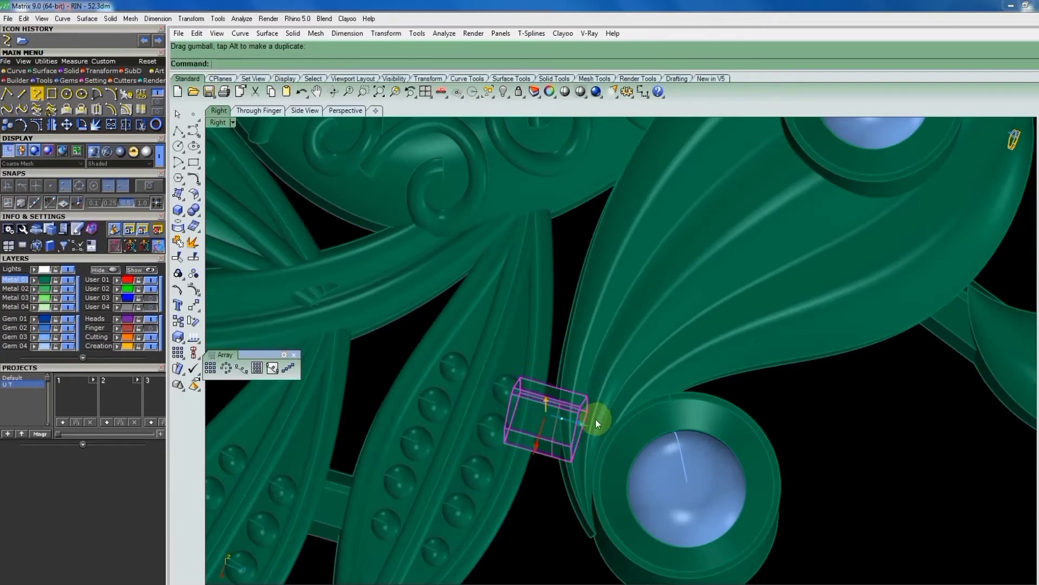
pyautogui.press('F5')
pyautogui.scroll(3, 602, 410)
# Shift the post left between leaf and bezel and rotate it about its base.
pyautogui.scroll(3, 738, 346)
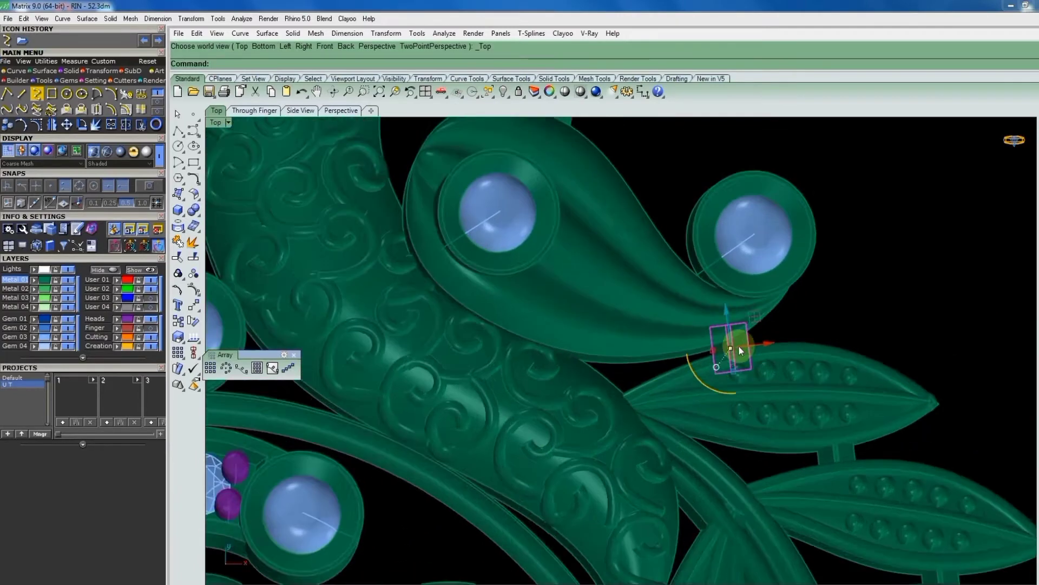
pyautogui.scroll(2, 750, 332)
pyautogui.moveTo(750, 333)
pyautogui.mouseDown()
pyautogui.moveTo(729, 325)
pyautogui.moveTo(725, 339)
pyautogui.mouseUp()
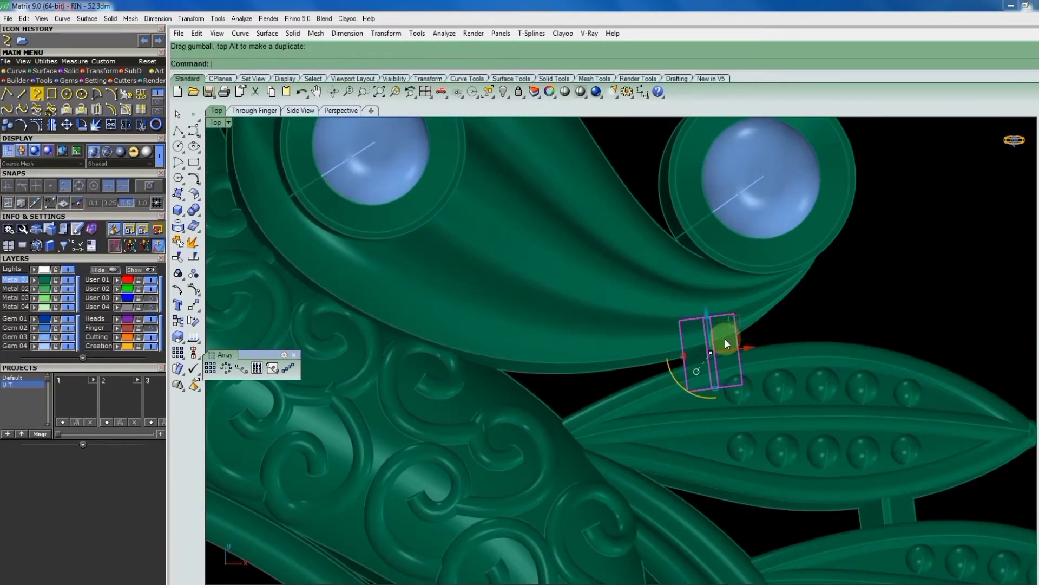
pyautogui.write('r')
pyautogui.press('Return')
pyautogui.click(715, 388)
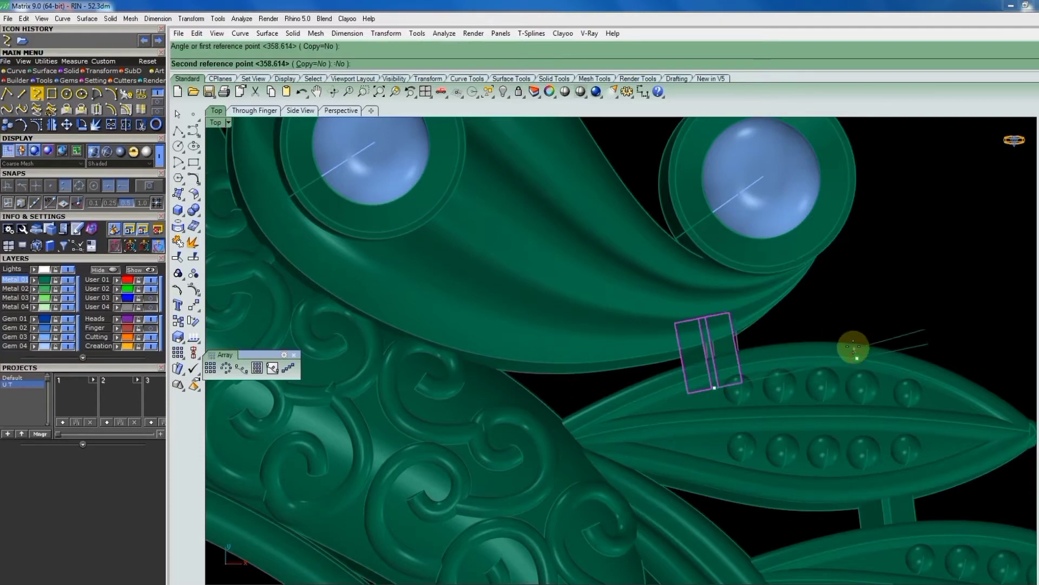
pyautogui.click(840, 342)
pyautogui.scroll(-2, 658, 342)
pyautogui.scroll(-3, 698, 363)
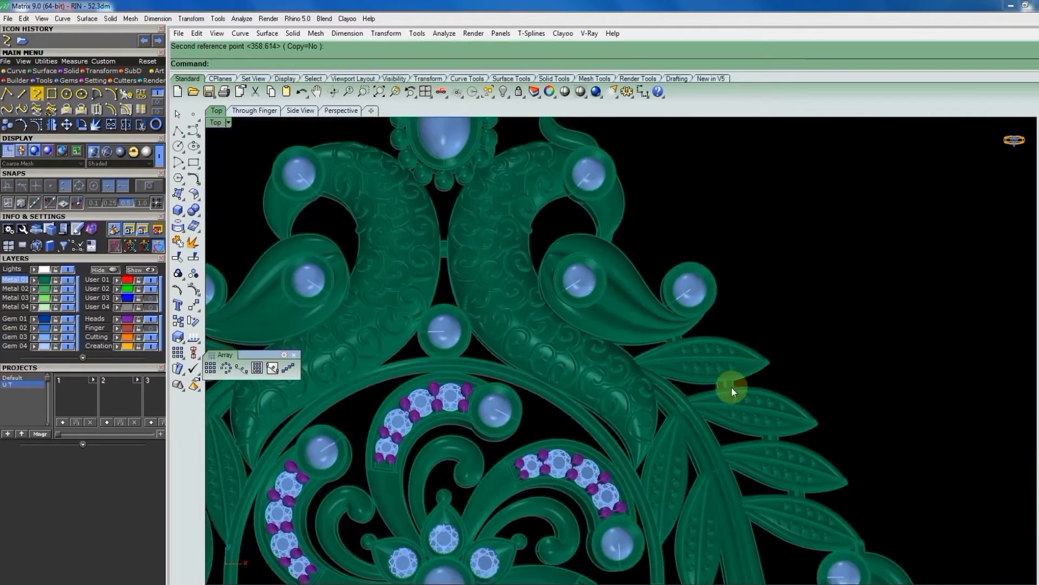
pyautogui.scroll(3, 728, 381)
pyautogui.scroll(3, 724, 384)
# Rotate the post again so it follows the leaf, checking its depth from the side.
pyautogui.press('Return')
pyautogui.click(722, 387)
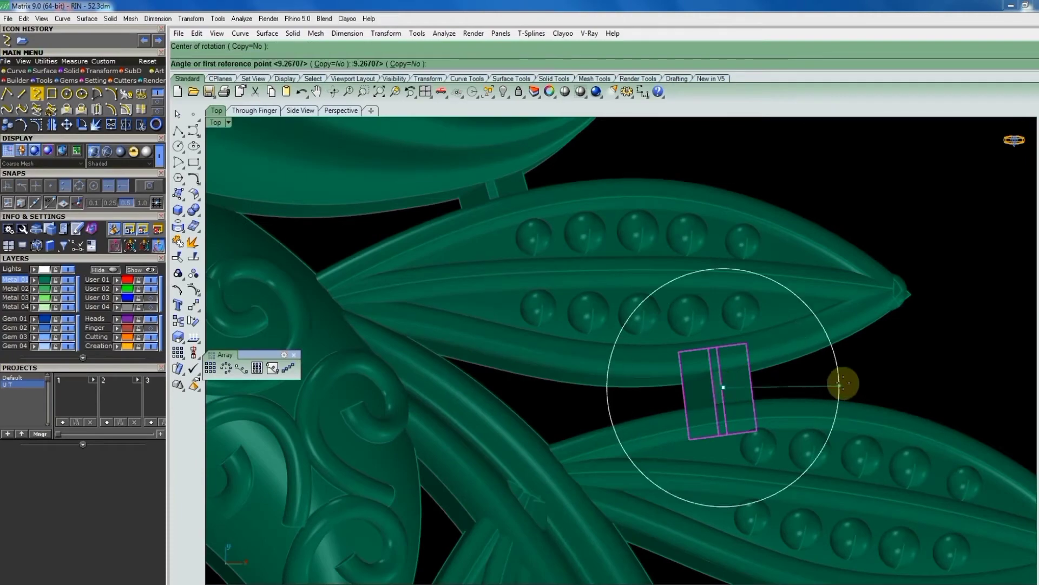
pyautogui.click(842, 383)
pyautogui.click(704, 369)
pyautogui.scroll(-3, 804, 361)
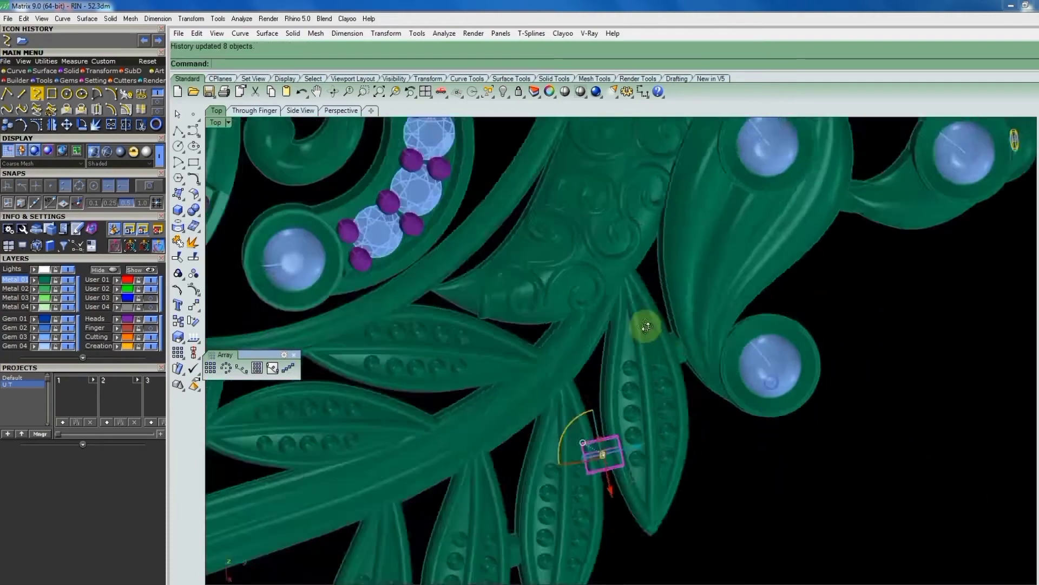
pyautogui.moveTo(646, 325); pyautogui.dragTo(639, 201, button='right')
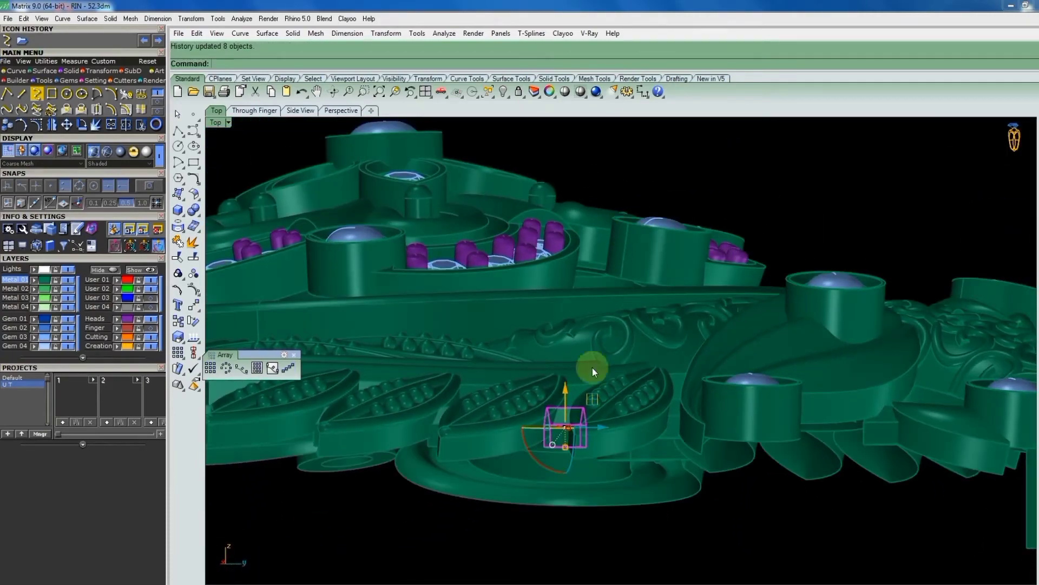
pyautogui.scroll(2, 561, 403)
pyautogui.scroll(2, 562, 392)
pyautogui.scroll(2, 568, 382)
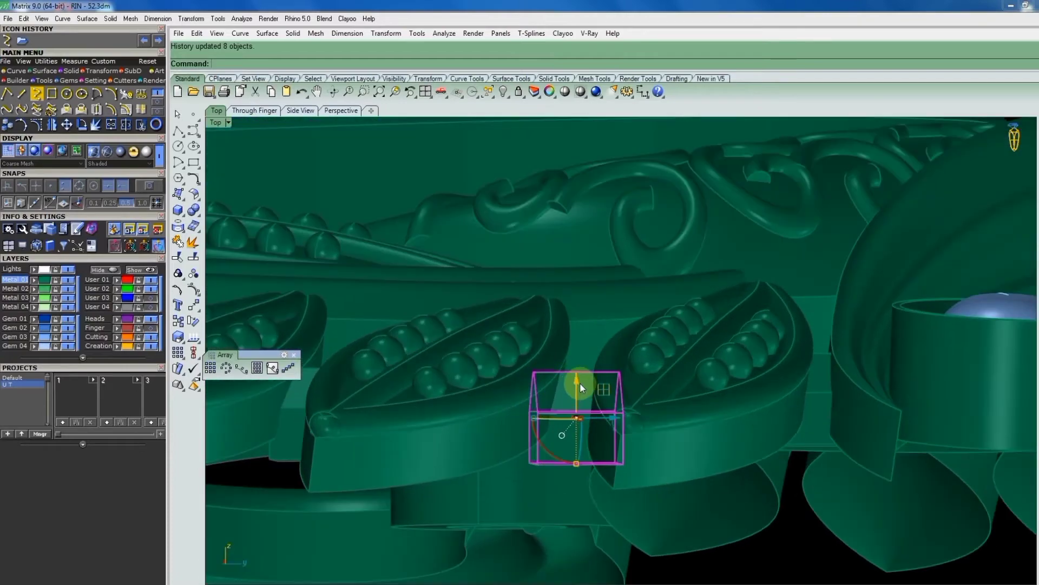
pyautogui.scroll(-3, 600, 341)
pyautogui.scroll(-2, 631, 436)
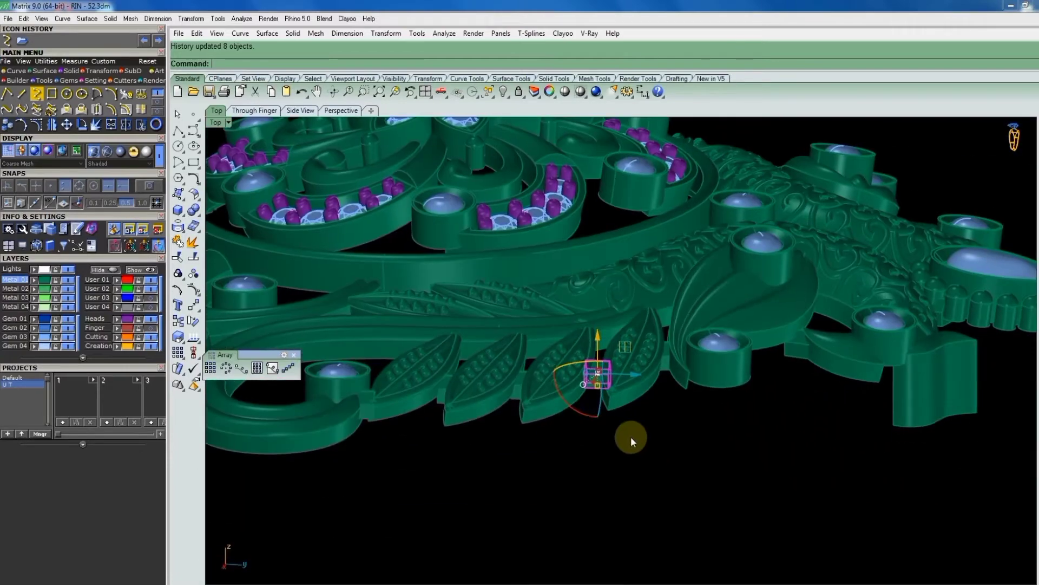
pyautogui.press('Escape')
# Move the connector sitting between the leaves.
pyautogui.scroll(2, 529, 393)
pyautogui.scroll(2, 543, 349)
pyautogui.scroll(3, 536, 337)
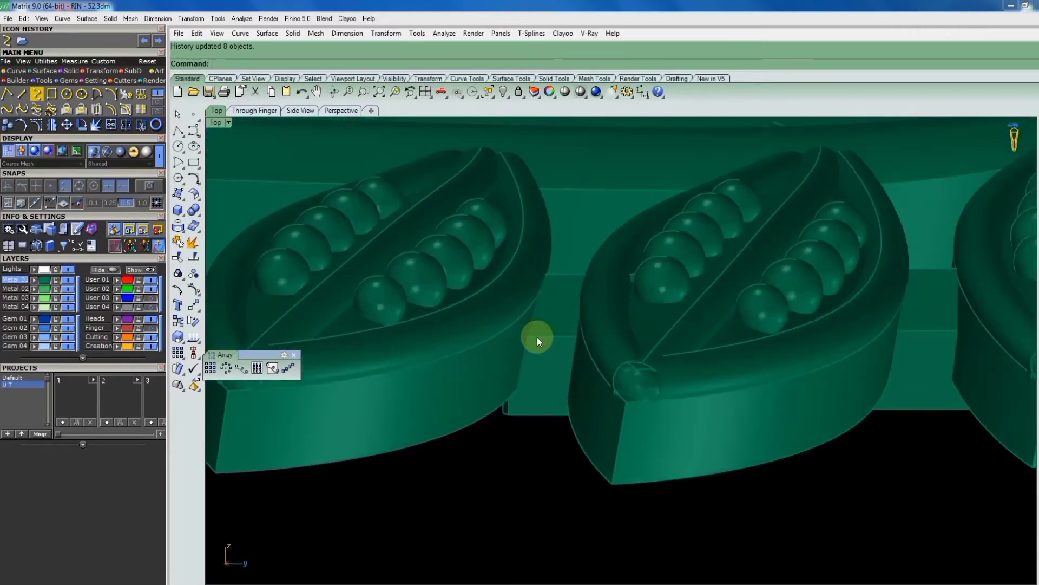
pyautogui.scroll(-3, 596, 335)
pyautogui.moveTo(651, 334); pyautogui.dragTo(603, 424, button='right')
pyautogui.scroll(2, 598, 436)
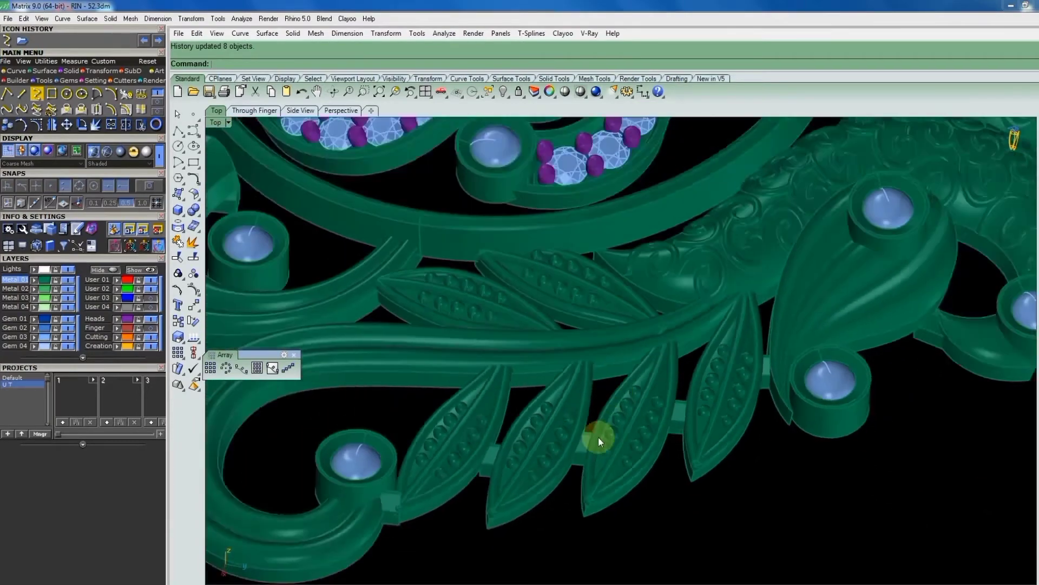
pyautogui.scroll(3, 598, 436)
pyautogui.click(578, 448)
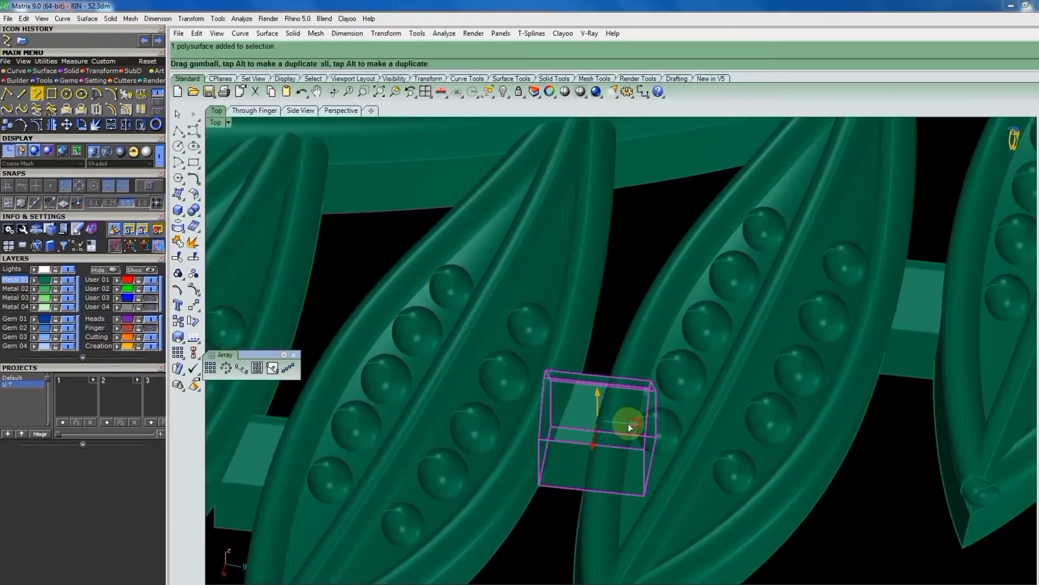
pyautogui.moveTo(628, 423); pyautogui.dragTo(623, 423)
pyautogui.press('Escape')
# Lower the connector beside the gem bezel.
pyautogui.scroll(-3, 667, 309)
pyautogui.scroll(-2, 523, 365)
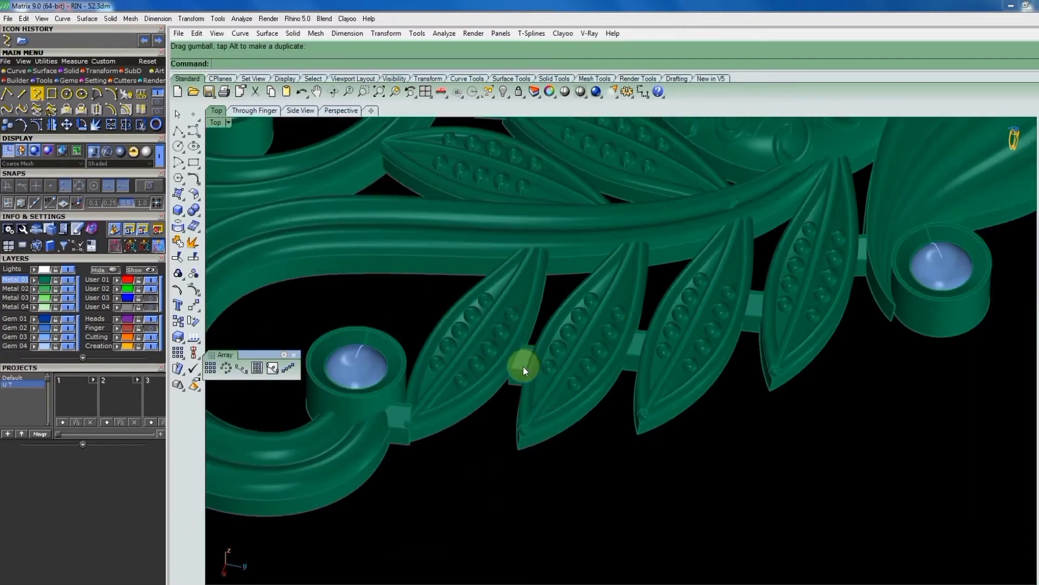
pyautogui.moveTo(523, 366)
pyautogui.mouseDown(button='right')
pyautogui.moveTo(576, 298)
pyautogui.moveTo(615, 290)
pyautogui.moveTo(563, 325)
pyautogui.mouseUp(button='right')
pyautogui.scroll(2, 569, 311)
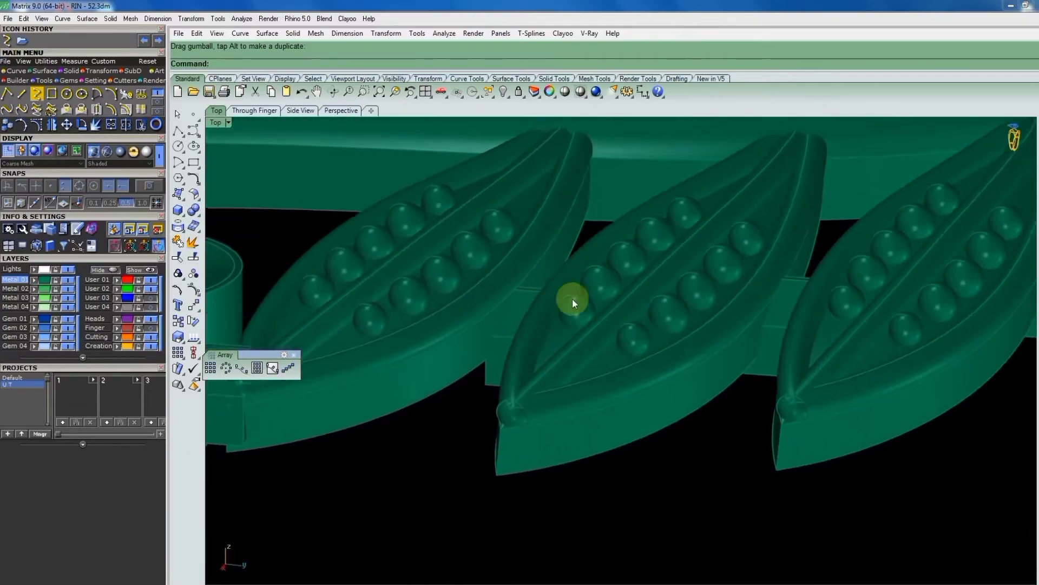
pyautogui.scroll(-3, 573, 299)
pyautogui.scroll(3, 522, 343)
pyautogui.scroll(1, 529, 344)
pyautogui.scroll(1, 527, 332)
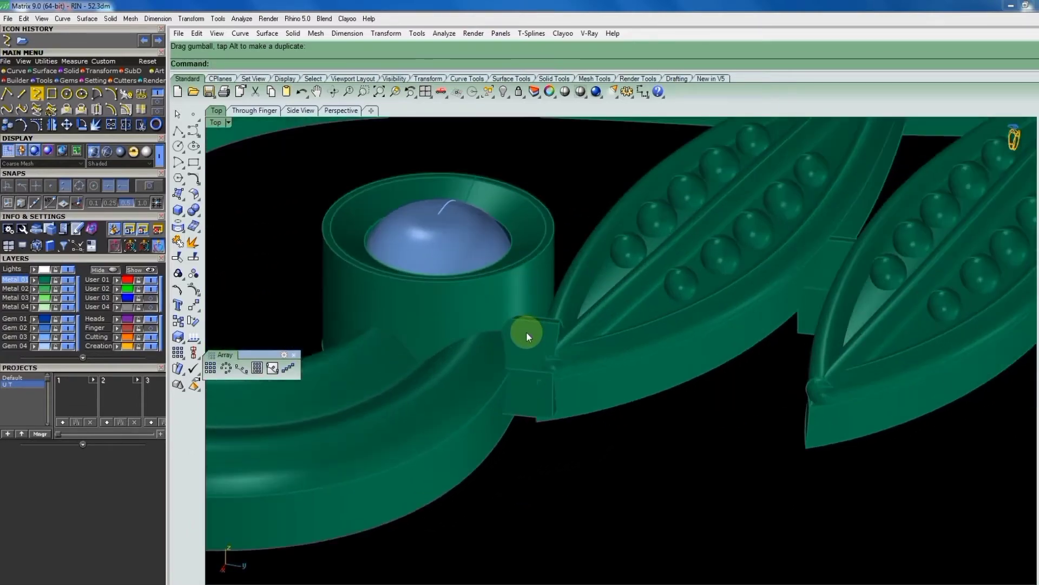
pyautogui.click(526, 332)
pyautogui.moveTo(522, 330); pyautogui.dragTo(530, 358)
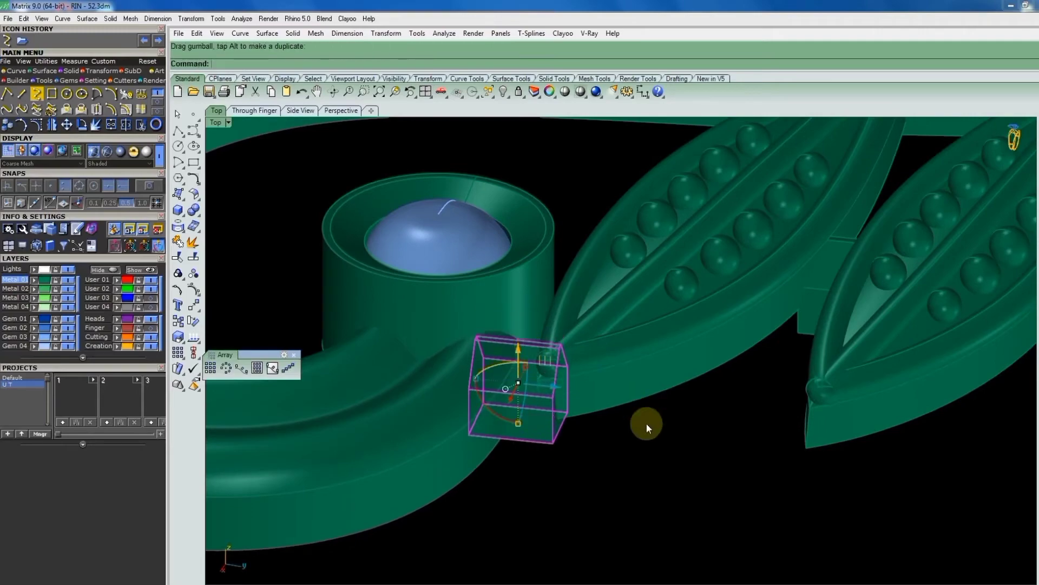
# Move the connector block at the swirl's bezel away from the bezel.
pyautogui.scroll(-3, 647, 423)
pyautogui.moveTo(662, 399)
pyautogui.mouseDown(button='right')
pyautogui.moveTo(474, 373)
pyautogui.moveTo(592, 385)
pyautogui.moveTo(621, 376)
pyautogui.mouseUp(button='right')
pyautogui.scroll(3, 592, 385)
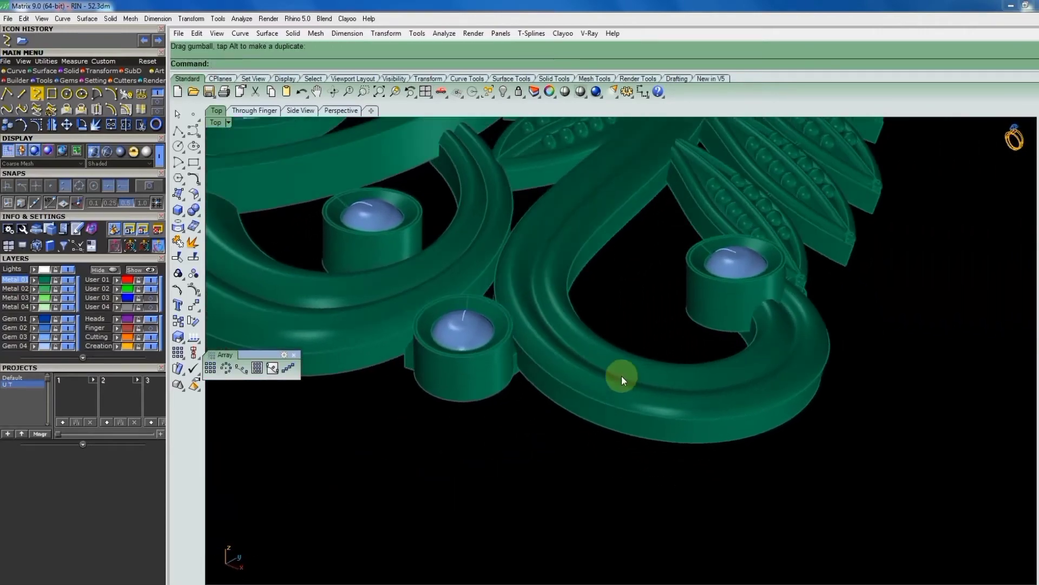
pyautogui.scroll(2, 522, 362)
pyautogui.scroll(3, 503, 350)
pyautogui.click(498, 334)
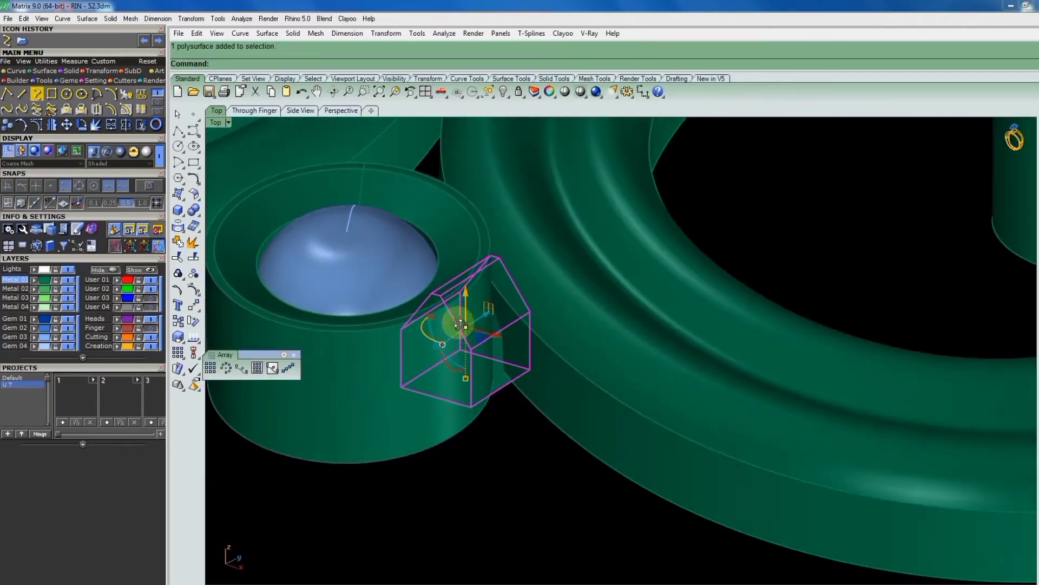
pyautogui.moveTo(460, 324)
pyautogui.mouseDown(button='right')
pyautogui.moveTo(435, 295)
pyautogui.moveTo(508, 311)
pyautogui.mouseUp(button='right')
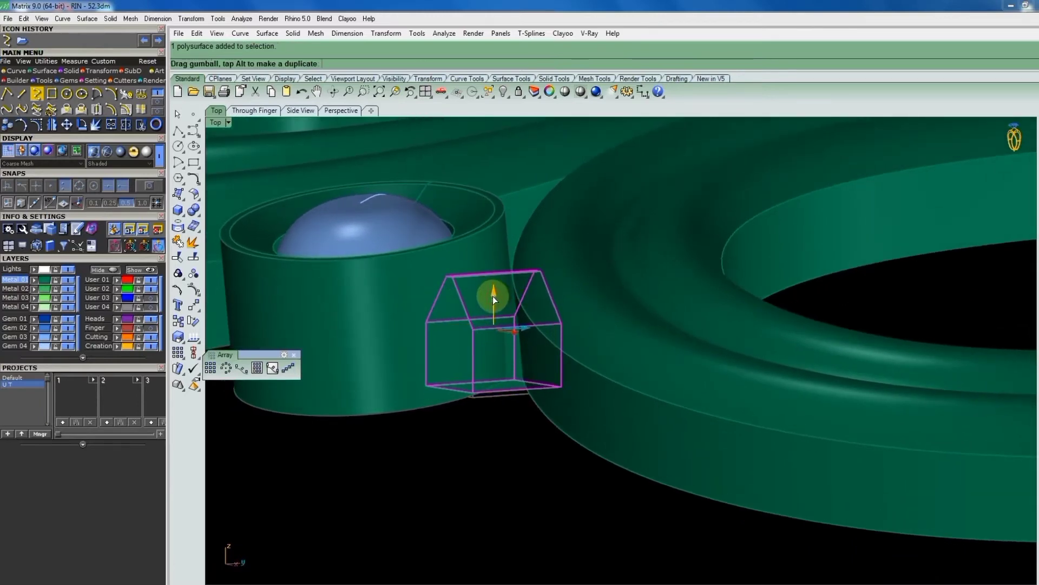
pyautogui.scroll(-3, 493, 296)
pyautogui.moveTo(493, 303); pyautogui.dragTo(493, 337)
# Zoom out to the whole pendant and return to the flat Top view.
pyautogui.scroll(-3, 639, 393)
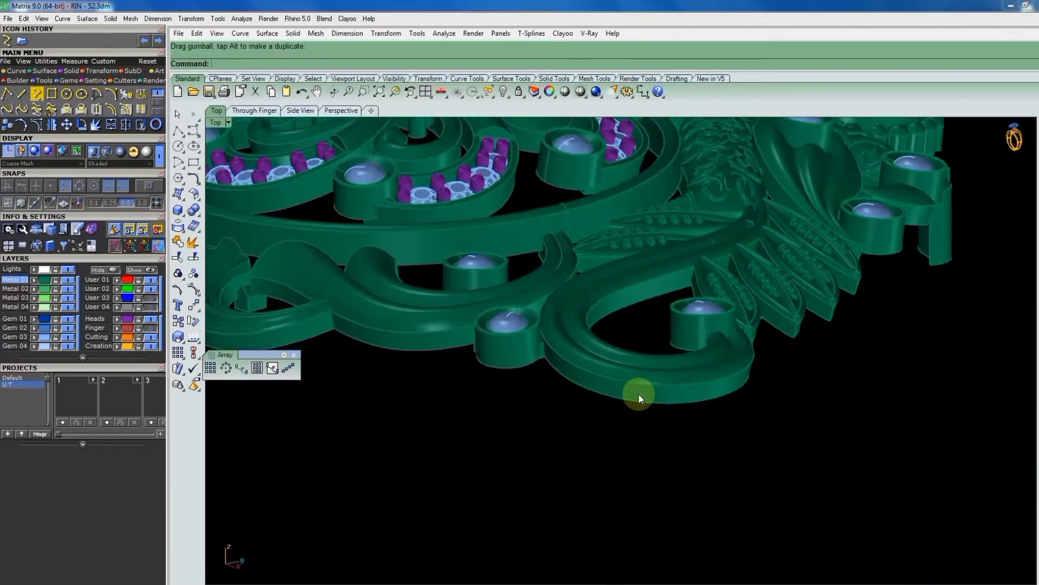
pyautogui.moveTo(638, 393); pyautogui.dragTo(647, 353, button='right')
pyautogui.scroll(3, 630, 423)
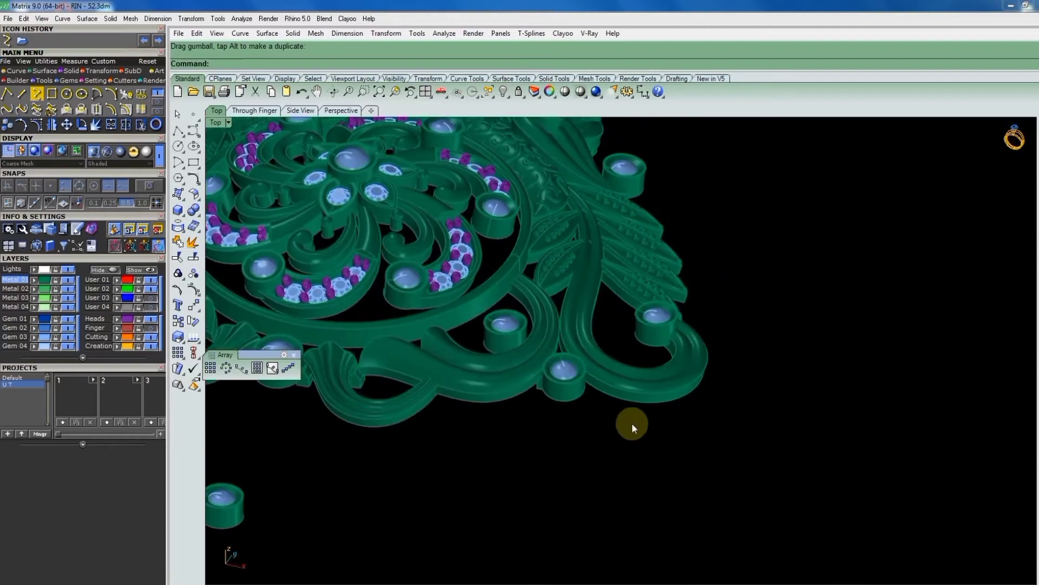
pyautogui.write('t')
pyautogui.hotkey('ctrl', 'F1')
# Lock the left peacock half.
pyautogui.click(347, 245)
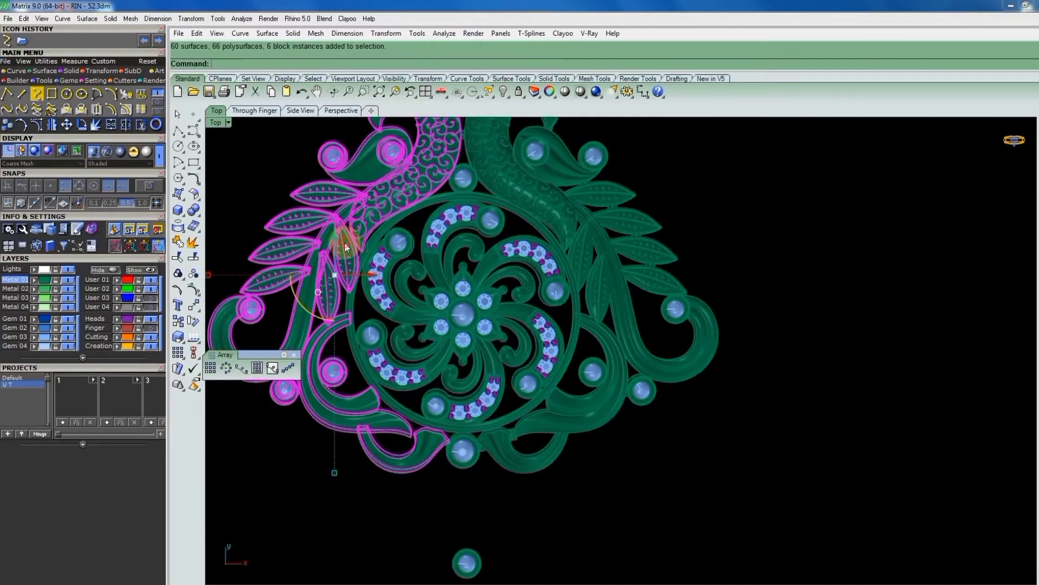
pyautogui.click(518, 91)
pyautogui.scroll(-2, 660, 269)
pyautogui.scroll(2, 542, 395)
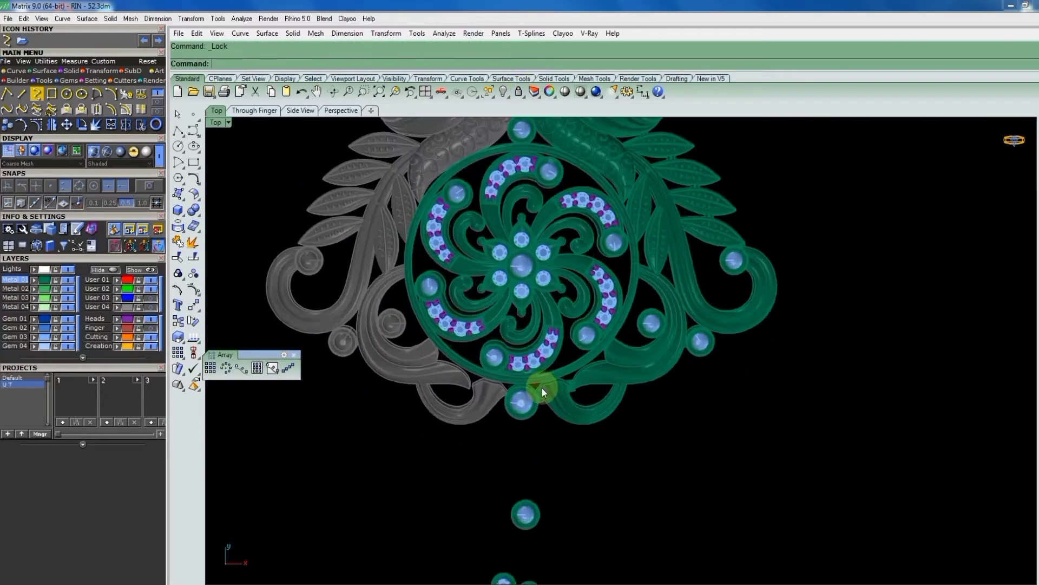
pyautogui.scroll(3, 549, 401)
pyautogui.scroll(3, 528, 426)
# Rotate the connector by the bottom gem about 30° and set it across the scroll neck.
pyautogui.click(529, 427)
pyautogui.scroll(-1, 517, 392)
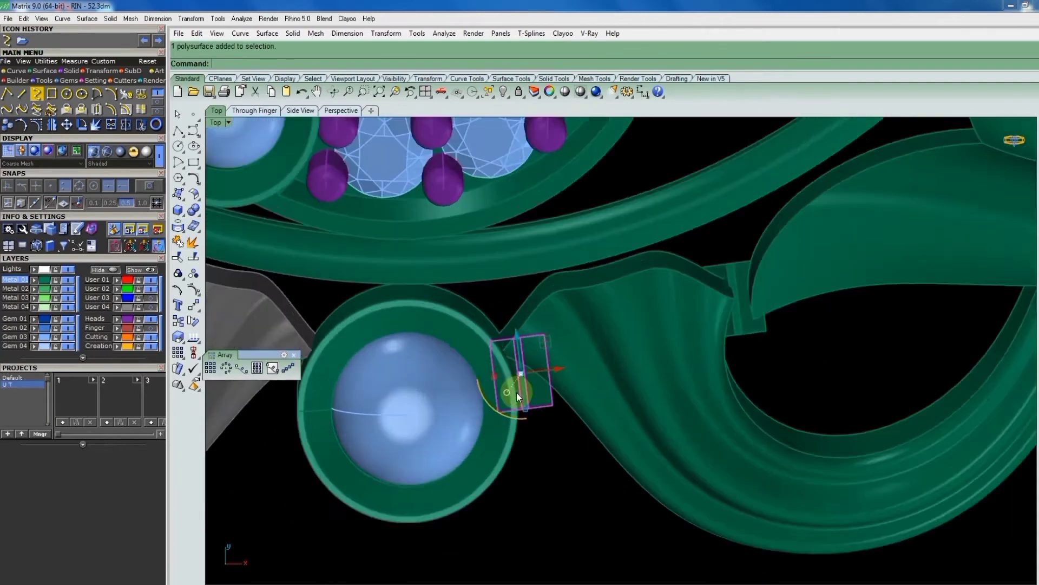
pyautogui.scroll(2, 512, 399)
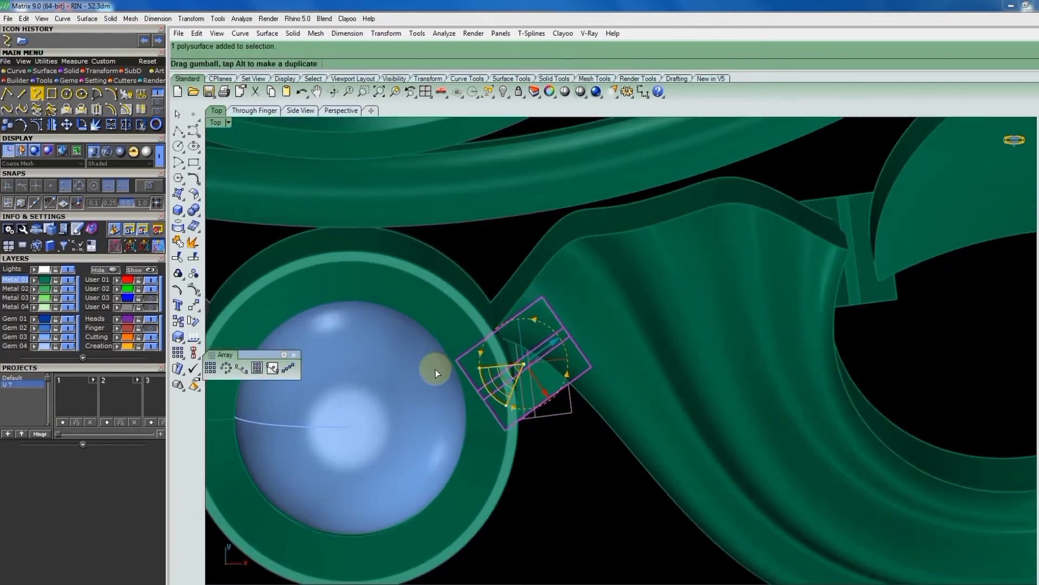
pyautogui.moveTo(483, 405); pyautogui.dragTo(436, 370)
pyautogui.moveTo(537, 387); pyautogui.dragTo(521, 358)
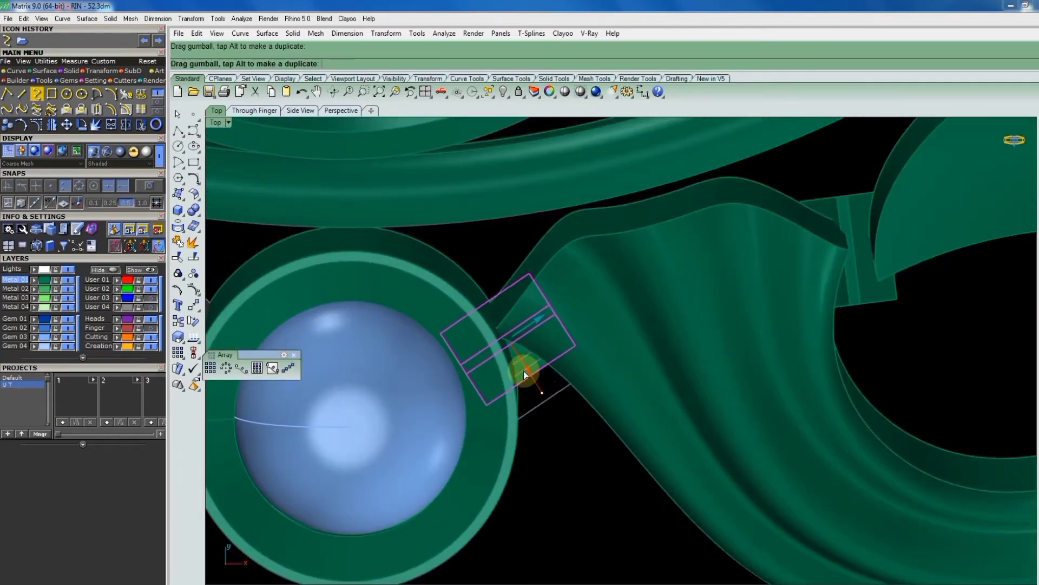
pyautogui.scroll(-3, 520, 357)
pyautogui.scroll(2, 623, 346)
pyautogui.moveTo(418, 337)
pyautogui.mouseDown()
pyautogui.moveTo(729, 313)
pyautogui.moveTo(627, 307)
pyautogui.mouseUp()
pyautogui.scroll(1, 703, 299)
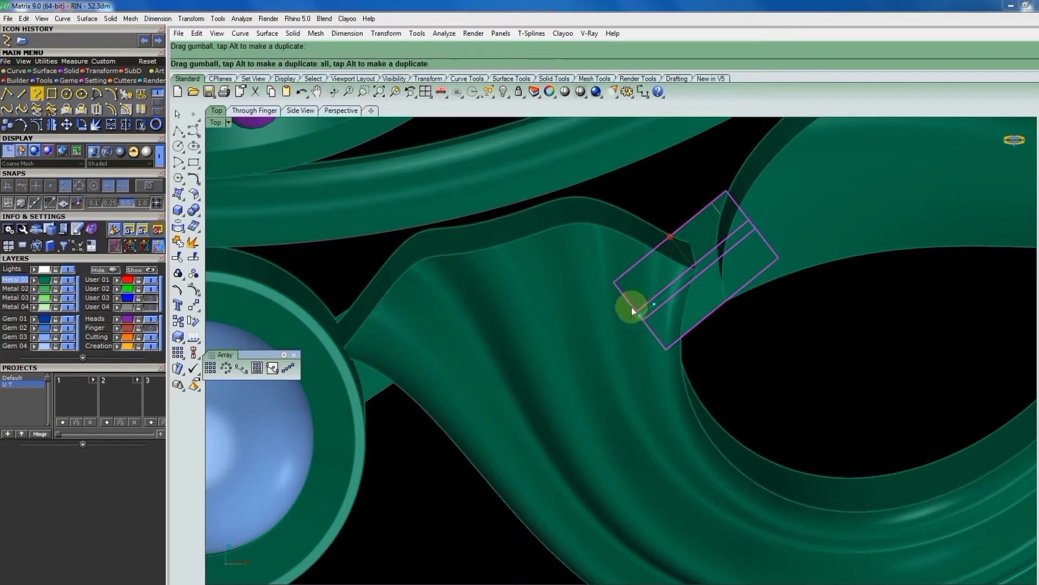
pyautogui.moveTo(643, 307); pyautogui.dragTo(650, 291)
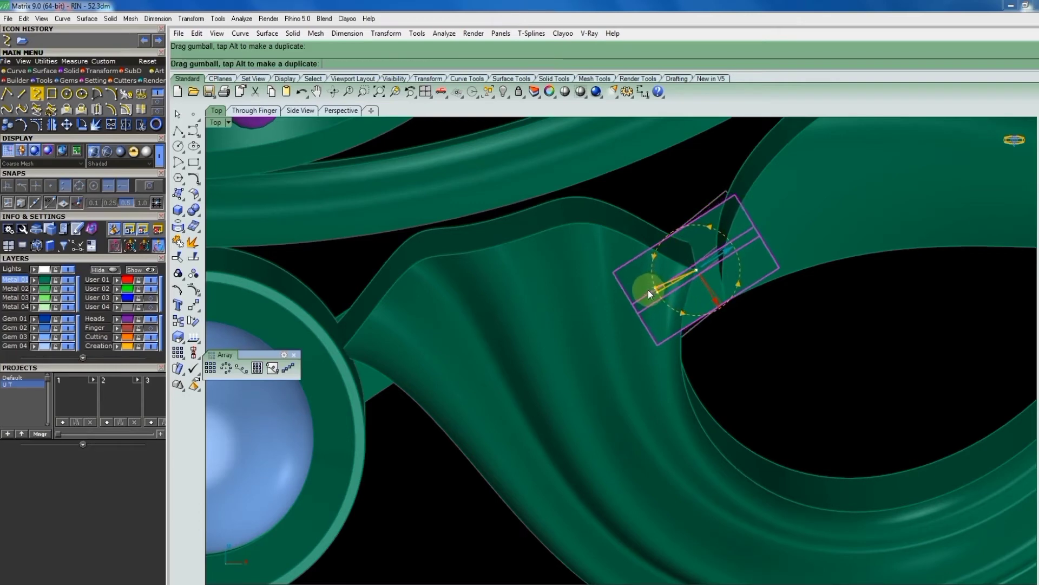
pyautogui.scroll(2, 721, 263)
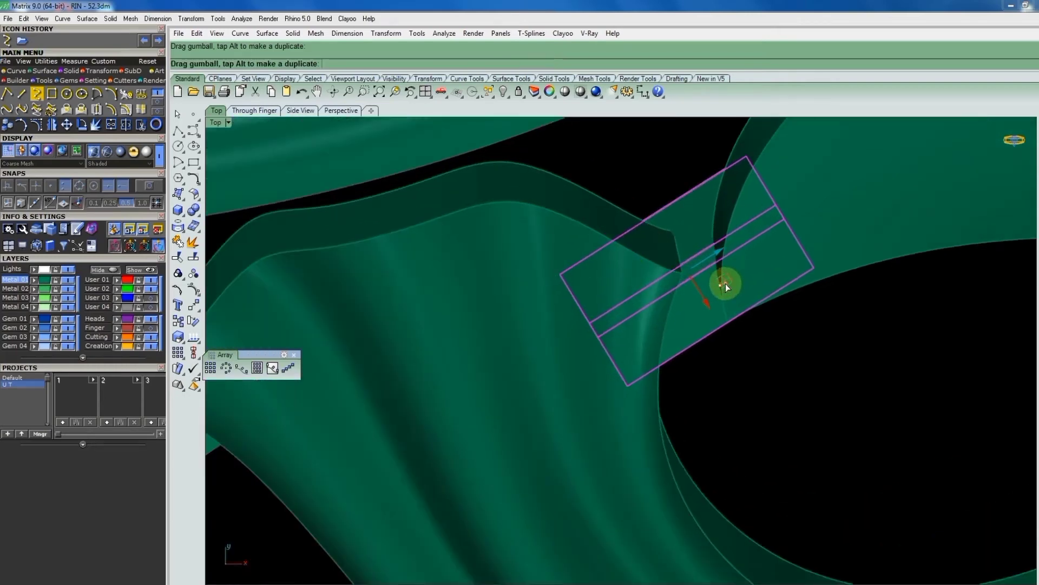
# Duplicate the connector block.
pyautogui.scroll(-1, 784, 291)
pyautogui.scroll(-3, 784, 291)
pyautogui.scroll(-2, 688, 330)
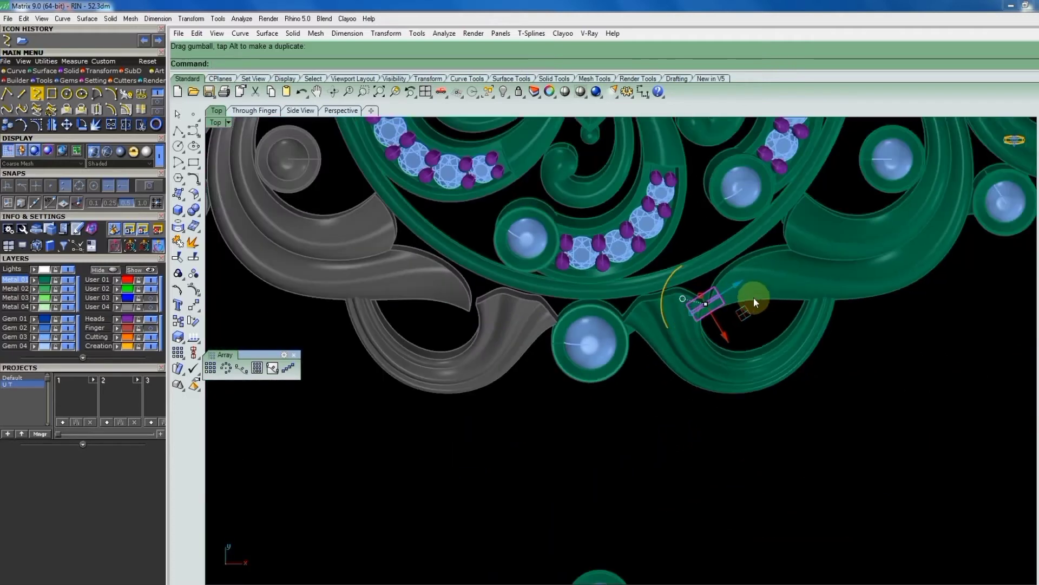
pyautogui.click(734, 298)
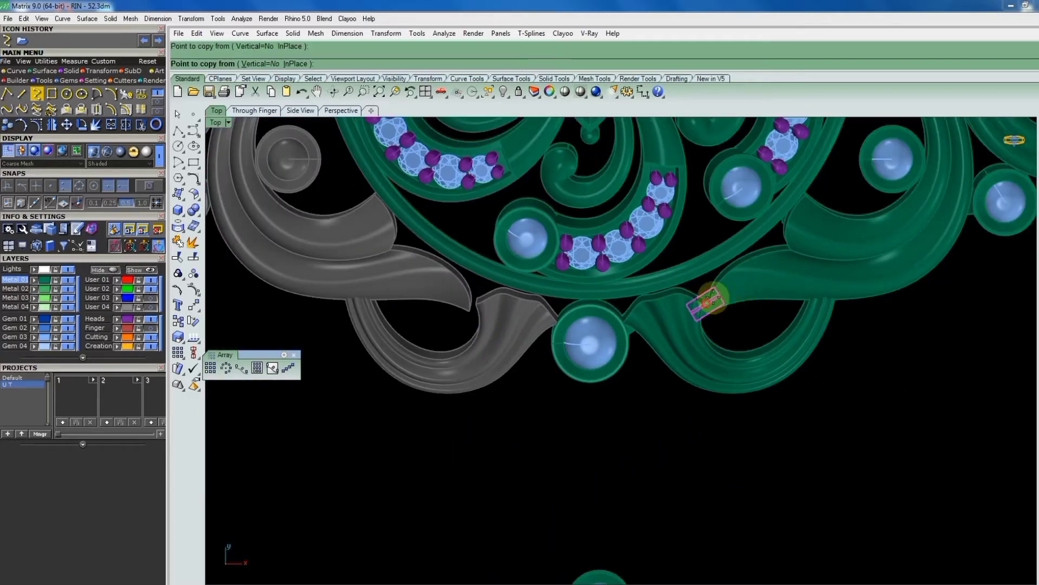
pyautogui.press('alt')
pyautogui.press('Return')
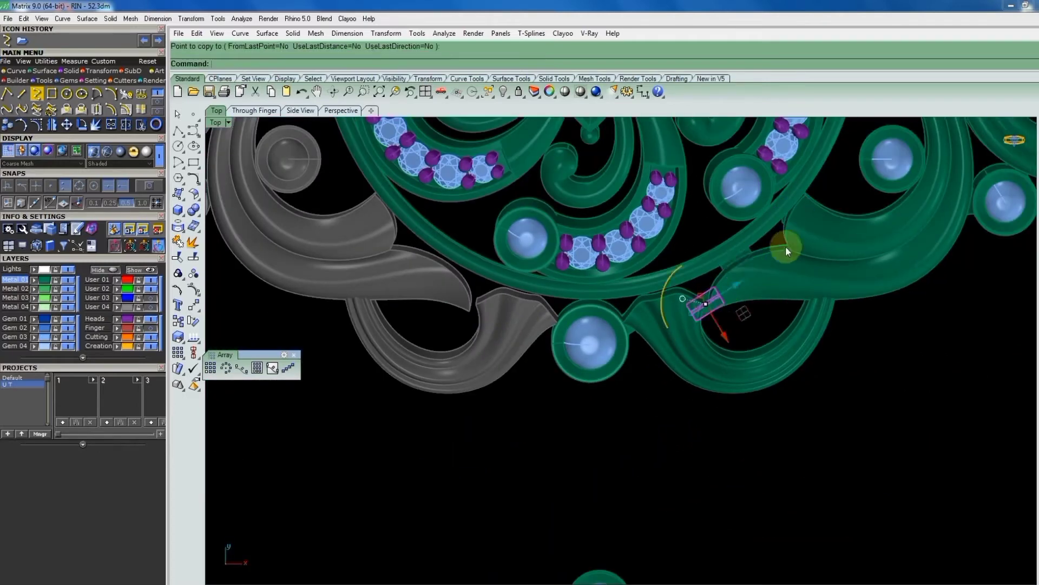
pyautogui.scroll(2, 783, 244)
pyautogui.scroll(2, 784, 216)
pyautogui.scroll(-3, 740, 264)
pyautogui.scroll(-2, 733, 269)
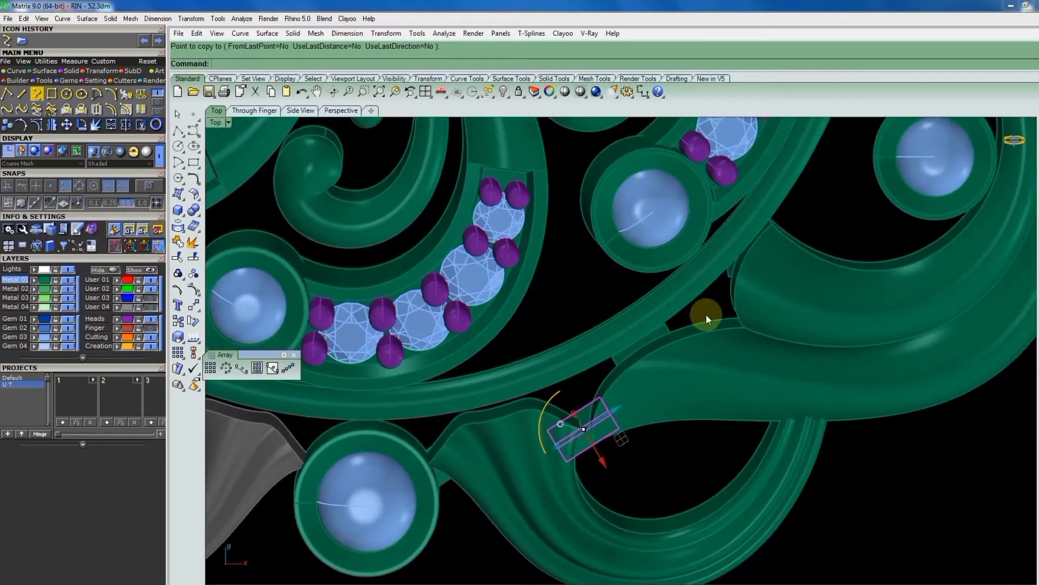
# Rotate the copied block across the upper scroll.
pyautogui.click(706, 314)
pyautogui.click(743, 259)
pyautogui.scroll(-3, 746, 266)
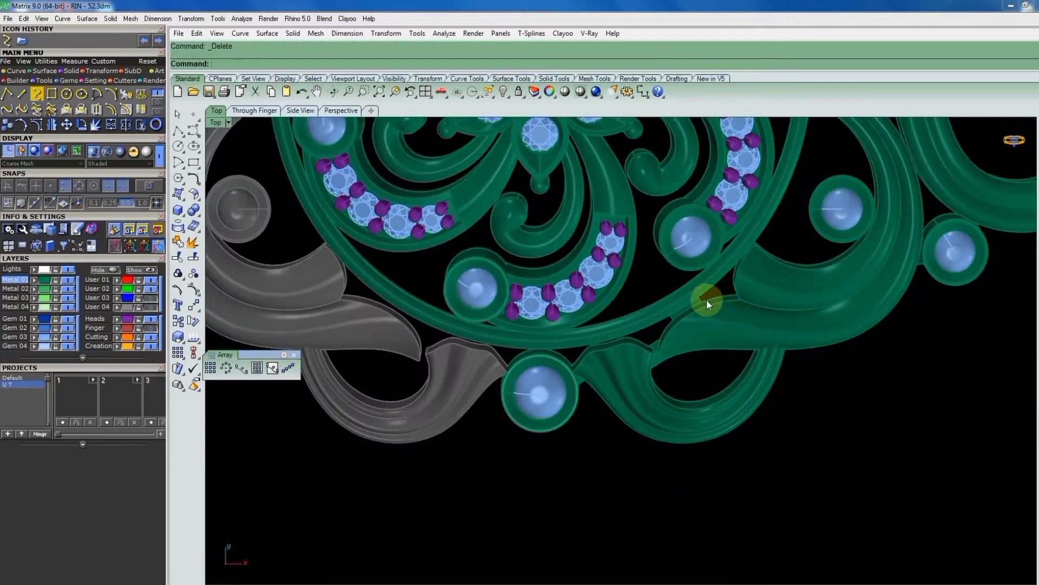
pyautogui.scroll(5, 699, 301)
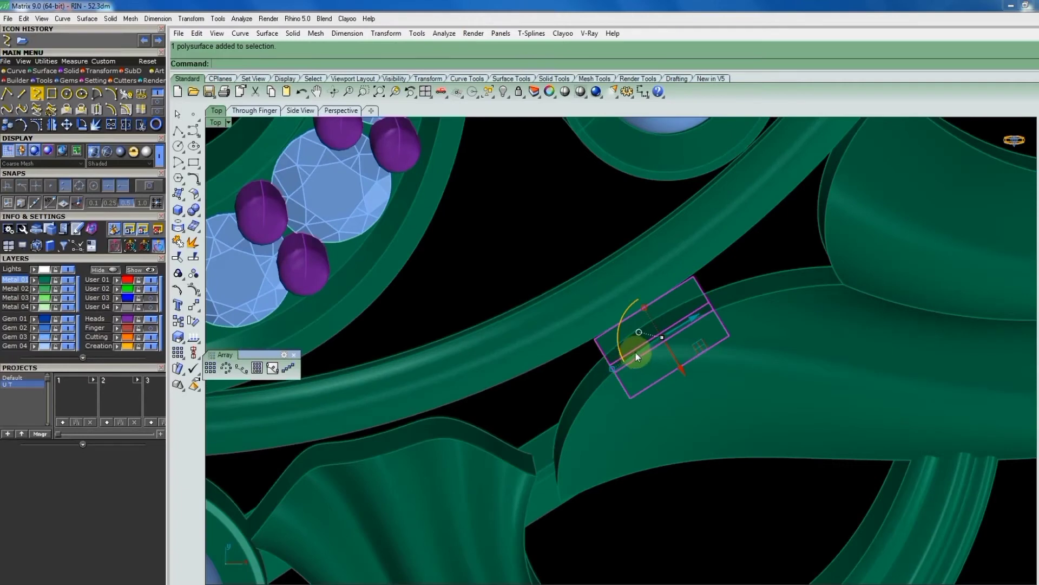
pyautogui.moveTo(636, 356)
pyautogui.mouseDown()
pyautogui.moveTo(666, 398)
pyautogui.moveTo(682, 374)
pyautogui.mouseUp()
pyautogui.scroll(-4, 632, 325)
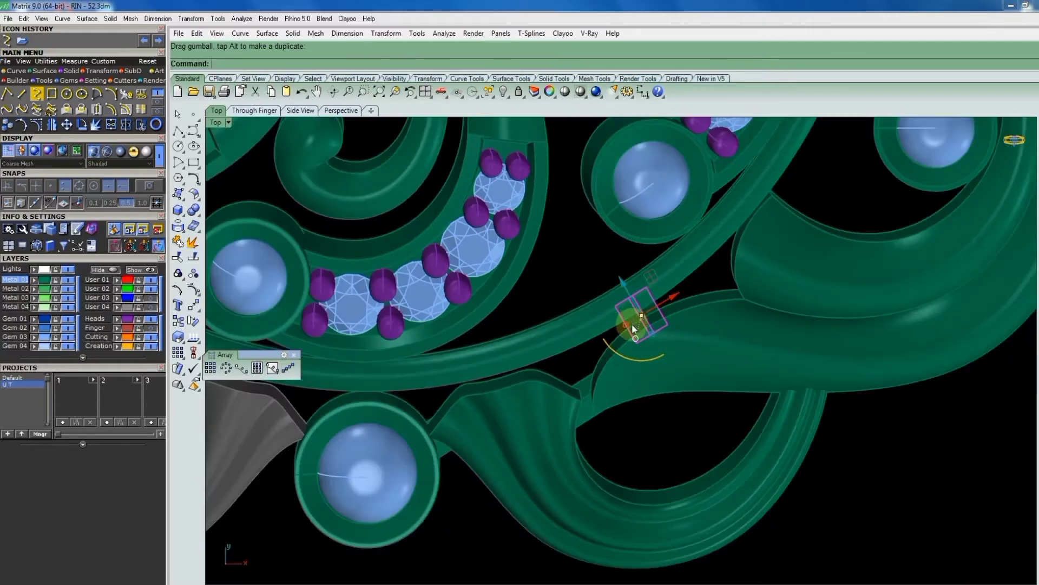
pyautogui.scroll(-2, 632, 324)
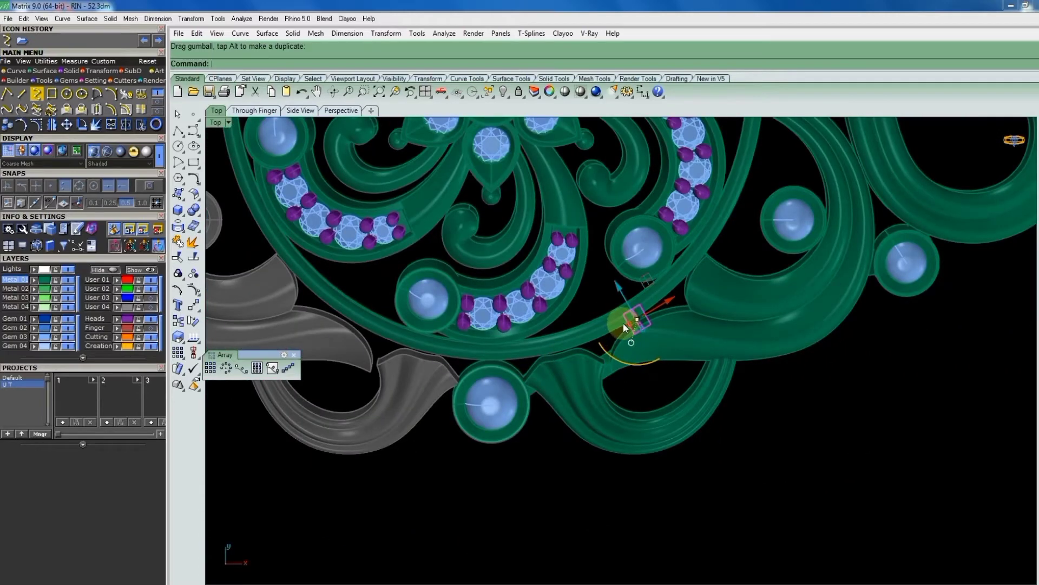
# Copy the rotated block down-left to the joint beside the bezel.
pyautogui.press('alt')
pyautogui.moveTo(623, 323); pyautogui.dragTo(559, 351)
pyautogui.click(558, 352)
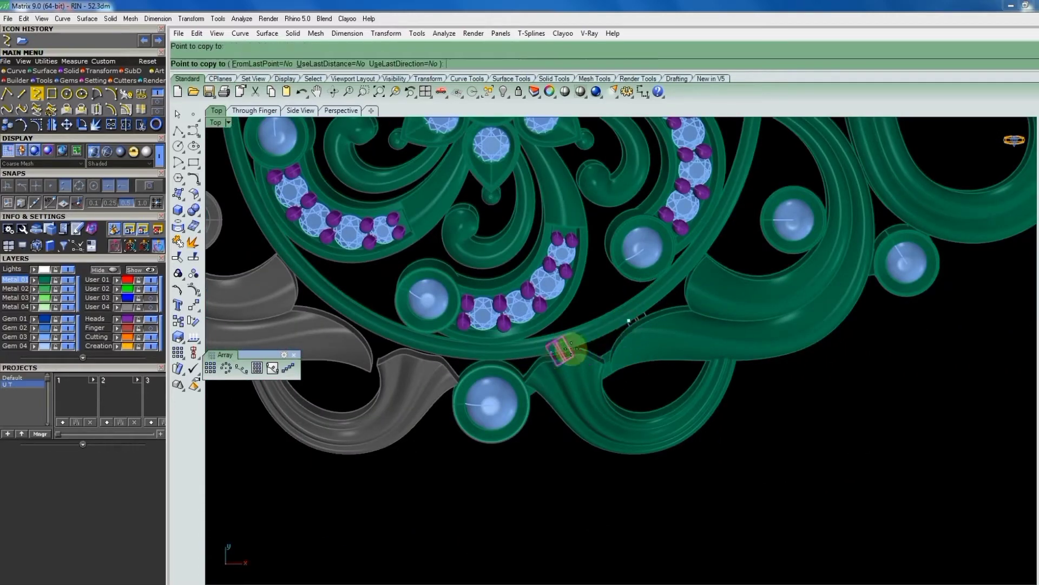
pyautogui.scroll(2, 568, 365)
pyautogui.press('Return')
# Rotate the new block copy nearly upright.
pyautogui.moveTo(530, 436); pyautogui.dragTo(585, 315)
pyautogui.scroll(2, 574, 330)
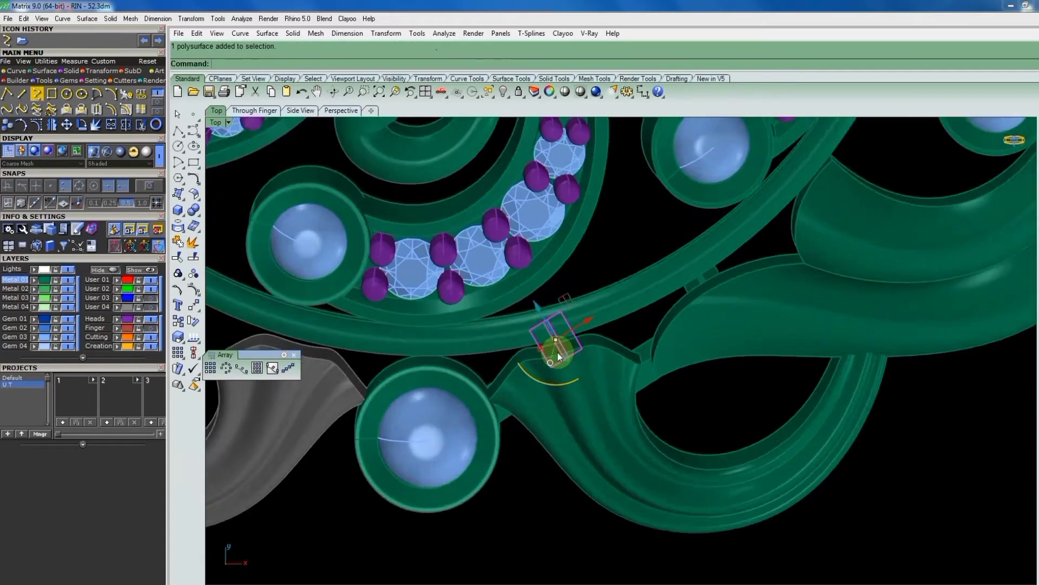
pyautogui.scroll(2, 534, 345)
pyautogui.moveTo(513, 368); pyautogui.dragTo(508, 376)
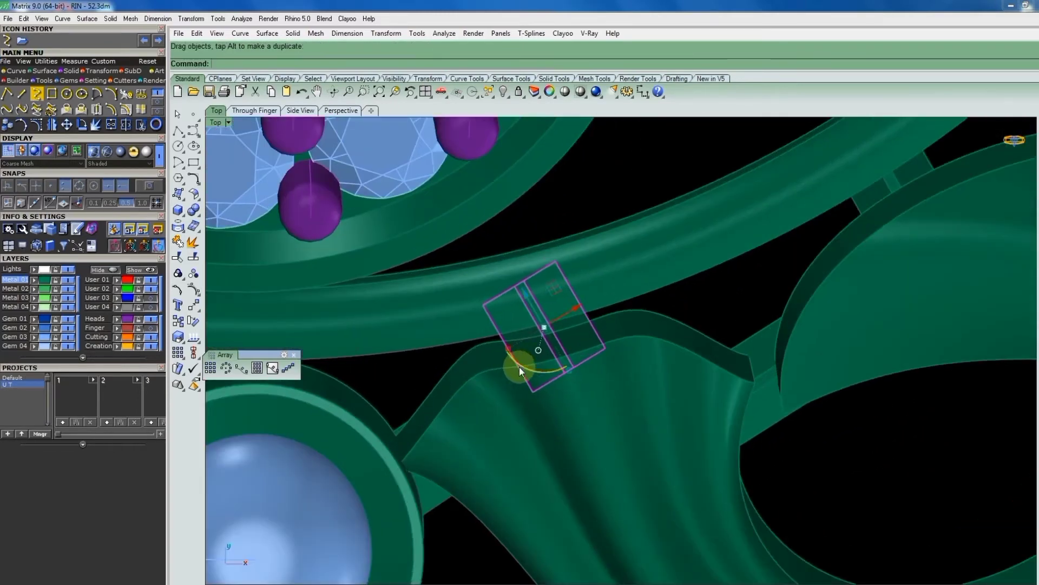
pyautogui.scroll(-4, 648, 343)
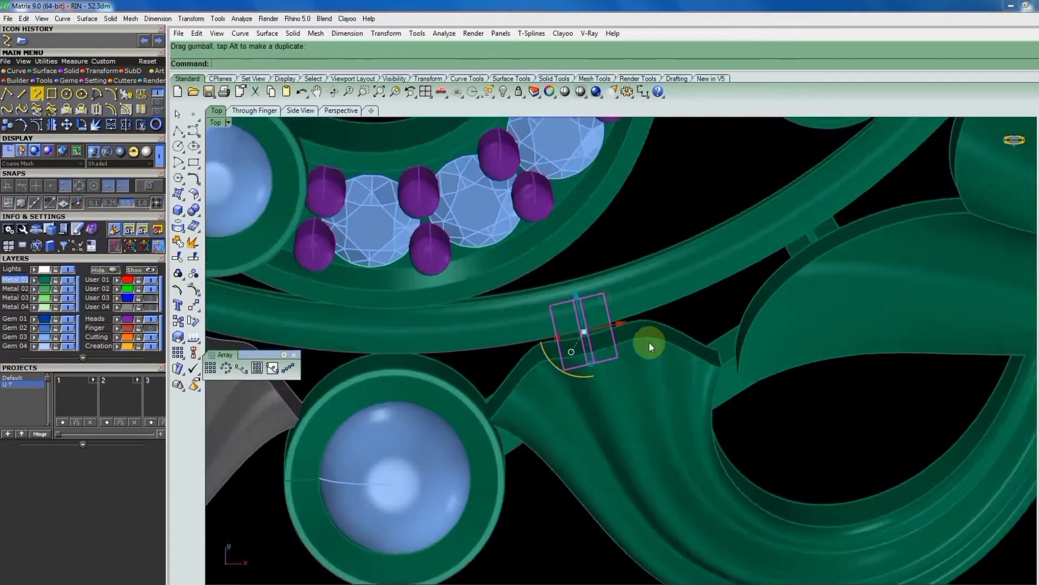
pyautogui.scroll(2, 609, 321)
pyautogui.scroll(2, 599, 301)
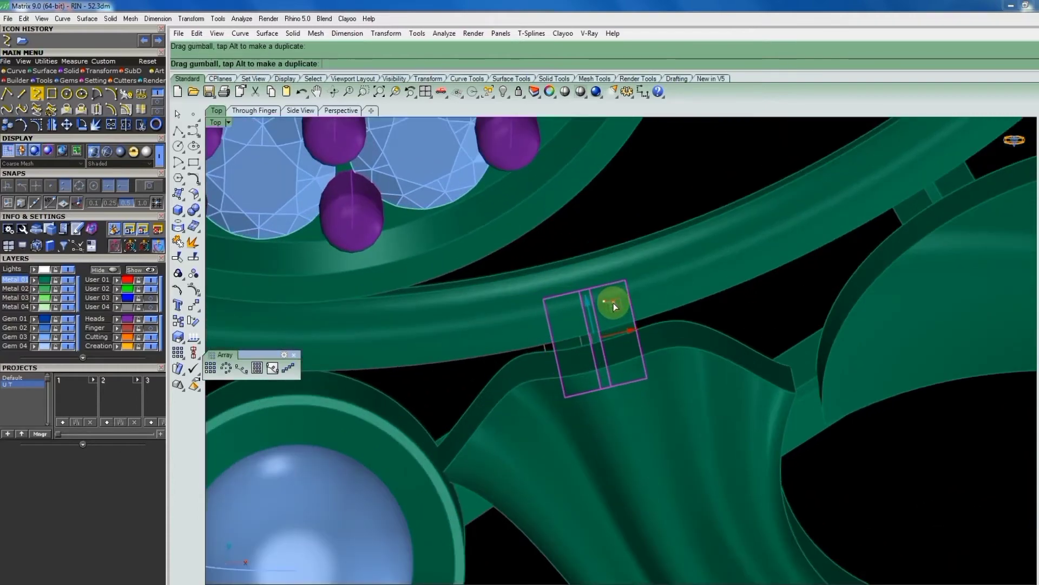
pyautogui.moveTo(607, 304); pyautogui.dragTo(619, 329)
# Raise the block straight up in Z and rotate it to match the wall.
pyautogui.moveTo(619, 328); pyautogui.dragTo(575, 239, button='right')
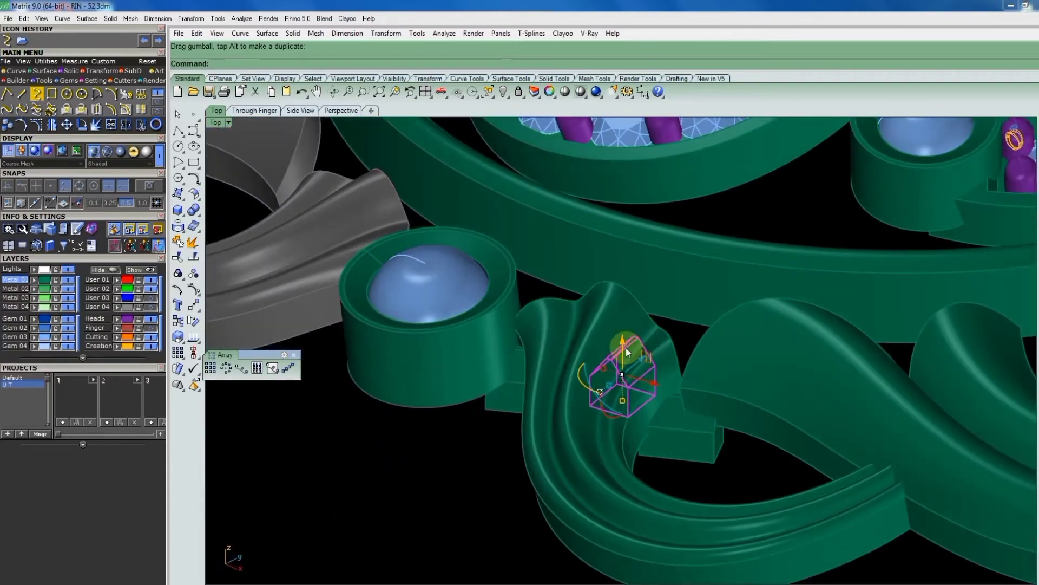
pyautogui.moveTo(622, 352); pyautogui.dragTo(627, 274)
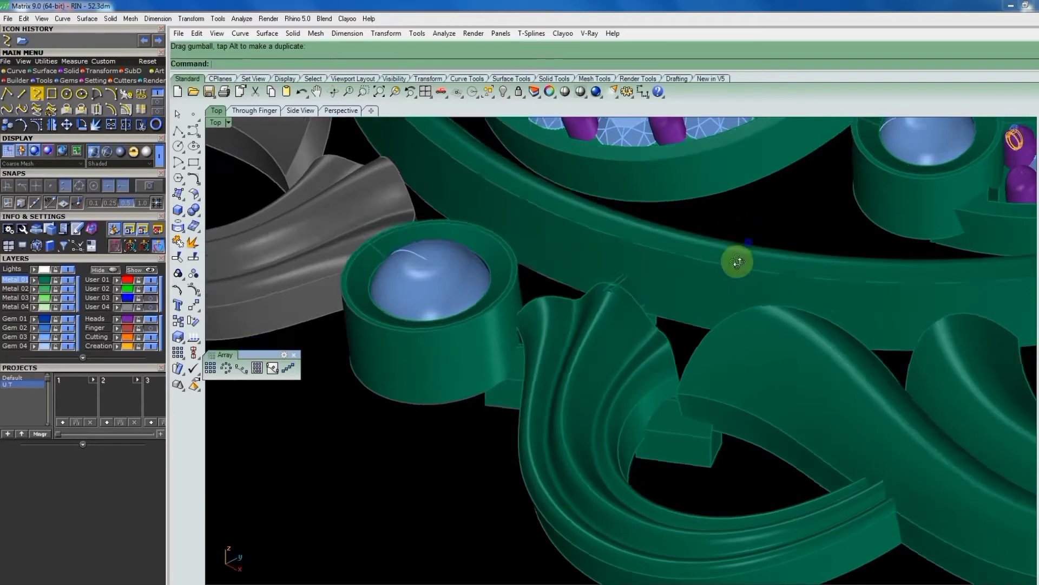
pyautogui.moveTo(738, 260); pyautogui.dragTo(649, 298, button='right')
pyautogui.scroll(3, 649, 297)
pyautogui.click(631, 304)
pyautogui.moveTo(711, 322)
pyautogui.mouseDown(button='right')
pyautogui.moveTo(609, 239)
pyautogui.moveTo(619, 216)
pyautogui.mouseUp(button='right')
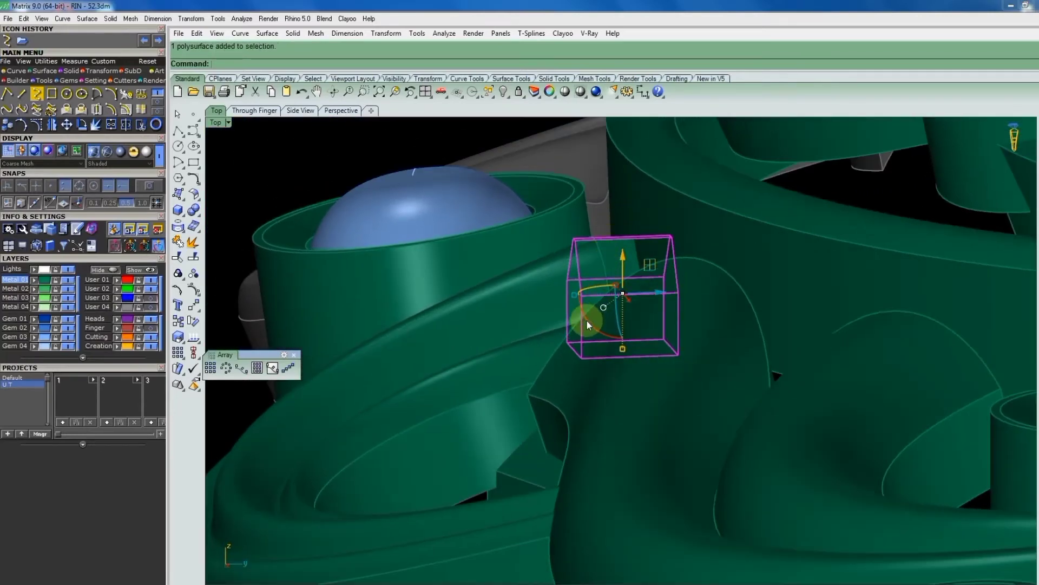
pyautogui.moveTo(587, 319); pyautogui.dragTo(594, 333)
pyautogui.press('Home')
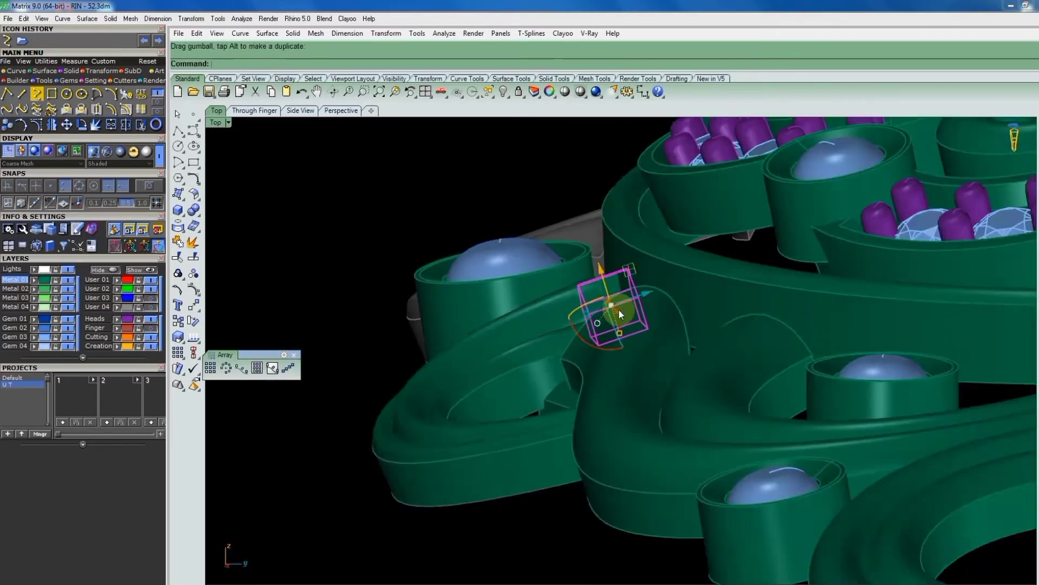
# Select the next connector block and raise it with the gumball Z arrow.
pyautogui.scroll(-1, 774, 461)
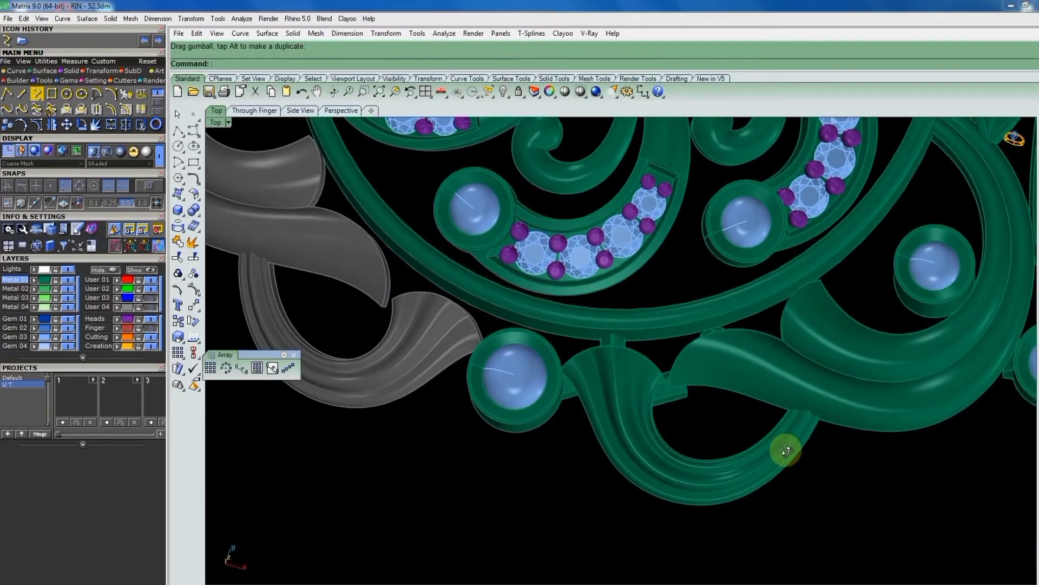
pyautogui.scroll(-2, 652, 327)
pyautogui.scroll(2, 646, 293)
pyautogui.scroll(1, 644, 294)
pyautogui.moveTo(612, 267); pyautogui.dragTo(712, 412)
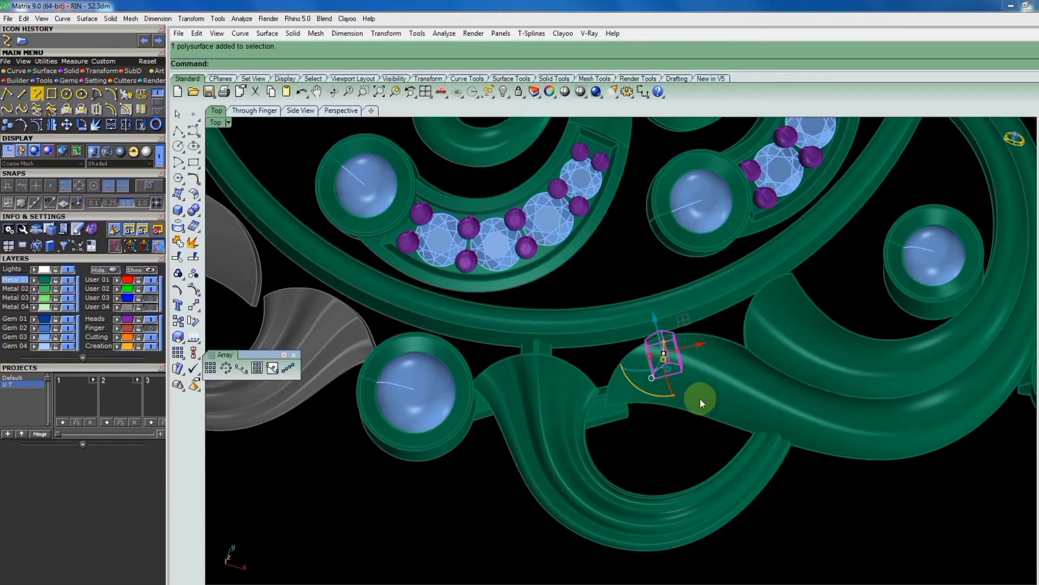
pyautogui.moveTo(700, 399)
pyautogui.mouseDown(button='right')
pyautogui.moveTo(818, 322)
pyautogui.moveTo(683, 311)
pyautogui.mouseUp(button='right')
pyautogui.moveTo(647, 304); pyautogui.dragTo(629, 265)
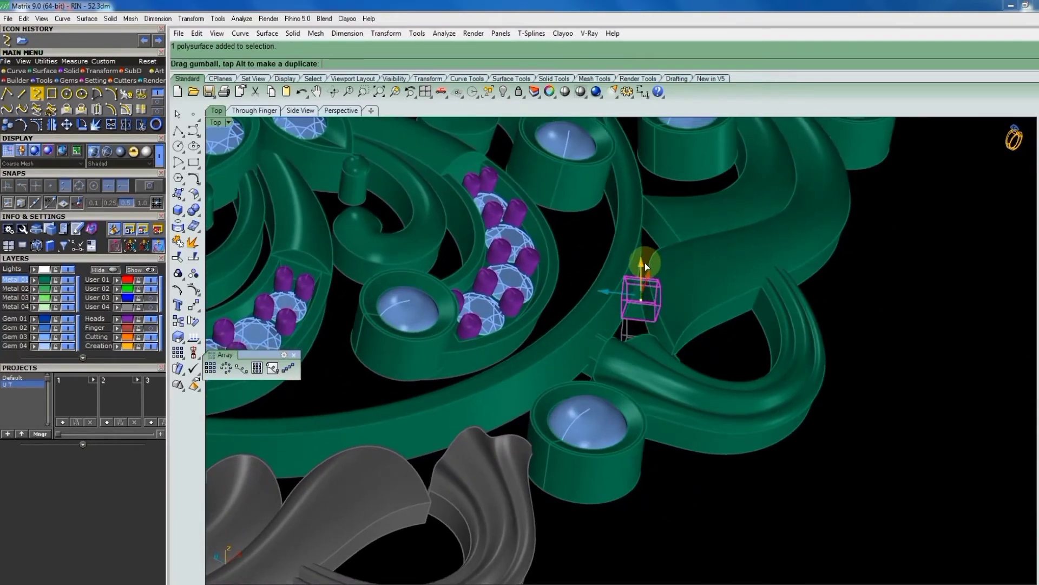
# Raise the connector block further and tilt it to follow the angled scroll wall.
pyautogui.scroll(3, 629, 266)
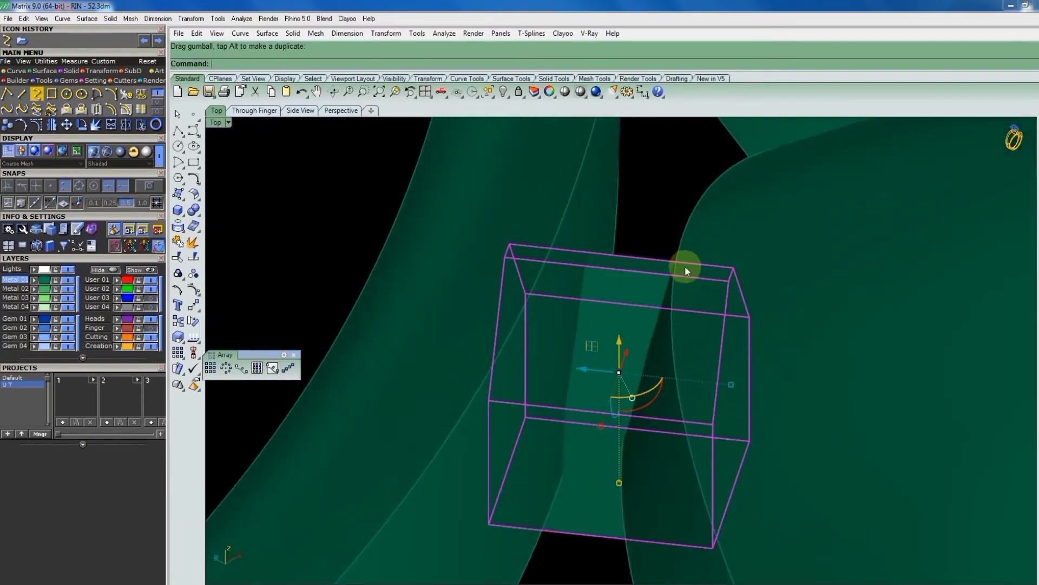
pyautogui.scroll(-2, 641, 322)
pyautogui.moveTo(641, 322); pyautogui.dragTo(685, 273, button='right')
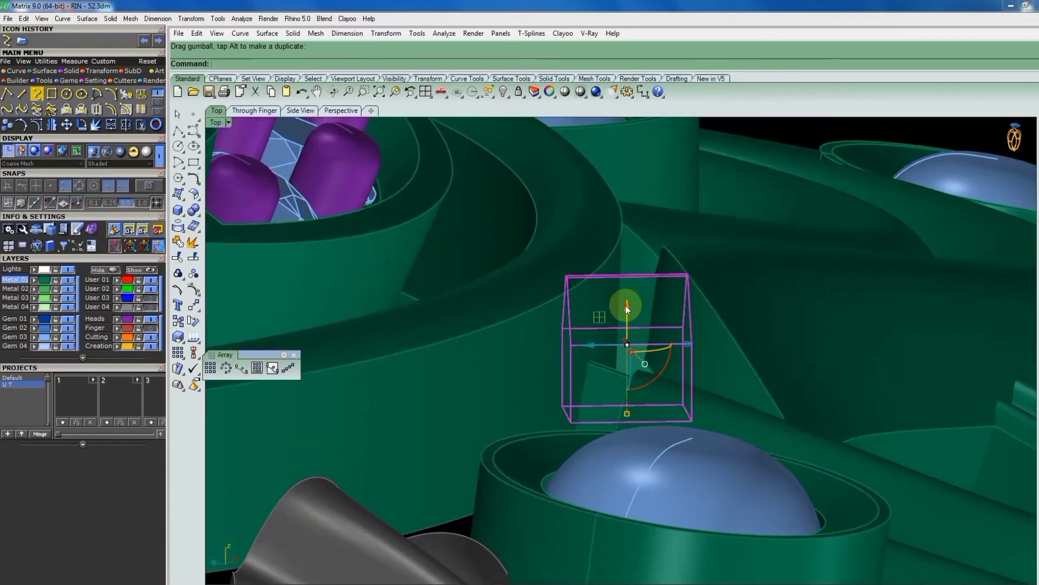
pyautogui.moveTo(626, 309); pyautogui.dragTo(628, 283)
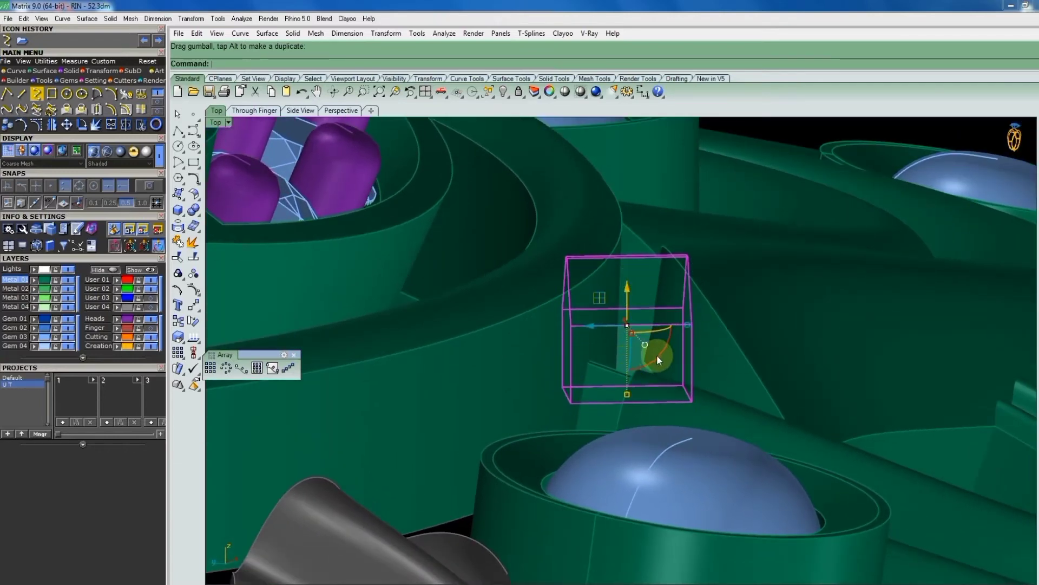
pyautogui.moveTo(658, 355); pyautogui.dragTo(655, 365)
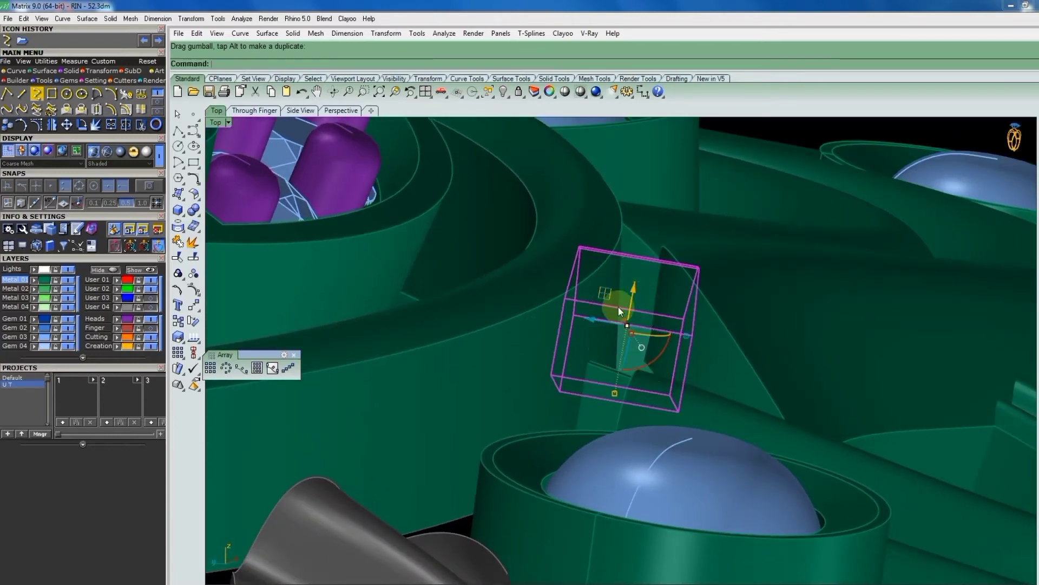
pyautogui.moveTo(615, 390); pyautogui.dragTo(617, 386)
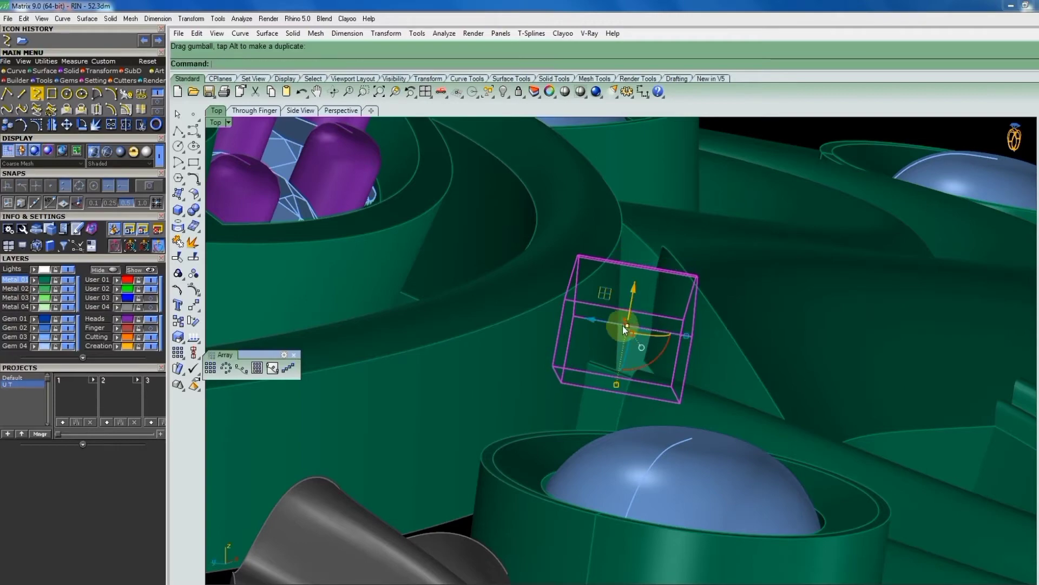
# Orbit back toward the gem row and zoom in on a scroll-wall junction.
pyautogui.moveTo(743, 280); pyautogui.dragTo(623, 415, button='right')
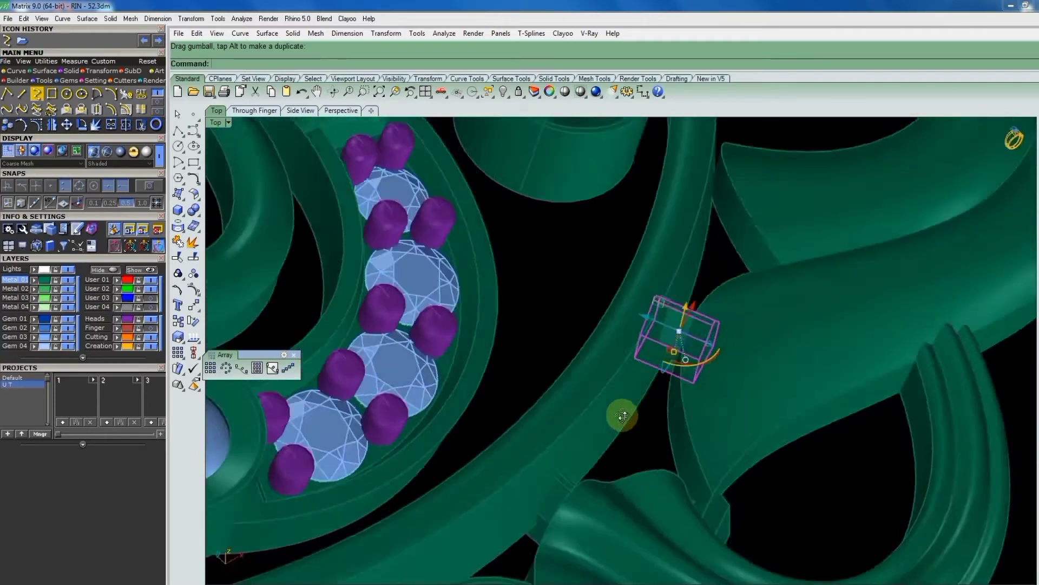
pyautogui.scroll(-2, 623, 416)
pyautogui.scroll(-2, 585, 411)
pyautogui.scroll(-2, 592, 365)
pyautogui.scroll(-2, 613, 348)
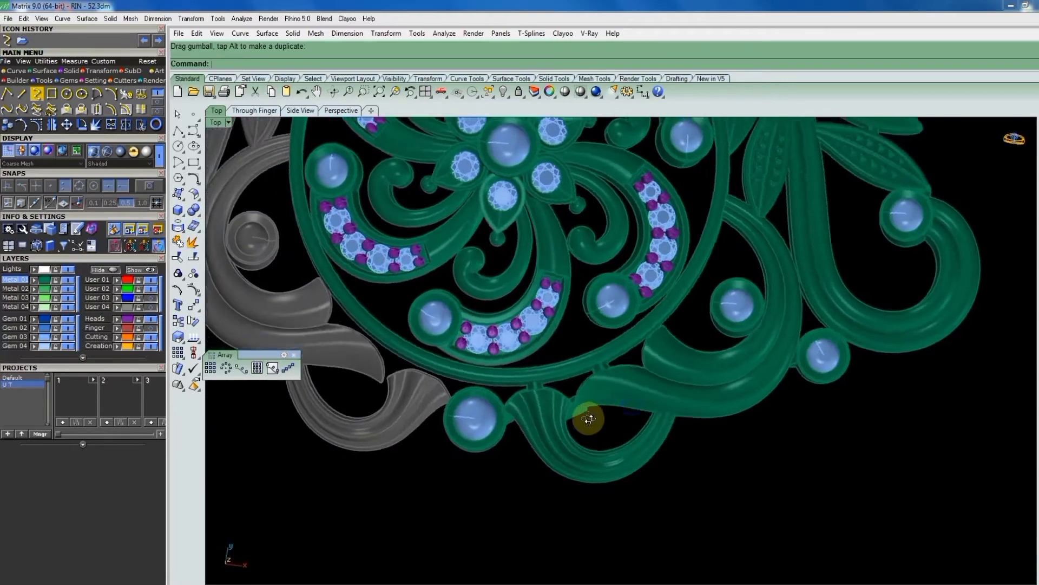
pyautogui.scroll(1, 670, 355)
pyautogui.scroll(3, 627, 351)
pyautogui.moveTo(587, 373); pyautogui.dragTo(715, 252)
# Copy the connector block onto the next wall junction beside a gem bezel.
pyautogui.click(464, 406)
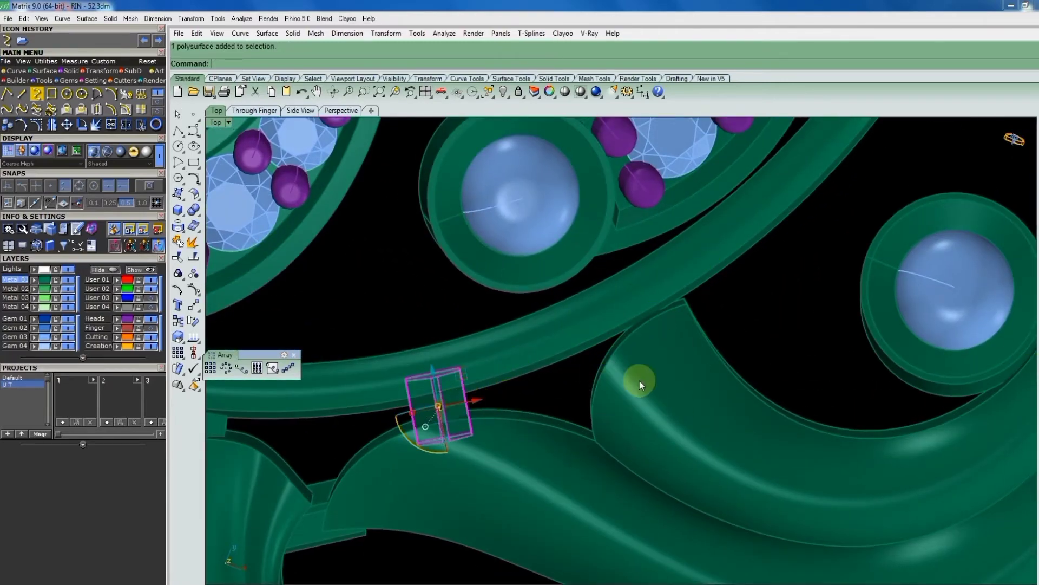
pyautogui.scroll(-2, 644, 380)
pyautogui.scroll(-1, 649, 378)
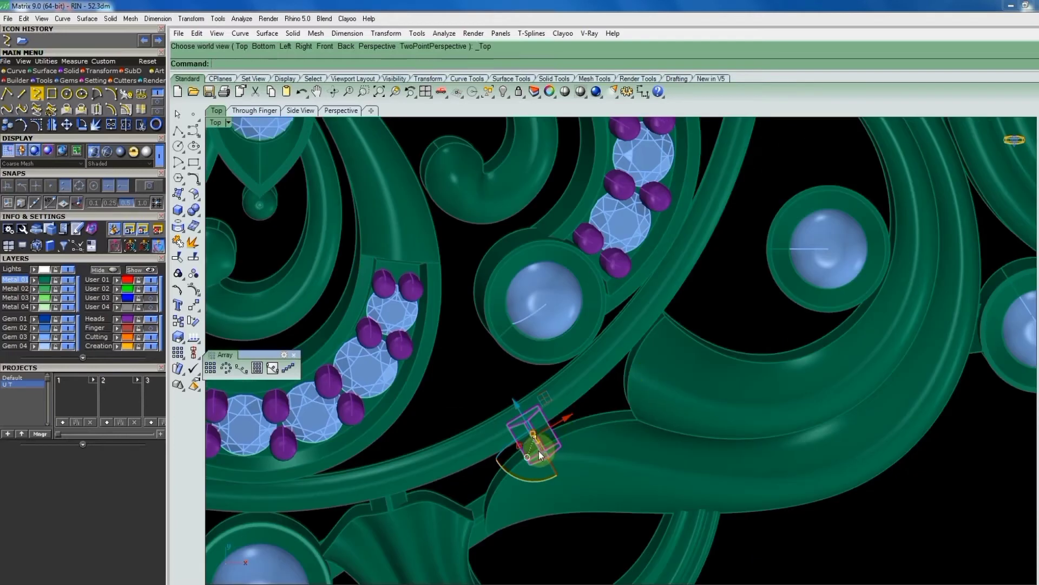
pyautogui.write('copy')
pyautogui.press('Return')
pyautogui.click(539, 450)
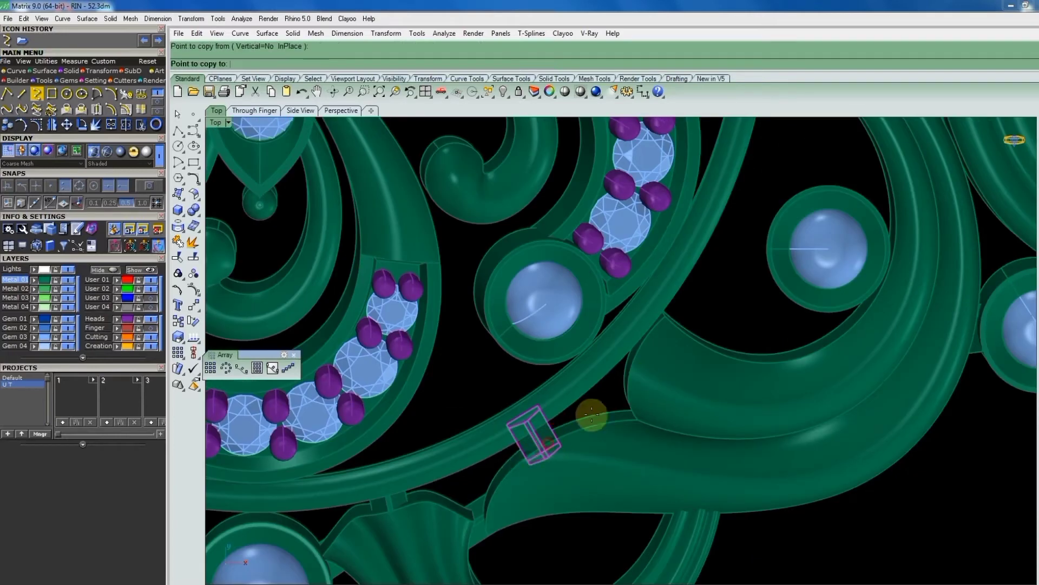
pyautogui.scroll(2, 643, 343)
pyautogui.scroll(2, 559, 420)
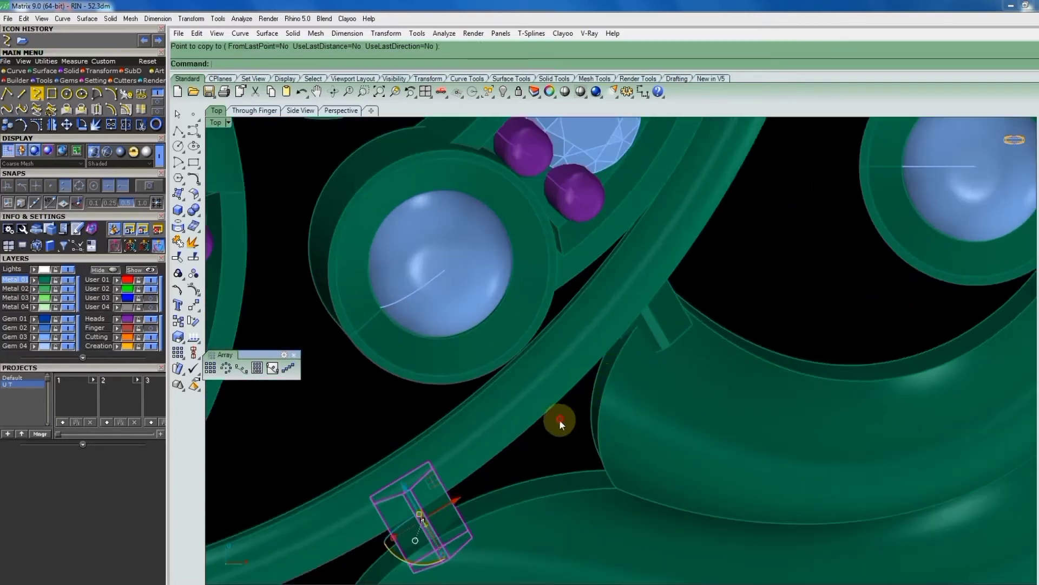
pyautogui.press('Return')
pyautogui.scroll(2, 702, 263)
pyautogui.moveTo(631, 277); pyautogui.dragTo(639, 330)
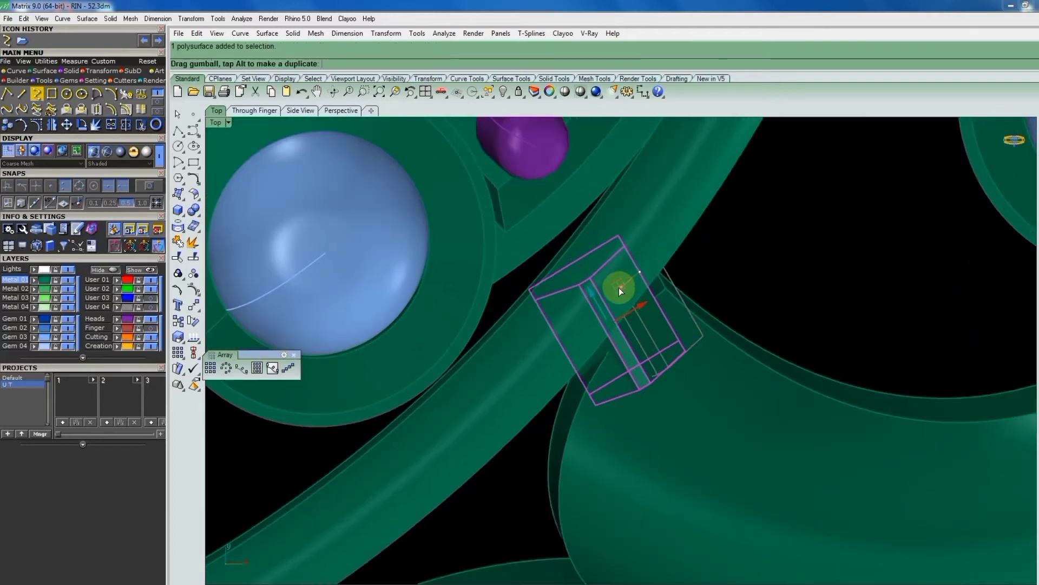
# Rotate the copied block and stand it upright on the wall, checking it in 3-D.
pyautogui.write('rotate')
pyautogui.press('Return')
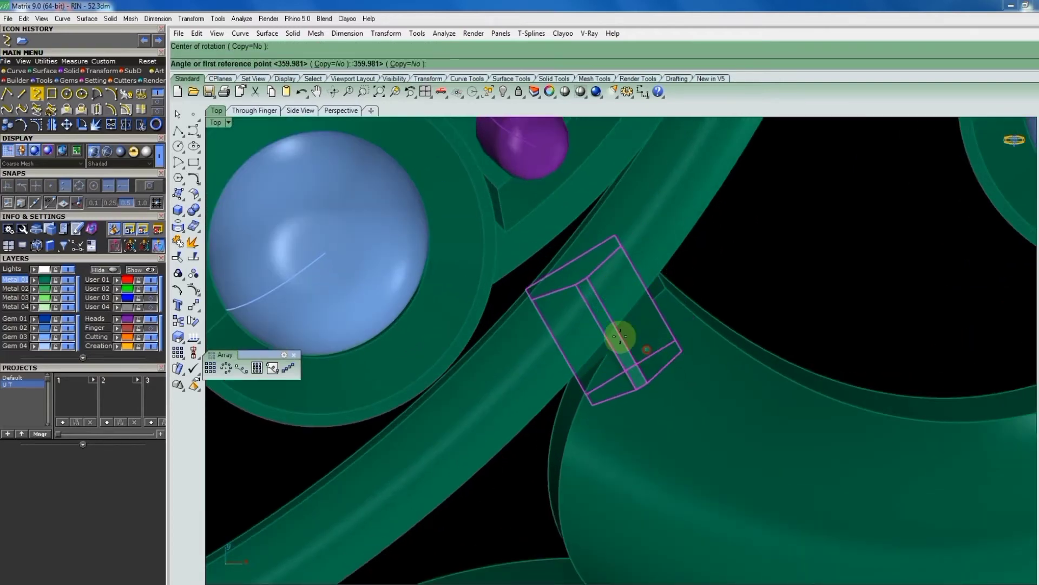
pyautogui.click(617, 337)
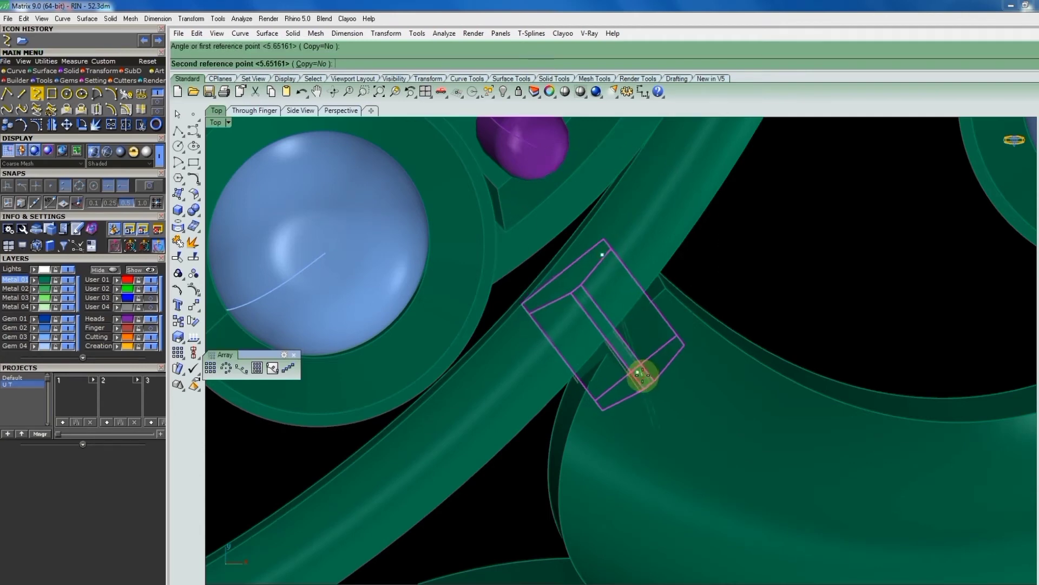
pyautogui.moveTo(701, 297)
pyautogui.mouseDown(button='right')
pyautogui.moveTo(534, 209)
pyautogui.moveTo(595, 264)
pyautogui.mouseUp(button='right')
pyautogui.moveTo(641, 264); pyautogui.dragTo(655, 281)
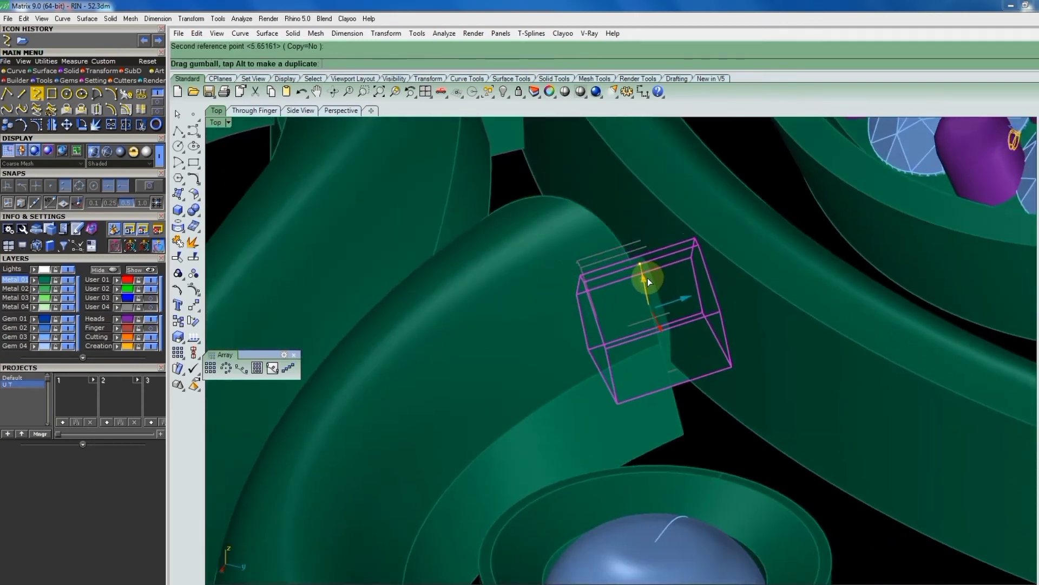
pyautogui.moveTo(655, 282)
pyautogui.mouseDown(button='right')
pyautogui.moveTo(768, 355)
pyautogui.moveTo(792, 353)
pyautogui.mouseUp(button='right')
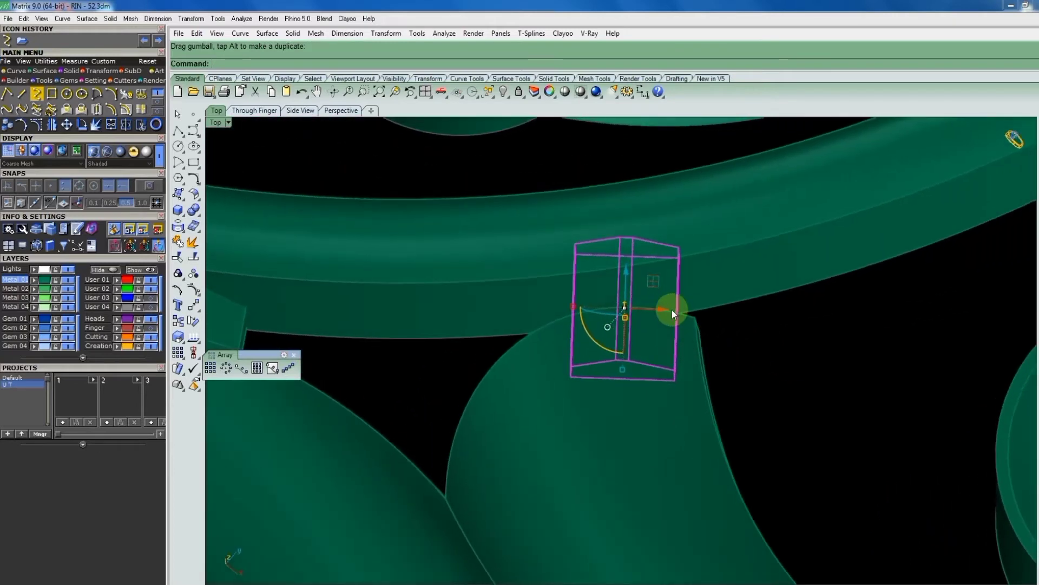
pyautogui.moveTo(671, 309); pyautogui.dragTo(653, 311)
pyautogui.hotkey('ctrl', 'F1')
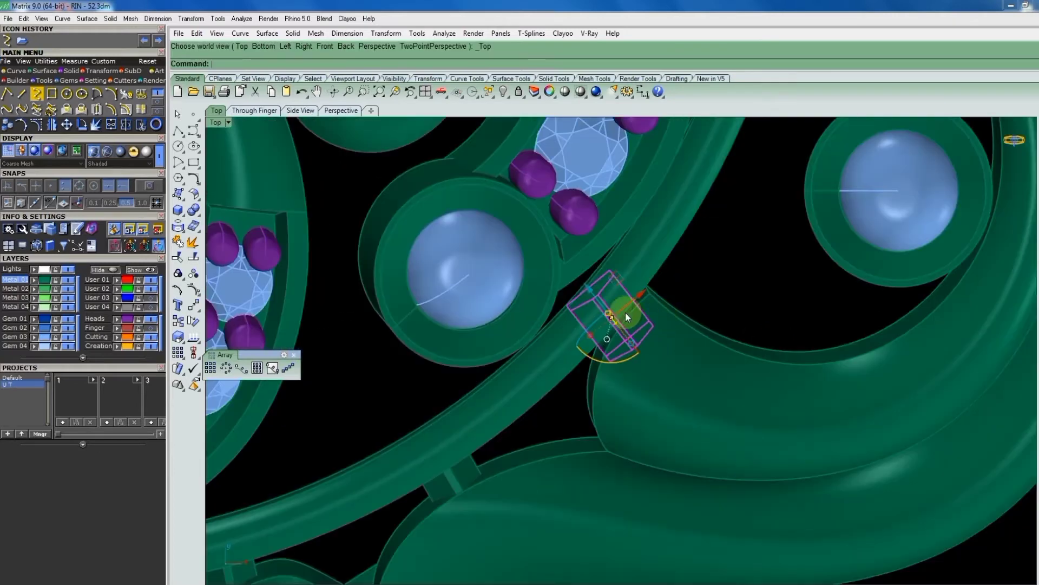
# Rotate the block in top view to lie across the wall and slide it into place.
pyautogui.write('r')
pyautogui.press('Return')
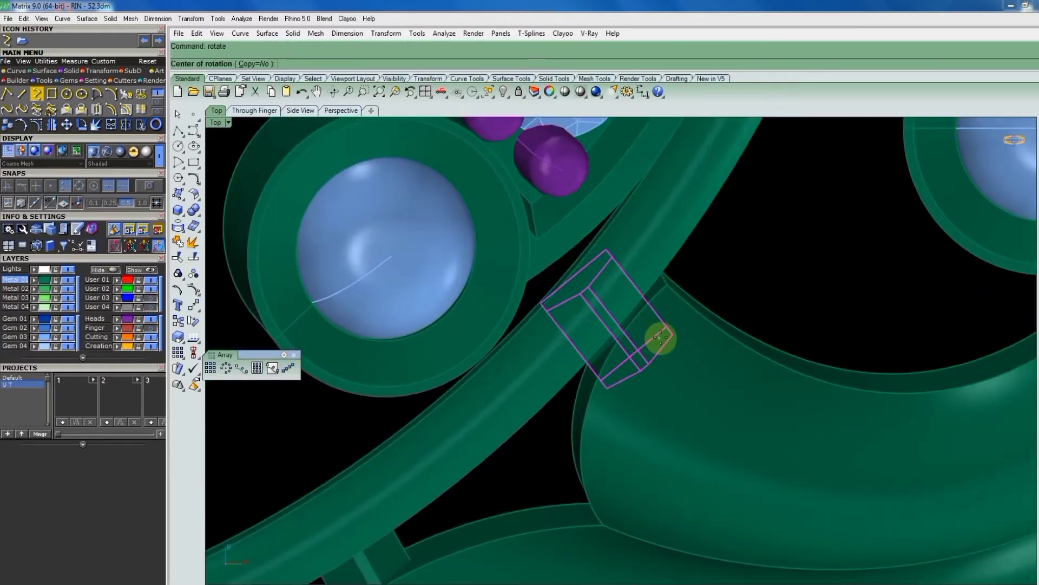
pyautogui.click(663, 332)
pyautogui.click(534, 264)
pyautogui.click(532, 283)
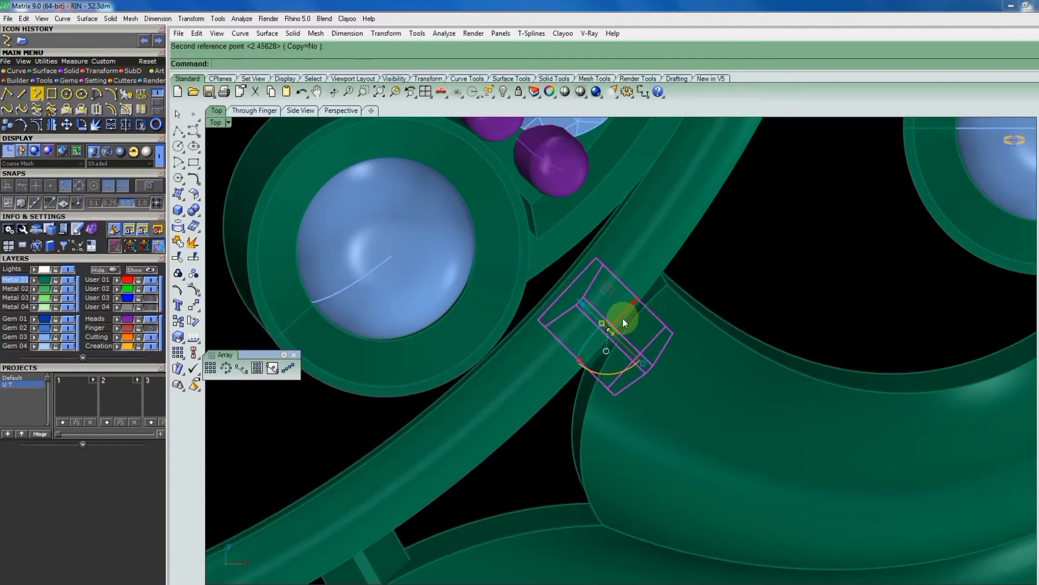
pyautogui.scroll(2, 692, 368)
pyautogui.moveTo(672, 382); pyautogui.dragTo(658, 332)
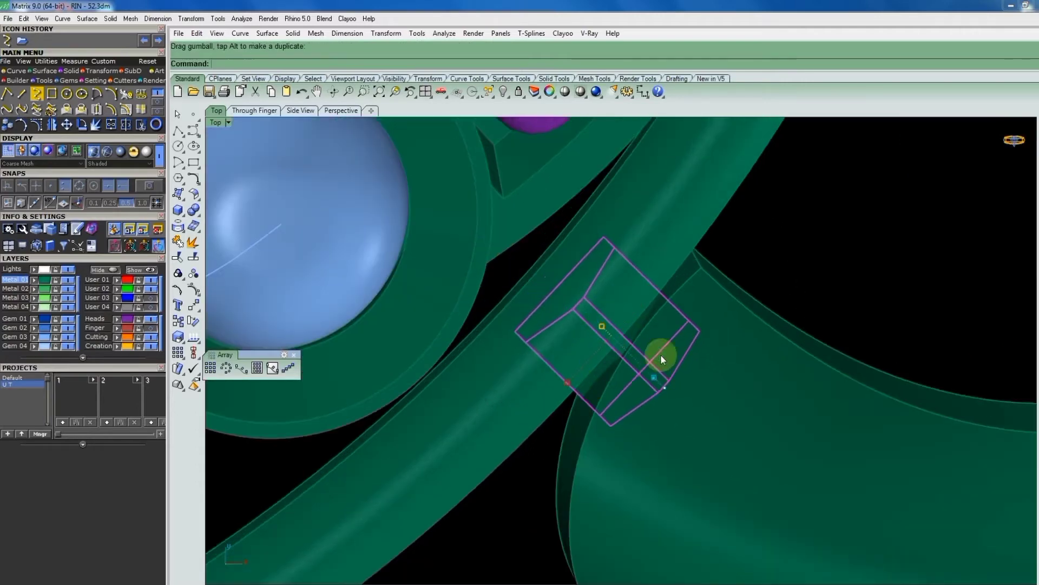
pyautogui.scroll(-5, 659, 354)
# Move a connector block toward the gem bezel and square it up with the wall.
pyautogui.scroll(-3, 692, 325)
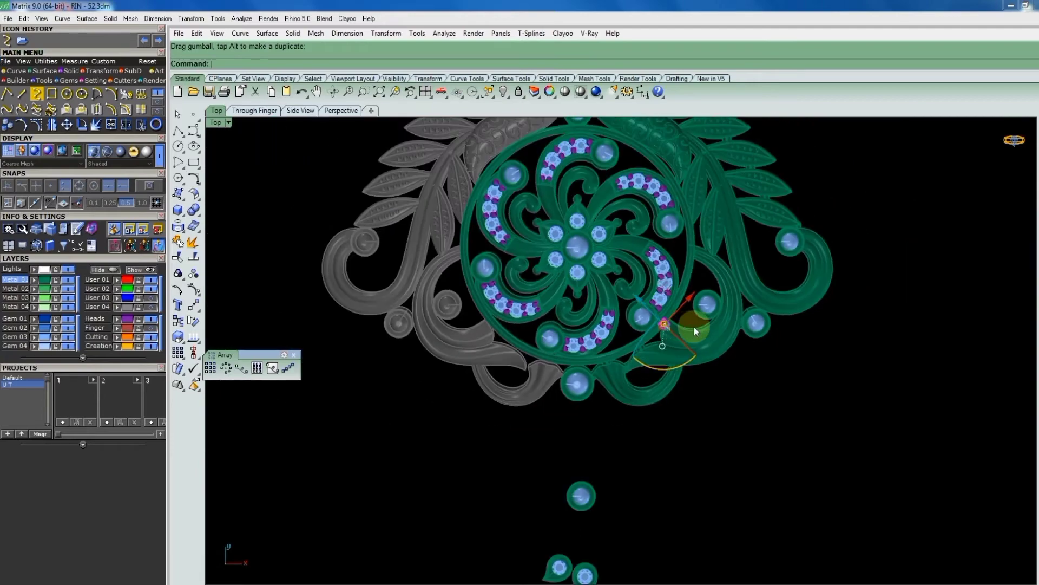
pyautogui.scroll(4, 779, 291)
pyautogui.scroll(1, 754, 280)
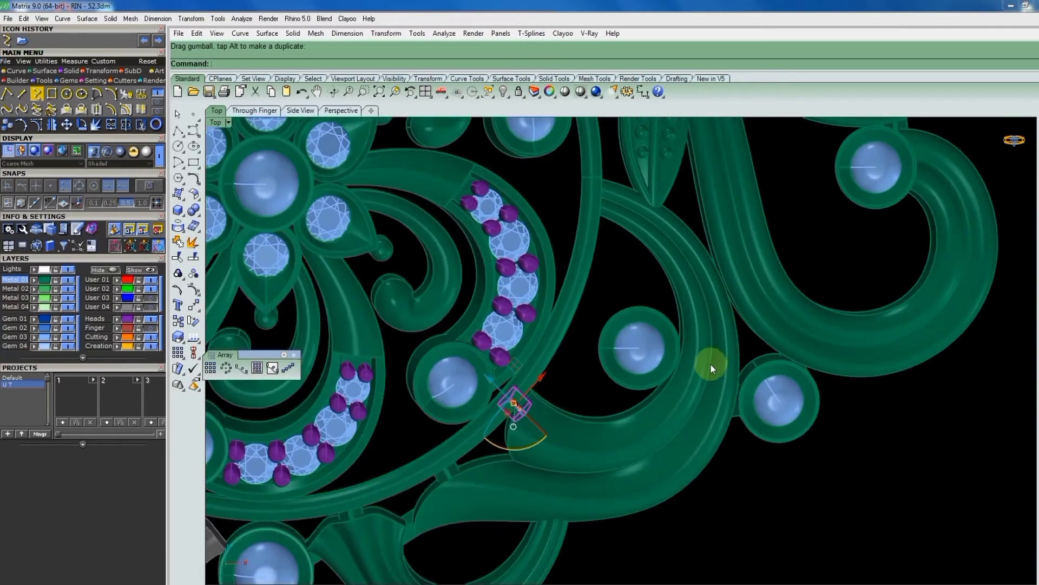
pyautogui.scroll(-3, 711, 368)
pyautogui.scroll(5, 725, 386)
pyautogui.scroll(1, 725, 392)
pyautogui.moveTo(710, 368)
pyautogui.mouseDown()
pyautogui.moveTo(716, 378)
pyautogui.moveTo(621, 276)
pyautogui.mouseUp()
pyautogui.scroll(2, 750, 347)
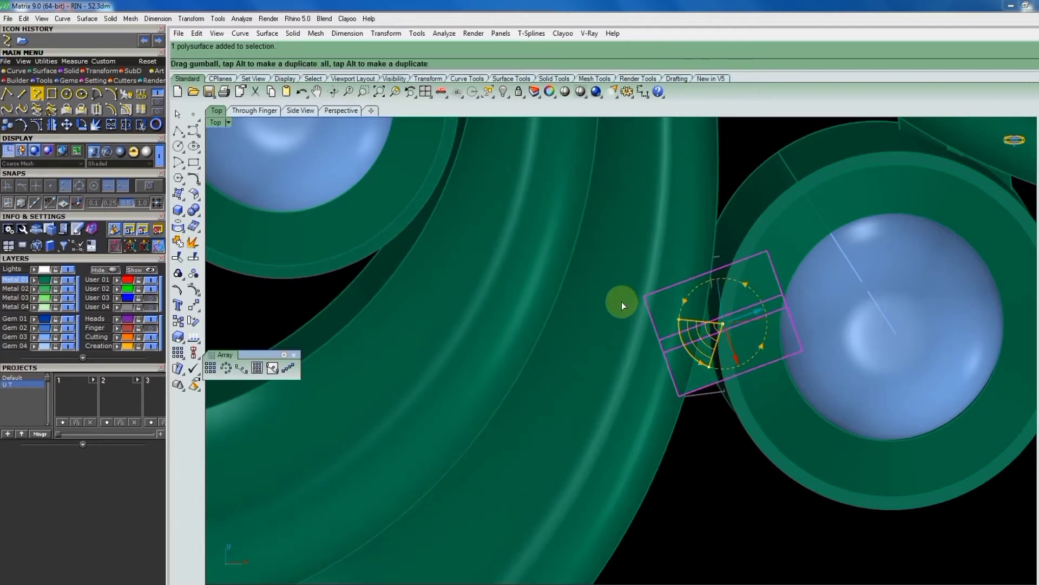
pyautogui.moveTo(753, 350); pyautogui.dragTo(732, 326)
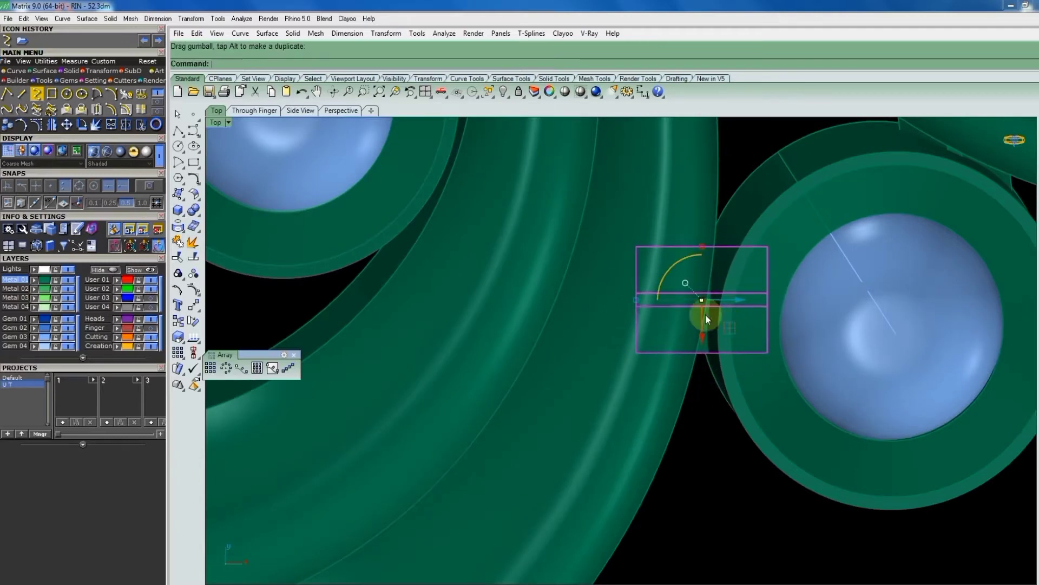
pyautogui.moveTo(652, 301); pyautogui.dragTo(653, 316)
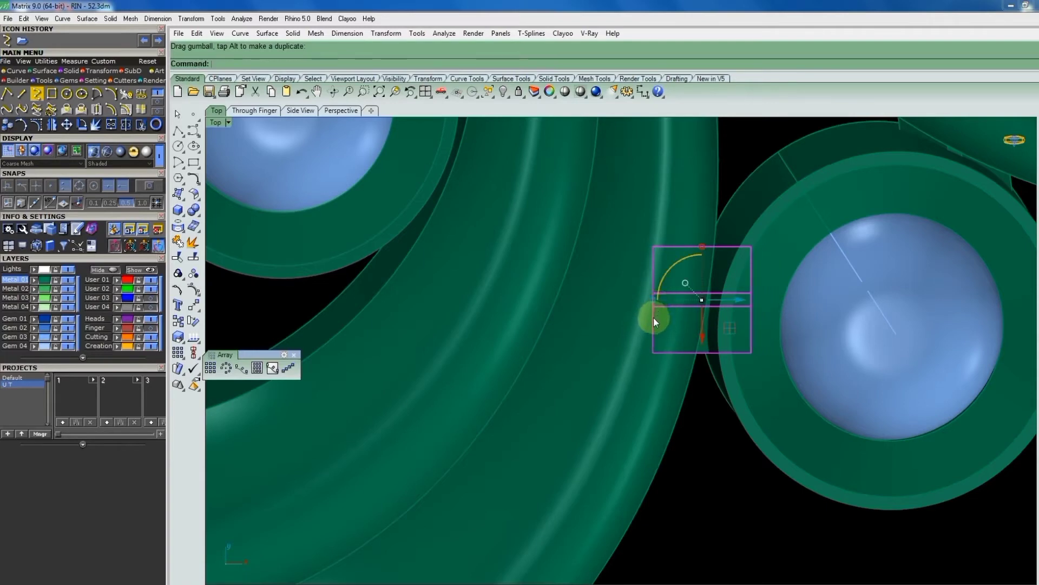
pyautogui.scroll(-3, 654, 317)
# Rotate the block beside the gem setting so it lies across the wall.
pyautogui.click(842, 280)
pyautogui.scroll(2, 782, 299)
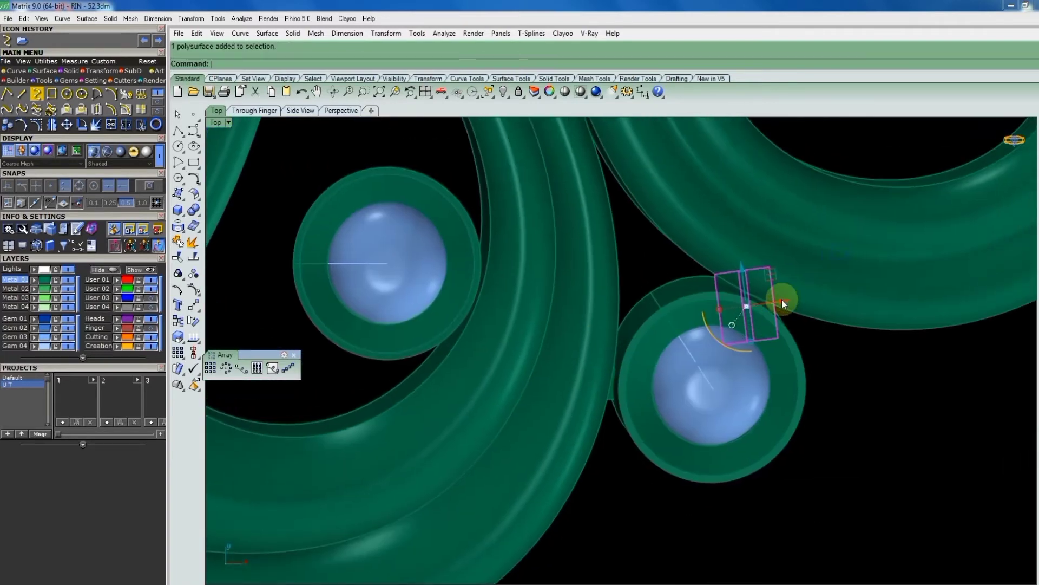
pyautogui.moveTo(746, 349); pyautogui.dragTo(694, 333)
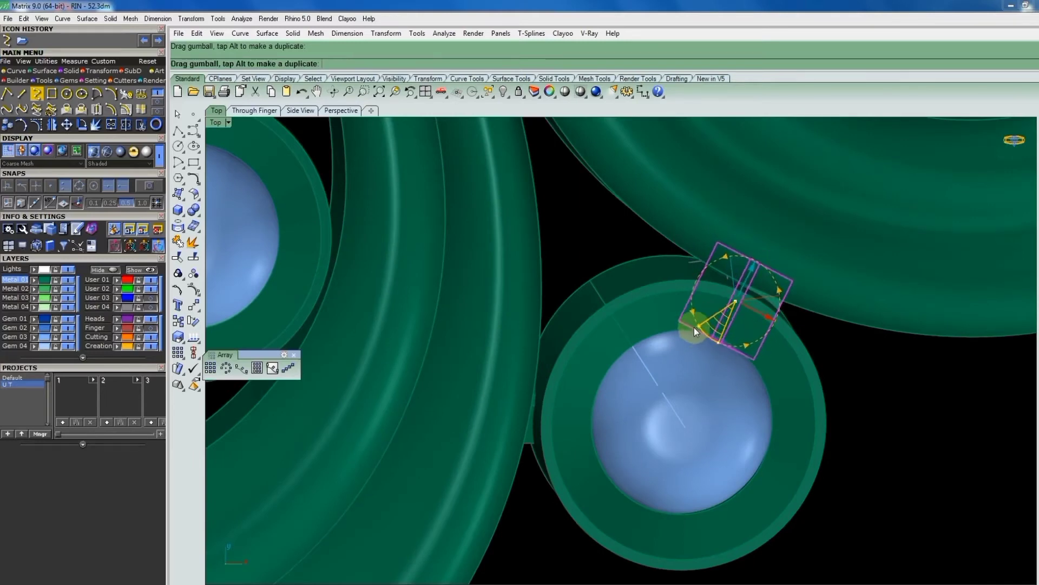
pyautogui.scroll(-3, 729, 308)
pyautogui.scroll(-2, 728, 315)
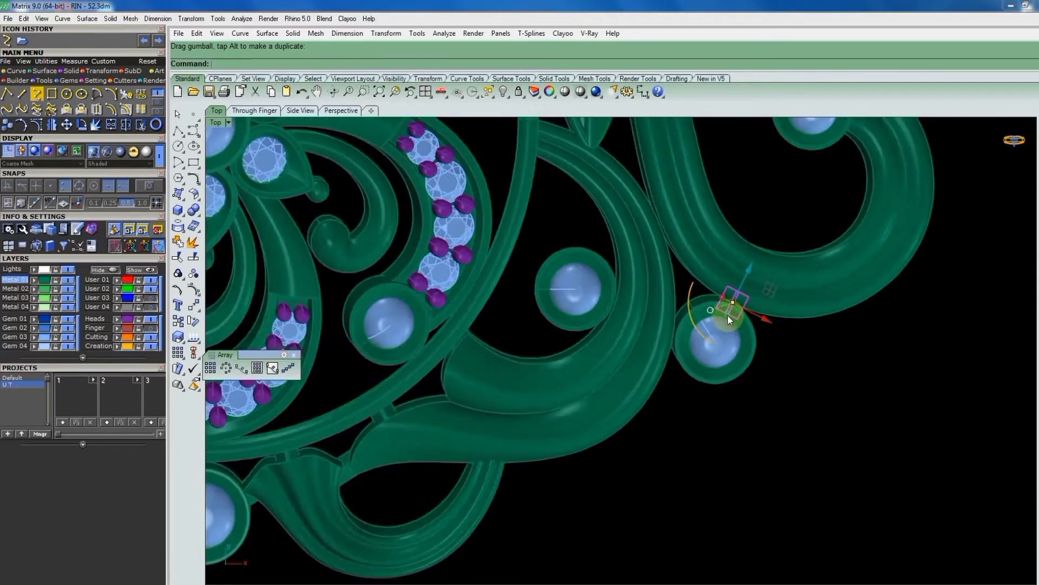
pyautogui.scroll(-2, 727, 341)
pyautogui.moveTo(727, 341)
pyautogui.mouseDown(button='right')
pyautogui.moveTo(580, 399)
pyautogui.moveTo(610, 433)
pyautogui.moveTo(579, 270)
pyautogui.mouseUp(button='right')
pyautogui.scroll(4, 544, 380)
# Reposition the small connector block beside the bezel.
pyautogui.click(555, 383)
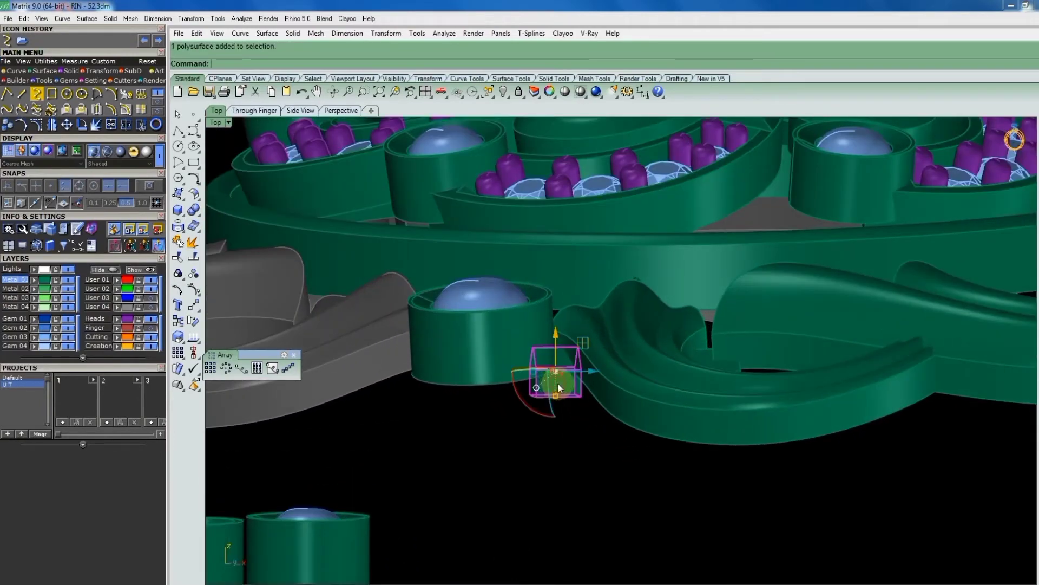
pyautogui.click(571, 418)
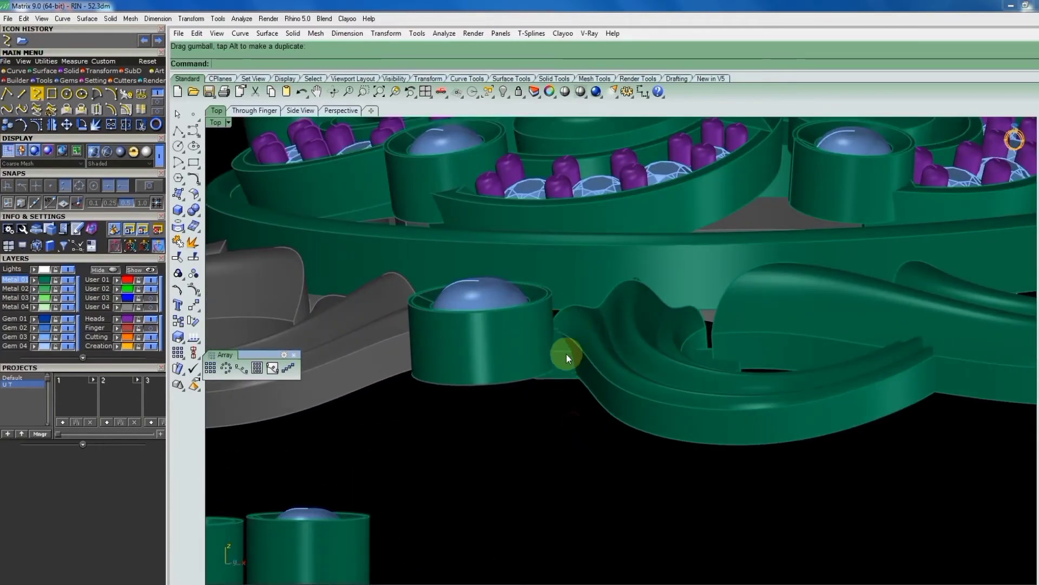
pyautogui.scroll(3, 564, 355)
pyautogui.click(561, 352)
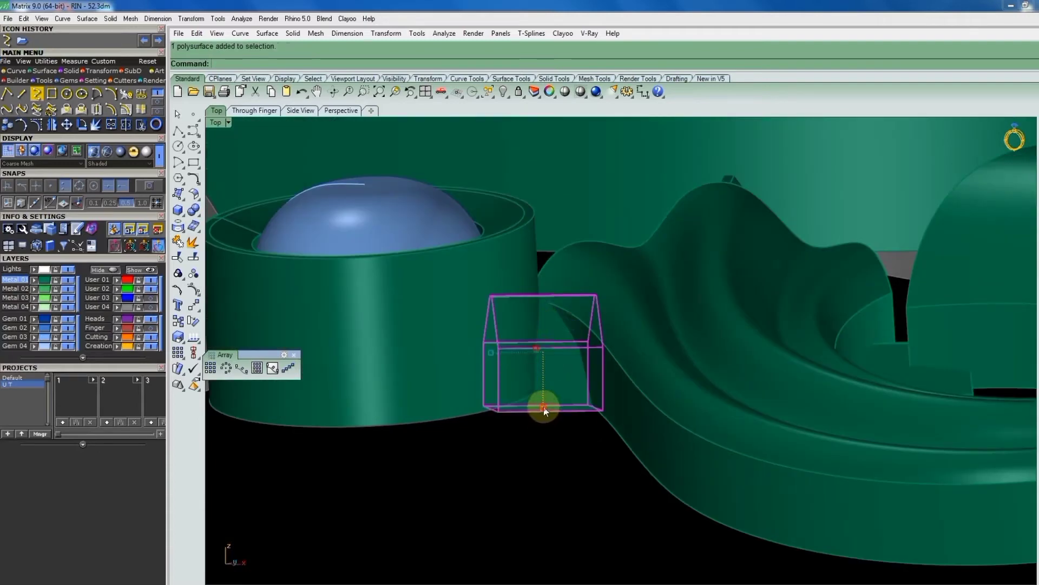
pyautogui.moveTo(543, 415); pyautogui.dragTo(544, 401)
pyautogui.scroll(-3, 599, 361)
pyautogui.scroll(1, 775, 455)
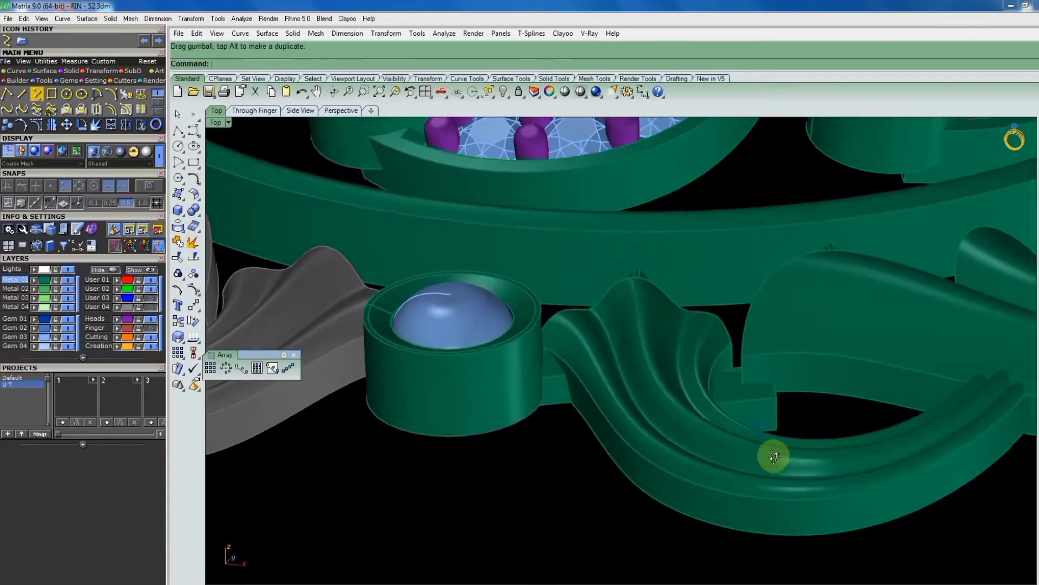
pyautogui.scroll(2, 747, 401)
# Lift the connector block on the scroll and shorten its height from the bottom.
pyautogui.click(747, 401)
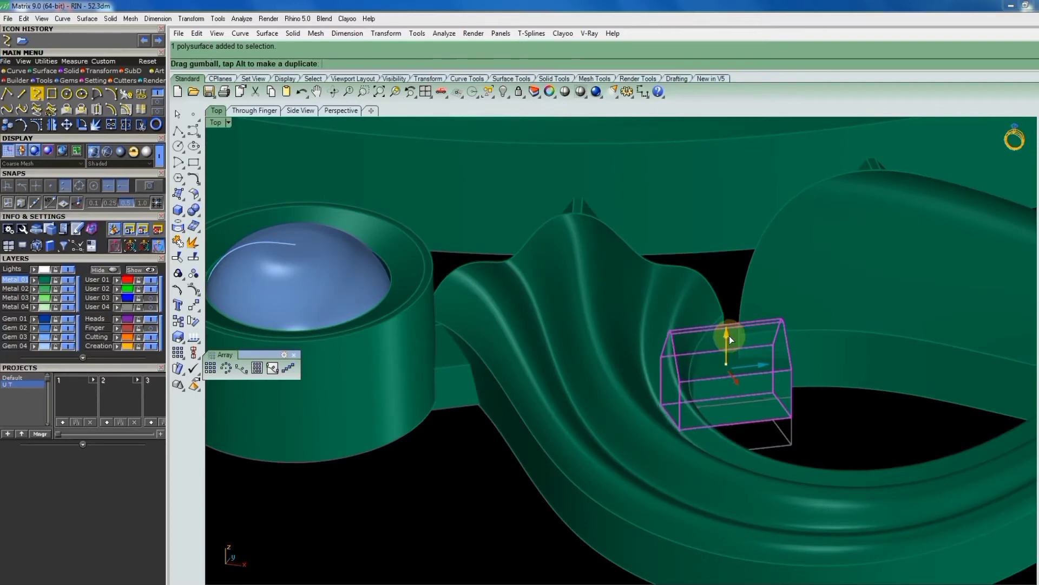
pyautogui.moveTo(728, 351); pyautogui.dragTo(730, 329)
pyautogui.scroll(-1, 733, 410)
pyautogui.scroll(-1, 704, 389)
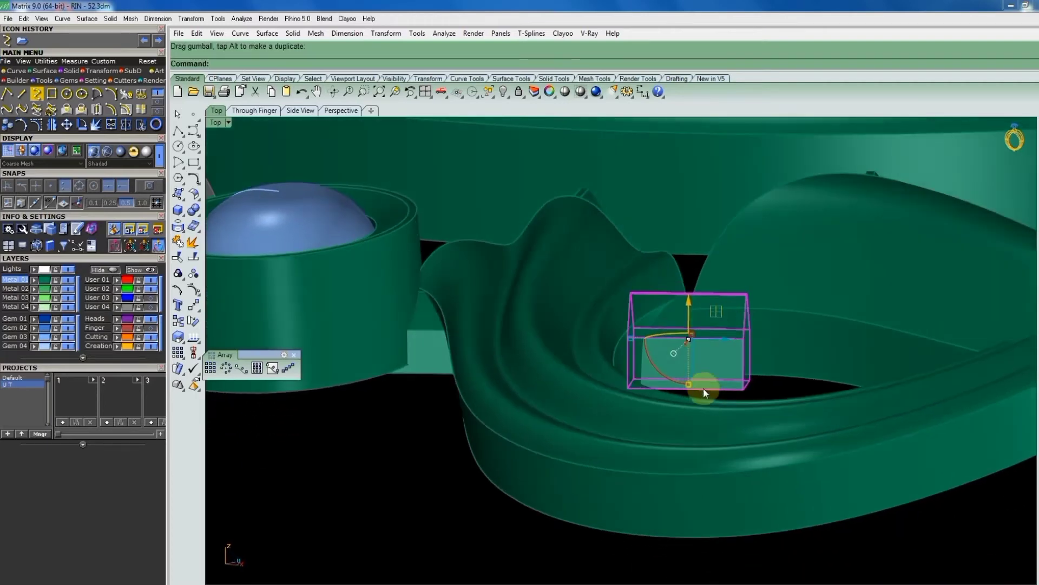
pyautogui.moveTo(691, 377); pyautogui.dragTo(691, 372)
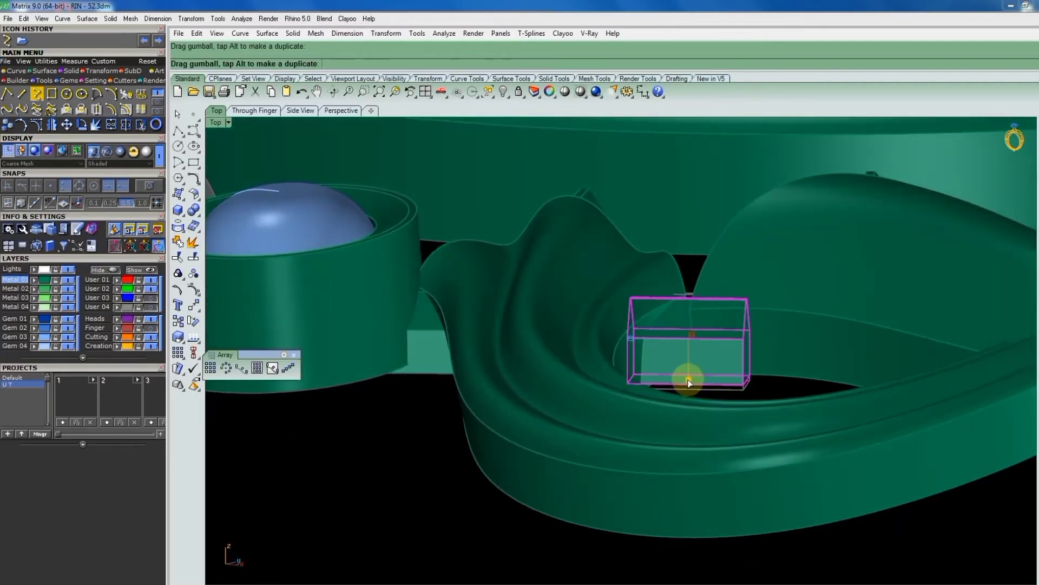
pyautogui.press('Escape')
pyautogui.moveTo(686, 313); pyautogui.dragTo(733, 536, button='right')
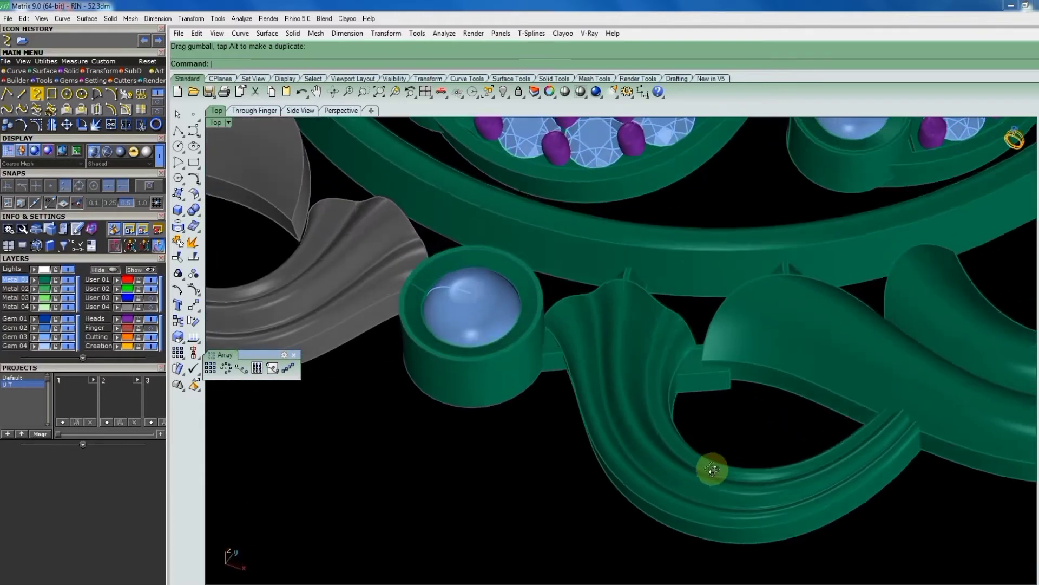
pyautogui.scroll(2, 726, 450)
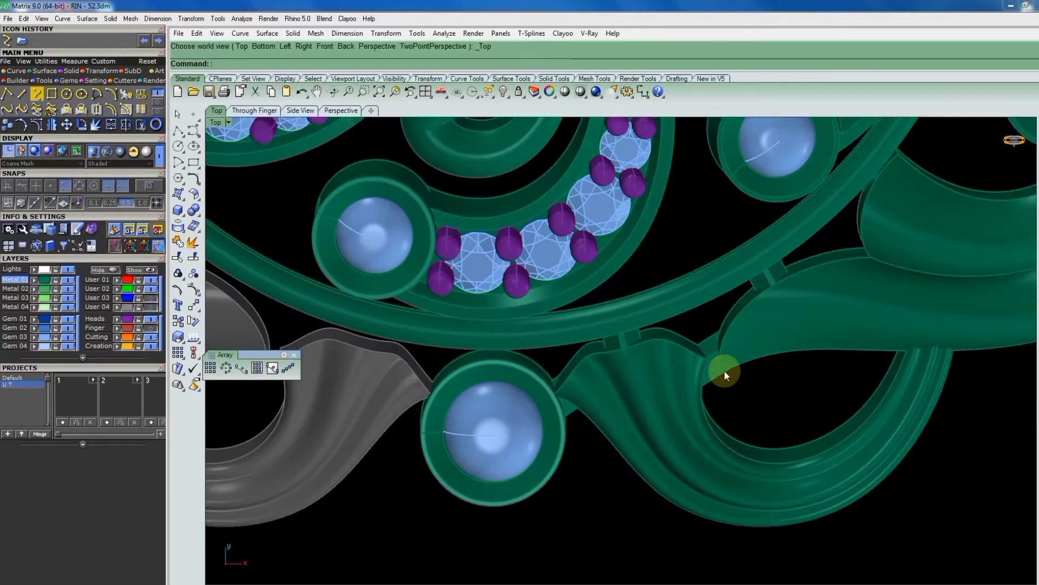
pyautogui.scroll(3, 724, 370)
# Rotate the junction connector block with the gumball, then undo the bad turn.
pyautogui.click(704, 337)
pyautogui.scroll(2, 702, 341)
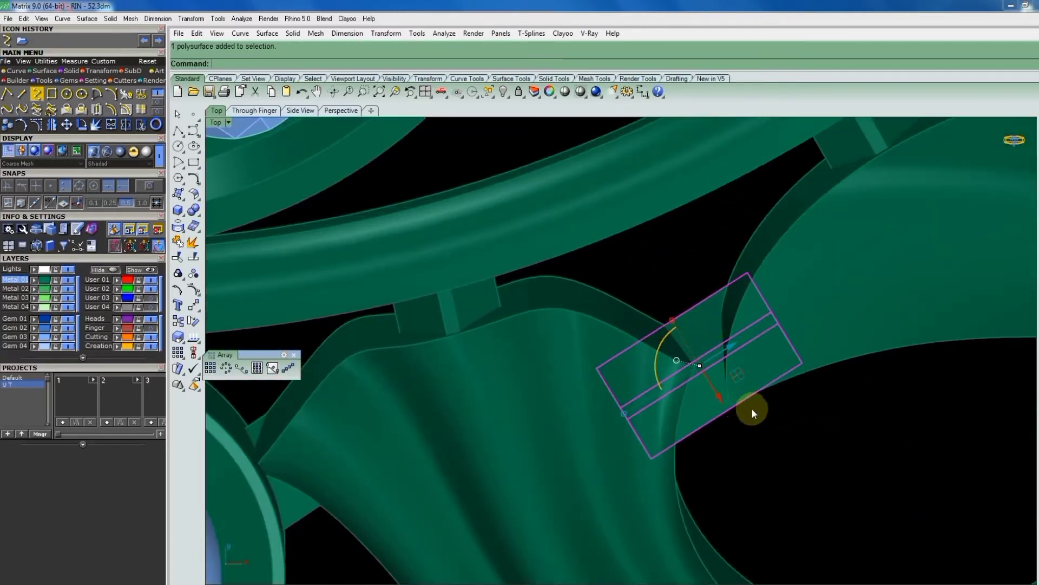
pyautogui.moveTo(751, 409)
pyautogui.mouseDown(button='right')
pyautogui.moveTo(702, 342)
pyautogui.moveTo(657, 313)
pyautogui.moveTo(652, 285)
pyautogui.moveTo(692, 305)
pyautogui.moveTo(553, 291)
pyautogui.moveTo(589, 311)
pyautogui.mouseUp(button='right')
pyautogui.moveTo(598, 329); pyautogui.dragTo(609, 327)
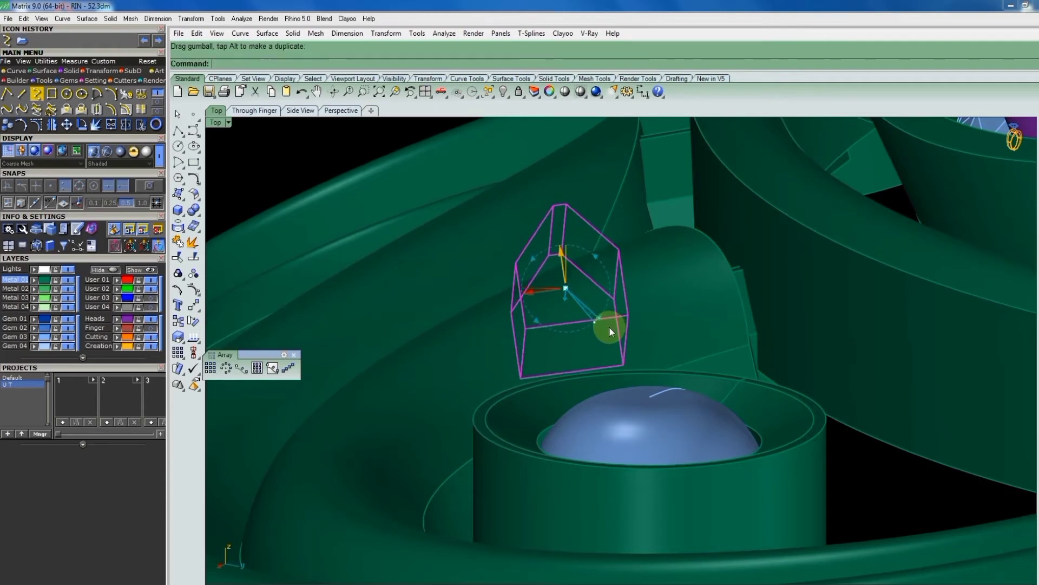
pyautogui.moveTo(609, 327)
pyautogui.mouseDown(button='right')
pyautogui.moveTo(668, 402)
pyautogui.moveTo(777, 468)
pyautogui.moveTo(663, 430)
pyautogui.mouseUp(button='right')
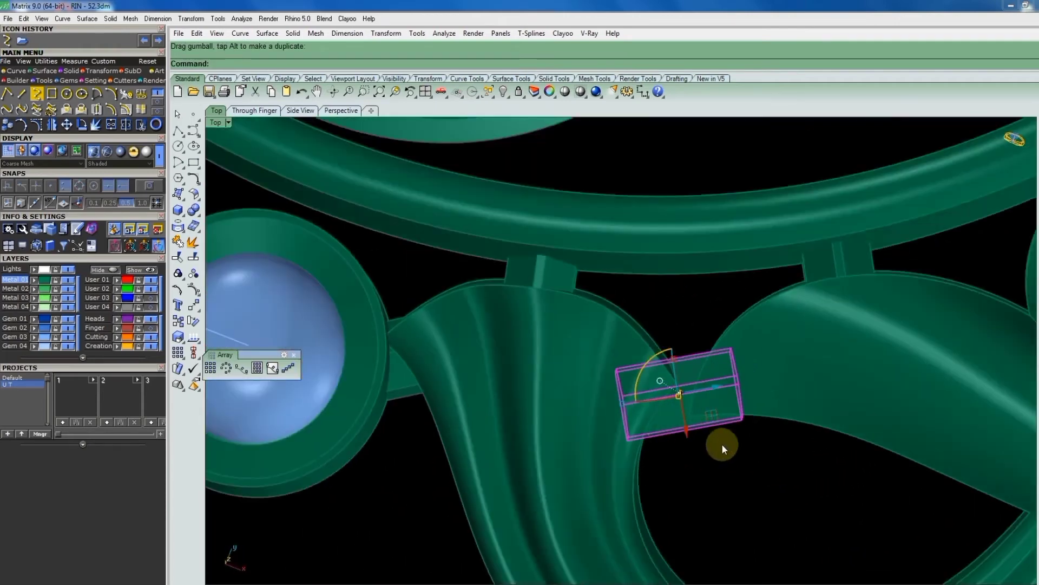
pyautogui.hotkey('ctrl', 'z')
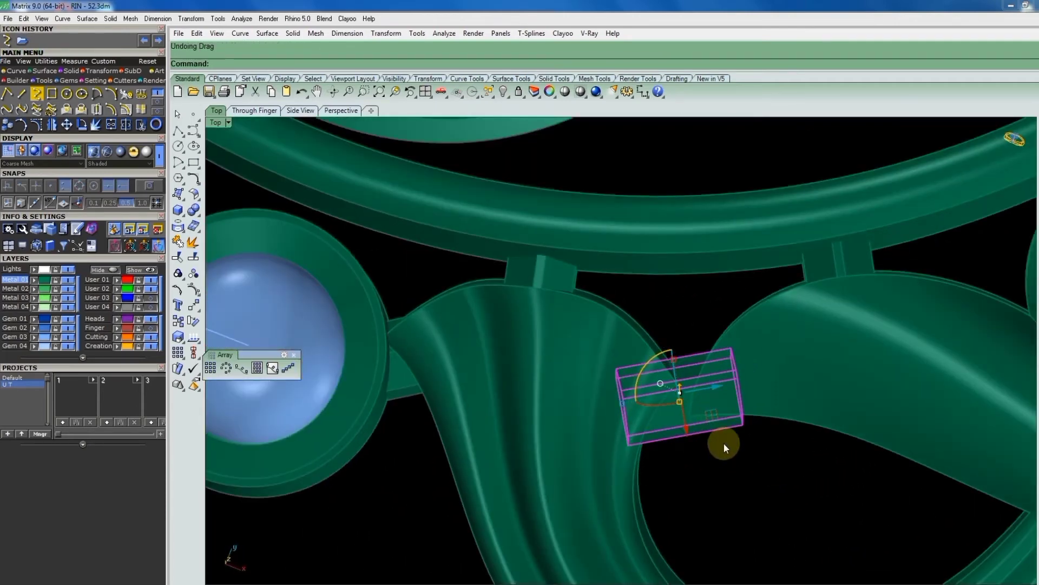
pyautogui.hotkey('ctrl', 'F1')
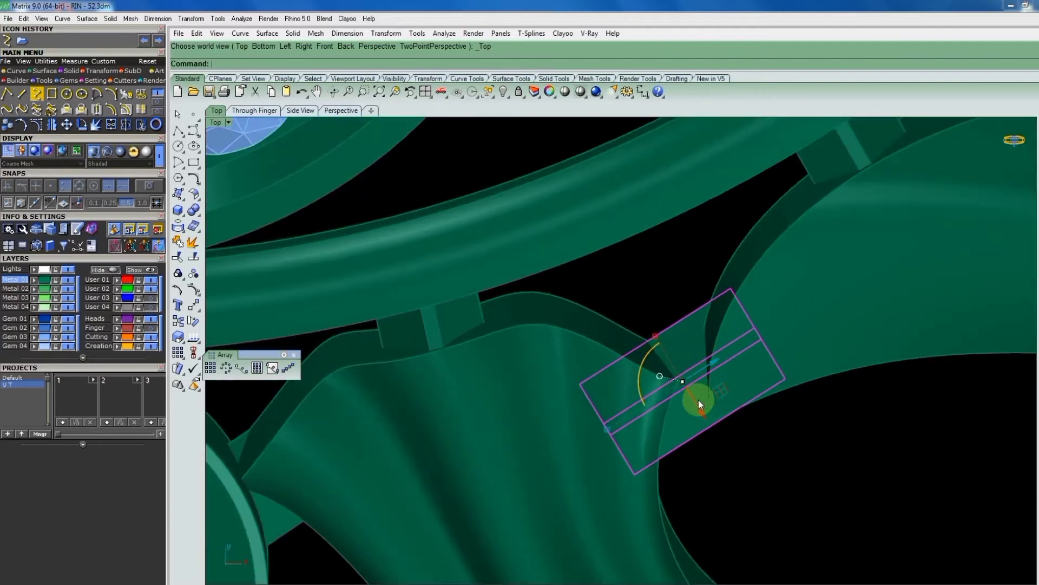
# Nudge the connector block up and rotate it about 7.5° across the lower scroll wall.
pyautogui.moveTo(714, 393); pyautogui.dragTo(713, 381)
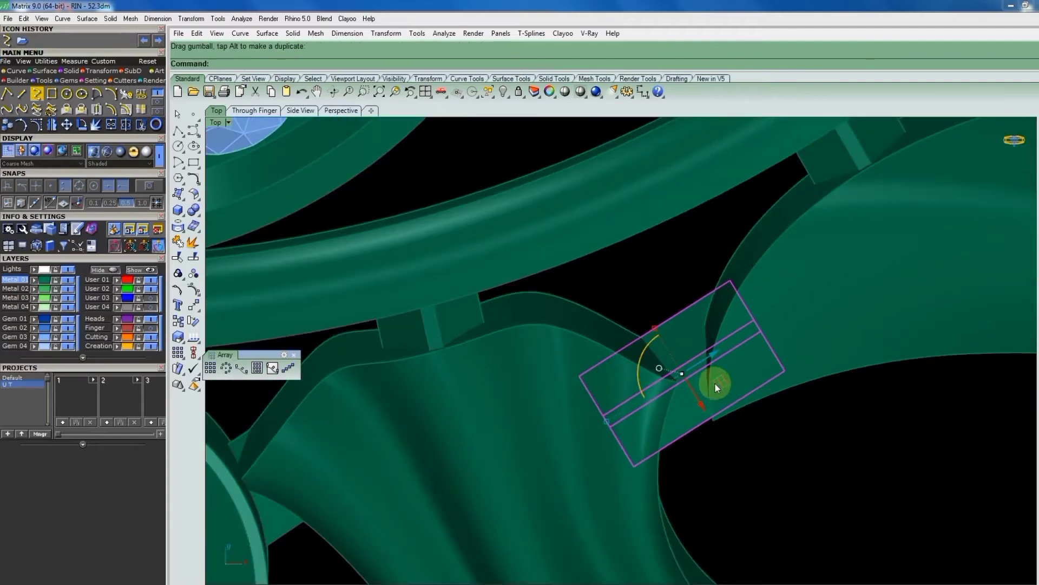
pyautogui.rightClick(715, 383)
pyautogui.click(657, 396)
pyautogui.click(860, 401)
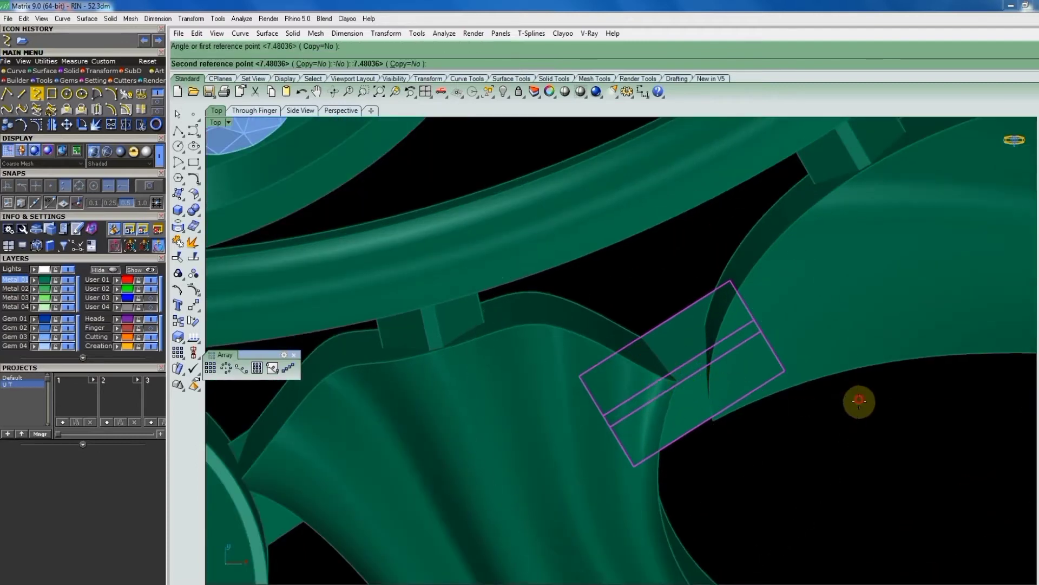
pyautogui.click(853, 410)
pyautogui.scroll(-3, 680, 395)
pyautogui.scroll(-3, 773, 378)
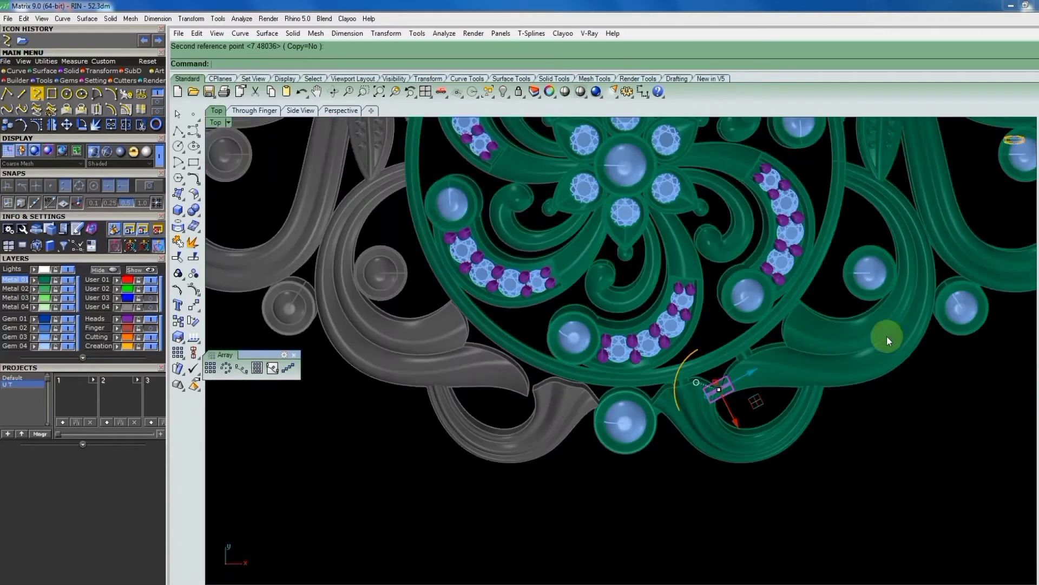
# Move the rotated connector block down the scroll to beside the right-hand gem bezel.
pyautogui.moveTo(887, 336); pyautogui.dragTo(708, 410, button='right')
pyautogui.scroll(3, 707, 410)
pyautogui.scroll(-3, 787, 367)
pyautogui.scroll(2, 747, 383)
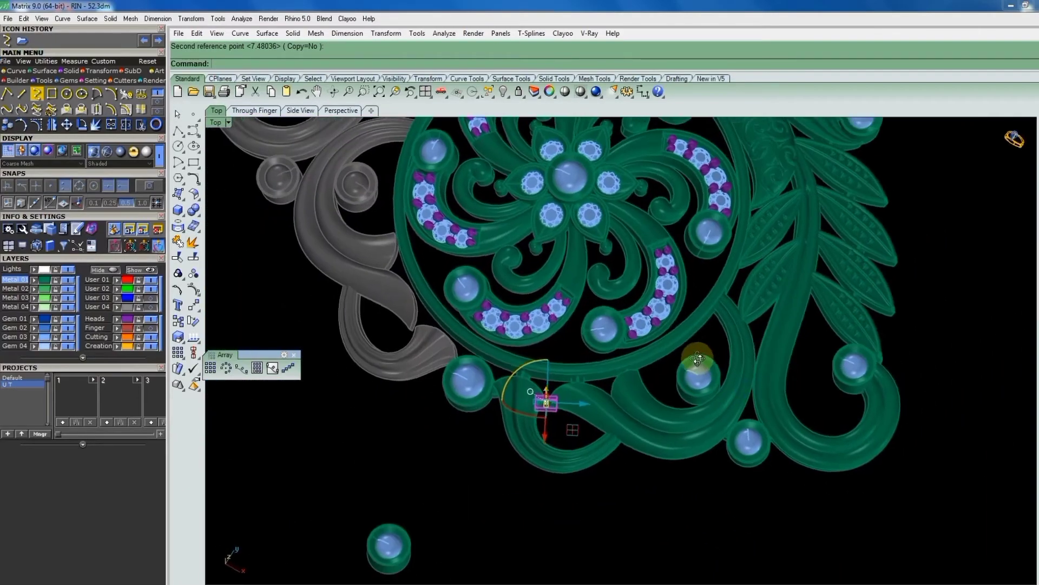
pyautogui.scroll(3, 722, 411)
pyautogui.scroll(2, 746, 446)
pyautogui.scroll(-3, 739, 432)
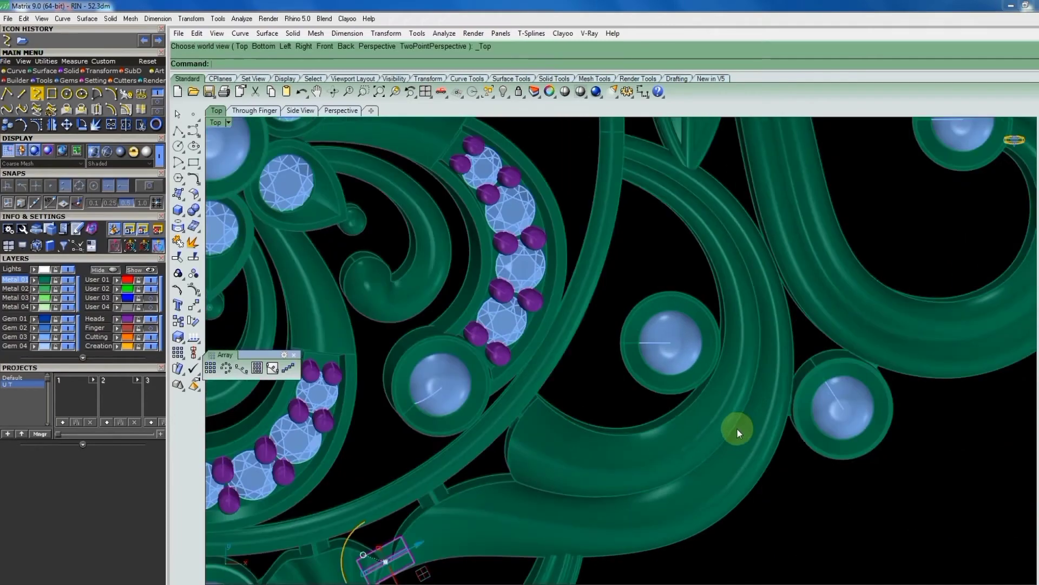
pyautogui.click(494, 454)
pyautogui.scroll(3, 494, 454)
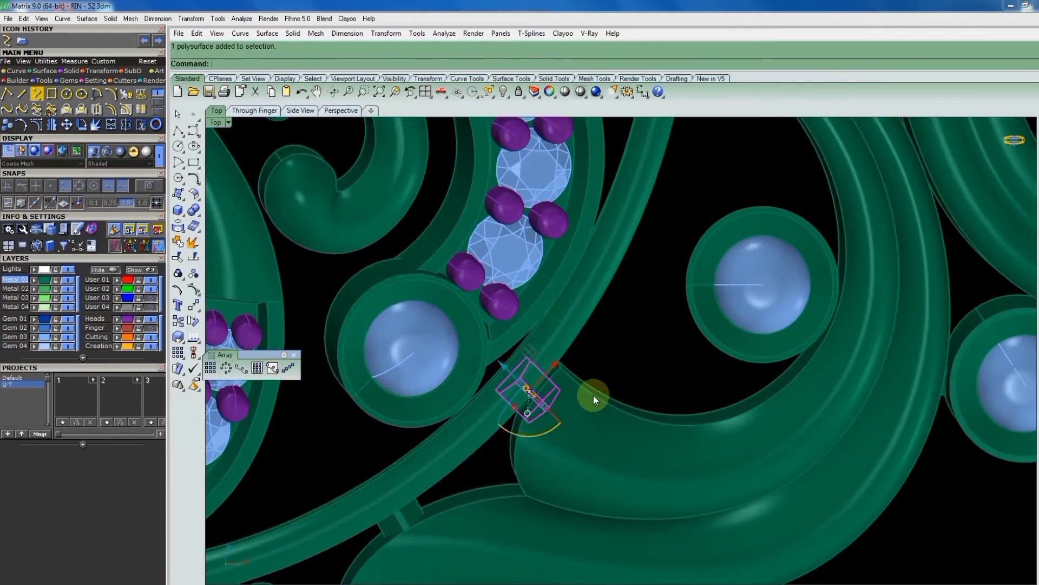
pyautogui.moveTo(529, 390); pyautogui.dragTo(406, 518)
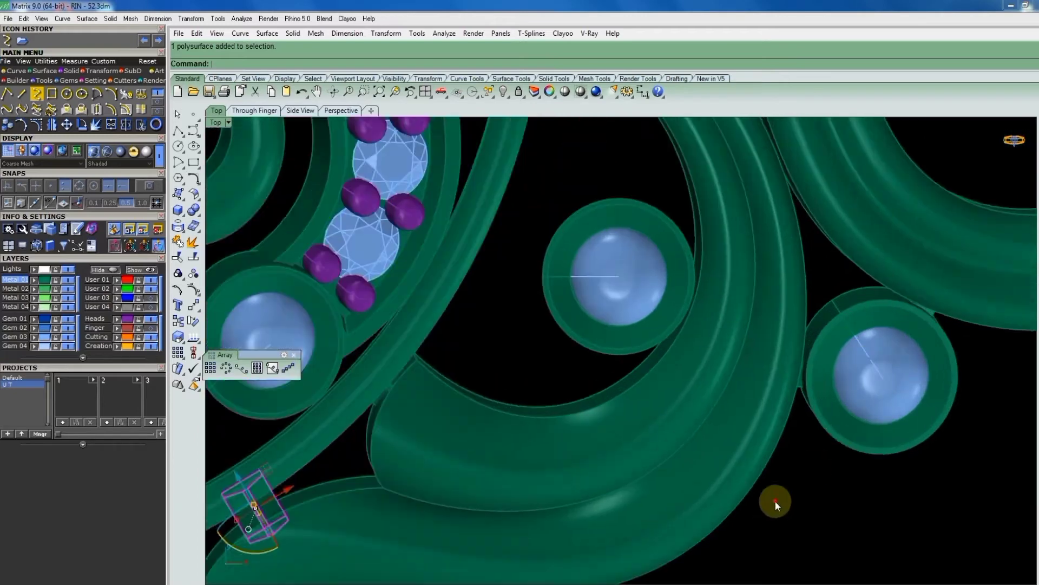
pyautogui.moveTo(775, 501); pyautogui.dragTo(855, 320)
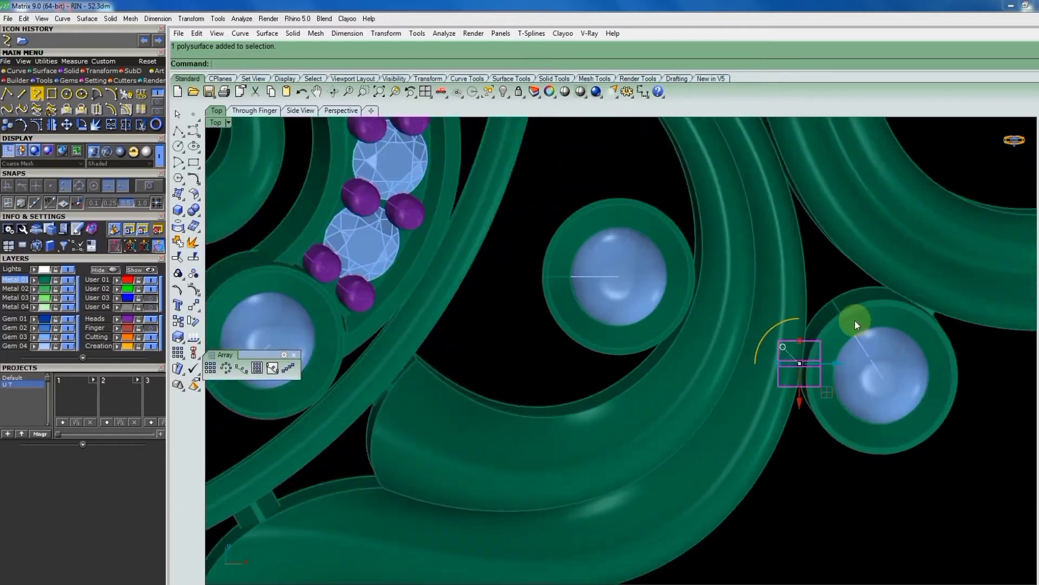
# Copy the connector block to sit against the gem bezel.
pyautogui.write('copy')
pyautogui.press('Return')
pyautogui.click(807, 370)
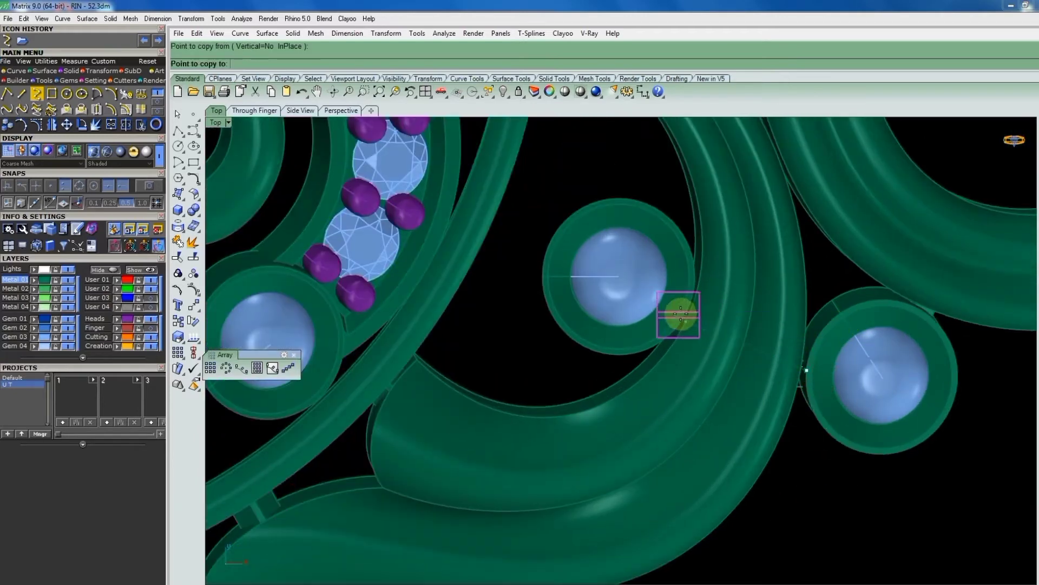
pyautogui.click(687, 318)
pyautogui.press('Return')
# Shorten the new block's height and shift its rotation pivot.
pyautogui.moveTo(593, 374); pyautogui.dragTo(780, 225)
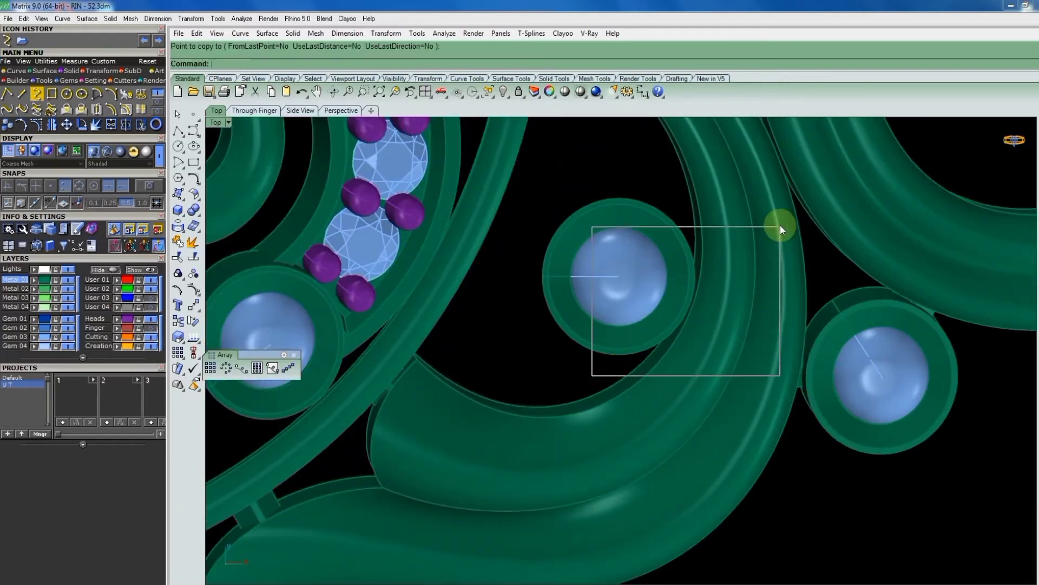
pyautogui.scroll(3, 771, 342)
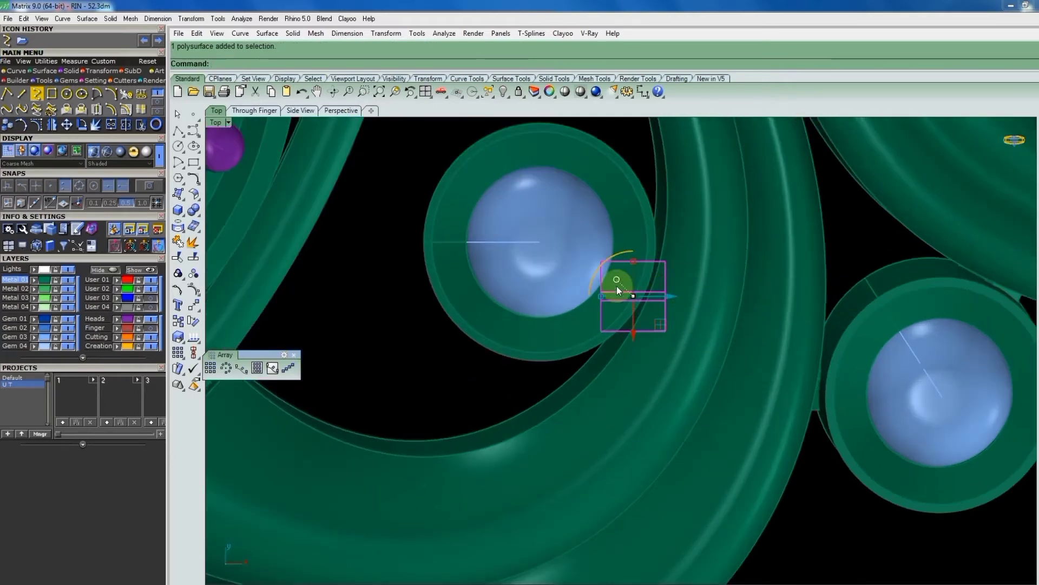
pyautogui.moveTo(630, 260)
pyautogui.mouseDown()
pyautogui.moveTo(625, 311)
pyautogui.moveTo(594, 300)
pyautogui.mouseUp()
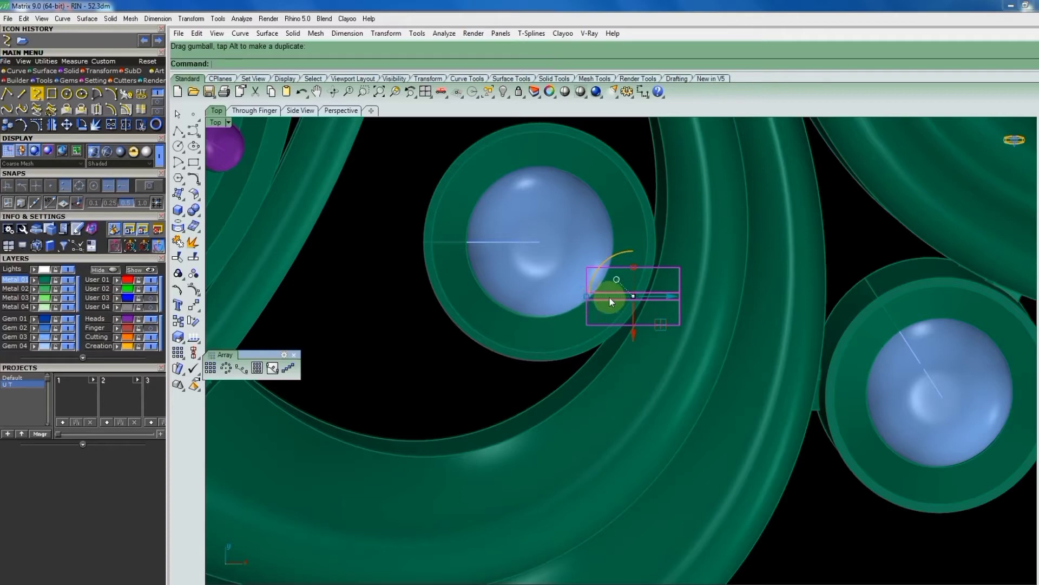
pyautogui.scroll(2, 649, 312)
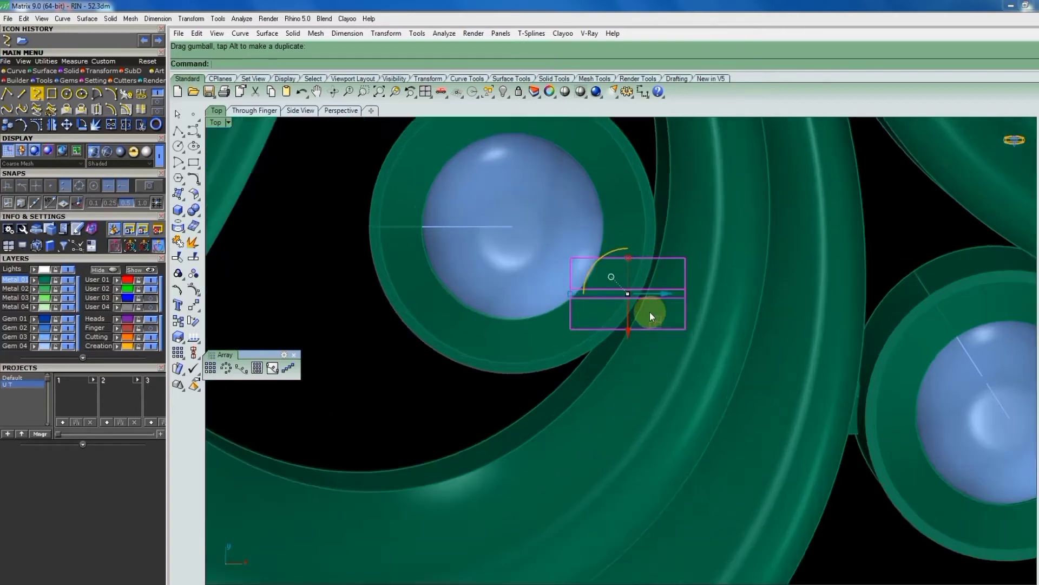
pyautogui.moveTo(612, 277)
pyautogui.keyDown('ctrl'); pyautogui.mouseDown()
pyautogui.moveTo(624, 238)
pyautogui.moveTo(665, 303)
pyautogui.moveTo(654, 273)
pyautogui.mouseUp(); pyautogui.keyUp('ctrl')
# Rotate the new block with a centre and reference points to follow the bezel.
pyautogui.write('rotate')
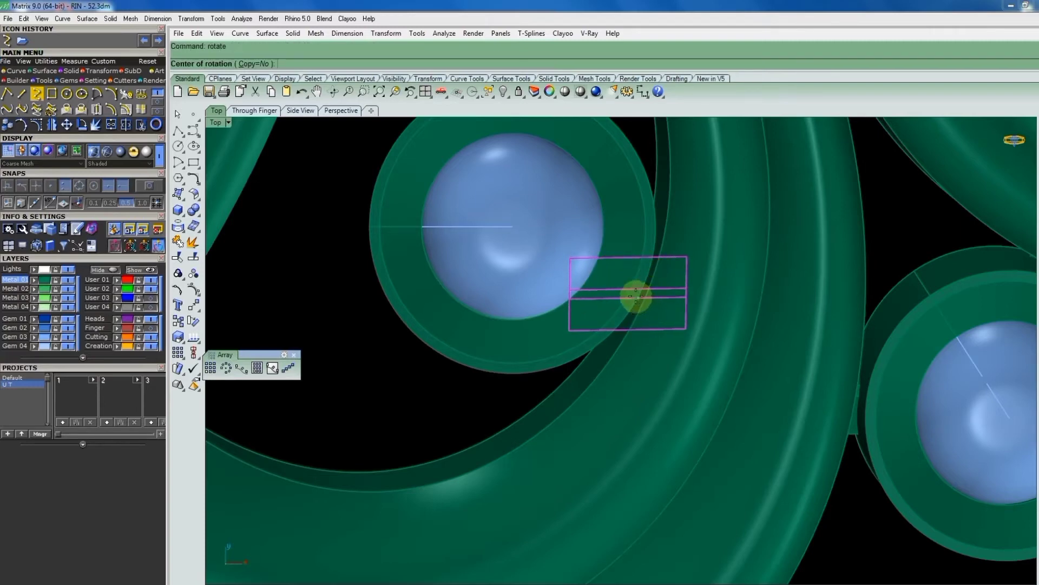
pyautogui.press('Return')
pyautogui.click(635, 290)
pyautogui.click(693, 356)
pyautogui.click(720, 274)
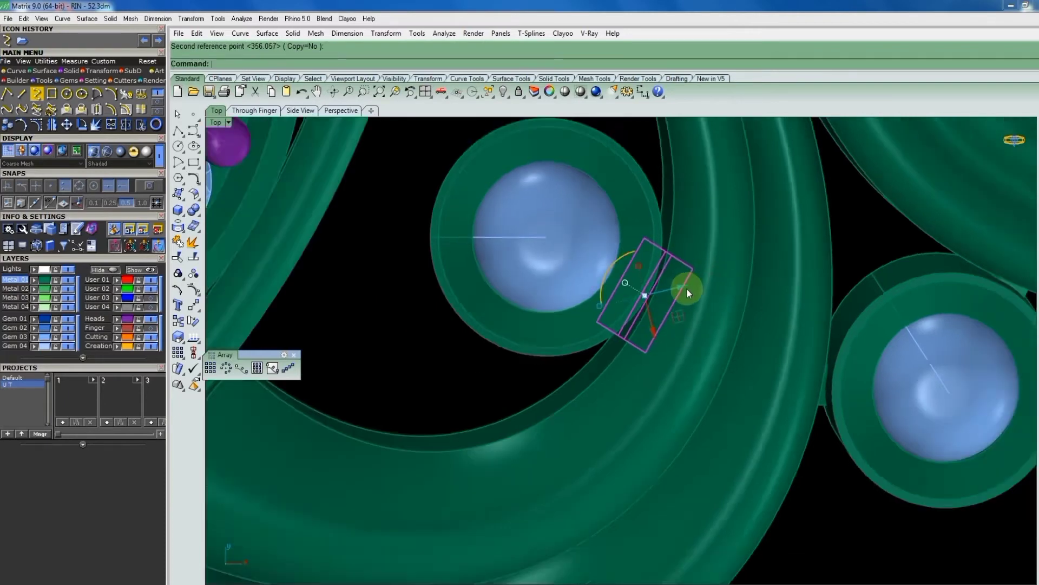
# Raise the block, return to top view, and nudge it snugly against the bezel.
pyautogui.keyDown('ctrl'); pyautogui.keyDown('shift'); pyautogui.moveTo(686, 289); pyautogui.dragTo(683, 335, button='right'); pyautogui.keyUp('shift'); pyautogui.keyUp('ctrl')
pyautogui.moveTo(683, 337); pyautogui.dragTo(684, 309)
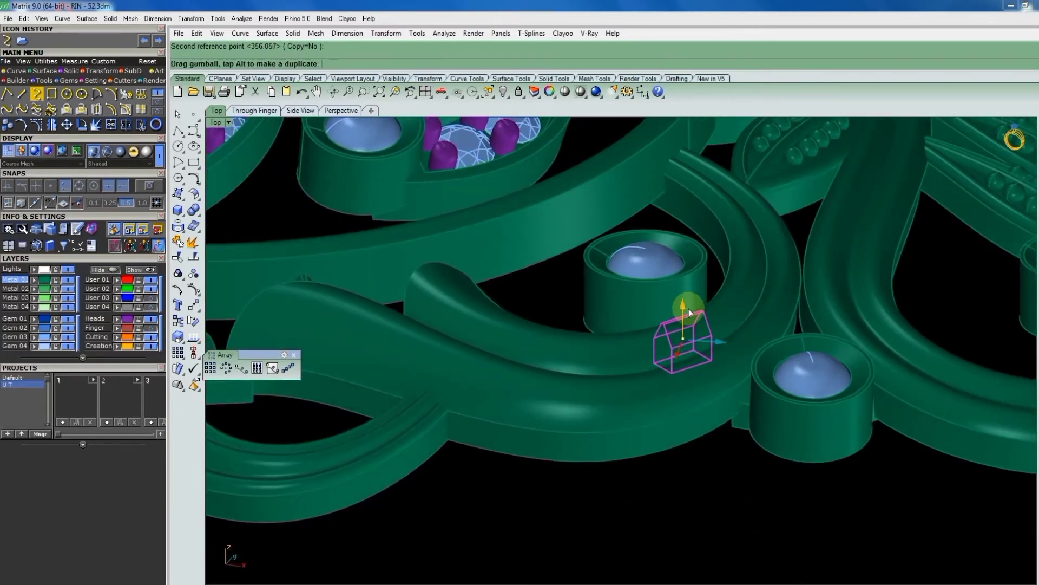
pyautogui.moveTo(556, 295)
pyautogui.keyDown('ctrl'); pyautogui.keyDown('shift'); pyautogui.mouseDown(button='right')
pyautogui.moveTo(683, 385)
pyautogui.moveTo(677, 430)
pyautogui.mouseUp(button='right'); pyautogui.keyUp('shift'); pyautogui.keyUp('ctrl')
pyautogui.scroll(3, 663, 324)
pyautogui.click(653, 314)
pyautogui.scroll(-3, 655, 316)
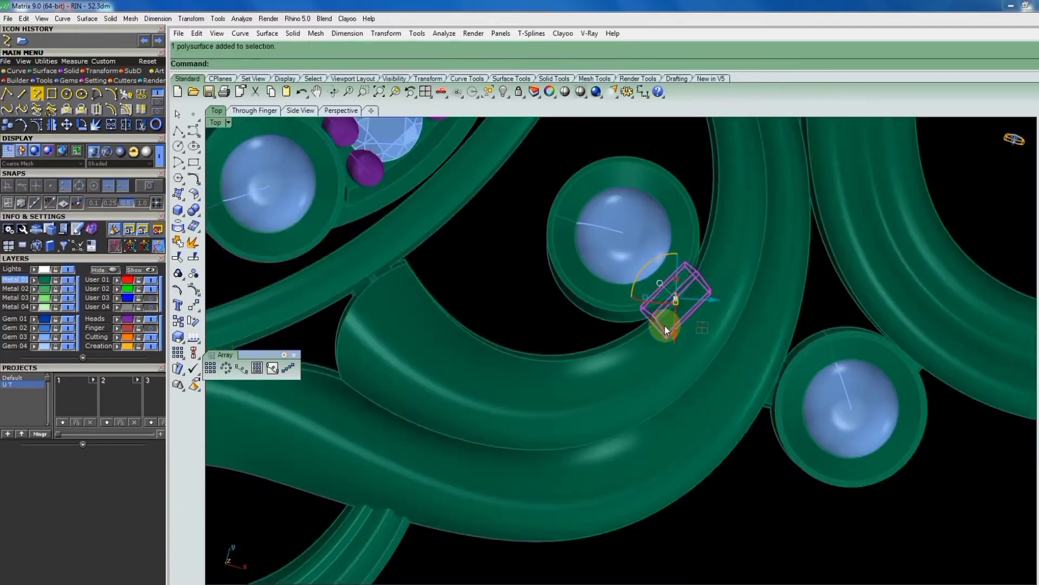
pyautogui.hotkey('ctrl', 'F1')
pyautogui.scroll(3, 681, 276)
pyautogui.moveTo(679, 306); pyautogui.dragTo(684, 293)
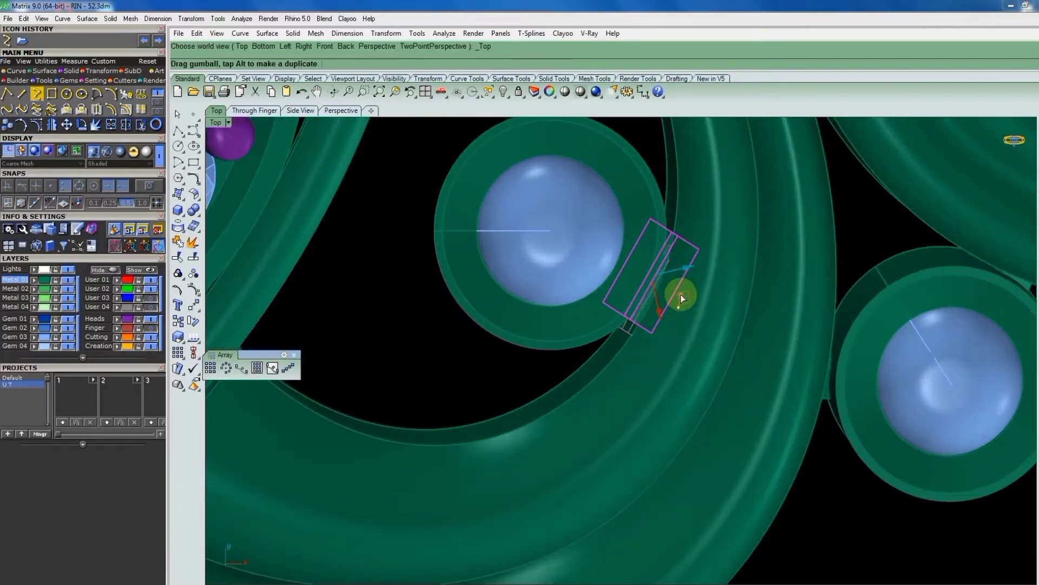
pyautogui.scroll(2, 674, 290)
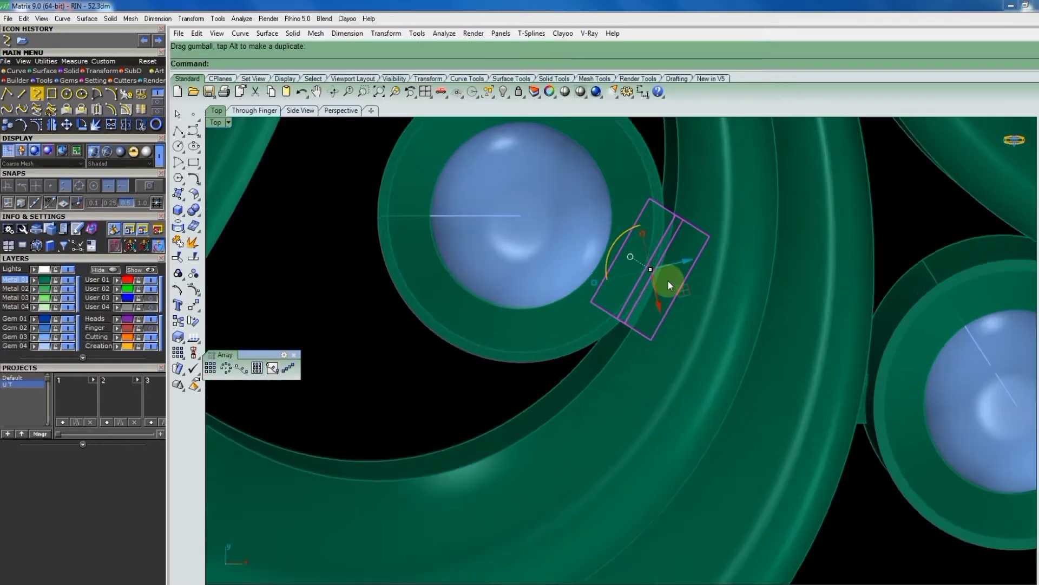
pyautogui.moveTo(683, 268); pyautogui.dragTo(676, 296)
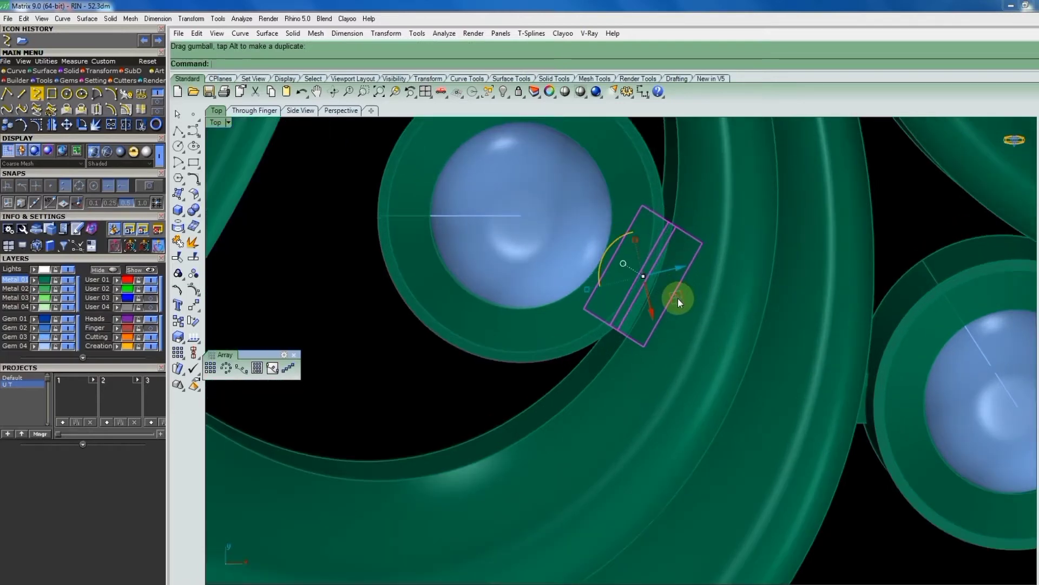
# Rotate the connector block about 59° so it lies across the scroll wall.
pyautogui.rightClick(678, 298)
pyautogui.click(657, 244)
pyautogui.click(631, 353)
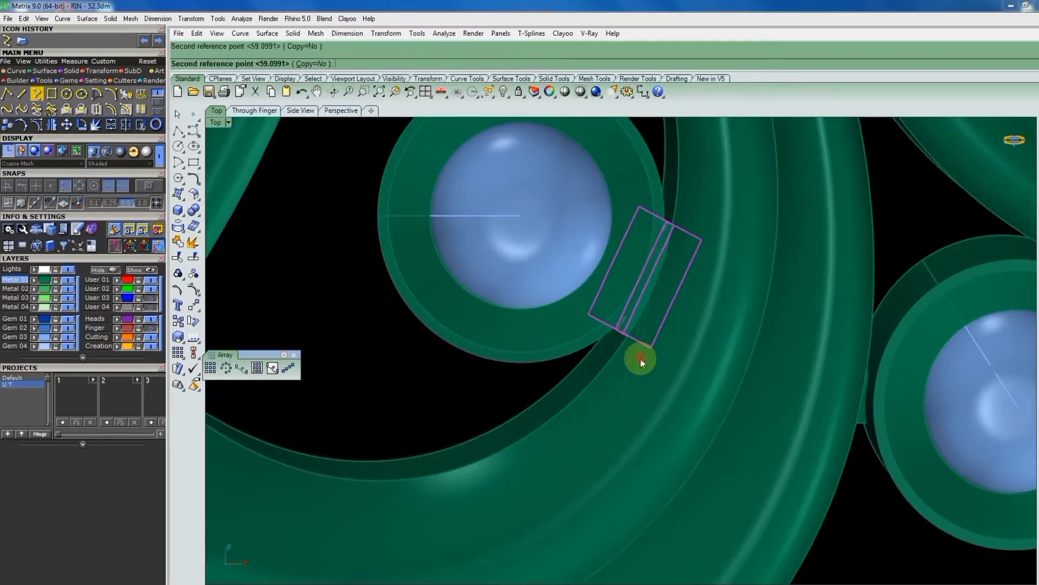
pyautogui.click(641, 358)
pyautogui.scroll(-3, 639, 335)
pyautogui.scroll(-2, 735, 410)
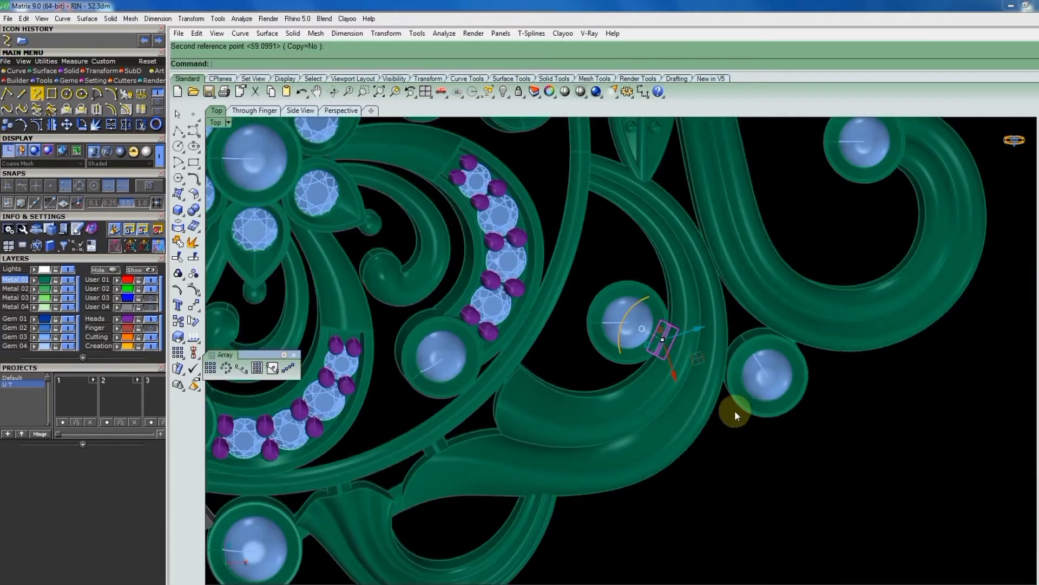
# Copy the connector block farther up the band to the next scroll-wall junction.
pyautogui.press('c')
pyautogui.click(668, 332)
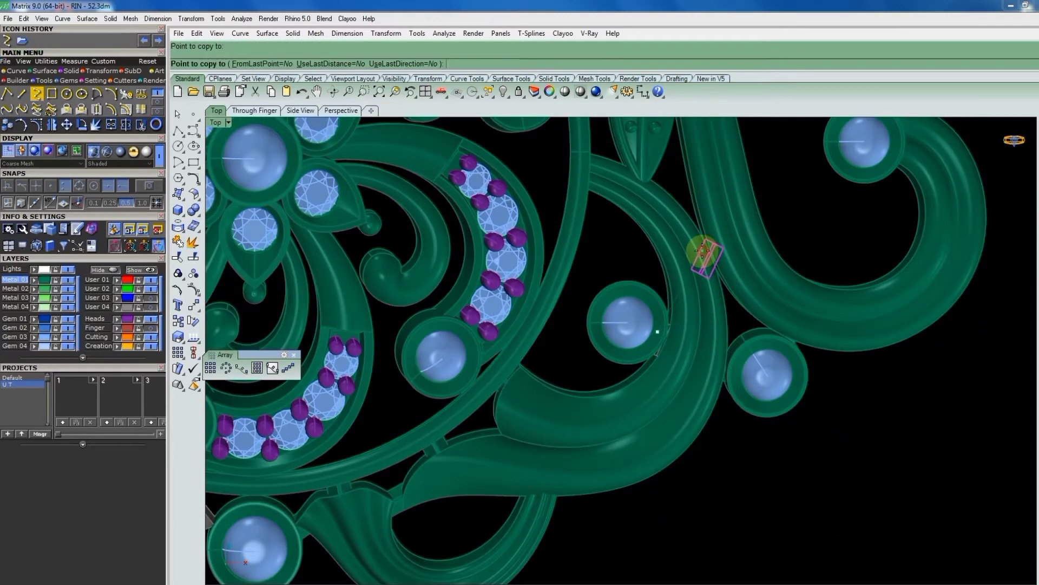
pyautogui.click(703, 252)
pyautogui.press('Return')
pyautogui.scroll(3, 688, 217)
pyautogui.click(738, 304)
pyautogui.scroll(3, 721, 324)
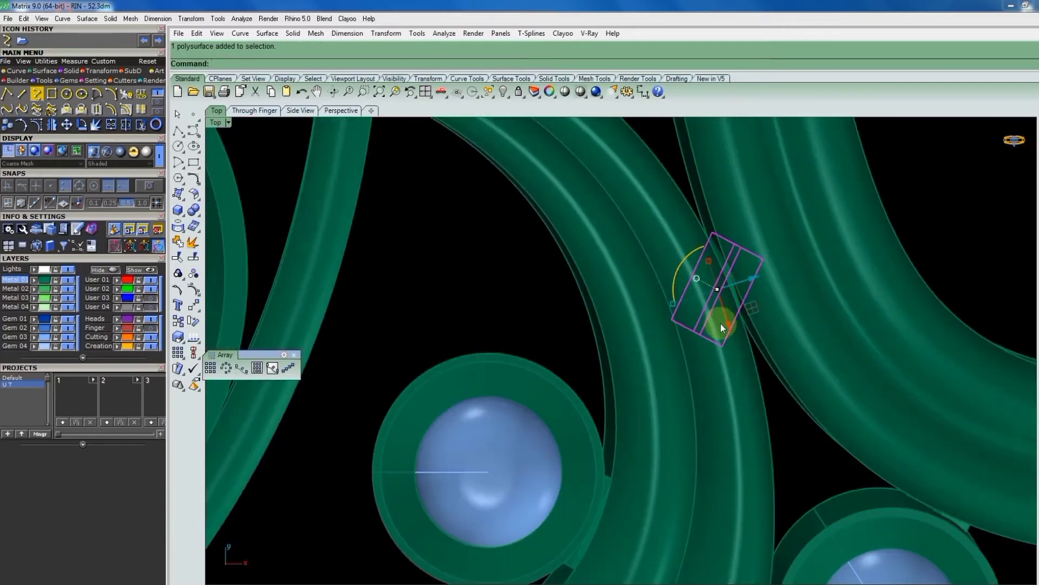
pyautogui.scroll(2, 721, 319)
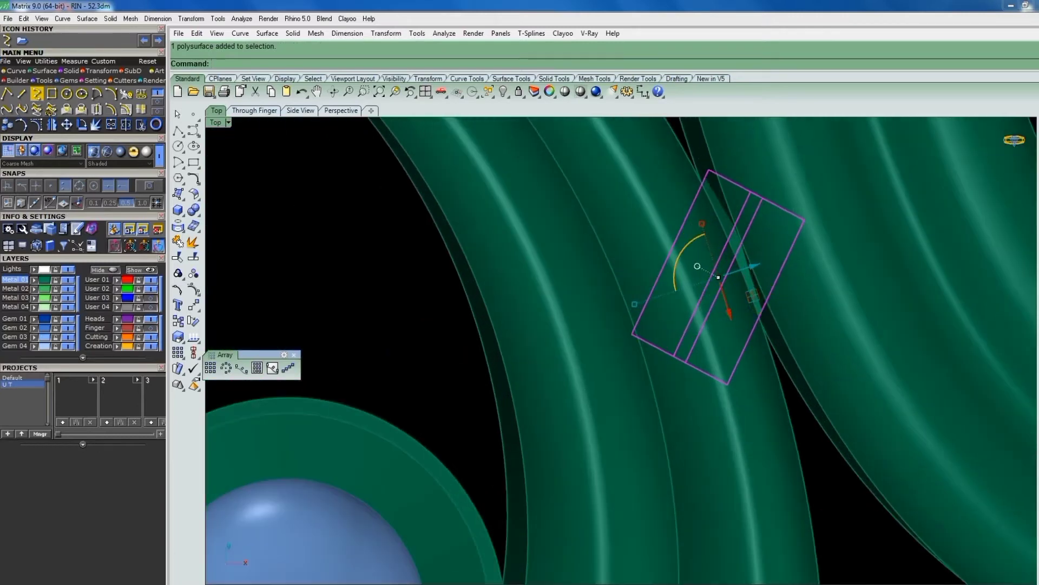
# Rotate the copy twice, about 57° overall, to straddle both walls.
pyautogui.write('rotate')
pyautogui.press('Return')
pyautogui.click(762, 285)
pyautogui.click(782, 389)
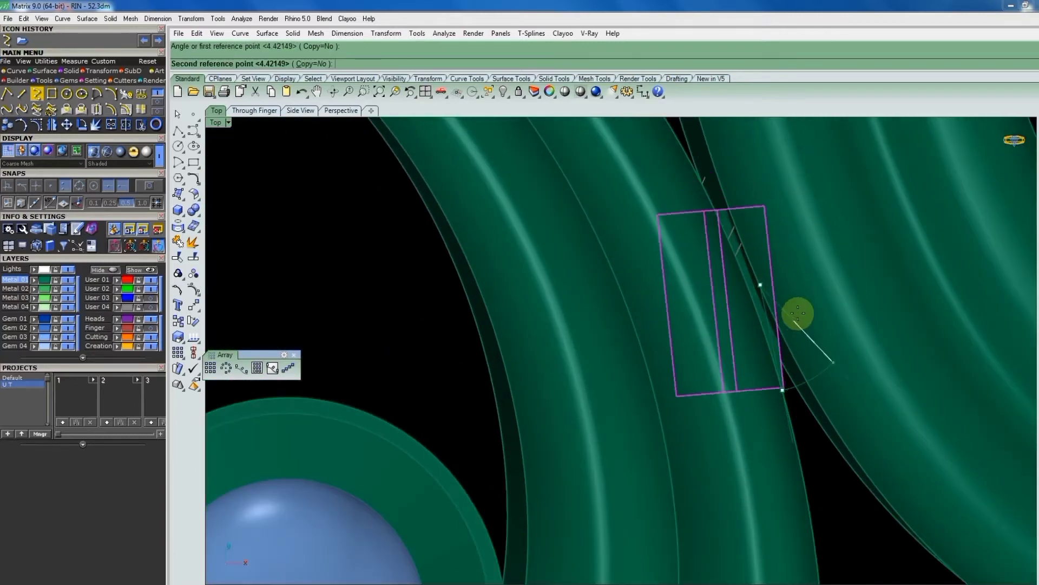
pyautogui.click(801, 301)
pyautogui.press('Return')
pyautogui.click(775, 366)
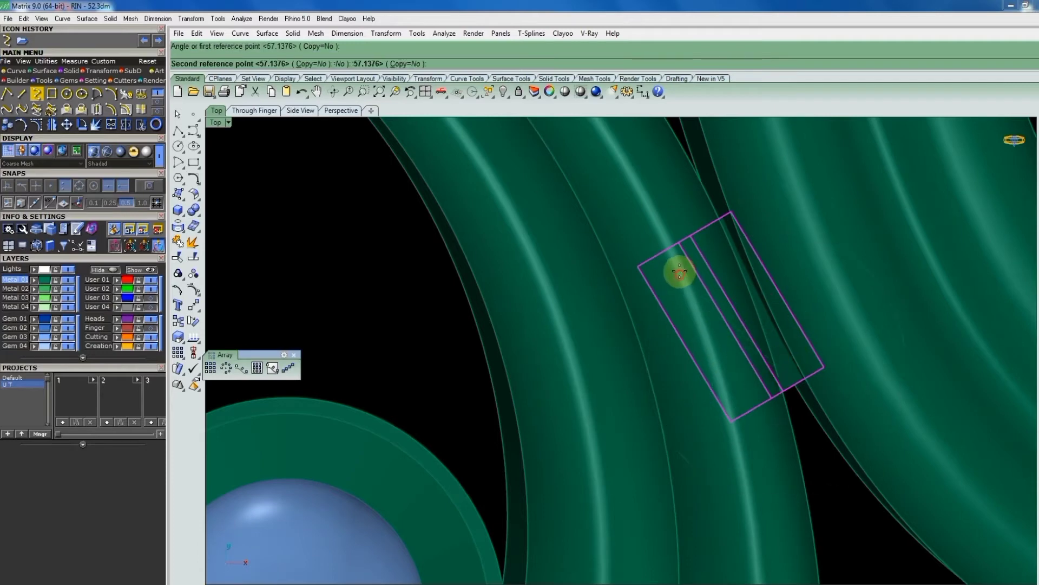
pyautogui.click(685, 237)
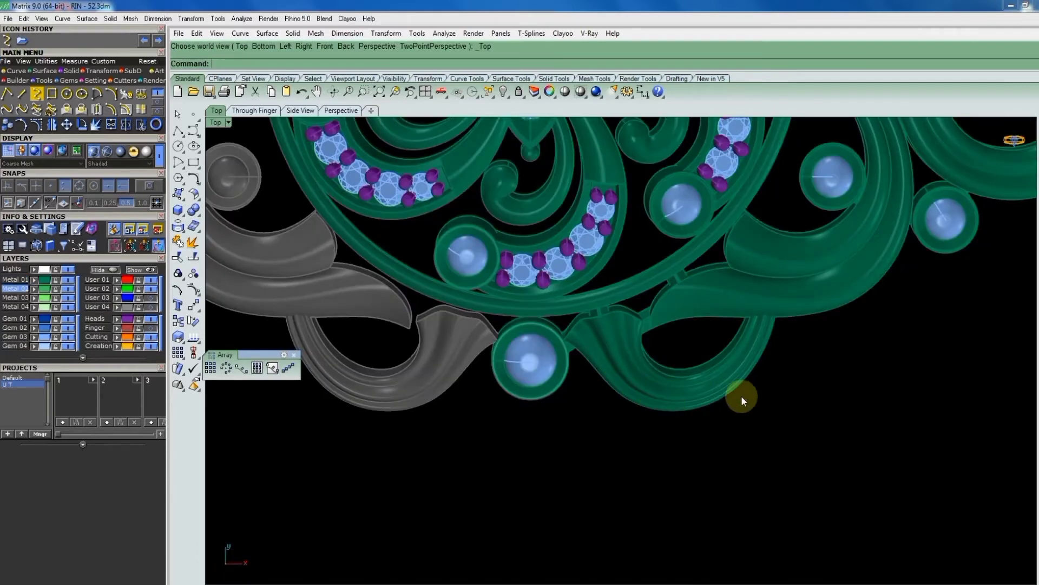
# Begin a curve extrusion with the outer outline, the long leaf edge and the leaf-tip edge.
pyautogui.click(754, 367)
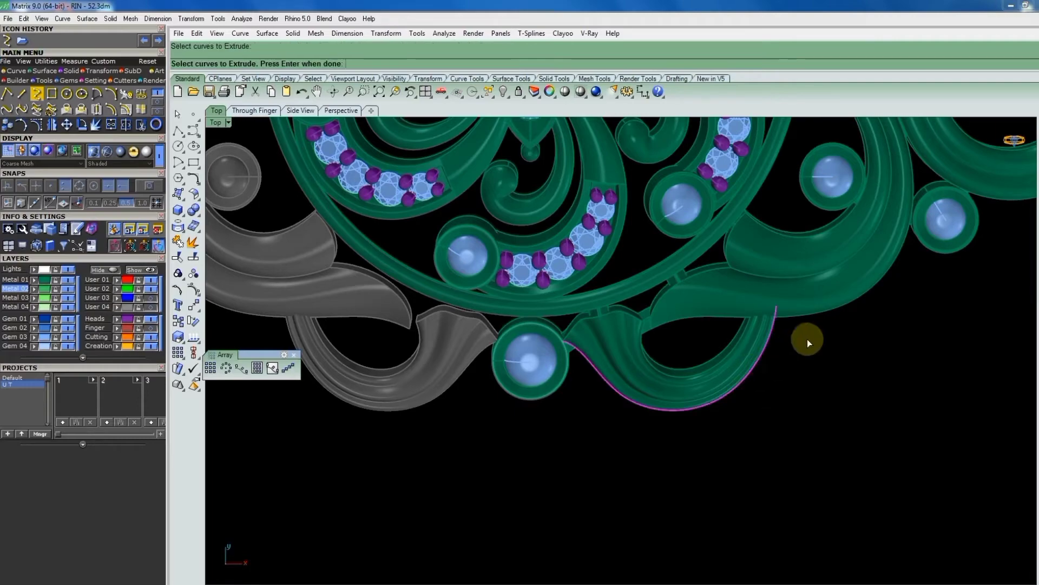
pyautogui.scroll(-3, 788, 323)
pyautogui.scroll(2, 720, 353)
pyautogui.scroll(2, 743, 348)
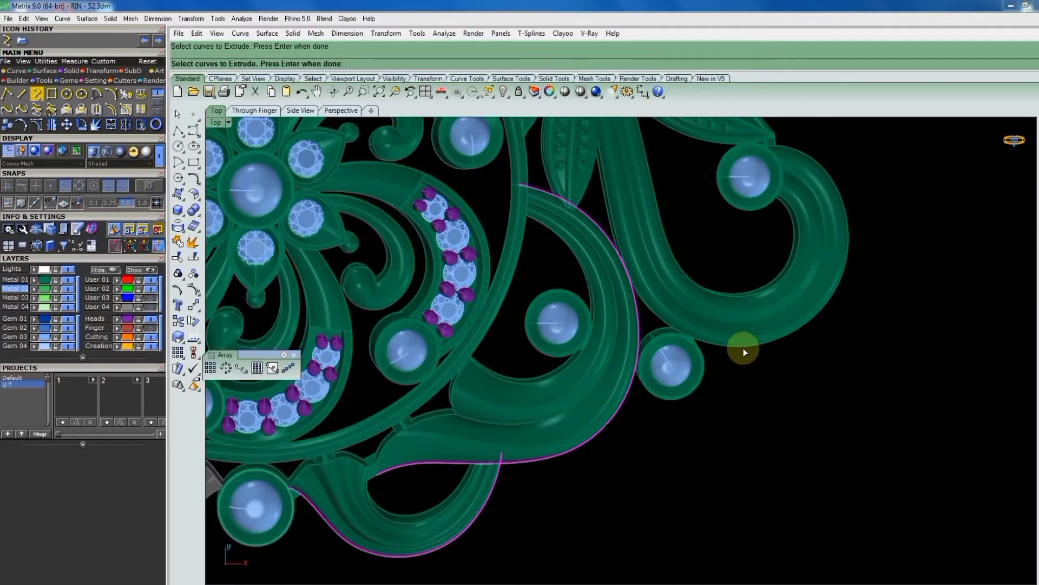
pyautogui.scroll(-2, 684, 362)
pyautogui.scroll(3, 728, 216)
pyautogui.scroll(2, 689, 237)
pyautogui.scroll(1, 684, 242)
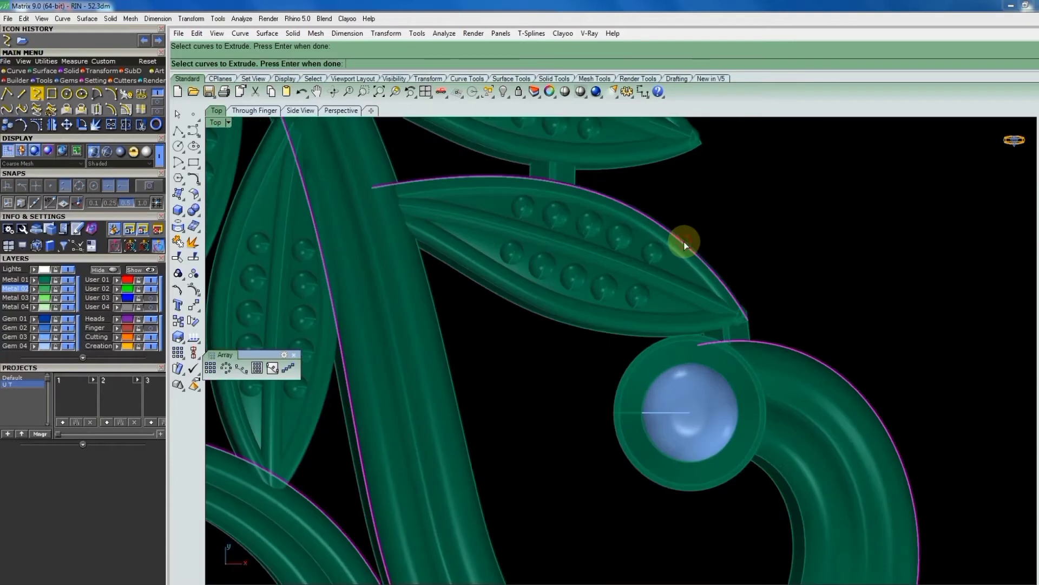
pyautogui.scroll(-2, 684, 241)
pyautogui.scroll(2, 699, 324)
pyautogui.scroll(1, 700, 324)
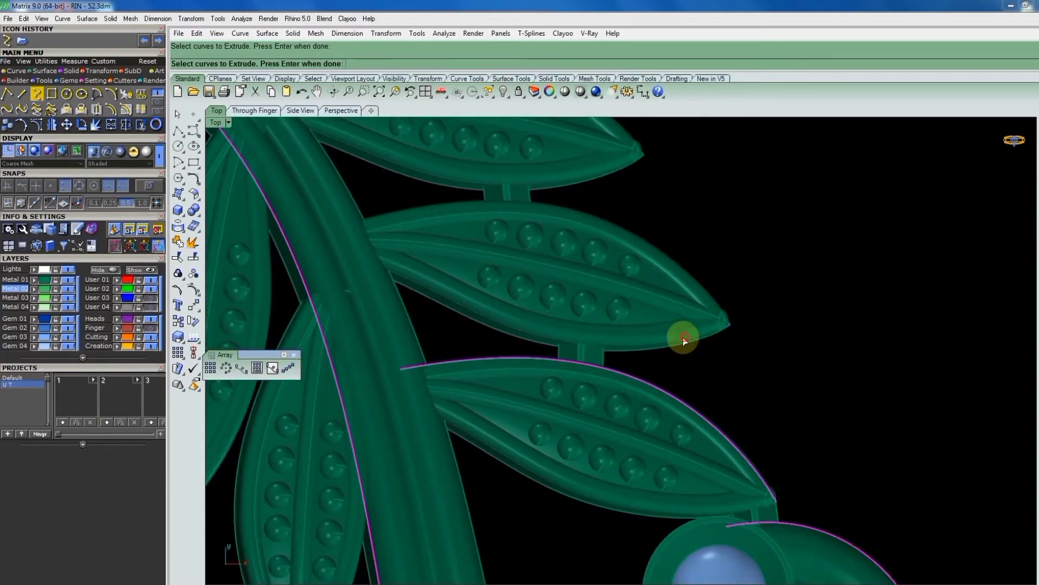
pyautogui.click(686, 343)
pyautogui.scroll(-1, 669, 345)
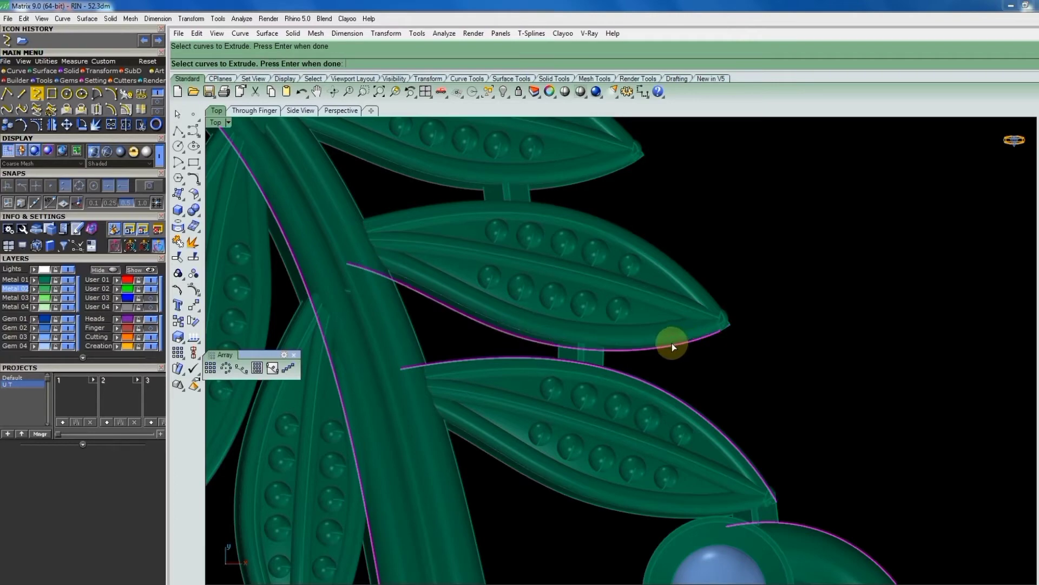
pyautogui.click(704, 288)
pyautogui.scroll(-1, 705, 287)
pyautogui.scroll(3, 673, 321)
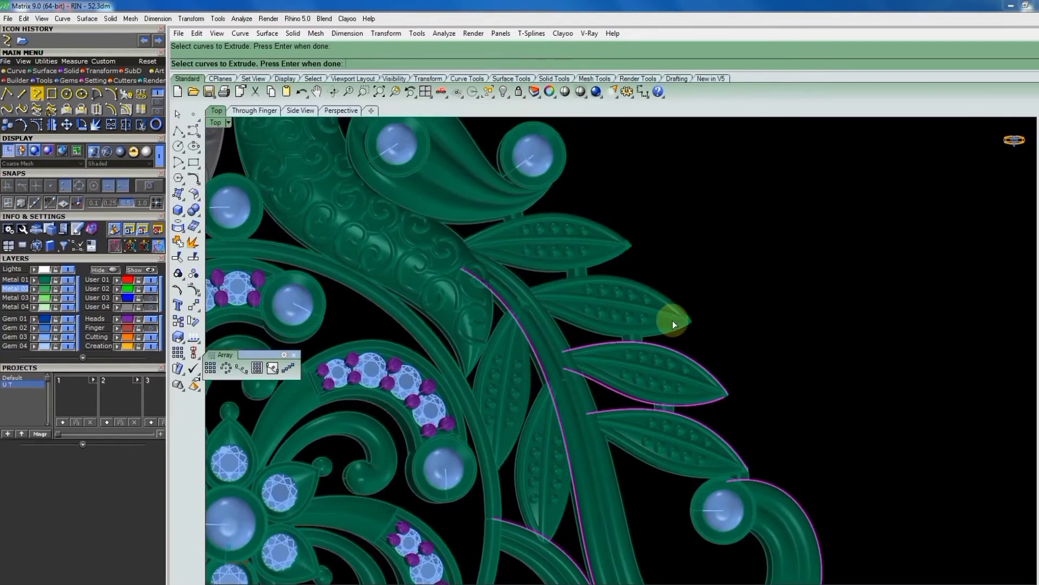
pyautogui.scroll(3, 683, 338)
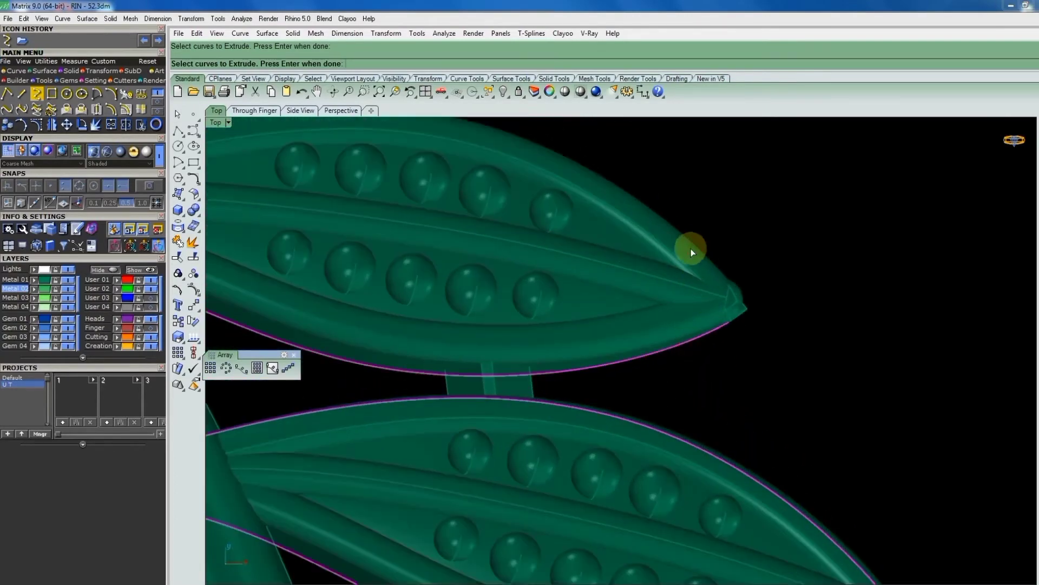
# Add the upper leaf's lower and top edge curves to the extrusion.
pyautogui.scroll(-2, 691, 252)
pyautogui.scroll(-1, 628, 265)
pyautogui.scroll(1, 618, 274)
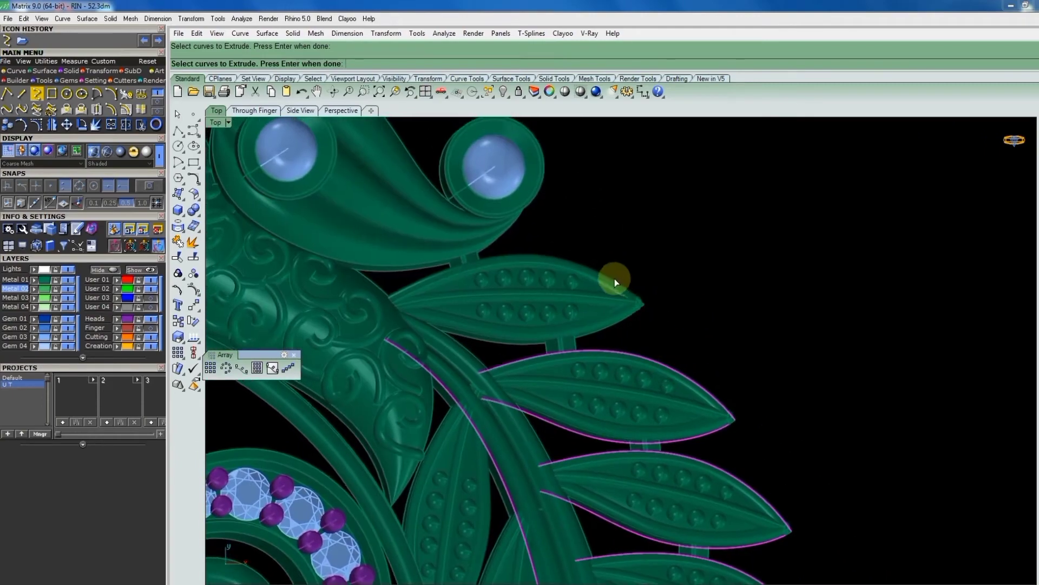
pyautogui.scroll(2, 614, 278)
pyautogui.click(632, 332)
pyautogui.keyDown('ctrl'); pyautogui.click(627, 343); pyautogui.keyUp('ctrl')
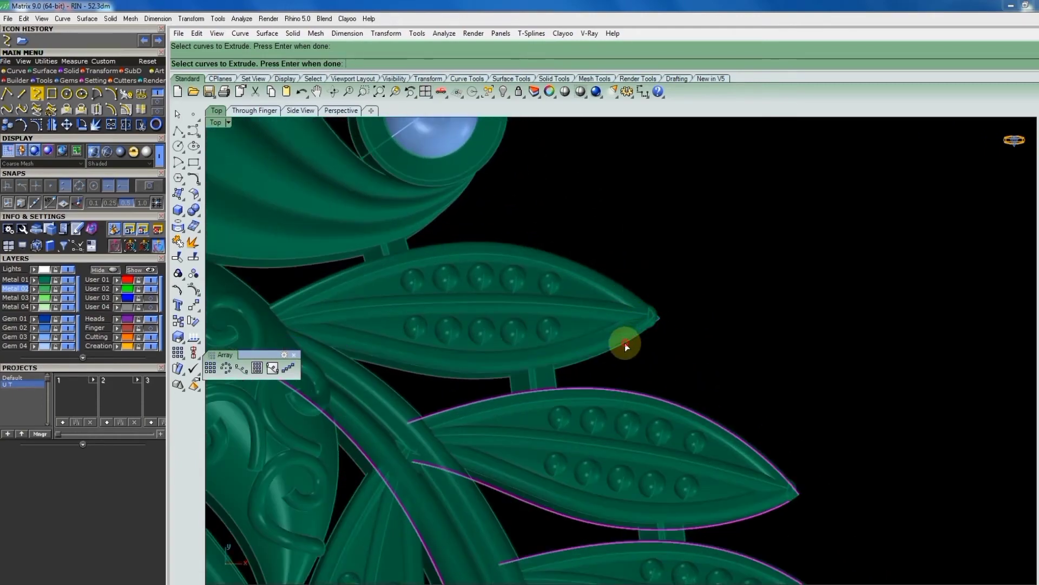
pyautogui.click(621, 286)
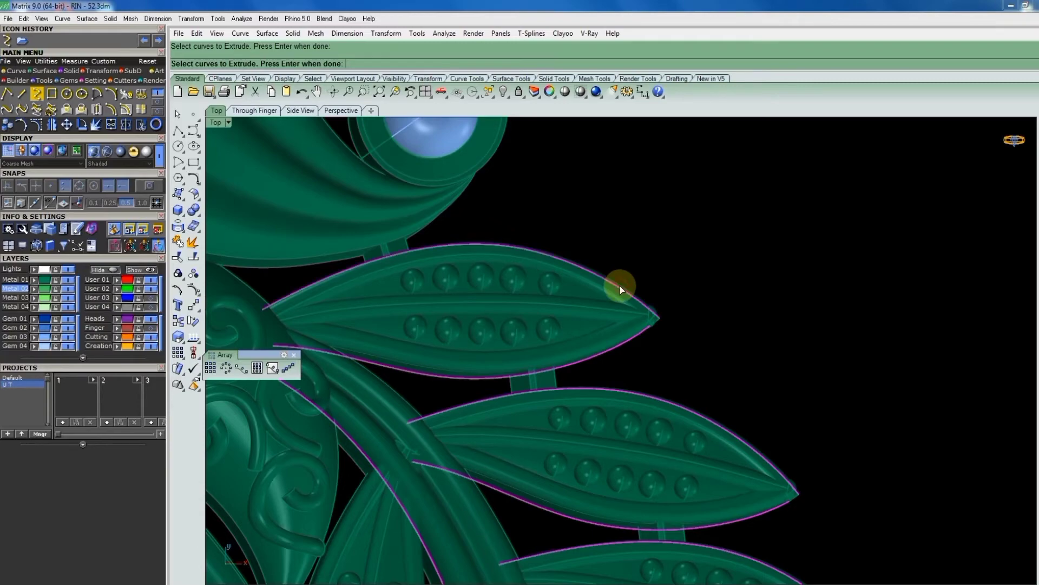
pyautogui.scroll(-2, 634, 295)
pyautogui.scroll(1, 585, 279)
pyautogui.scroll(1, 649, 325)
pyautogui.scroll(-3, 607, 264)
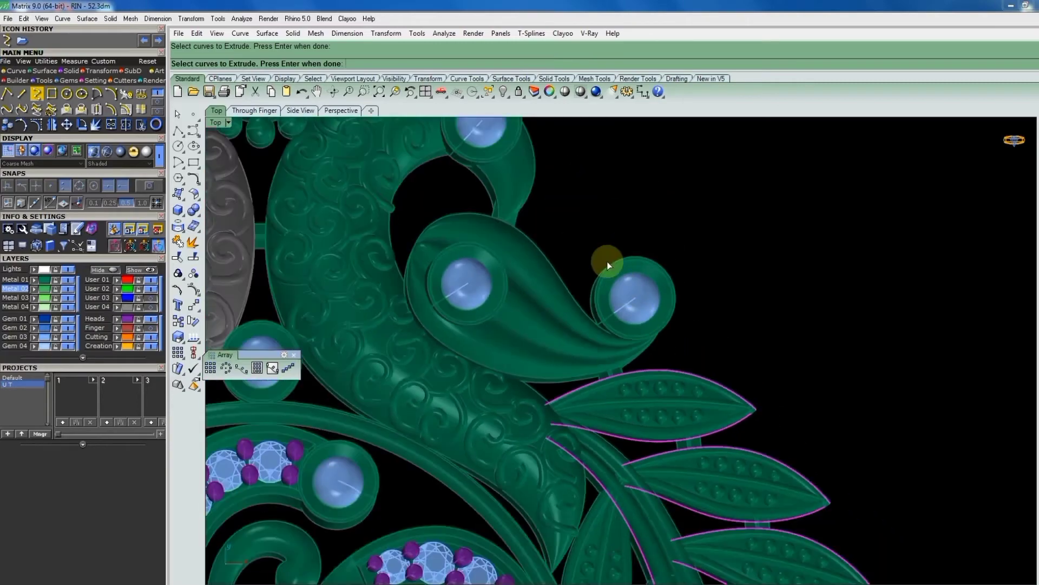
# Add the paisley edge and scroll ring outer edge curves, then tilt to 3-D.
pyautogui.click(548, 263)
pyautogui.scroll(-3, 543, 250)
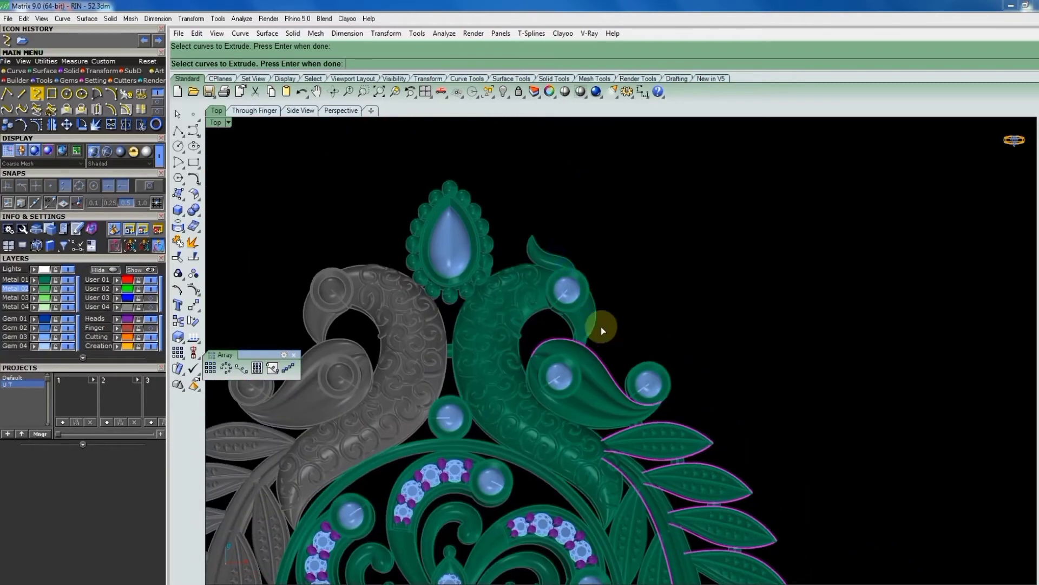
pyautogui.scroll(3, 601, 326)
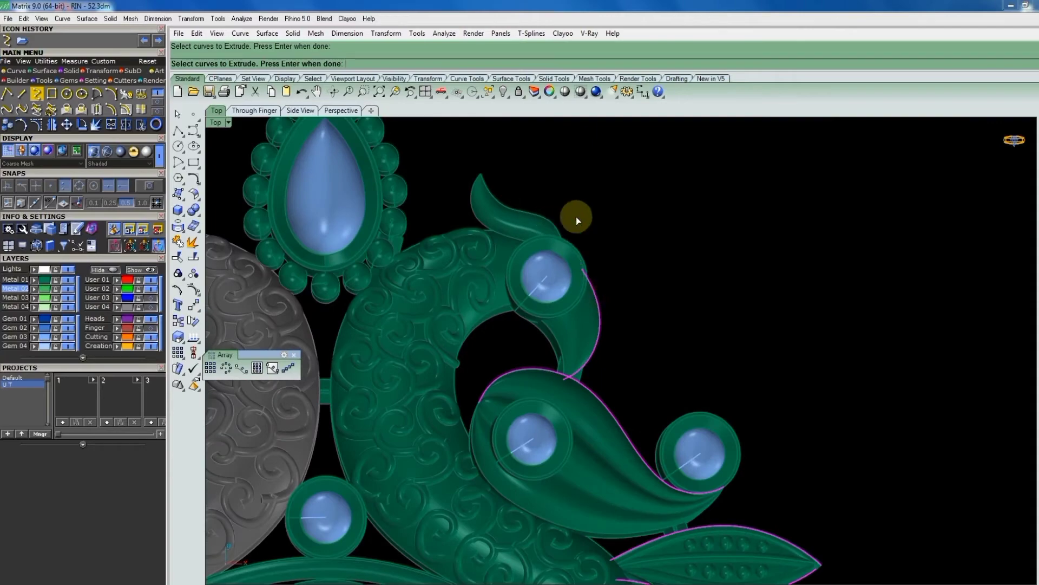
pyautogui.scroll(-3, 572, 246)
pyautogui.scroll(3, 487, 241)
pyautogui.scroll(2, 455, 260)
pyautogui.click(425, 285)
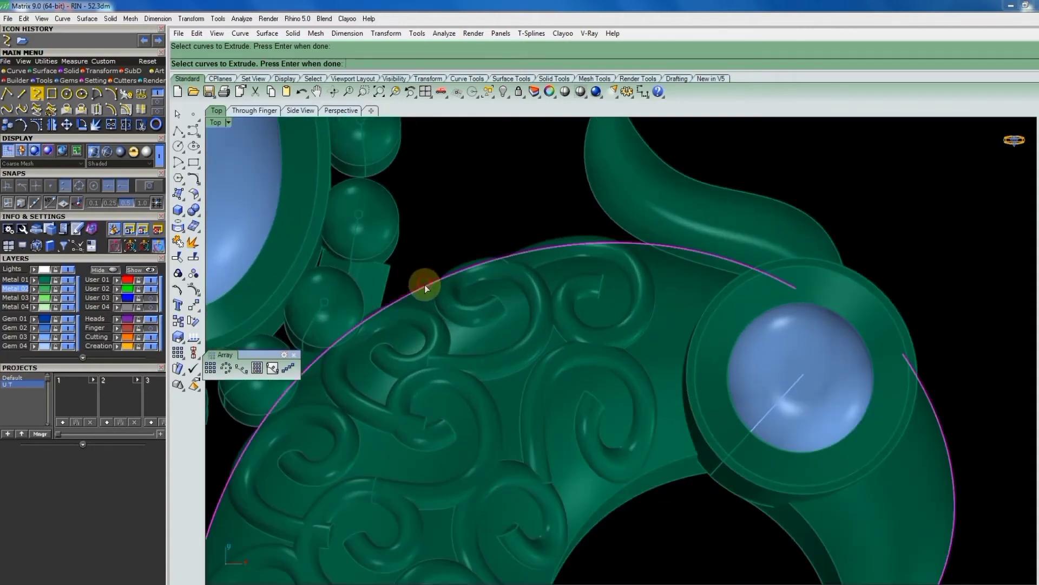
pyautogui.scroll(-3, 631, 265)
pyautogui.scroll(-2, 767, 383)
pyautogui.scroll(-2, 670, 309)
pyautogui.scroll(-1, 766, 364)
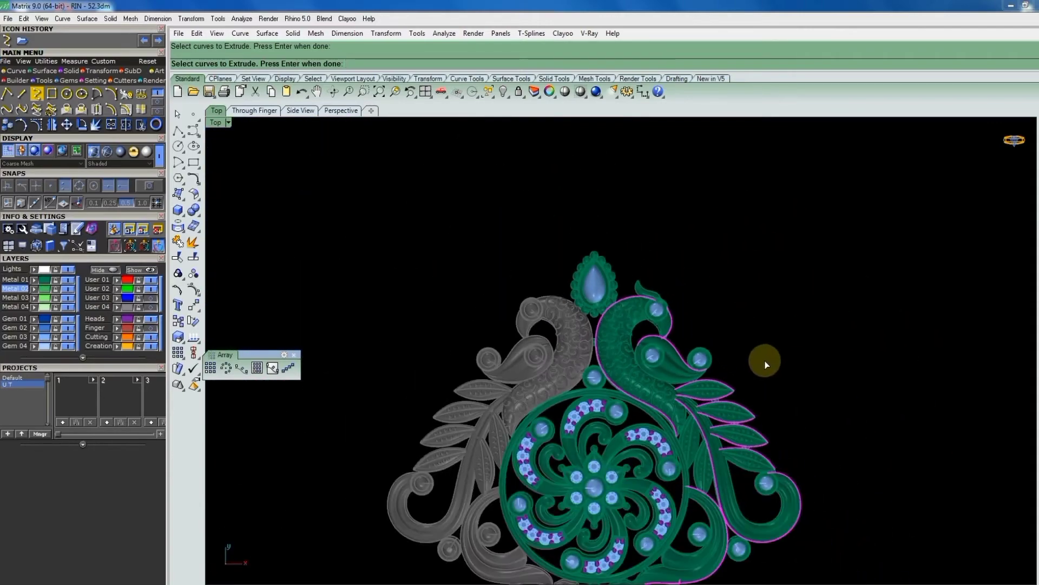
pyautogui.moveTo(766, 365)
pyautogui.mouseDown(button='right')
pyautogui.moveTo(573, 301)
pyautogui.moveTo(509, 244)
pyautogui.moveTo(590, 373)
pyautogui.moveTo(796, 355)
pyautogui.moveTo(670, 367)
pyautogui.mouseUp(button='right')
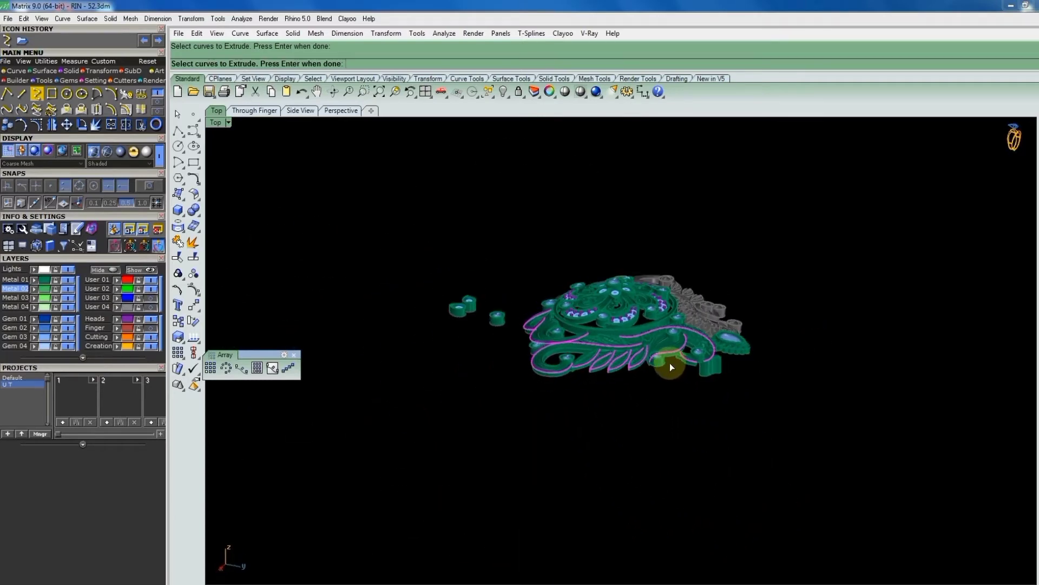
# Finish the curve selection and extrude the outlines downward into walls.
pyautogui.rightClick(640, 368)
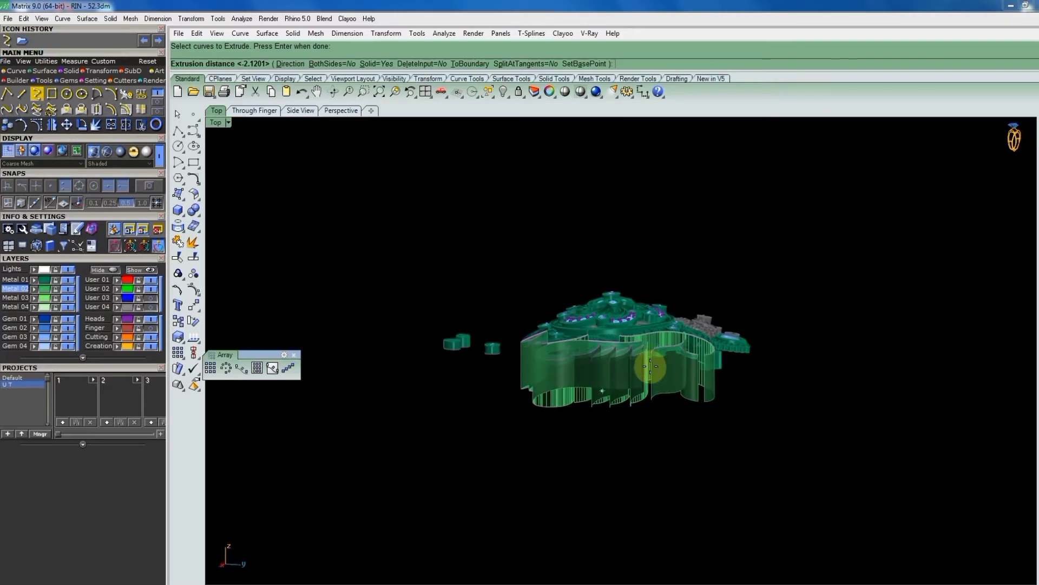
pyautogui.click(652, 410)
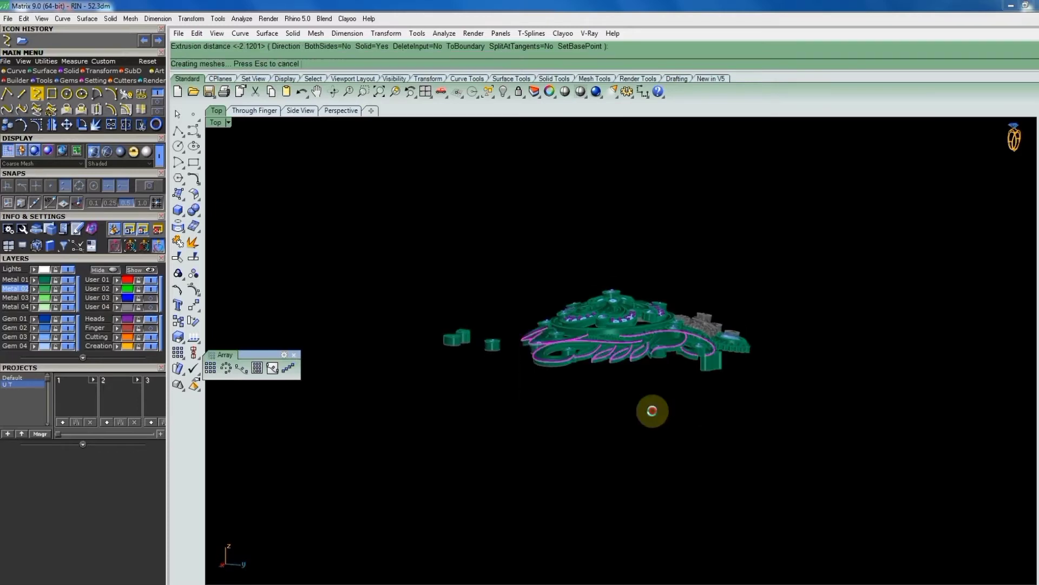
pyautogui.moveTo(743, 368)
pyautogui.mouseDown(button='right')
pyautogui.moveTo(723, 394)
pyautogui.moveTo(738, 223)
pyautogui.moveTo(743, 332)
pyautogui.moveTo(759, 318)
pyautogui.moveTo(557, 284)
pyautogui.mouseUp(button='right')
pyautogui.scroll(3, 612, 253)
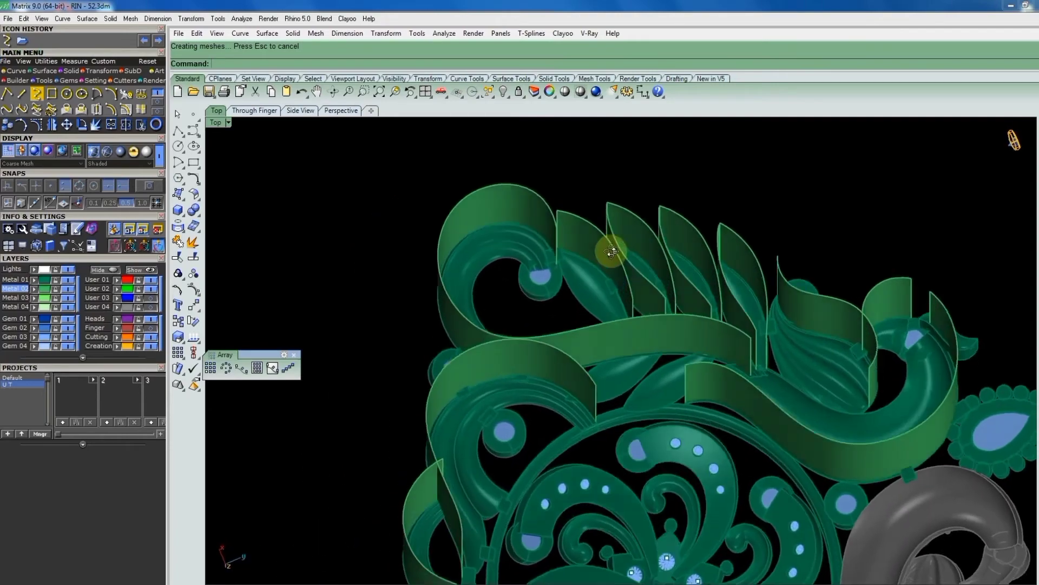
# Orbit around the new extruded walls to inspect them from low and angled views.
pyautogui.moveTo(611, 252); pyautogui.dragTo(720, 191, button='right')
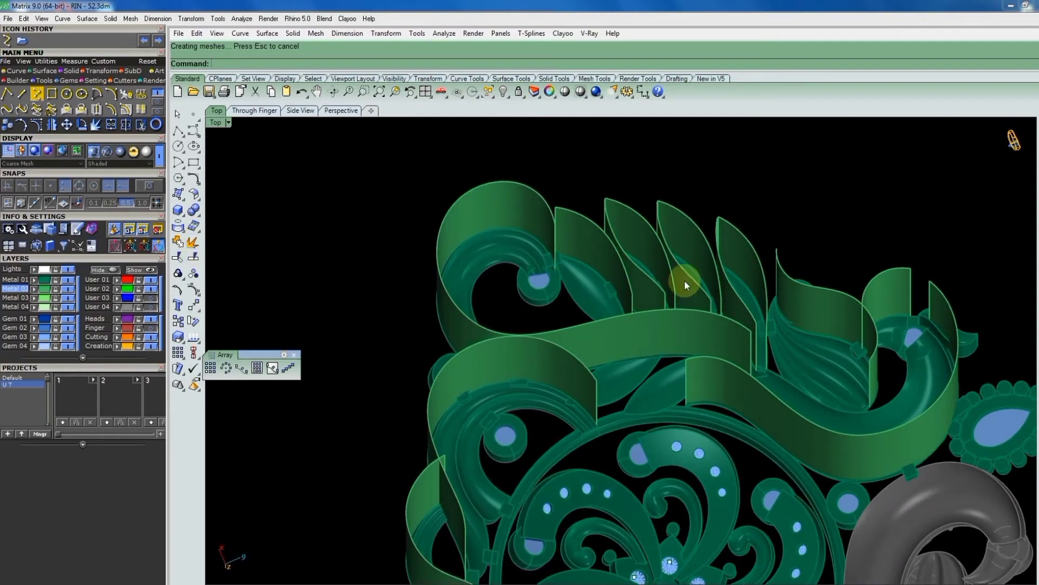
pyautogui.moveTo(685, 279)
pyautogui.mouseDown(button='right')
pyautogui.moveTo(715, 302)
pyautogui.moveTo(734, 458)
pyautogui.moveTo(719, 524)
pyautogui.moveTo(726, 214)
pyautogui.moveTo(807, 154)
pyautogui.moveTo(705, 262)
pyautogui.moveTo(760, 228)
pyautogui.mouseUp(button='right')
pyautogui.scroll(-3, 563, 445)
pyautogui.scroll(3, 579, 403)
pyautogui.scroll(3, 615, 364)
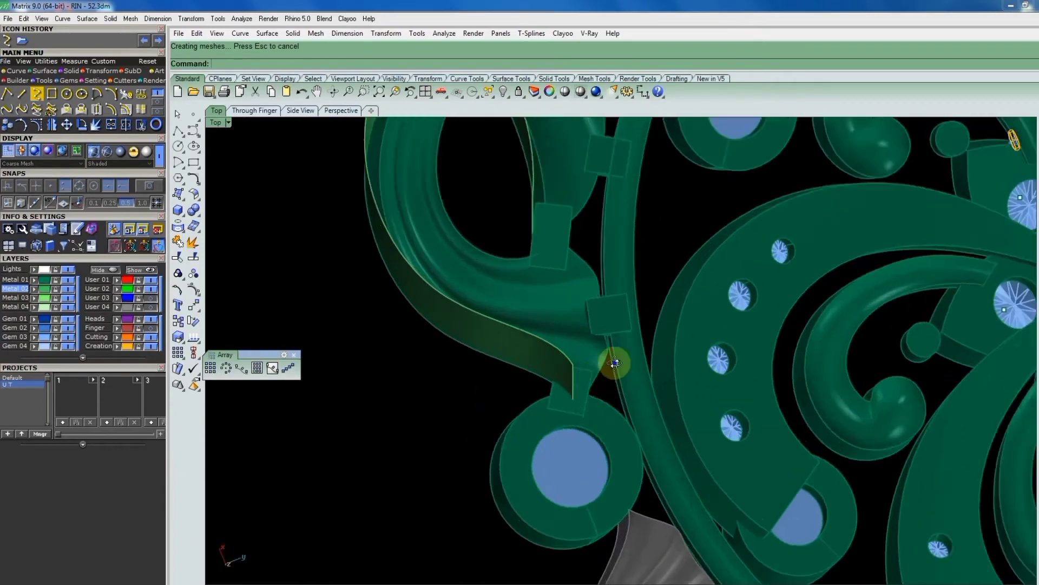
pyautogui.moveTo(657, 245)
pyautogui.mouseDown(button='right')
pyautogui.moveTo(766, 248)
pyautogui.moveTo(550, 371)
pyautogui.moveTo(500, 282)
pyautogui.mouseUp(button='right')
# Ungroup and regroup the scroll-tip connector block, then clear the selection.
pyautogui.moveTo(491, 277); pyautogui.dragTo(570, 373)
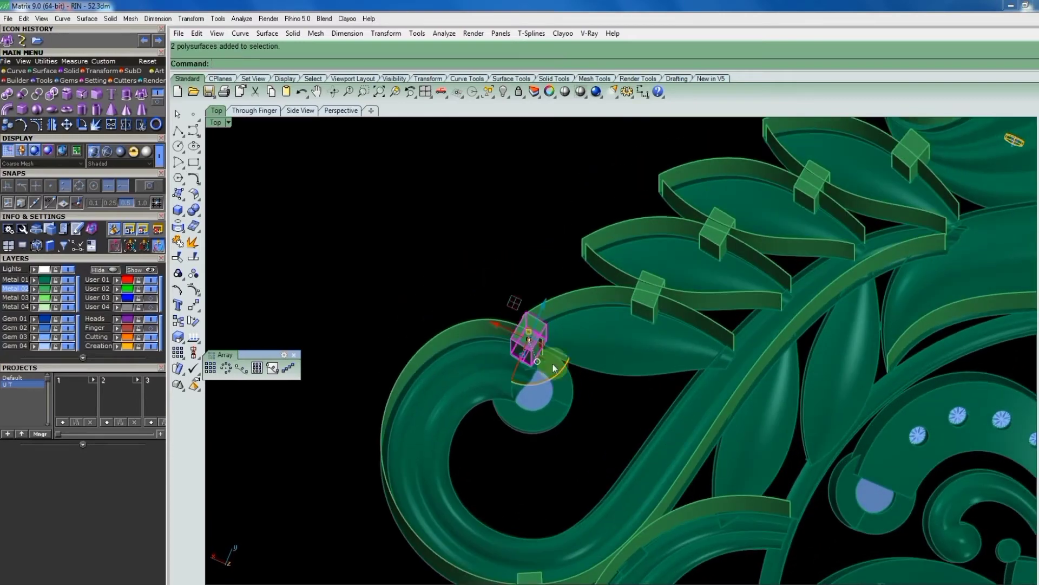
pyautogui.moveTo(571, 374); pyautogui.dragTo(587, 307, button='right')
pyautogui.moveTo(436, 353)
pyautogui.mouseDown(button='right')
pyautogui.moveTo(516, 368)
pyautogui.moveTo(540, 413)
pyautogui.moveTo(536, 290)
pyautogui.mouseUp(button='right')
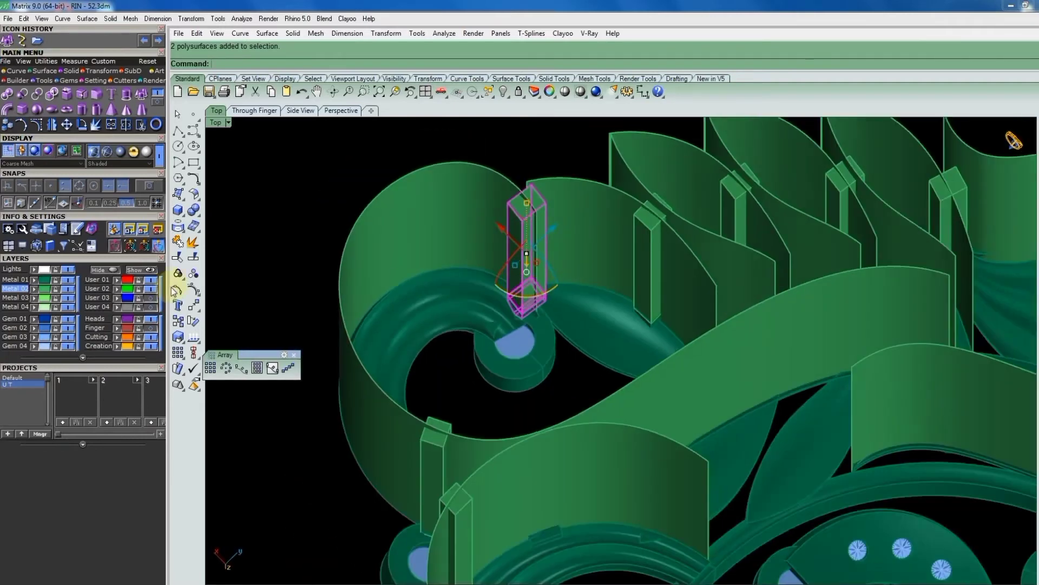
pyautogui.click(194, 275)
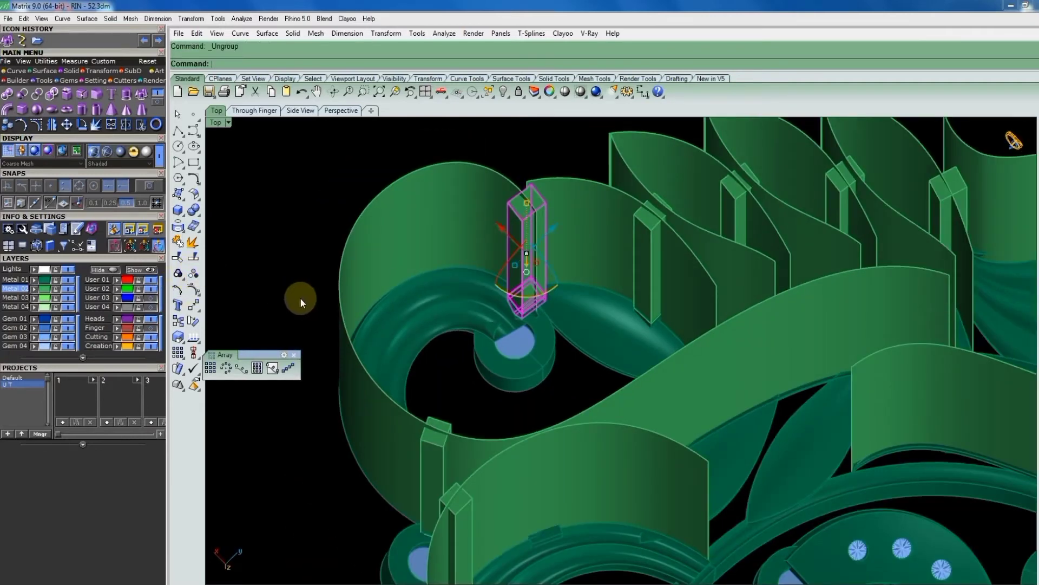
pyautogui.scroll(-5, 300, 298)
pyautogui.click(178, 275)
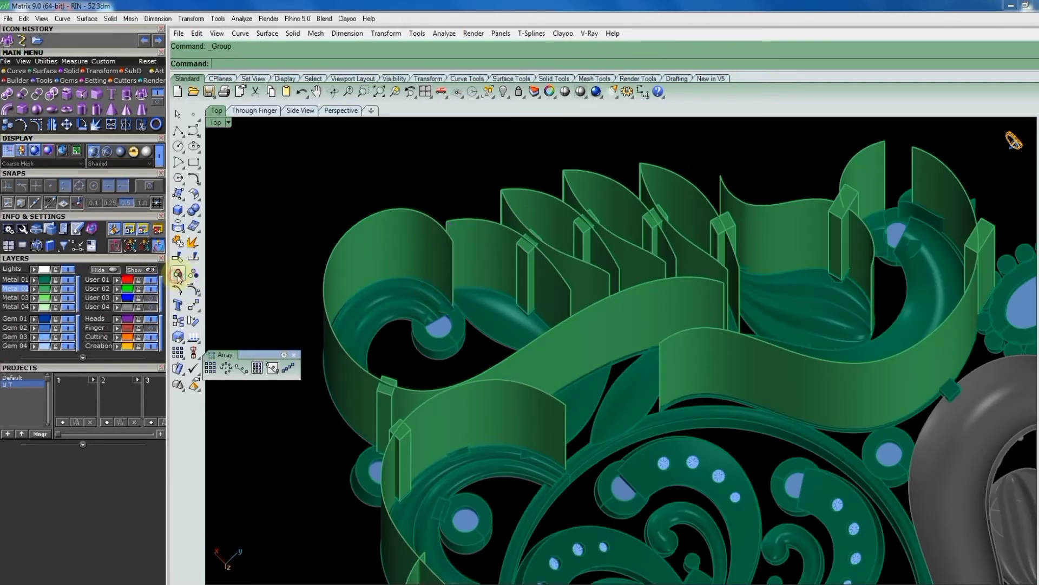
pyautogui.click(430, 179)
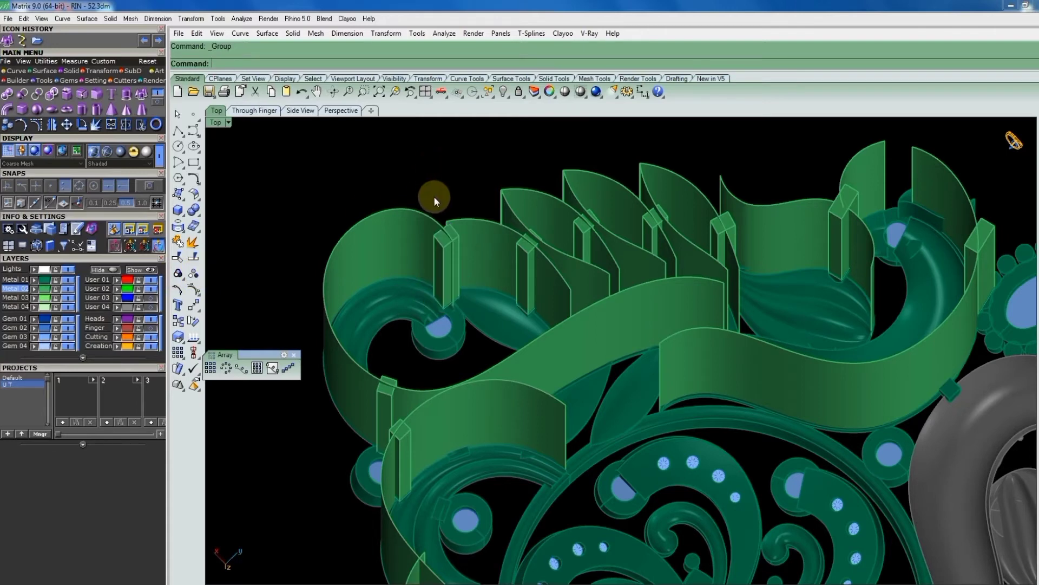
# Tilt the view toward the leaves and reselect the scroll-tip connector block.
pyautogui.moveTo(434, 196); pyautogui.dragTo(431, 209, button='right')
pyautogui.scroll(3, 443, 285)
pyautogui.scroll(2, 432, 240)
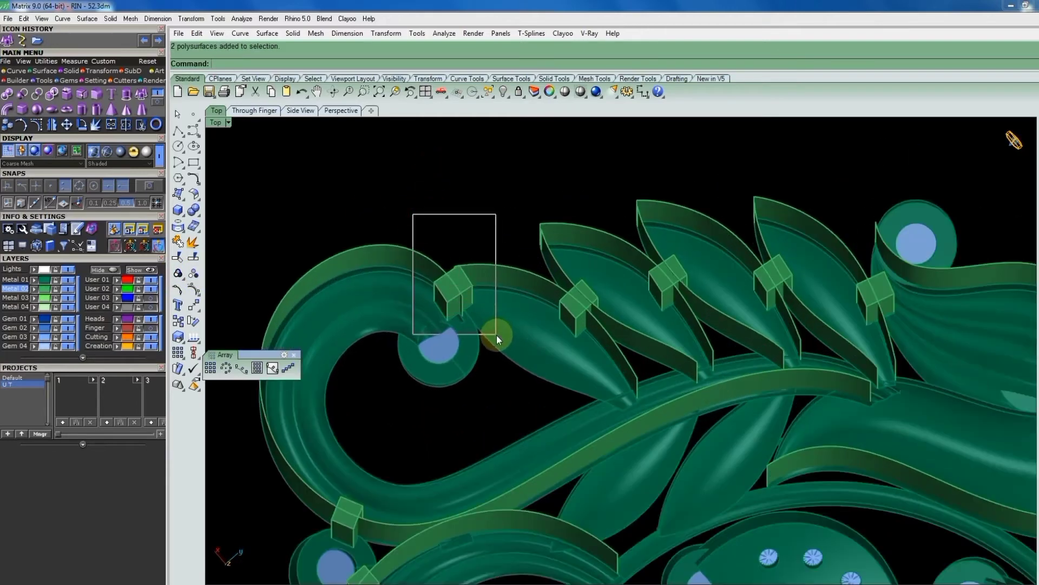
pyautogui.moveTo(413, 214); pyautogui.dragTo(494, 334)
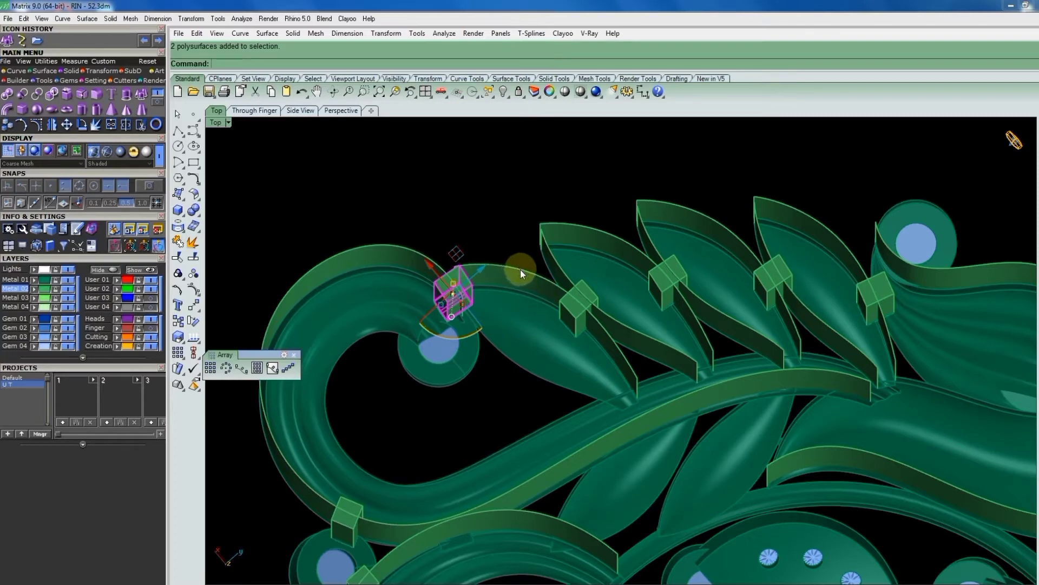
pyautogui.moveTo(445, 229); pyautogui.dragTo(441, 232, button='right')
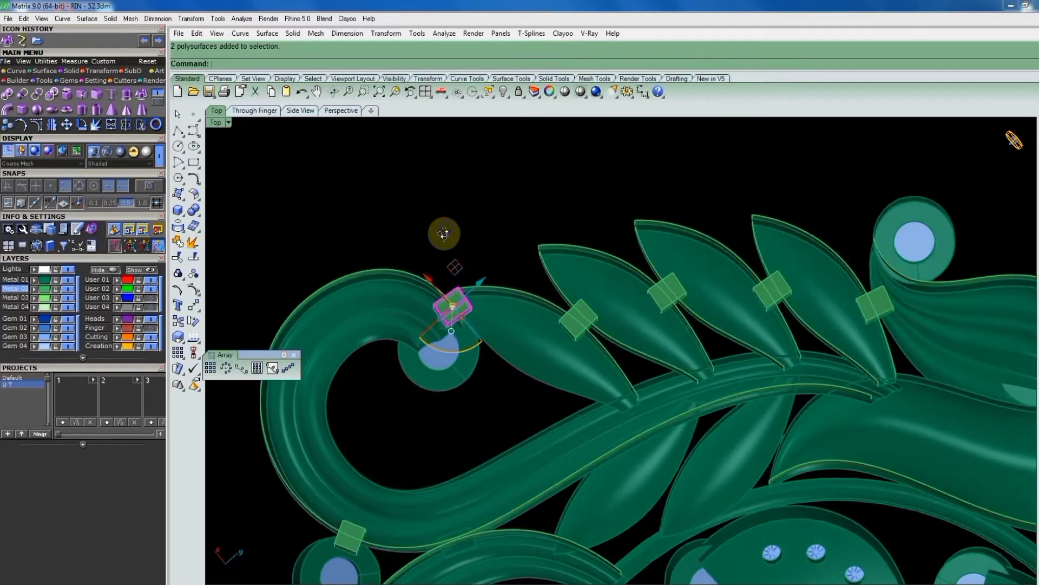
pyautogui.scroll(3, 433, 293)
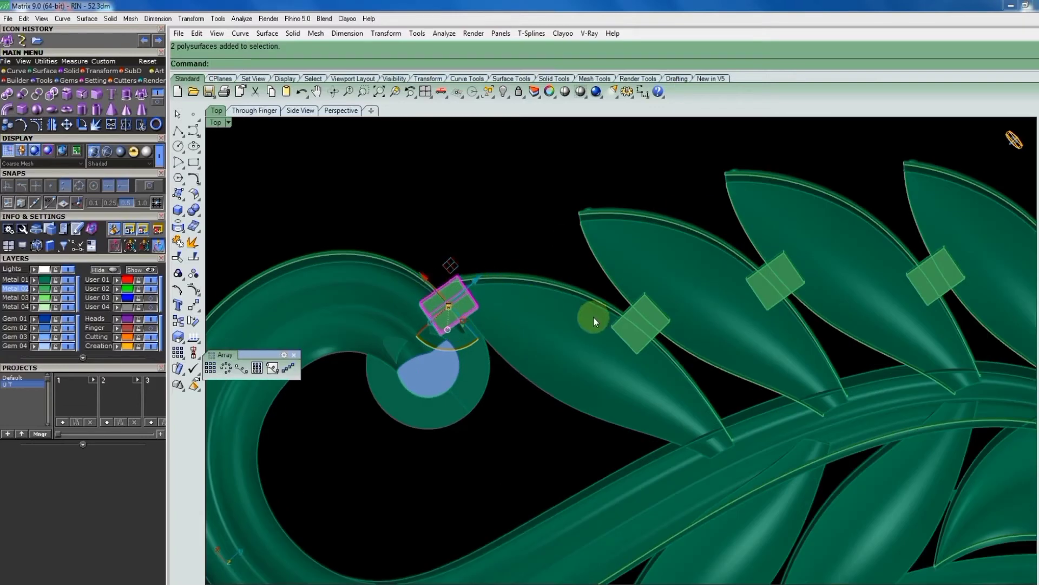
pyautogui.scroll(-3, 494, 302)
pyautogui.scroll(3, 507, 267)
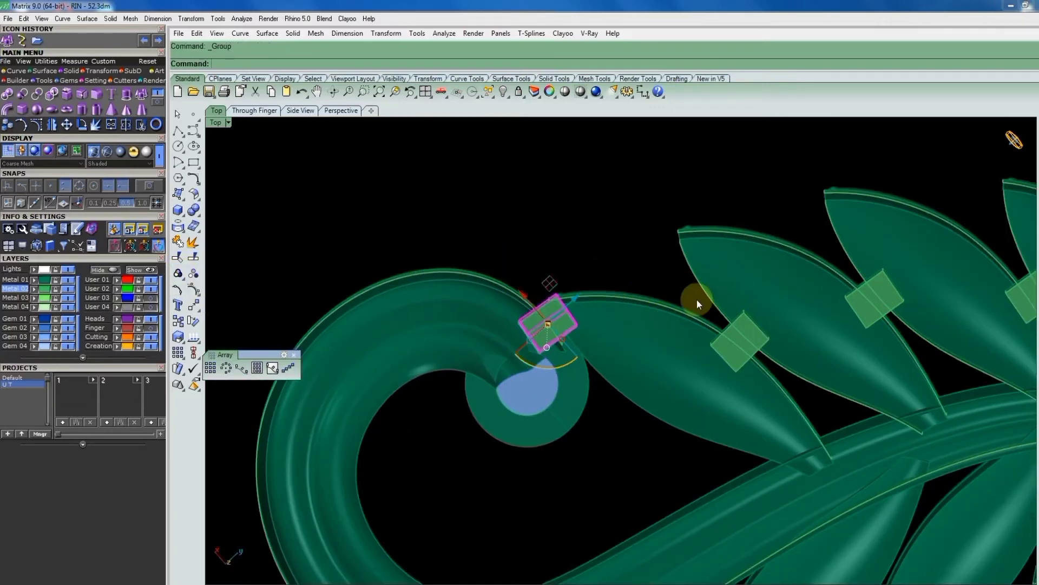
# Window-select each leaf's connector block in turn to check them.
pyautogui.moveTo(696, 300); pyautogui.dragTo(788, 375)
pyautogui.scroll(-3, 465, 322)
pyautogui.scroll(2, 648, 295)
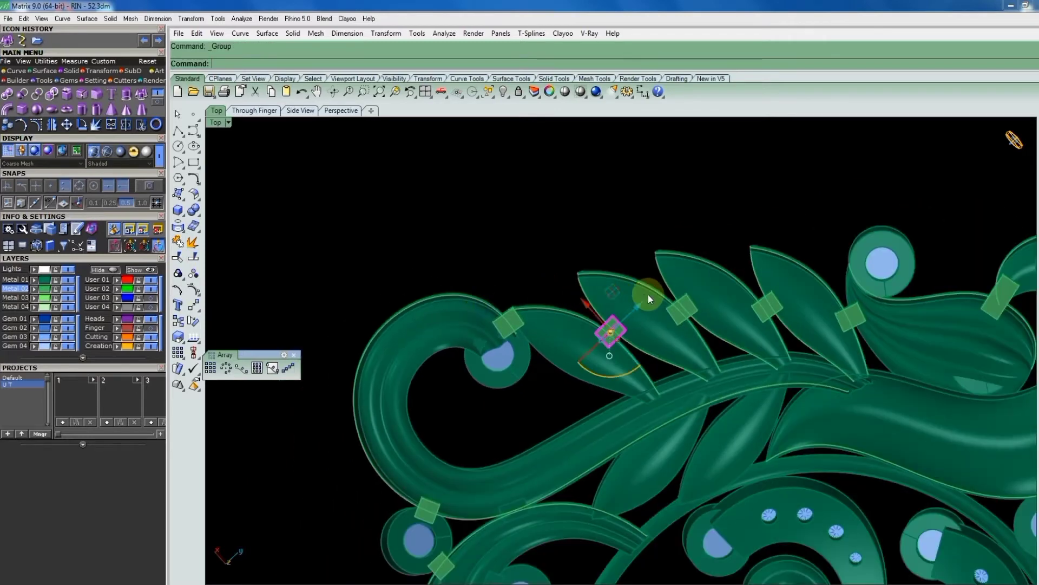
pyautogui.scroll(4, 648, 295)
pyautogui.moveTo(679, 264); pyautogui.dragTo(778, 370)
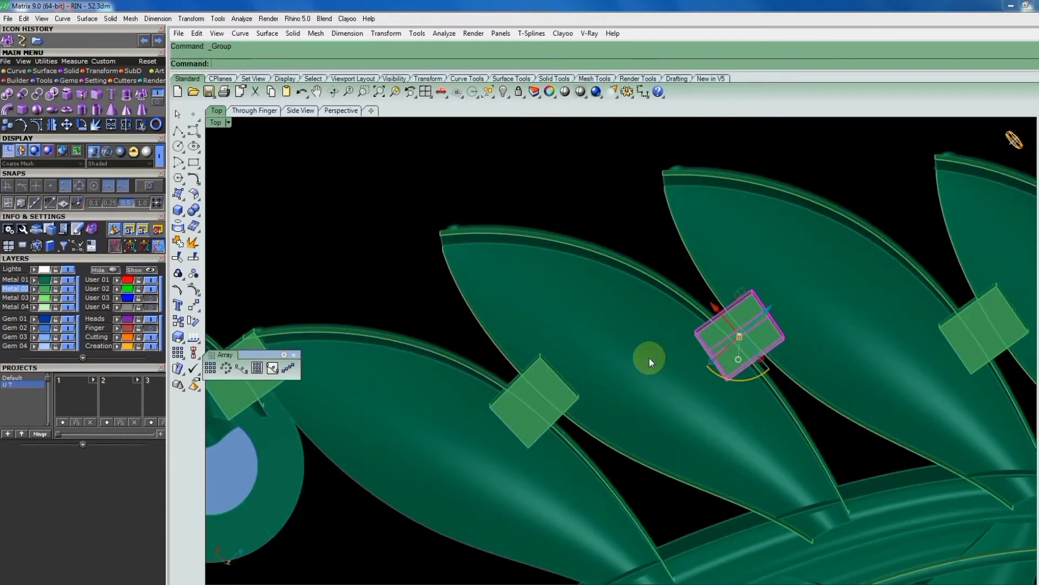
pyautogui.scroll(-3, 517, 328)
pyautogui.scroll(1, 758, 284)
pyautogui.scroll(1, 719, 298)
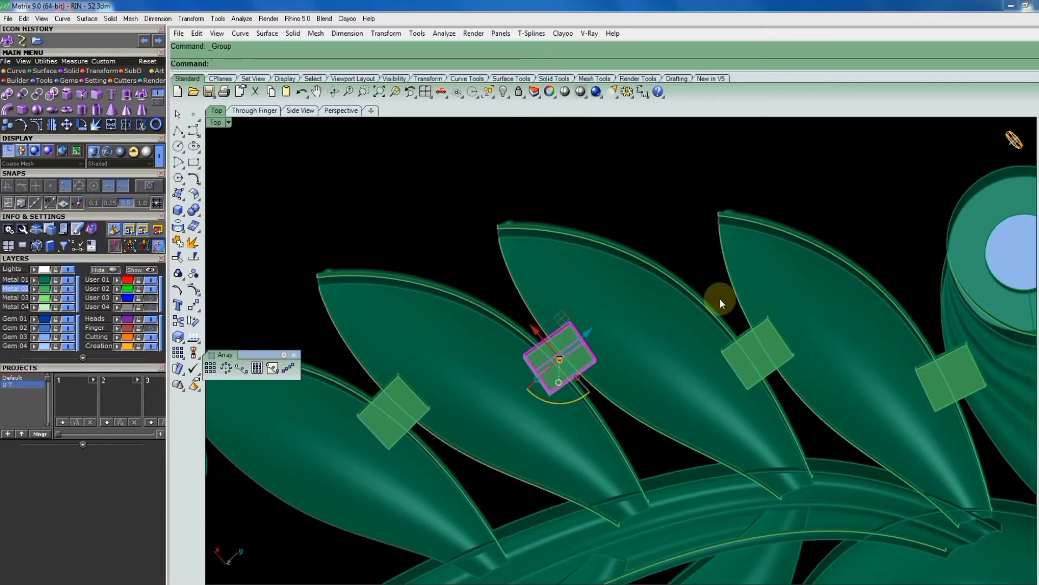
pyautogui.click(717, 298)
pyautogui.moveTo(718, 297); pyautogui.dragTo(685, 296, button='right')
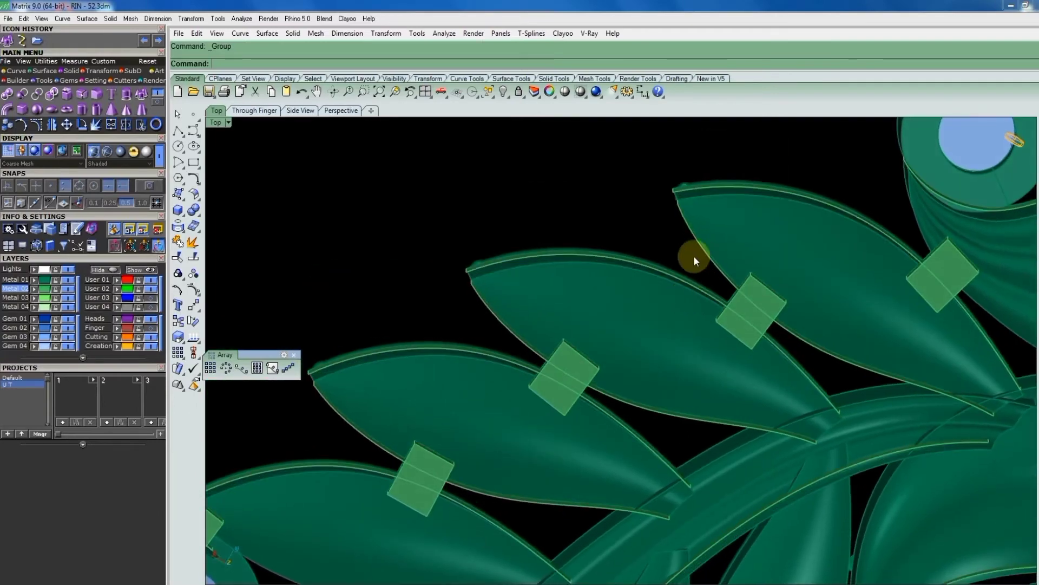
pyautogui.moveTo(692, 256); pyautogui.dragTo(809, 362)
# Delete the leaf connector block, then undo to restore it.
pyautogui.press('Delete')
pyautogui.scroll(-2, 616, 315)
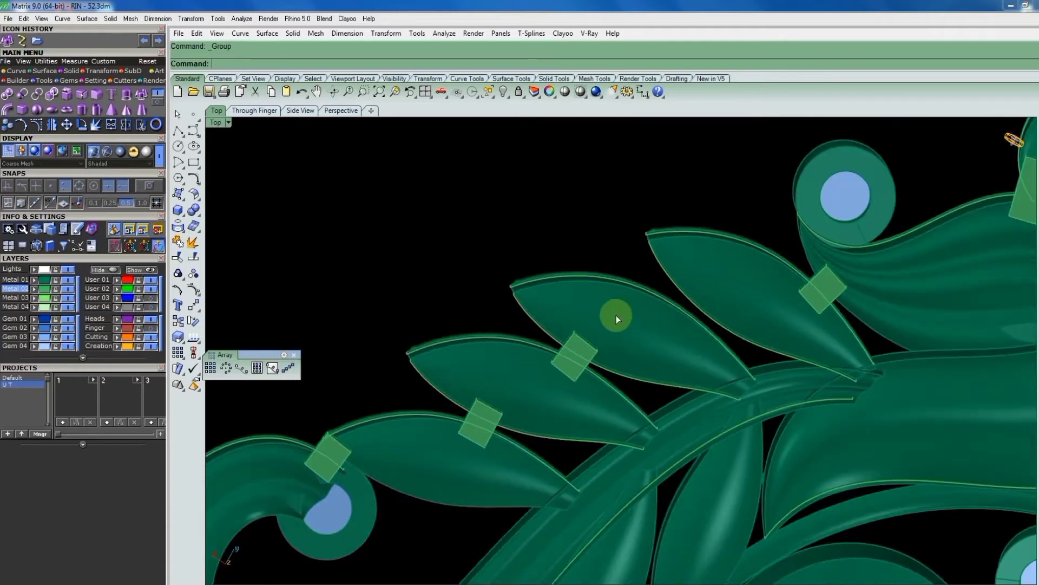
pyautogui.scroll(2, 781, 274)
pyautogui.hotkey('ctrl', 'z')
pyautogui.scroll(-2, 773, 238)
# Check the leaf and neck connector blocks from a tilted view and the top view.
pyautogui.click(772, 238)
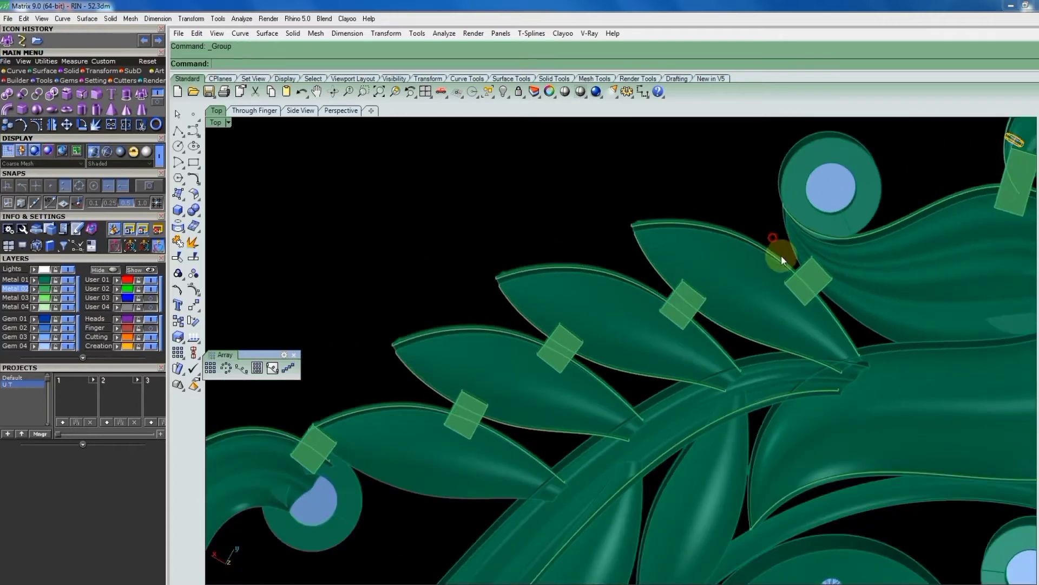
pyautogui.moveTo(781, 255); pyautogui.dragTo(863, 327)
pyautogui.scroll(-2, 667, 293)
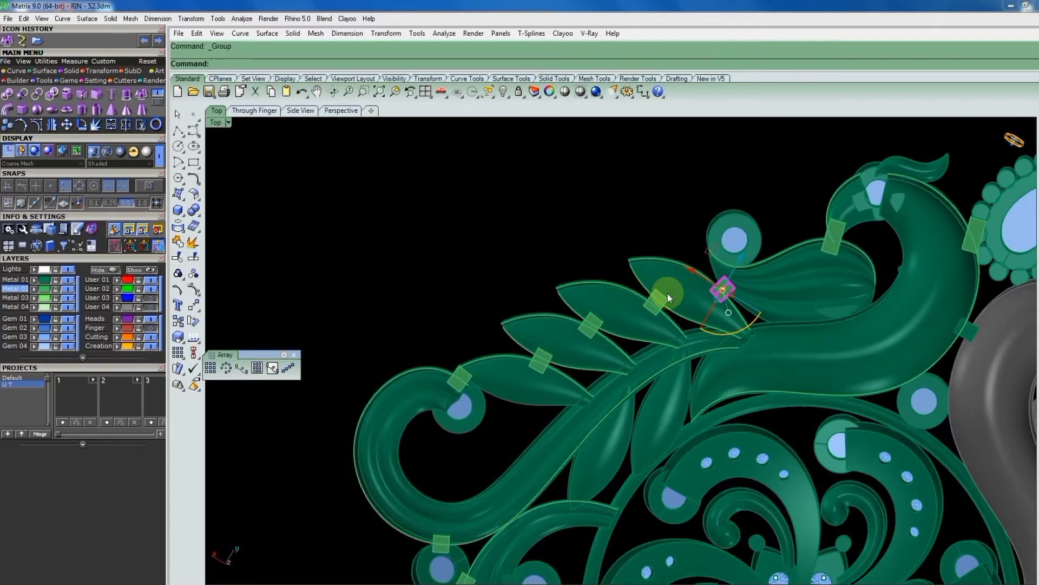
pyautogui.scroll(-2, 668, 292)
pyautogui.keyDown('ctrl'); pyautogui.keyDown('shift'); pyautogui.moveTo(616, 333); pyautogui.dragTo(540, 247, button='right'); pyautogui.keyUp('shift'); pyautogui.keyUp('ctrl')
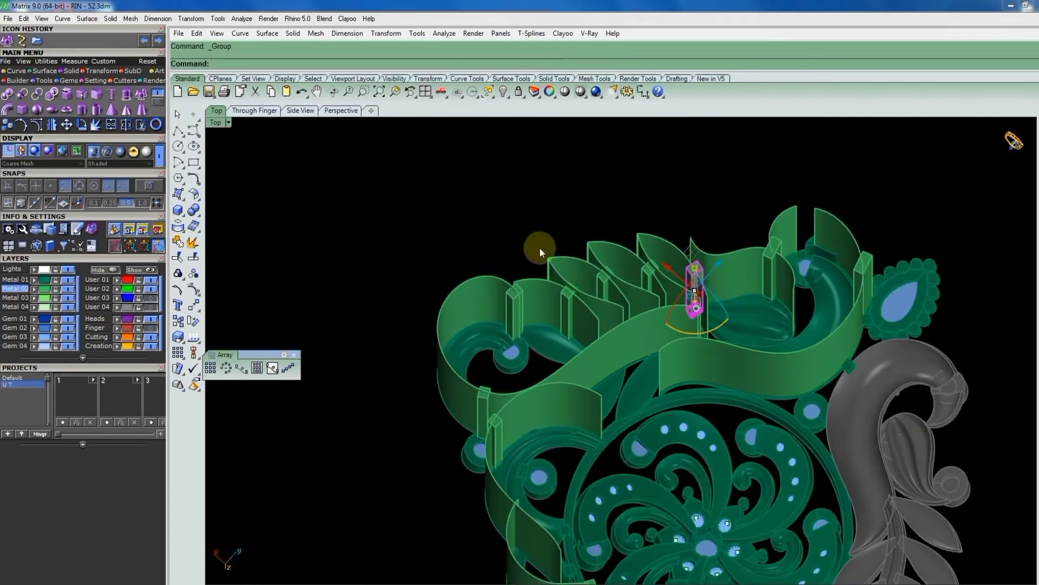
pyautogui.click(522, 215)
pyautogui.keyDown('ctrl'); pyautogui.keyDown('shift'); pyautogui.moveTo(713, 319); pyautogui.dragTo(815, 280, button='right'); pyautogui.keyUp('shift'); pyautogui.keyUp('ctrl')
pyautogui.press('Home')
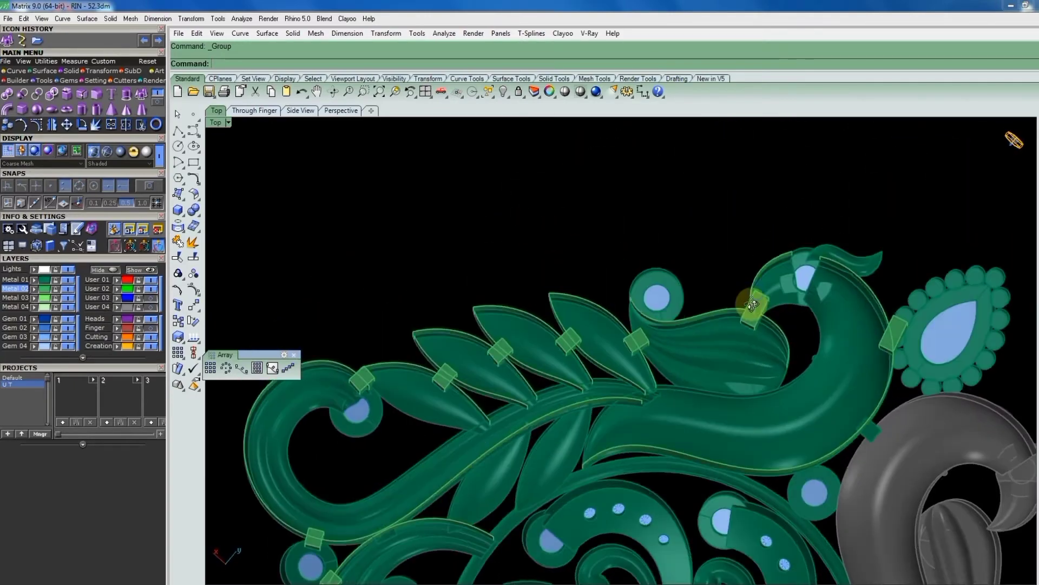
pyautogui.scroll(2, 748, 302)
pyautogui.moveTo(788, 357); pyautogui.dragTo(803, 364)
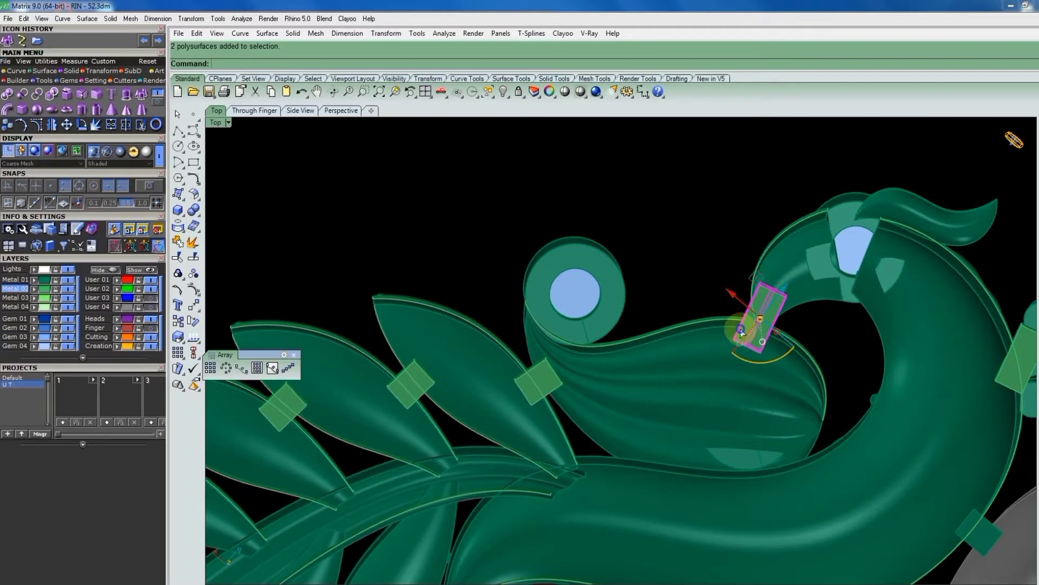
# Inspect the connector tab beside the drop-shaped gem, zooming in and out around it.
pyautogui.scroll(-3, 808, 336)
pyautogui.scroll(3, 808, 337)
pyautogui.scroll(2, 809, 337)
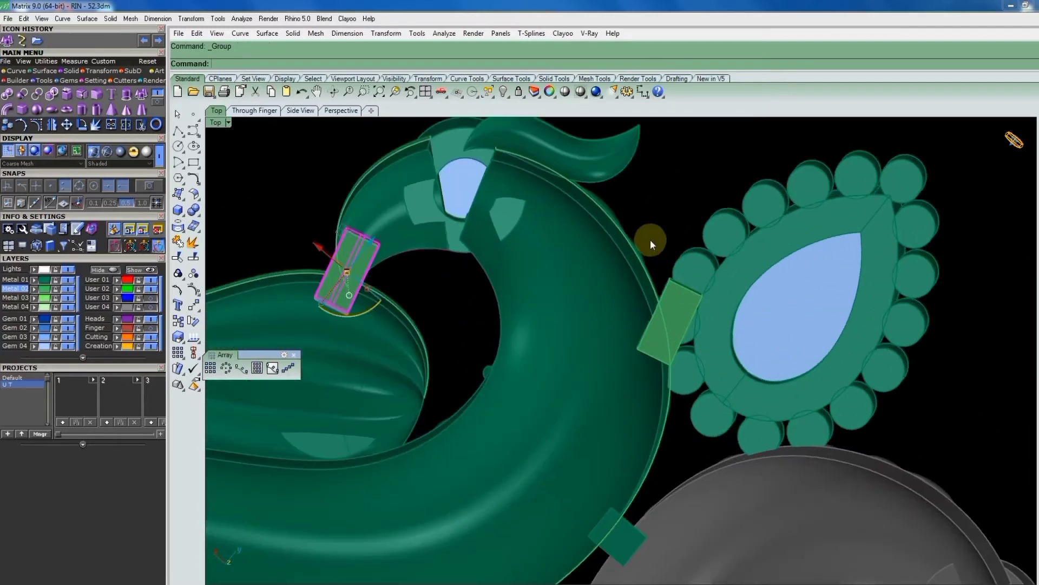
pyautogui.moveTo(639, 212); pyautogui.dragTo(740, 401)
pyautogui.keyDown('ctrl'); pyautogui.keyDown('shift'); pyautogui.moveTo(679, 272); pyautogui.dragTo(636, 251, button='right'); pyautogui.keyUp('shift'); pyautogui.keyUp('ctrl')
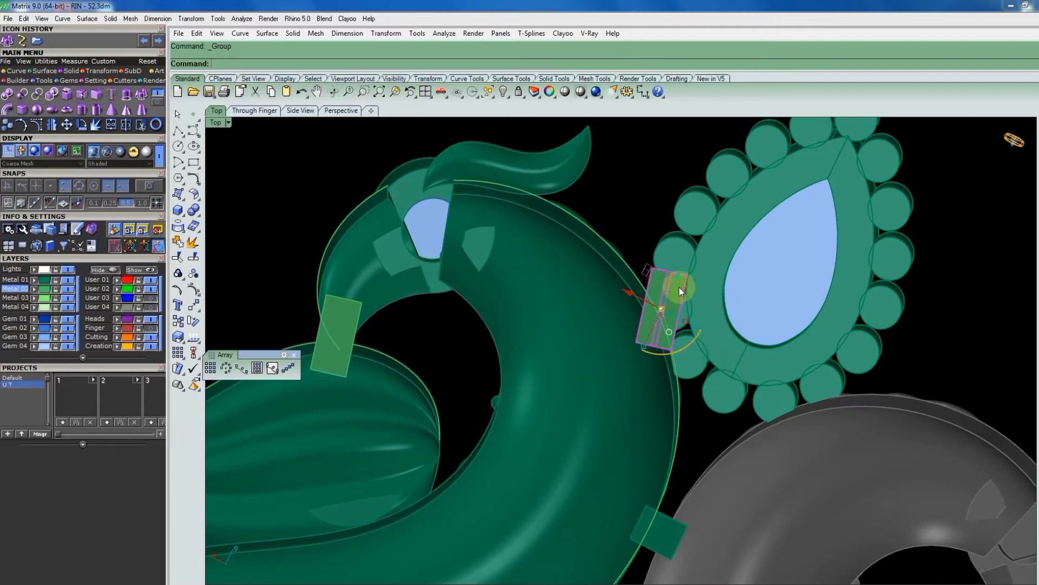
pyautogui.scroll(-3, 651, 211)
pyautogui.scroll(-3, 650, 265)
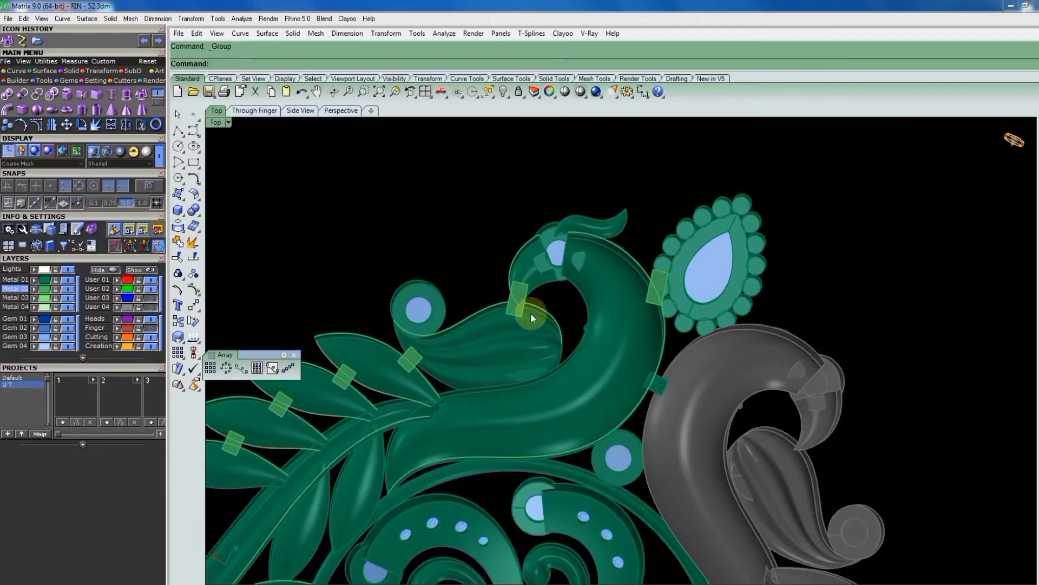
pyautogui.scroll(2, 509, 298)
pyautogui.scroll(3, 675, 328)
pyautogui.scroll(-3, 675, 329)
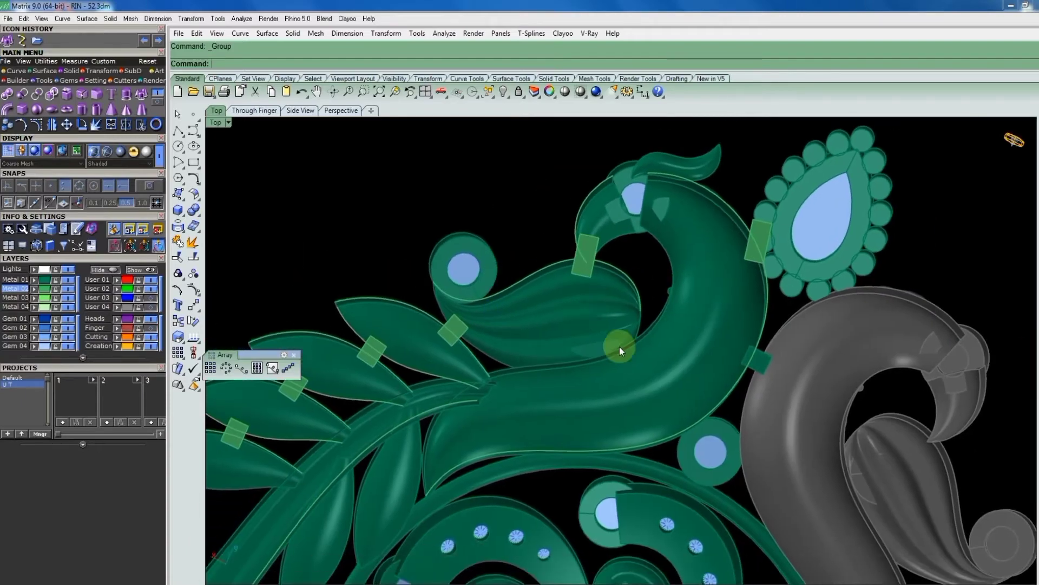
pyautogui.scroll(-3, 619, 347)
pyautogui.scroll(3, 427, 484)
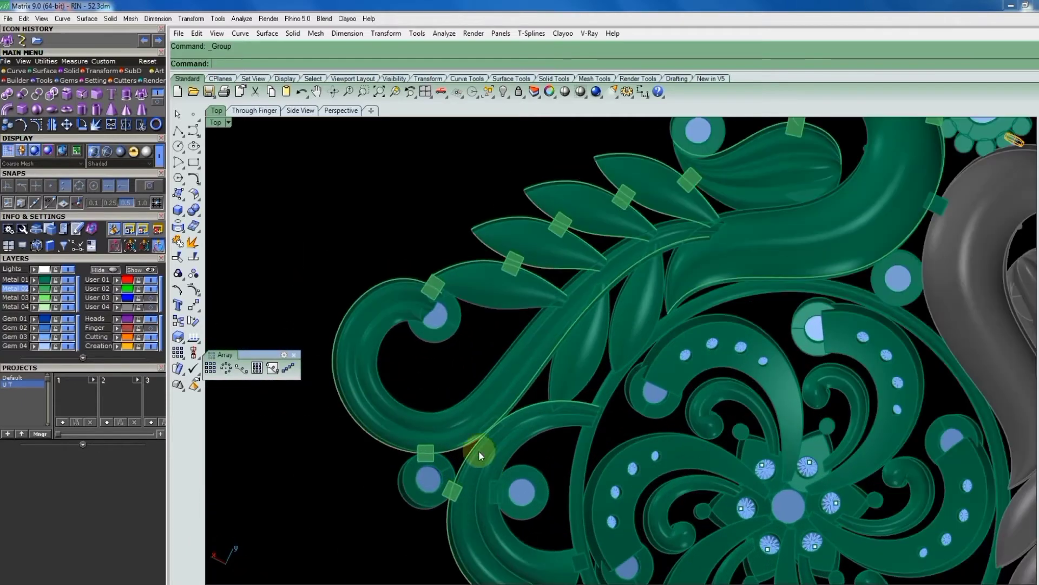
pyautogui.scroll(-1, 463, 369)
pyautogui.scroll(-2, 433, 397)
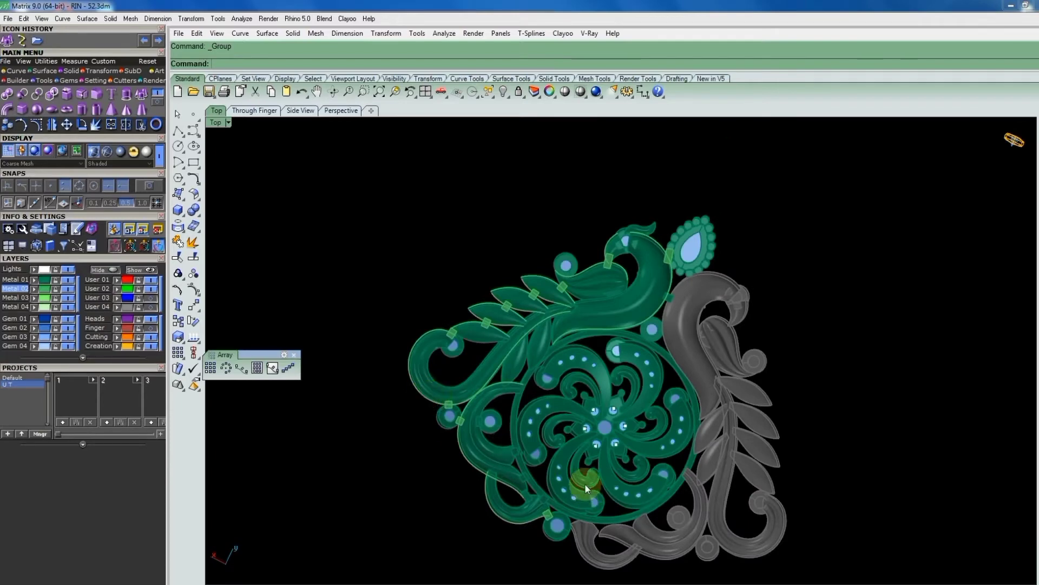
# Orbit around the extruded scroll-area walls to review their connector blocks.
pyautogui.keyDown('ctrl'); pyautogui.keyDown('shift'); pyautogui.moveTo(586, 485); pyautogui.dragTo(514, 389, button='right'); pyautogui.keyUp('shift'); pyautogui.keyUp('ctrl')
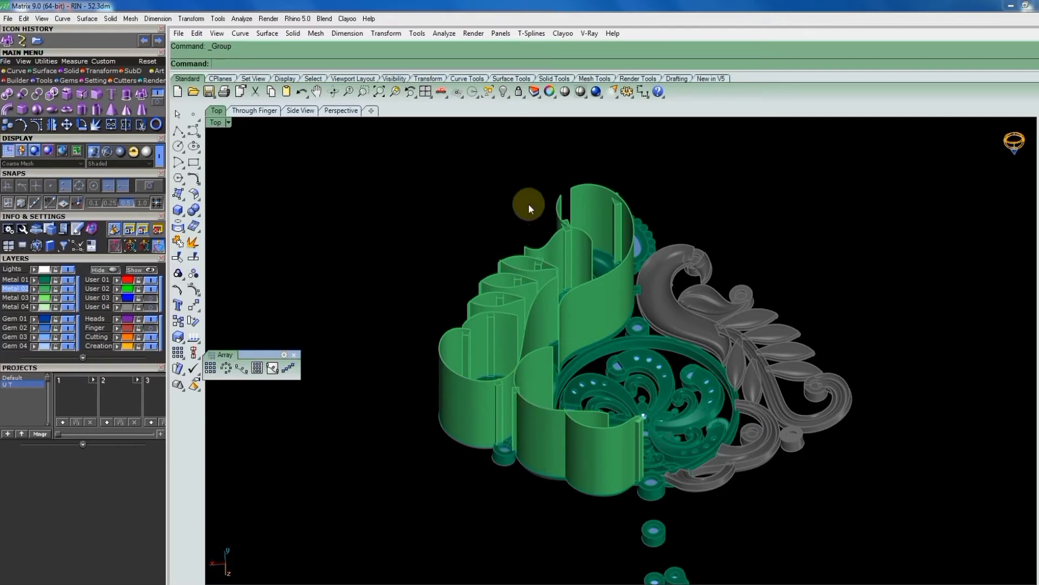
pyautogui.keyDown('ctrl'); pyautogui.keyDown('shift'); pyautogui.moveTo(528, 204); pyautogui.dragTo(655, 233, button='right'); pyautogui.keyUp('shift'); pyautogui.keyUp('ctrl')
pyautogui.scroll(1, 655, 232)
pyautogui.scroll(2, 752, 217)
pyautogui.scroll(2, 696, 233)
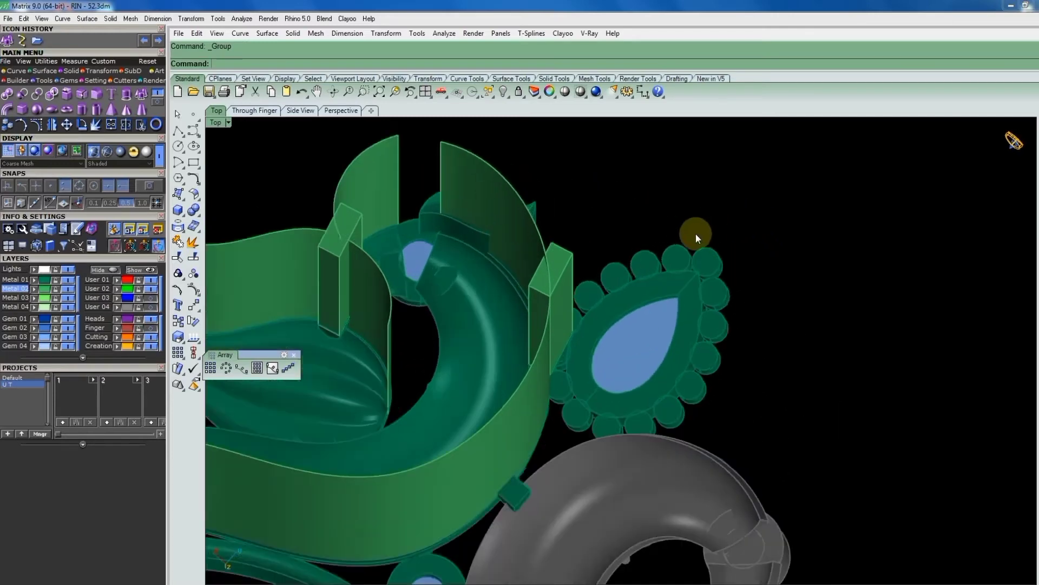
pyautogui.scroll(1, 689, 240)
pyautogui.scroll(2, 734, 197)
pyautogui.scroll(1, 771, 228)
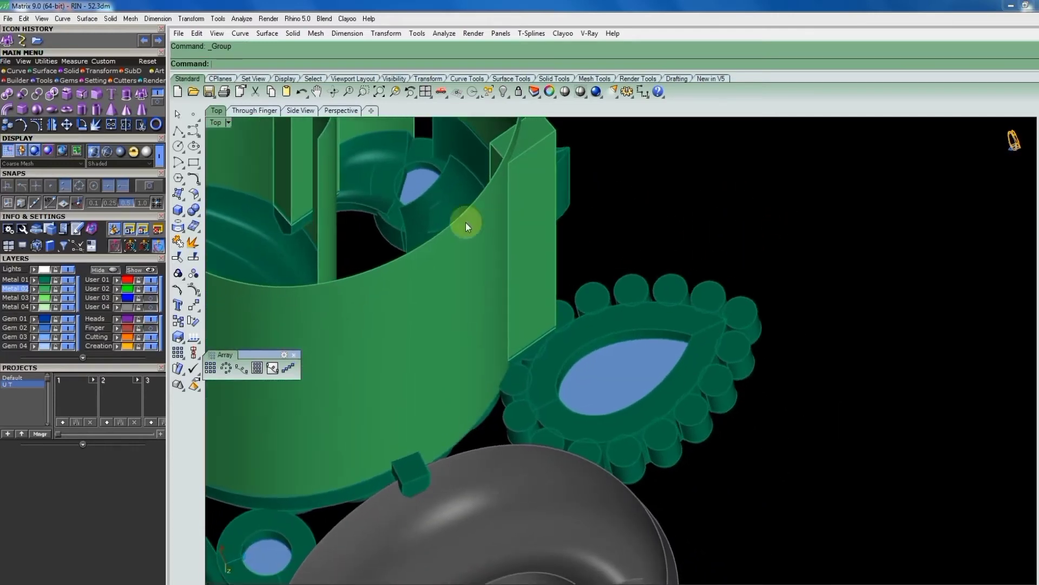
pyautogui.click(193, 244)
# Pick the five prong-top faces around the drop-shaped gem for copying out.
pyautogui.scroll(2, 566, 326)
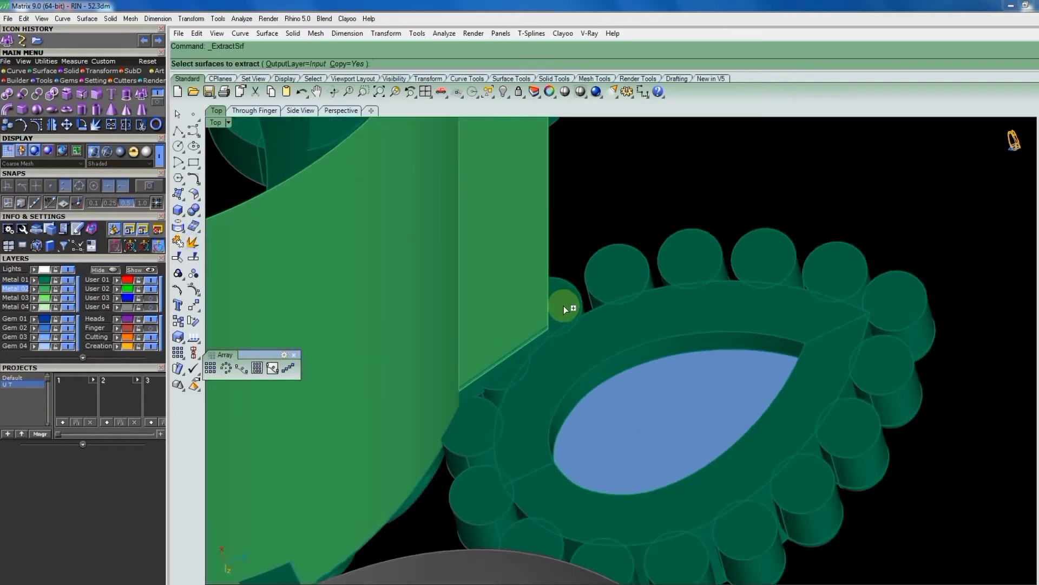
pyautogui.click(508, 374)
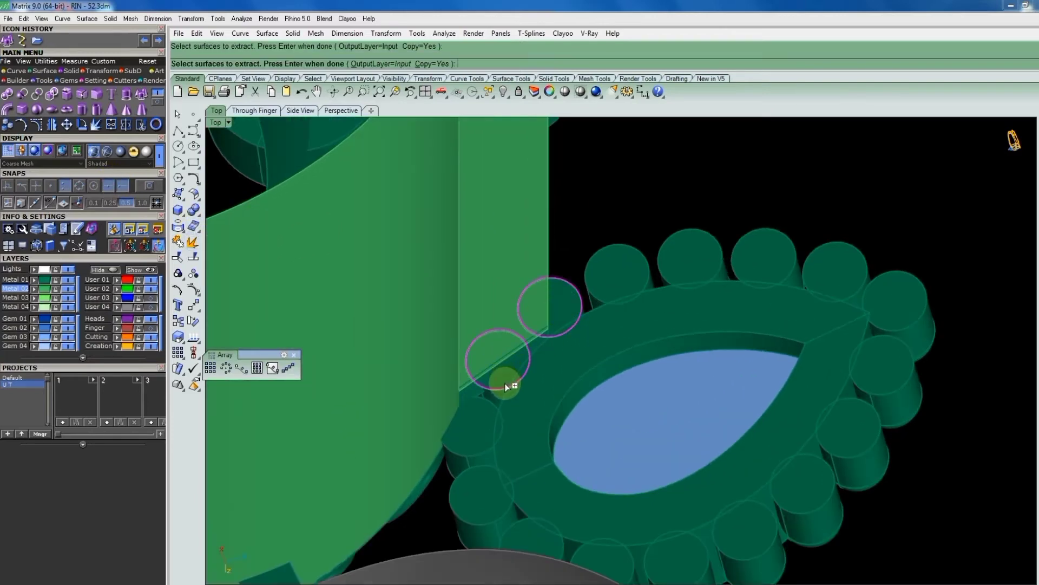
pyautogui.click(632, 274)
pyautogui.click(686, 258)
pyautogui.click(778, 264)
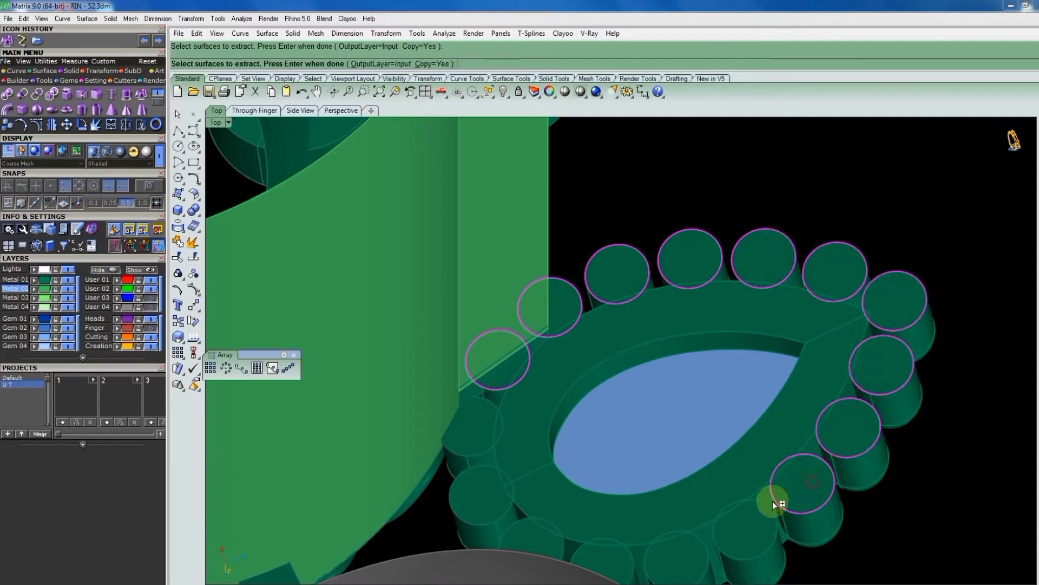
pyautogui.click(737, 521)
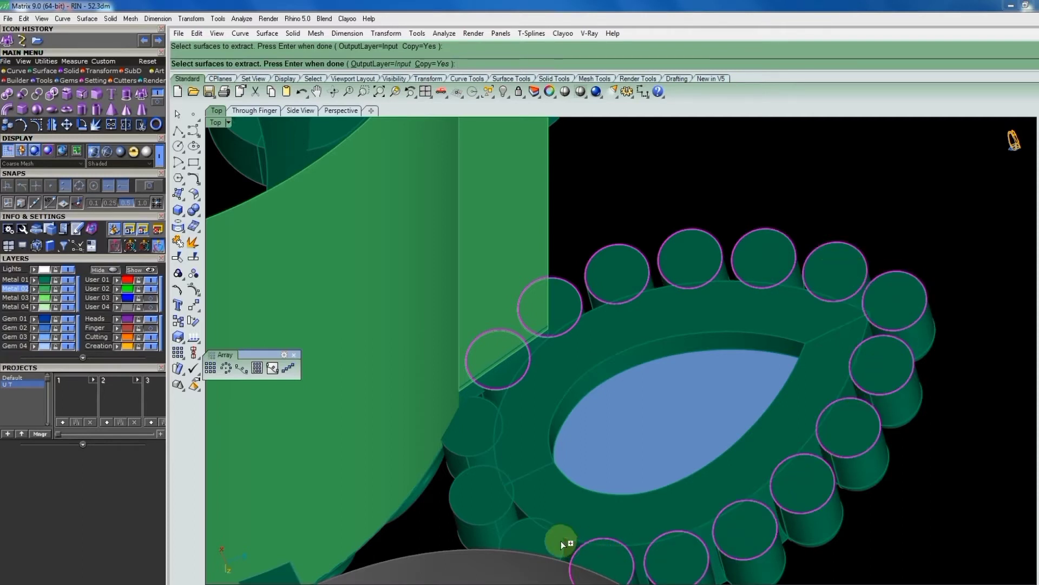
# Finish extracting copies of the picked prong-top faces.
pyautogui.scroll(-3, 646, 331)
pyautogui.scroll(-2, 650, 399)
pyautogui.scroll(-1, 641, 411)
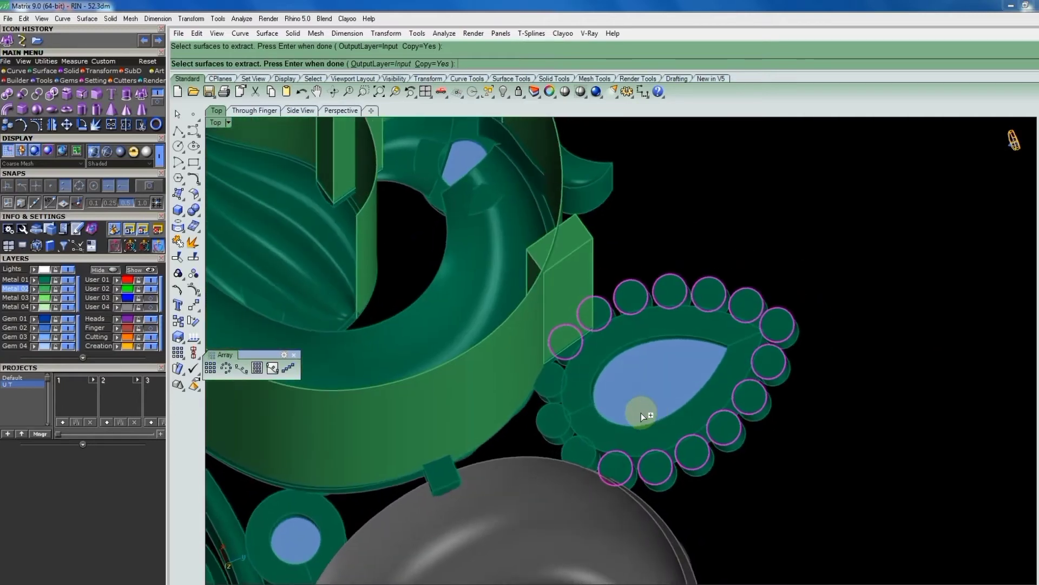
pyautogui.scroll(-3, 753, 336)
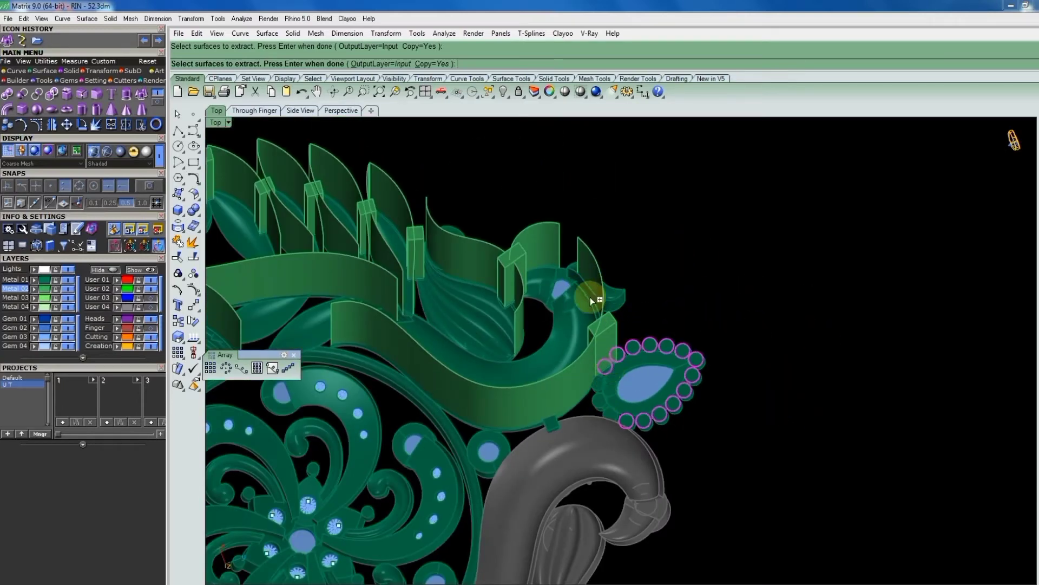
pyautogui.scroll(-2, 683, 263)
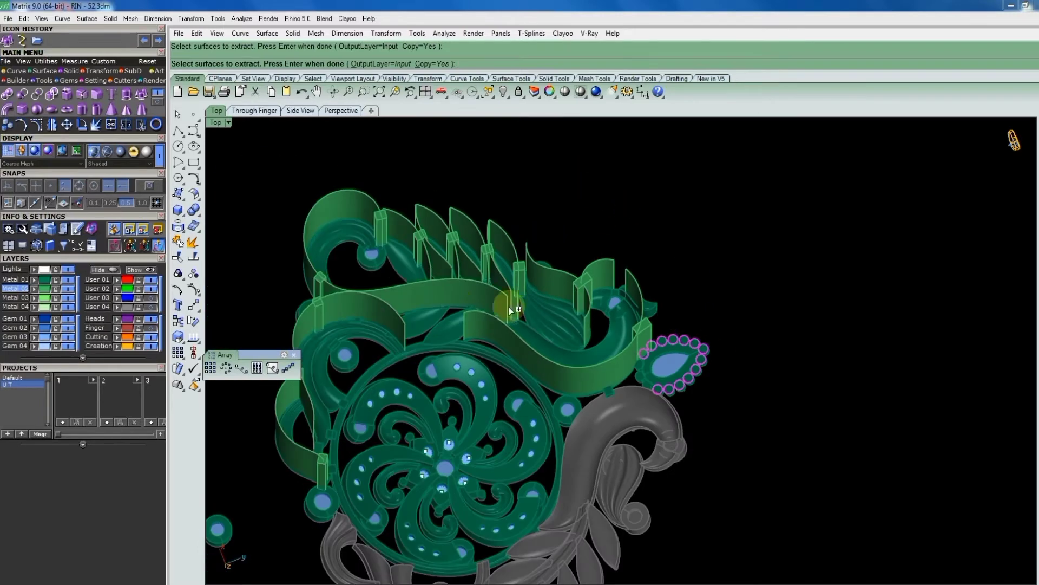
pyautogui.click(596, 323)
pyautogui.scroll(-2, 695, 290)
pyautogui.scroll(2, 676, 317)
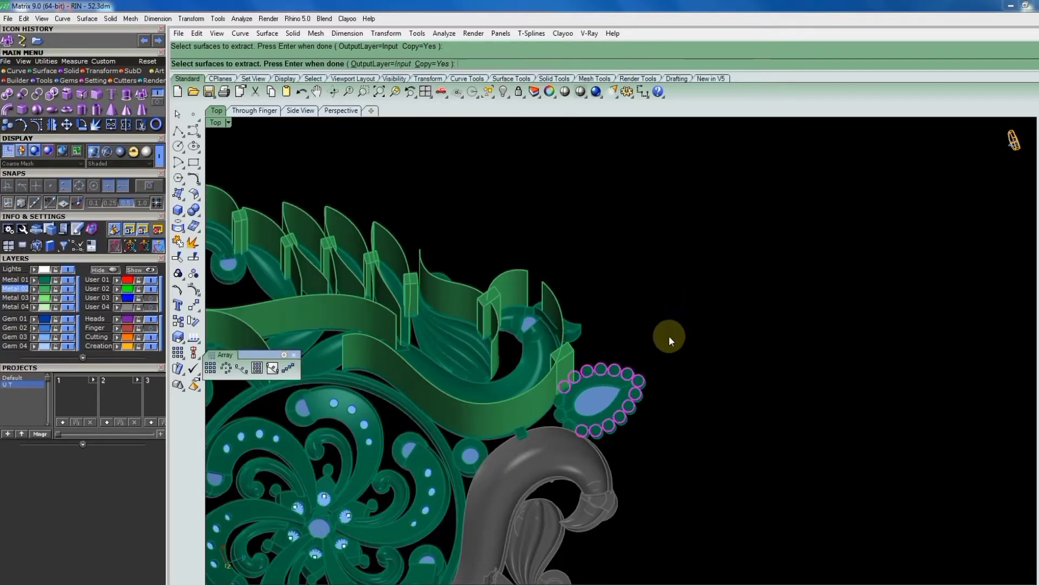
pyautogui.scroll(5, 665, 336)
pyautogui.moveTo(604, 219); pyautogui.dragTo(653, 204, button='right')
# Split the wavy wall along a V-direction isocurve at its connector block.
pyautogui.click(582, 278)
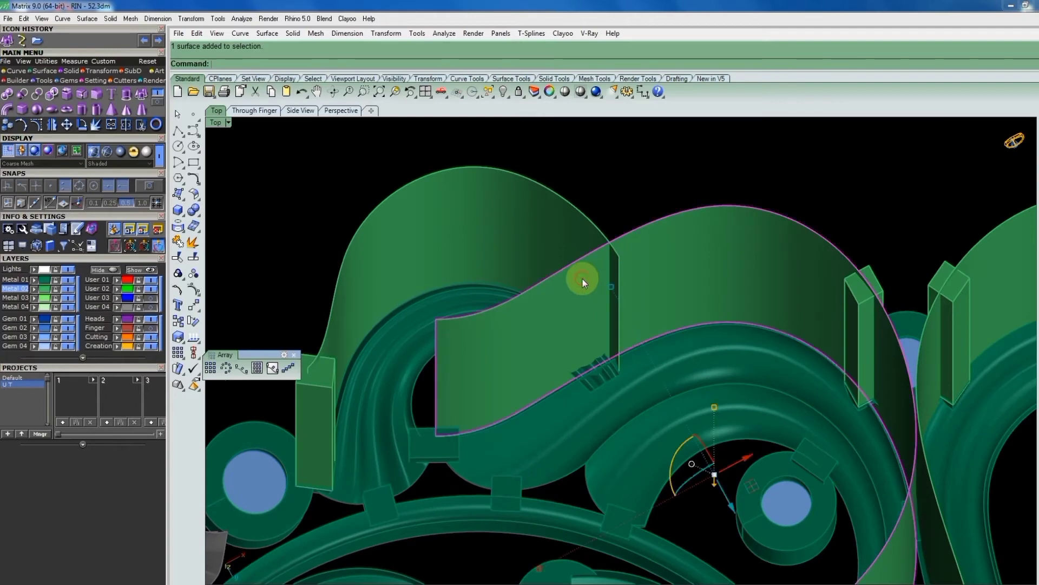
pyautogui.click(193, 256)
pyautogui.scroll(3, 613, 295)
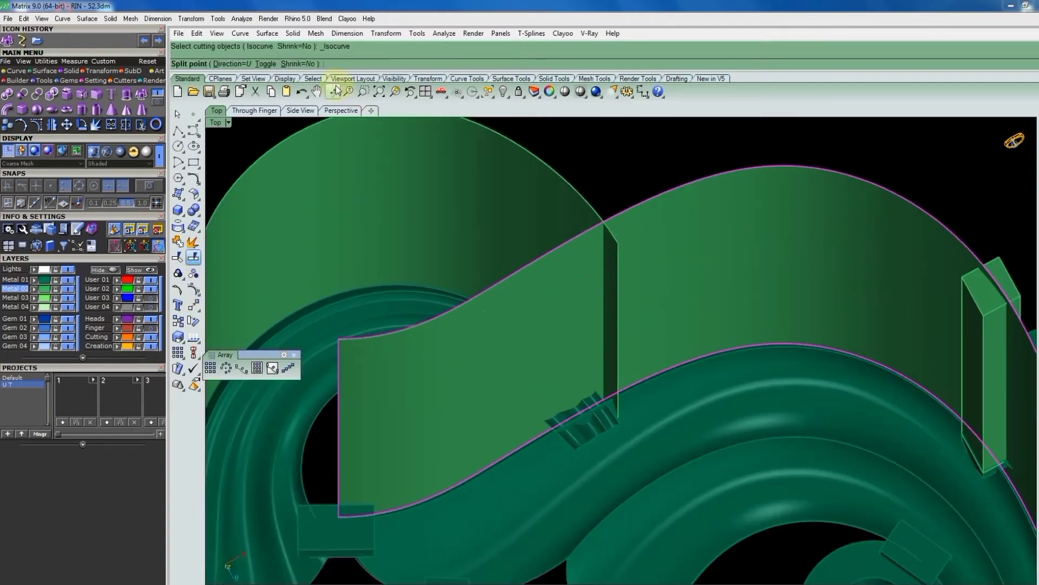
pyautogui.click(266, 63)
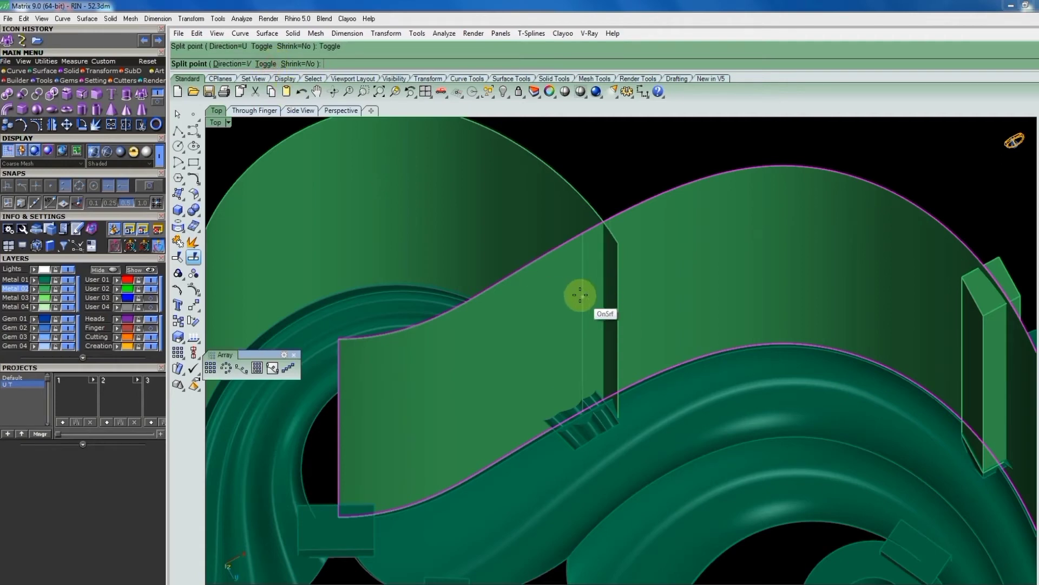
pyautogui.scroll(-3, 576, 294)
pyautogui.scroll(-2, 581, 295)
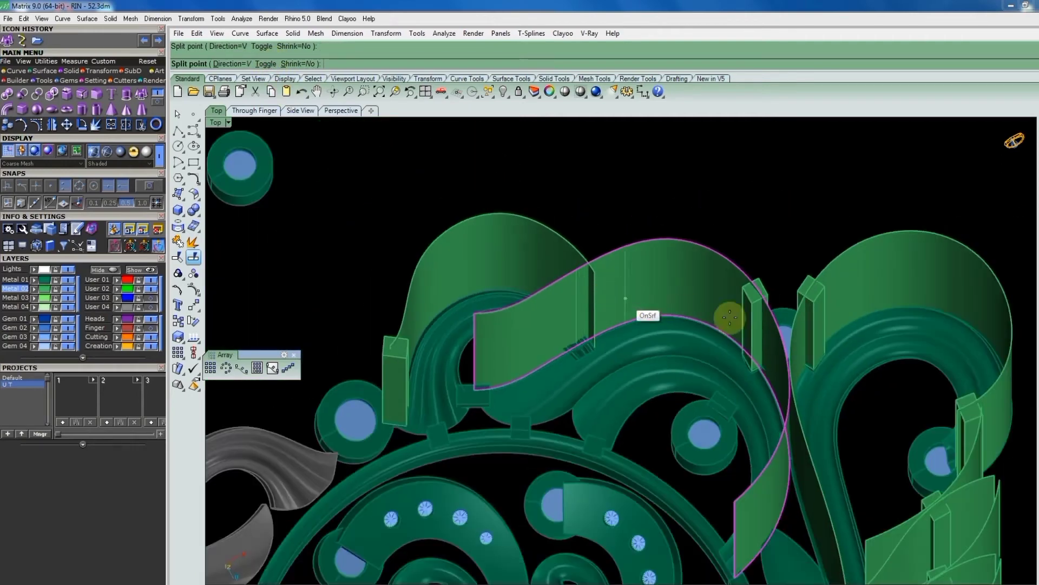
pyautogui.moveTo(732, 318)
pyautogui.mouseDown(button='right')
pyautogui.moveTo(688, 332)
pyautogui.moveTo(742, 274)
pyautogui.mouseUp(button='right')
pyautogui.scroll(1, 741, 274)
pyautogui.scroll(2, 732, 252)
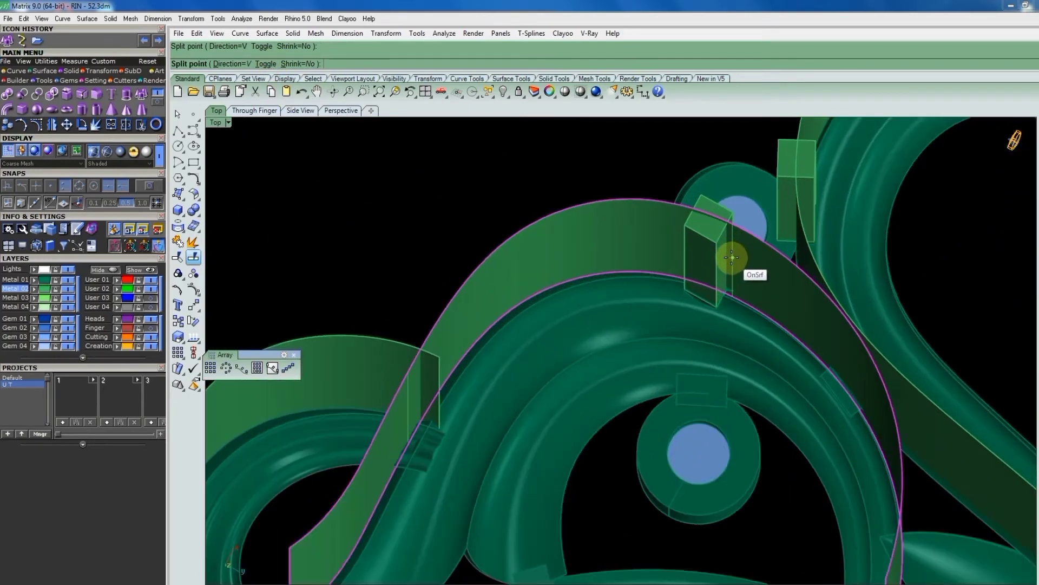
pyautogui.scroll(1, 731, 261)
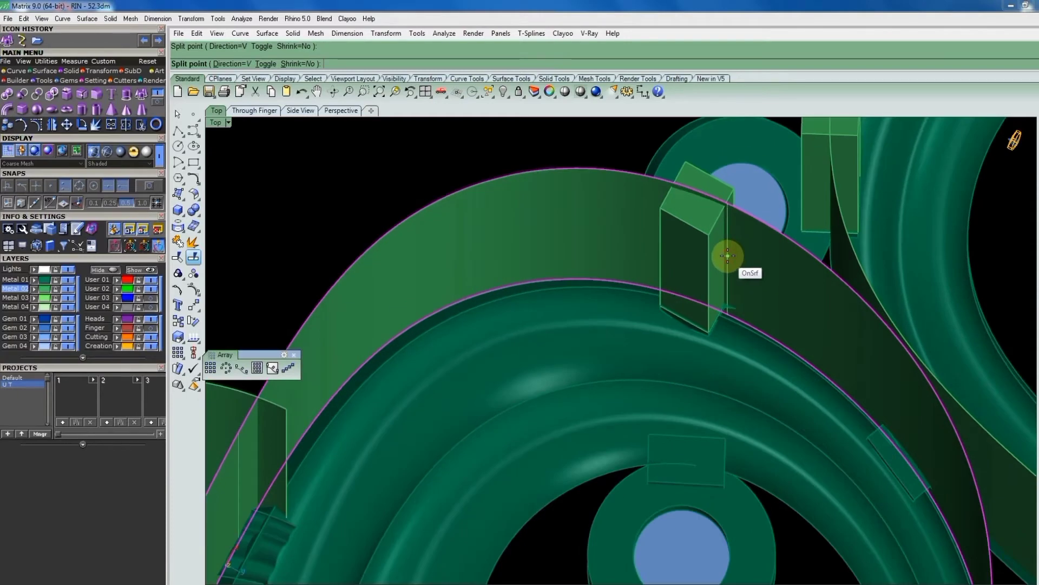
pyautogui.scroll(-3, 724, 255)
pyautogui.click(712, 268)
pyautogui.press('Return')
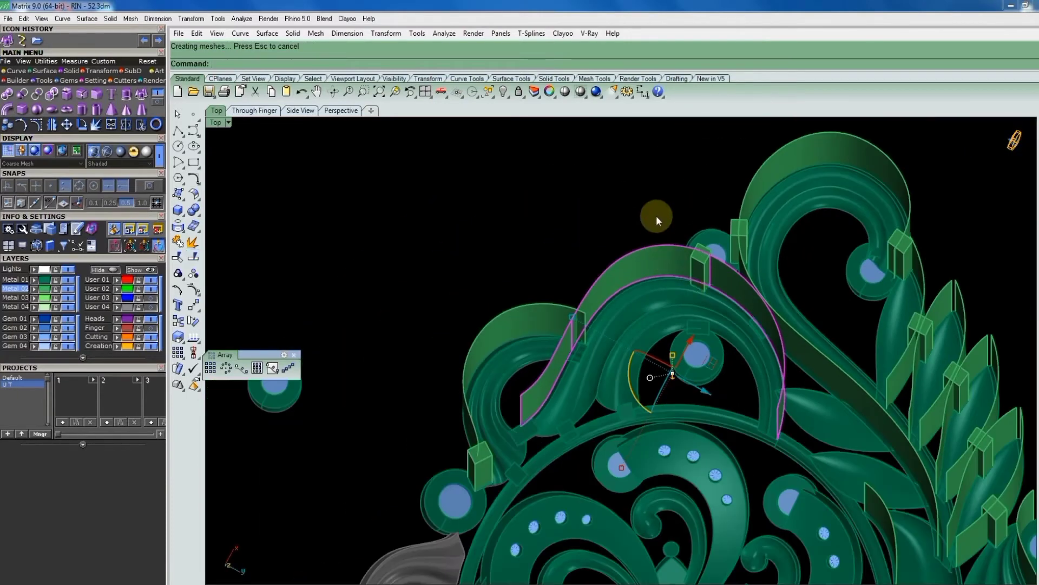
# Select the S-scroll wall and repeat the isocurve split on it.
pyautogui.moveTo(644, 174); pyautogui.dragTo(632, 277)
pyautogui.scroll(-2, 633, 287)
pyautogui.scroll(-2, 634, 292)
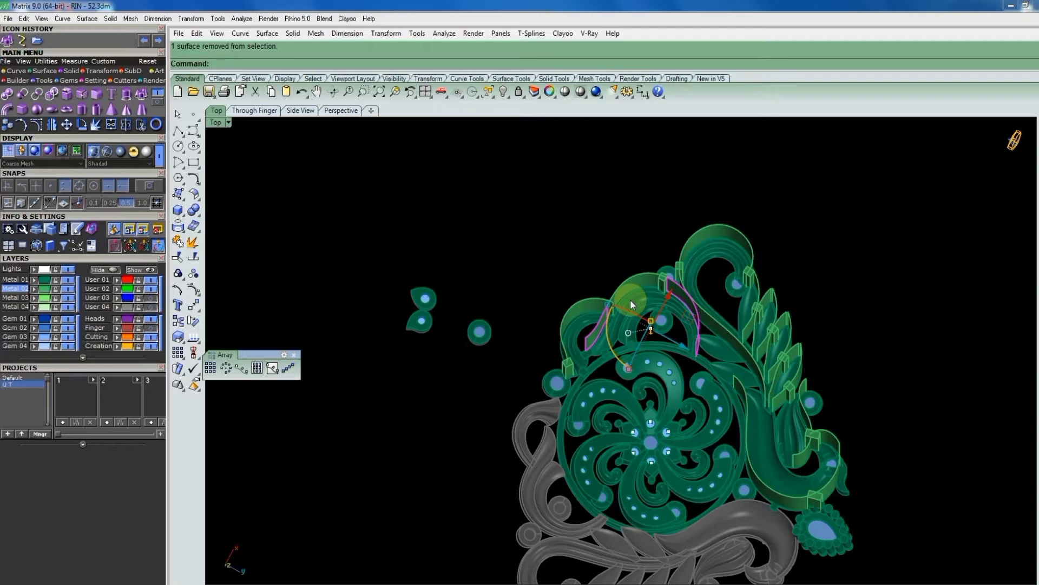
pyautogui.click(630, 299)
pyautogui.scroll(3, 685, 252)
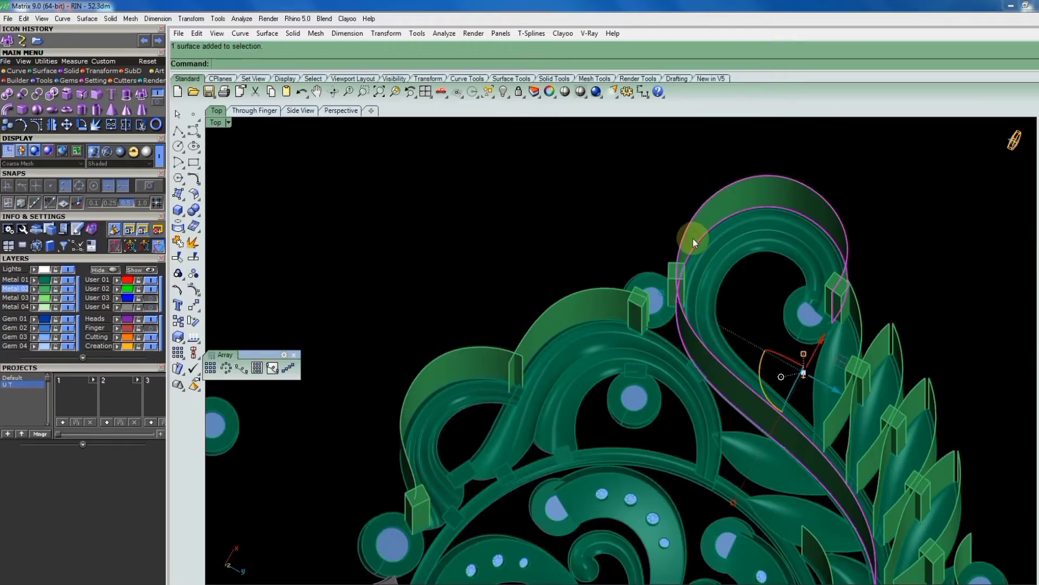
pyautogui.moveTo(693, 238); pyautogui.dragTo(701, 353, button='right')
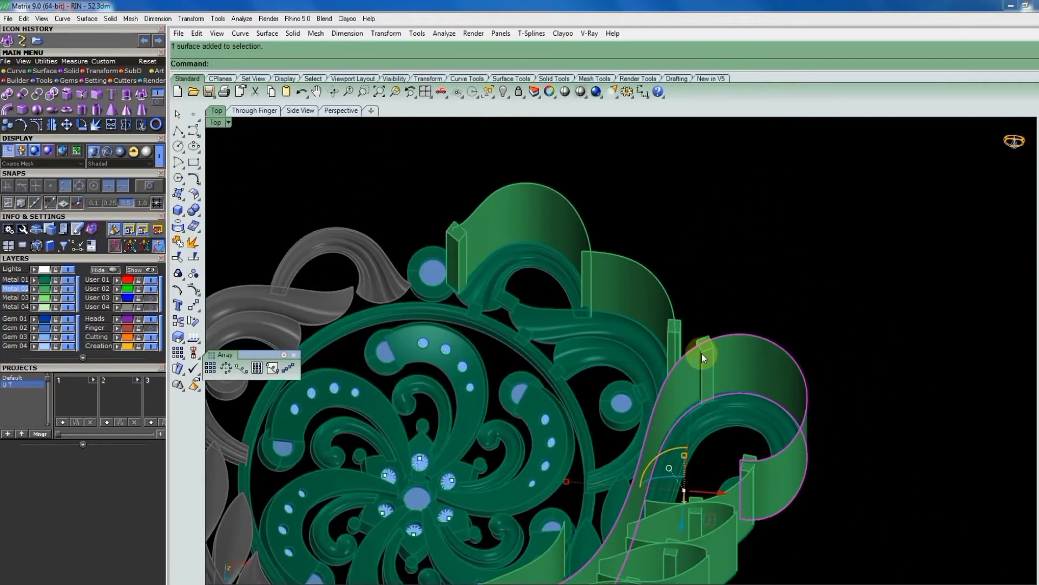
pyautogui.press('Return')
pyautogui.scroll(3, 699, 358)
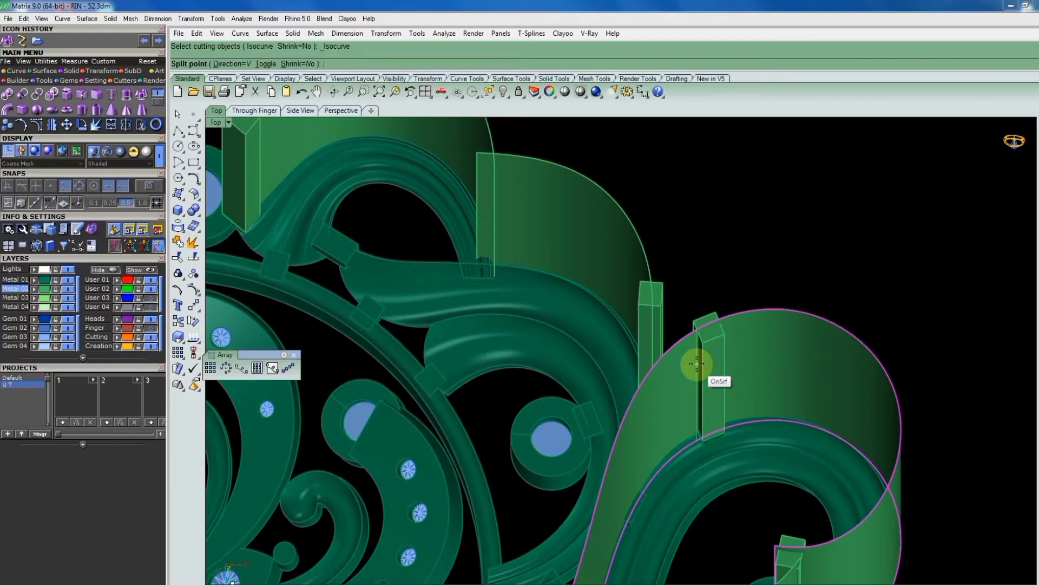
# Attempt the split point on the S-scroll wall, then restart the split.
pyautogui.click(725, 367)
pyautogui.scroll(-2, 725, 366)
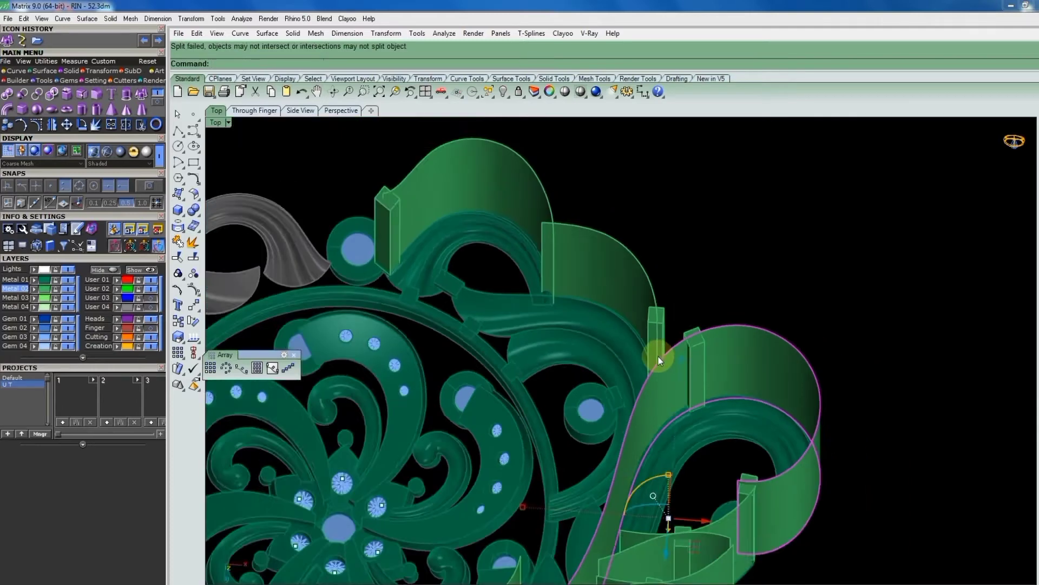
pyautogui.scroll(-2, 657, 355)
pyautogui.scroll(-2, 769, 365)
pyautogui.scroll(-1, 718, 334)
pyautogui.rightClick(717, 334)
pyautogui.scroll(2, 716, 334)
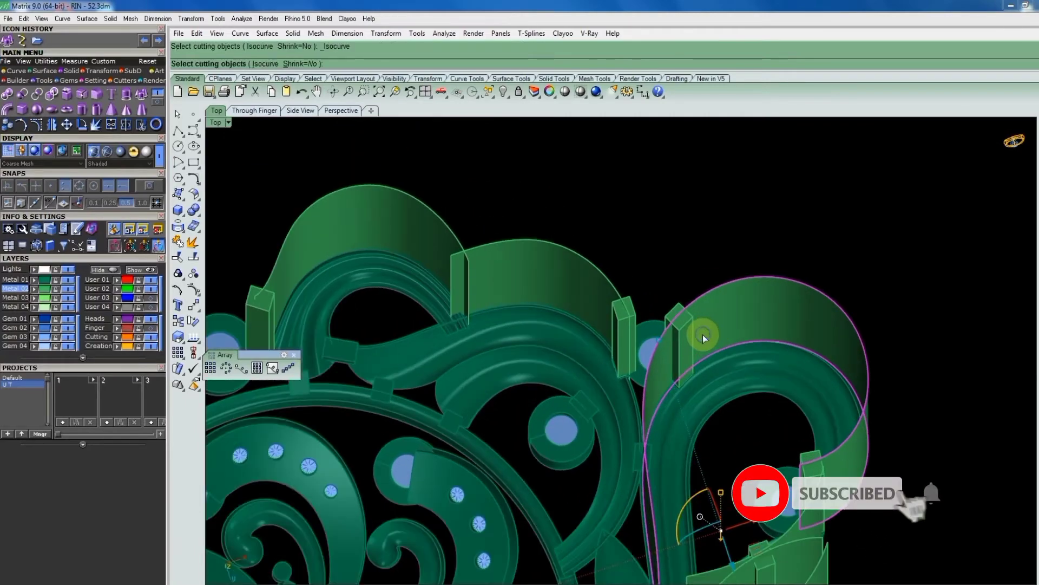
pyautogui.scroll(2, 703, 335)
pyautogui.scroll(2, 682, 333)
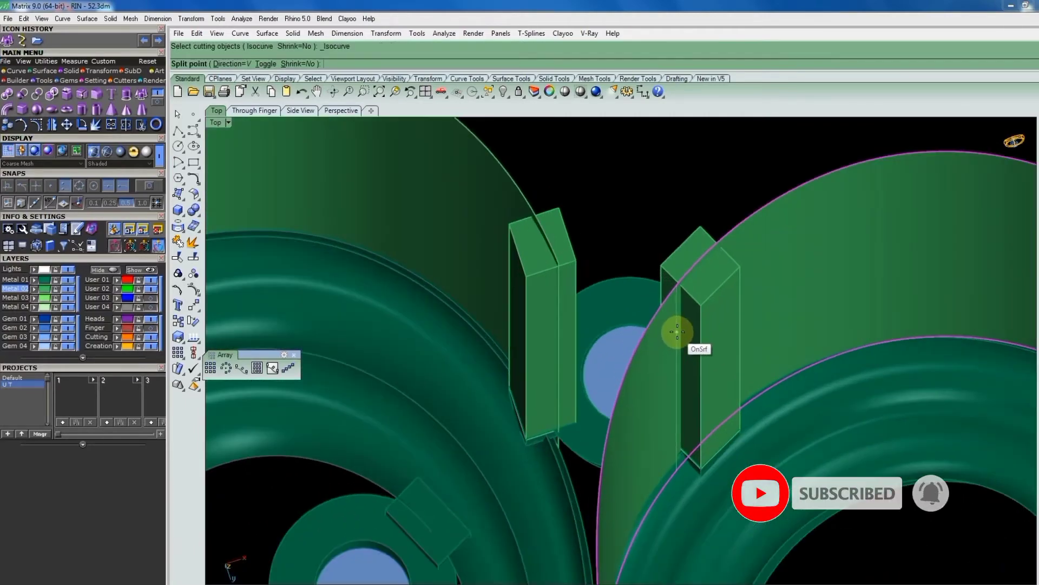
pyautogui.scroll(-2, 618, 280)
pyautogui.scroll(-2, 704, 368)
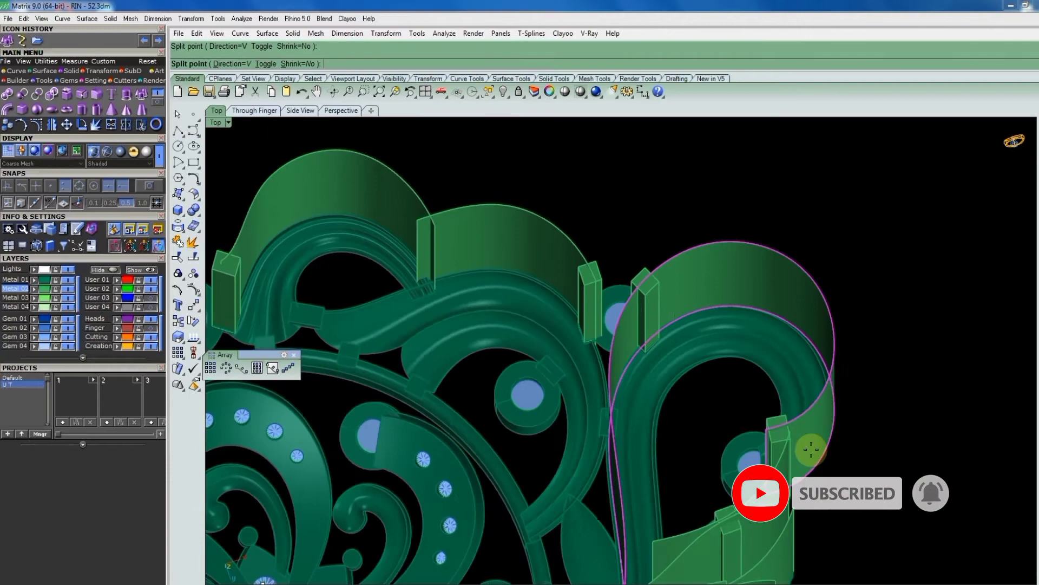
# Split the S-scroll wall at its connector block and delete the excess piece.
pyautogui.click(827, 393)
pyautogui.press('Delete')
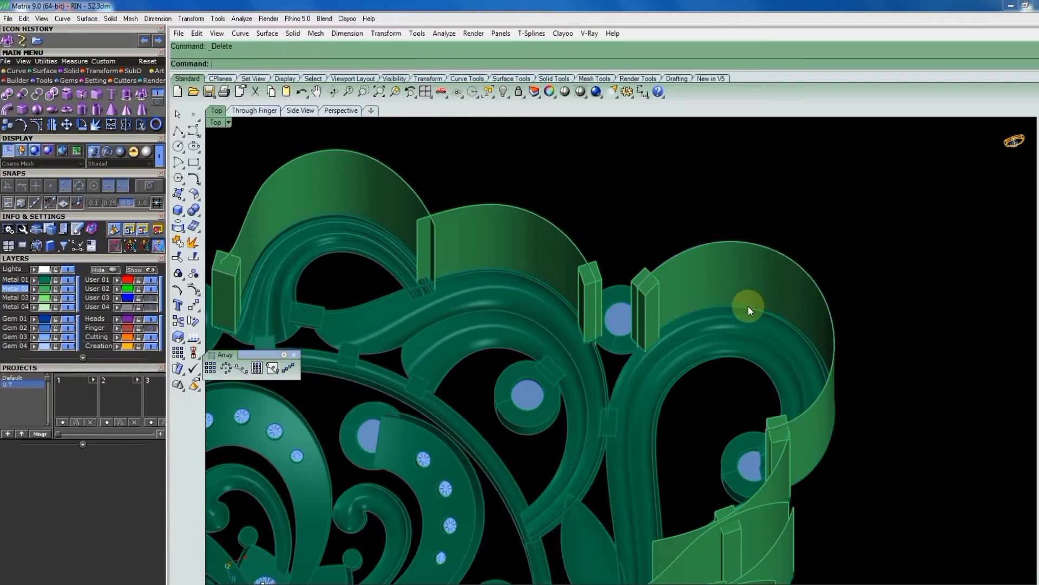
pyautogui.scroll(-5, 748, 306)
pyautogui.moveTo(830, 340)
pyautogui.mouseDown(button='right')
pyautogui.moveTo(719, 302)
pyautogui.moveTo(660, 319)
pyautogui.mouseUp(button='right')
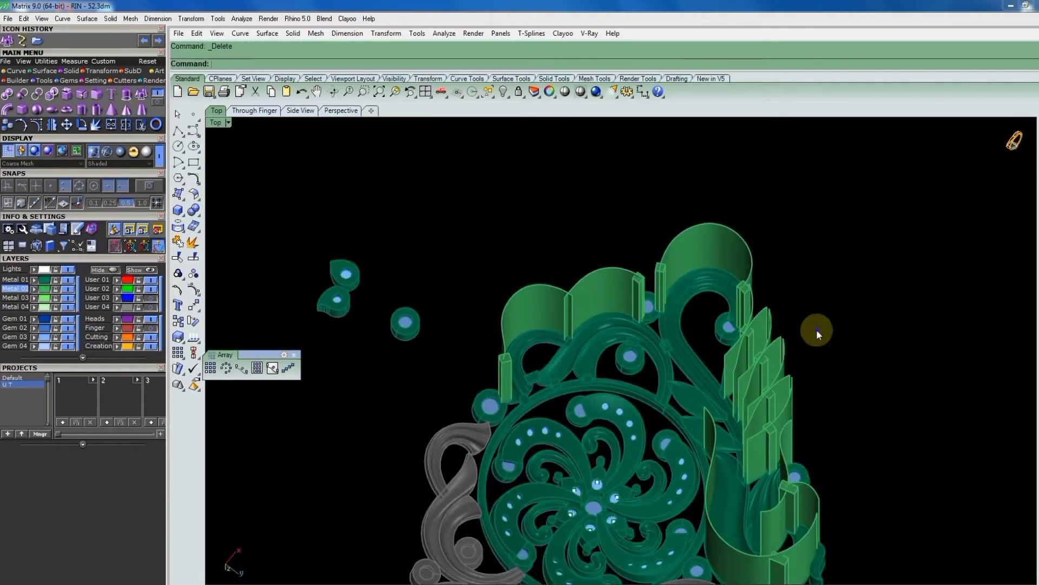
pyautogui.moveTo(818, 334)
pyautogui.mouseDown(button='right')
pyautogui.moveTo(673, 333)
pyautogui.moveTo(674, 225)
pyautogui.mouseUp(button='right')
pyautogui.scroll(3, 674, 225)
# Split the first two fin plates at their connector blocks with an isocurve split.
pyautogui.scroll(3, 644, 205)
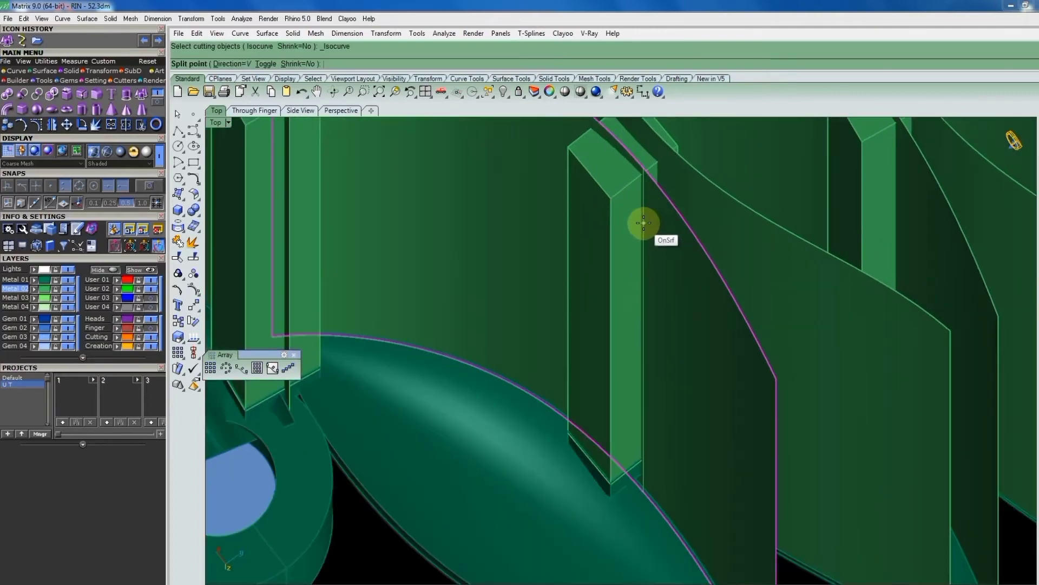
pyautogui.click(644, 223)
pyautogui.scroll(-3, 645, 233)
pyautogui.moveTo(647, 242); pyautogui.dragTo(574, 191, button='right')
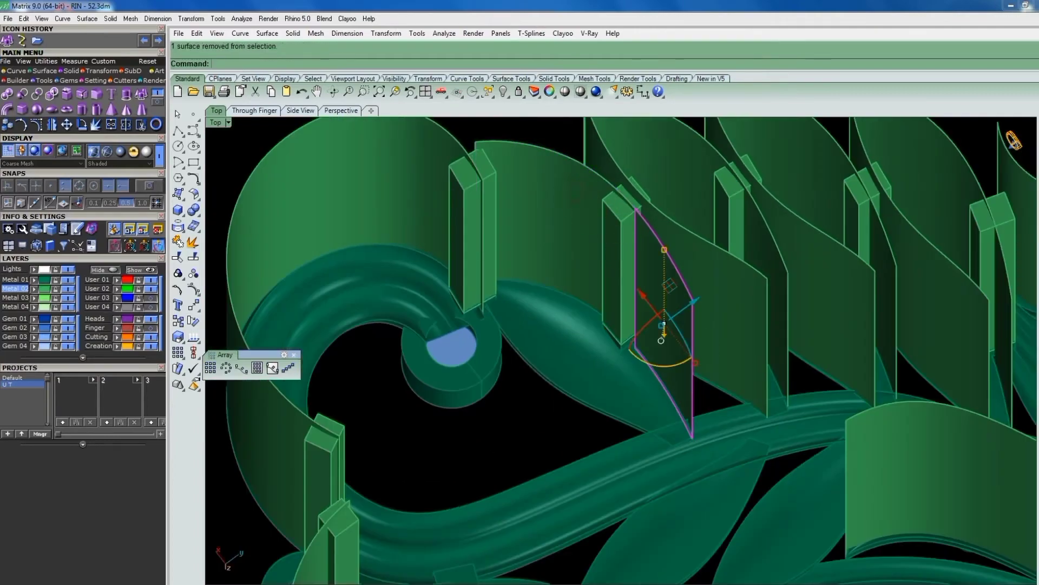
pyautogui.press('Escape')
pyautogui.click(672, 271)
pyautogui.scroll(3, 645, 205)
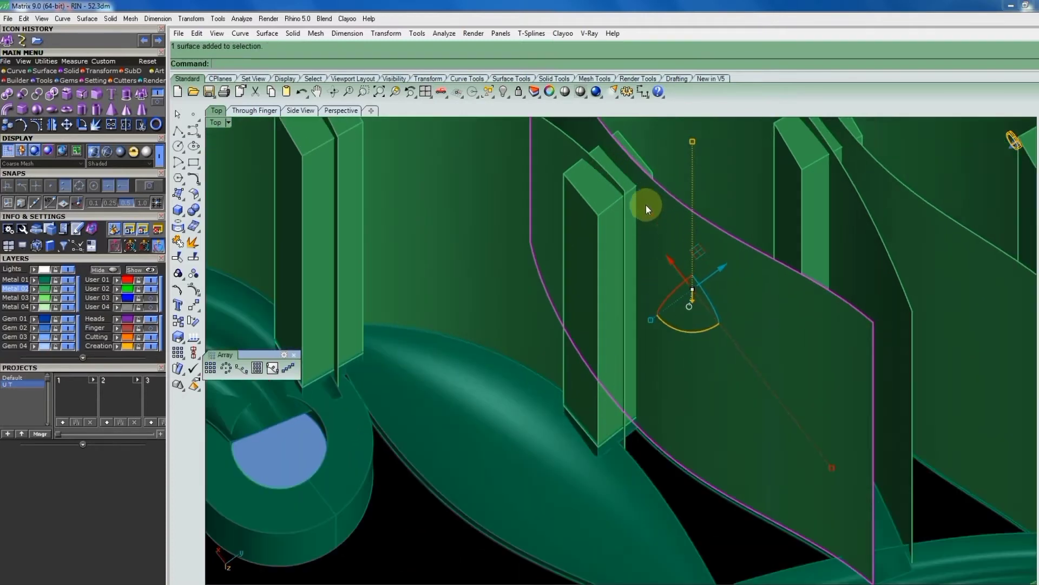
pyautogui.press('Return')
pyautogui.scroll(5, 641, 207)
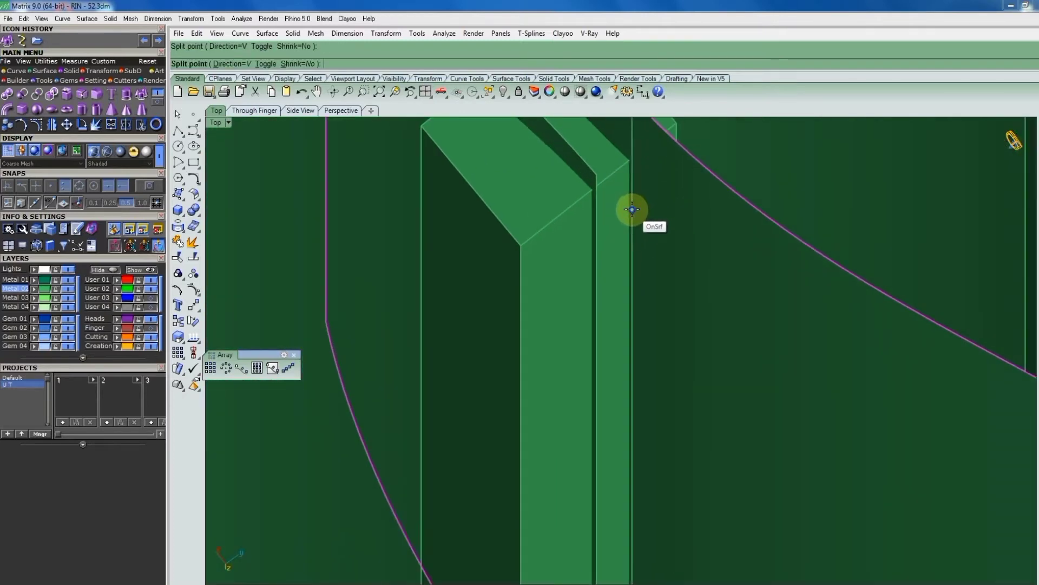
pyautogui.click(633, 209)
pyautogui.scroll(-3, 634, 288)
pyautogui.moveTo(635, 287); pyautogui.dragTo(676, 300, button='right')
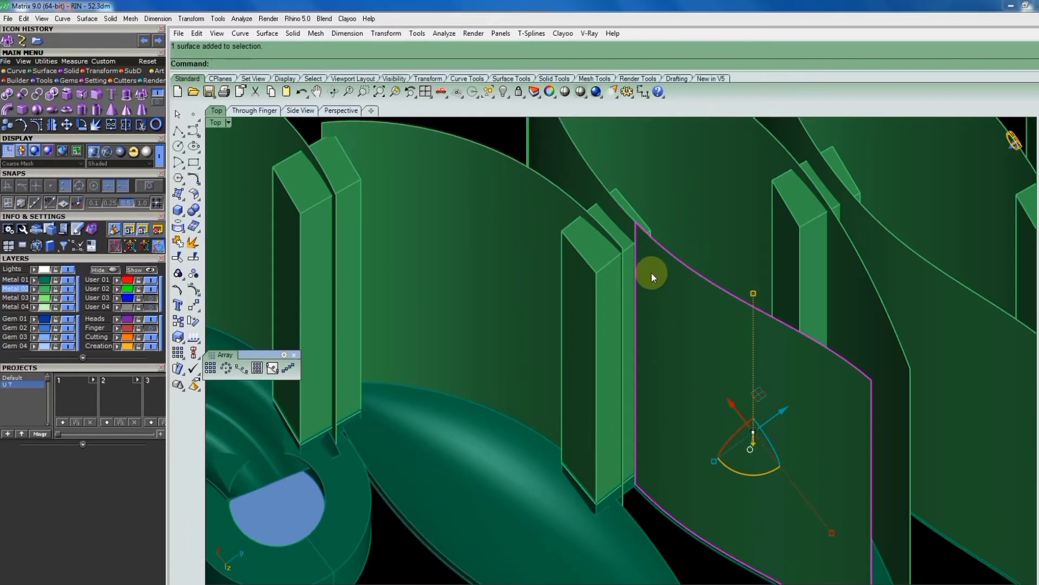
# Split the next wall at its connector block and select the split-off piece.
pyautogui.press('Return')
pyautogui.scroll(2, 840, 281)
pyautogui.scroll(2, 829, 253)
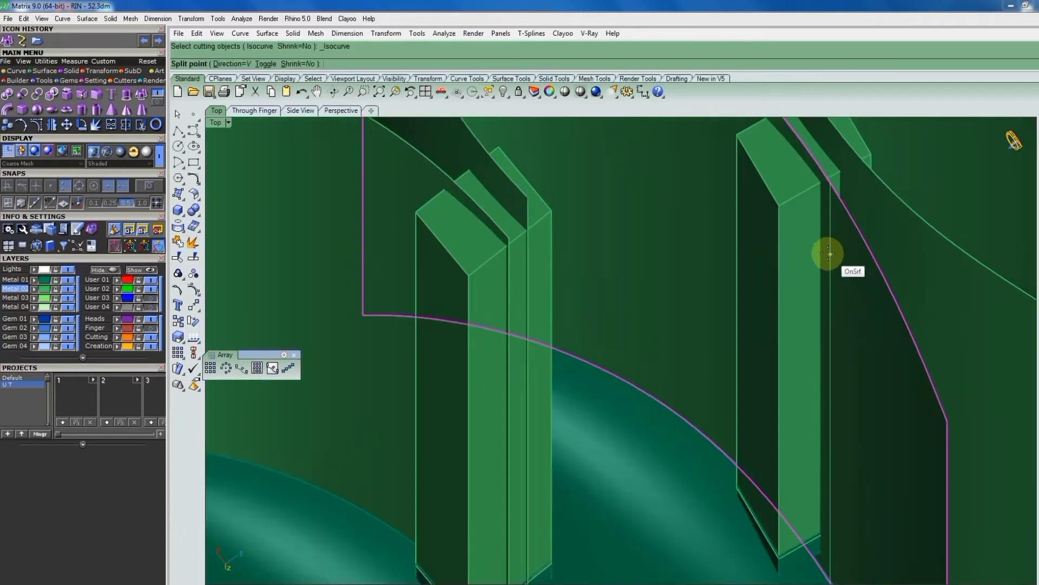
pyautogui.click(824, 251)
pyautogui.press('Return')
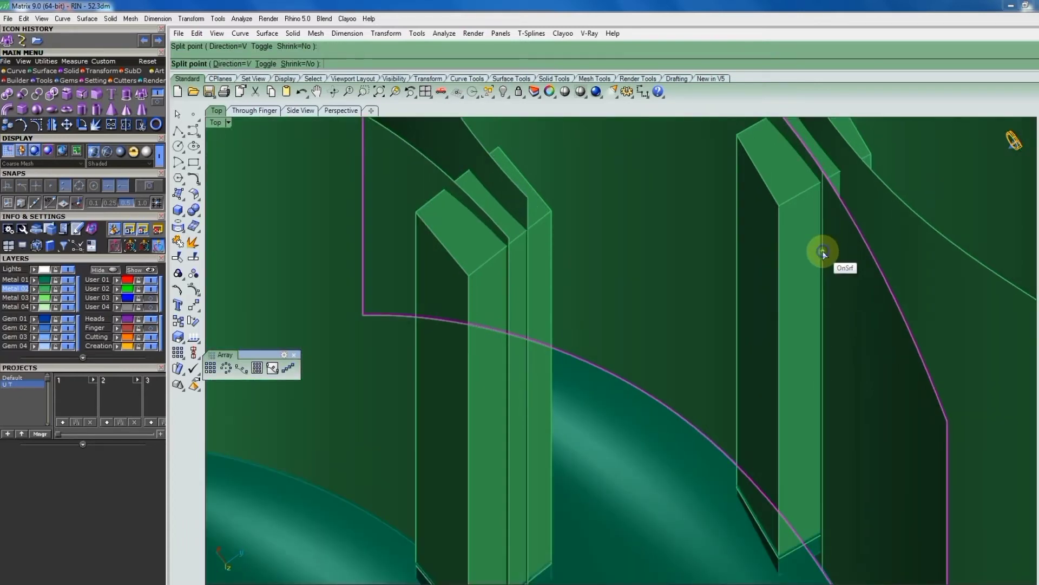
pyautogui.scroll(-3, 823, 251)
pyautogui.click(815, 321)
pyautogui.scroll(-3, 829, 336)
pyautogui.scroll(3, 818, 334)
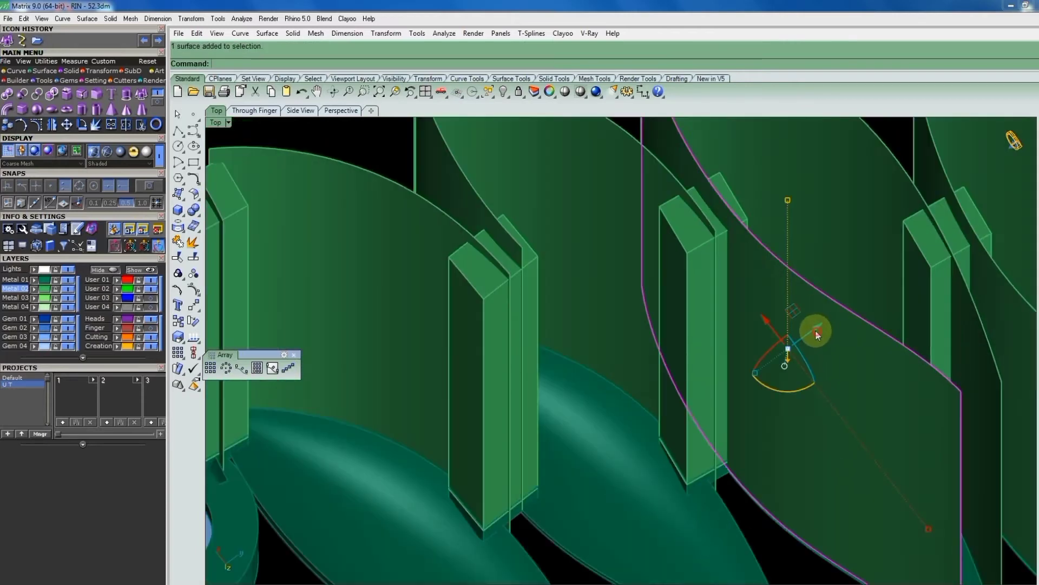
# Split another wall at its connector block and delete the unwanted split-off pieces.
pyautogui.press('Return')
pyautogui.scroll(2, 731, 252)
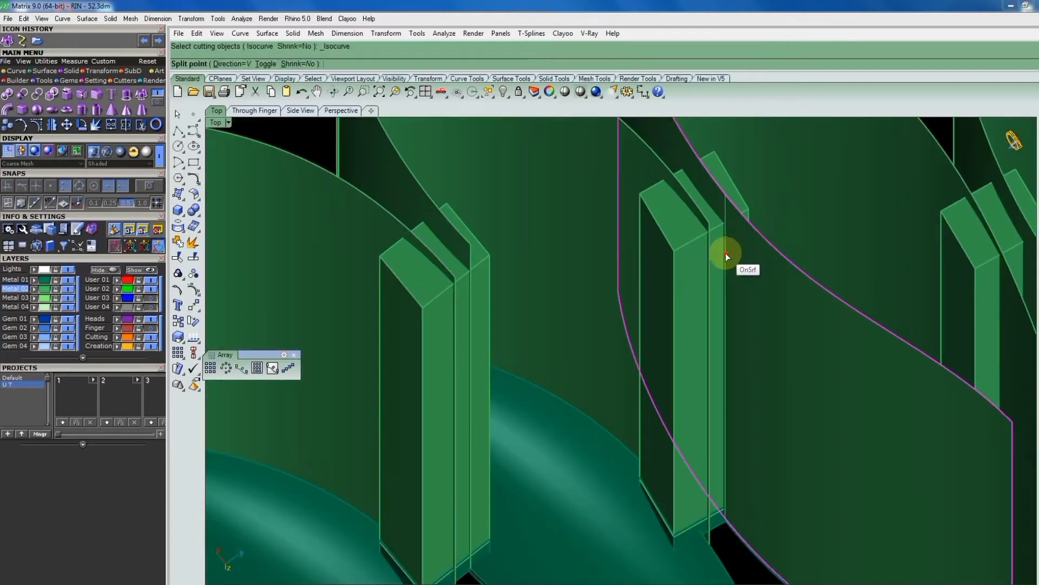
pyautogui.click(726, 252)
pyautogui.press('Return')
pyautogui.scroll(-4, 683, 329)
pyautogui.click(735, 311)
pyautogui.click(831, 370)
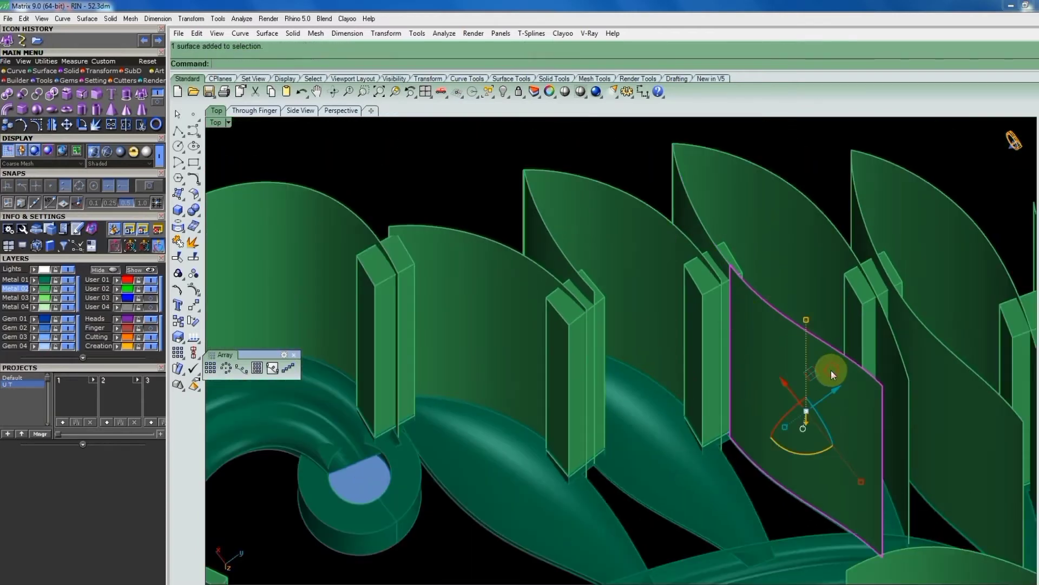
pyautogui.press('Delete')
pyautogui.scroll(-2, 758, 360)
pyautogui.scroll(-2, 736, 341)
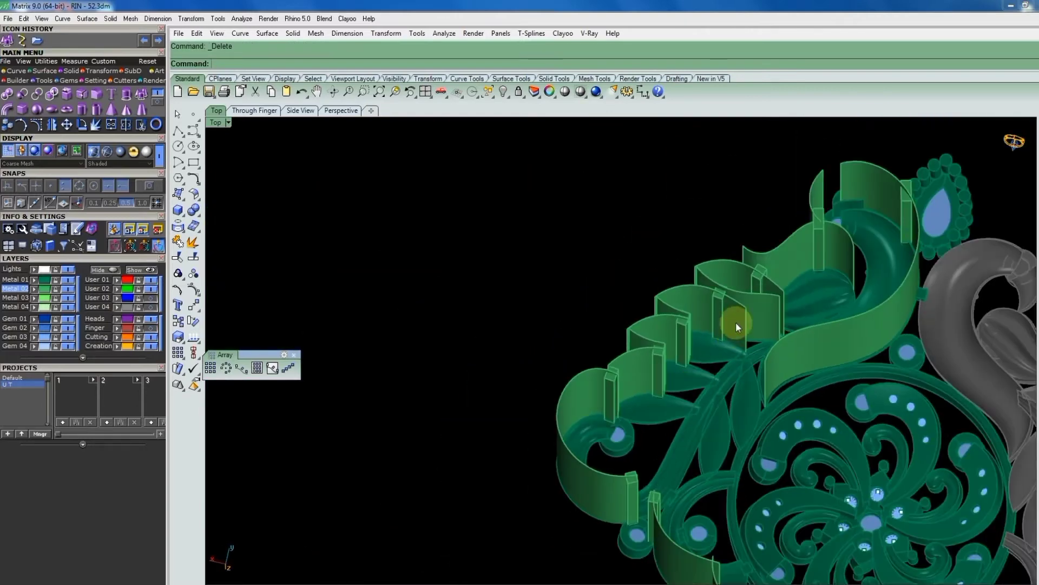
# Isocurve-split the next wall where it meets its connector block.
pyautogui.scroll(5, 732, 307)
pyautogui.click(726, 285)
pyautogui.press('Return')
pyautogui.scroll(3, 690, 279)
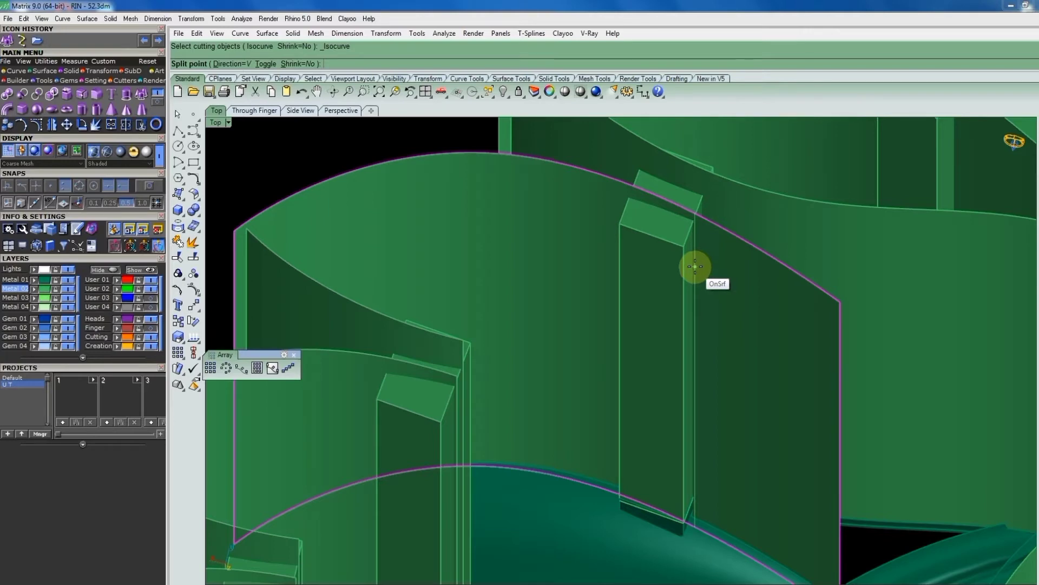
pyautogui.click(696, 267)
pyautogui.press('Return')
pyautogui.scroll(-3, 745, 302)
pyautogui.scroll(2, 682, 335)
# Split a wall at the connector post edge and select the right-hand piece.
pyautogui.press('Return')
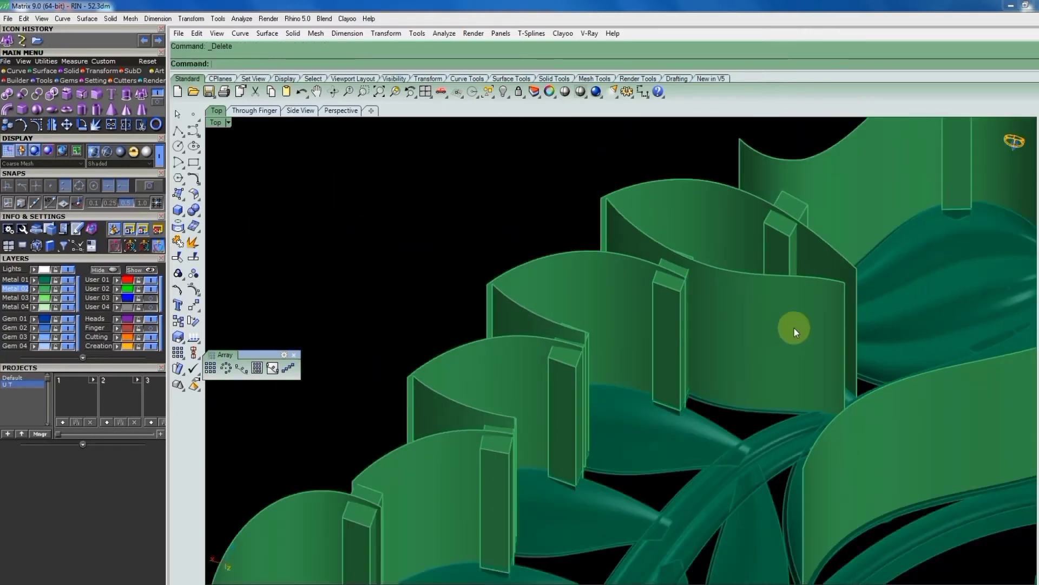
pyautogui.scroll(2, 755, 298)
pyautogui.scroll(2, 639, 258)
pyautogui.scroll(3, 623, 262)
pyautogui.scroll(2, 623, 261)
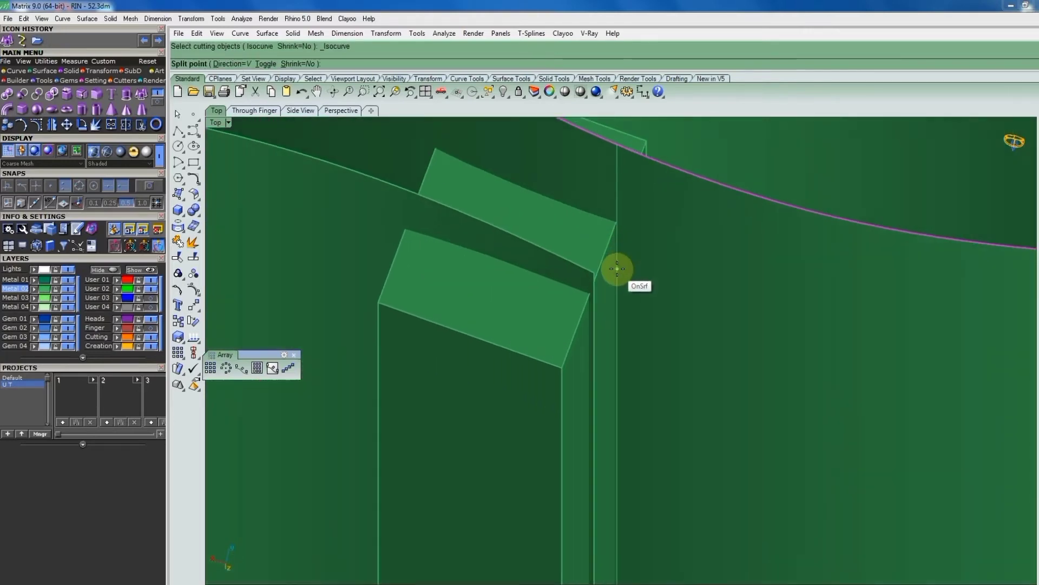
pyautogui.click(620, 271)
pyautogui.press('Return')
pyautogui.click(712, 270)
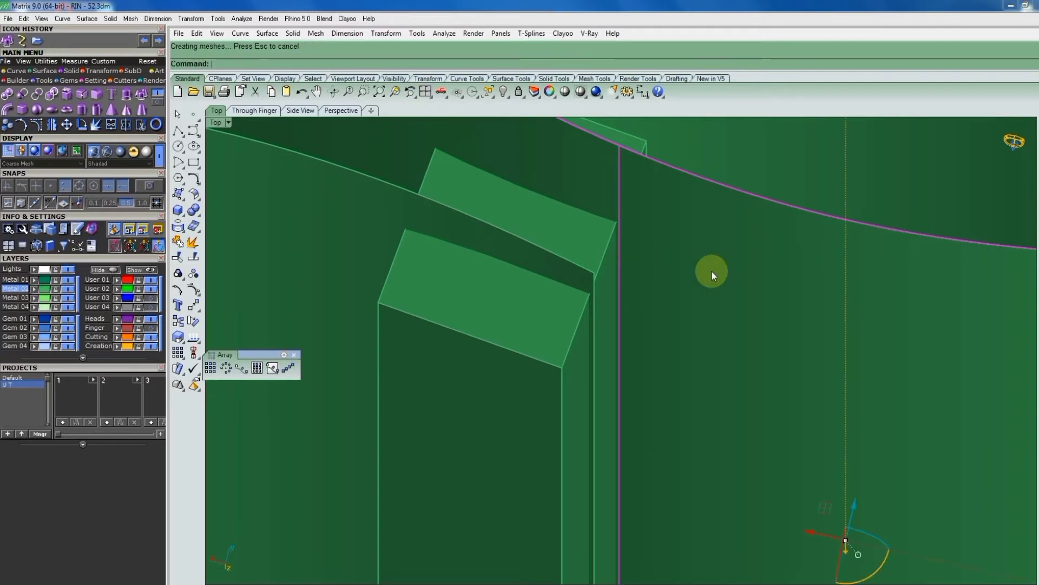
pyautogui.moveTo(711, 271); pyautogui.dragTo(863, 278, button='right')
# Split one more wall at its connector block and select the leftover piece.
pyautogui.press('Return')
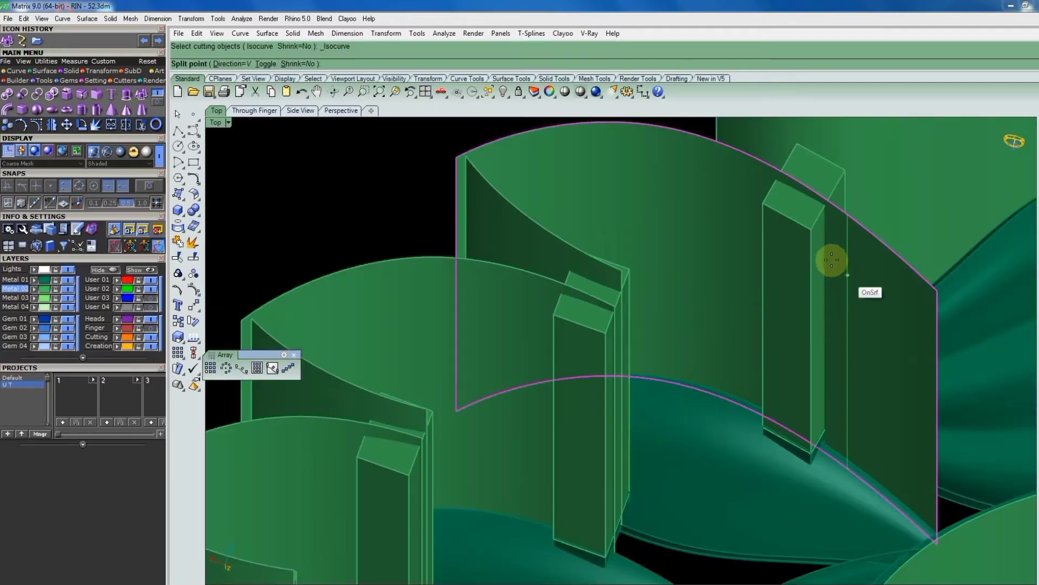
pyautogui.scroll(2, 822, 258)
pyautogui.click(819, 253)
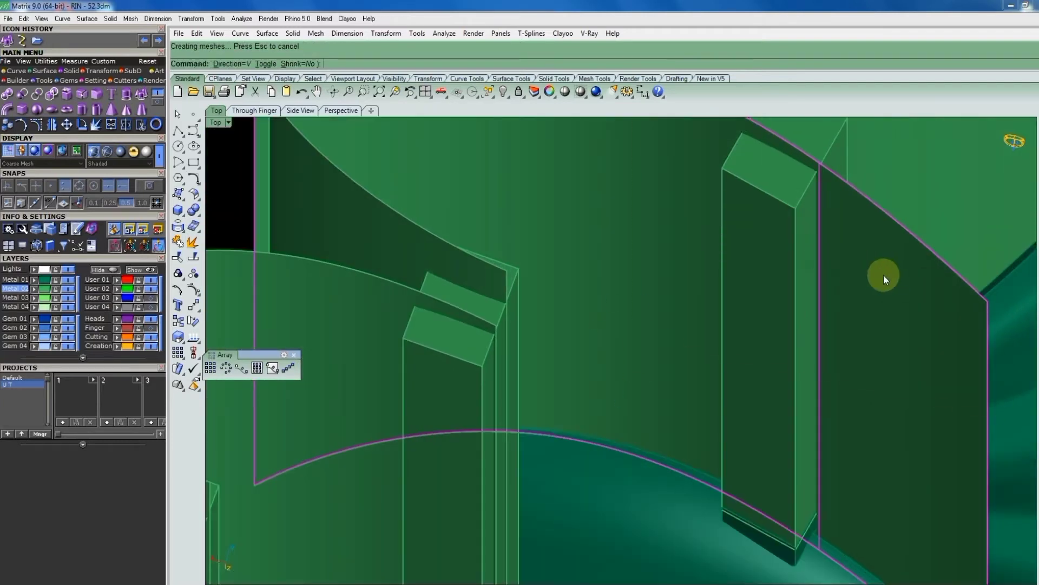
pyautogui.click(884, 275)
pyautogui.scroll(-3, 687, 334)
# Delete the leftover wall piece and select the wavy wall beside the gem circle.
pyautogui.press('Delete')
pyautogui.moveTo(747, 281); pyautogui.dragTo(789, 308, button='right')
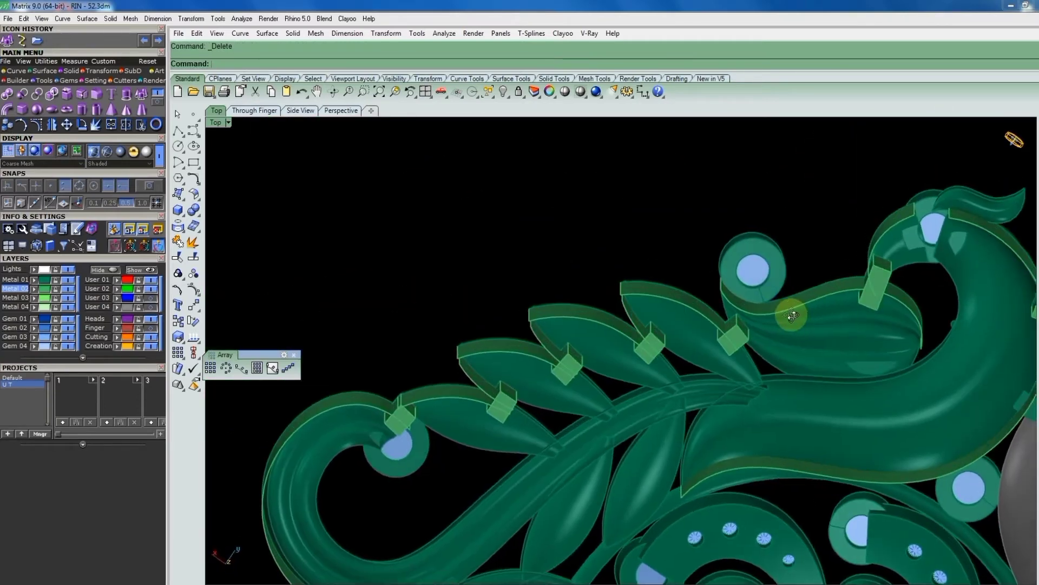
pyautogui.moveTo(921, 277); pyautogui.dragTo(871, 304, button='right')
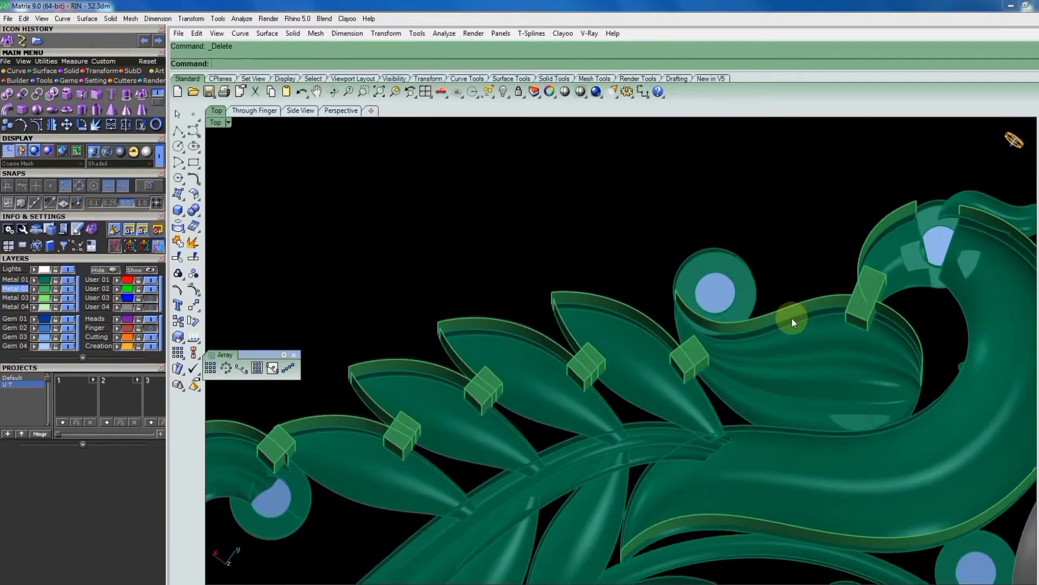
pyautogui.click(901, 320)
pyautogui.scroll(1, 899, 319)
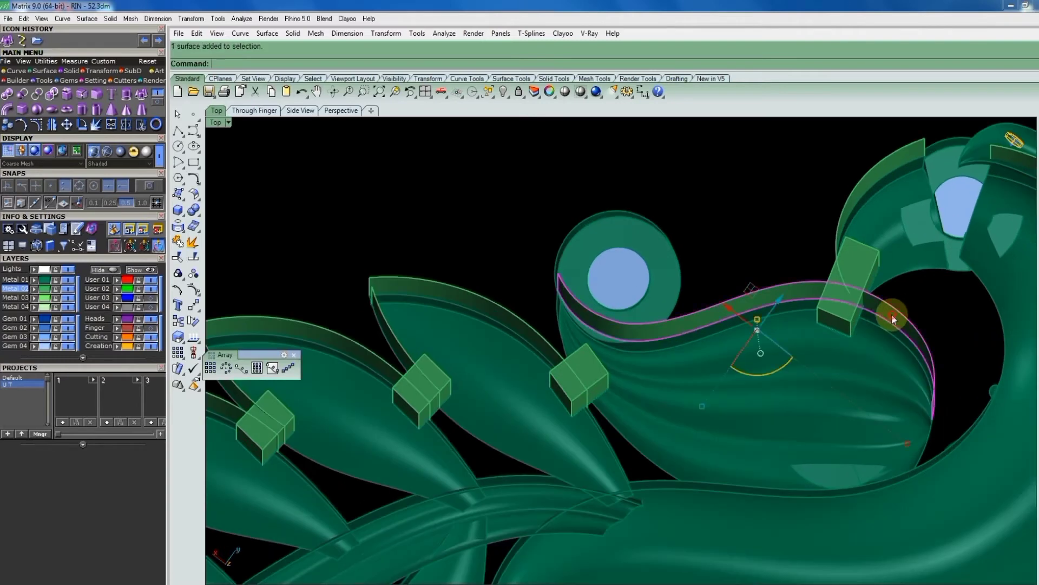
pyautogui.scroll(1, 892, 314)
pyautogui.scroll(2, 876, 298)
pyautogui.scroll(2, 866, 302)
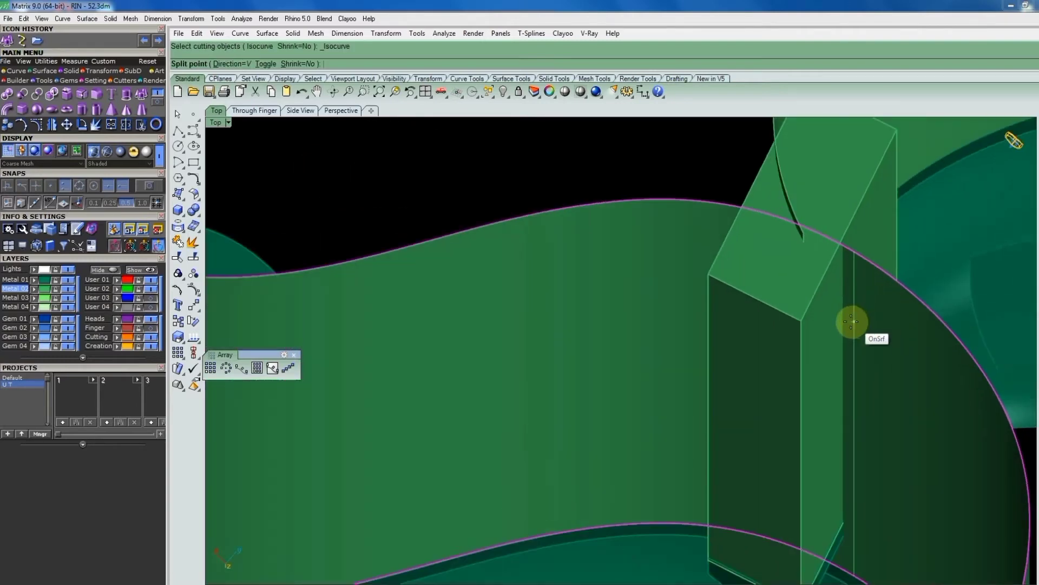
# Split the wavy wall at its connector block and delete the small cut-off piece.
pyautogui.click(850, 321)
pyautogui.scroll(-5, 810, 323)
pyautogui.moveTo(810, 324); pyautogui.dragTo(732, 313, button='right')
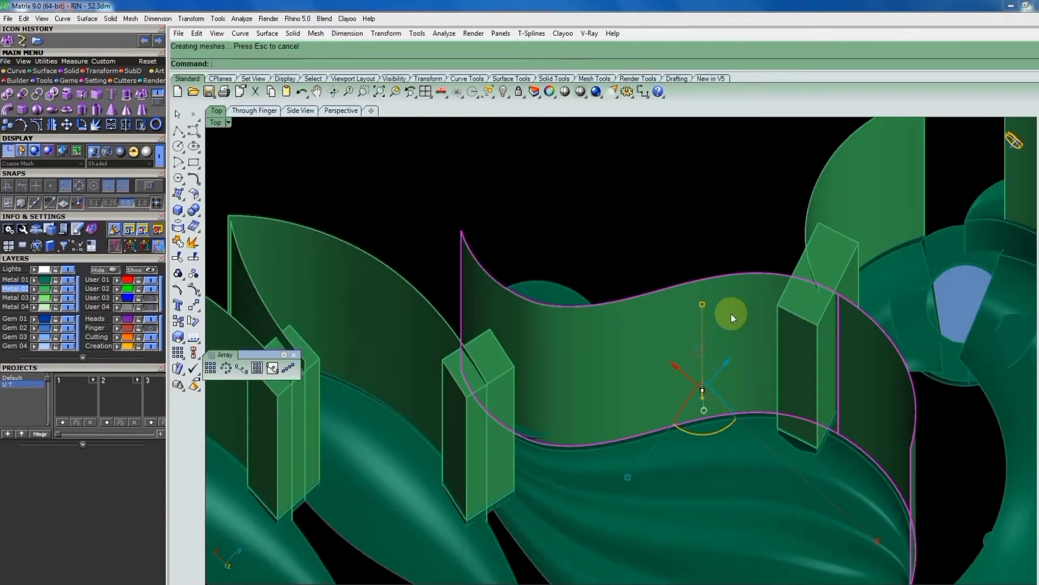
pyautogui.keyDown('ctrl'); pyautogui.click(732, 305); pyautogui.keyUp('ctrl')
pyautogui.scroll(2, 802, 315)
pyautogui.press('Delete')
pyautogui.scroll(-3, 855, 297)
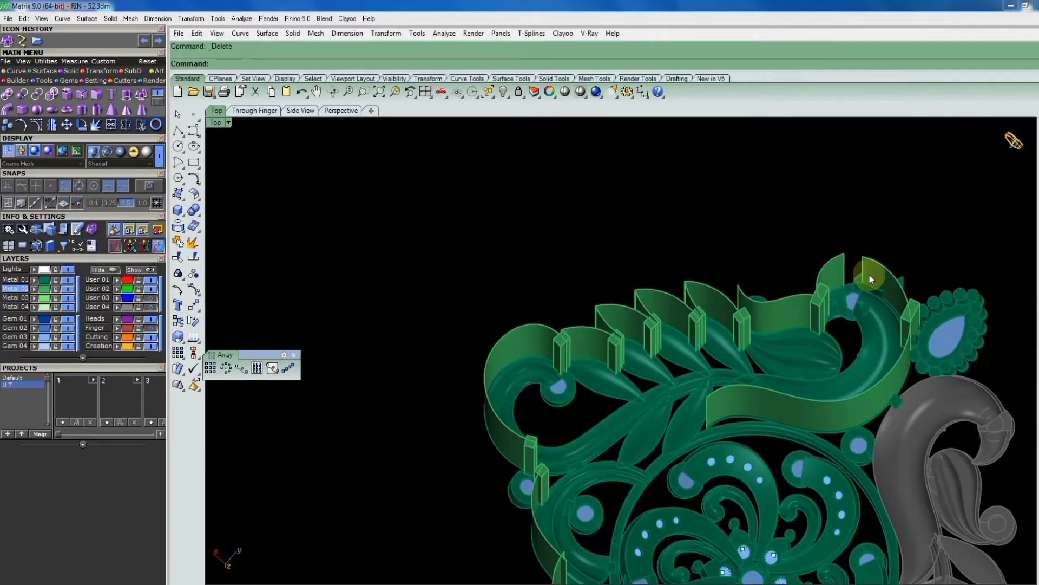
# Orbit the pendant and switch the viewport to Bottom view.
pyautogui.moveTo(783, 366)
pyautogui.mouseDown(button='right')
pyautogui.moveTo(781, 388)
pyautogui.moveTo(866, 274)
pyautogui.moveTo(696, 288)
pyautogui.moveTo(605, 185)
pyautogui.moveTo(591, 216)
pyautogui.moveTo(623, 233)
pyautogui.mouseUp(button='right')
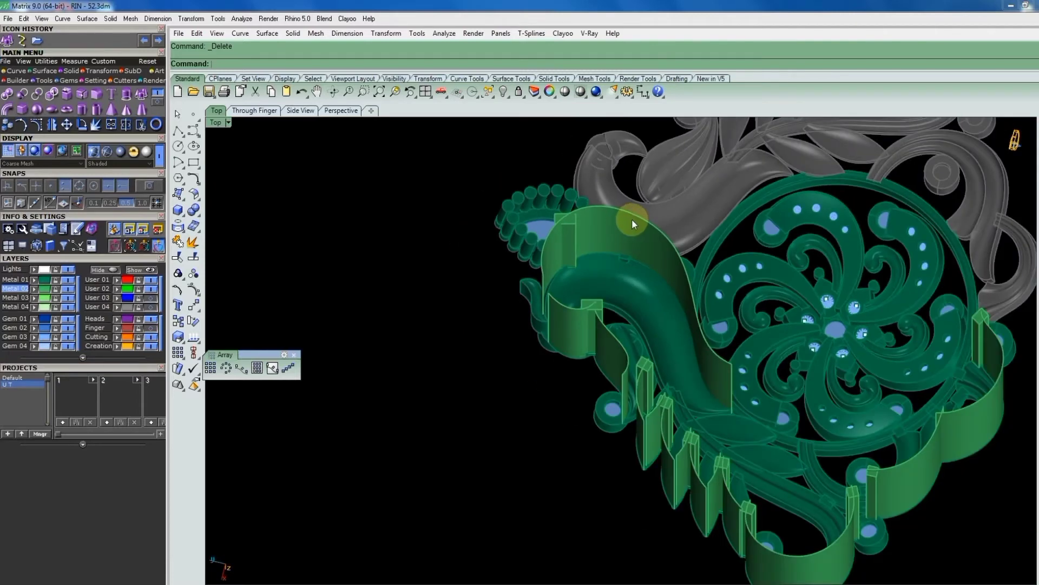
pyautogui.hotkey('ctrl', 'b')
pyautogui.scroll(2, 608, 401)
# Group the pear-shaped bead setting's objects together.
pyautogui.scroll(3, 537, 421)
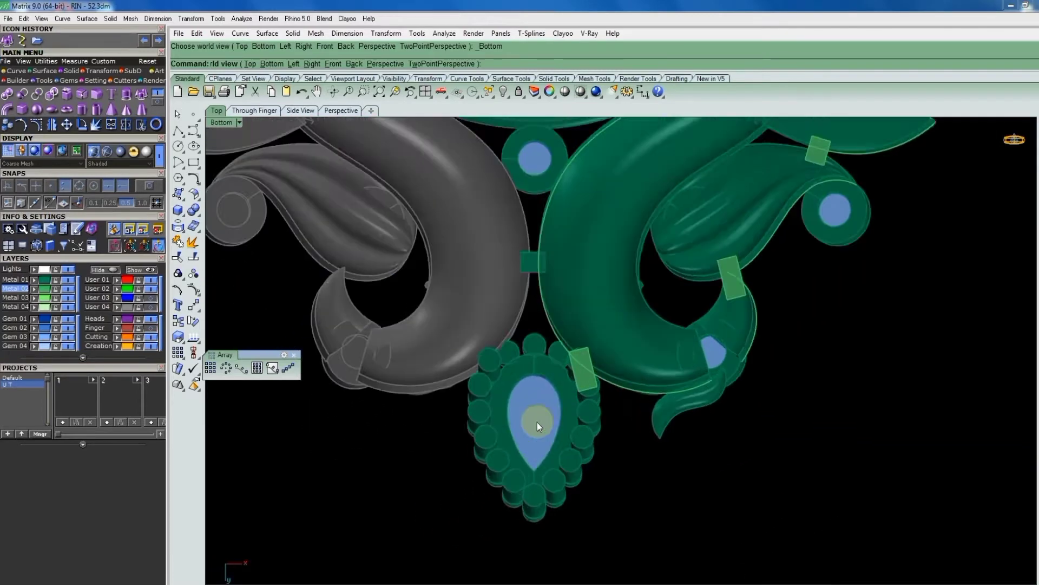
pyautogui.scroll(3, 540, 328)
pyautogui.moveTo(542, 270); pyautogui.dragTo(708, 408)
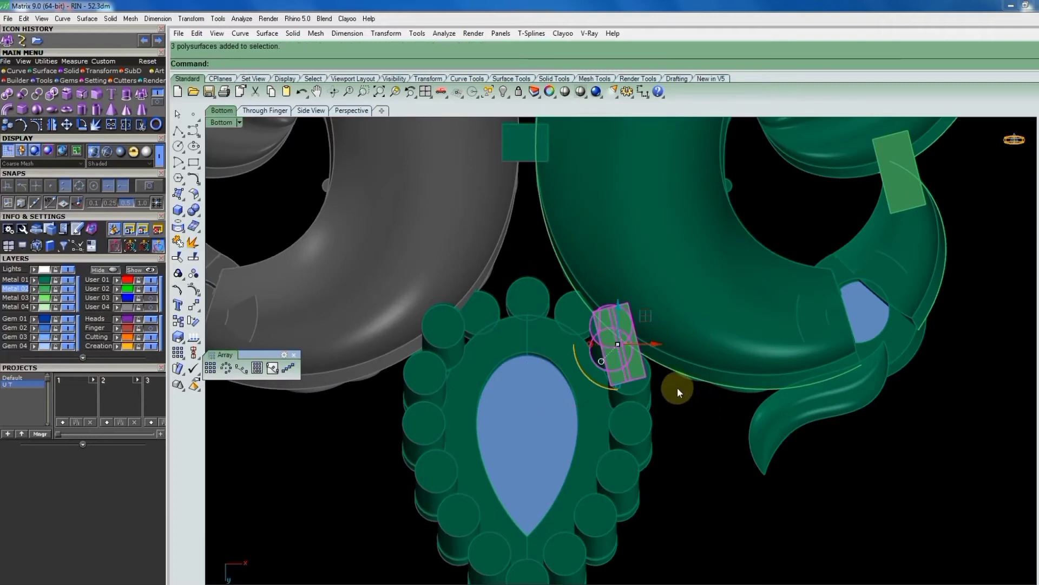
pyautogui.scroll(2, 636, 366)
pyautogui.scroll(-4, 674, 401)
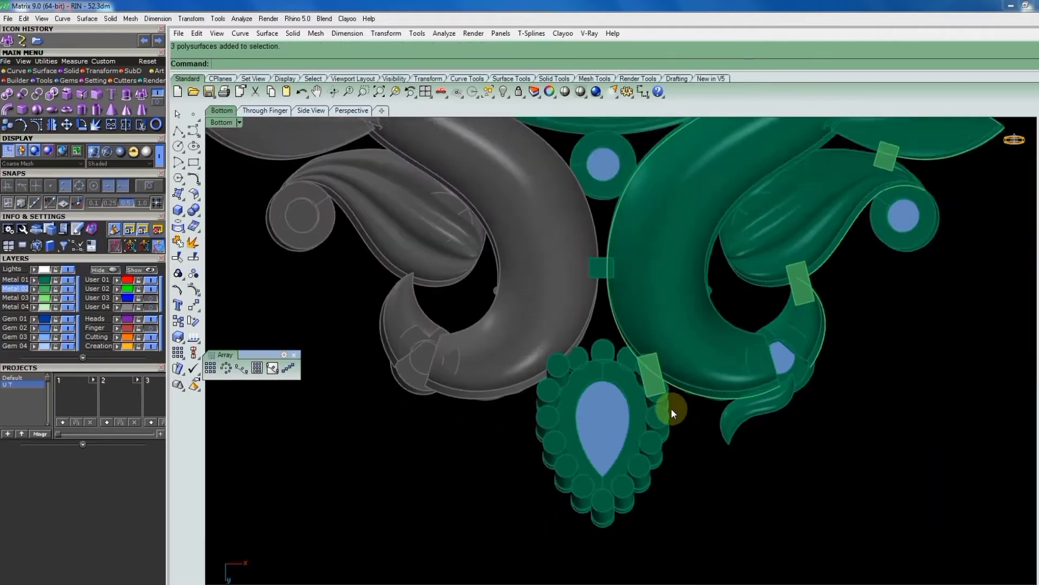
pyautogui.scroll(-1, 677, 417)
pyautogui.moveTo(682, 425)
pyautogui.mouseDown()
pyautogui.moveTo(575, 495)
pyautogui.moveTo(651, 253)
pyautogui.mouseUp()
pyautogui.scroll(3, 575, 449)
pyautogui.scroll(3, 563, 422)
pyautogui.scroll(-1, 677, 303)
pyautogui.scroll(3, 758, 330)
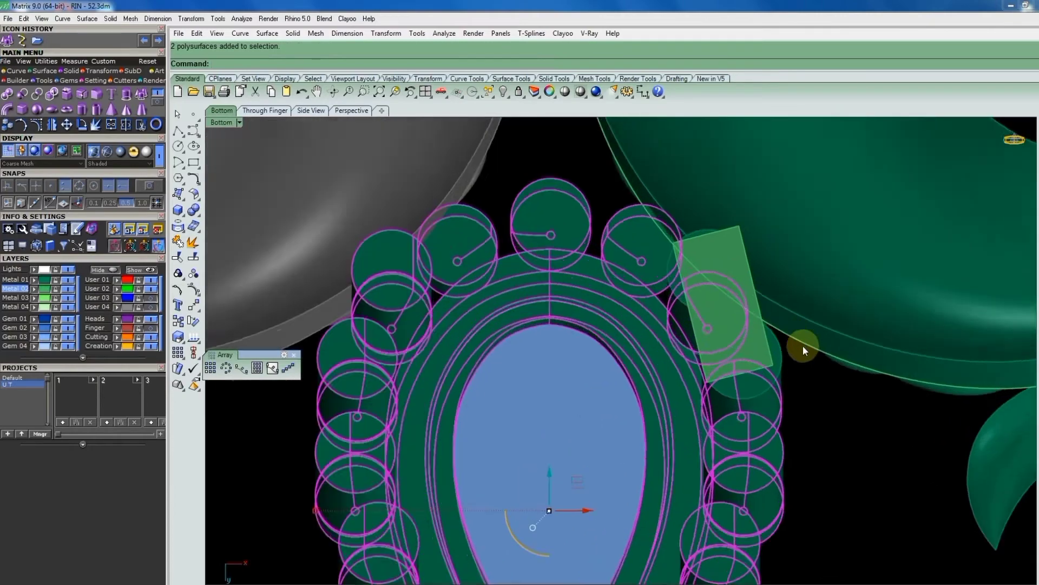
pyautogui.scroll(1, 796, 380)
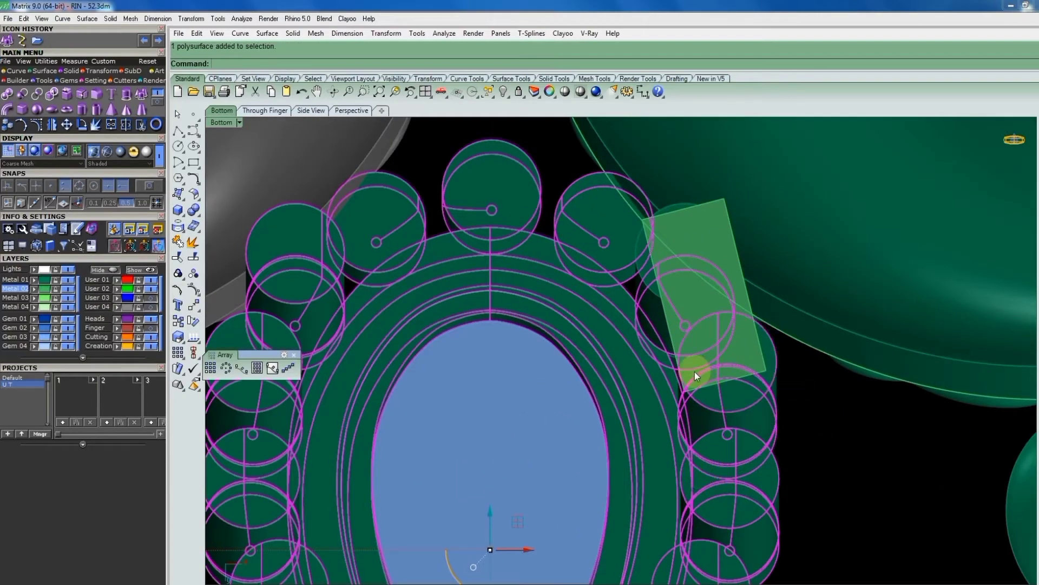
pyautogui.scroll(-2, 676, 351)
pyautogui.scroll(2, 665, 325)
pyautogui.scroll(-1, 671, 324)
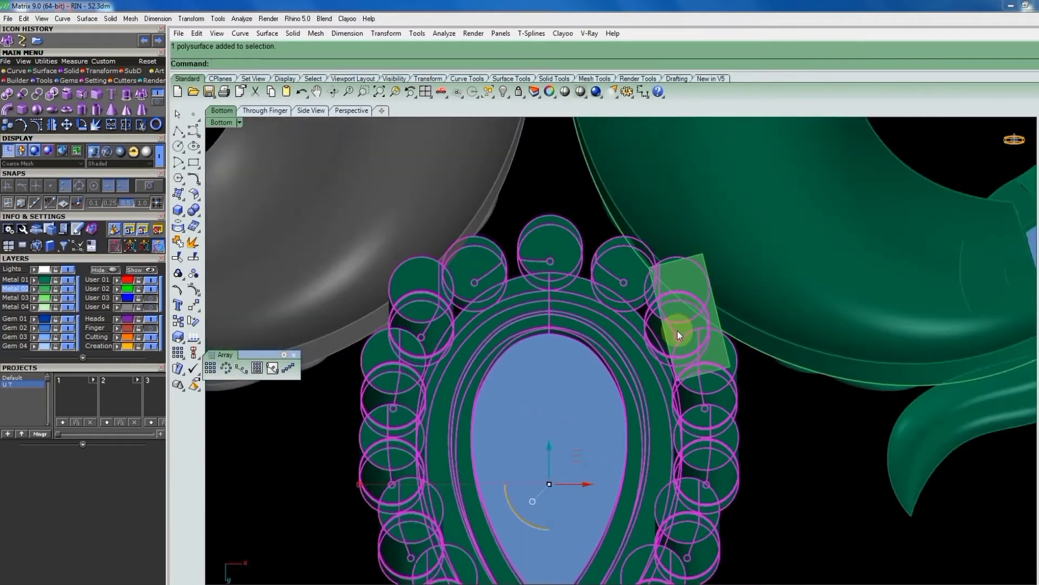
pyautogui.scroll(-3, 677, 332)
pyautogui.hotkey('ctrl', 'g')
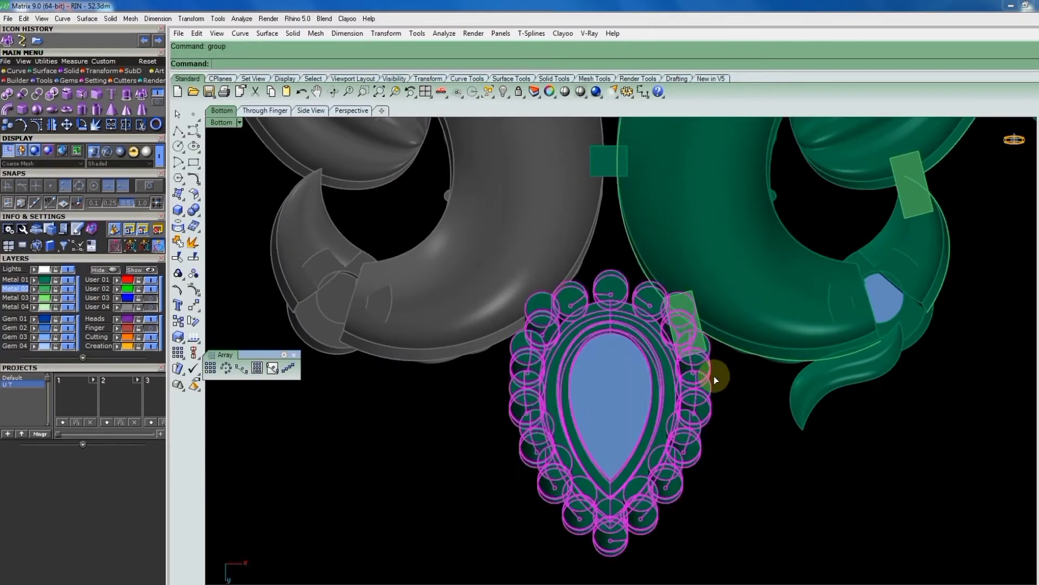
# Rotate the green connector plate about its centre to a new angle.
pyautogui.scroll(2, 622, 263)
pyautogui.scroll(1, 613, 256)
pyautogui.click(739, 389)
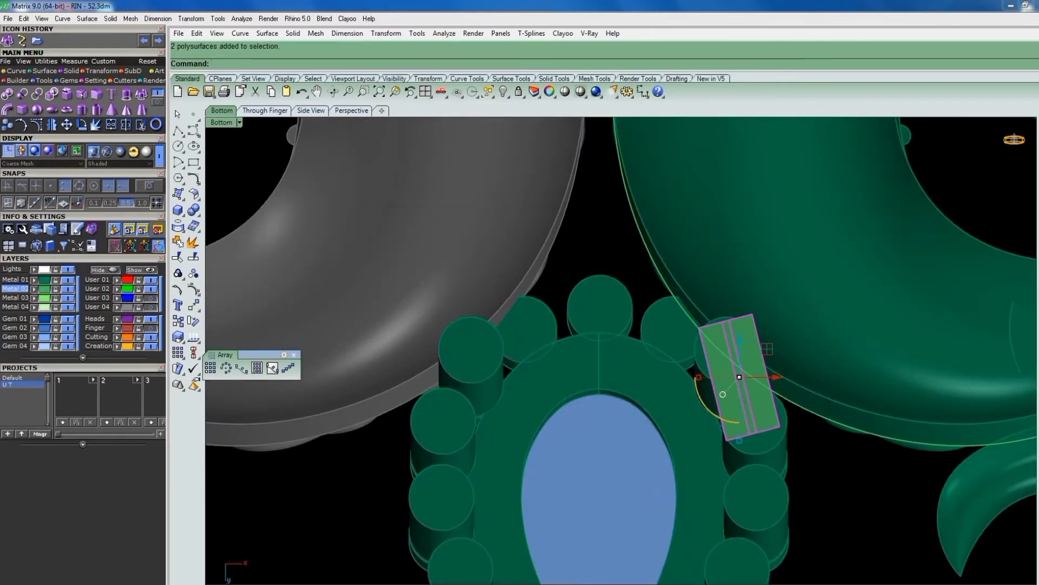
pyautogui.write('r')
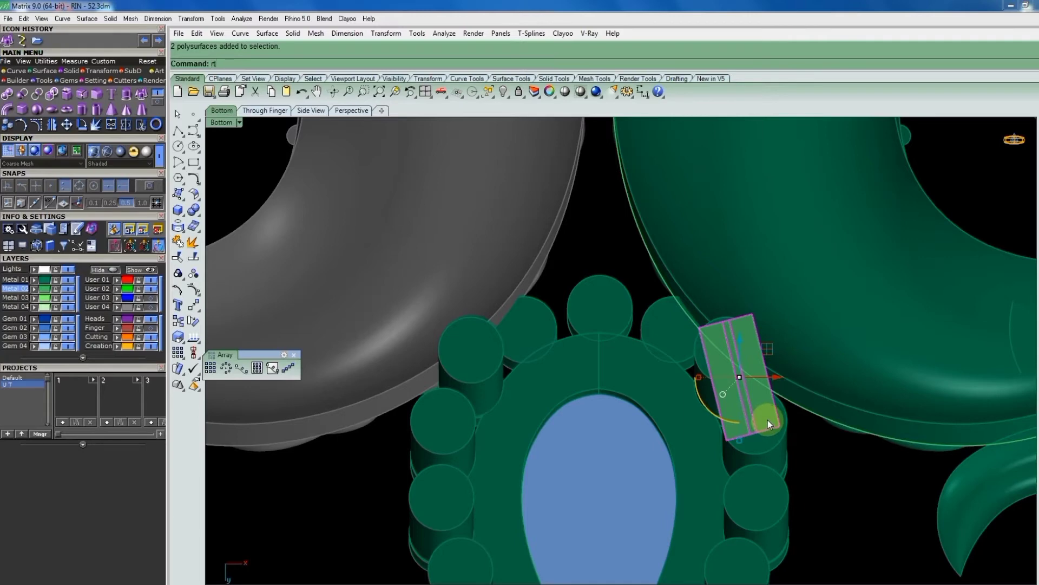
pyautogui.press('Return')
pyautogui.click(740, 388)
pyautogui.click(838, 388)
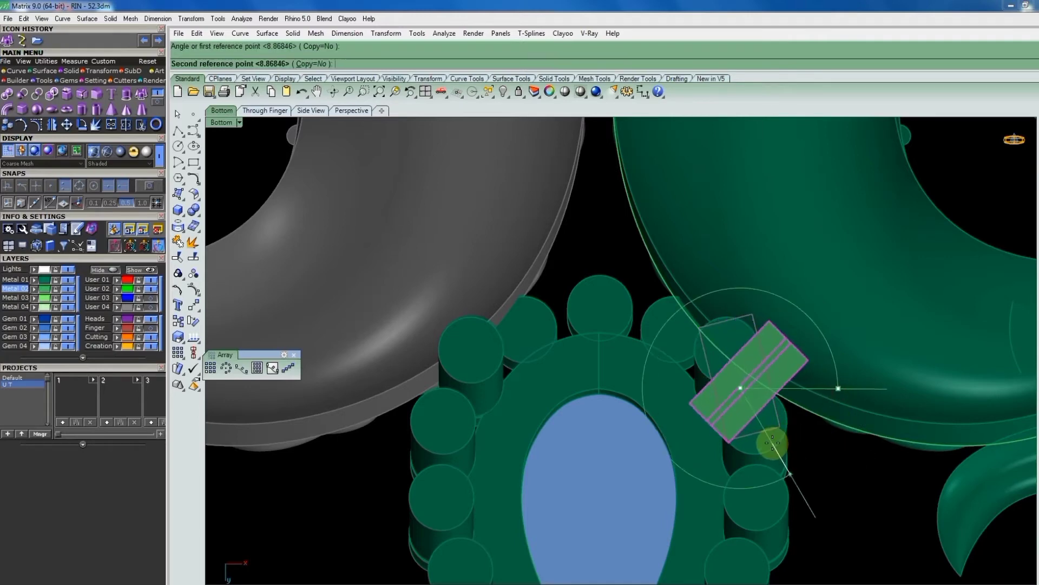
pyautogui.click(773, 436)
pyautogui.scroll(2, 761, 374)
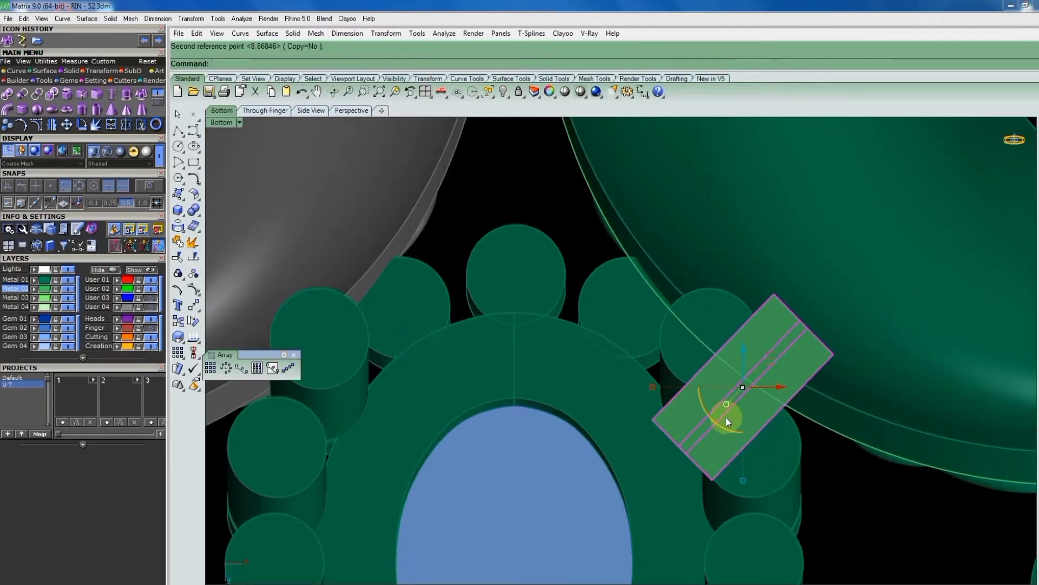
pyautogui.keyDown('ctrl'); pyautogui.moveTo(726, 417); pyautogui.dragTo(754, 441); pyautogui.keyUp('ctrl')
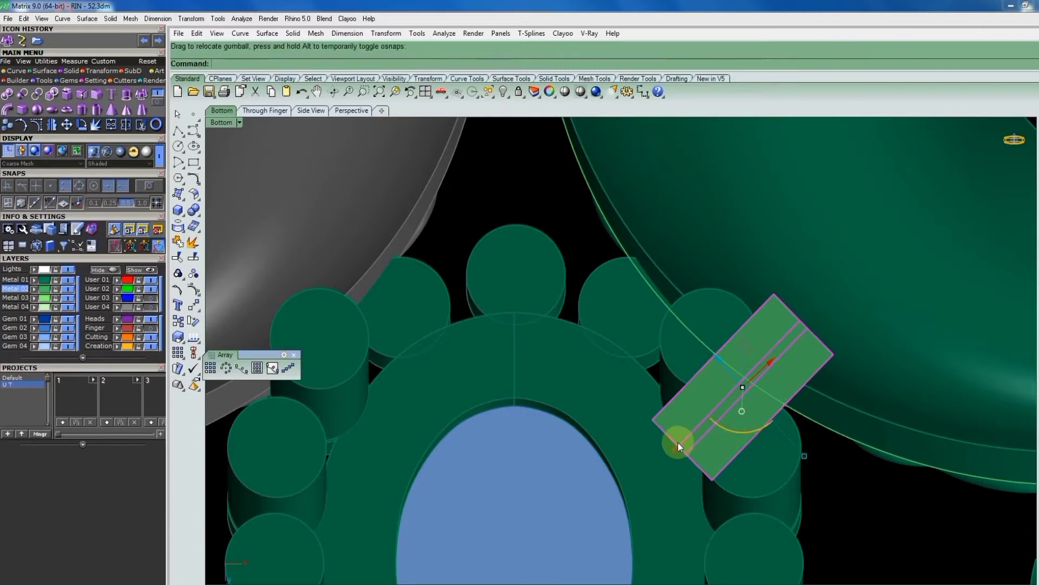
# Slide the connector block down onto the scroll wall and deselect it.
pyautogui.moveTo(677, 448)
pyautogui.mouseDown()
pyautogui.moveTo(727, 433)
pyautogui.moveTo(735, 455)
pyautogui.mouseUp()
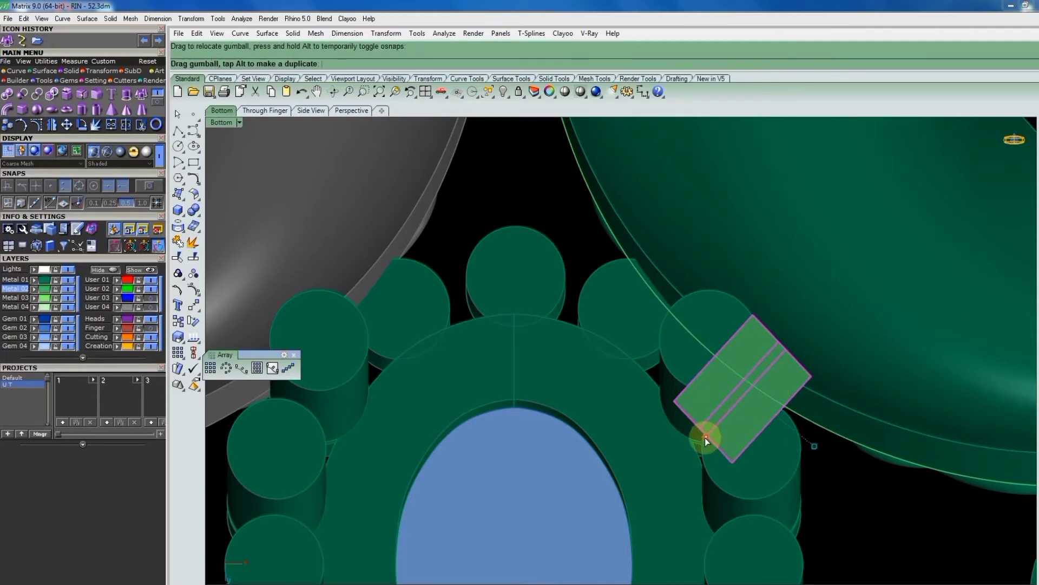
pyautogui.scroll(-2, 709, 436)
pyautogui.scroll(-3, 712, 431)
pyautogui.scroll(-1, 737, 400)
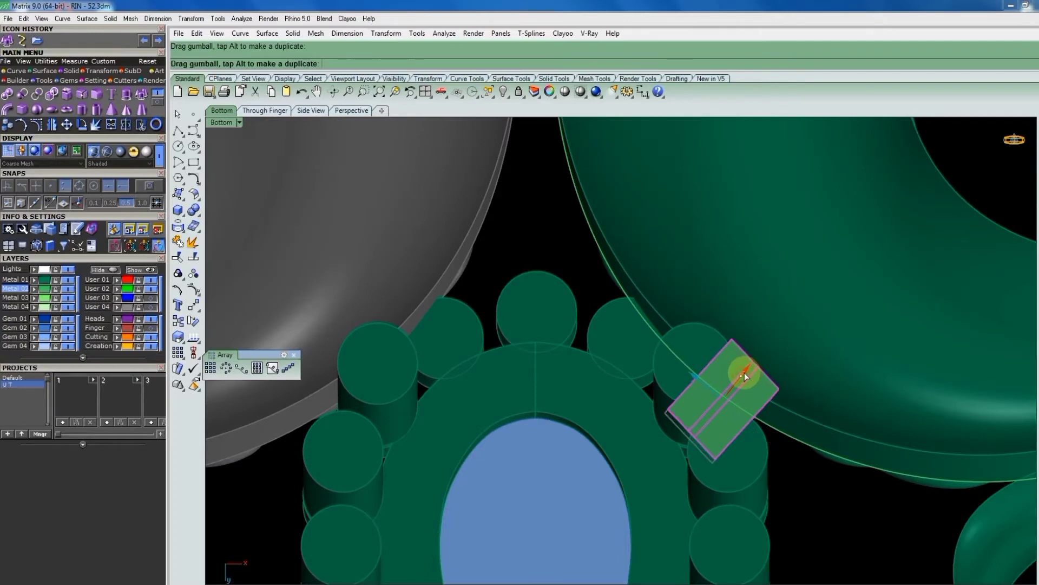
pyautogui.scroll(-2, 704, 374)
pyautogui.scroll(-1, 654, 379)
pyautogui.click(828, 481)
pyautogui.scroll(2, 817, 433)
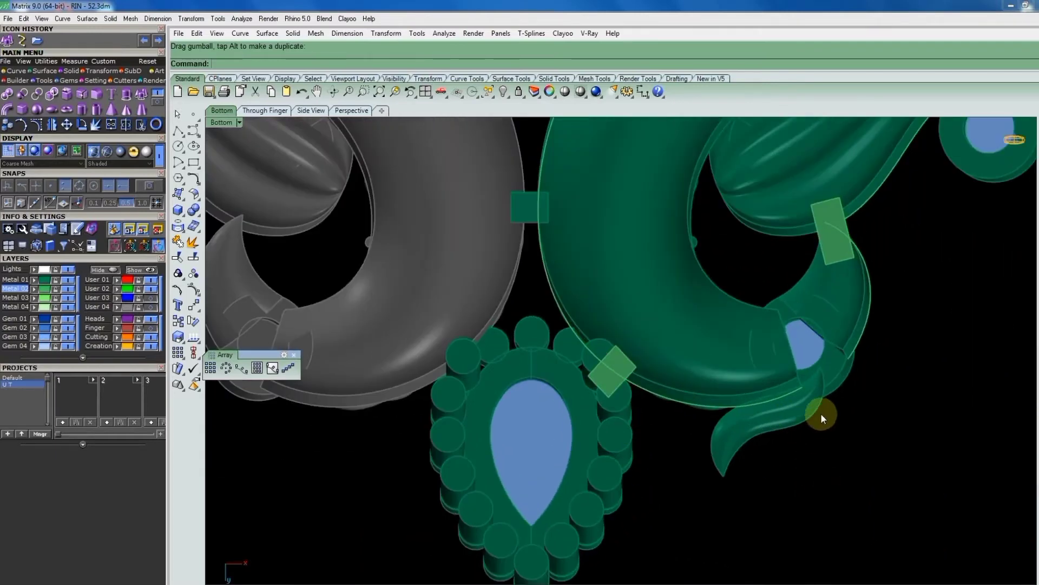
# Isocurve-split the curved wall band at the connector block beside the bezel.
pyautogui.moveTo(810, 376); pyautogui.dragTo(712, 365, button='right')
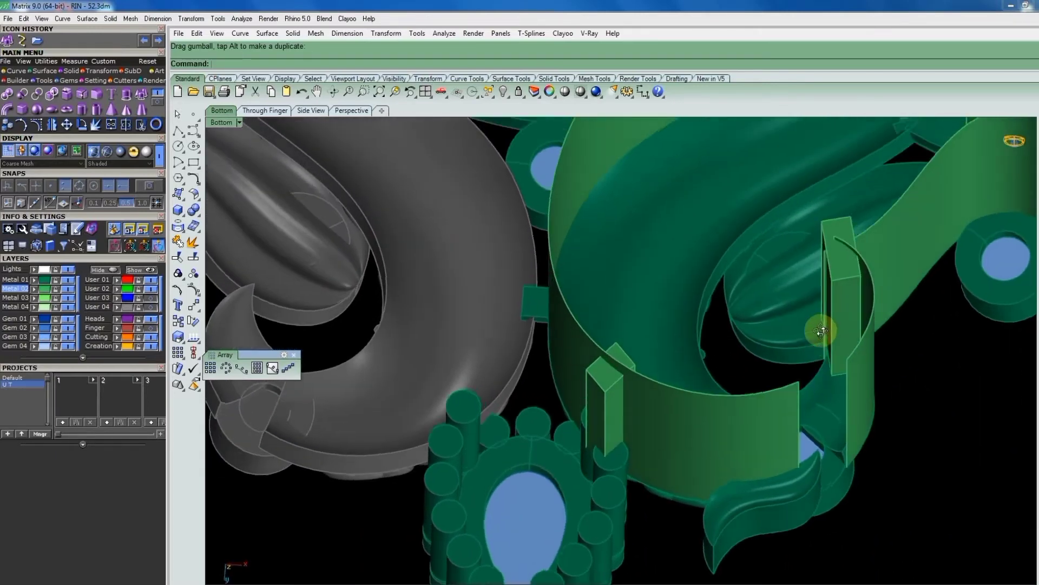
pyautogui.click(713, 367)
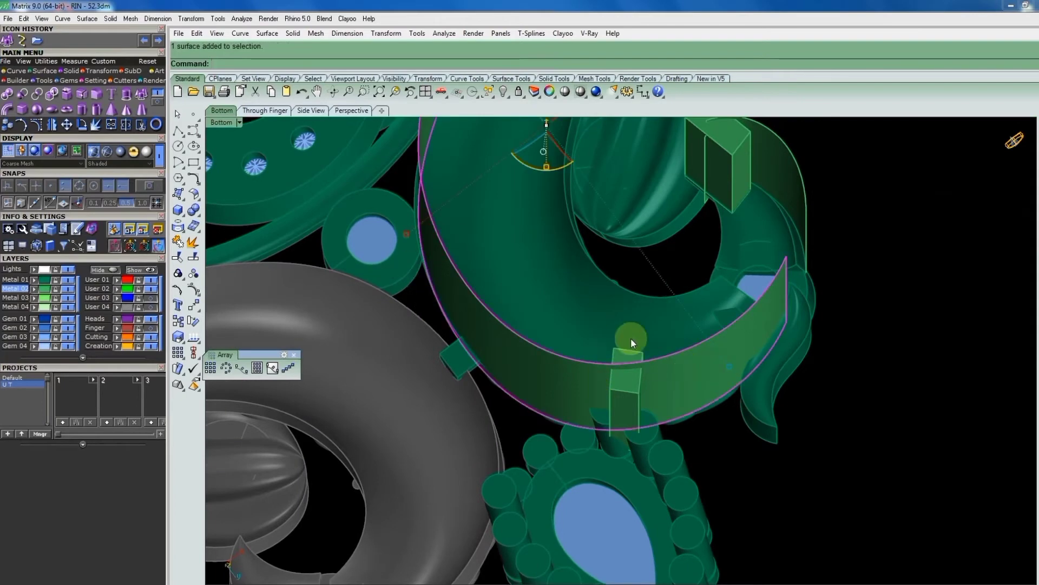
pyautogui.moveTo(499, 322); pyautogui.dragTo(519, 341, button='right')
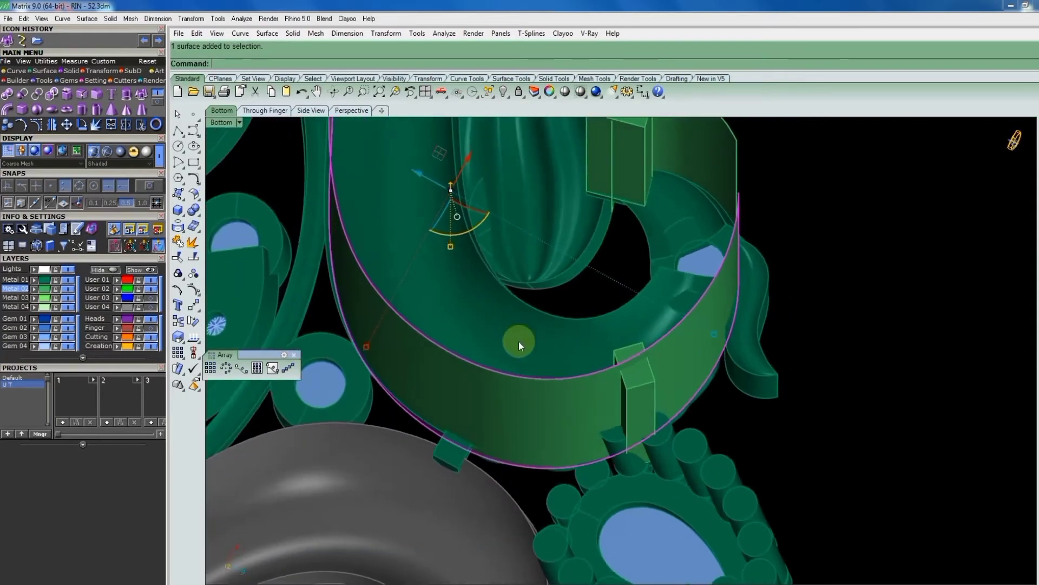
pyautogui.click(192, 259)
pyautogui.scroll(2, 596, 382)
pyautogui.scroll(2, 625, 388)
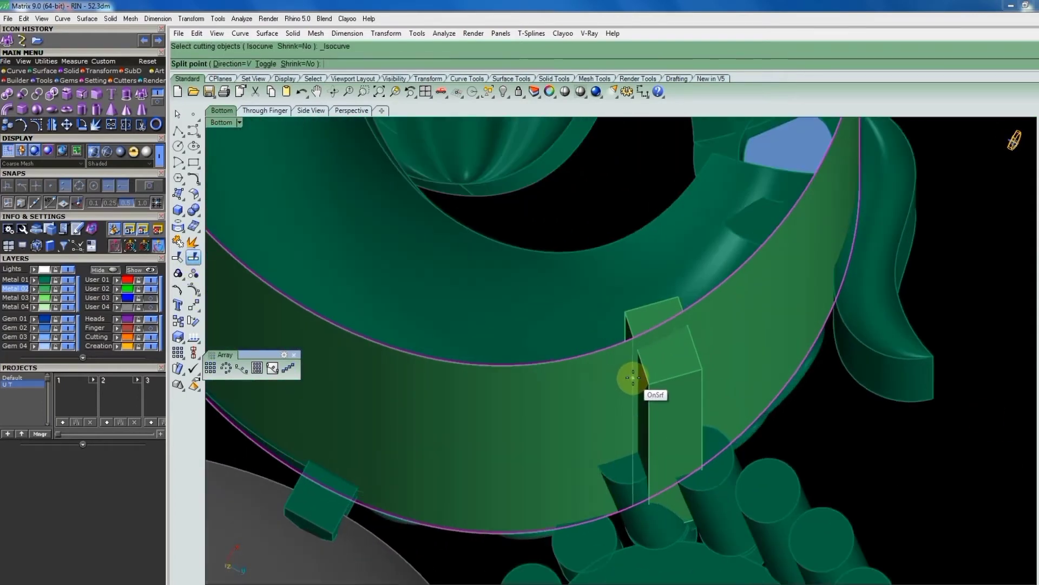
pyautogui.click(633, 378)
# Select only the small split-off band piece and orbit to inspect it.
pyautogui.scroll(-2, 650, 368)
pyautogui.keyDown('ctrl'); pyautogui.click(680, 353); pyautogui.keyUp('ctrl')
pyautogui.scroll(-2, 611, 406)
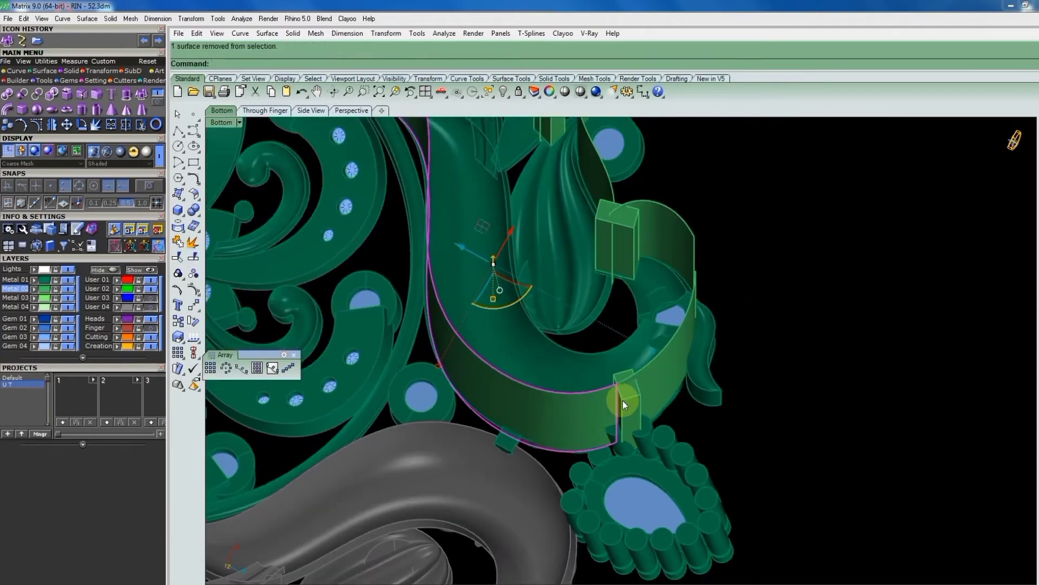
pyautogui.click(623, 401)
pyautogui.moveTo(658, 378); pyautogui.dragTo(685, 324, button='right')
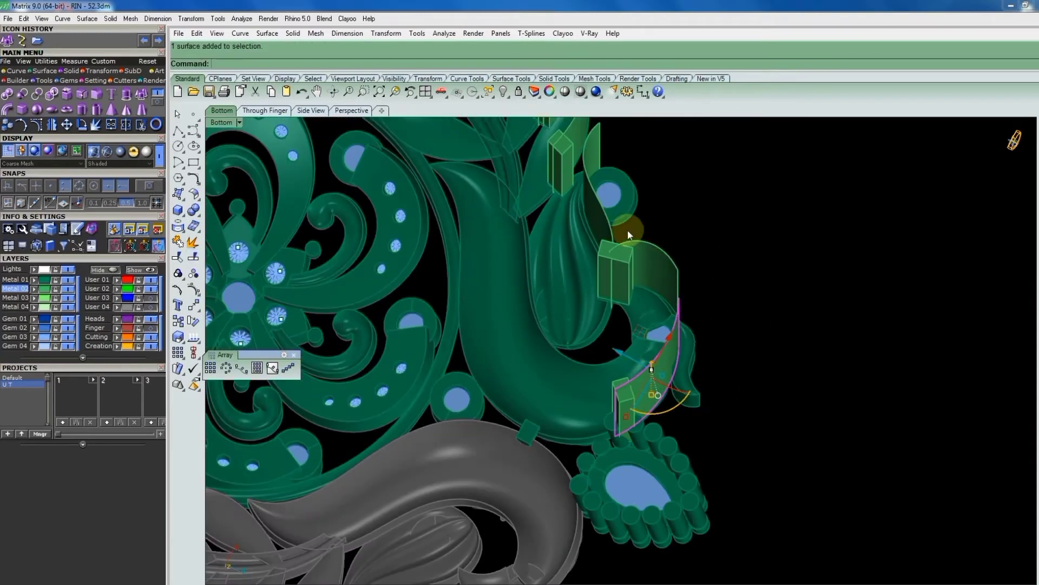
pyautogui.moveTo(627, 230)
pyautogui.mouseDown(button='right')
pyautogui.moveTo(731, 251)
pyautogui.moveTo(801, 243)
pyautogui.moveTo(761, 313)
pyautogui.mouseUp(button='right')
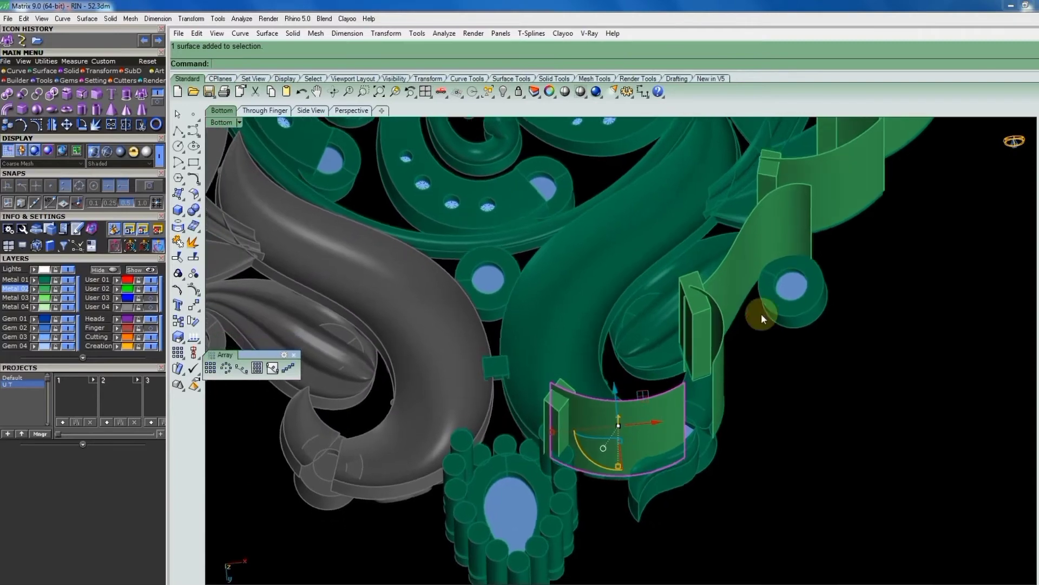
pyautogui.moveTo(723, 362)
pyautogui.mouseDown(button='right')
pyautogui.moveTo(677, 348)
pyautogui.moveTo(712, 336)
pyautogui.moveTo(720, 363)
pyautogui.moveTo(680, 380)
pyautogui.moveTo(674, 418)
pyautogui.moveTo(751, 346)
pyautogui.mouseUp(button='right')
# Add three more band segments to the selection and start Offset Surface on them.
pyautogui.scroll(3, 767, 340)
pyautogui.keyDown('shift'); pyautogui.click(848, 311); pyautogui.keyUp('shift')
pyautogui.keyDown('shift'); pyautogui.click(856, 274); pyautogui.keyUp('shift')
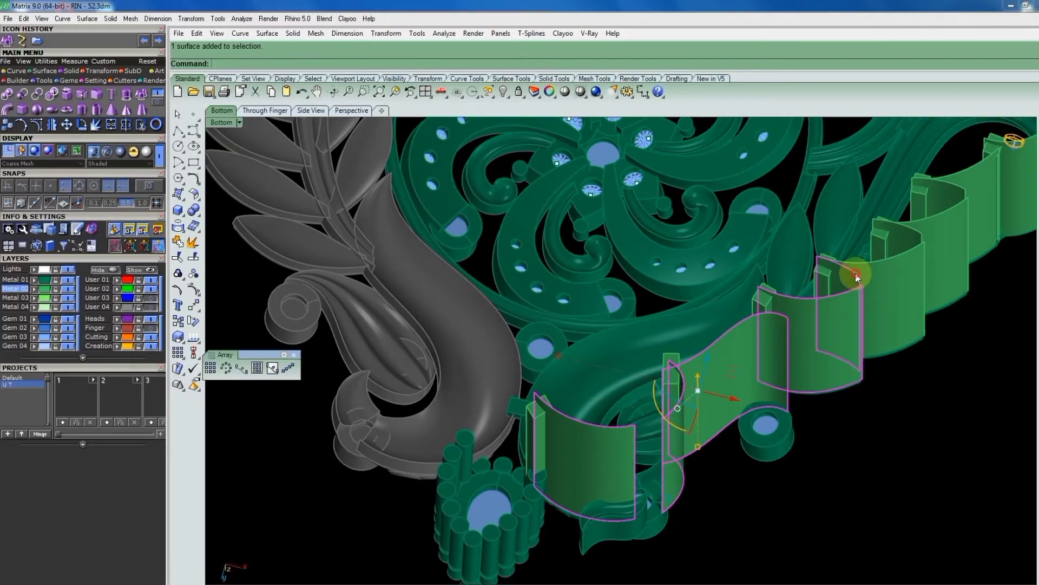
pyautogui.keyDown('shift'); pyautogui.click(918, 244); pyautogui.keyUp('shift')
pyautogui.scroll(-2, 930, 231)
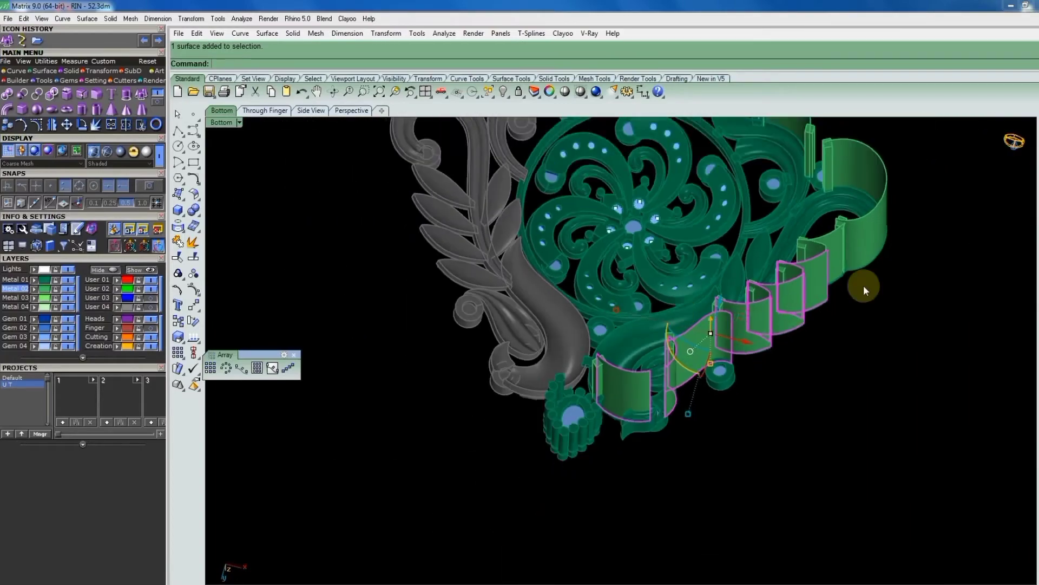
pyautogui.scroll(3, 863, 285)
pyautogui.scroll(2, 801, 246)
pyautogui.scroll(-1, 783, 217)
pyautogui.scroll(-2, 793, 245)
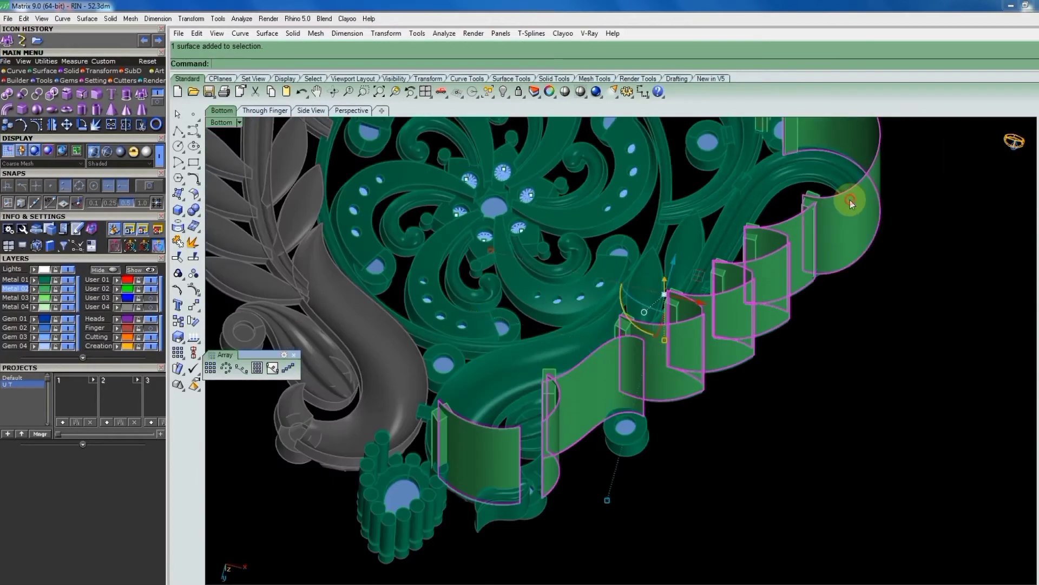
pyautogui.scroll(-2, 833, 251)
pyautogui.scroll(-2, 759, 304)
pyautogui.scroll(2, 785, 216)
pyautogui.scroll(3, 748, 159)
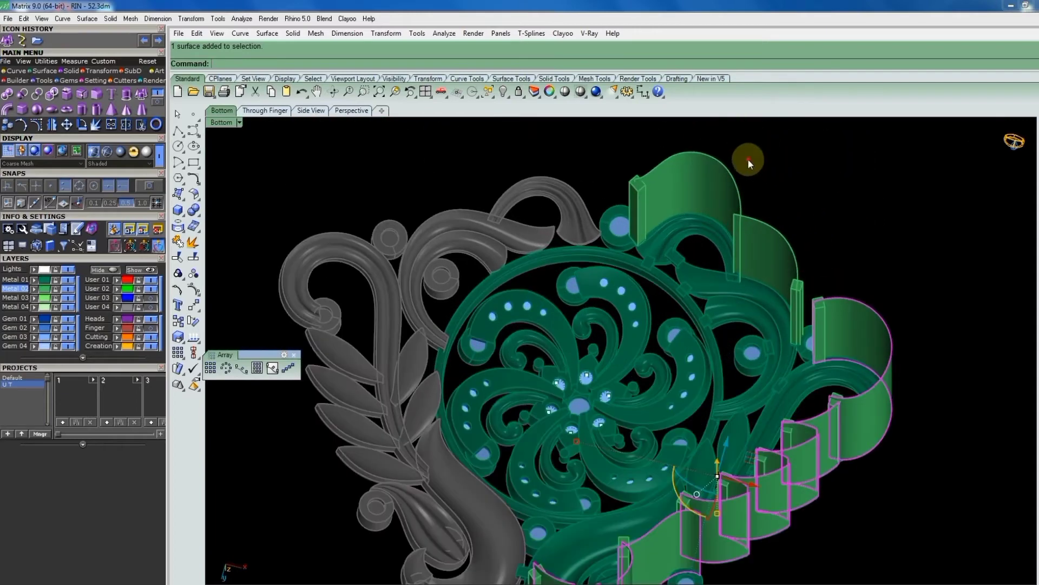
pyautogui.scroll(-1, 769, 240)
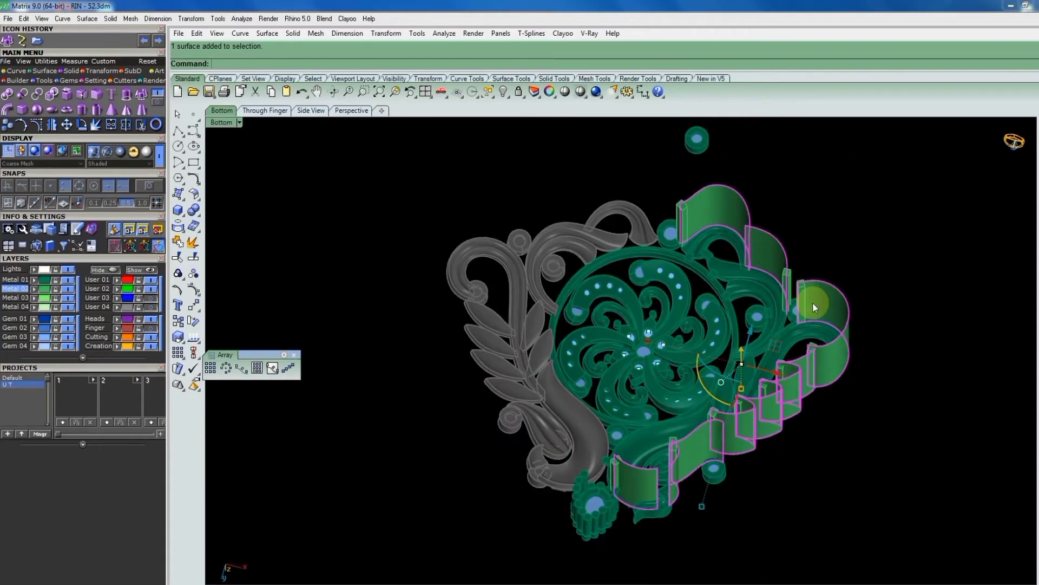
pyautogui.click(193, 194)
pyautogui.click(225, 215)
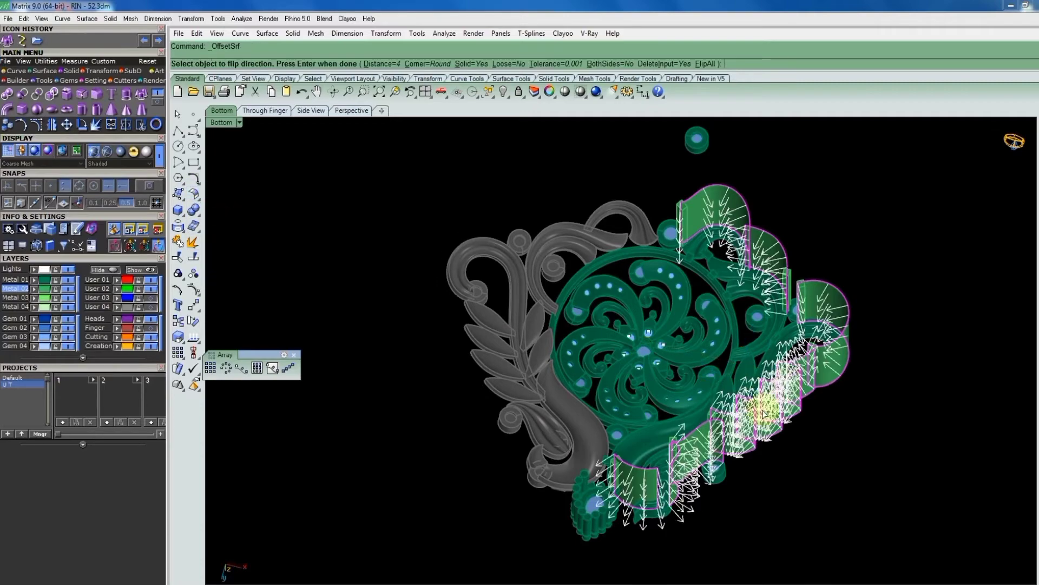
# Zoom in on the left wall and flip the first band's offset direction.
pyautogui.scroll(2, 697, 470)
pyautogui.scroll(2, 700, 466)
pyautogui.scroll(2, 707, 464)
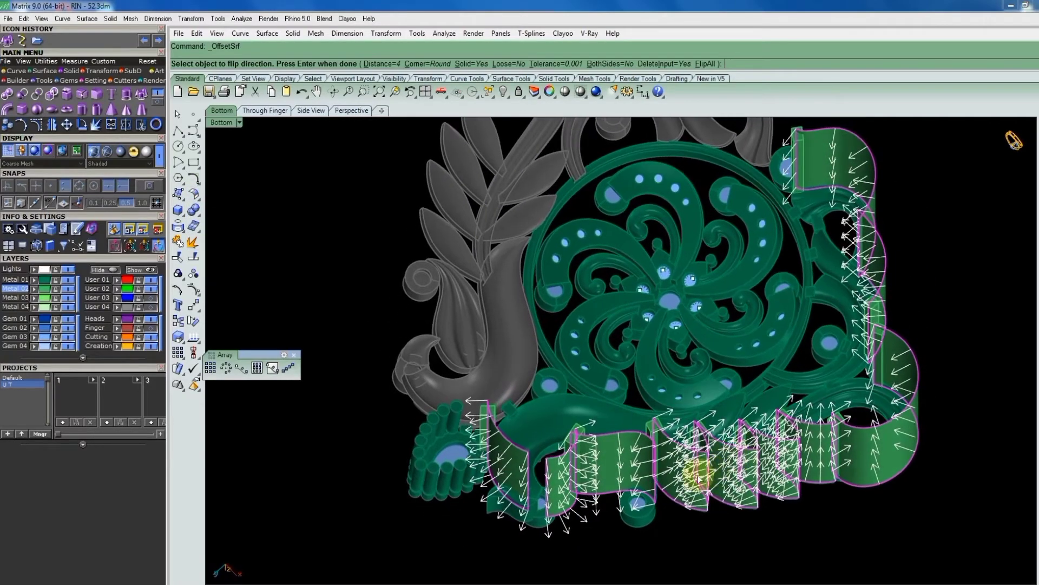
pyautogui.scroll(2, 713, 460)
pyautogui.scroll(3, 714, 460)
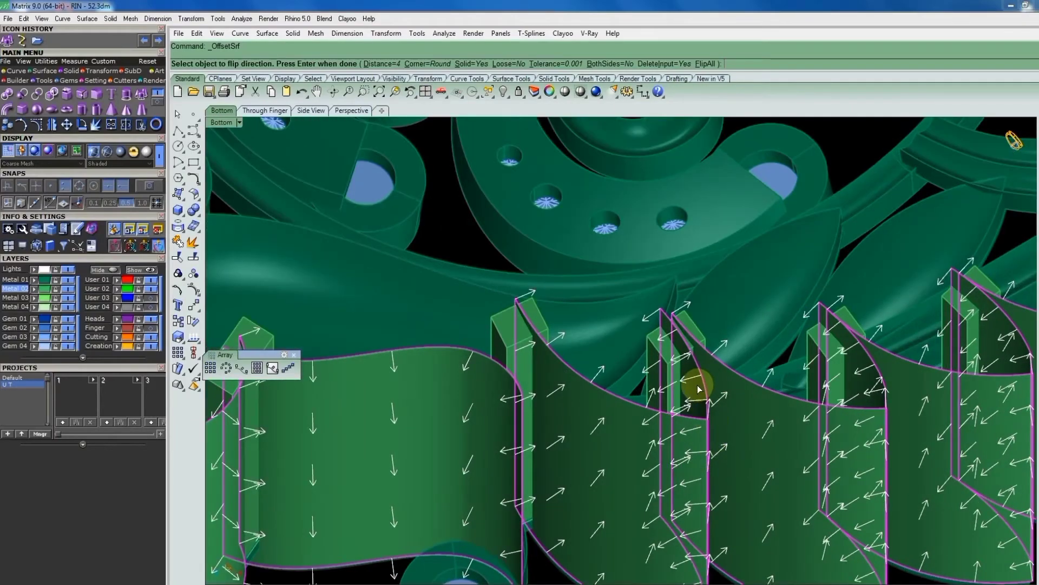
pyautogui.scroll(-3, 683, 389)
pyautogui.scroll(-2, 705, 387)
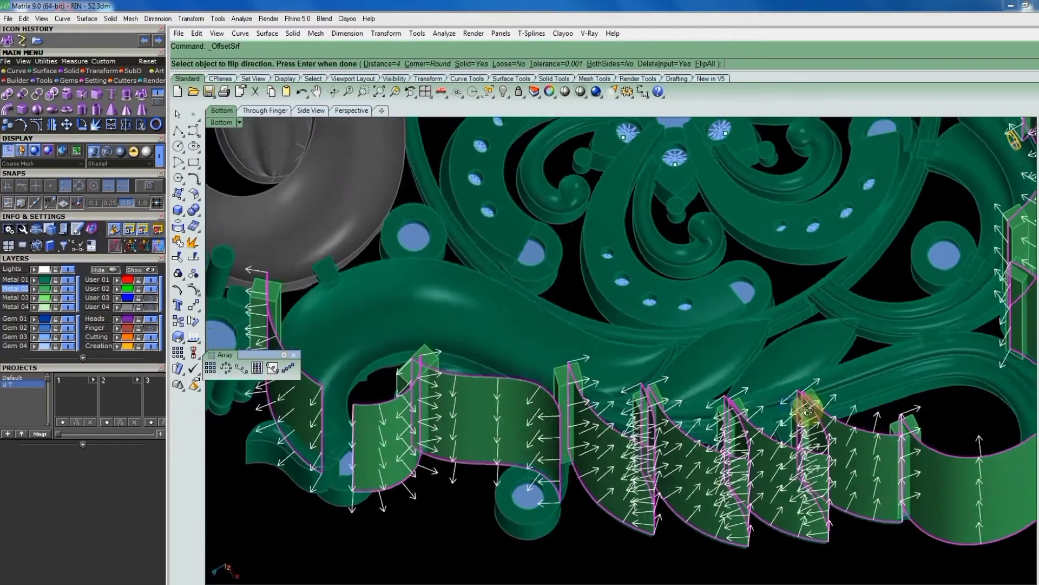
pyautogui.scroll(-2, 842, 422)
pyautogui.scroll(-3, 754, 389)
pyautogui.scroll(2, 788, 506)
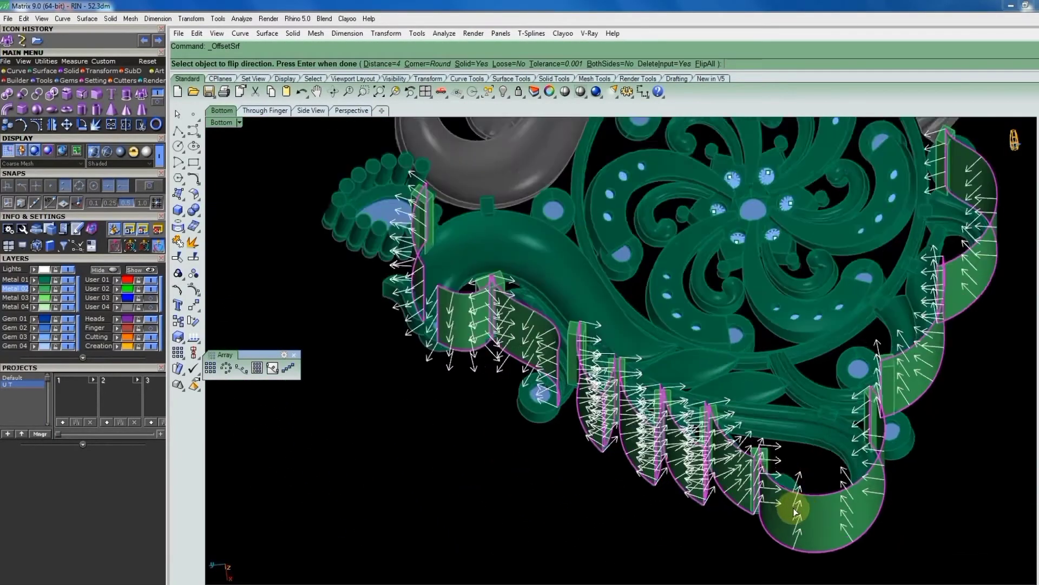
pyautogui.scroll(2, 769, 490)
pyautogui.scroll(-2, 836, 386)
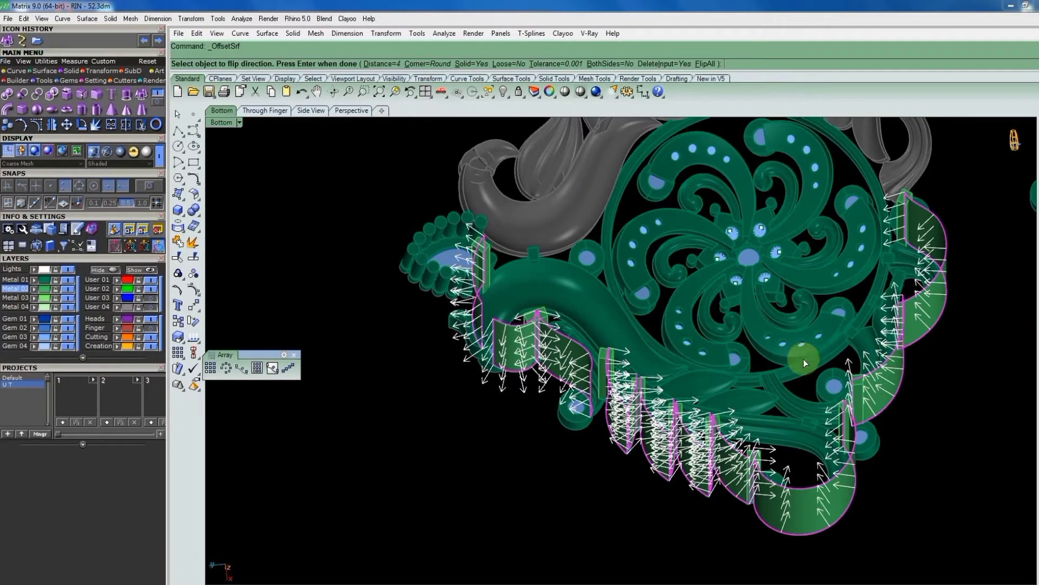
pyautogui.scroll(2, 471, 344)
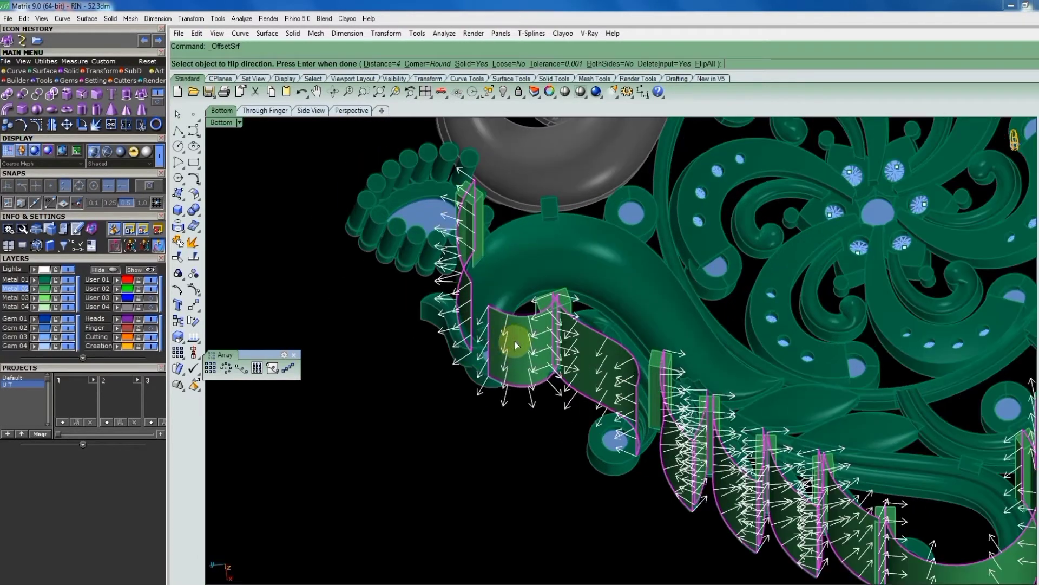
pyautogui.click(599, 360)
# Flip the leftmost band's offset direction so it thickens like the rest.
pyautogui.scroll(-2, 600, 360)
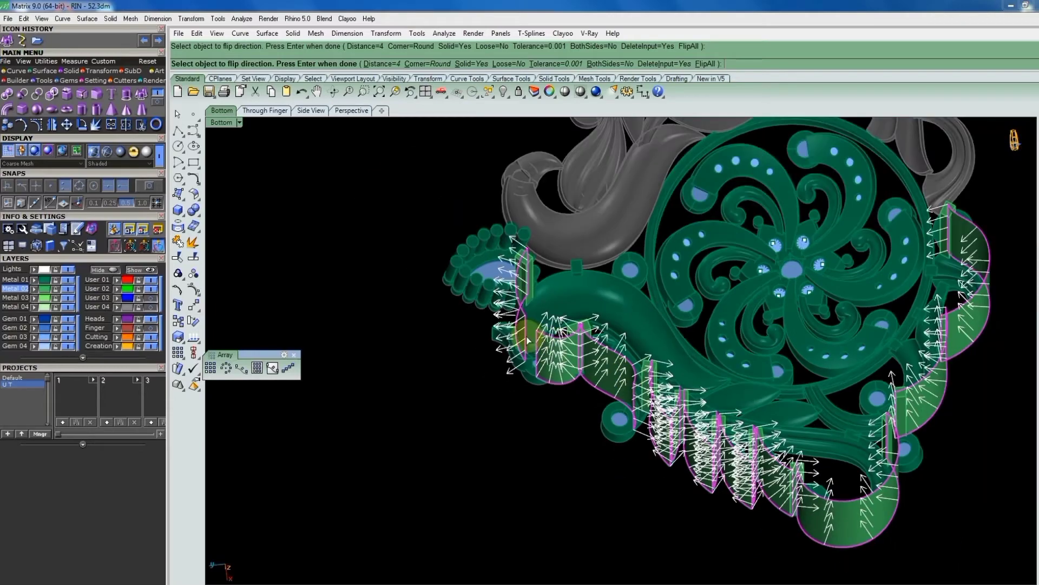
pyautogui.scroll(2, 521, 332)
pyautogui.click(522, 333)
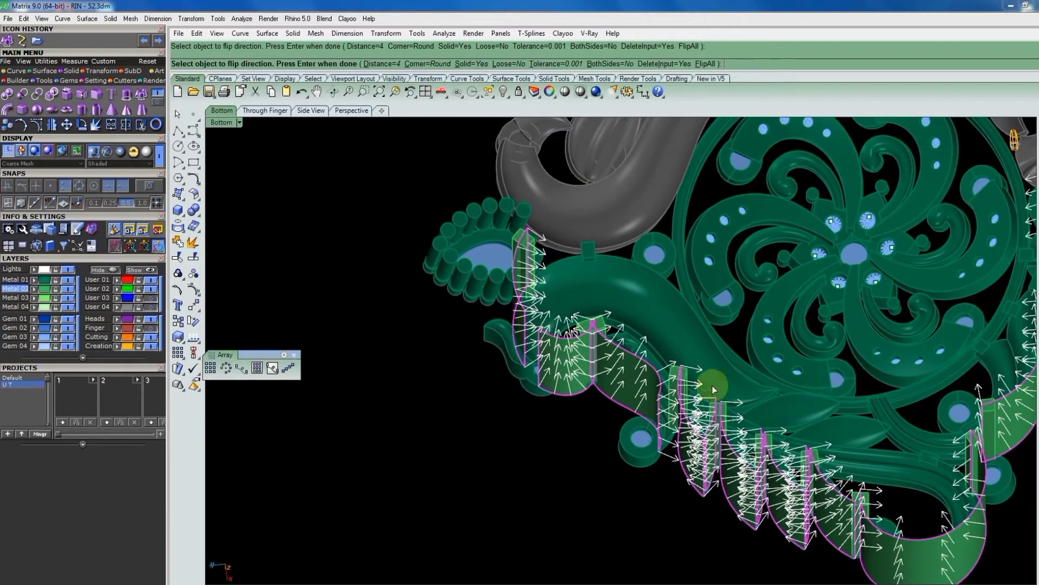
pyautogui.moveTo(712, 386)
pyautogui.mouseDown(button='right')
pyautogui.moveTo(648, 410)
pyautogui.moveTo(673, 399)
pyautogui.mouseUp(button='right')
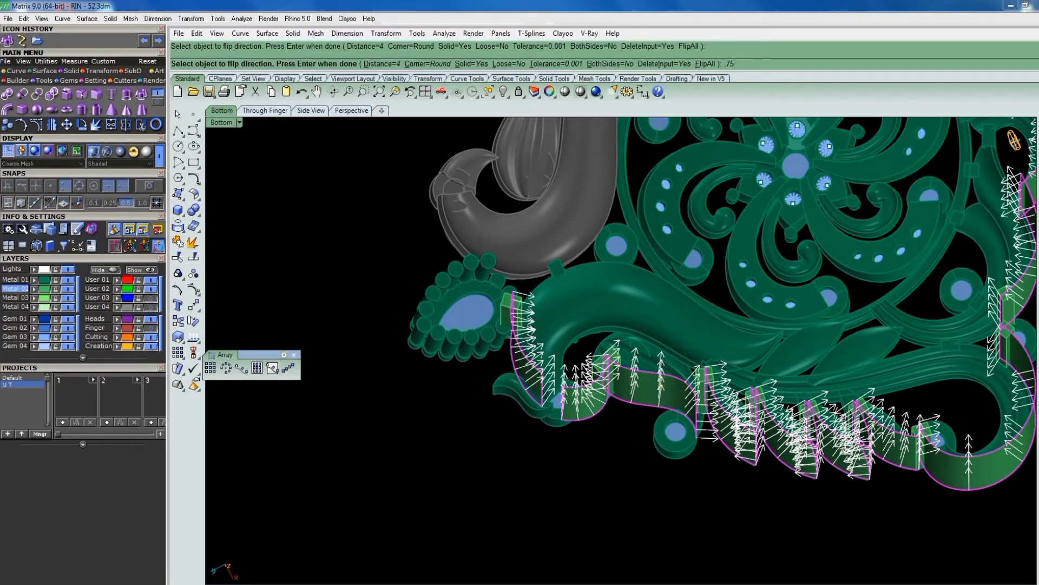
# Confirm the 0.75 offset to thicken the wavy edge strips into solid walls, then deselect them.
pyautogui.press('Return')
pyautogui.rightClick(671, 389)
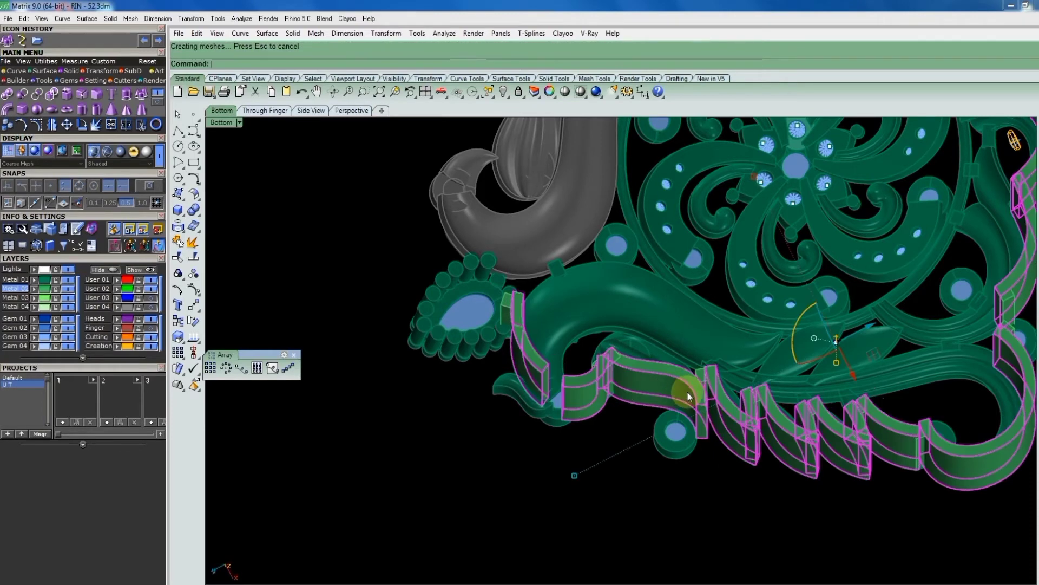
pyautogui.click(610, 489)
pyautogui.moveTo(603, 435)
pyautogui.mouseDown(button='right')
pyautogui.moveTo(634, 414)
pyautogui.moveTo(629, 431)
pyautogui.moveTo(677, 390)
pyautogui.moveTo(750, 506)
pyautogui.mouseUp(button='right')
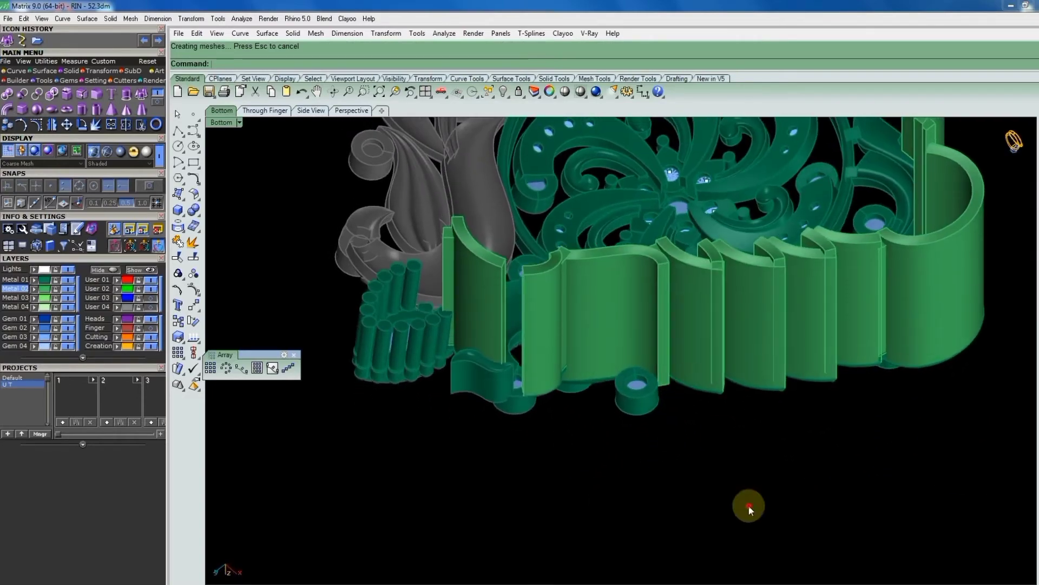
pyautogui.click(193, 240)
# Extract the top faces of the four small round tubes around the pendant edge.
pyautogui.scroll(2, 627, 386)
pyautogui.click(615, 376)
pyautogui.scroll(2, 488, 390)
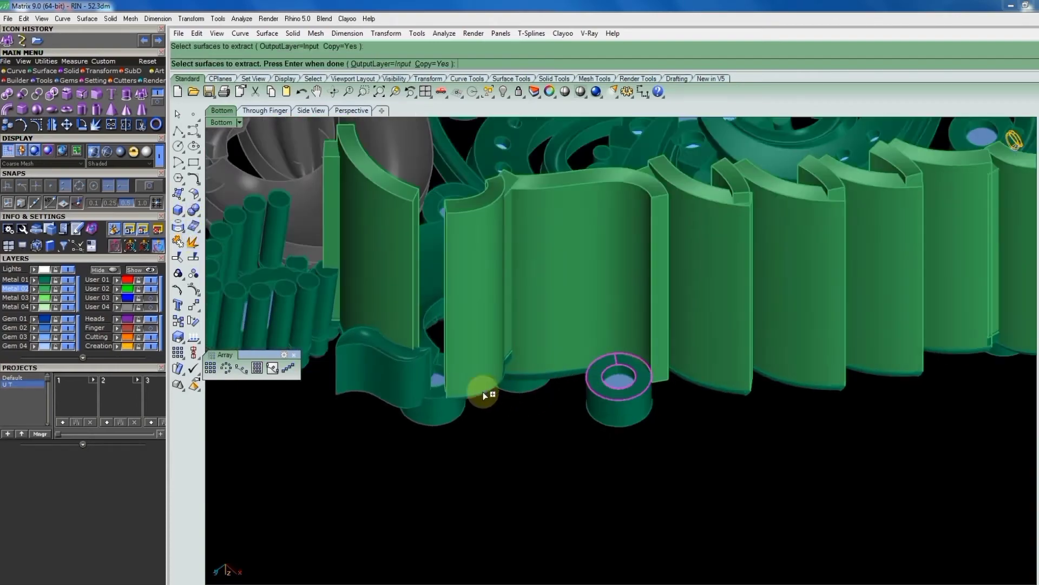
pyautogui.scroll(2, 461, 390)
pyautogui.scroll(2, 439, 395)
pyautogui.click(443, 399)
pyautogui.scroll(-3, 460, 409)
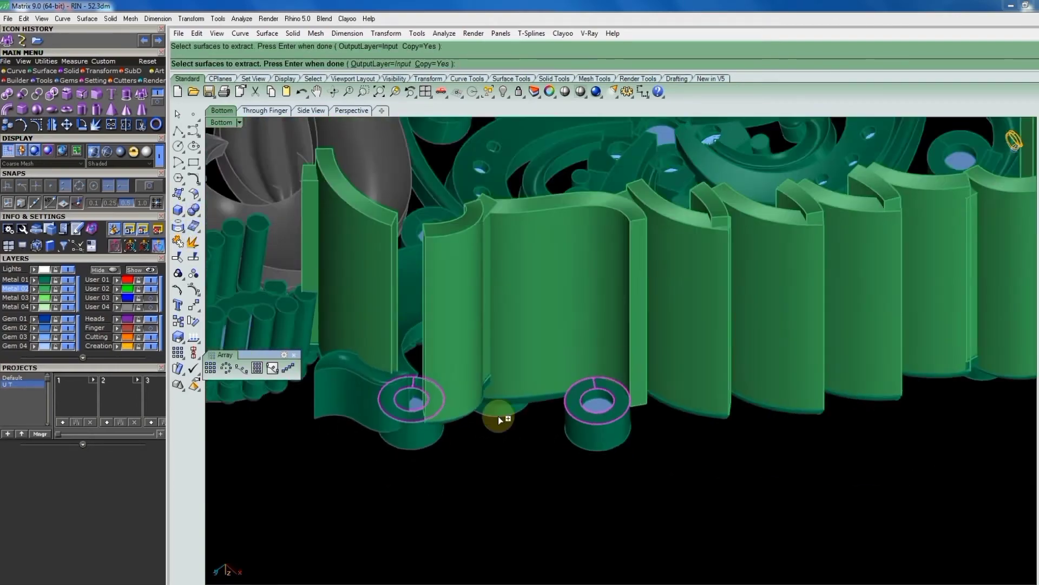
pyautogui.scroll(-3, 547, 380)
pyautogui.scroll(-2, 618, 357)
pyautogui.scroll(-2, 513, 319)
pyautogui.scroll(3, 808, 375)
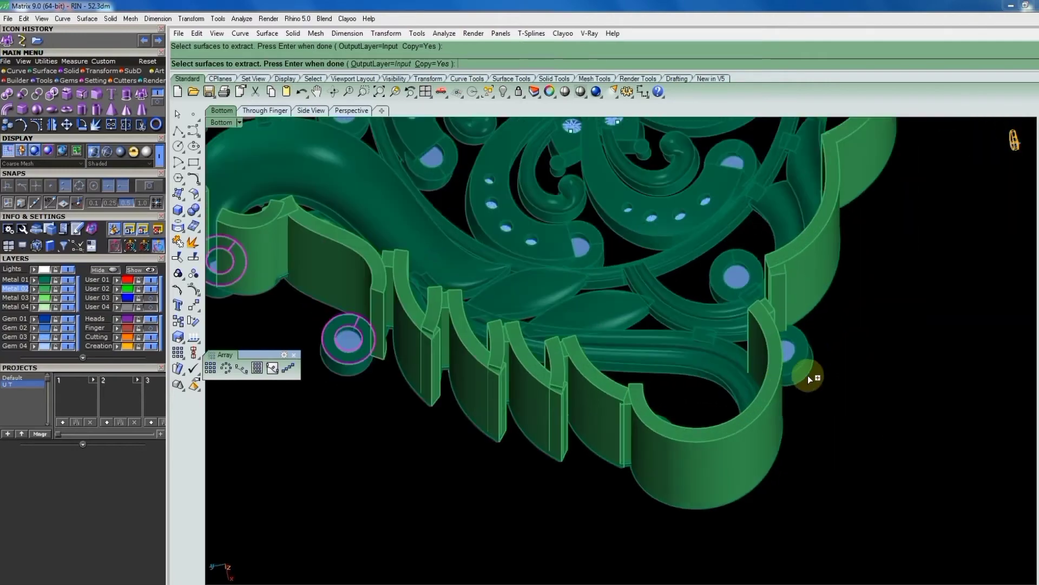
pyautogui.scroll(2, 804, 327)
pyautogui.scroll(1, 802, 326)
pyautogui.click(776, 328)
pyautogui.scroll(-3, 823, 331)
pyautogui.scroll(-2, 855, 282)
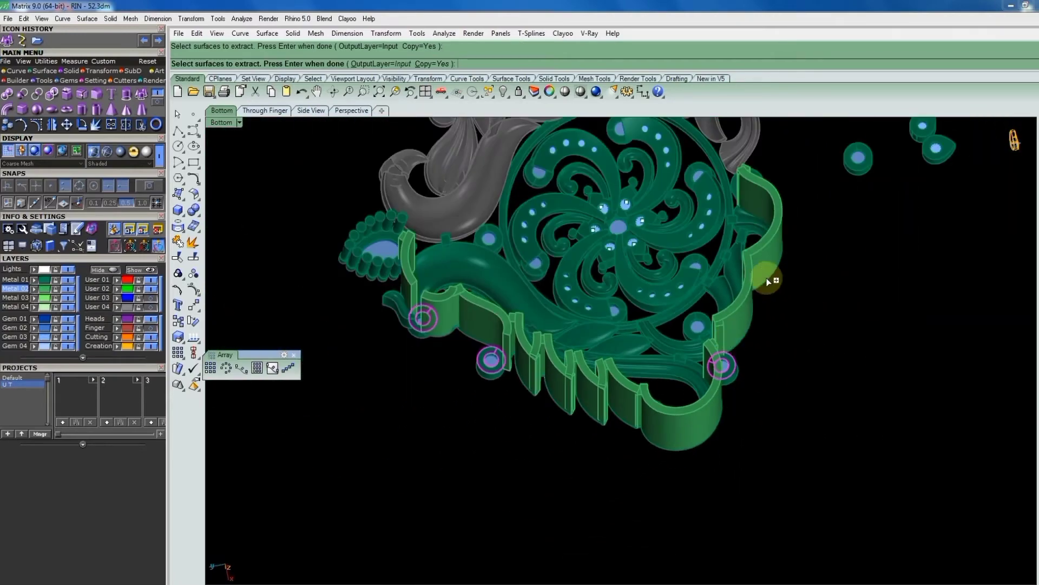
pyautogui.scroll(2, 844, 216)
pyautogui.scroll(2, 851, 317)
pyautogui.scroll(3, 845, 322)
pyautogui.click(829, 321)
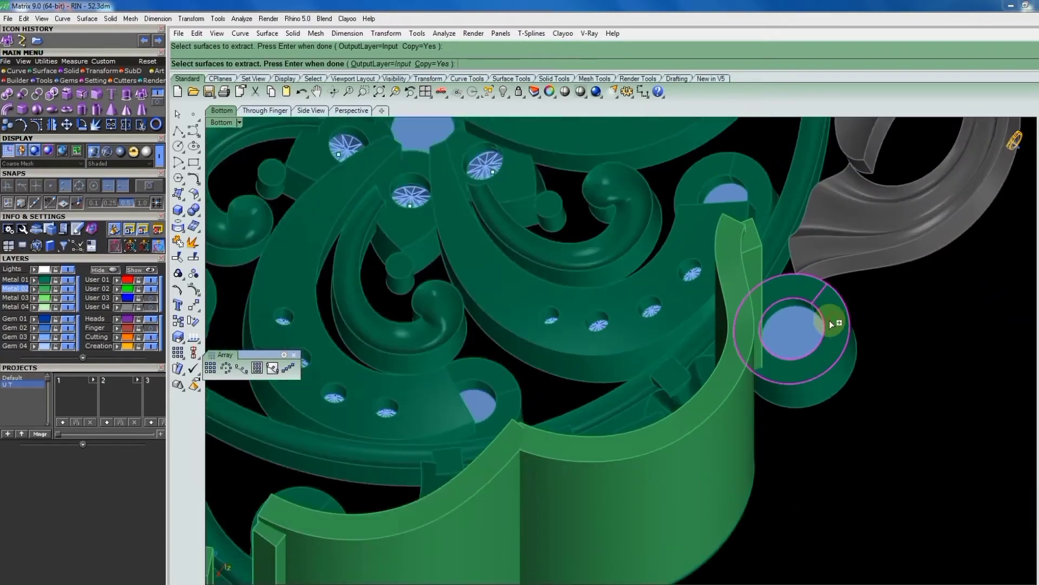
pyautogui.scroll(-2, 812, 319)
pyautogui.press('Return')
pyautogui.scroll(-2, 793, 325)
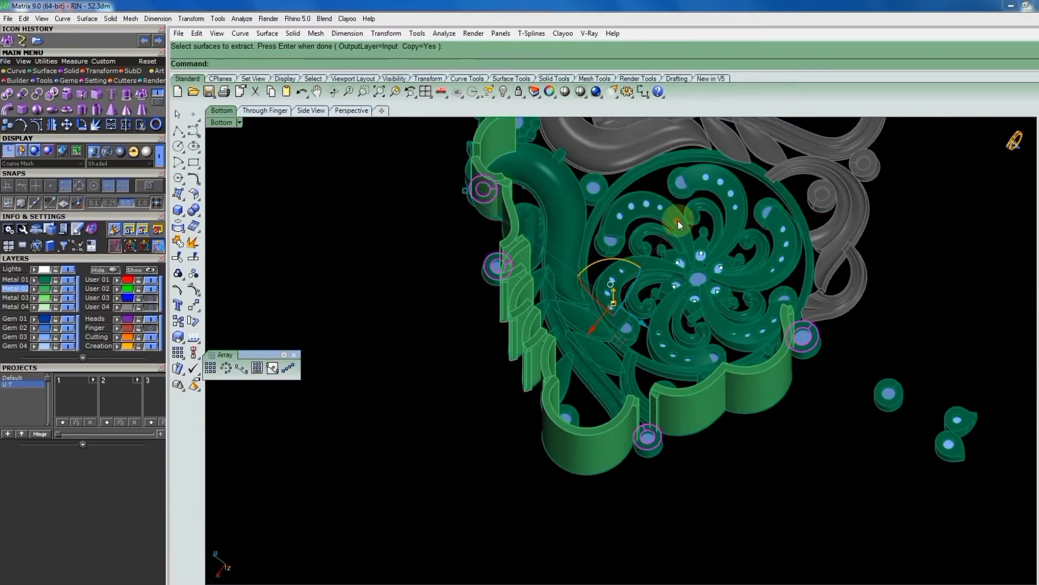
# Offset the extracted tube faces by 5 into solid posts.
pyautogui.click(196, 207)
pyautogui.click(225, 214)
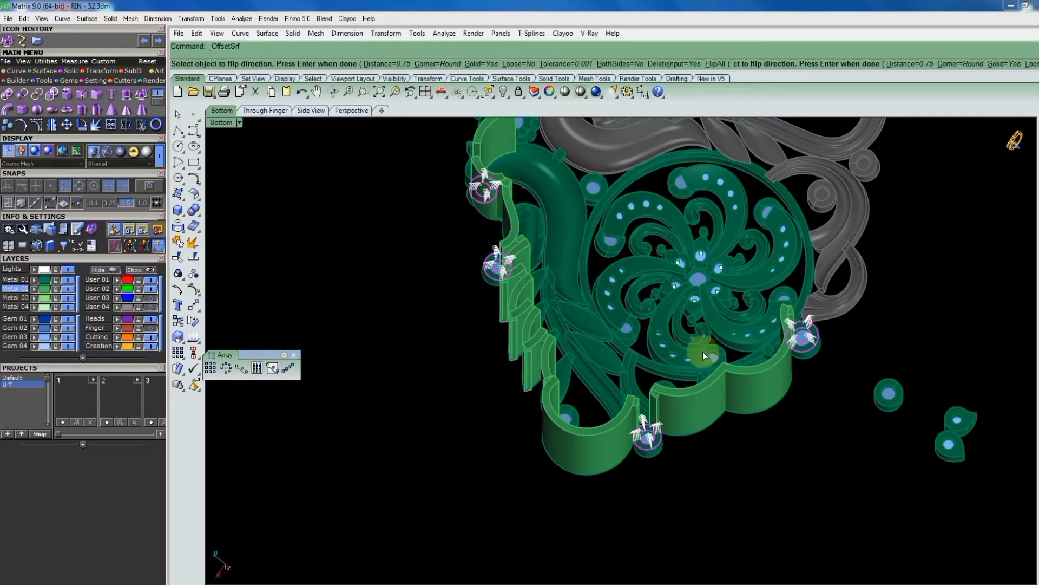
pyautogui.moveTo(712, 350); pyautogui.dragTo(608, 339, button='right')
pyautogui.write('5')
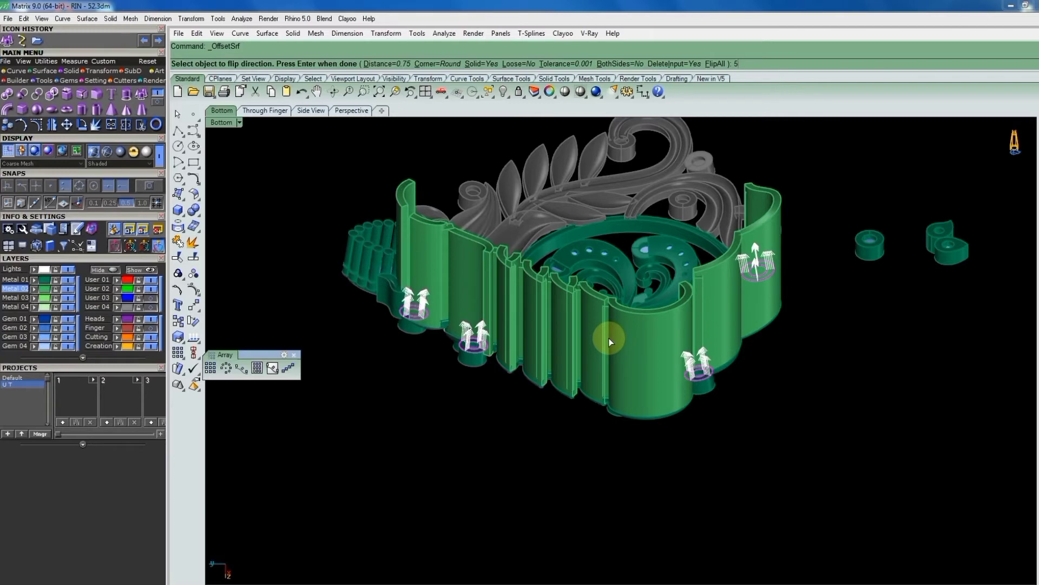
pyautogui.press('Return')
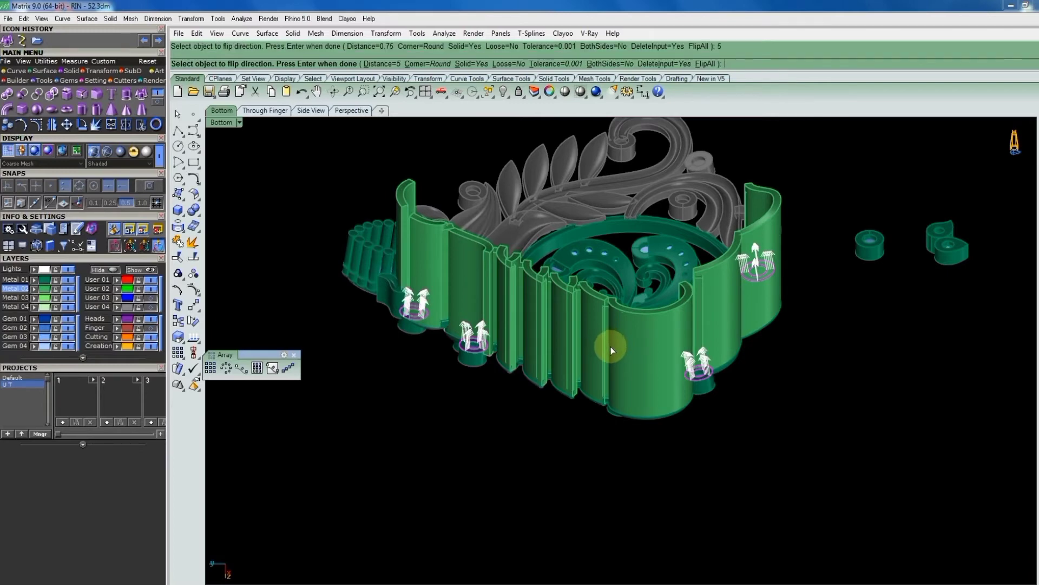
pyautogui.press('Return')
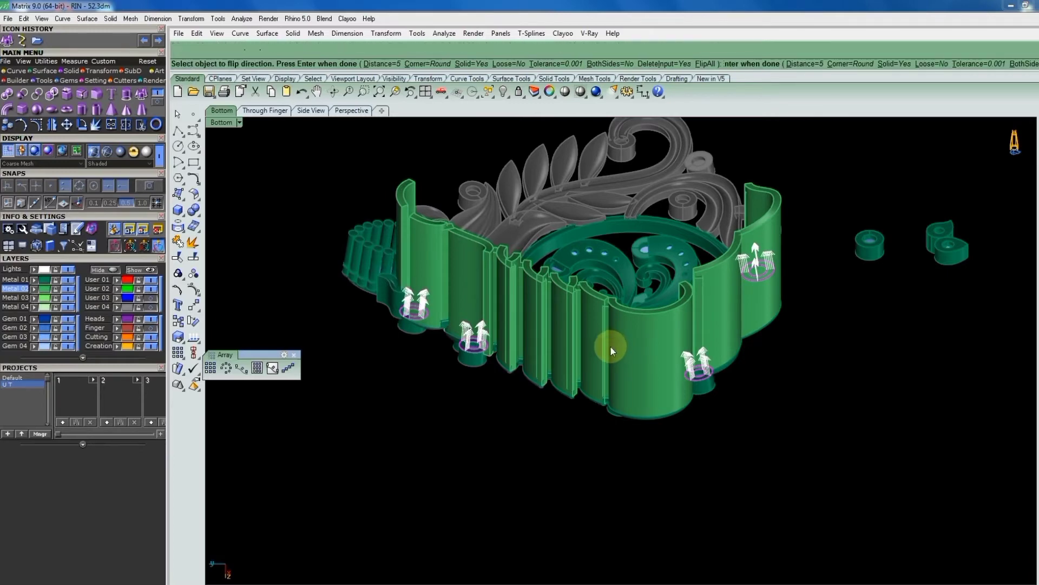
pyautogui.scroll(3, 449, 368)
# Scale the first post in one direction, stretching it from its top down to its bottom edge.
pyautogui.scroll(2, 412, 314)
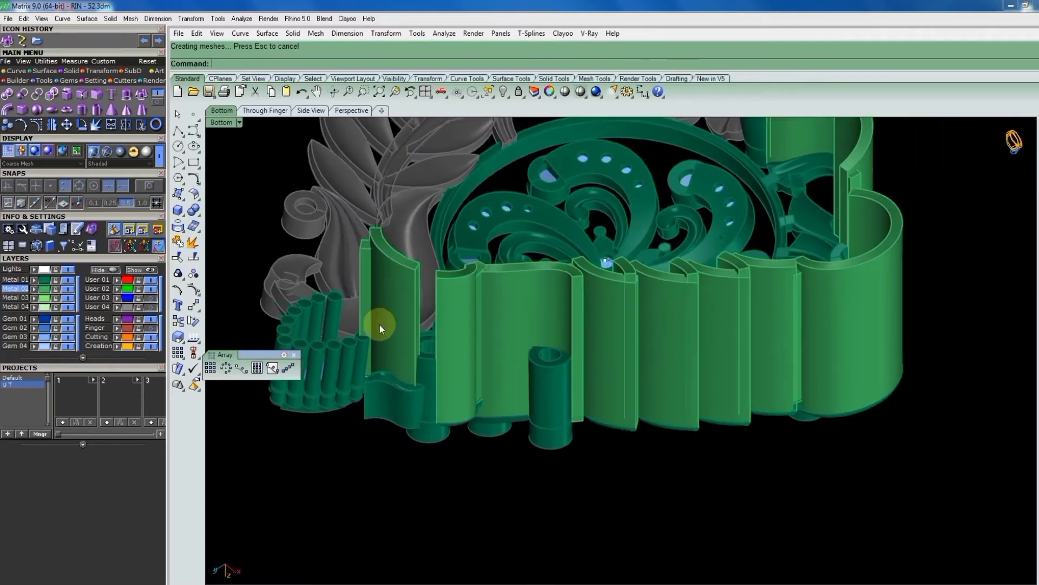
pyautogui.scroll(2, 433, 352)
pyautogui.scroll(3, 465, 365)
pyautogui.scroll(1, 488, 353)
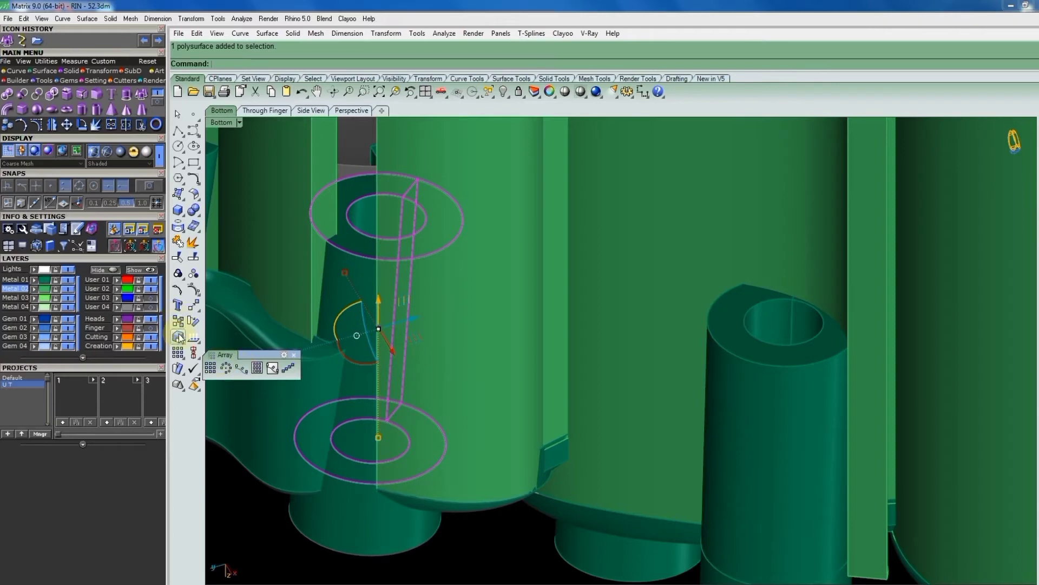
pyautogui.click(222, 342)
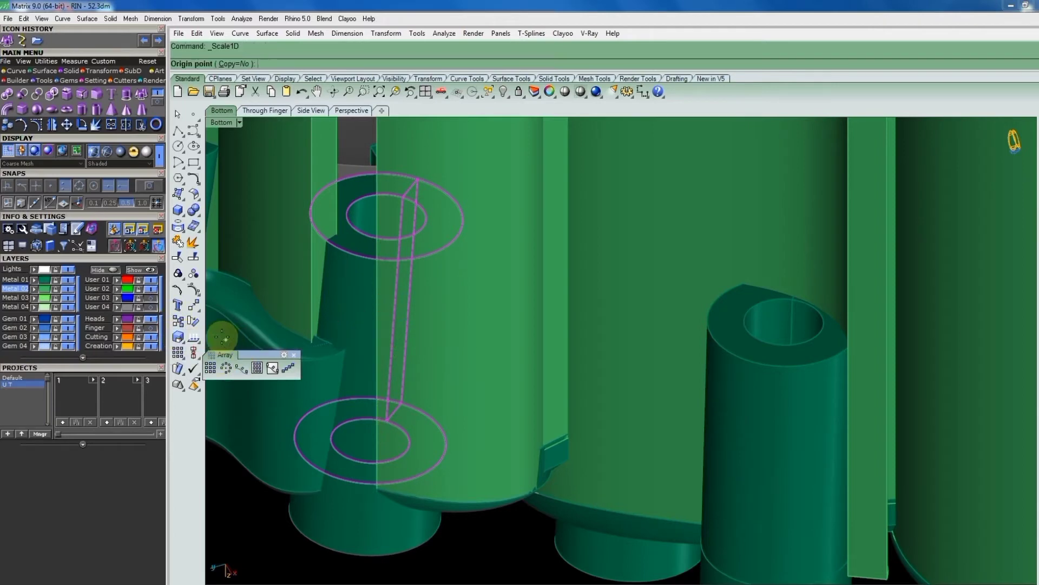
pyautogui.click(179, 338)
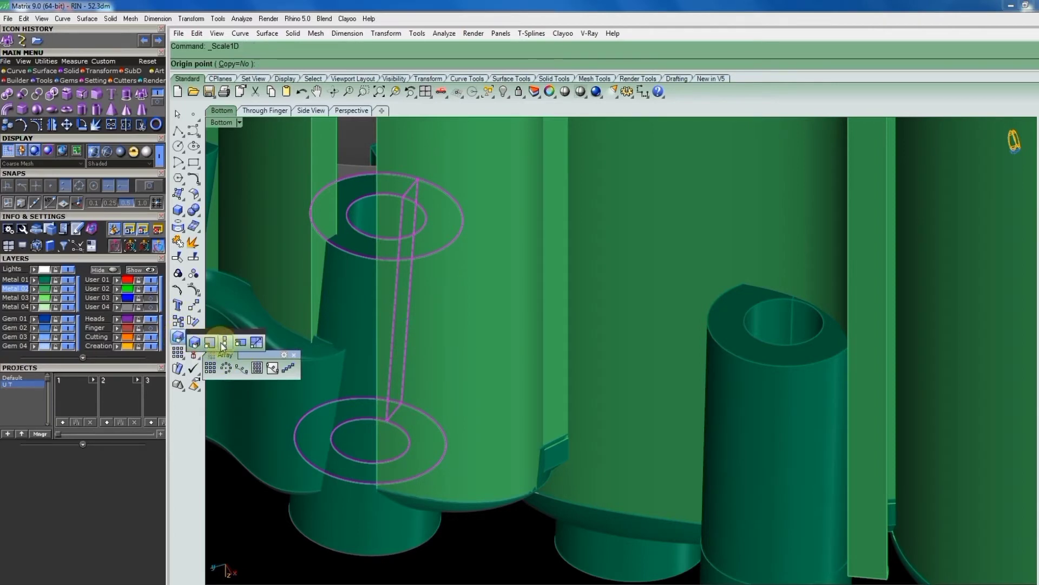
pyautogui.click(223, 343)
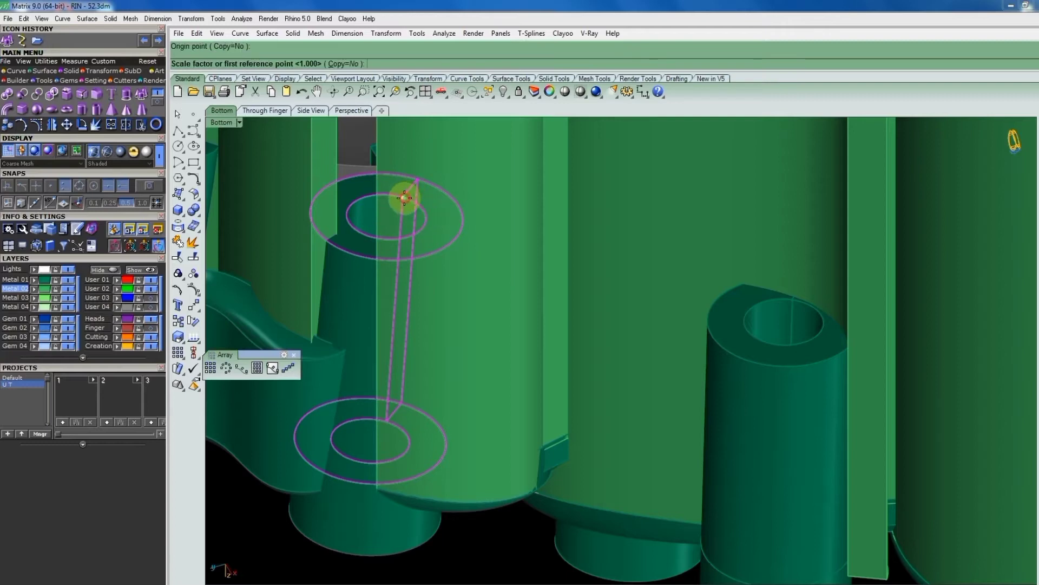
pyautogui.click(388, 422)
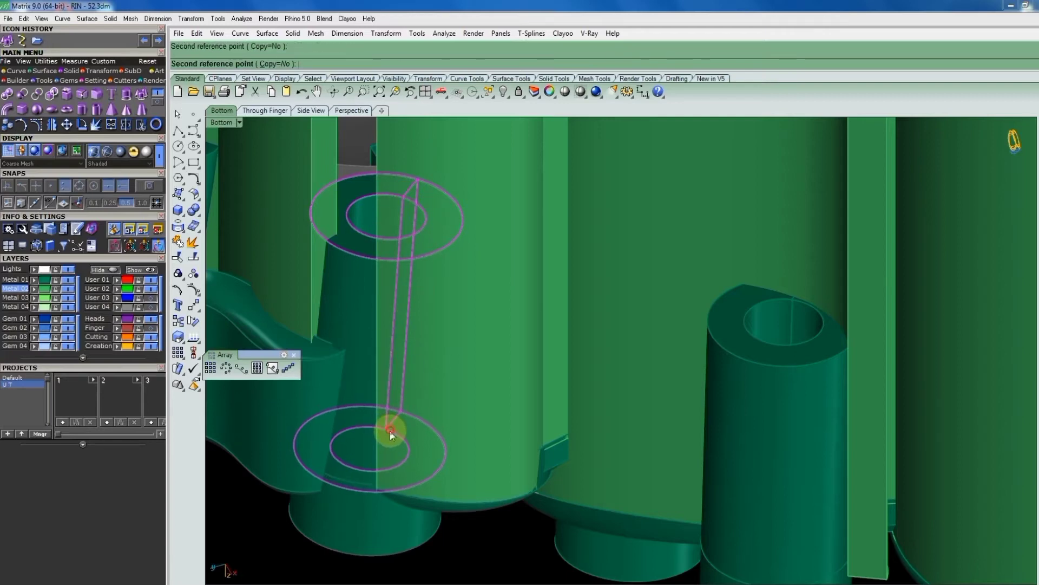
pyautogui.scroll(4, 607, 414)
pyautogui.scroll(1, 610, 376)
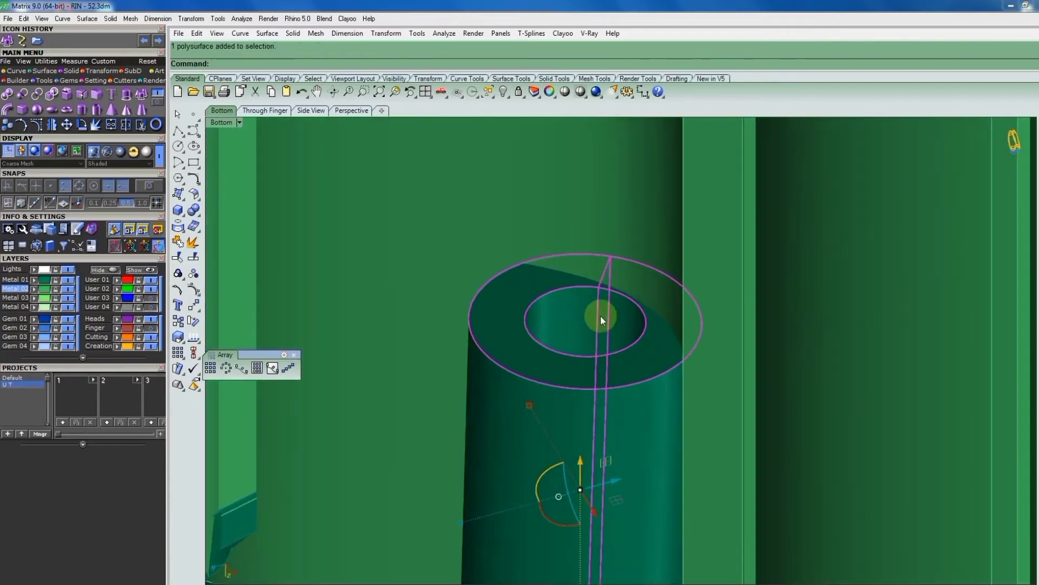
pyautogui.rightClick(598, 292)
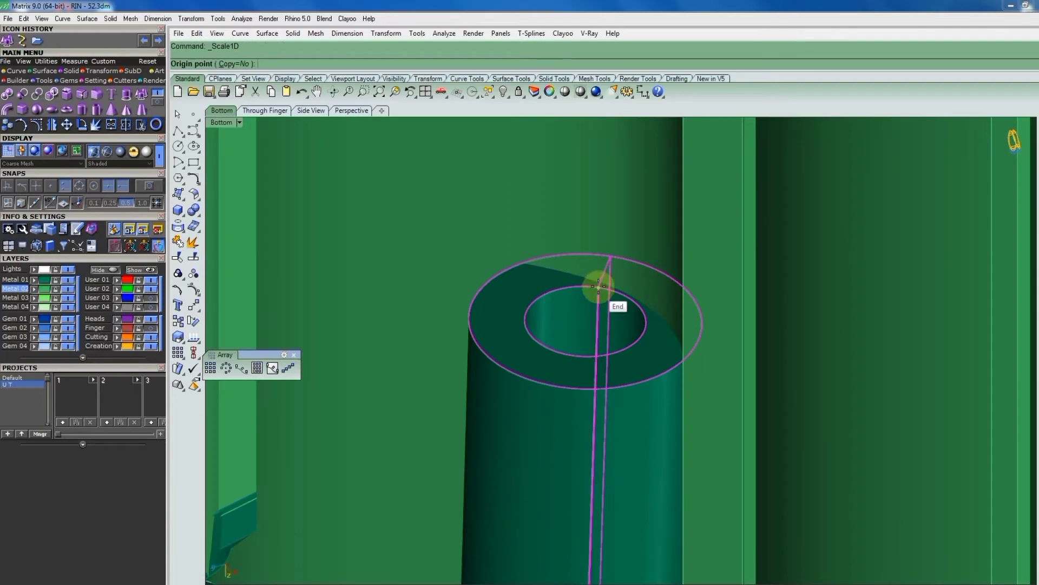
pyautogui.click(599, 287)
pyautogui.scroll(-2, 587, 309)
pyautogui.scroll(-2, 569, 332)
pyautogui.scroll(1, 586, 412)
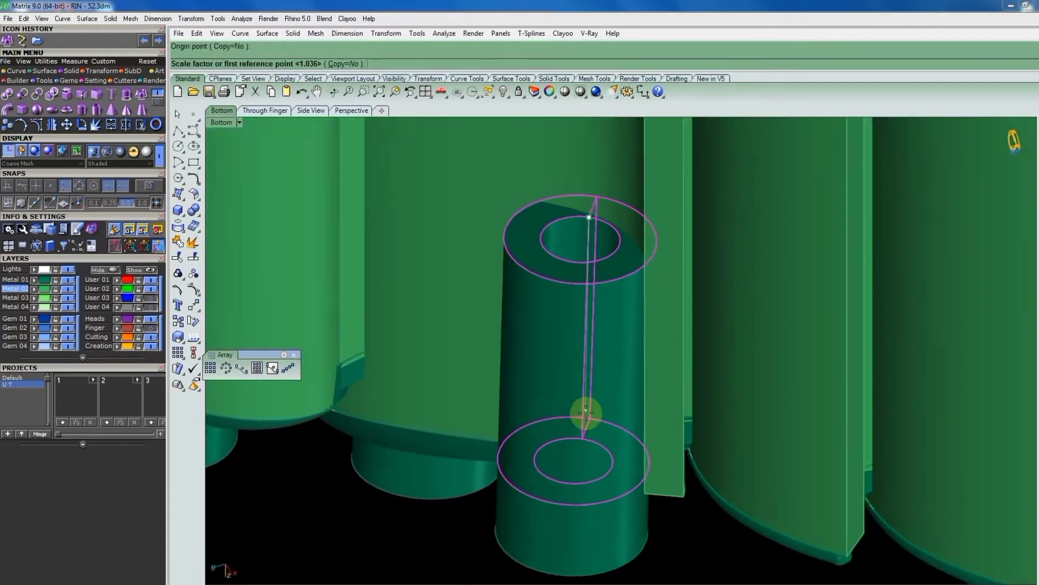
pyautogui.scroll(1, 585, 413)
pyautogui.click(580, 440)
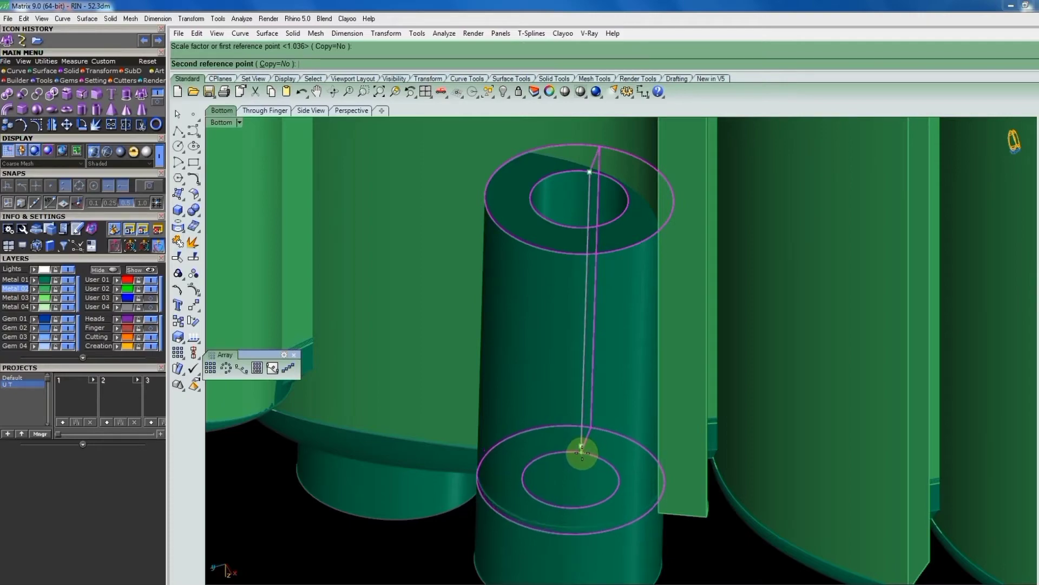
pyautogui.scroll(-2, 568, 433)
pyautogui.scroll(-2, 546, 439)
# Stretch the next post one-directionally from its top to the lower reference point.
pyautogui.moveTo(574, 328); pyautogui.dragTo(728, 344, button='right')
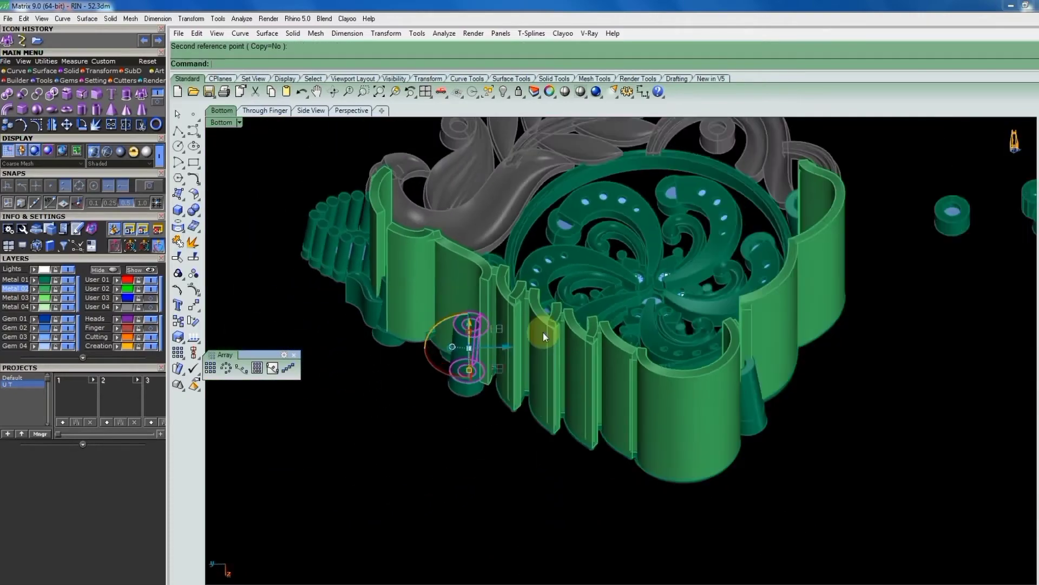
pyautogui.scroll(3, 728, 344)
pyautogui.scroll(3, 631, 360)
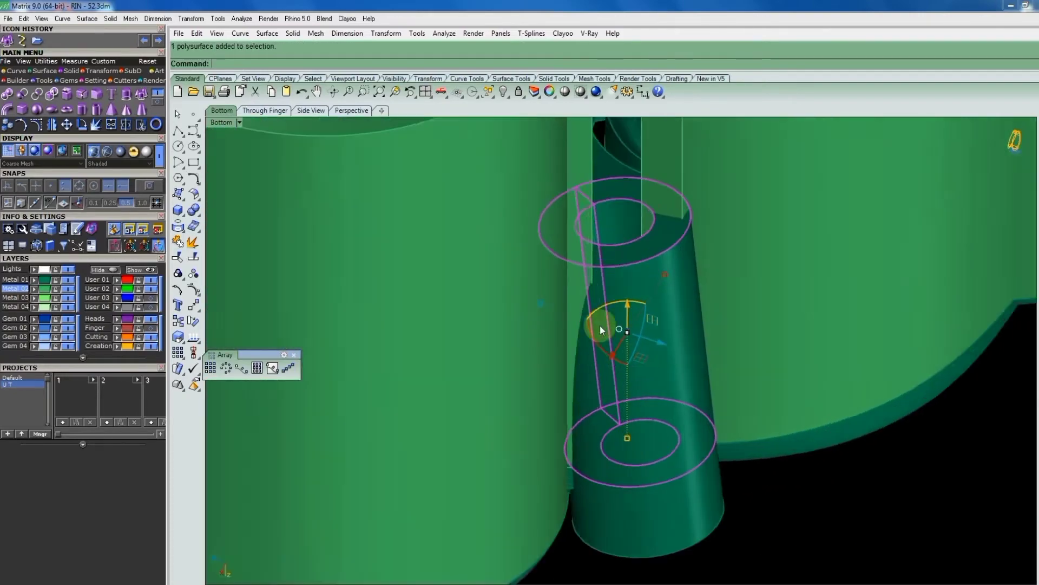
pyautogui.press('Return')
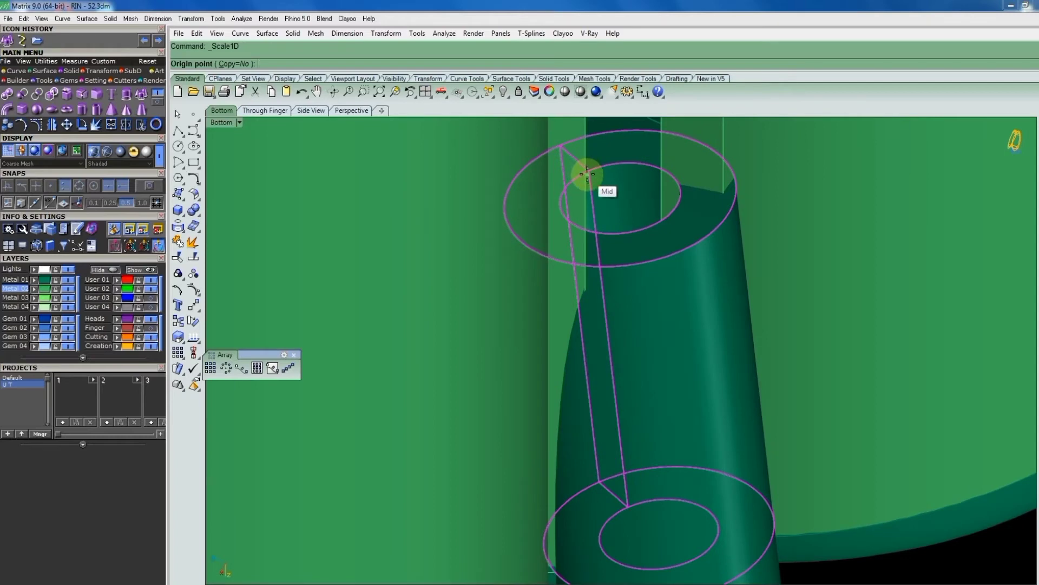
pyautogui.click(592, 169)
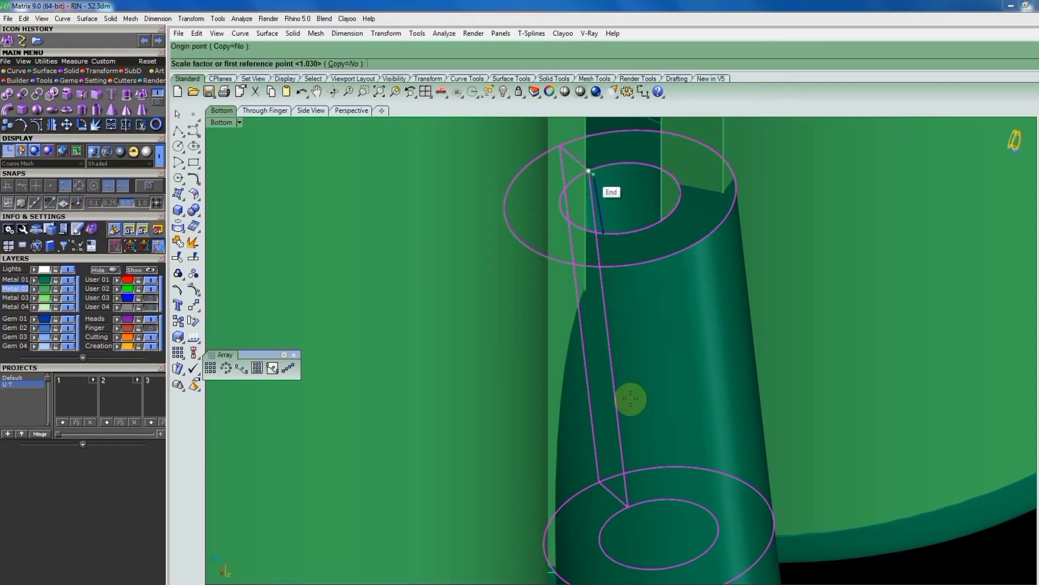
pyautogui.click(629, 512)
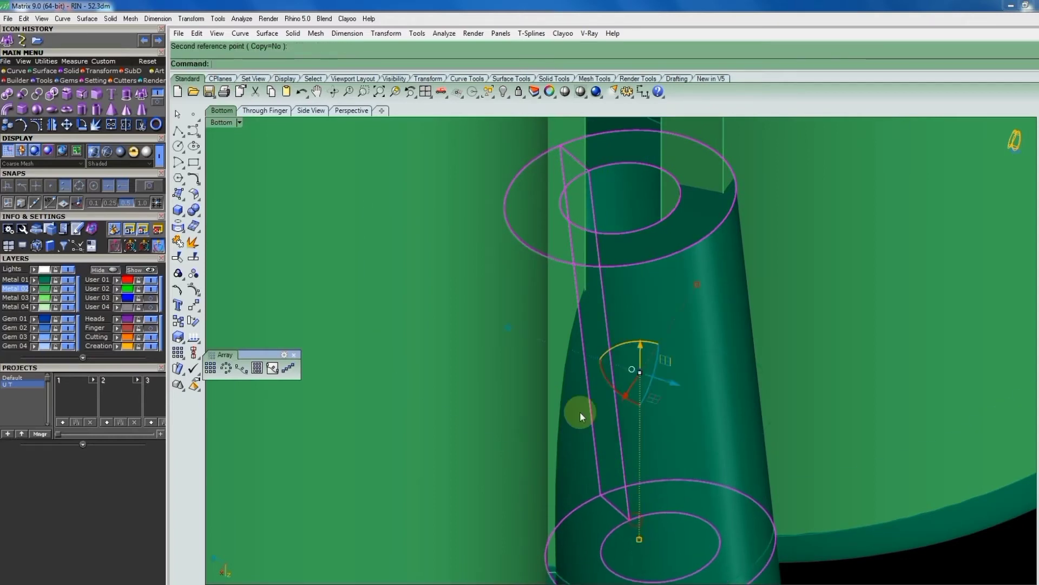
pyautogui.scroll(-5, 655, 417)
pyautogui.scroll(-3, 686, 463)
pyautogui.scroll(-3, 686, 462)
pyautogui.scroll(1, 783, 404)
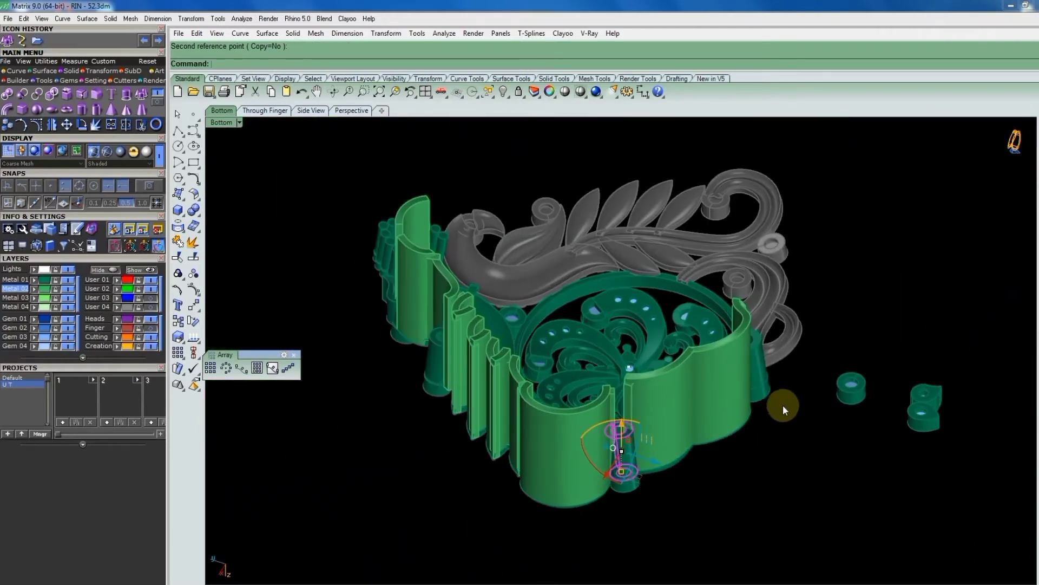
pyautogui.scroll(2, 776, 359)
pyautogui.scroll(2, 748, 356)
# Stretch the small cylinder beside the curved wall one-directionally to the wall's height.
pyautogui.click(748, 356)
pyautogui.scroll(2, 748, 338)
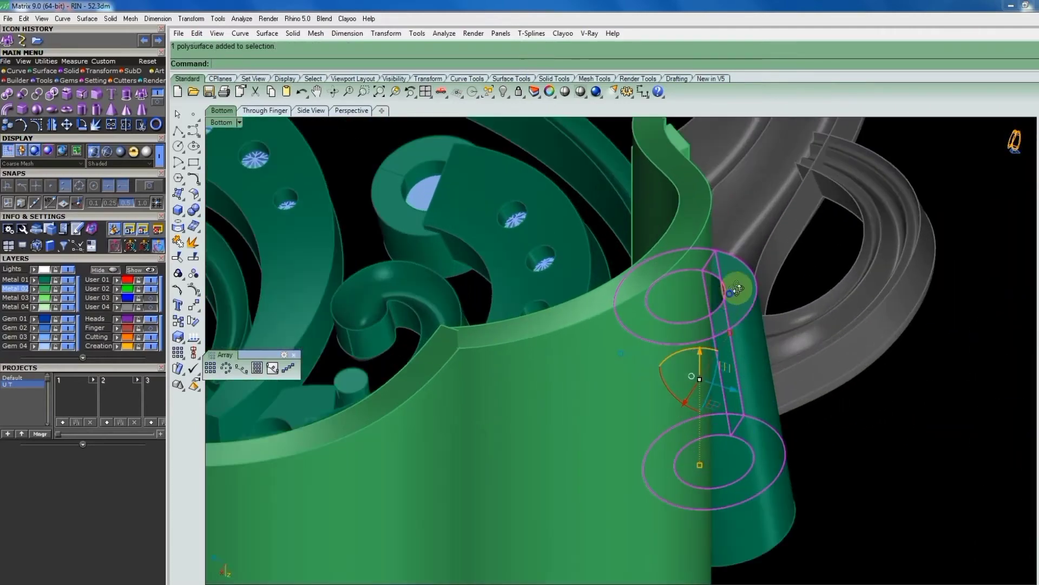
pyautogui.scroll(1, 738, 285)
pyautogui.scroll(1, 741, 287)
pyautogui.scroll(2, 739, 282)
pyautogui.rightClick(736, 275)
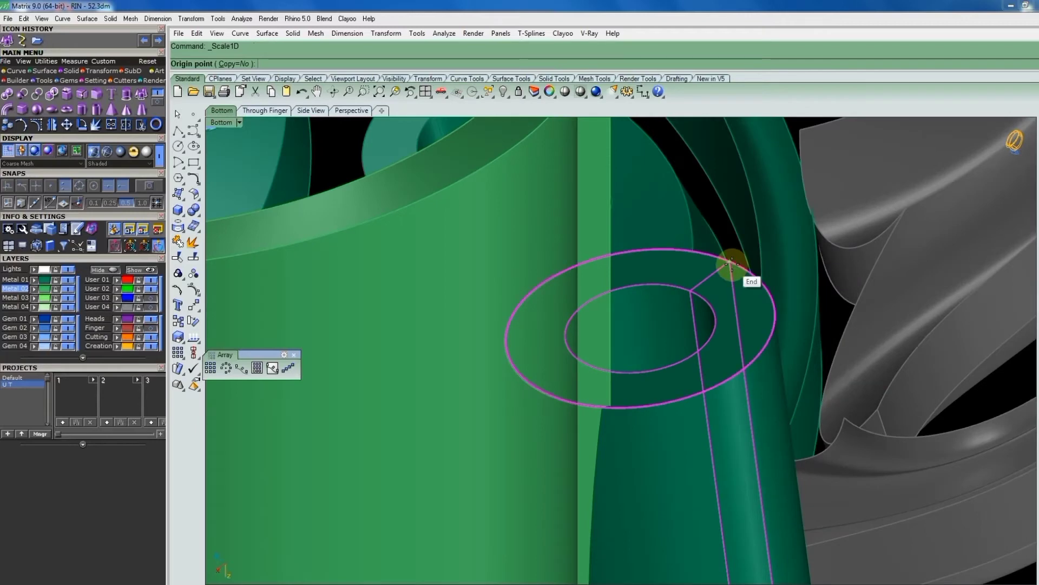
pyautogui.click(731, 264)
pyautogui.scroll(-3, 738, 409)
pyautogui.scroll(3, 721, 402)
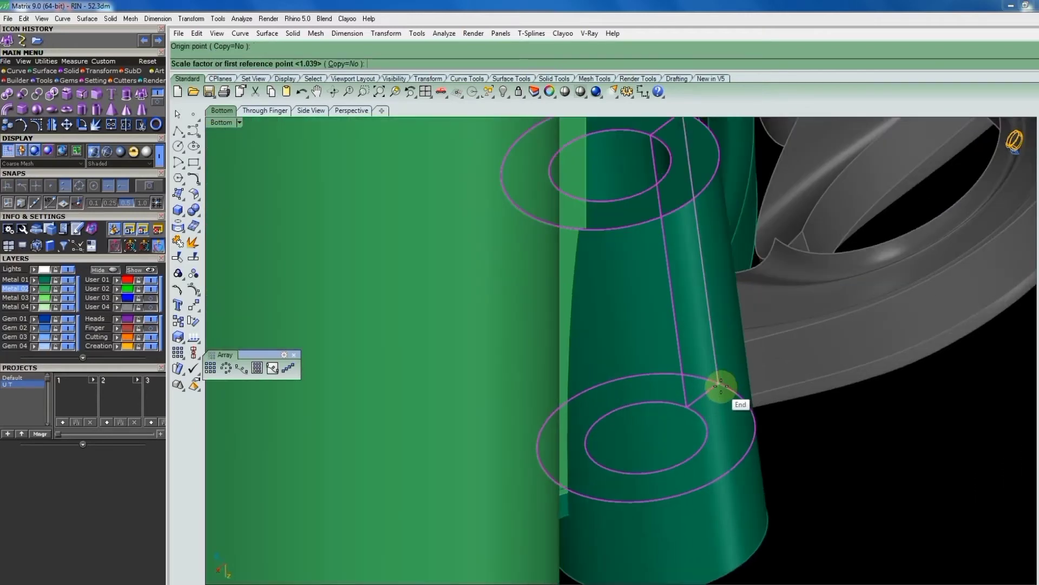
pyautogui.click(720, 384)
pyautogui.scroll(-3, 724, 396)
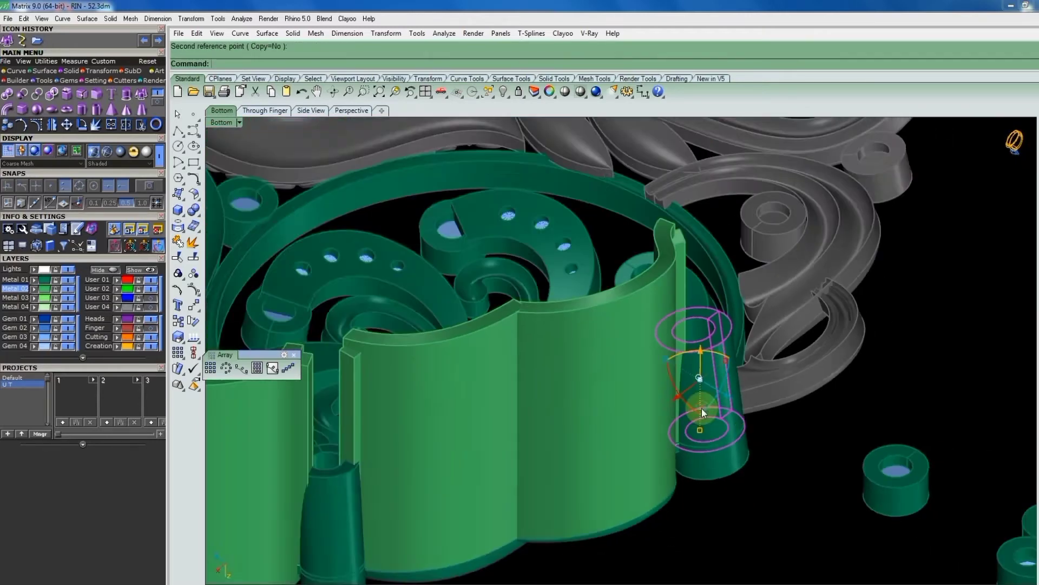
pyautogui.scroll(-2, 703, 409)
# Select the lower round gem setting circle as the curve to extrude.
pyautogui.moveTo(631, 341)
pyautogui.mouseDown(button='right')
pyautogui.moveTo(573, 340)
pyautogui.moveTo(608, 409)
pyautogui.mouseUp(button='right')
pyautogui.scroll(2, 573, 340)
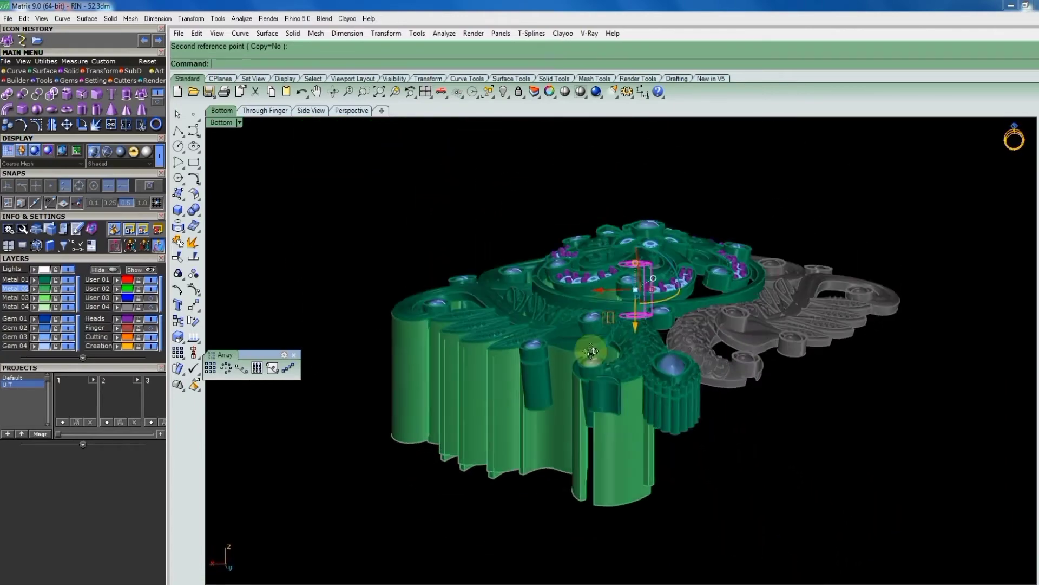
pyautogui.scroll(2, 657, 433)
pyautogui.scroll(-2, 652, 448)
pyautogui.scroll(4, 642, 426)
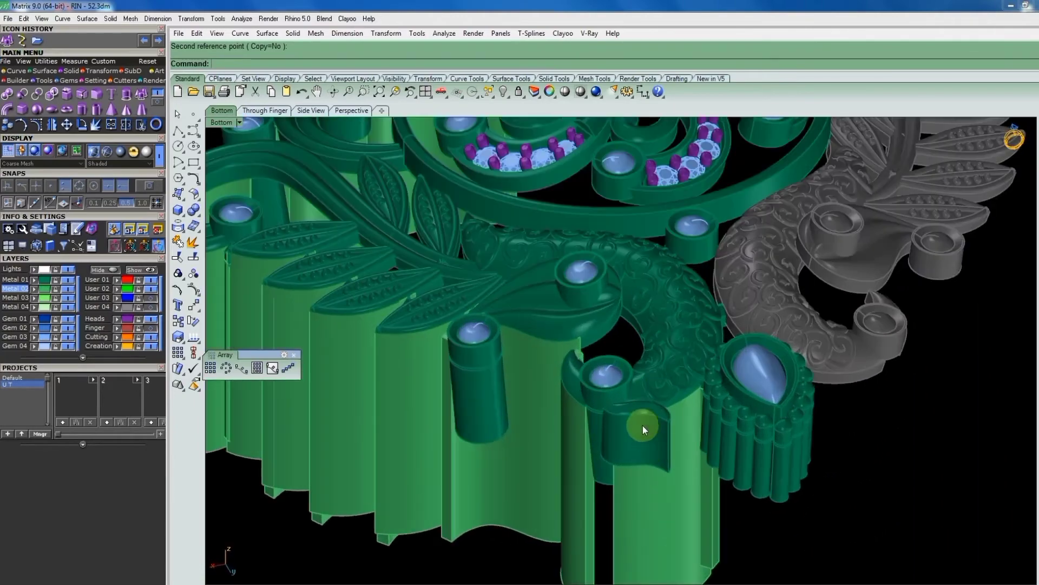
pyautogui.moveTo(617, 409)
pyautogui.mouseDown(button='right')
pyautogui.moveTo(613, 447)
pyautogui.moveTo(667, 467)
pyautogui.moveTo(668, 501)
pyautogui.moveTo(636, 529)
pyautogui.moveTo(632, 487)
pyautogui.moveTo(689, 426)
pyautogui.mouseUp(button='right')
pyautogui.scroll(2, 631, 477)
pyautogui.scroll(2, 633, 460)
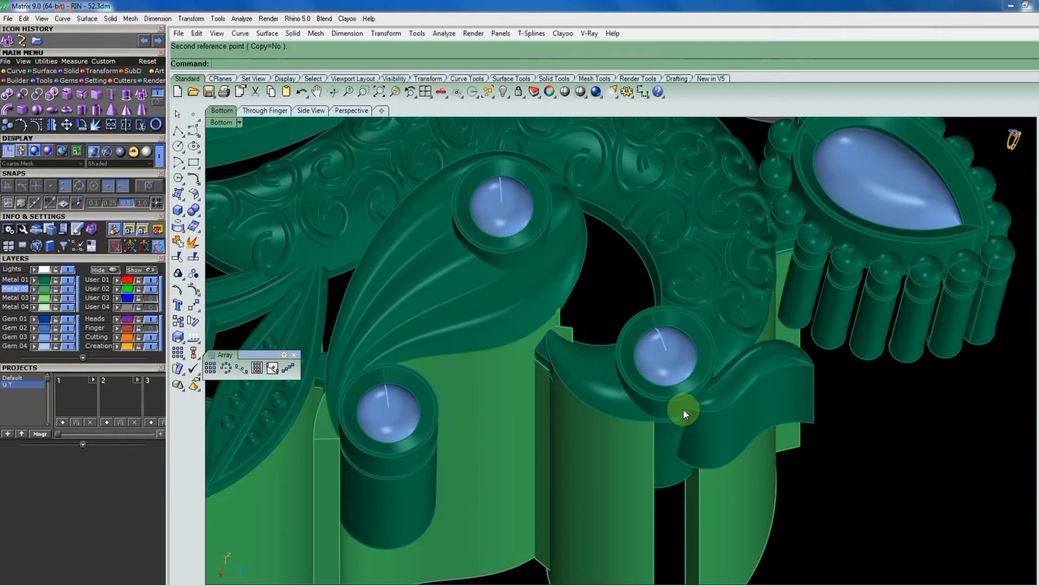
pyautogui.click(679, 399)
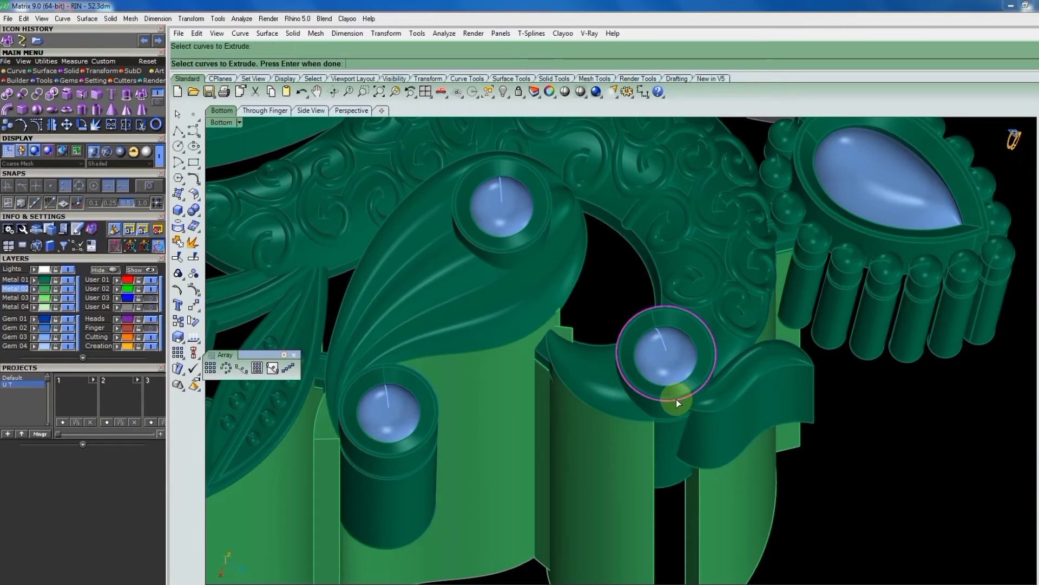
pyautogui.press('Return')
pyautogui.scroll(-3, 677, 398)
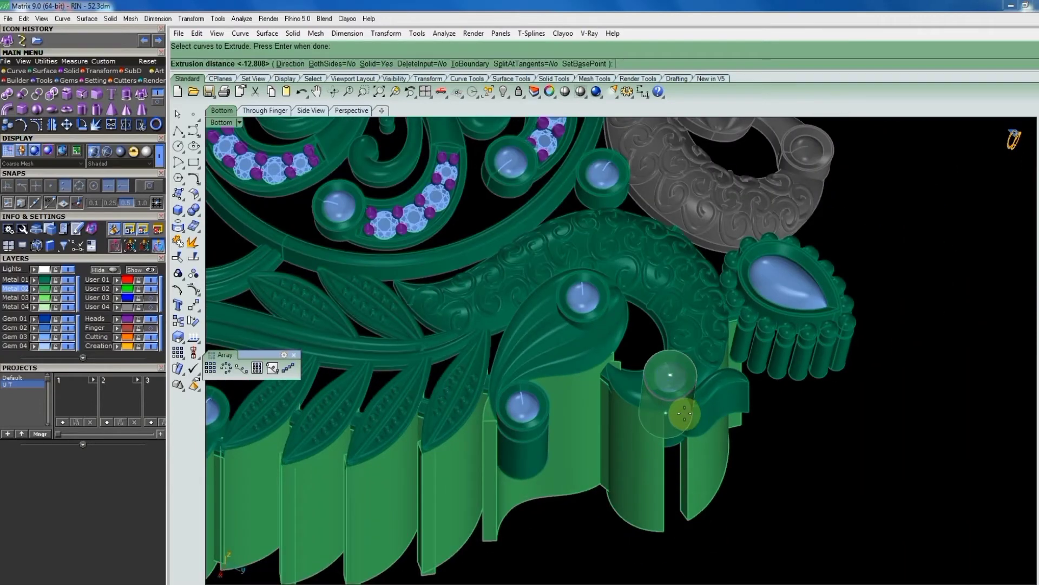
pyautogui.write('r')
# Extrude the circle downward along a custom direction with Solid=No, making an open surface.
pyautogui.press('Return')
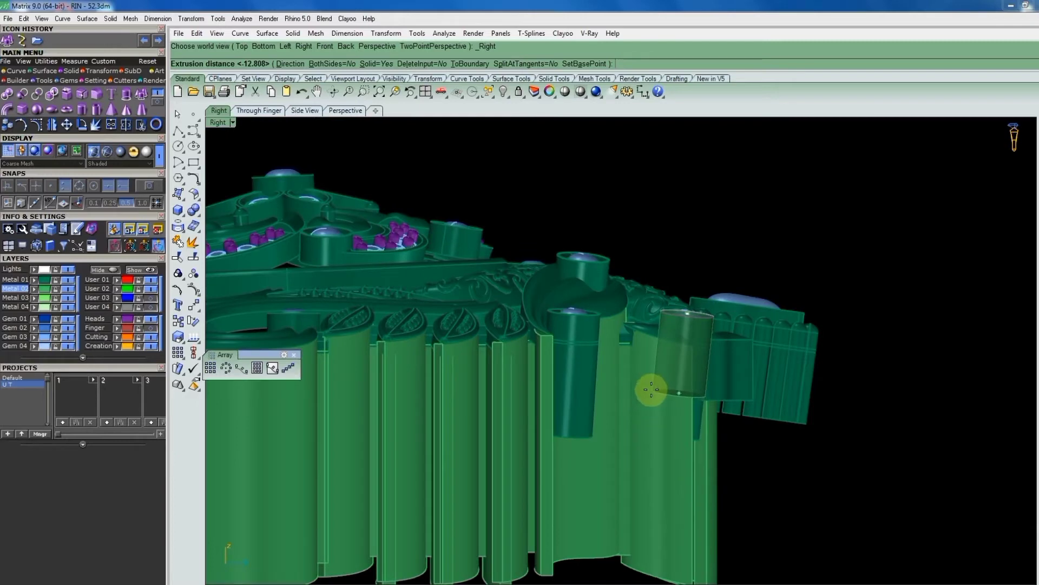
pyautogui.write('d')
pyautogui.press('Return')
pyautogui.click(698, 319)
pyautogui.click(686, 382)
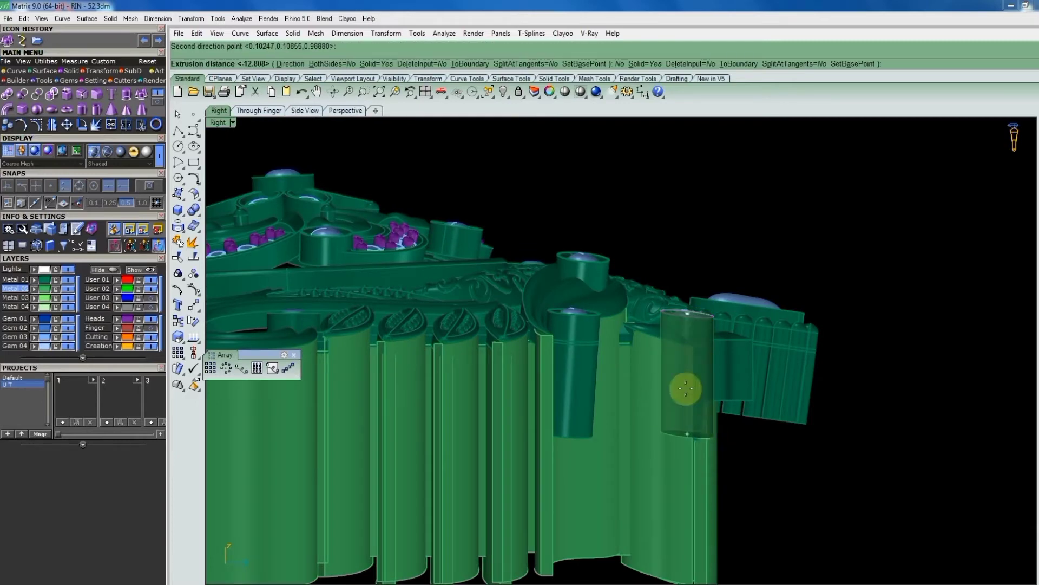
pyautogui.scroll(-3, 698, 422)
pyautogui.click(386, 64)
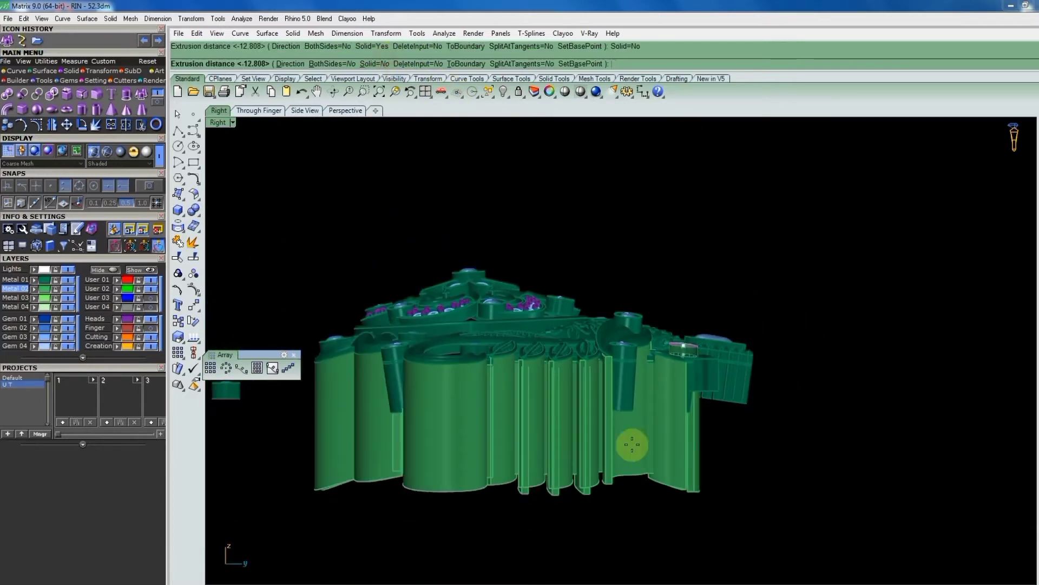
pyautogui.click(648, 476)
pyautogui.moveTo(689, 389); pyautogui.dragTo(642, 423, button='right')
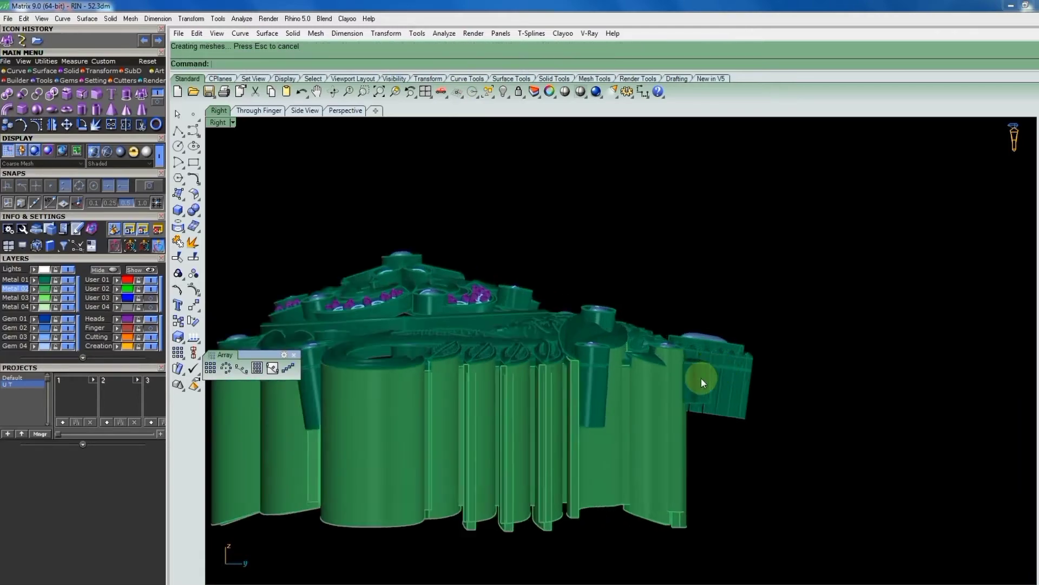
pyautogui.scroll(2, 642, 424)
# Select the teardrop setting's full outline curve from the overlapping candidates.
pyautogui.scroll(2, 662, 437)
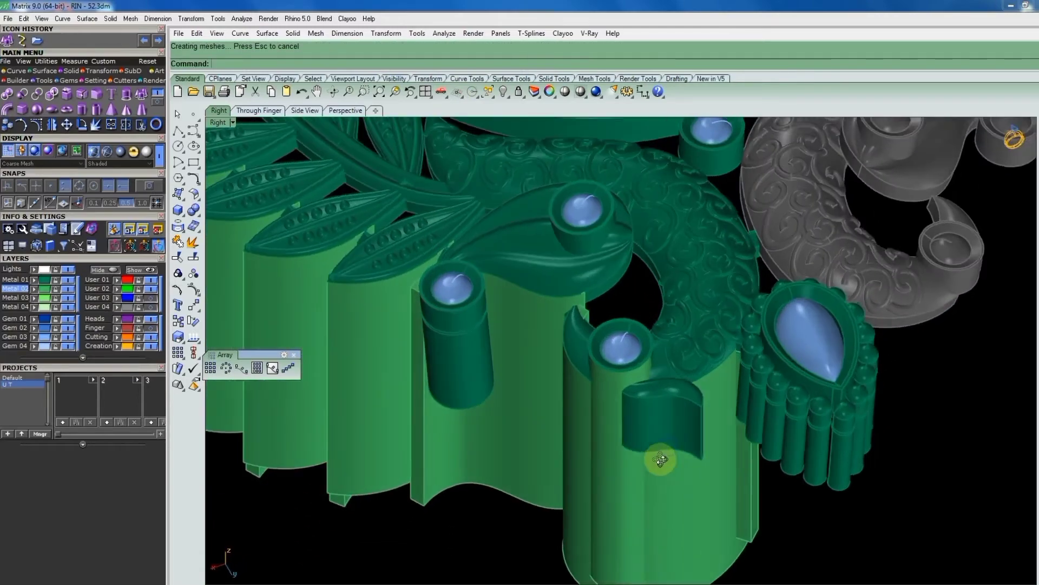
pyautogui.scroll(2, 657, 460)
pyautogui.scroll(2, 657, 411)
pyautogui.scroll(-3, 708, 400)
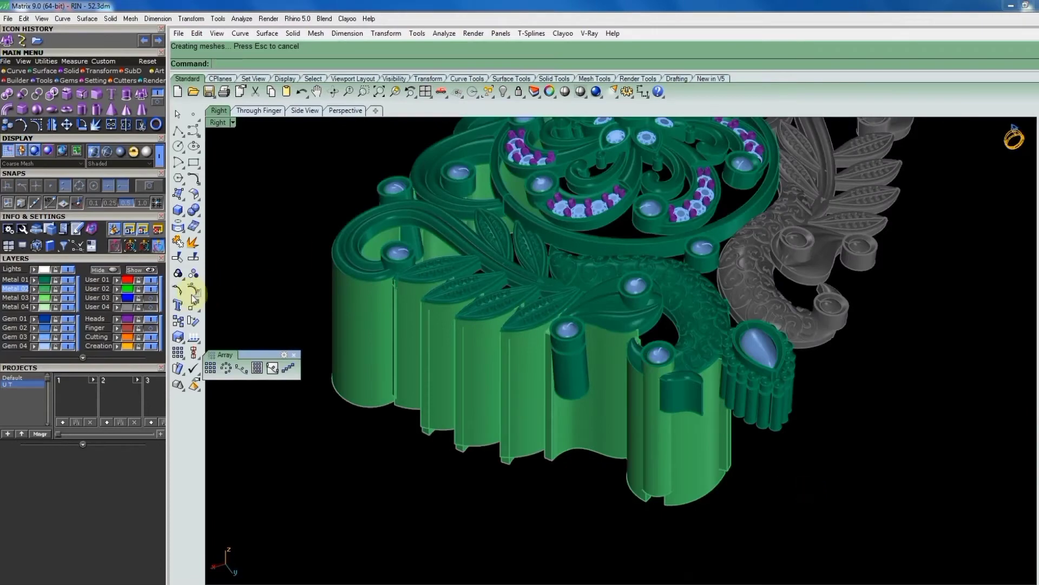
pyautogui.moveTo(754, 425)
pyautogui.mouseDown(button='right')
pyautogui.moveTo(784, 389)
pyautogui.moveTo(799, 406)
pyautogui.mouseUp(button='right')
pyautogui.moveTo(806, 449)
pyautogui.mouseDown(button='right')
pyautogui.moveTo(799, 237)
pyautogui.moveTo(816, 195)
pyautogui.moveTo(749, 353)
pyautogui.moveTo(811, 327)
pyautogui.mouseUp(button='right')
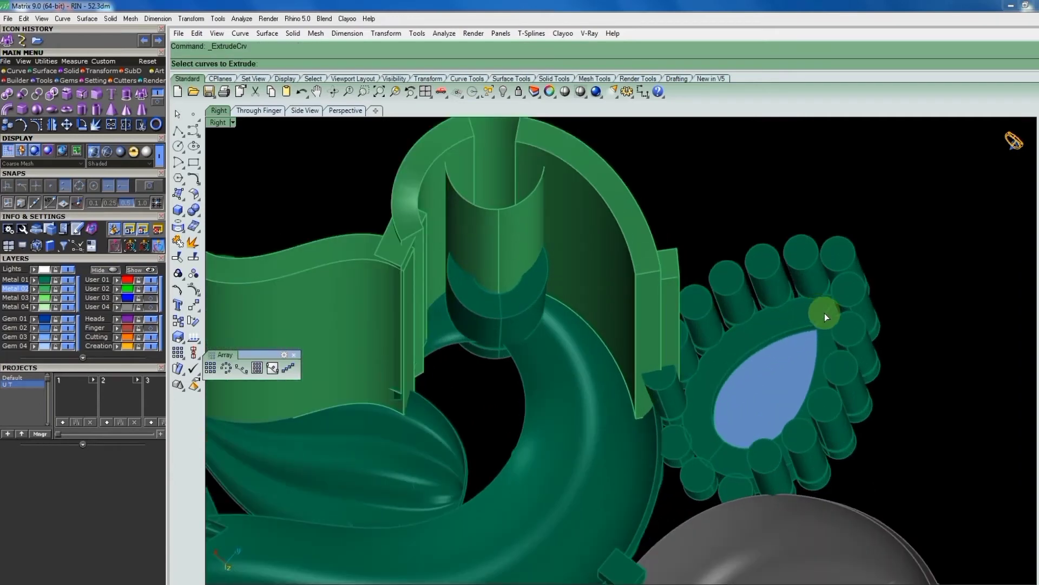
pyautogui.click(801, 296)
pyautogui.click(839, 324)
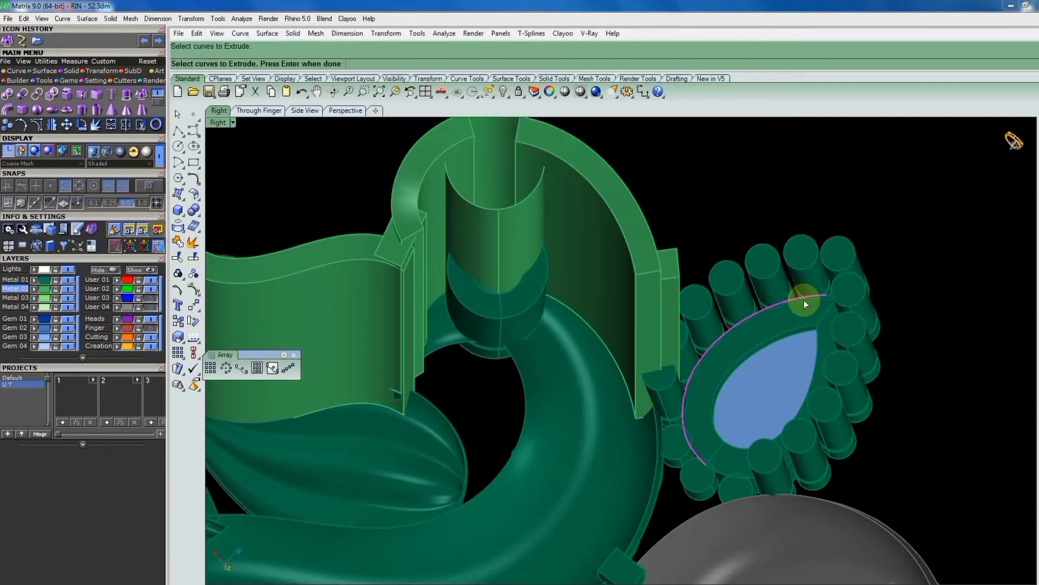
pyautogui.moveTo(804, 300)
pyautogui.mouseDown(button='right')
pyautogui.moveTo(808, 321)
pyautogui.moveTo(814, 243)
pyautogui.mouseUp(button='right')
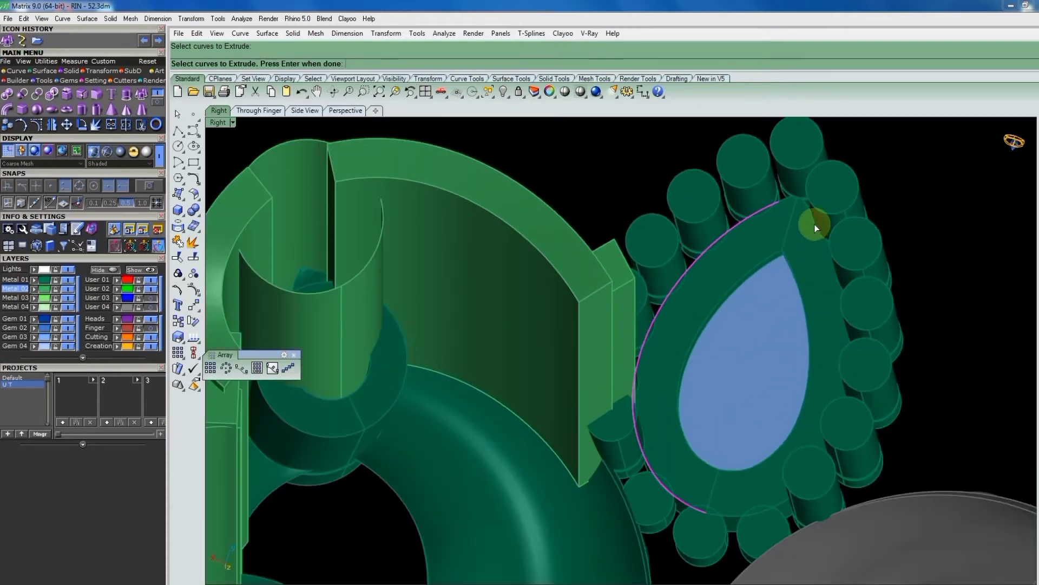
pyautogui.click(814, 222)
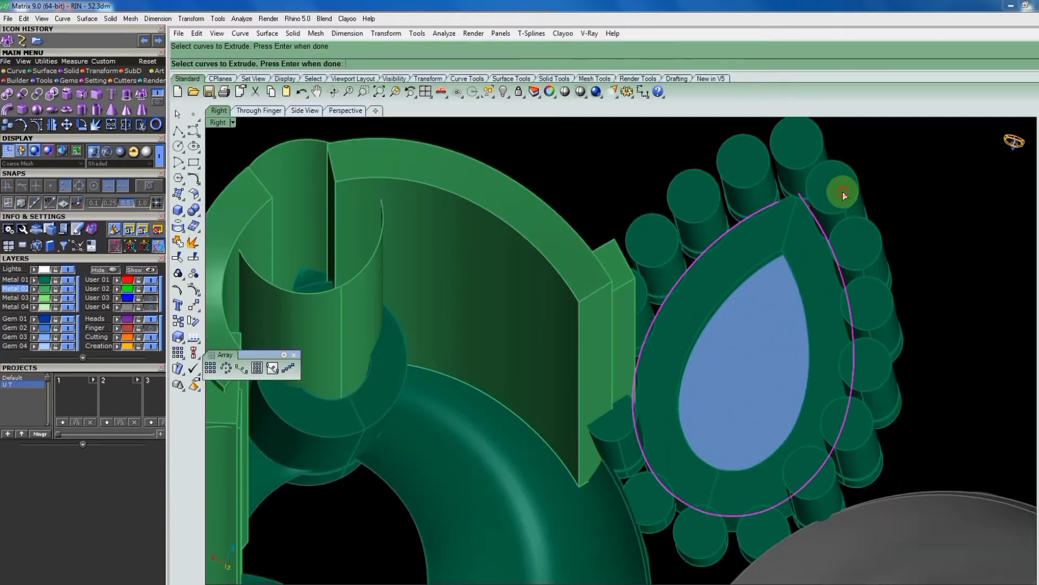
# Extrude the teardrop outline at the default distance into an open wall band around the posts.
pyautogui.moveTo(822, 213)
pyautogui.mouseDown(button='right')
pyautogui.moveTo(798, 205)
pyautogui.moveTo(732, 231)
pyautogui.mouseUp(button='right')
pyautogui.press('Return')
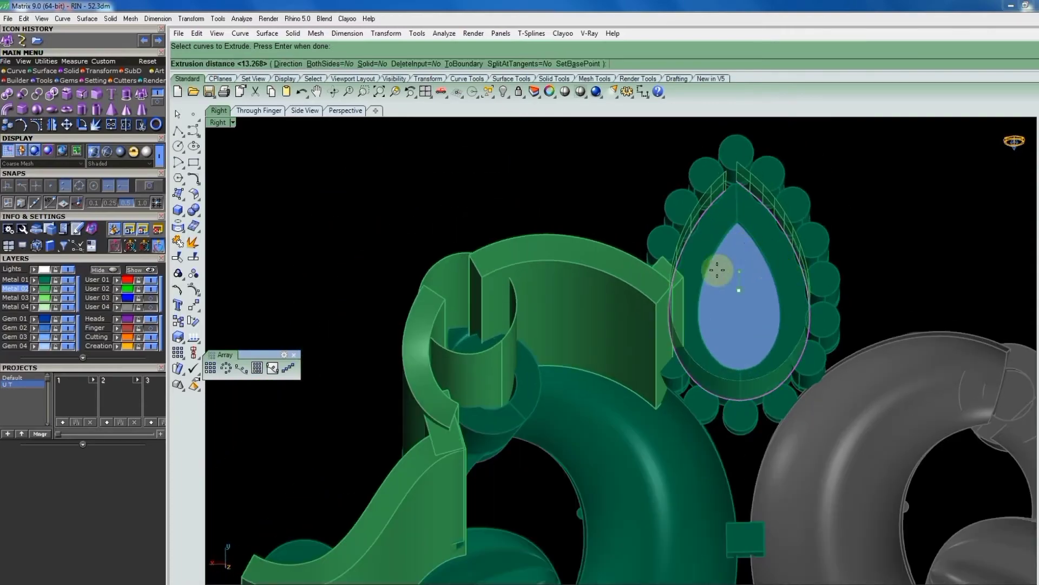
pyautogui.moveTo(718, 270)
pyautogui.mouseDown(button='right')
pyautogui.moveTo(643, 246)
pyautogui.moveTo(826, 202)
pyautogui.moveTo(878, 147)
pyautogui.mouseUp(button='right')
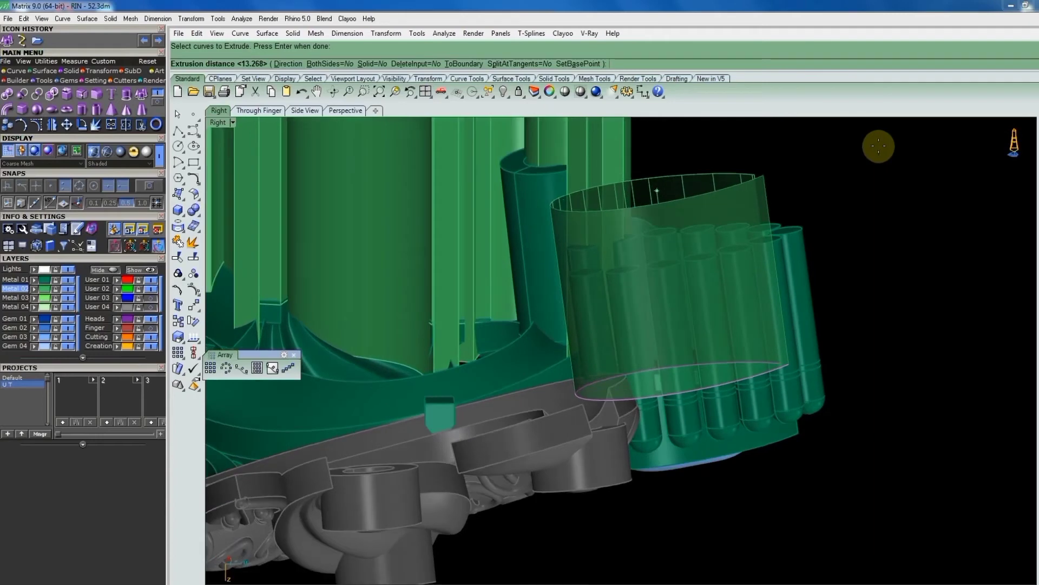
pyautogui.rightClick(846, 207)
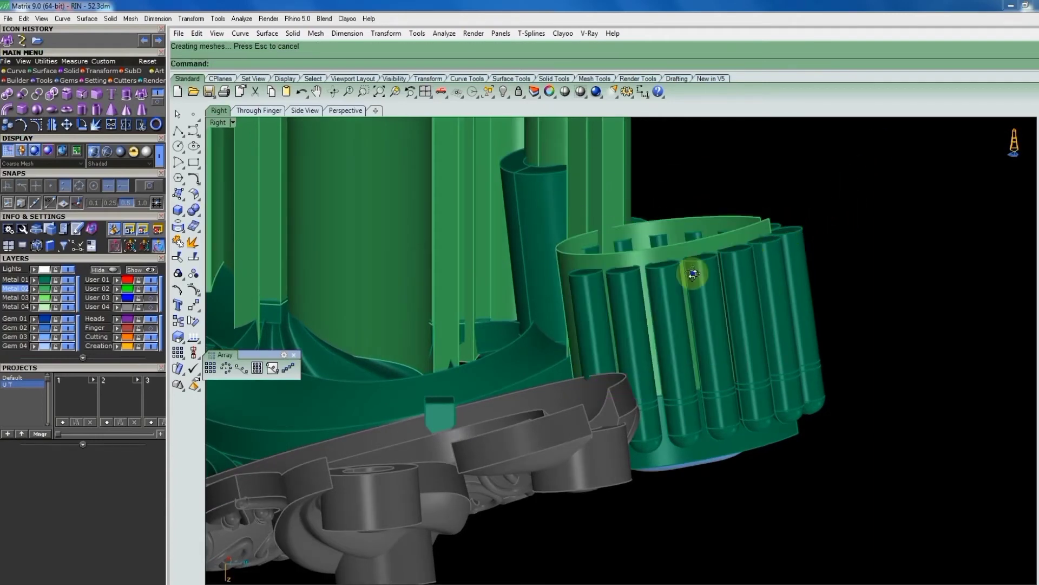
pyautogui.moveTo(693, 274); pyautogui.dragTo(763, 440, button='right')
# Move the inner partial cylinder surface lower on the teardrop setting.
pyautogui.click(696, 365)
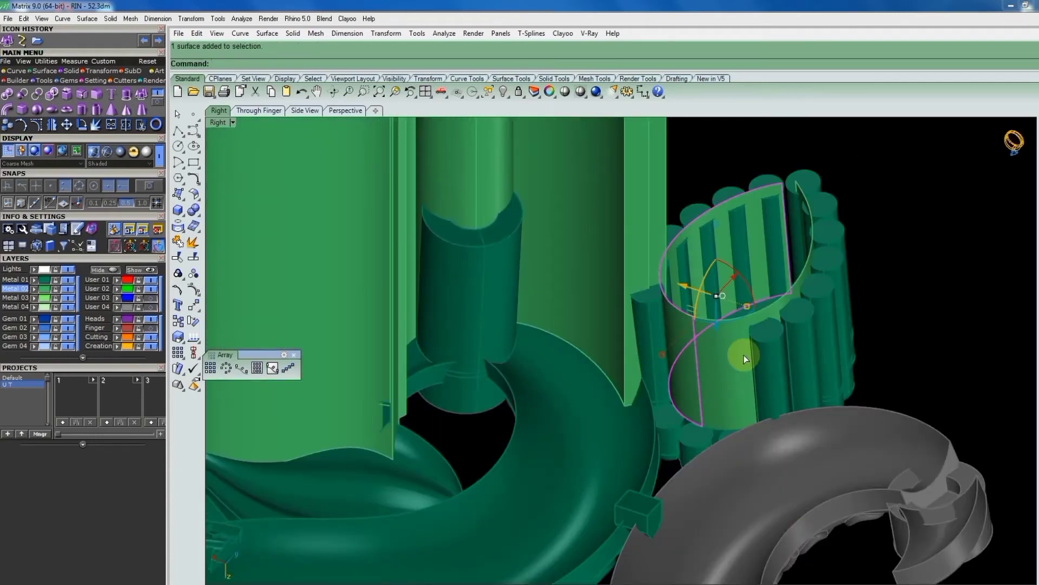
pyautogui.moveTo(729, 349)
pyautogui.mouseDown(button='right')
pyautogui.moveTo(610, 369)
pyautogui.moveTo(689, 308)
pyautogui.moveTo(688, 274)
pyautogui.mouseUp(button='right')
pyautogui.scroll(5, 685, 271)
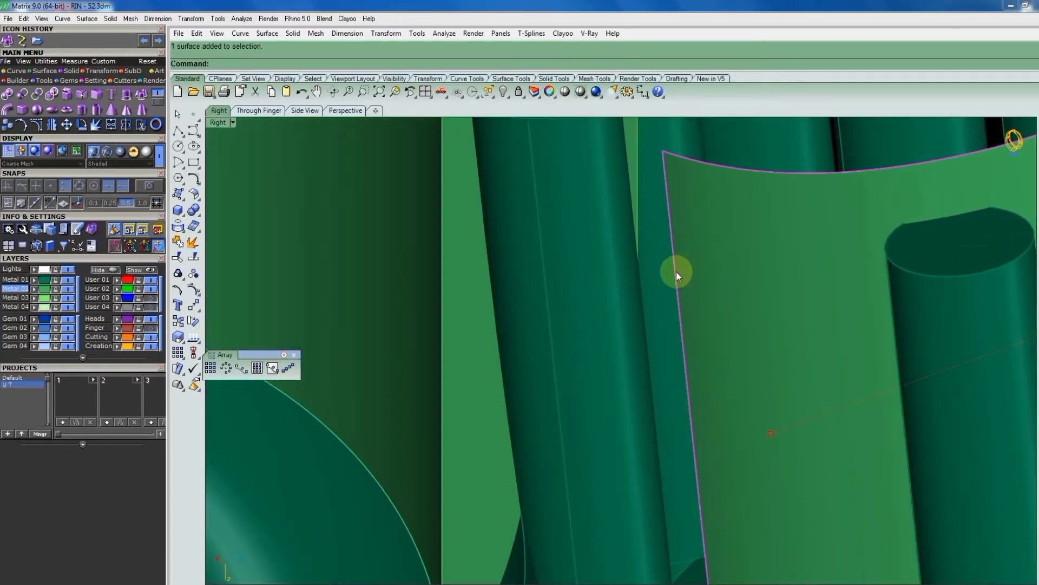
pyautogui.write('m')
pyautogui.press('Return')
pyautogui.click(673, 250)
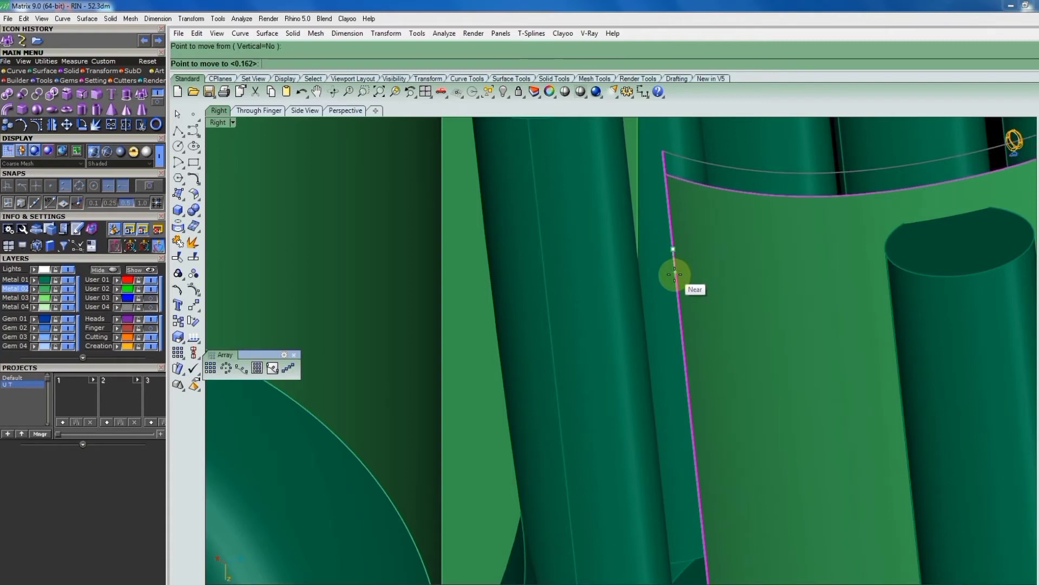
pyautogui.click(683, 284)
pyautogui.scroll(-5, 686, 289)
pyautogui.scroll(-2, 704, 284)
pyautogui.moveTo(735, 278)
pyautogui.mouseDown(button='right')
pyautogui.moveTo(862, 309)
pyautogui.moveTo(776, 416)
pyautogui.moveTo(762, 408)
pyautogui.mouseUp(button='right')
# In bottom view, show the curve's control points and select those at the strip's end.
pyautogui.hotkey('ctrl', 'F2')
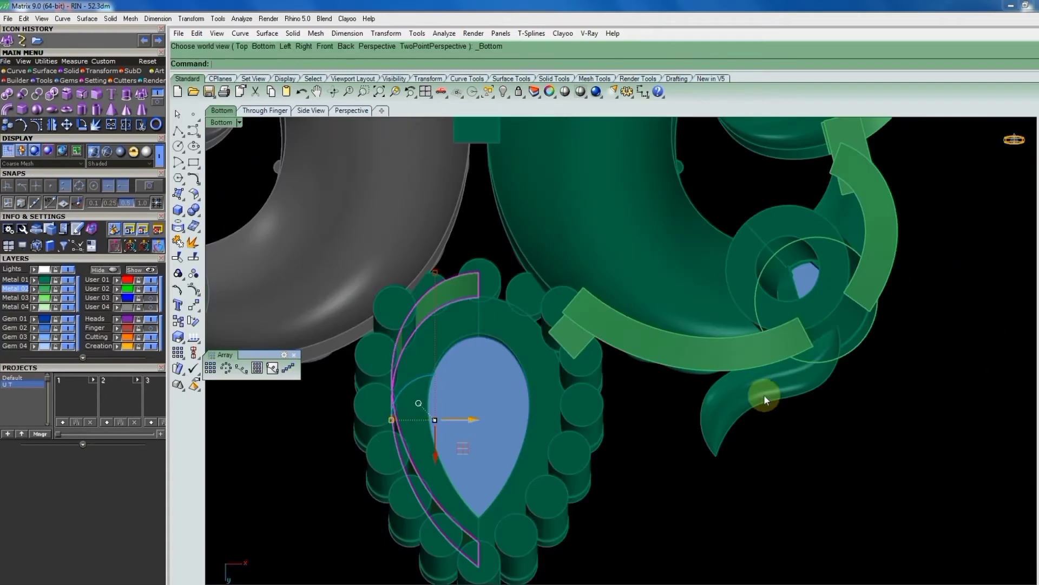
pyautogui.scroll(3, 774, 351)
pyautogui.scroll(-3, 758, 313)
pyautogui.scroll(3, 541, 277)
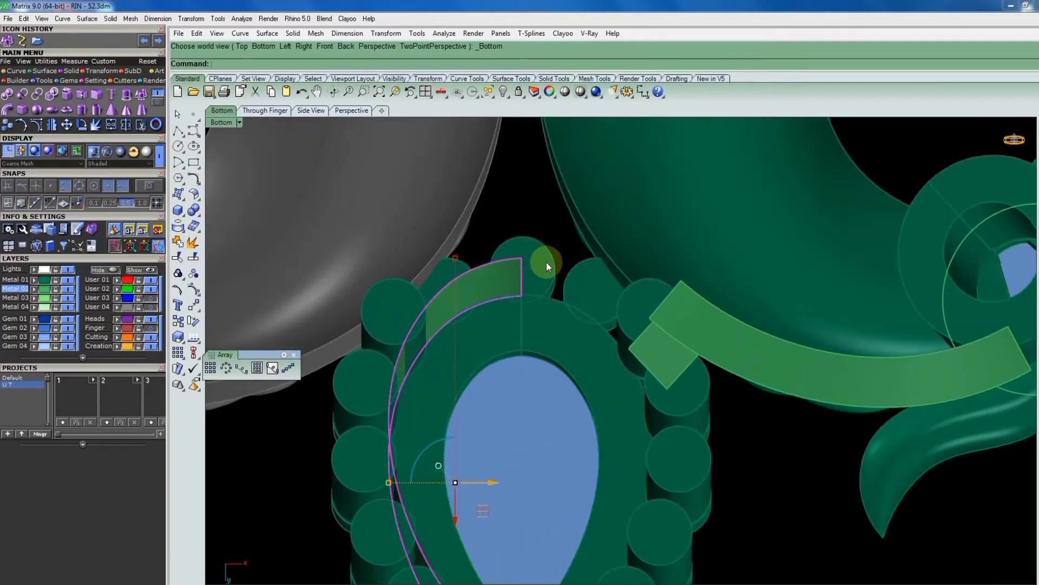
pyautogui.press('F10')
pyautogui.scroll(2, 547, 262)
pyautogui.moveTo(545, 378); pyautogui.dragTo(543, 327)
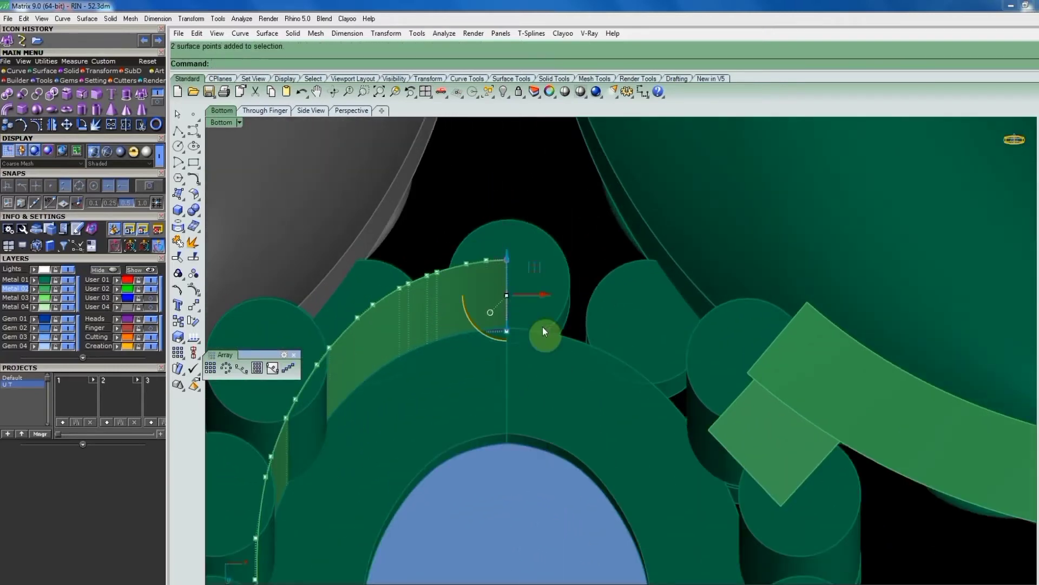
pyautogui.scroll(2, 542, 326)
pyautogui.scroll(-1, 526, 290)
pyautogui.scroll(-2, 551, 268)
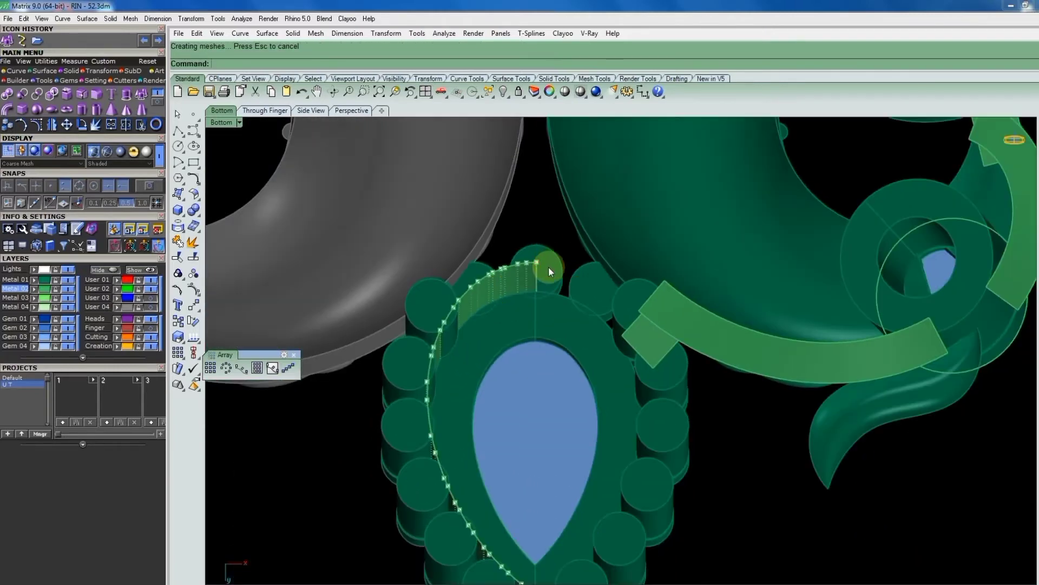
# Offset the arc strip surface inward to create its inner wall surface.
pyautogui.click(520, 278)
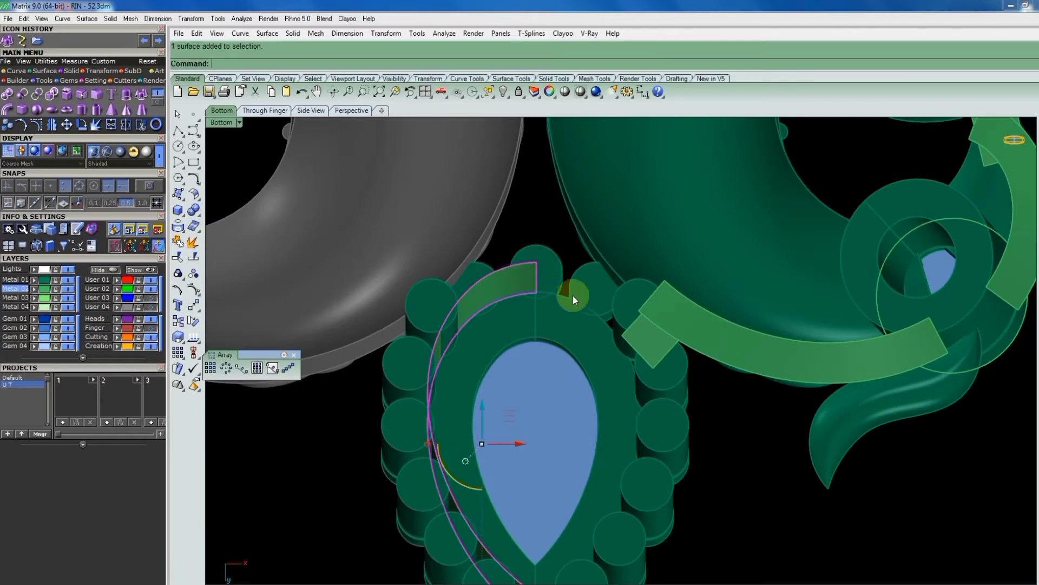
pyautogui.click(188, 196)
pyautogui.click(226, 217)
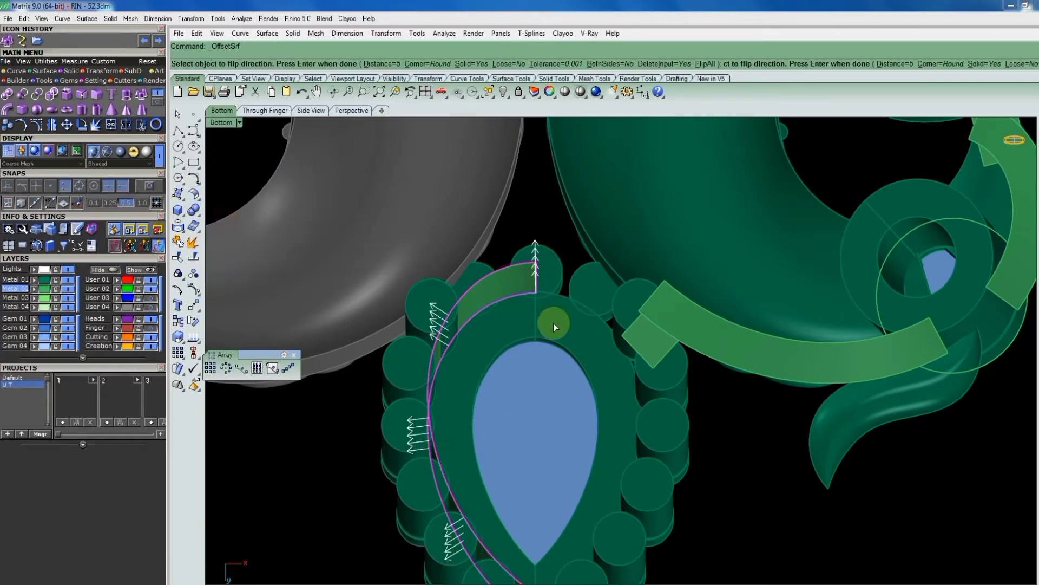
pyautogui.click(511, 284)
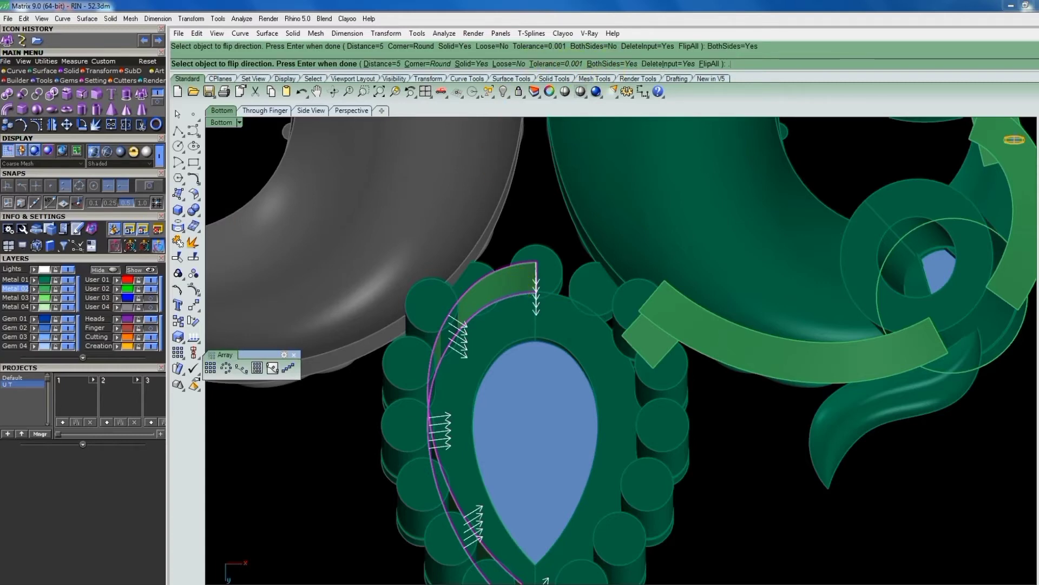
pyautogui.write('3')
pyautogui.press('Return')
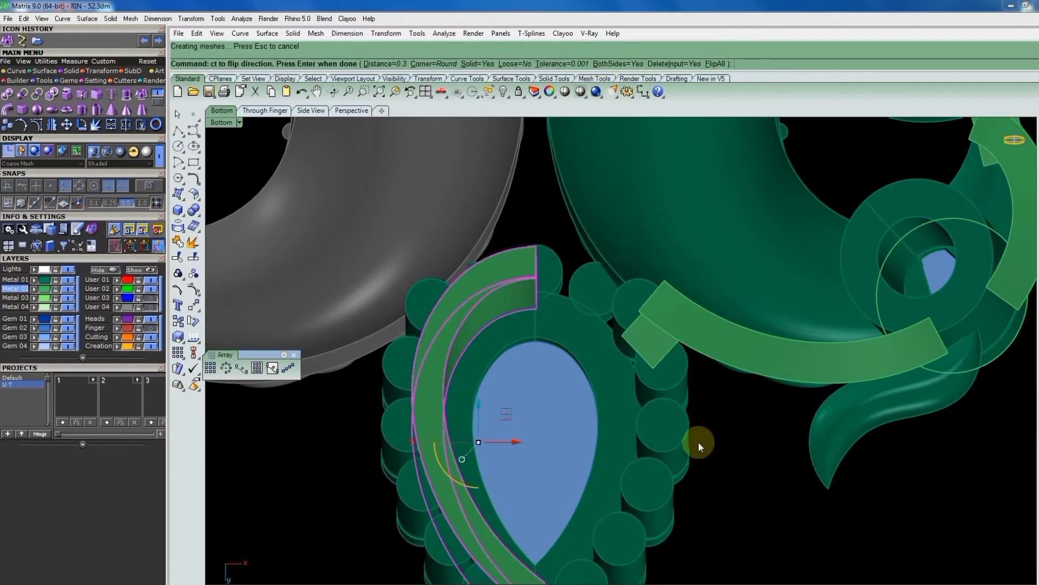
pyautogui.scroll(-3, 698, 443)
# Mirror the arc strip across to the opposite side of the teardrop bezel.
pyautogui.click(541, 388)
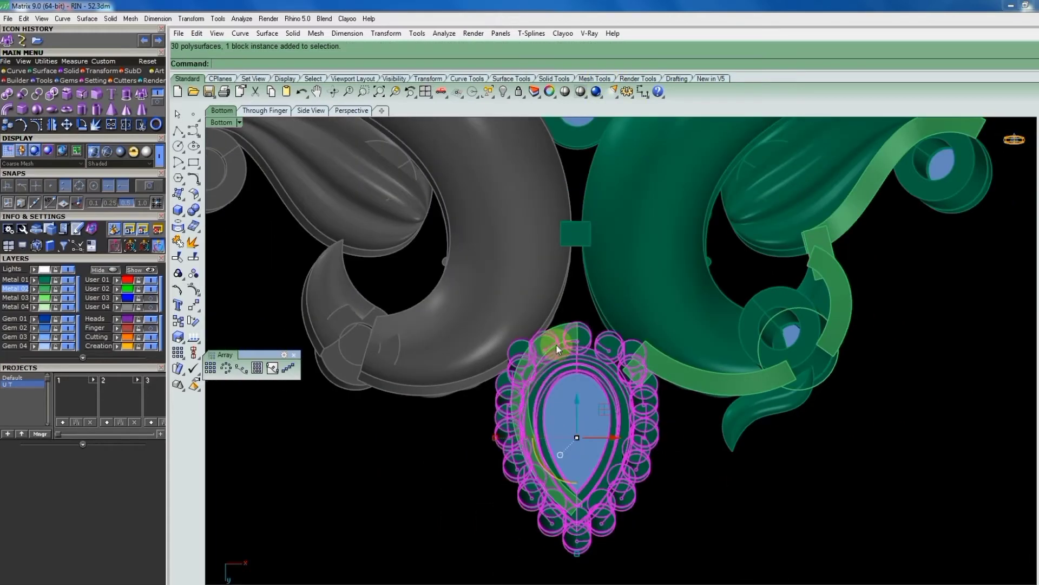
pyautogui.click(560, 327)
pyautogui.write('mirror')
pyautogui.press('Return')
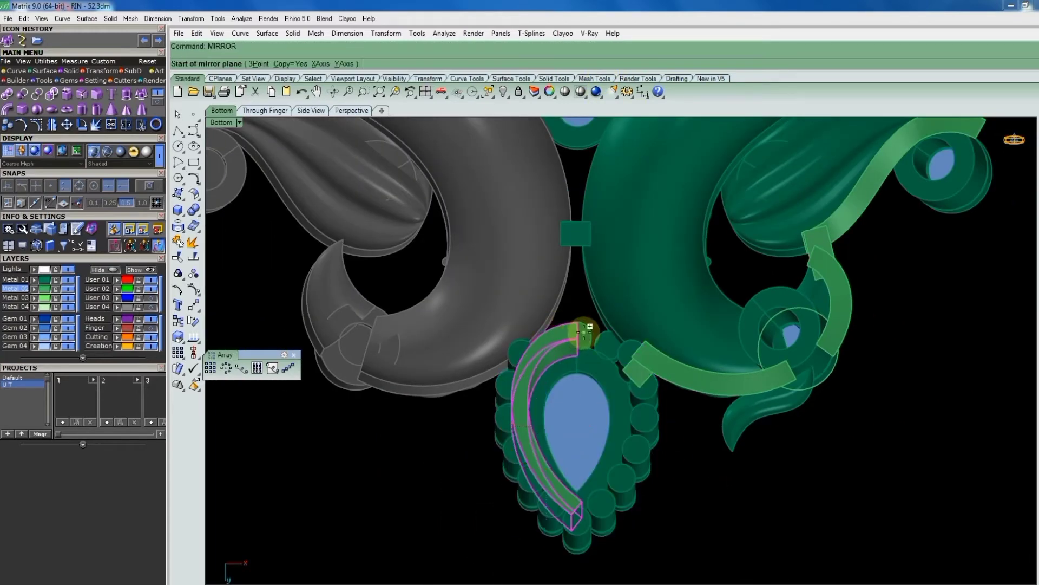
pyautogui.click(590, 326)
pyautogui.click(591, 318)
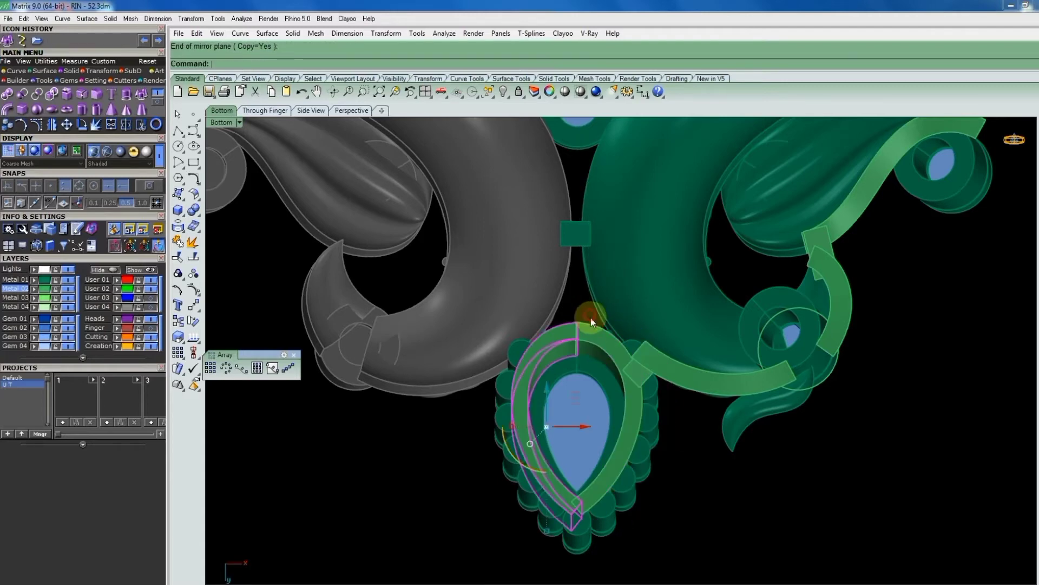
pyautogui.scroll(-4, 591, 324)
# Drop the two extra pieces from the selection and group the teardrop setting parts.
pyautogui.keyDown('ctrl'); pyautogui.moveTo(624, 299); pyautogui.dragTo(624, 301); pyautogui.keyUp('ctrl')
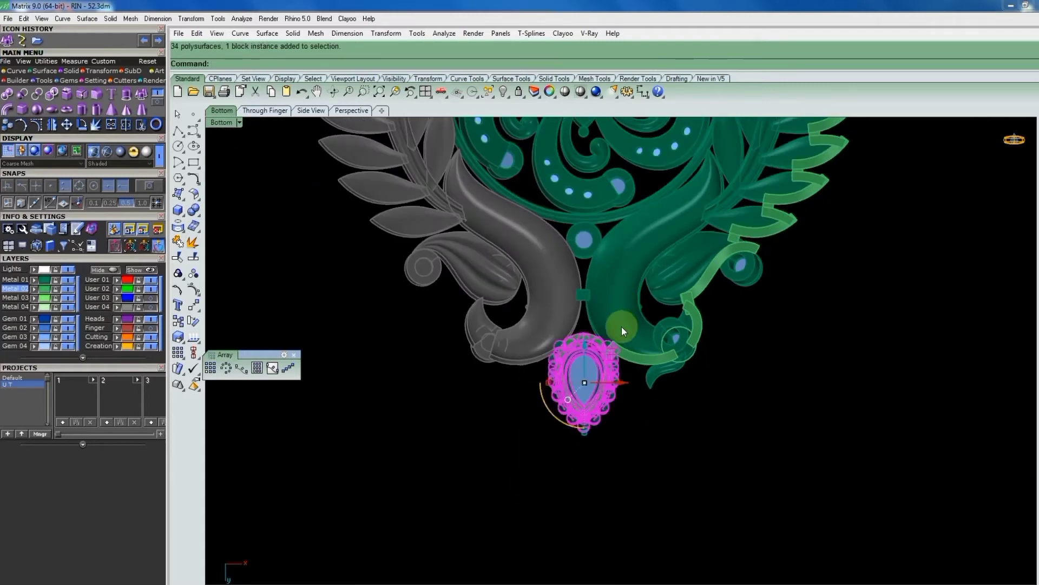
pyautogui.scroll(3, 621, 326)
pyautogui.scroll(3, 618, 348)
pyautogui.scroll(-5, 631, 325)
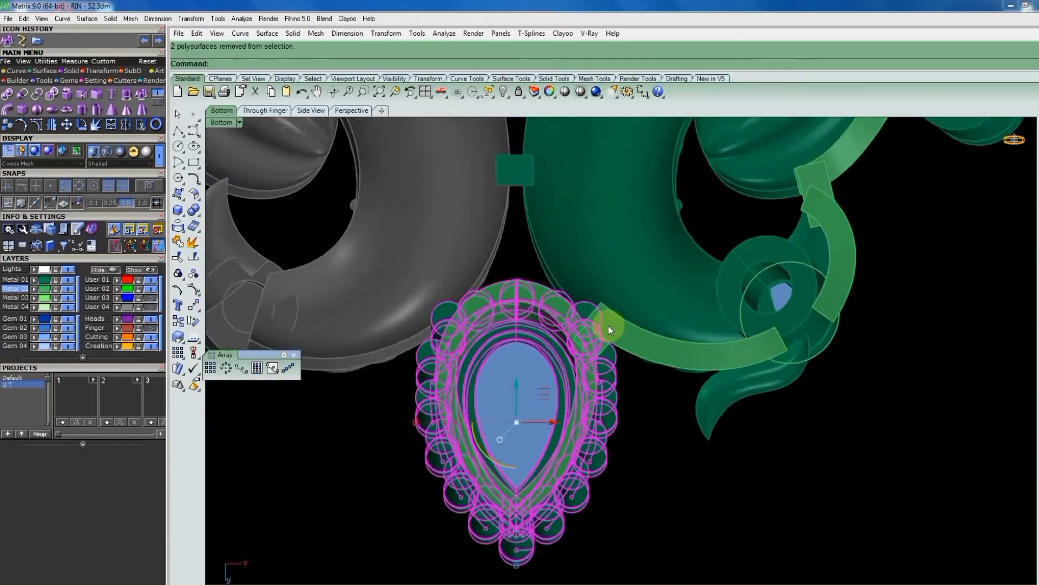
pyautogui.scroll(-3, 619, 353)
pyautogui.write('group')
pyautogui.press('Return')
pyautogui.scroll(-2, 691, 456)
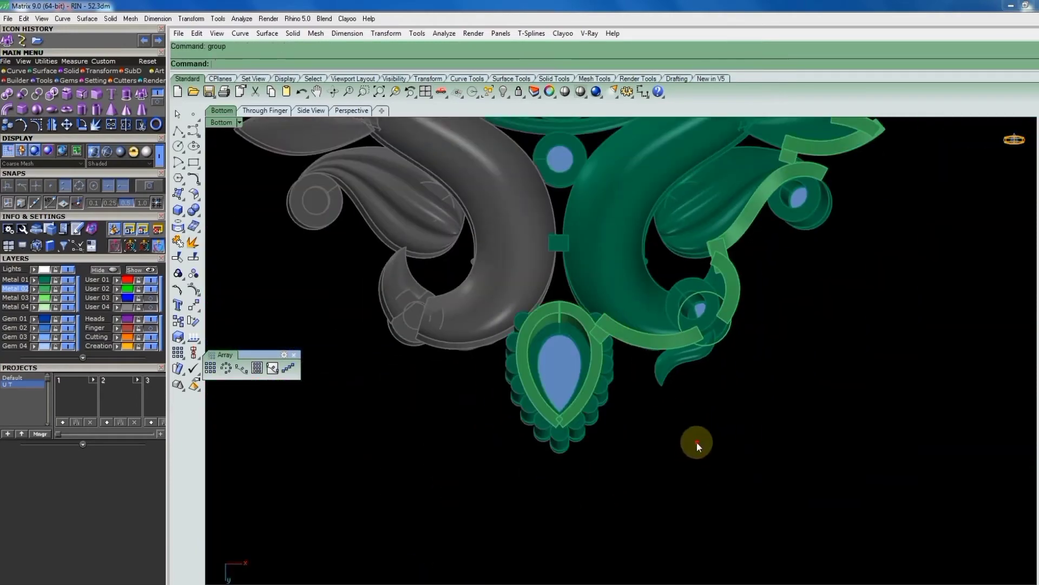
pyautogui.scroll(-3, 697, 443)
pyautogui.scroll(-2, 662, 435)
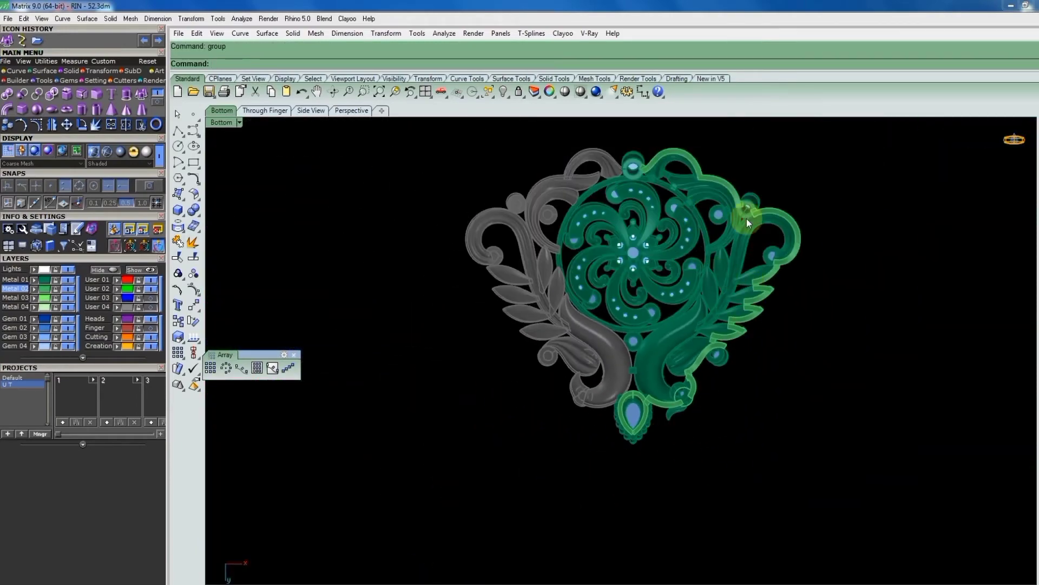
# In Top view, group the small right gem with its head.
pyautogui.write('top')
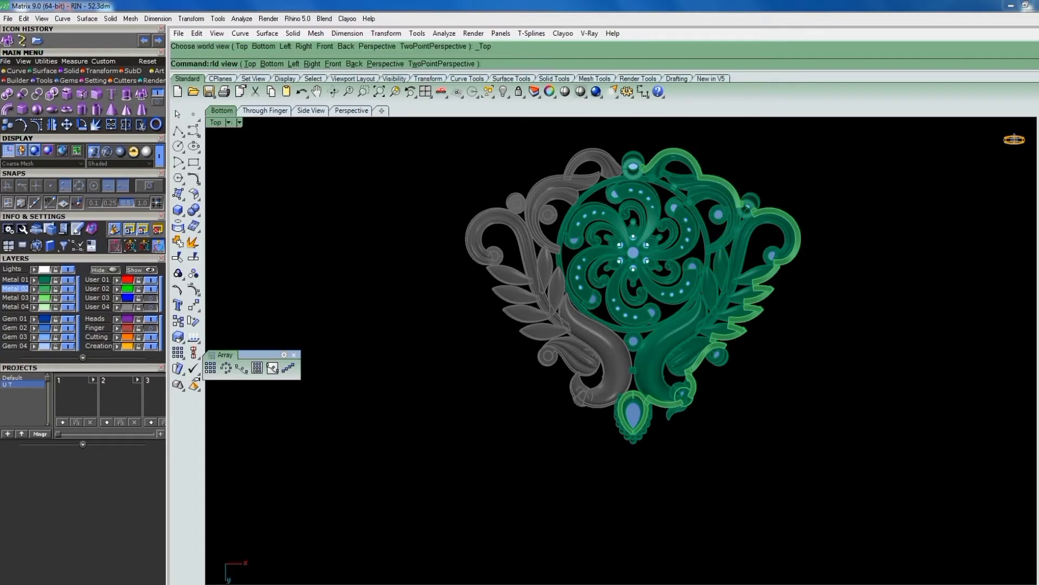
pyautogui.press('Return')
pyautogui.scroll(3, 642, 346)
pyautogui.scroll(3, 738, 348)
pyautogui.click(706, 351)
pyautogui.scroll(3, 705, 352)
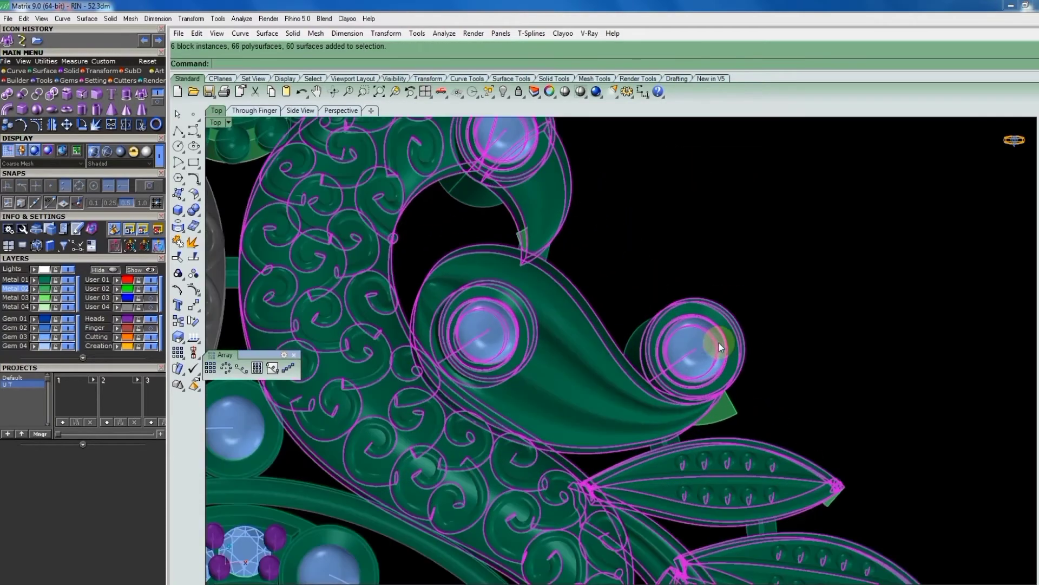
pyautogui.click(689, 336)
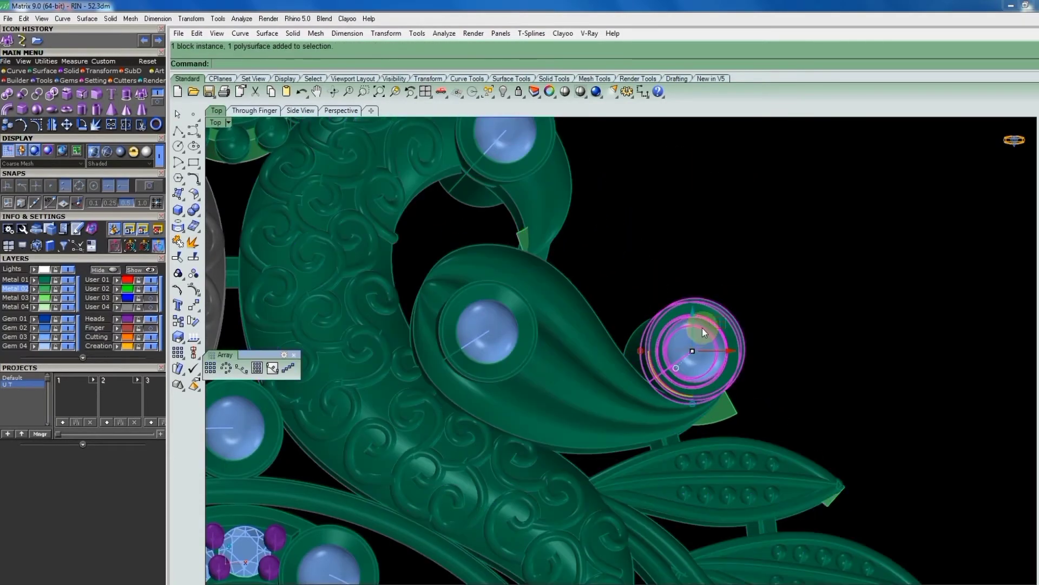
pyautogui.moveTo(728, 261); pyautogui.dragTo(662, 346)
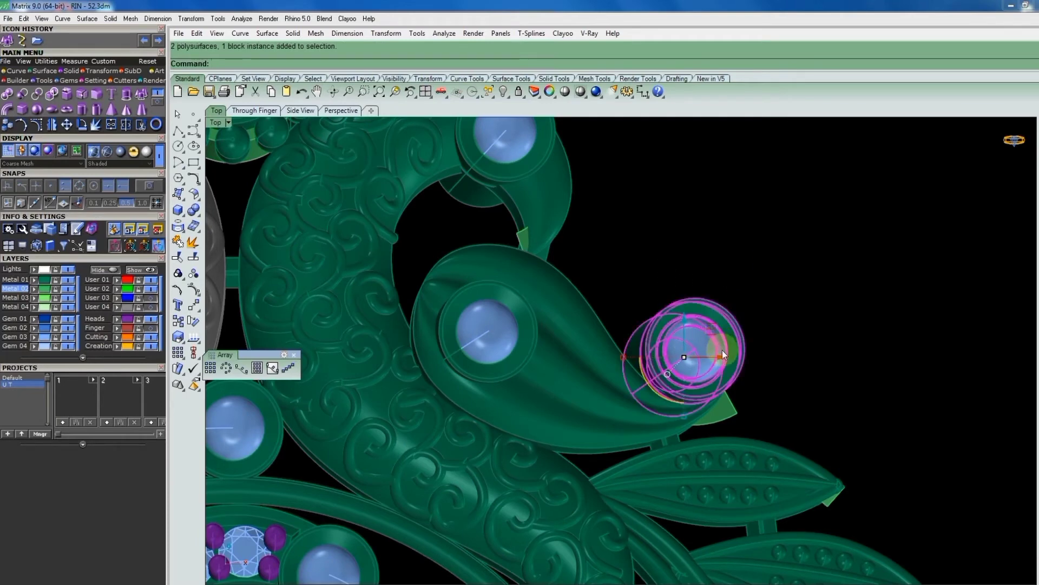
pyautogui.write('group')
pyautogui.press('Return')
# Rotate3D the gem group about a custom axis to stand the setting upright.
pyautogui.scroll(2, 726, 379)
pyautogui.scroll(3, 739, 388)
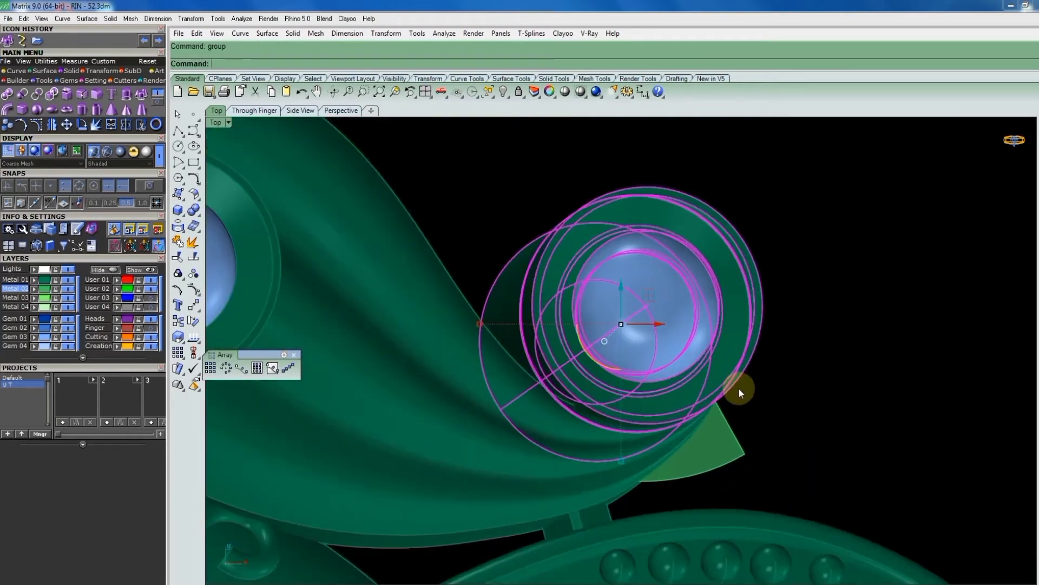
pyautogui.write('rotate3d')
pyautogui.press('Return')
pyautogui.click(717, 358)
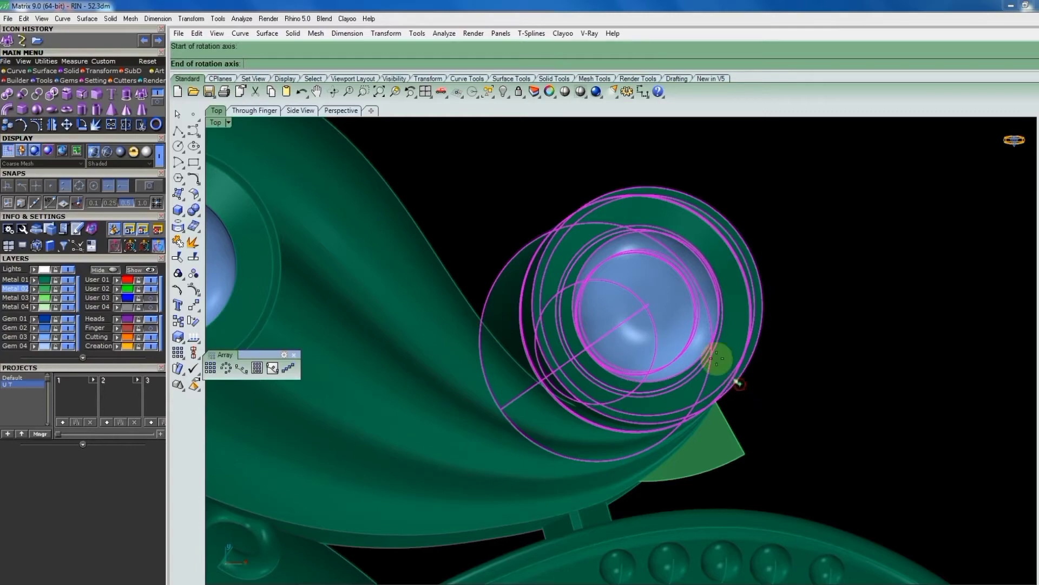
pyautogui.scroll(3, 606, 193)
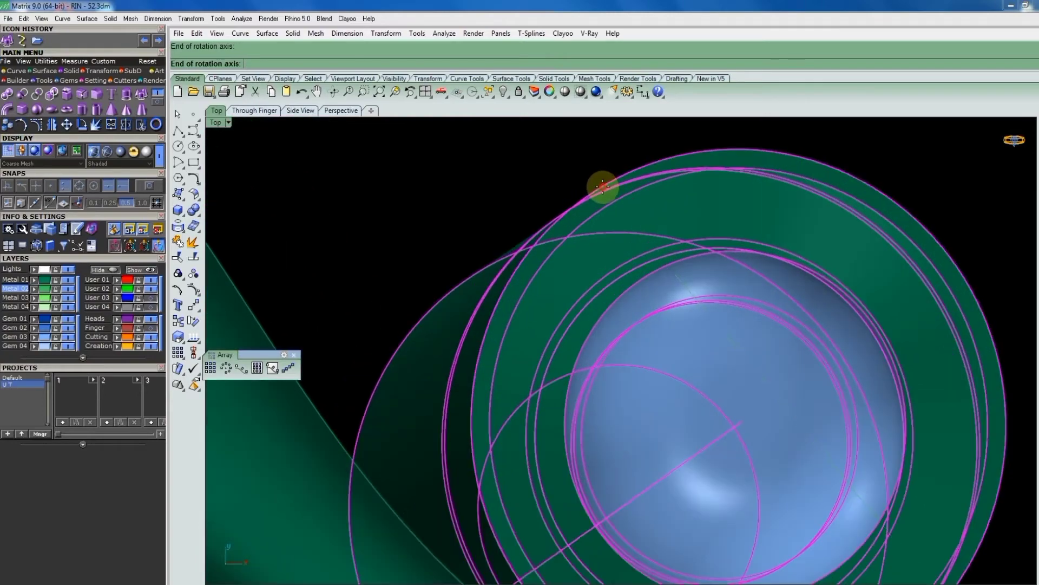
pyautogui.click(603, 187)
pyautogui.scroll(-3, 633, 303)
pyautogui.scroll(3, 646, 353)
pyautogui.scroll(-3, 650, 273)
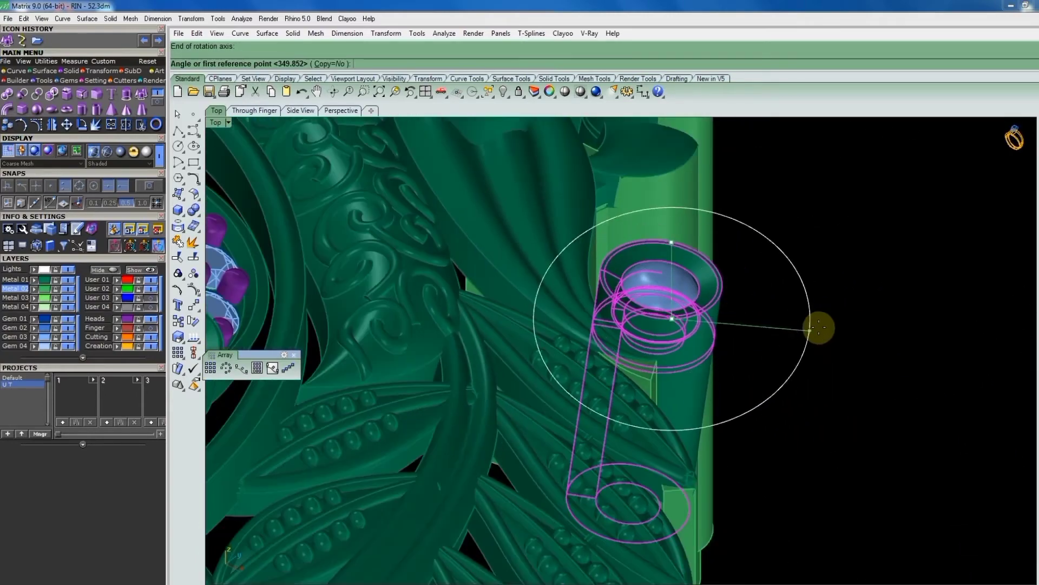
pyautogui.click(816, 325)
# Back in Top view, rotate the gem and head about the gem's centre onto the scroll.
pyautogui.hotkey('ctrl', 'F1')
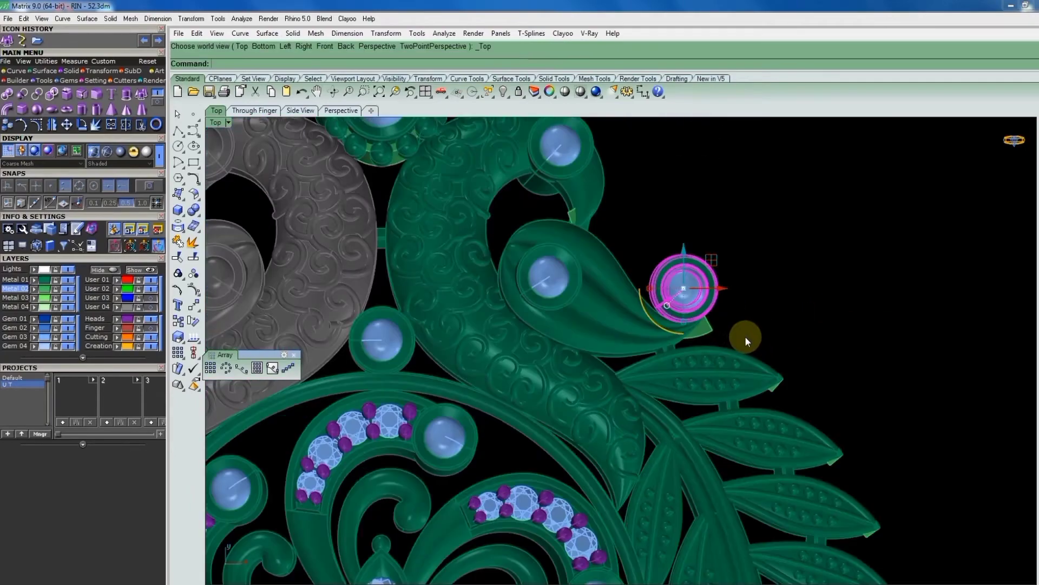
pyautogui.press('Escape')
pyautogui.scroll(3, 688, 268)
pyautogui.moveTo(684, 261); pyautogui.dragTo(668, 316)
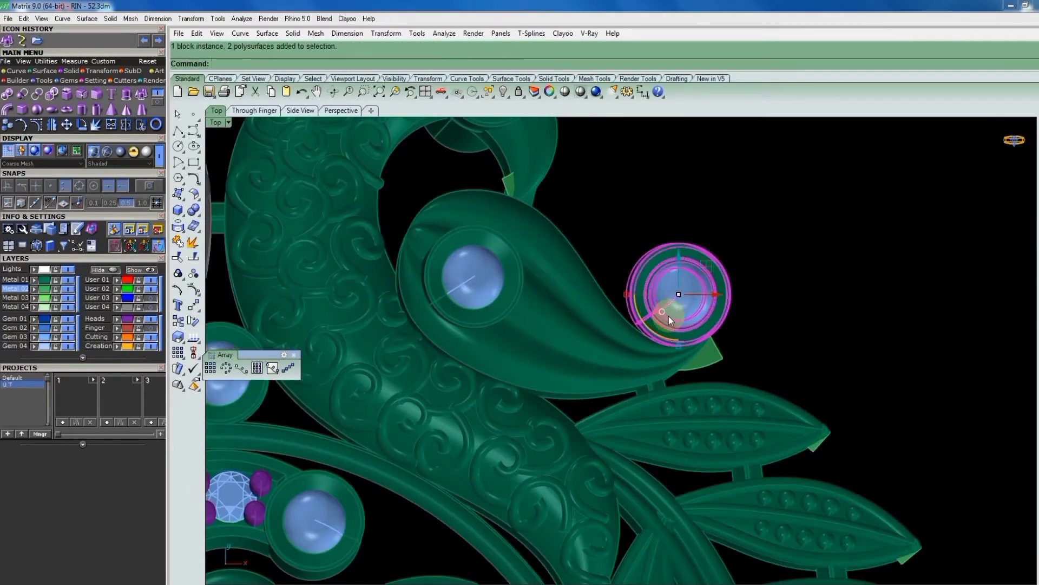
pyautogui.scroll(2, 682, 314)
pyautogui.rightClick(694, 315)
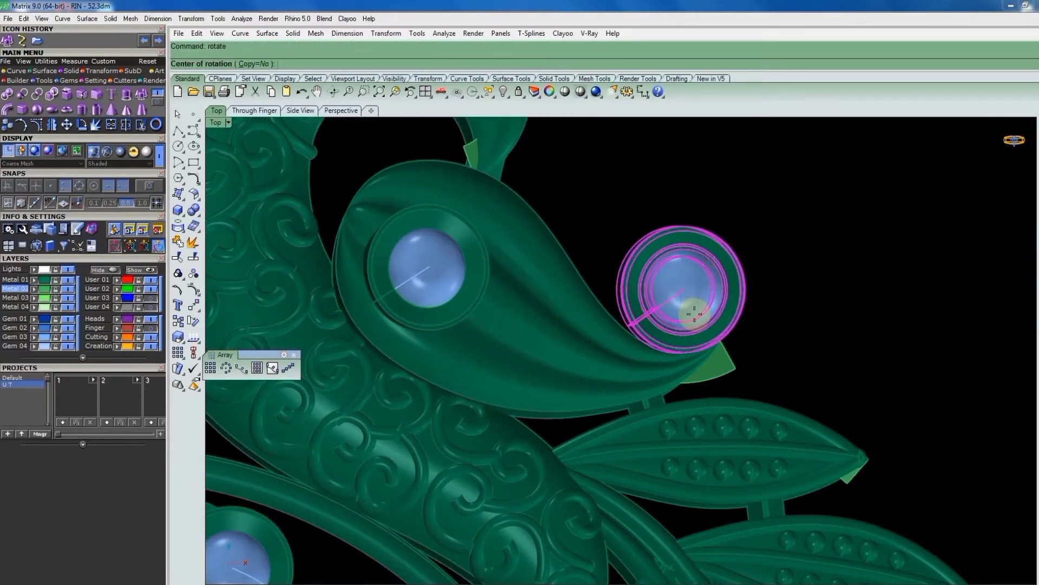
pyautogui.click(684, 286)
pyautogui.click(605, 361)
pyautogui.click(631, 387)
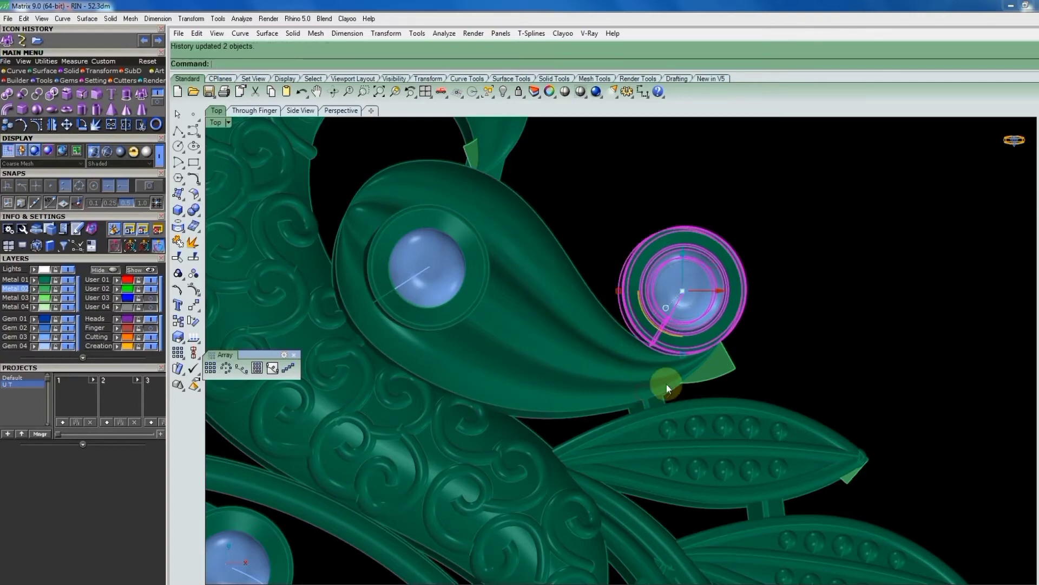
pyautogui.click(684, 311)
pyautogui.click(771, 318)
pyautogui.click(825, 313)
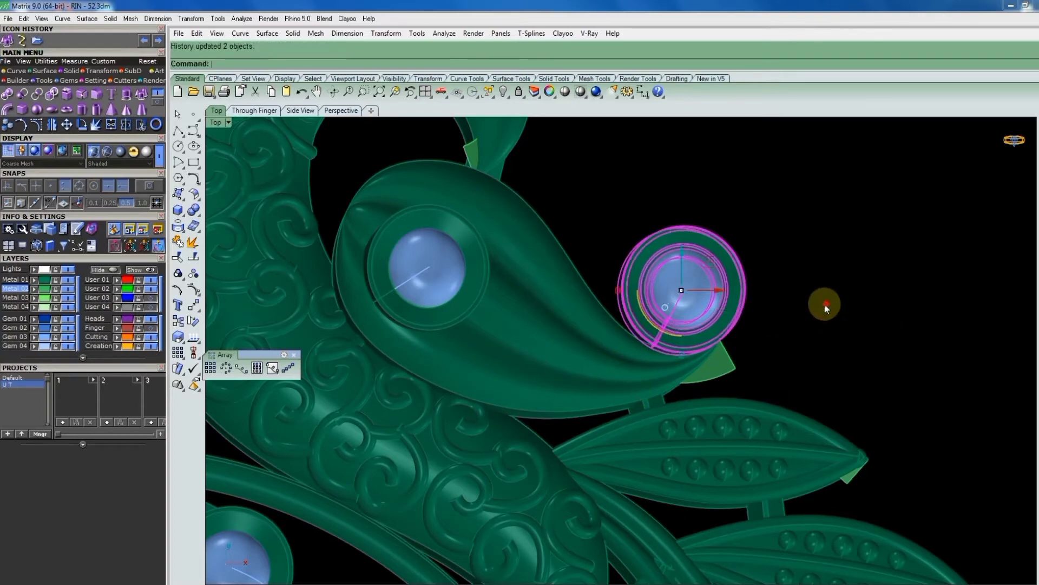
pyautogui.press('Escape')
# Select the upper scroll-tip gem's setting rings and remaining parts.
pyautogui.scroll(-2, 650, 276)
pyautogui.scroll(-5, 650, 276)
pyautogui.scroll(2, 599, 292)
pyautogui.scroll(4, 610, 240)
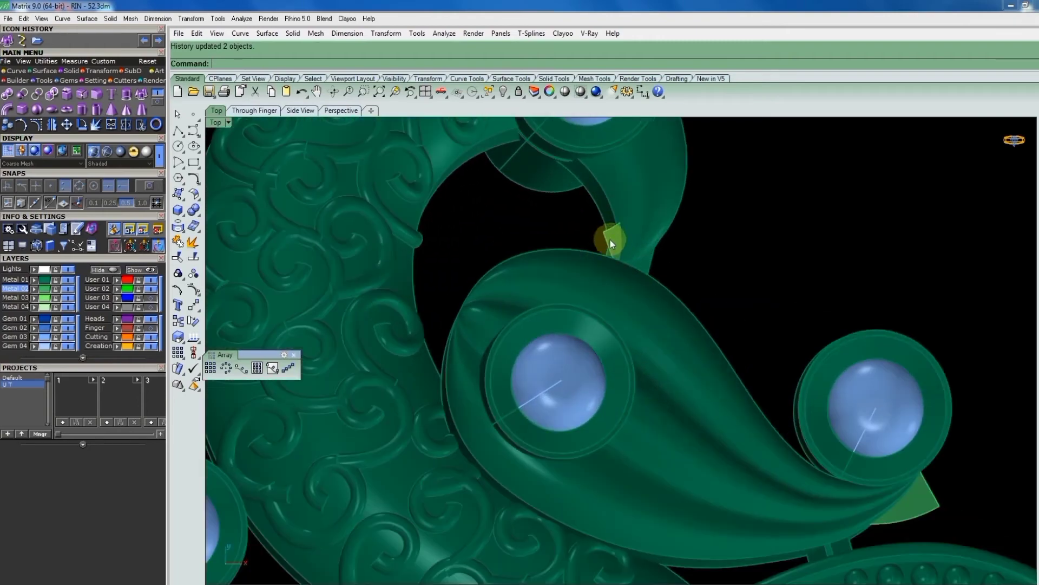
pyautogui.scroll(-2, 650, 254)
pyautogui.scroll(-2, 677, 249)
pyautogui.scroll(-1, 658, 225)
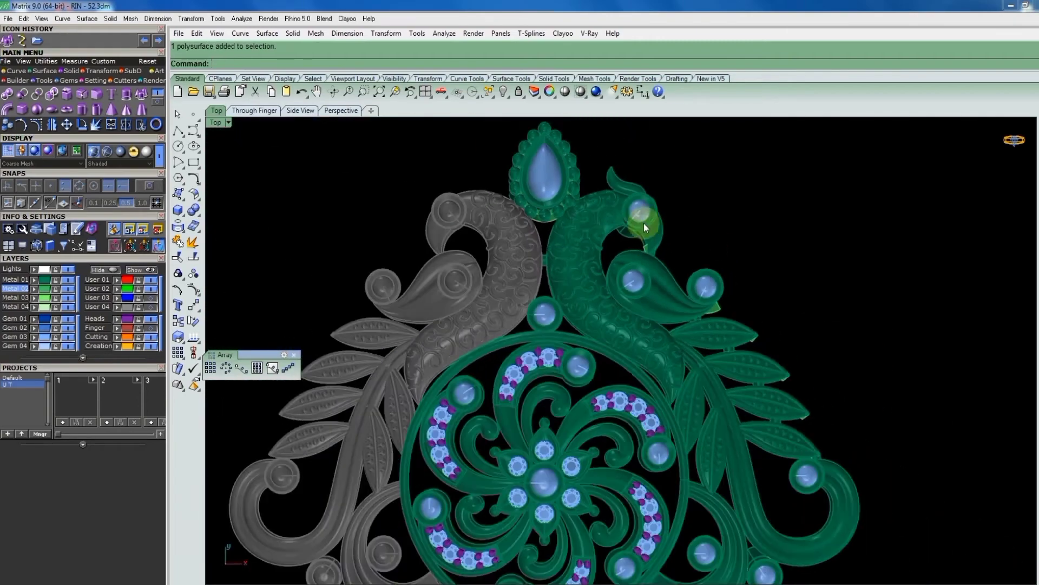
pyautogui.scroll(3, 628, 233)
pyautogui.click(616, 241)
pyautogui.scroll(2, 660, 219)
pyautogui.scroll(2, 649, 173)
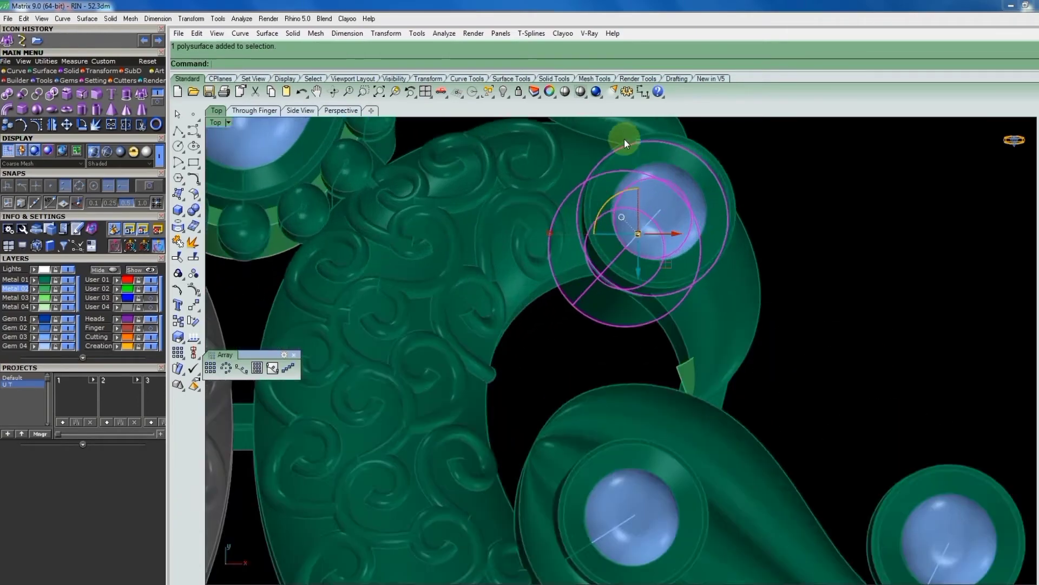
pyautogui.scroll(2, 611, 162)
pyautogui.keyDown('shift'); pyautogui.click(571, 250); pyautogui.keyUp('shift')
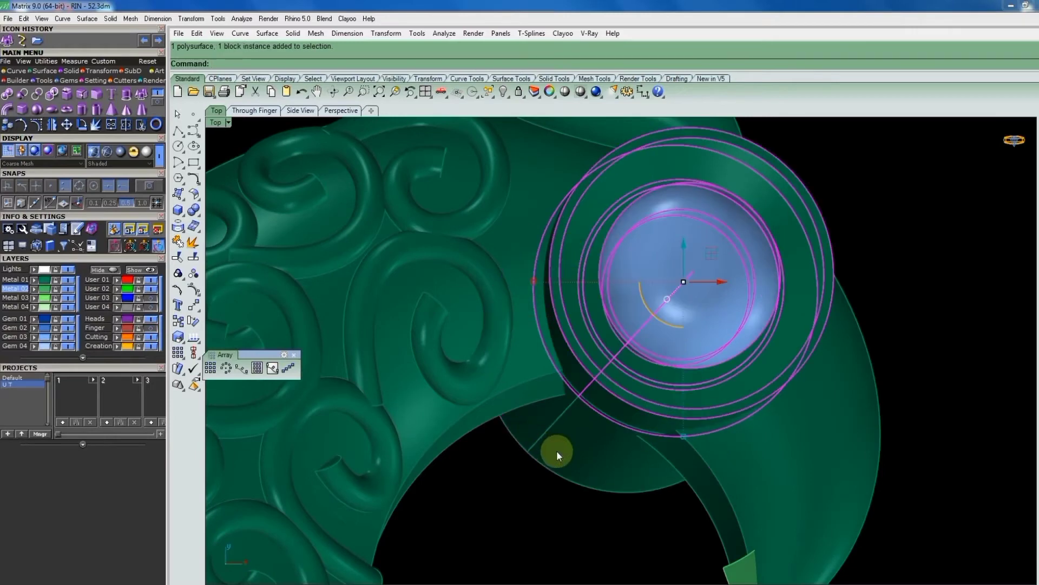
pyautogui.keyDown('shift'); pyautogui.click(614, 422); pyautogui.keyUp('shift')
# Rotate the upper setting about a custom axis into its new orientation.
pyautogui.keyDown('ctrl'); pyautogui.keyDown('shift'); pyautogui.moveTo(771, 420); pyautogui.dragTo(736, 264, button='right'); pyautogui.keyUp('shift'); pyautogui.keyUp('ctrl')
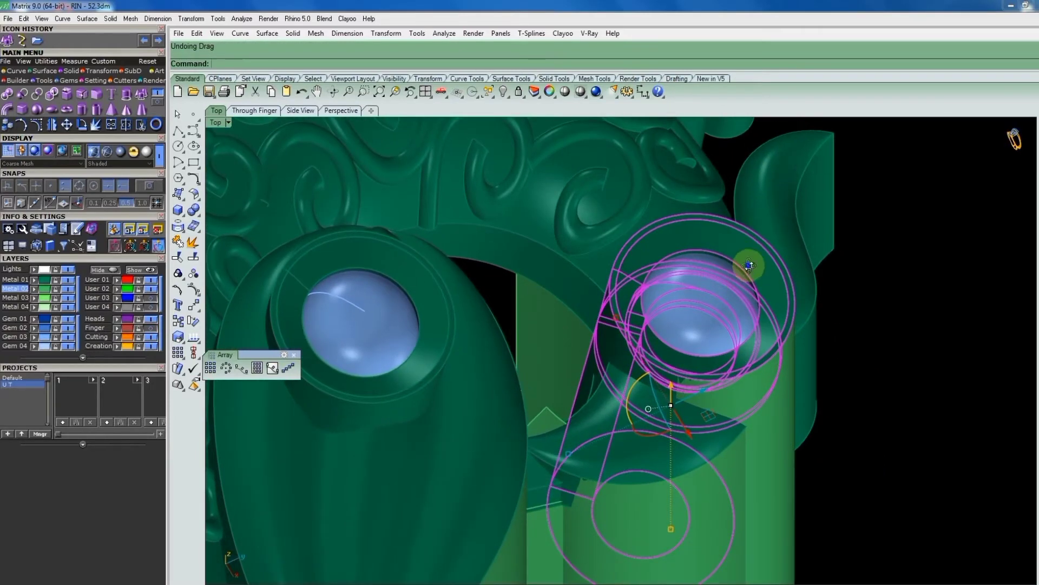
pyautogui.keyDown('ctrl'); pyautogui.keyDown('shift'); pyautogui.moveTo(749, 266); pyautogui.dragTo(772, 333, button='right'); pyautogui.keyUp('shift'); pyautogui.keyUp('ctrl')
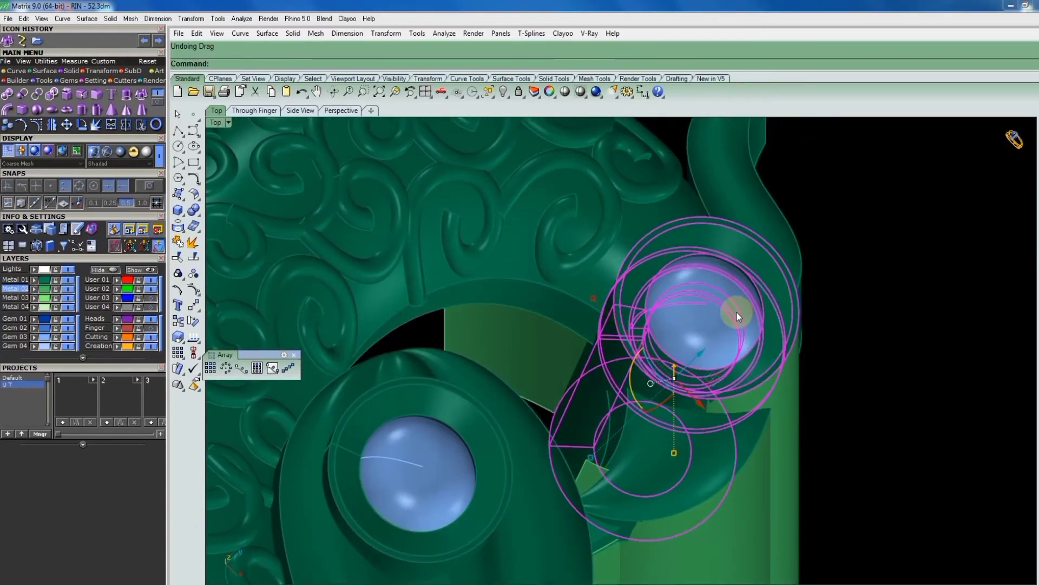
pyautogui.scroll(3, 705, 228)
pyautogui.click(700, 212)
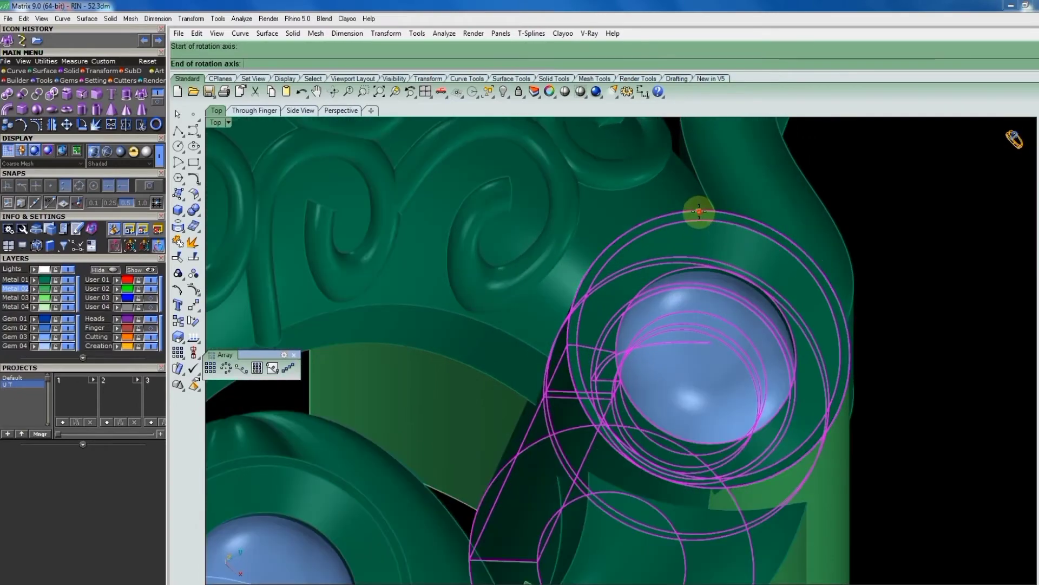
pyautogui.click(691, 503)
pyautogui.moveTo(724, 430)
pyautogui.keyDown('ctrl'); pyautogui.keyDown('shift'); pyautogui.mouseDown(button='right')
pyautogui.moveTo(772, 371)
pyautogui.moveTo(912, 382)
pyautogui.mouseUp(button='right'); pyautogui.keyUp('shift'); pyautogui.keyUp('ctrl')
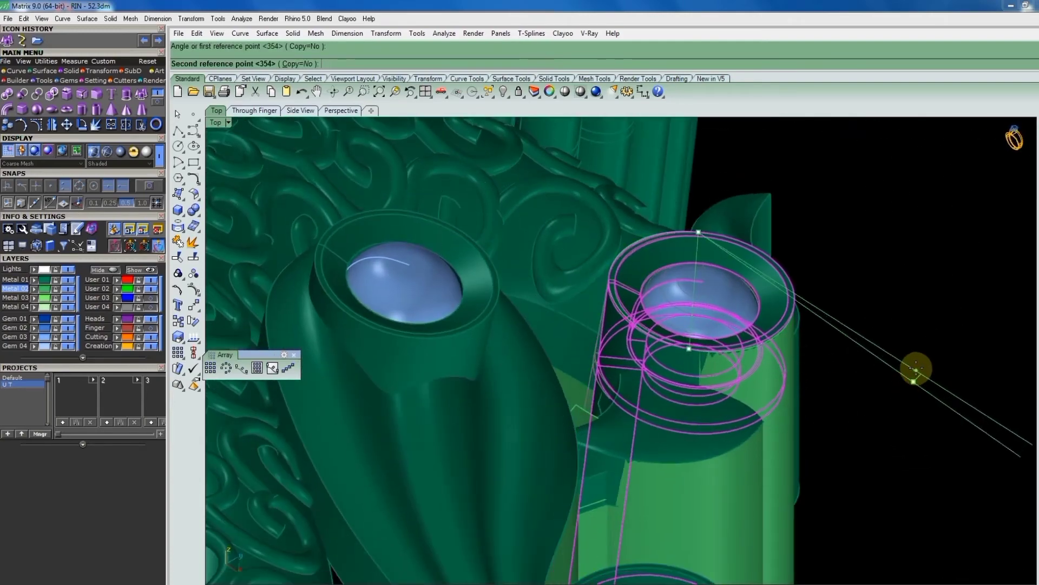
pyautogui.click(917, 357)
pyautogui.scroll(-3, 854, 368)
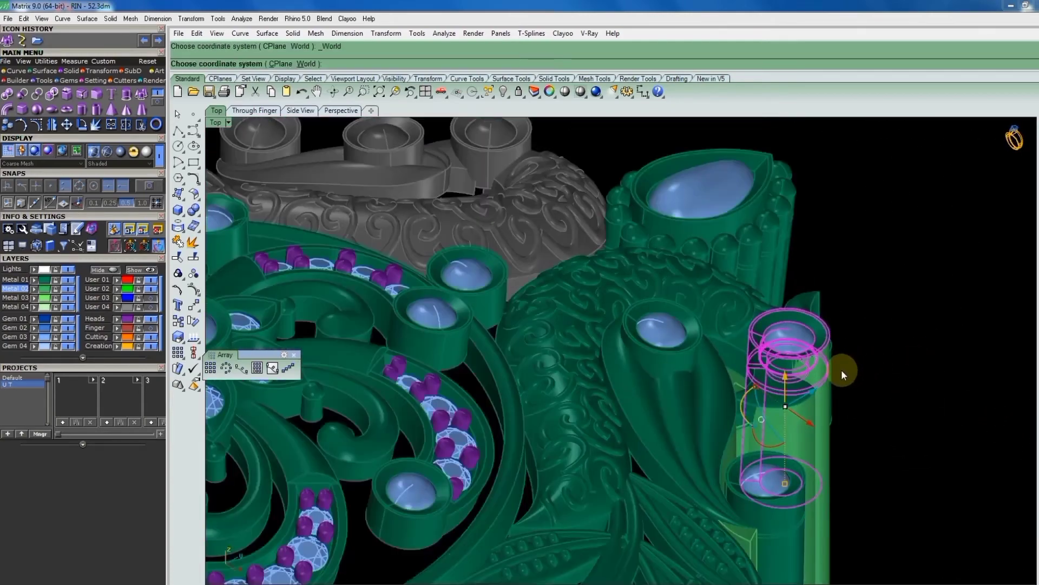
pyautogui.hotkey('ctrl', 'F1')
pyautogui.scroll(-3, 813, 234)
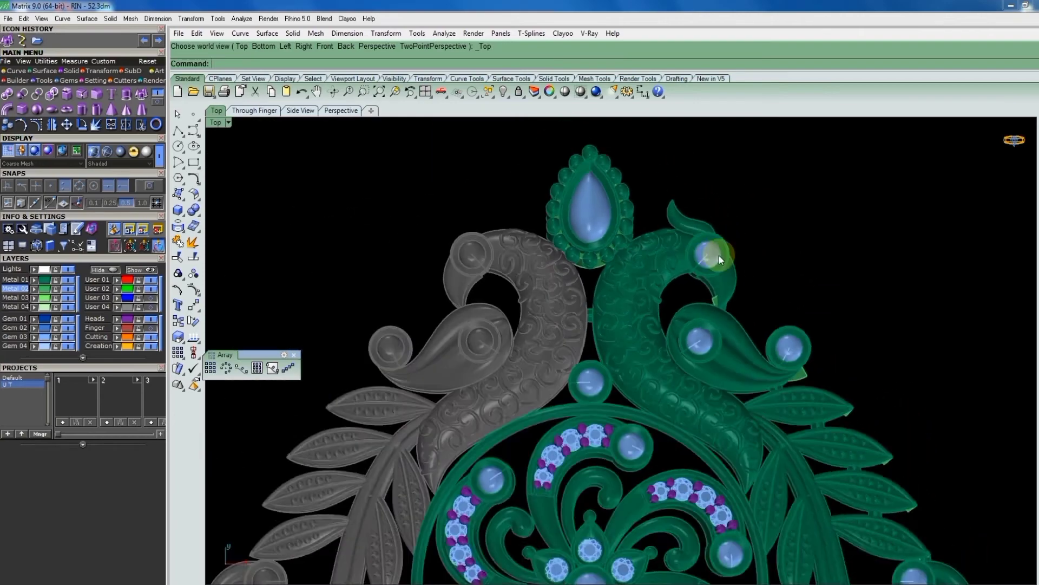
pyautogui.scroll(-2, 719, 255)
# Extrude the horizontal line into a cutting box at default distance and delete the line.
pyautogui.hotkey('ctrl', 'F3')
pyautogui.scroll(-2, 602, 359)
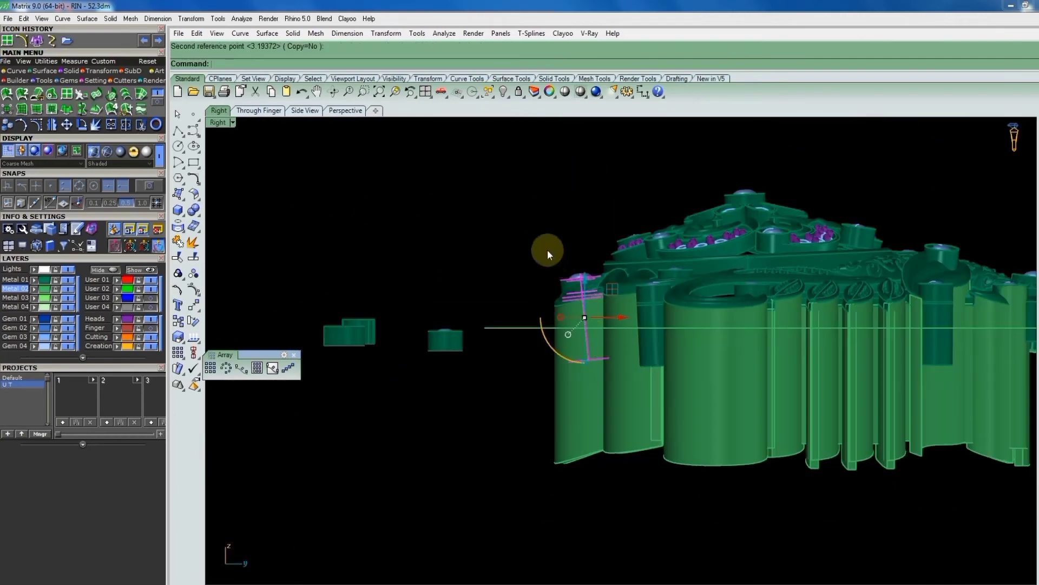
pyautogui.scroll(-2, 538, 276)
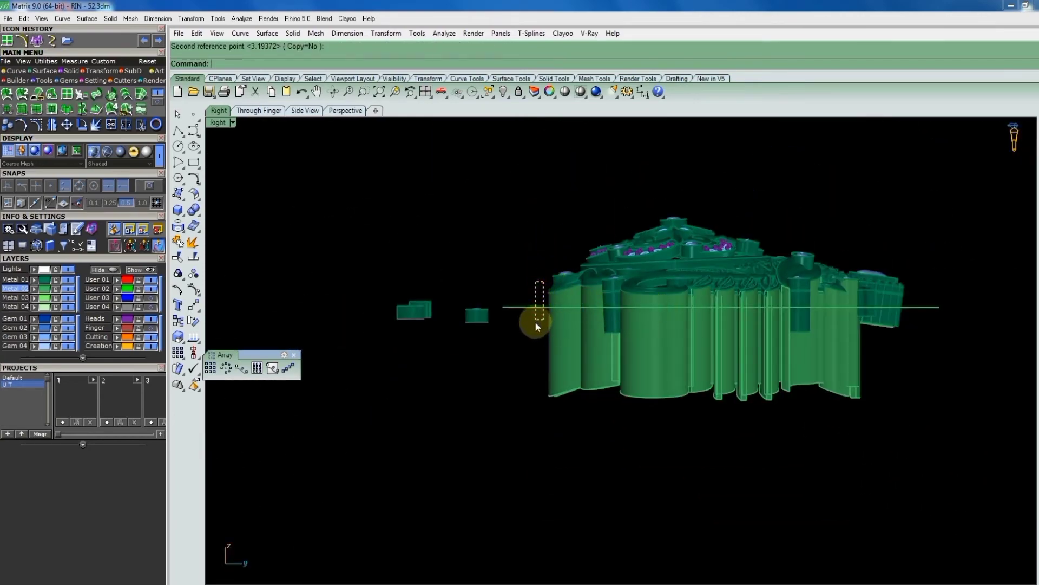
pyautogui.click(766, 367)
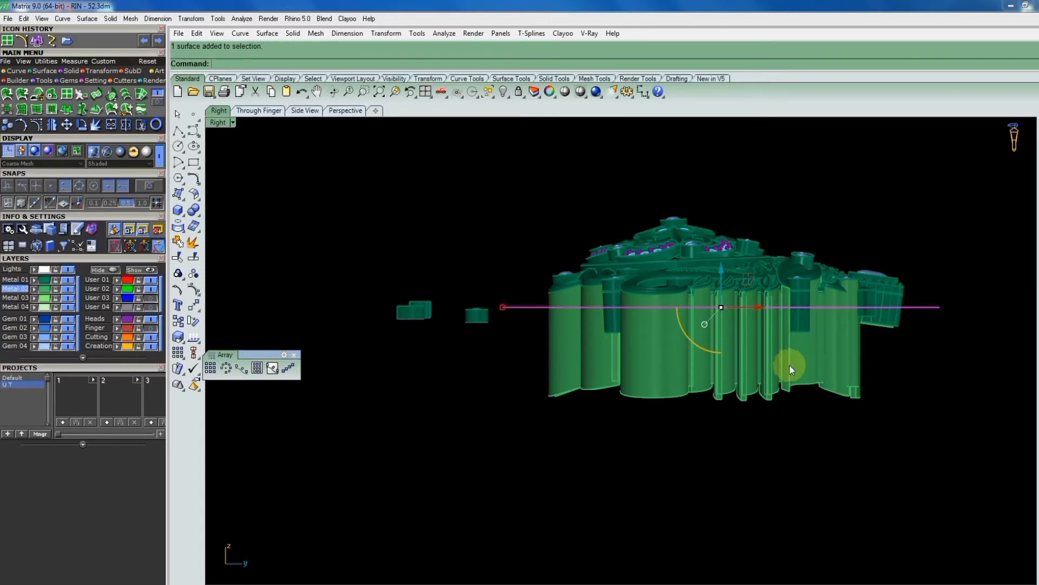
pyautogui.moveTo(790, 370)
pyautogui.keyDown('ctrl'); pyautogui.keyDown('shift'); pyautogui.mouseDown(button='right')
pyautogui.moveTo(934, 295)
pyautogui.moveTo(836, 349)
pyautogui.mouseUp(button='right'); pyautogui.keyUp('shift'); pyautogui.keyUp('ctrl')
pyautogui.moveTo(814, 355)
pyautogui.mouseDown(button='right')
pyautogui.moveTo(842, 344)
pyautogui.moveTo(1001, 425)
pyautogui.moveTo(1005, 316)
pyautogui.moveTo(783, 340)
pyautogui.mouseUp(button='right')
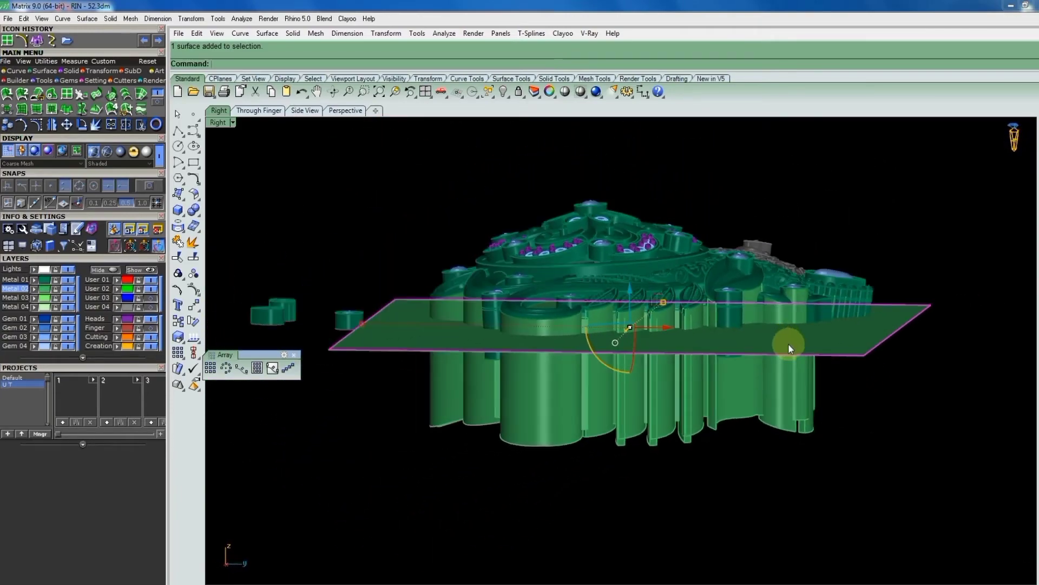
pyautogui.hotkey('ctrl', 'F3')
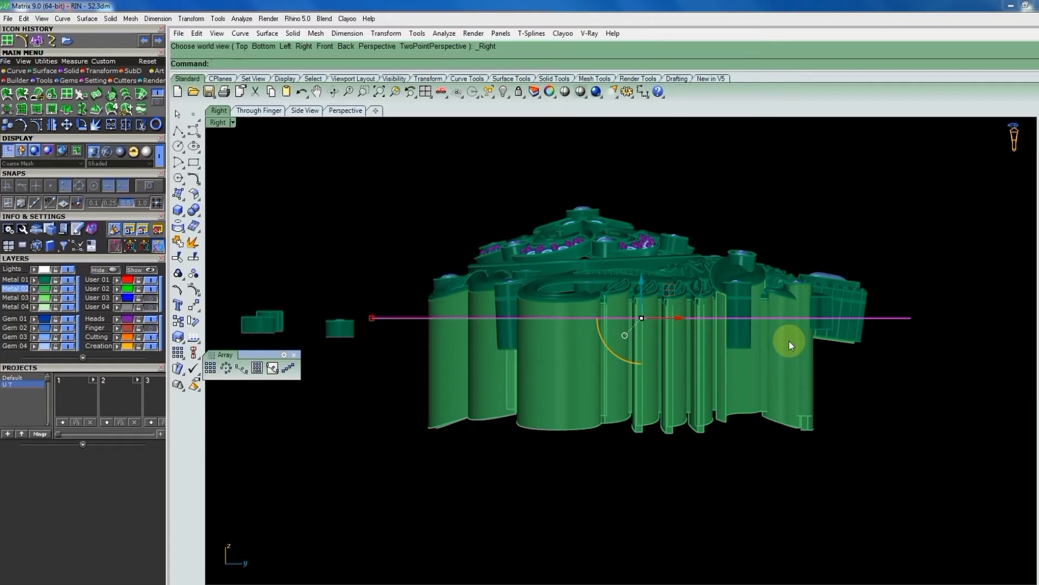
pyautogui.rightClick(788, 340)
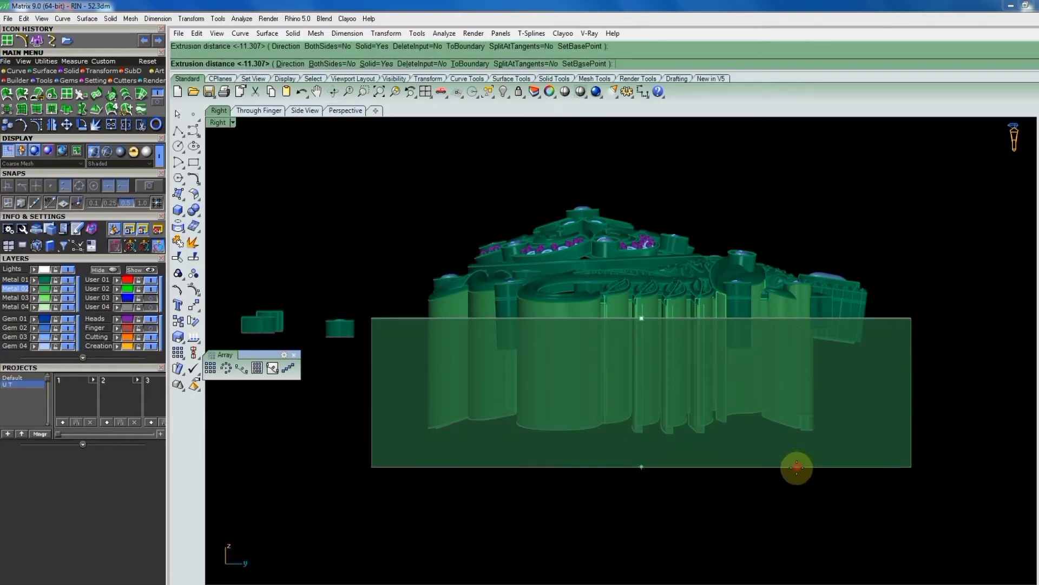
pyautogui.rightClick(843, 242)
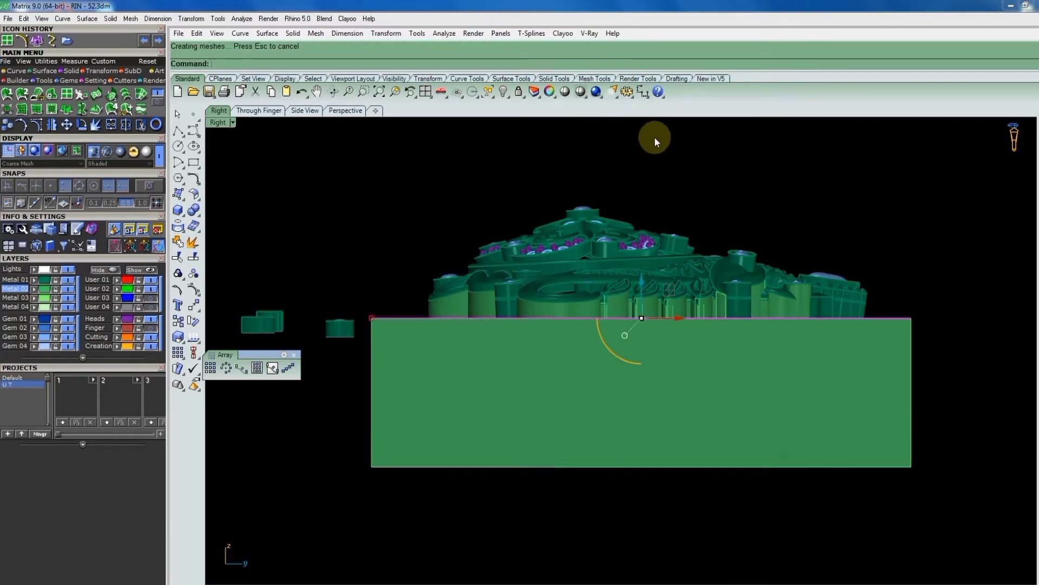
pyautogui.press('Delete')
# In wireframe, BooleanDifference the pendant parts with the box, then delete the box.
pyautogui.click(582, 92)
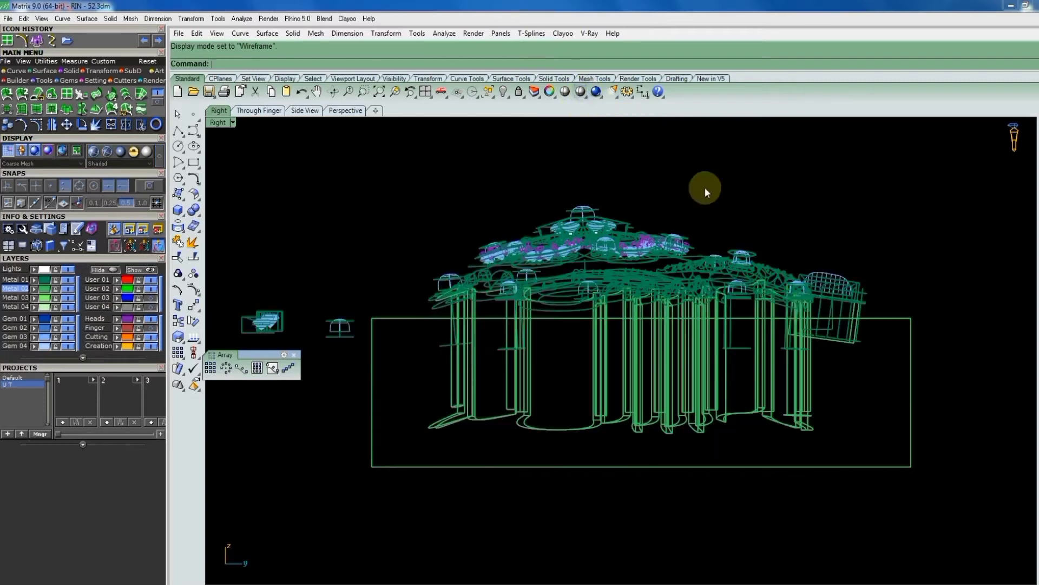
pyautogui.moveTo(871, 324); pyautogui.dragTo(459, 420)
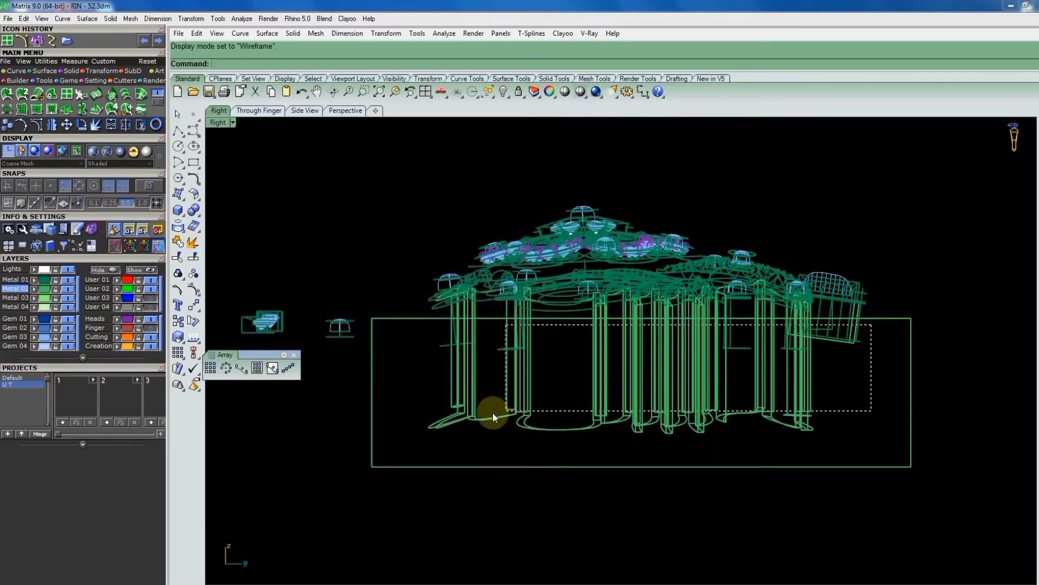
pyautogui.write('BooleanDifference')
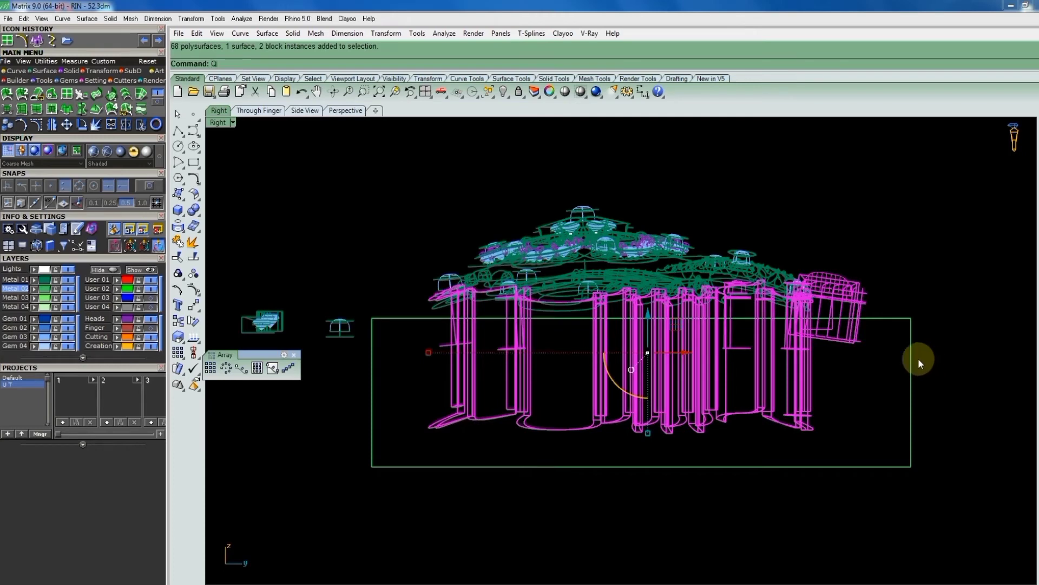
pyautogui.press('Return')
pyautogui.click(898, 318)
pyautogui.press('Return')
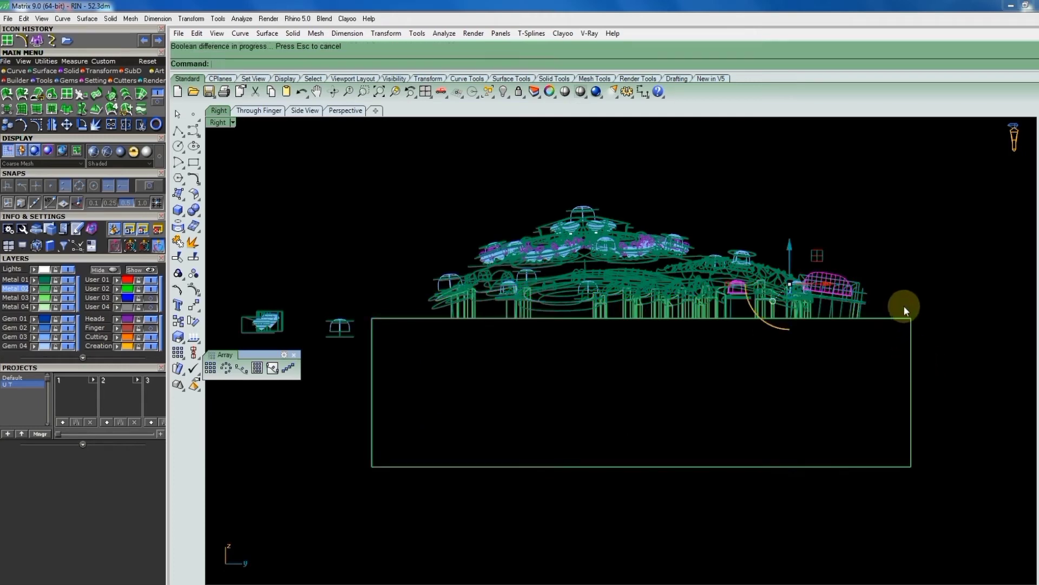
pyautogui.click(912, 319)
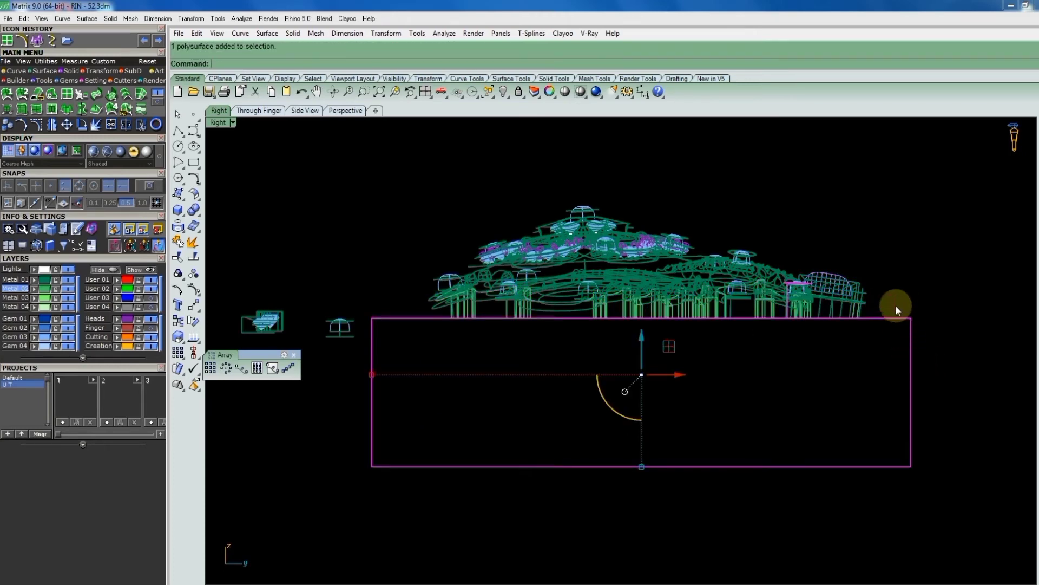
pyautogui.press('Delete')
# Shade the pendant, orbit around it, then view from below toward the drop setting.
pyautogui.moveTo(867, 295); pyautogui.dragTo(832, 407, button='right')
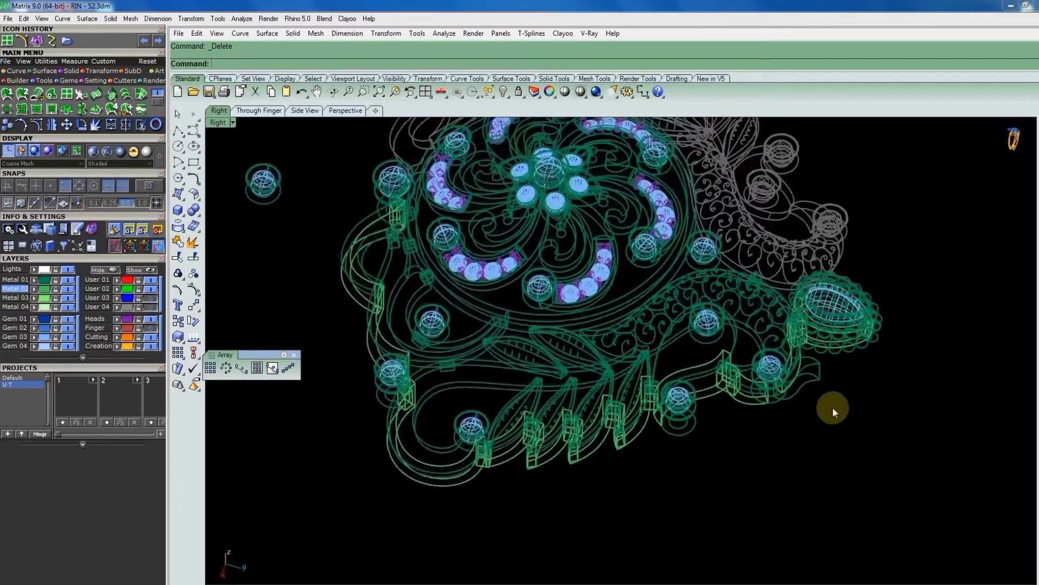
pyautogui.click(580, 94)
pyautogui.scroll(2, 818, 391)
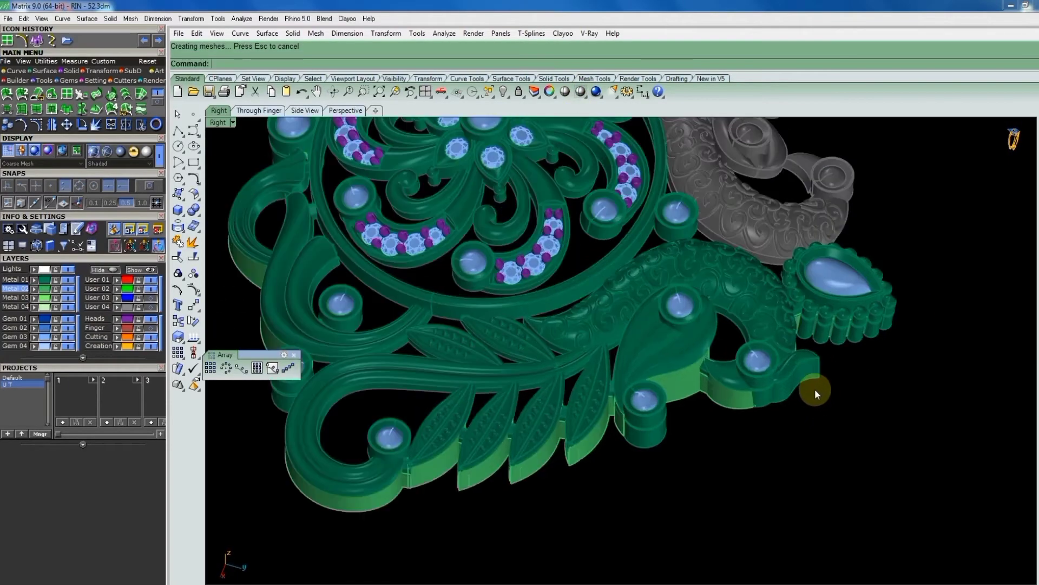
pyautogui.scroll(2, 807, 392)
pyautogui.scroll(2, 780, 382)
pyautogui.scroll(-2, 785, 360)
pyautogui.moveTo(824, 352)
pyautogui.mouseDown(button='right')
pyautogui.moveTo(690, 390)
pyautogui.moveTo(680, 140)
pyautogui.moveTo(655, 284)
pyautogui.mouseUp(button='right')
pyautogui.scroll(-2, 653, 287)
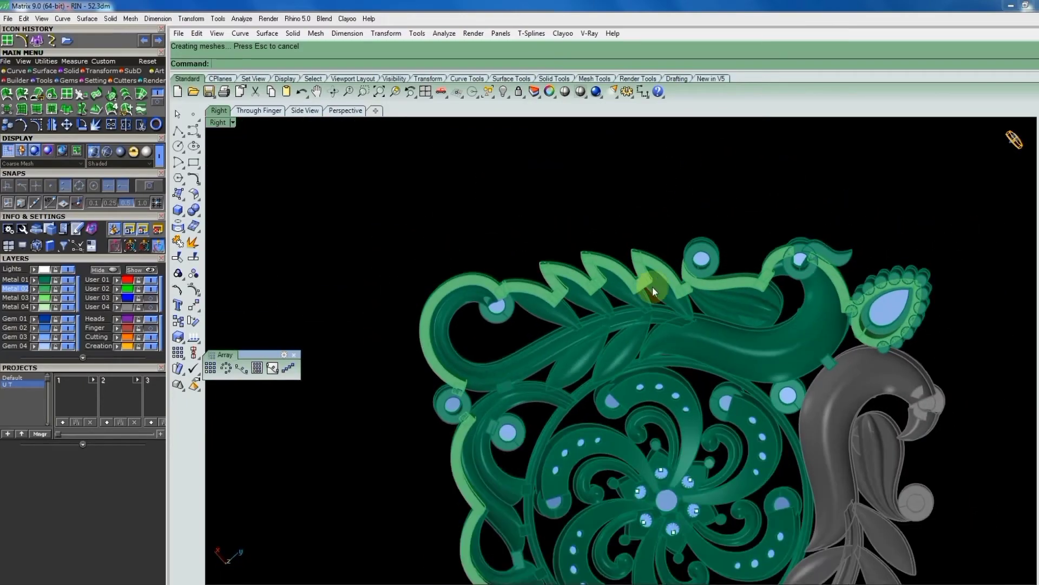
pyautogui.scroll(3, 801, 271)
pyautogui.scroll(3, 771, 253)
pyautogui.moveTo(780, 266)
pyautogui.mouseDown(button='right')
pyautogui.moveTo(778, 365)
pyautogui.moveTo(754, 251)
pyautogui.moveTo(771, 430)
pyautogui.moveTo(771, 390)
pyautogui.moveTo(682, 408)
pyautogui.moveTo(741, 376)
pyautogui.moveTo(754, 163)
pyautogui.moveTo(749, 405)
pyautogui.moveTo(772, 344)
pyautogui.moveTo(799, 341)
pyautogui.moveTo(800, 404)
pyautogui.mouseUp(button='right')
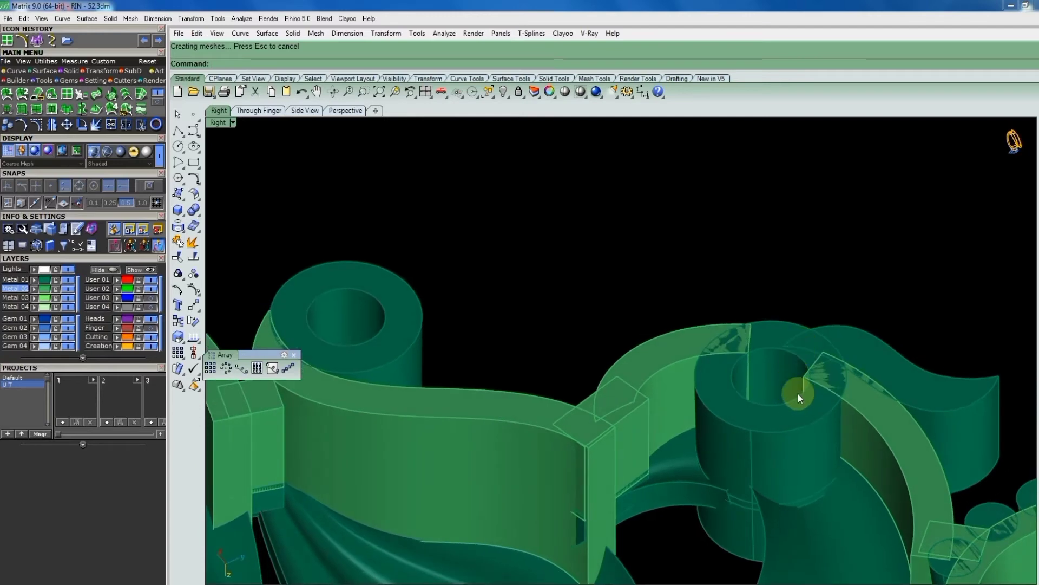
pyautogui.hotkey('ctrl', 'F6')
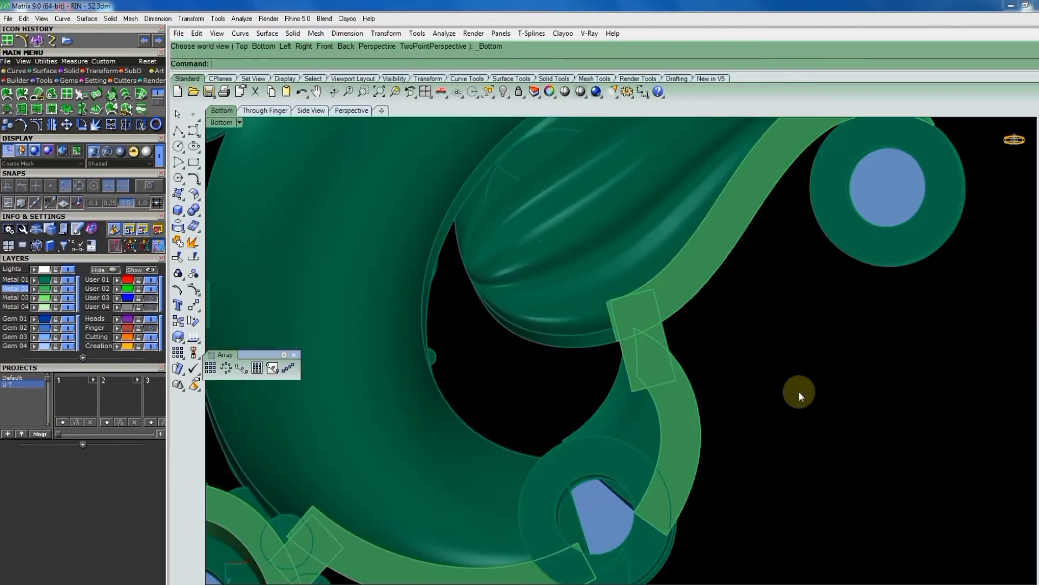
pyautogui.moveTo(721, 447); pyautogui.dragTo(796, 415, button='right')
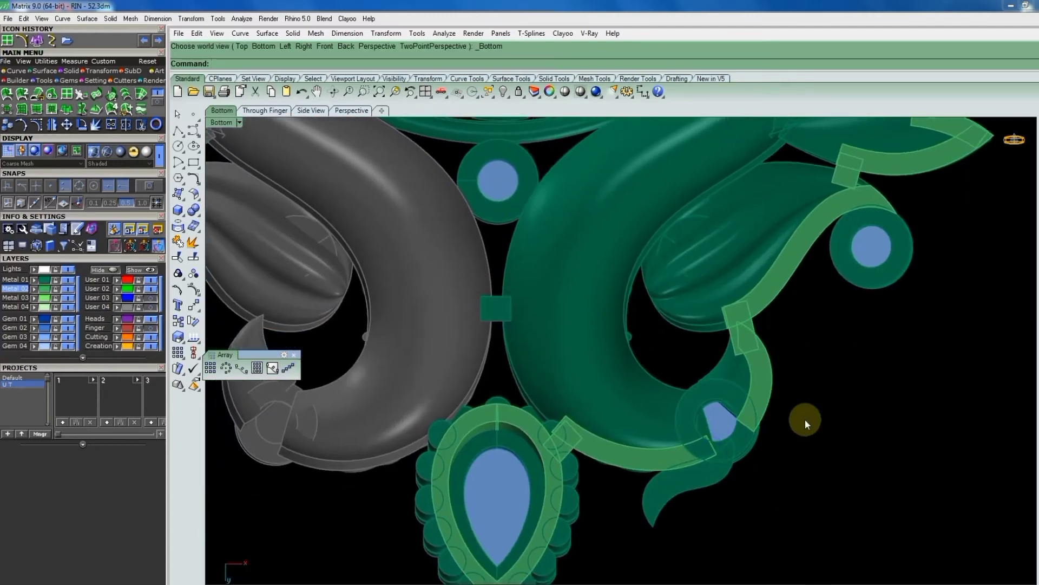
# Draw an arc across the band from its inside to its edge near the small blue gem.
pyautogui.click(22, 40)
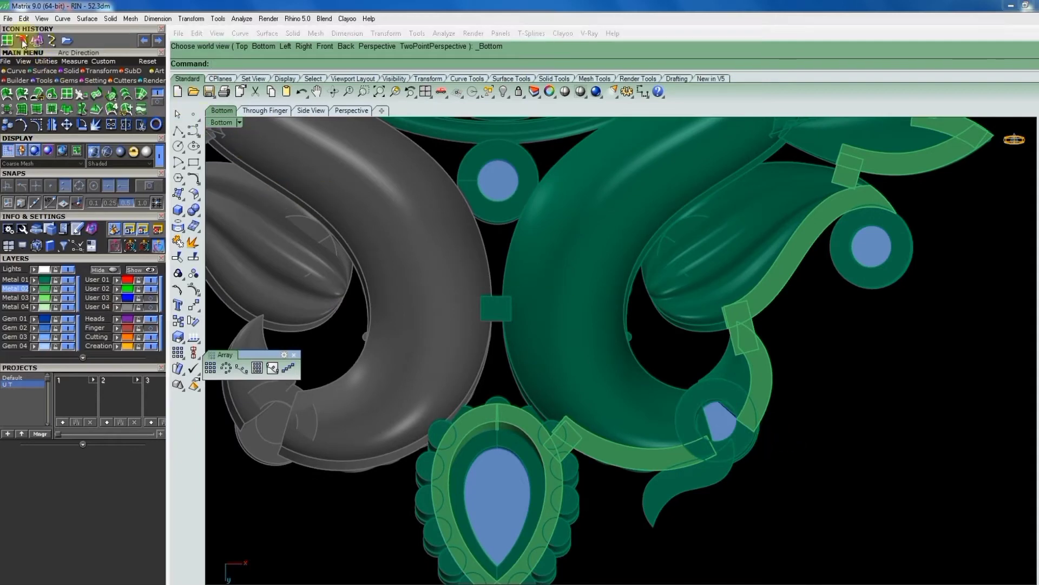
pyautogui.scroll(5, 663, 429)
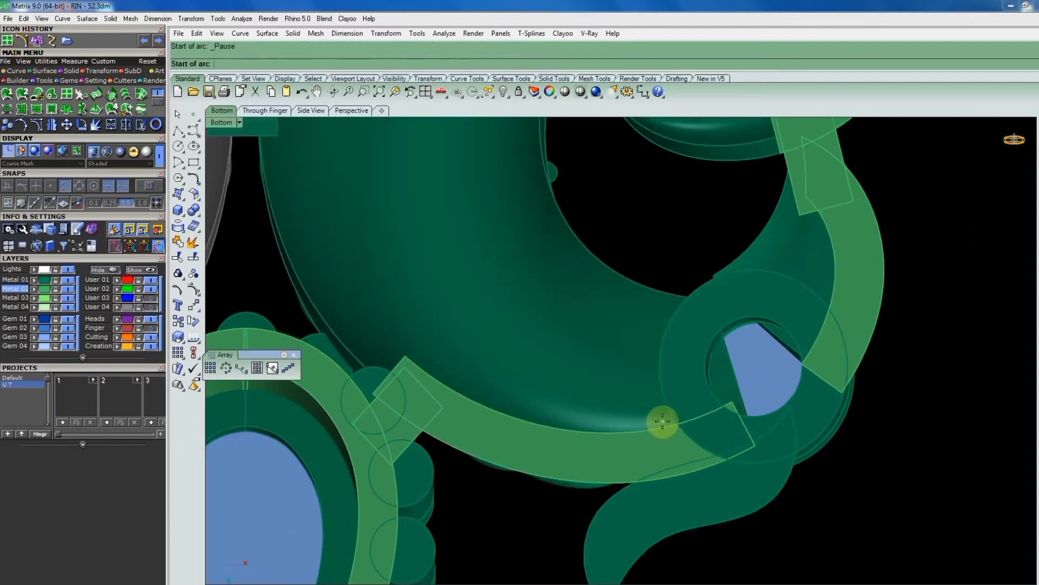
pyautogui.click(664, 422)
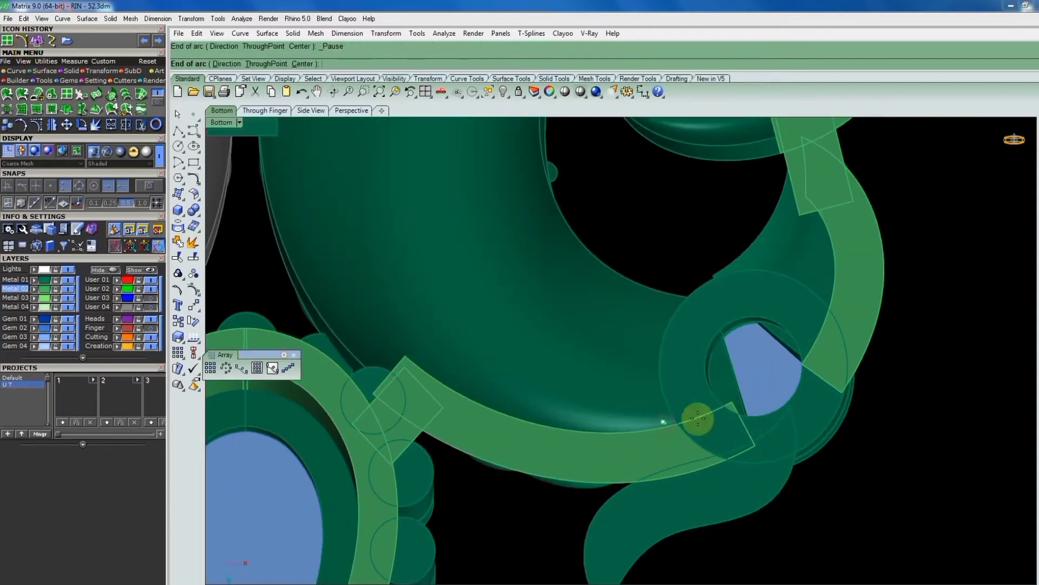
pyautogui.click(831, 297)
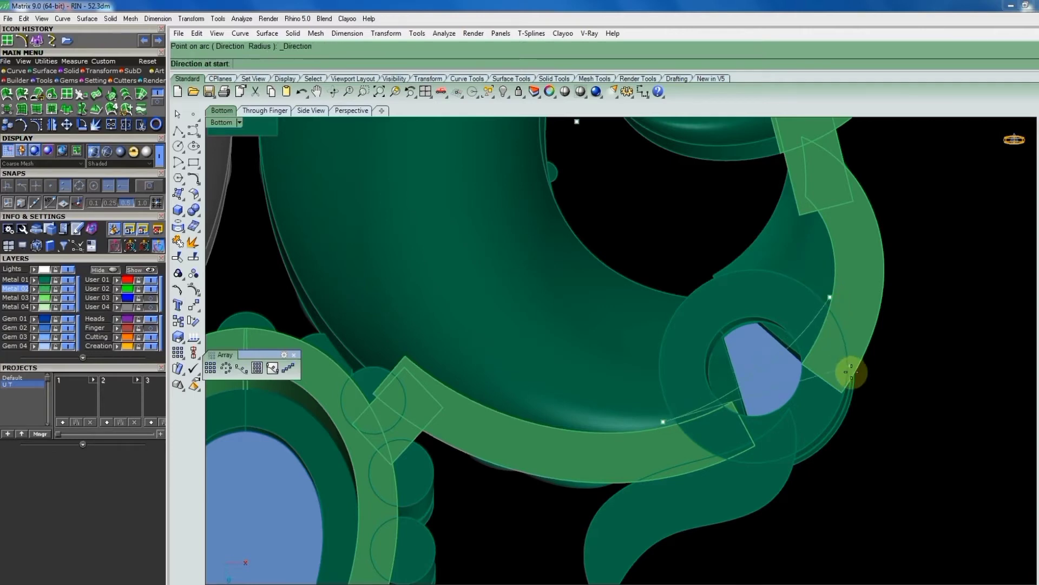
pyautogui.click(854, 382)
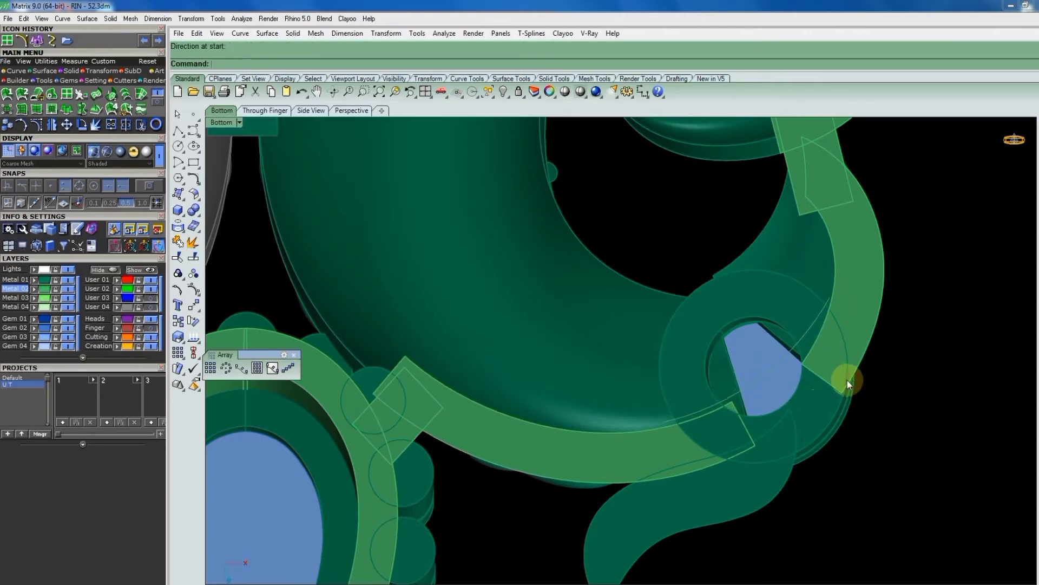
pyautogui.scroll(3, 780, 353)
# Rotate the arc into place over the gem.
pyautogui.click(763, 341)
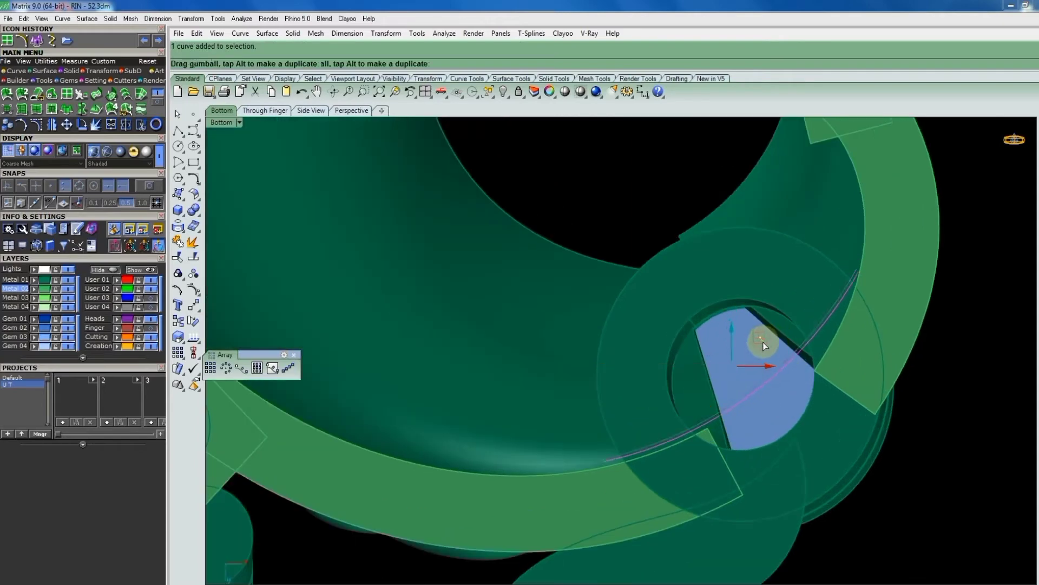
pyautogui.scroll(-5, 768, 345)
pyautogui.scroll(3, 724, 389)
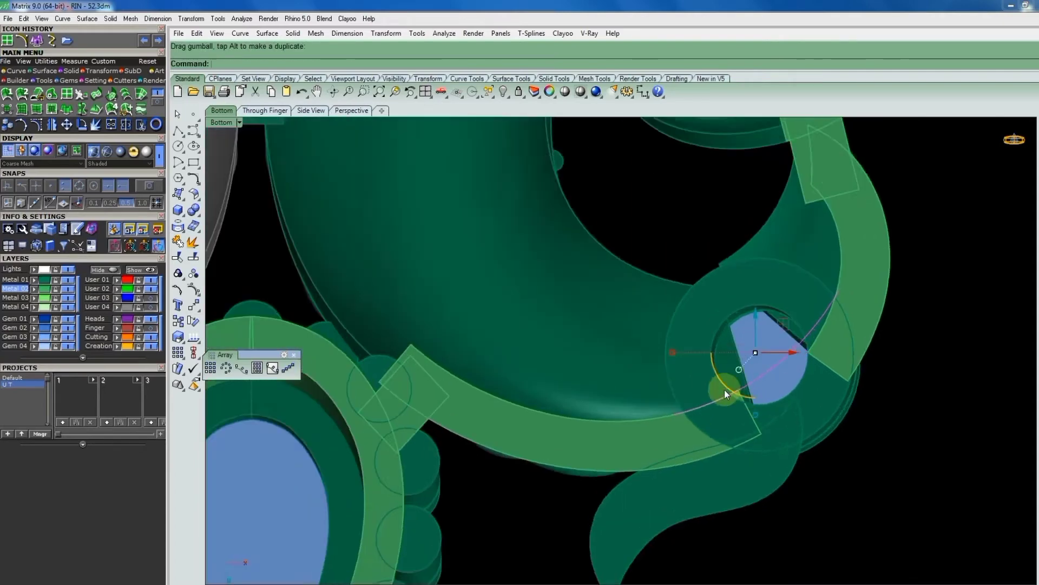
pyautogui.scroll(2, 730, 400)
pyautogui.write('r')
pyautogui.press('Return')
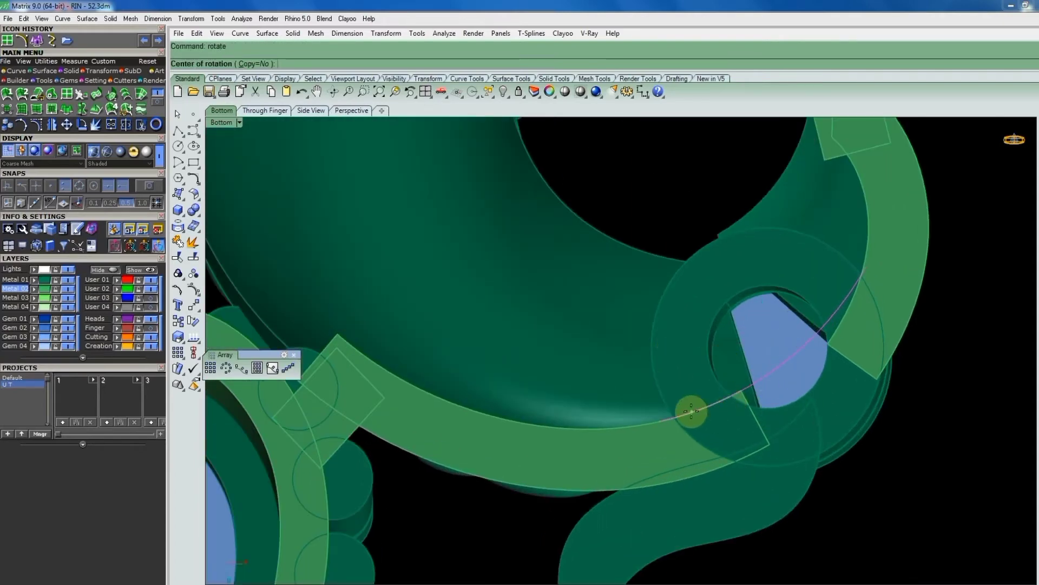
pyautogui.click(690, 414)
pyautogui.click(930, 324)
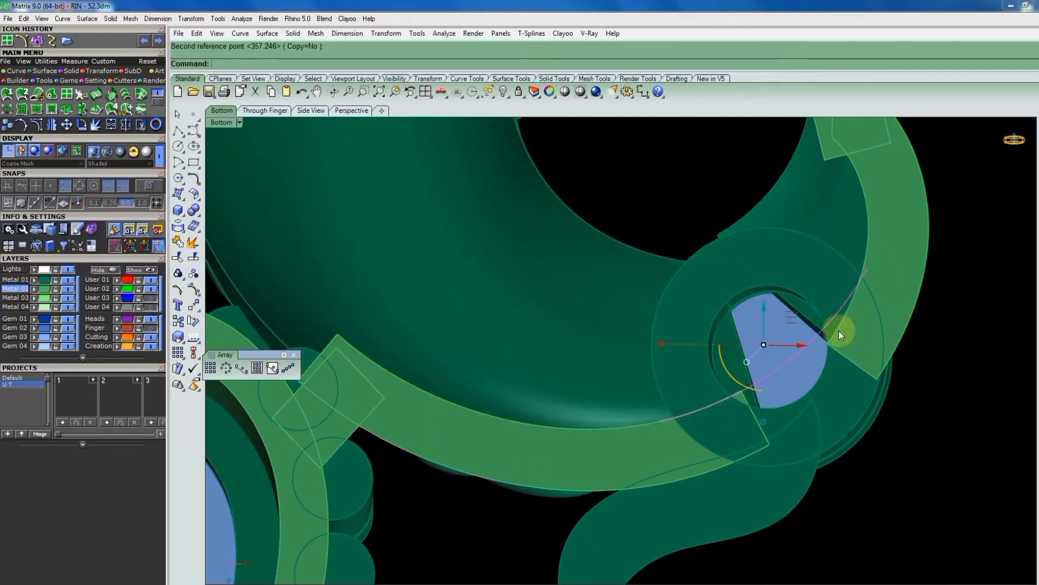
pyautogui.write('W')
# WireCut the band with the arc and delete the cut-off piece to expose the gem.
pyautogui.press('Return')
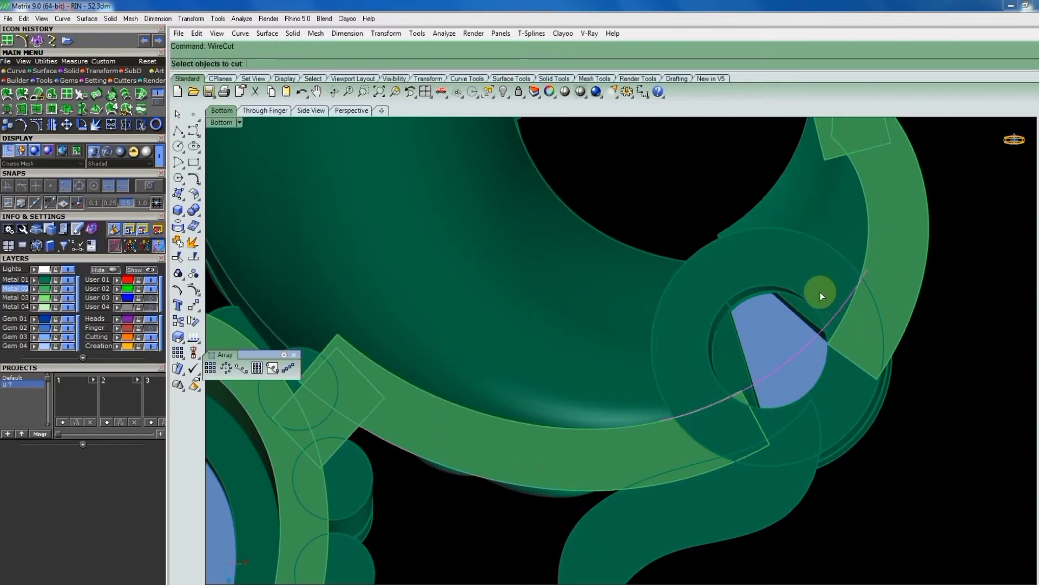
pyautogui.click(745, 267)
pyautogui.press('Return')
pyautogui.scroll(-3, 742, 284)
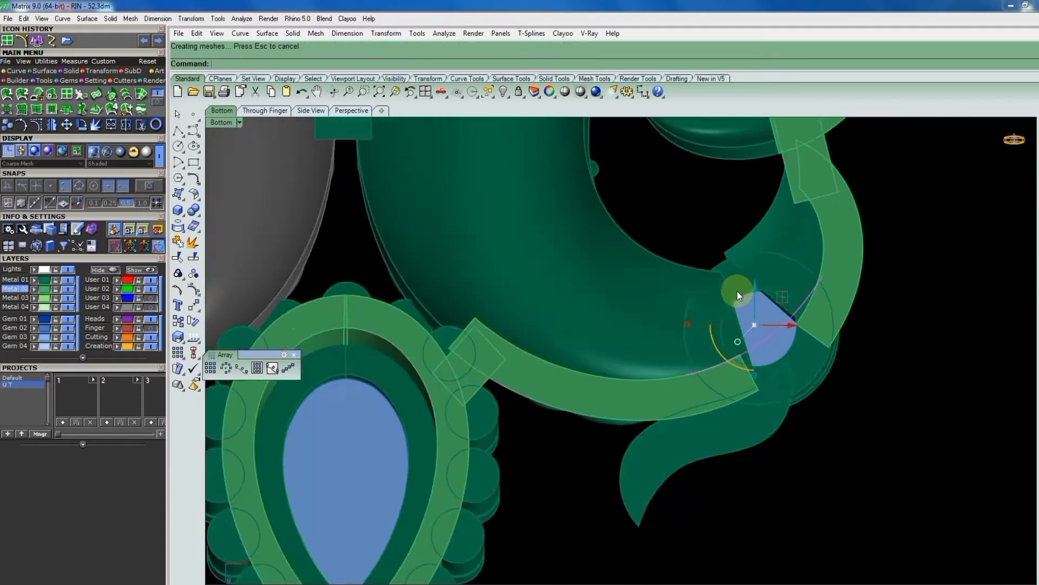
pyautogui.scroll(-3, 738, 292)
pyautogui.scroll(2, 751, 301)
pyautogui.scroll(2, 766, 303)
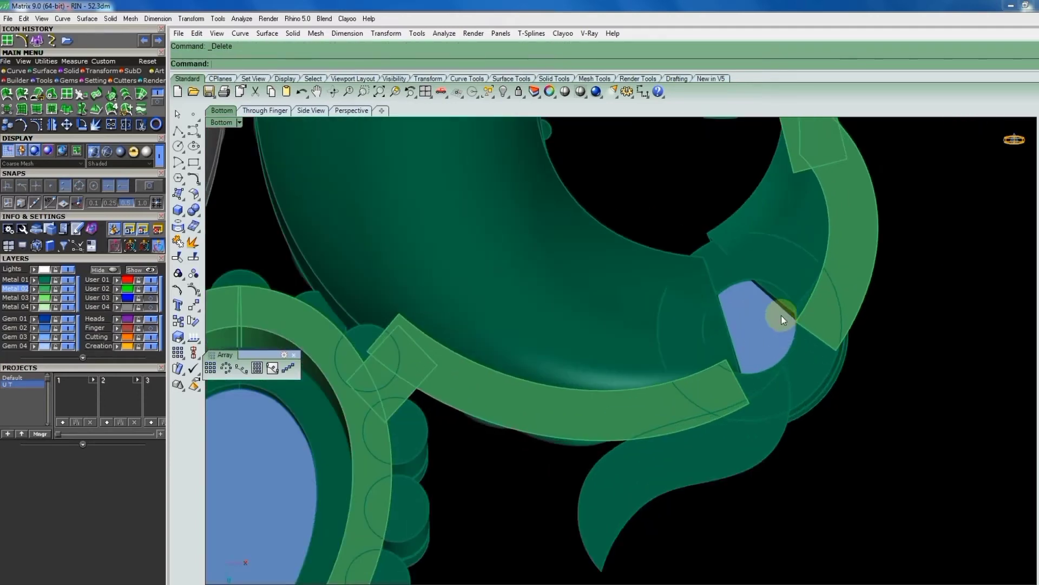
pyautogui.scroll(2, 782, 316)
pyautogui.scroll(2, 763, 292)
pyautogui.scroll(2, 758, 295)
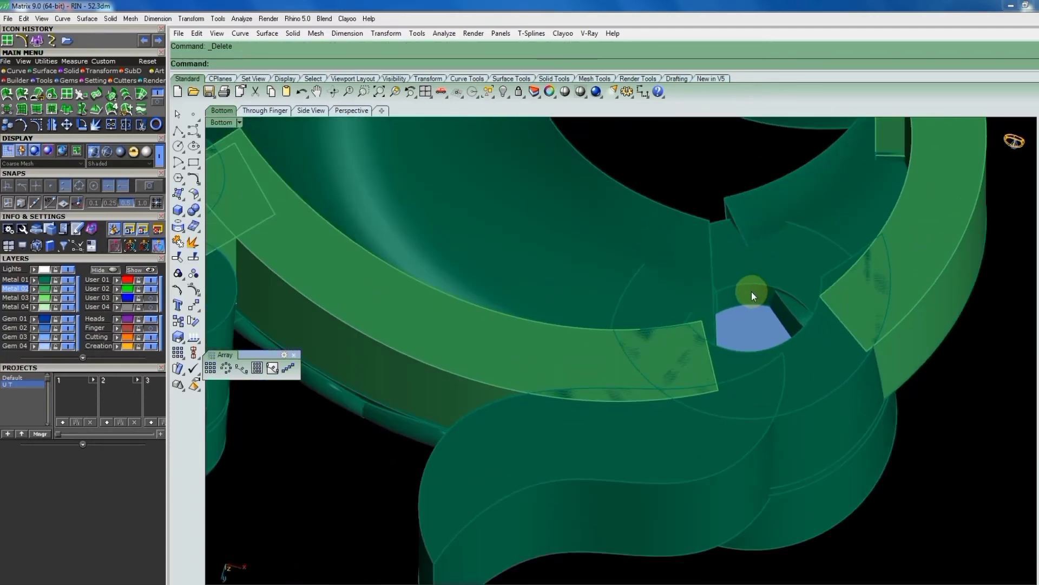
# Cut a round hole into the band at the small blue gem.
pyautogui.write('m')
pyautogui.click(752, 286)
pyautogui.press('Escape')
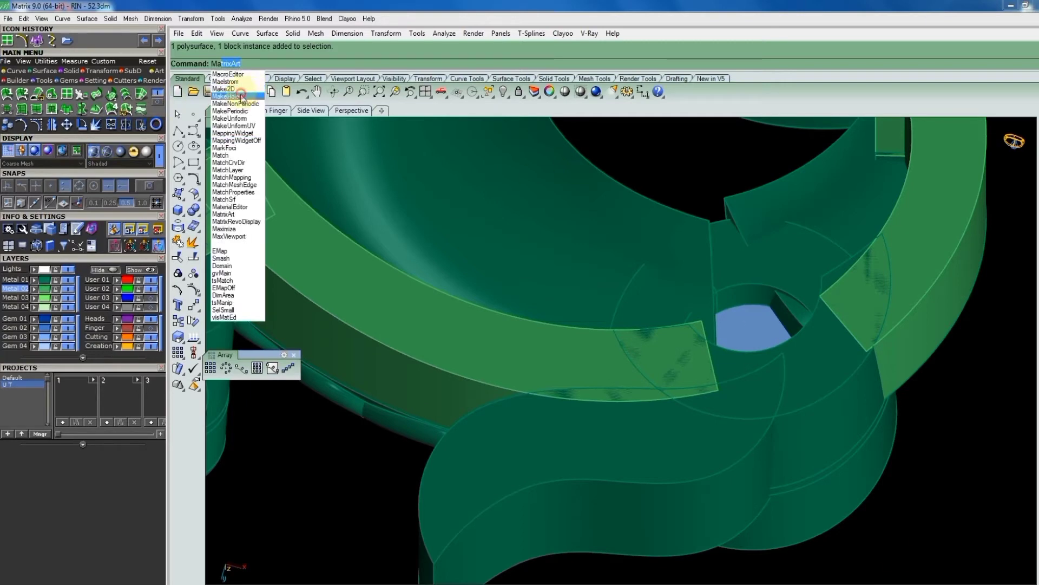
pyautogui.click(241, 97)
pyautogui.click(741, 283)
pyautogui.press('Return')
pyautogui.click(784, 241)
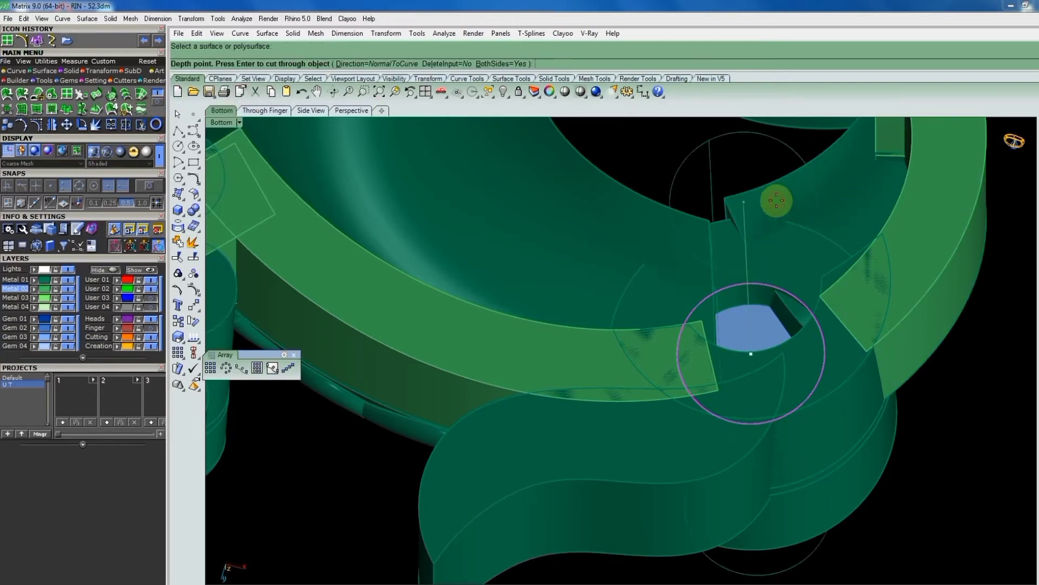
pyautogui.click(776, 201)
pyautogui.scroll(-3, 776, 200)
# Repeat the hole cut with more depth so it goes through the band.
pyautogui.rightClick(741, 204)
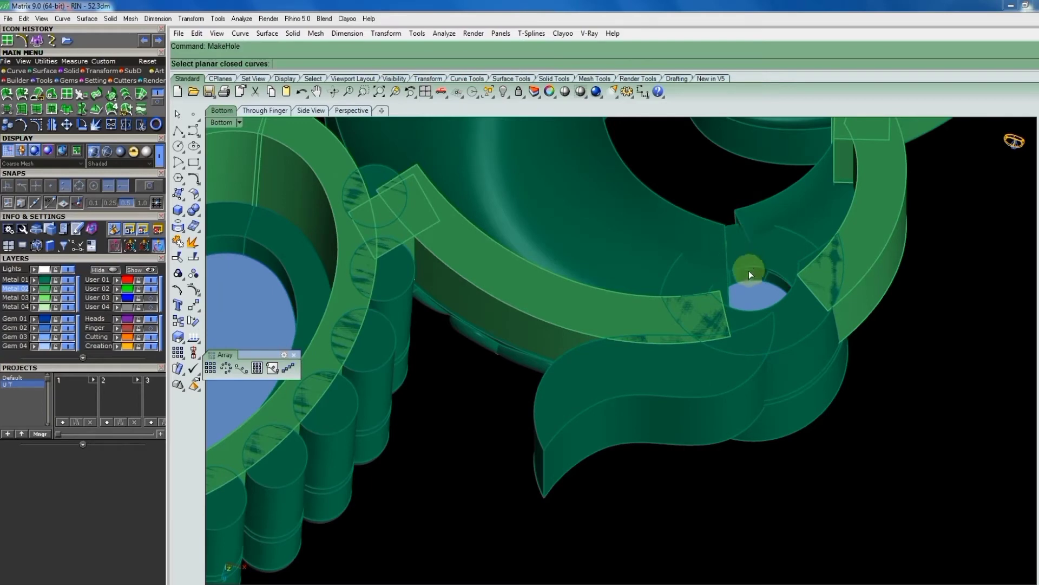
pyautogui.click(749, 270)
pyautogui.press('Return')
pyautogui.click(686, 231)
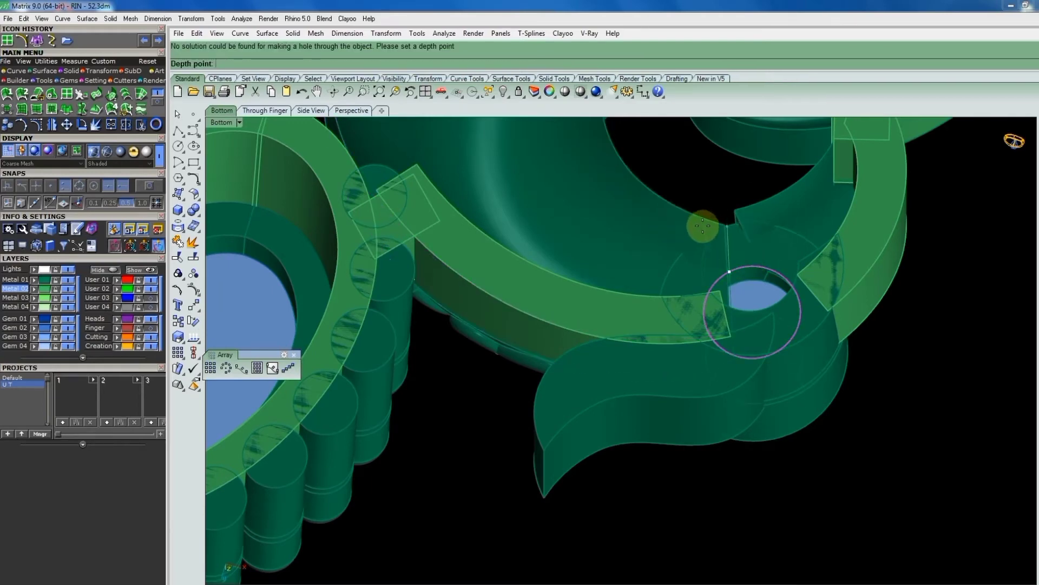
pyautogui.click(697, 186)
# Zoom in and switch to a straight-on Bottom view of the pendant.
pyautogui.scroll(-3, 730, 207)
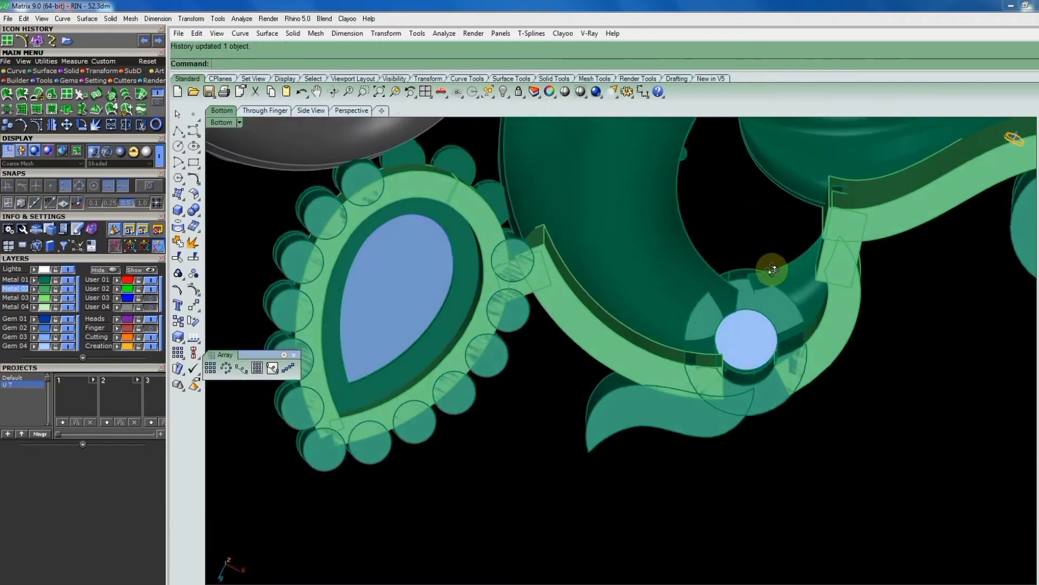
pyautogui.scroll(-1, 757, 250)
pyautogui.scroll(-3, 774, 266)
pyautogui.scroll(-2, 779, 271)
pyautogui.scroll(2, 772, 309)
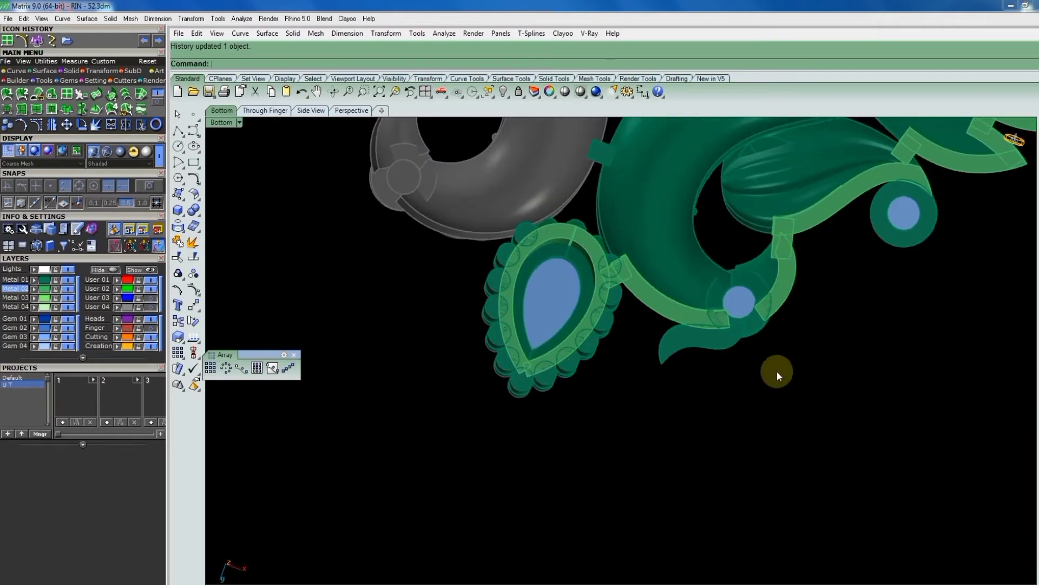
pyautogui.scroll(-2, 758, 351)
pyautogui.scroll(3, 704, 314)
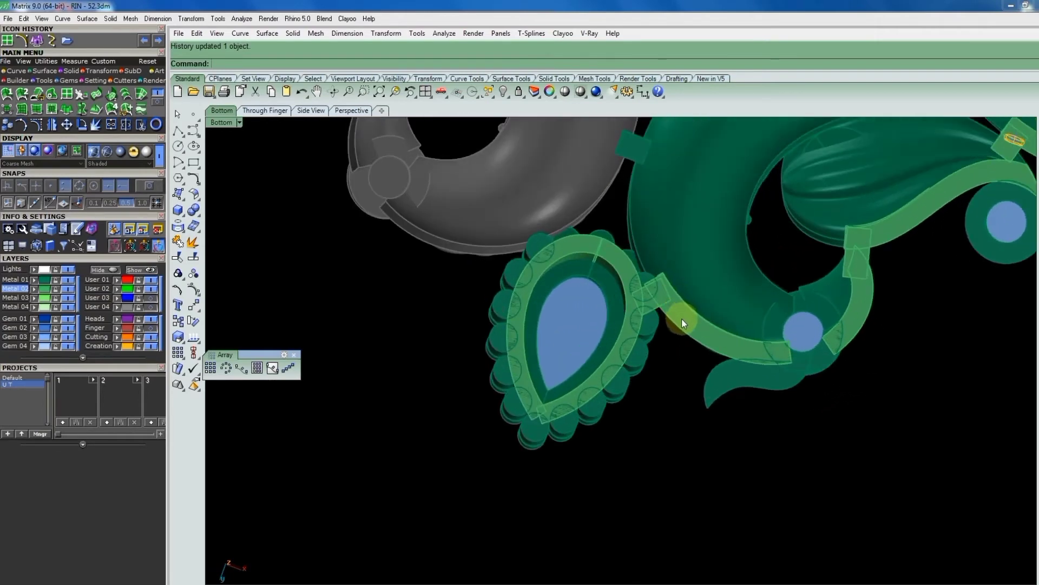
pyautogui.hotkey('ctrl', 'shift', 'b')
# Move the square link up-left and rotate it to meet the teardrop frame.
pyautogui.scroll(5, 639, 299)
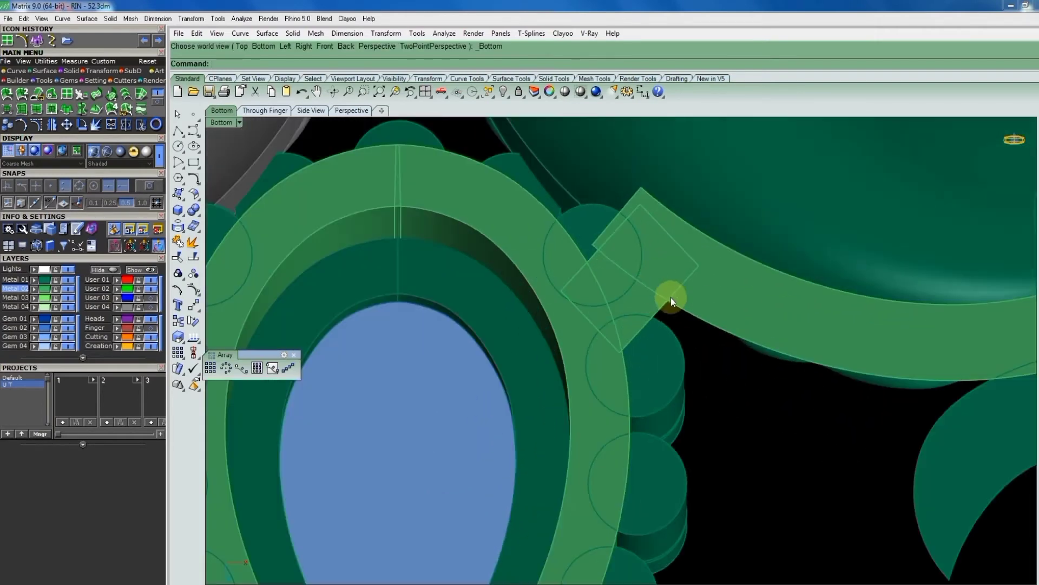
pyautogui.scroll(3, 670, 309)
pyautogui.click(623, 330)
pyautogui.scroll(-1, 637, 309)
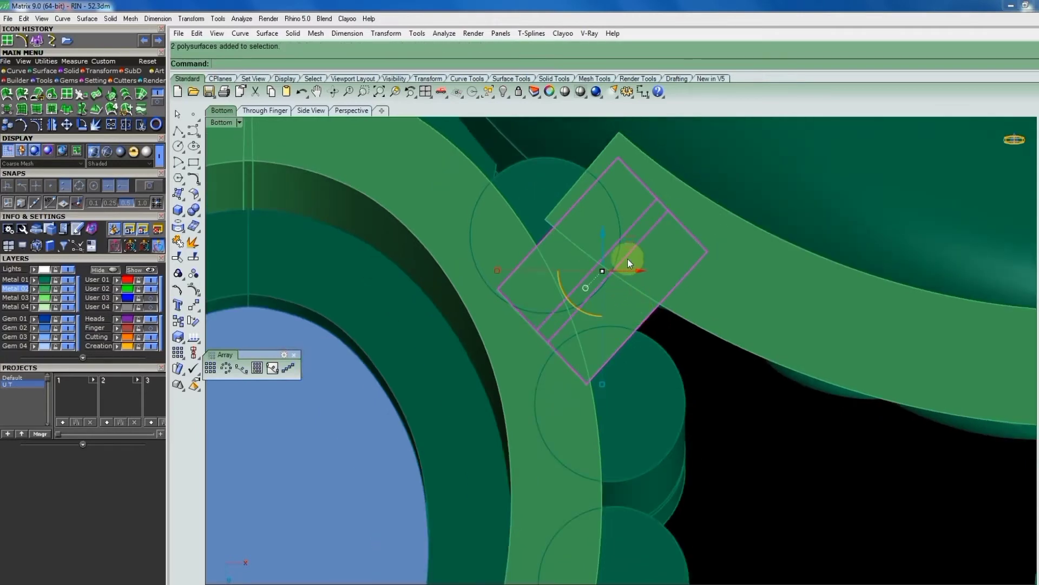
pyautogui.moveTo(628, 259); pyautogui.dragTo(617, 251)
pyautogui.scroll(-3, 610, 268)
pyautogui.scroll(3, 596, 295)
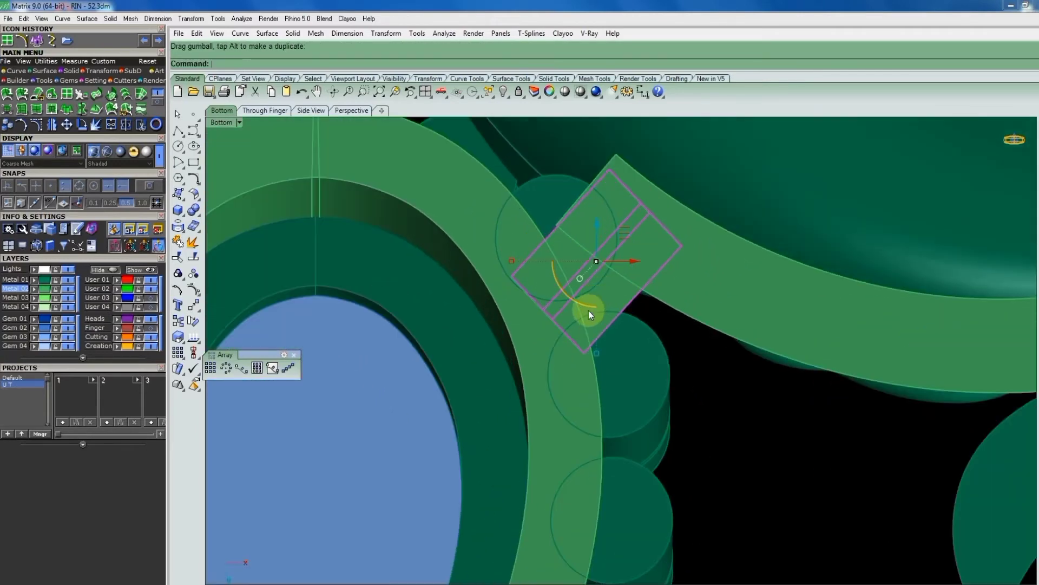
pyautogui.keyDown('ctrl'); pyautogui.moveTo(588, 308); pyautogui.dragTo(633, 319); pyautogui.keyUp('ctrl')
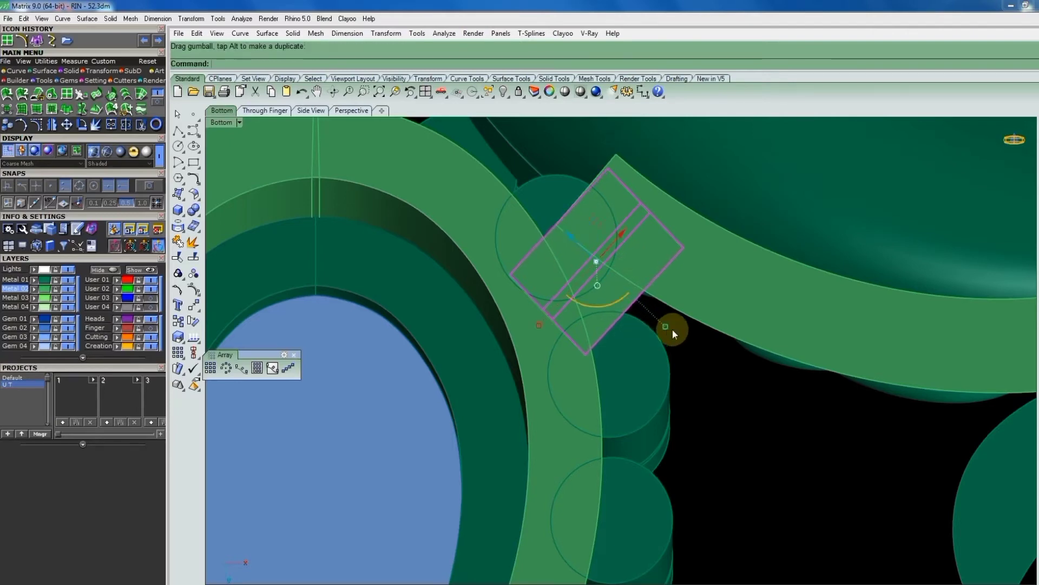
pyautogui.scroll(-3, 673, 329)
# Draw a straight diagonal line from the link's corner across the frame and align it.
pyautogui.click(17, 71)
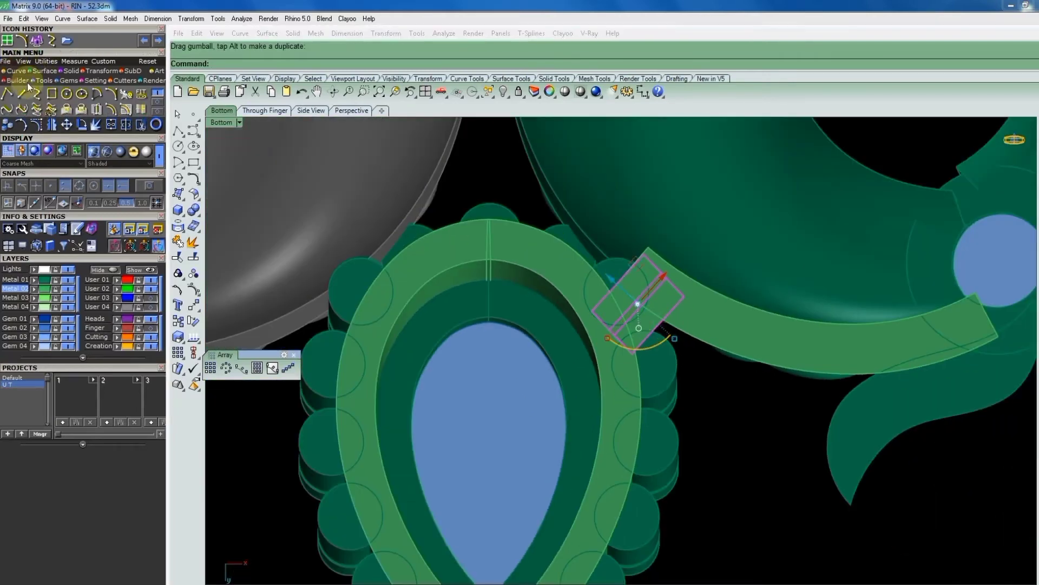
pyautogui.click(24, 94)
pyautogui.scroll(3, 580, 267)
pyautogui.scroll(2, 659, 262)
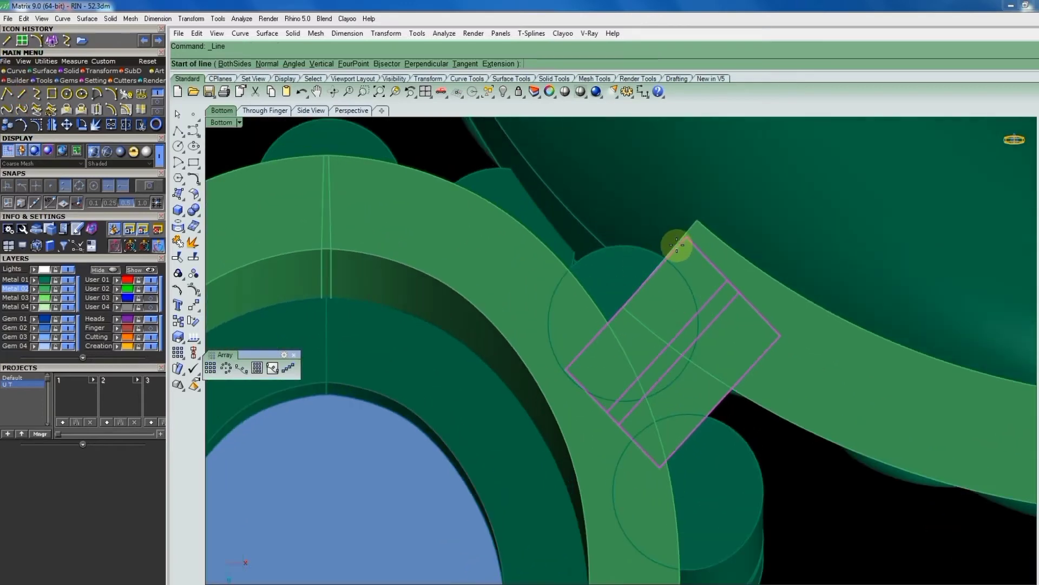
pyautogui.click(676, 243)
pyautogui.scroll(-3, 566, 371)
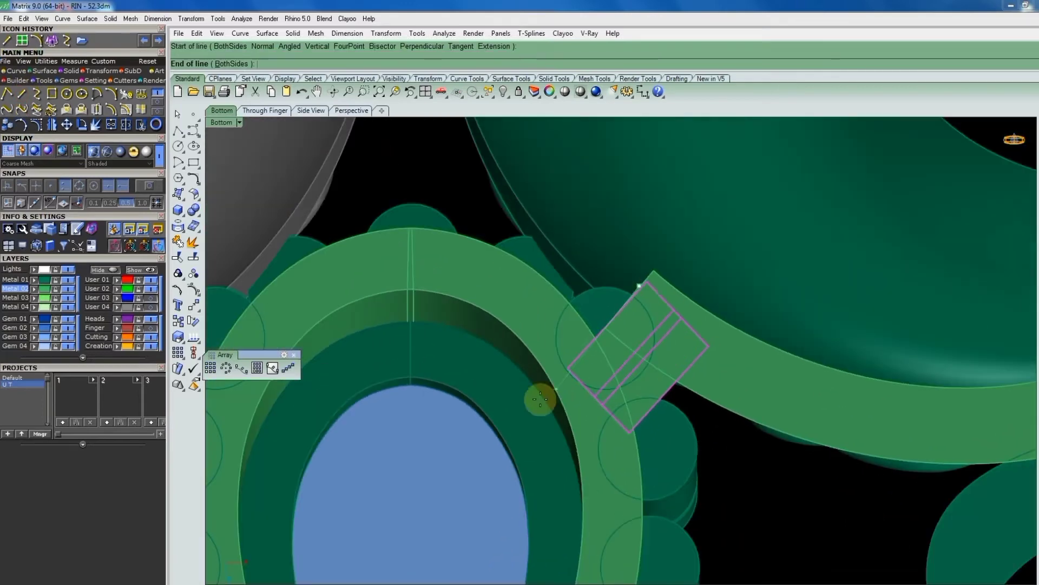
pyautogui.click(496, 445)
pyautogui.scroll(2, 562, 395)
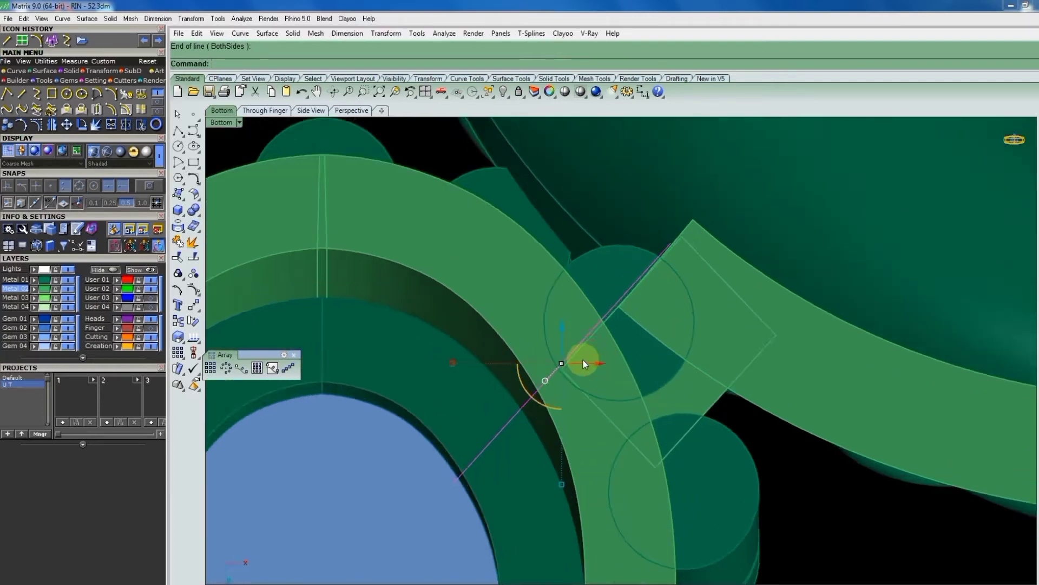
pyautogui.scroll(2, 575, 348)
pyautogui.moveTo(567, 344); pyautogui.dragTo(646, 350)
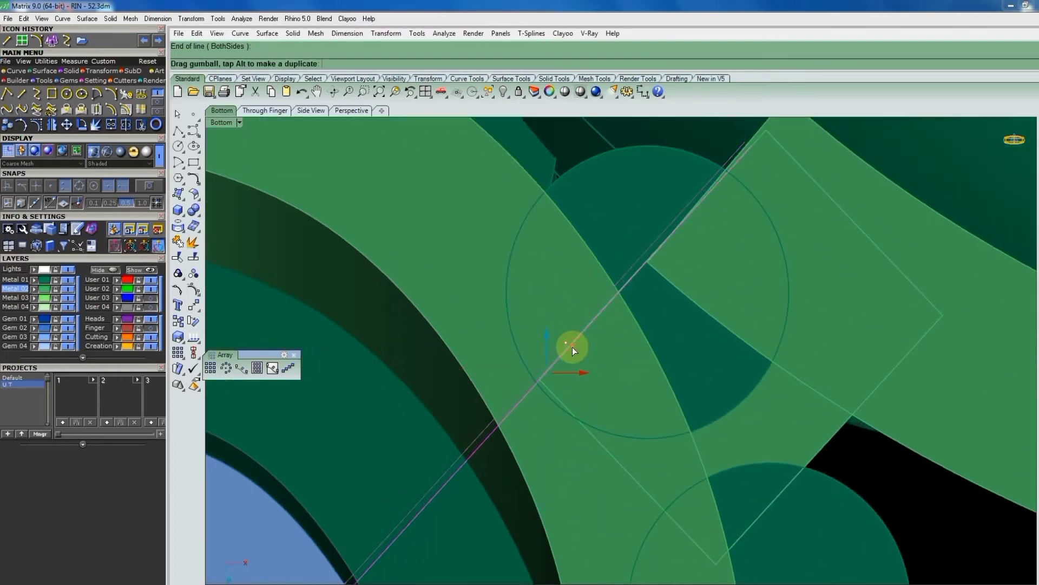
pyautogui.scroll(-3, 650, 347)
# Mirror a copy of the cutting line about 0 to the frame's left side.
pyautogui.write('mirror')
pyautogui.press('Return')
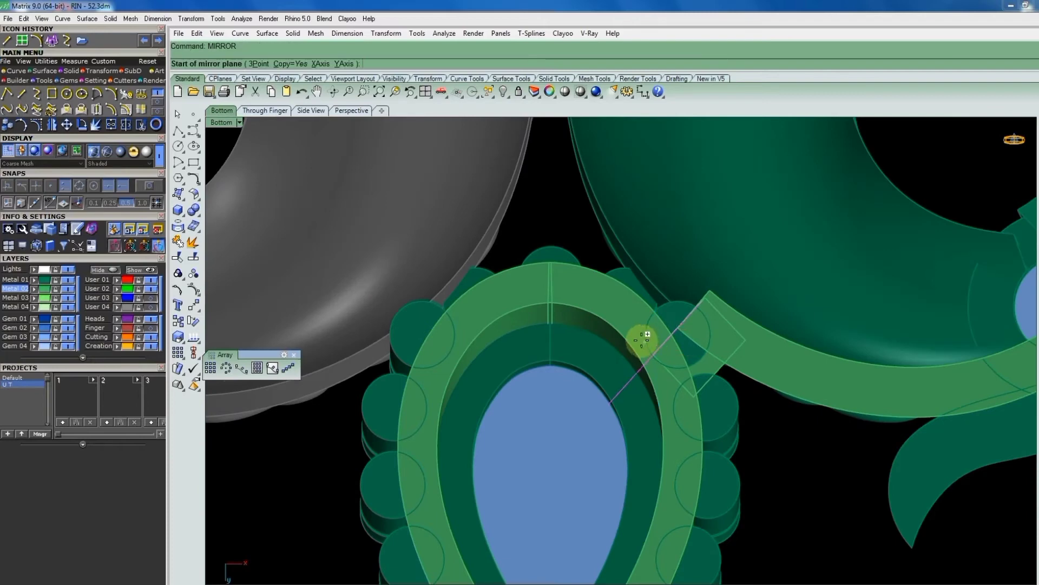
pyautogui.write('0')
pyautogui.press('Return')
pyautogui.write('0')
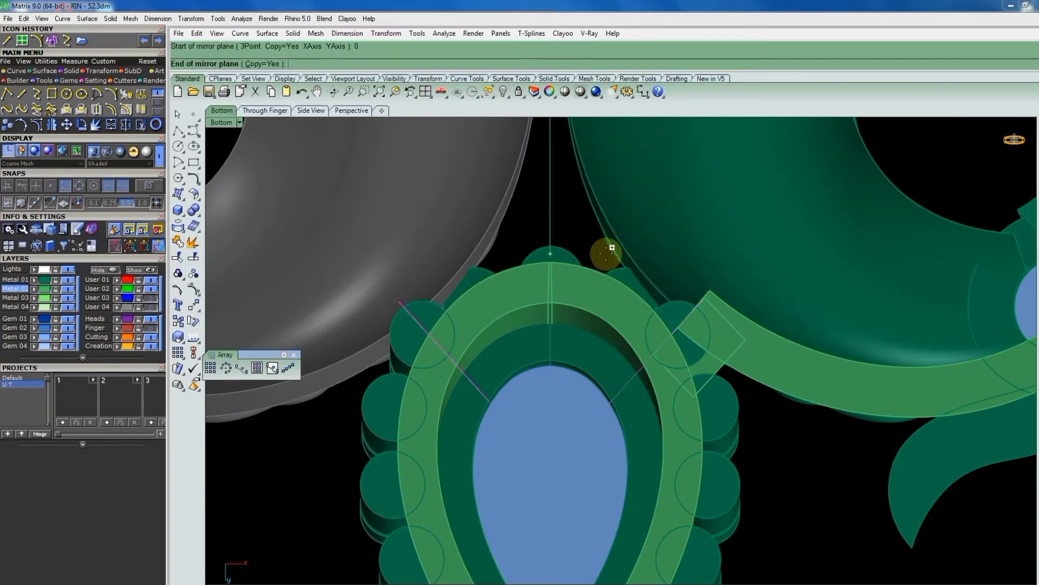
pyautogui.press('Return')
pyautogui.write('W')
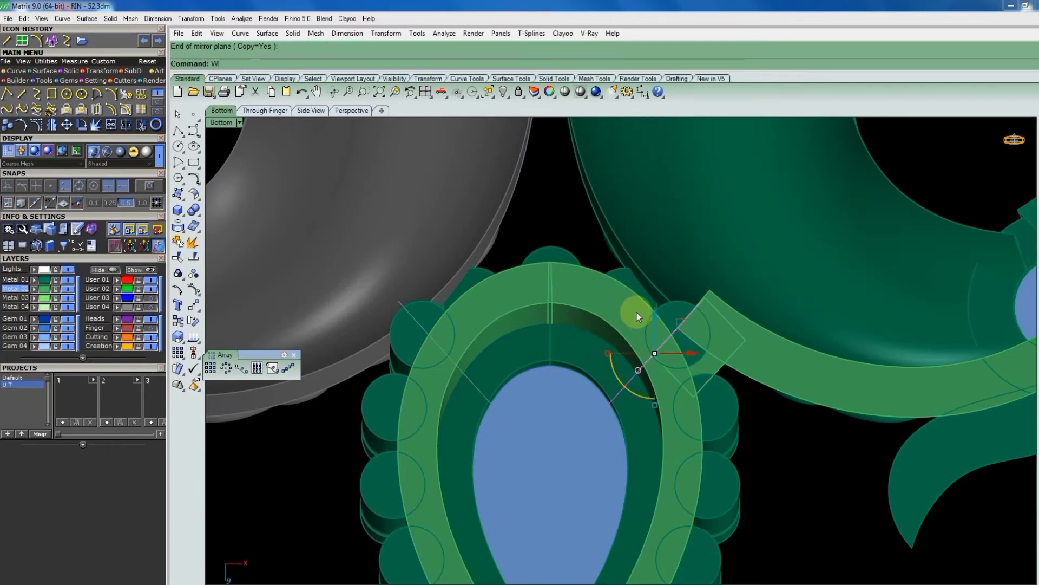
# WireCut the frame band with the right line, inverted, then delete that line.
pyautogui.write('ireCut')
pyautogui.press('Return')
pyautogui.click(601, 290)
pyautogui.press('Return')
pyautogui.press('Return')
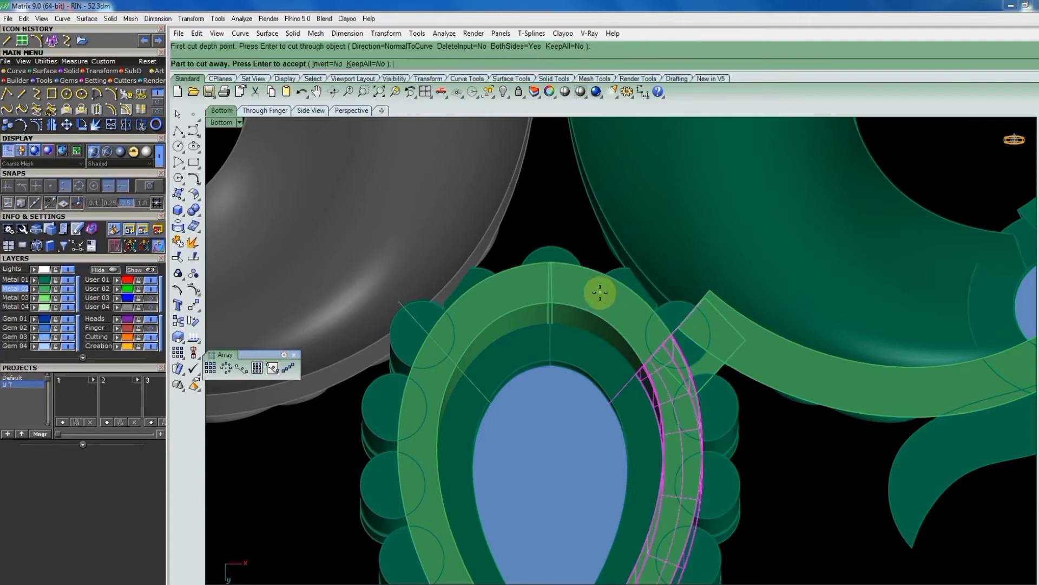
pyautogui.click(322, 63)
pyautogui.press('Return')
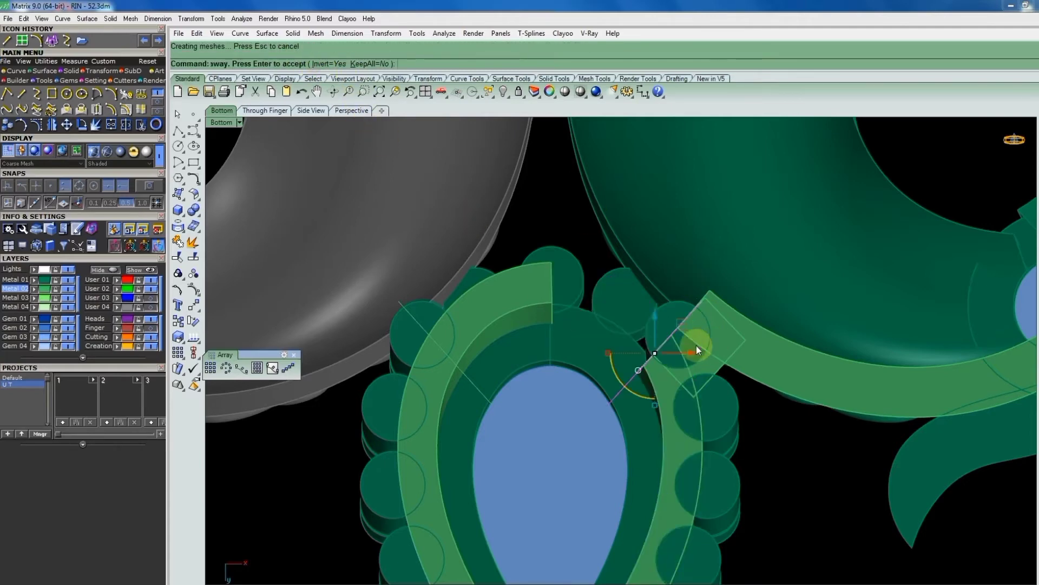
pyautogui.scroll(-2, 642, 321)
pyautogui.press('Delete')
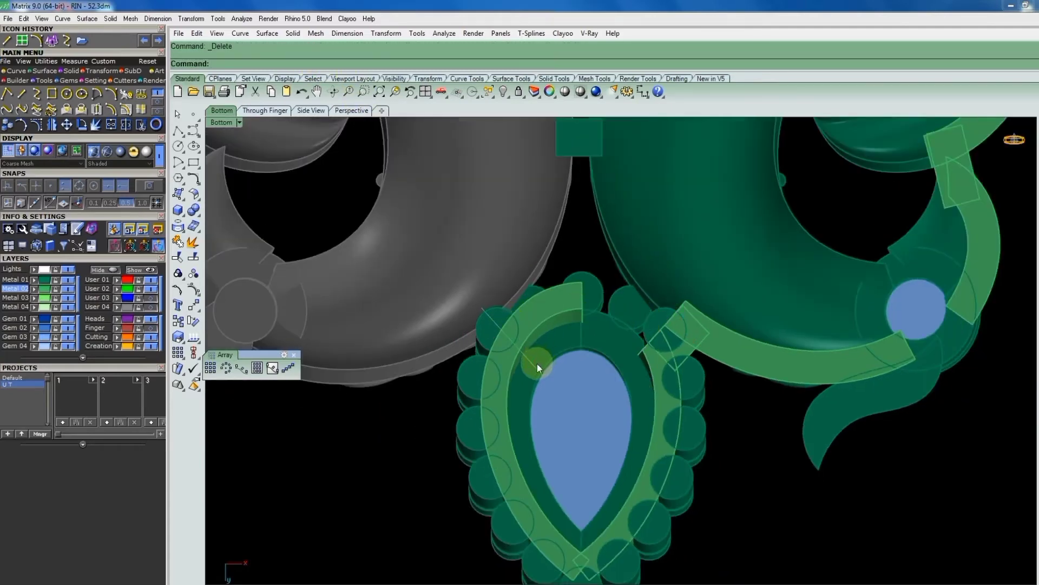
# WireCut the band and remaining piece with the mirrored left line, inverting the cut.
pyautogui.press('Return')
pyautogui.click(536, 363)
pyautogui.click(563, 306)
pyautogui.press('Return')
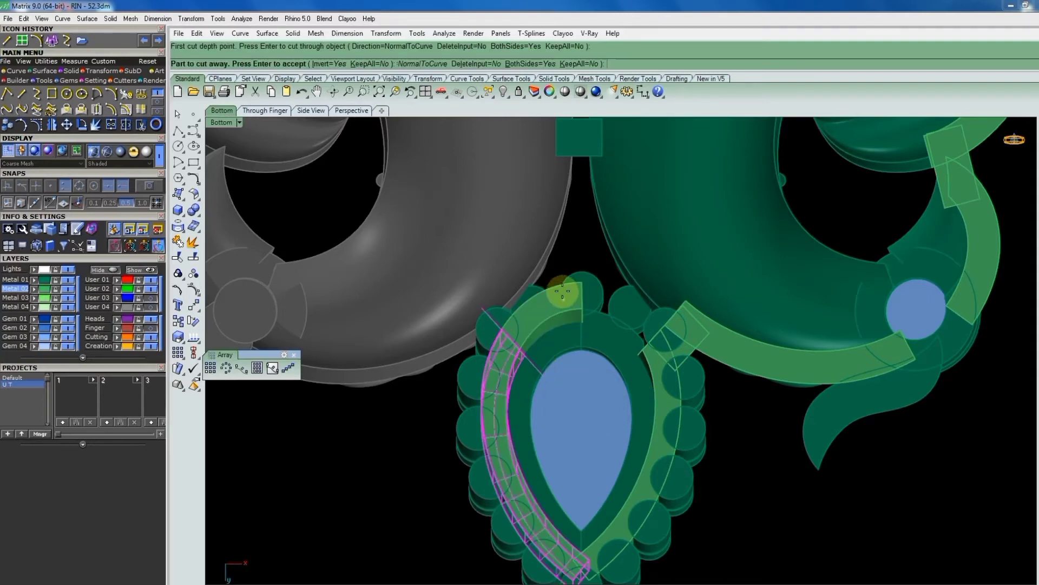
pyautogui.press('Return')
pyautogui.press('Return')
pyautogui.click(555, 317)
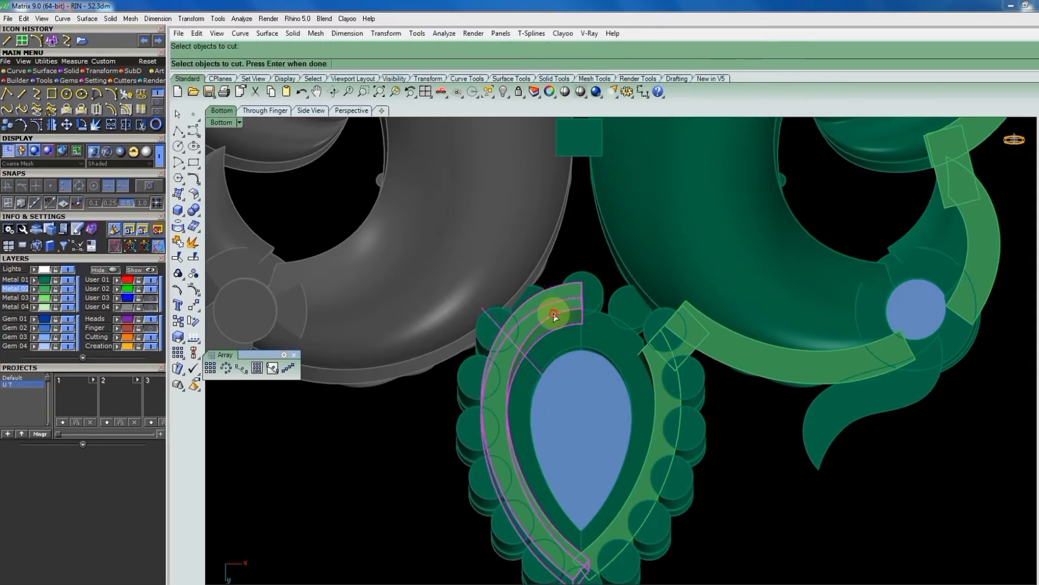
pyautogui.press('Return')
pyautogui.press('Return')
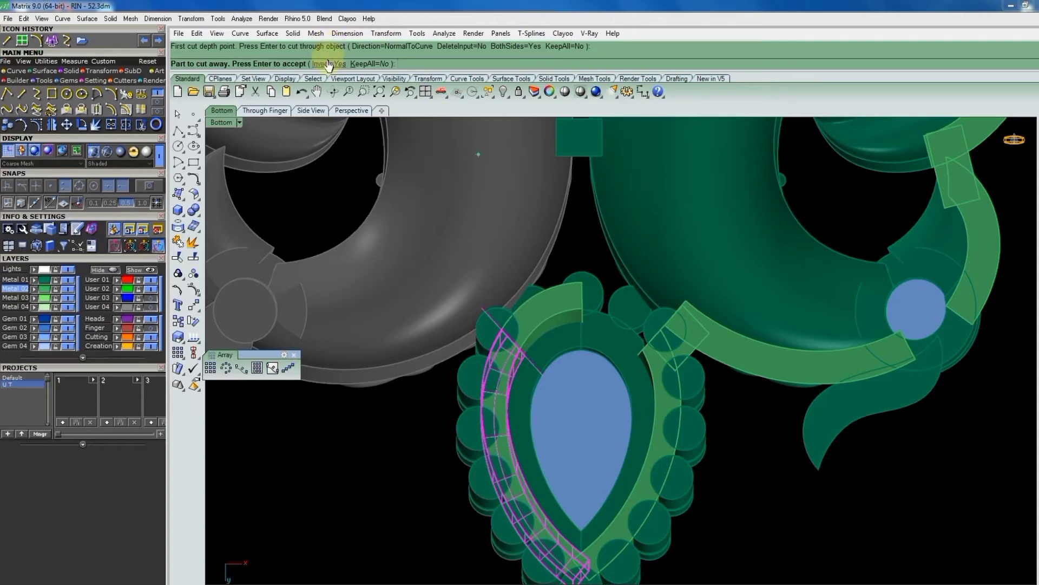
pyautogui.click(329, 64)
pyautogui.press('Return')
pyautogui.scroll(-3, 723, 314)
# Unlock the grey left-side scrollwork and delete it.
pyautogui.scroll(-1, 748, 364)
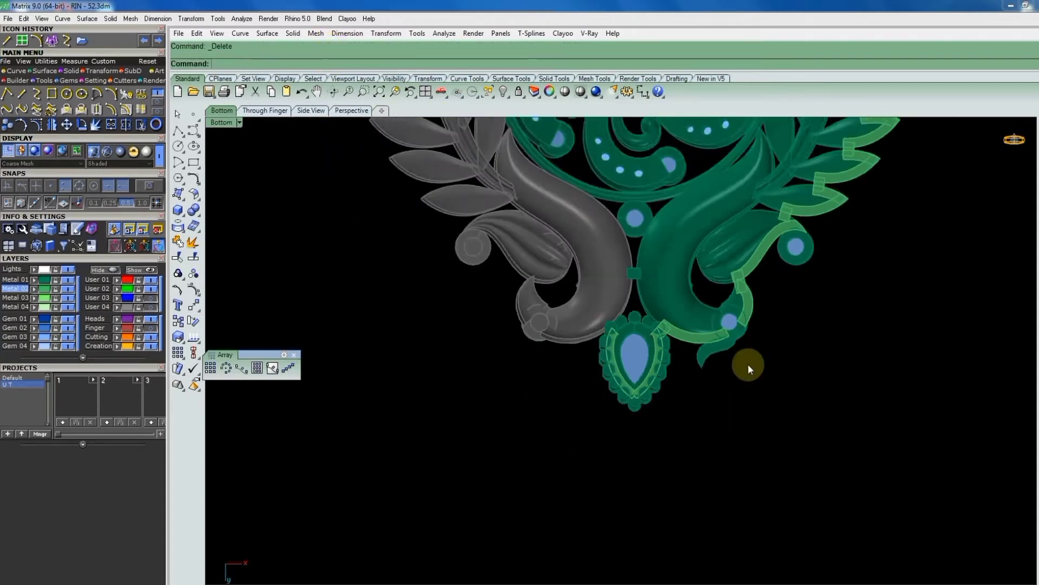
pyautogui.scroll(-1, 747, 364)
pyautogui.scroll(-2, 735, 350)
pyautogui.scroll(-1, 695, 392)
pyautogui.scroll(3, 692, 287)
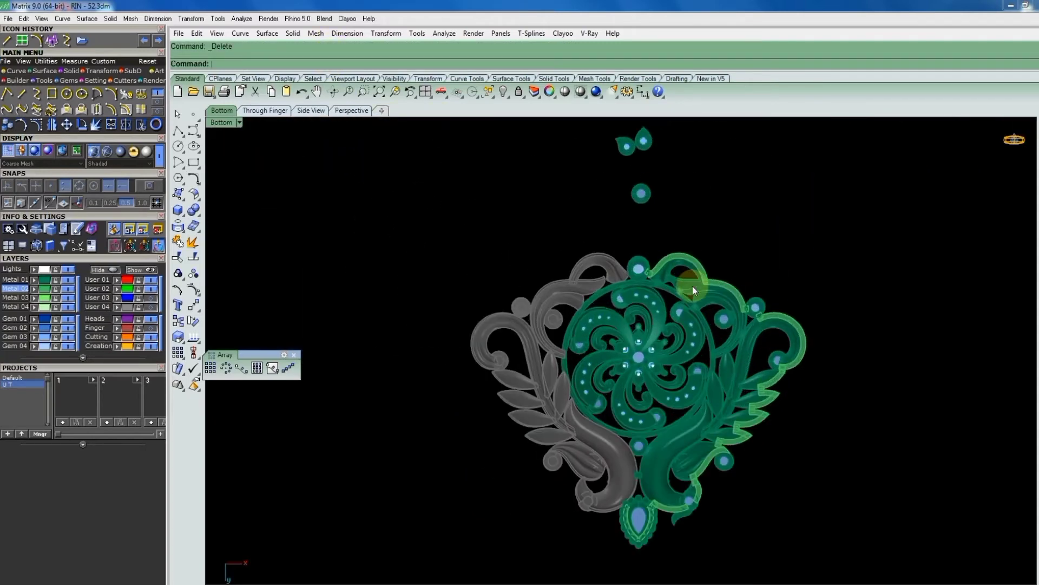
pyautogui.scroll(3, 805, 277)
pyautogui.scroll(3, 762, 302)
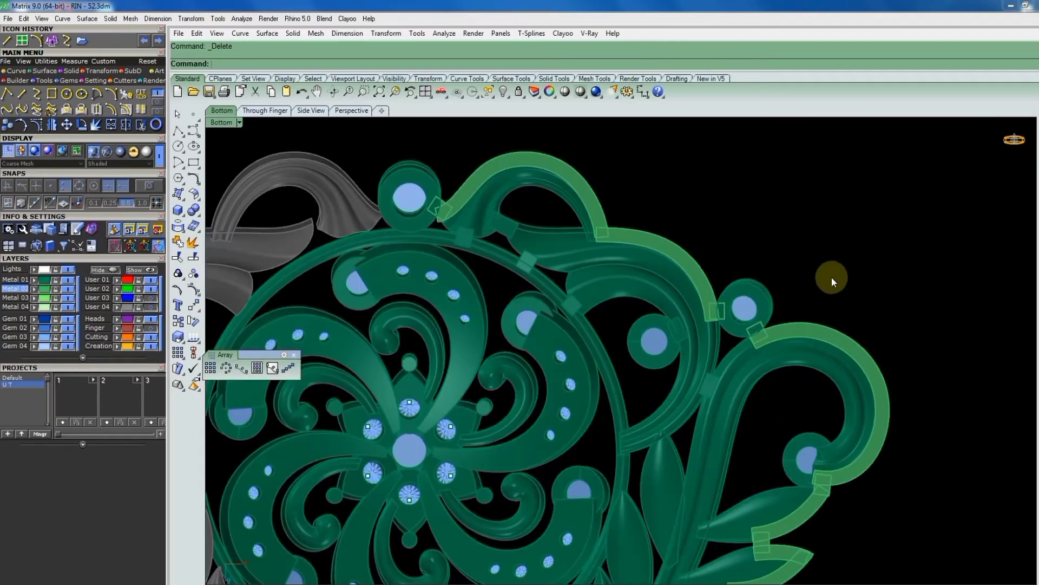
pyautogui.scroll(-2, 781, 272)
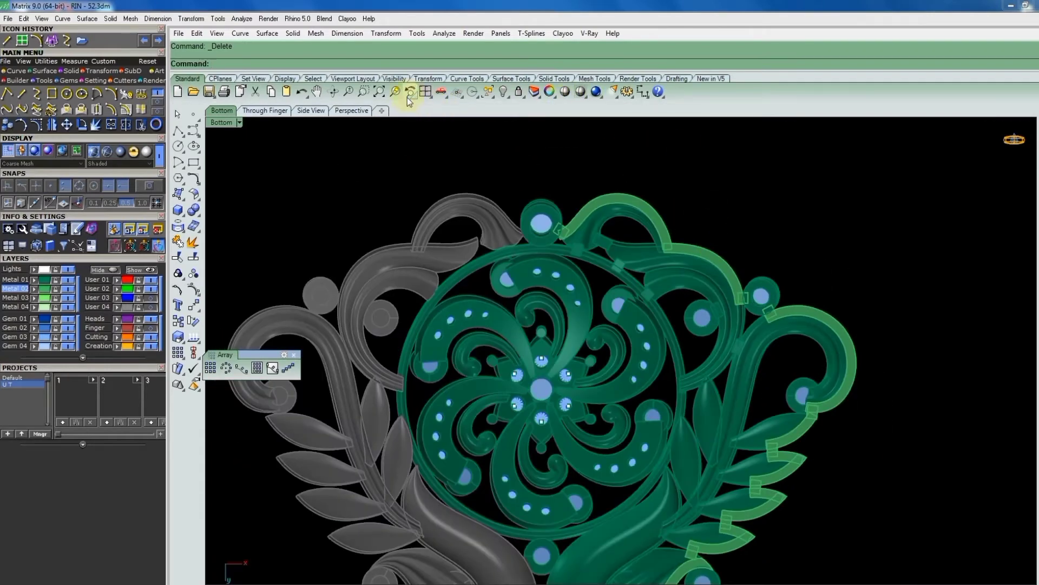
pyautogui.click(488, 92)
pyautogui.scroll(-2, 631, 201)
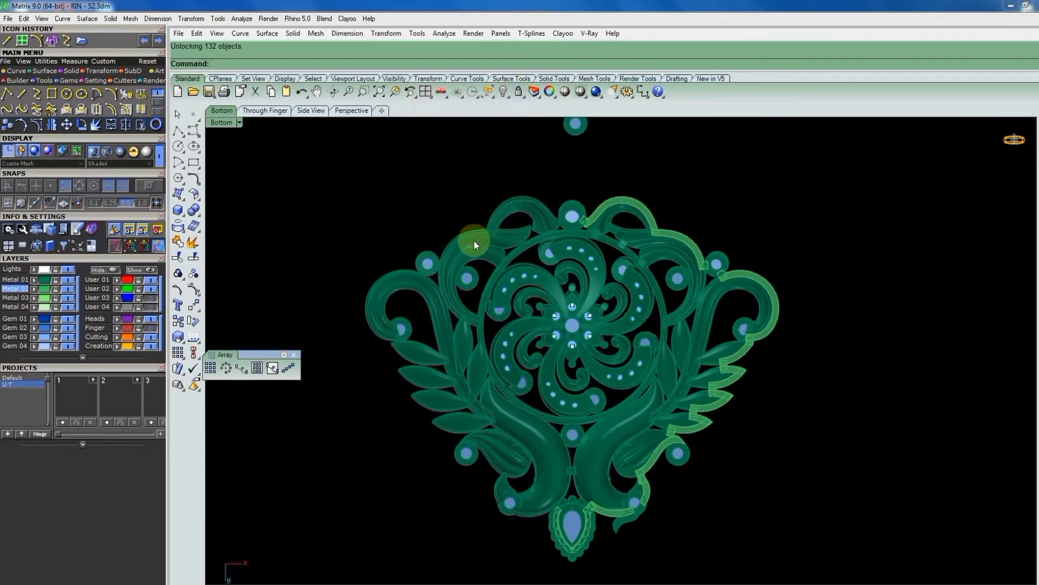
pyautogui.press('Delete')
pyautogui.scroll(-2, 622, 231)
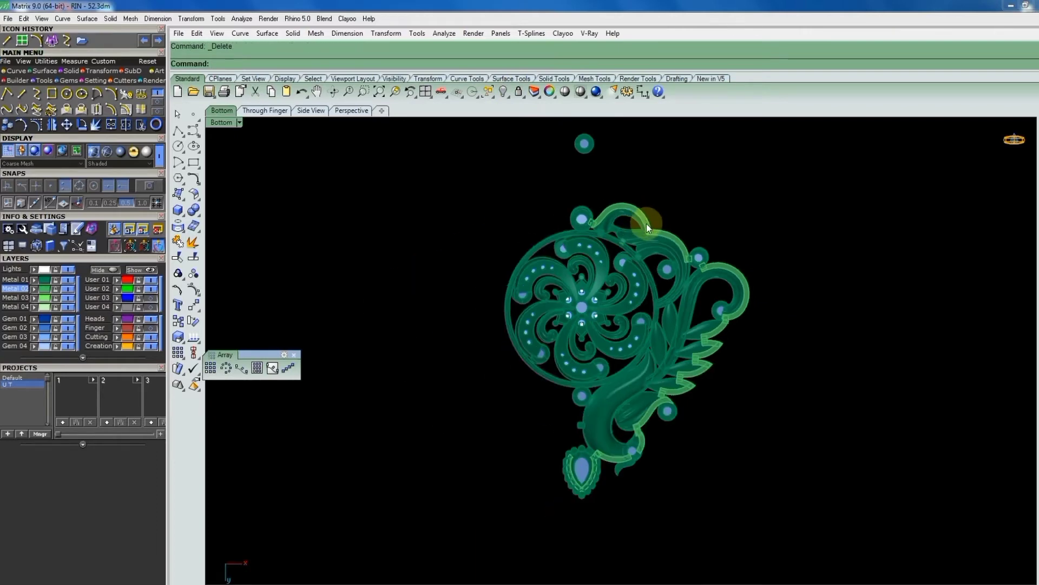
# Select the Metal 02 layer, tilt to check thickness, and return to Top view.
pyautogui.click(46, 293)
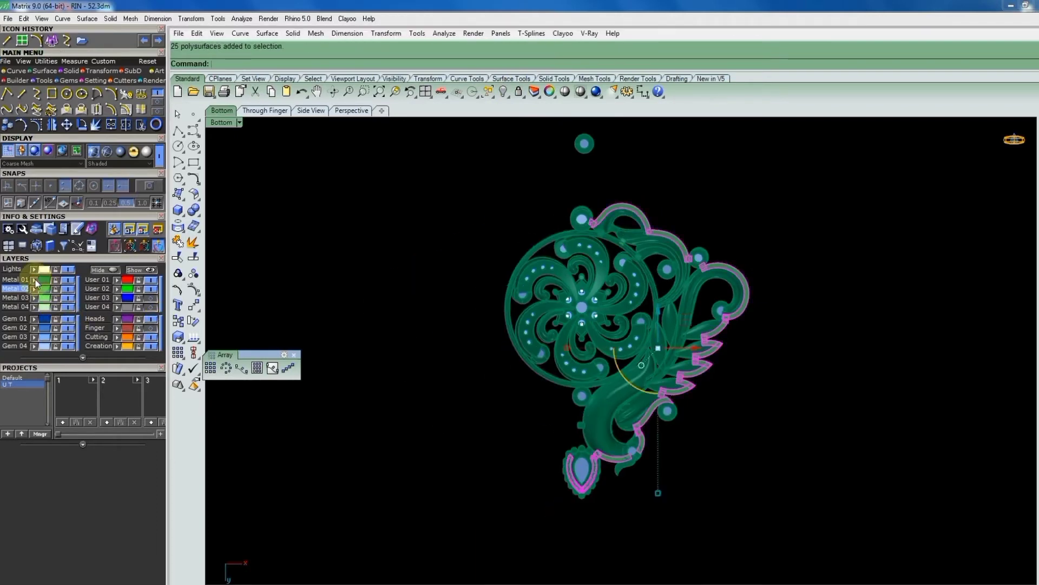
pyautogui.scroll(3, 652, 265)
pyautogui.moveTo(651, 266)
pyautogui.mouseDown(button='right')
pyautogui.moveTo(675, 281)
pyautogui.moveTo(726, 276)
pyautogui.moveTo(657, 259)
pyautogui.mouseUp(button='right')
pyautogui.scroll(2, 724, 407)
pyautogui.scroll(2, 704, 325)
pyautogui.scroll(-3, 682, 282)
pyautogui.press('F5')
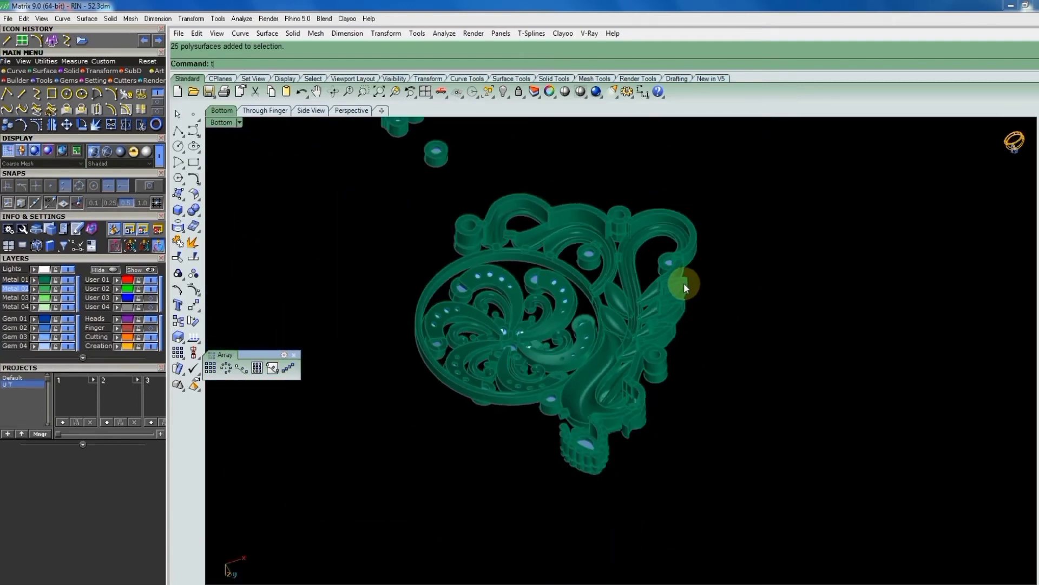
# Select the peacock section, excluding the small gem, lower gem and one other piece.
pyautogui.moveTo(600, 413); pyautogui.dragTo(824, 142)
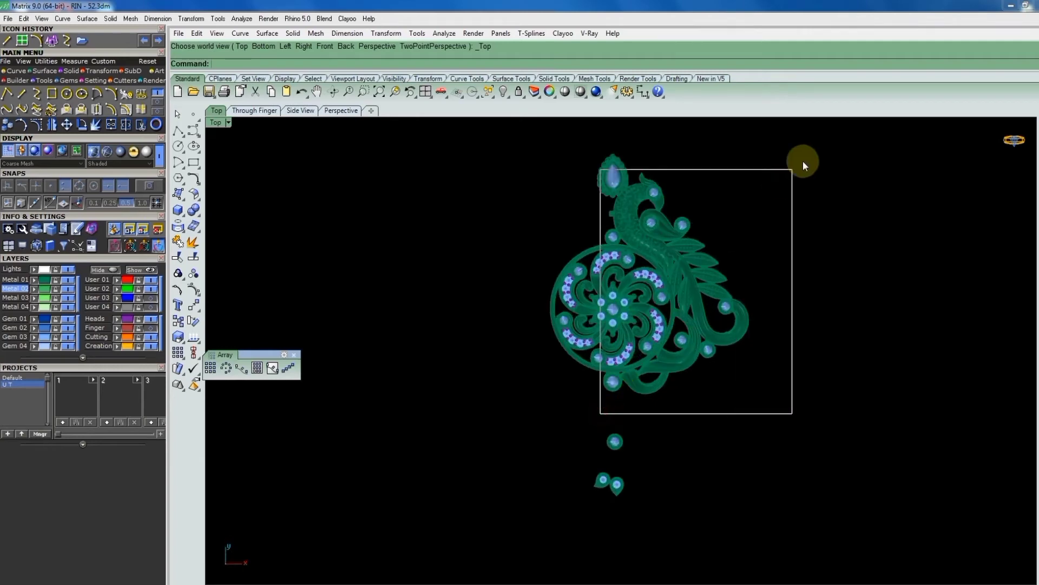
pyautogui.scroll(2, 724, 169)
pyautogui.scroll(2, 612, 250)
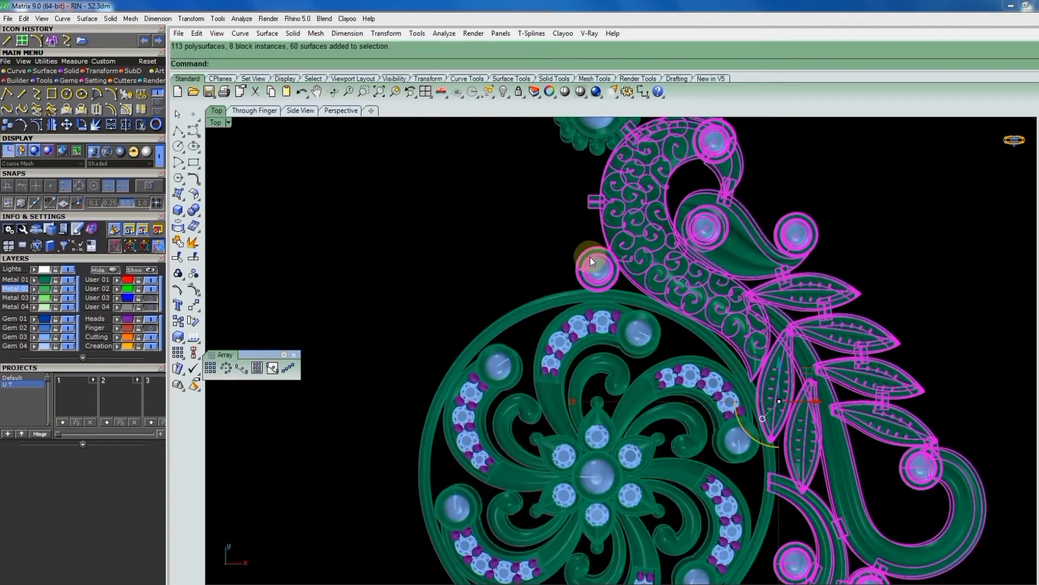
pyautogui.keyDown('ctrl'); pyautogui.click(591, 257); pyautogui.keyUp('ctrl')
pyautogui.scroll(-3, 625, 170)
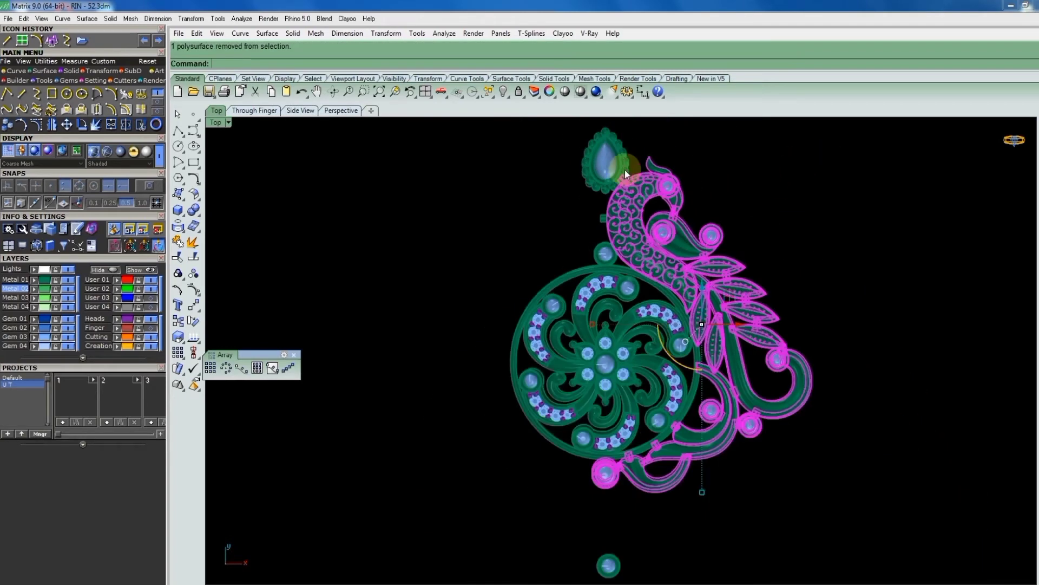
pyautogui.scroll(-3, 620, 308)
pyautogui.scroll(6, 616, 339)
pyautogui.keyDown('ctrl'); pyautogui.click(601, 334); pyautogui.keyUp('ctrl')
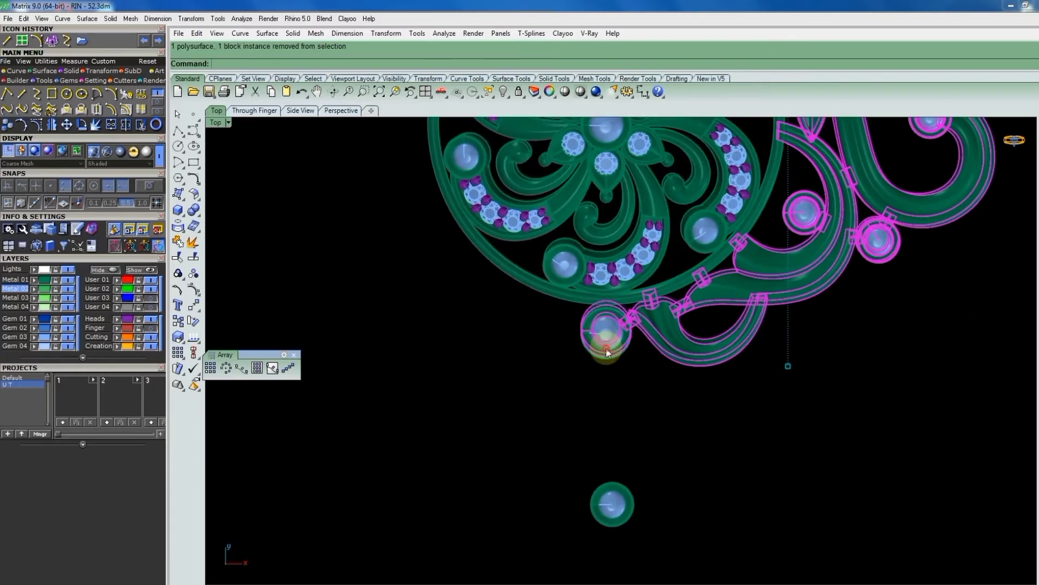
pyautogui.keyDown('ctrl'); pyautogui.click(604, 347); pyautogui.keyUp('ctrl')
pyautogui.scroll(-4, 617, 358)
pyautogui.scroll(1, 644, 303)
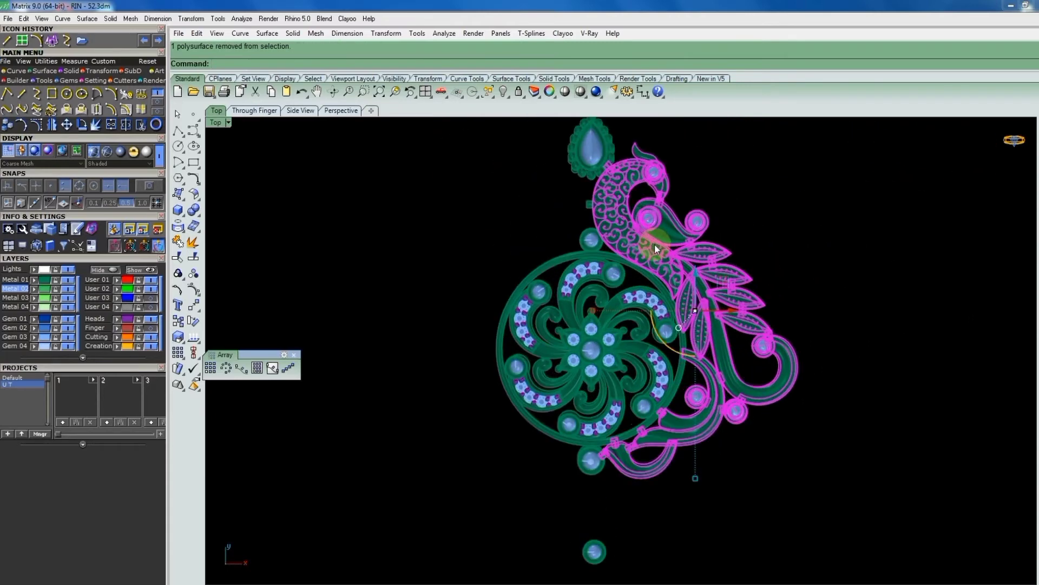
# Group the peacock pieces and mirror a copy across a vertical axis from 0.
pyautogui.write('group')
pyautogui.press('Return')
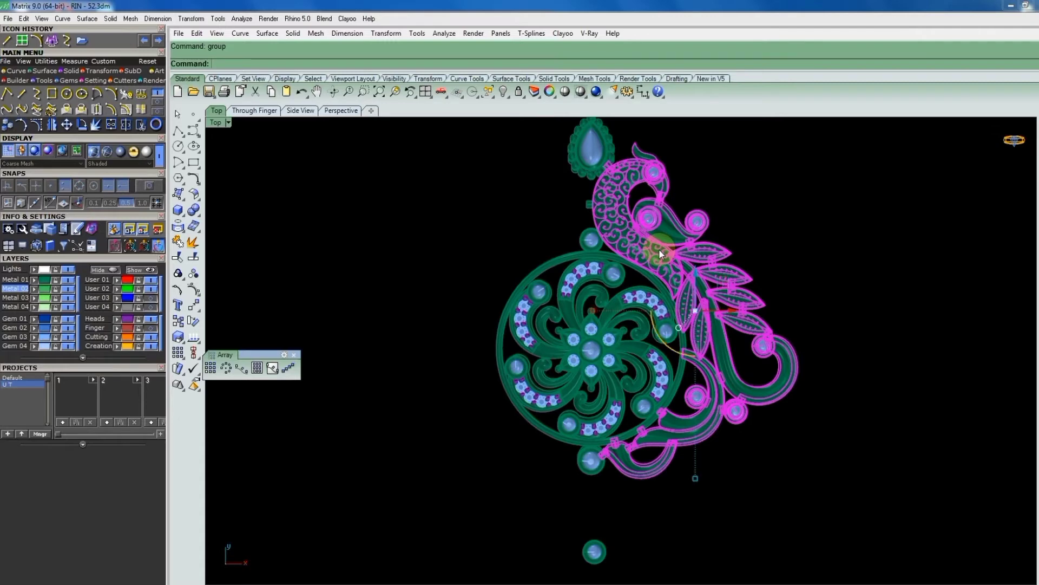
pyautogui.write('mirror')
pyautogui.press('Return')
pyautogui.write('0')
pyautogui.press('Return')
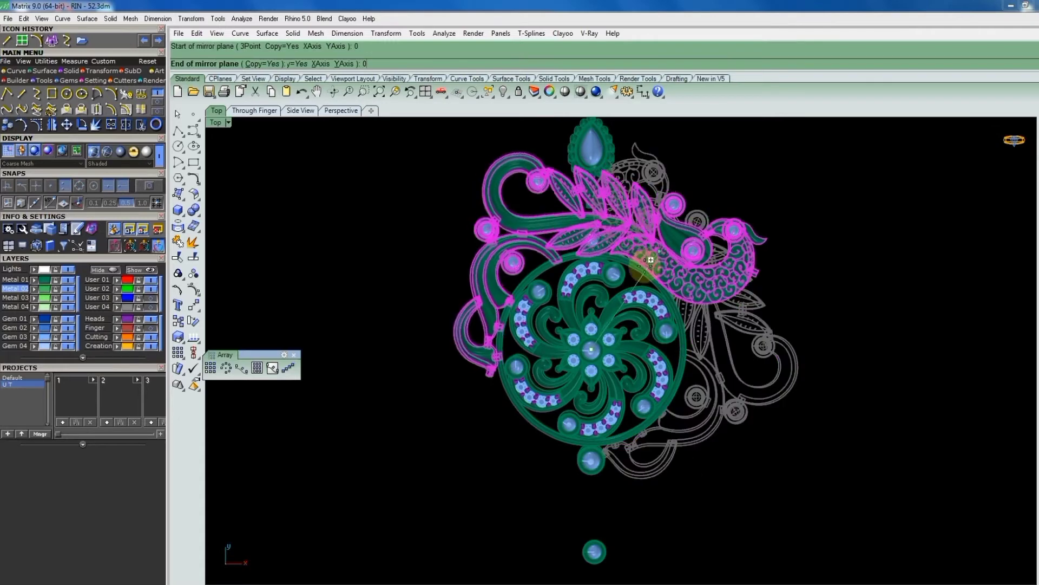
pyautogui.click(598, 217)
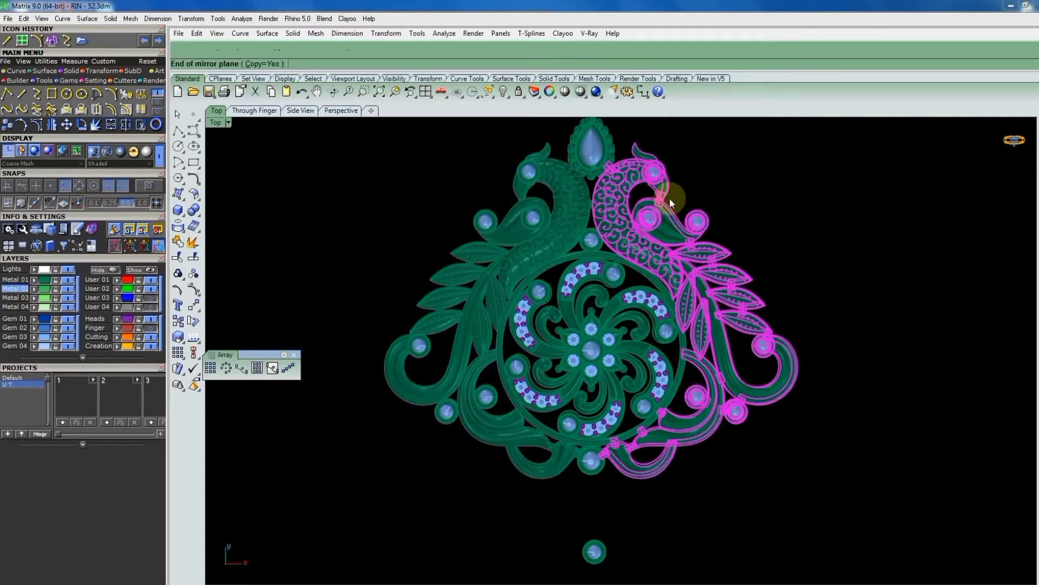
pyautogui.click(671, 200)
pyautogui.scroll(-2, 693, 206)
pyautogui.scroll(2, 648, 325)
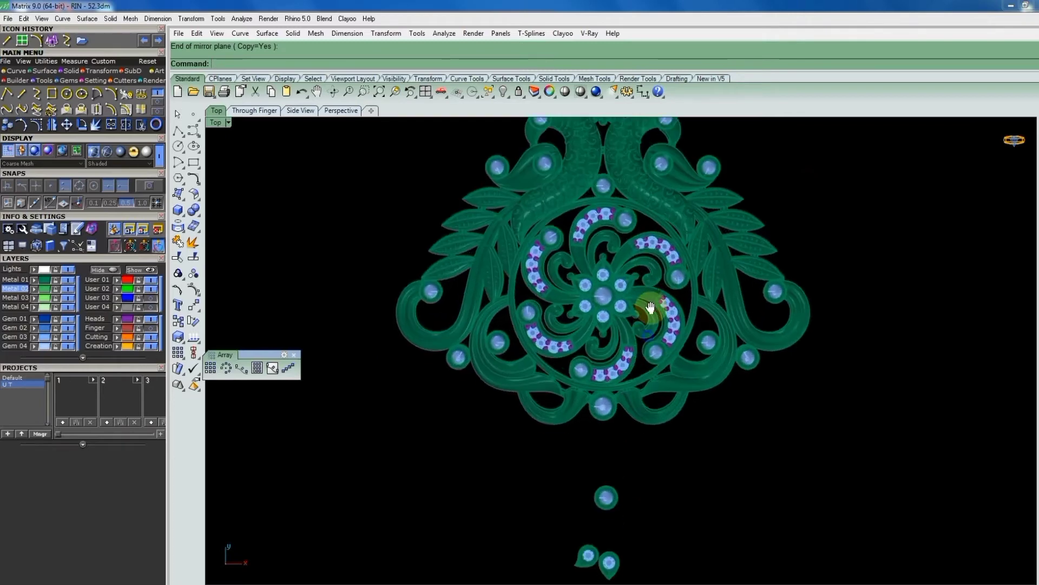
pyautogui.scroll(-3, 665, 336)
pyautogui.moveTo(687, 325); pyautogui.dragTo(723, 255, button='right')
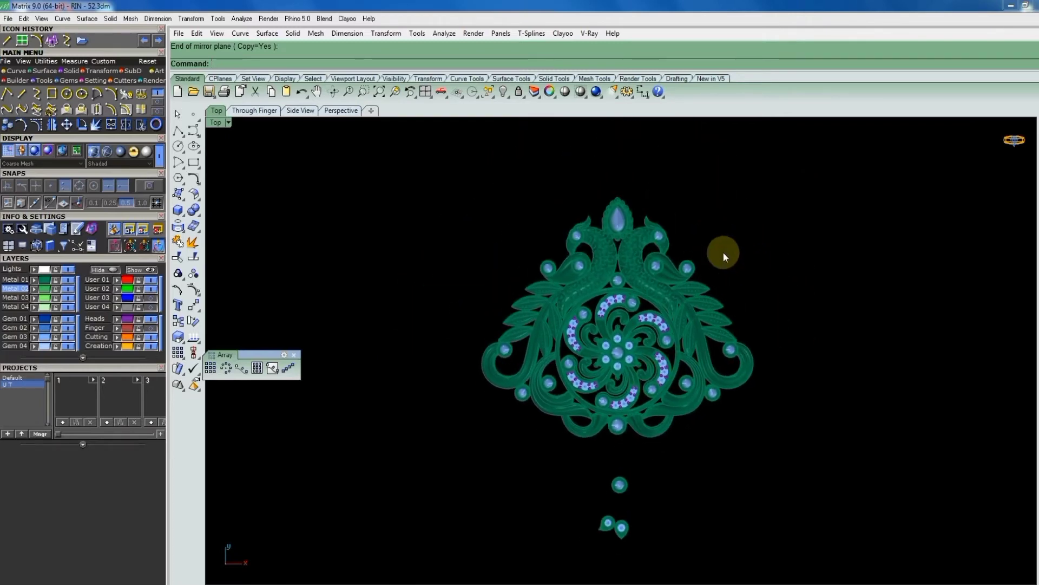
# Save the twin-peacock pendant file and zoom in on the Top view.
pyautogui.hotkey('ctrl', 's')
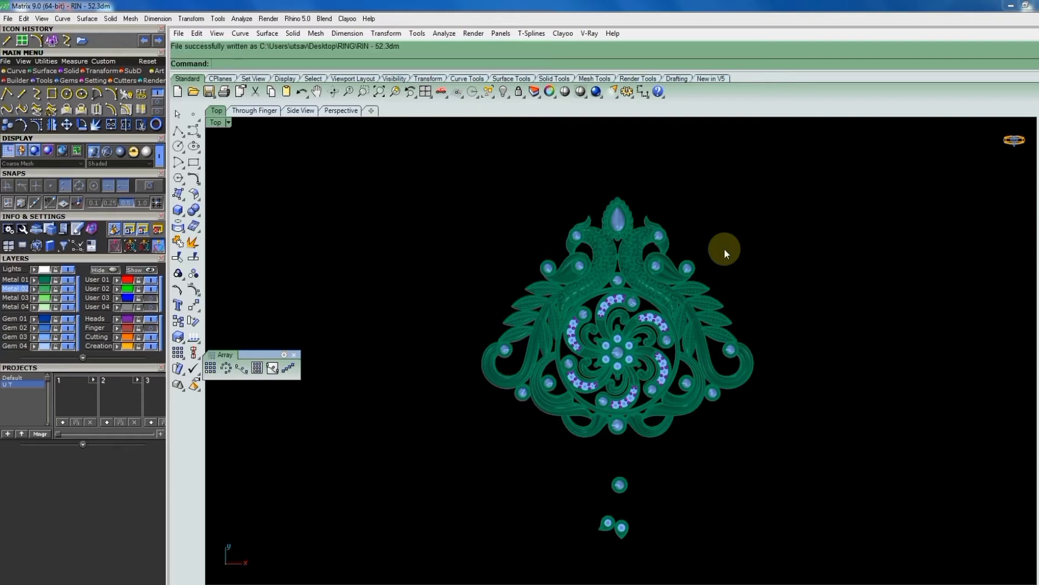
pyautogui.scroll(-2, 680, 274)
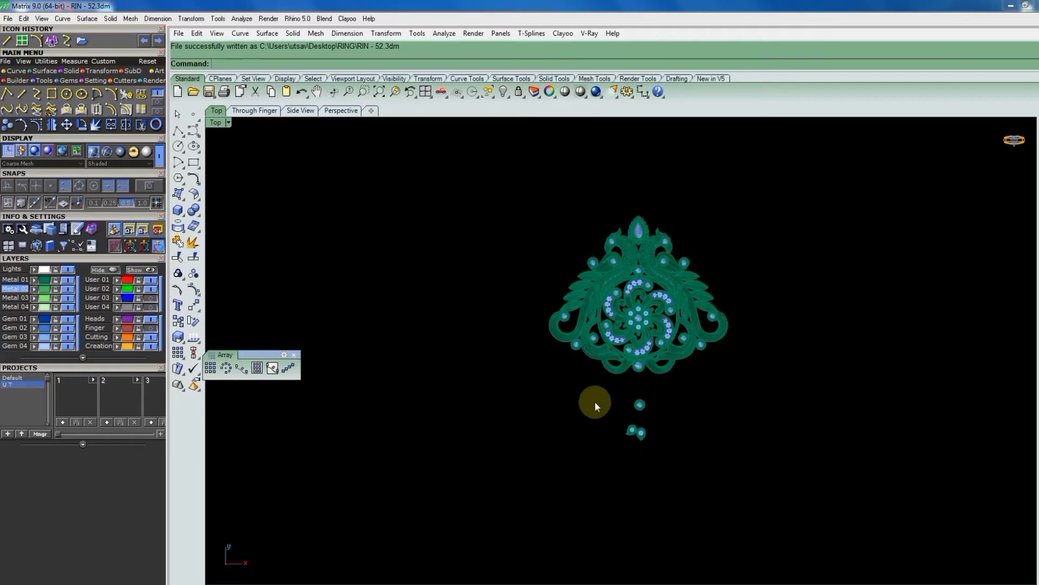
pyautogui.scroll(1, 703, 398)
pyautogui.scroll(2, 686, 403)
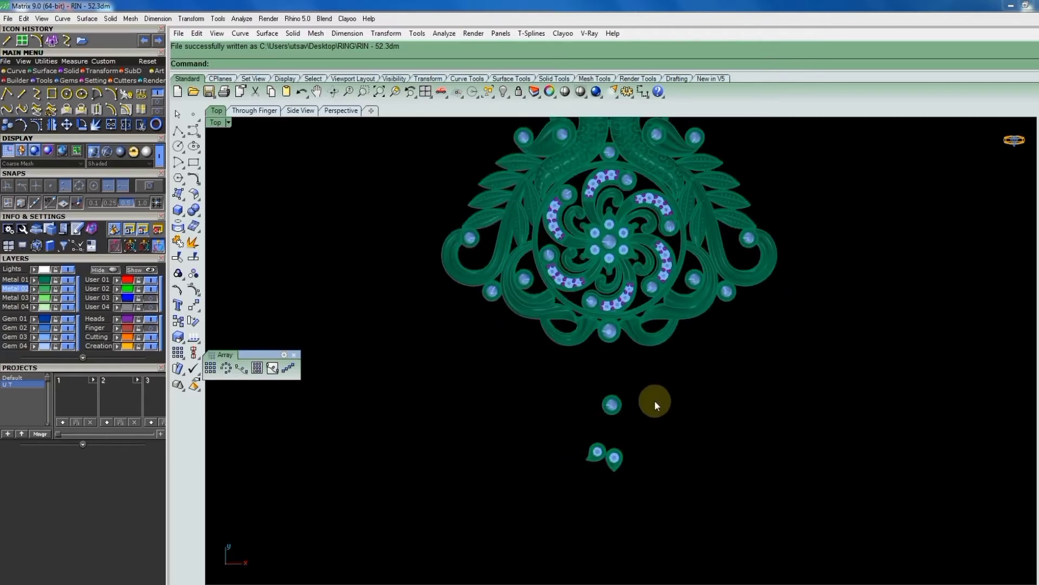
pyautogui.scroll(-1, 672, 368)
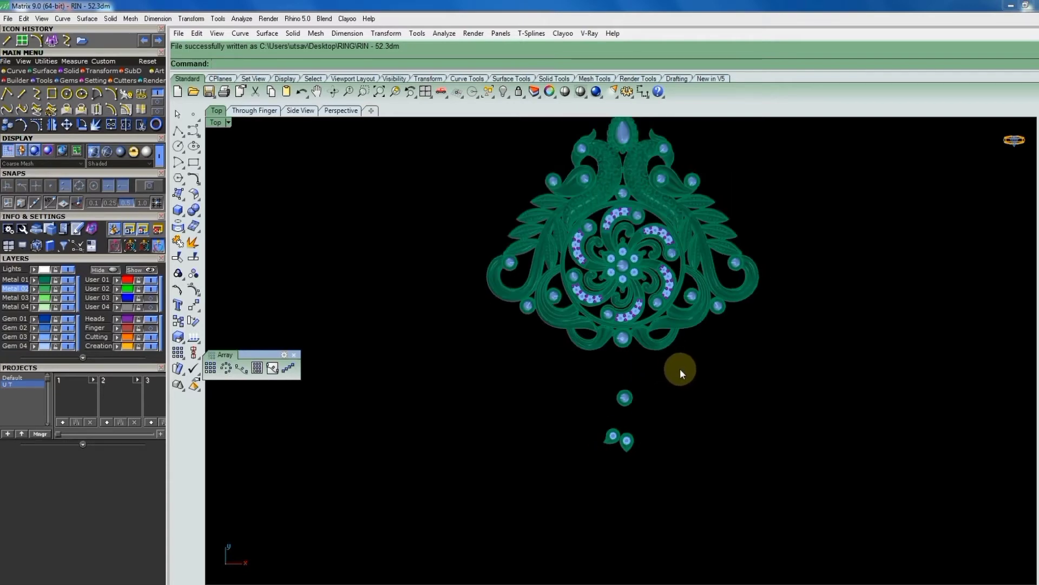
pyautogui.scroll(1, 620, 403)
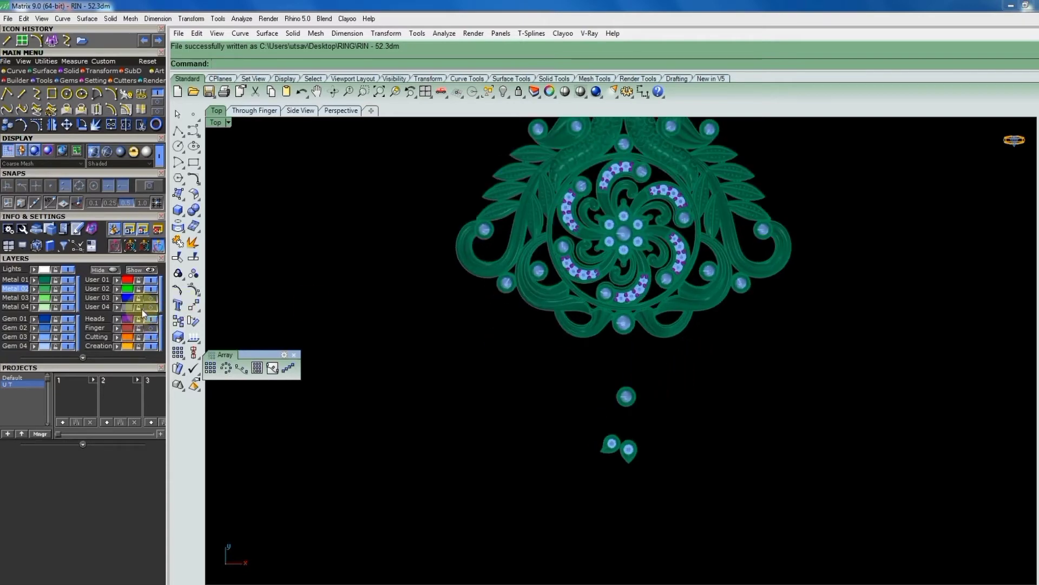
# Show the User 04 reference photo to compare, hide it, and select the centre drop gem.
pyautogui.click(140, 308)
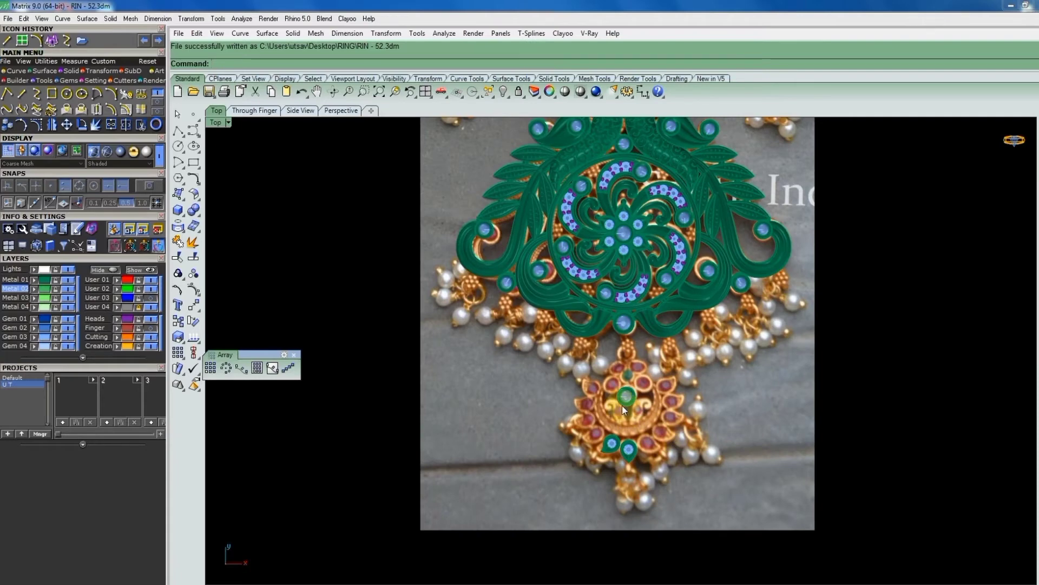
pyautogui.scroll(4, 622, 405)
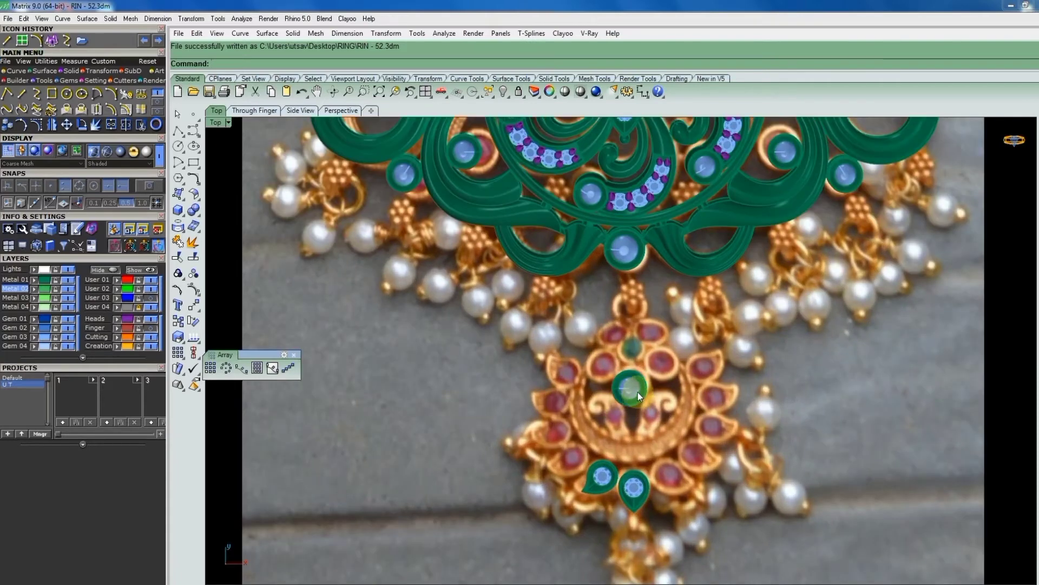
pyautogui.click(153, 327)
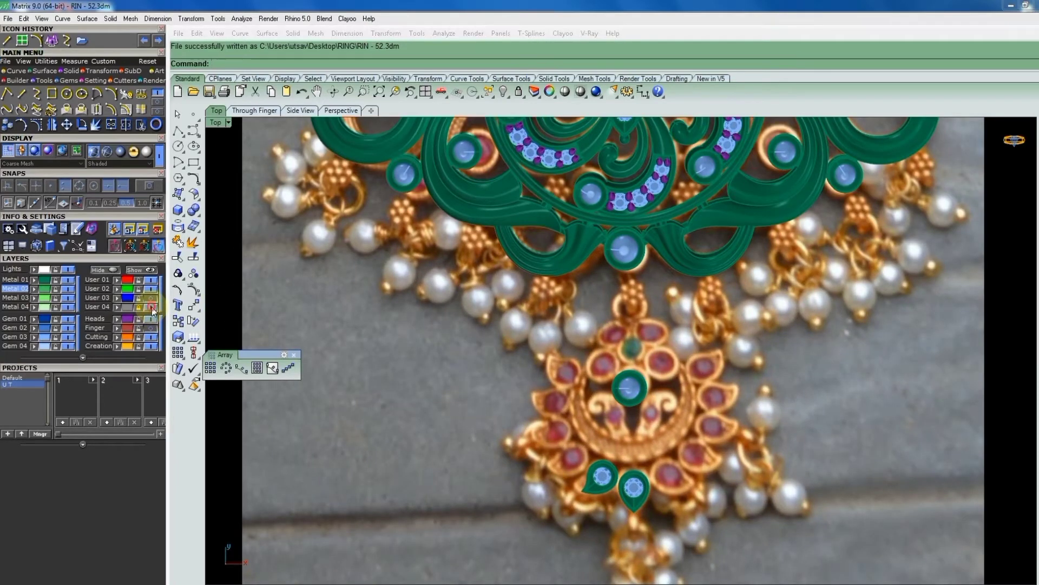
pyautogui.click(147, 307)
pyautogui.click(644, 400)
# Copy the drop gem setting and place the copy just below the original.
pyautogui.scroll(3, 638, 394)
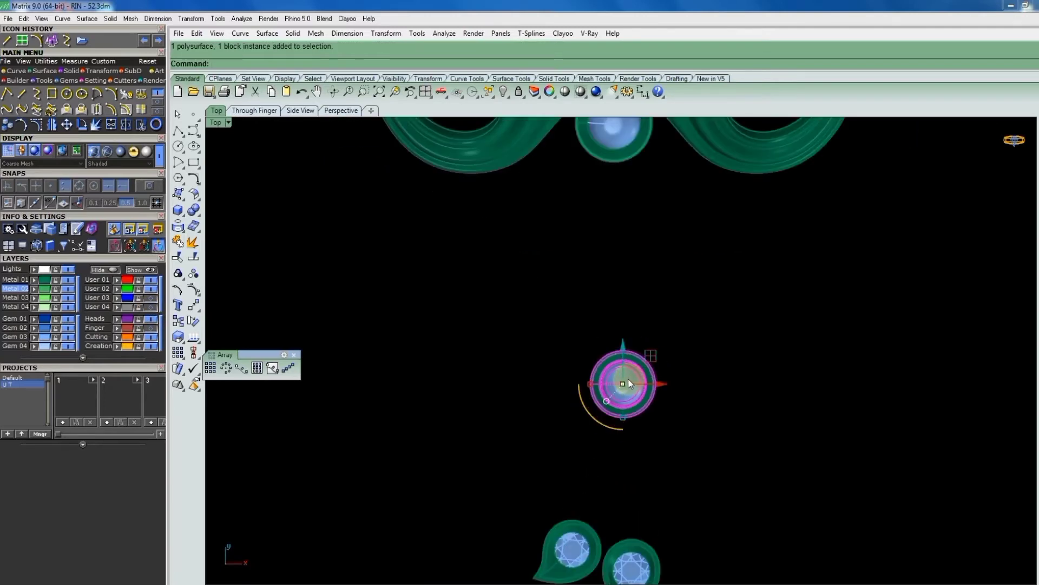
pyautogui.write('c')
pyautogui.scroll(-3, 627, 377)
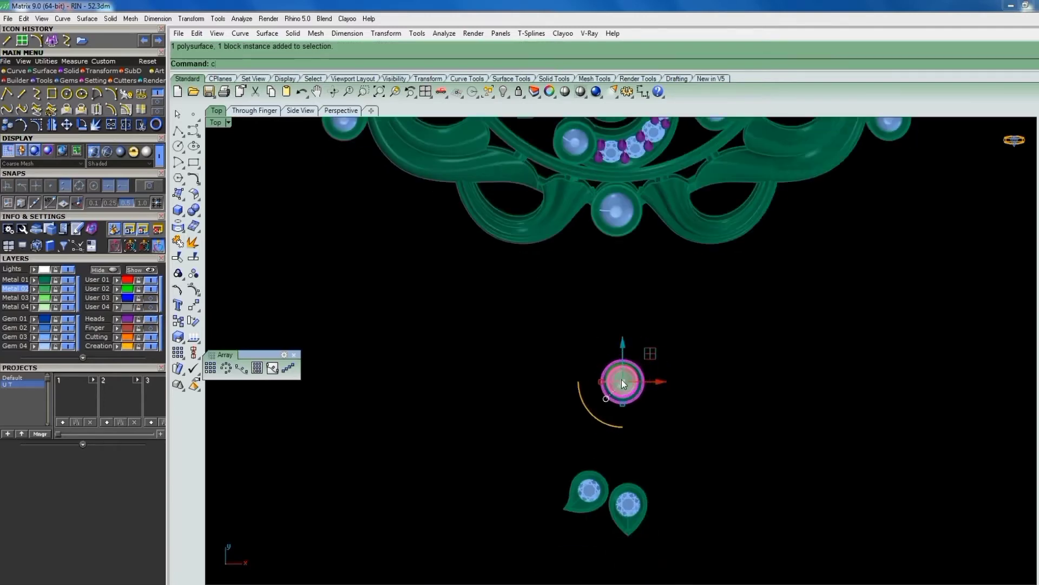
pyautogui.scroll(-3, 621, 380)
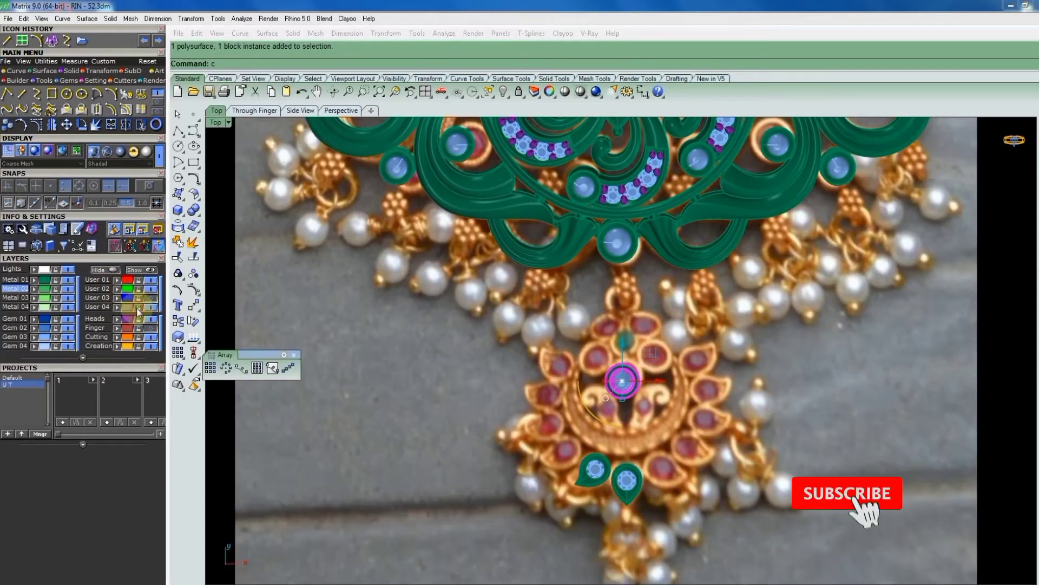
pyautogui.scroll(2, 626, 402)
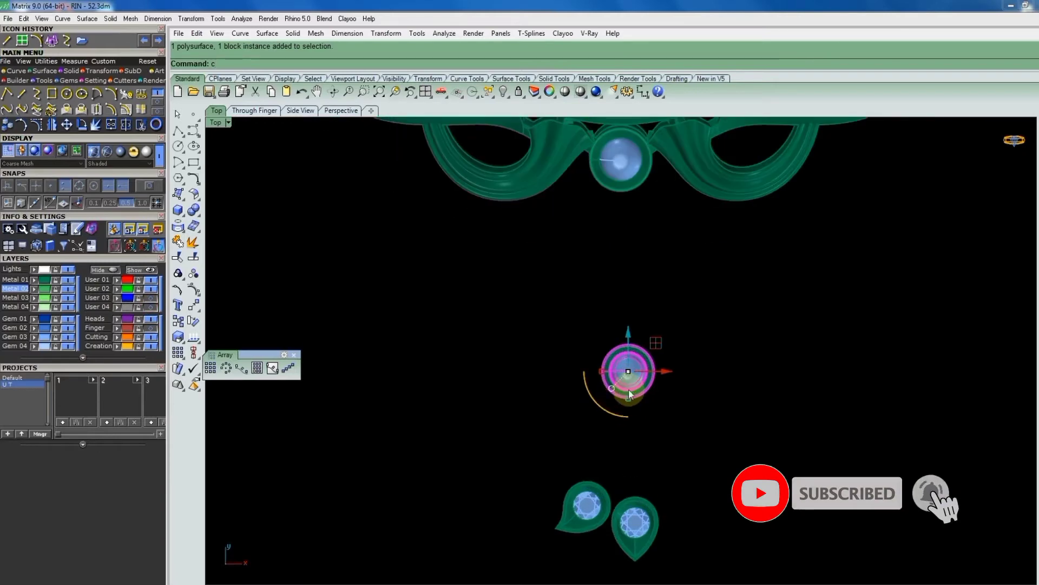
pyautogui.scroll(-3, 689, 350)
pyautogui.click(689, 350)
pyautogui.scroll(3, 619, 374)
pyautogui.click(618, 372)
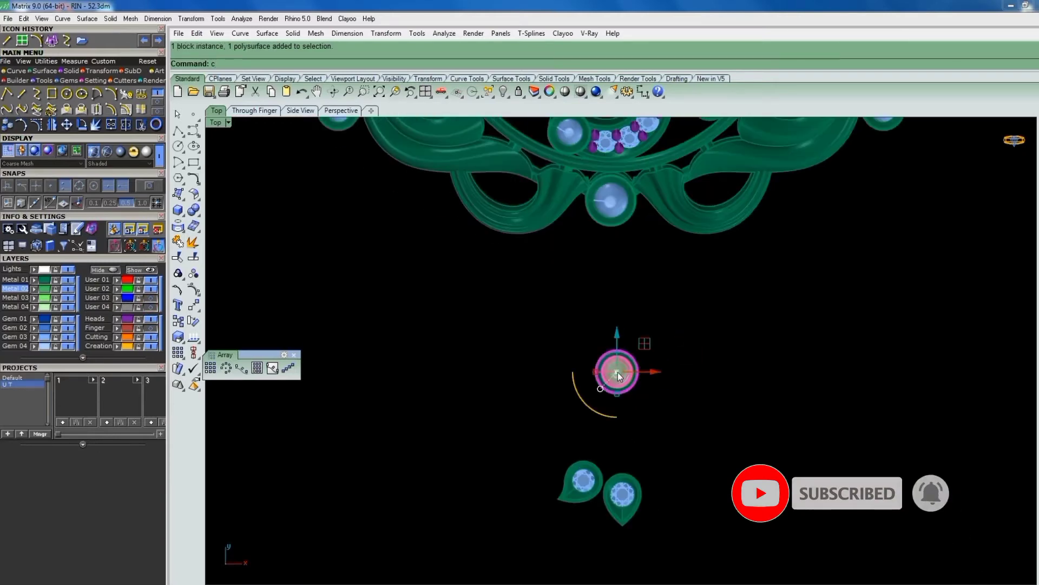
pyautogui.press('Return')
pyautogui.click(618, 372)
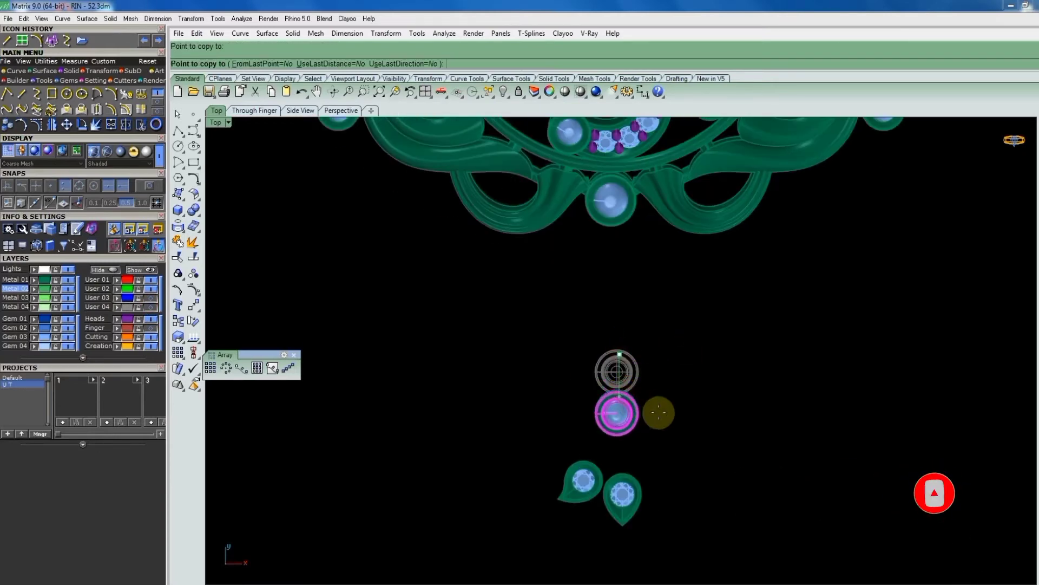
pyautogui.scroll(1, 617, 413)
pyautogui.click(628, 410)
pyautogui.scroll(3, 625, 389)
pyautogui.scroll(1, 619, 375)
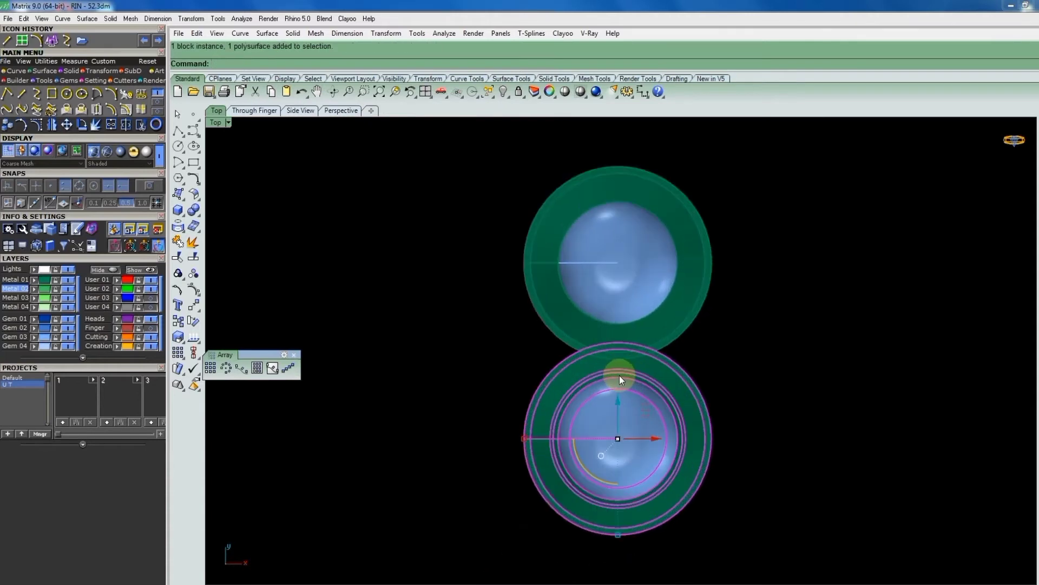
pyautogui.moveTo(620, 399); pyautogui.dragTo(621, 372)
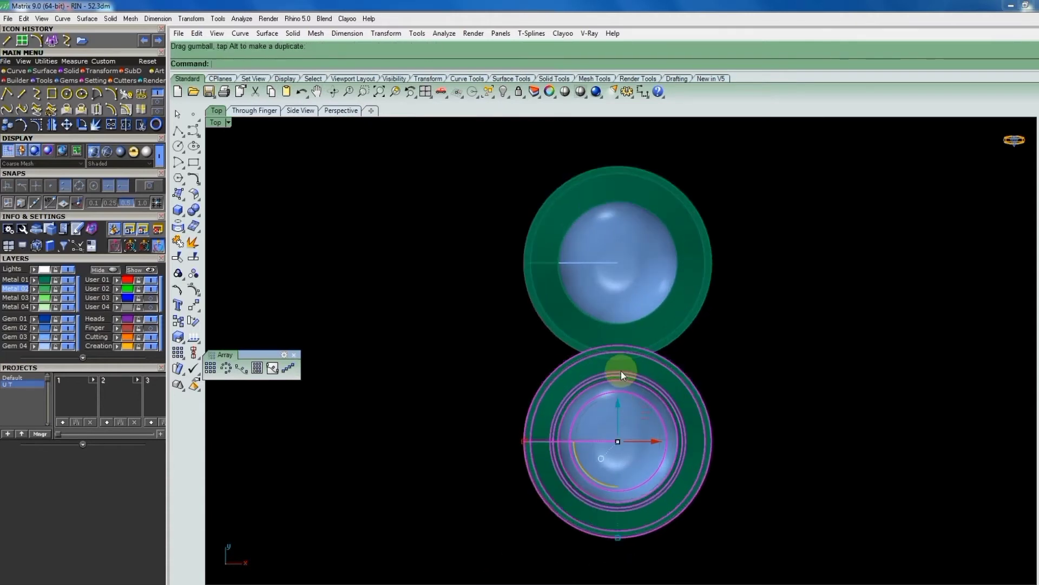
# Polar-array the gem five times around the upper gem's centre and delete the extra gem.
pyautogui.click(619, 262)
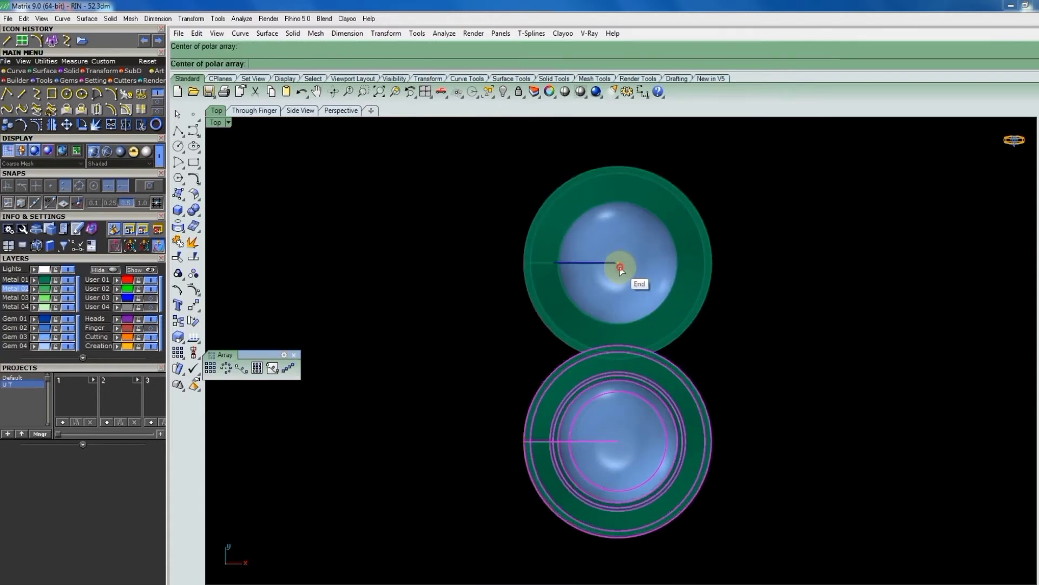
pyautogui.write('5')
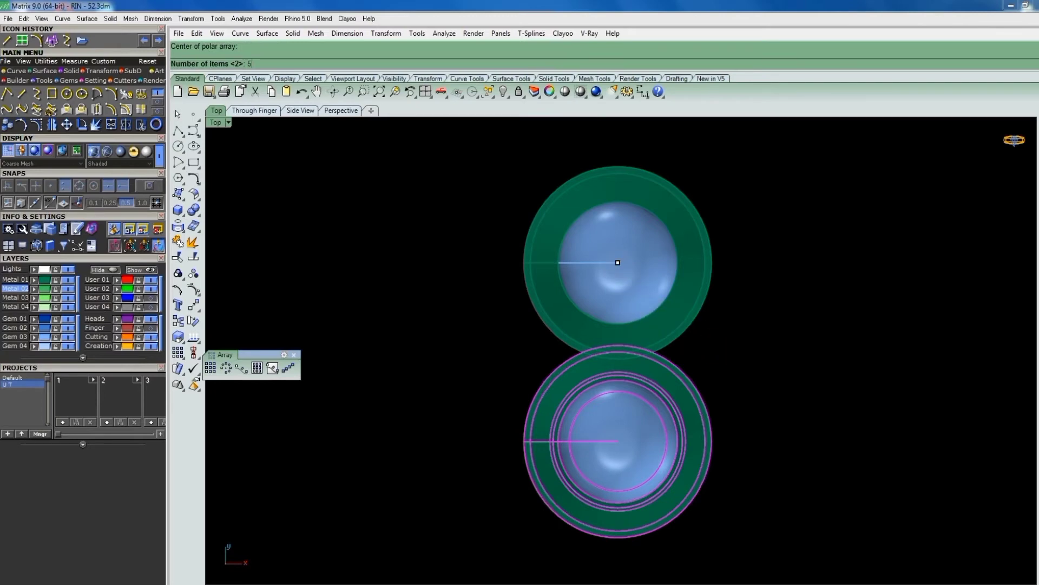
pyautogui.press('Return')
pyautogui.press('Return')
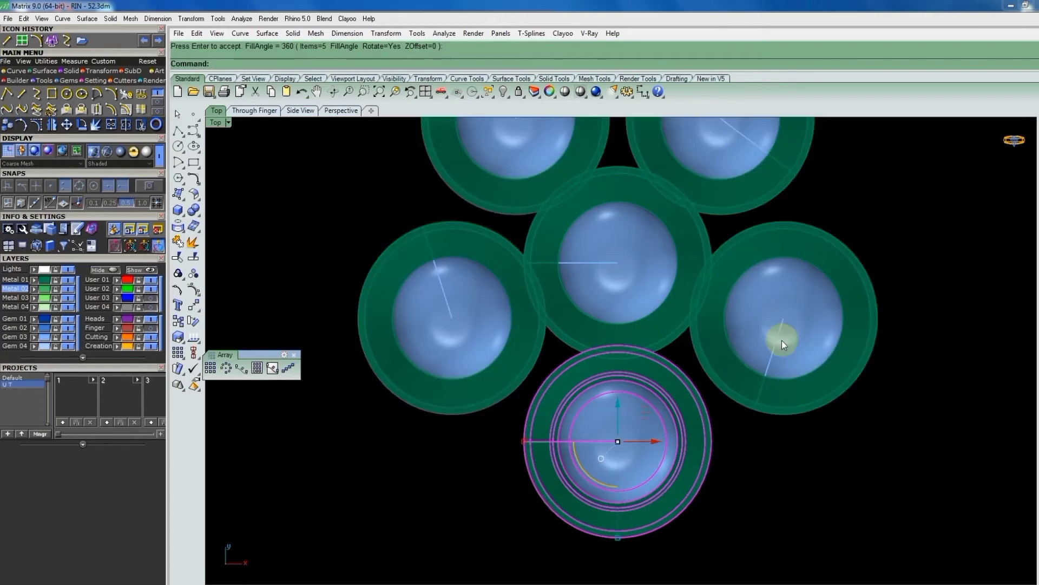
pyautogui.scroll(-5, 782, 340)
pyautogui.scroll(3, 751, 378)
pyautogui.scroll(1, 777, 408)
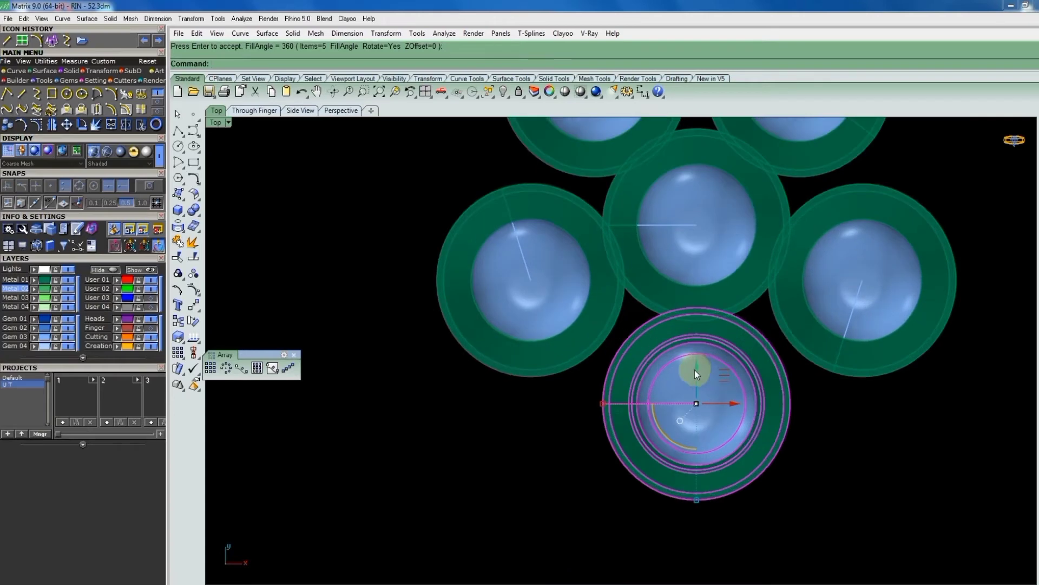
pyautogui.press('Return')
pyautogui.scroll(-3, 737, 385)
pyautogui.press('Delete')
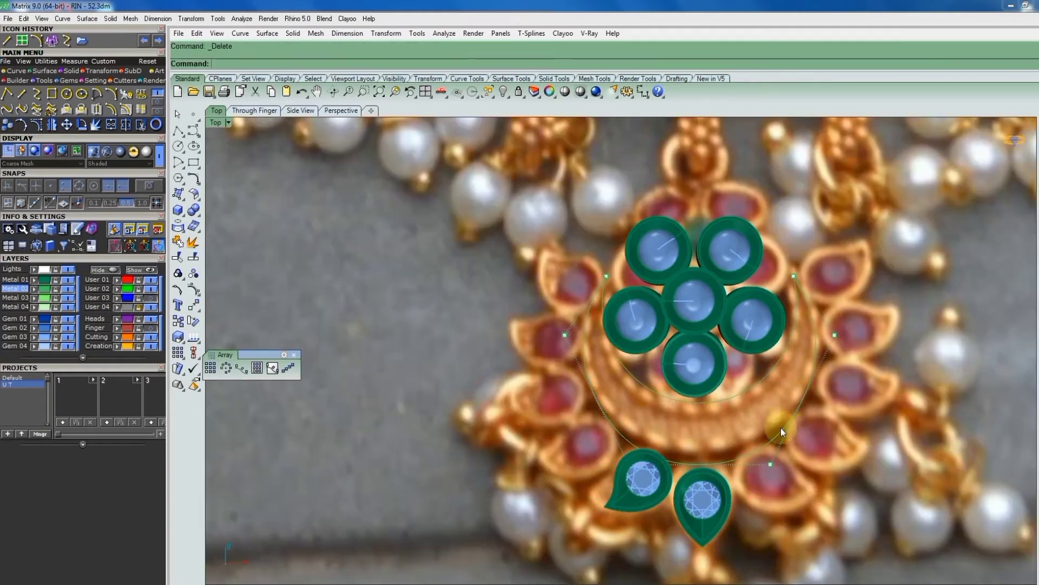
# Reshape the crescent curve by moving its control points in the top and side views.
pyautogui.moveTo(620, 449); pyautogui.dragTo(798, 481)
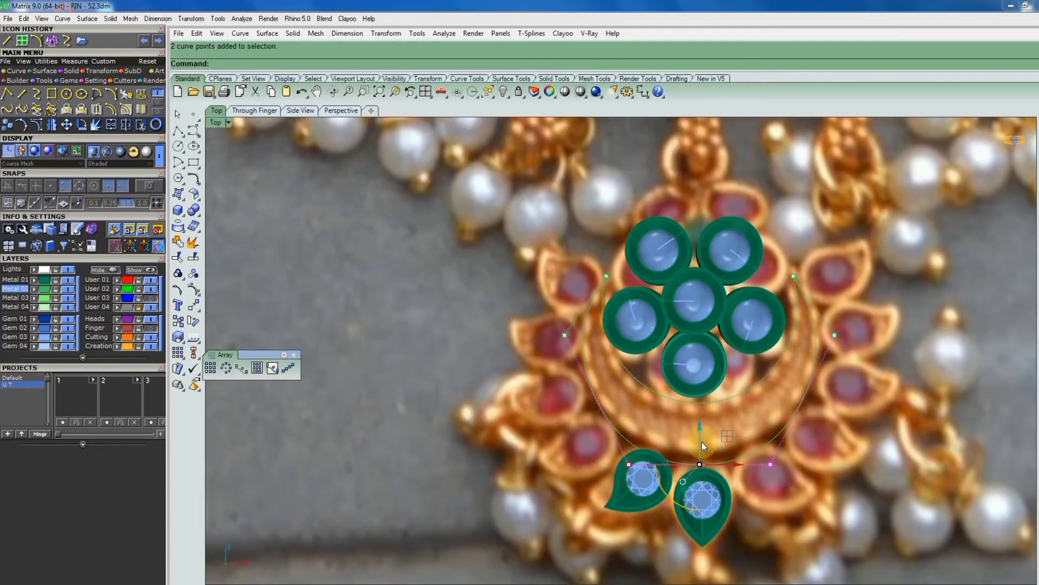
pyautogui.moveTo(699, 423); pyautogui.dragTo(699, 418)
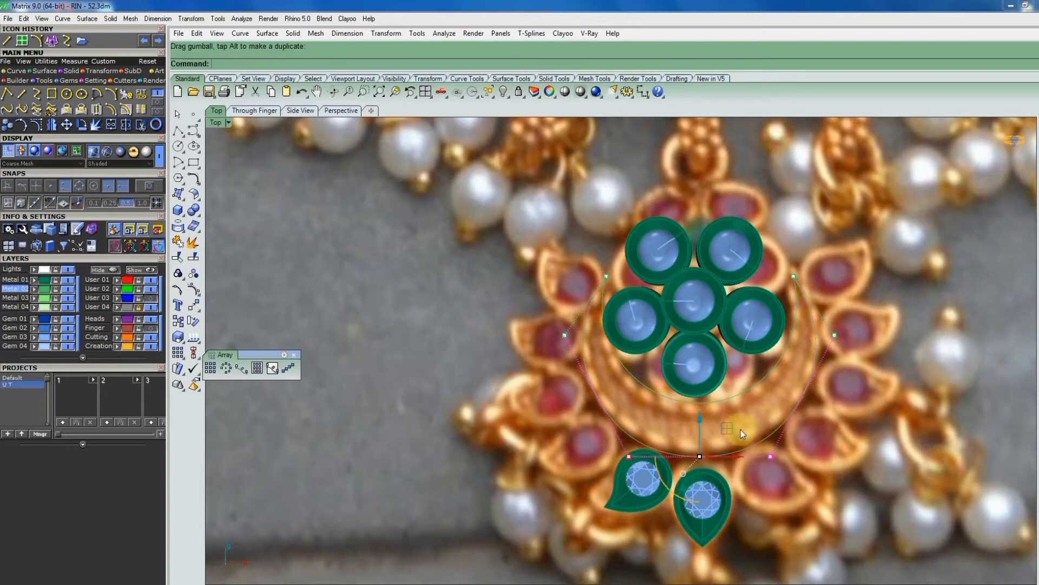
pyautogui.press('Escape')
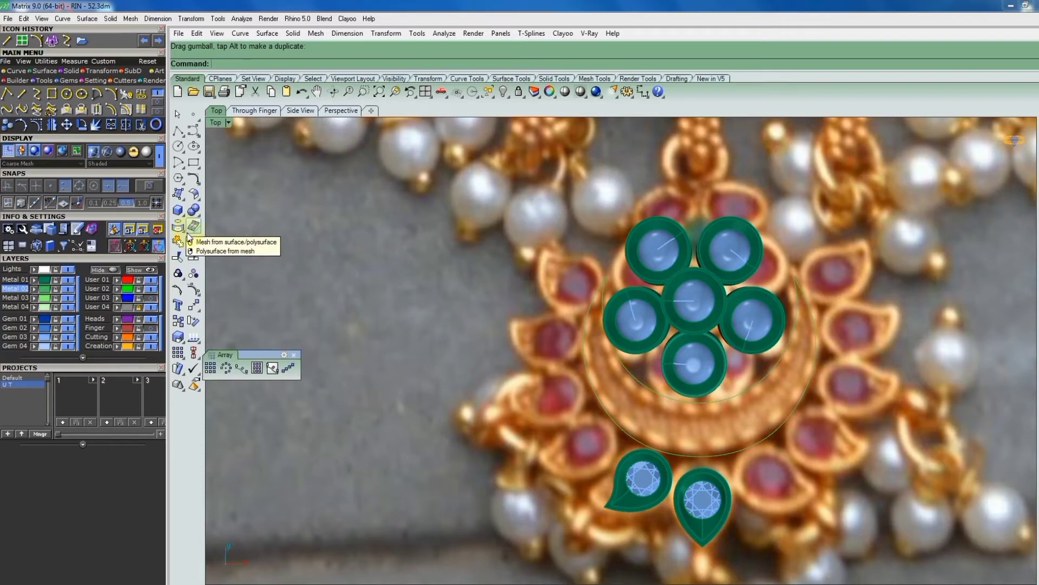
pyautogui.moveTo(517, 179); pyautogui.dragTo(561, 335)
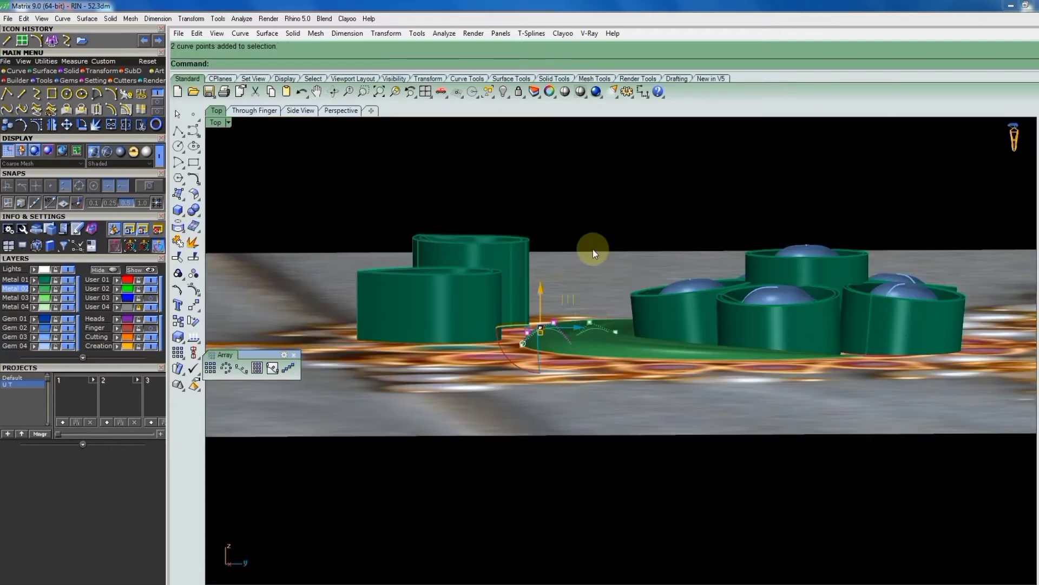
pyautogui.keyDown('shift'); pyautogui.click(619, 331); pyautogui.keyUp('shift')
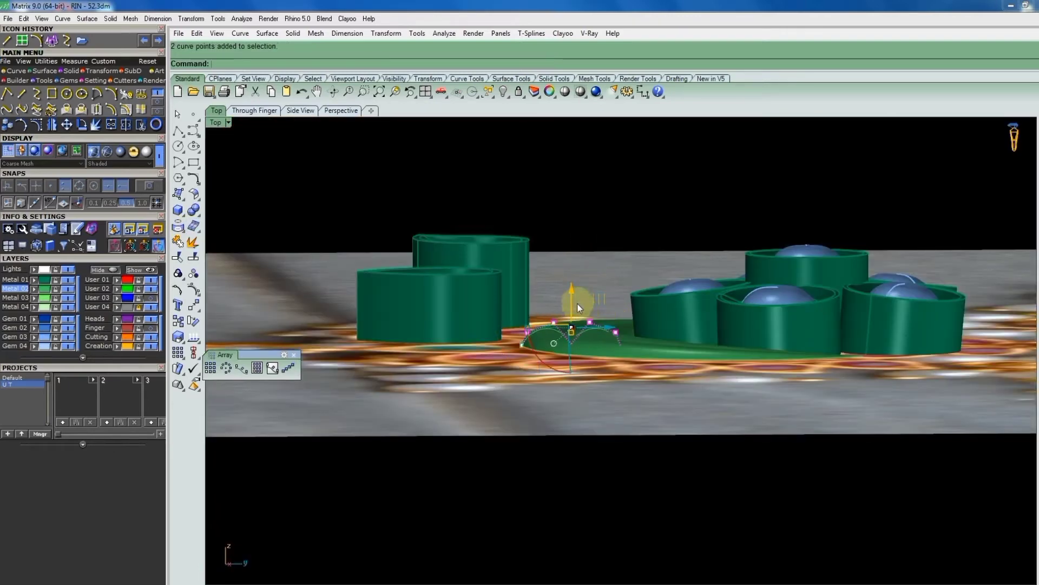
pyautogui.moveTo(575, 300); pyautogui.dragTo(570, 288)
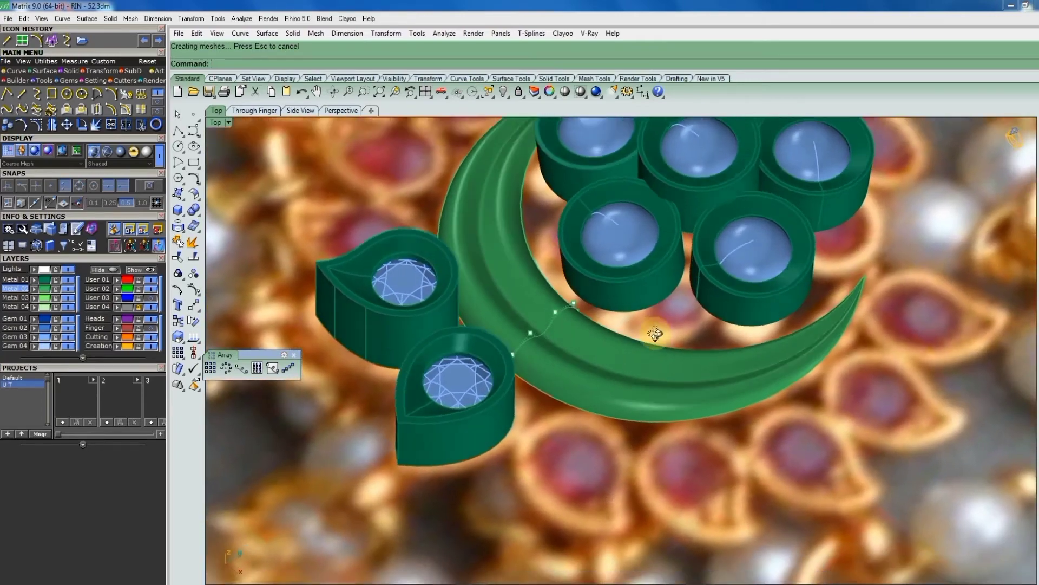
# Group the crescent drop's surface and curves into one object.
pyautogui.scroll(-3, 655, 333)
pyautogui.scroll(-3, 623, 345)
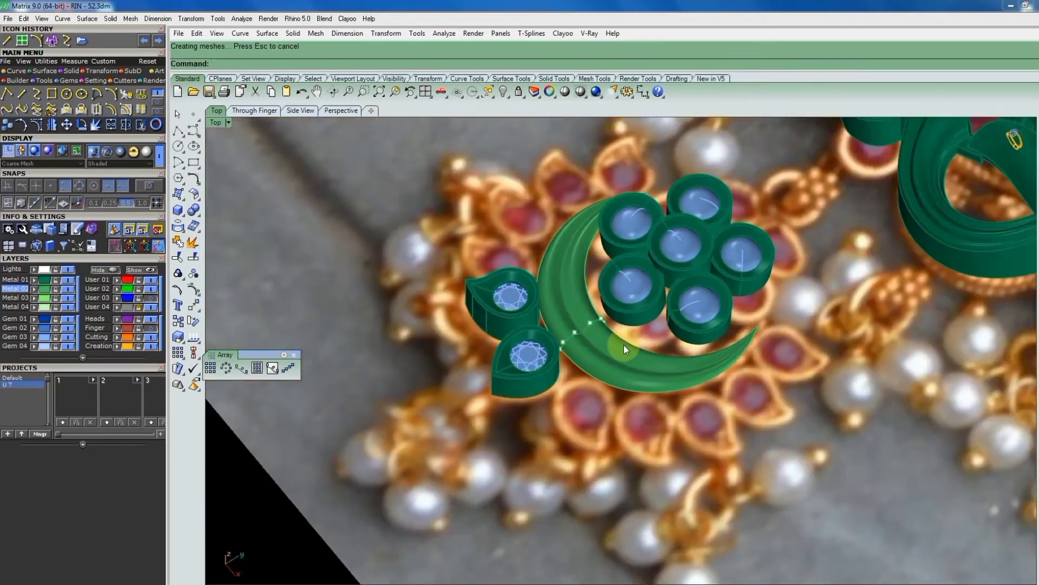
pyautogui.scroll(2, 604, 328)
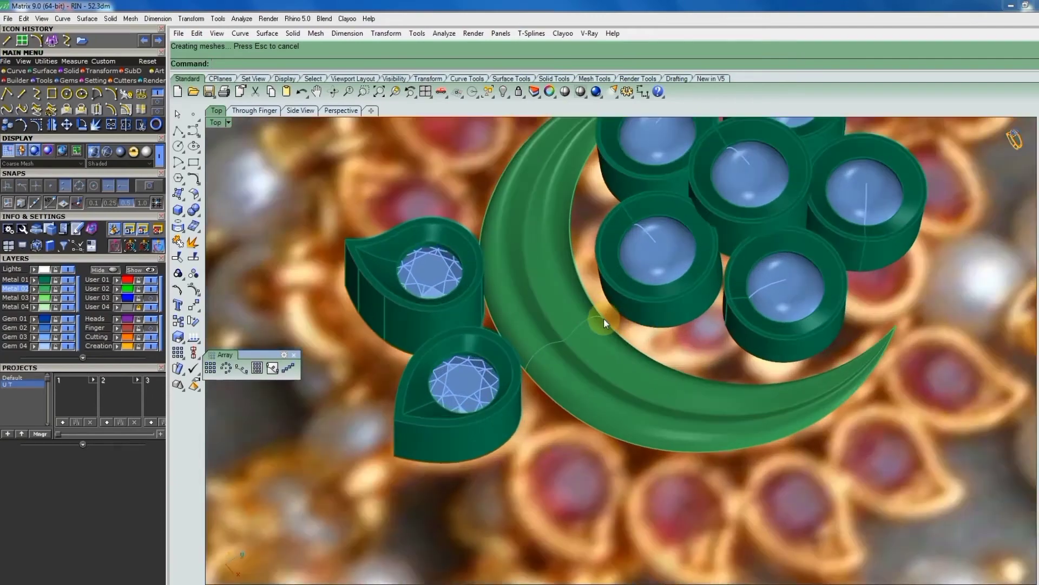
pyautogui.scroll(3, 603, 318)
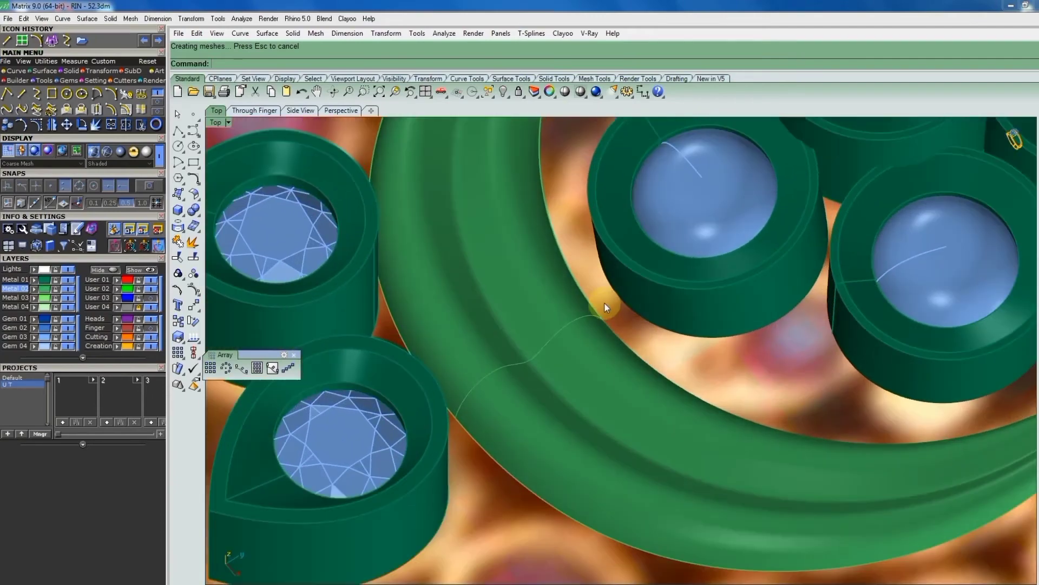
pyautogui.keyDown('ctrl'); pyautogui.click(557, 422); pyautogui.keyUp('ctrl')
pyautogui.scroll(-5, 557, 421)
pyautogui.write('group')
pyautogui.press('Return')
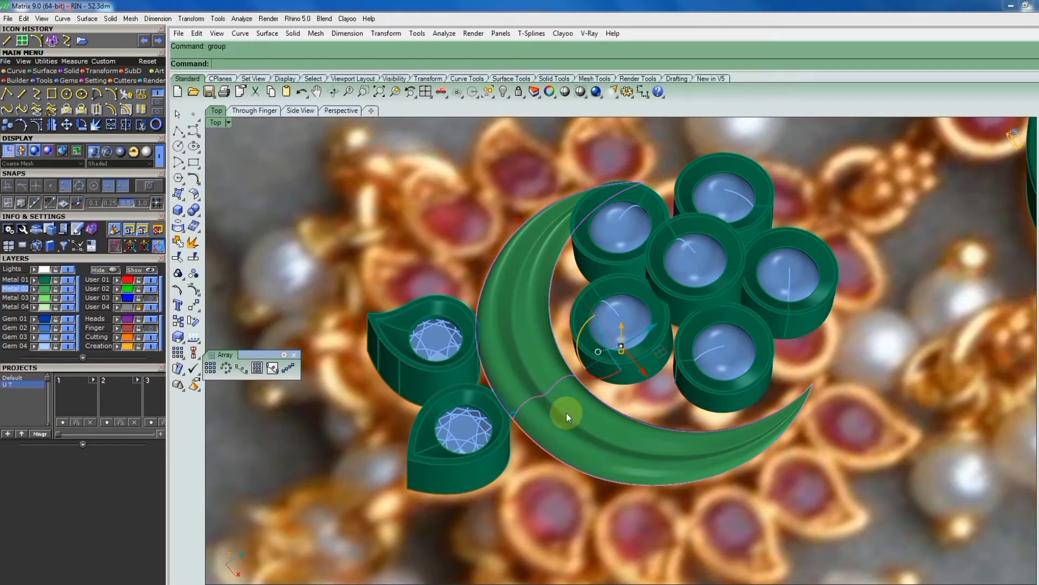
# Orbit around the crescent to inspect it, then snap the viewport to Top.
pyautogui.scroll(-3, 596, 427)
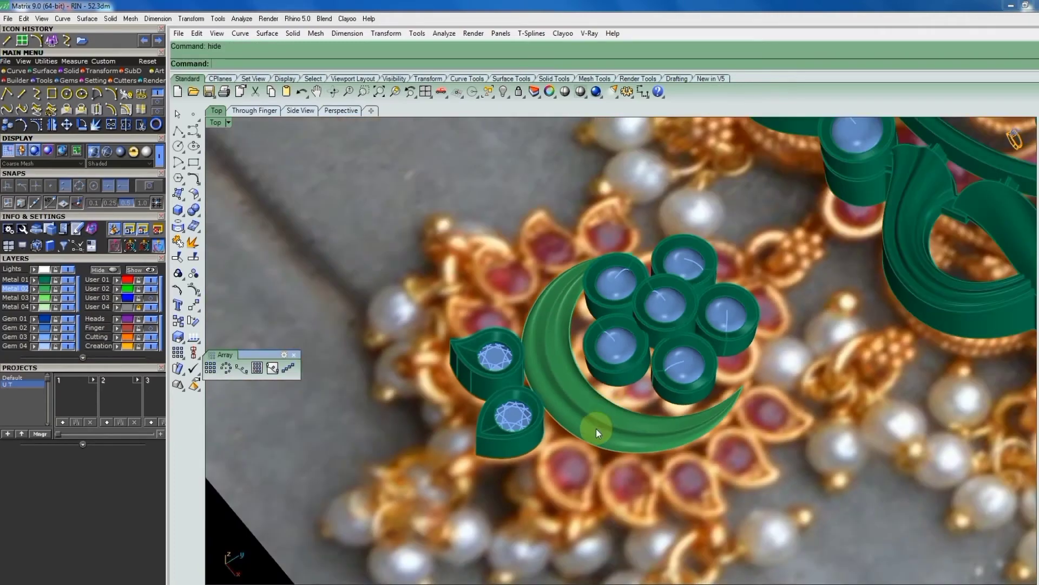
pyautogui.moveTo(590, 422)
pyautogui.mouseDown(button='right')
pyautogui.moveTo(602, 369)
pyautogui.moveTo(678, 354)
pyautogui.moveTo(691, 313)
pyautogui.moveTo(678, 481)
pyautogui.moveTo(701, 455)
pyautogui.moveTo(648, 341)
pyautogui.mouseUp(button='right')
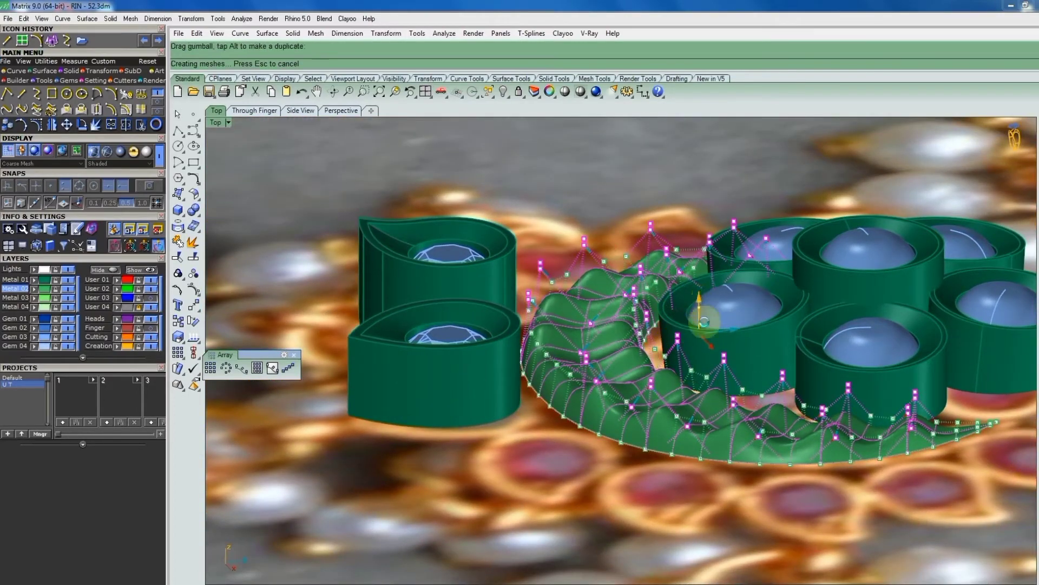
pyautogui.moveTo(700, 303)
pyautogui.mouseDown(button='right')
pyautogui.moveTo(770, 528)
pyautogui.moveTo(657, 464)
pyautogui.moveTo(567, 360)
pyautogui.mouseUp(button='right')
pyautogui.hotkey('ctrl', 'F1')
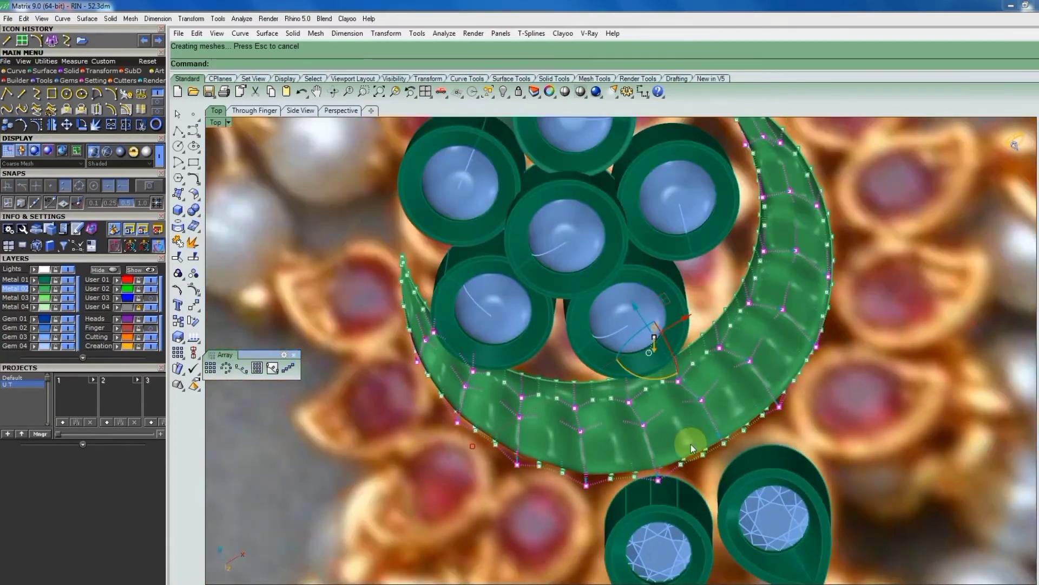
# Copy the left teardrop bezel to three points up the crescent's left edge.
pyautogui.scroll(-5, 724, 380)
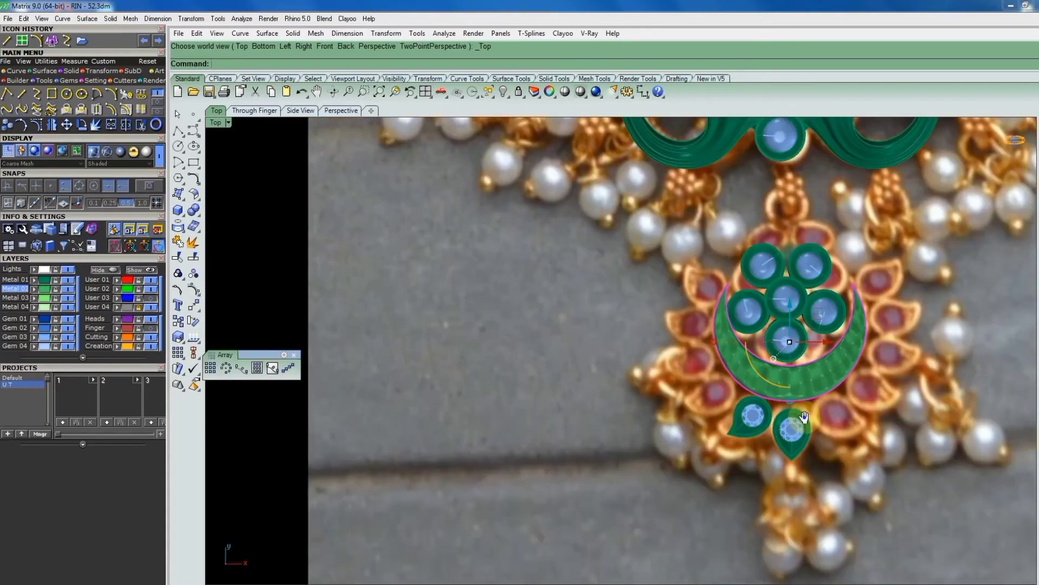
pyautogui.scroll(3, 751, 436)
pyautogui.click(758, 420)
pyautogui.scroll(2, 758, 420)
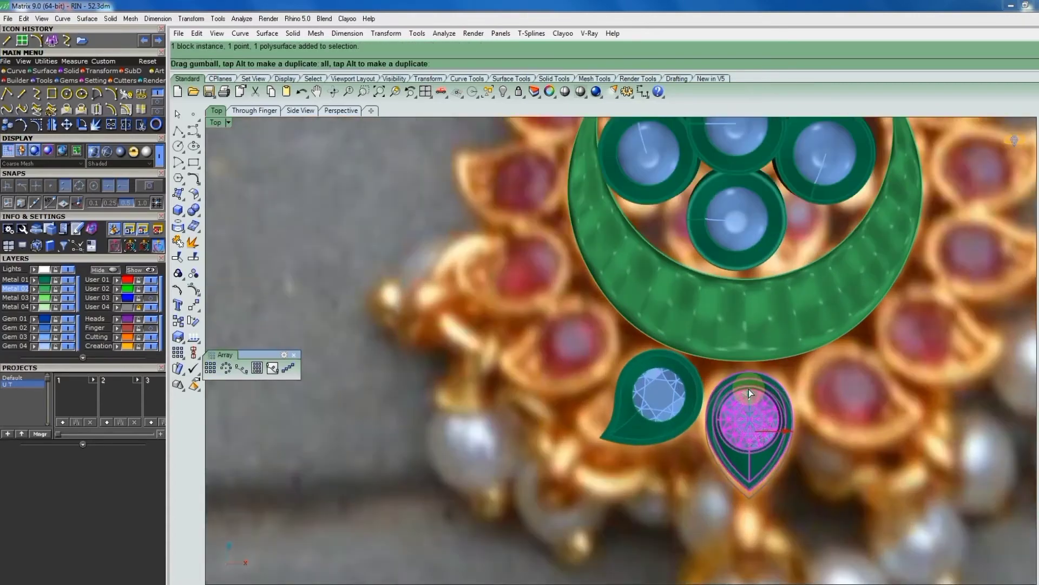
pyautogui.click(690, 385)
pyautogui.scroll(-4, 690, 386)
pyautogui.scroll(3, 703, 406)
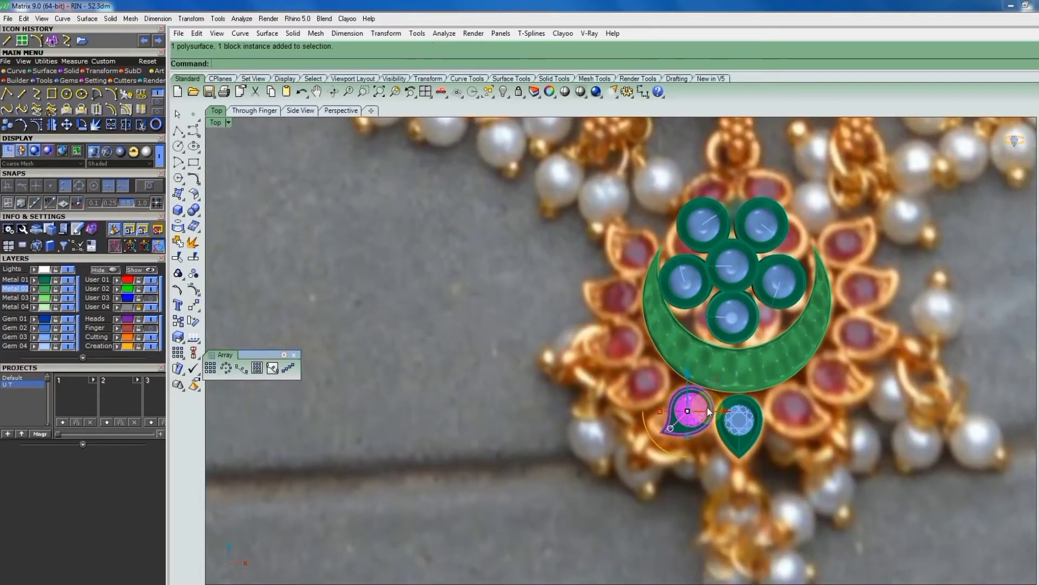
pyautogui.write('copy')
pyautogui.press('Return')
pyautogui.click(688, 411)
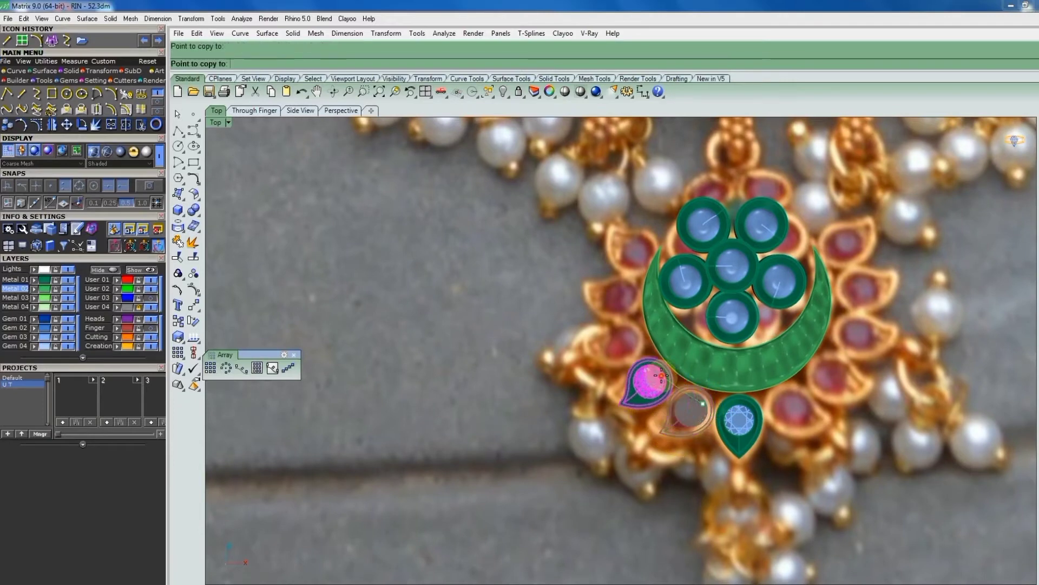
pyautogui.click(642, 333)
pyautogui.click(627, 298)
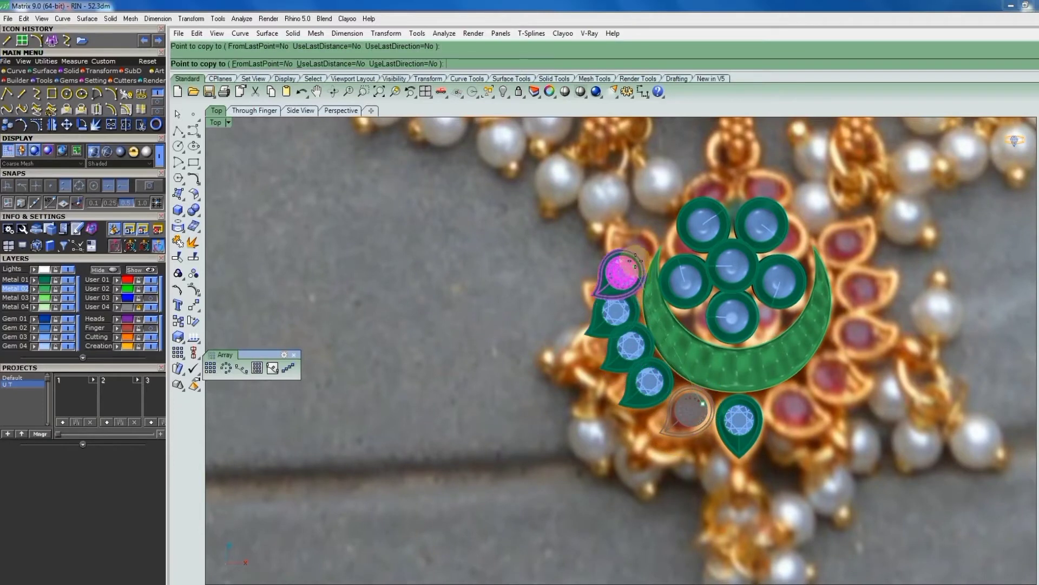
pyautogui.click(634, 254)
pyautogui.press('Return')
# Window-select the six round bezels and move them slightly upward.
pyautogui.scroll(-3, 693, 277)
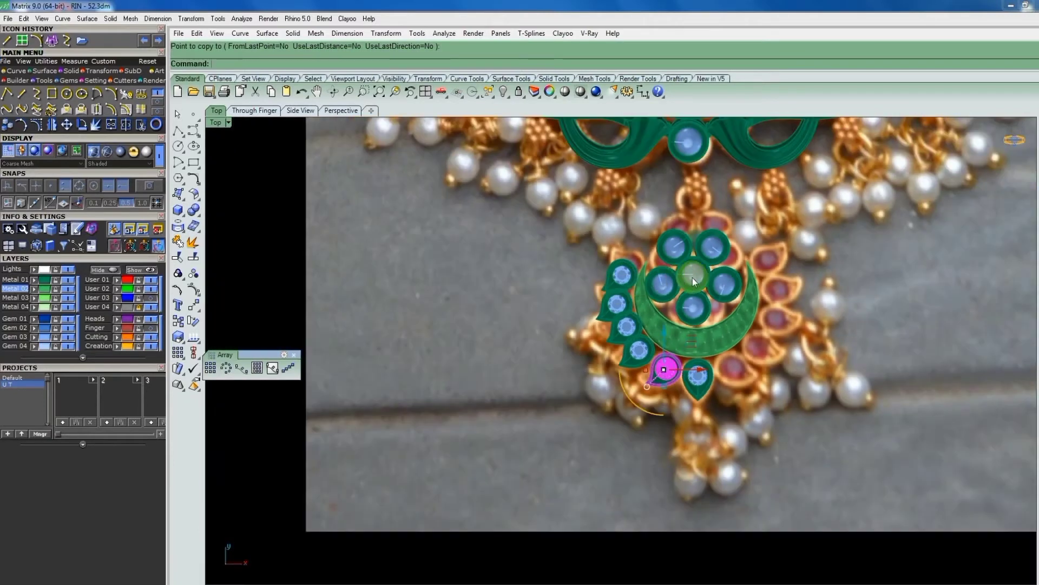
pyautogui.scroll(4, 693, 277)
pyautogui.scroll(-3, 674, 258)
pyautogui.press('Escape')
pyautogui.moveTo(620, 194); pyautogui.dragTo(769, 352)
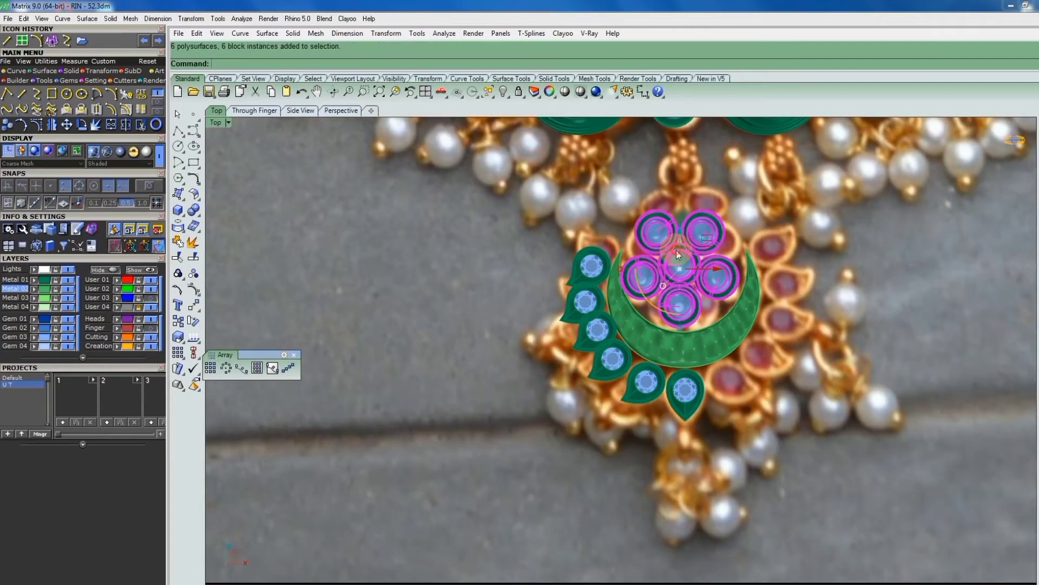
pyautogui.scroll(2, 677, 251)
pyautogui.scroll(2, 681, 252)
pyautogui.moveTo(674, 227); pyautogui.dragTo(673, 220)
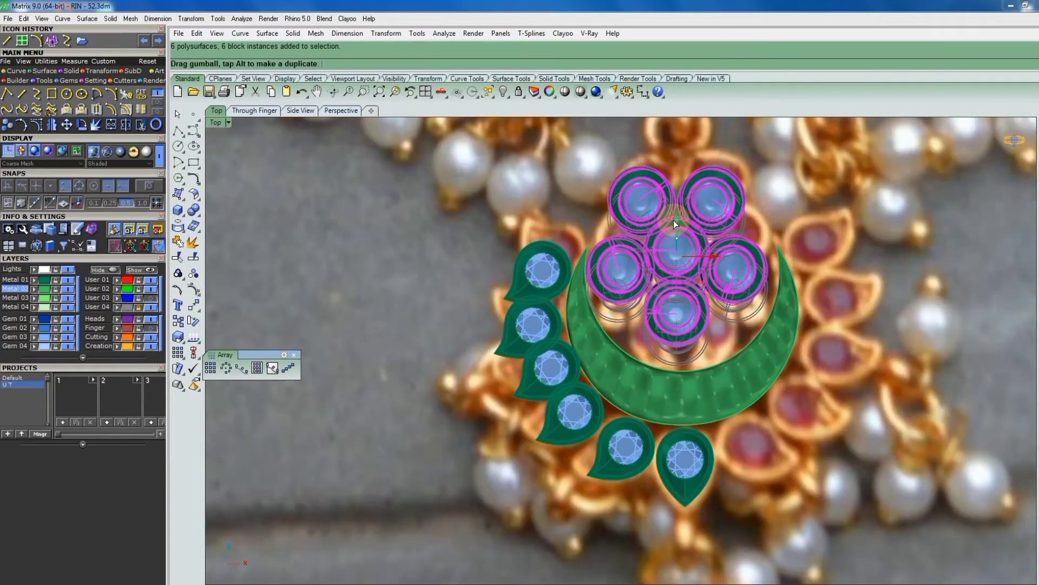
# Reposition a teardrop bezel and window-select the teardrop bezels on the left.
pyautogui.scroll(-1, 750, 300)
pyautogui.scroll(5, 750, 300)
pyautogui.click(575, 307)
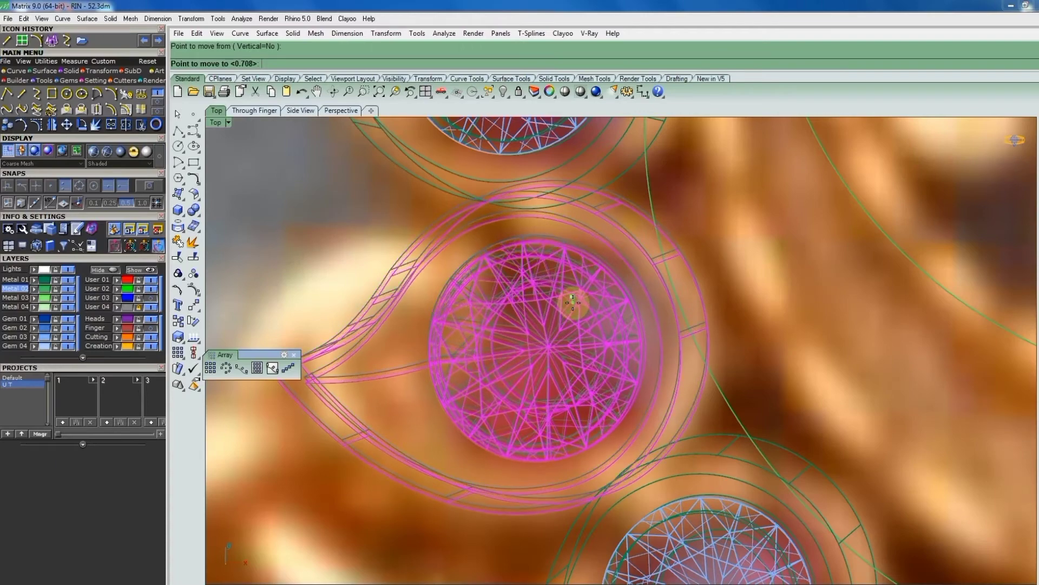
pyautogui.scroll(-5, 575, 308)
pyautogui.press('Escape')
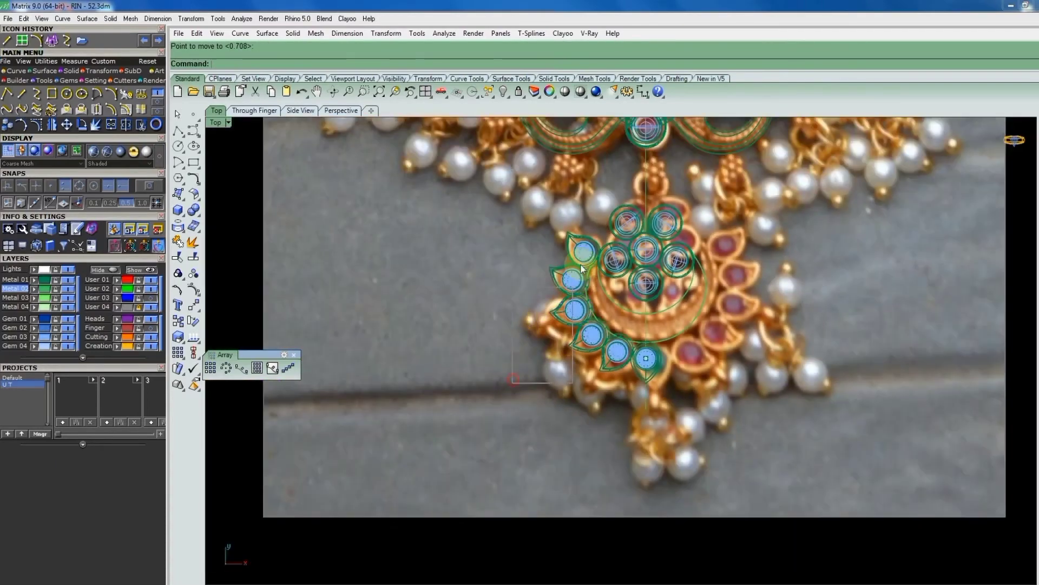
pyautogui.moveTo(541, 336); pyautogui.dragTo(610, 263)
# Group the left teardrop bezels and mirror them across the vertical centre line.
pyautogui.moveTo(642, 308); pyautogui.dragTo(642, 308)
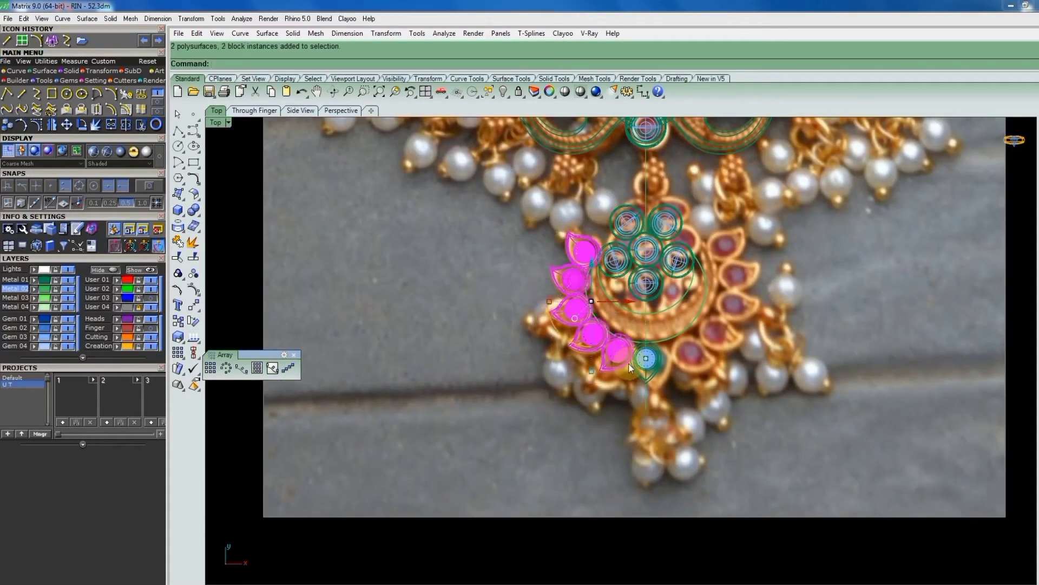
pyautogui.write('group')
pyautogui.press('Return')
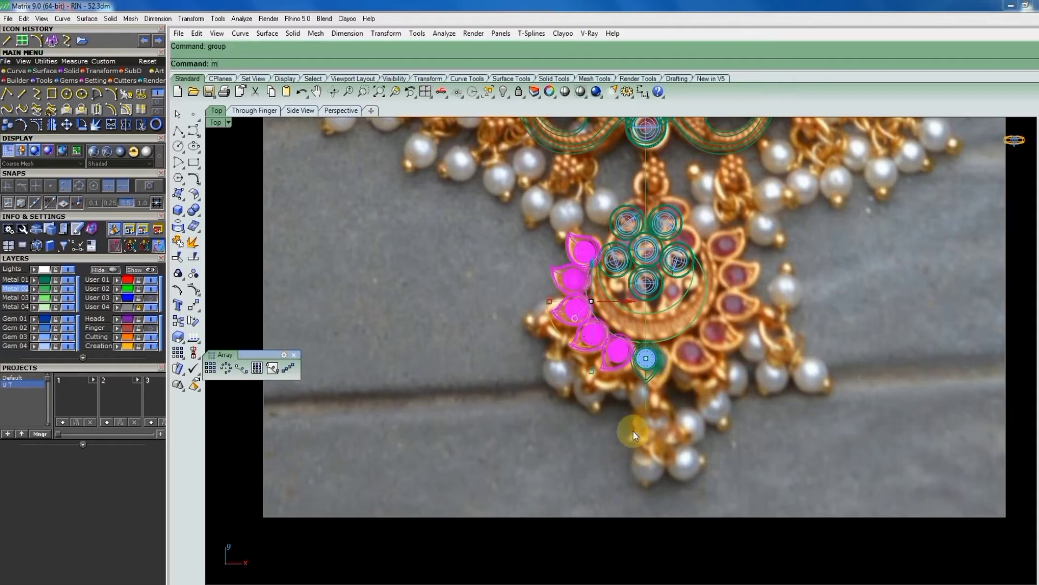
pyautogui.write('mirror')
pyautogui.press('Return')
pyautogui.click(647, 412)
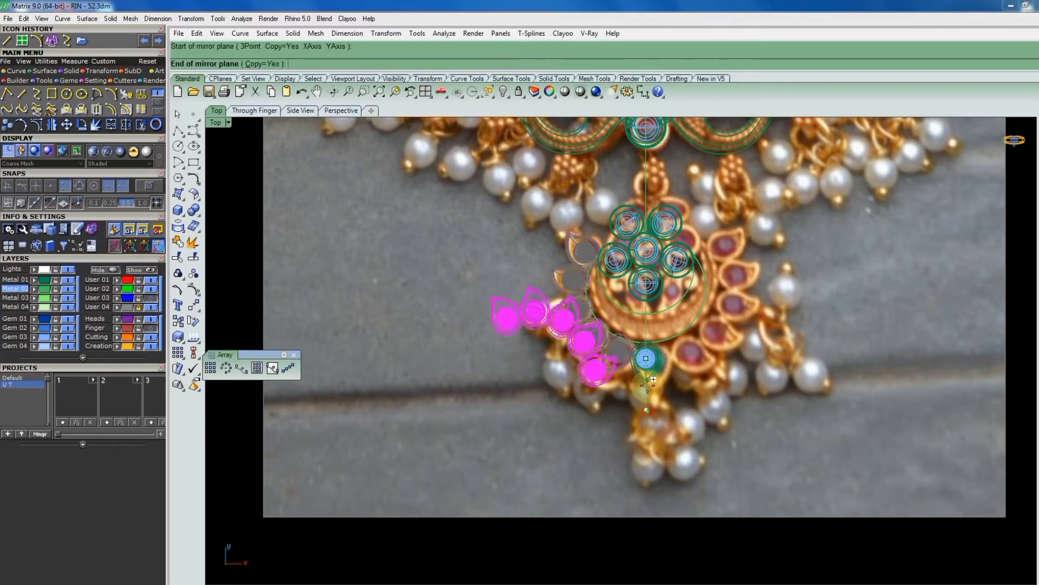
pyautogui.click(623, 286)
# Select the crescent and tilt the view to check the gem settings in 3D.
pyautogui.scroll(-3, 622, 287)
pyautogui.press('Escape')
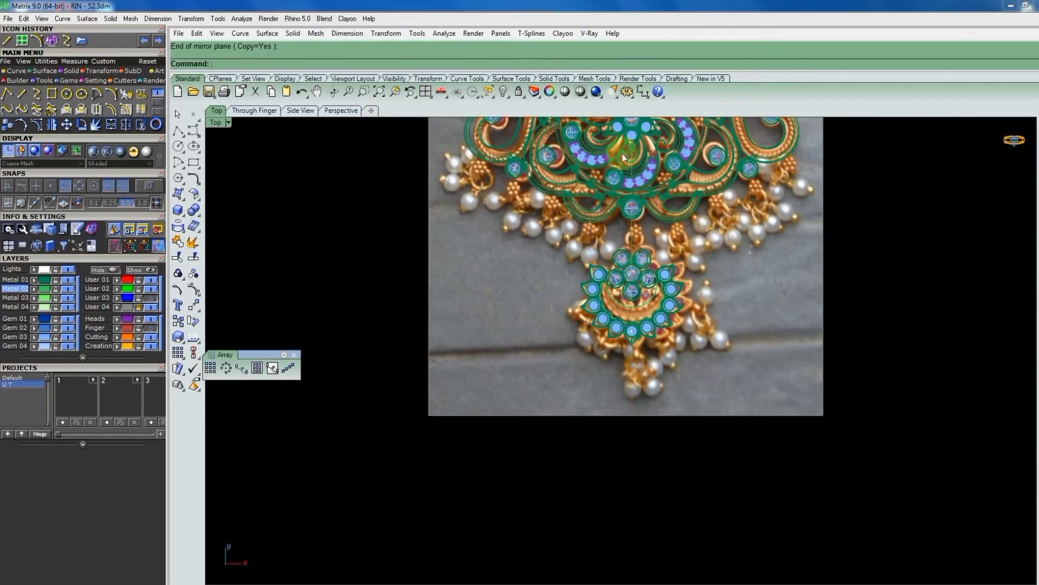
pyautogui.scroll(3, 656, 306)
pyautogui.scroll(5, 656, 306)
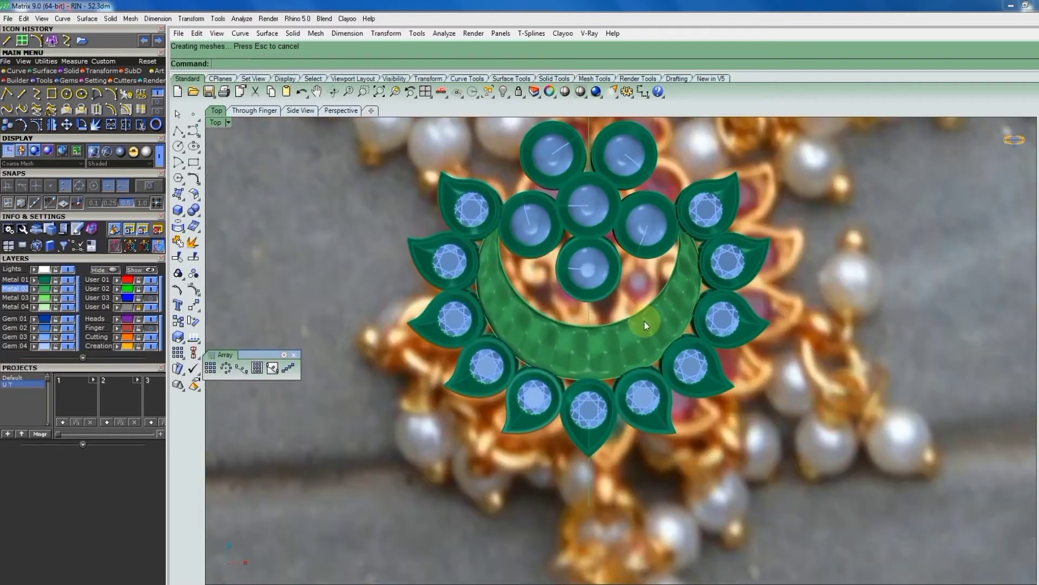
pyautogui.click(645, 320)
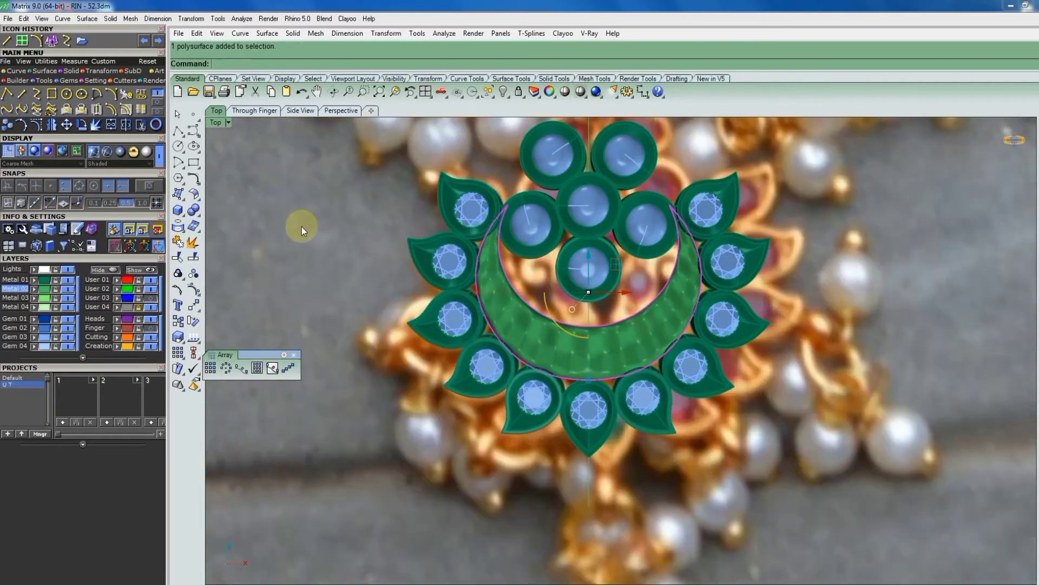
pyautogui.click(34, 283)
pyautogui.scroll(-8, 599, 344)
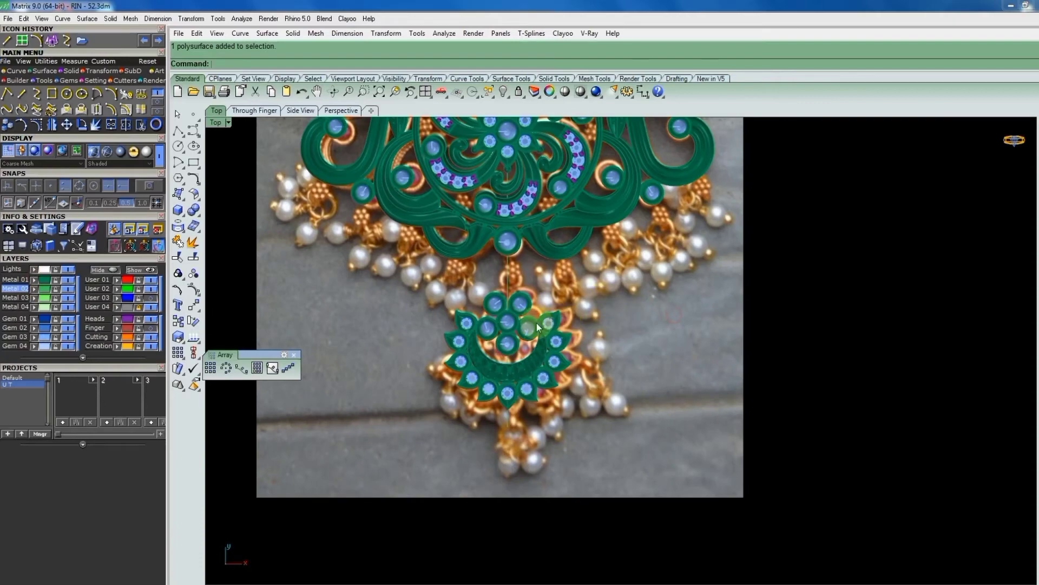
pyautogui.scroll(3, 537, 323)
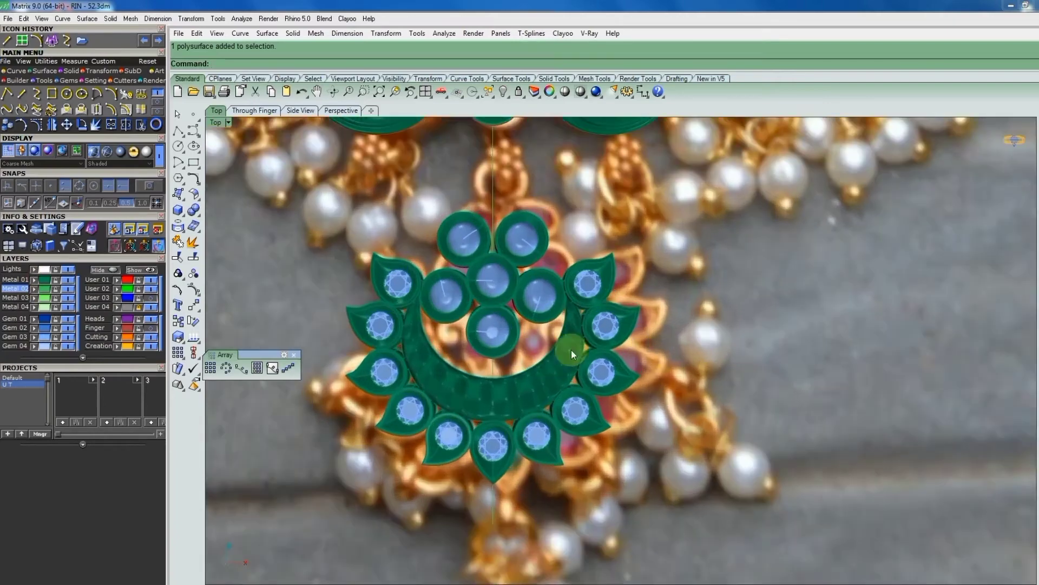
pyautogui.moveTo(570, 350)
pyautogui.mouseDown(button='right')
pyautogui.moveTo(483, 227)
pyautogui.moveTo(610, 265)
pyautogui.mouseUp(button='right')
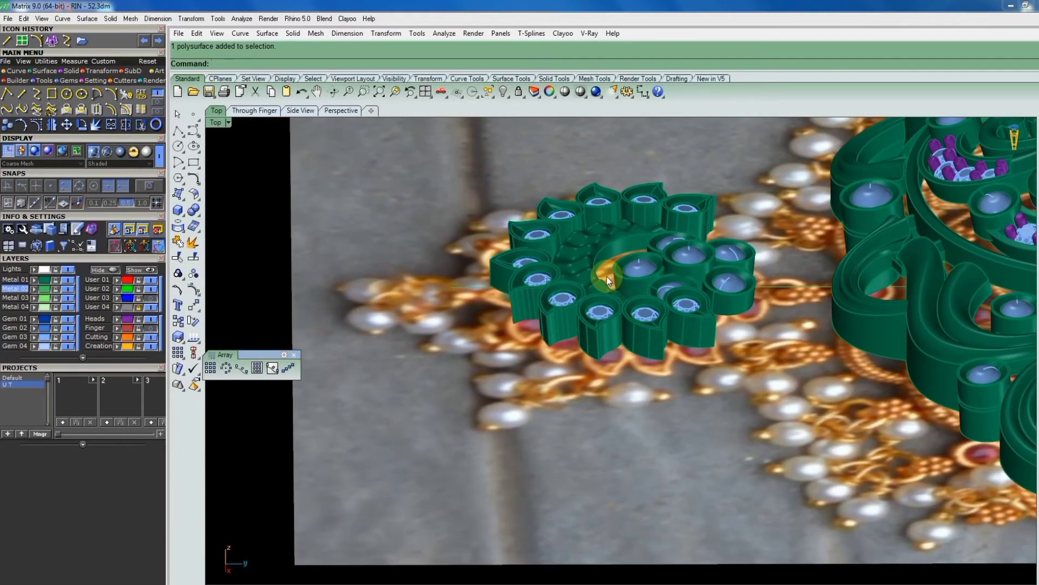
# Select the inner crescent and round settings and move them slightly upward.
pyautogui.click(601, 277)
pyautogui.keyDown('shift'); pyautogui.click(677, 268); pyautogui.keyUp('shift')
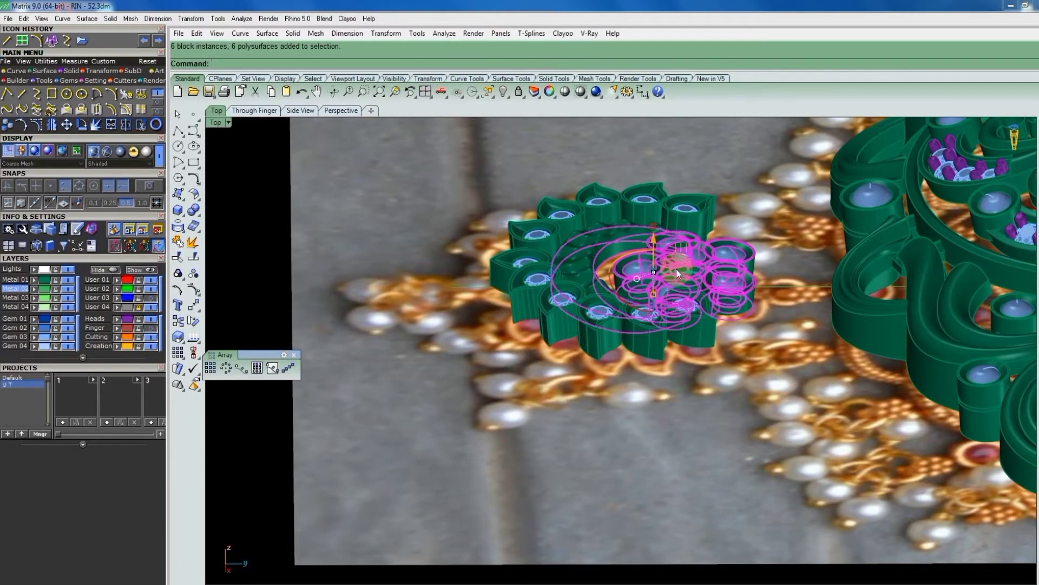
pyautogui.moveTo(676, 269); pyautogui.dragTo(614, 237, button='right')
pyautogui.moveTo(704, 277); pyautogui.dragTo(704, 249)
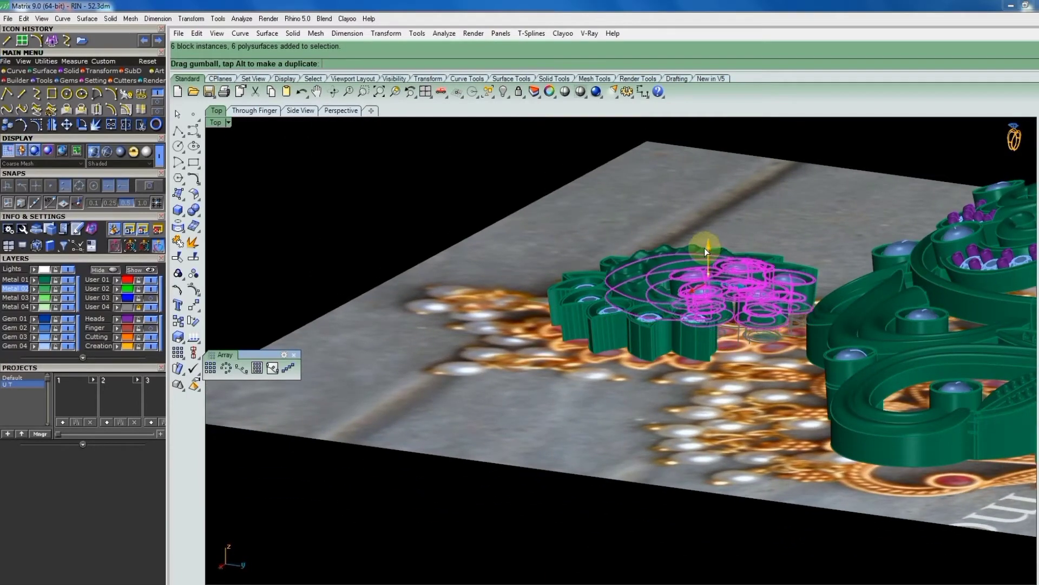
pyautogui.moveTo(705, 248); pyautogui.dragTo(704, 246)
pyautogui.press('Escape')
# Check the jewellery from oblique views, then group the whole lower pendant in Top view.
pyautogui.moveTo(667, 268); pyautogui.dragTo(809, 290, button='right')
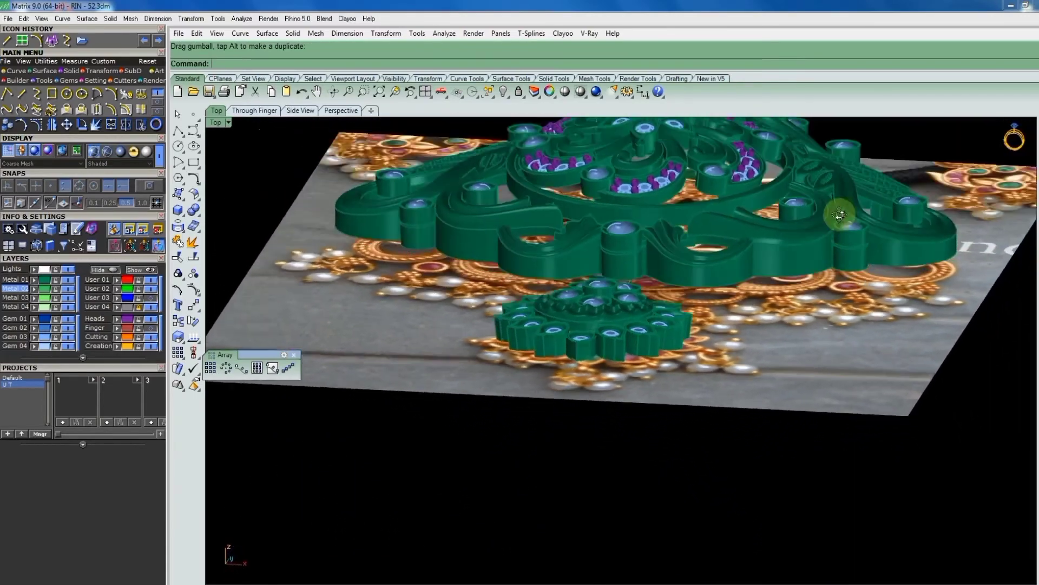
pyautogui.moveTo(808, 290); pyautogui.dragTo(795, 277, button='right')
pyautogui.press('F1')
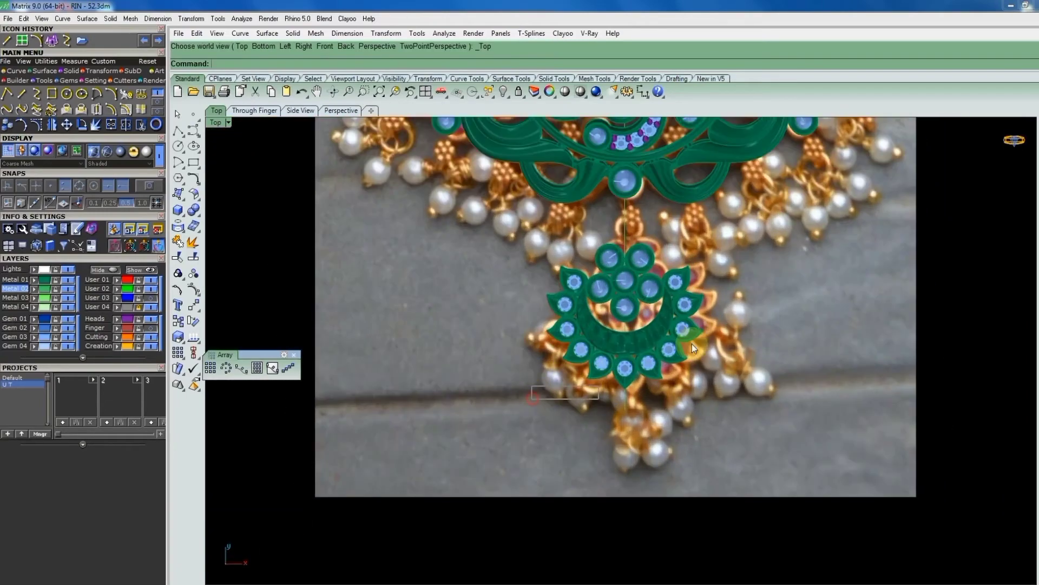
pyautogui.moveTo(692, 344); pyautogui.dragTo(725, 266)
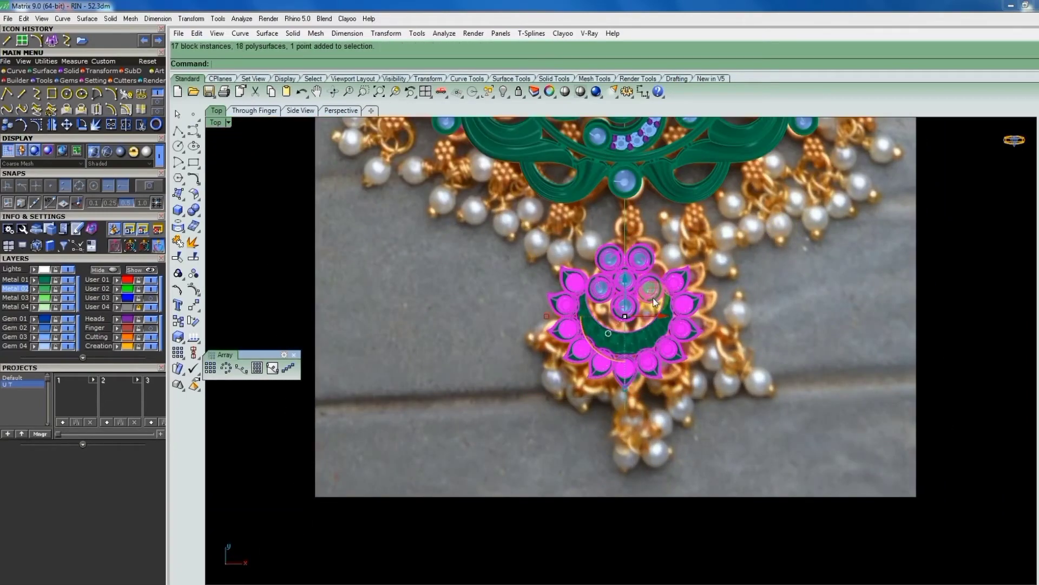
pyautogui.hotkey('ctrl', 'g')
# Move the grouped crescent drop up toward the twin-peacock pendant.
pyautogui.moveTo(624, 285); pyautogui.dragTo(624, 242)
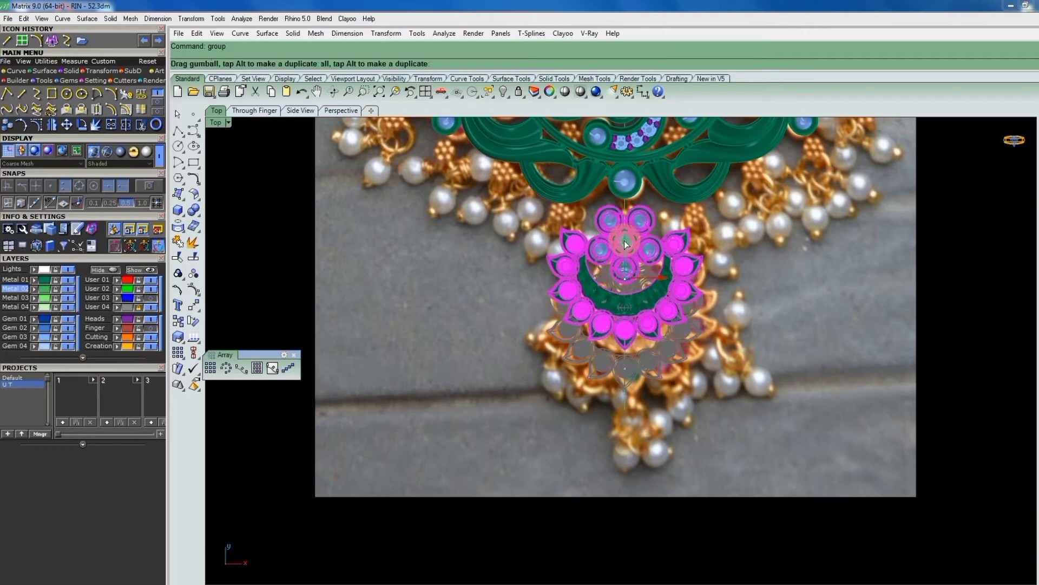
pyautogui.press('Escape')
pyautogui.scroll(-3, 741, 280)
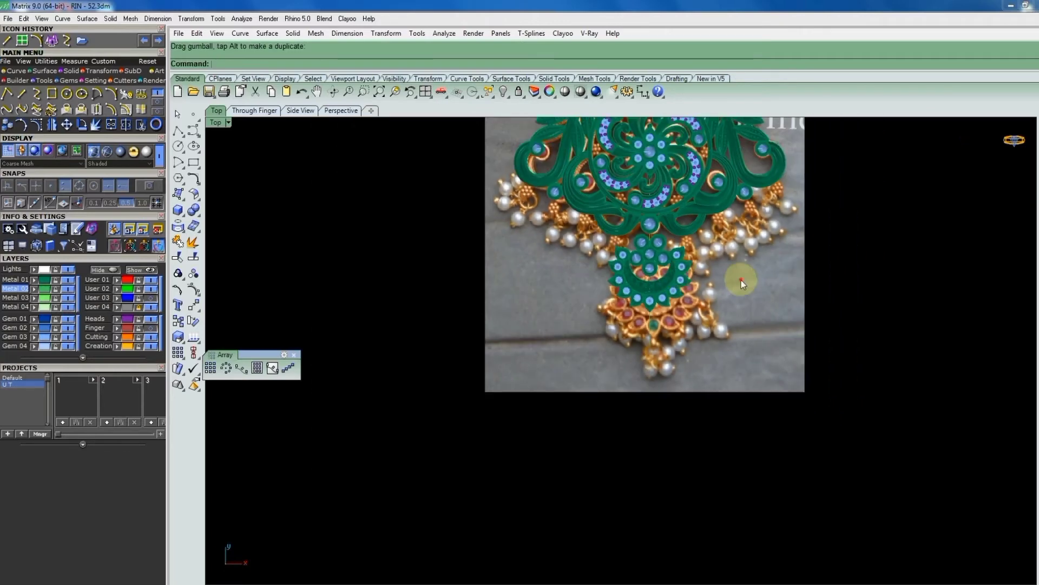
pyautogui.scroll(-1, 733, 282)
pyautogui.scroll(-1, 733, 282)
# Hide the reference photo and recentre the view on the green pendant.
pyautogui.click(150, 306)
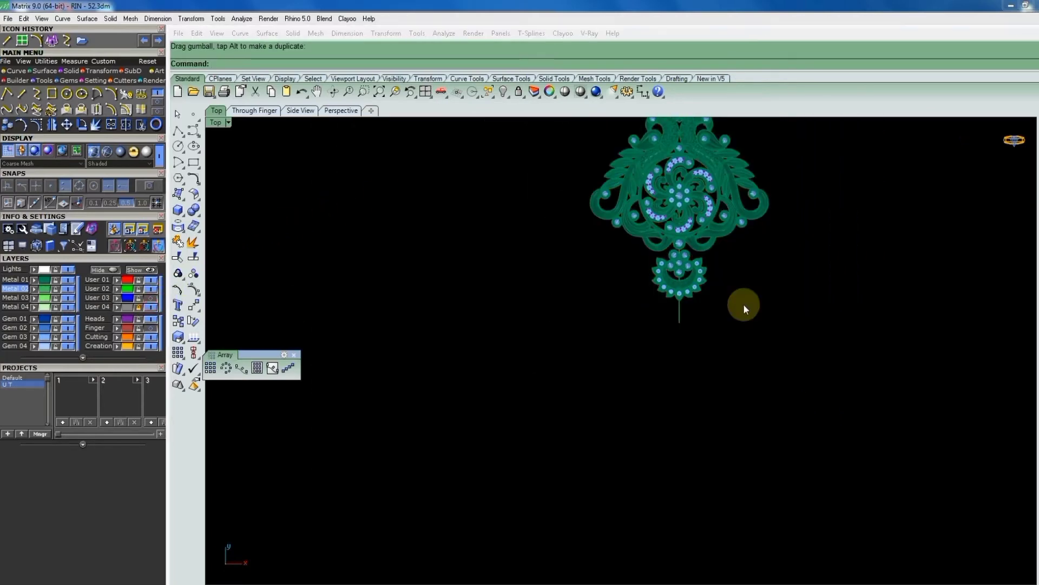
pyautogui.scroll(2, 686, 267)
pyautogui.moveTo(687, 268)
pyautogui.mouseDown(button='right')
pyautogui.moveTo(646, 311)
pyautogui.moveTo(620, 363)
pyautogui.mouseUp(button='right')
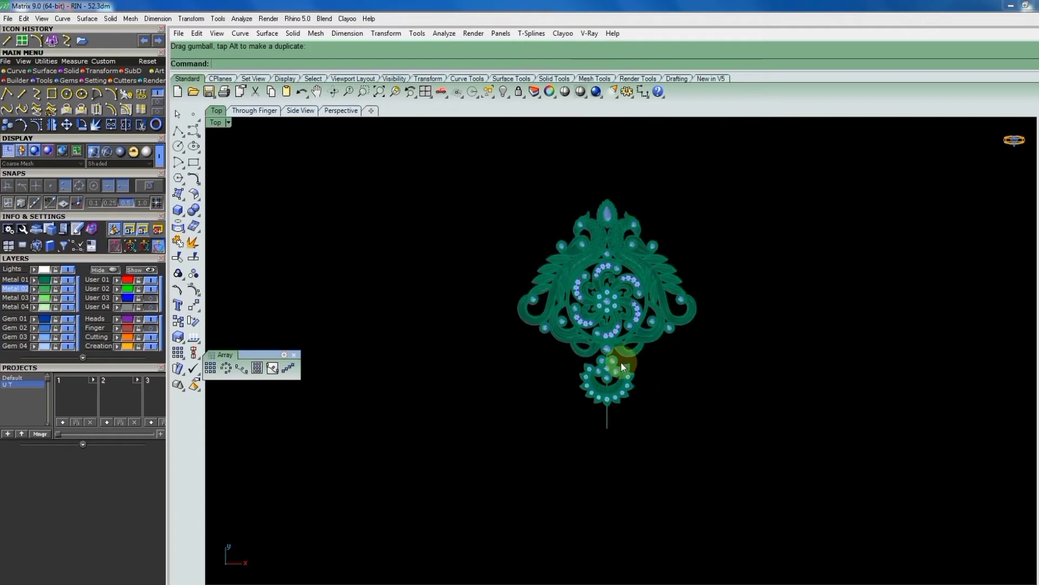
pyautogui.scroll(3, 597, 369)
pyautogui.scroll(2, 593, 366)
pyautogui.click(593, 363)
pyautogui.scroll(-1, 594, 363)
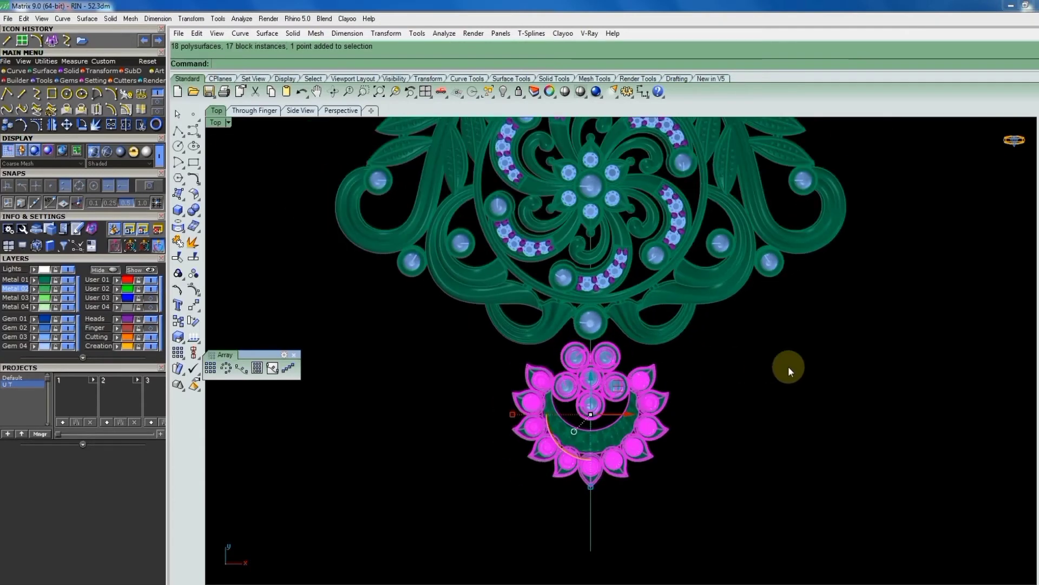
pyautogui.click(785, 366)
# Create a small 1 mm green bead sphere and check its diameter with Distance.
pyautogui.hotkey('ctrl', 'shift', 'e')
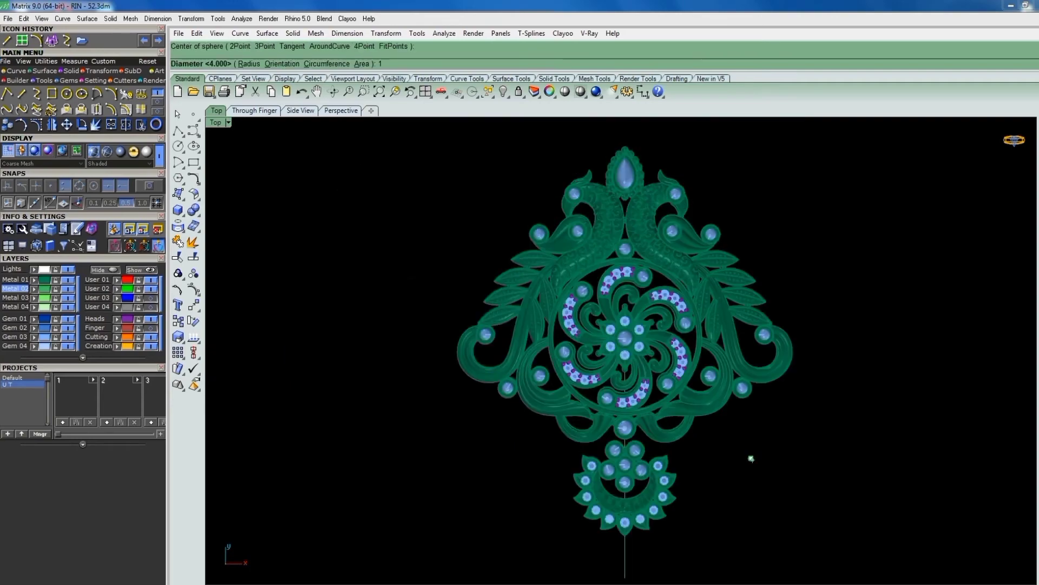
pyautogui.scroll(4, 737, 473)
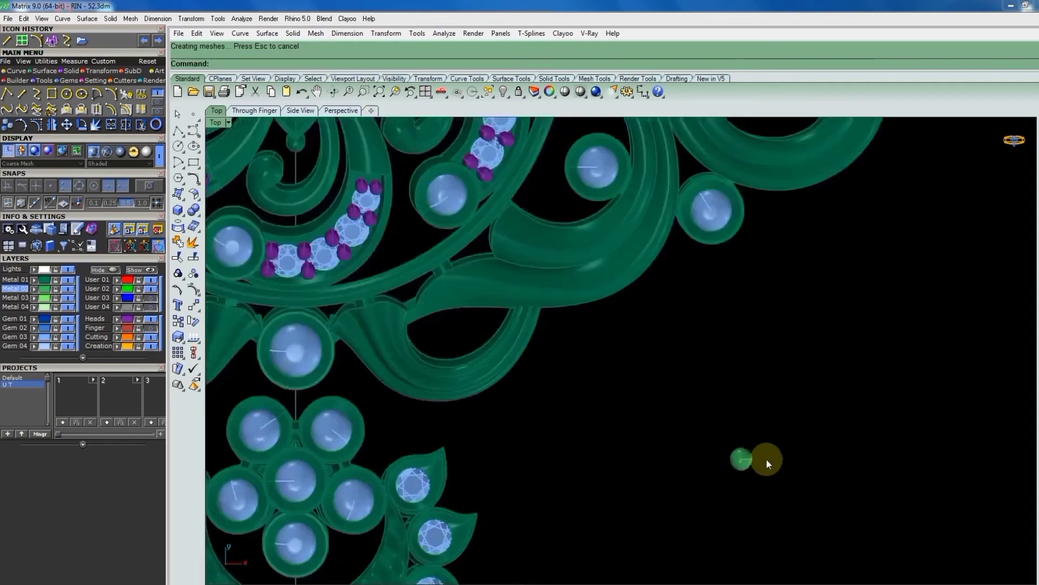
pyautogui.scroll(3, 748, 463)
pyautogui.click(728, 467)
pyautogui.hotkey('ctrl', 'd')
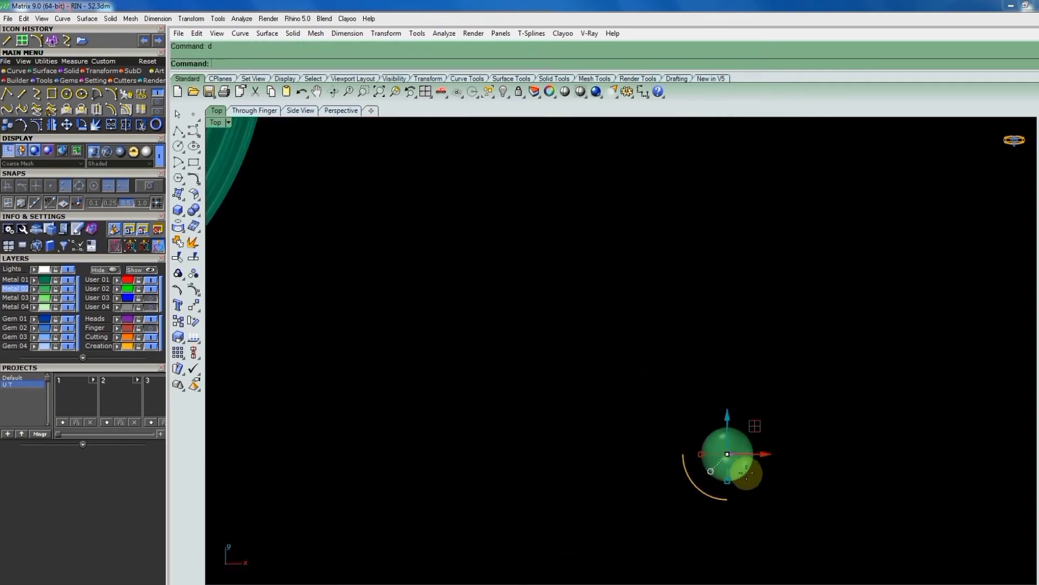
pyautogui.scroll(2, 735, 472)
pyautogui.click(726, 482)
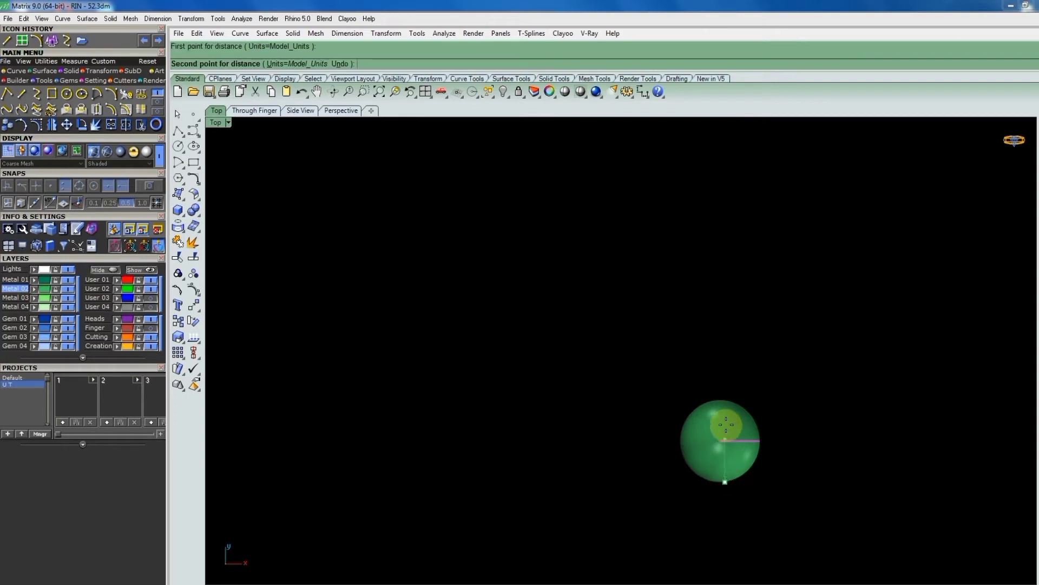
pyautogui.click(723, 403)
pyautogui.scroll(-1, 672, 407)
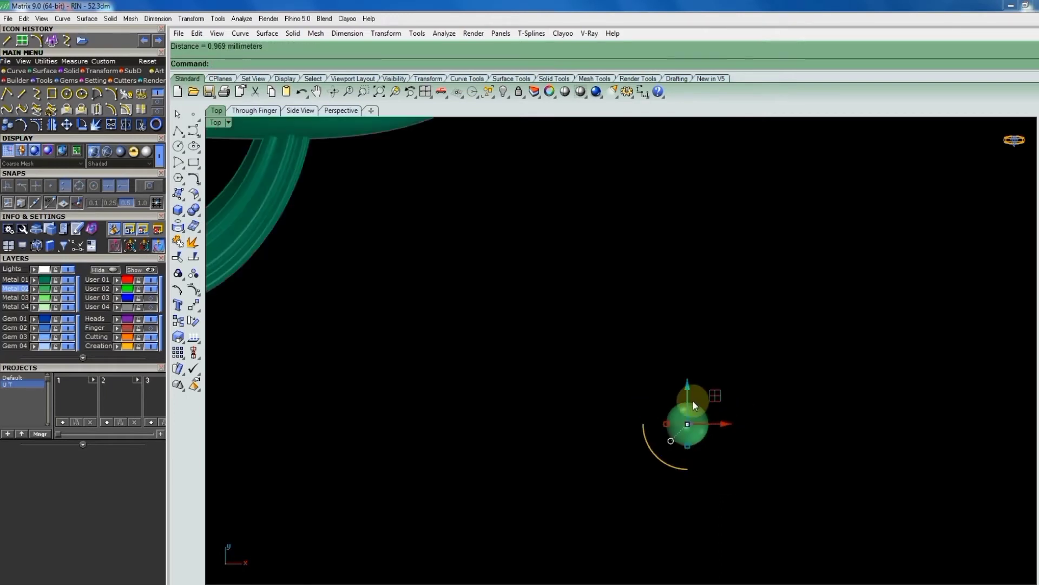
# Undo an accidental enlargement of the bead, then copy it directly above the original.
pyautogui.click(690, 424)
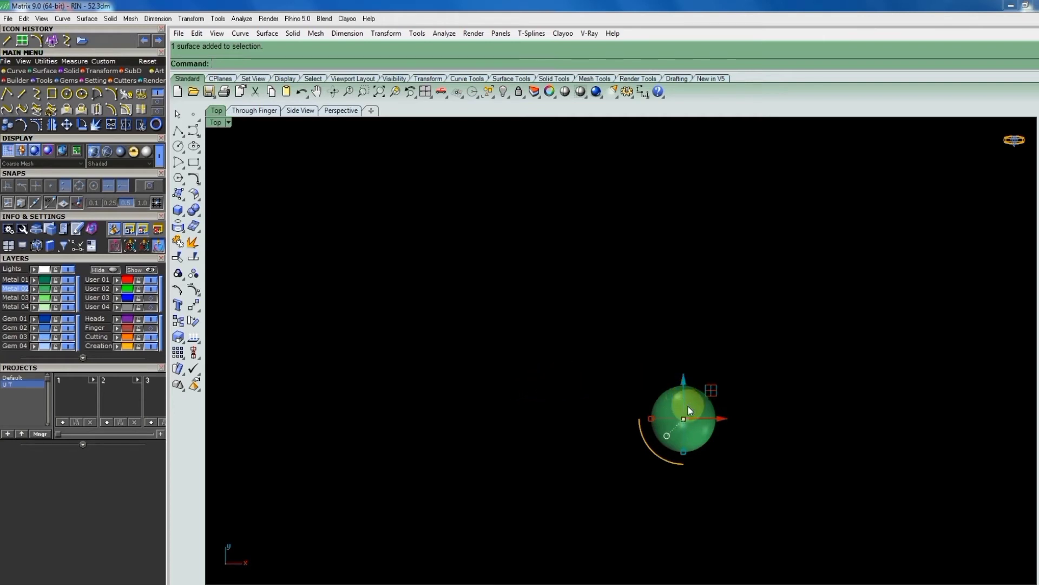
pyautogui.moveTo(683, 450); pyautogui.dragTo(683, 461)
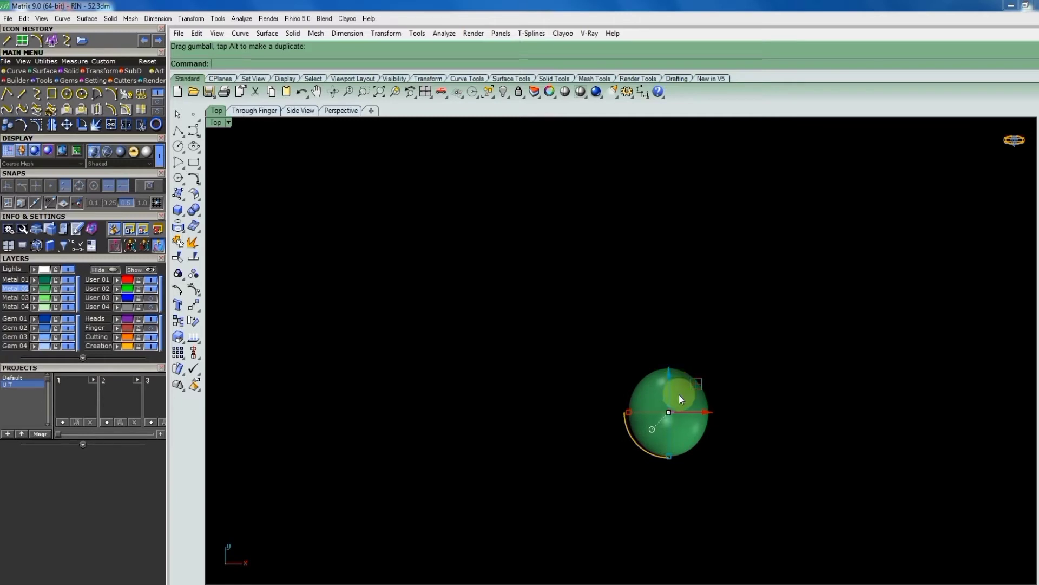
pyautogui.hotkey('ctrl', 'z')
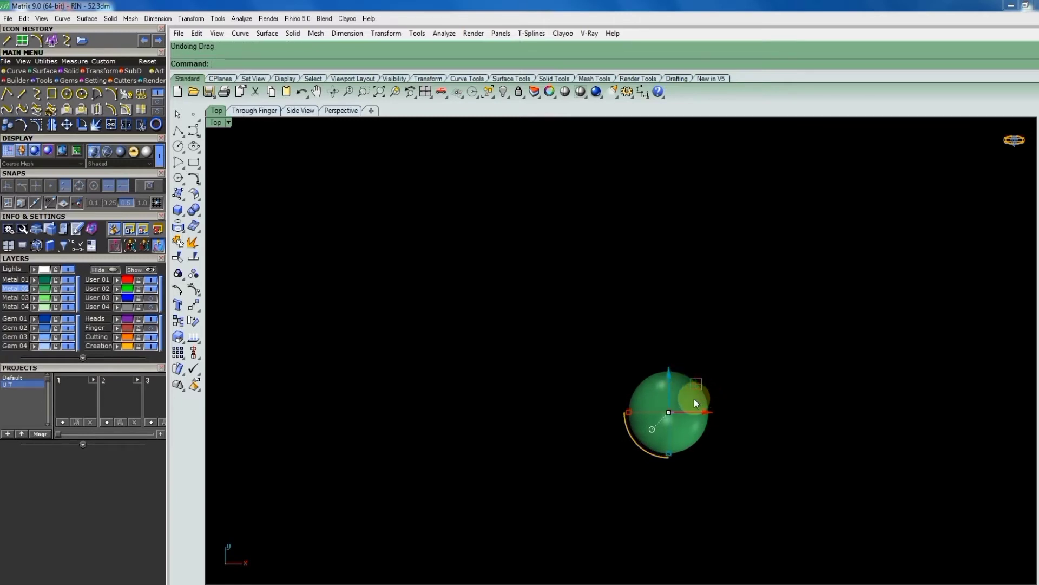
pyautogui.rightClick(695, 399)
pyautogui.click(678, 395)
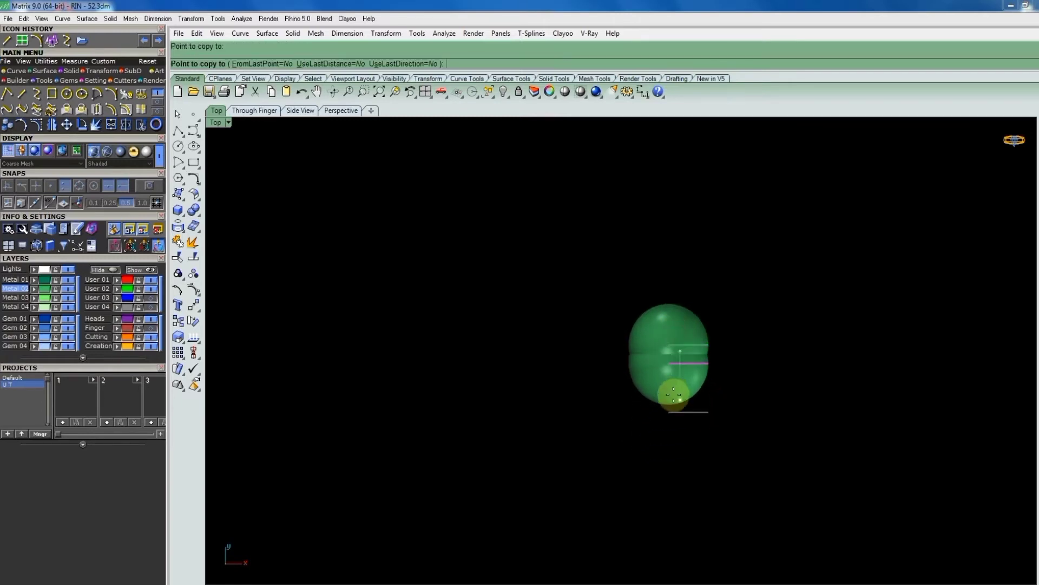
pyautogui.click(672, 342)
pyautogui.rightClick(672, 342)
# Select the bottom sphere as the object for a circular array.
pyautogui.click(672, 342)
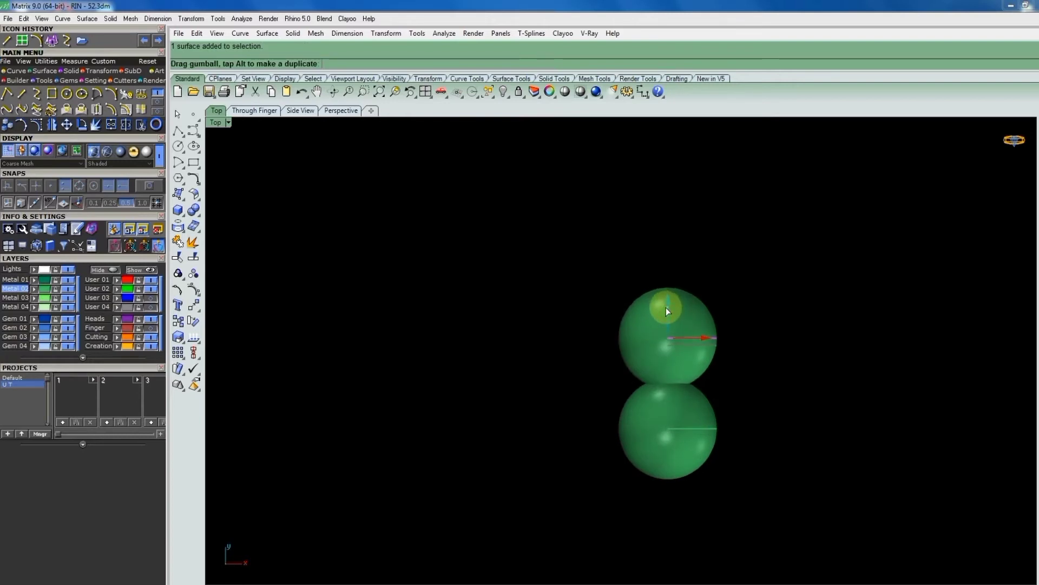
pyautogui.click(670, 426)
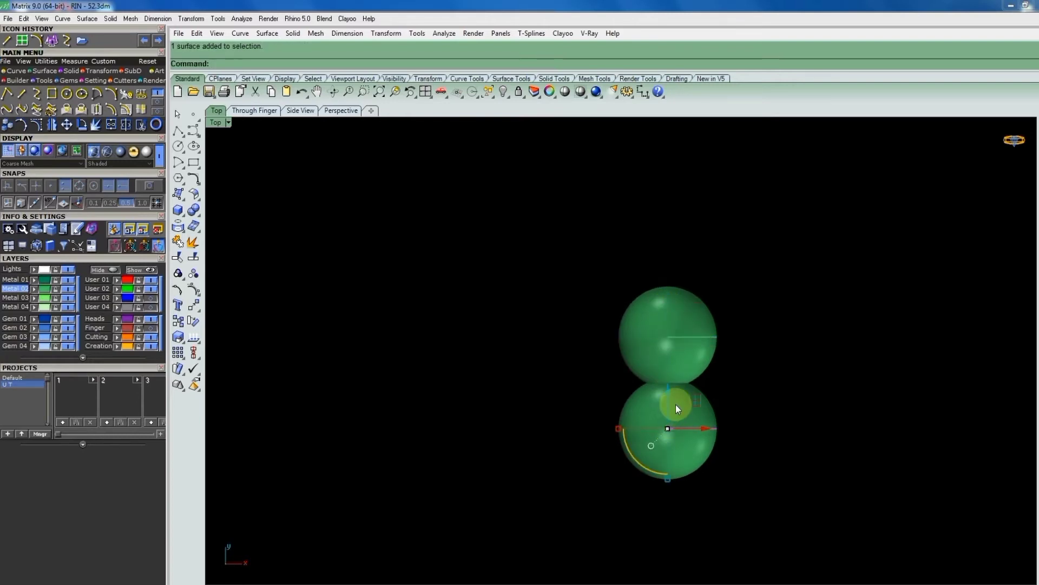
pyautogui.write('a')
pyautogui.press('Return')
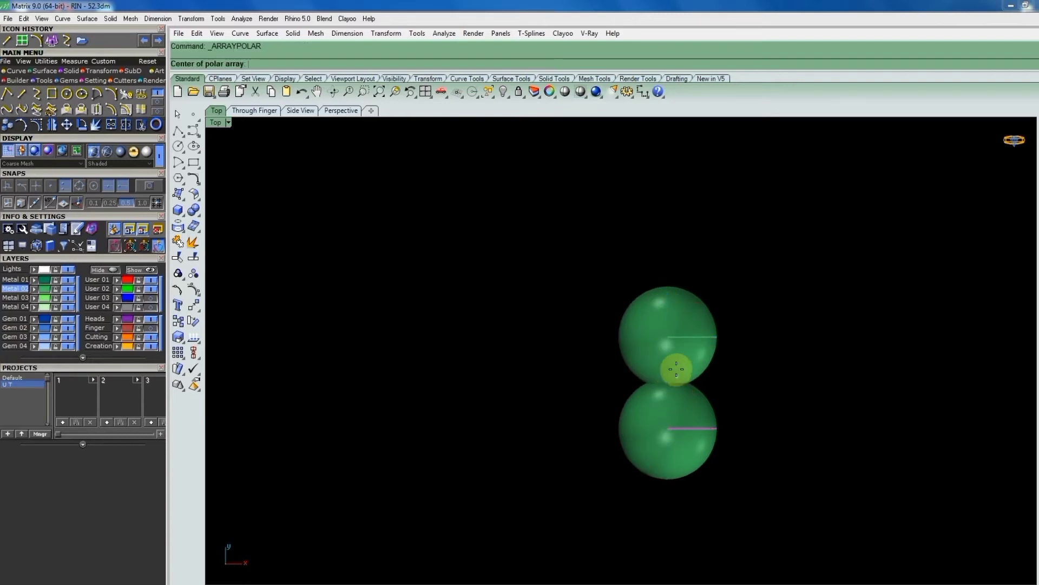
# Polar-array the bottom bead into 6 items around the top sphere's centre.
pyautogui.click(668, 340)
pyautogui.write('6')
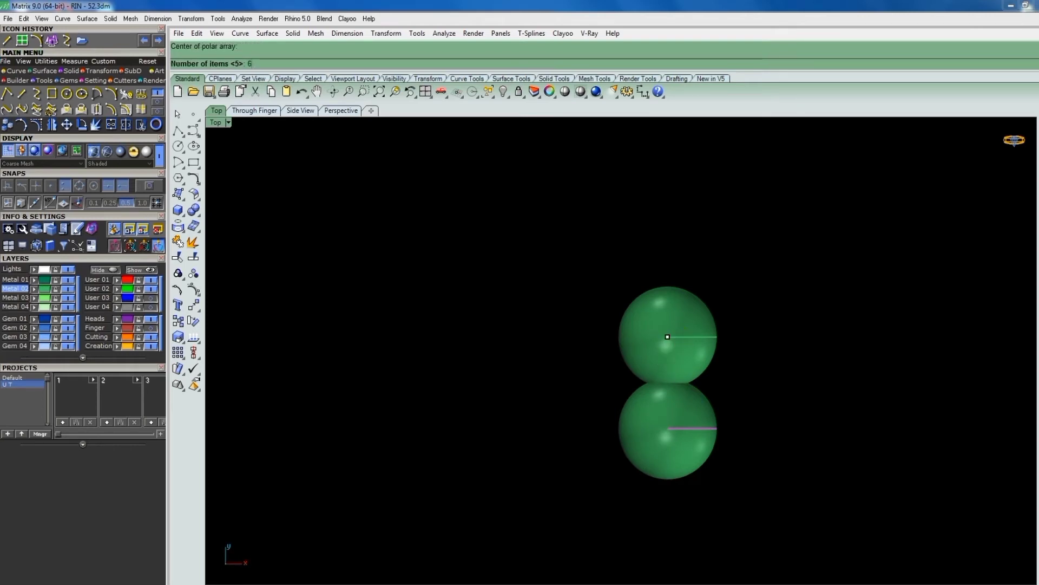
pyautogui.press('Return')
pyautogui.press('Return')
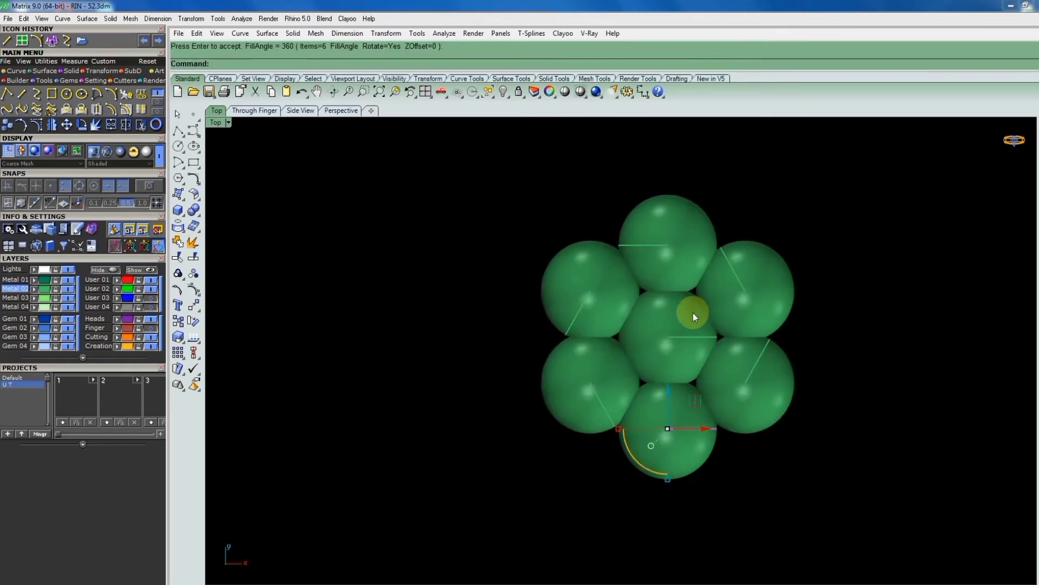
pyautogui.scroll(-5, 691, 409)
pyautogui.scroll(7, 678, 403)
pyautogui.scroll(-2, 666, 383)
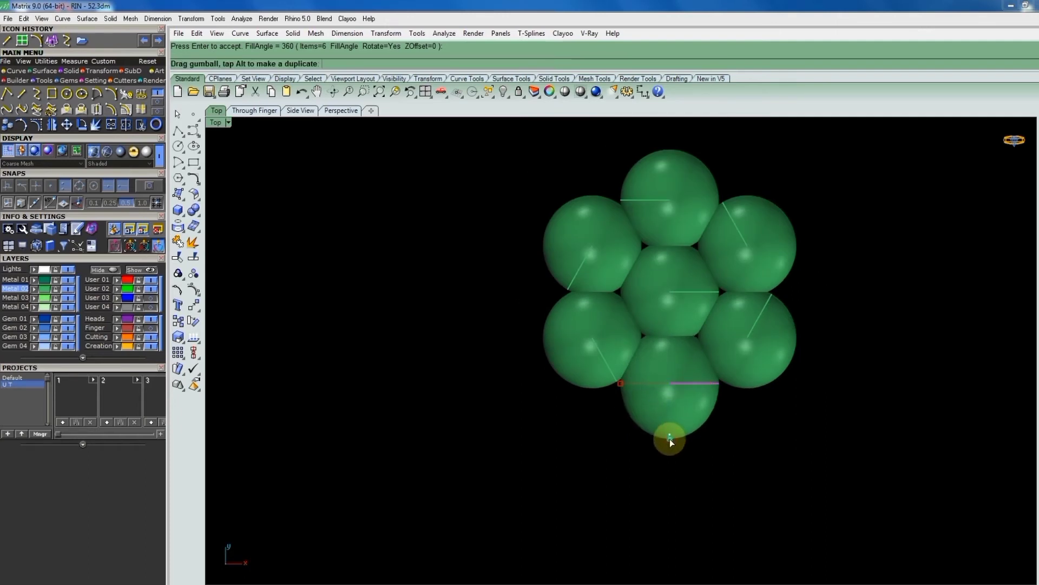
pyautogui.press('Return')
pyautogui.scroll(-2, 674, 420)
# Inspect the flower in 3D, then stretch one petal into an oval, updating all six.
pyautogui.click(676, 326)
pyautogui.keyDown('ctrl'); pyautogui.keyDown('shift'); pyautogui.moveTo(676, 326); pyautogui.dragTo(676, 306, button='right'); pyautogui.keyUp('shift'); pyautogui.keyUp('ctrl')
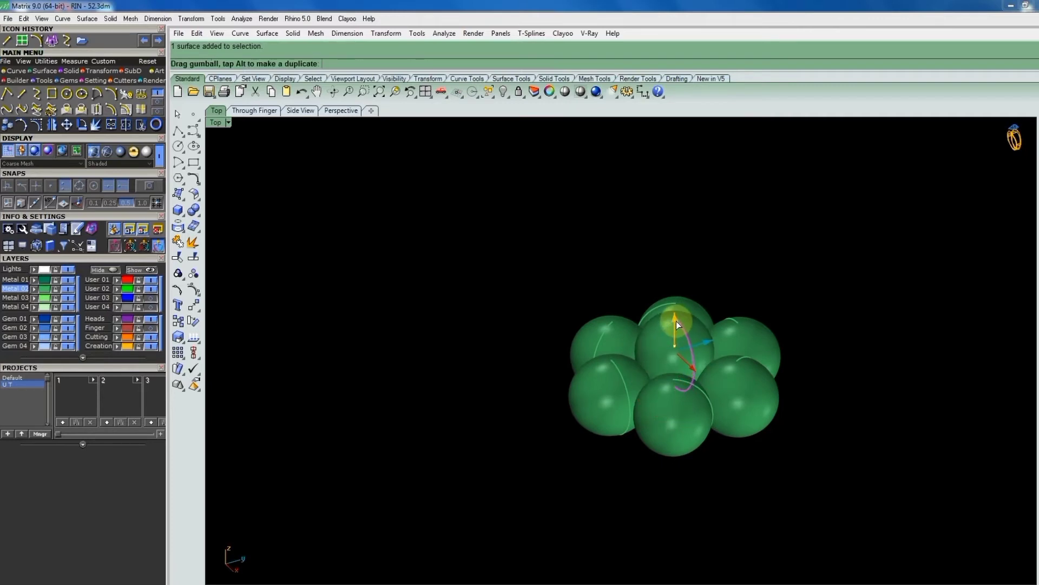
pyautogui.keyDown('ctrl'); pyautogui.keyDown('shift'); pyautogui.moveTo(676, 318); pyautogui.dragTo(673, 312, button='right'); pyautogui.keyUp('shift'); pyautogui.keyUp('ctrl')
pyautogui.press('Home')
pyautogui.press('Home')
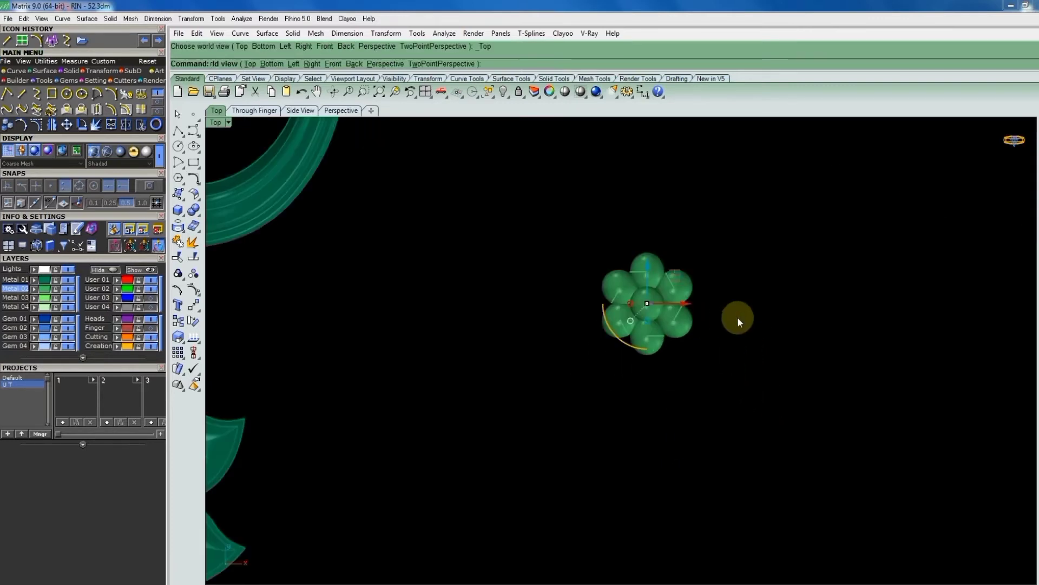
pyautogui.scroll(2, 651, 301)
pyautogui.click(647, 364)
pyautogui.scroll(3, 648, 365)
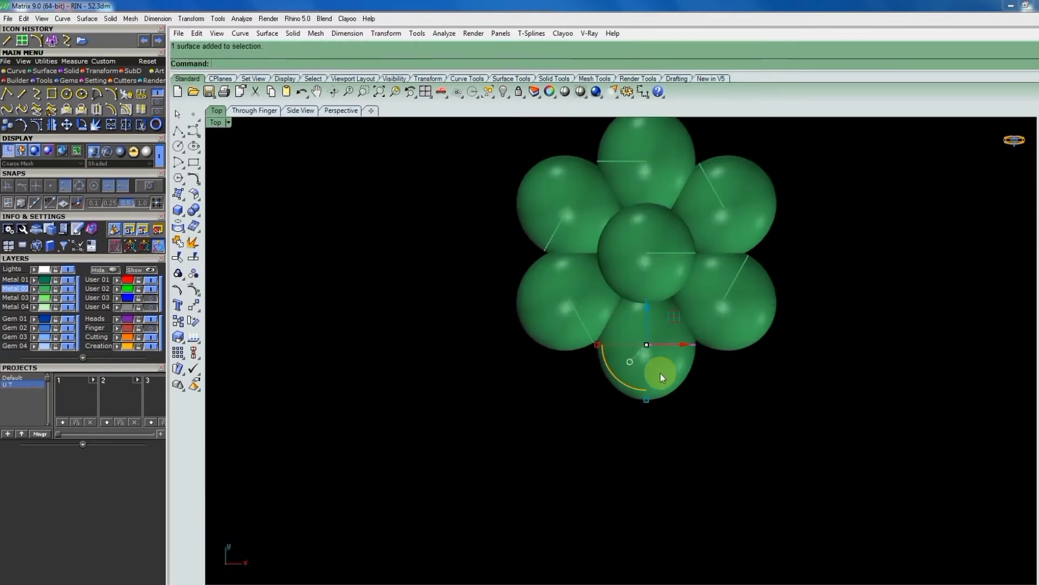
pyautogui.moveTo(649, 401); pyautogui.dragTo(645, 410)
pyautogui.scroll(-3, 658, 391)
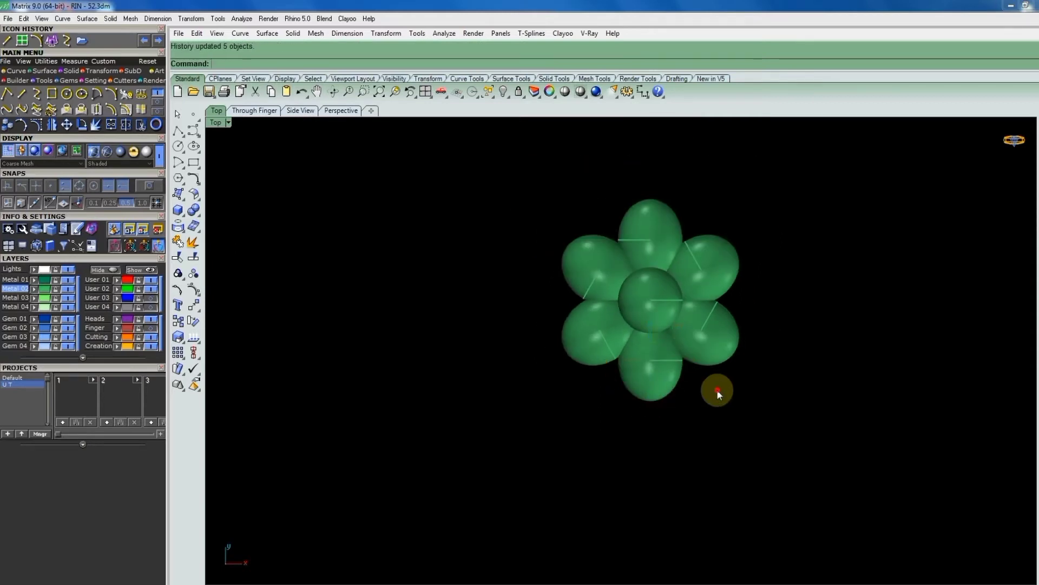
pyautogui.scroll(-2, 716, 390)
# Window-select all seven beads of the flower and group them.
pyautogui.click(655, 347)
pyautogui.keyDown('ctrl'); pyautogui.keyDown('shift'); pyautogui.moveTo(661, 325); pyautogui.dragTo(581, 209, button='right'); pyautogui.keyUp('shift'); pyautogui.keyUp('ctrl')
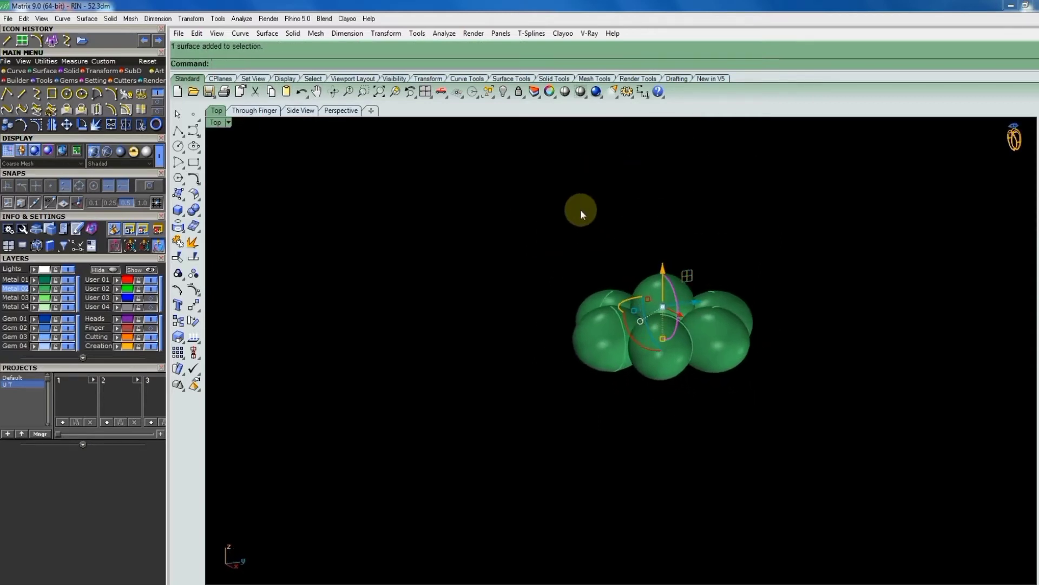
pyautogui.moveTo(661, 304)
pyautogui.keyDown('ctrl'); pyautogui.keyDown('shift'); pyautogui.mouseDown(button='right')
pyautogui.moveTo(656, 271)
pyautogui.moveTo(660, 292)
pyautogui.moveTo(608, 304)
pyautogui.moveTo(649, 366)
pyautogui.moveTo(678, 353)
pyautogui.moveTo(645, 338)
pyautogui.mouseUp(button='right'); pyautogui.keyUp('shift'); pyautogui.keyUp('ctrl')
pyautogui.scroll(-2, 623, 302)
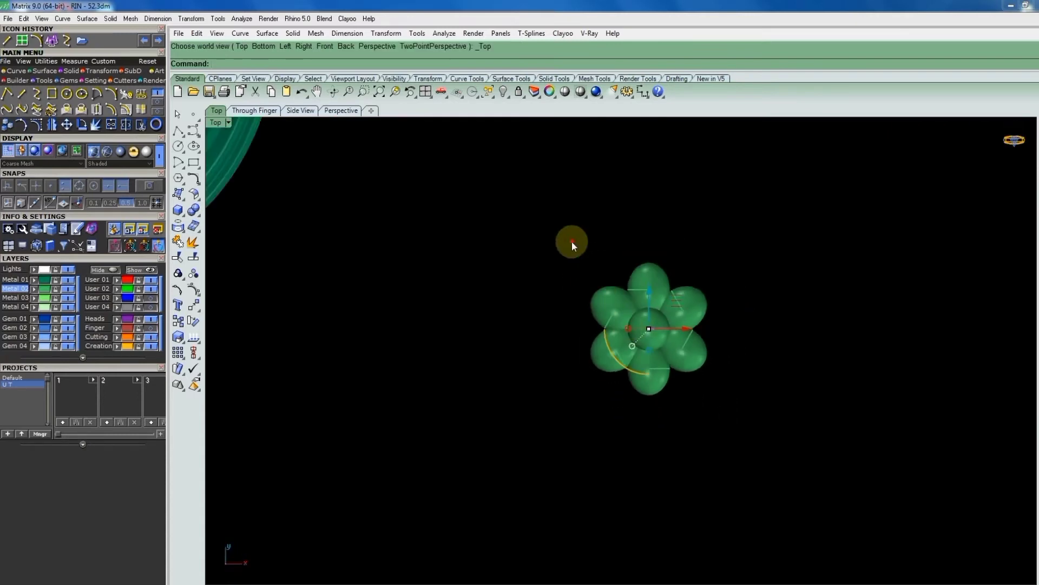
pyautogui.moveTo(572, 242); pyautogui.dragTo(741, 409)
pyautogui.hotkey('ctrl', 'g')
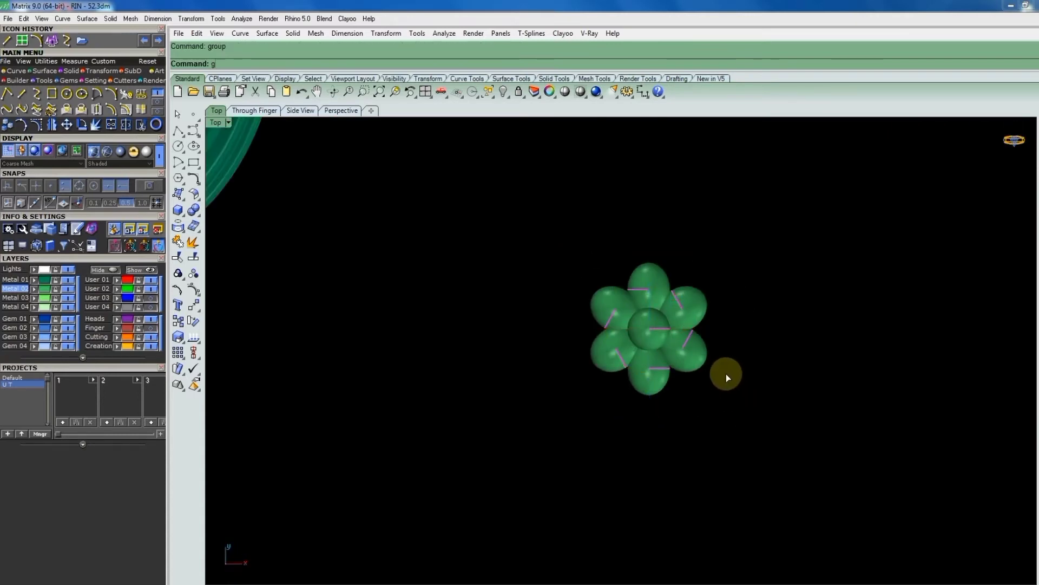
pyautogui.click(760, 350)
pyautogui.scroll(-2, 631, 374)
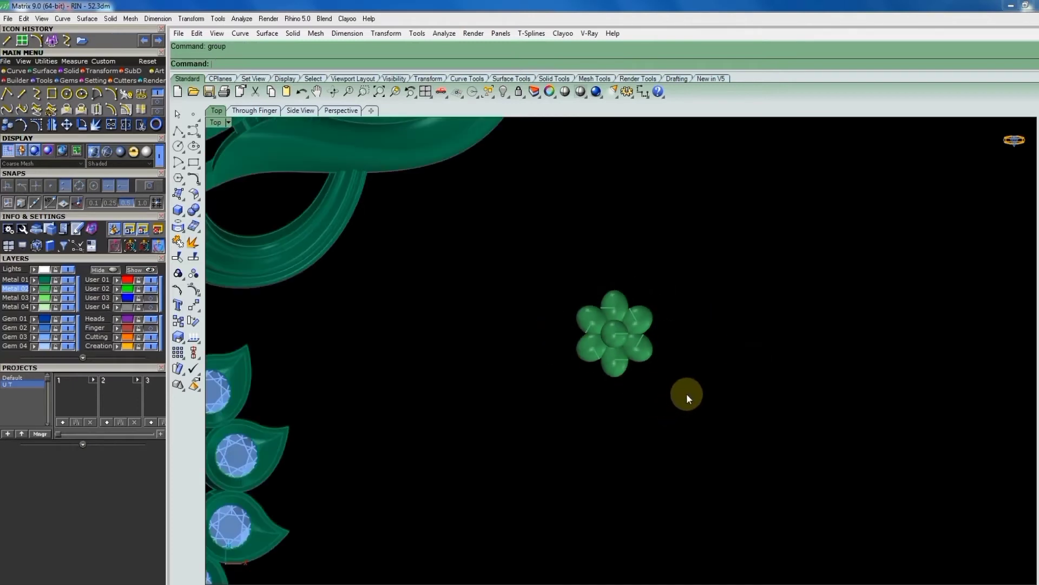
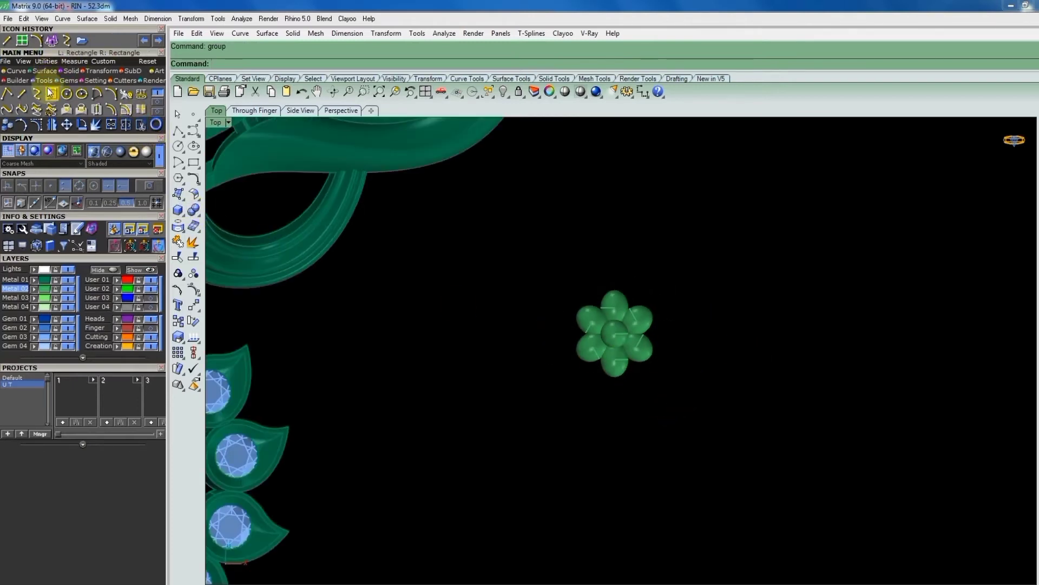
# Draw a 1.2-diameter circle beside the flower, offset it outward, then delete both curves.
pyautogui.click(65, 93)
pyautogui.click(714, 334)
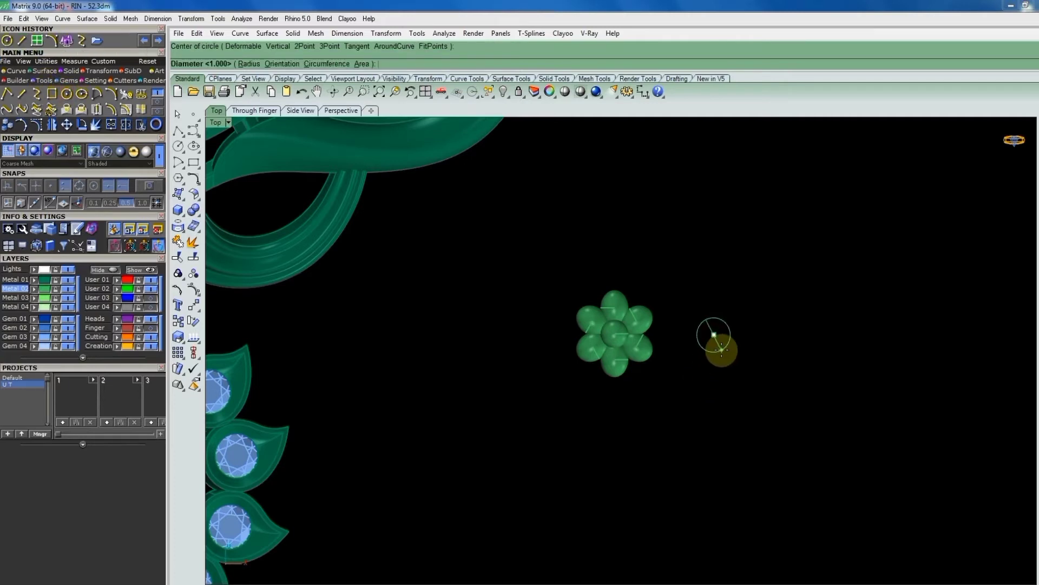
pyautogui.write('1')
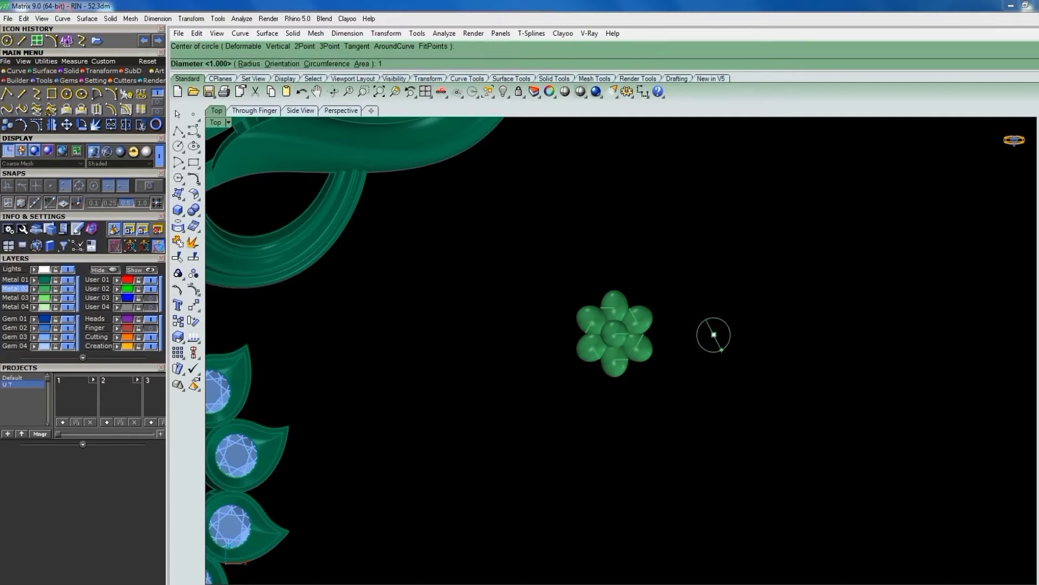
pyautogui.write('.2')
pyautogui.press('Return')
pyautogui.click(722, 349)
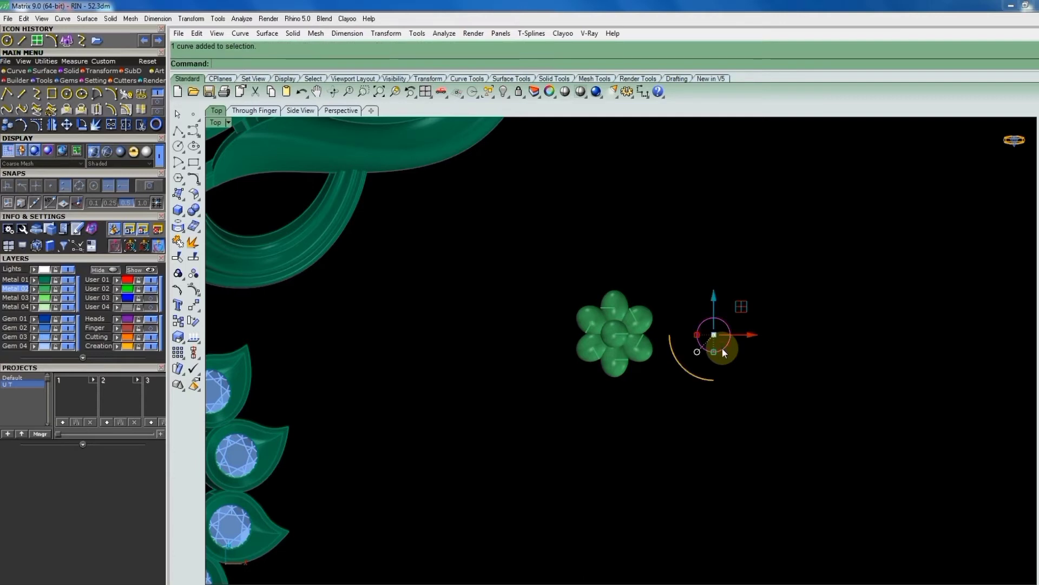
pyautogui.write('offset')
pyautogui.press('Return')
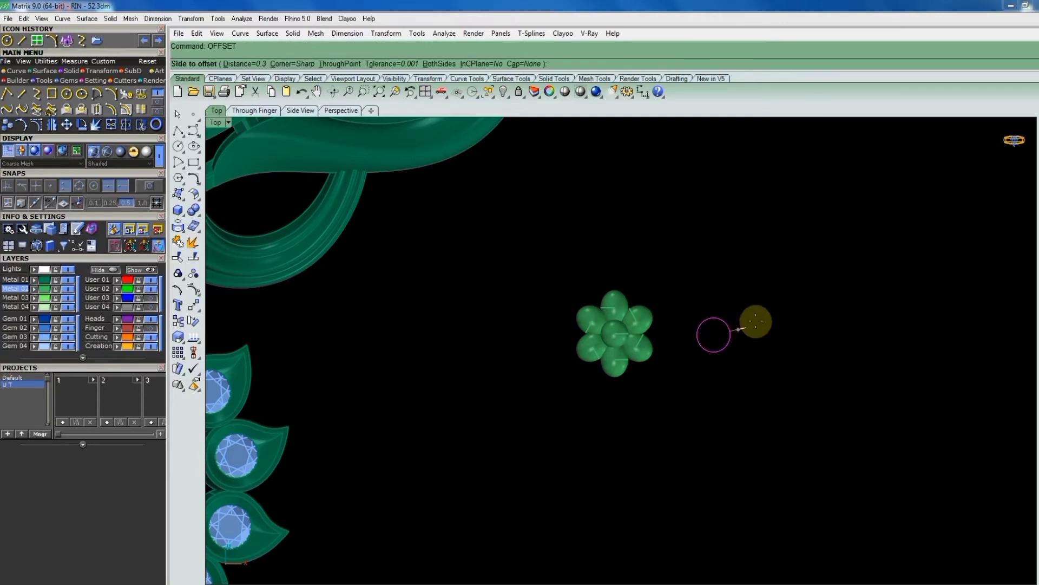
pyautogui.click(767, 311)
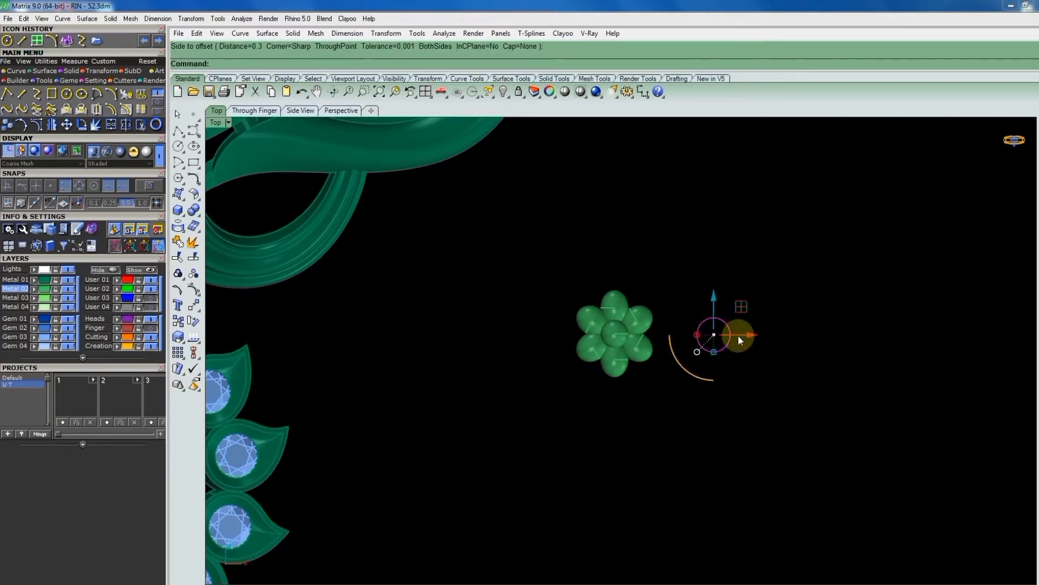
pyautogui.press('Delete')
# Redraw a smaller circle right of the flower and offset it outward into a concentric circle.
pyautogui.scroll(-3, 707, 357)
pyautogui.write('OFFSET')
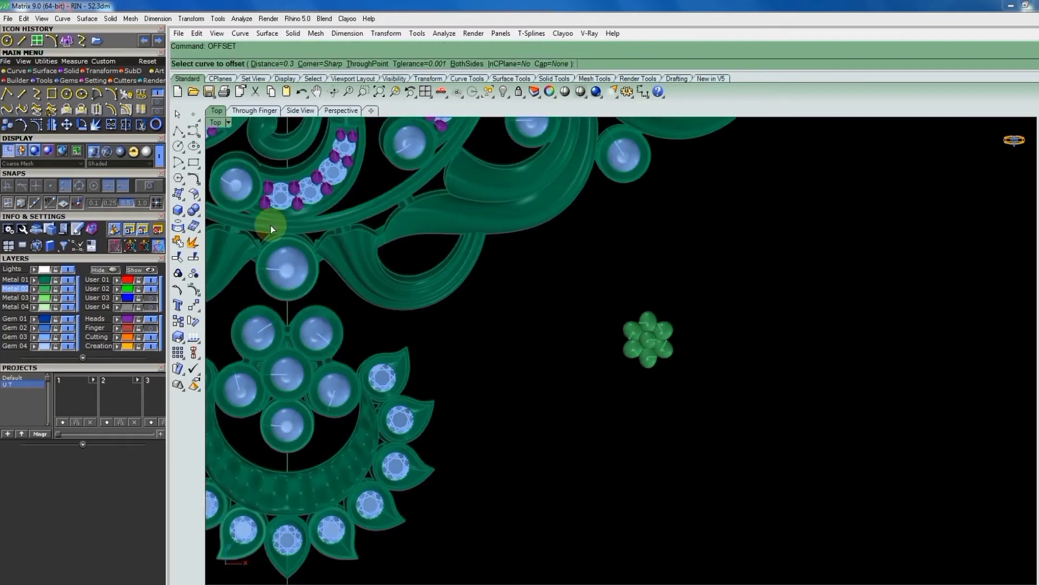
pyautogui.click(178, 145)
pyautogui.click(748, 338)
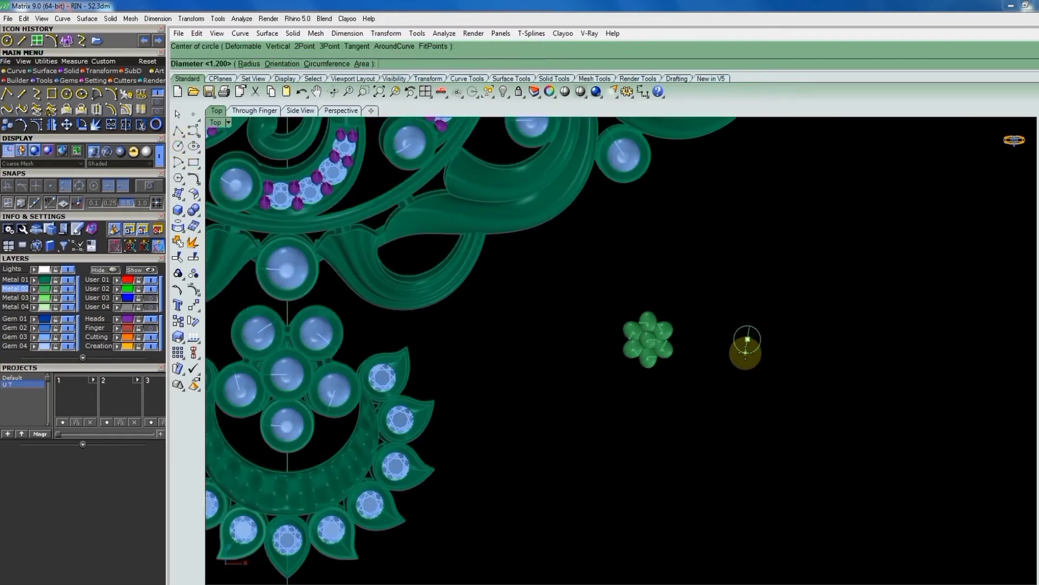
pyautogui.write('1.1')
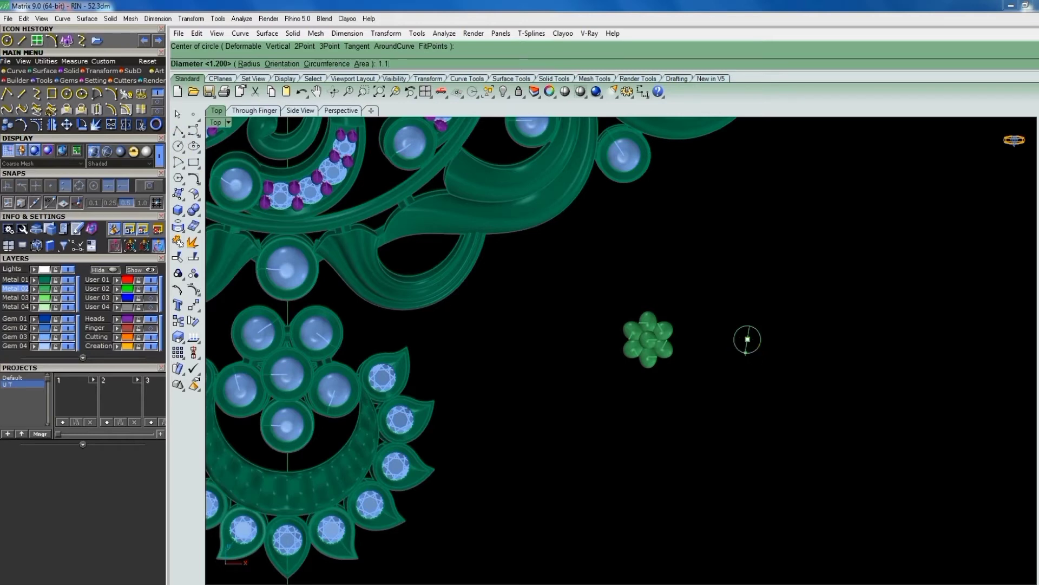
pyautogui.rightClick(746, 354)
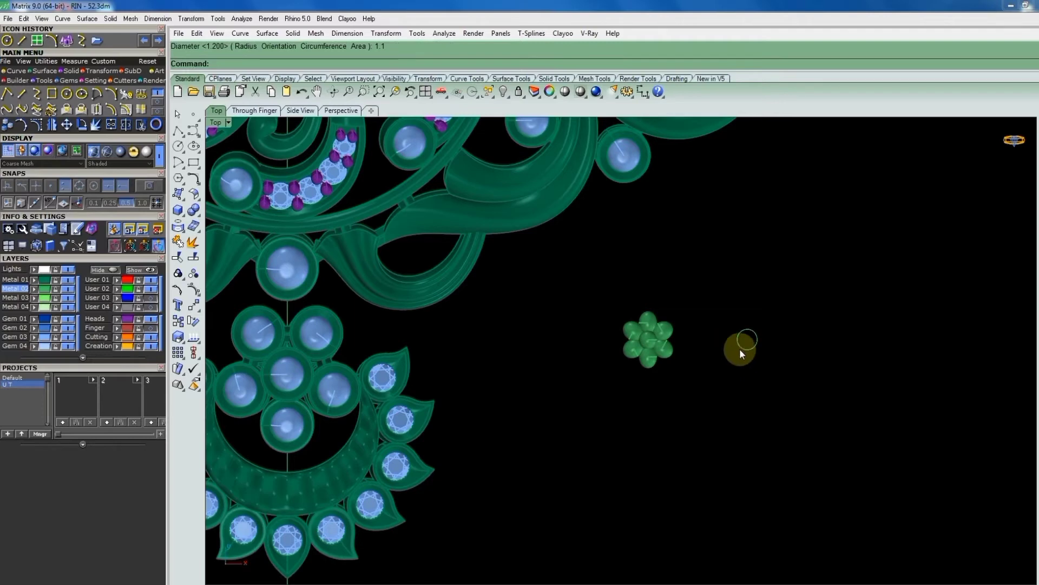
pyautogui.click(747, 348)
pyautogui.rightClick(890, 330)
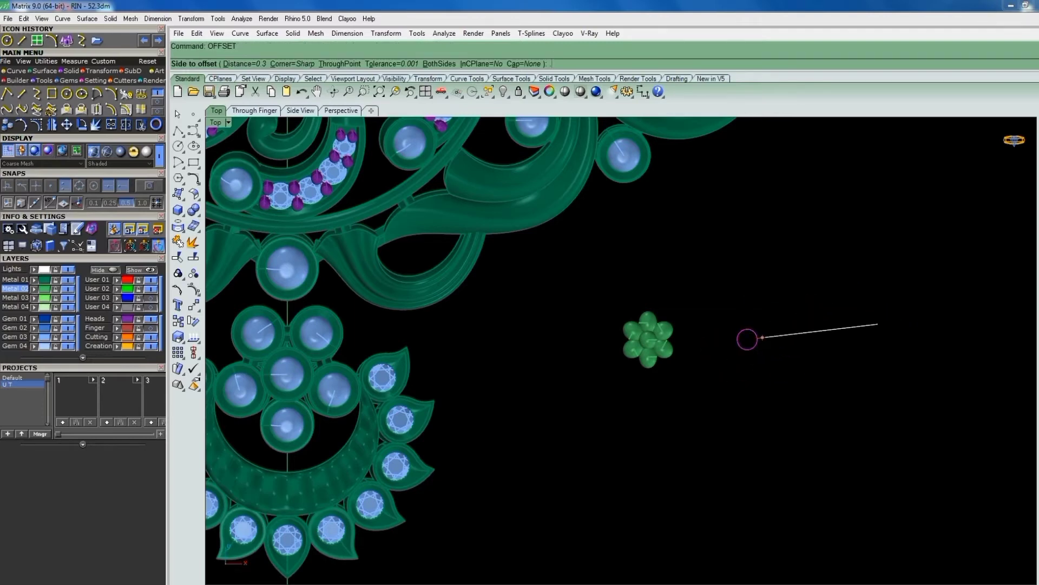
pyautogui.write('4')
pyautogui.click(877, 323)
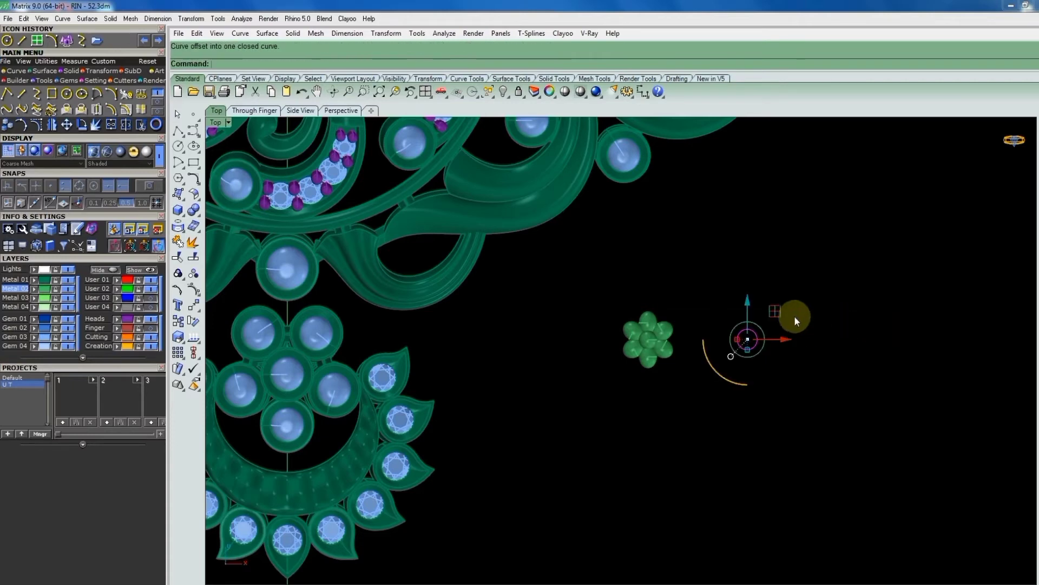
pyautogui.scroll(3, 784, 323)
pyautogui.click(769, 329)
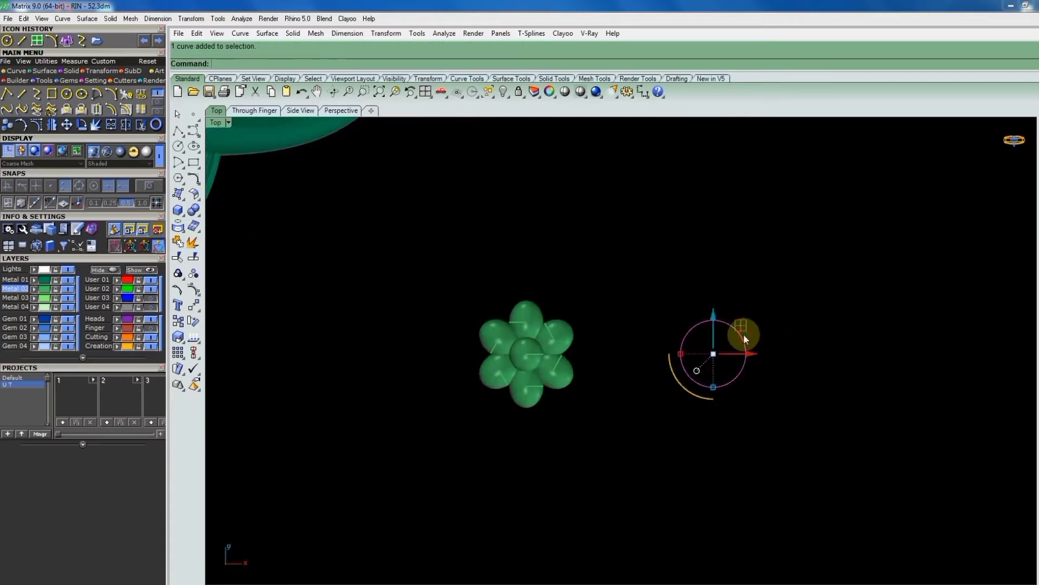
# Pipe the outer circle into a tubular ring.
pyautogui.write('Pipe')
pyautogui.press('Return')
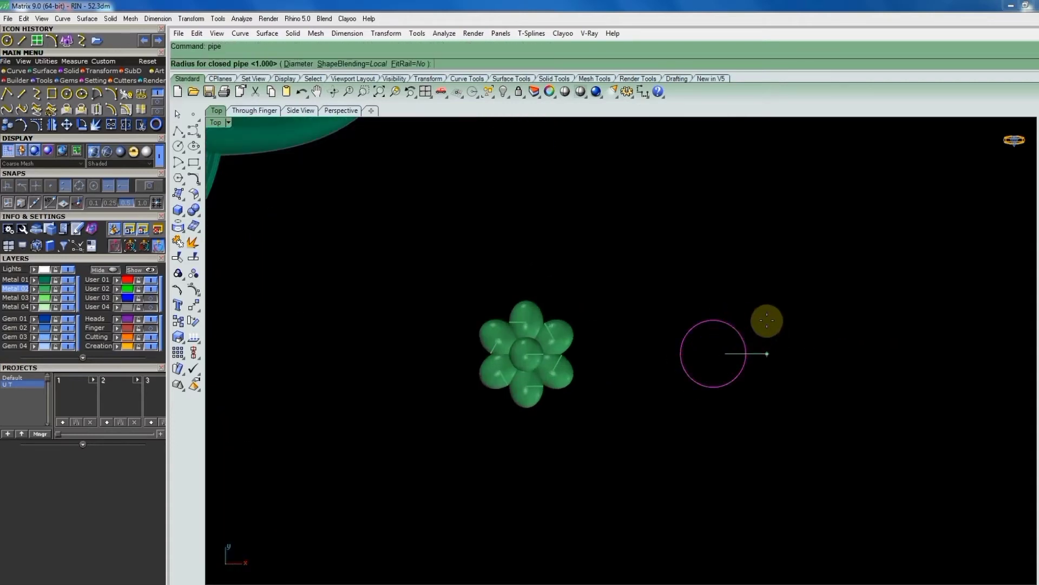
pyautogui.rightClick(765, 320)
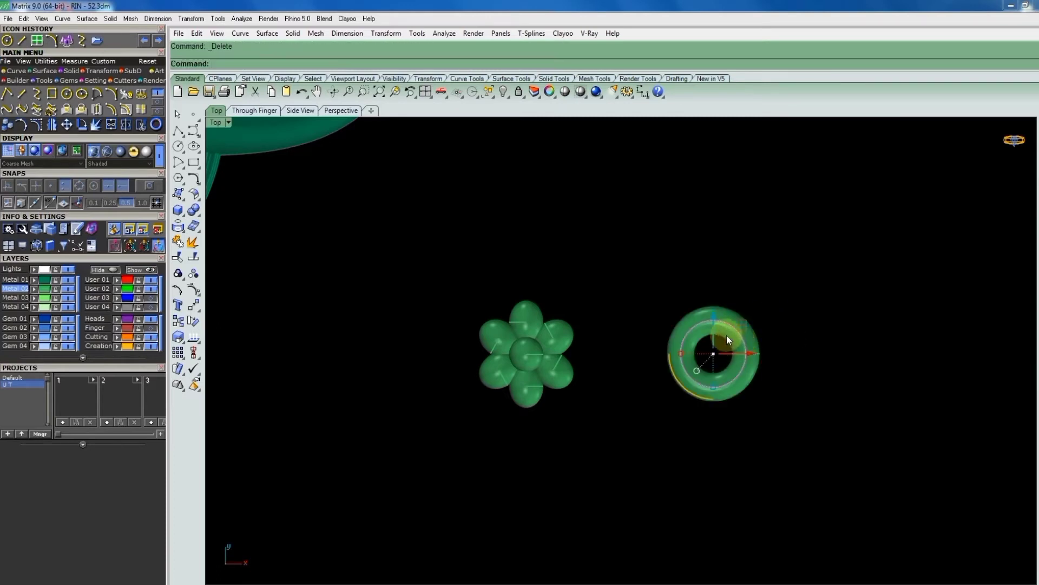
pyautogui.click(724, 395)
# In Front view, rotate the ring upright, then undo the rotation.
pyautogui.hotkey('ctrl', 'F2')
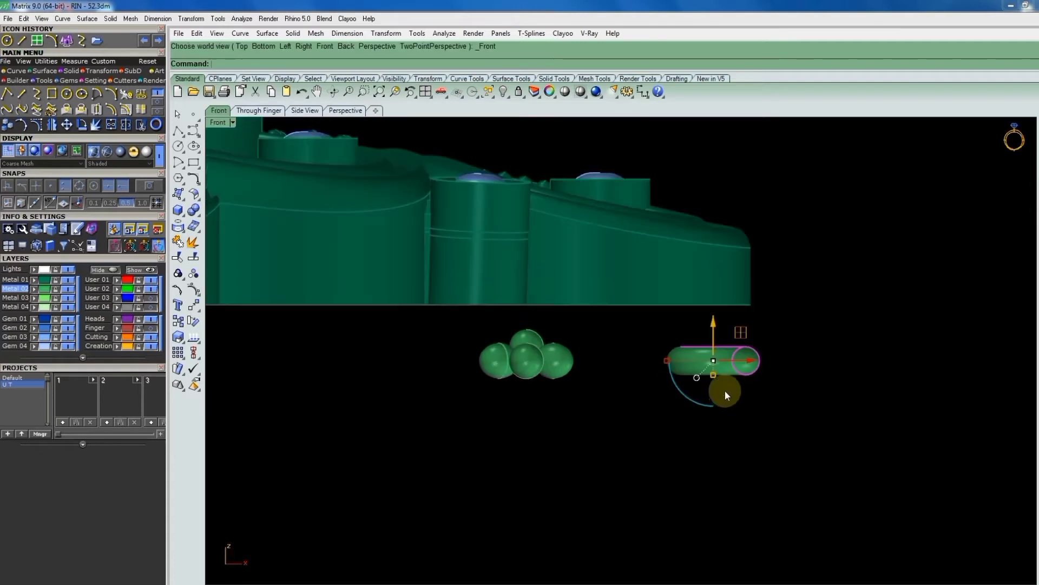
pyautogui.write('Rrotate')
pyautogui.press('Return')
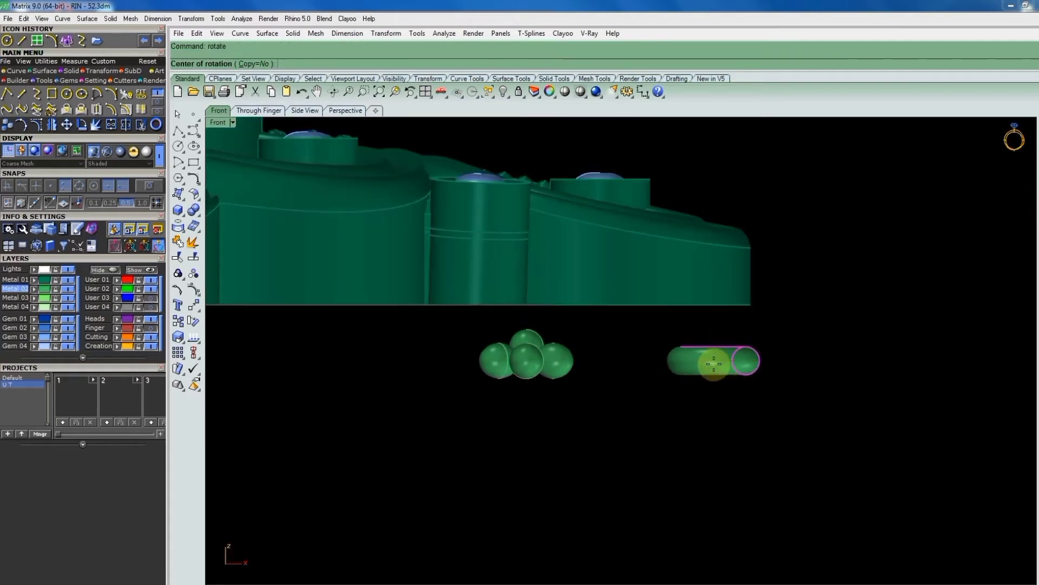
pyautogui.click(711, 361)
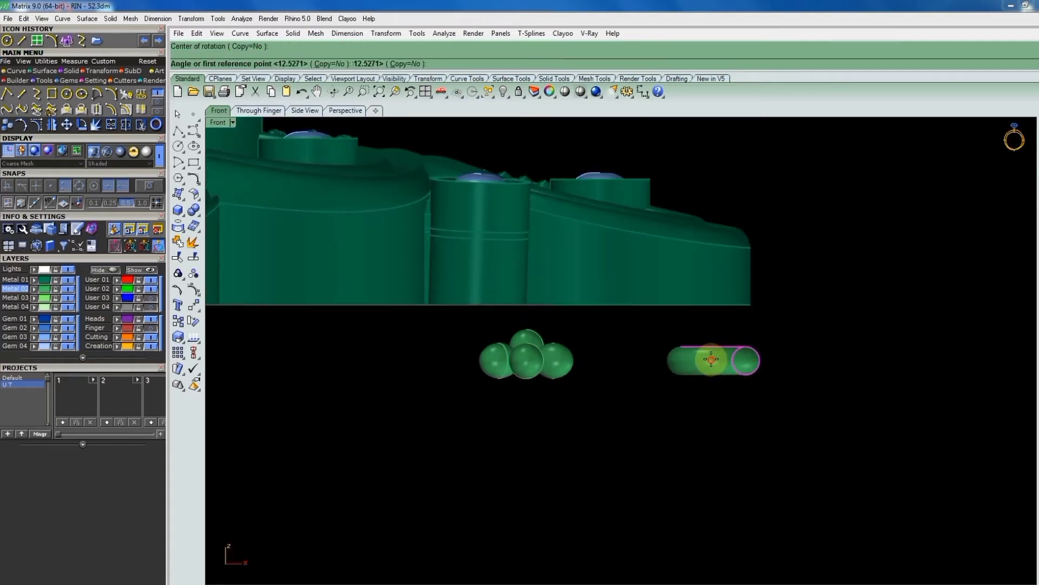
pyautogui.click(673, 359)
pyautogui.click(709, 317)
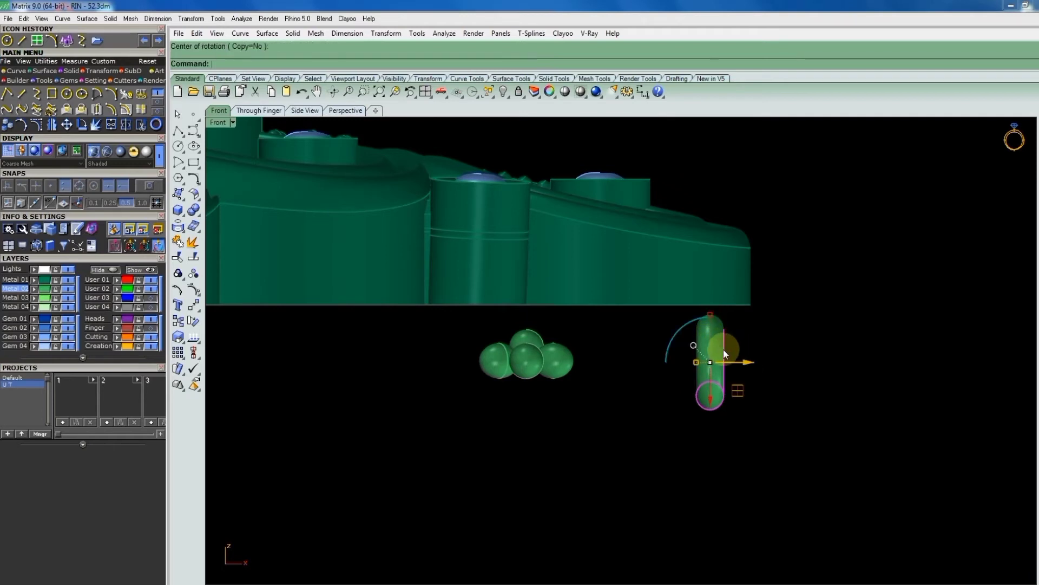
pyautogui.hotkey('ctrl', 'z')
# Rotate a copy of the ring 90 degrees upright so it crosses the original.
pyautogui.press('Return')
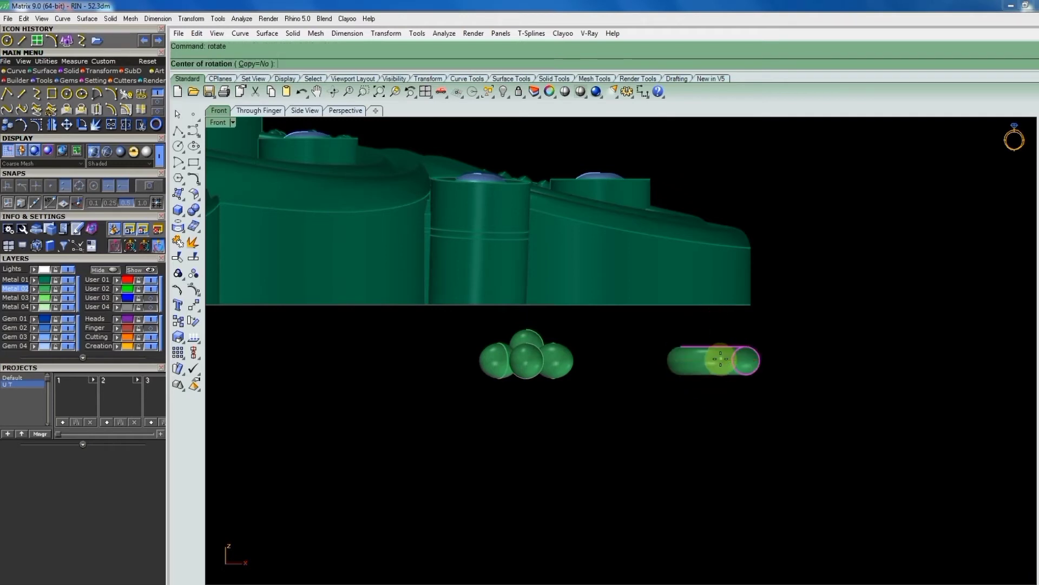
pyautogui.click(716, 358)
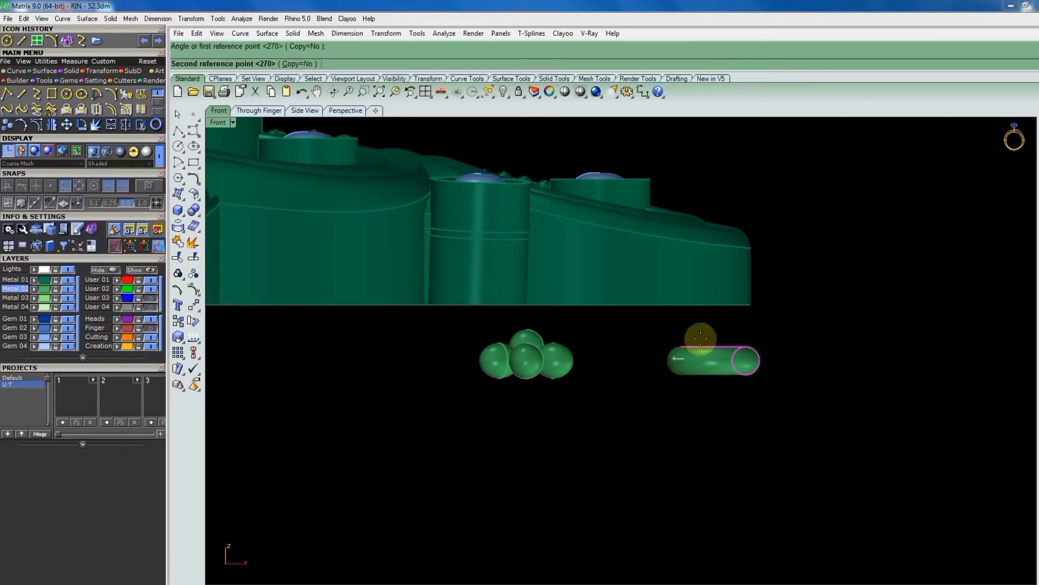
pyautogui.click(674, 358)
pyautogui.click(301, 65)
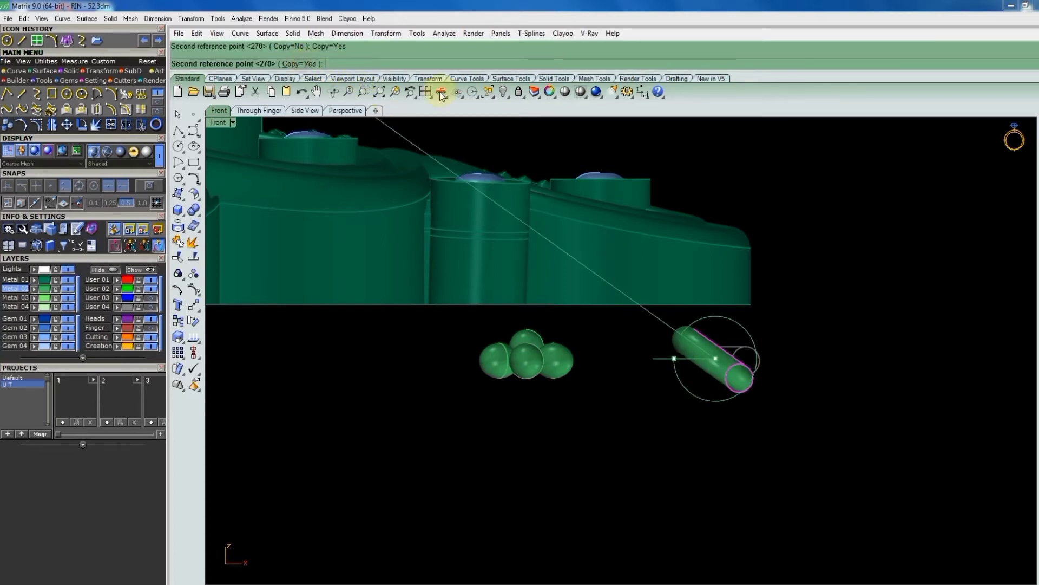
pyautogui.click(721, 316)
pyautogui.press('Return')
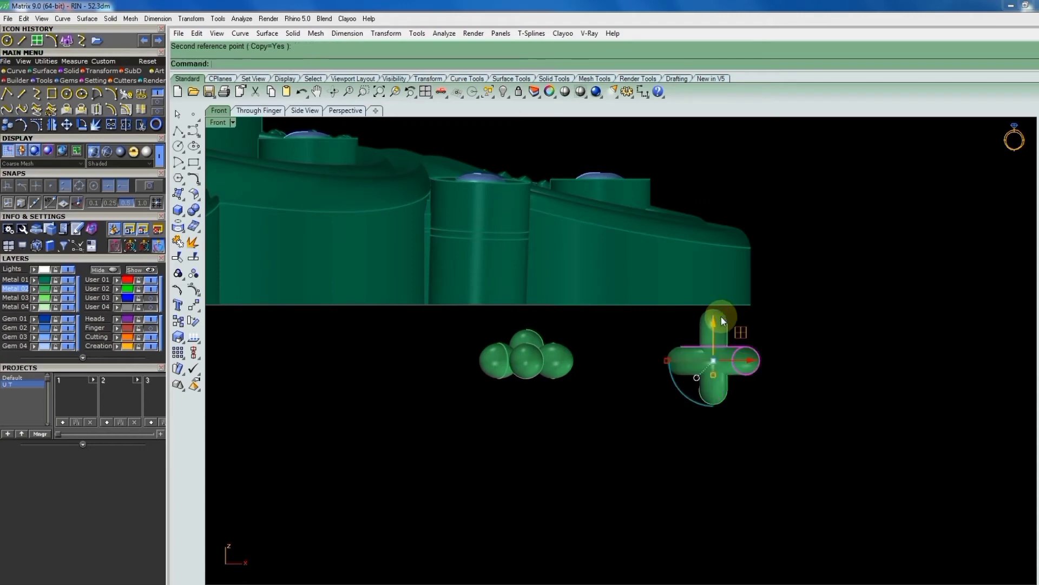
pyautogui.hotkey('ctrl', 'F1')
# Move the upright ring copy up, try lowering it through the ring, and undo that move.
pyautogui.click(716, 351)
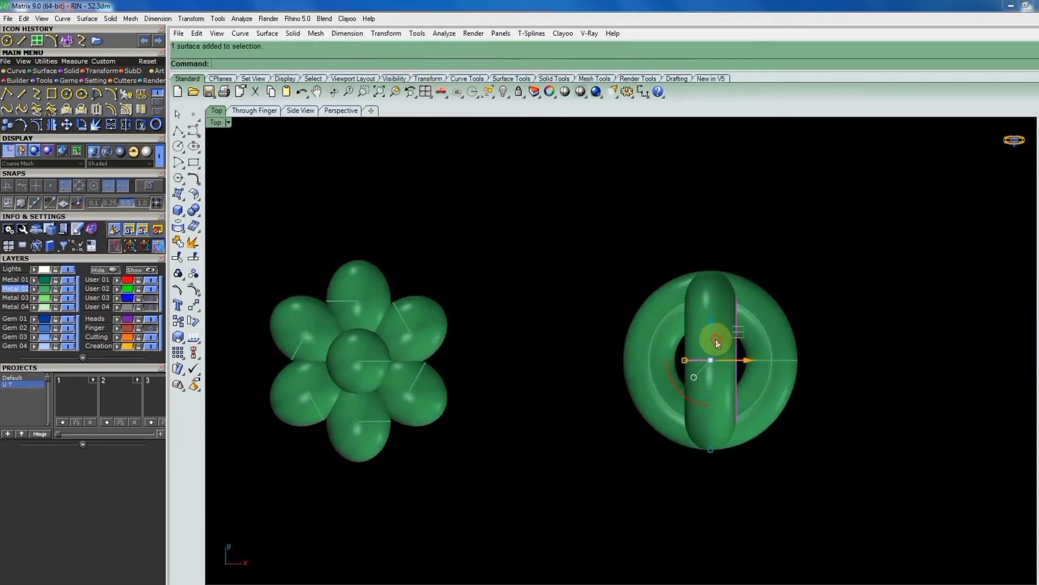
pyautogui.moveTo(709, 336)
pyautogui.mouseDown()
pyautogui.moveTo(708, 276)
pyautogui.moveTo(723, 285)
pyautogui.mouseUp()
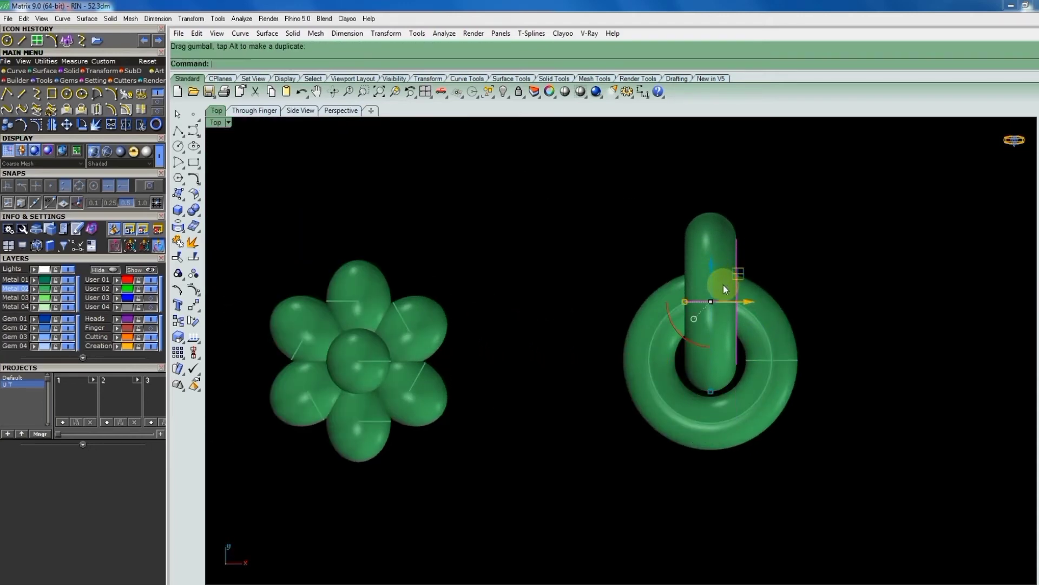
pyautogui.scroll(-3, 728, 291)
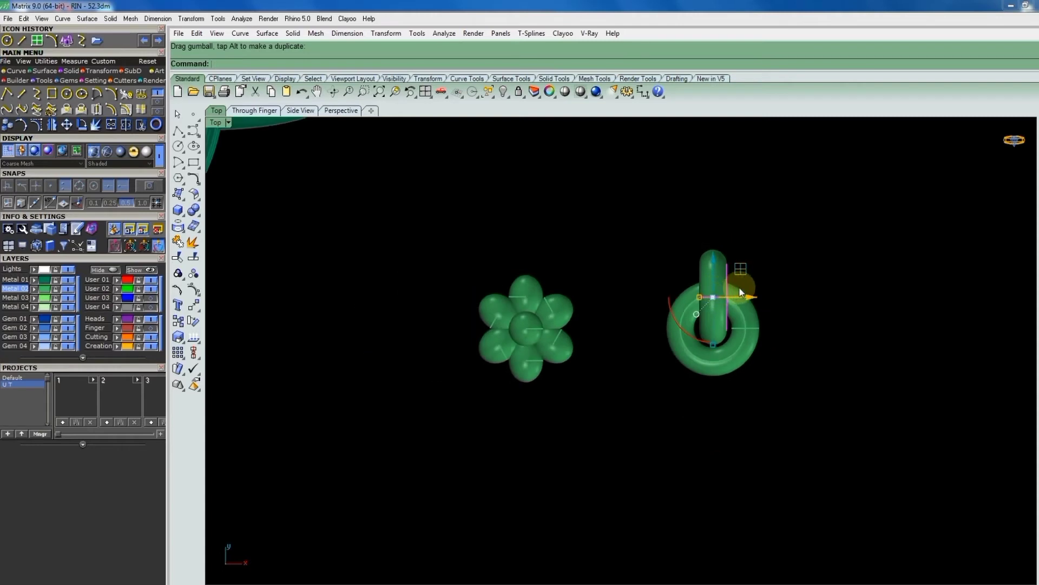
pyautogui.moveTo(716, 265); pyautogui.dragTo(713, 323)
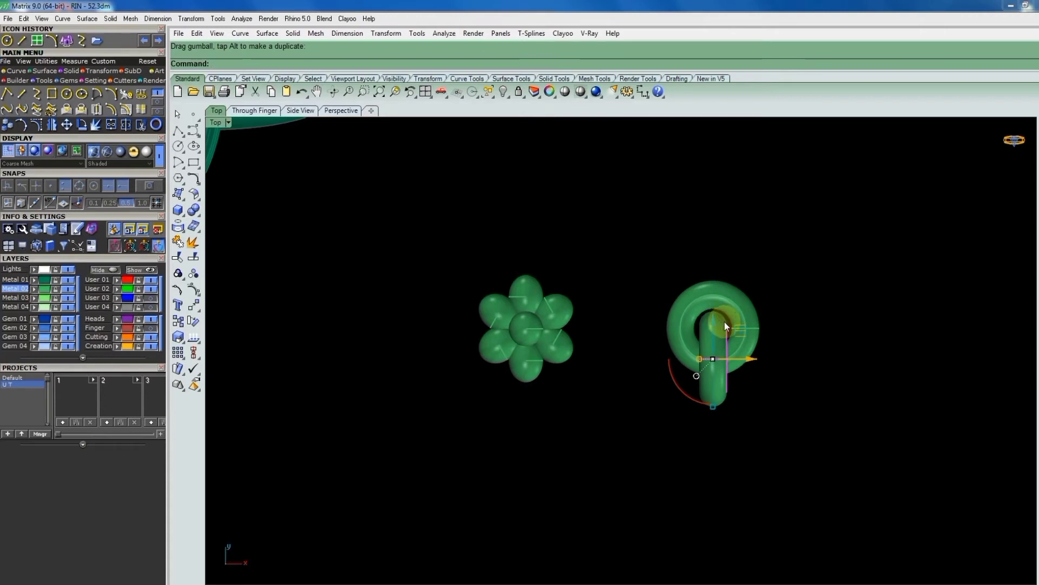
pyautogui.hotkey('ctrl', 'z')
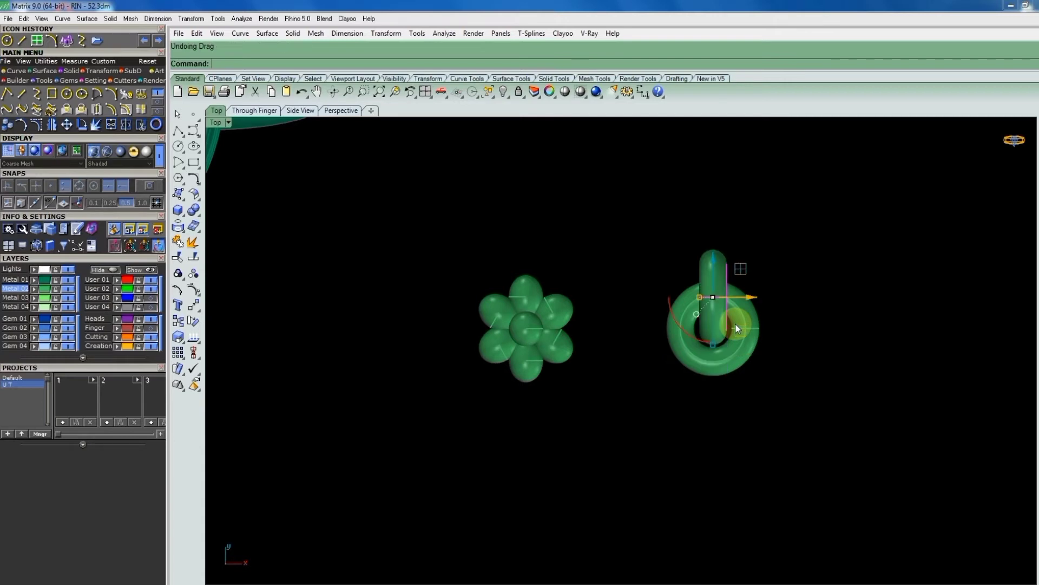
# Move both interlocked rings onto the flower cluster, adjusting them in a tilted 3D view.
pyautogui.click(711, 323)
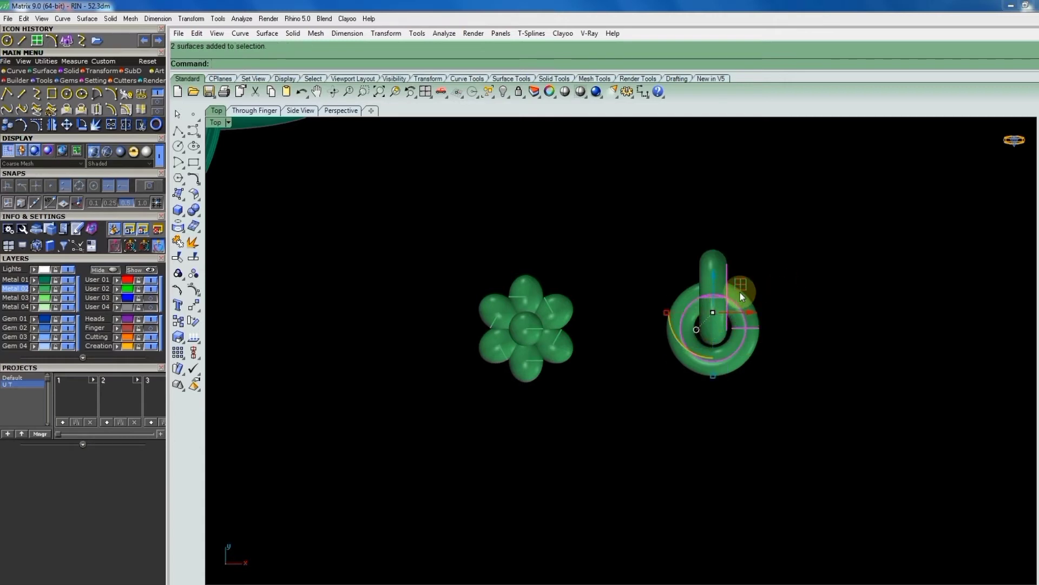
pyautogui.moveTo(741, 294); pyautogui.dragTo(552, 321)
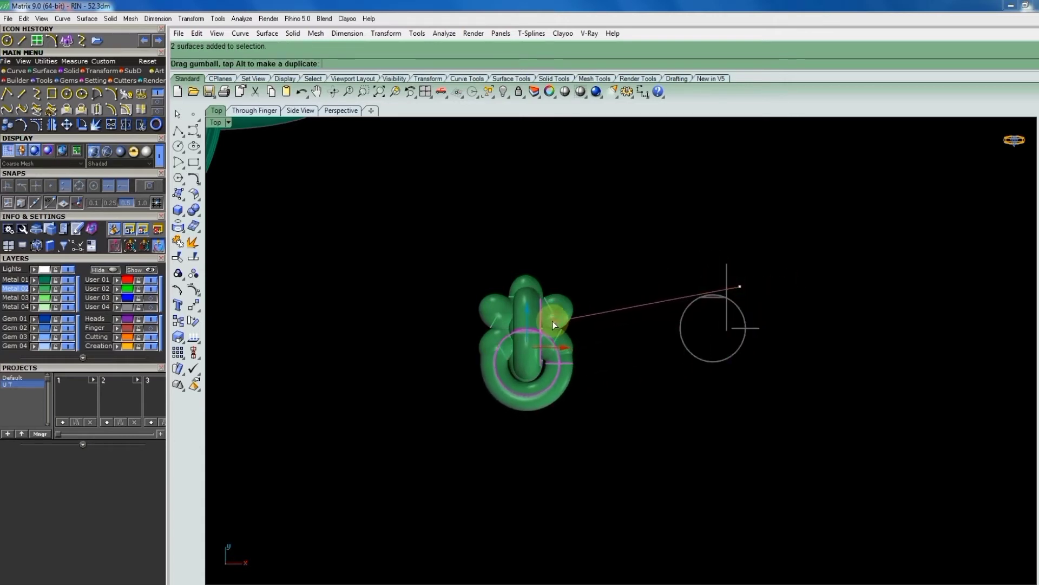
pyautogui.moveTo(708, 364); pyautogui.dragTo(659, 307, button='right')
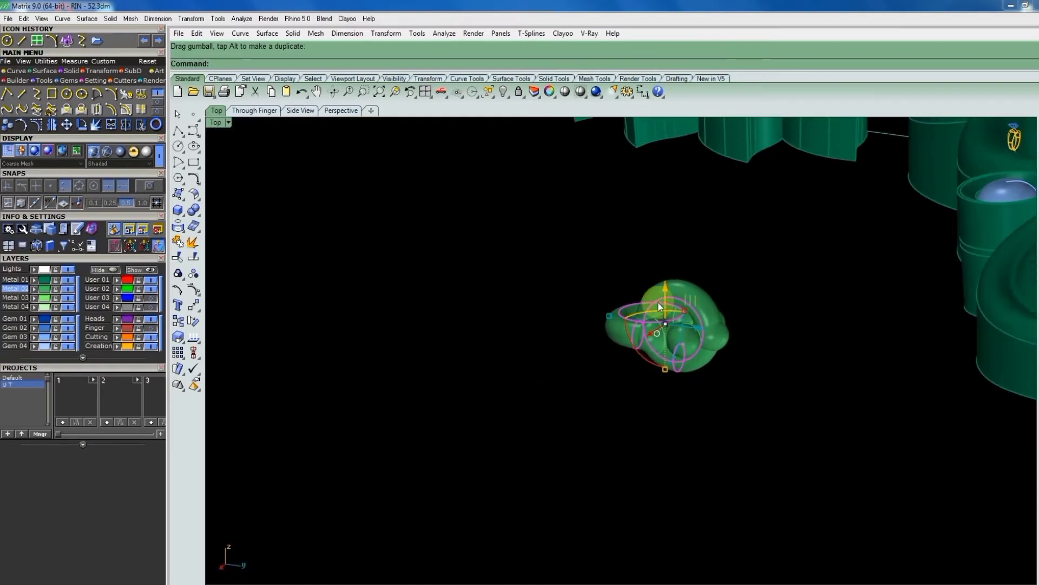
pyautogui.moveTo(659, 307)
pyautogui.mouseDown()
pyautogui.moveTo(667, 298)
pyautogui.moveTo(670, 336)
pyautogui.moveTo(675, 315)
pyautogui.moveTo(644, 350)
pyautogui.moveTo(649, 369)
pyautogui.mouseUp()
pyautogui.moveTo(835, 380)
pyautogui.mouseDown(button='right')
pyautogui.moveTo(837, 365)
pyautogui.moveTo(849, 372)
pyautogui.mouseUp(button='right')
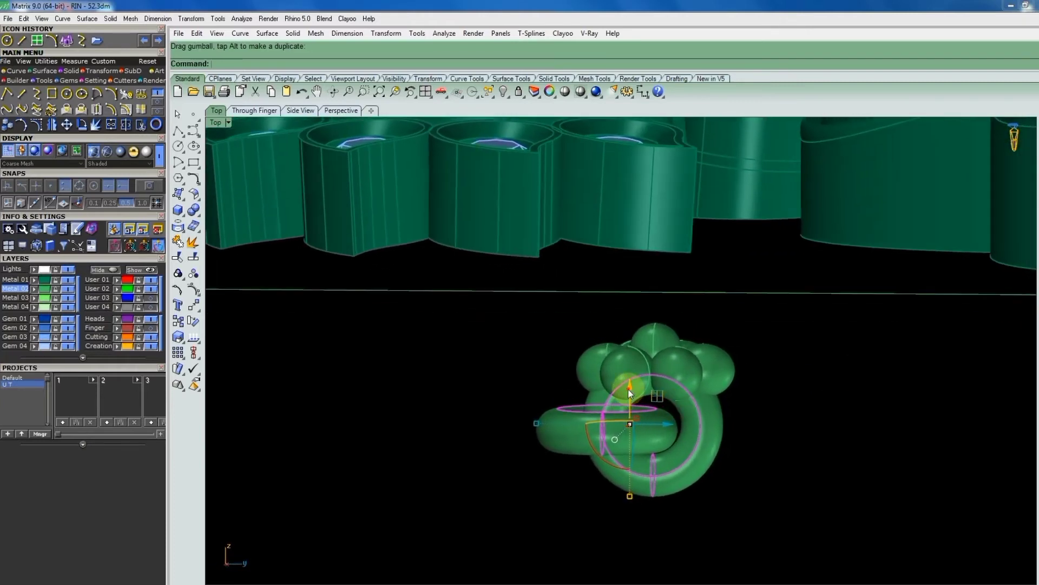
pyautogui.moveTo(625, 408); pyautogui.dragTo(629, 392)
pyautogui.click(806, 416)
# In Top view, nudge the ring pair into place just beneath the flower.
pyautogui.hotkey('ctrl', 'F1')
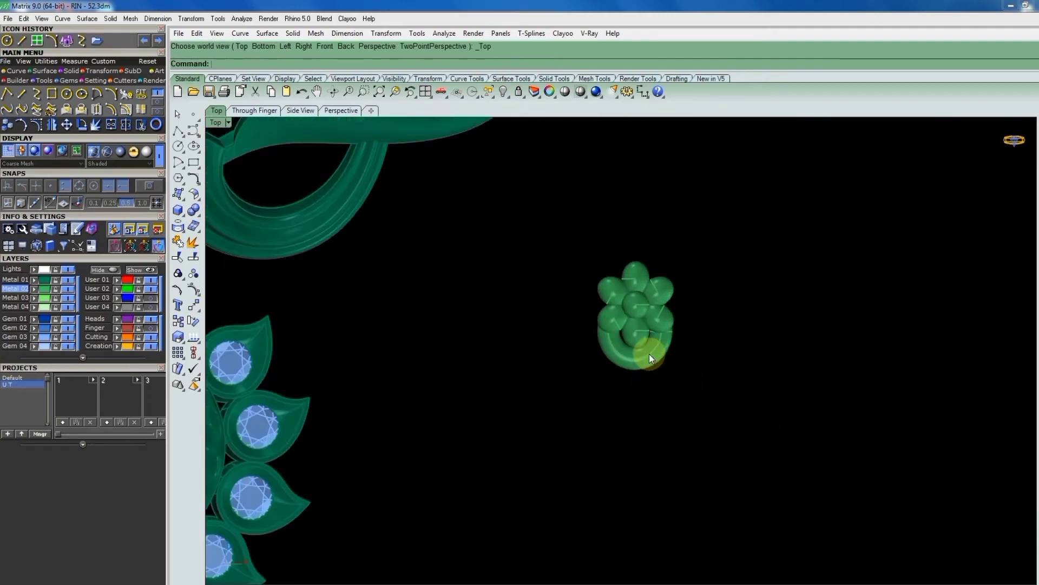
pyautogui.scroll(3, 649, 354)
pyautogui.click(646, 358)
pyautogui.scroll(2, 619, 295)
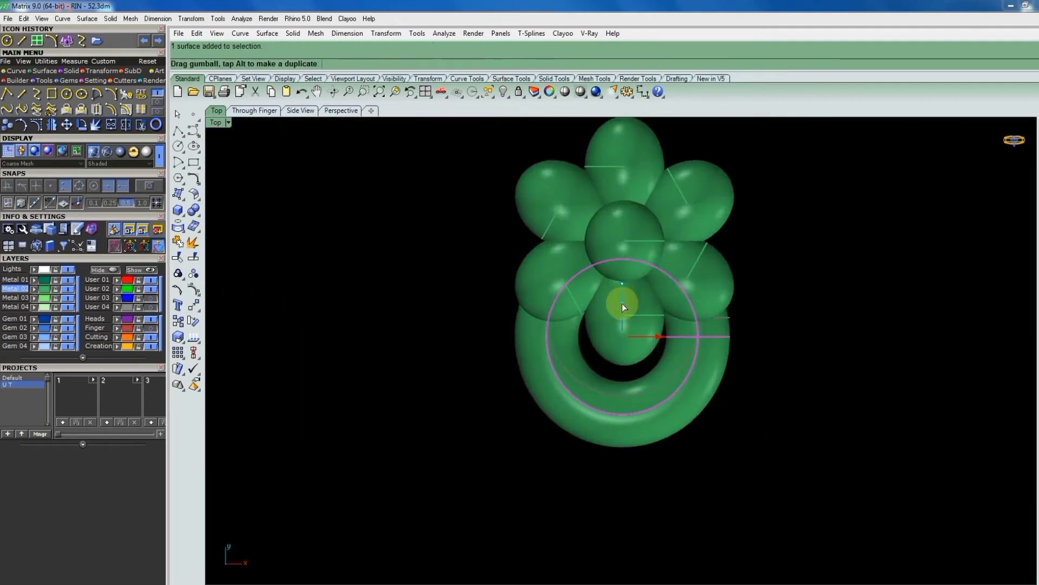
pyautogui.moveTo(622, 299); pyautogui.dragTo(622, 306)
pyautogui.scroll(-2, 691, 341)
pyautogui.scroll(-2, 650, 391)
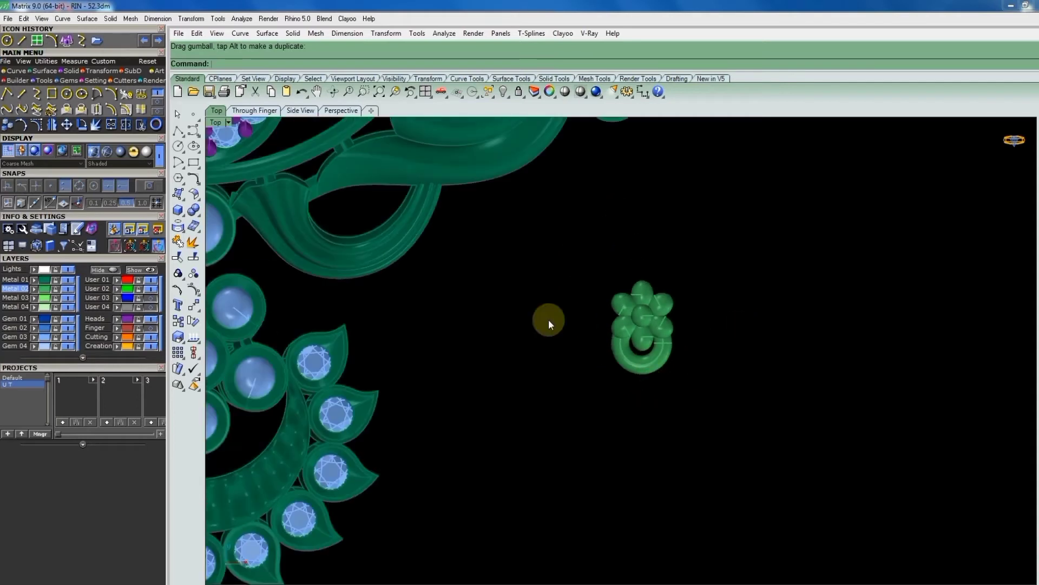
# Create a 3-diameter solid sphere centred below the ring.
pyautogui.click(646, 373)
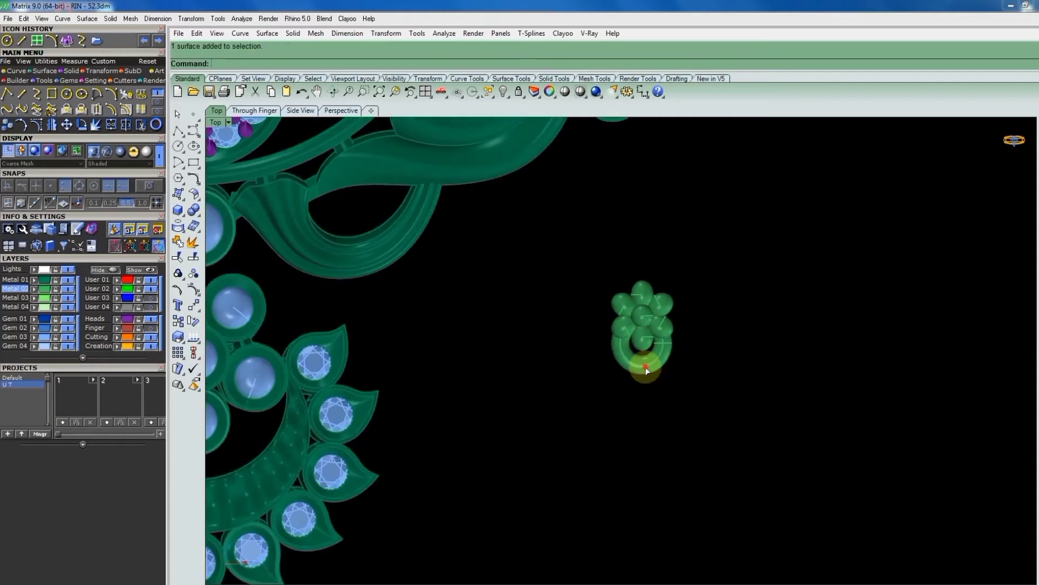
pyautogui.scroll(3, 650, 362)
pyautogui.click(710, 389)
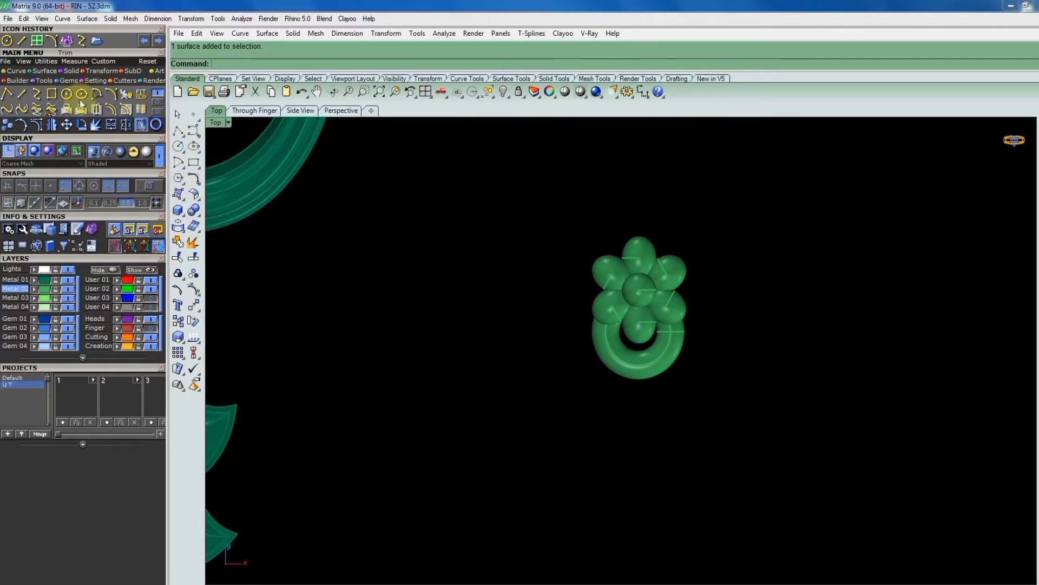
pyautogui.click(71, 71)
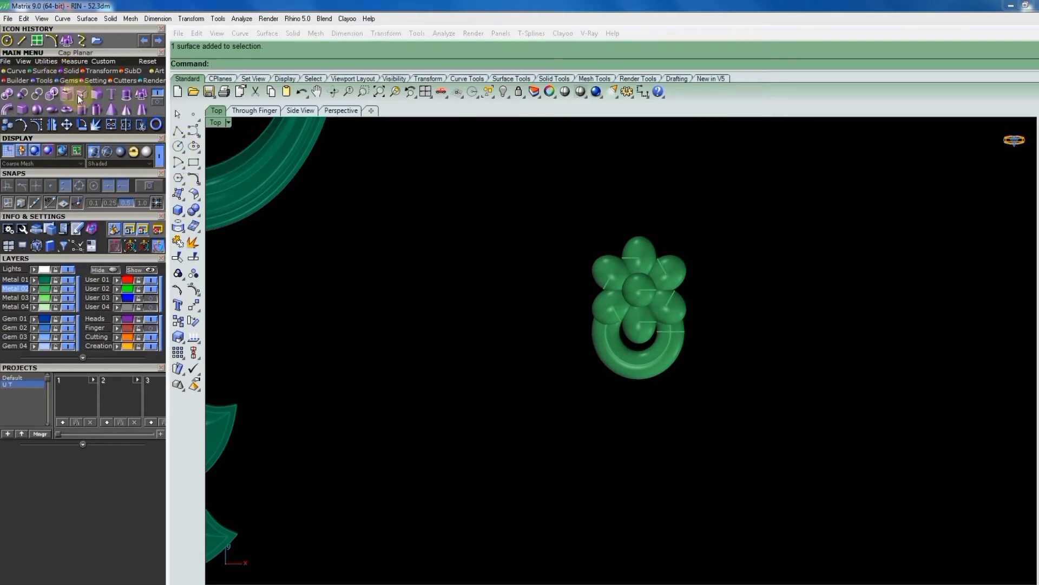
pyautogui.click(38, 110)
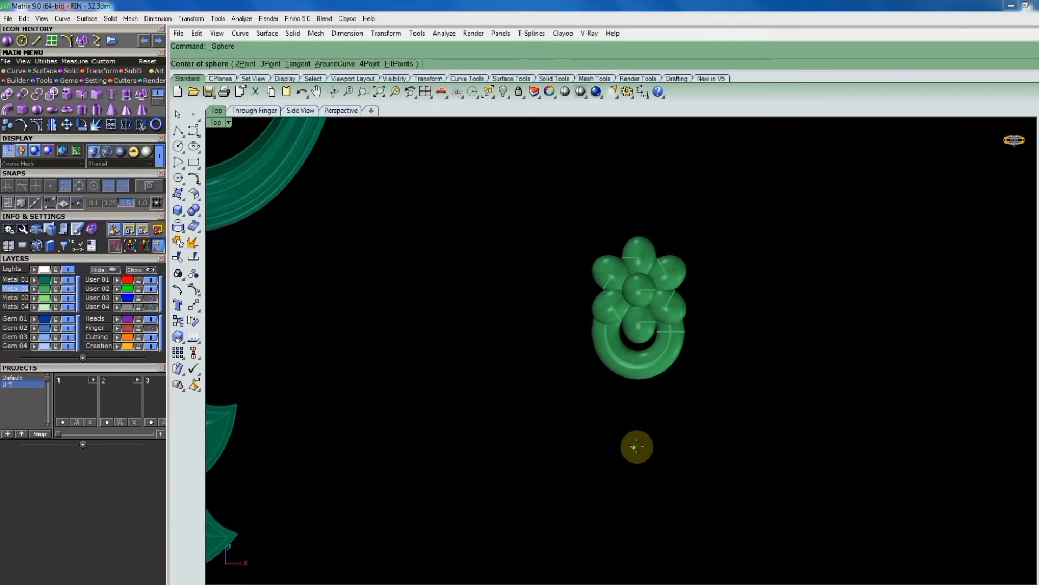
pyautogui.click(643, 412)
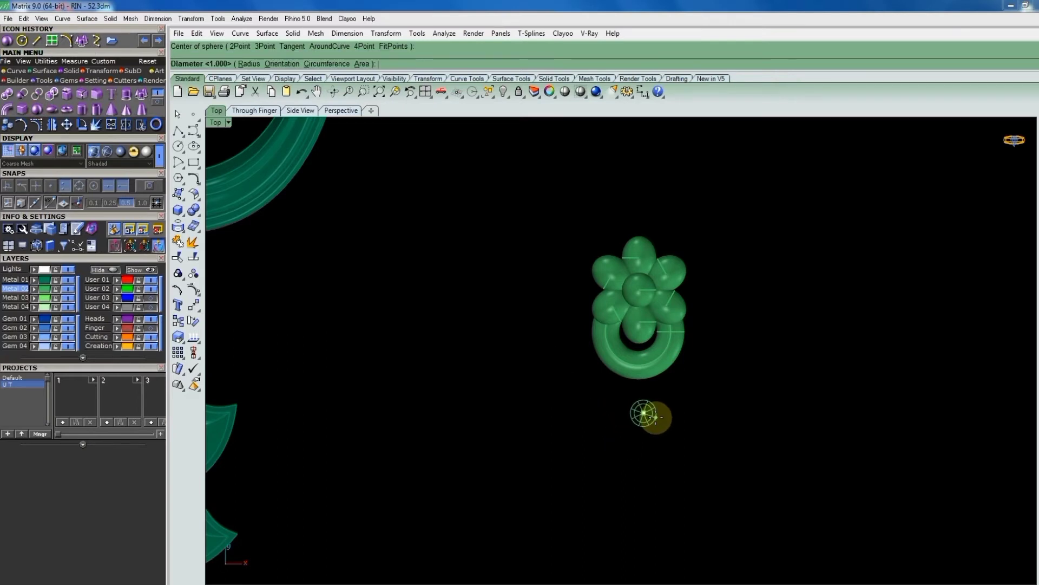
pyautogui.write('3')
pyautogui.rightClick(655, 420)
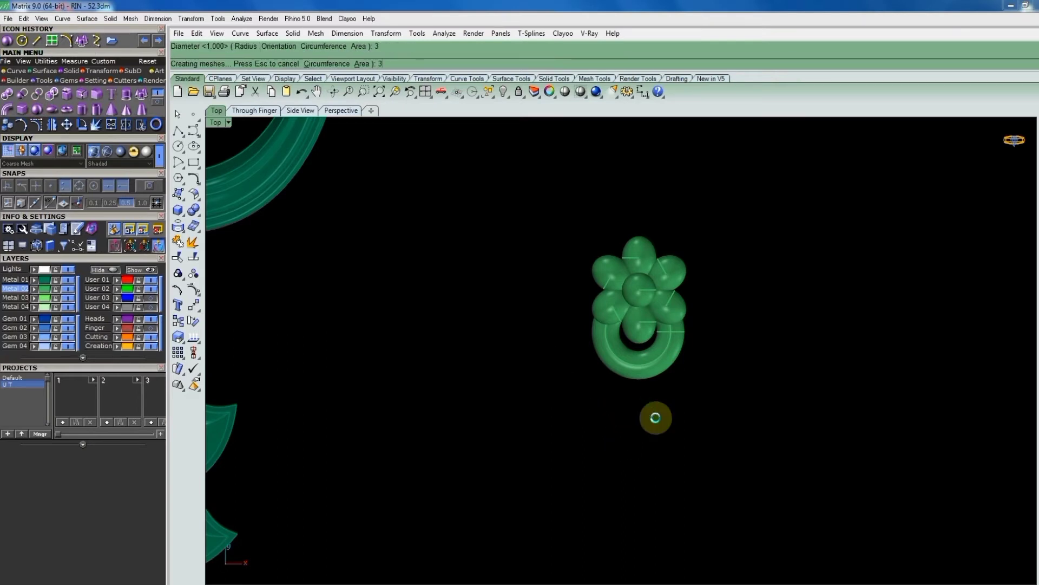
# Move the sphere up toward the ring and switch to Ghosted display to check alignment.
pyautogui.click(651, 409)
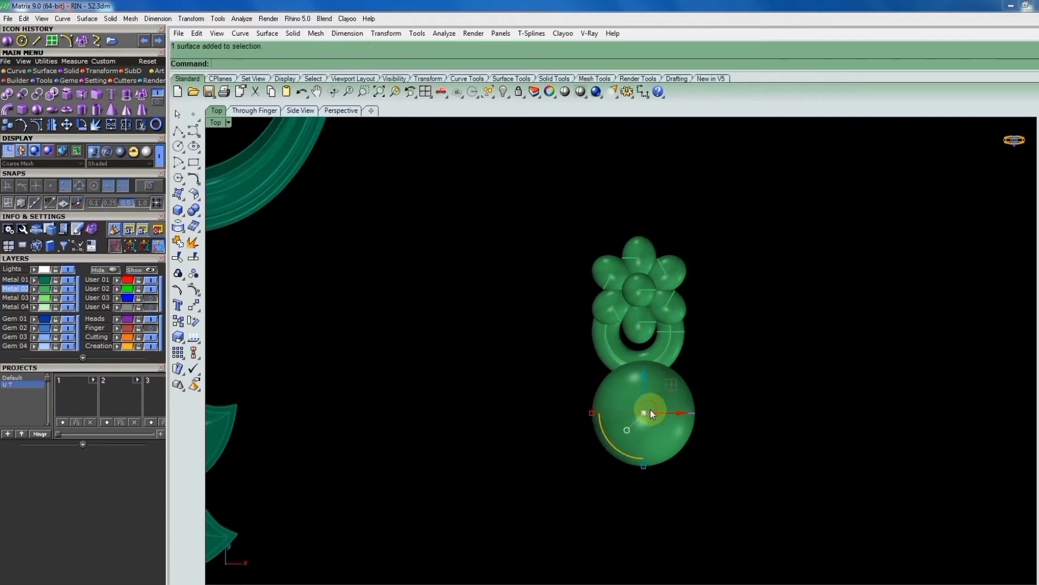
pyautogui.scroll(2, 659, 391)
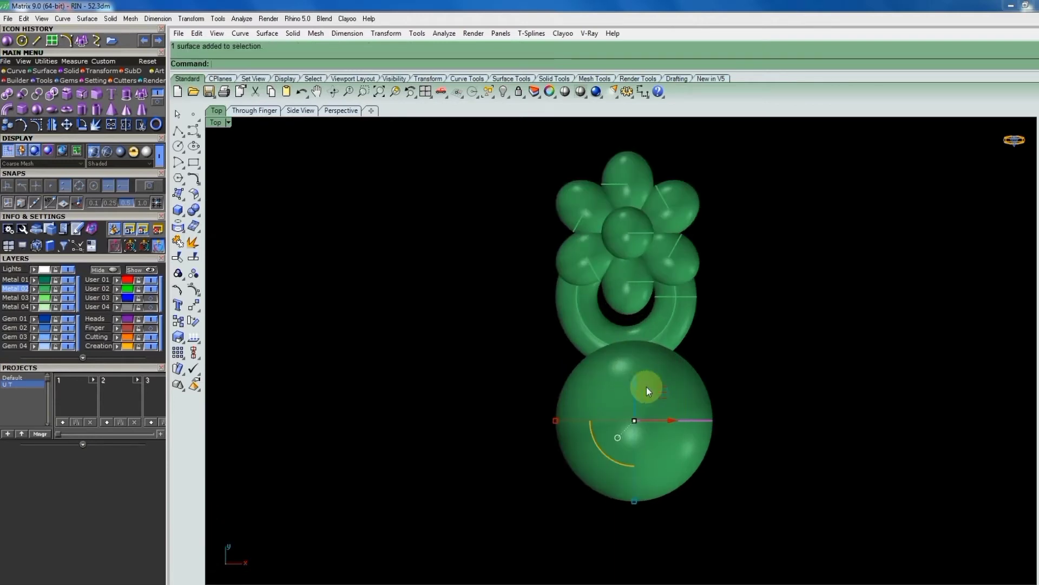
pyautogui.moveTo(647, 387); pyautogui.dragTo(654, 364)
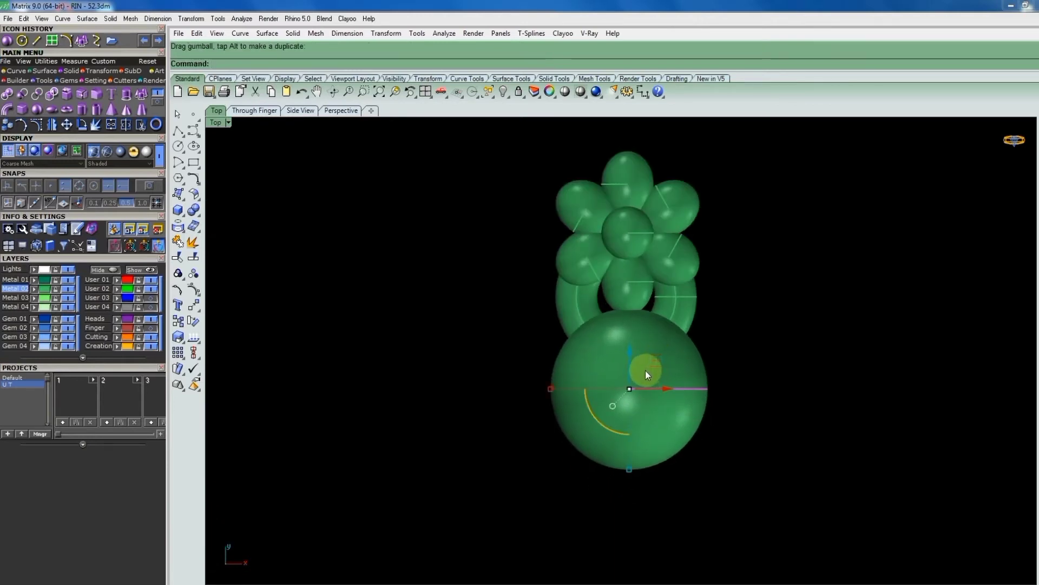
pyautogui.click(580, 93)
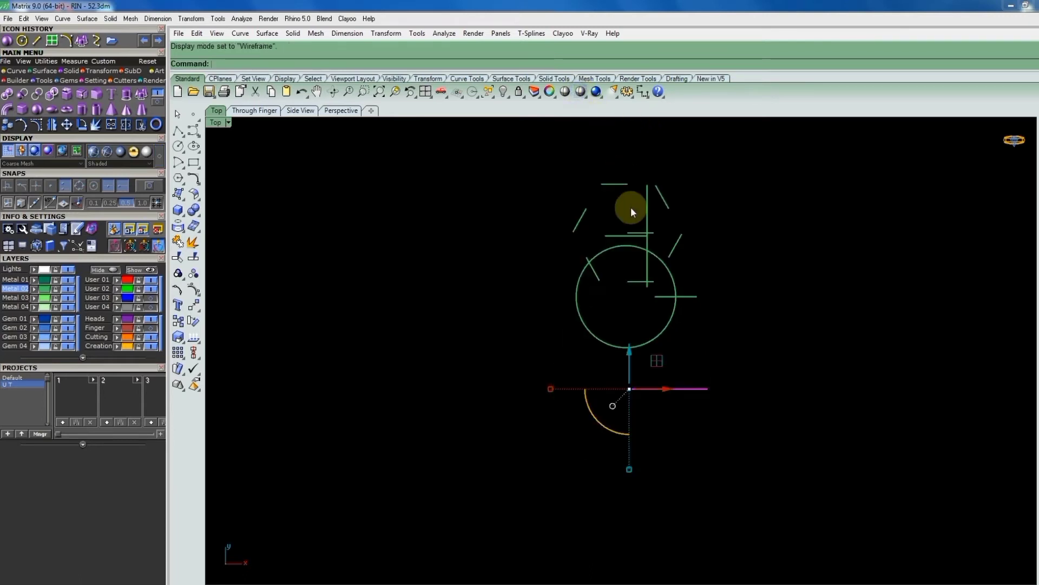
pyautogui.click(113, 152)
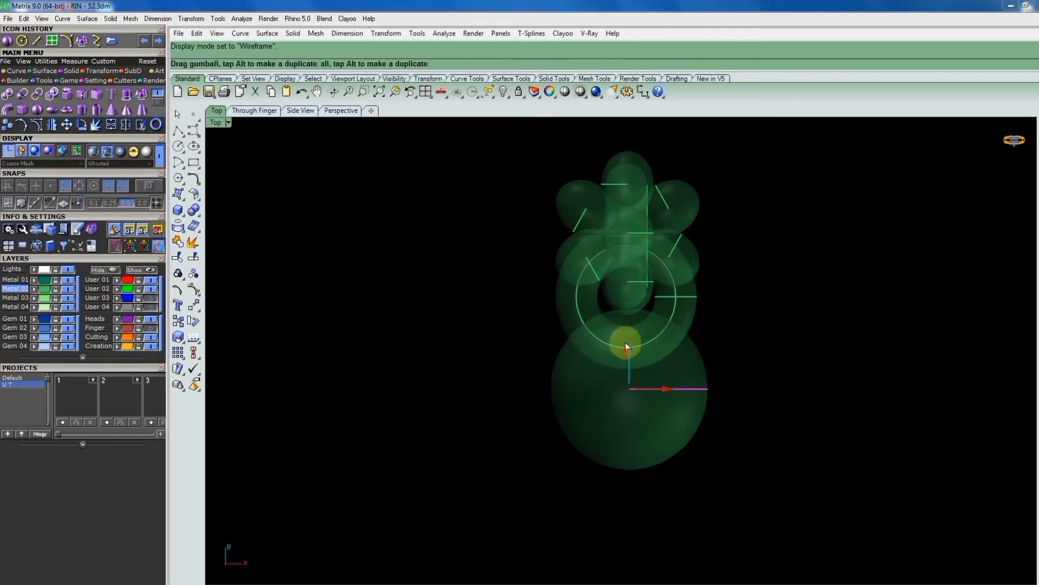
pyautogui.scroll(2, 644, 341)
pyautogui.scroll(2, 645, 341)
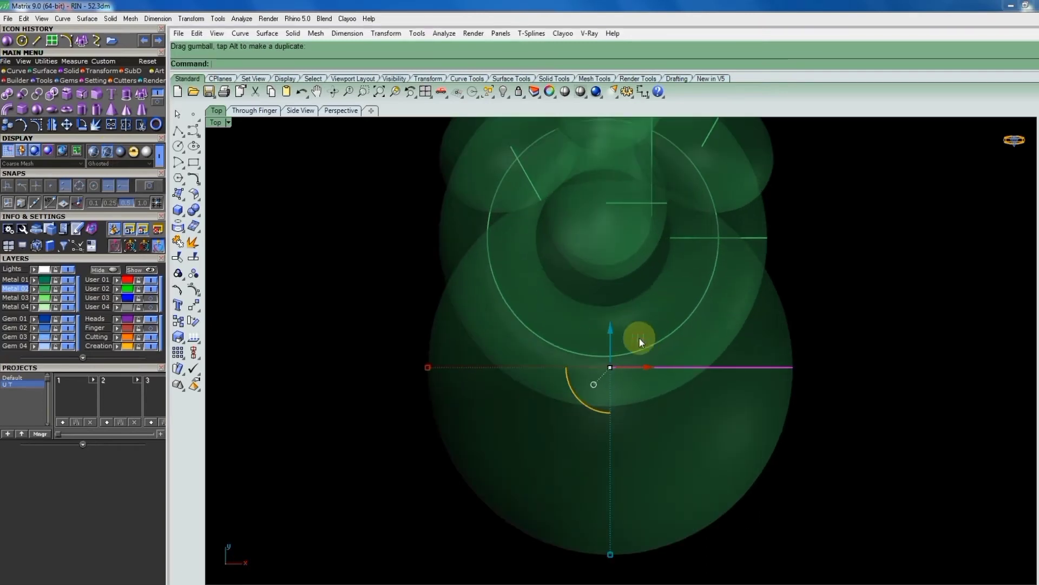
# Centre the sphere just below the ring and return to Shaded display.
pyautogui.moveTo(649, 367); pyautogui.dragTo(645, 367)
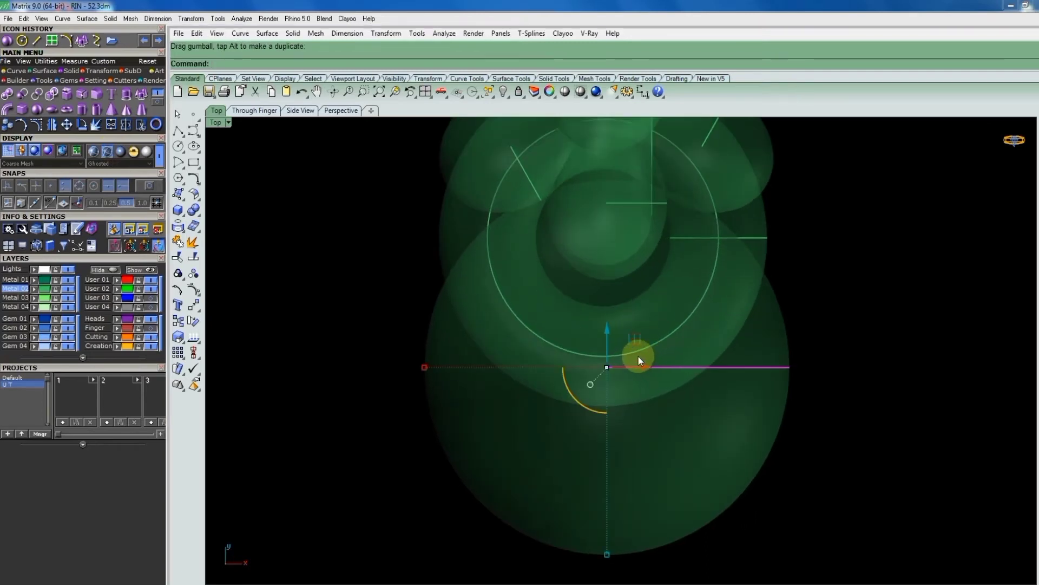
pyautogui.scroll(-2, 638, 356)
pyautogui.scroll(-2, 632, 352)
pyautogui.moveTo(620, 323); pyautogui.dragTo(622, 365)
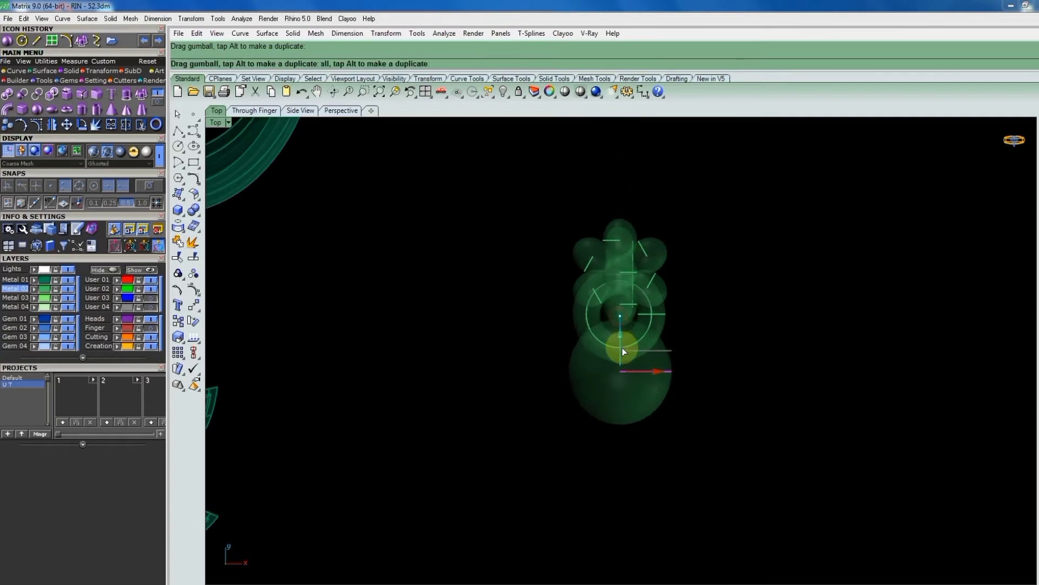
pyautogui.click(572, 95)
pyautogui.scroll(-1, 687, 358)
pyautogui.press('Escape')
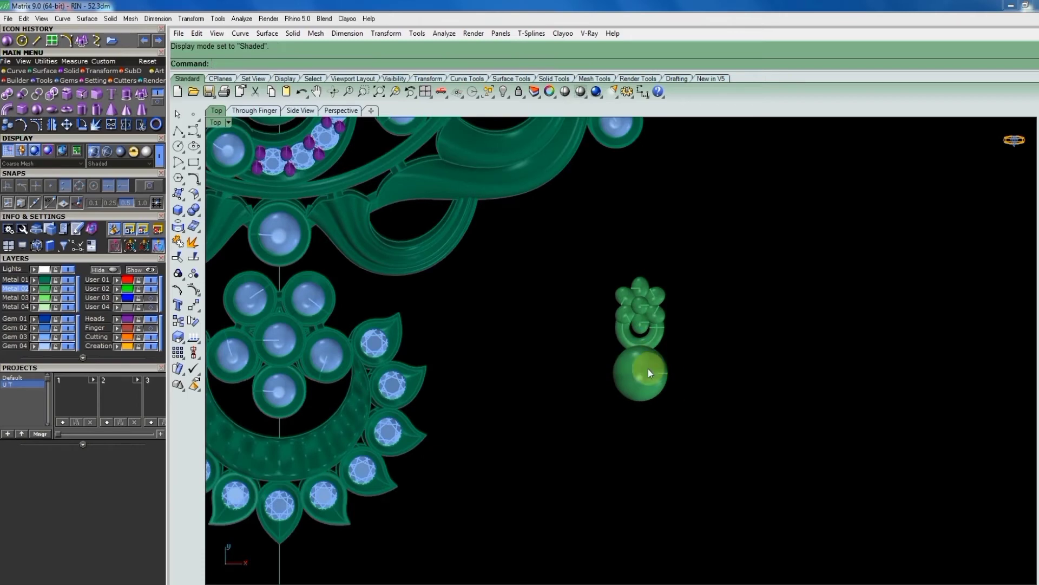
# Lower the drop sphere slightly and copy it to the lower left.
pyautogui.click(655, 388)
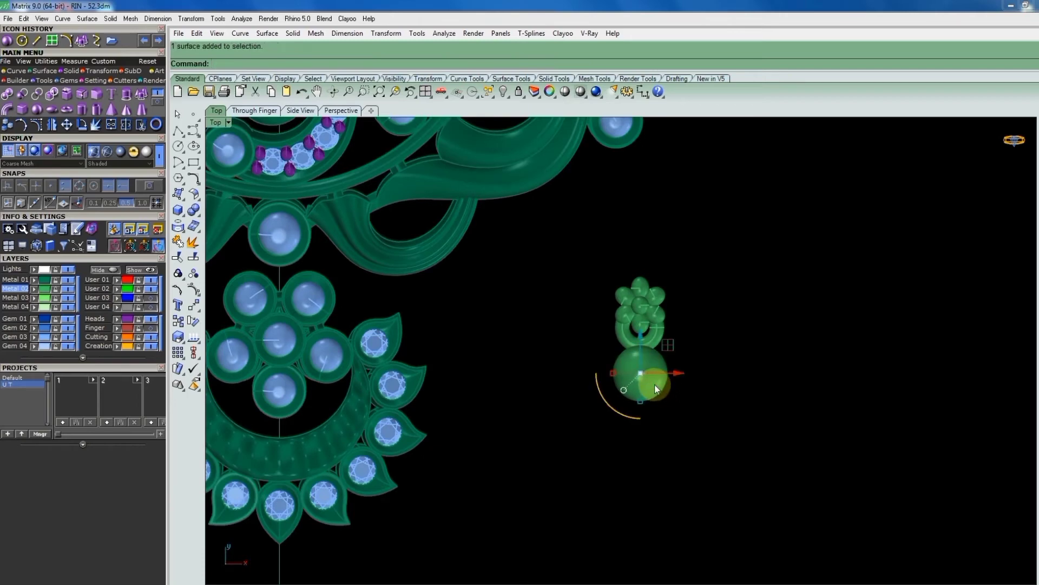
pyautogui.scroll(1, 641, 352)
pyautogui.moveTo(642, 353); pyautogui.dragTo(642, 352)
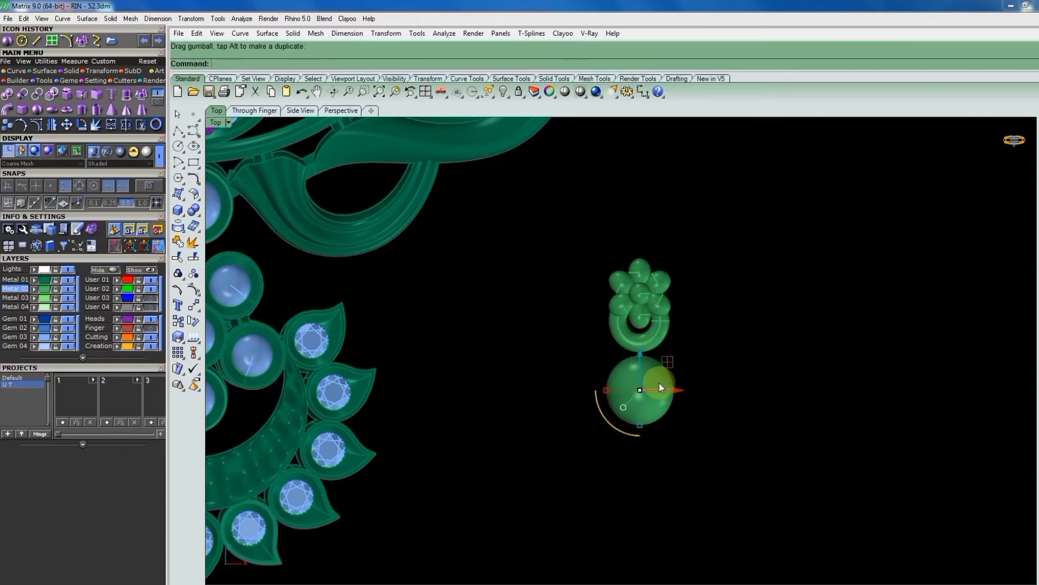
pyautogui.press('Return')
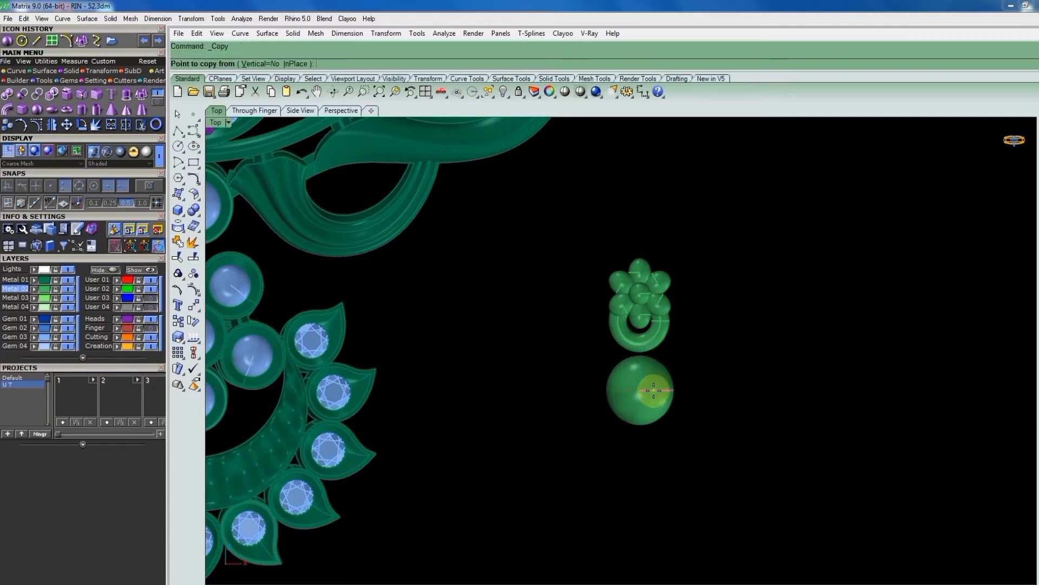
pyautogui.click(639, 389)
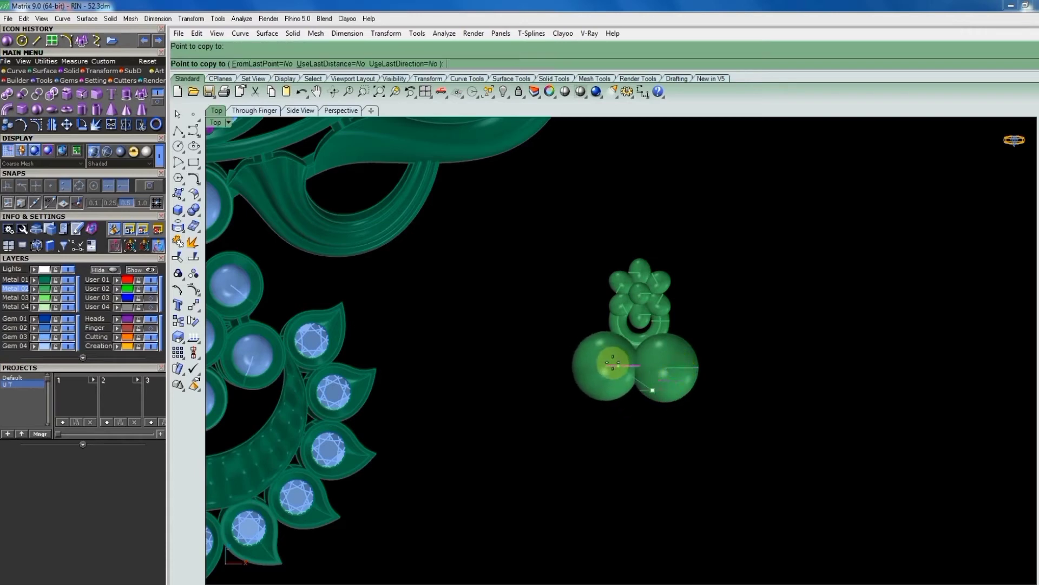
pyautogui.click(648, 383)
pyautogui.press('Return')
# Mirror the copied sphere across a vertical line through the flower centre.
pyautogui.click(686, 360)
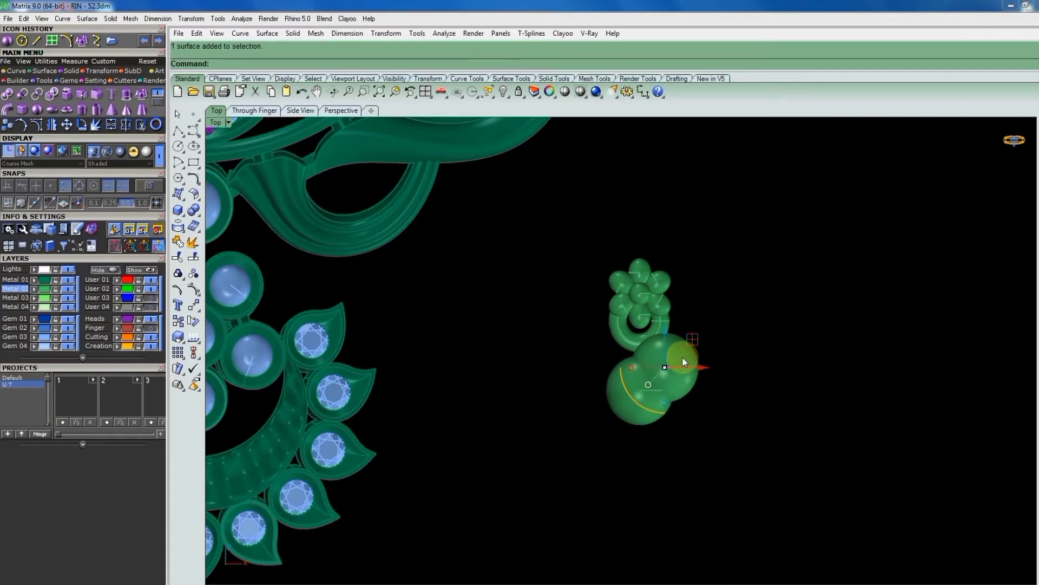
pyautogui.write('Mirror')
pyautogui.press('Return')
pyautogui.scroll(2, 655, 325)
pyautogui.scroll(2, 644, 301)
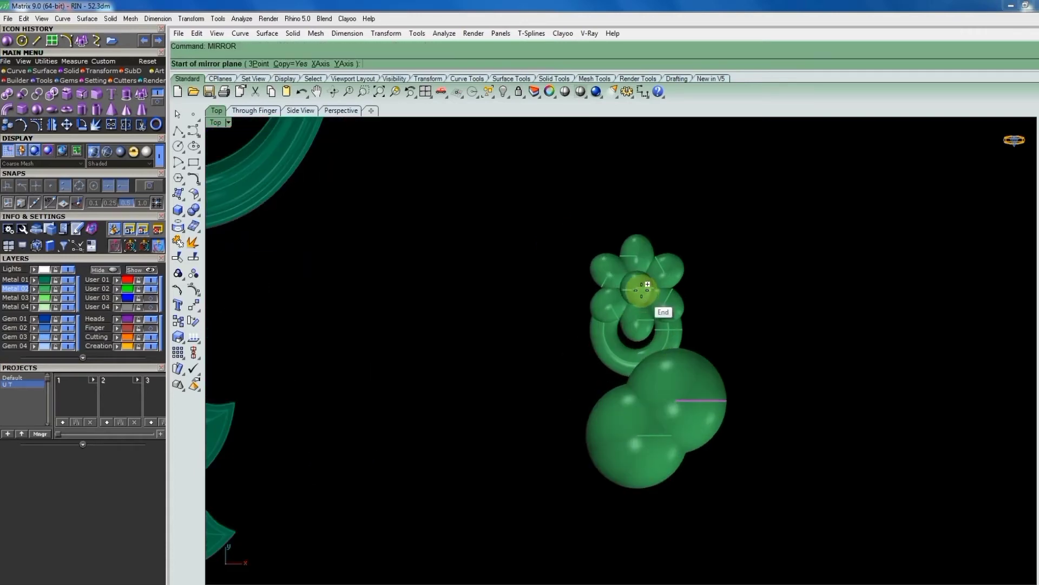
pyautogui.click(642, 294)
pyautogui.click(642, 421)
pyautogui.scroll(-2, 745, 368)
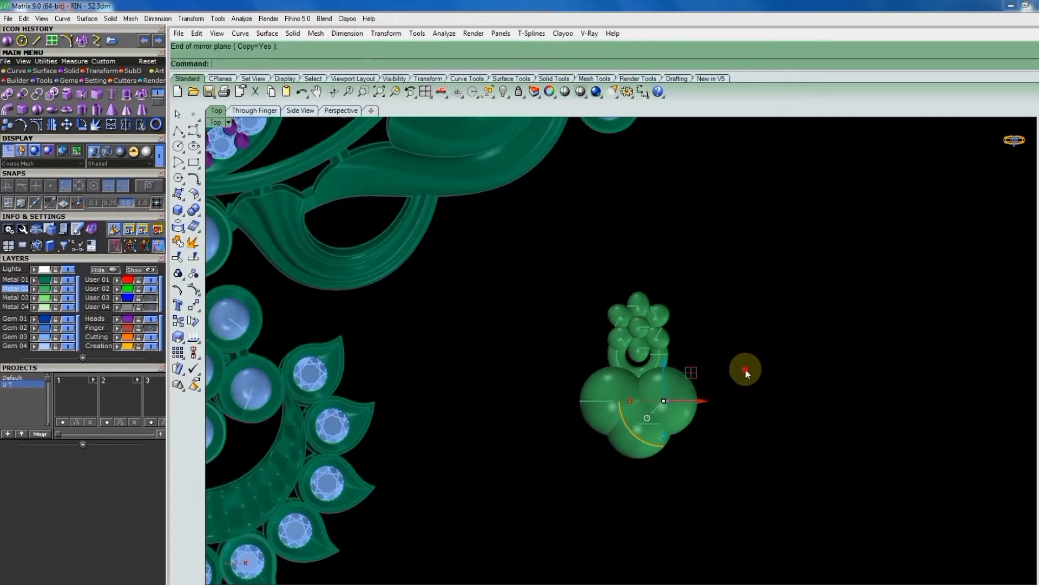
# Lower the mirrored sphere, checking its position from several orbit angles.
pyautogui.moveTo(677, 428)
pyautogui.mouseDown(button='right')
pyautogui.moveTo(676, 387)
pyautogui.moveTo(660, 382)
pyautogui.mouseUp(button='right')
pyautogui.click(677, 382)
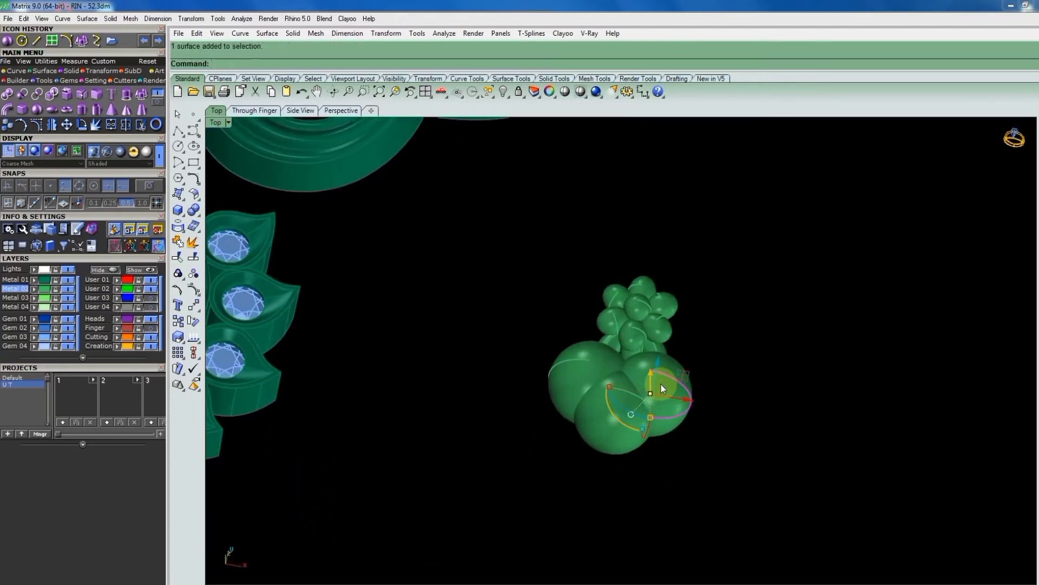
pyautogui.moveTo(665, 360); pyautogui.dragTo(664, 377)
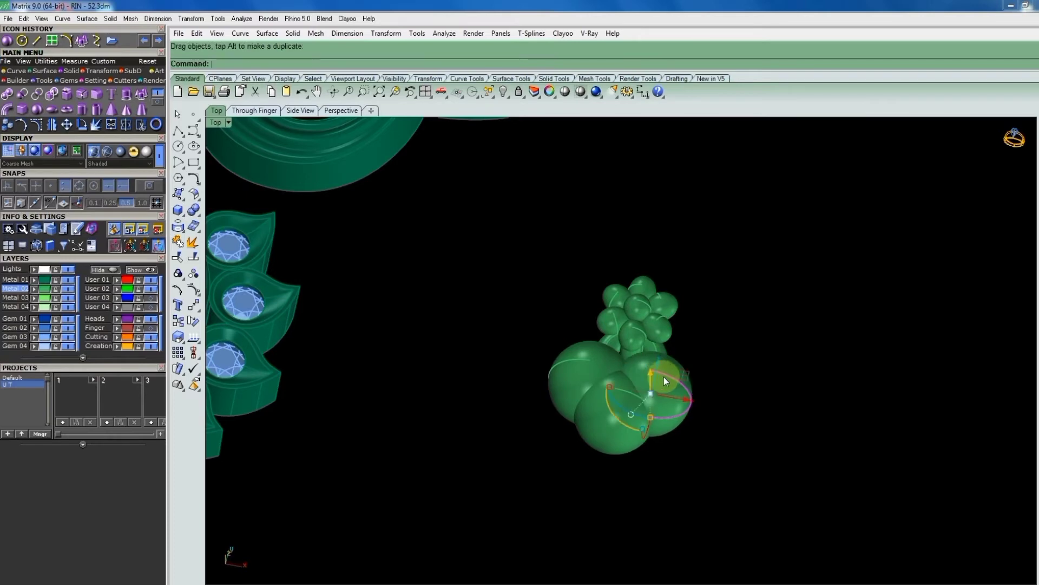
pyautogui.moveTo(663, 376)
pyautogui.mouseDown(button='right')
pyautogui.moveTo(641, 372)
pyautogui.moveTo(652, 325)
pyautogui.mouseUp(button='right')
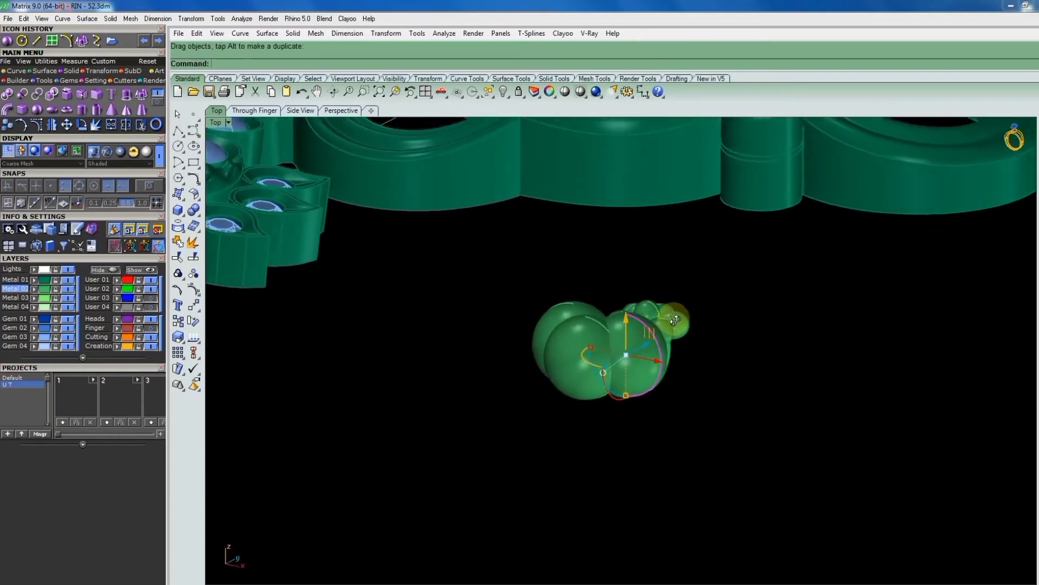
pyautogui.moveTo(633, 317); pyautogui.dragTo(632, 335)
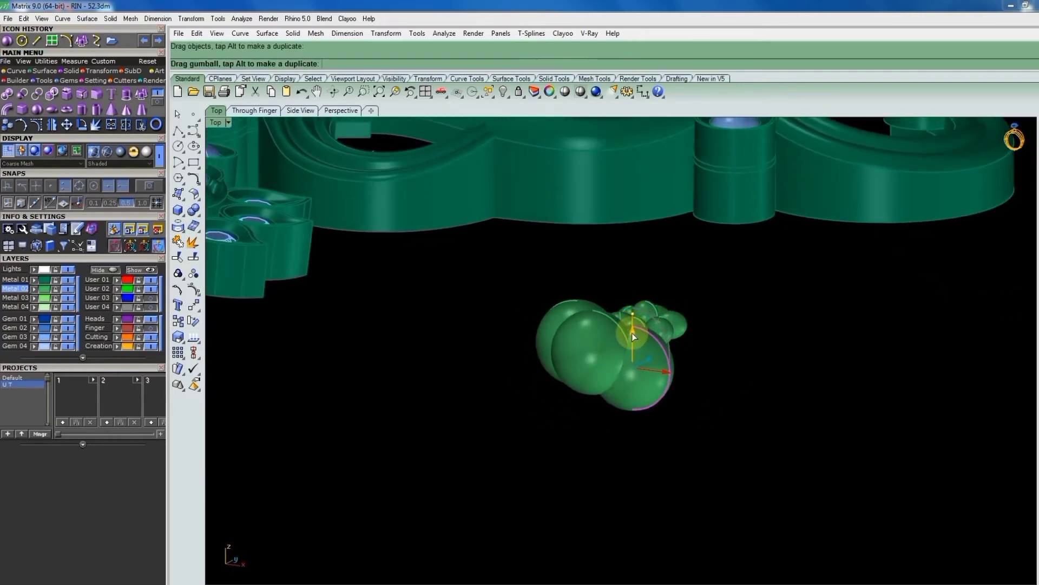
pyautogui.moveTo(616, 330)
pyautogui.mouseDown(button='right')
pyautogui.moveTo(616, 346)
pyautogui.moveTo(573, 244)
pyautogui.mouseUp(button='right')
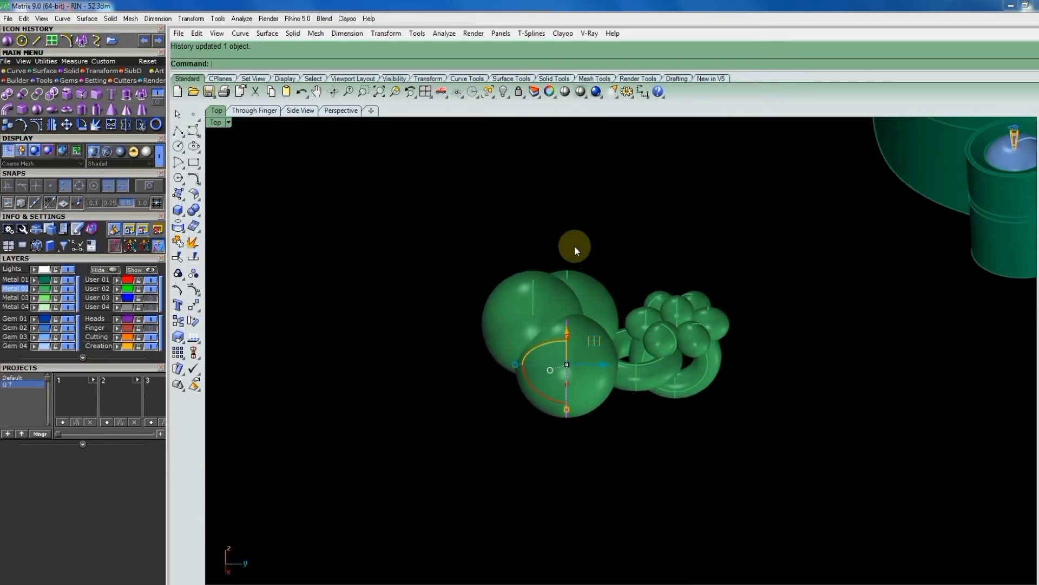
# Nudge the three spheres together and shift the right sphere sideways.
pyautogui.click(544, 326)
pyautogui.moveTo(547, 300); pyautogui.dragTo(544, 316)
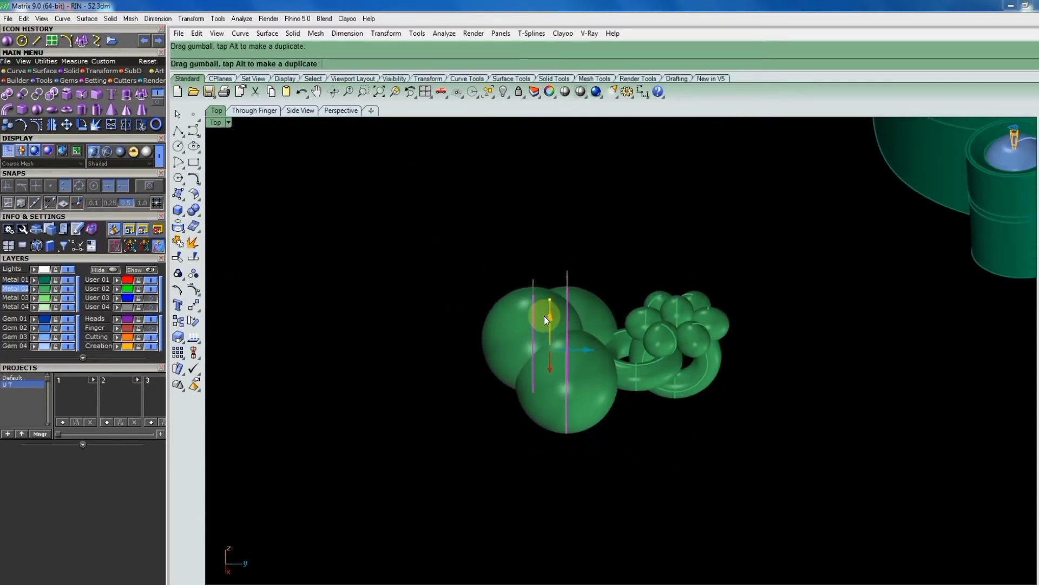
pyautogui.moveTo(544, 316)
pyautogui.mouseDown(button='right')
pyautogui.moveTo(726, 370)
pyautogui.moveTo(773, 446)
pyautogui.mouseUp(button='right')
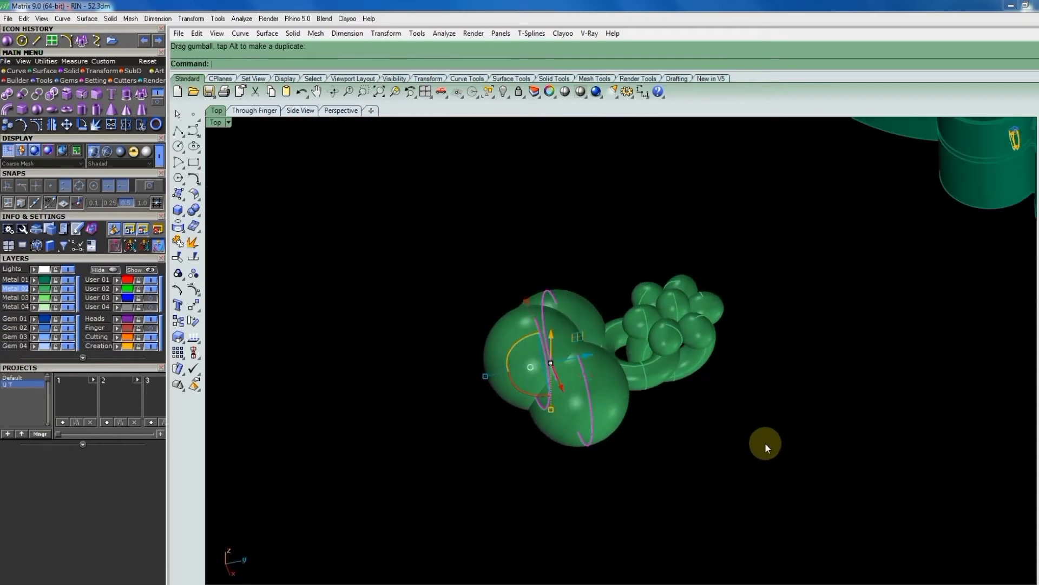
pyautogui.scroll(2, 635, 392)
pyautogui.scroll(2, 649, 385)
pyautogui.click(666, 381)
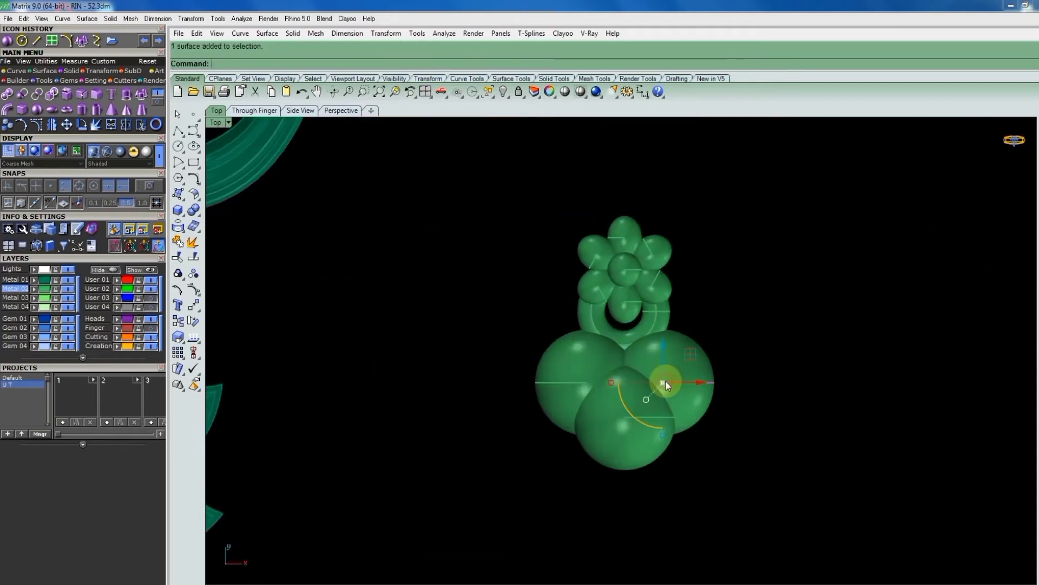
pyautogui.moveTo(693, 382)
pyautogui.mouseDown()
pyautogui.moveTo(702, 382)
pyautogui.moveTo(523, 384)
pyautogui.mouseUp()
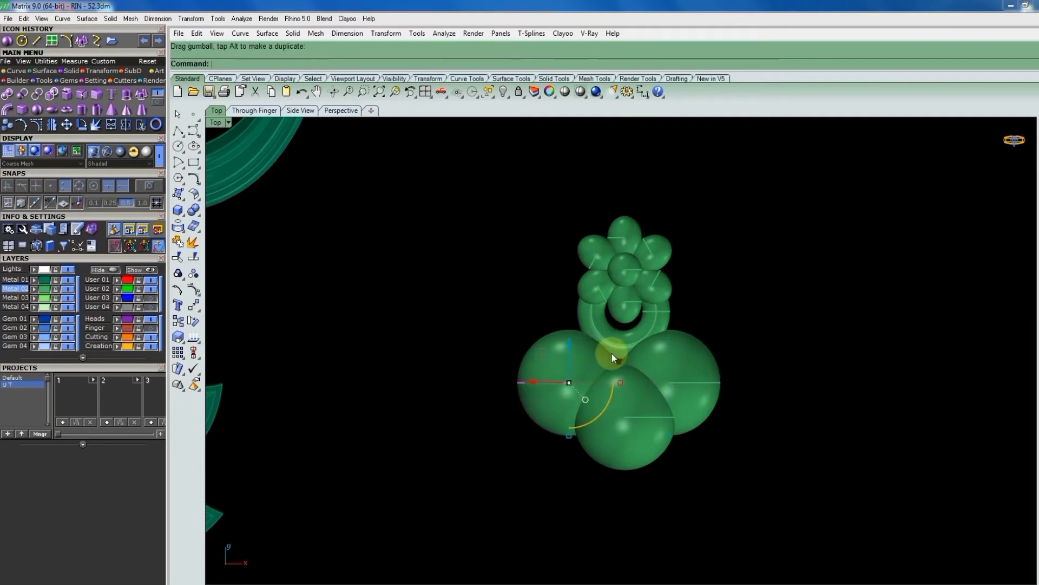
pyautogui.click(735, 345)
pyautogui.scroll(-2, 647, 408)
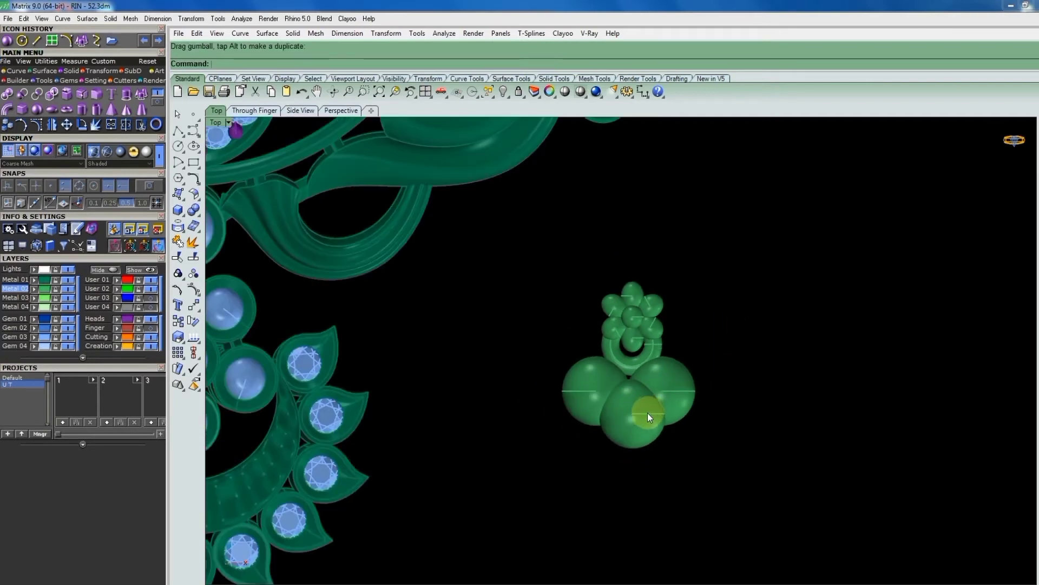
# Adjust the front sphere, check depth by orbiting, then window-select all three in Top view.
pyautogui.click(647, 414)
pyautogui.scroll(1, 640, 402)
pyautogui.click(625, 371)
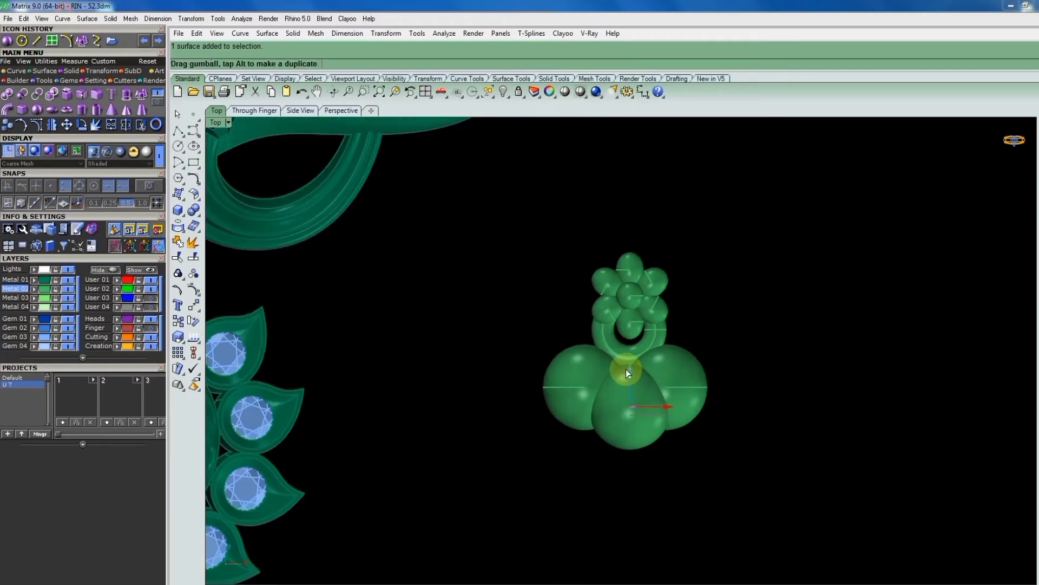
pyautogui.moveTo(676, 410); pyautogui.dragTo(570, 304, button='right')
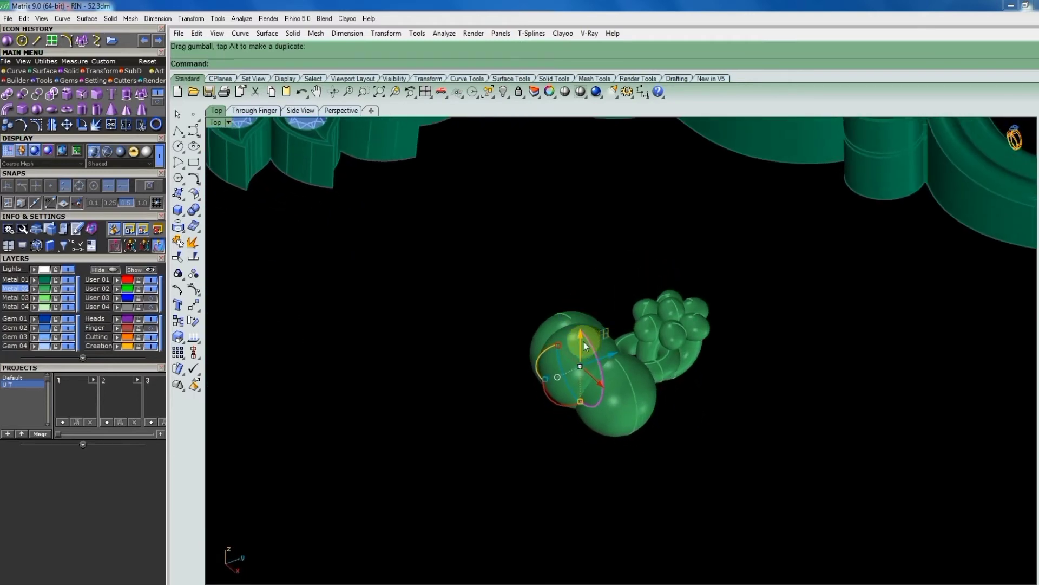
pyautogui.moveTo(583, 340); pyautogui.dragTo(577, 321)
pyautogui.hotkey('ctrl', 'F1')
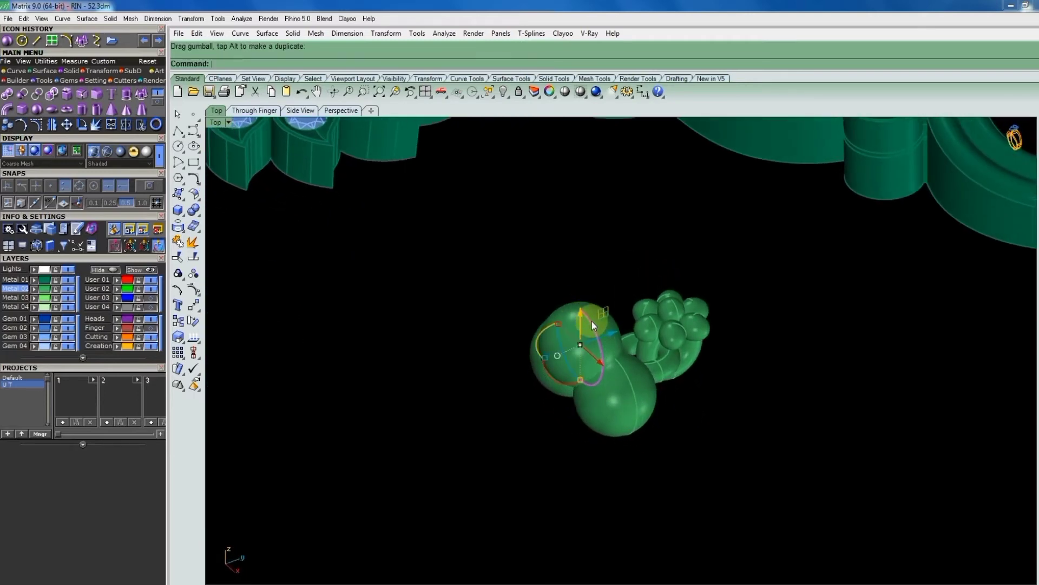
pyautogui.scroll(2, 703, 373)
pyautogui.moveTo(687, 378); pyautogui.dragTo(551, 416)
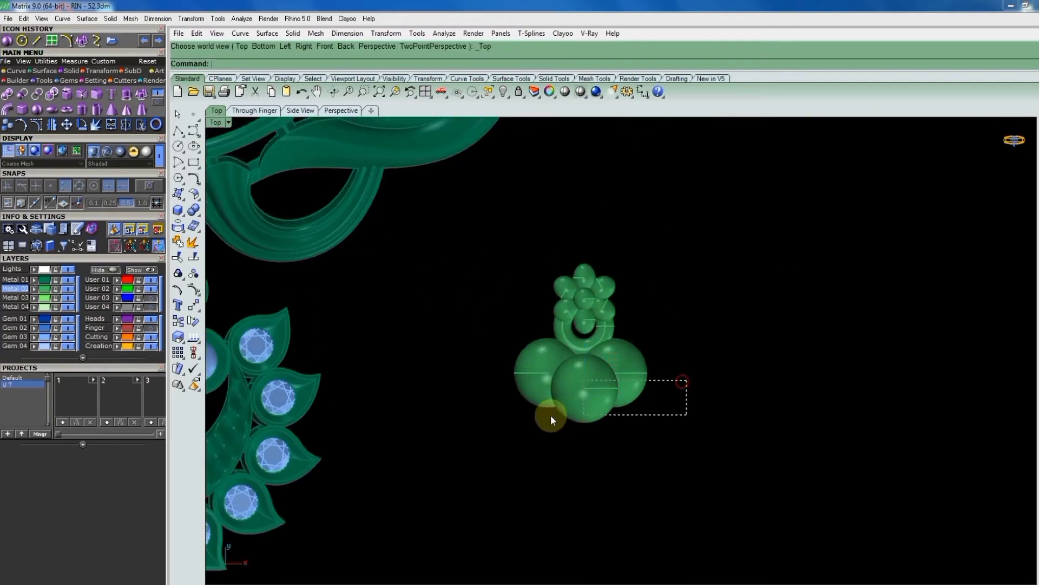
# Assign the three drop spheres to the white pearl layer.
pyautogui.click(34, 269)
pyautogui.click(714, 358)
pyautogui.scroll(-3, 615, 329)
pyautogui.scroll(3, 566, 364)
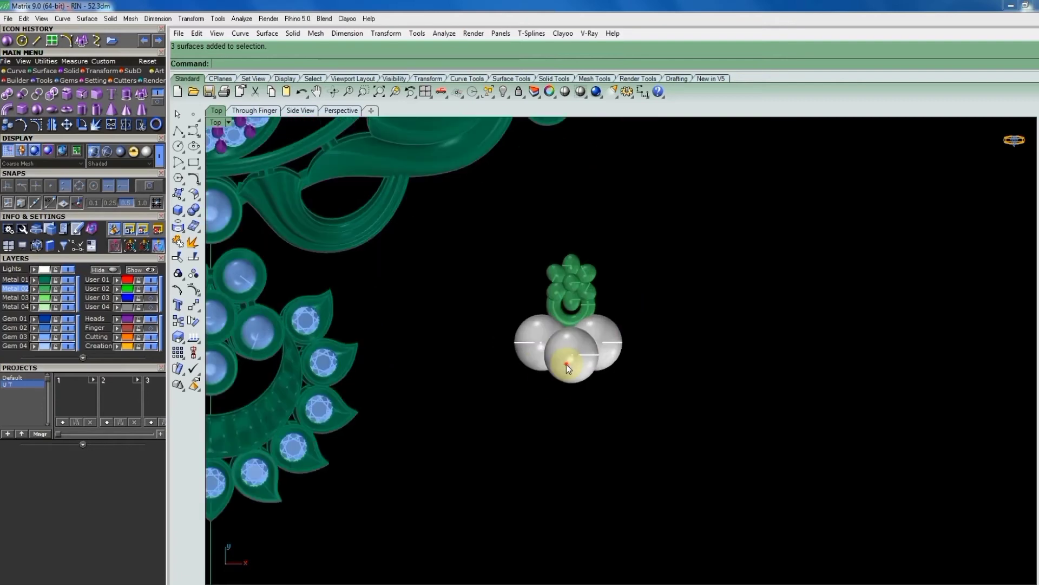
pyautogui.click(566, 364)
pyautogui.scroll(-2, 583, 351)
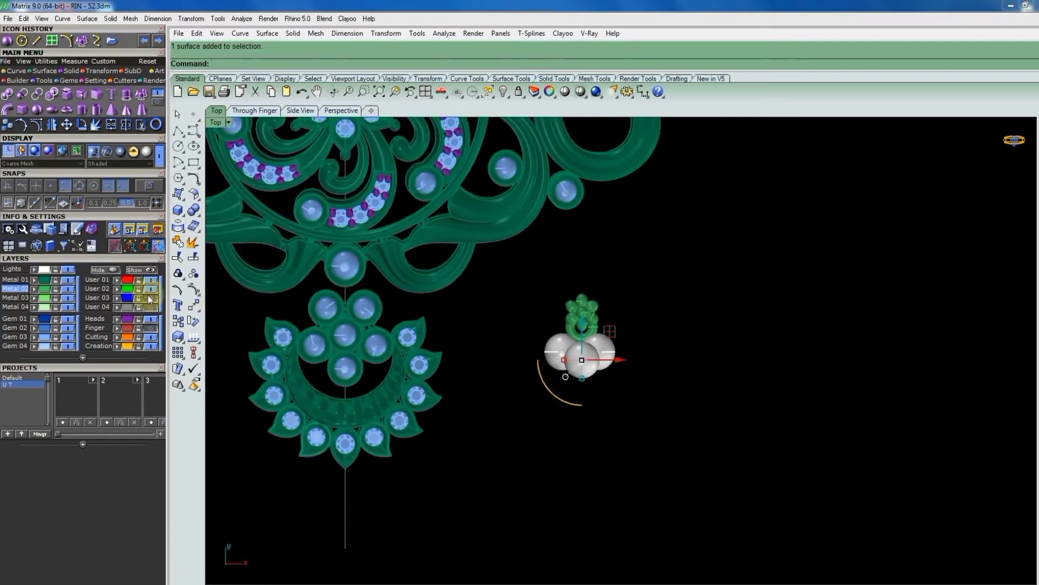
# Toggle the gold-and-pearl reference photo on and off, then clear the selection.
pyautogui.click(152, 309)
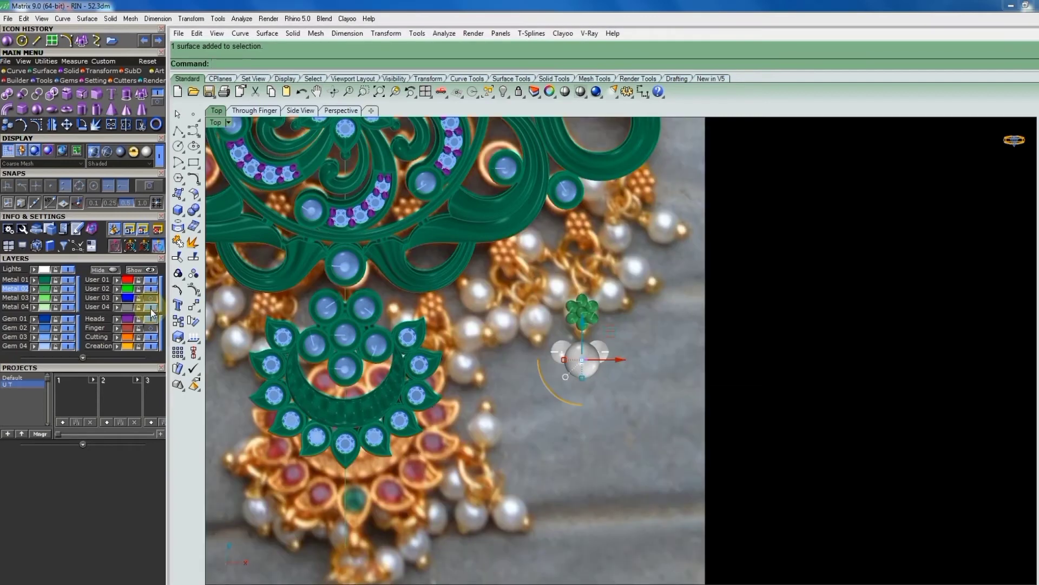
pyautogui.click(152, 310)
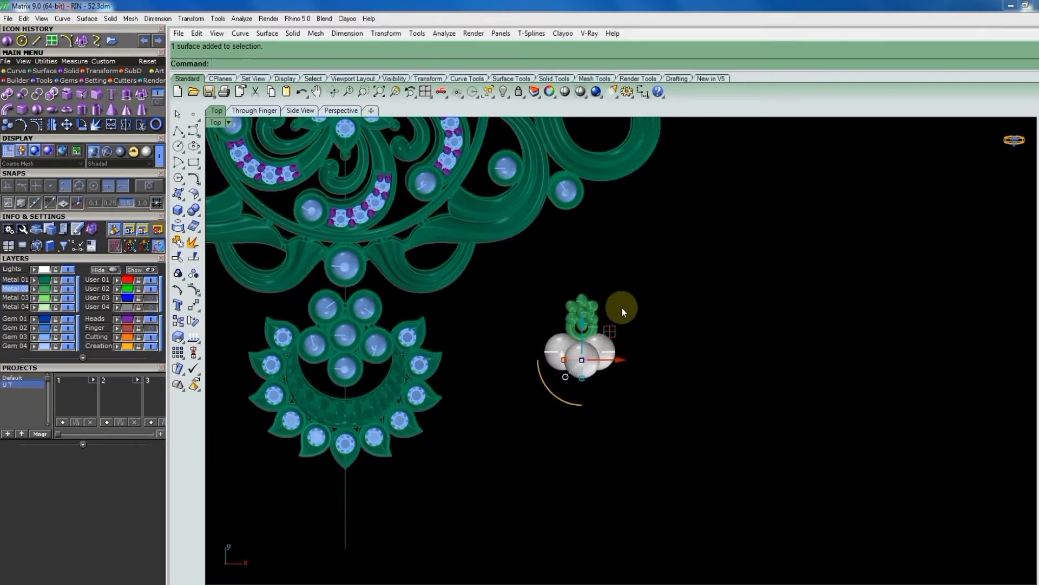
pyautogui.scroll(5, 594, 359)
pyautogui.click(741, 352)
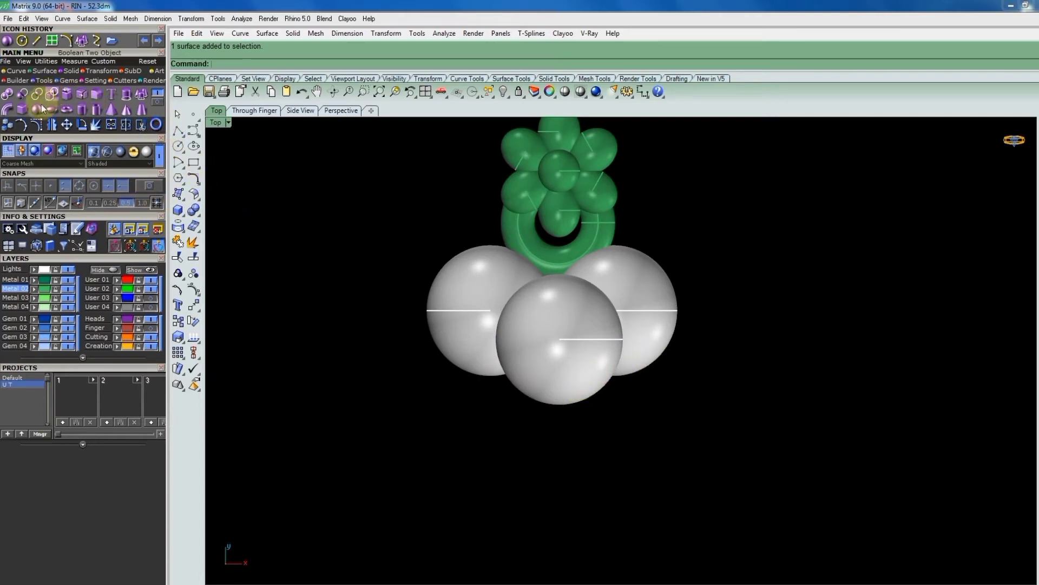
# Add small sphere beads at the right and left pearls' line ends.
pyautogui.click(22, 109)
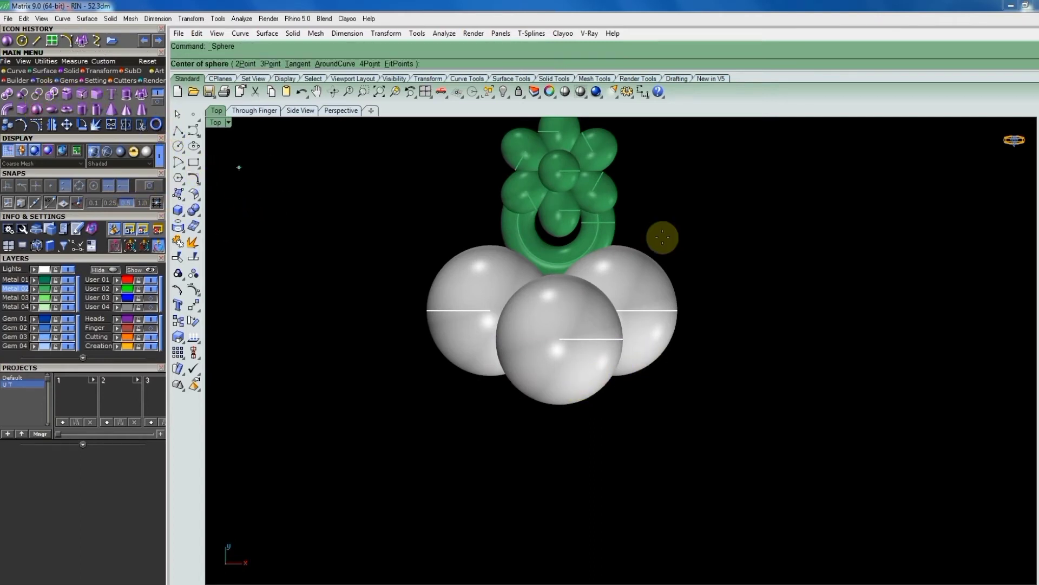
pyautogui.click(680, 310)
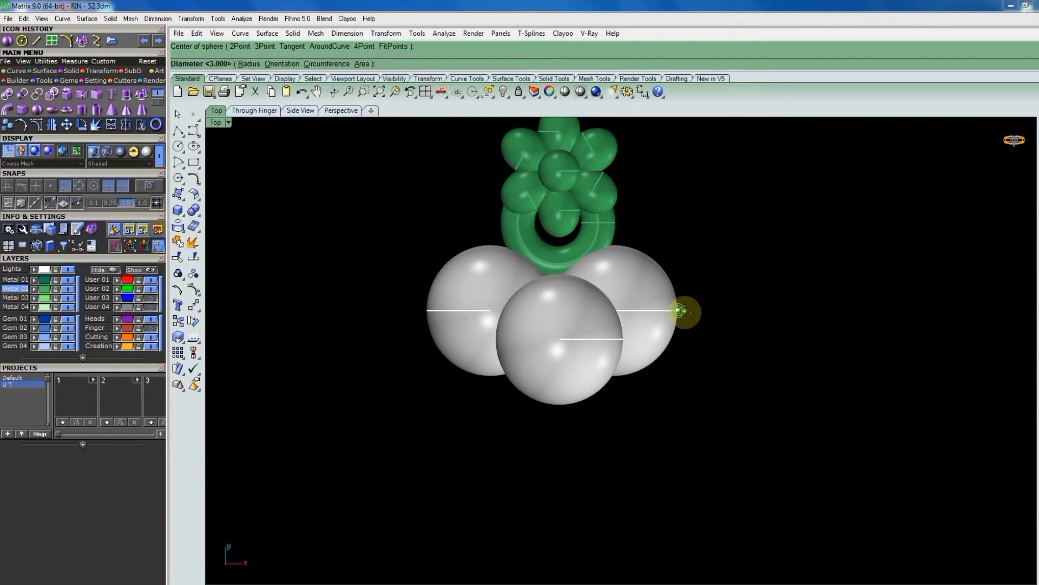
pyautogui.click(684, 313)
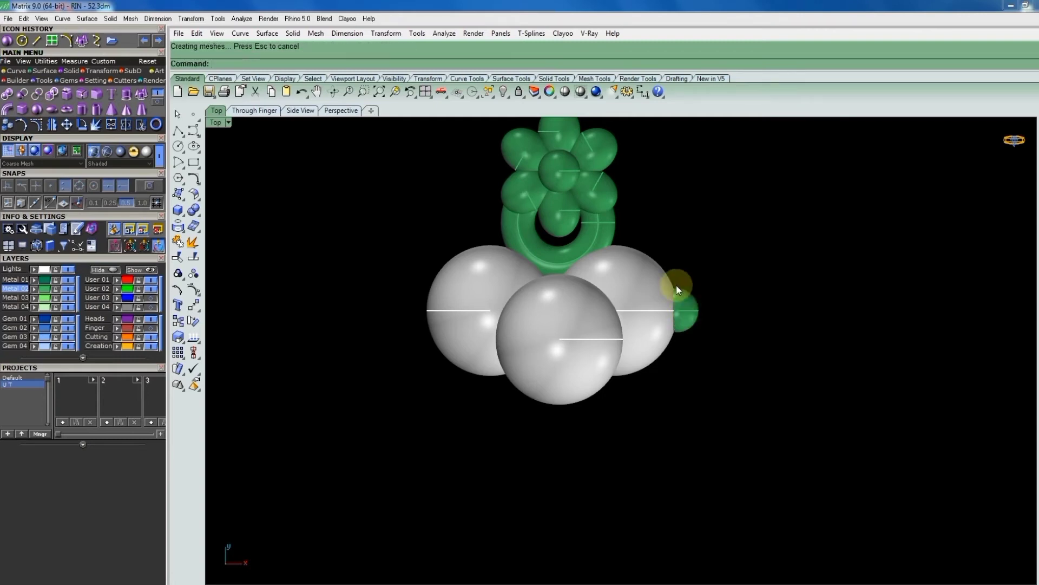
pyautogui.rightClick(514, 318)
pyautogui.click(430, 311)
pyautogui.click(437, 320)
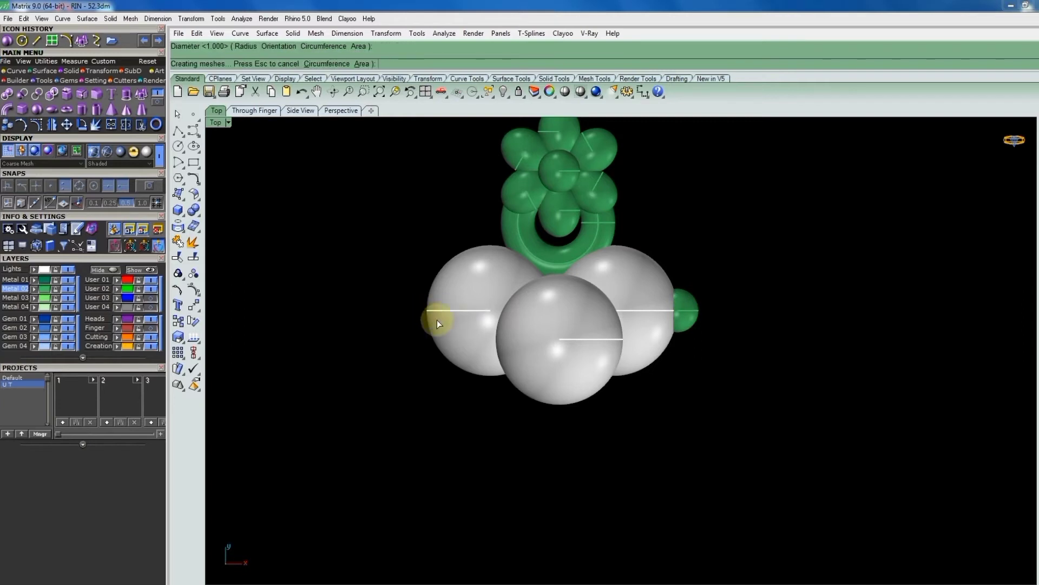
# Rotate the front pearl 270° about its centre, without copying, so its seam points down.
pyautogui.click(600, 362)
pyautogui.write('rotate')
pyautogui.press('Return')
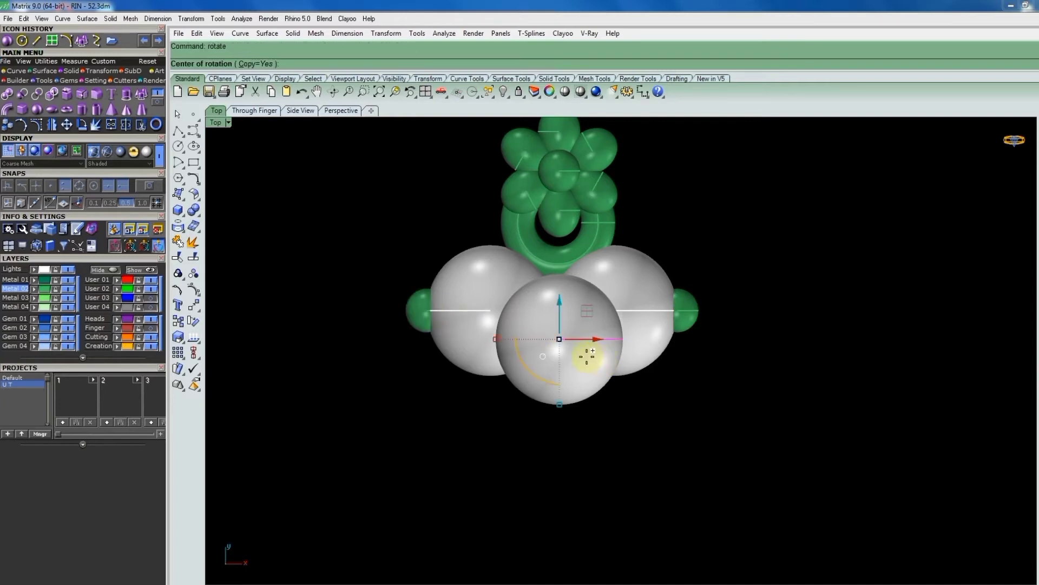
pyautogui.click(556, 338)
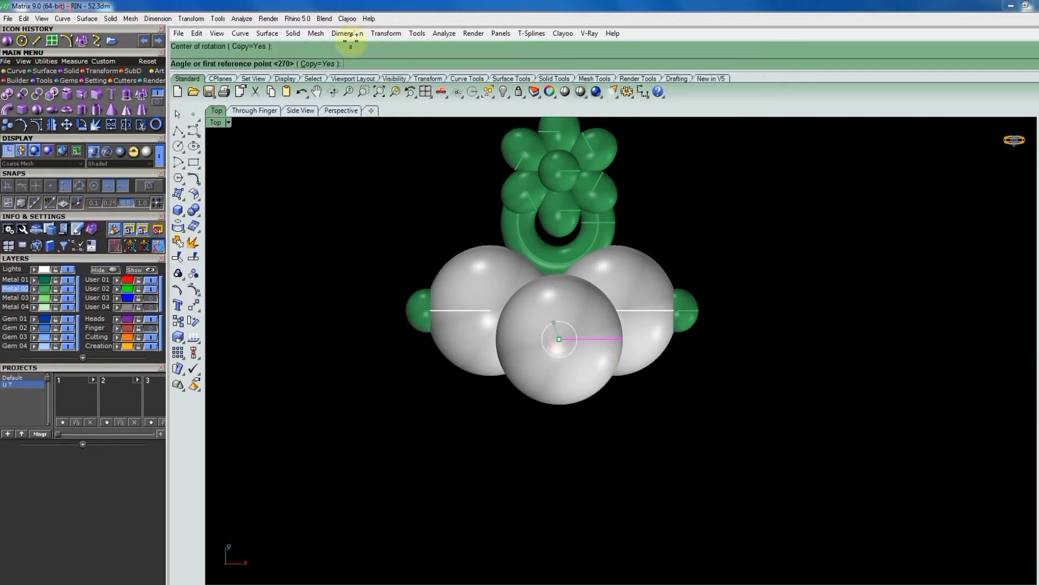
pyautogui.click(316, 64)
pyautogui.click(618, 339)
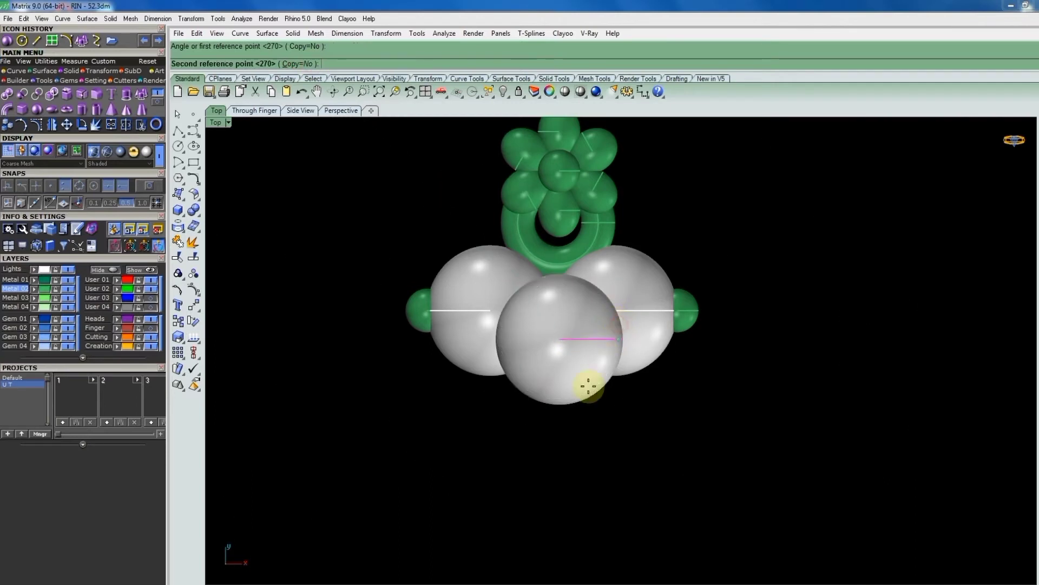
pyautogui.click(573, 412)
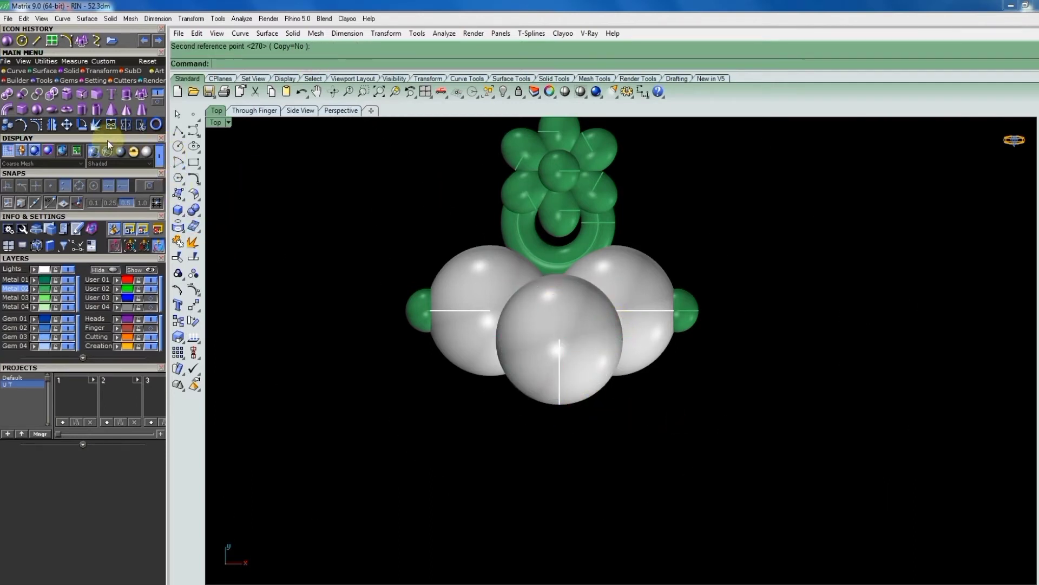
# Add a bead below the front pearl and nudge it slightly lower.
pyautogui.click(37, 110)
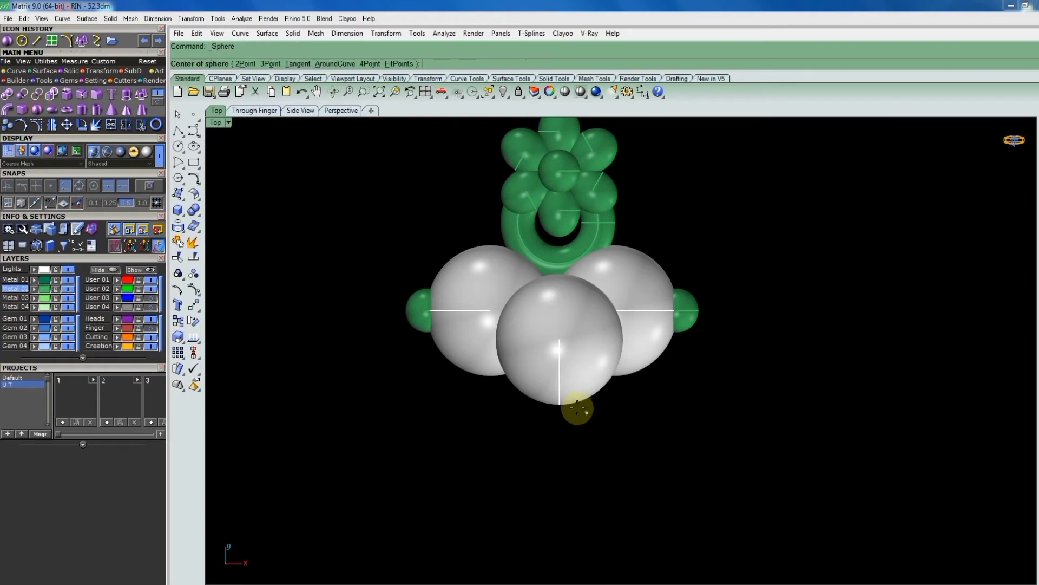
pyautogui.click(563, 402)
pyautogui.scroll(-3, 576, 410)
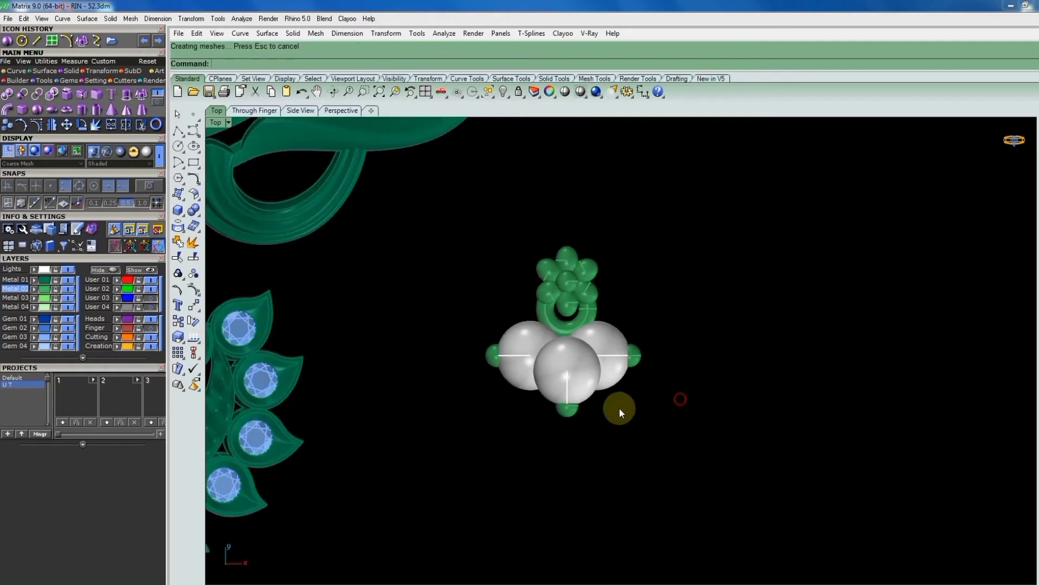
pyautogui.scroll(2, 619, 407)
pyautogui.click(564, 415)
pyautogui.scroll(5, 564, 415)
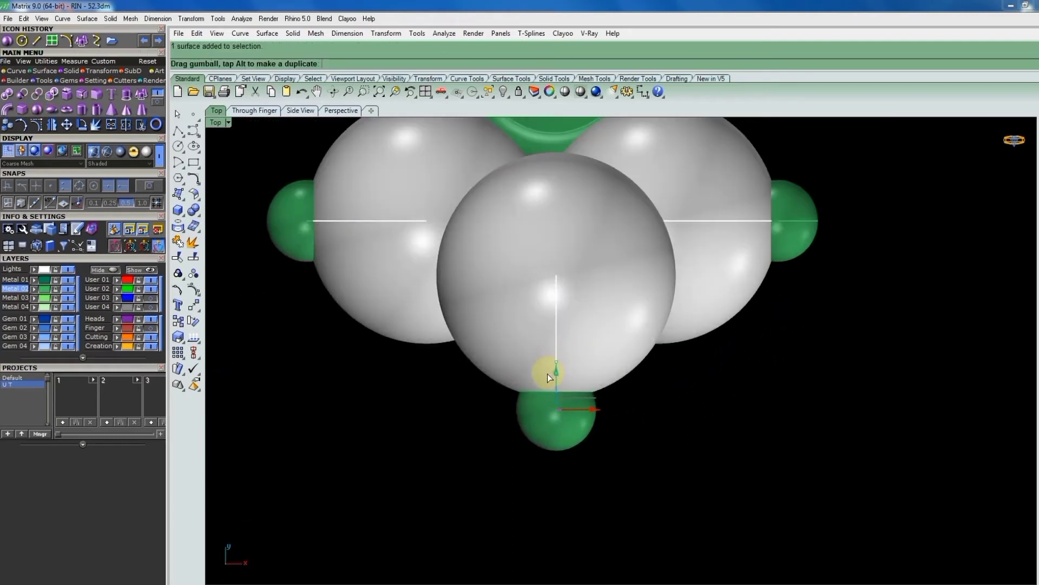
pyautogui.moveTo(550, 369); pyautogui.dragTo(549, 379)
pyautogui.scroll(-3, 654, 333)
# Nudge the right and left beads slightly outward, then select all pearls and beads.
pyautogui.click(666, 306)
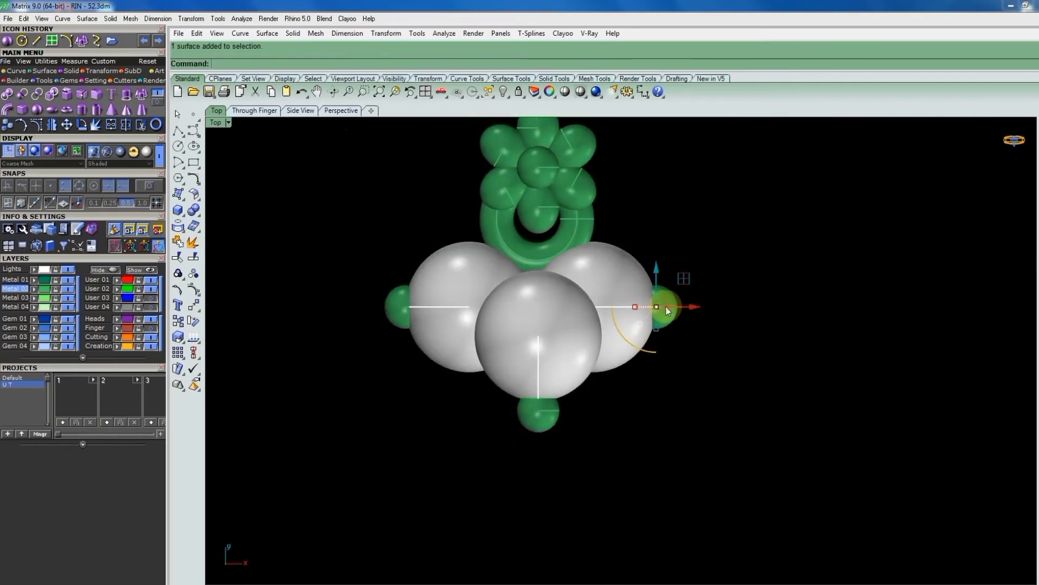
pyautogui.moveTo(698, 308); pyautogui.dragTo(701, 308)
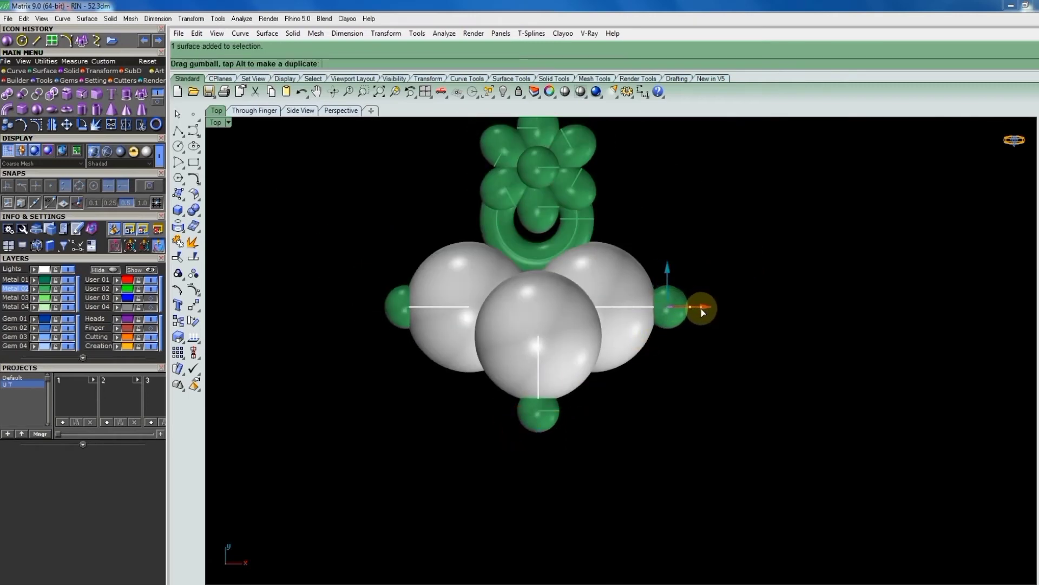
pyautogui.click(395, 314)
pyautogui.moveTo(433, 308); pyautogui.dragTo(454, 307)
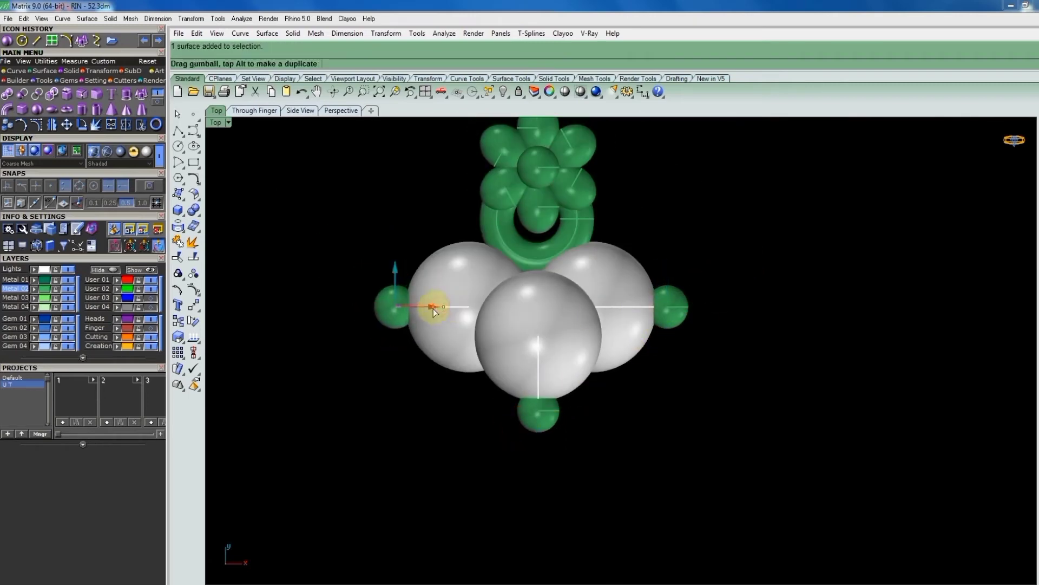
pyautogui.scroll(-3, 454, 307)
pyautogui.moveTo(619, 316); pyautogui.dragTo(419, 385)
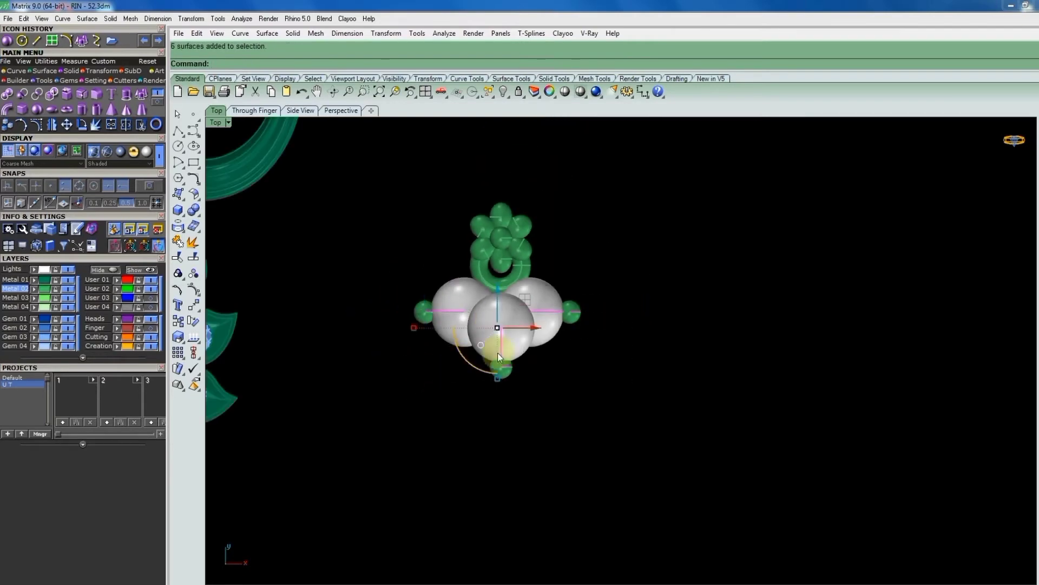
# Group the pearls and beads into a single drop.
pyautogui.hotkey('ctrl', 'g')
pyautogui.scroll(-3, 551, 353)
pyautogui.scroll(-2, 574, 345)
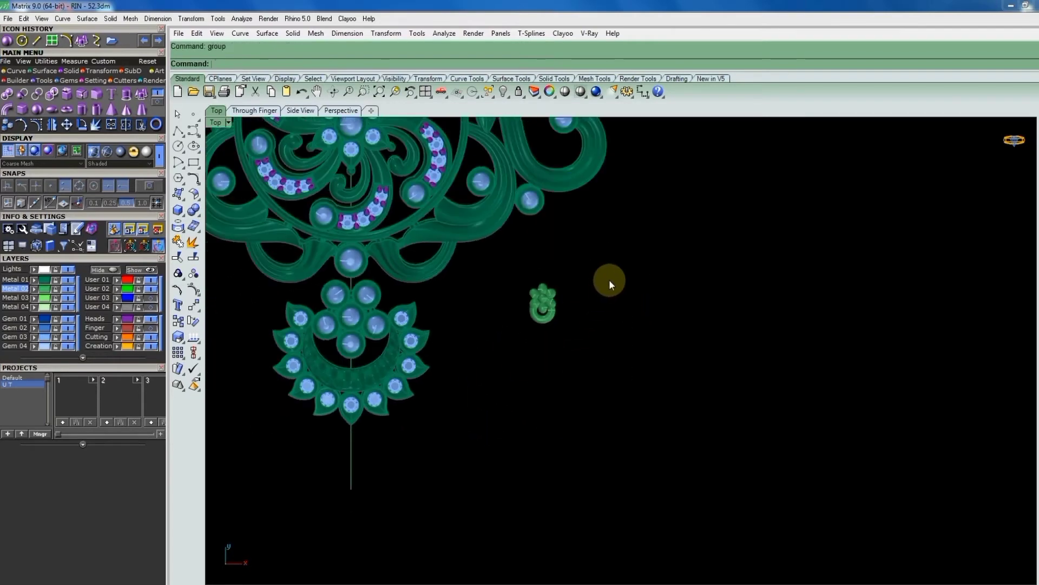
pyautogui.click(539, 319)
pyautogui.scroll(1, 541, 317)
pyautogui.scroll(4, 520, 271)
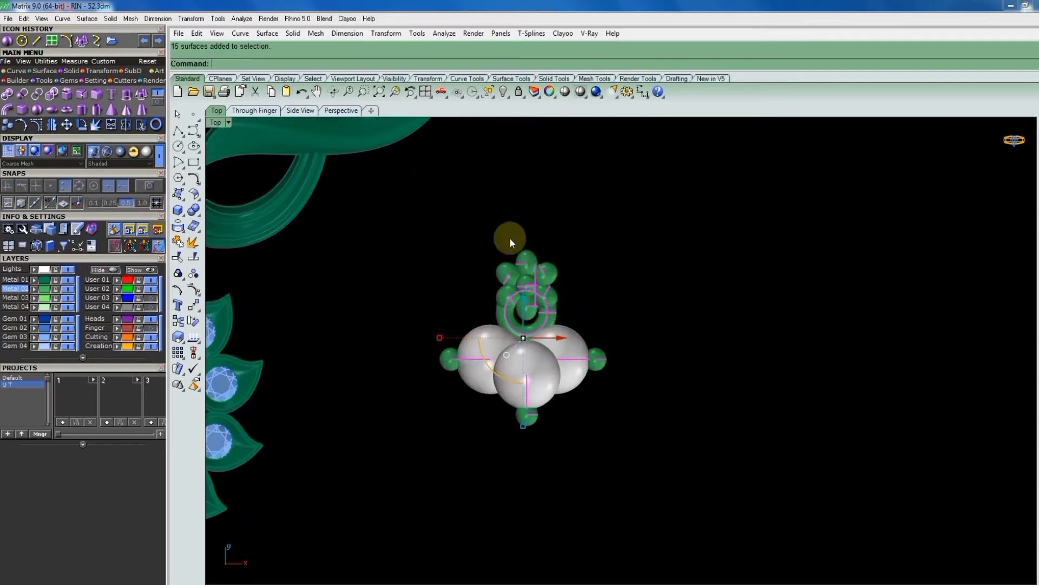
# Window-select the flower bail cluster and group it.
pyautogui.moveTo(574, 329); pyautogui.dragTo(551, 324)
pyautogui.hotkey('ctrl', 'g')
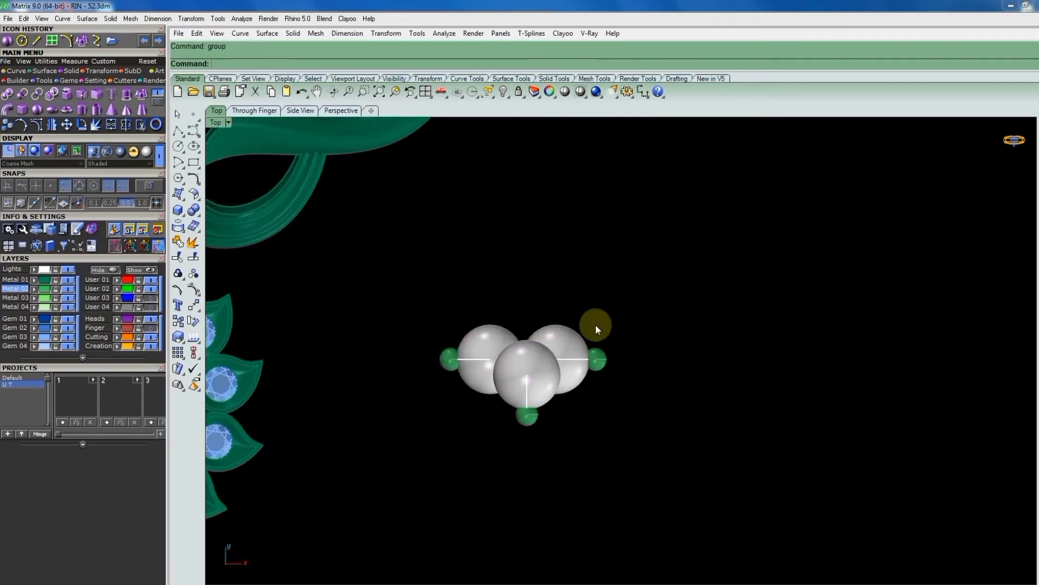
pyautogui.scroll(1, 563, 323)
pyautogui.press('Escape')
pyautogui.scroll(-2, 638, 301)
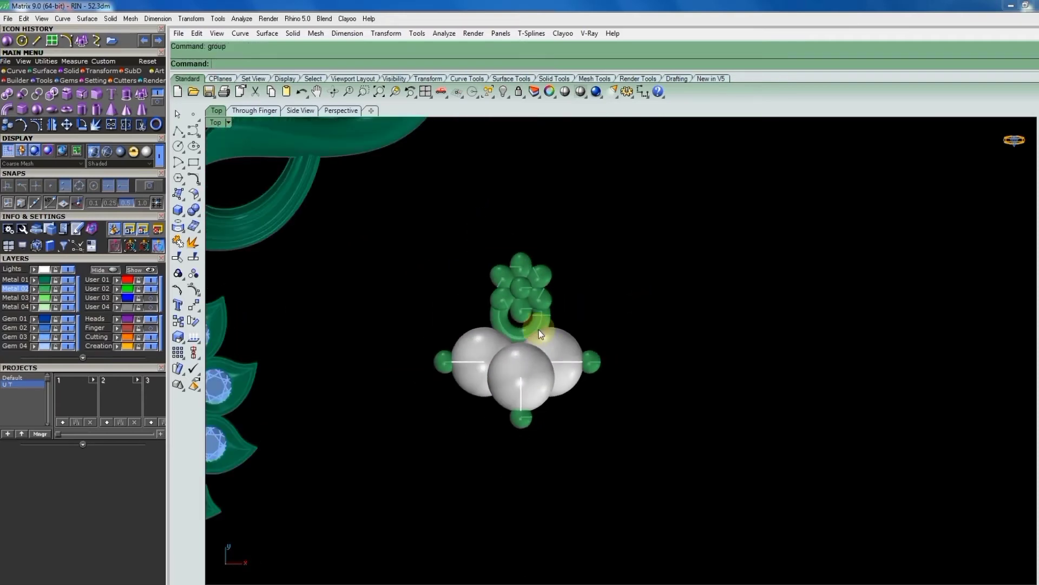
pyautogui.scroll(1, 609, 281)
pyautogui.scroll(-2, 609, 281)
# Undo that grouping and regroup the flower bail, ring and pearl spheres together.
pyautogui.moveTo(475, 245); pyautogui.dragTo(708, 429)
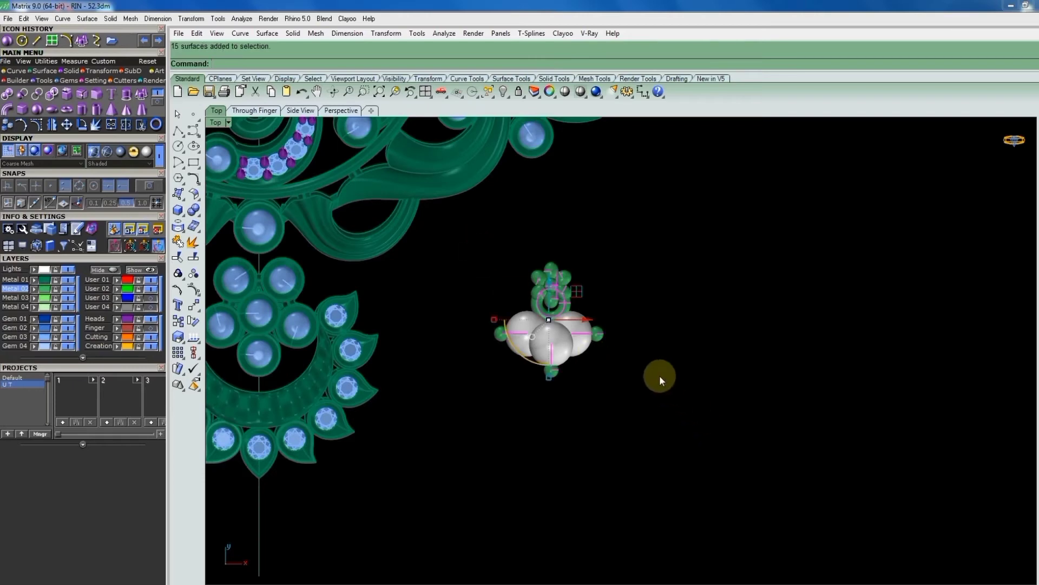
pyautogui.hotkey('ctrl', 'z')
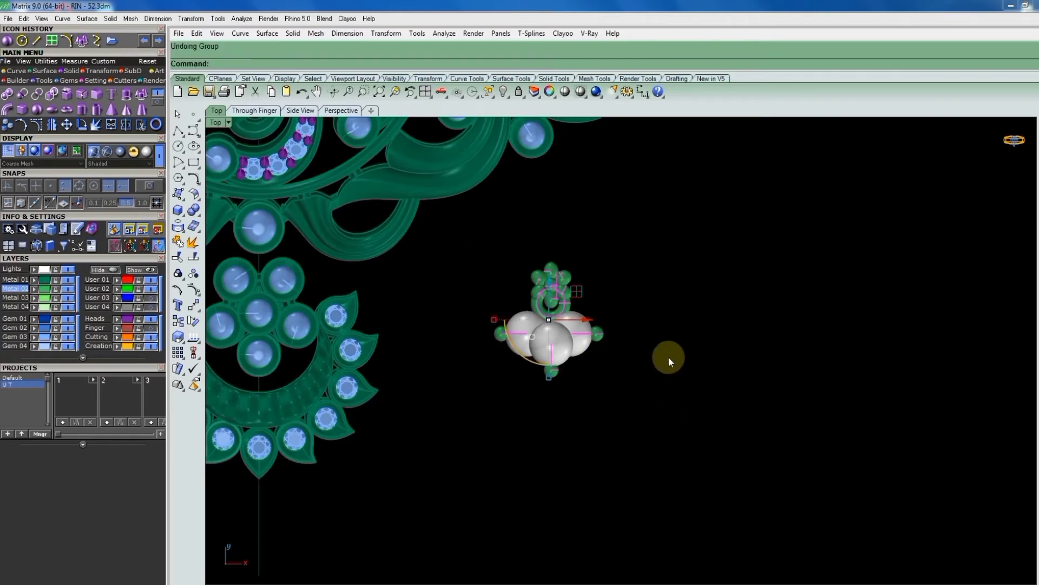
pyautogui.click(592, 337)
pyautogui.scroll(2, 515, 255)
pyautogui.scroll(1, 565, 277)
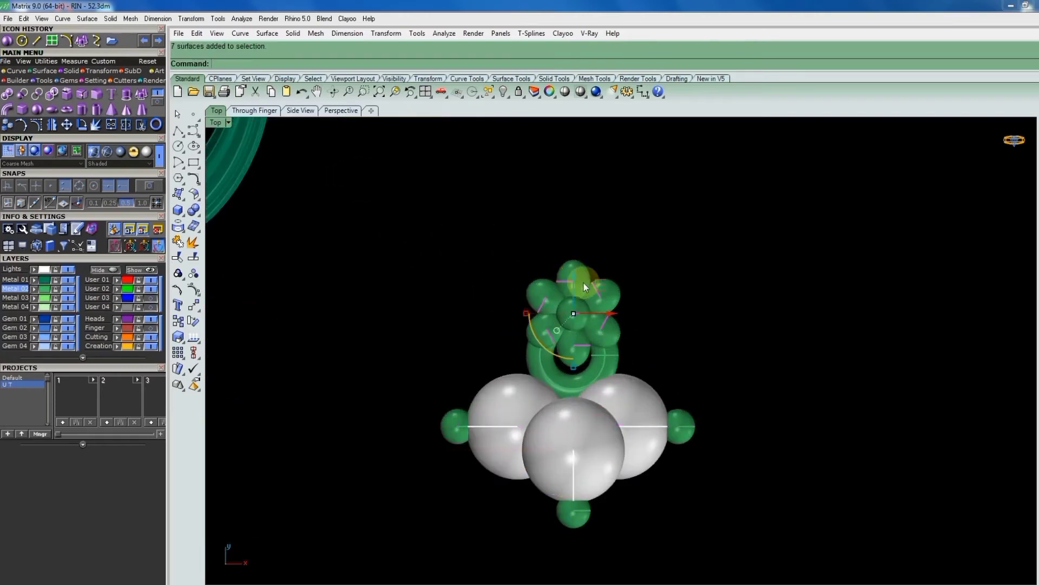
pyautogui.scroll(1, 584, 283)
pyautogui.click(608, 292)
pyautogui.moveTo(476, 230); pyautogui.dragTo(663, 397)
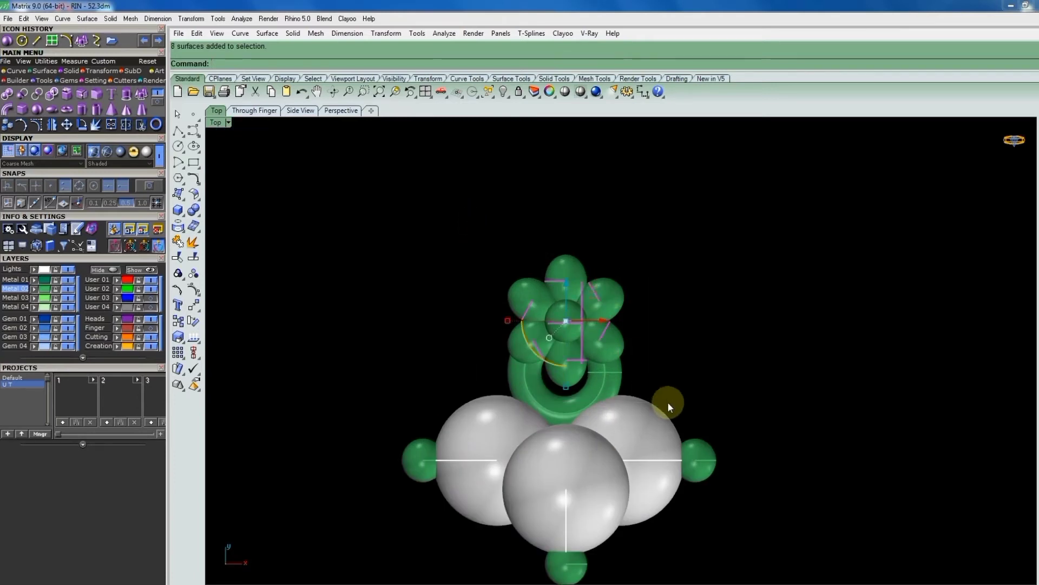
pyautogui.hotkey('ctrl', 'g')
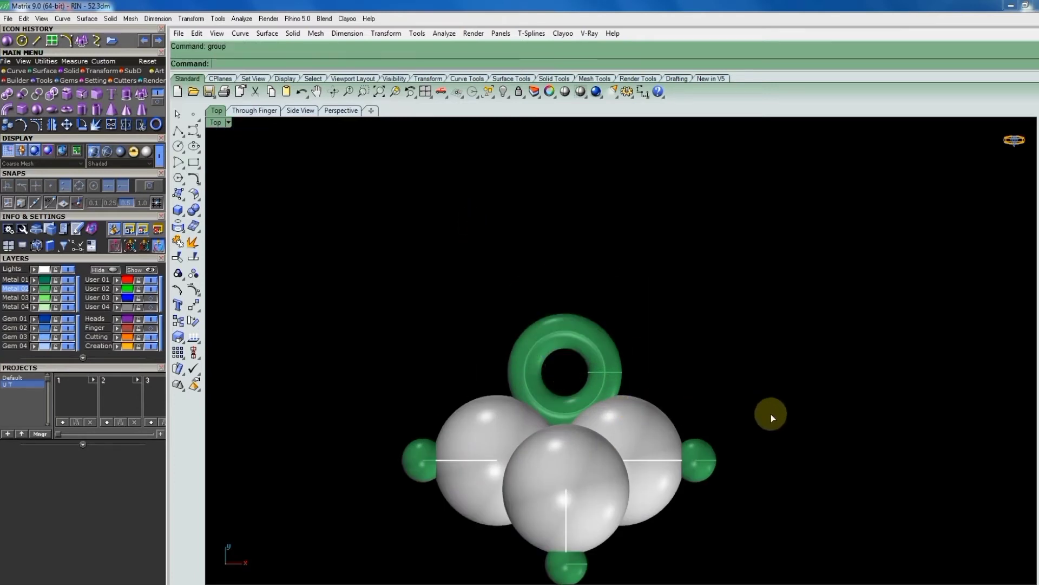
# Select the complete pearl charm and shift the view slightly right and down.
pyautogui.moveTo(792, 410); pyautogui.dragTo(555, 522)
pyautogui.scroll(-3, 623, 460)
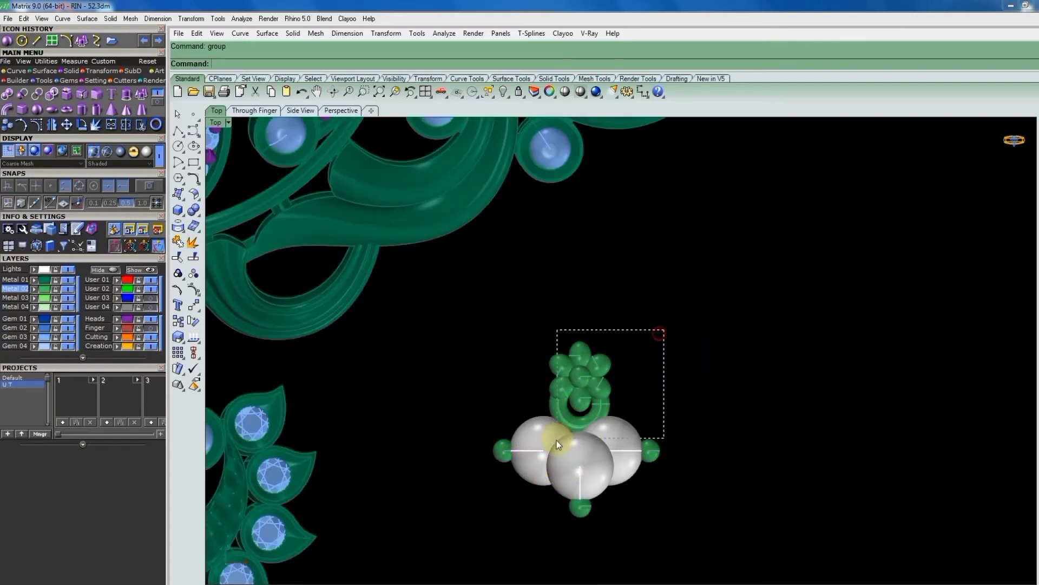
pyautogui.moveTo(557, 440); pyautogui.dragTo(557, 440)
pyautogui.scroll(-3, 580, 436)
pyautogui.moveTo(612, 426); pyautogui.dragTo(635, 433, button='right')
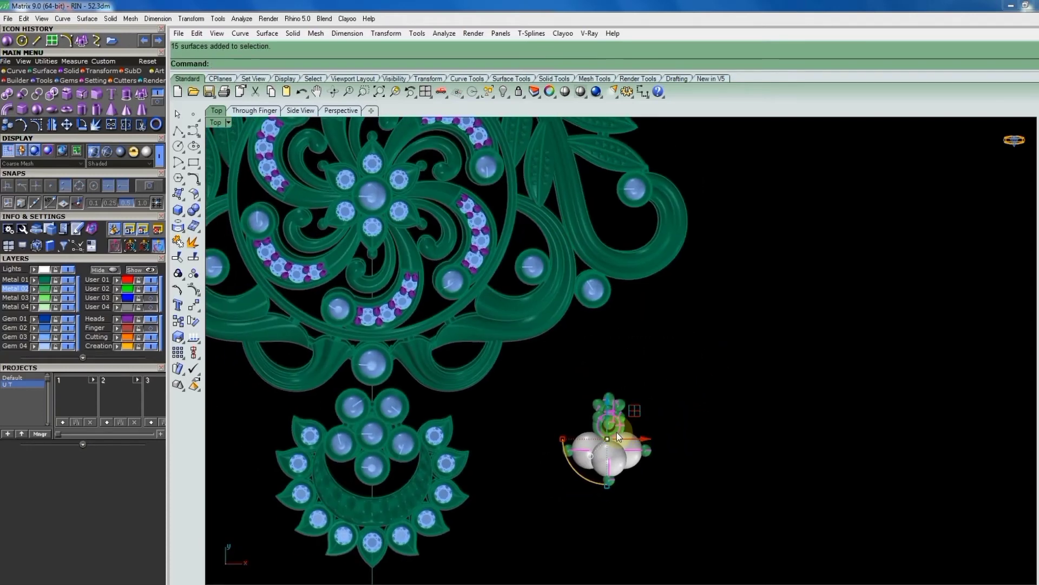
# Copy the charm to three points along the pendant's lower right edge.
pyautogui.click(613, 423)
pyautogui.scroll(1, 496, 413)
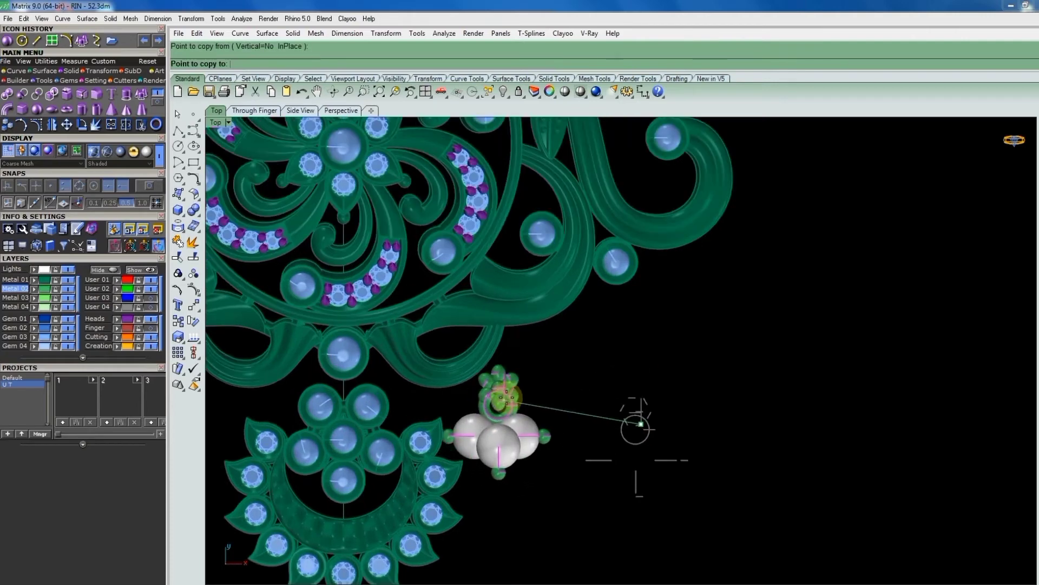
pyautogui.click(498, 397)
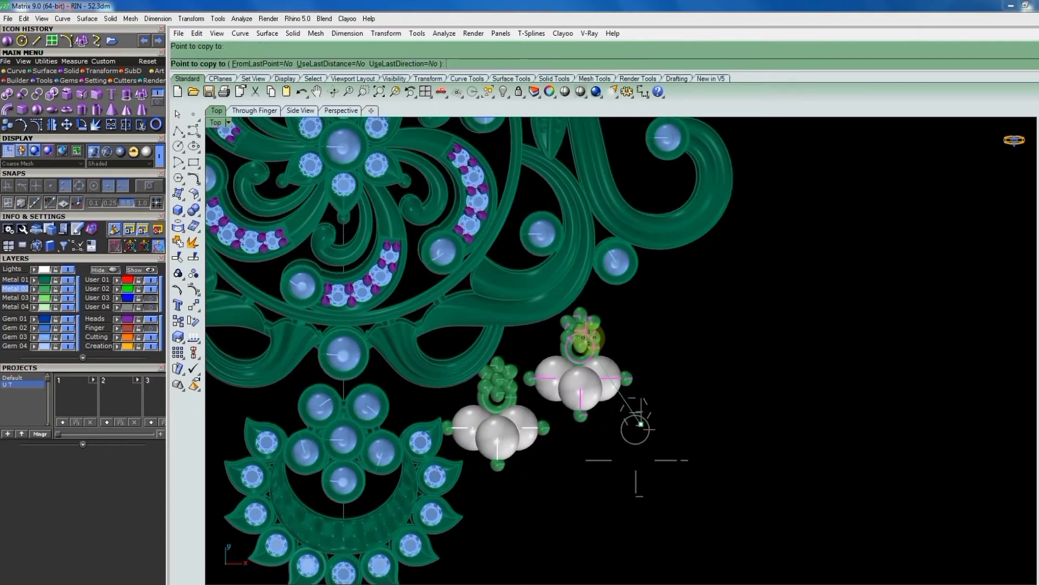
pyautogui.click(585, 329)
pyautogui.click(658, 292)
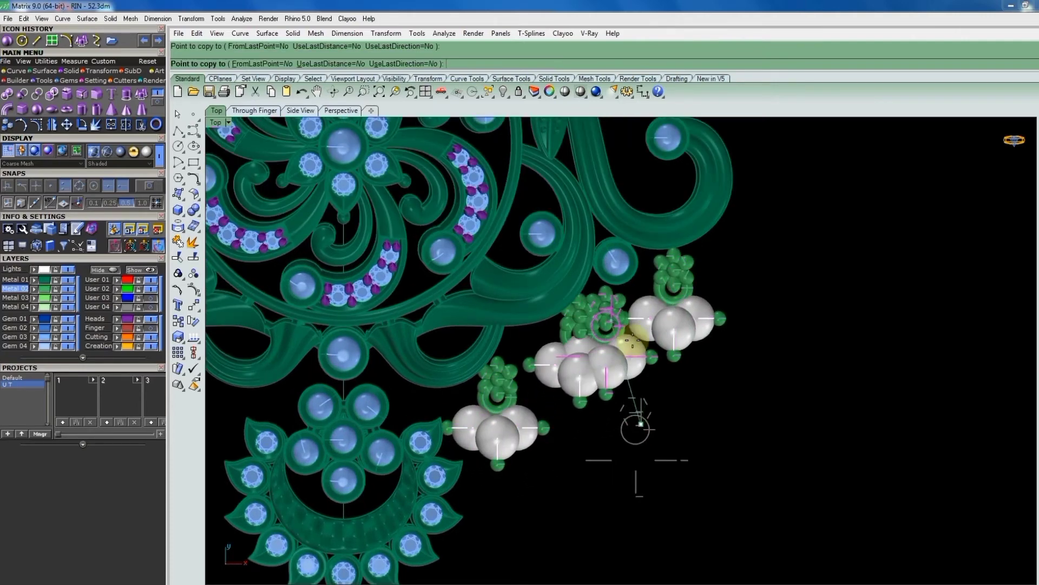
pyautogui.scroll(-3, 698, 309)
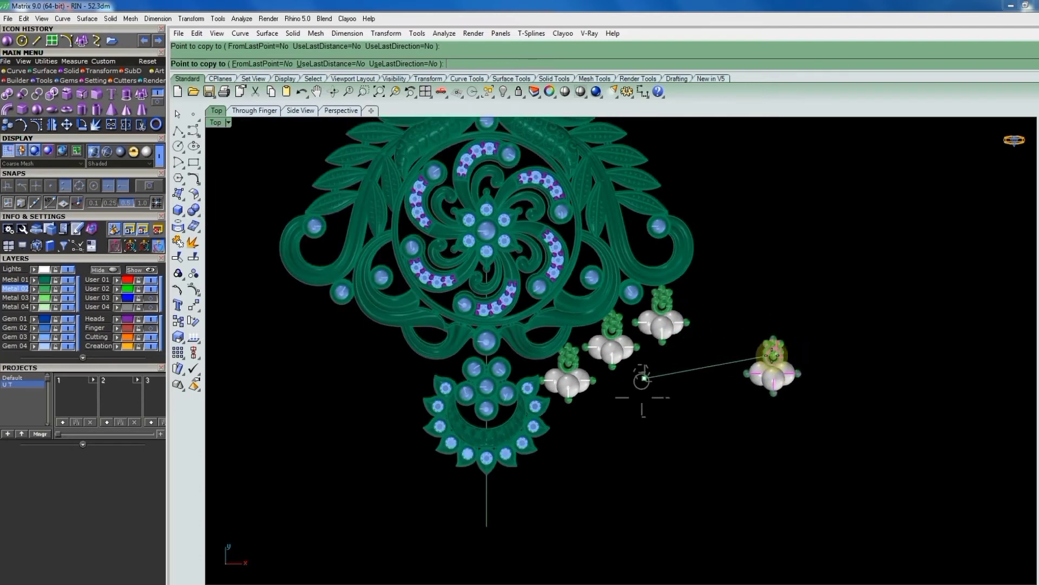
pyautogui.scroll(1, 487, 489)
pyautogui.scroll(1, 487, 490)
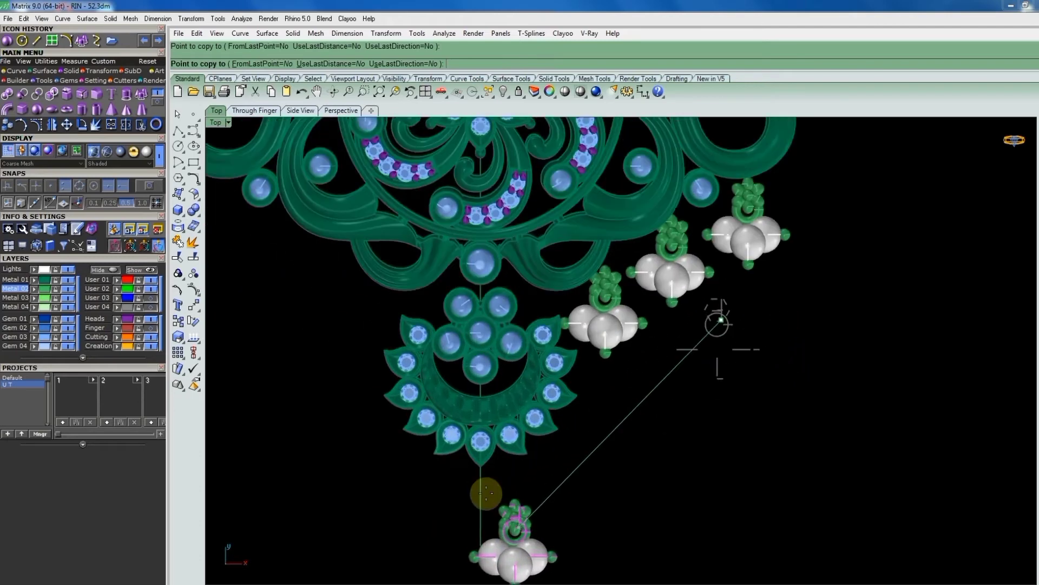
pyautogui.scroll(1, 483, 492)
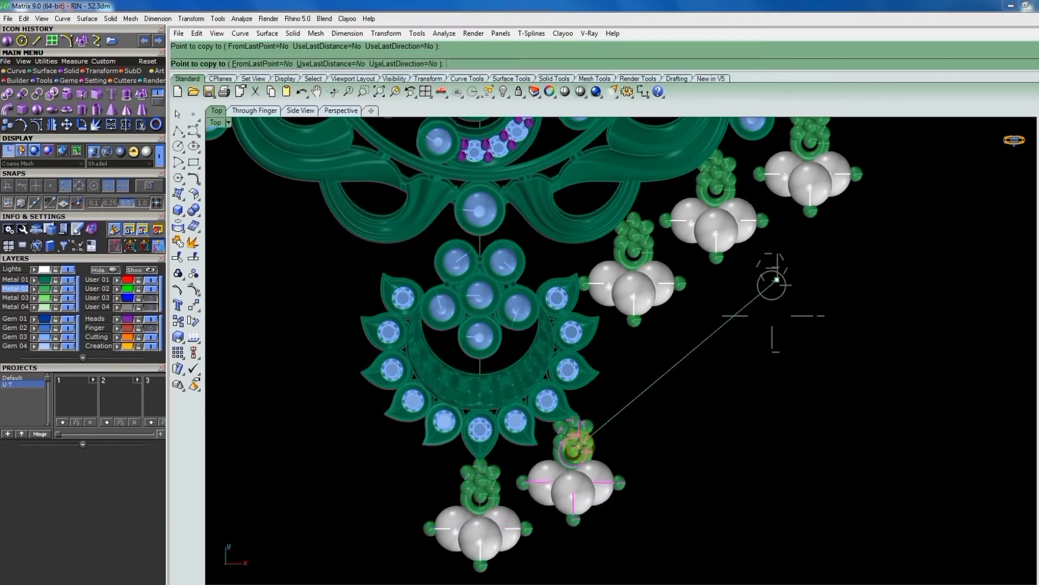
# Add charm copies under the lower drop and off to the right, then delete the original.
pyautogui.click(579, 446)
pyautogui.scroll(-2, 685, 433)
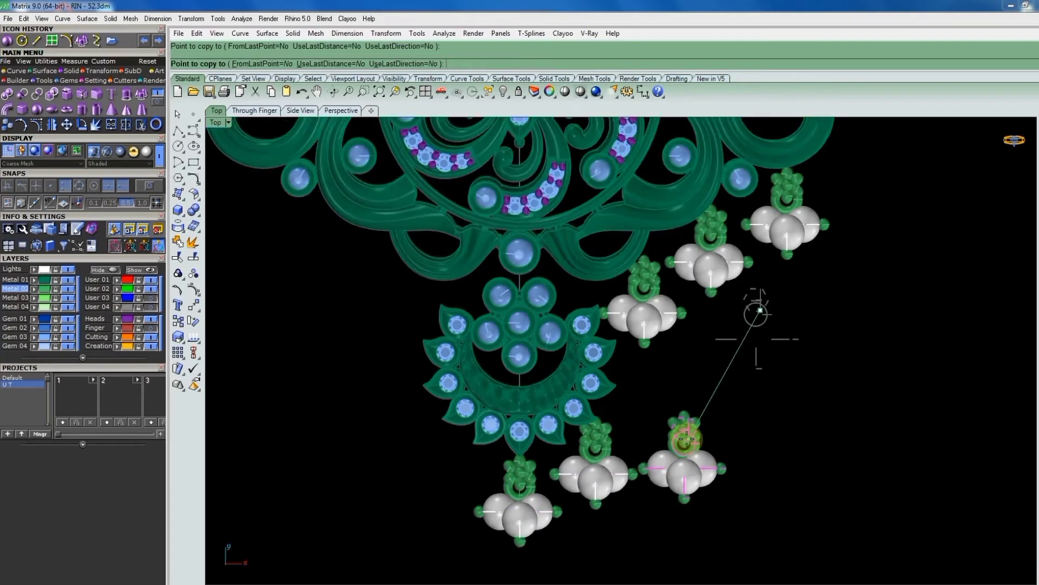
pyautogui.press('Return')
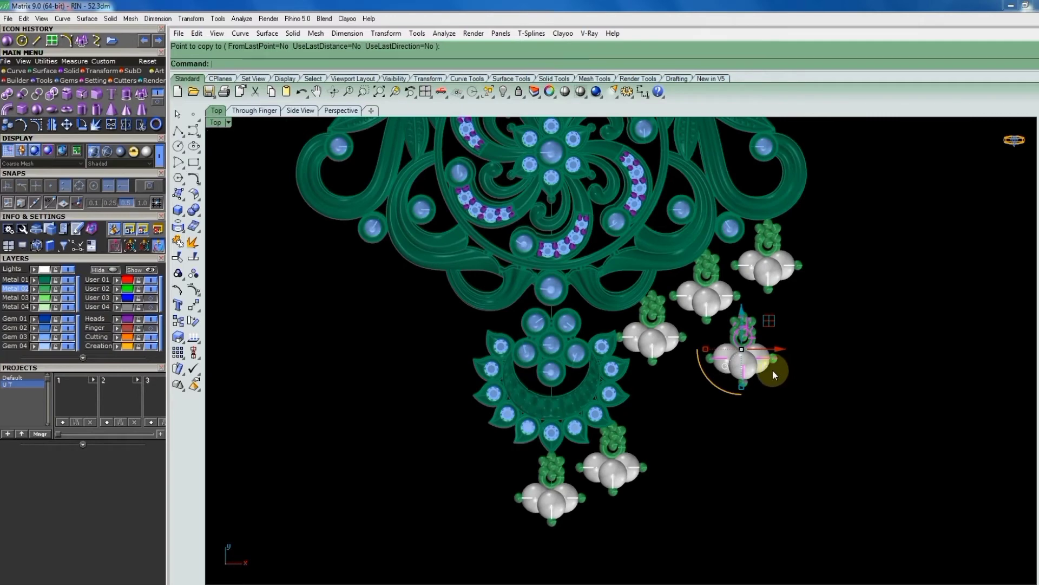
pyautogui.press('Return')
pyautogui.click(829, 360)
pyautogui.click(921, 392)
pyautogui.press('Return')
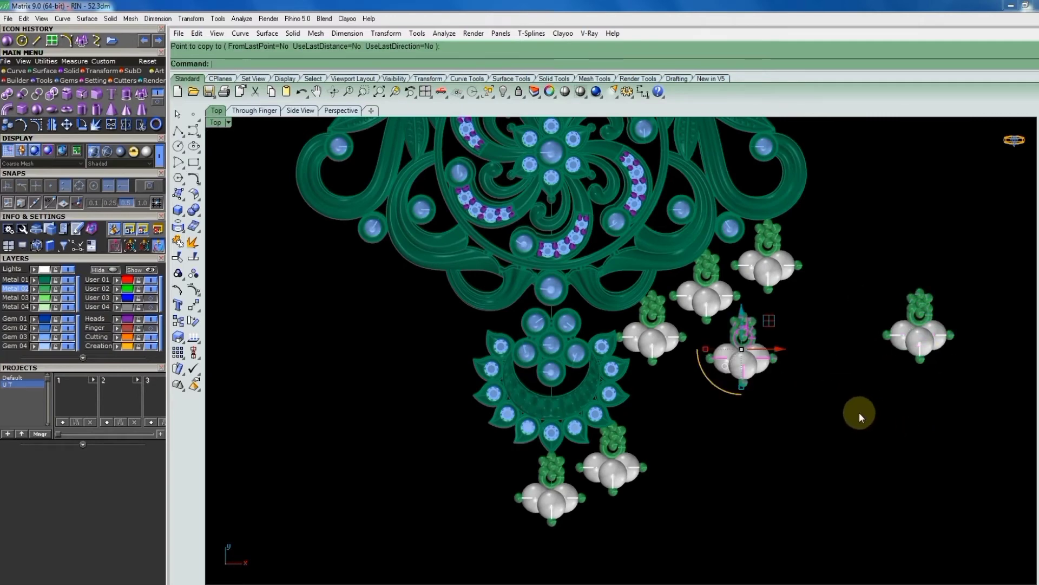
pyautogui.press('Escape')
pyautogui.press('Delete')
pyautogui.scroll(-2, 765, 381)
# Move the far-right charm up against the pendant edge.
pyautogui.moveTo(854, 274); pyautogui.dragTo(781, 388)
pyautogui.scroll(-2, 773, 428)
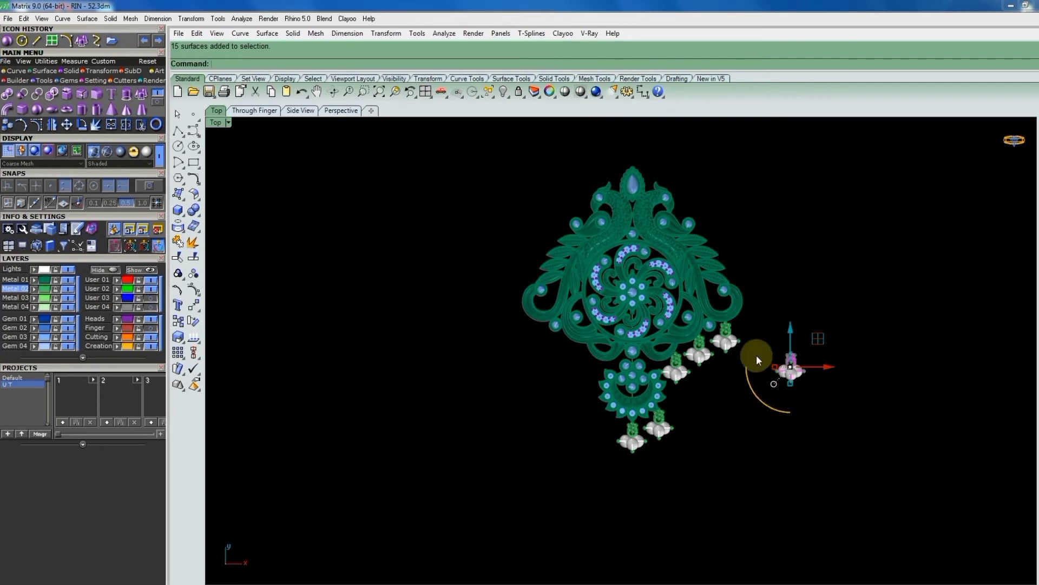
pyautogui.scroll(3, 753, 350)
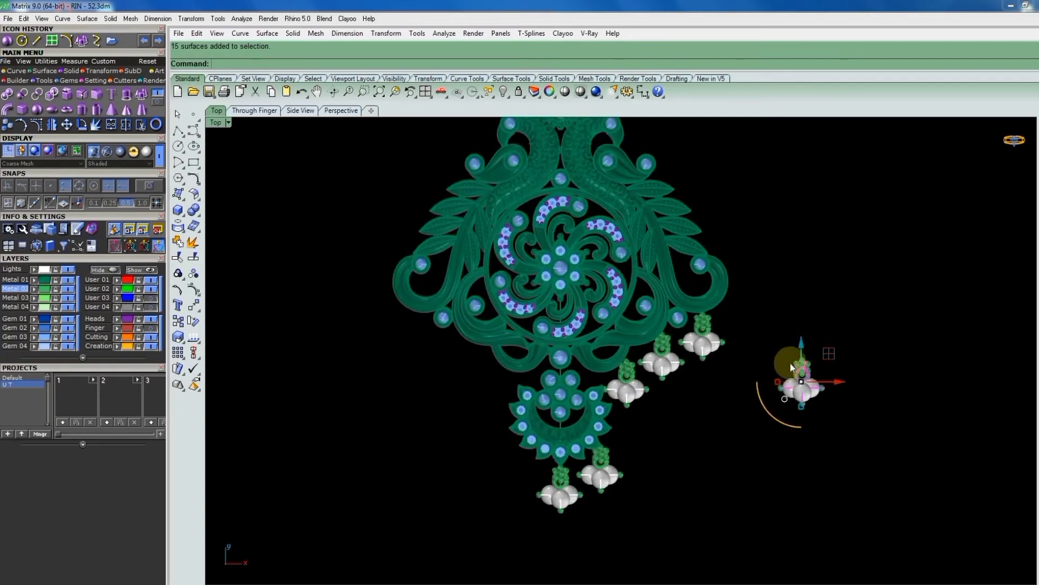
pyautogui.moveTo(787, 362); pyautogui.dragTo(690, 323)
pyautogui.scroll(2, 725, 331)
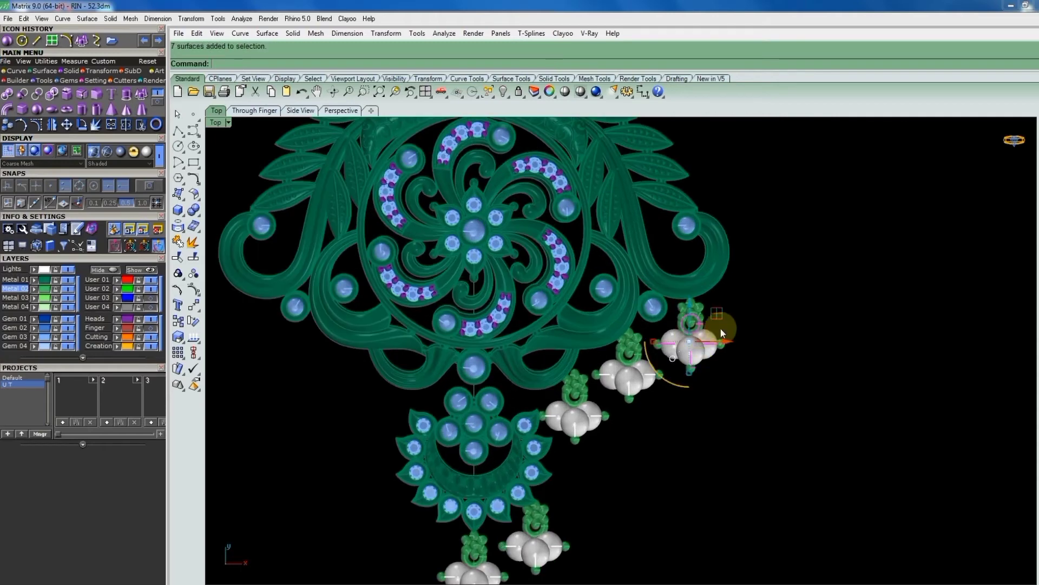
pyautogui.scroll(2, 722, 331)
# Copy the end charm to the row's end, then undo that copy.
pyautogui.click(667, 370)
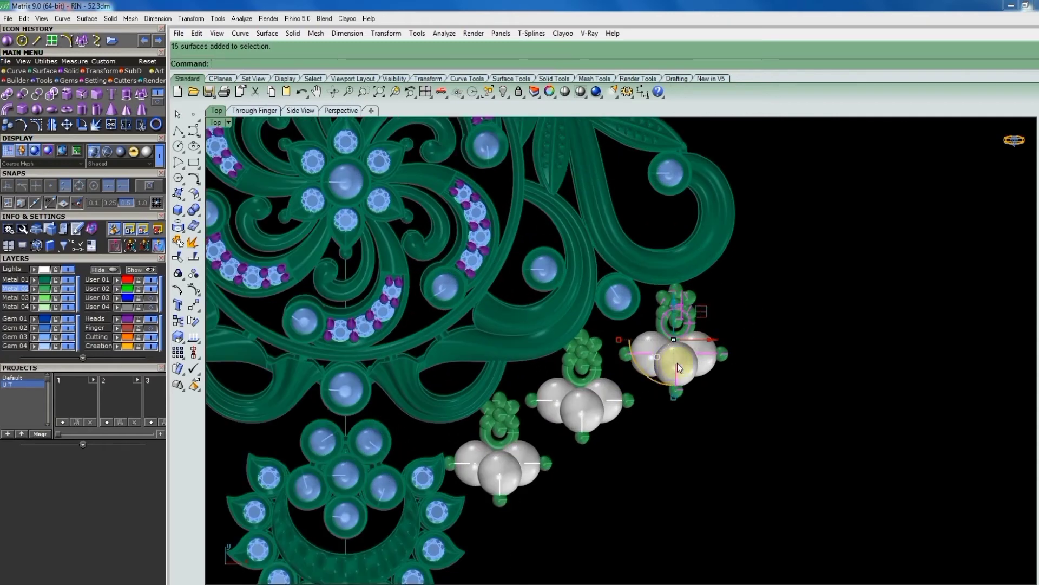
pyautogui.click(686, 366)
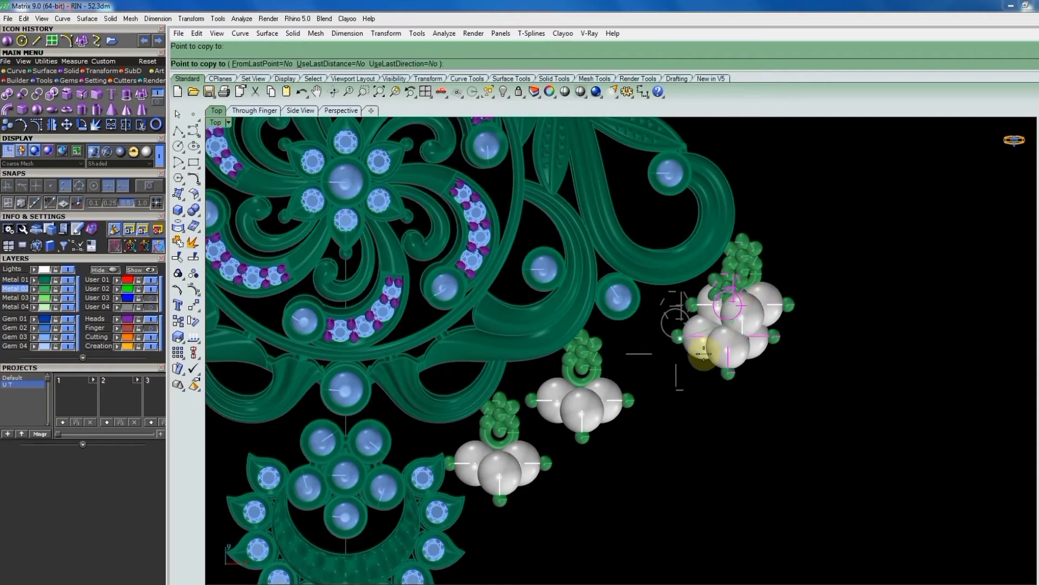
pyautogui.scroll(-3, 706, 332)
pyautogui.click(706, 331)
pyautogui.press('Return')
pyautogui.scroll(-2, 677, 325)
pyautogui.scroll(4, 693, 308)
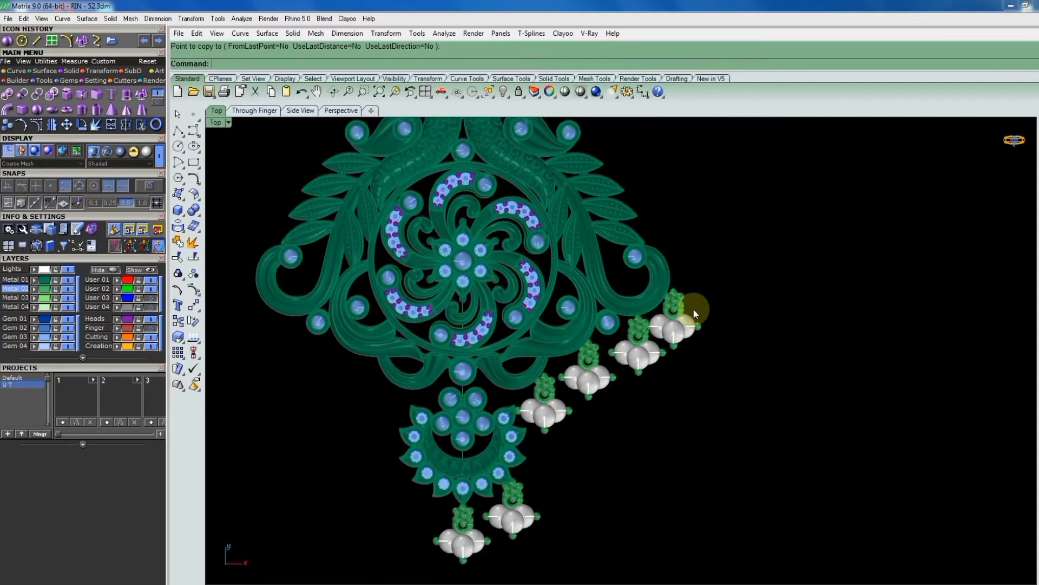
pyautogui.hotkey('ctrl', 'x')
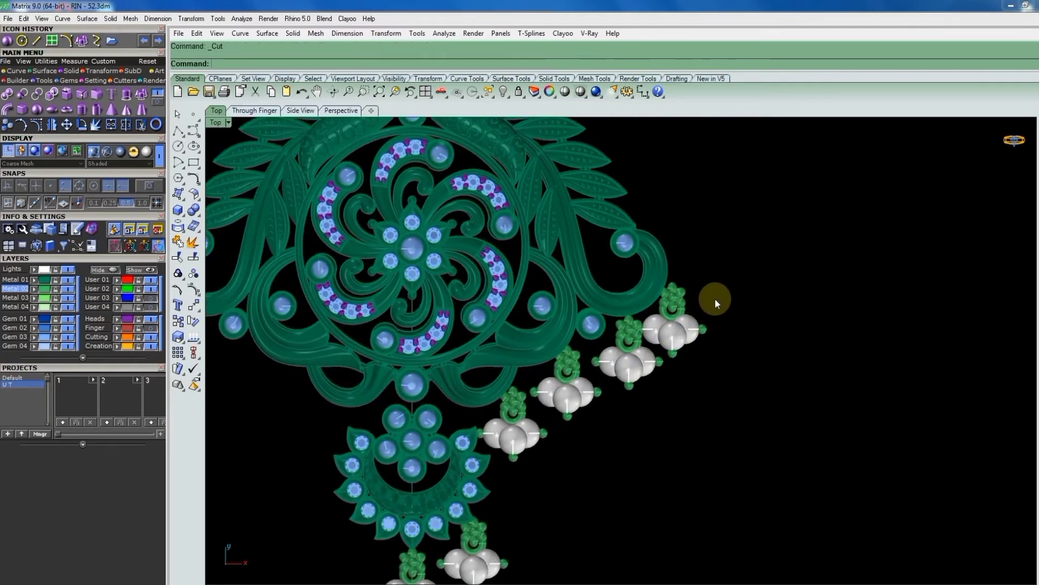
pyautogui.hotkey('ctrl', 'z')
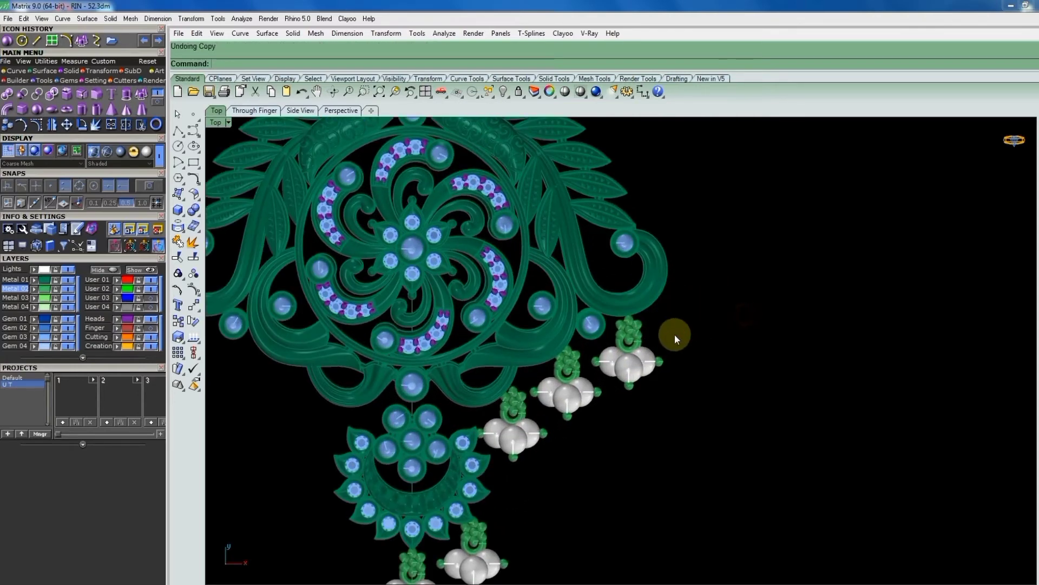
pyautogui.scroll(1, 671, 332)
# Shift one of the charms slightly up and to the right.
pyautogui.click(609, 357)
pyautogui.scroll(4, 611, 333)
pyautogui.moveTo(613, 326); pyautogui.dragTo(635, 307)
pyautogui.scroll(-3, 635, 308)
# Select the middle and next charms' bail parts and group them with Group.
pyautogui.keyDown('shift'); pyautogui.click(519, 404); pyautogui.keyUp('shift')
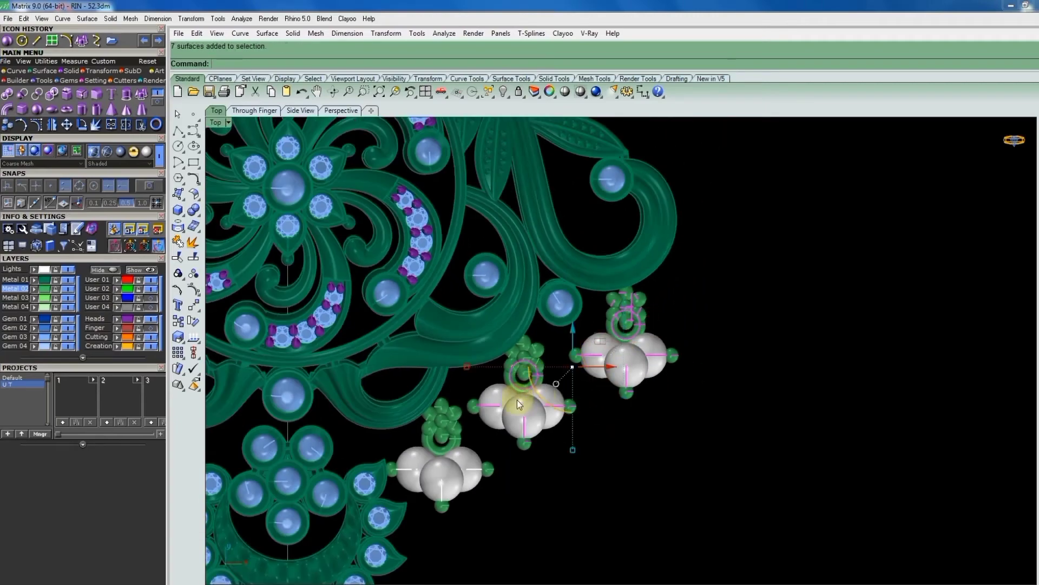
pyautogui.keyDown('shift'); pyautogui.moveTo(715, 360); pyautogui.dragTo(568, 490); pyautogui.keyUp('shift')
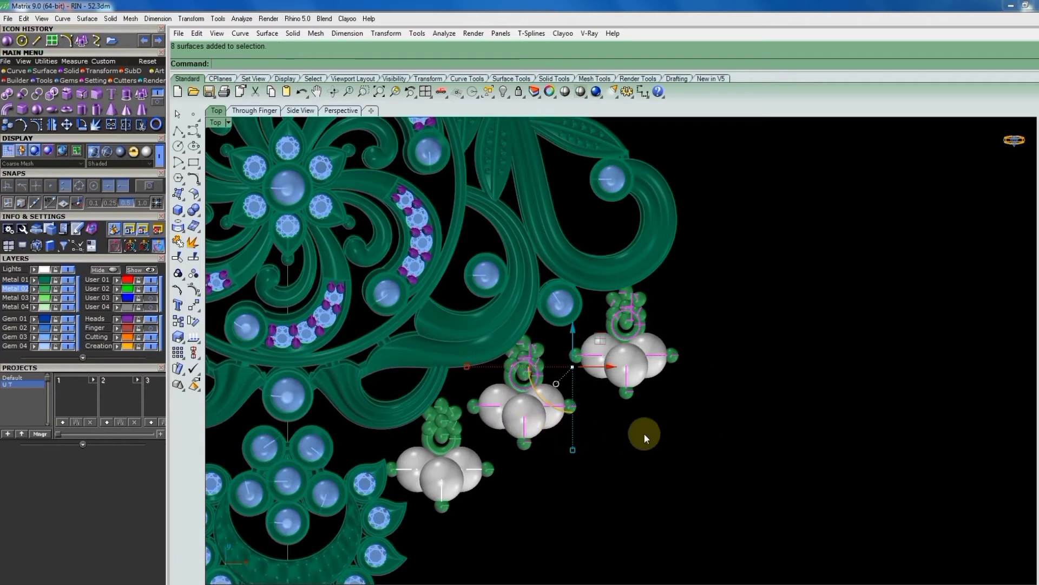
pyautogui.moveTo(644, 438); pyautogui.dragTo(441, 489)
pyautogui.click(688, 390)
pyautogui.moveTo(677, 321)
pyautogui.mouseDown()
pyautogui.moveTo(623, 370)
pyautogui.moveTo(635, 368)
pyautogui.mouseUp()
pyautogui.write('group')
pyautogui.press('Return')
pyautogui.scroll(2, 550, 367)
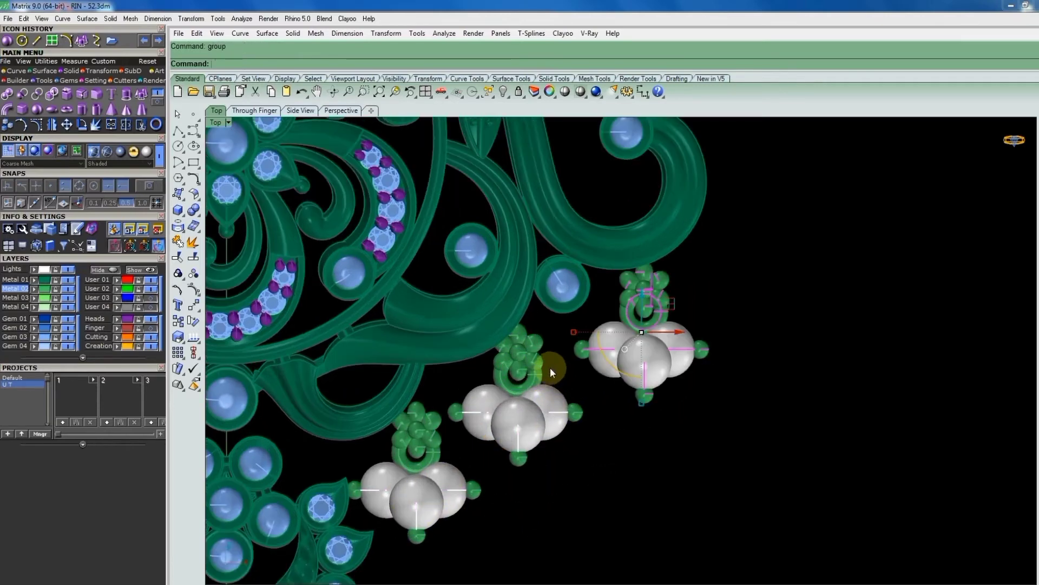
pyautogui.scroll(2, 547, 379)
pyautogui.press('Return')
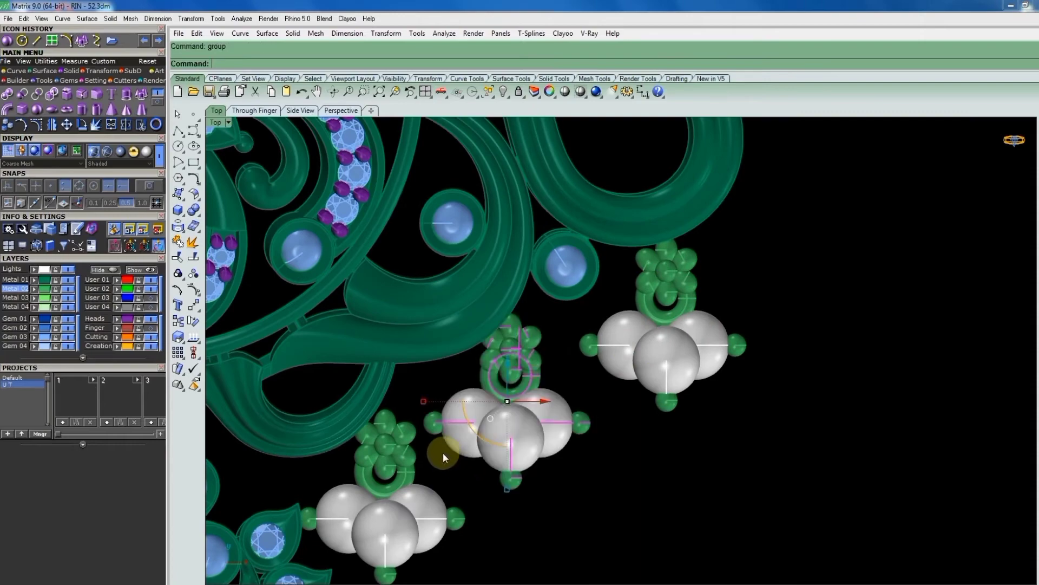
# Select the lower-left charm and then the lower pearl drop.
pyautogui.click(443, 452)
pyautogui.click(415, 488)
pyautogui.scroll(-3, 583, 337)
pyautogui.scroll(-2, 507, 495)
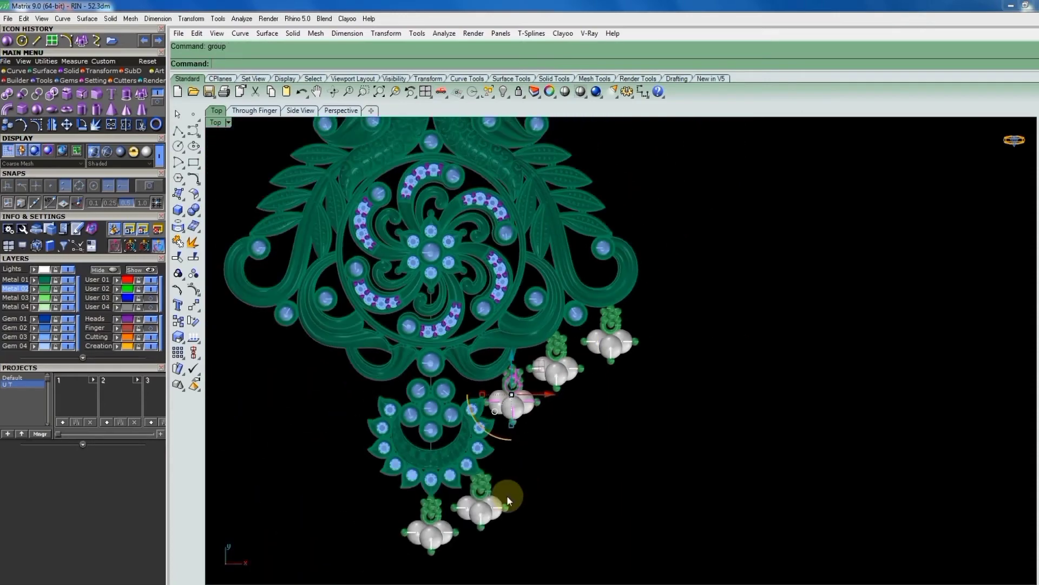
pyautogui.scroll(3, 506, 495)
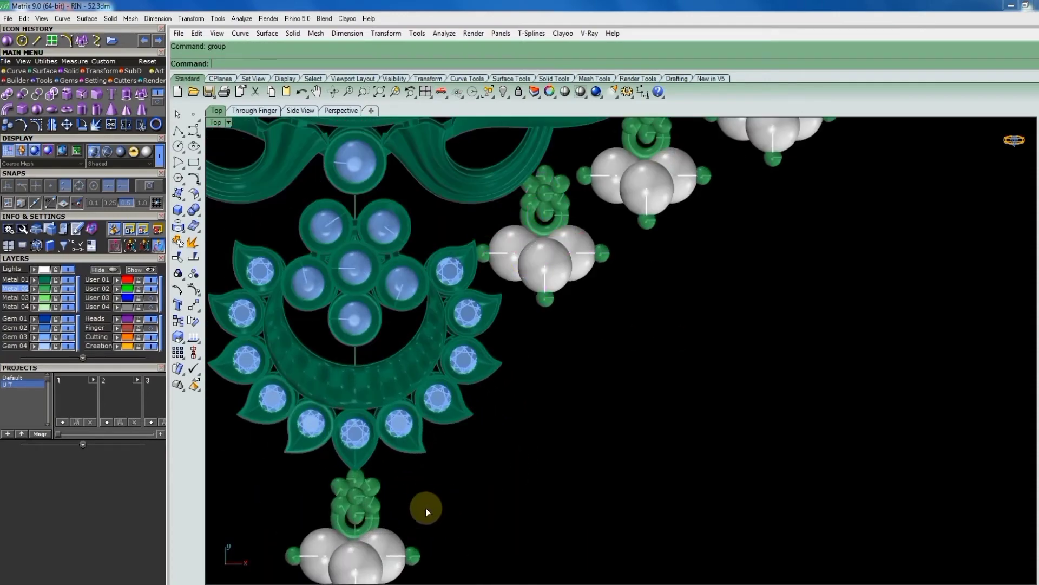
pyautogui.click(425, 507)
pyautogui.click(368, 554)
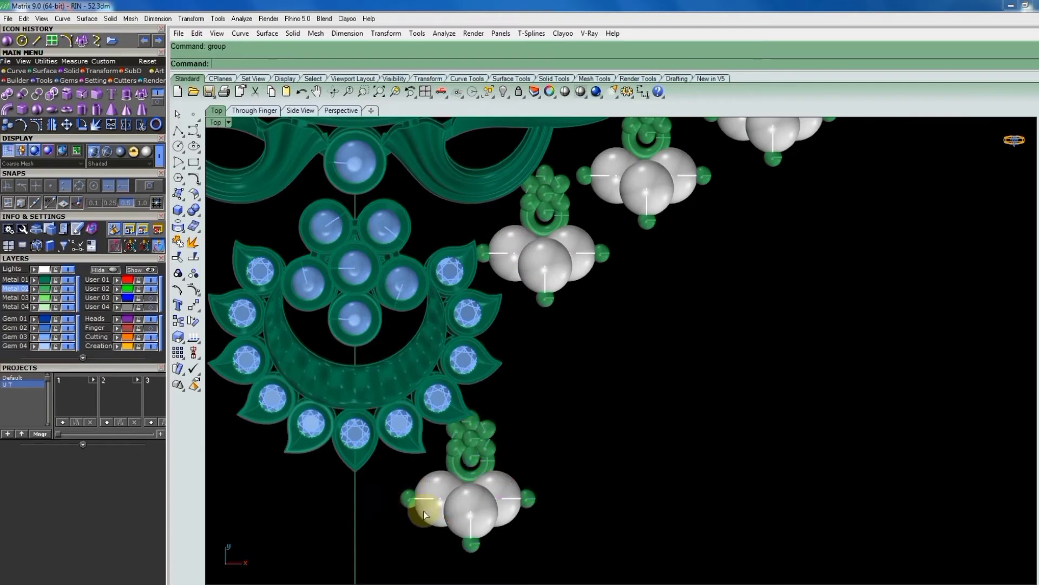
pyautogui.scroll(-2, 557, 437)
pyautogui.scroll(-1, 557, 437)
# Orbit into a tilted 3D view and select the three right pearl clusters.
pyautogui.moveTo(552, 415)
pyautogui.keyDown('ctrl'); pyautogui.keyDown('shift'); pyautogui.mouseDown(button='right')
pyautogui.moveTo(515, 332)
pyautogui.moveTo(612, 348)
pyautogui.moveTo(757, 309)
pyautogui.mouseUp(button='right'); pyautogui.keyUp('shift'); pyautogui.keyUp('ctrl')
pyautogui.scroll(2, 757, 310)
pyautogui.scroll(2, 765, 333)
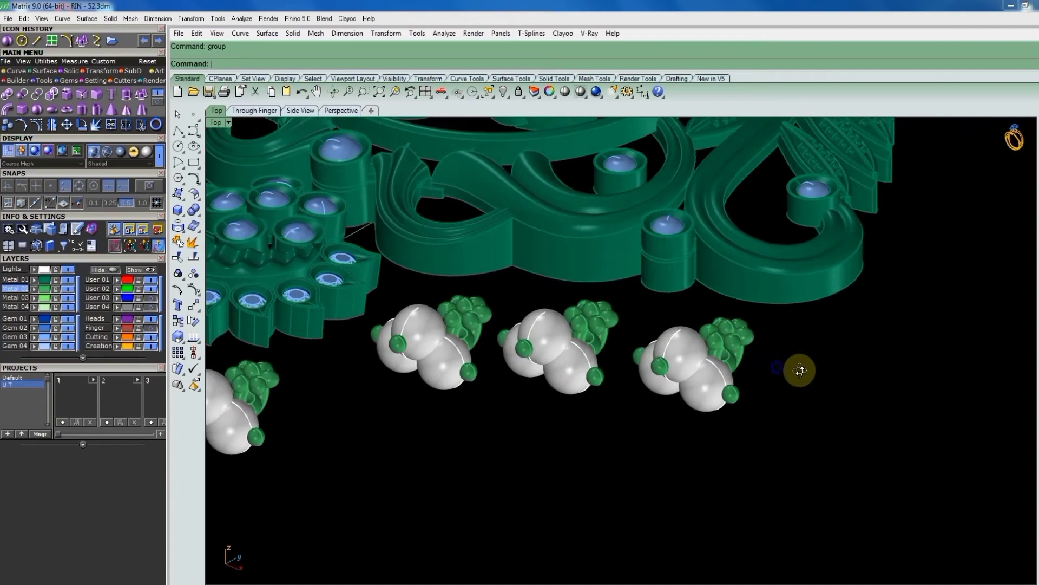
pyautogui.moveTo(789, 360); pyautogui.dragTo(470, 436)
pyautogui.scroll(-2, 470, 435)
pyautogui.scroll(1, 541, 402)
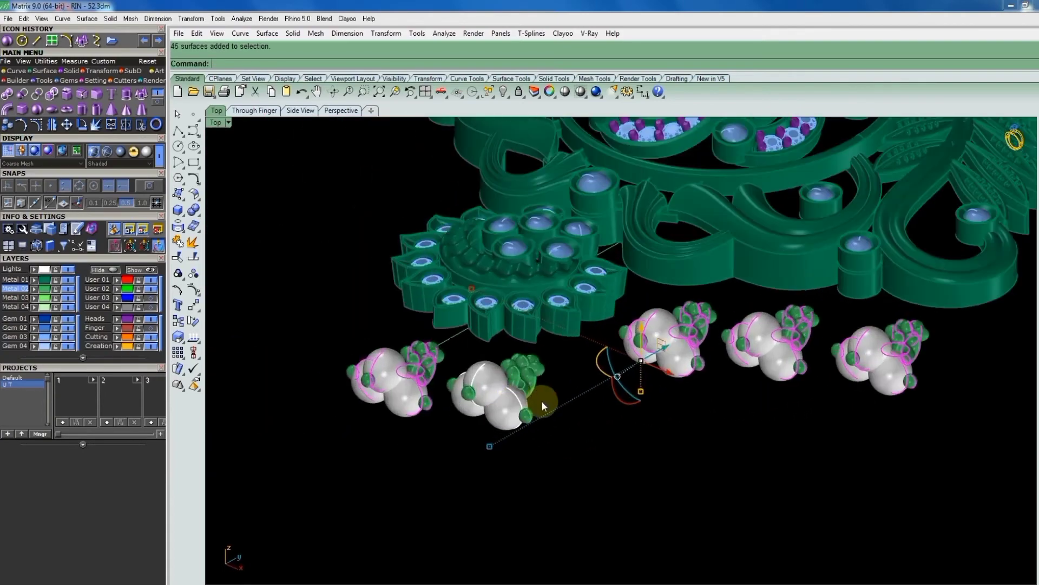
pyautogui.scroll(1, 492, 426)
pyautogui.scroll(-2, 477, 452)
# In the Right view, lift the selected pearl clusters up to the pendant body's height.
pyautogui.hotkey('ctrl', 'F3')
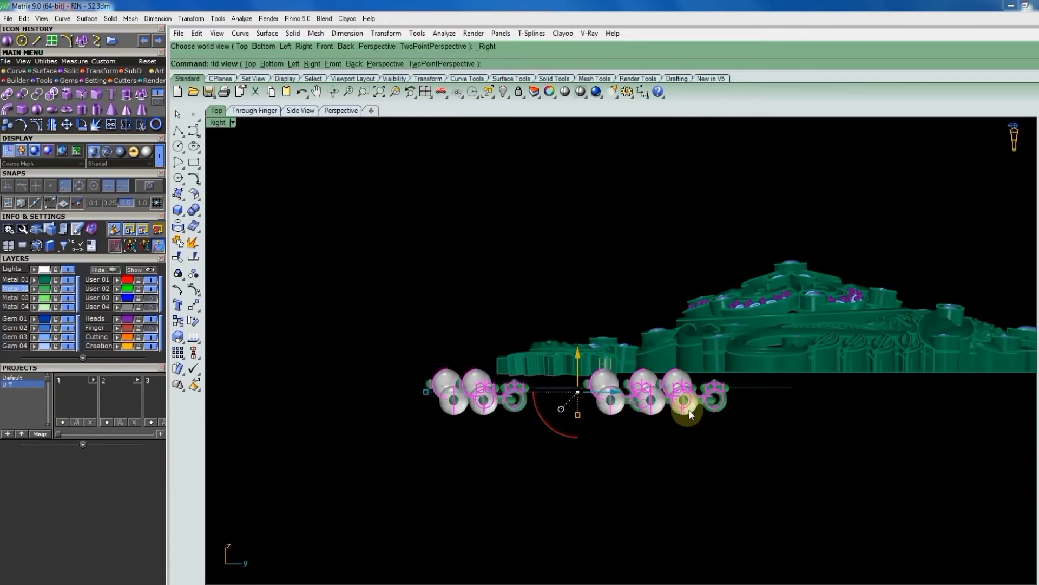
pyautogui.scroll(2, 626, 399)
pyautogui.moveTo(528, 370); pyautogui.dragTo(530, 310)
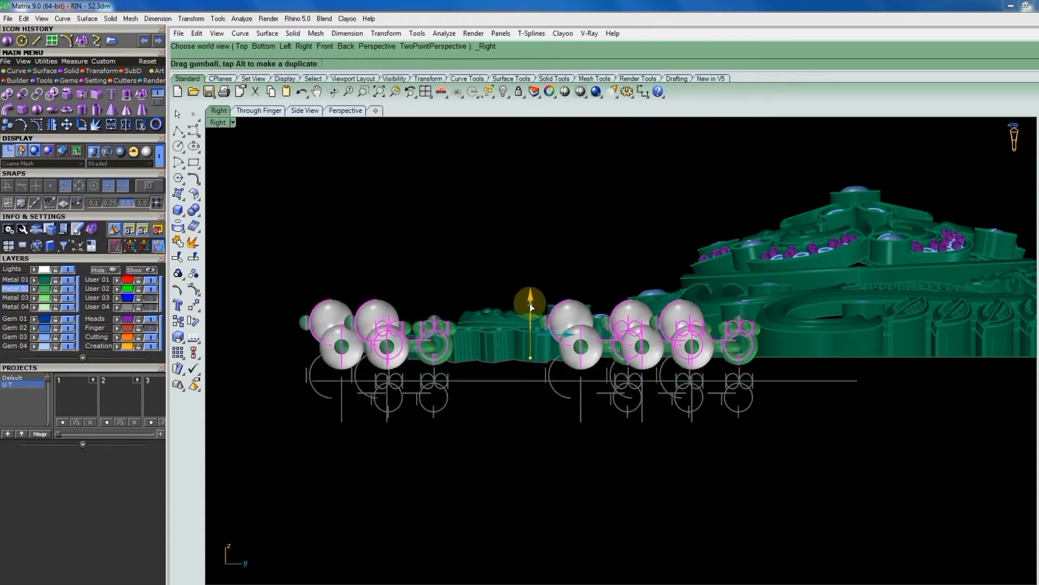
pyautogui.moveTo(530, 310); pyautogui.dragTo(531, 303)
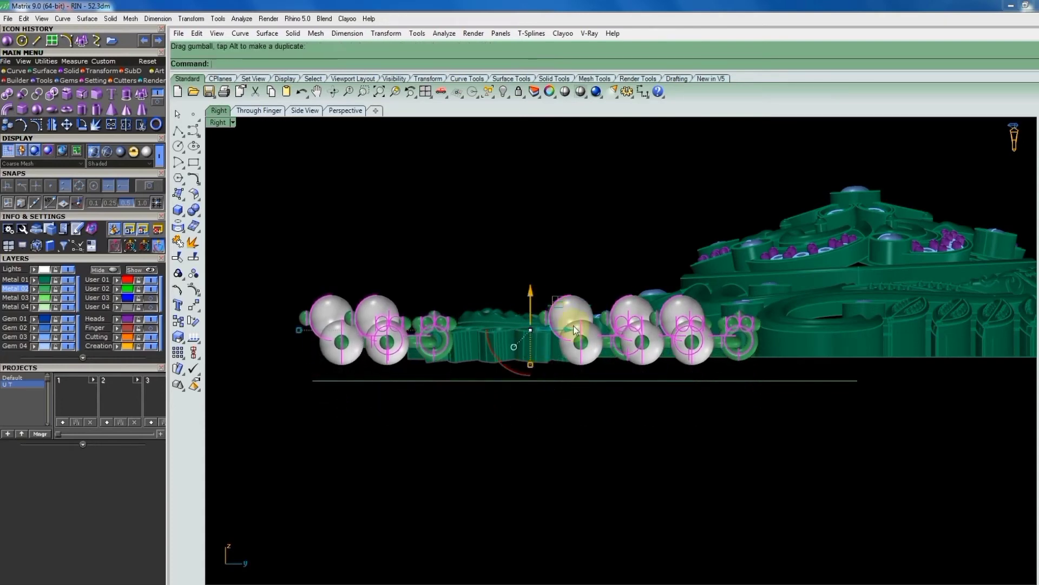
pyautogui.click(669, 426)
# Raise the left pearl cluster to match, then return to the Top view.
pyautogui.moveTo(315, 359); pyautogui.dragTo(316, 352)
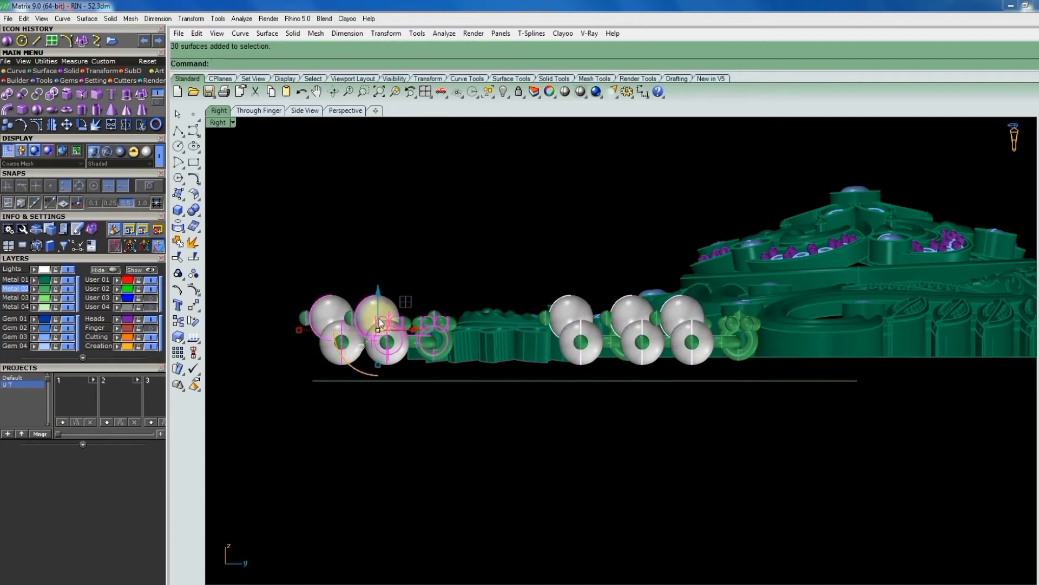
pyautogui.moveTo(378, 306); pyautogui.dragTo(372, 301)
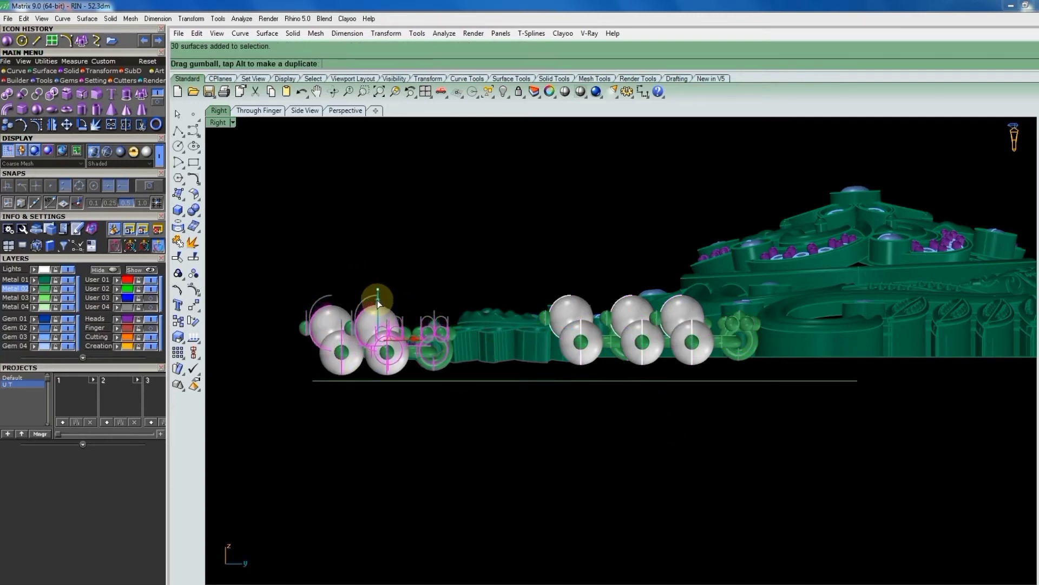
pyautogui.scroll(-3, 623, 384)
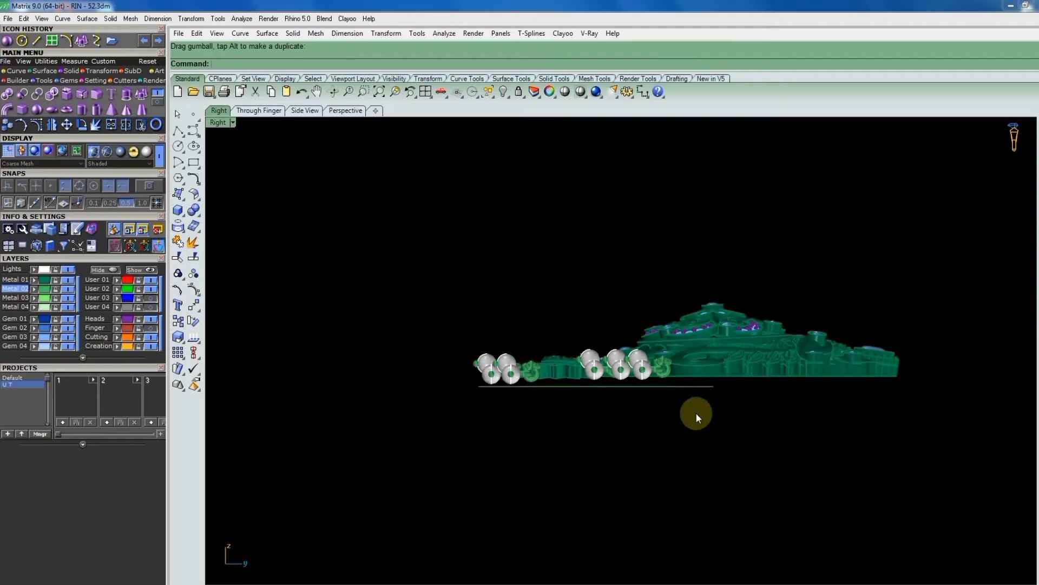
pyautogui.hotkey('ctrl', 'F1')
pyautogui.scroll(2, 674, 417)
pyautogui.scroll(3, 623, 357)
# Rotate the lower pearl drop about a centre point on the drop.
pyautogui.scroll(2, 525, 425)
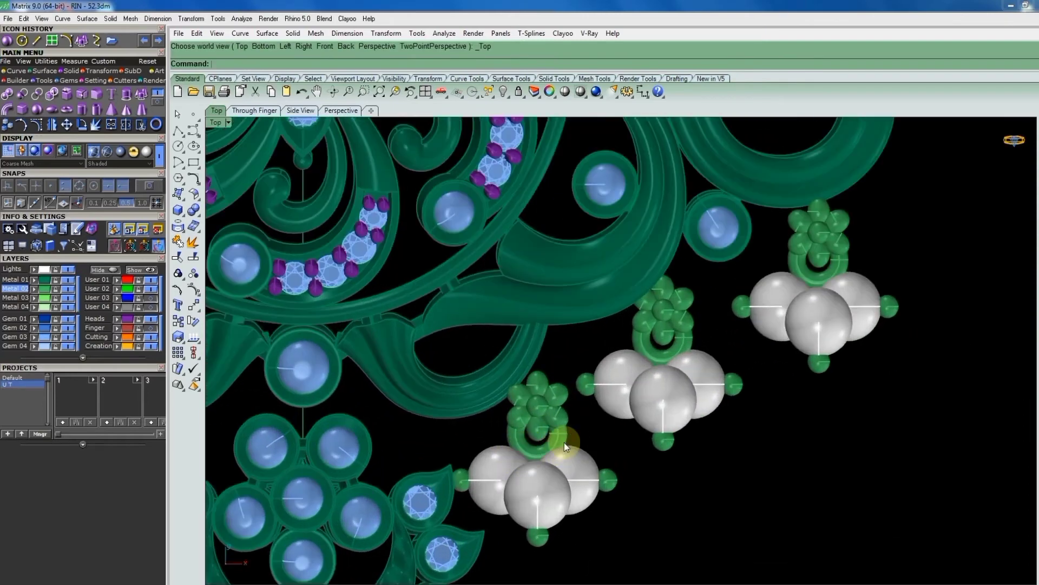
pyautogui.click(546, 412)
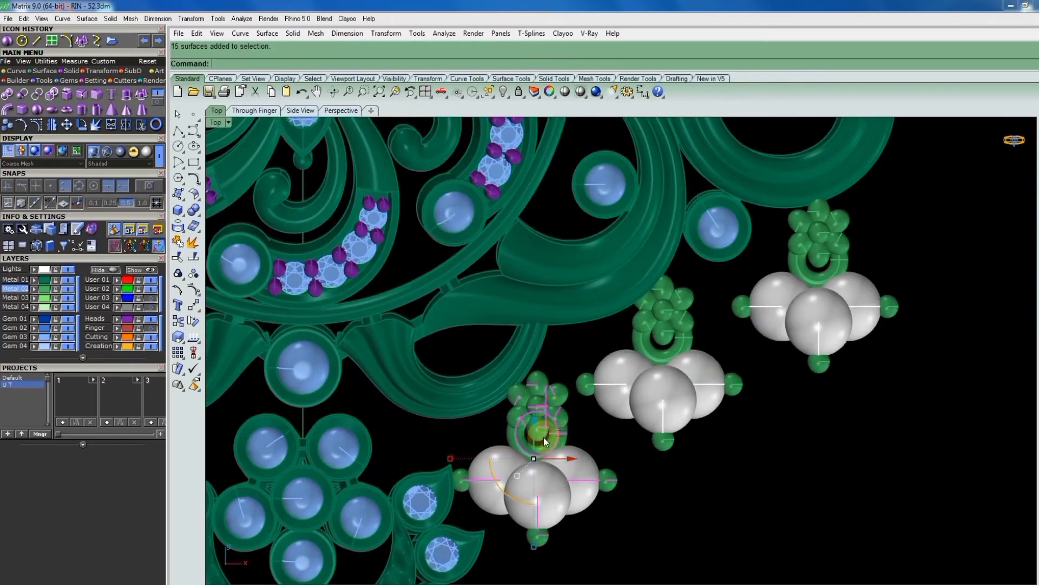
pyautogui.write('rotate')
pyautogui.press('Return')
pyautogui.click(531, 433)
pyautogui.click(642, 461)
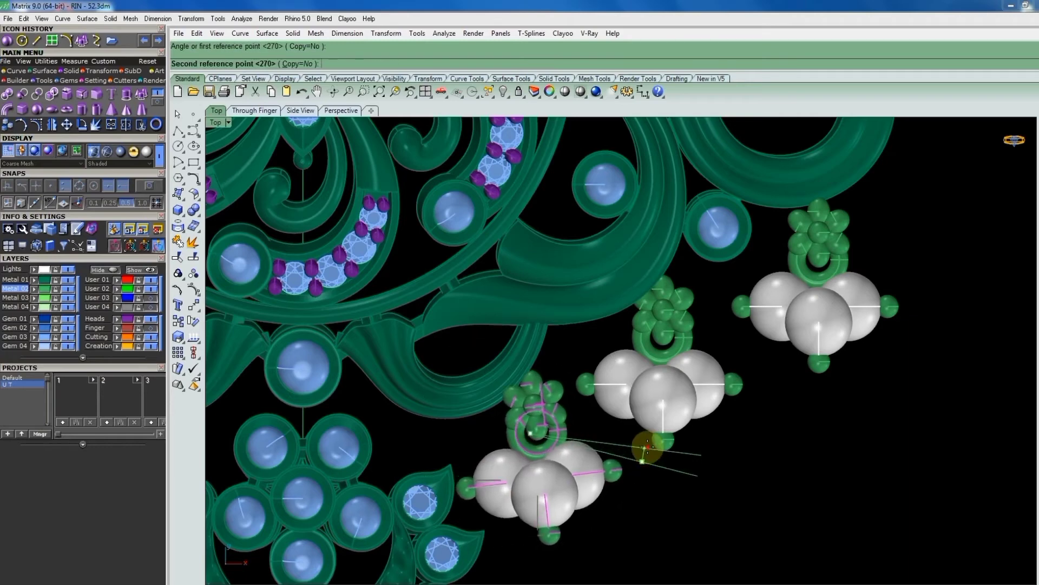
pyautogui.click(599, 459)
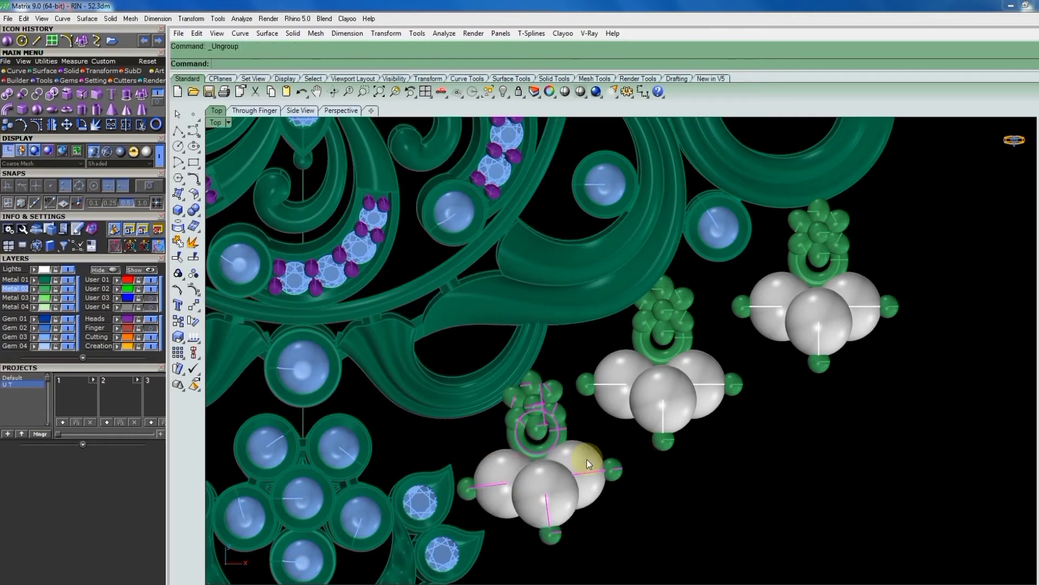
# Rotate the small green prong cluster above the lower pearl drop.
pyautogui.click(538, 395)
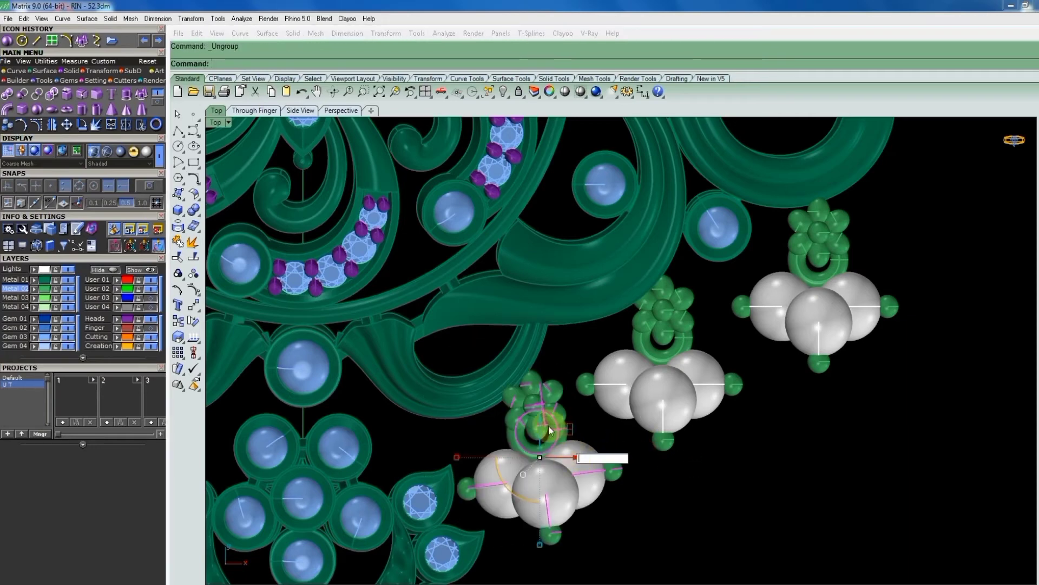
pyautogui.scroll(2, 547, 408)
pyautogui.press('Return')
pyautogui.click(536, 399)
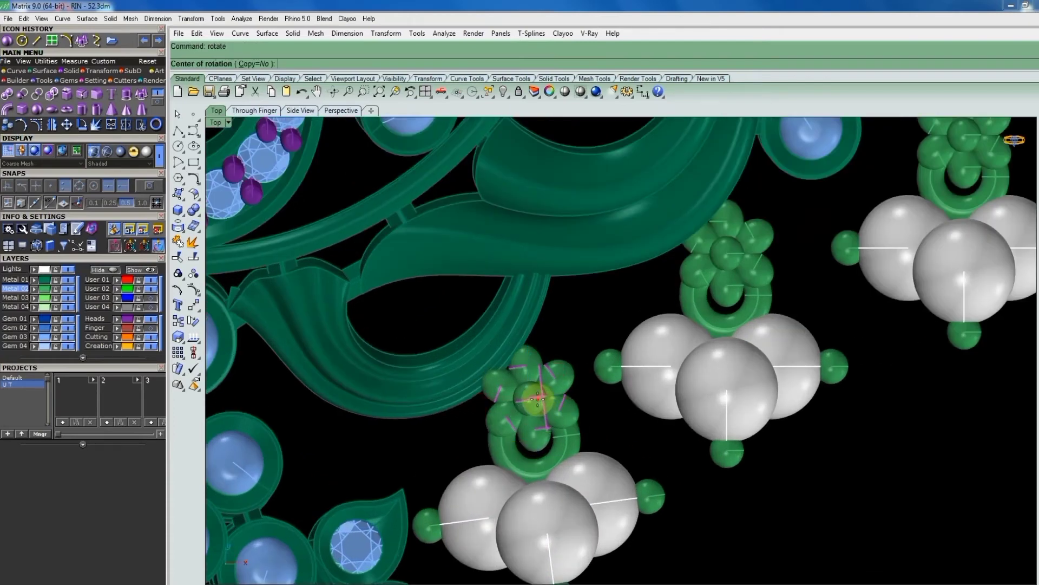
pyautogui.click(470, 445)
pyautogui.click(477, 459)
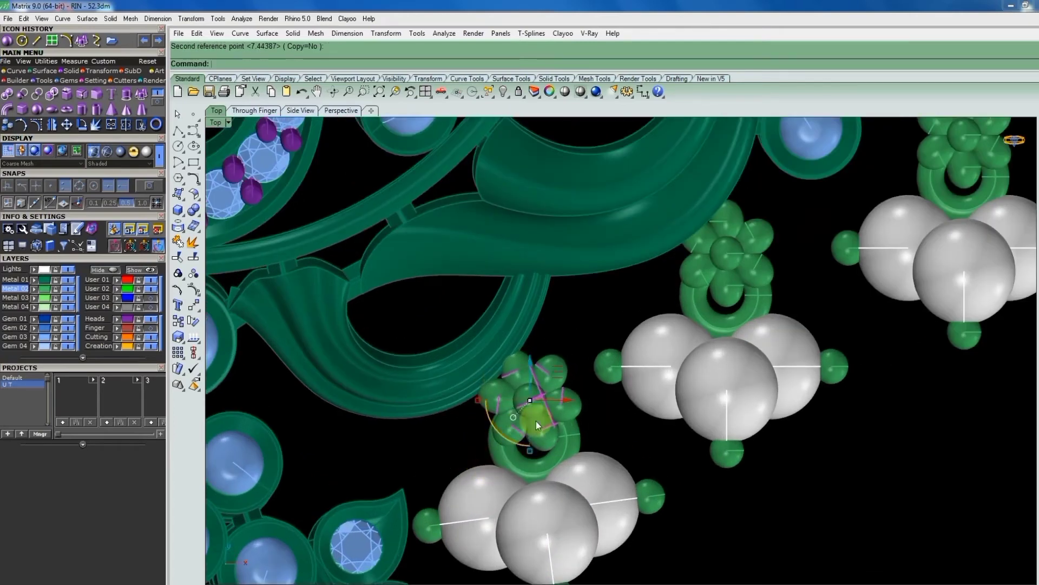
pyautogui.press('Return')
pyautogui.click(538, 398)
pyautogui.press('Return')
# Rotate the lower ring and pearl group about a centre on the pearl group.
pyautogui.click(530, 471)
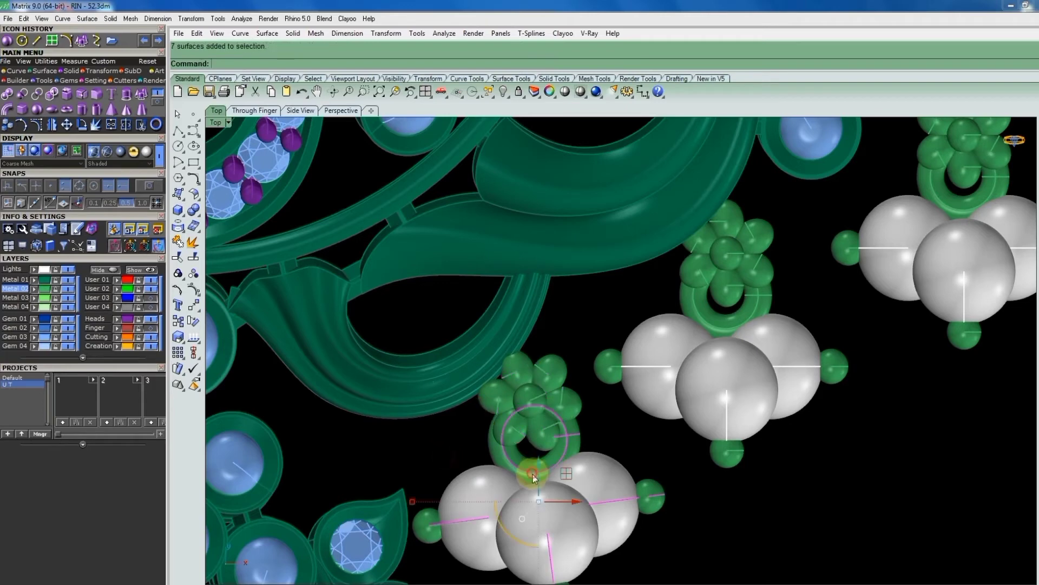
pyautogui.press('Return')
pyautogui.scroll(-2, 568, 390)
pyautogui.click(558, 510)
pyautogui.scroll(2, 558, 511)
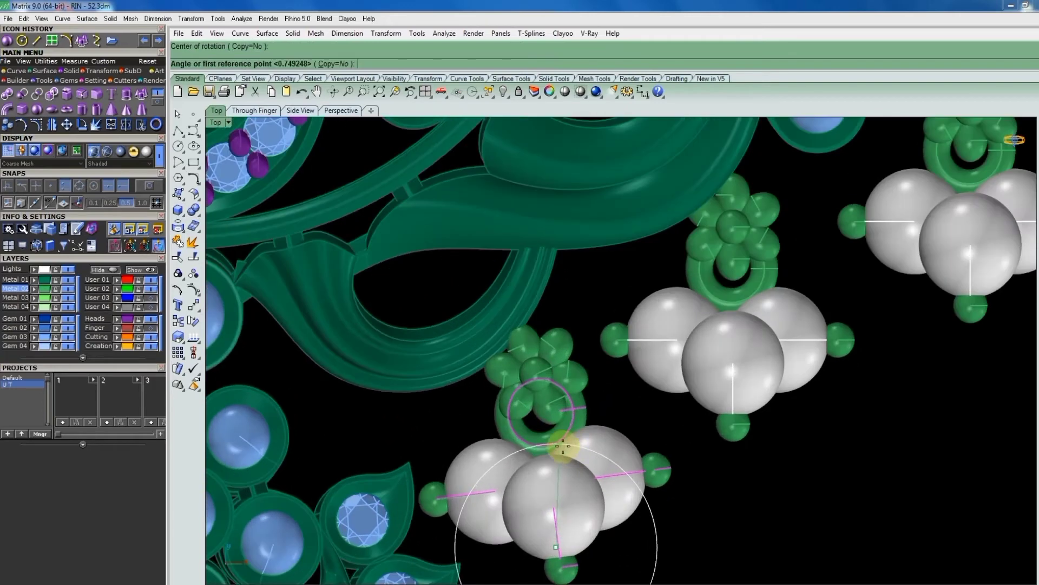
pyautogui.click(577, 416)
pyautogui.click(593, 410)
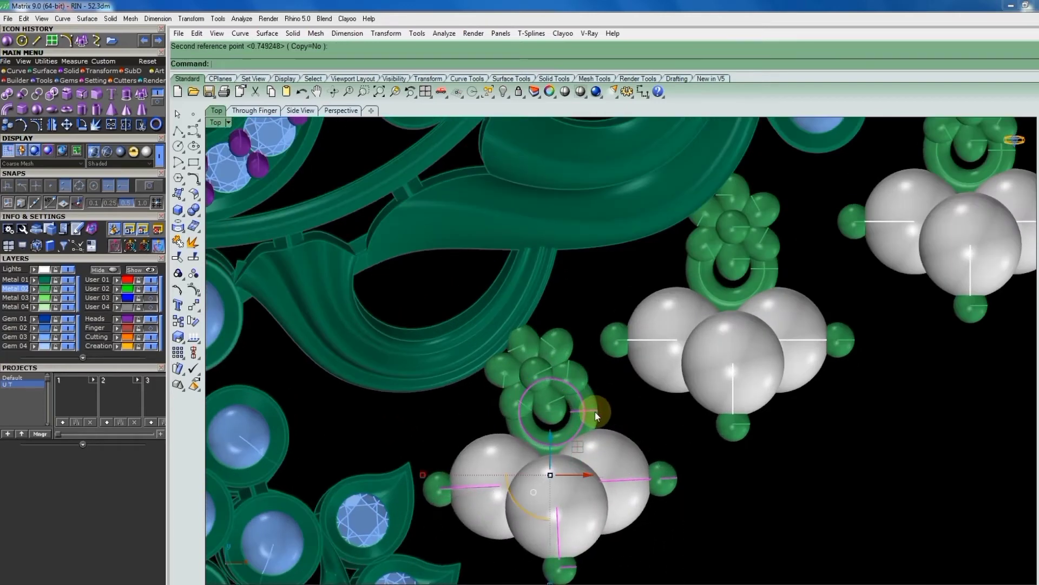
# Rotate the pearl drop again about its bottom sphere and drag it slightly left into place.
pyautogui.press('Return')
pyautogui.scroll(-2, 529, 417)
pyautogui.click(550, 508)
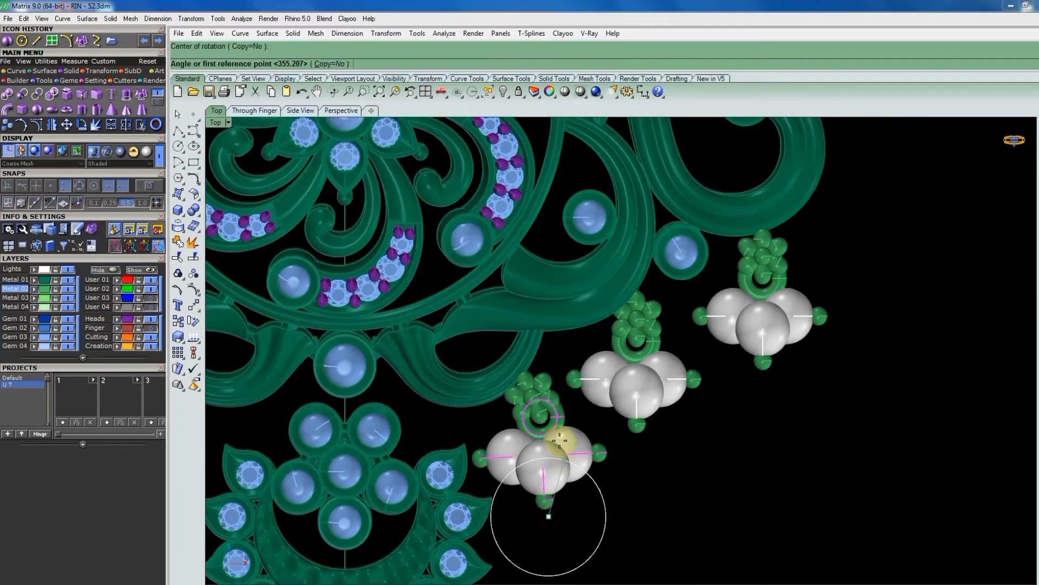
pyautogui.scroll(2, 564, 436)
pyautogui.click(565, 413)
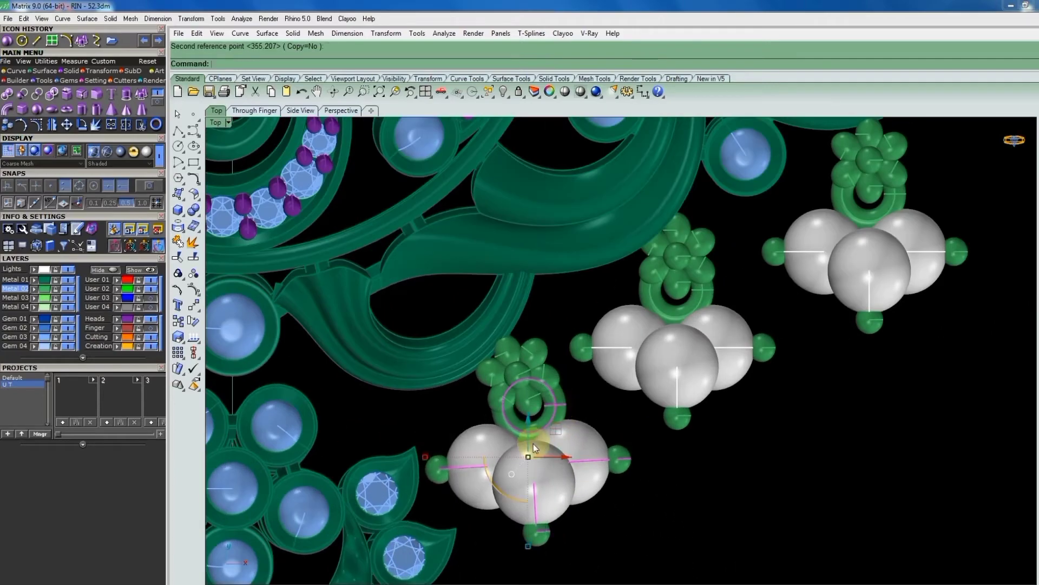
pyautogui.scroll(2, 534, 444)
pyautogui.moveTo(528, 418); pyautogui.dragTo(517, 418)
pyautogui.scroll(-3, 518, 418)
pyautogui.scroll(1, 627, 398)
pyautogui.scroll(1, 643, 351)
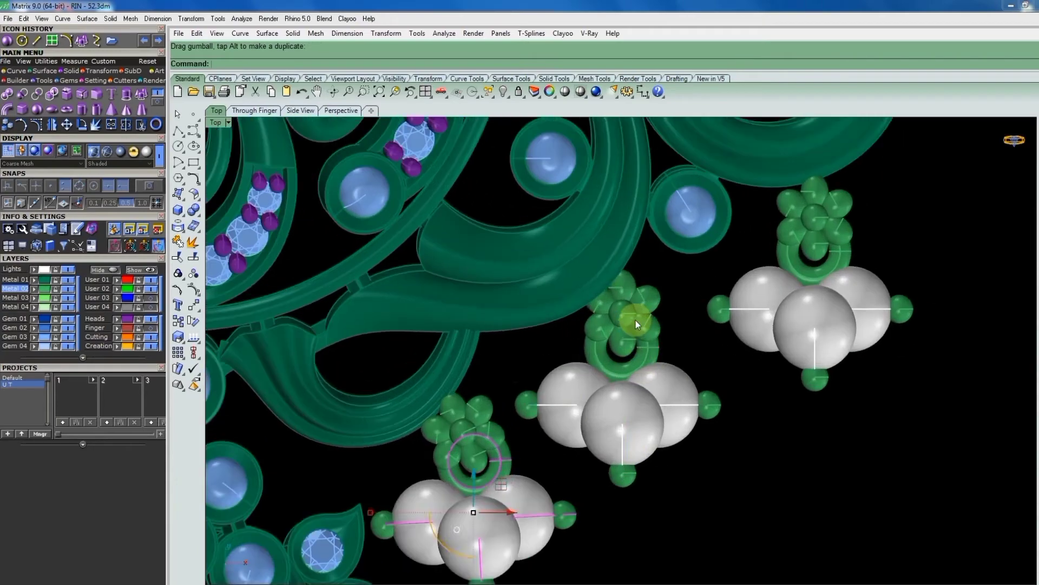
pyautogui.click(636, 320)
pyautogui.write('R')
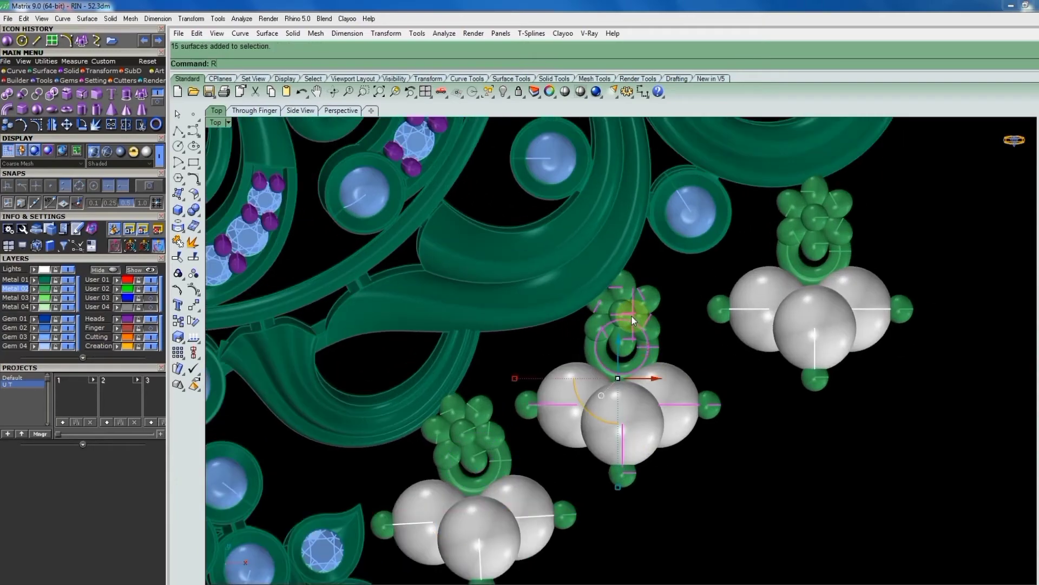
# Check the right view, then rotate the prong cluster above the middle pearl drop in Top view.
pyautogui.hotkey('ctrl', 'F3')
pyautogui.hotkey('ctrl', 'F1')
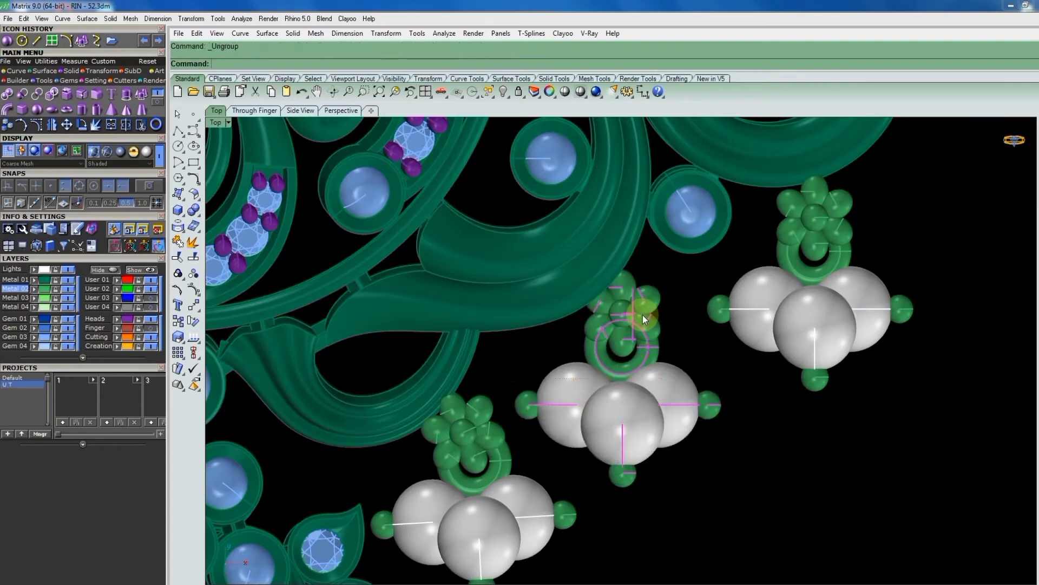
pyautogui.click(633, 316)
pyautogui.write('ro')
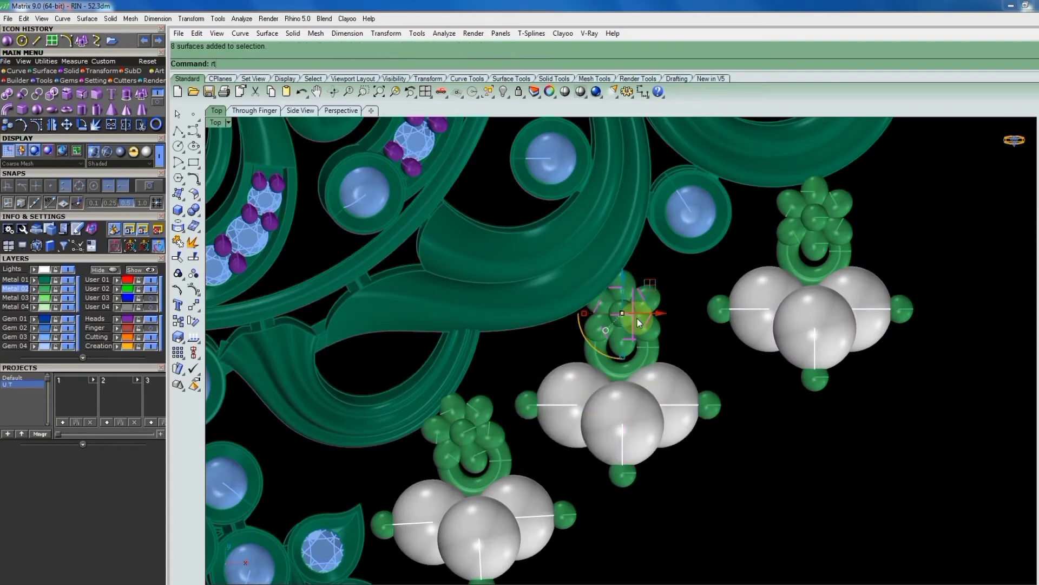
pyautogui.press('Return')
pyautogui.click(622, 307)
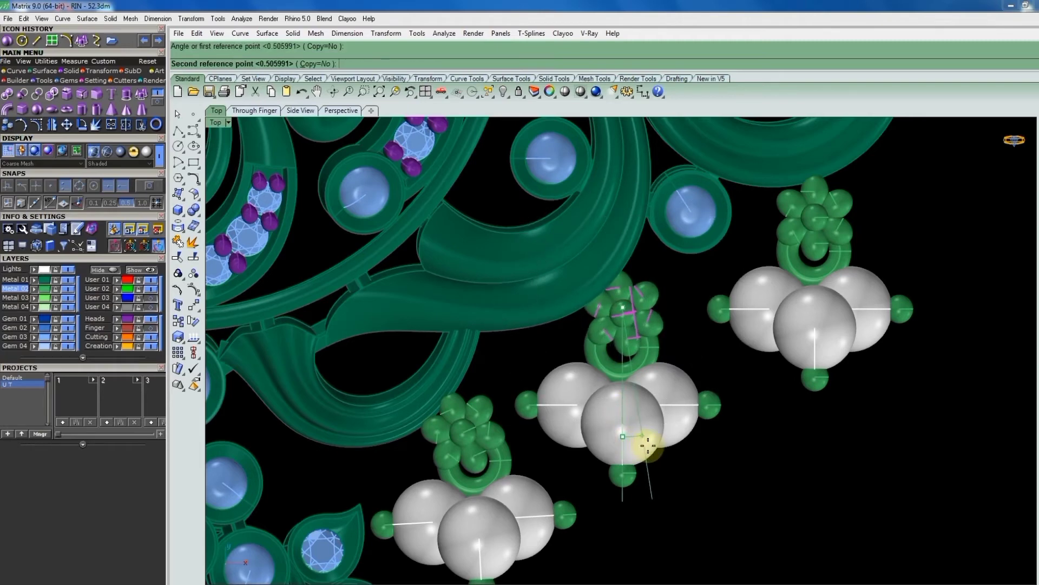
pyautogui.click(667, 448)
# Shift the middle drop's white pearl cluster slightly to the right.
pyautogui.scroll(3, 632, 304)
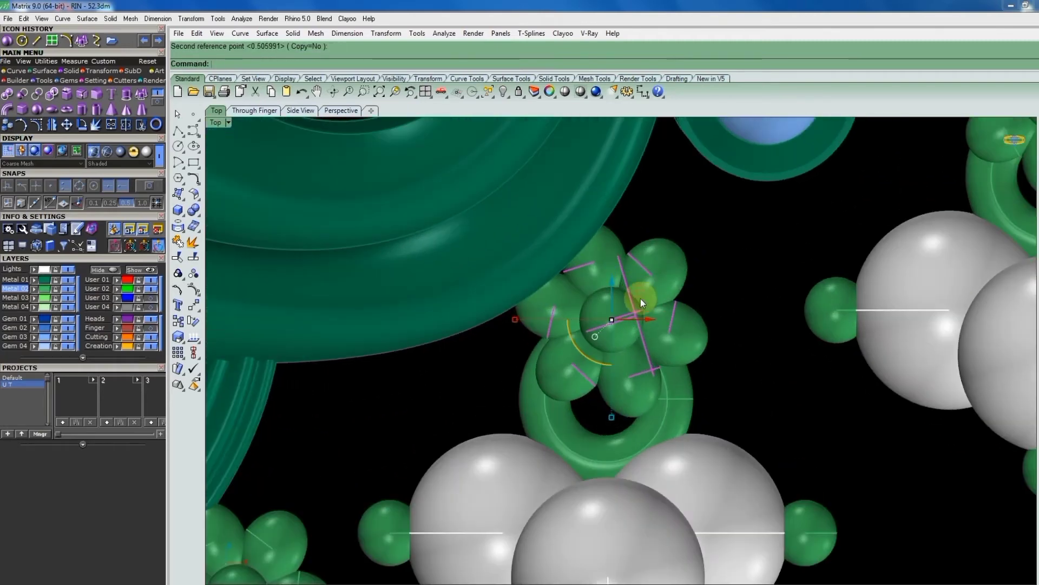
pyautogui.click(645, 303)
pyautogui.scroll(-2, 590, 433)
pyautogui.moveTo(590, 433); pyautogui.dragTo(606, 439)
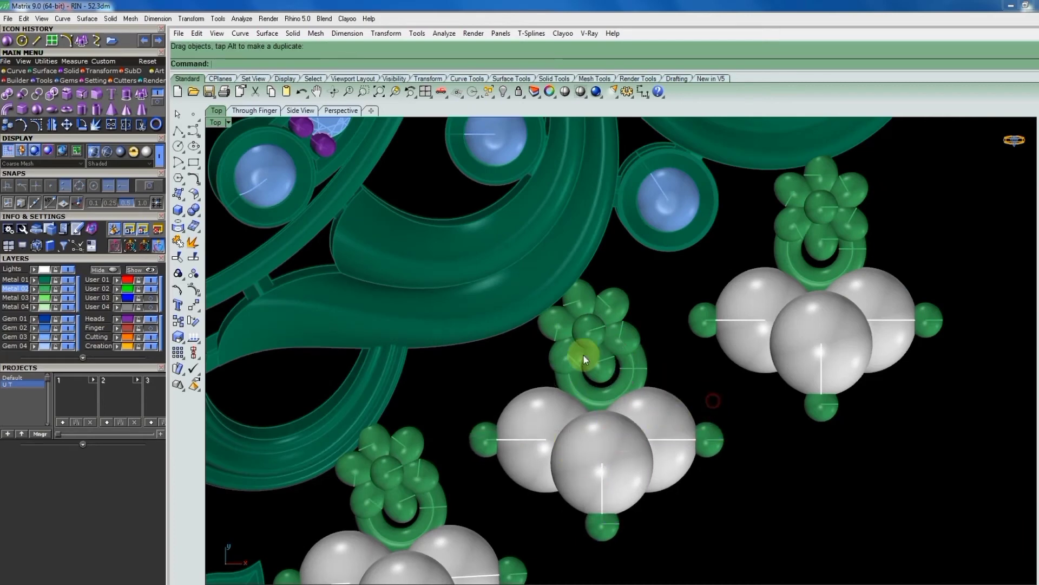
pyautogui.scroll(-3, 588, 363)
pyautogui.scroll(3, 543, 342)
# Rotate the prong cluster again using a new centre and reference point.
pyautogui.click(533, 371)
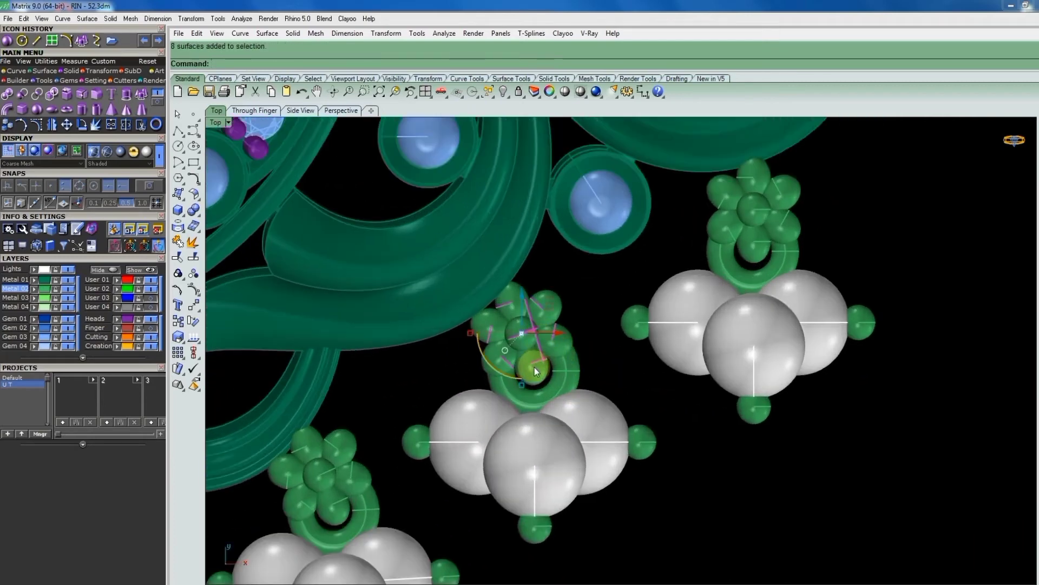
pyautogui.write('rotate')
pyautogui.click(534, 375)
pyautogui.click(493, 270)
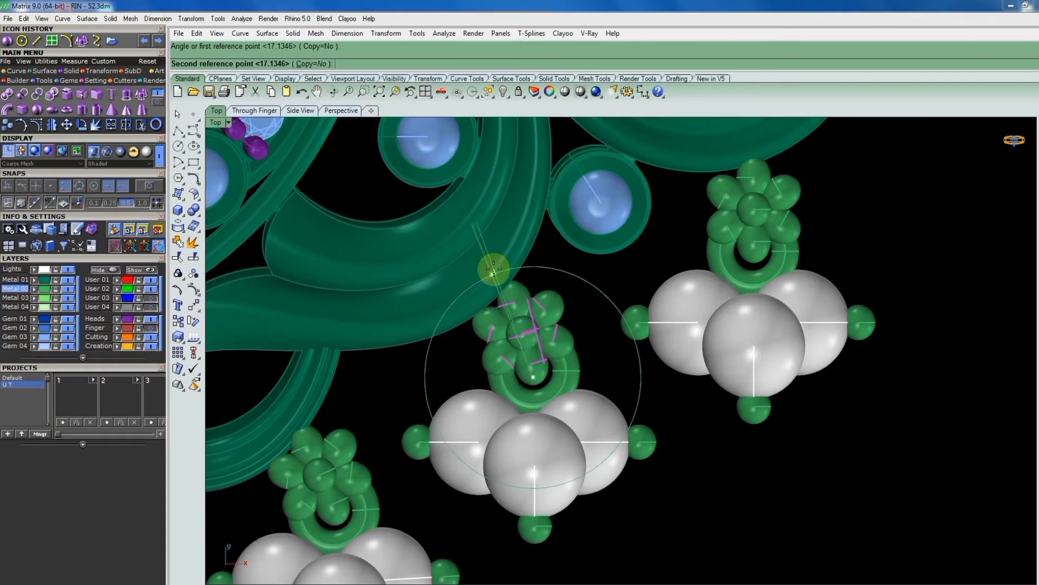
pyautogui.click(579, 295)
pyautogui.scroll(-3, 538, 346)
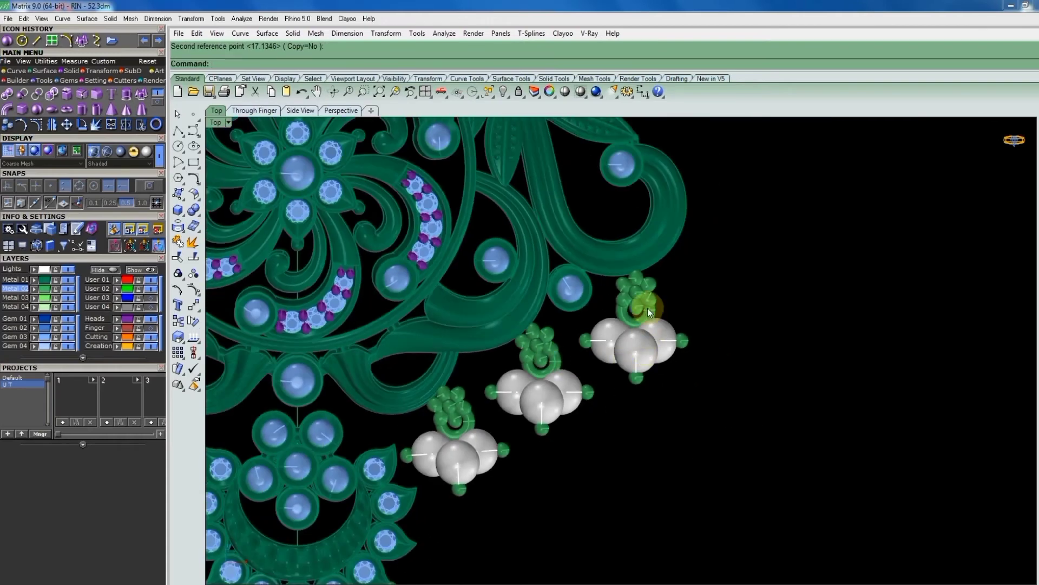
# Rotate the green prong cluster on the right pearl drop.
pyautogui.scroll(3, 647, 307)
pyautogui.click(638, 295)
pyautogui.press('Return')
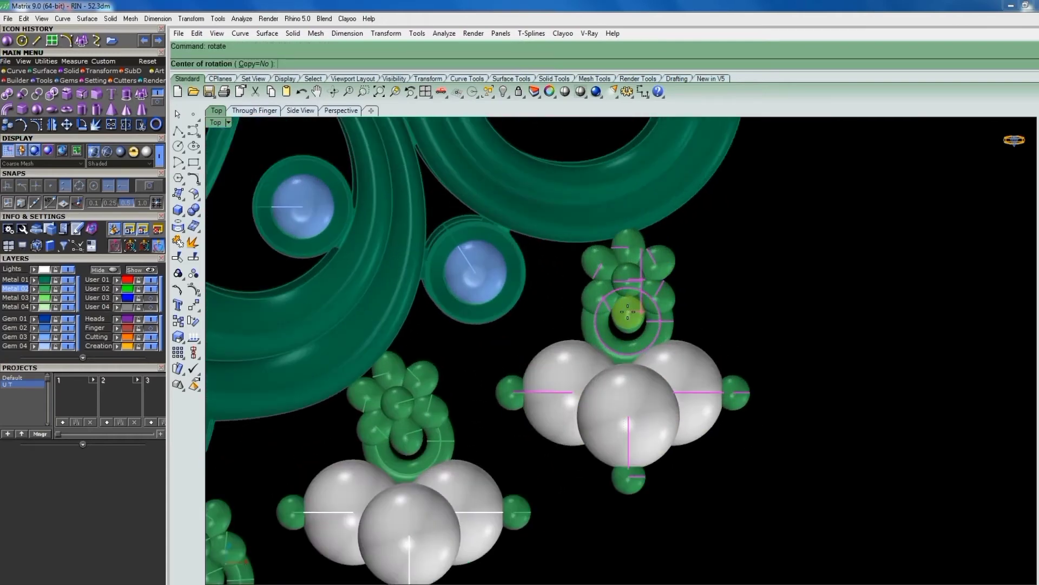
pyautogui.click(628, 313)
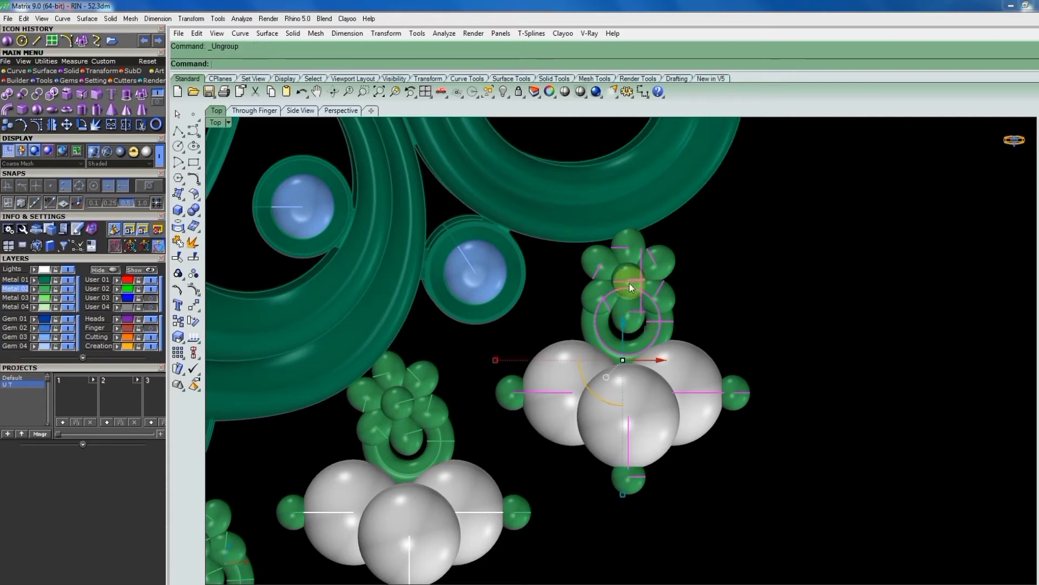
pyautogui.click(638, 314)
pyautogui.press('Return')
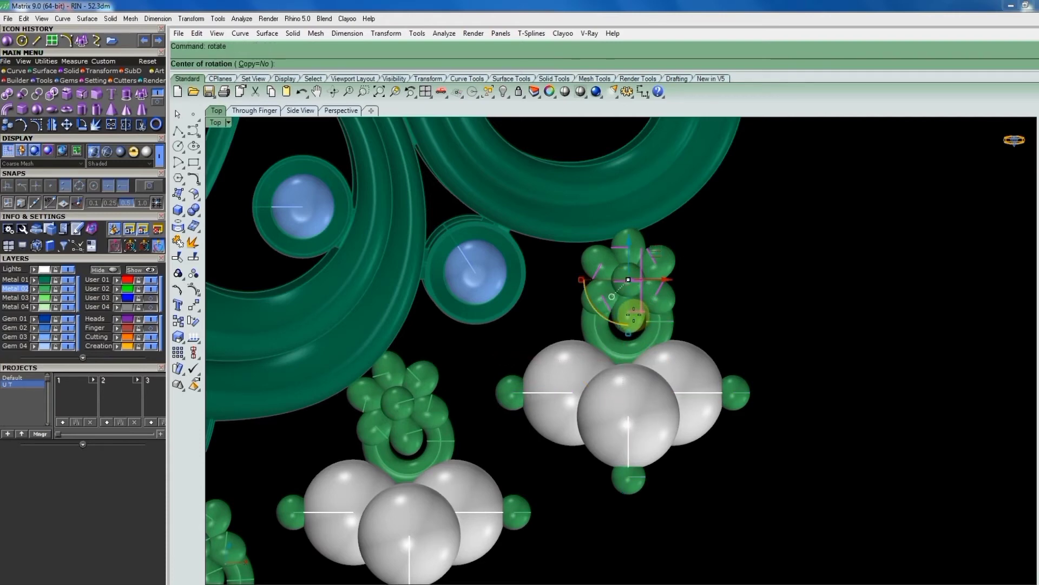
pyautogui.click(628, 312)
pyautogui.click(739, 266)
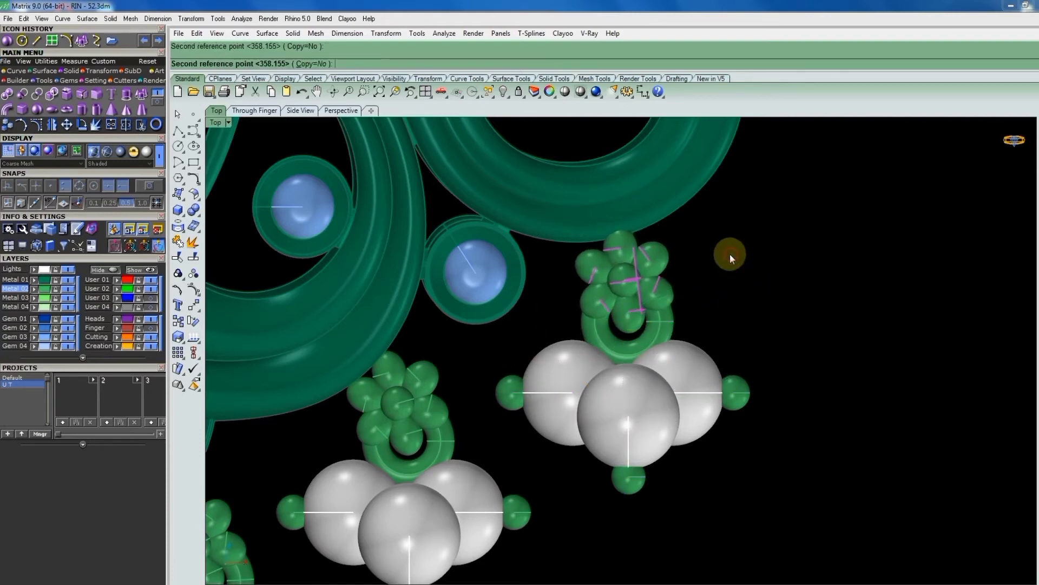
pyautogui.scroll(-5, 657, 274)
pyautogui.scroll(2, 664, 223)
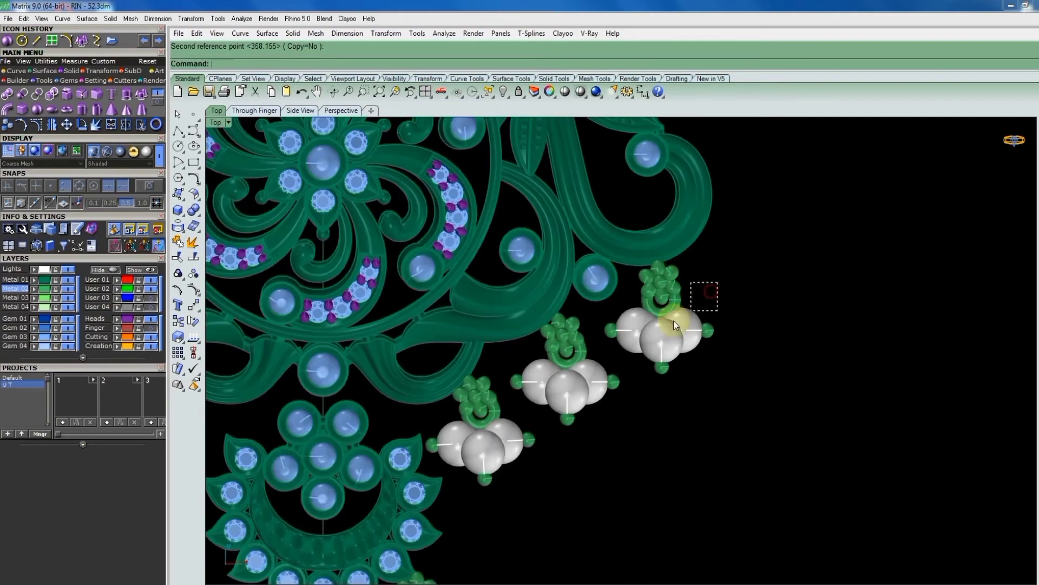
pyautogui.scroll(3, 663, 310)
# Shift the right pearl drop slightly right and up, then clear the selection.
pyautogui.moveTo(684, 302); pyautogui.dragTo(690, 297)
pyautogui.scroll(-3, 723, 265)
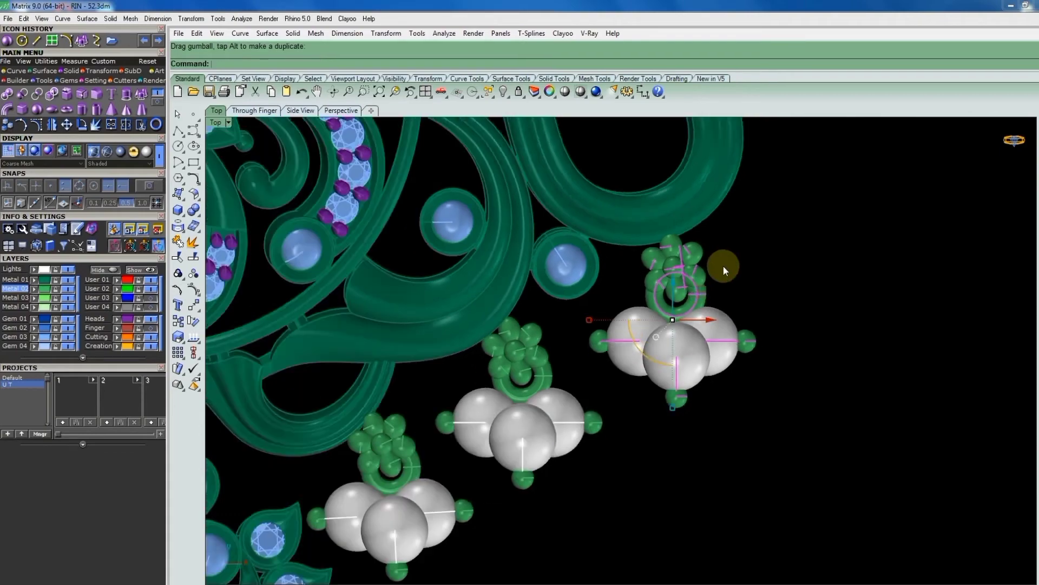
pyautogui.scroll(-3, 725, 281)
pyautogui.click(738, 325)
pyautogui.scroll(-2, 739, 325)
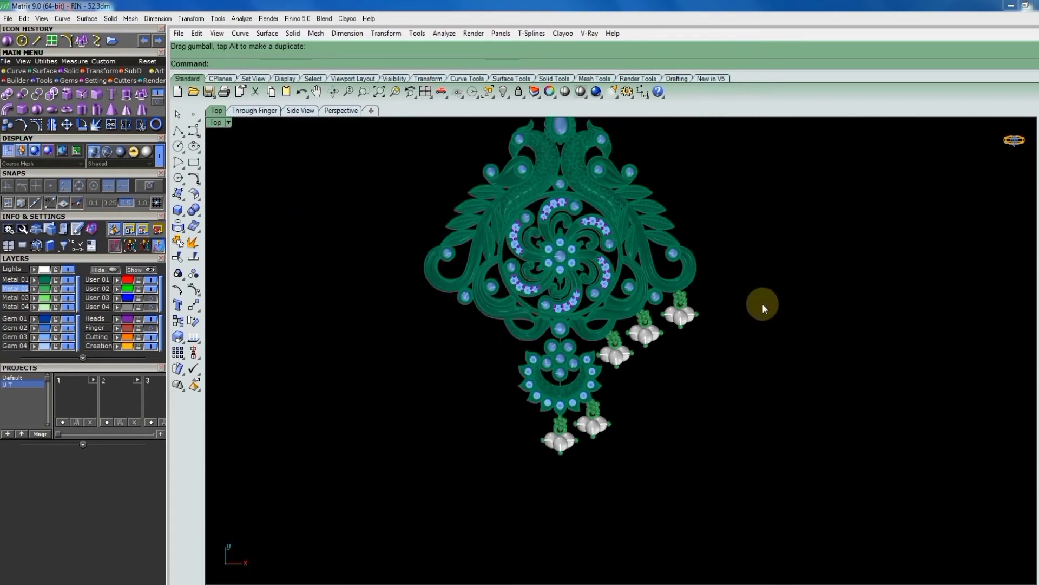
pyautogui.scroll(2, 667, 343)
pyautogui.scroll(2, 650, 333)
pyautogui.scroll(3, 632, 323)
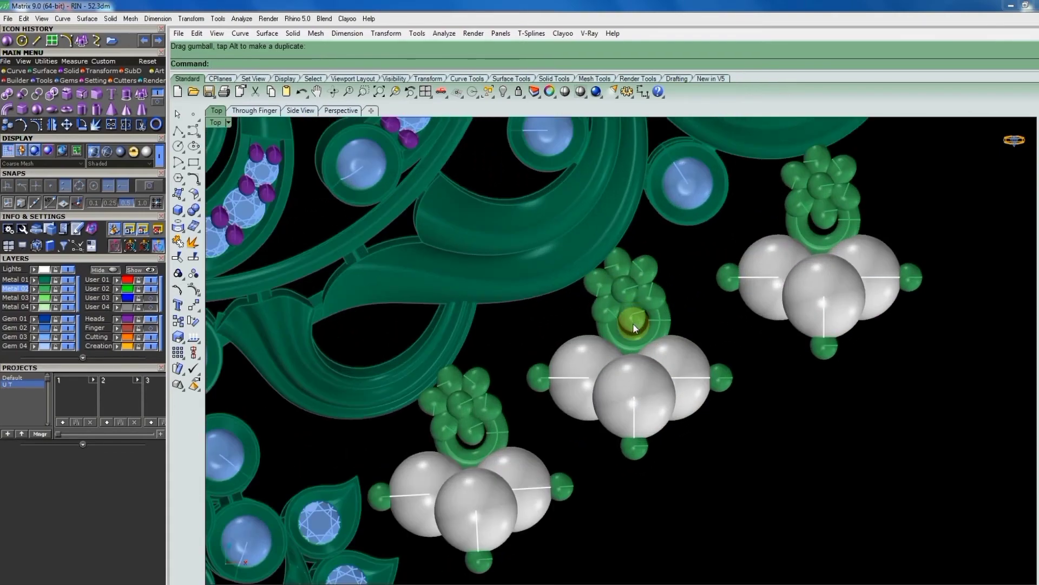
# Resize the middle drop's prong cluster using a base and reference point.
pyautogui.click(629, 314)
pyautogui.click(631, 302)
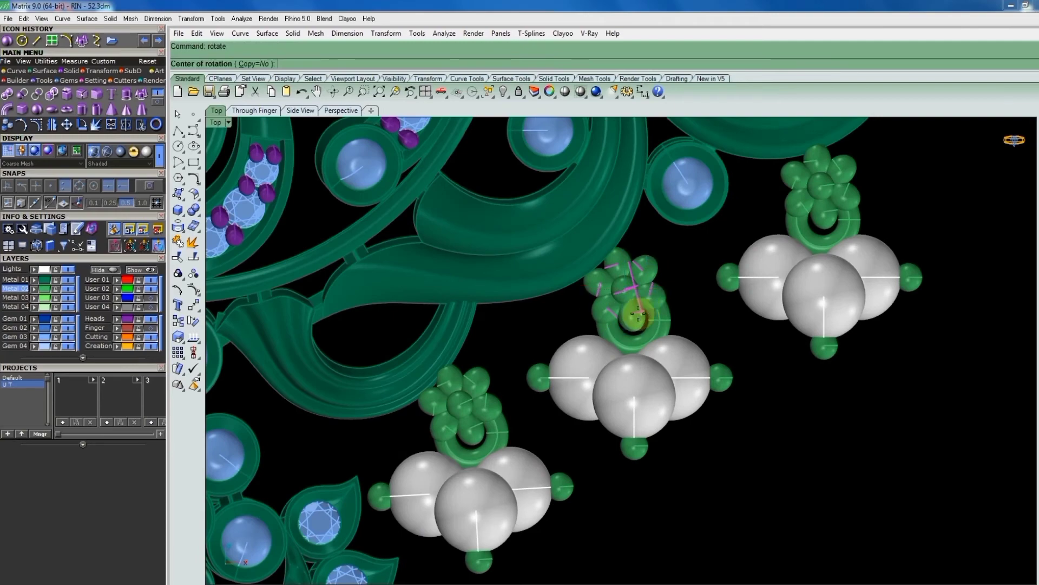
pyautogui.click(729, 296)
pyautogui.press('Escape')
pyautogui.scroll(-3, 603, 294)
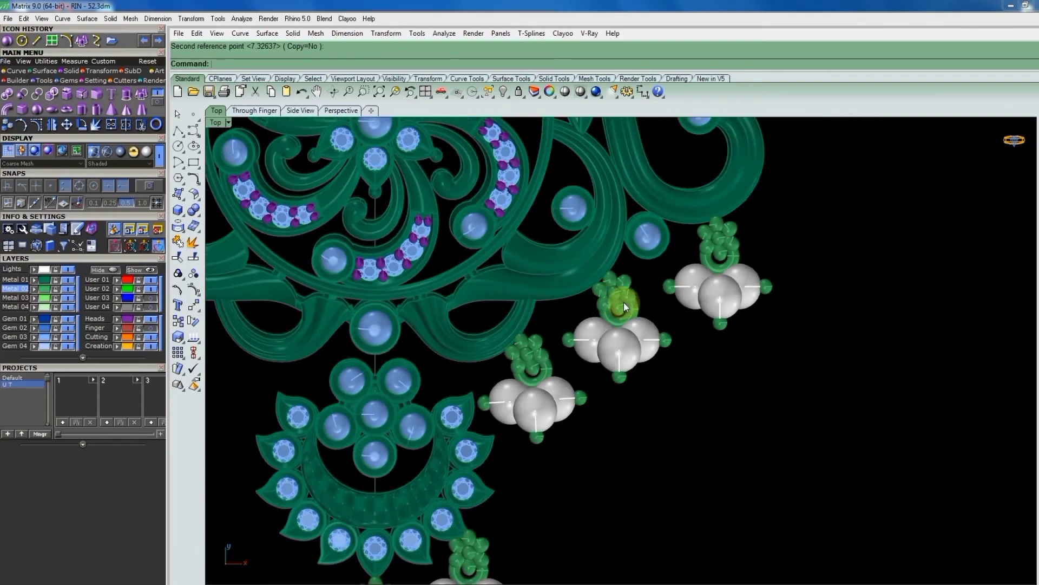
pyautogui.scroll(3, 624, 302)
# Rotate the middle drop's prong cluster and group the drop's parts together.
pyautogui.write('rotate')
pyautogui.press('Return')
pyautogui.click(620, 314)
pyautogui.click(579, 239)
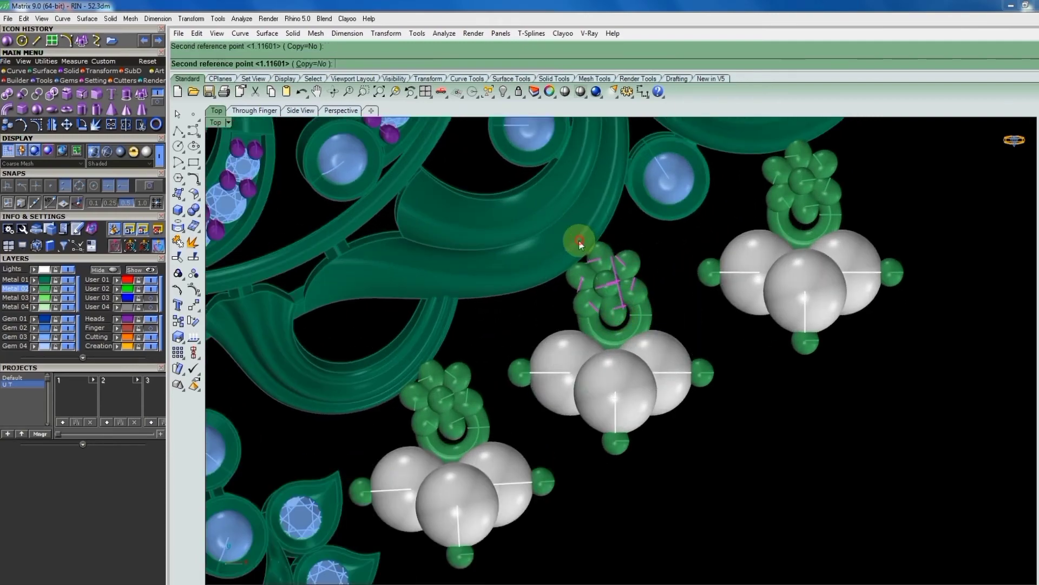
pyautogui.scroll(-3, 628, 316)
pyautogui.scroll(-2, 638, 321)
pyautogui.scroll(-1, 639, 321)
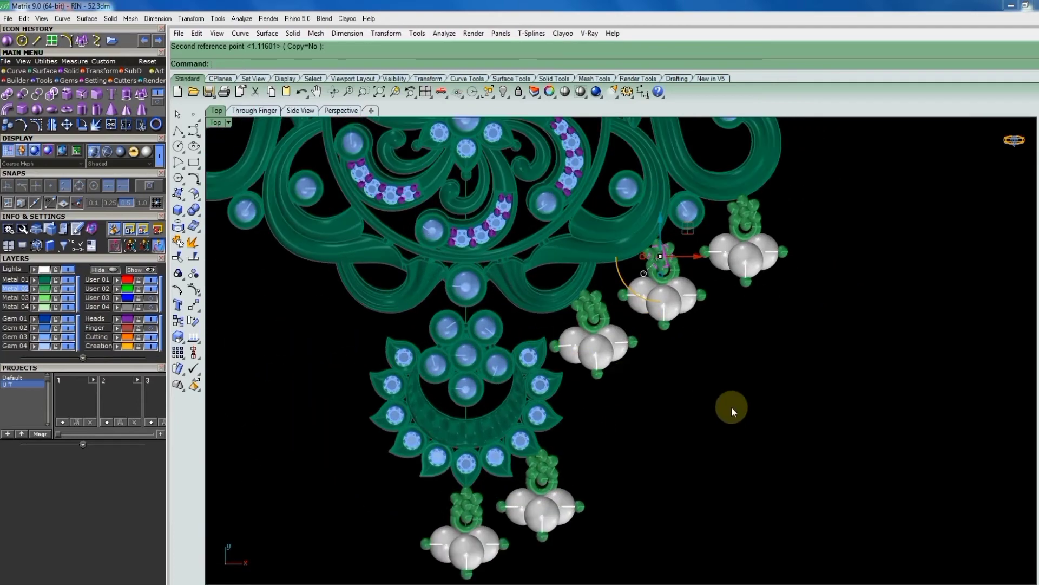
pyautogui.scroll(3, 731, 406)
pyautogui.scroll(-1, 760, 347)
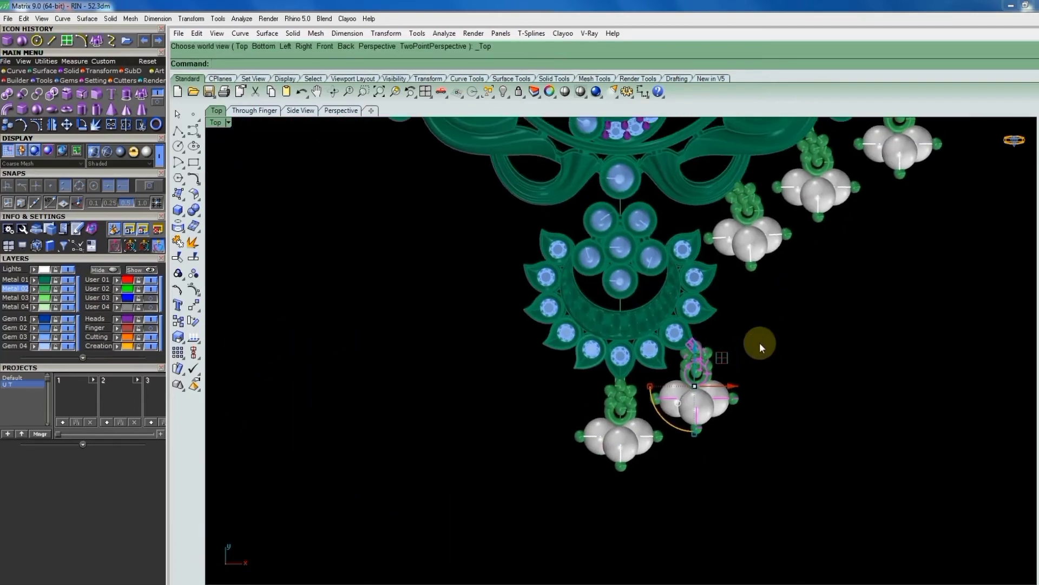
pyautogui.write('h')
pyautogui.write('group')
pyautogui.press('Return')
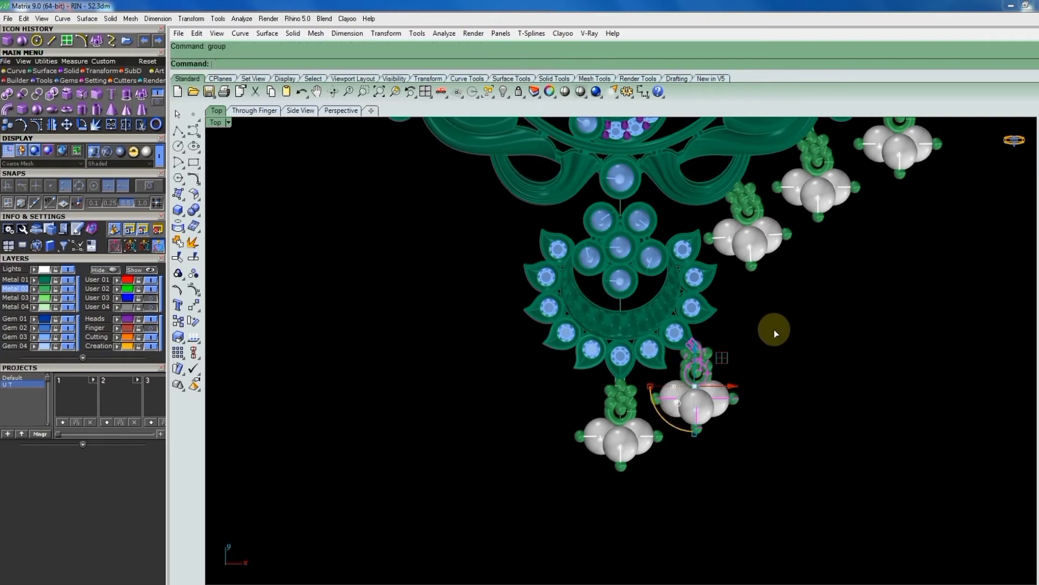
# Window-select the lower and right pearl drops.
pyautogui.moveTo(557, 487); pyautogui.dragTo(684, 358)
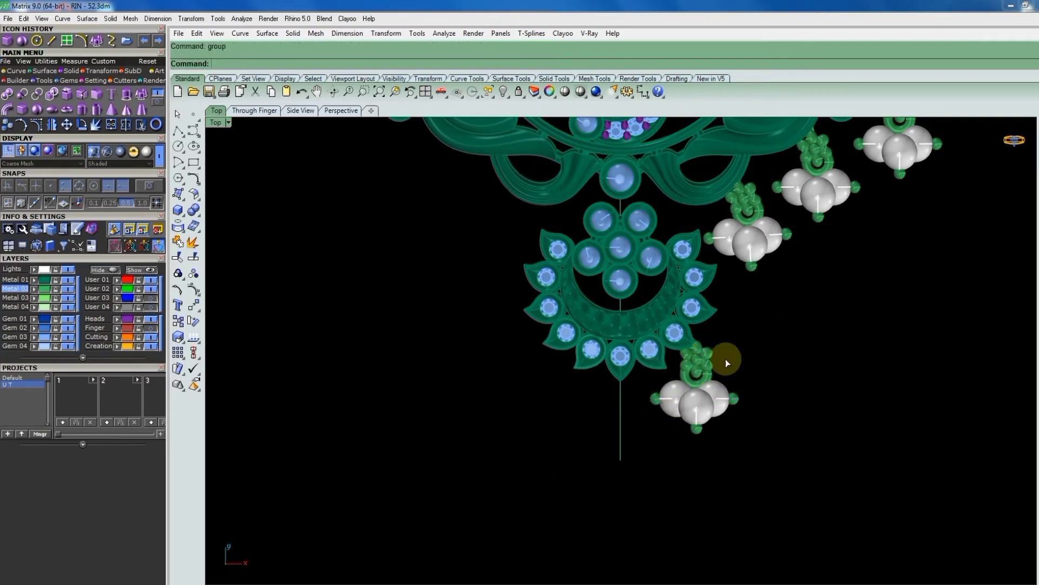
pyautogui.moveTo(771, 350); pyautogui.dragTo(766, 356, button='right')
pyautogui.scroll(5, 671, 336)
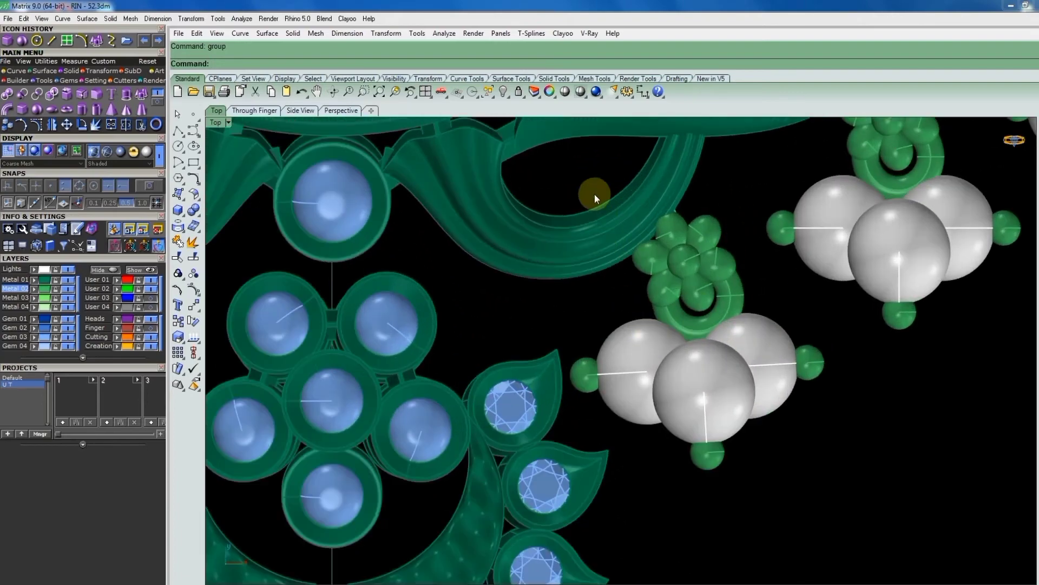
pyautogui.moveTo(551, 168); pyautogui.dragTo(826, 489)
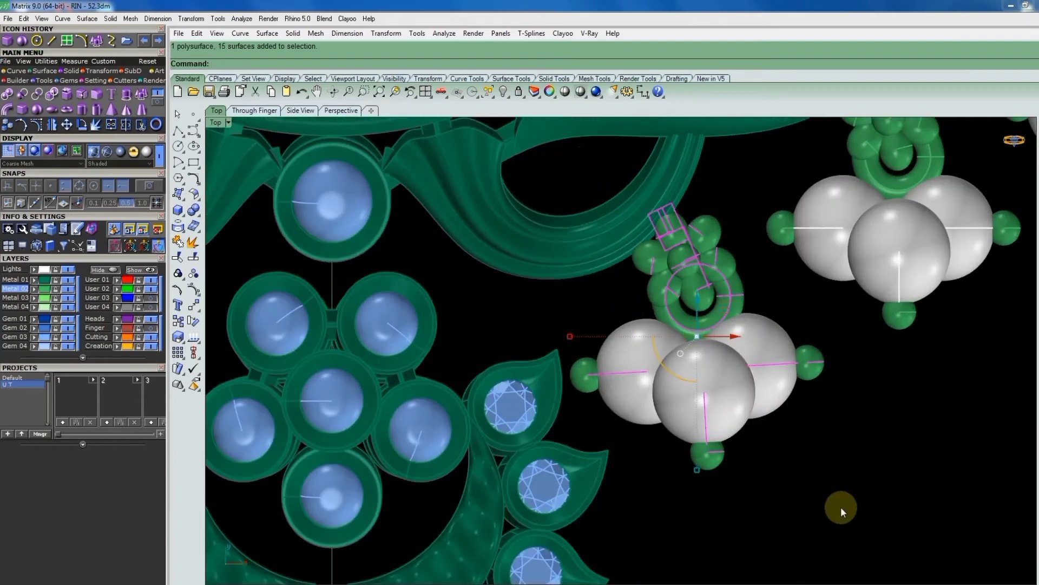
pyautogui.scroll(-3, 665, 349)
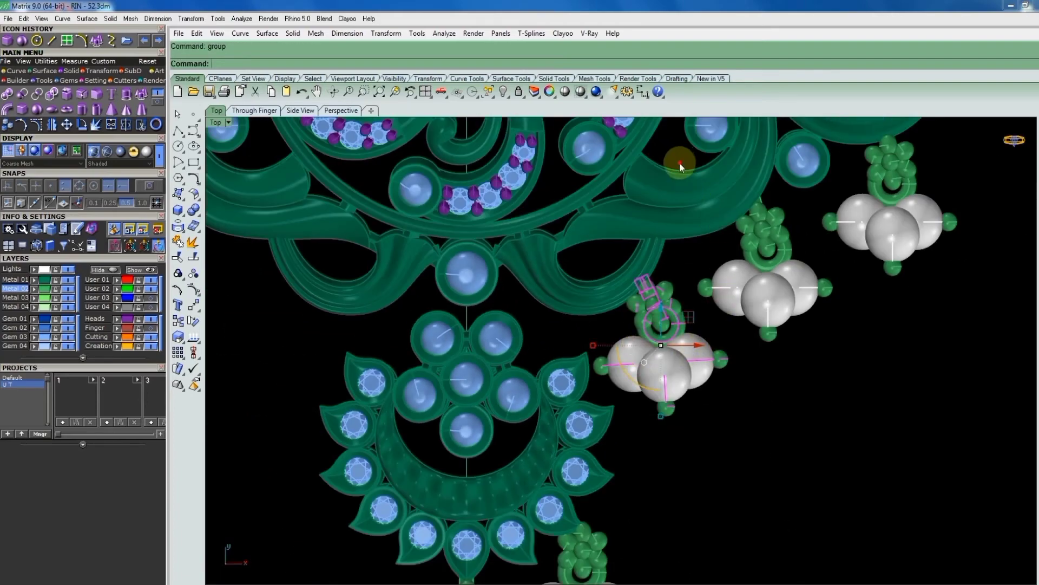
# Select the middle, right, lower-left and lower drops plus the right drop's top ornament.
pyautogui.moveTo(680, 161); pyautogui.dragTo(824, 372)
pyautogui.moveTo(881, 335); pyautogui.dragTo(784, 444, button='right')
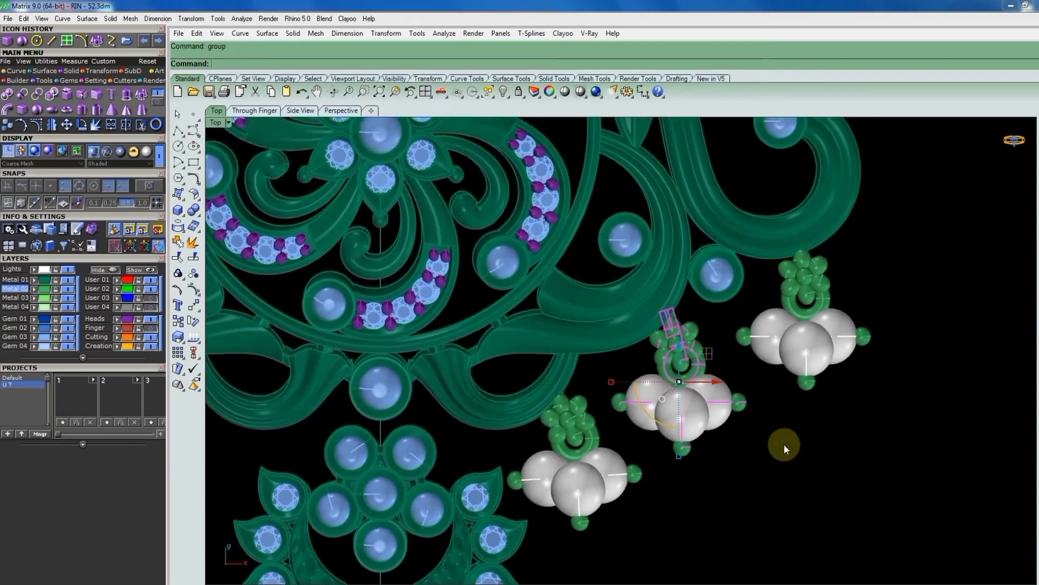
pyautogui.moveTo(707, 464); pyautogui.dragTo(903, 227)
pyautogui.scroll(-3, 779, 343)
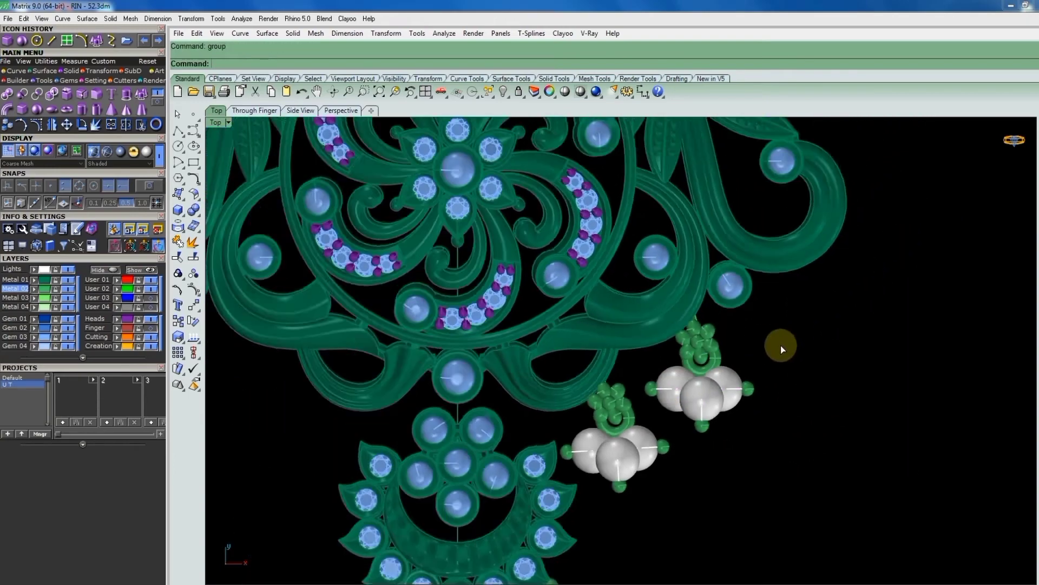
pyautogui.click(754, 406)
pyautogui.click(648, 427)
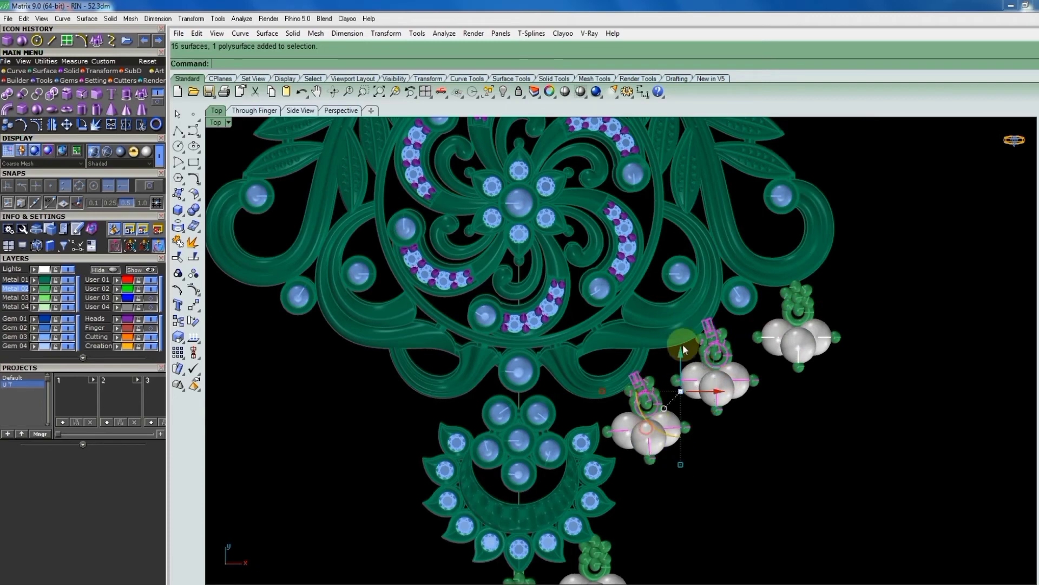
pyautogui.scroll(-3, 686, 348)
pyautogui.click(658, 471)
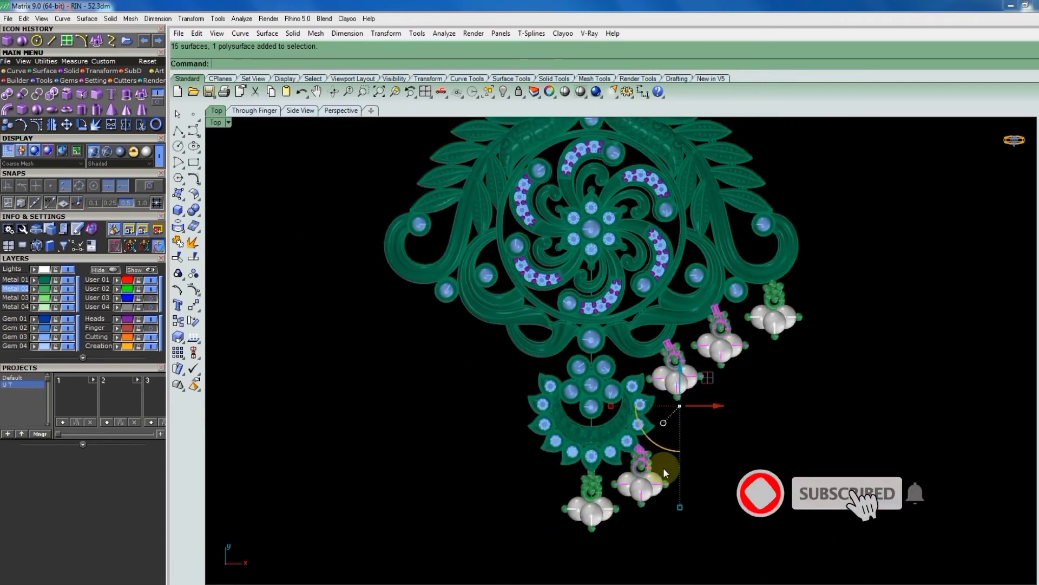
pyautogui.keyDown('shift'); pyautogui.click(774, 306); pyautogui.keyUp('shift')
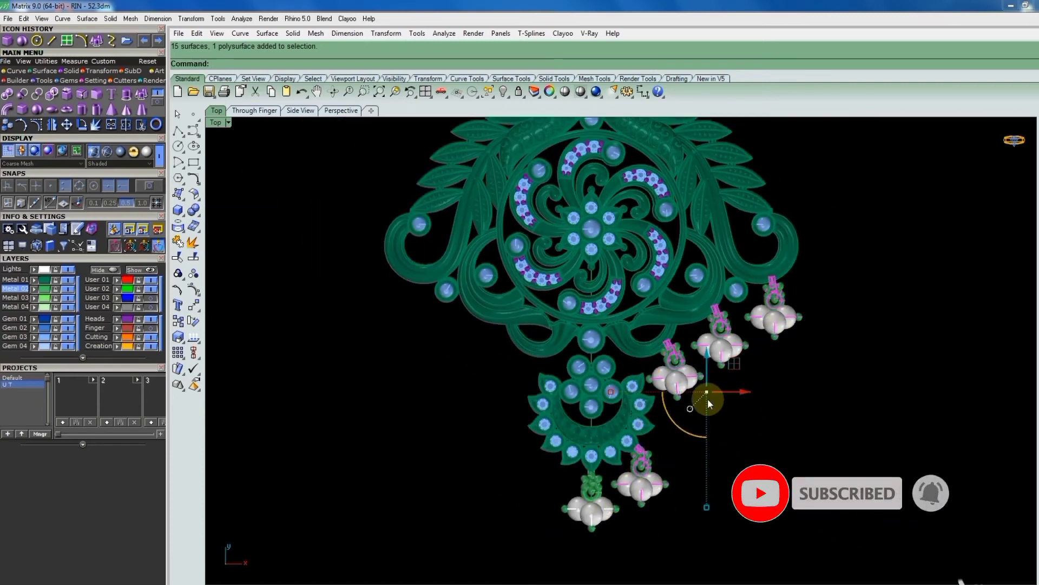
pyautogui.write('m')
# Mirror-copy the selected pearl drops across a plane from the origin to the pendant's left side.
pyautogui.press('Return')
pyautogui.write('0')
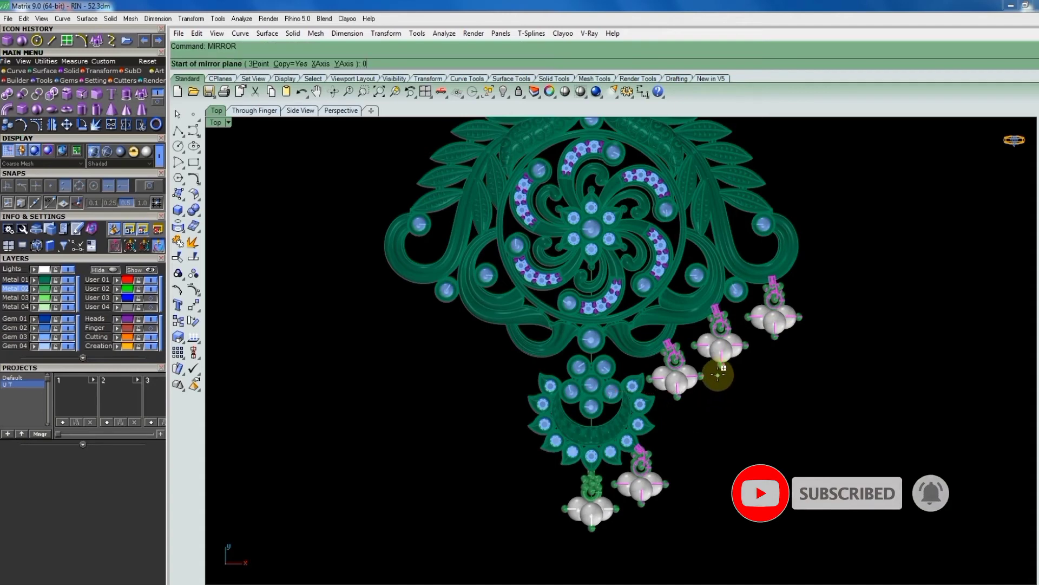
pyautogui.press('Return')
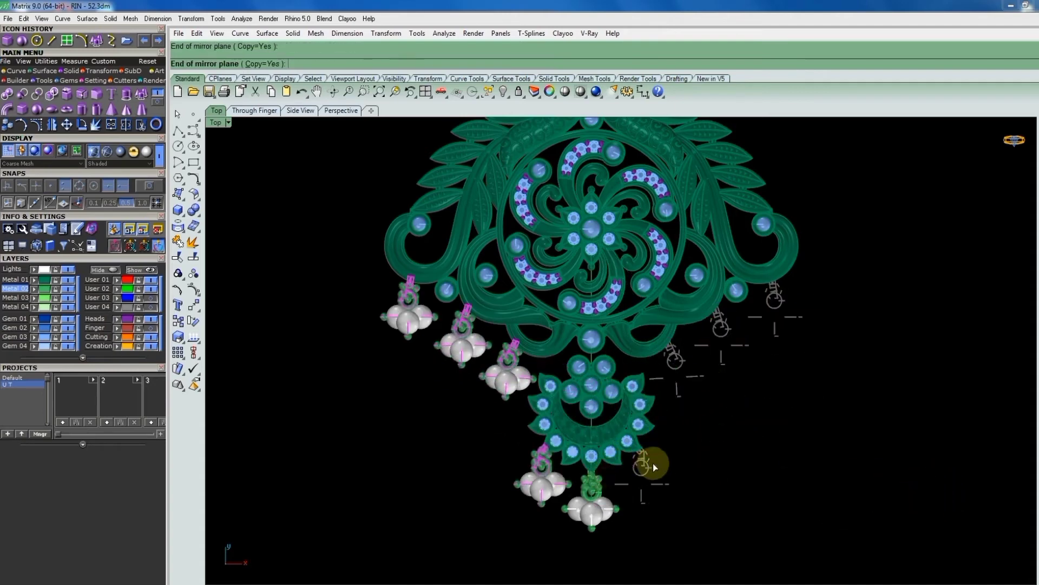
pyautogui.click(655, 466)
pyautogui.scroll(-2, 758, 411)
pyautogui.scroll(1, 698, 341)
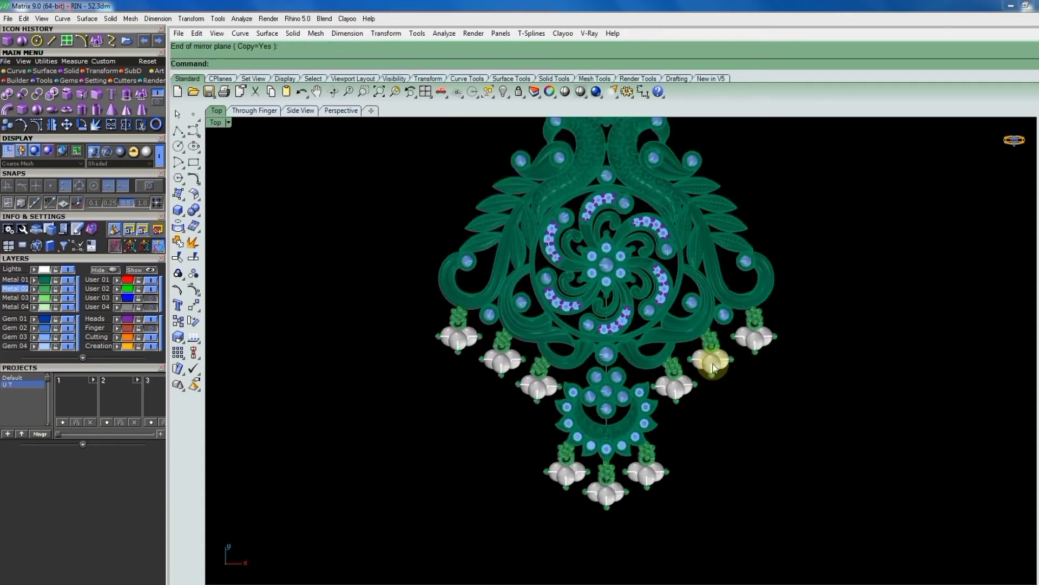
pyautogui.scroll(1, 739, 342)
pyautogui.scroll(-1, 772, 376)
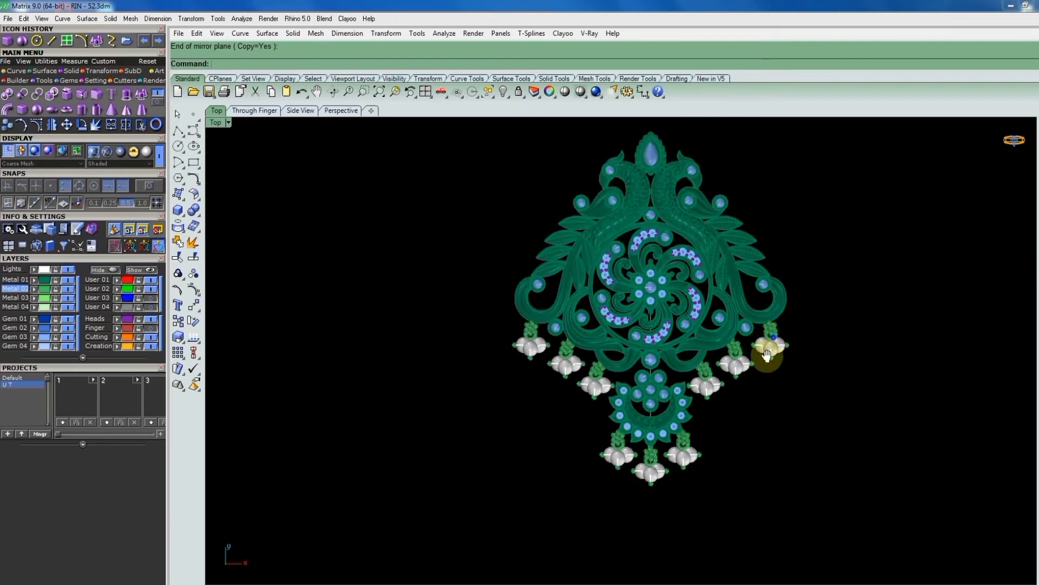
pyautogui.scroll(1, 748, 395)
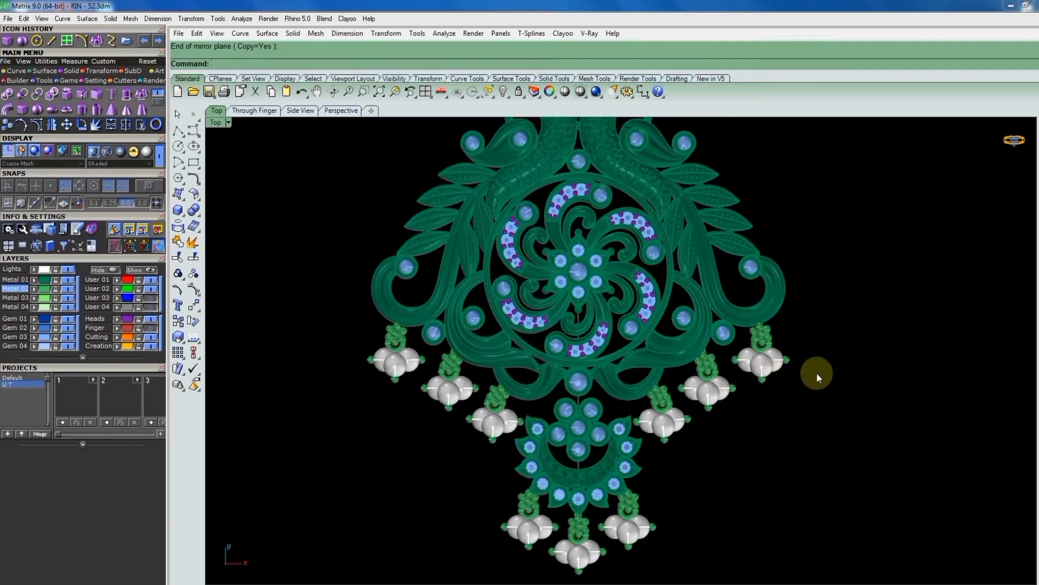
pyautogui.scroll(-1, 704, 406)
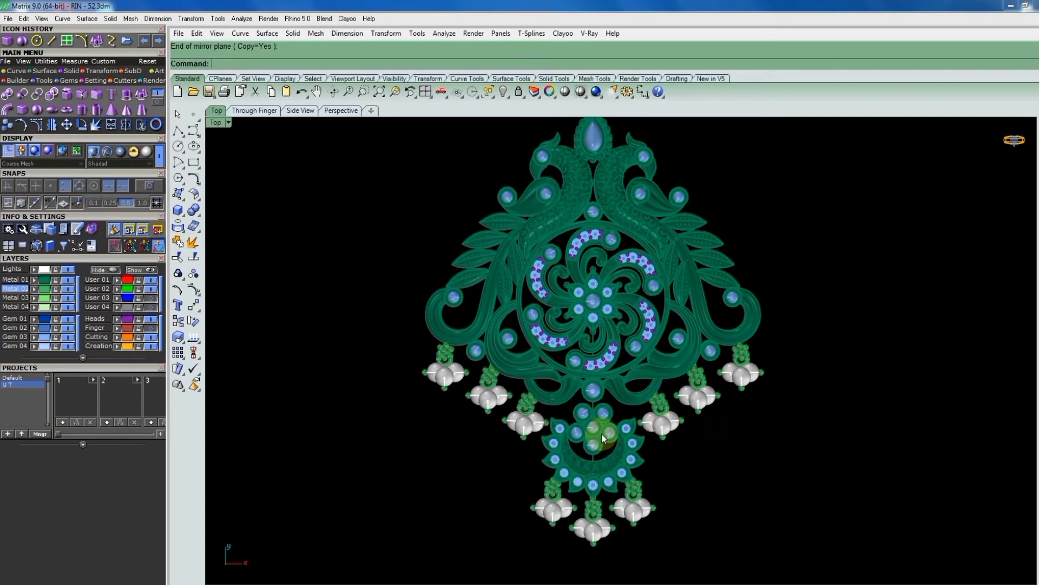
pyautogui.scroll(2, 704, 436)
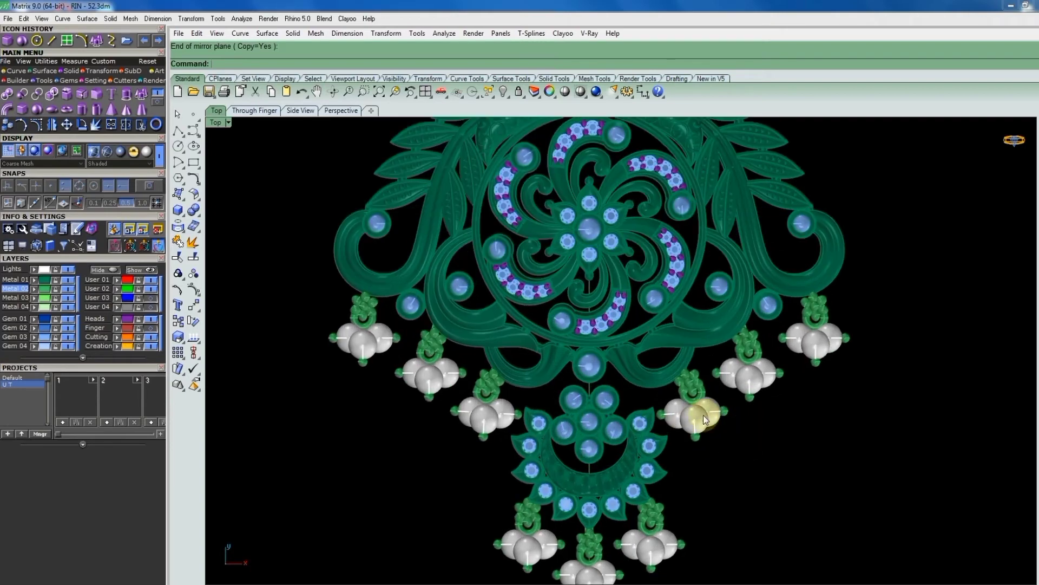
pyautogui.moveTo(671, 405); pyautogui.dragTo(699, 329, button='right')
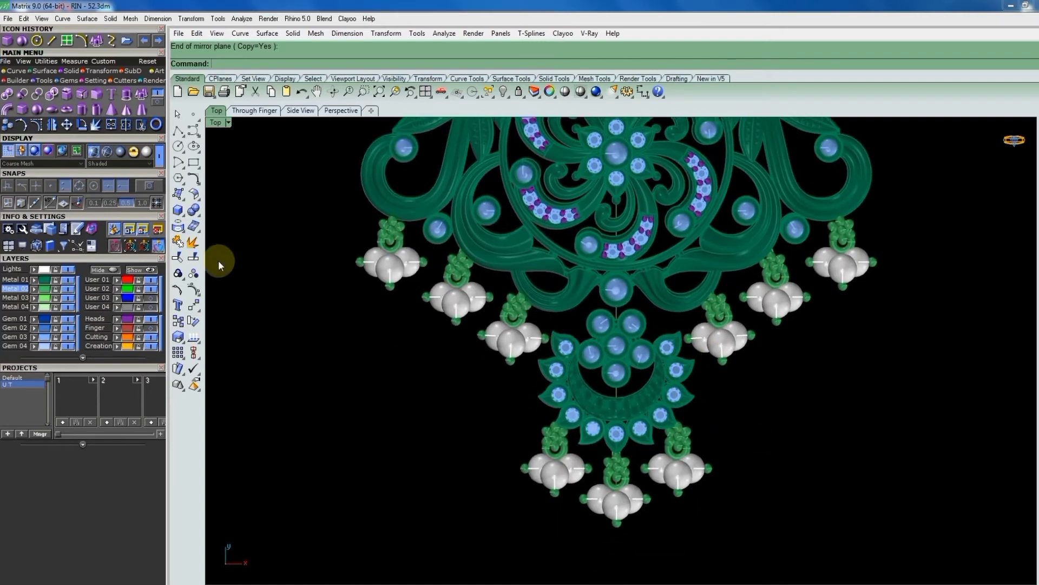
# Remove the green jump ring from its charm group.
pyautogui.click(177, 276)
pyautogui.click(241, 278)
pyautogui.scroll(2, 614, 456)
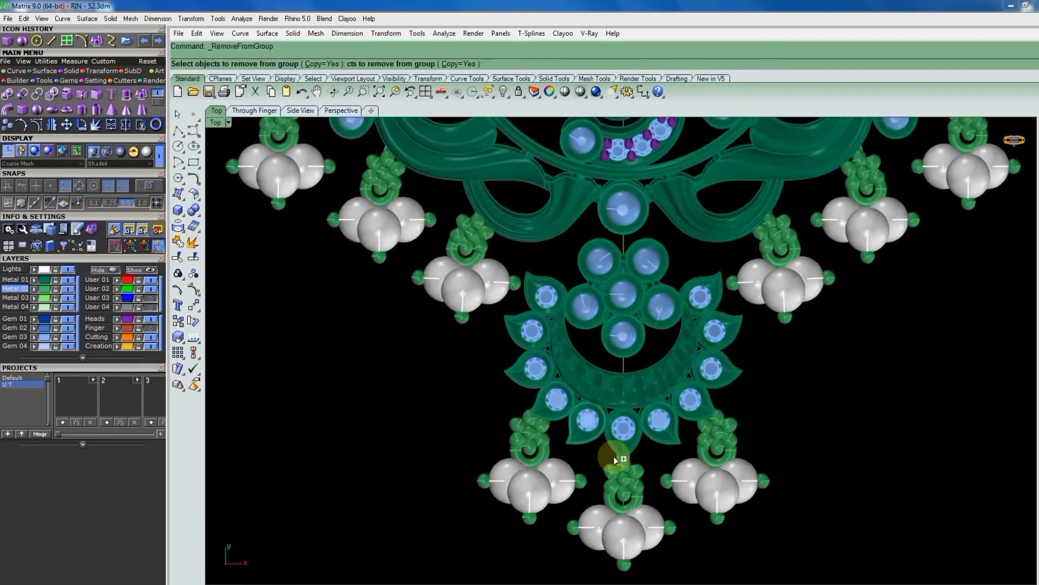
pyautogui.scroll(3, 622, 487)
pyautogui.scroll(3, 639, 514)
pyautogui.moveTo(723, 466)
pyautogui.keyDown('ctrl'); pyautogui.keyDown('shift'); pyautogui.mouseDown(button='right')
pyautogui.moveTo(601, 396)
pyautogui.moveTo(499, 395)
pyautogui.mouseUp(button='right'); pyautogui.keyUp('shift'); pyautogui.keyUp('ctrl')
pyautogui.press('Return')
pyautogui.scroll(-3, 592, 414)
pyautogui.scroll(-3, 595, 413)
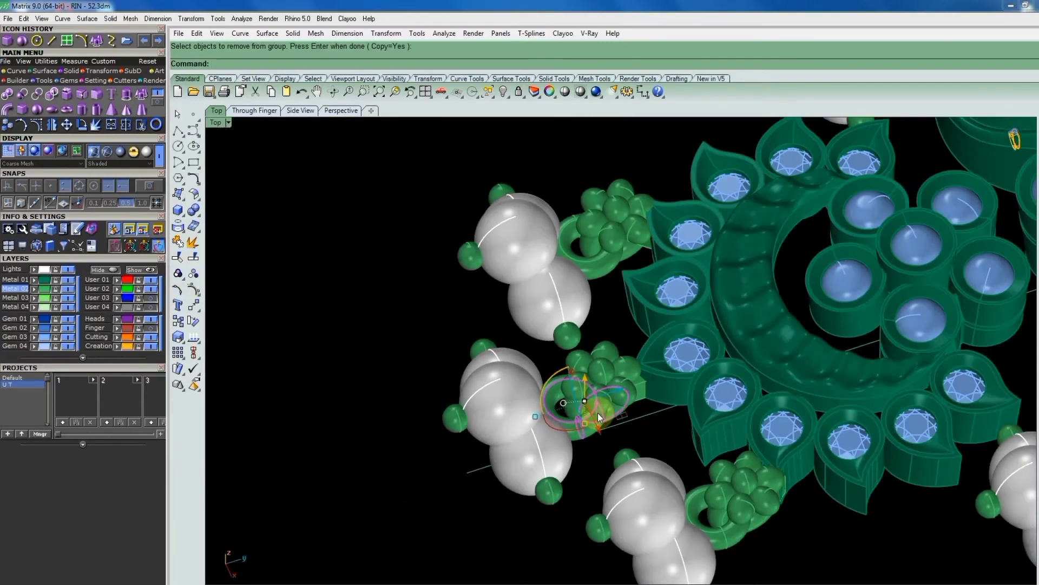
# In top view, drag the jump ring up to sit under the central gem.
pyautogui.press('F5')
pyautogui.scroll(2, 619, 399)
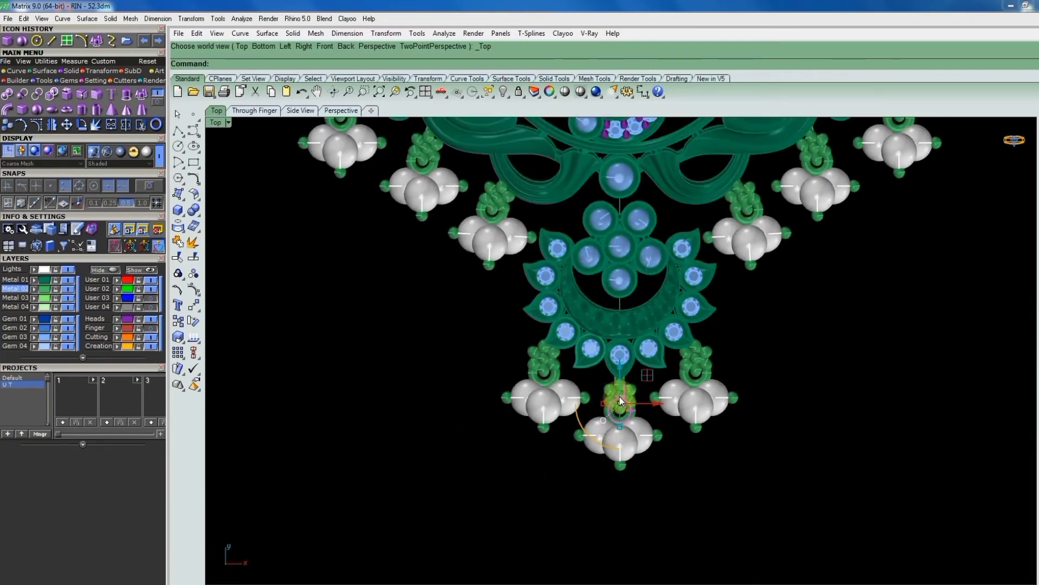
pyautogui.click(633, 395)
pyautogui.moveTo(621, 368); pyautogui.dragTo(634, 197)
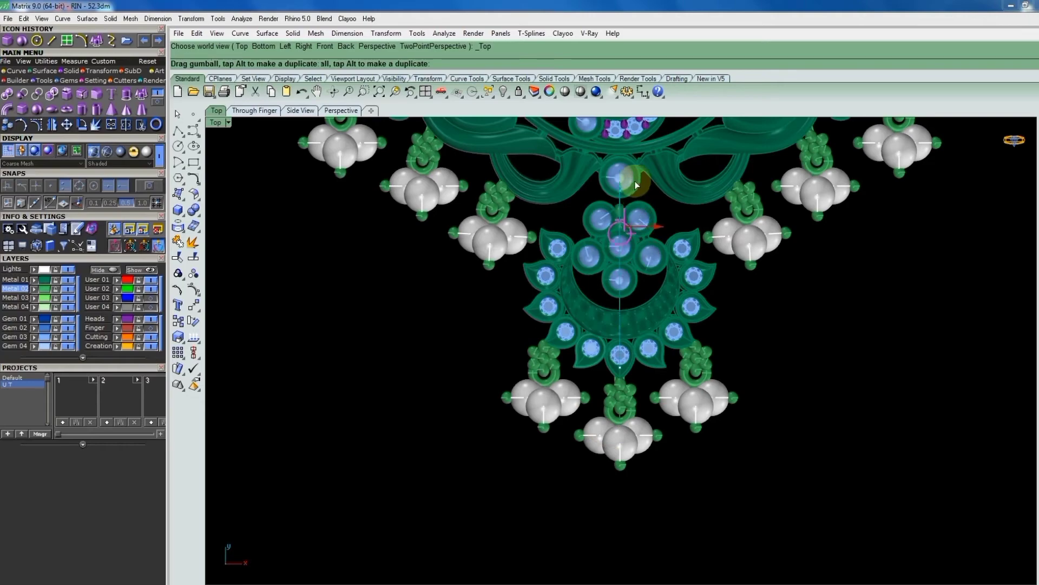
pyautogui.scroll(1, 621, 259)
pyautogui.scroll(1, 616, 283)
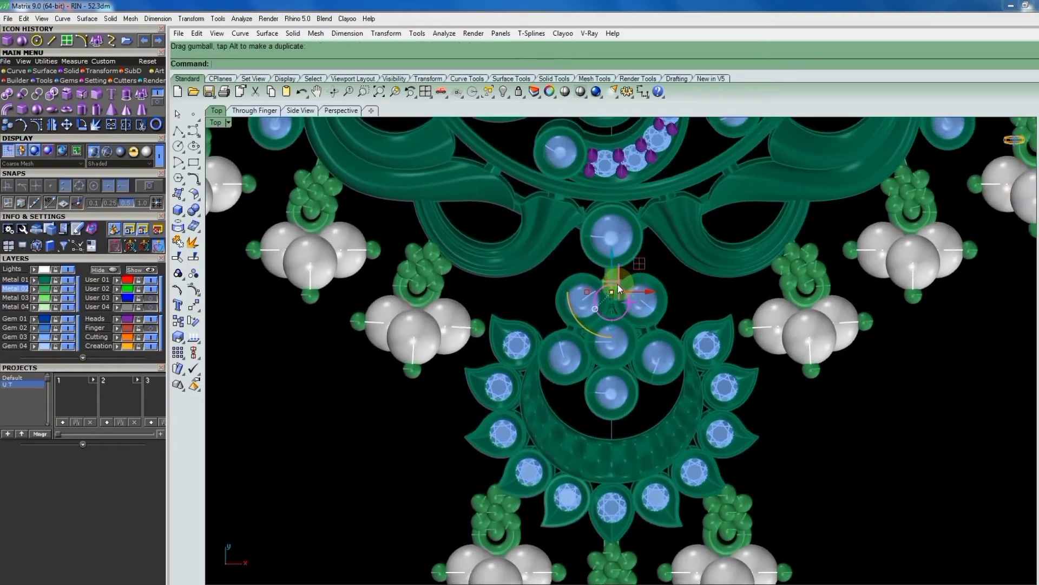
pyautogui.scroll(3, 613, 277)
pyautogui.scroll(-2, 619, 246)
pyautogui.scroll(-3, 619, 252)
pyautogui.scroll(5, 638, 265)
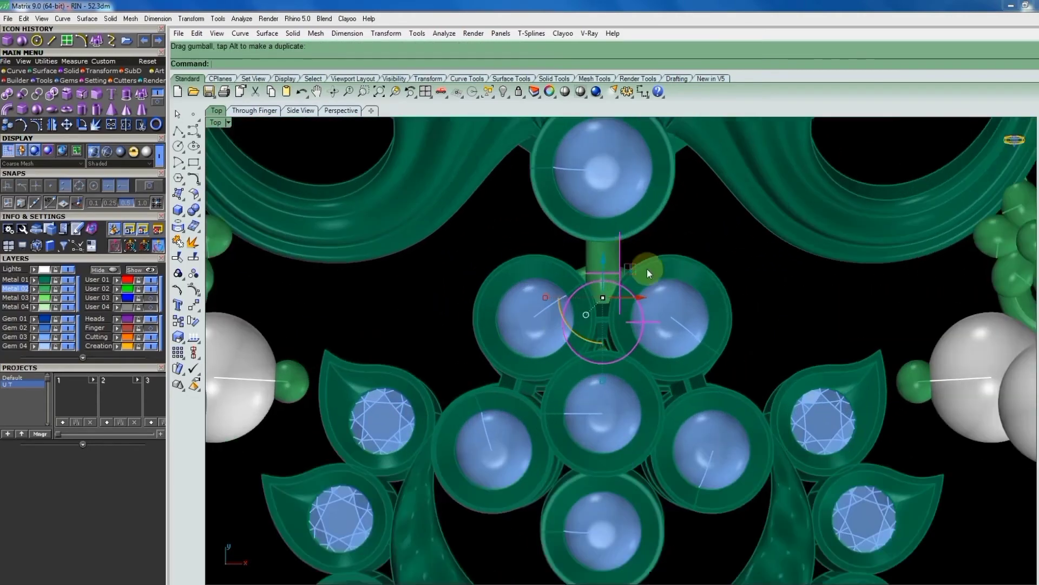
# Nudge the ring sideways and raise it along Z to its final height.
pyautogui.moveTo(647, 269)
pyautogui.keyDown('ctrl'); pyautogui.keyDown('shift'); pyautogui.mouseDown(button='right')
pyautogui.moveTo(606, 233)
pyautogui.moveTo(541, 204)
pyautogui.mouseUp(button='right'); pyautogui.keyUp('shift'); pyautogui.keyUp('ctrl')
pyautogui.scroll(3, 700, 375)
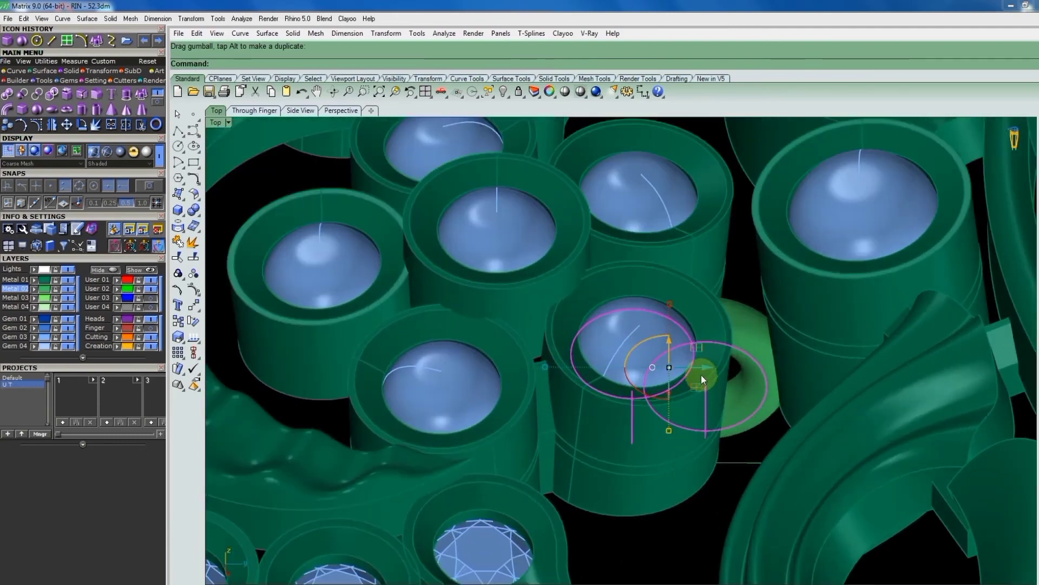
pyautogui.moveTo(700, 375); pyautogui.dragTo(728, 374)
pyautogui.keyDown('ctrl'); pyautogui.keyDown('shift'); pyautogui.moveTo(747, 383); pyautogui.dragTo(709, 372, button='right'); pyautogui.keyUp('shift'); pyautogui.keyUp('ctrl')
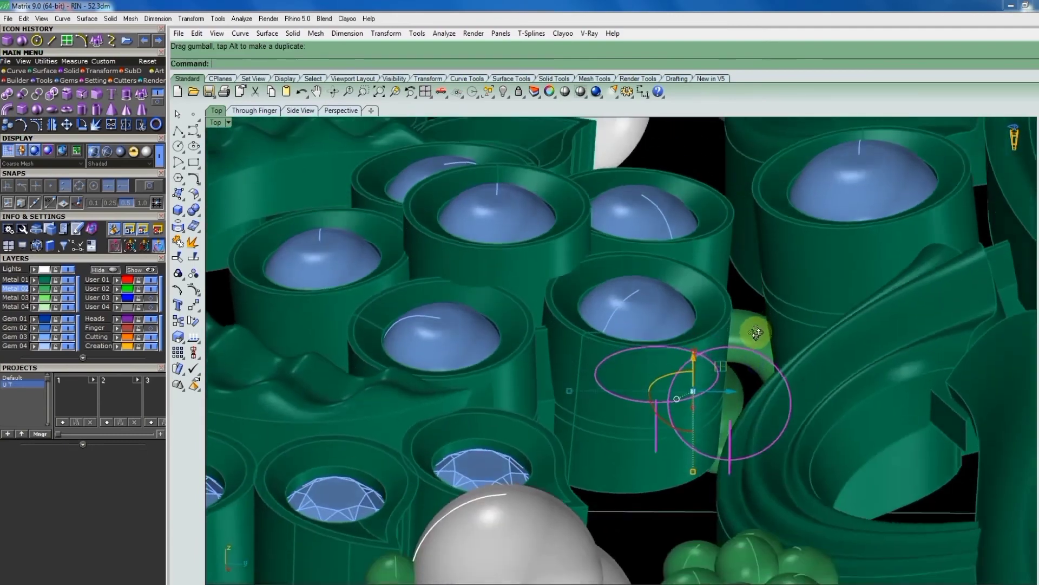
pyautogui.moveTo(688, 366); pyautogui.dragTo(695, 318)
pyautogui.keyDown('ctrl'); pyautogui.keyDown('shift'); pyautogui.moveTo(762, 326); pyautogui.dragTo(696, 337, button='right'); pyautogui.keyUp('shift'); pyautogui.keyUp('ctrl')
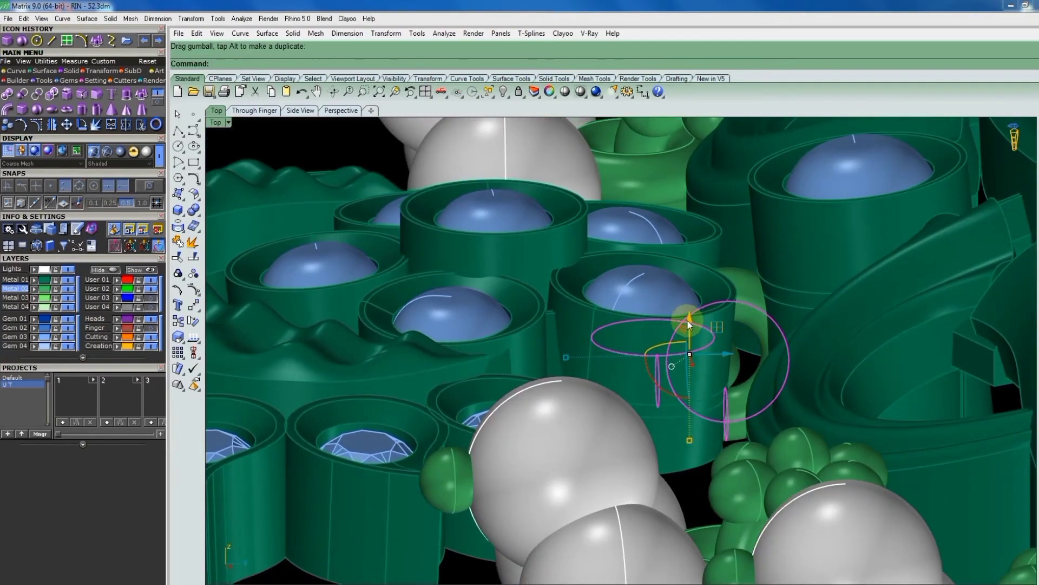
pyautogui.moveTo(688, 322); pyautogui.dragTo(691, 301)
pyautogui.keyDown('ctrl'); pyautogui.keyDown('shift'); pyautogui.moveTo(698, 325); pyautogui.dragTo(697, 415, button='right'); pyautogui.keyUp('shift'); pyautogui.keyUp('ctrl')
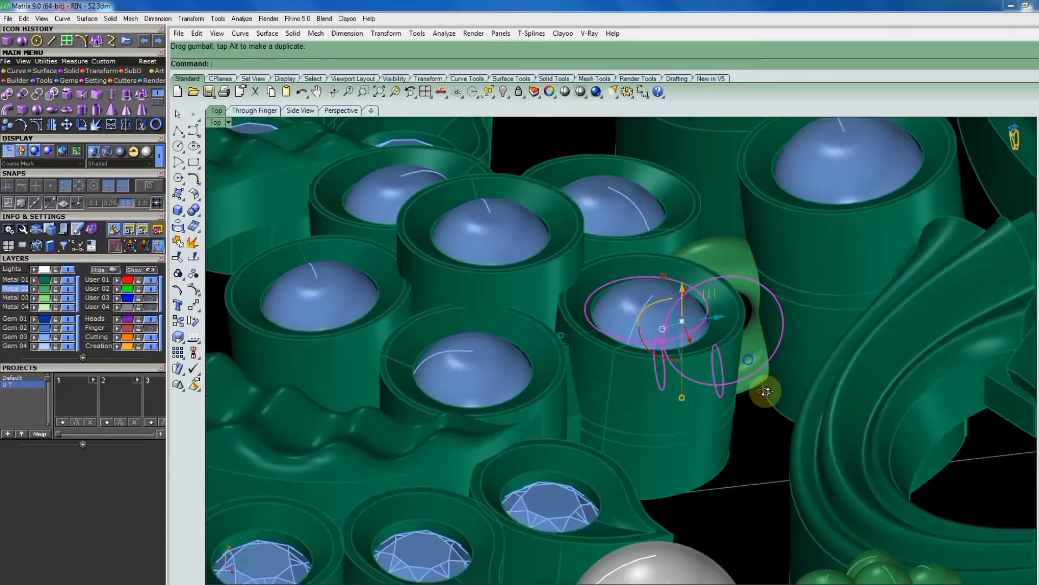
pyautogui.scroll(-5, 697, 415)
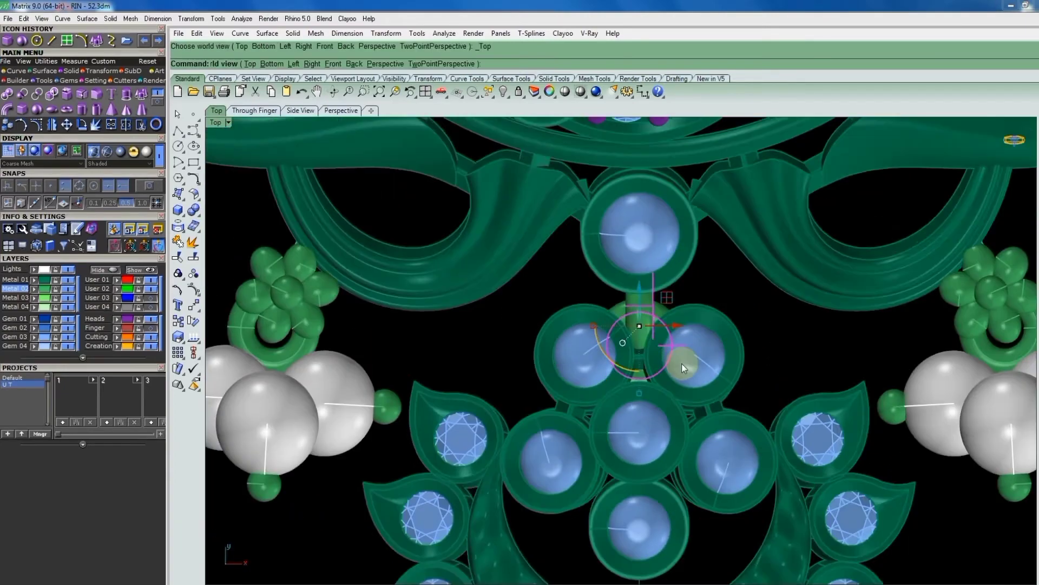
pyautogui.scroll(-3, 681, 363)
# Window-select the lower medallion with its pearl drops and move it down to the ring.
pyautogui.scroll(-1, 713, 370)
pyautogui.moveTo(796, 441); pyautogui.dragTo(537, 569)
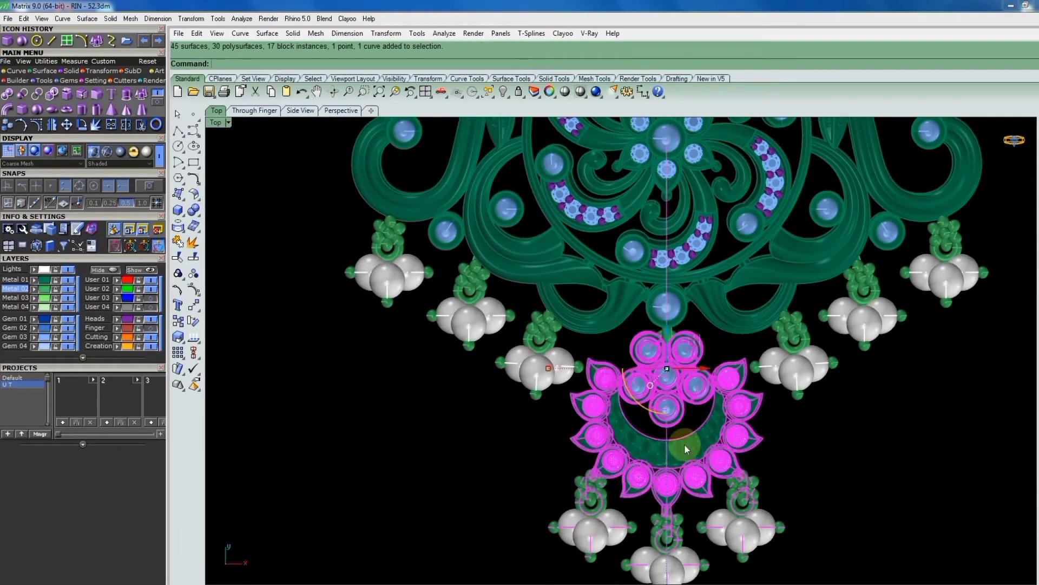
pyautogui.scroll(3, 670, 352)
pyautogui.scroll(2, 668, 341)
pyautogui.write('move')
pyautogui.press('Return')
pyautogui.click(669, 343)
pyautogui.scroll(2, 671, 339)
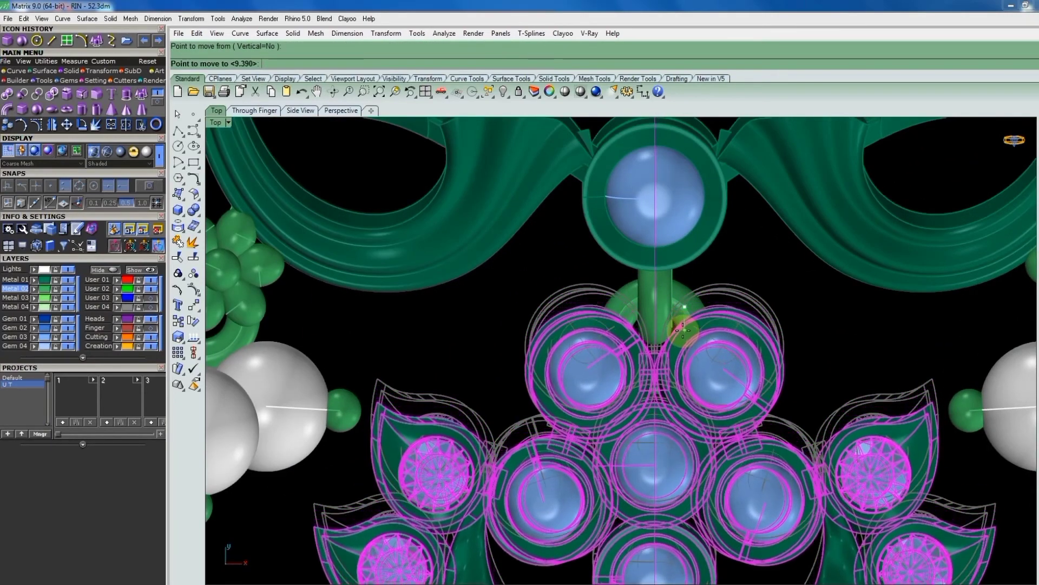
pyautogui.click(681, 321)
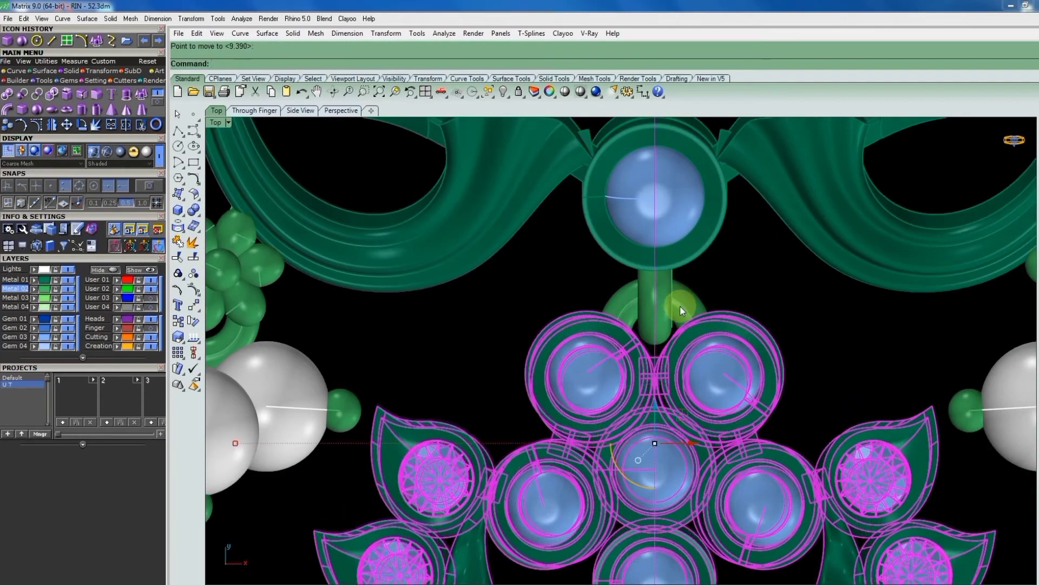
pyautogui.press('Return')
pyautogui.click(686, 324)
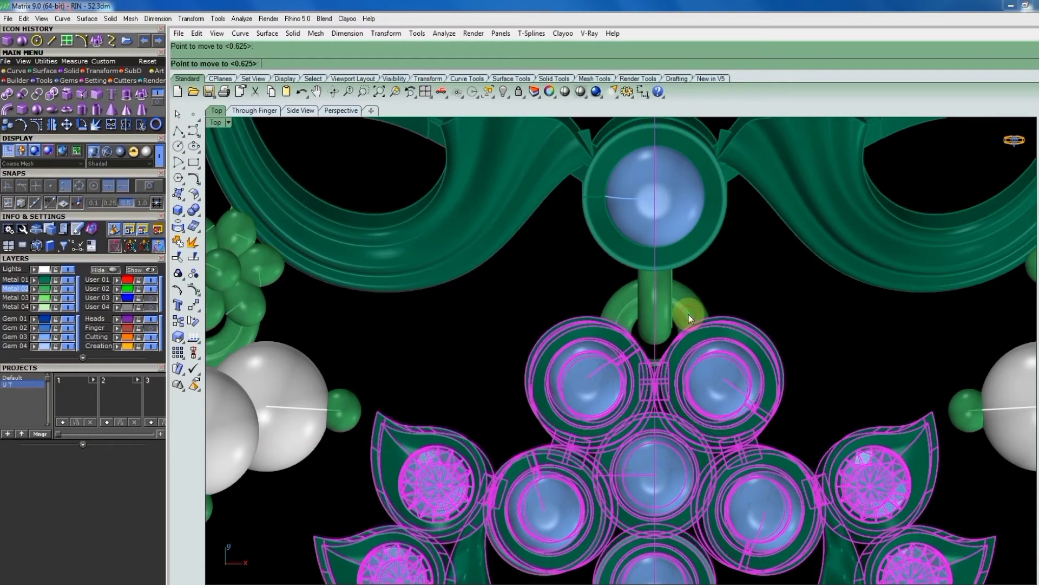
pyautogui.click(708, 295)
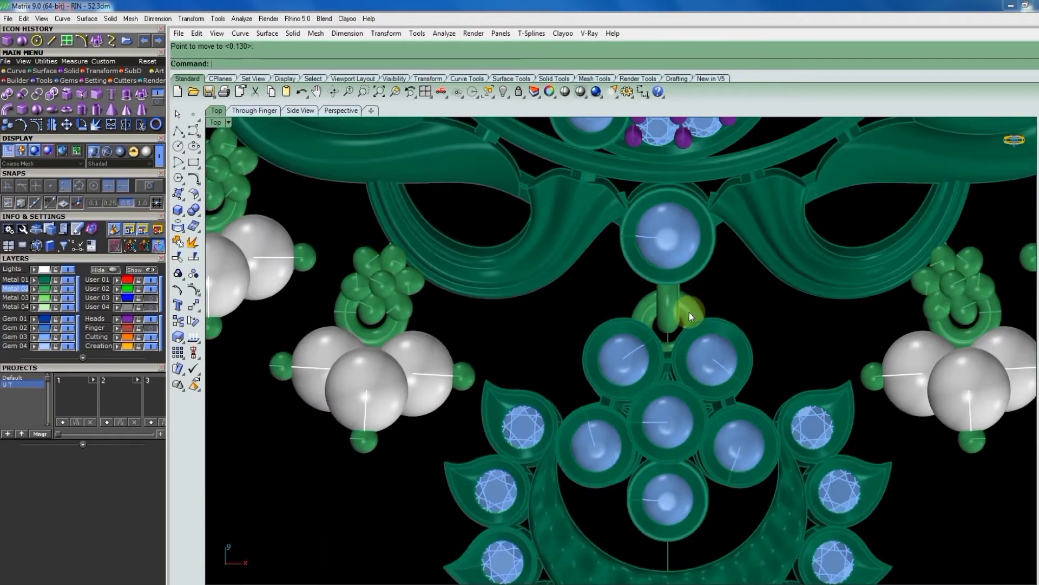
# Select the new jump ring and orbit to inspect how it fits.
pyautogui.scroll(-2, 690, 312)
pyautogui.click(699, 304)
pyautogui.scroll(2, 688, 307)
pyautogui.moveTo(769, 310)
pyautogui.mouseDown(button='right')
pyautogui.moveTo(631, 228)
pyautogui.moveTo(613, 192)
pyautogui.moveTo(614, 162)
pyautogui.moveTo(627, 168)
pyautogui.moveTo(691, 310)
pyautogui.mouseUp(button='right')
pyautogui.scroll(-3, 680, 324)
pyautogui.scroll(1, 671, 289)
pyautogui.scroll(1, 658, 278)
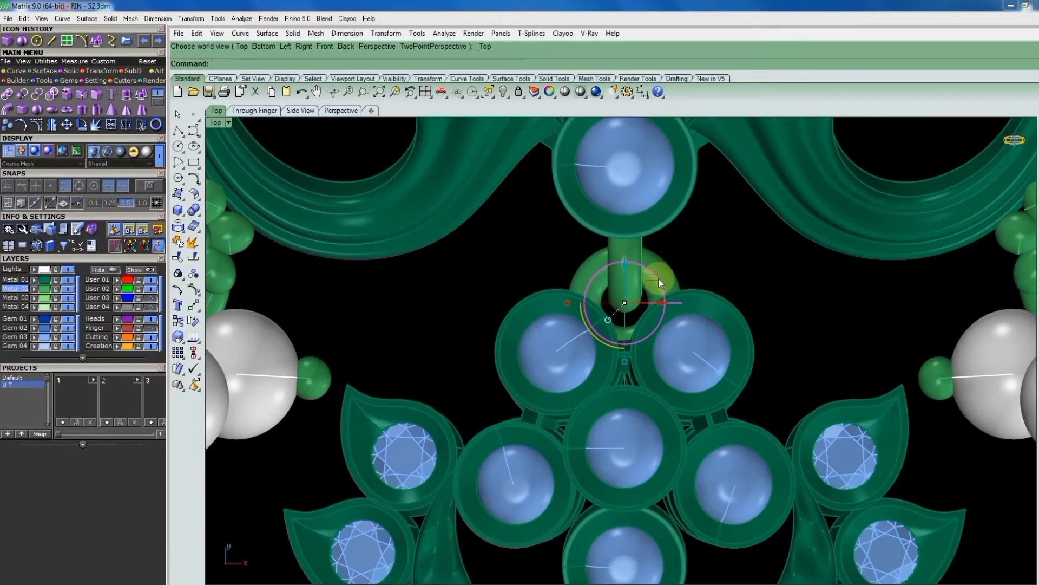
pyautogui.scroll(1, 656, 299)
pyautogui.scroll(-1, 658, 299)
pyautogui.scroll(-1, 670, 303)
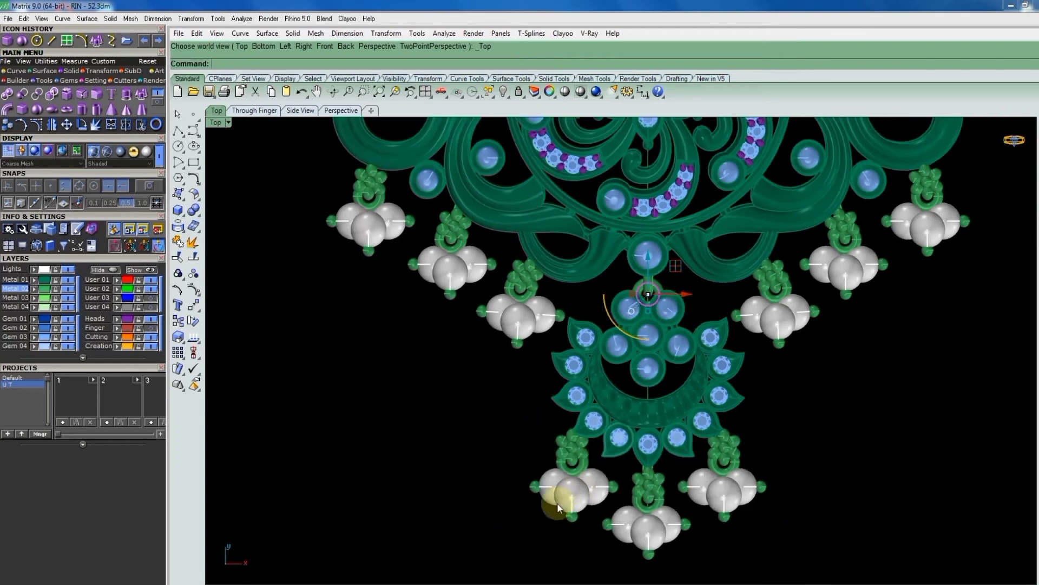
# Undo the last medallion move and redo it from a base point on the ring.
pyautogui.hotkey('ctrl', 'z')
pyautogui.scroll(3, 666, 281)
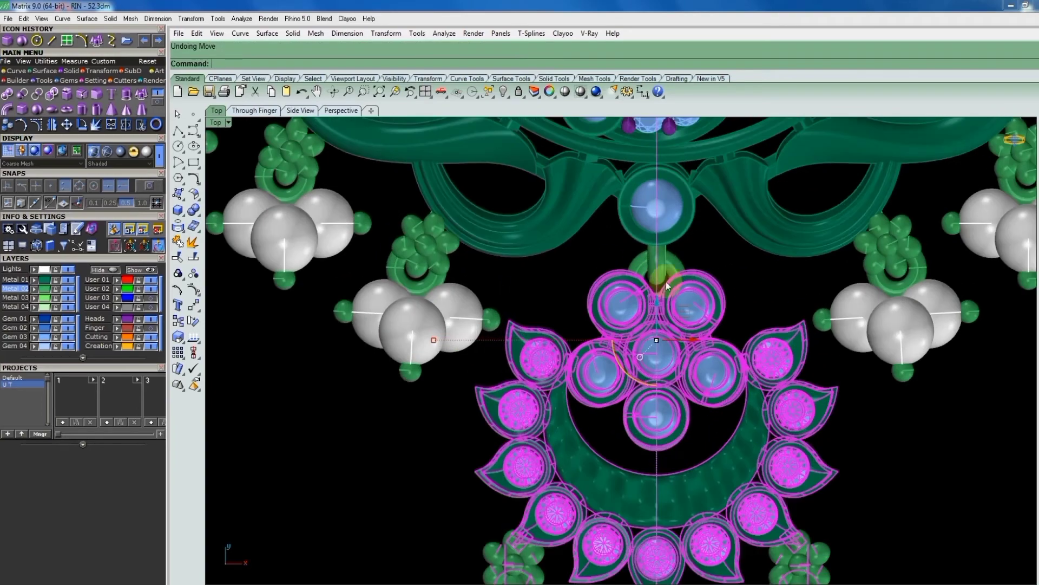
pyautogui.scroll(2, 666, 293)
pyautogui.press('Return')
pyautogui.scroll(3, 658, 287)
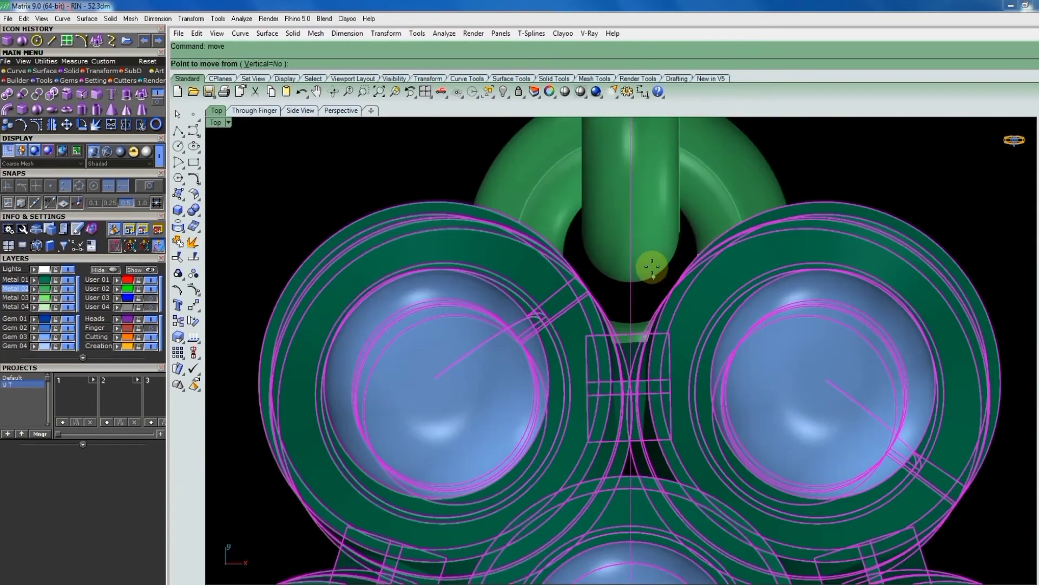
pyautogui.scroll(2, 653, 268)
pyautogui.click(651, 265)
pyautogui.scroll(-1, 650, 266)
pyautogui.click(635, 315)
pyautogui.scroll(-5, 671, 311)
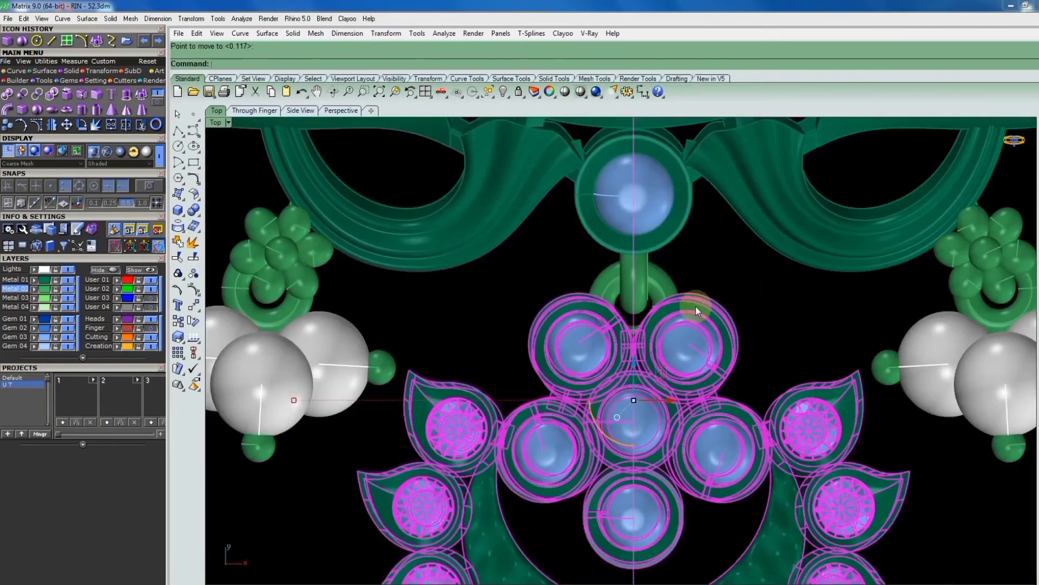
pyautogui.scroll(-3, 665, 340)
pyautogui.scroll(-2, 631, 319)
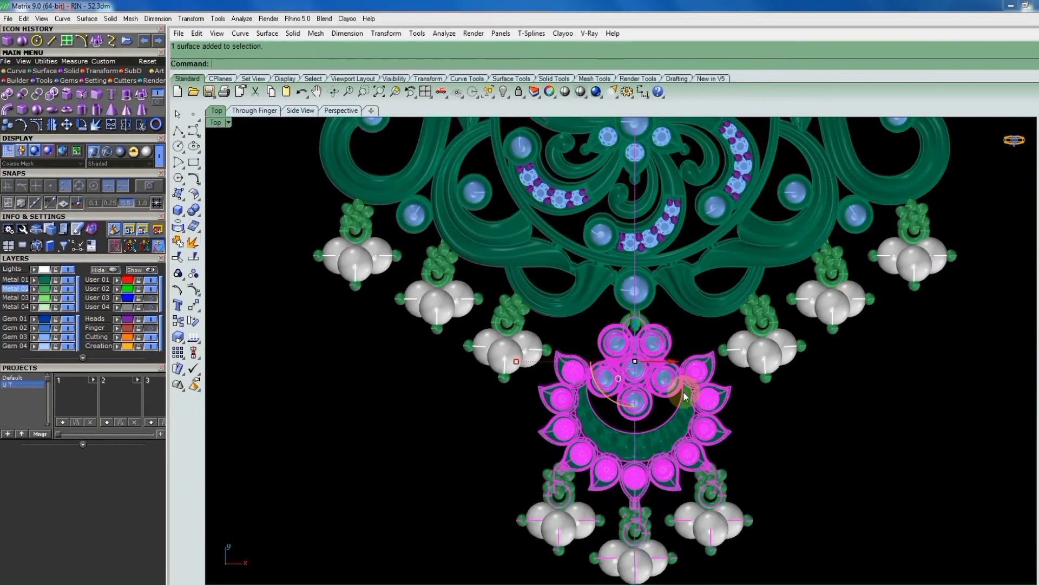
pyautogui.scroll(-2, 649, 376)
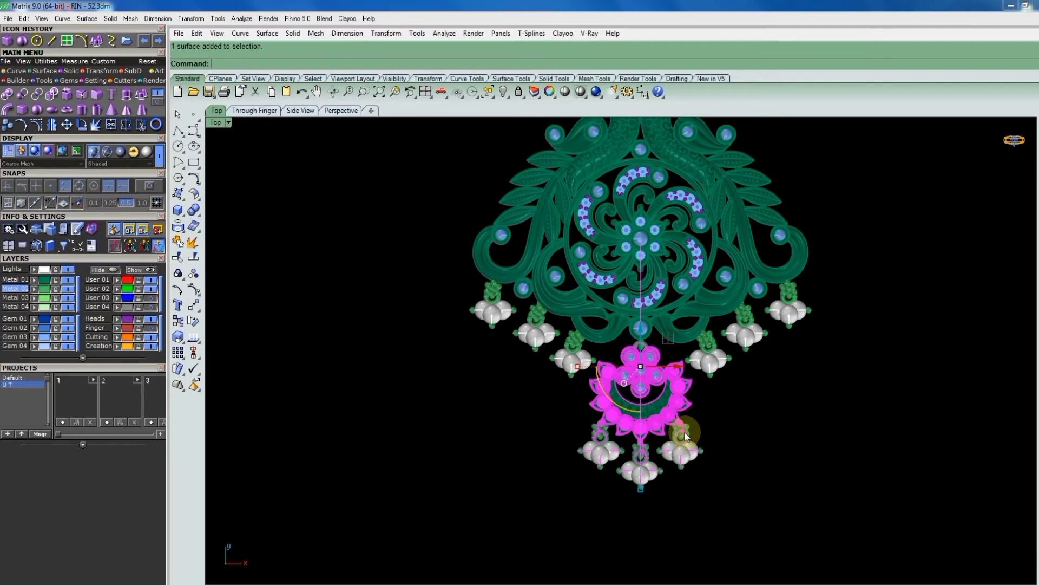
pyautogui.scroll(-2, 713, 420)
pyautogui.write('group')
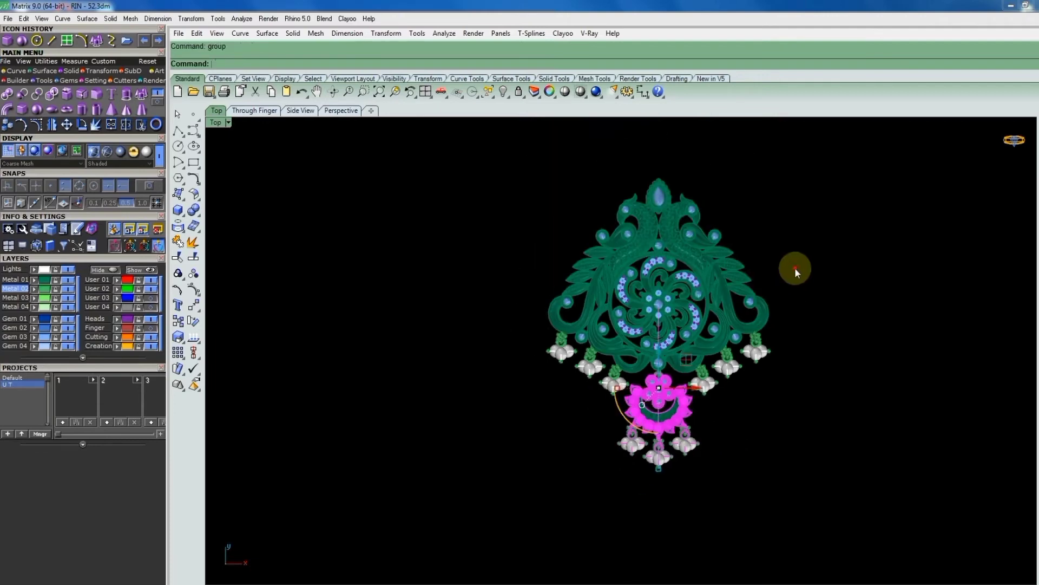
# Group the lower medallion parts together and return to the top view.
pyautogui.press('Escape')
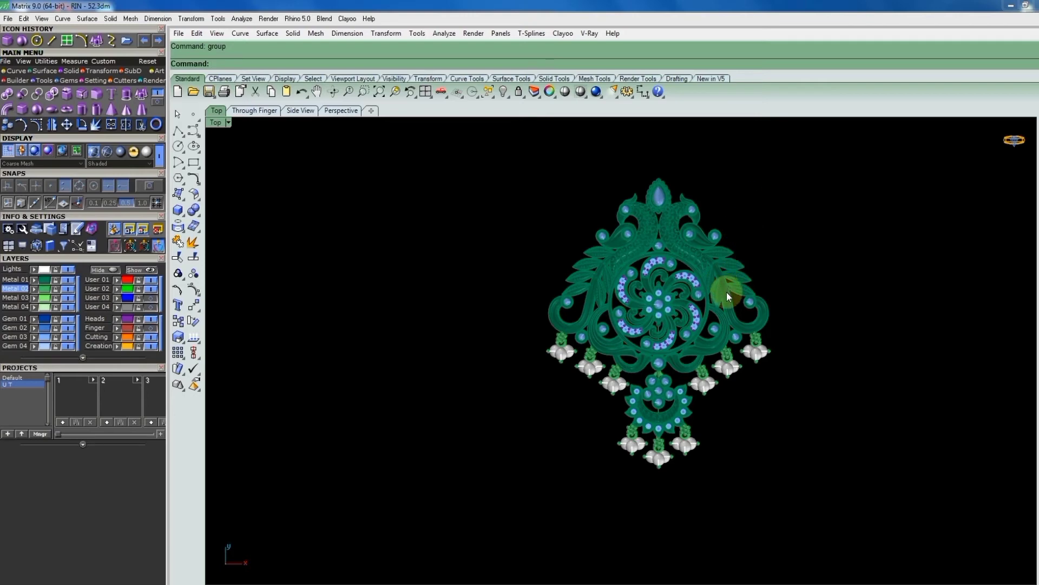
pyautogui.scroll(-1, 758, 231)
pyautogui.scroll(-1, 737, 252)
pyautogui.scroll(2, 700, 270)
pyautogui.scroll(2, 700, 270)
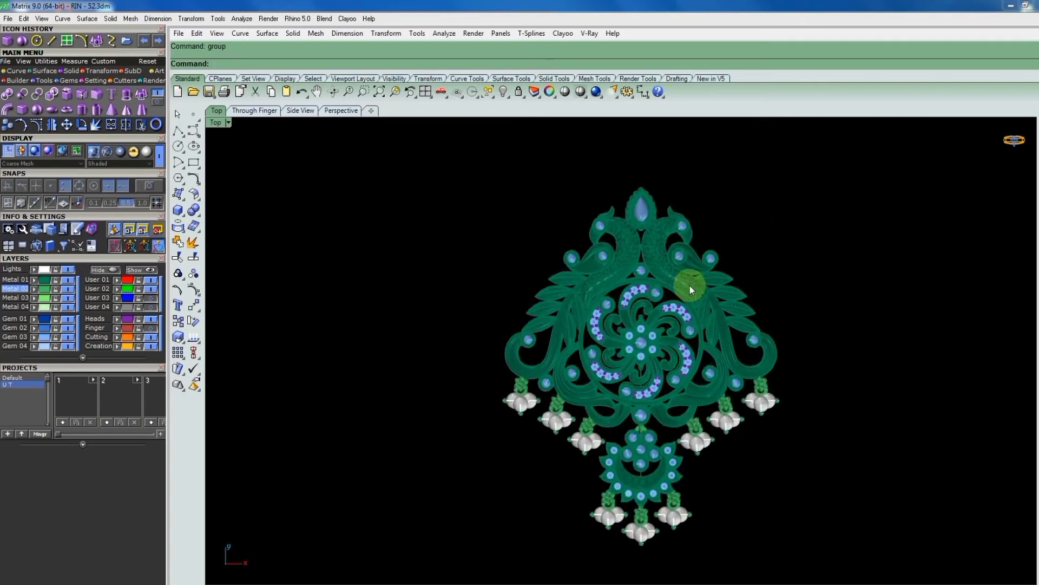
pyautogui.scroll(2, 690, 285)
pyautogui.scroll(2, 678, 417)
pyautogui.scroll(2, 622, 456)
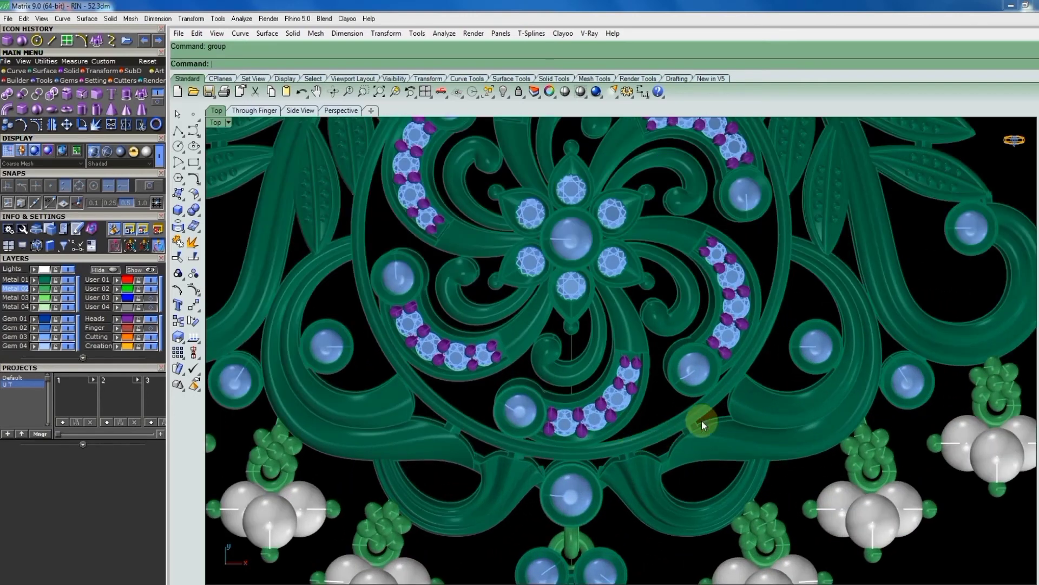
pyautogui.moveTo(696, 420)
pyautogui.keyDown('ctrl'); pyautogui.keyDown('shift'); pyautogui.mouseDown(button='right')
pyautogui.moveTo(680, 360)
pyautogui.moveTo(697, 385)
pyautogui.mouseUp(button='right'); pyautogui.keyUp('shift'); pyautogui.keyUp('ctrl')
pyautogui.scroll(2, 680, 359)
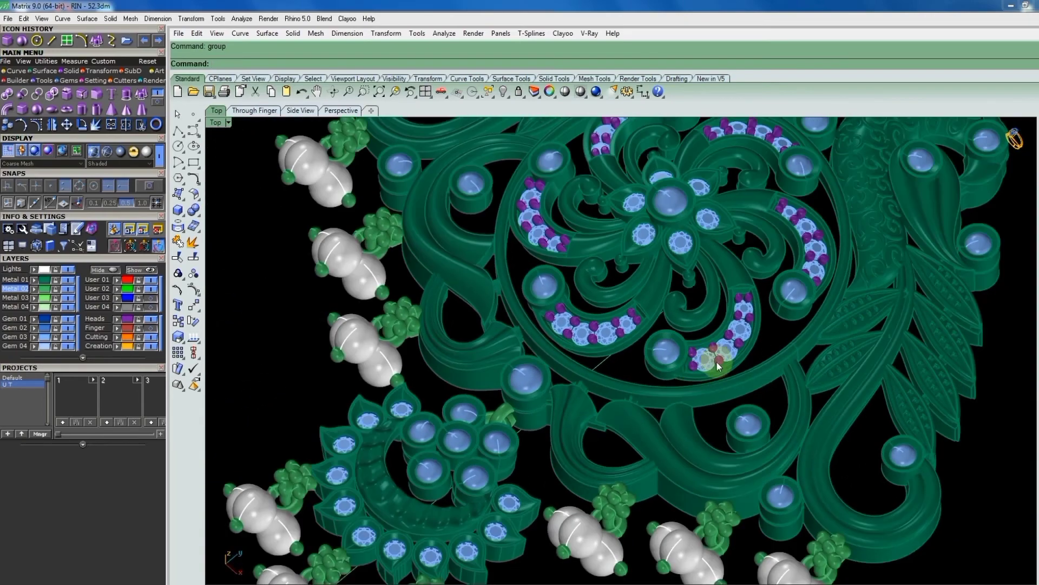
pyautogui.hotkey('ctrl', 'F1')
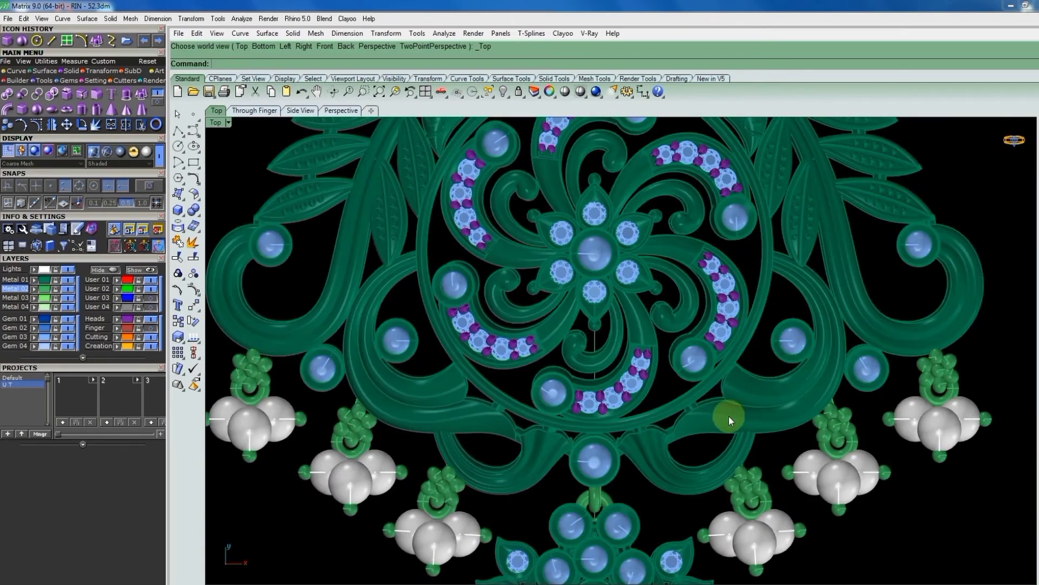
pyautogui.scroll(2, 683, 417)
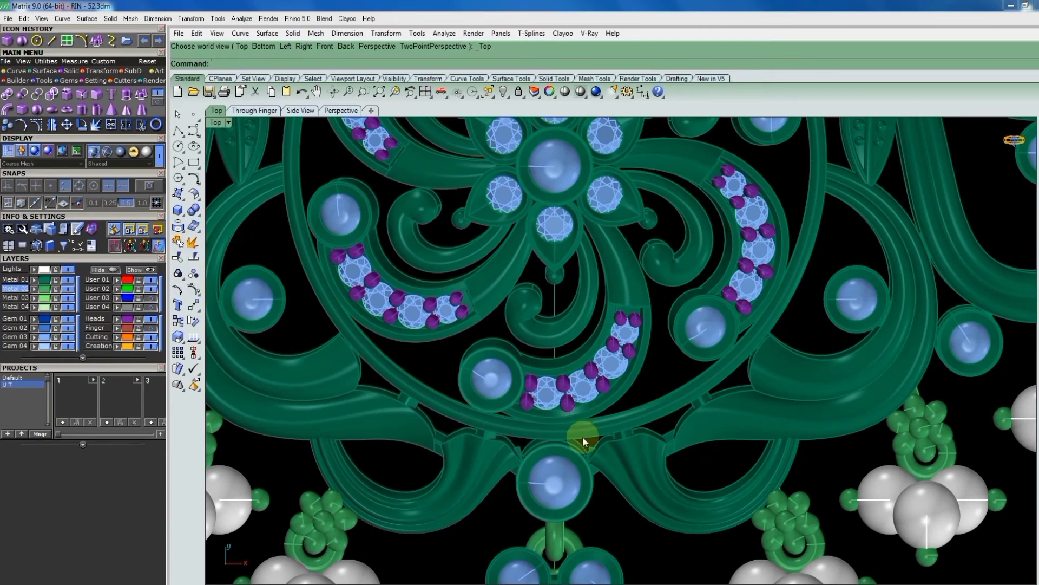
# Remove the small connector bar from its group.
pyautogui.click(179, 279)
pyautogui.click(241, 280)
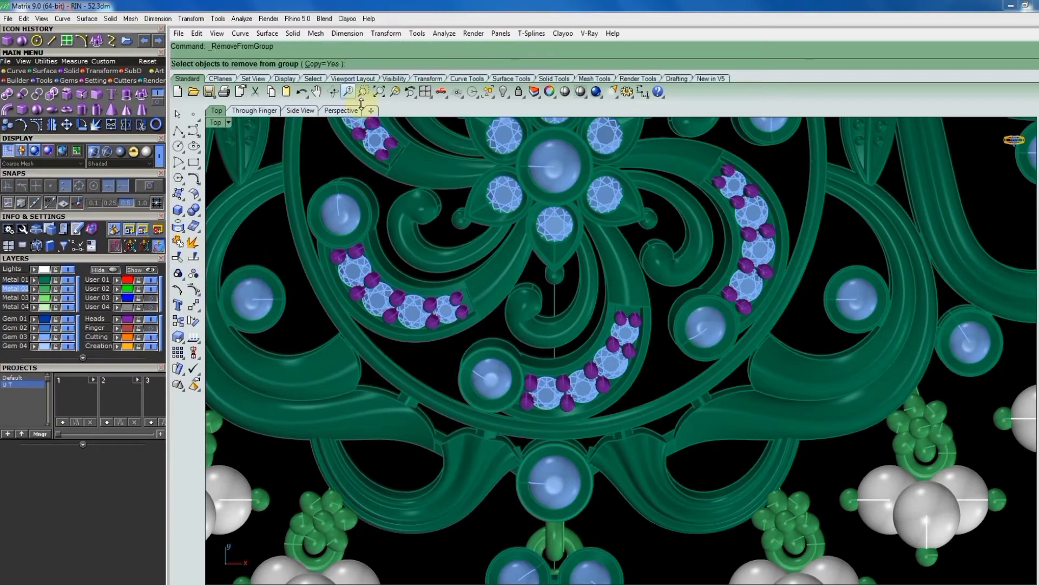
pyautogui.scroll(3, 703, 404)
pyautogui.scroll(3, 697, 394)
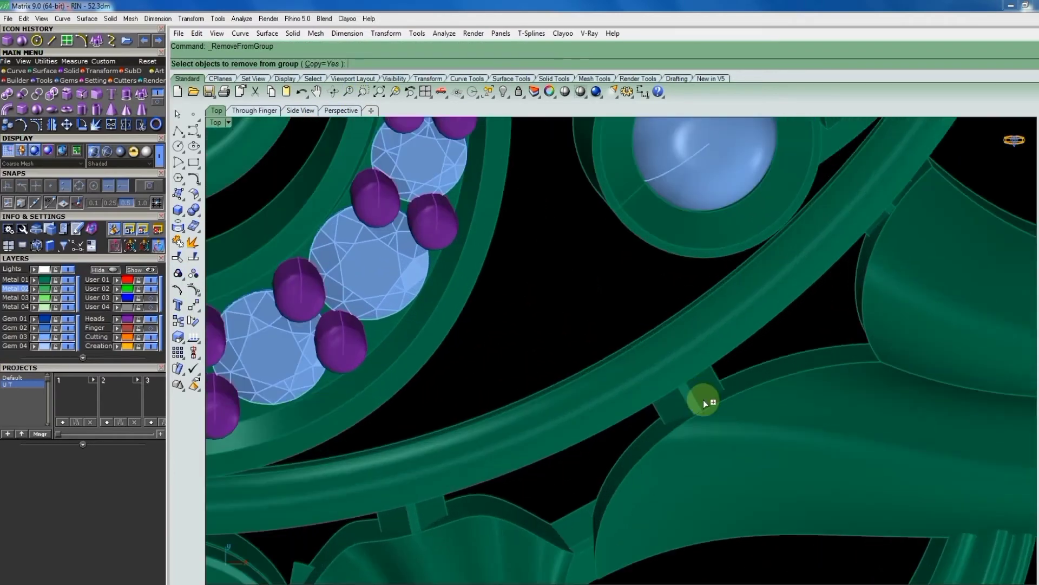
pyautogui.click(702, 400)
pyautogui.scroll(-3, 698, 400)
pyautogui.scroll(-3, 704, 442)
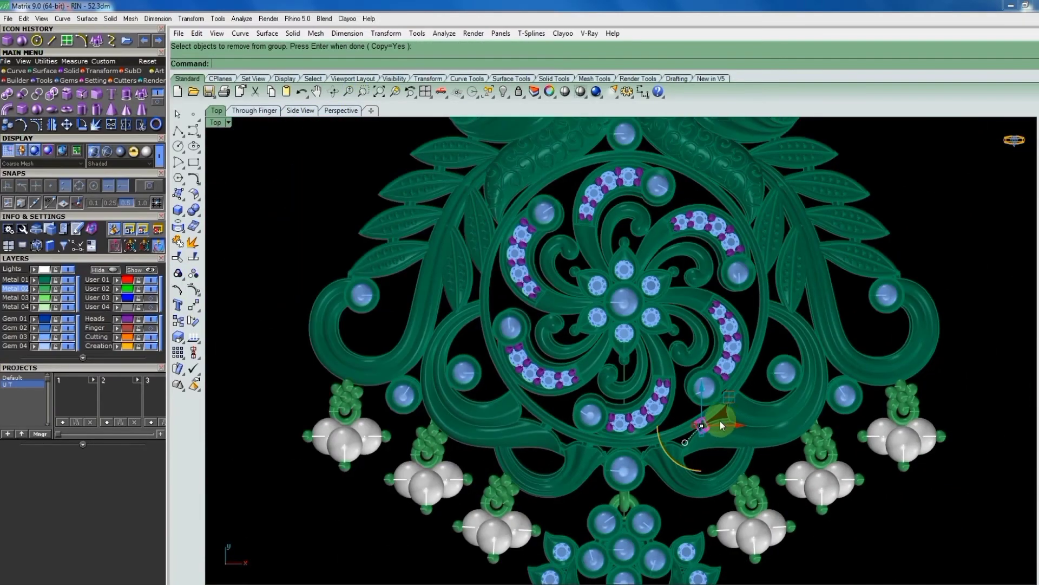
pyautogui.scroll(2, 722, 426)
# Drag the connector bar onto the ring and rotate it to follow the ring.
pyautogui.moveTo(710, 420)
pyautogui.mouseDown()
pyautogui.moveTo(642, 434)
pyautogui.moveTo(594, 423)
pyautogui.mouseUp()
pyautogui.scroll(3, 567, 457)
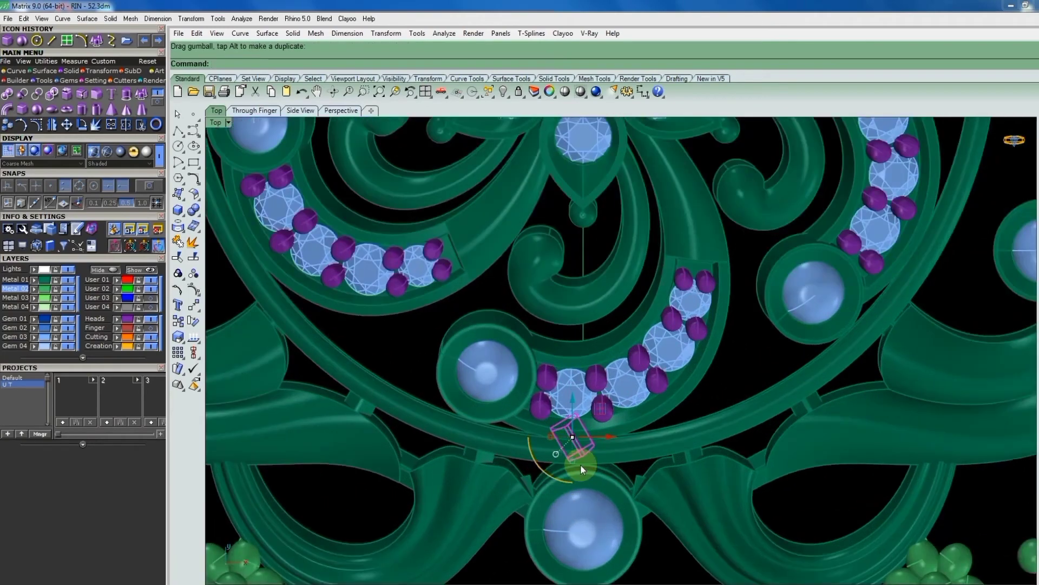
pyautogui.write('rotate')
pyautogui.click(582, 450)
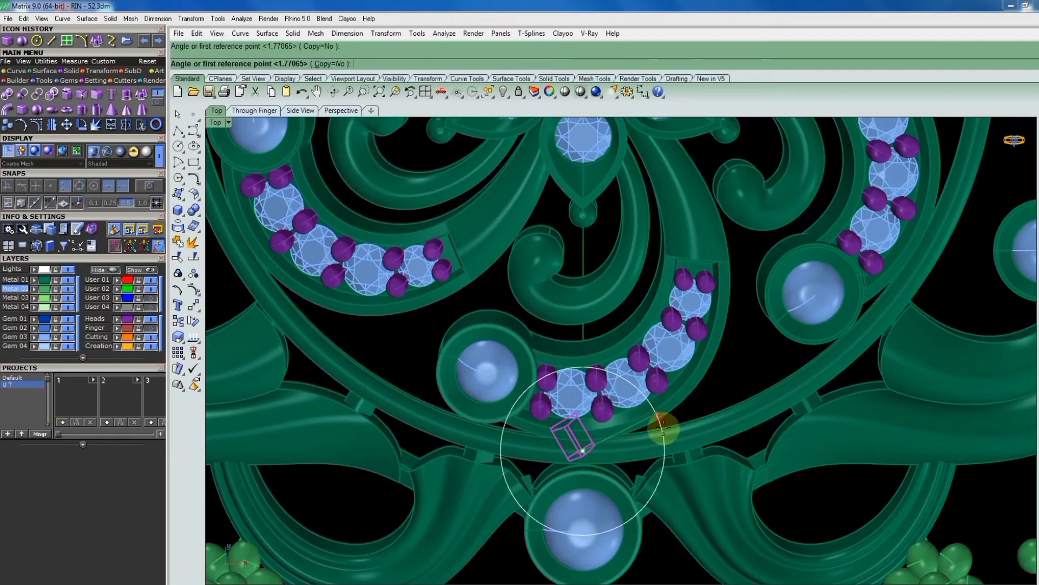
pyautogui.click(656, 413)
pyautogui.click(667, 458)
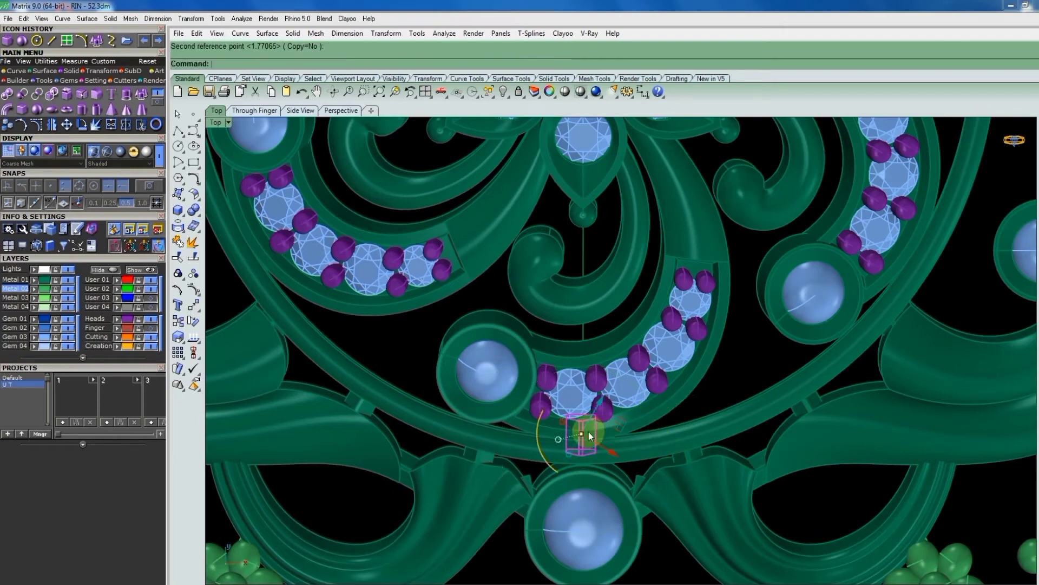
# In a tilted 3D view, raise the bar along Z to ring height.
pyautogui.moveTo(587, 429)
pyautogui.keyDown('ctrl'); pyautogui.keyDown('shift'); pyautogui.mouseDown(button='right')
pyautogui.moveTo(587, 353)
pyautogui.moveTo(603, 362)
pyautogui.moveTo(578, 309)
pyautogui.mouseUp(button='right'); pyautogui.keyUp('shift'); pyautogui.keyUp('ctrl')
pyautogui.scroll(-3, 568, 287)
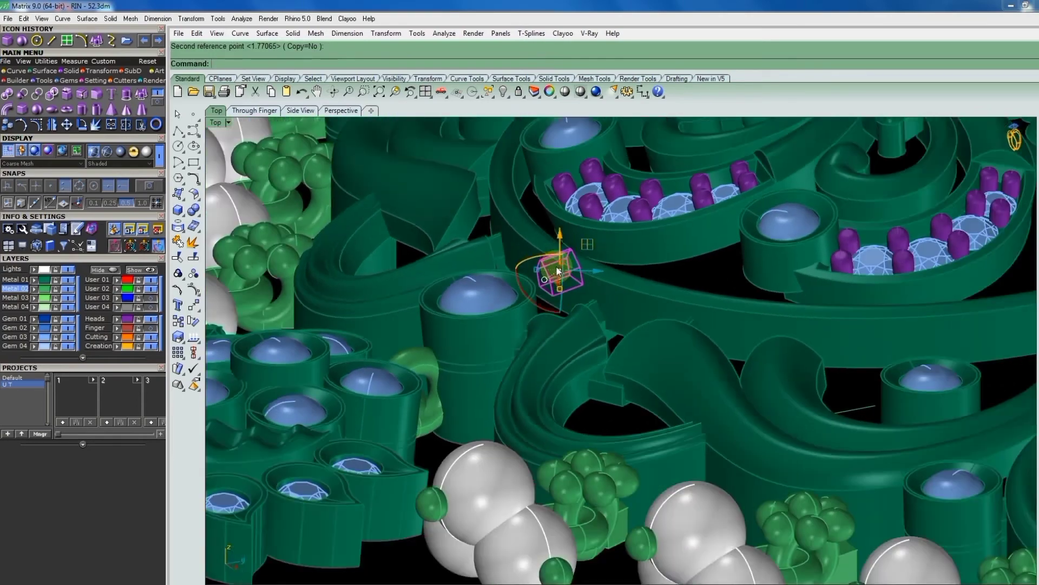
pyautogui.scroll(4, 558, 254)
pyautogui.moveTo(560, 243); pyautogui.dragTo(557, 222)
pyautogui.scroll(2, 557, 247)
pyautogui.scroll(2, 563, 311)
pyautogui.scroll(-2, 563, 313)
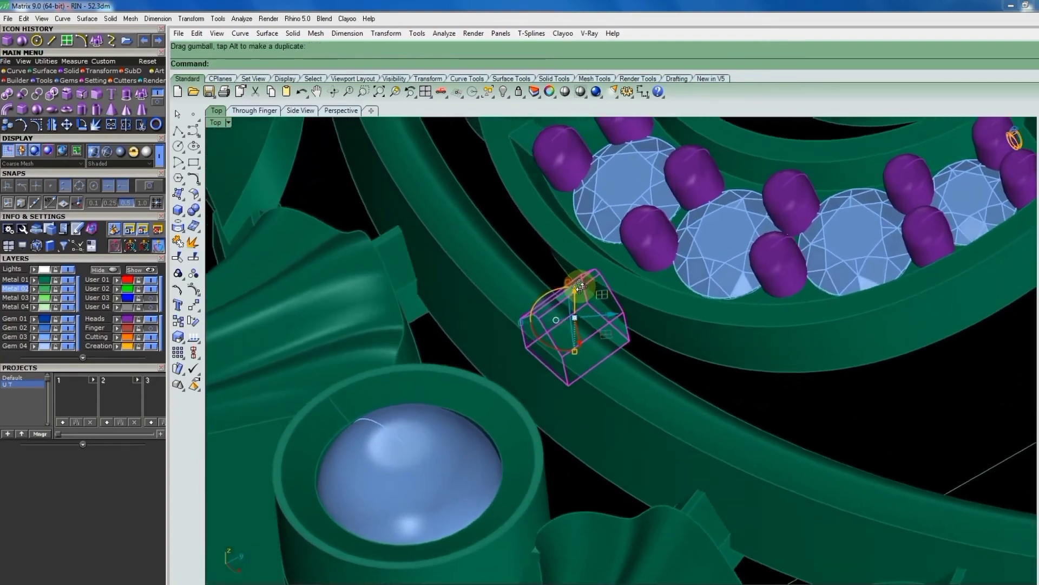
pyautogui.scroll(3, 583, 368)
pyautogui.scroll(2, 583, 368)
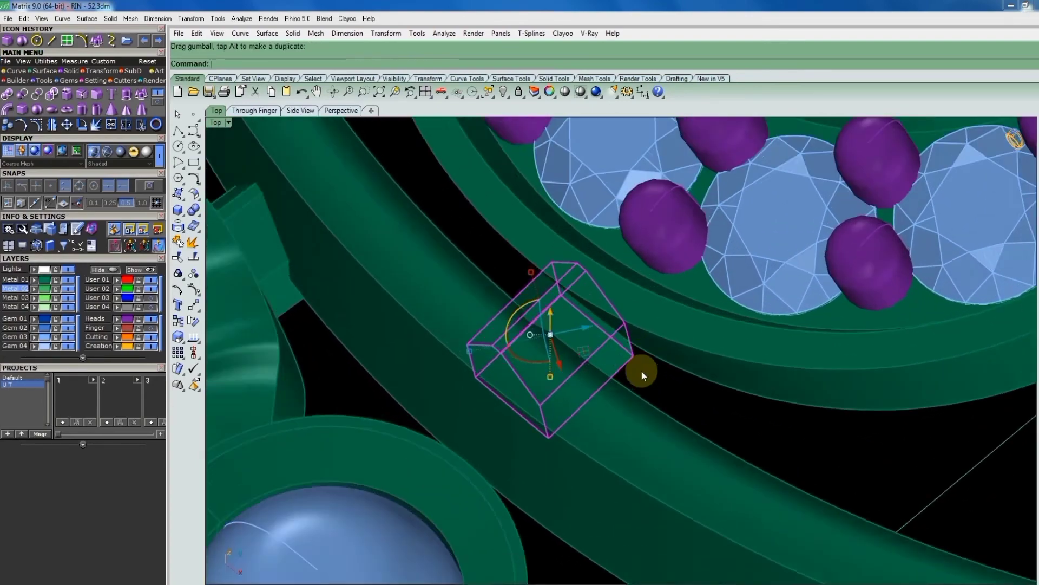
pyautogui.scroll(2, 641, 369)
# Move the bar down onto the ring surface.
pyautogui.write('m')
pyautogui.press('Return')
pyautogui.click(610, 368)
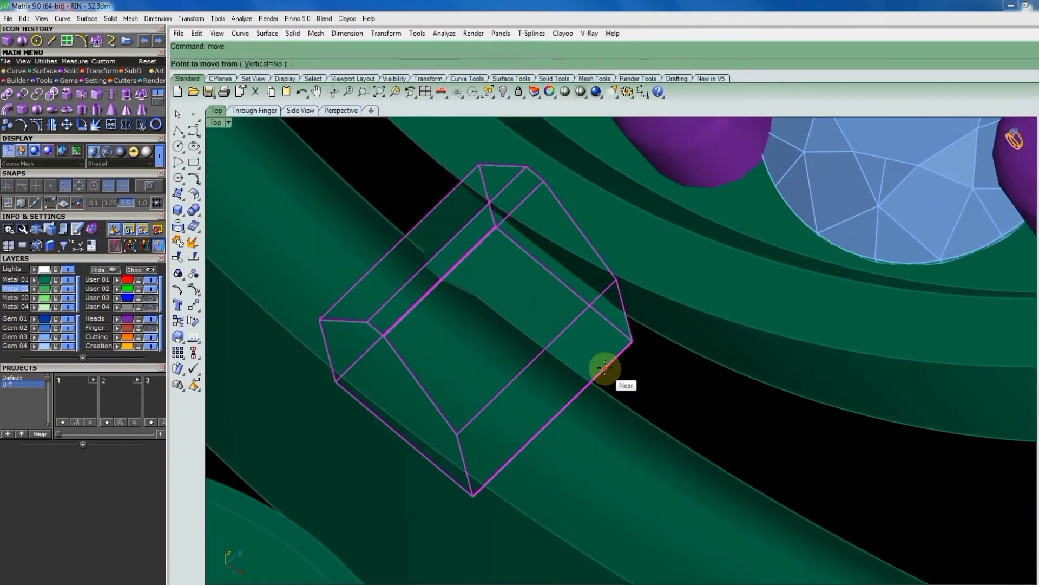
pyautogui.click(631, 358)
pyautogui.scroll(-2, 636, 374)
pyautogui.scroll(-2, 639, 378)
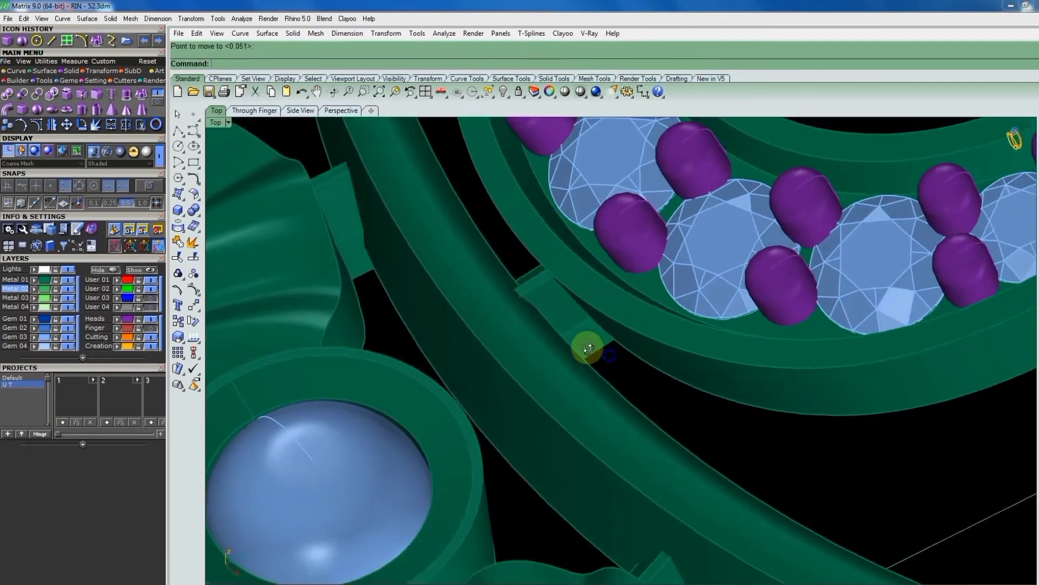
pyautogui.scroll(2, 583, 324)
# Rotate3D the bar about its corner edge to tilt it with the ring's curve.
pyautogui.click(583, 324)
pyautogui.scroll(3, 546, 304)
pyautogui.scroll(1, 513, 383)
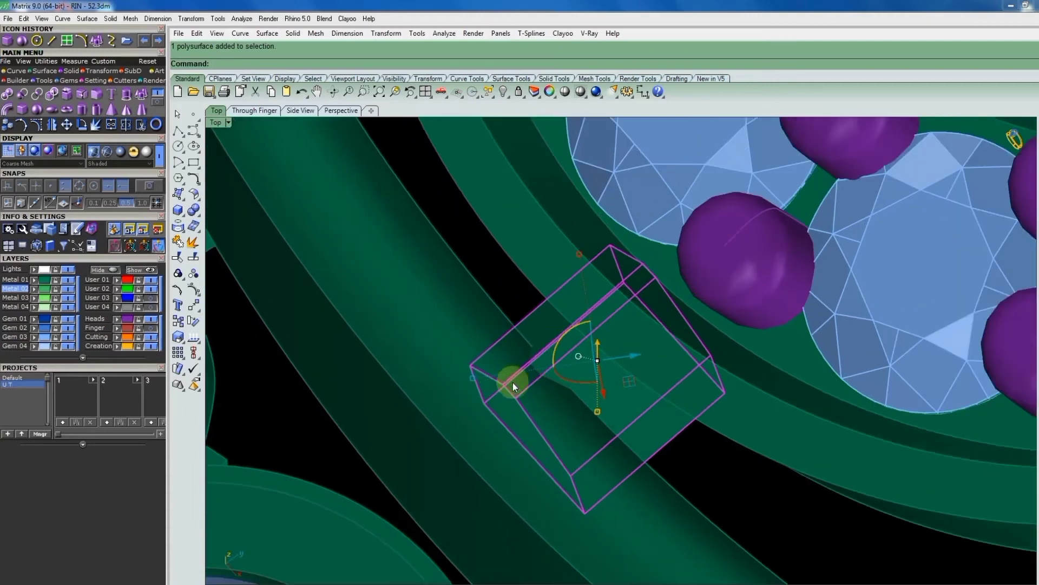
pyautogui.press('Return')
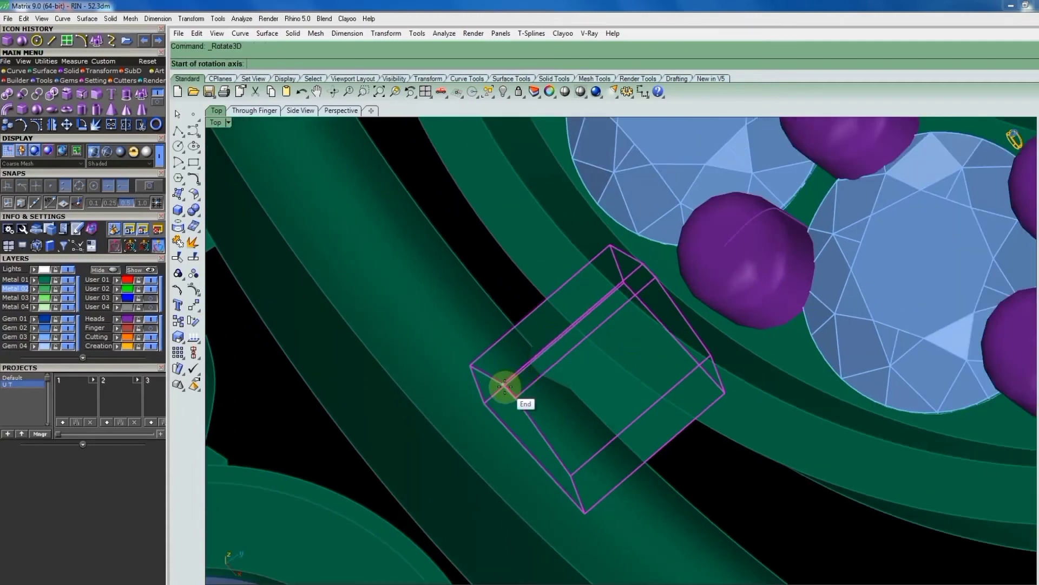
pyautogui.click(505, 386)
pyautogui.click(514, 396)
pyautogui.moveTo(506, 379); pyautogui.dragTo(566, 331, button='right')
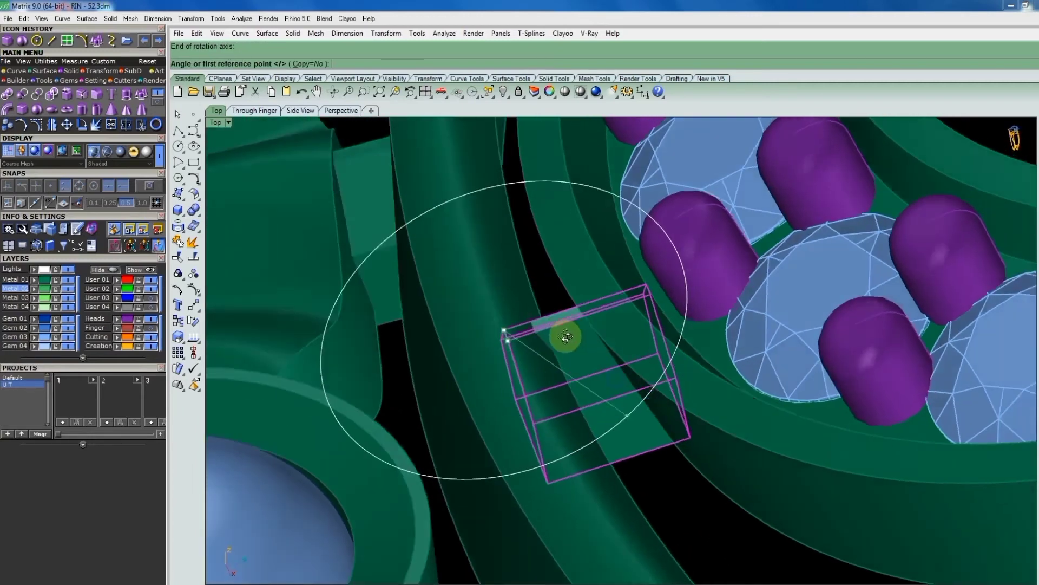
pyautogui.click(720, 360)
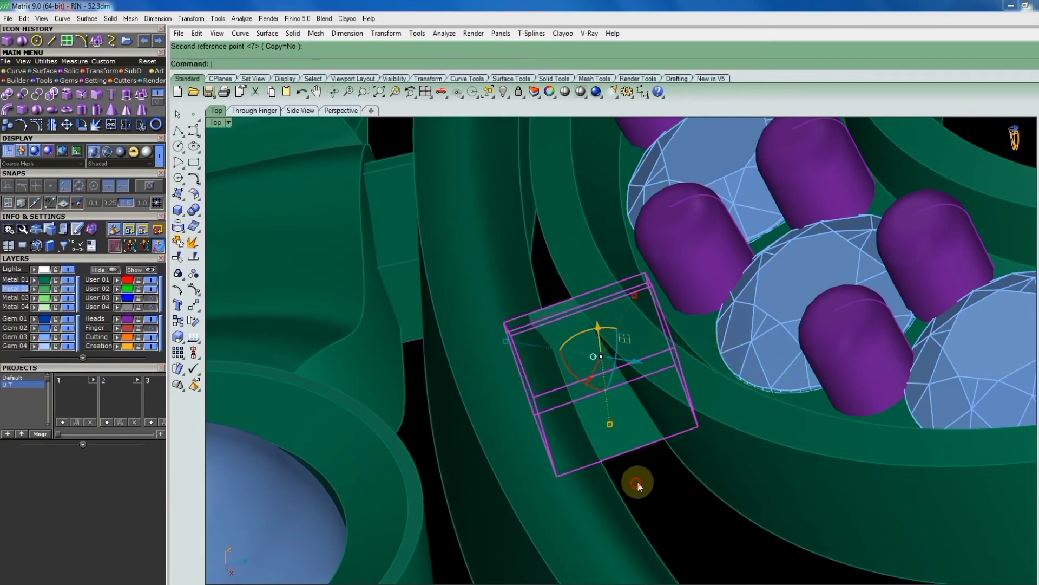
pyautogui.moveTo(638, 482)
pyautogui.mouseDown(button='right')
pyautogui.moveTo(742, 130)
pyautogui.moveTo(691, 531)
pyautogui.mouseUp(button='right')
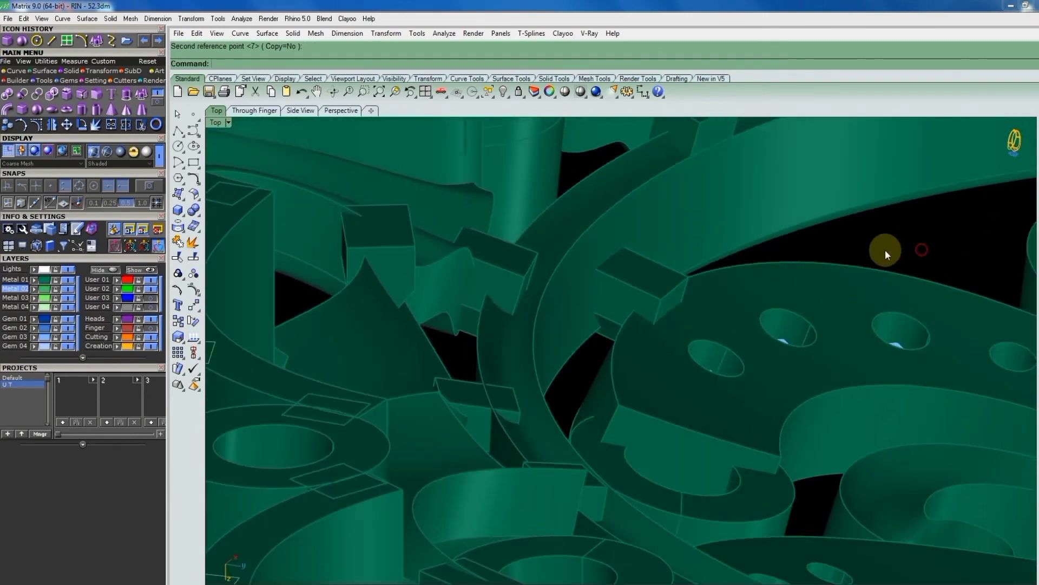
# Round the connector bar's edges with a 0.45 fillet.
pyautogui.press('Return')
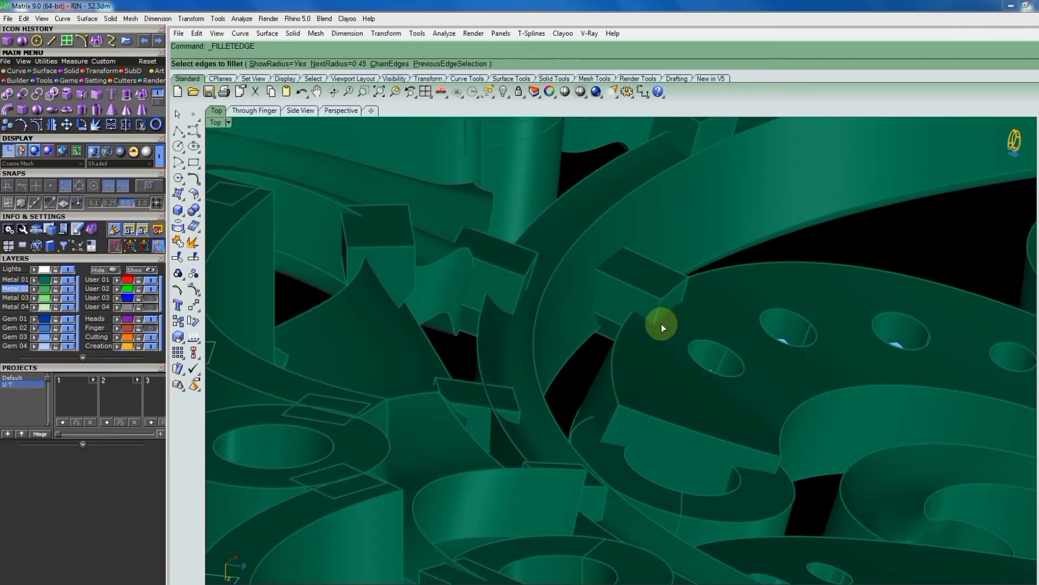
pyautogui.click(676, 299)
pyautogui.press('Return')
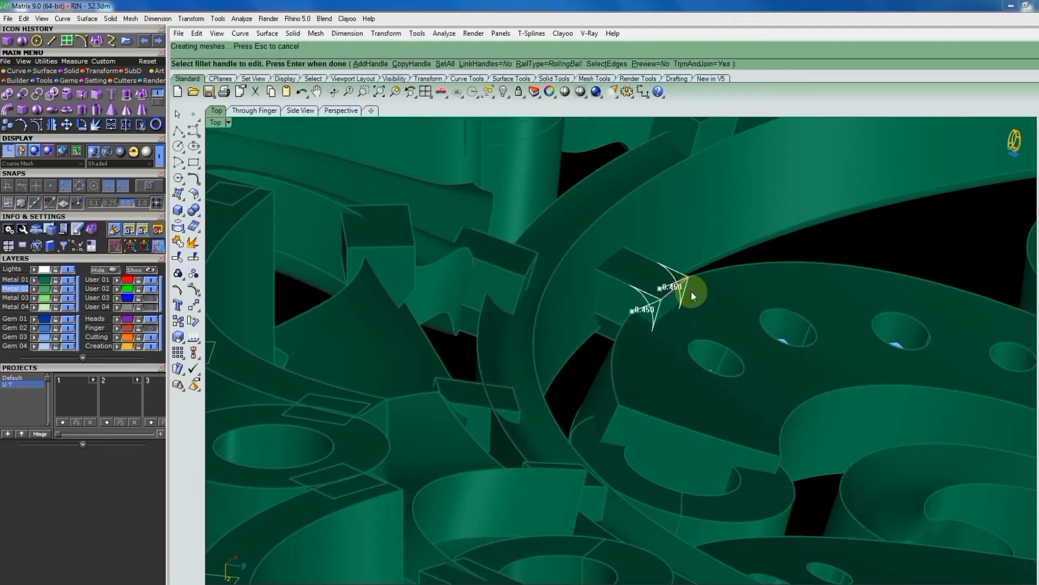
pyautogui.press('Return')
pyautogui.scroll(-3, 629, 310)
# In Top view, stretch the bar slightly wider across the ring.
pyautogui.moveTo(629, 311); pyautogui.dragTo(674, 371, button='right')
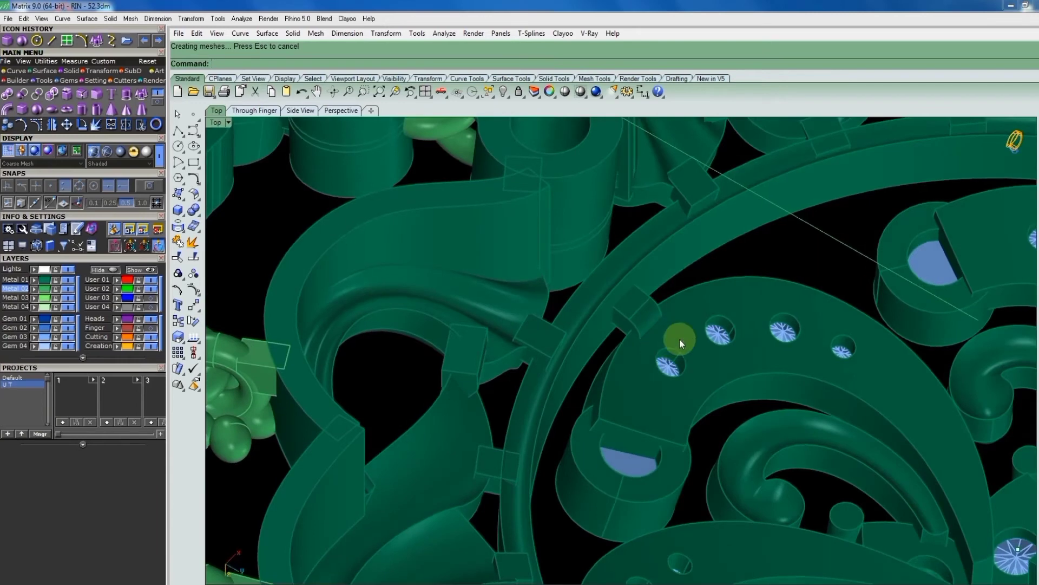
pyautogui.scroll(2, 569, 428)
pyautogui.hotkey('ctrl', 'F1')
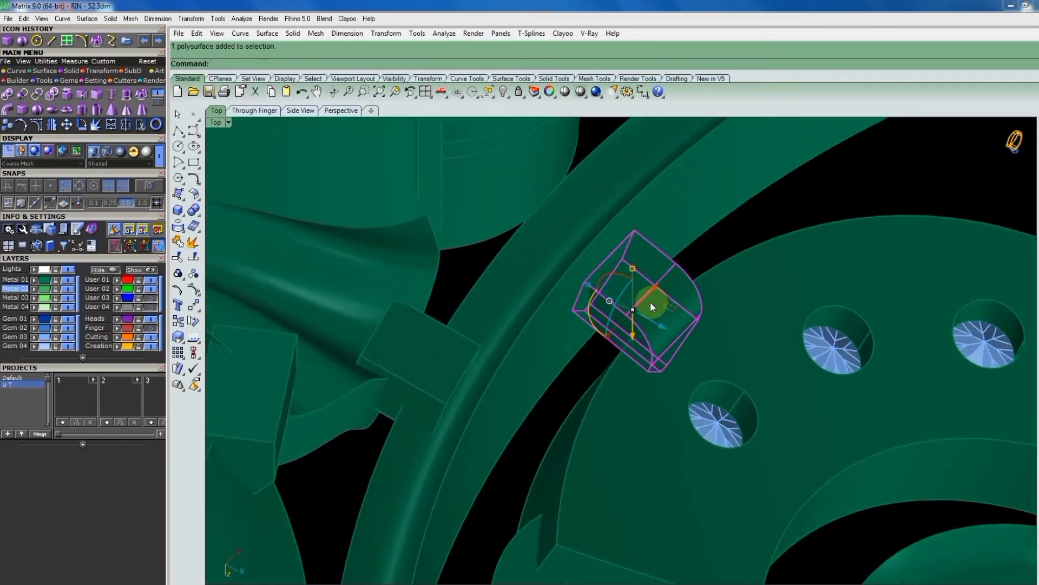
pyautogui.scroll(3, 651, 301)
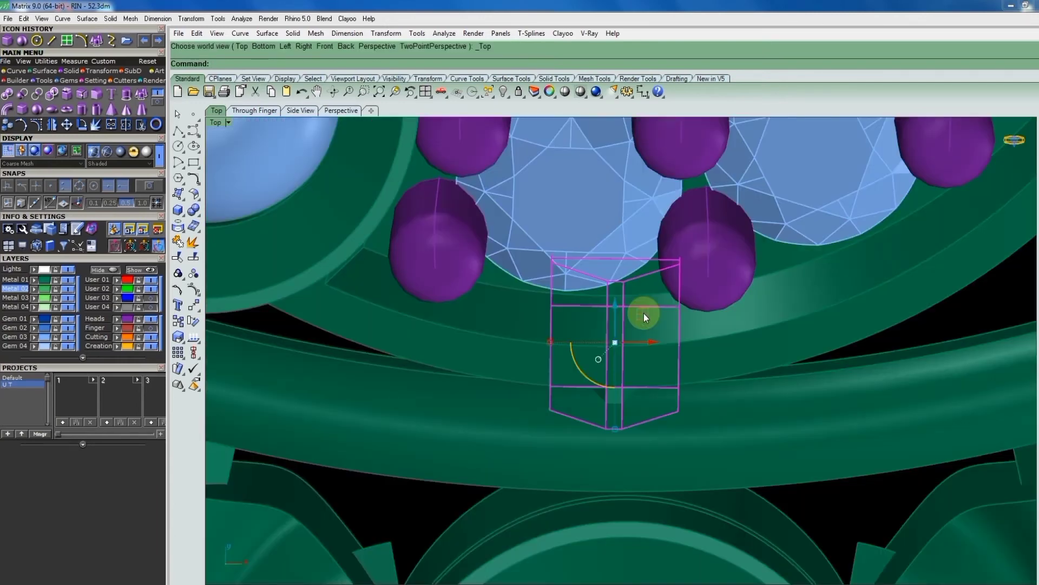
pyautogui.moveTo(549, 346); pyautogui.dragTo(524, 343)
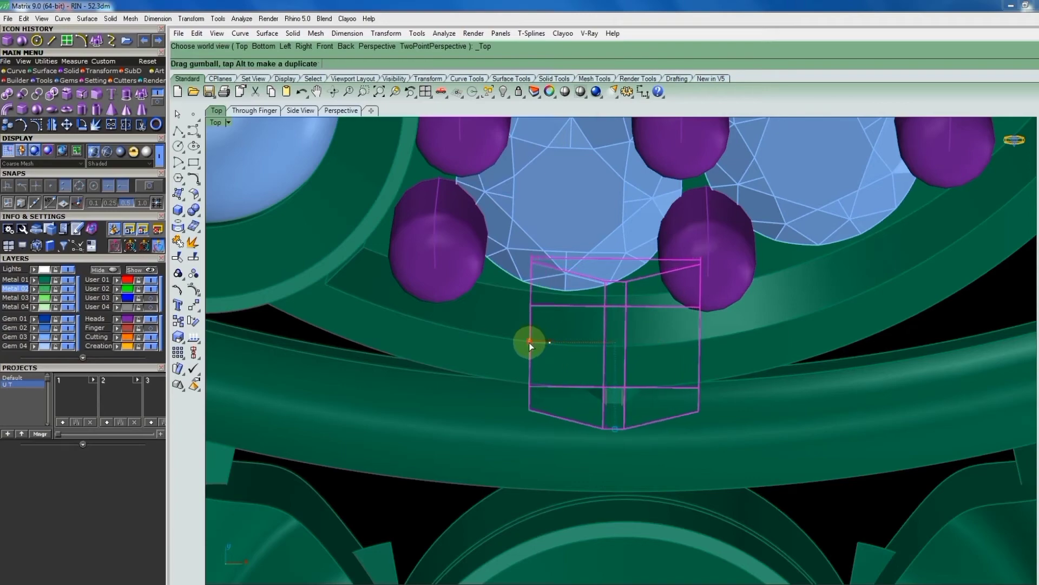
pyautogui.scroll(-5, 660, 374)
pyautogui.scroll(-2, 625, 369)
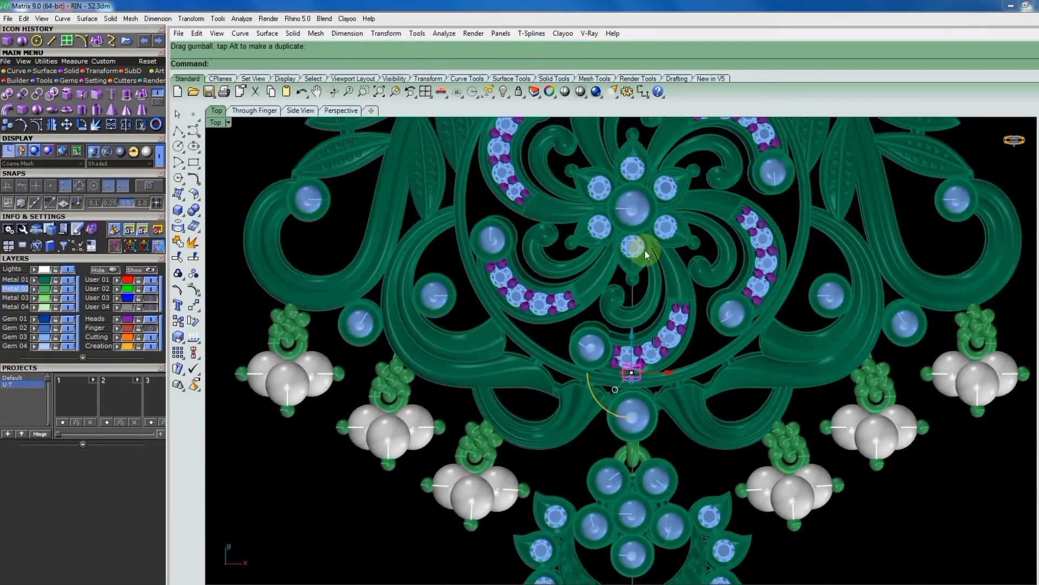
pyautogui.scroll(2, 645, 250)
# Polar-array the connector bar into 6 copies over 360° around the central pearl.
pyautogui.moveTo(639, 258); pyautogui.dragTo(649, 327, button='right')
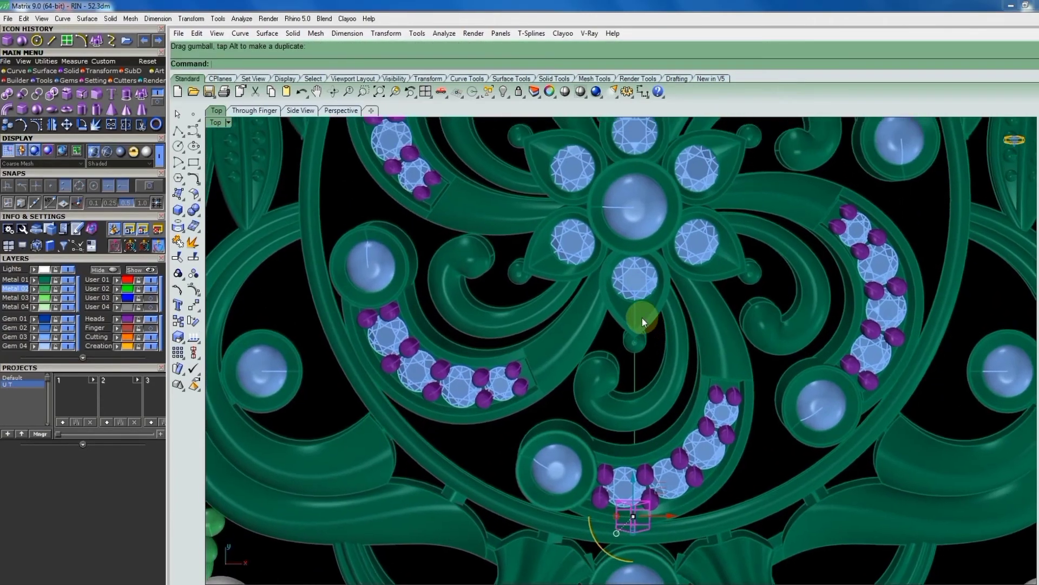
pyautogui.click(635, 208)
pyautogui.scroll(-3, 684, 403)
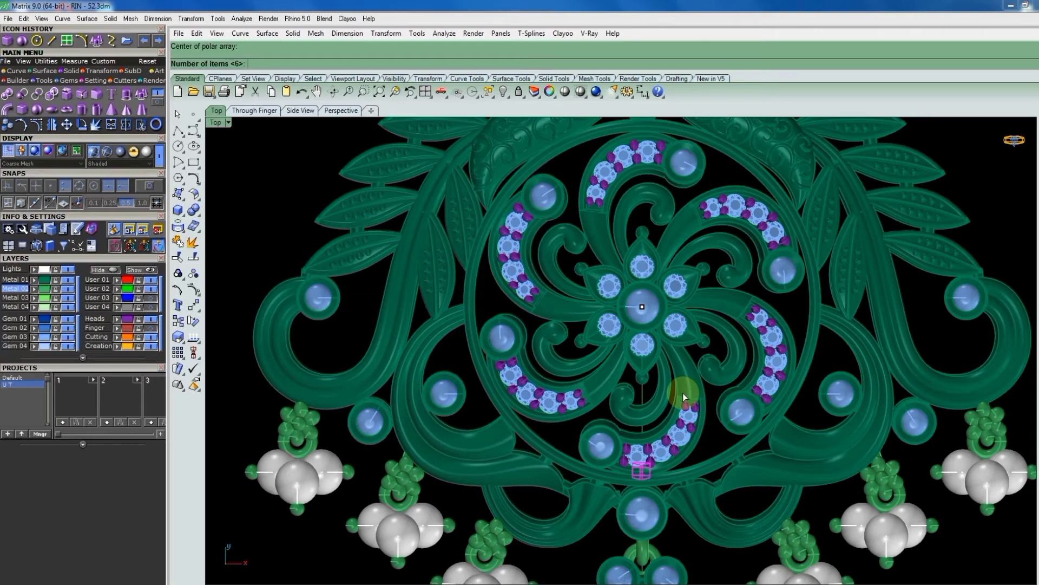
pyautogui.press('Return')
pyautogui.press('Return')
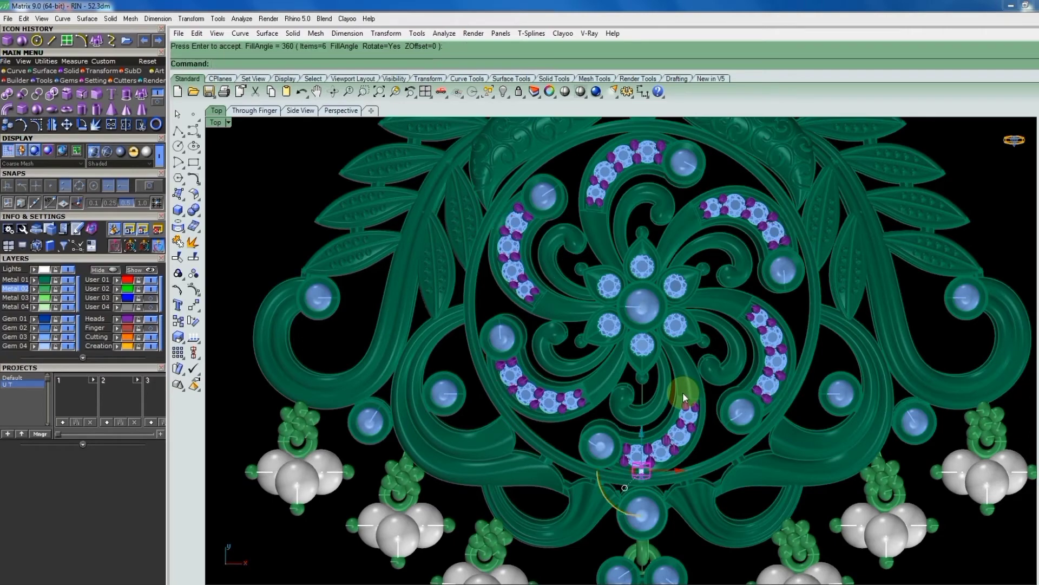
pyautogui.write('d')
pyautogui.press('Return')
# Select all the medallion pieces and combine them into one group.
pyautogui.hotkey('ctrl', 'a')
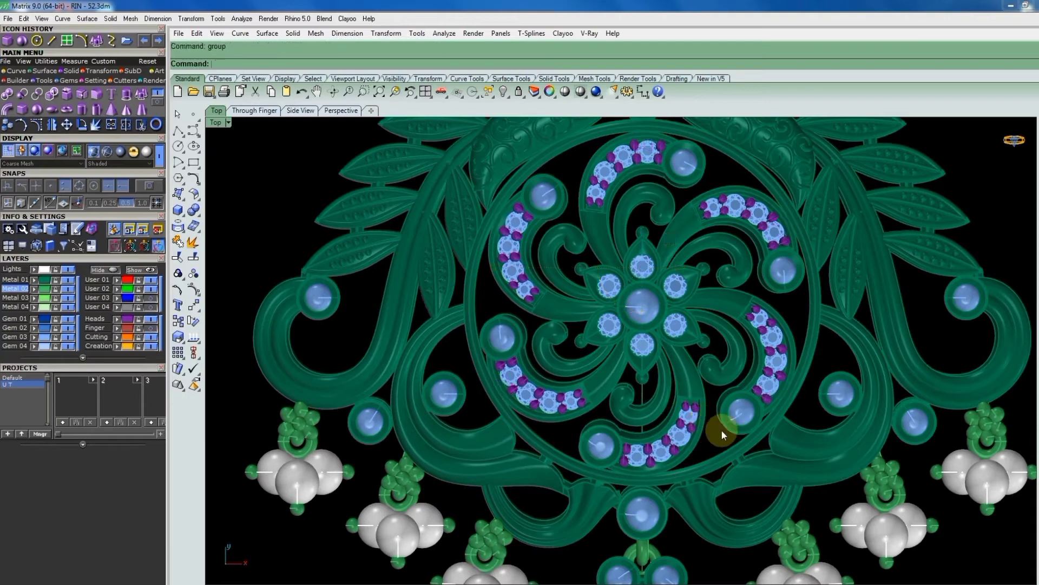
pyautogui.scroll(3, 728, 374)
pyautogui.scroll(2, 740, 307)
pyautogui.scroll(-2, 728, 336)
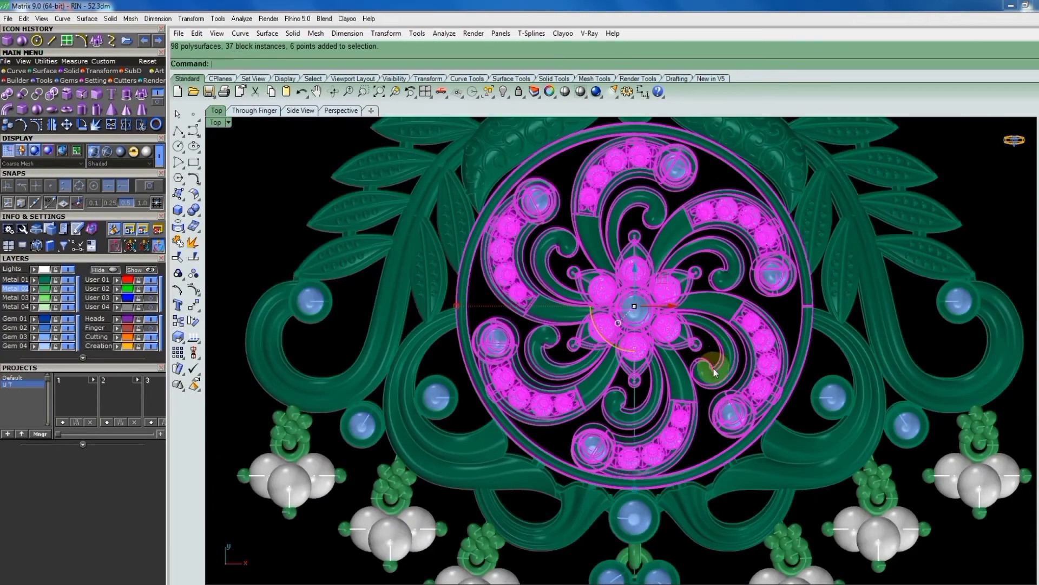
pyautogui.hotkey('ctrl', 'g')
pyautogui.scroll(-3, 729, 350)
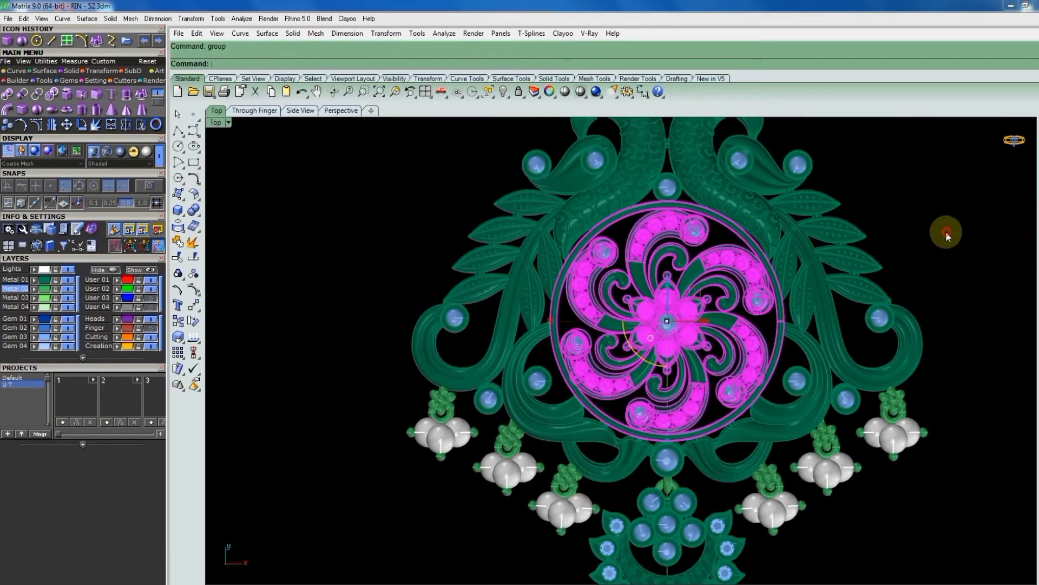
# Clear the selection and orbit the pendant to an oblique 3D Perspective view.
pyautogui.click(940, 226)
pyautogui.scroll(1, 653, 157)
pyautogui.scroll(3, 652, 159)
pyautogui.scroll(1, 650, 163)
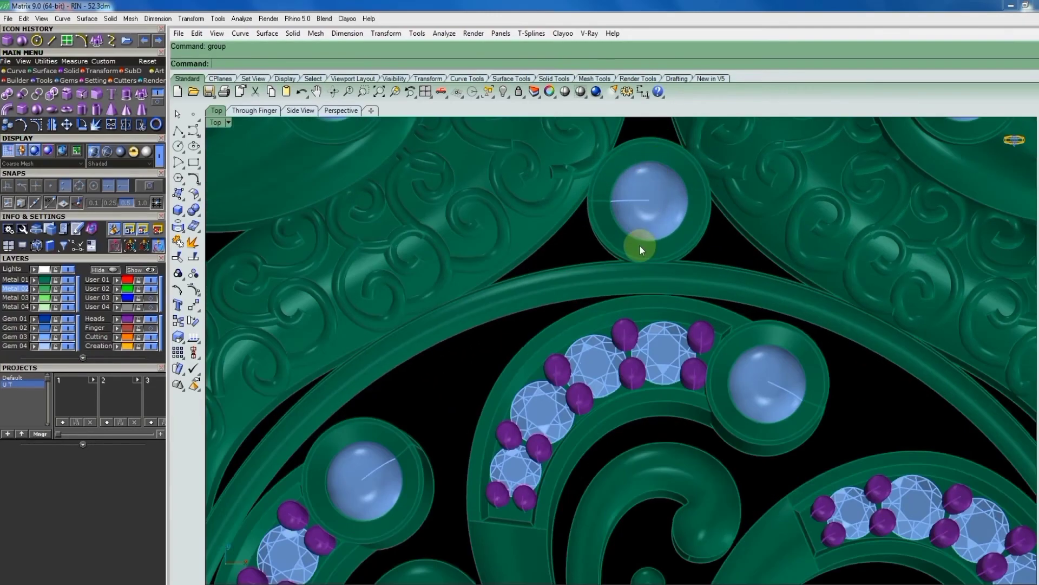
pyautogui.scroll(2, 640, 246)
pyautogui.moveTo(768, 284)
pyautogui.mouseDown(button='right')
pyautogui.moveTo(620, 214)
pyautogui.moveTo(511, 213)
pyautogui.moveTo(496, 202)
pyautogui.moveTo(615, 132)
pyautogui.moveTo(629, 167)
pyautogui.moveTo(627, 323)
pyautogui.moveTo(654, 319)
pyautogui.moveTo(600, 363)
pyautogui.moveTo(547, 576)
pyautogui.moveTo(514, 524)
pyautogui.moveTo(707, 462)
pyautogui.moveTo(676, 394)
pyautogui.moveTo(600, 333)
pyautogui.mouseUp(button='right')
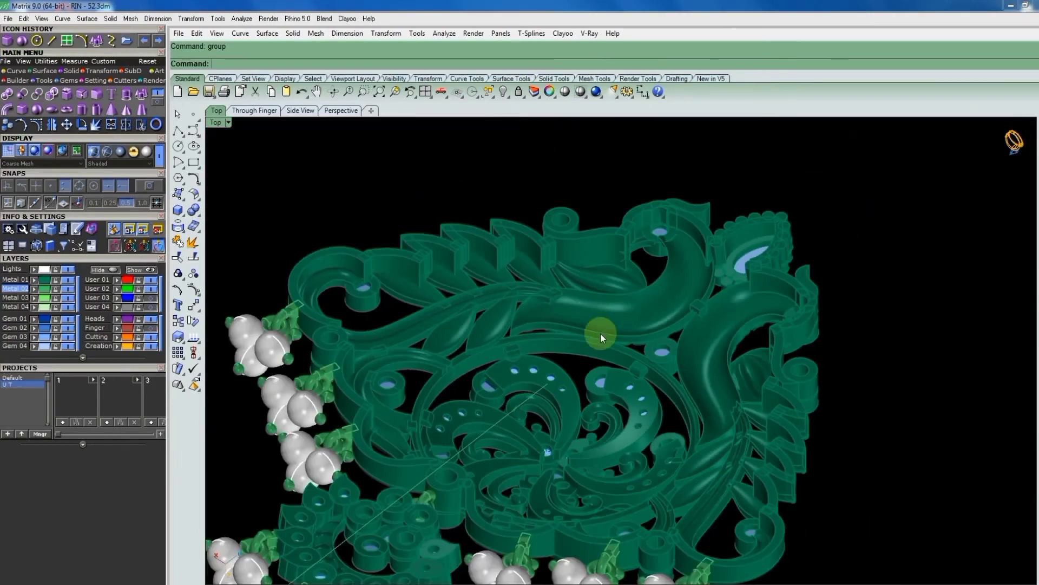
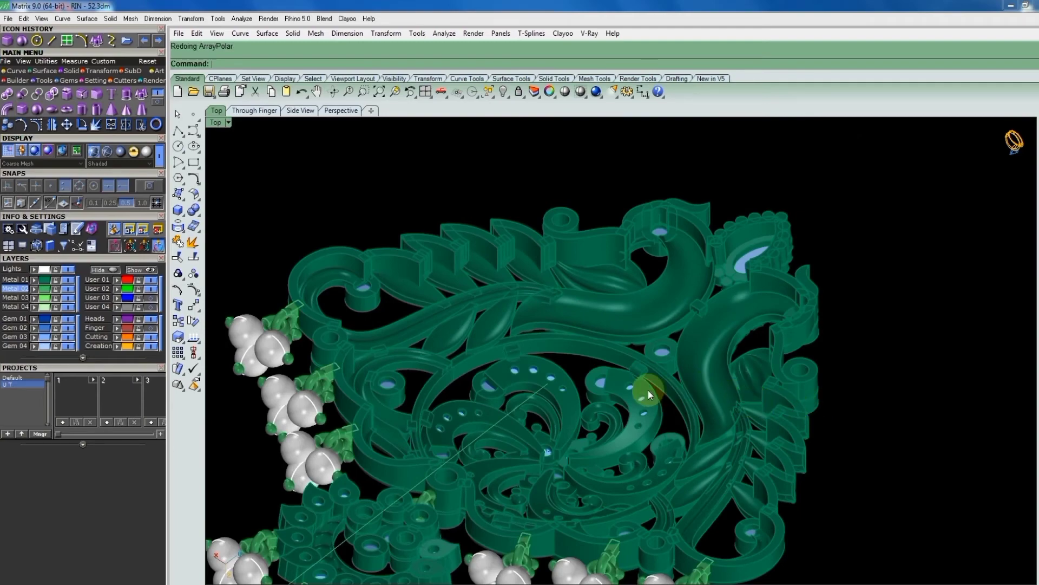
# Lower the connector block, shift it up-left and rotate it to follow the band's curve.
pyautogui.scroll(5, 642, 377)
pyautogui.click(625, 351)
pyautogui.moveTo(626, 351); pyautogui.dragTo(613, 397, button='right')
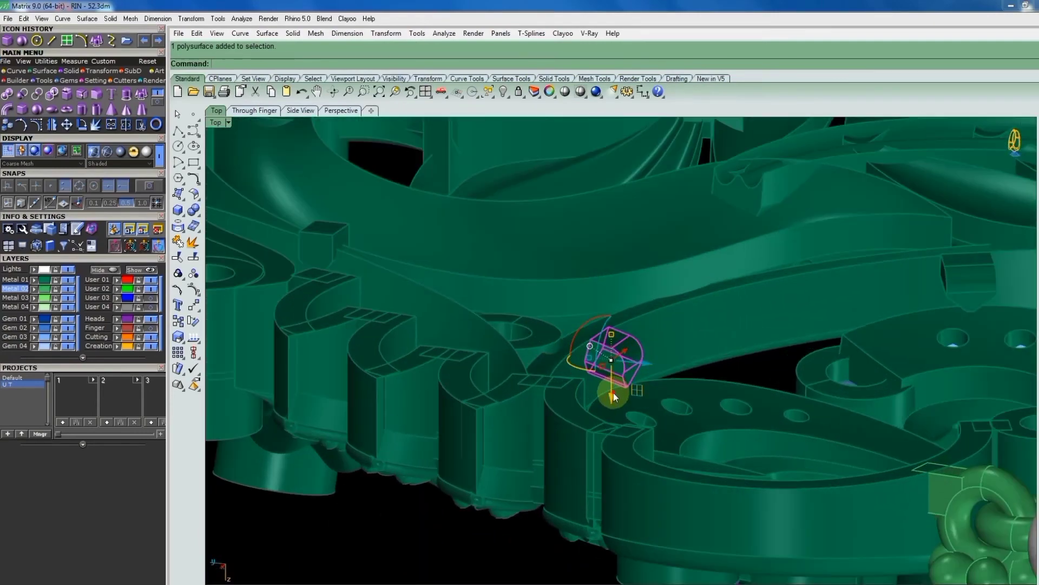
pyautogui.moveTo(614, 396); pyautogui.dragTo(618, 425)
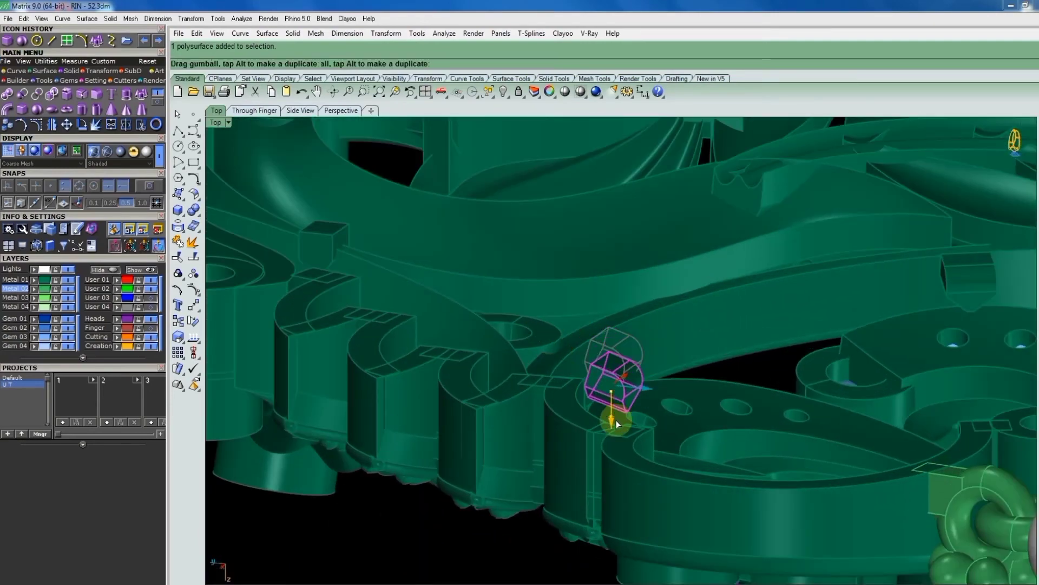
pyautogui.moveTo(622, 340); pyautogui.dragTo(638, 365, button='right')
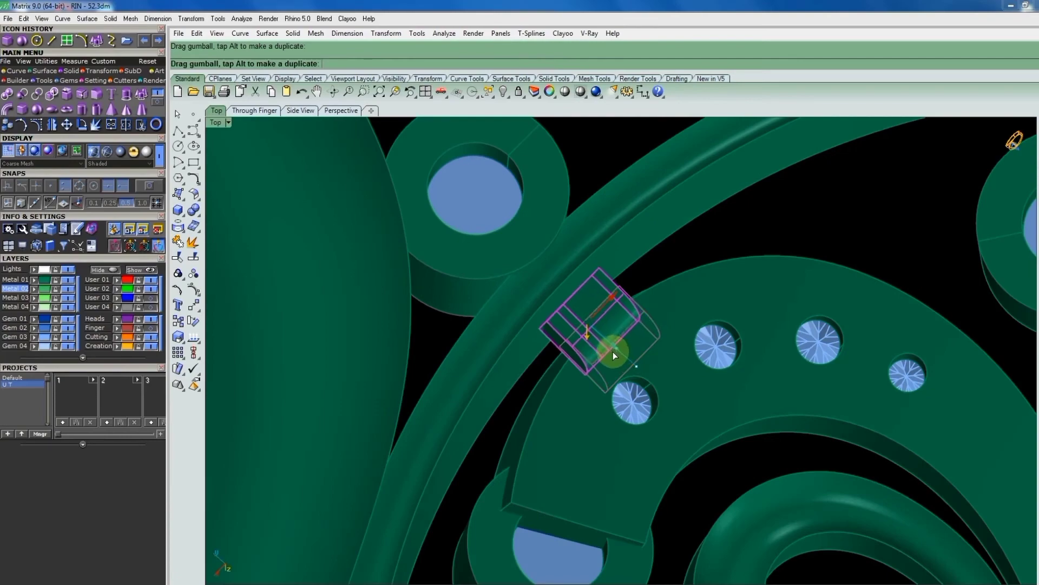
pyautogui.moveTo(620, 356); pyautogui.dragTo(604, 336)
pyautogui.moveTo(541, 303); pyautogui.dragTo(550, 284)
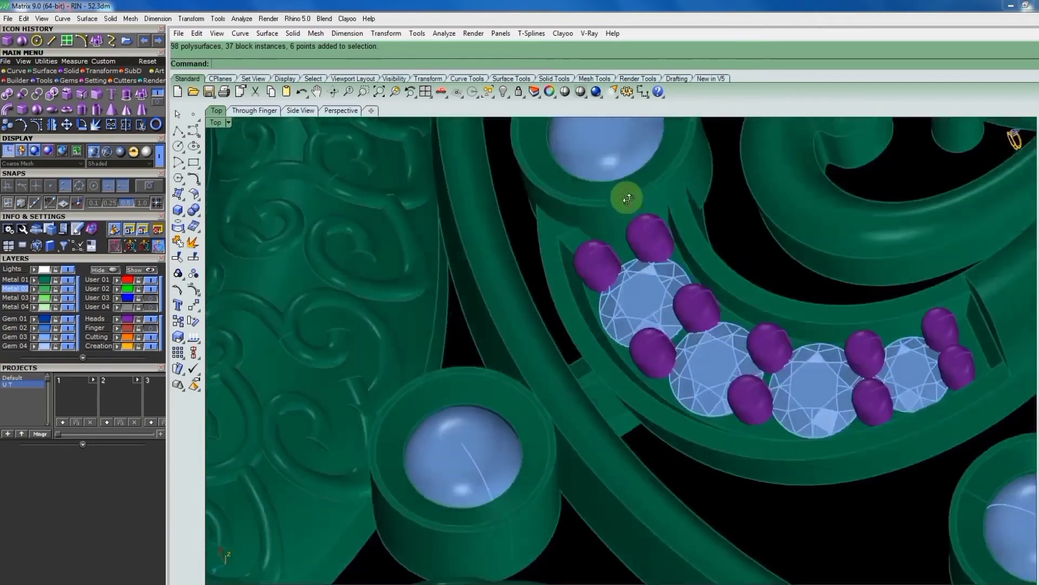
# Orbit around the prongs and gems to check the connector beside the rail.
pyautogui.moveTo(626, 198); pyautogui.dragTo(595, 126, button='right')
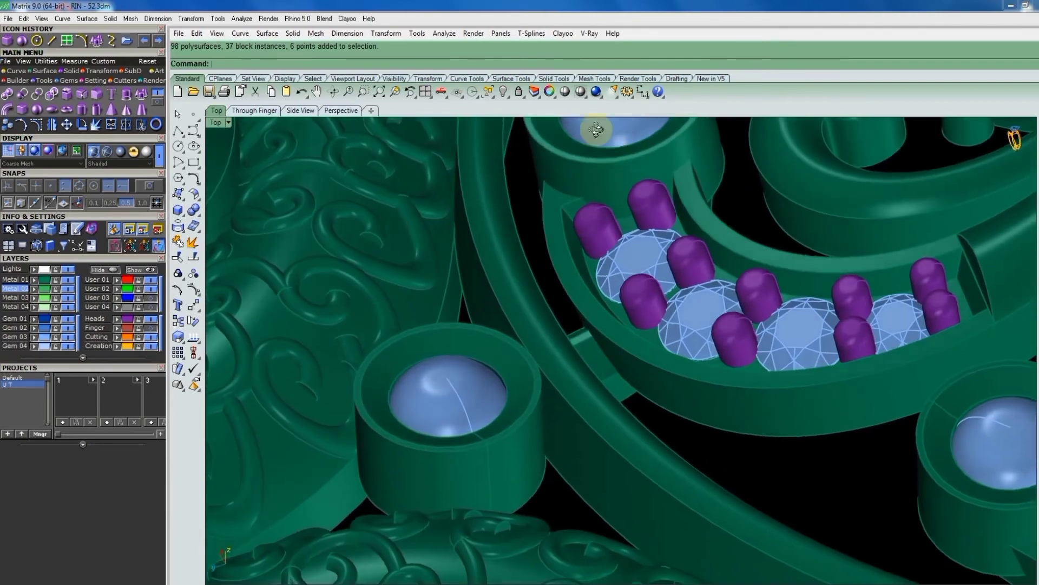
pyautogui.scroll(5, 575, 347)
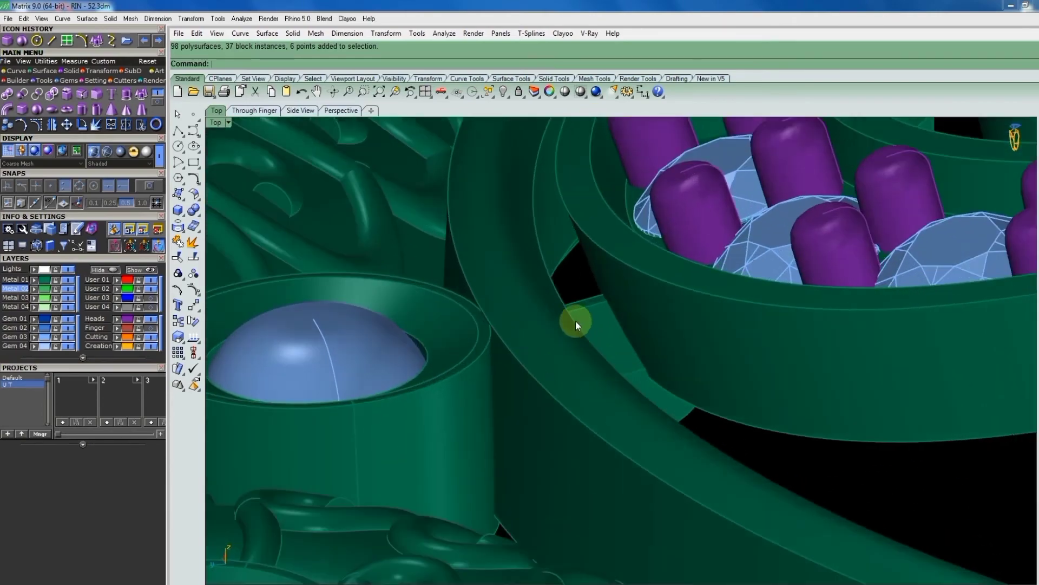
pyautogui.click(587, 305)
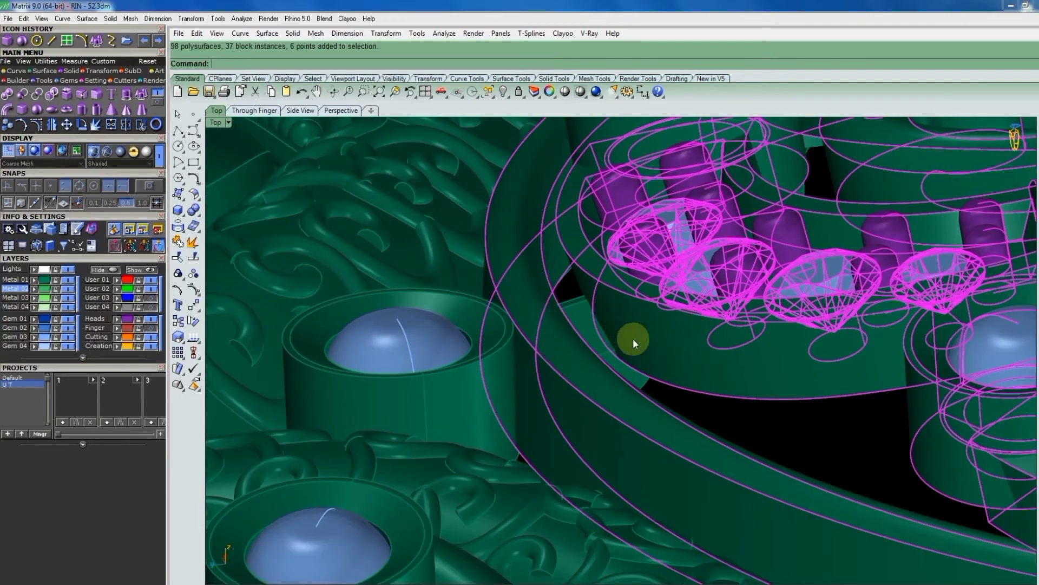
pyautogui.moveTo(632, 338); pyautogui.dragTo(797, 418, button='right')
pyautogui.click(830, 469)
pyautogui.scroll(-3, 862, 465)
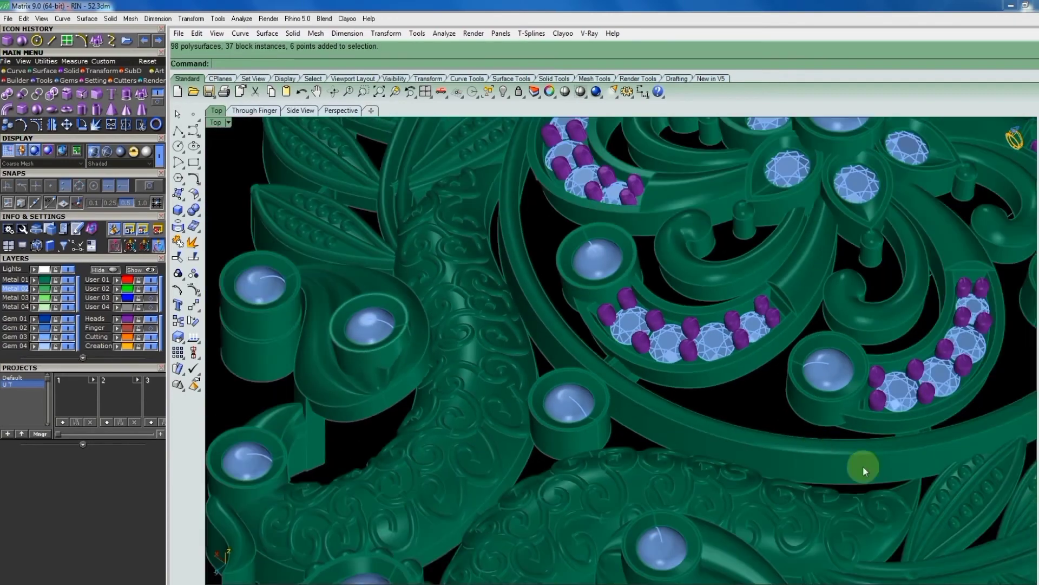
pyautogui.scroll(5, 895, 405)
pyautogui.scroll(-1, 895, 405)
# Shorten another connector block with Scale1D and lower it onto the band.
pyautogui.click(878, 373)
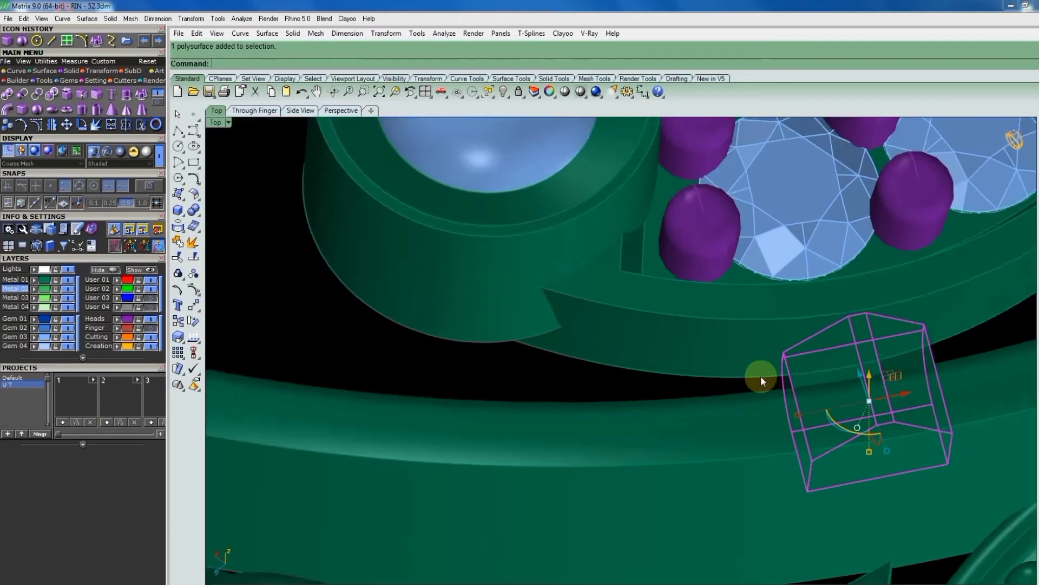
pyautogui.moveTo(878, 373)
pyautogui.mouseDown(button='right')
pyautogui.moveTo(830, 116)
pyautogui.moveTo(715, 550)
pyautogui.moveTo(917, 515)
pyautogui.mouseUp(button='right')
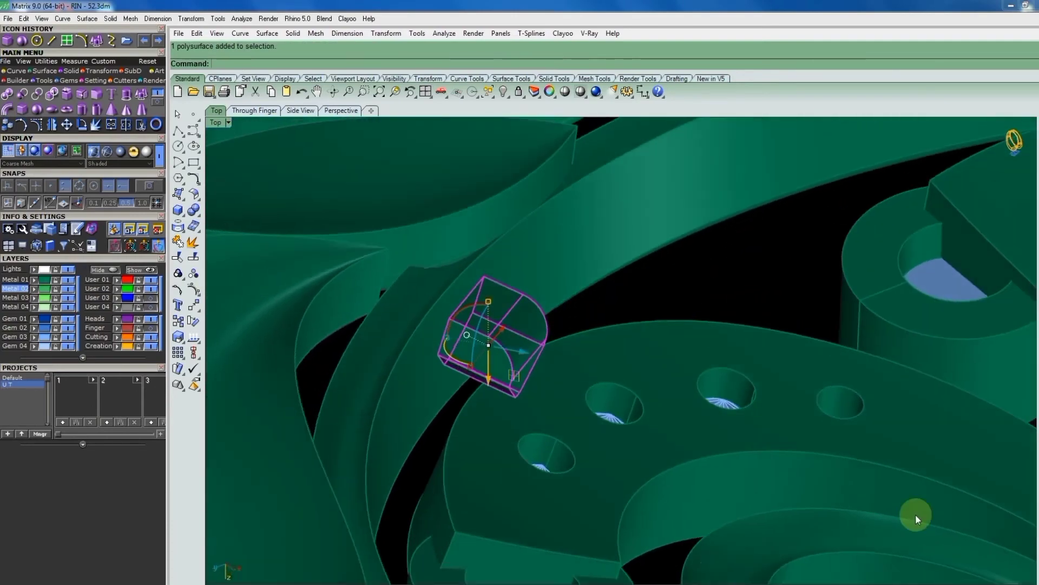
pyautogui.scroll(3, 452, 346)
pyautogui.moveTo(549, 377); pyautogui.dragTo(615, 407, button='right')
pyautogui.scroll(2, 611, 320)
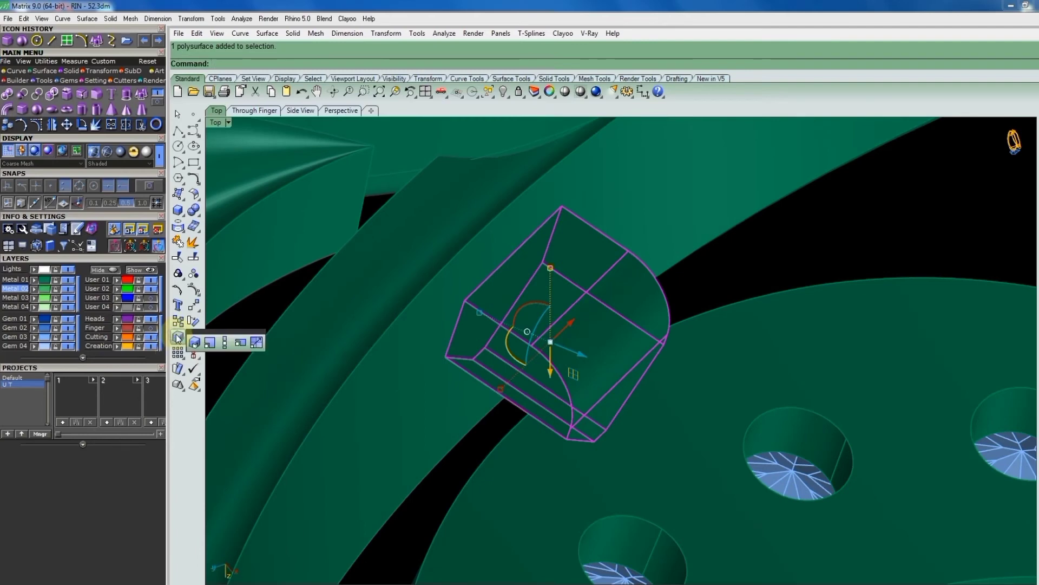
pyautogui.click(225, 345)
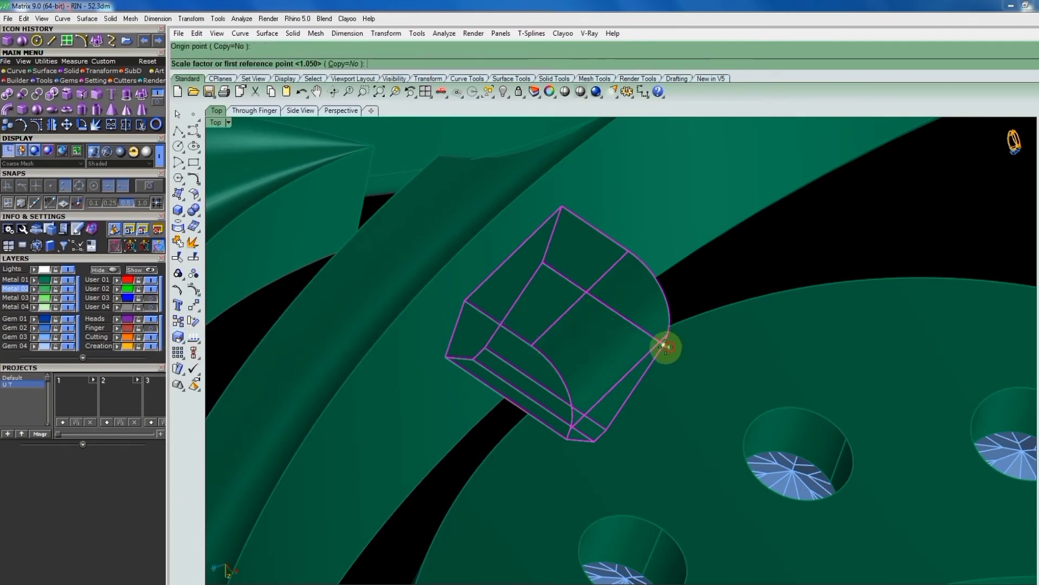
pyautogui.click(543, 262)
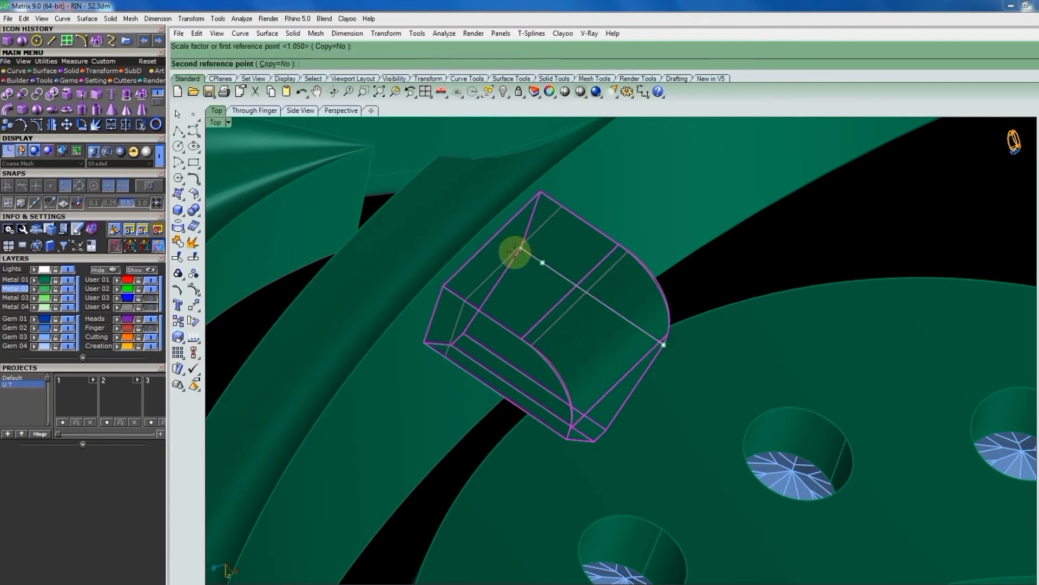
pyautogui.click(569, 304)
pyautogui.moveTo(569, 304)
pyautogui.mouseDown(button='right')
pyautogui.moveTo(515, 243)
pyautogui.moveTo(567, 307)
pyautogui.mouseUp(button='right')
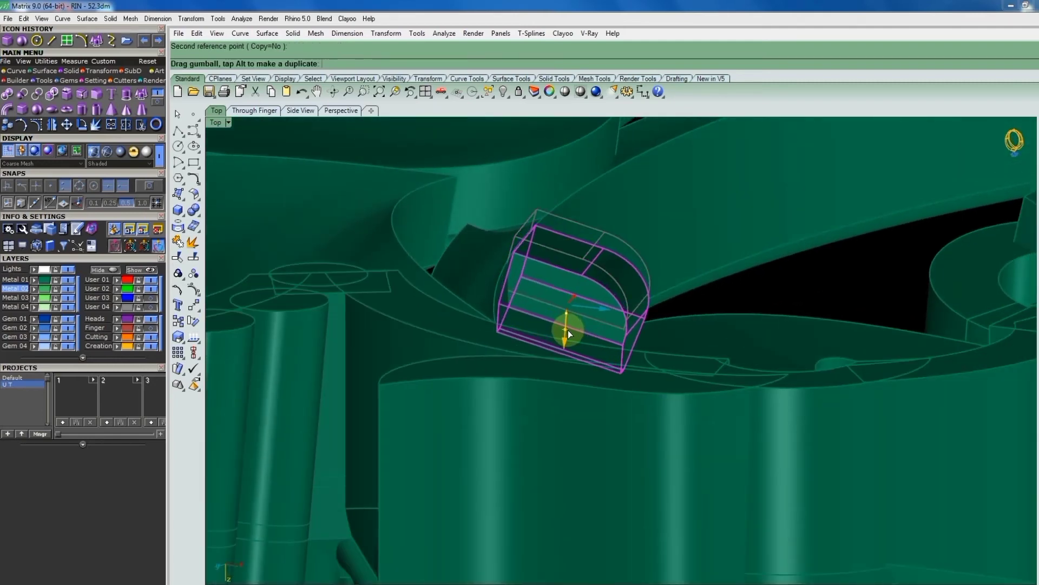
pyautogui.moveTo(567, 327); pyautogui.dragTo(573, 348)
# Scale1D the block again from its end to shorten it further.
pyautogui.scroll(-3, 573, 351)
pyautogui.moveTo(642, 341); pyautogui.dragTo(672, 371, button='right')
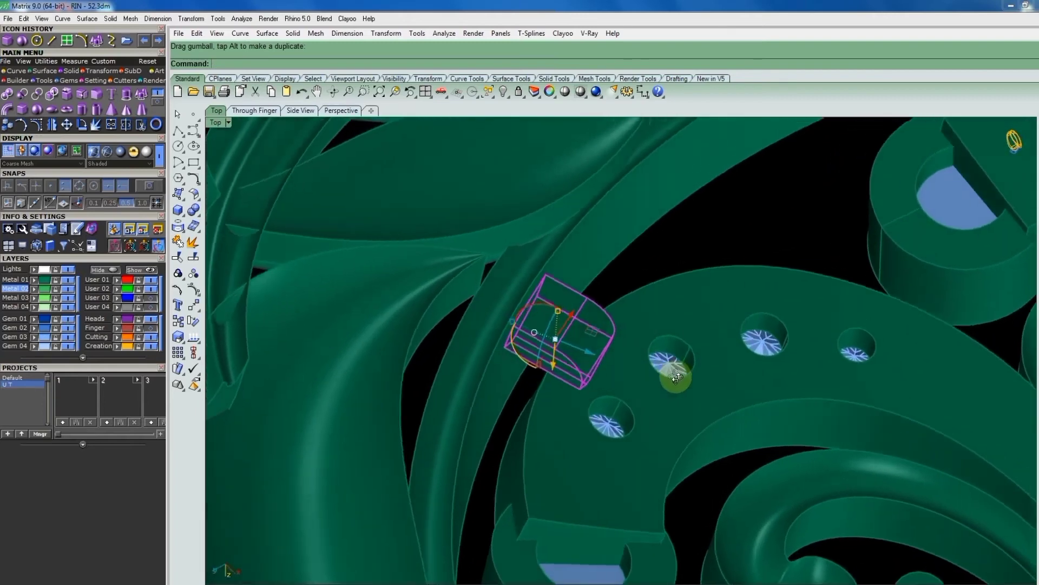
pyautogui.scroll(3, 592, 302)
pyautogui.scroll(2, 624, 349)
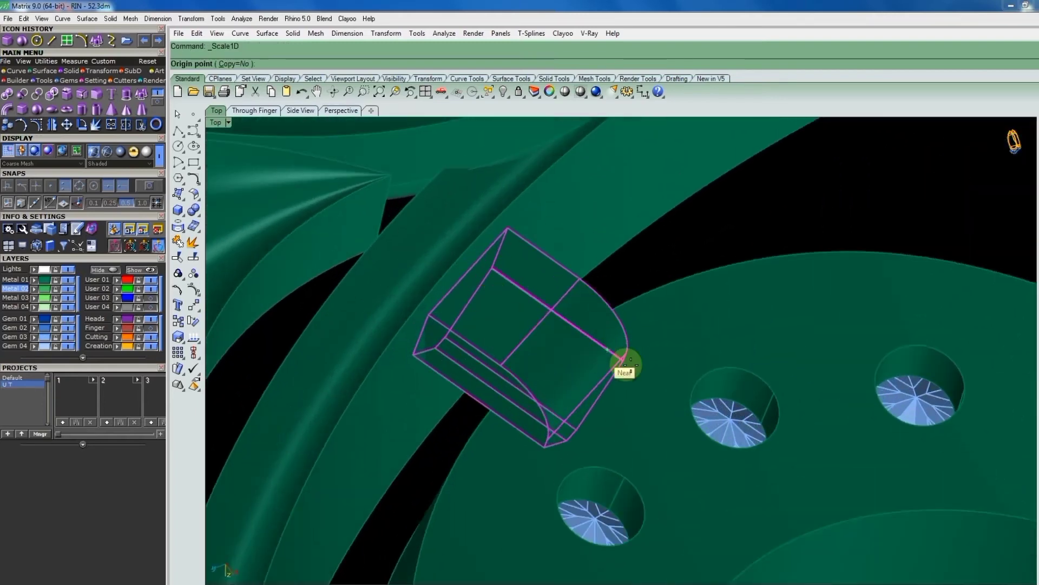
pyautogui.click(624, 361)
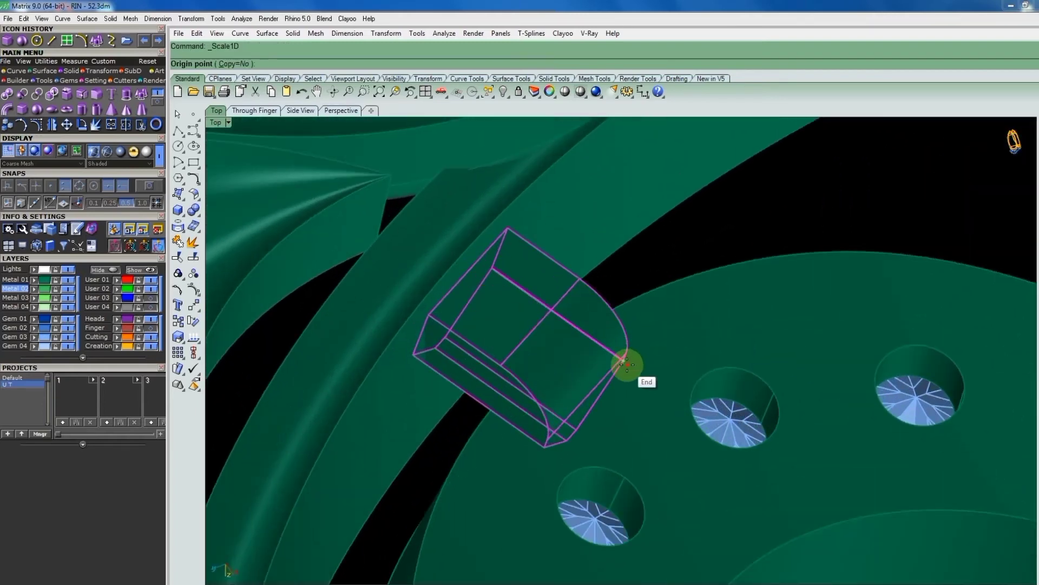
pyautogui.click(497, 271)
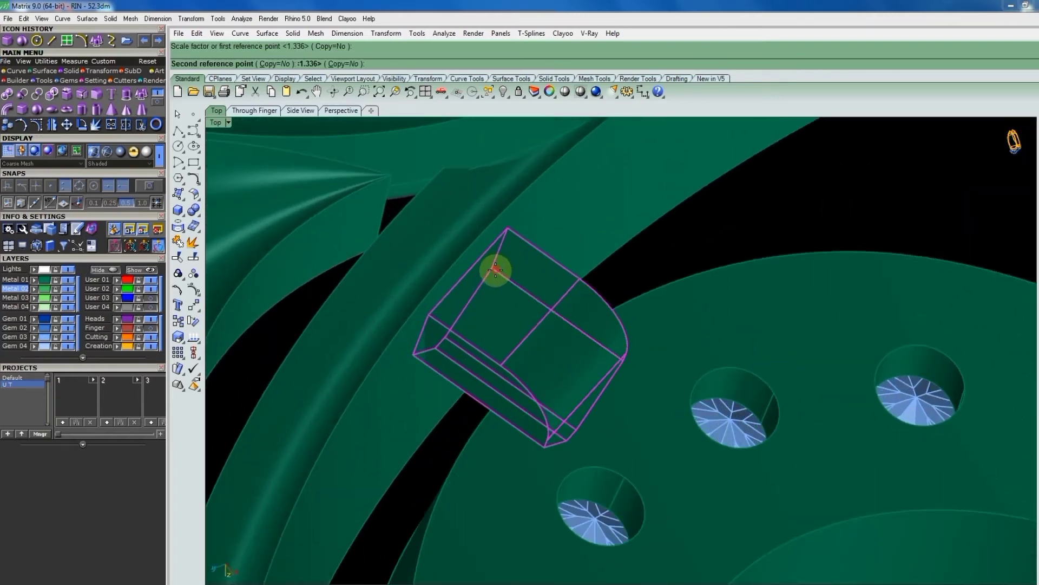
pyautogui.click(742, 220)
pyautogui.moveTo(557, 292)
pyautogui.mouseDown(button='right')
pyautogui.moveTo(531, 255)
pyautogui.moveTo(557, 294)
pyautogui.moveTo(545, 237)
pyautogui.mouseUp(button='right')
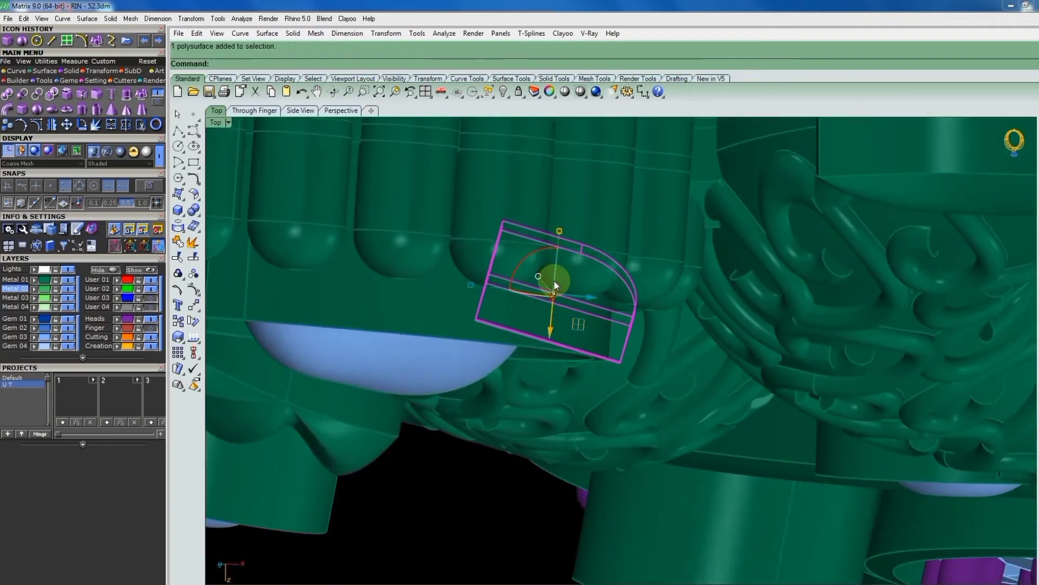
# Nudge the connector block slightly down, then return to a frontal view of the pendant.
pyautogui.moveTo(522, 275)
pyautogui.keyDown('ctrl'); pyautogui.mouseDown()
pyautogui.moveTo(518, 260)
pyautogui.moveTo(579, 246)
pyautogui.moveTo(569, 227)
pyautogui.mouseUp(); pyautogui.keyUp('ctrl')
pyautogui.moveTo(547, 332); pyautogui.dragTo(548, 330)
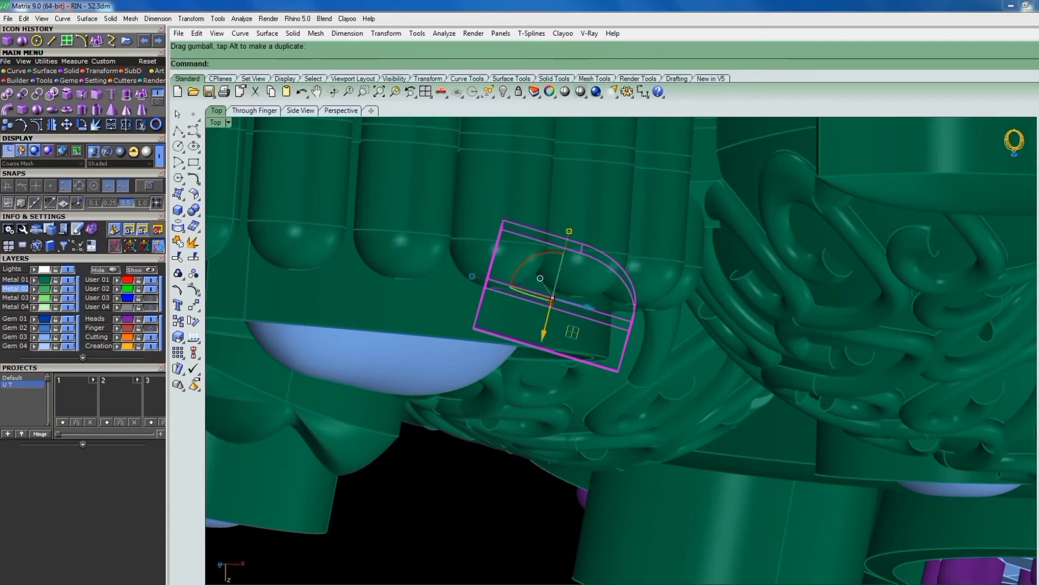
pyautogui.moveTo(489, 415); pyautogui.dragTo(625, 336, button='right')
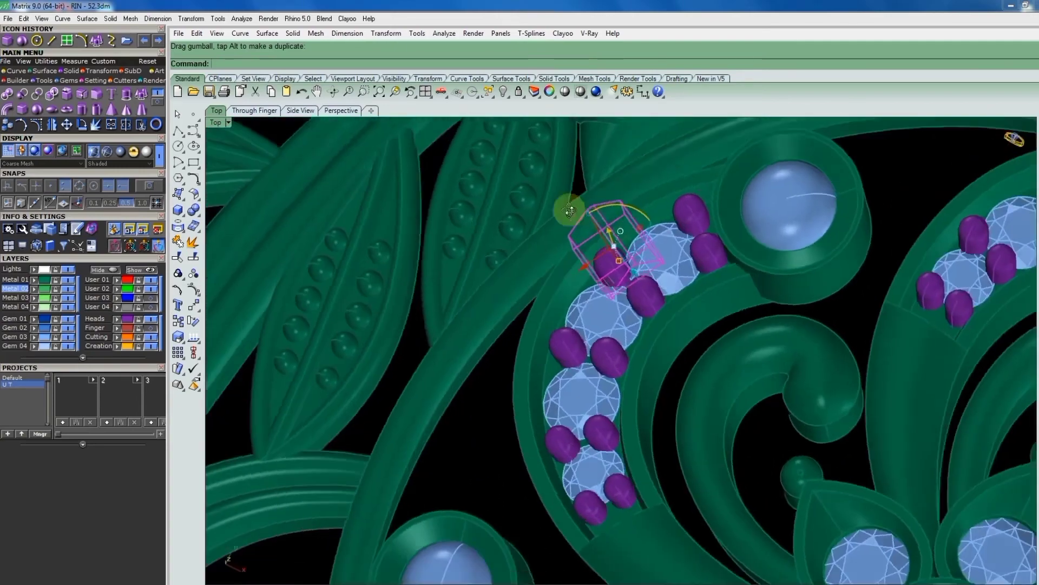
pyautogui.scroll(-3, 639, 319)
pyautogui.scroll(-2, 682, 312)
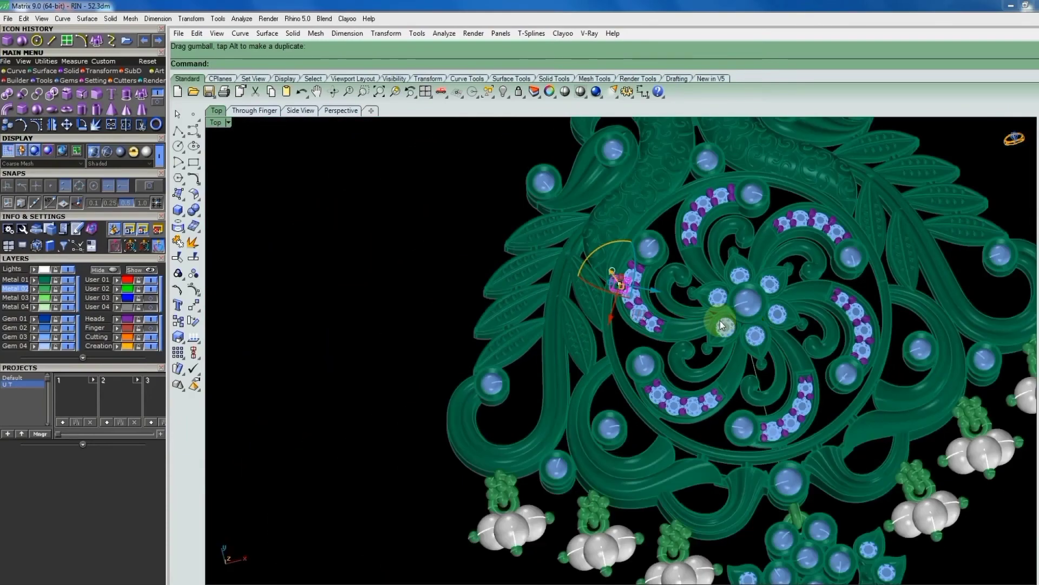
pyautogui.scroll(2, 703, 336)
pyautogui.scroll(2, 720, 330)
pyautogui.scroll(1, 728, 379)
pyautogui.scroll(3, 731, 422)
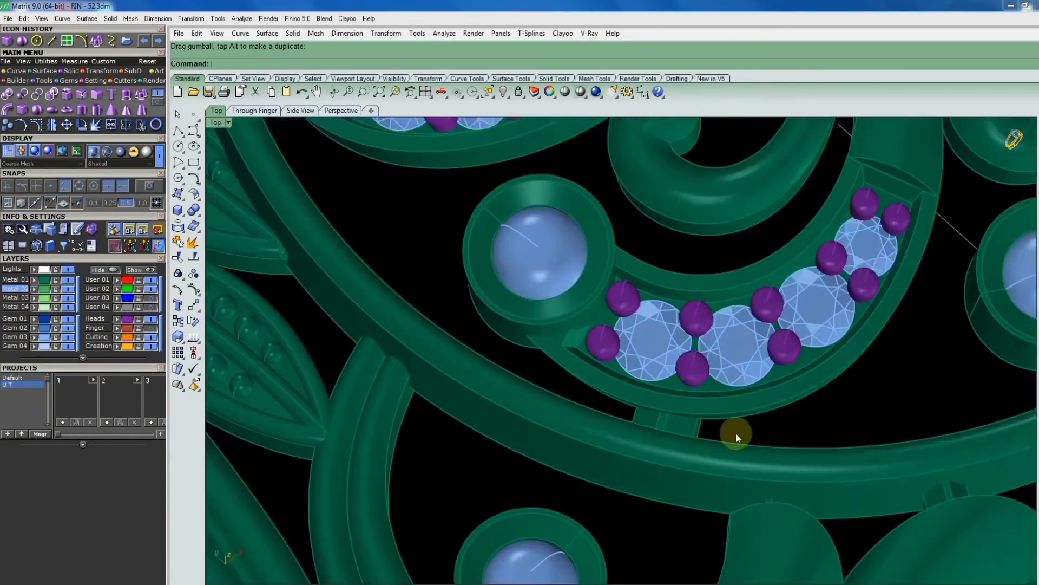
pyautogui.scroll(2, 698, 390)
pyautogui.scroll(2, 623, 346)
pyautogui.scroll(2, 596, 339)
# Raise the small connector under the gem rail slightly and inspect the band surface.
pyautogui.click(560, 309)
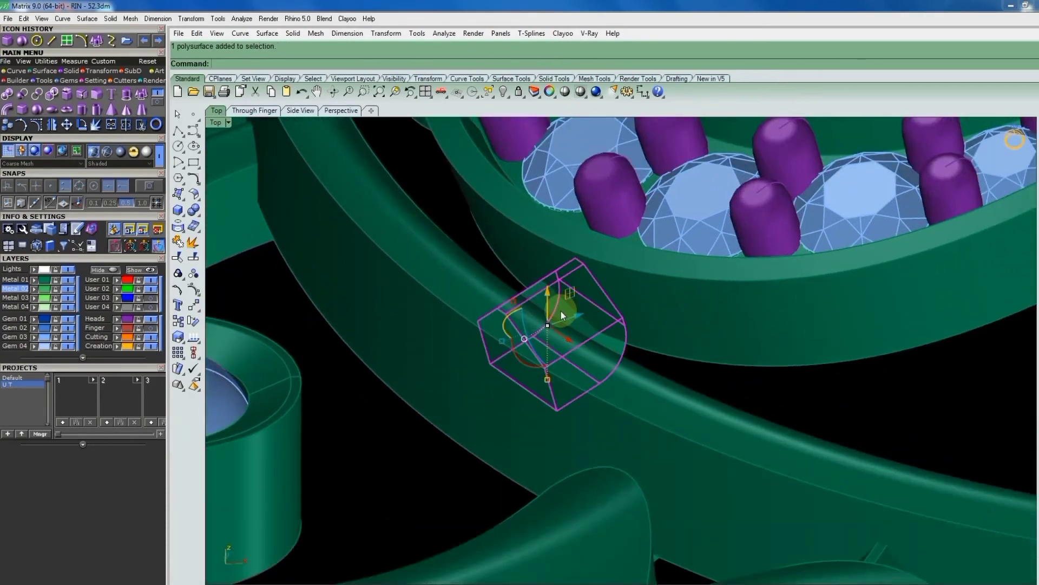
pyautogui.moveTo(547, 294); pyautogui.dragTo(549, 280)
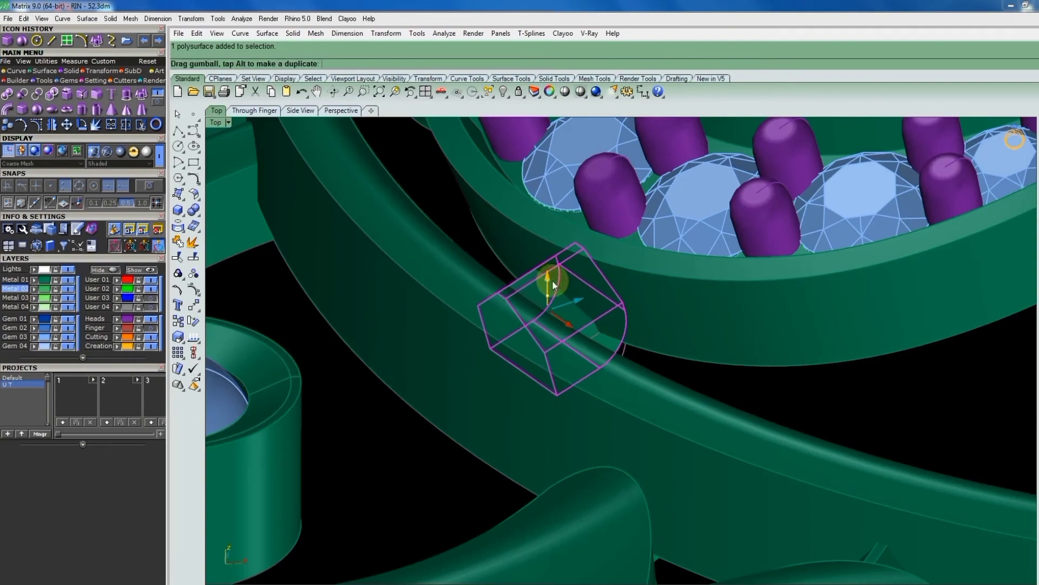
pyautogui.click(843, 375)
pyautogui.scroll(-1, 633, 412)
pyautogui.scroll(-1, 609, 387)
pyautogui.scroll(-3, 780, 397)
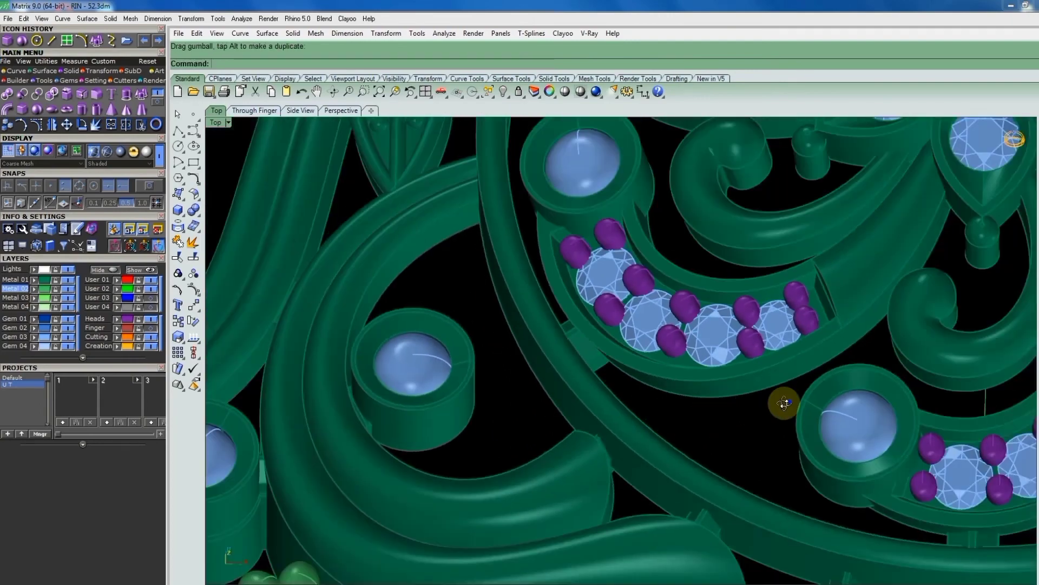
pyautogui.scroll(-2, 770, 380)
pyautogui.scroll(-5, 487, 233)
pyautogui.scroll(4, 622, 225)
pyautogui.scroll(-1, 708, 260)
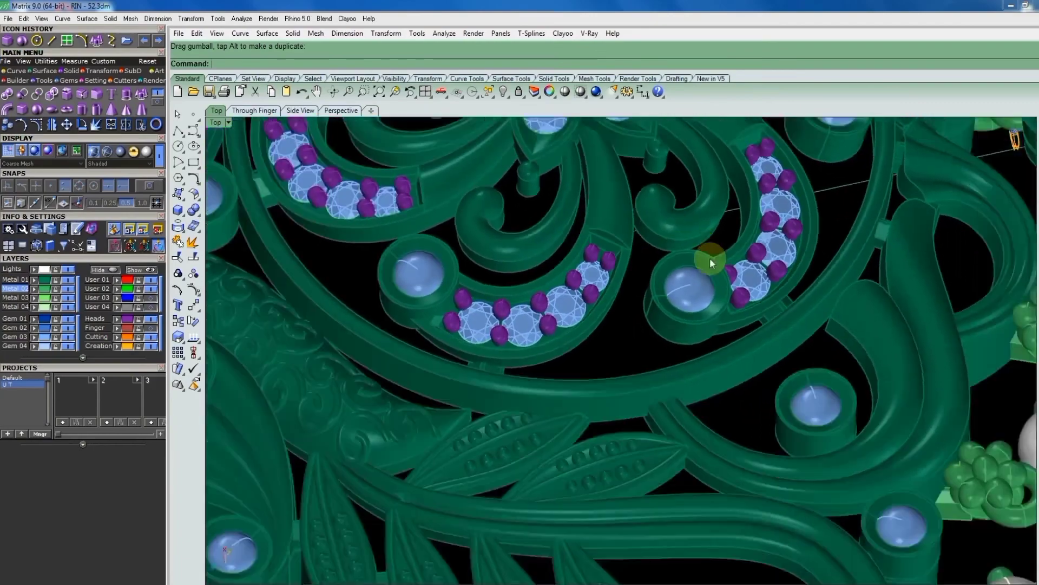
pyautogui.scroll(-2, 528, 300)
pyautogui.scroll(1, 453, 256)
pyautogui.scroll(1, 555, 277)
pyautogui.scroll(3, 425, 316)
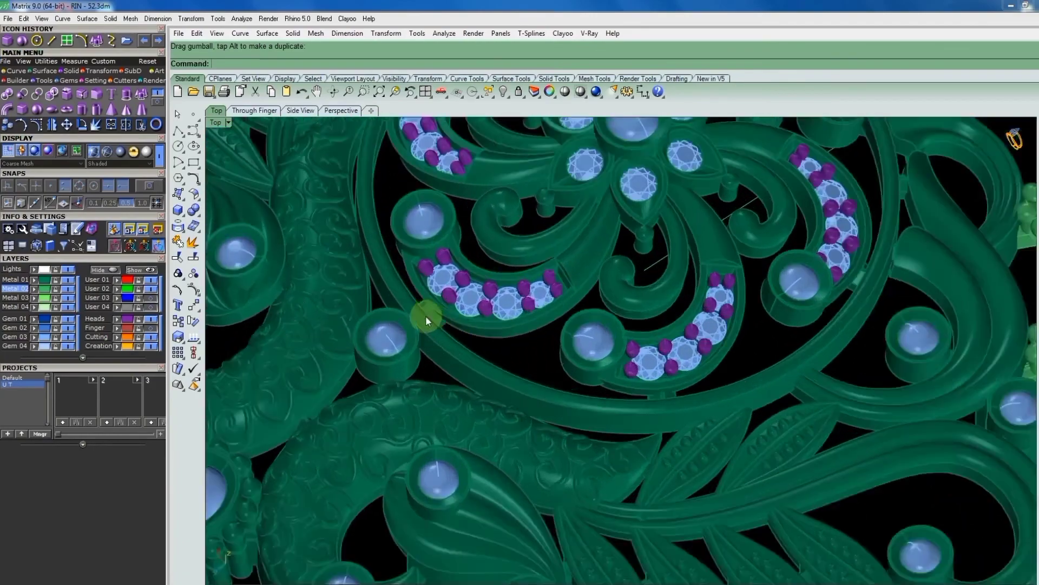
pyautogui.scroll(5, 433, 306)
pyautogui.moveTo(433, 307)
pyautogui.mouseDown(button='right')
pyautogui.moveTo(487, 309)
pyautogui.moveTo(464, 271)
pyautogui.moveTo(587, 399)
pyautogui.moveTo(671, 144)
pyautogui.moveTo(509, 328)
pyautogui.mouseUp(button='right')
# Shrink another connector block with a one-direction scale from its corner.
pyautogui.click(496, 350)
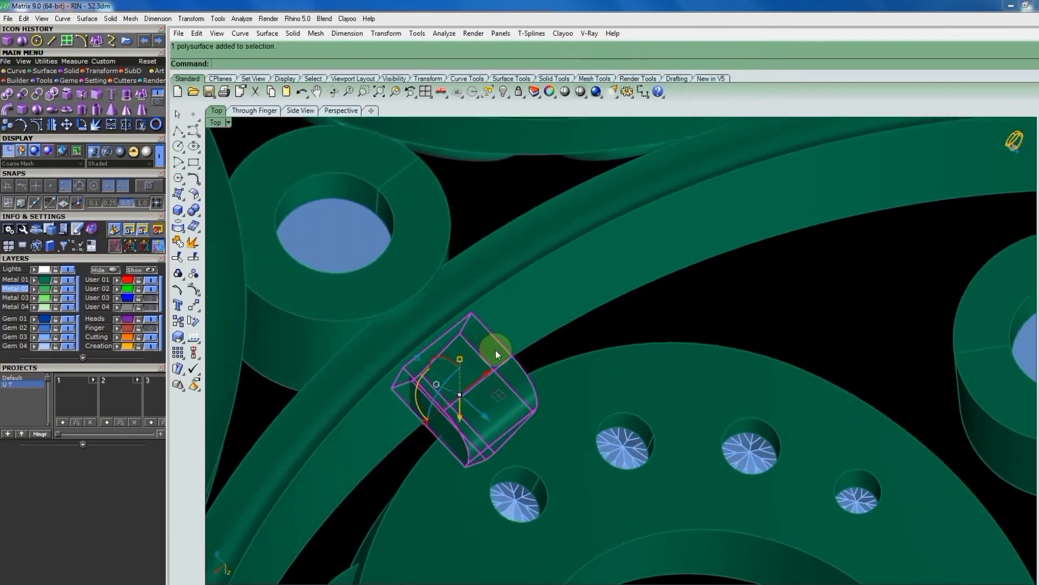
pyautogui.click(180, 339)
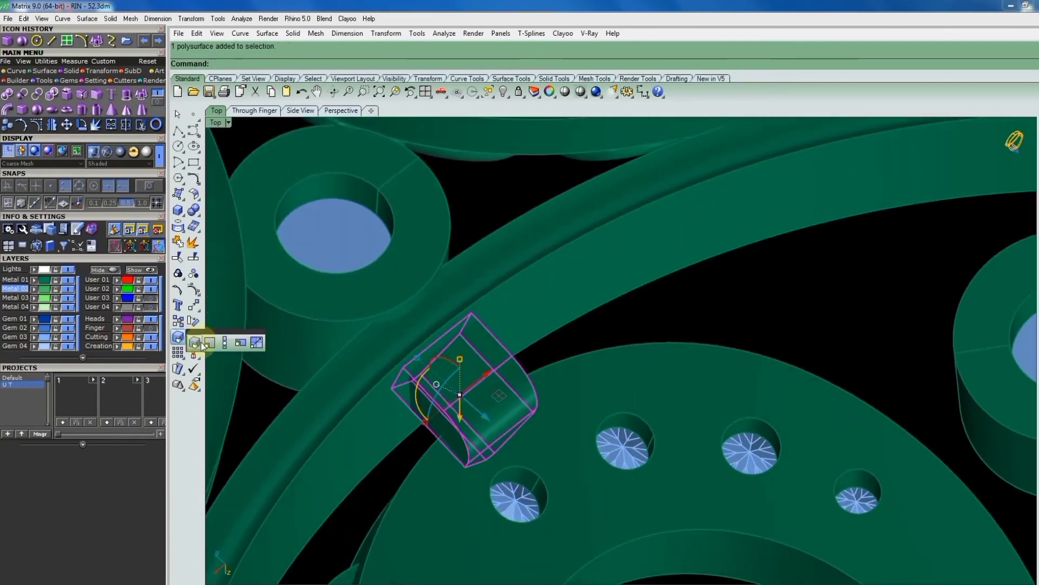
pyautogui.click(225, 343)
pyautogui.scroll(3, 440, 364)
pyautogui.scroll(3, 454, 341)
pyautogui.click(468, 316)
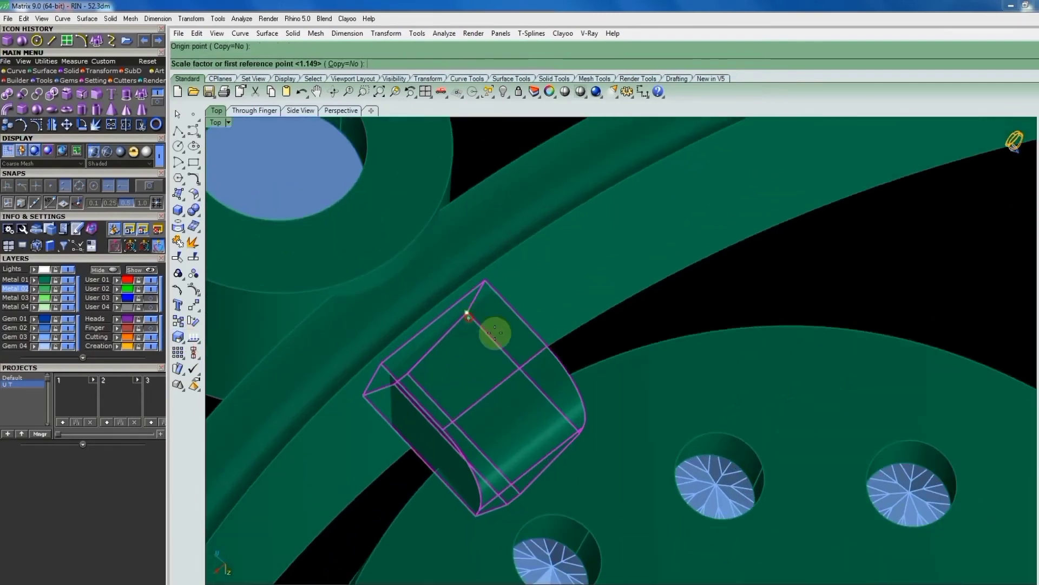
pyautogui.click(577, 431)
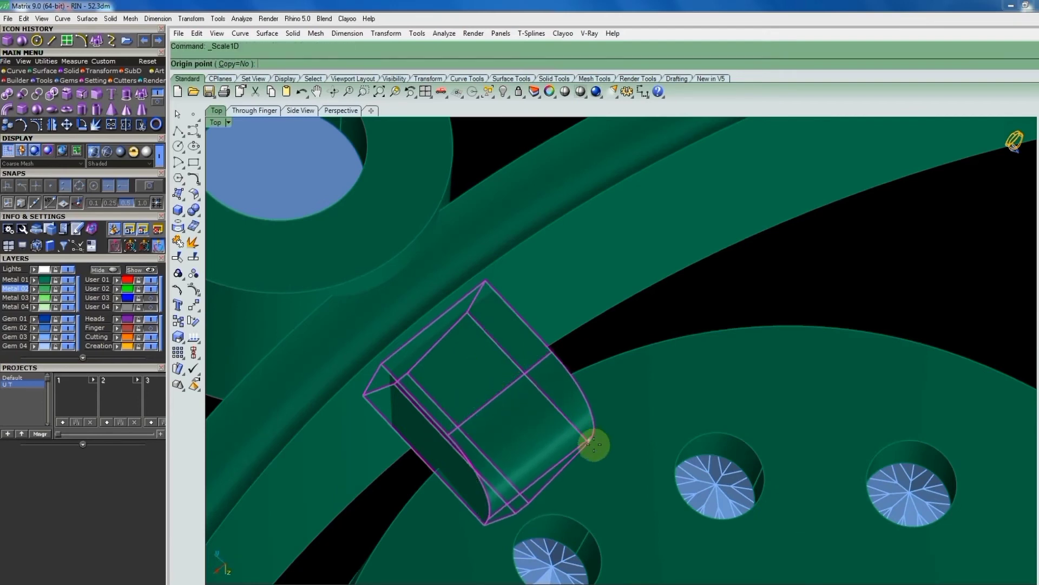
pyautogui.click(590, 447)
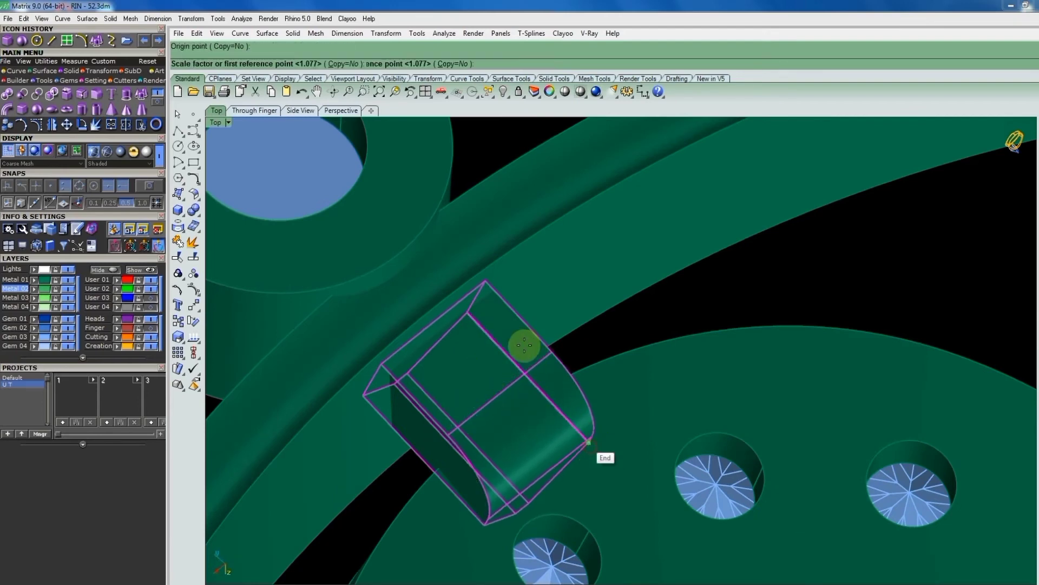
pyautogui.click(471, 315)
pyautogui.click(492, 317)
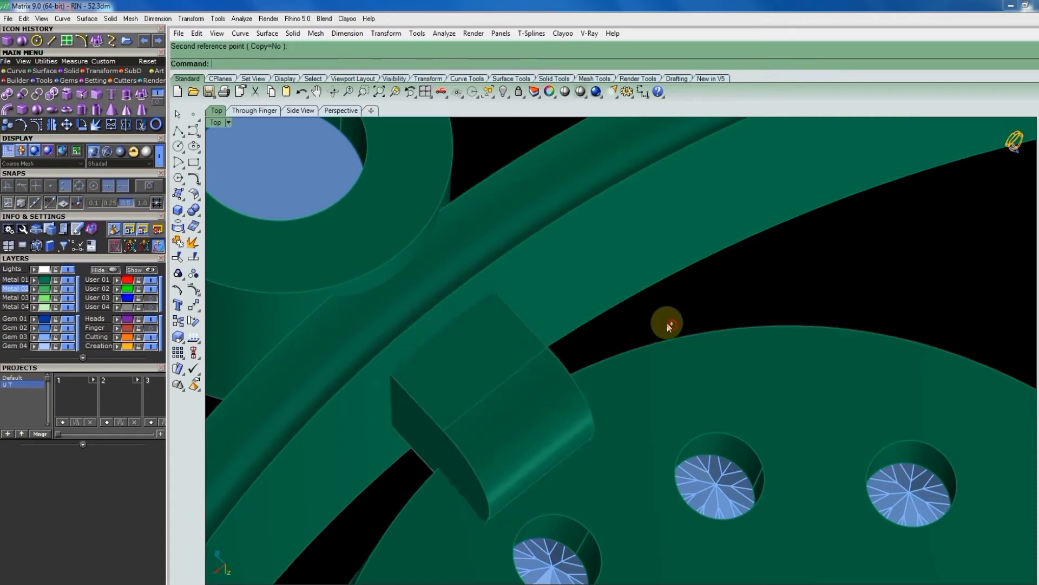
pyautogui.scroll(-3, 667, 322)
pyautogui.scroll(-3, 617, 306)
# Rotate the scaled block in 3D about its corner edge.
pyautogui.click(613, 283)
pyautogui.scroll(4, 568, 285)
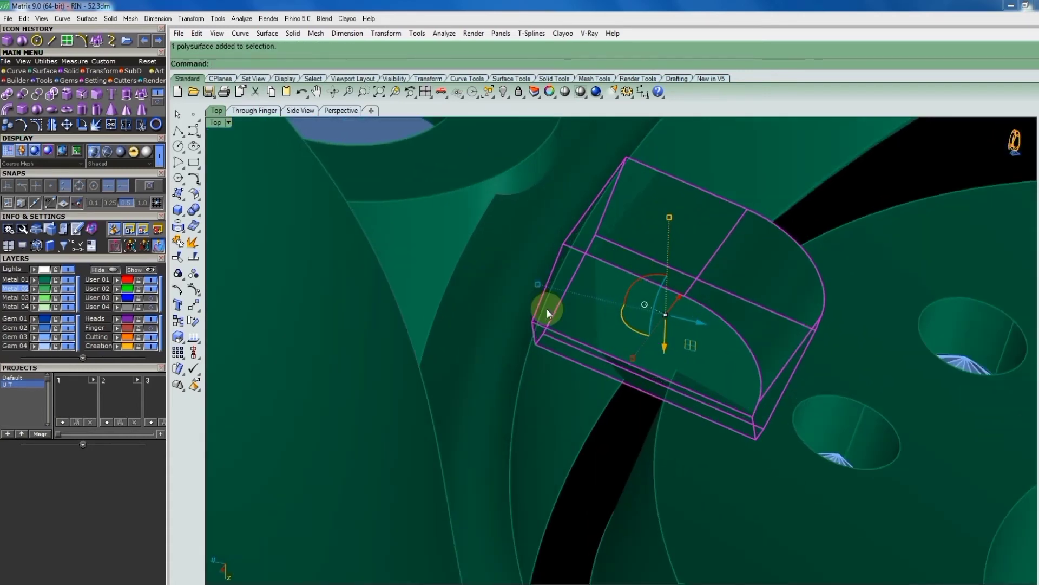
pyautogui.scroll(2, 553, 306)
pyautogui.scroll(2, 536, 303)
pyautogui.write('R')
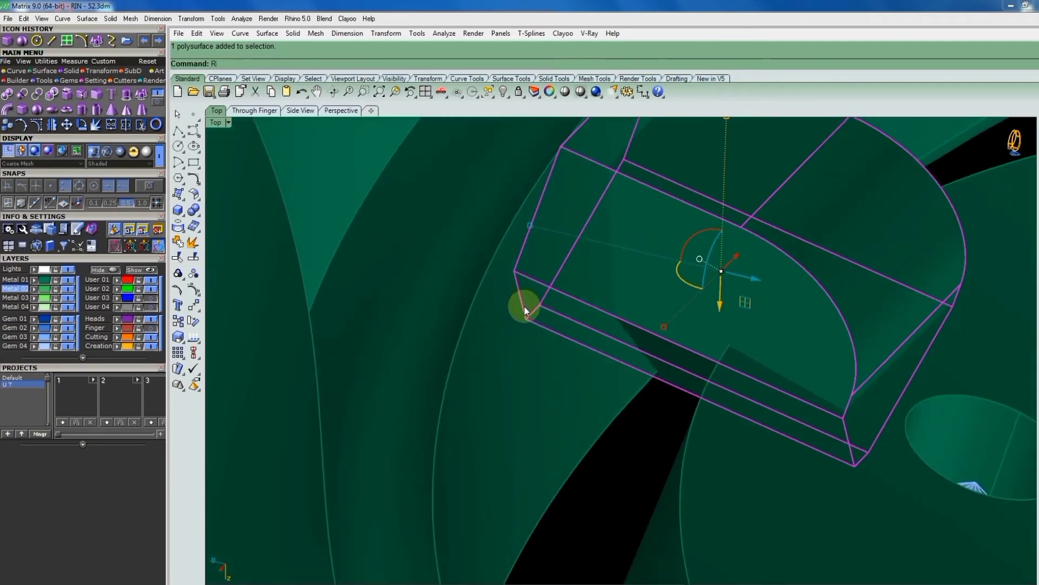
pyautogui.press('Return')
pyautogui.click(526, 317)
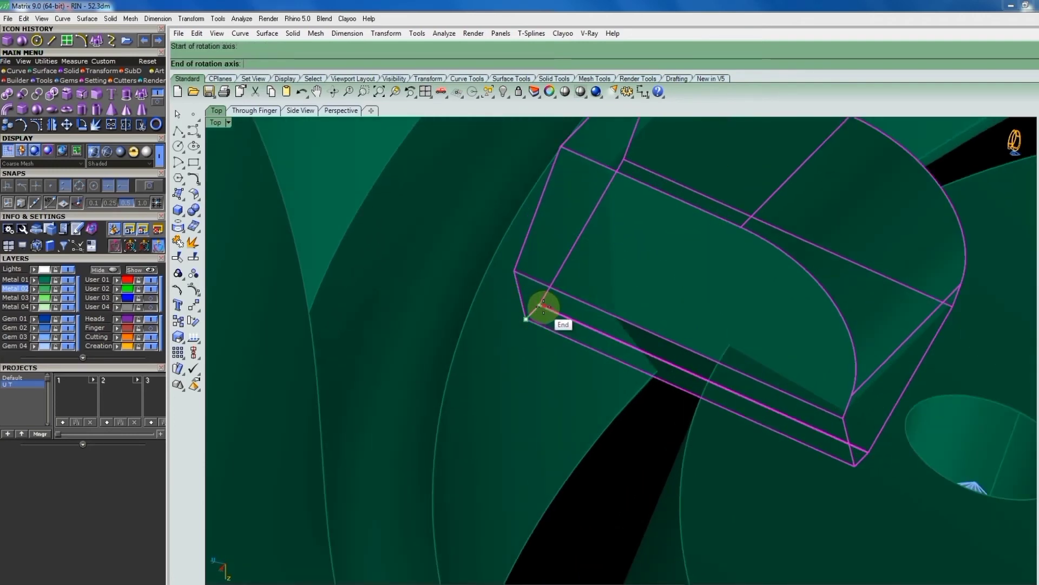
pyautogui.click(543, 306)
pyautogui.scroll(-2, 645, 290)
pyautogui.click(864, 257)
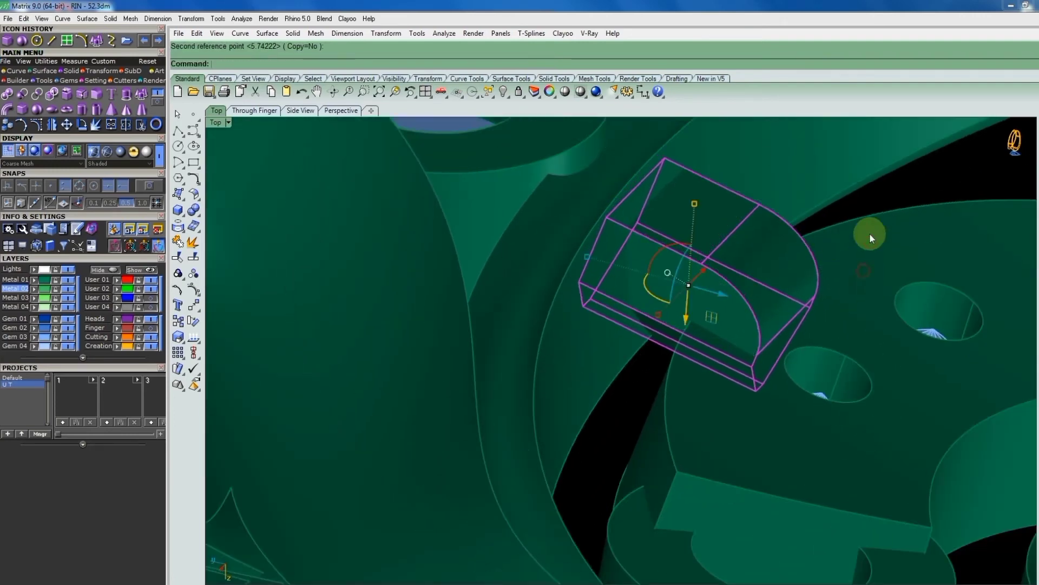
pyautogui.press('Escape')
pyautogui.scroll(-3, 704, 269)
pyautogui.scroll(-2, 772, 282)
pyautogui.scroll(2, 680, 350)
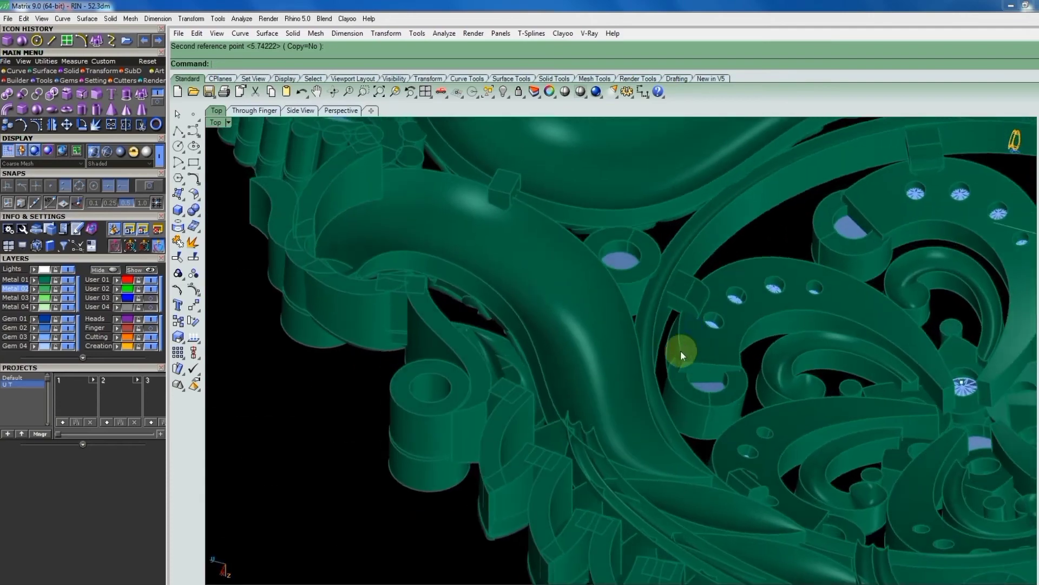
pyautogui.scroll(-3, 865, 265)
pyautogui.scroll(4, 822, 175)
pyautogui.scroll(1, 704, 236)
pyautogui.scroll(1, 680, 264)
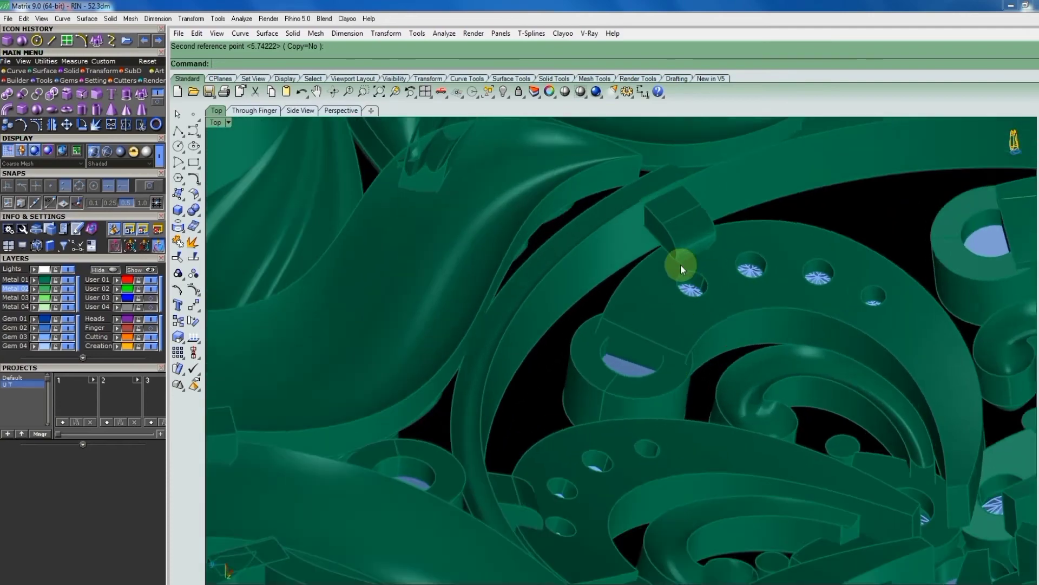
pyautogui.scroll(2, 680, 264)
pyautogui.scroll(2, 685, 226)
# Nudge the block onto the band and rotate it again to match the band's slope.
pyautogui.click(567, 233)
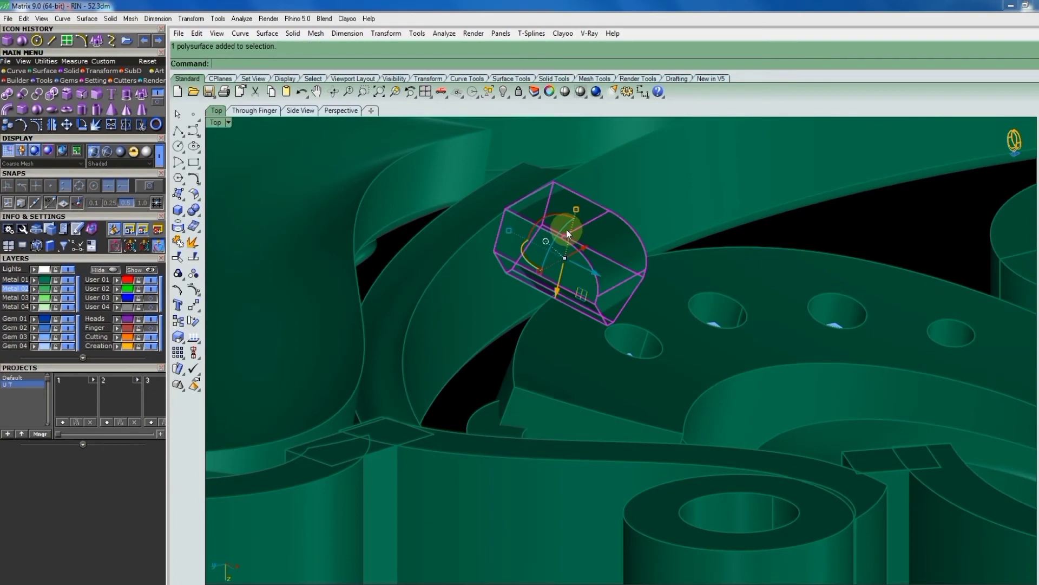
pyautogui.moveTo(559, 285); pyautogui.dragTo(641, 363)
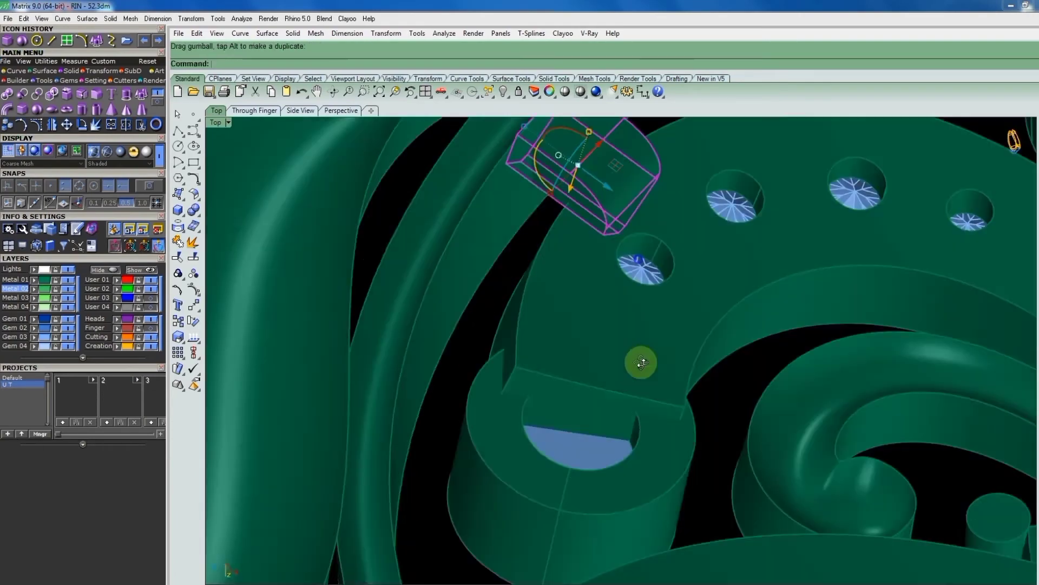
pyautogui.moveTo(641, 363)
pyautogui.mouseDown(button='right')
pyautogui.moveTo(563, 570)
pyautogui.moveTo(426, 365)
pyautogui.moveTo(639, 418)
pyautogui.moveTo(674, 365)
pyautogui.moveTo(789, 437)
pyautogui.moveTo(773, 392)
pyautogui.moveTo(727, 352)
pyautogui.mouseUp(button='right')
pyautogui.scroll(2, 716, 344)
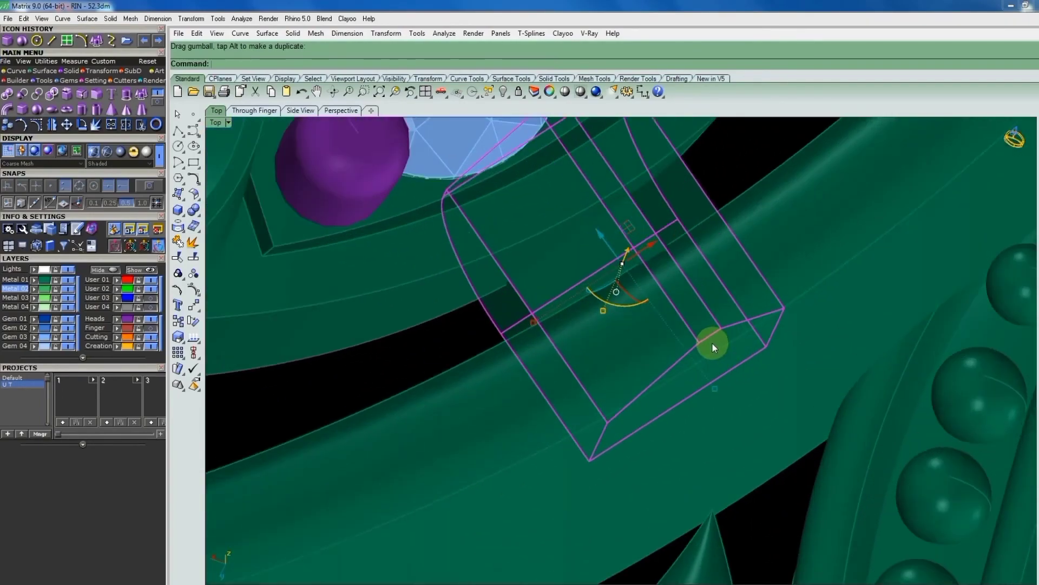
pyautogui.press('Return')
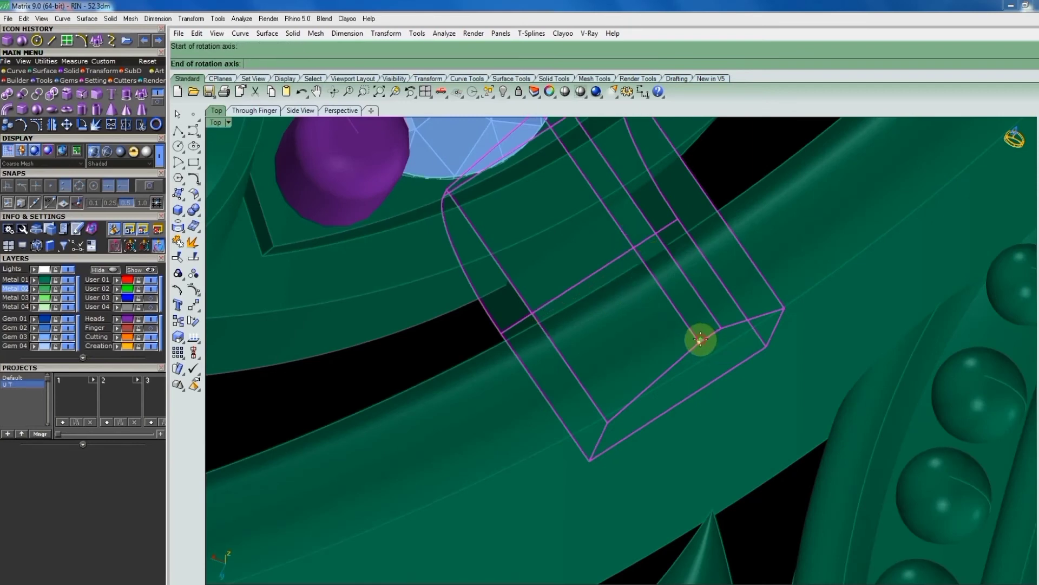
pyautogui.click(719, 327)
pyautogui.moveTo(728, 361)
pyautogui.mouseDown(button='right')
pyautogui.moveTo(719, 307)
pyautogui.moveTo(772, 269)
pyautogui.moveTo(579, 297)
pyautogui.mouseUp(button='right')
pyautogui.click(580, 298)
pyautogui.click(596, 246)
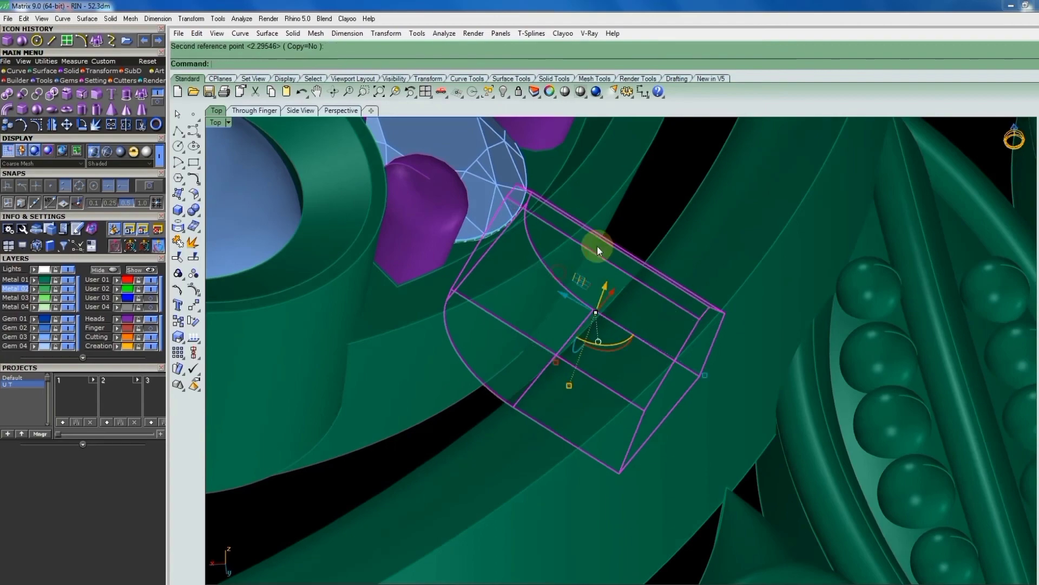
pyautogui.scroll(-2, 629, 254)
pyautogui.scroll(-2, 649, 340)
pyautogui.scroll(-3, 648, 340)
pyautogui.scroll(3, 691, 438)
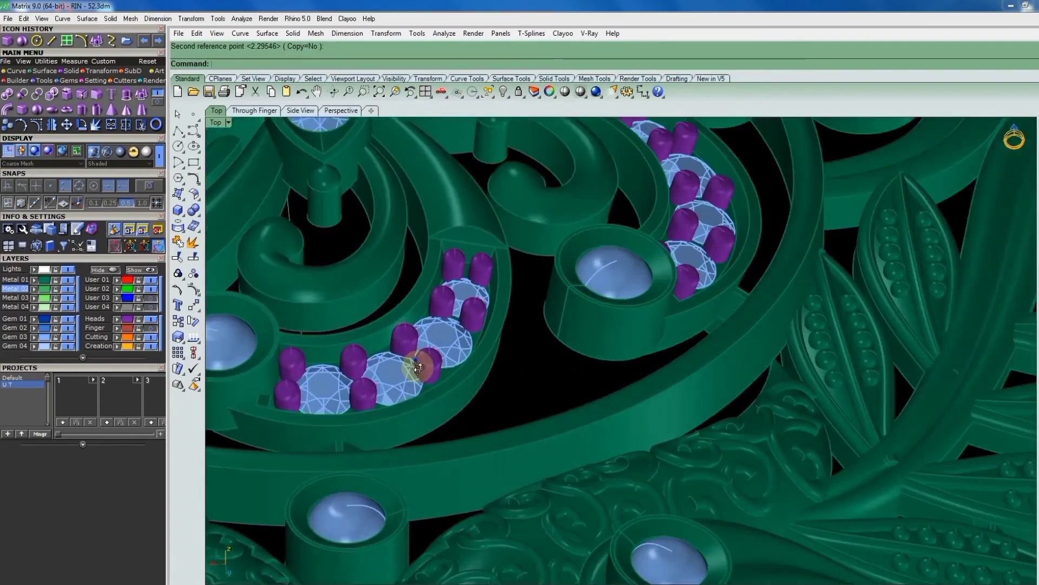
pyautogui.moveTo(413, 359)
pyautogui.mouseDown(button='right')
pyautogui.moveTo(409, 167)
pyautogui.moveTo(390, 578)
pyautogui.moveTo(390, 227)
pyautogui.moveTo(541, 378)
pyautogui.mouseUp(button='right')
# Delete two small connector blocks from the filigree frame.
pyautogui.hotkey('ctrl', 'F1')
pyautogui.scroll(-2, 557, 362)
pyautogui.scroll(-1, 561, 301)
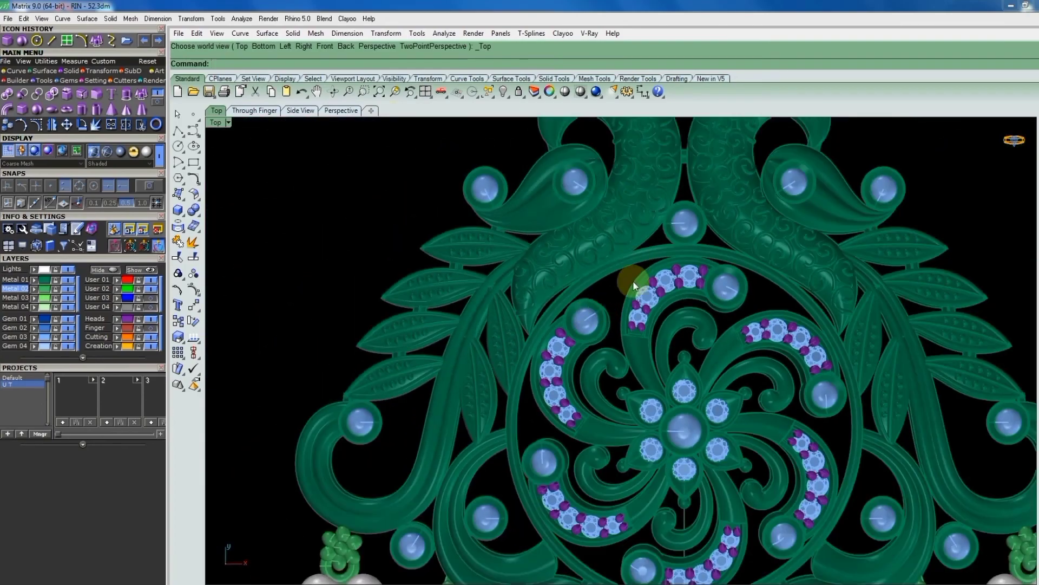
pyautogui.scroll(-2, 633, 280)
pyautogui.scroll(2, 798, 398)
pyautogui.moveTo(798, 398)
pyautogui.mouseDown(button='right')
pyautogui.moveTo(785, 204)
pyautogui.moveTo(782, 563)
pyautogui.moveTo(696, 417)
pyautogui.moveTo(726, 413)
pyautogui.mouseUp(button='right')
pyautogui.click(710, 316)
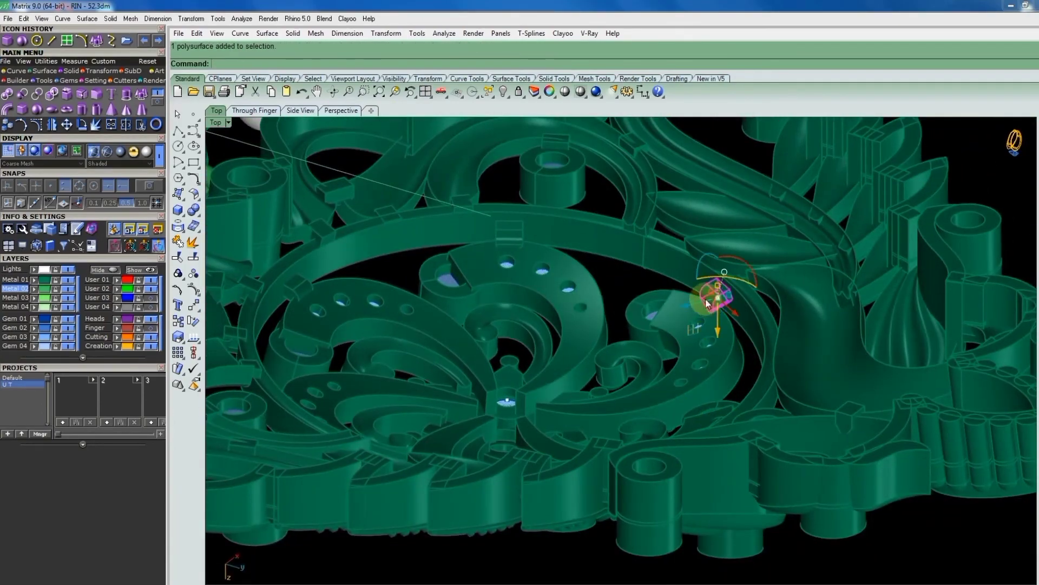
pyautogui.keyDown('shift'); pyautogui.click(530, 239); pyautogui.keyUp('shift')
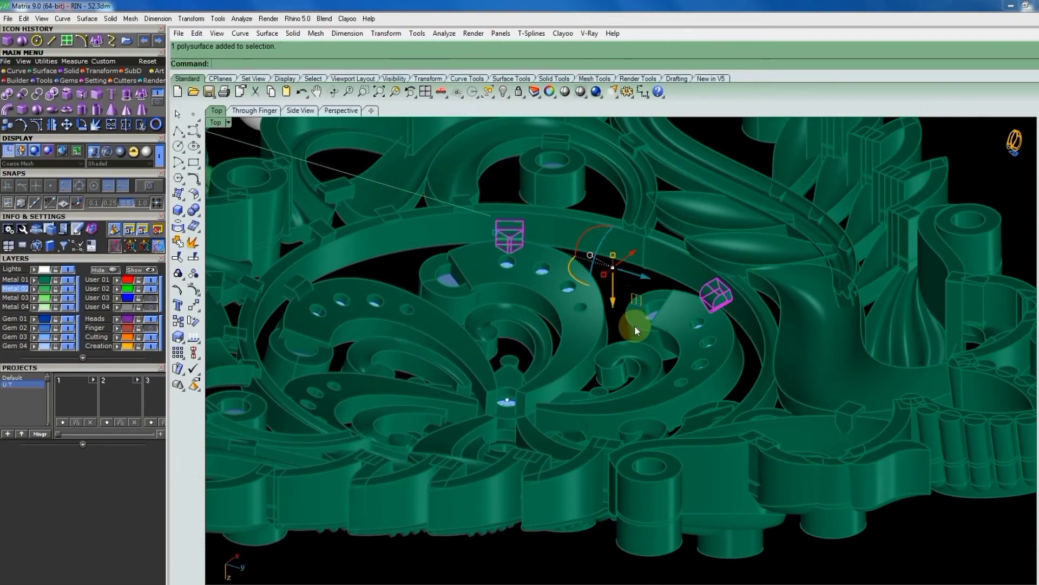
pyautogui.press('Delete')
# Select the two remaining small blocks and switch to the Bottom view.
pyautogui.moveTo(557, 315)
pyautogui.mouseDown(button='right')
pyautogui.moveTo(445, 270)
pyautogui.moveTo(509, 336)
pyautogui.moveTo(470, 336)
pyautogui.mouseUp(button='right')
pyautogui.click(445, 271)
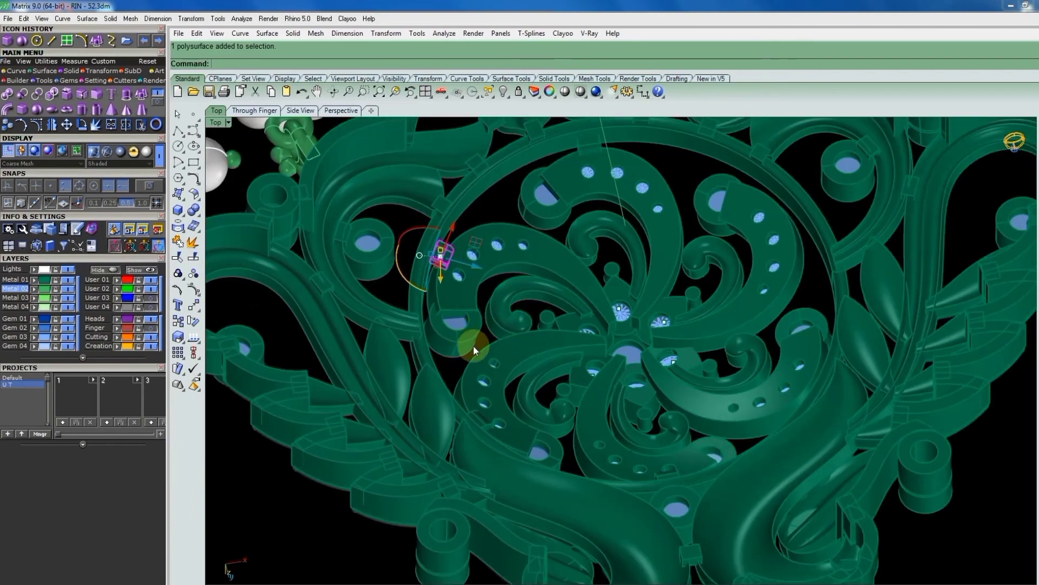
pyautogui.moveTo(495, 406)
pyautogui.mouseDown(button='right')
pyautogui.moveTo(483, 421)
pyautogui.moveTo(567, 407)
pyautogui.mouseUp(button='right')
pyautogui.keyDown('shift'); pyautogui.click(482, 422); pyautogui.keyUp('shift')
pyautogui.hotkey('ctrl', 'shift', 'b')
pyautogui.write('Mi')
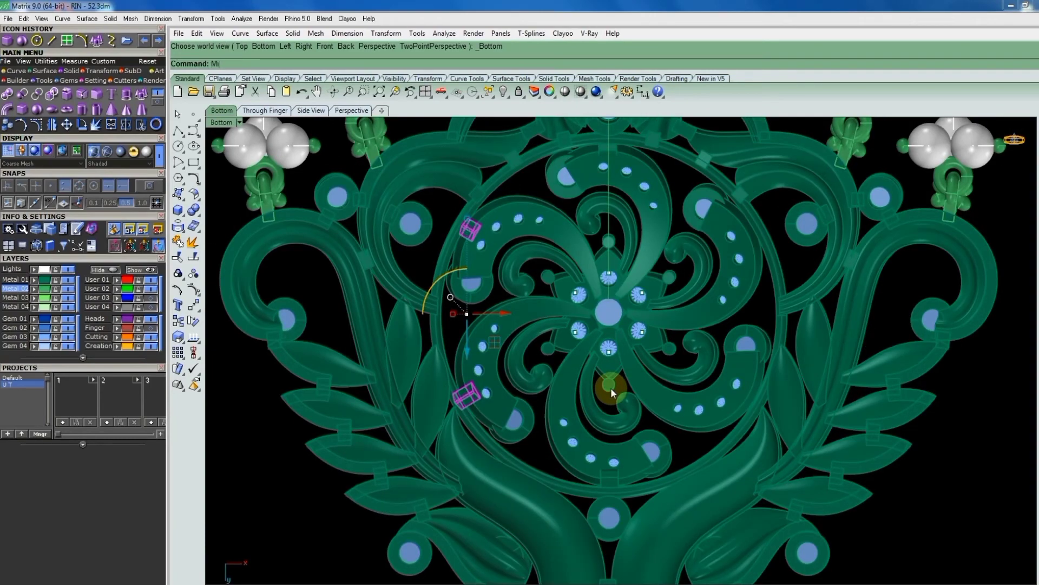
# Mirror the two selected blocks across the pendant's vertical centre line.
pyautogui.press('Return')
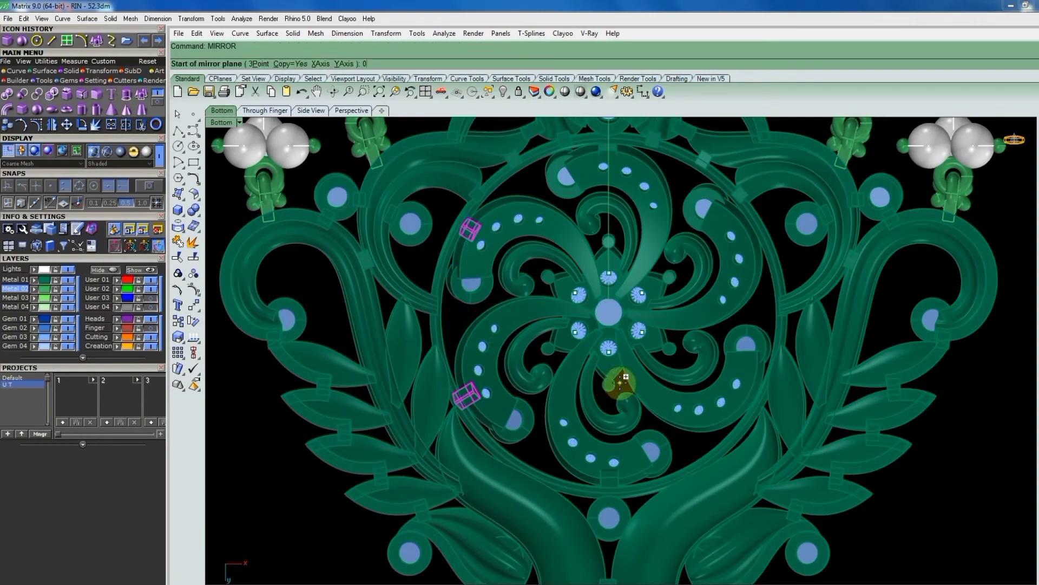
pyautogui.click(620, 383)
pyautogui.click(615, 423)
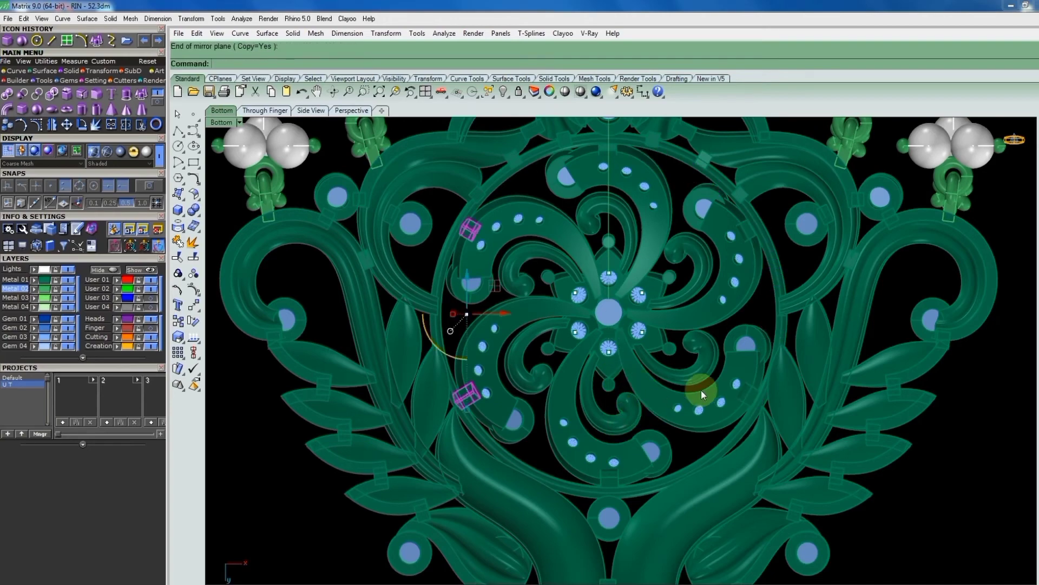
pyautogui.scroll(2, 755, 364)
pyautogui.scroll(2, 741, 321)
pyautogui.scroll(1, 756, 358)
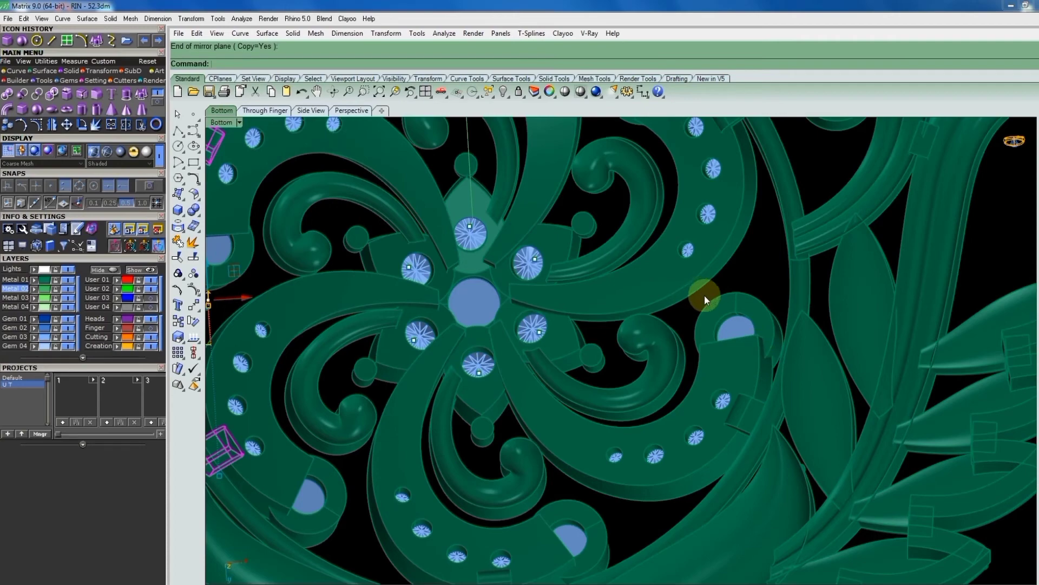
# Return to Top view and hide the Gem 03 layer to expose the bezel settings.
pyautogui.hotkey('ctrl', 'F1')
pyautogui.scroll(-2, 745, 291)
pyautogui.scroll(2, 732, 345)
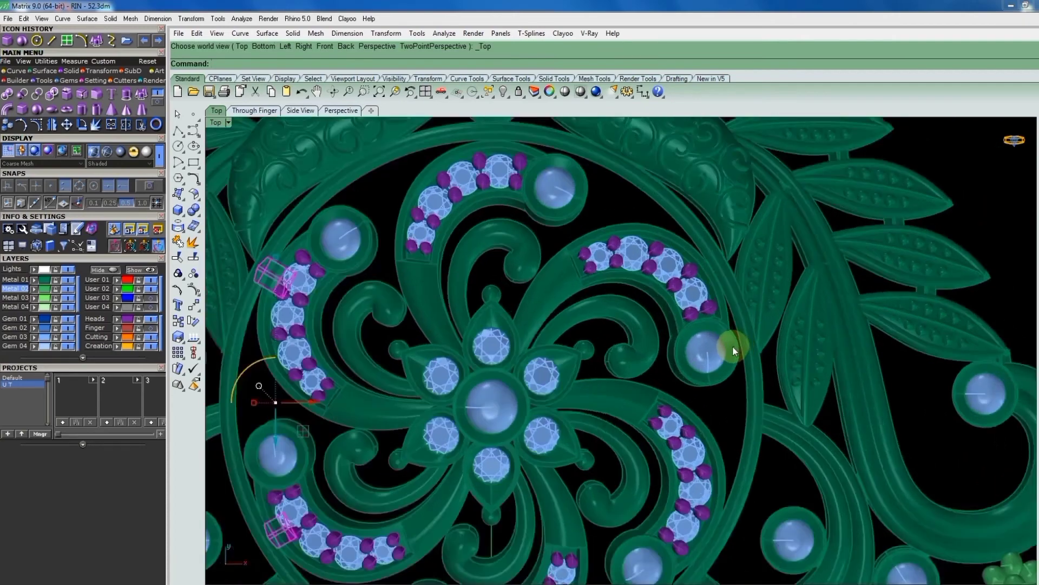
pyautogui.scroll(2, 706, 329)
pyautogui.scroll(1, 706, 329)
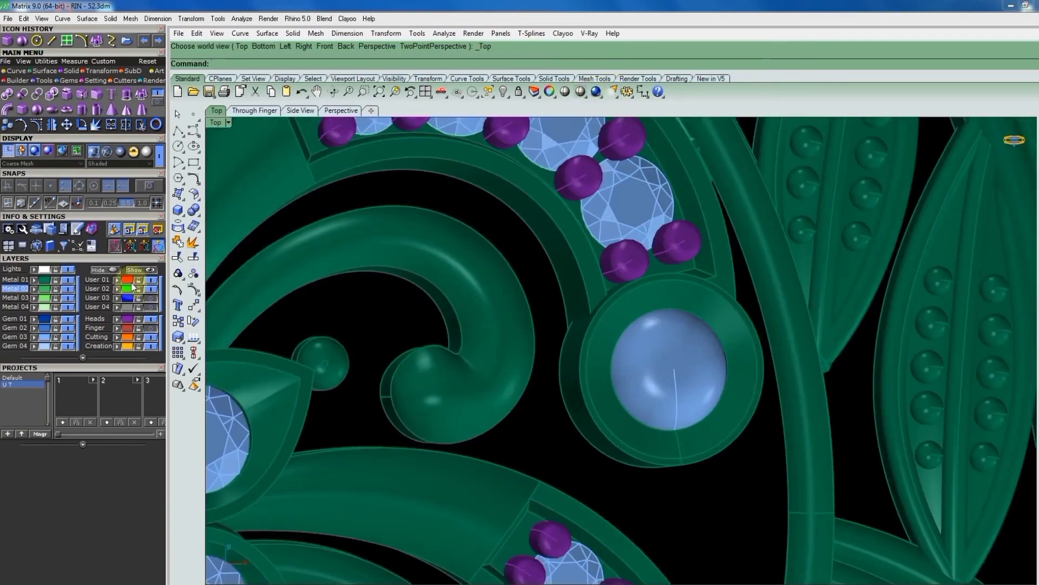
pyautogui.click(67, 337)
pyautogui.moveTo(667, 365)
pyautogui.mouseDown(button='right')
pyautogui.moveTo(638, 290)
pyautogui.moveTo(678, 197)
pyautogui.moveTo(584, 246)
pyautogui.moveTo(622, 274)
pyautogui.moveTo(603, 276)
pyautogui.moveTo(613, 259)
pyautogui.mouseUp(button='right')
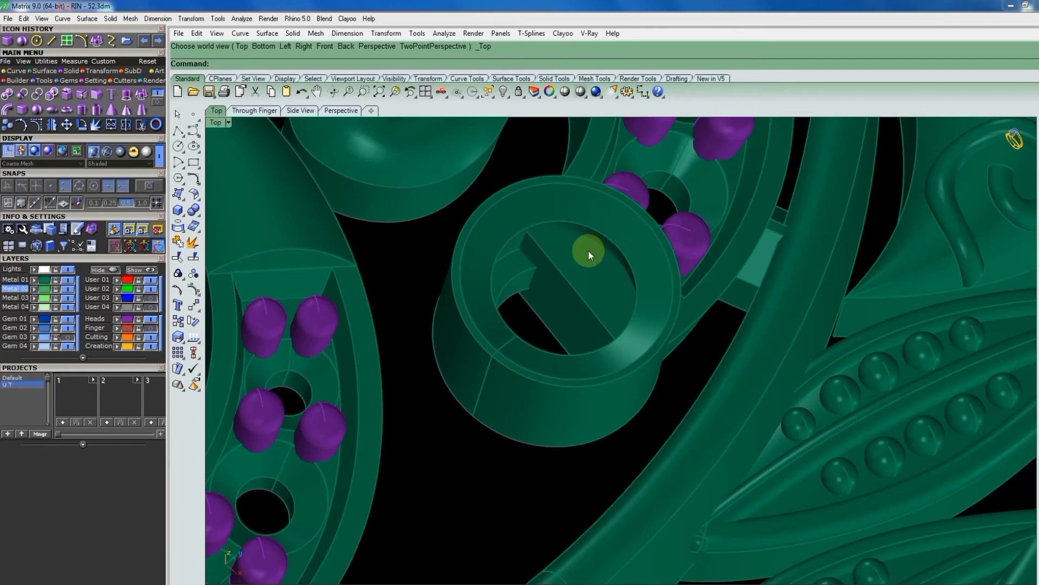
# Cut a hole into the ring setting from the circle outline at a chosen depth.
pyautogui.write('makeHole')
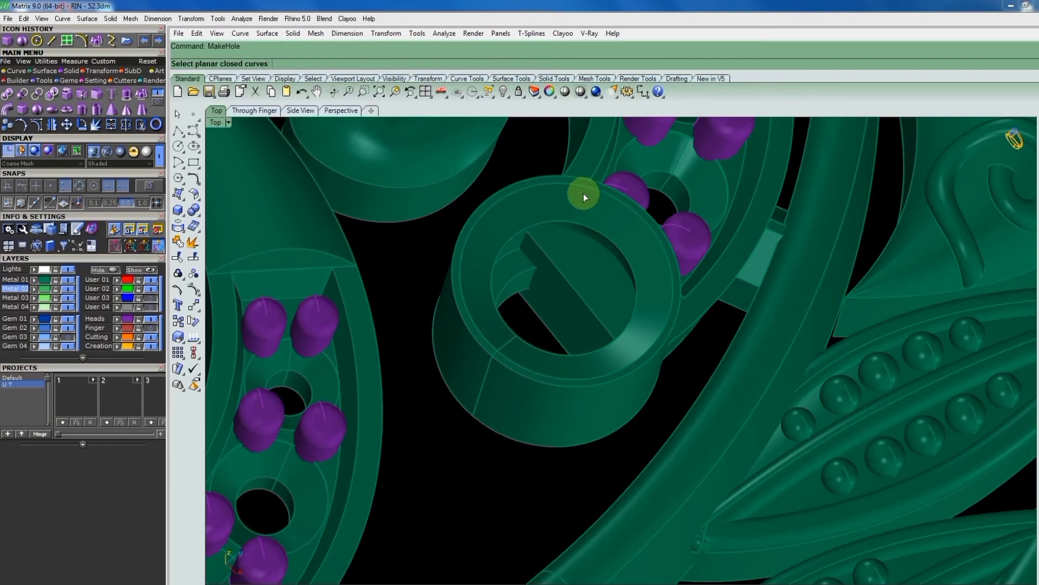
pyautogui.moveTo(583, 193)
pyautogui.mouseDown(button='right')
pyautogui.moveTo(557, 225)
pyautogui.moveTo(514, 232)
pyautogui.moveTo(543, 214)
pyautogui.mouseUp(button='right')
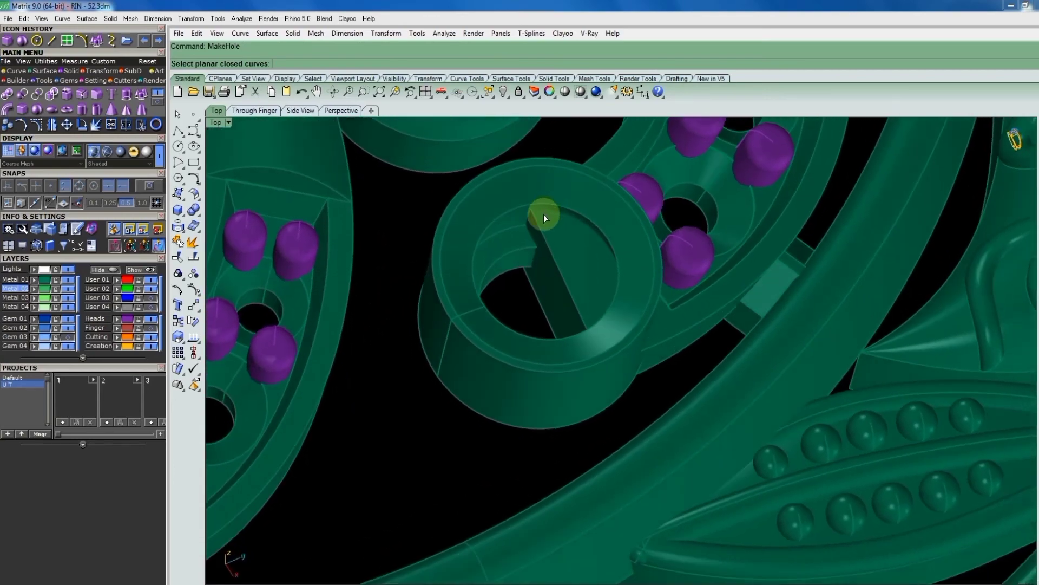
pyautogui.scroll(3, 543, 215)
pyautogui.click(510, 231)
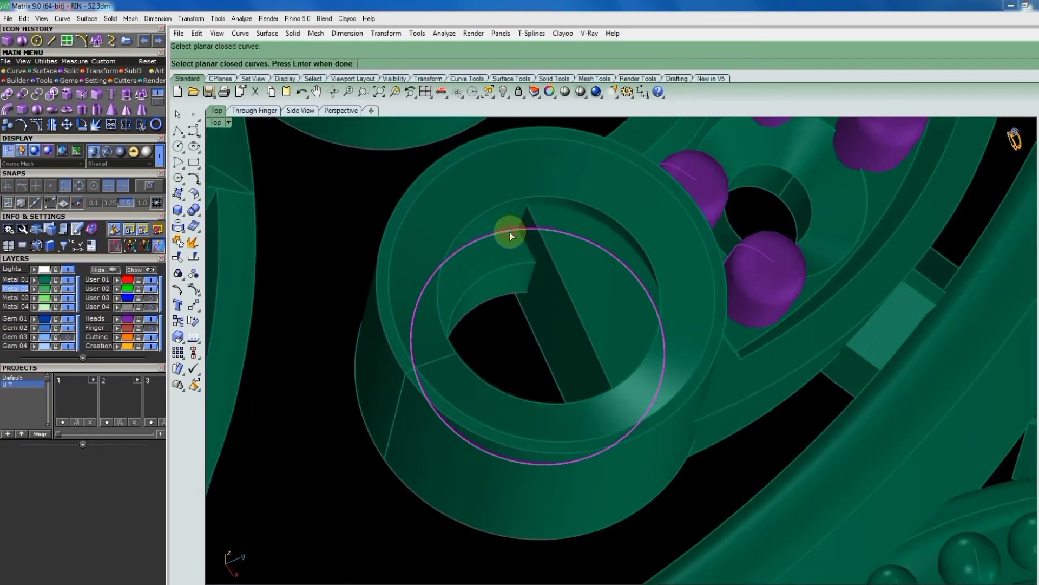
pyautogui.click(543, 326)
pyautogui.click(628, 254)
# View the ornament's underside, redo to restore the mirrored copies, and rerun MakeHole.
pyautogui.scroll(-3, 612, 258)
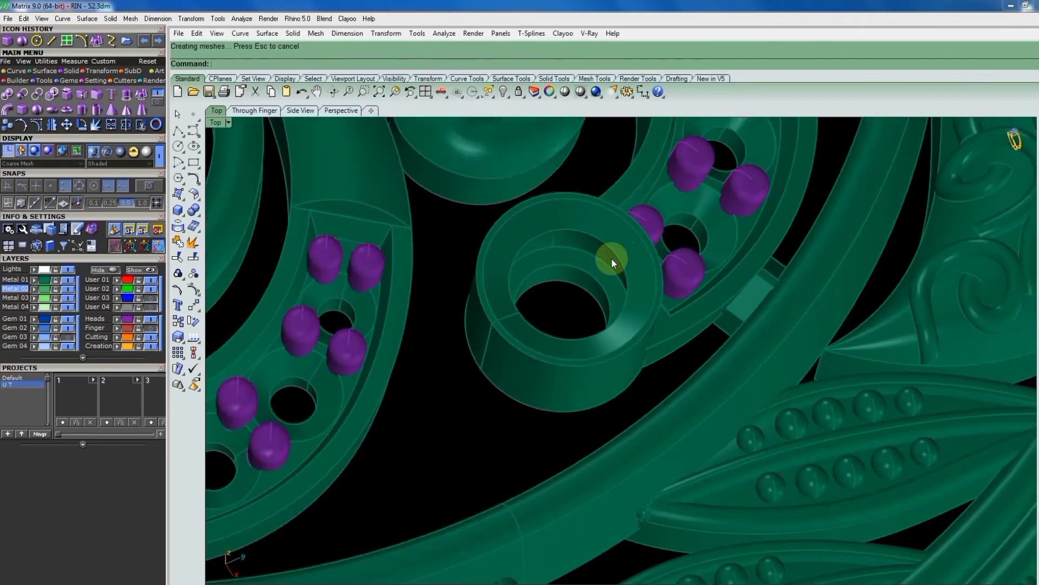
pyautogui.moveTo(612, 257)
pyautogui.mouseDown(button='right')
pyautogui.moveTo(688, 283)
pyautogui.moveTo(752, 250)
pyautogui.moveTo(706, 294)
pyautogui.moveTo(693, 332)
pyautogui.moveTo(708, 322)
pyautogui.moveTo(675, 283)
pyautogui.moveTo(694, 313)
pyautogui.moveTo(596, 343)
pyautogui.moveTo(504, 353)
pyautogui.moveTo(583, 364)
pyautogui.moveTo(693, 346)
pyautogui.mouseUp(button='right')
pyautogui.scroll(4, 738, 233)
pyautogui.scroll(3, 659, 209)
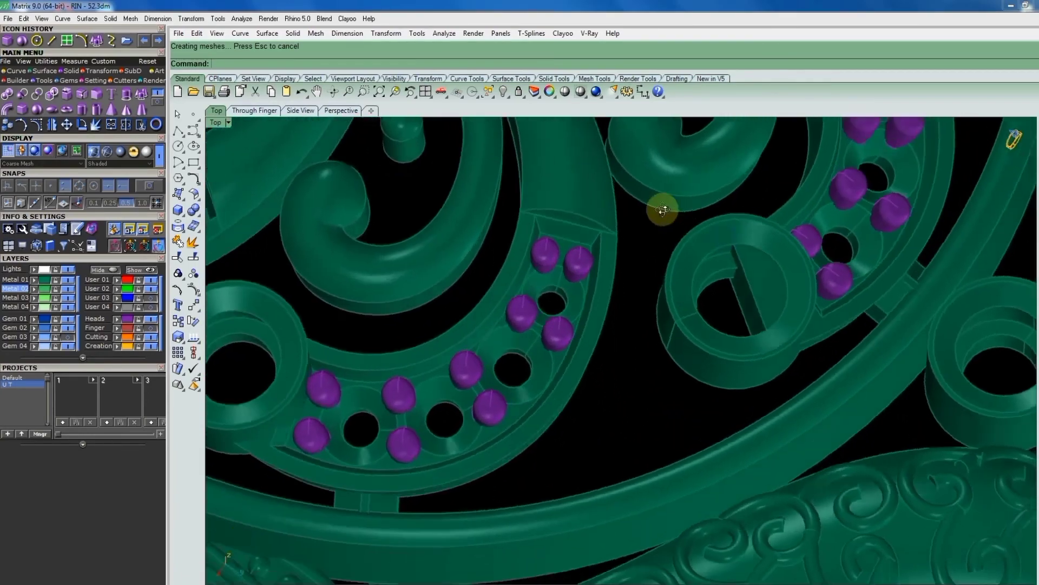
pyautogui.scroll(3, 739, 260)
pyautogui.scroll(2, 743, 261)
pyautogui.moveTo(744, 260)
pyautogui.mouseDown(button='right')
pyautogui.moveTo(789, 204)
pyautogui.moveTo(784, 515)
pyautogui.moveTo(793, 168)
pyautogui.moveTo(838, 294)
pyautogui.moveTo(700, 374)
pyautogui.mouseUp(button='right')
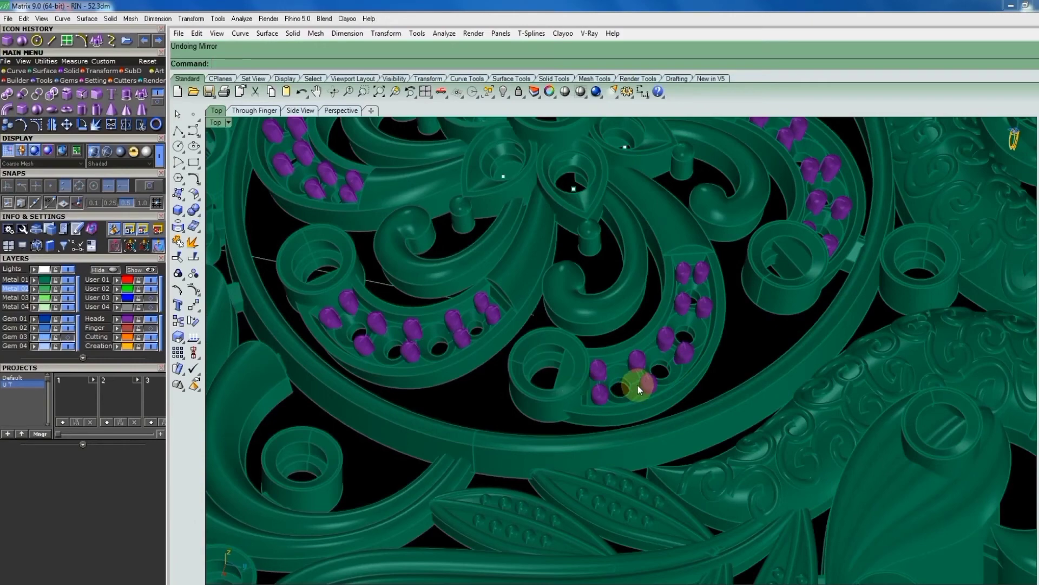
pyautogui.hotkey('ctrl', 'y')
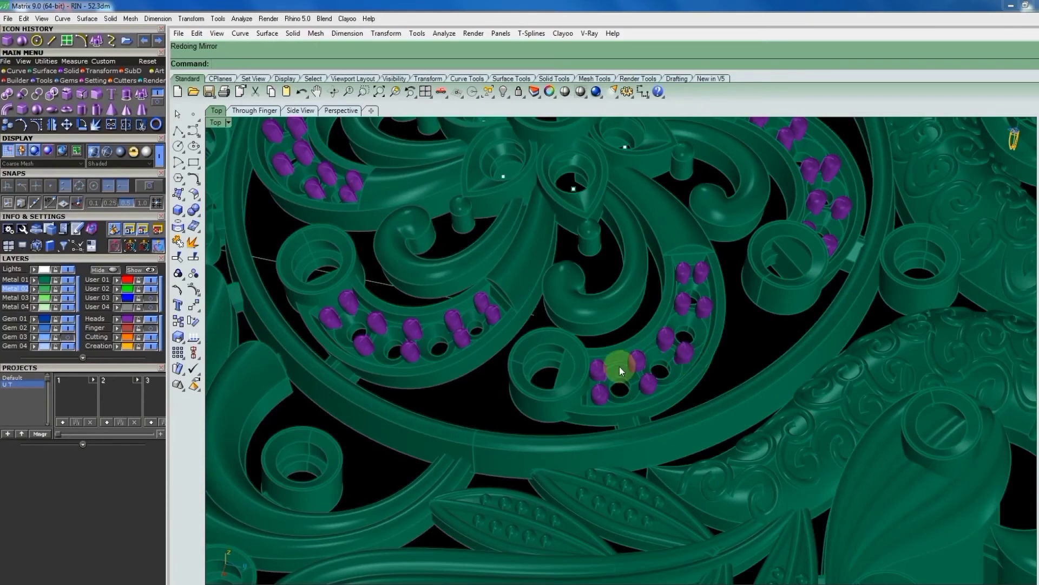
pyautogui.write('makehole')
pyautogui.press('Return')
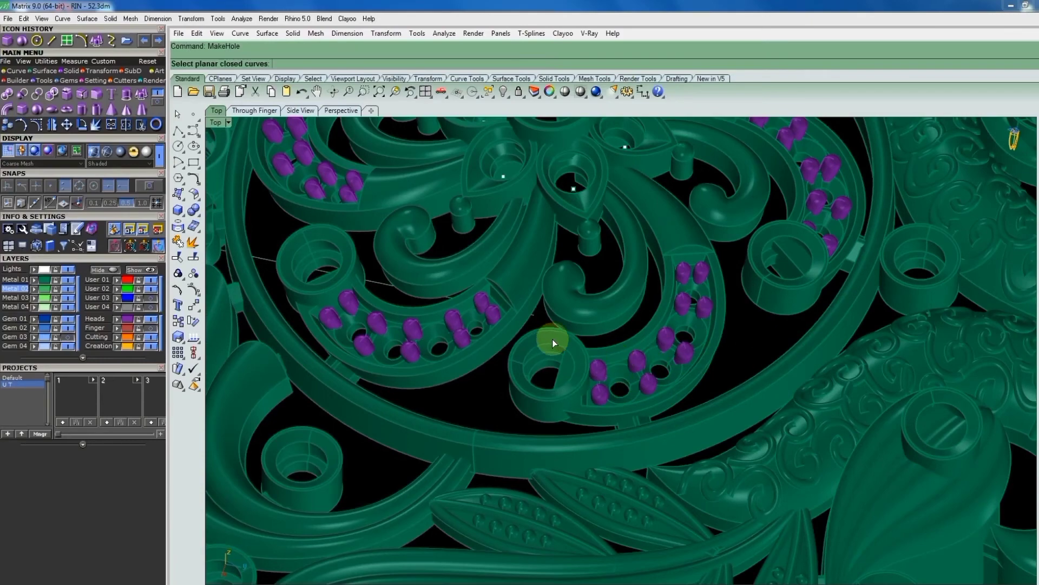
# Cut the first hole using the selected closed curve as the cutter.
pyautogui.scroll(4, 552, 339)
pyautogui.press('Return')
pyautogui.click(679, 367)
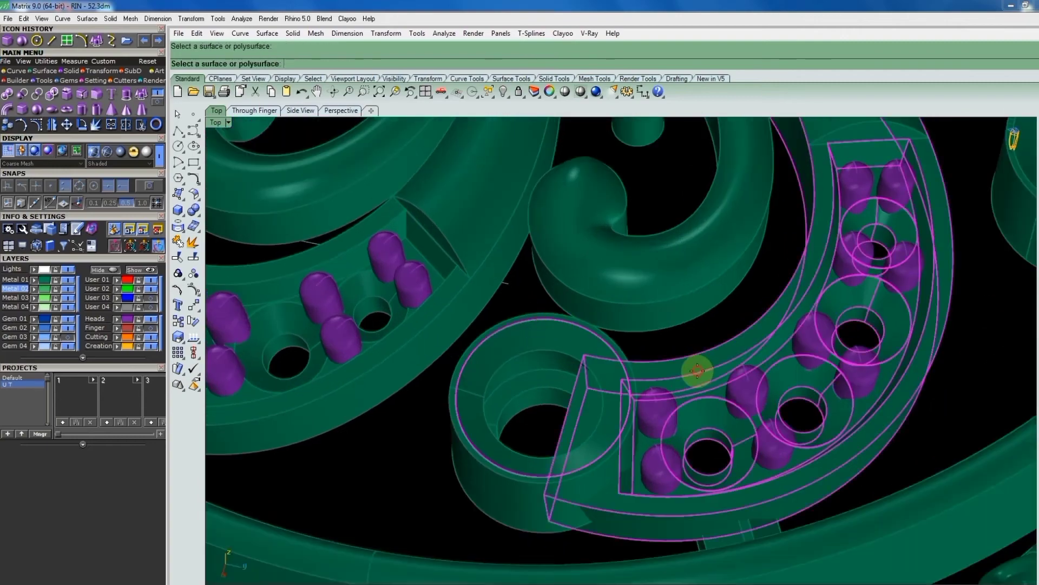
pyautogui.press('Return')
# Cut a hole through a second ring, using its circle as the cutter.
pyautogui.moveTo(610, 346)
pyautogui.mouseDown(button='right')
pyautogui.moveTo(622, 376)
pyautogui.moveTo(698, 370)
pyautogui.mouseUp(button='right')
pyautogui.scroll(-2, 821, 381)
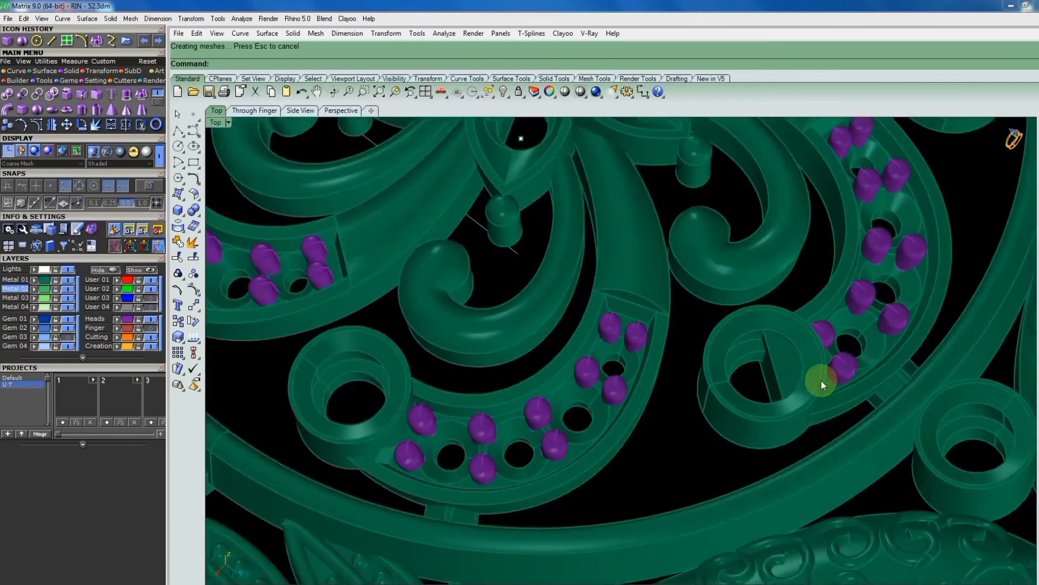
pyautogui.scroll(3, 761, 288)
pyautogui.click(758, 280)
pyautogui.press('Return')
pyautogui.click(812, 273)
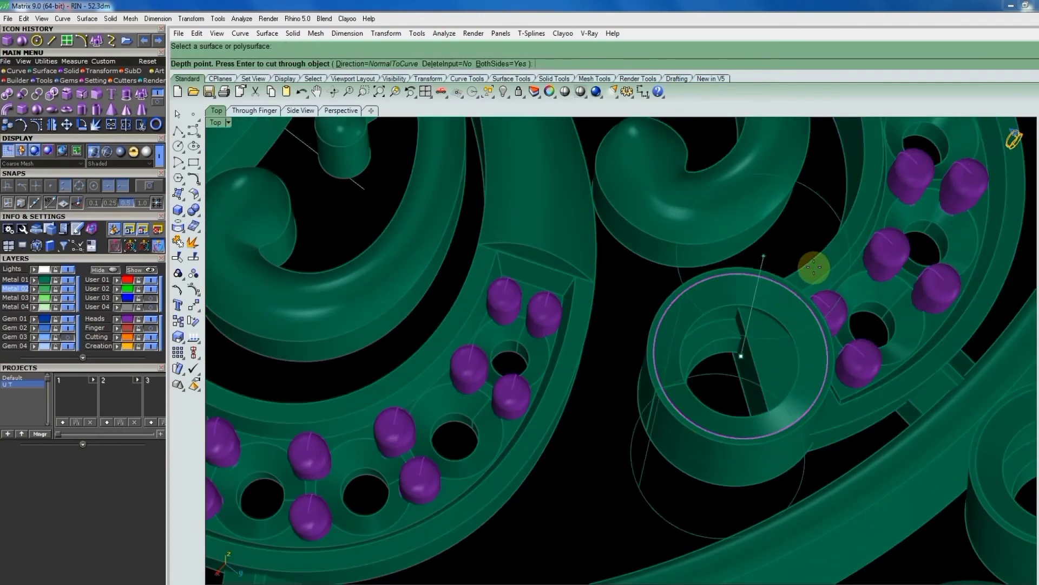
pyautogui.press('Return')
# Cut through a third ring from its circle curve.
pyautogui.scroll(-3, 668, 344)
pyautogui.scroll(-2, 713, 352)
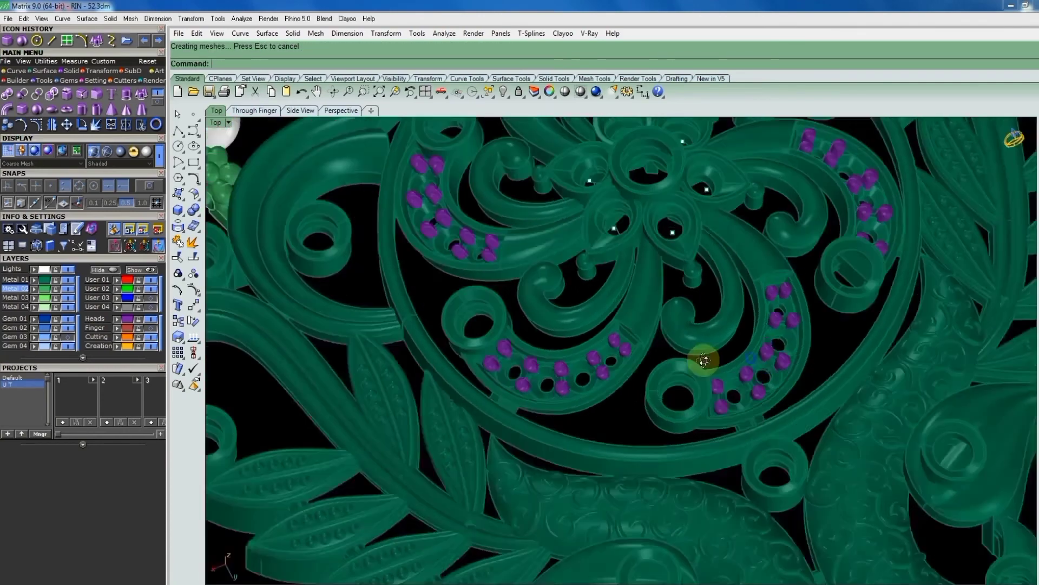
pyautogui.scroll(-2, 698, 346)
pyautogui.scroll(2, 700, 327)
pyautogui.scroll(3, 716, 302)
pyautogui.scroll(2, 705, 301)
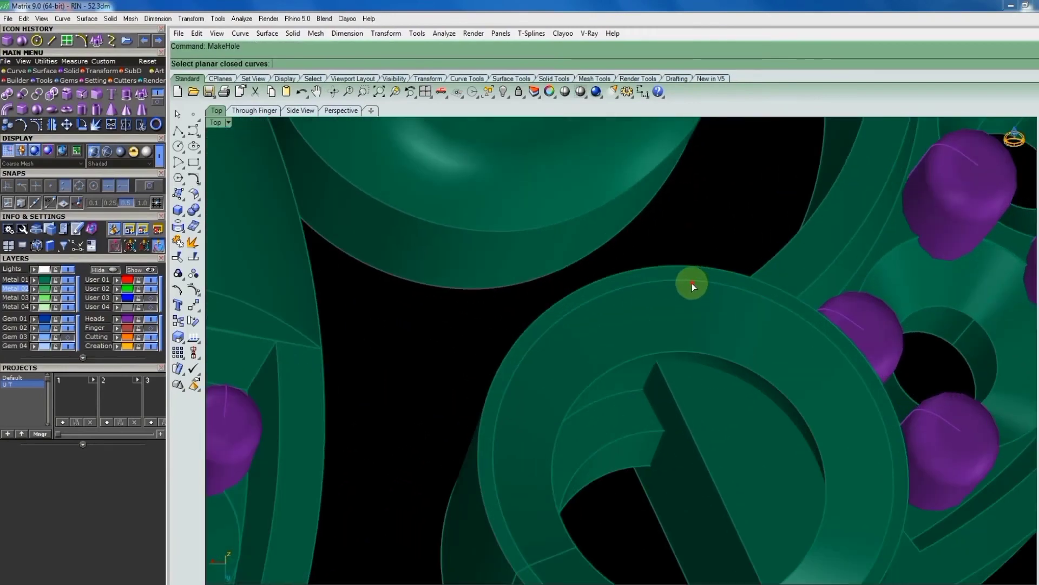
pyautogui.click(692, 282)
pyautogui.press('Return')
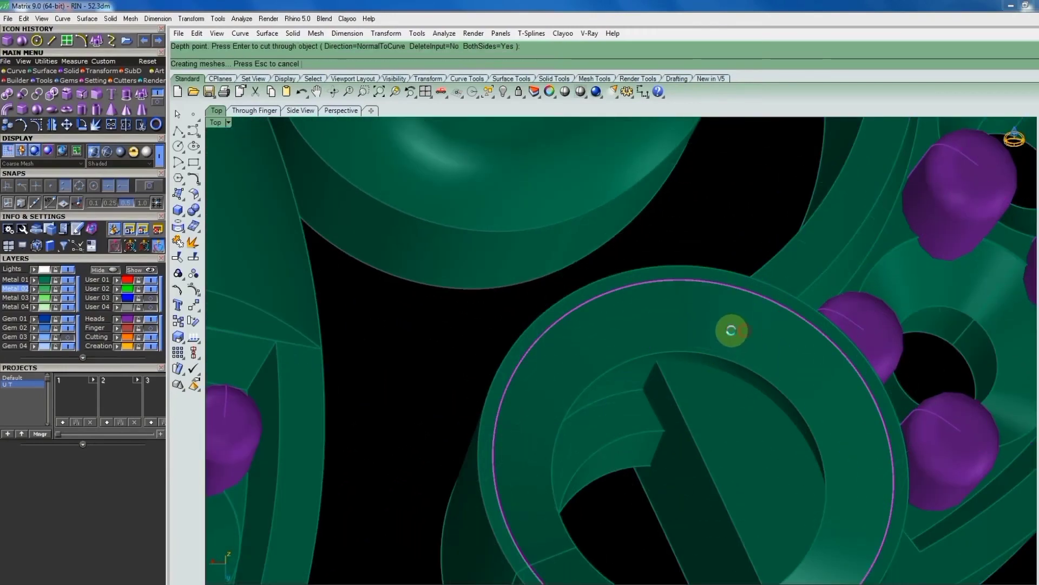
# Repeat MakeHole to cut a fourth ring from its circle and surface.
pyautogui.scroll(-2, 703, 341)
pyautogui.scroll(-2, 682, 362)
pyautogui.scroll(-3, 649, 367)
pyautogui.scroll(3, 910, 318)
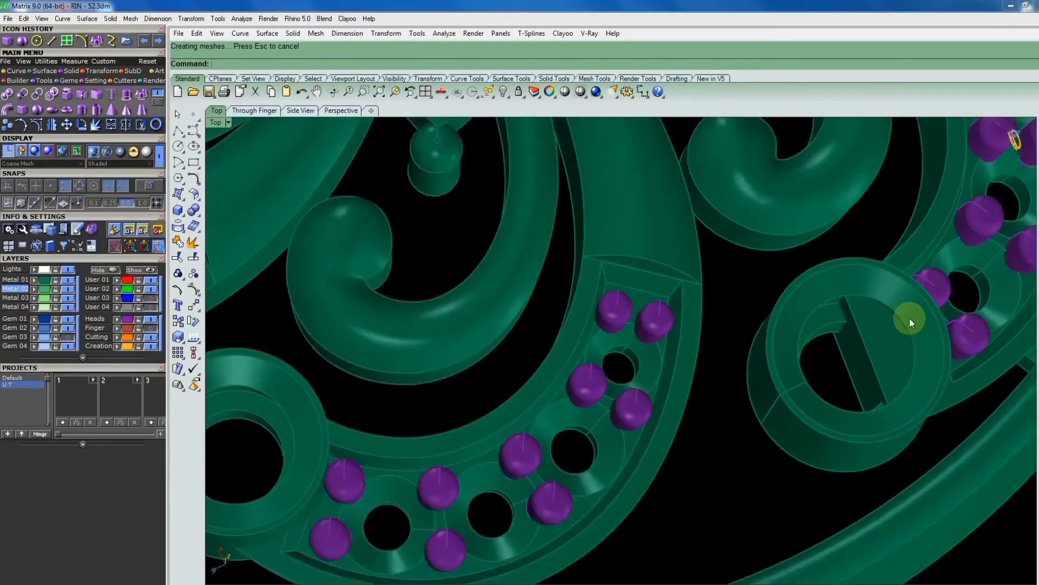
pyautogui.scroll(2, 845, 270)
pyautogui.press('Return')
pyautogui.click(776, 219)
pyautogui.click(798, 332)
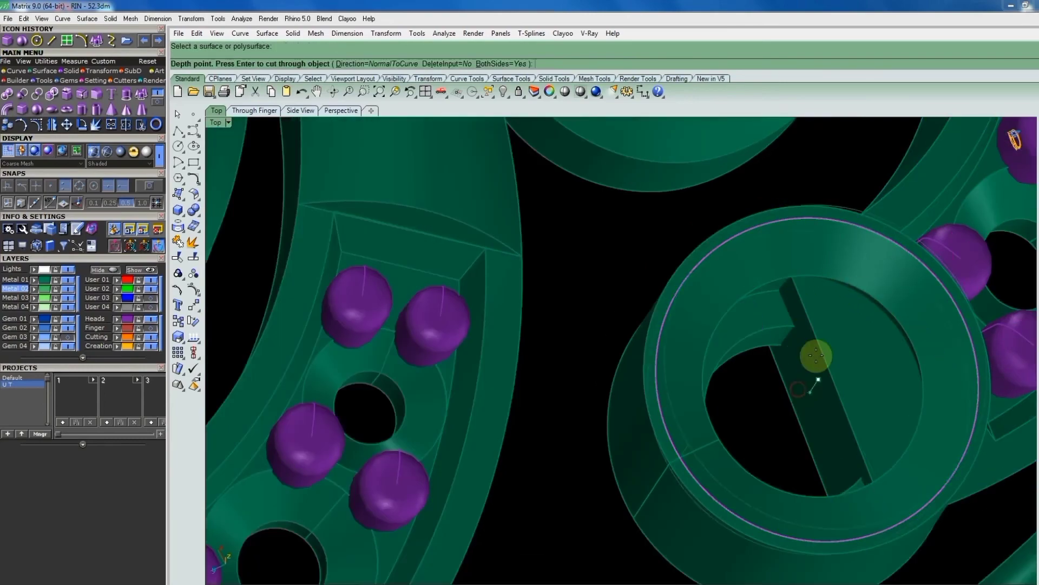
pyautogui.press('Return')
# Repeat MakeHole on a fifth ring, cutting from its outer circle.
pyautogui.scroll(-3, 705, 336)
pyautogui.scroll(-3, 794, 370)
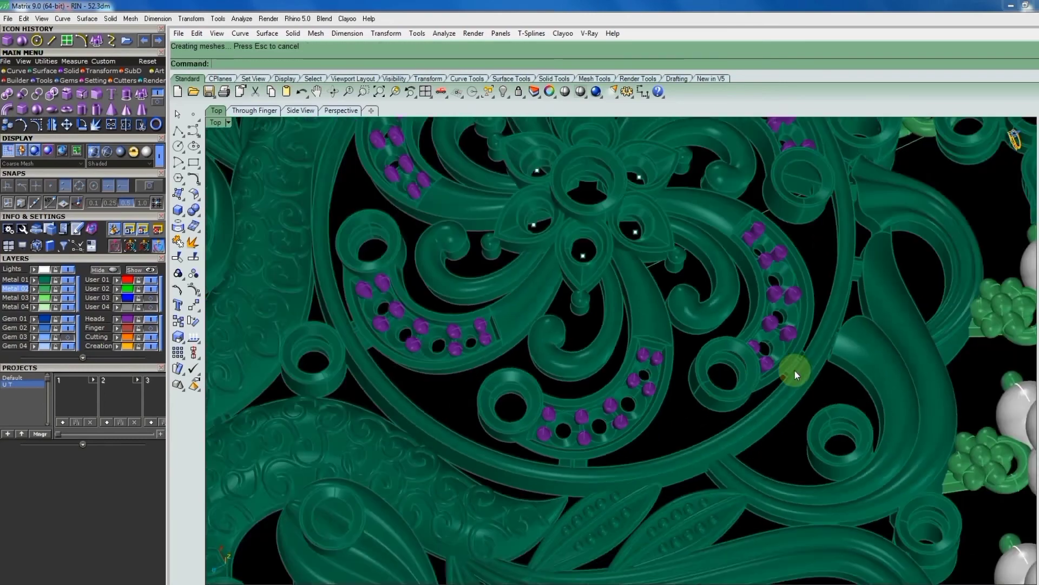
pyautogui.scroll(-2, 686, 346)
pyautogui.scroll(3, 834, 480)
pyautogui.scroll(3, 782, 405)
pyautogui.scroll(3, 758, 373)
pyautogui.press('Return')
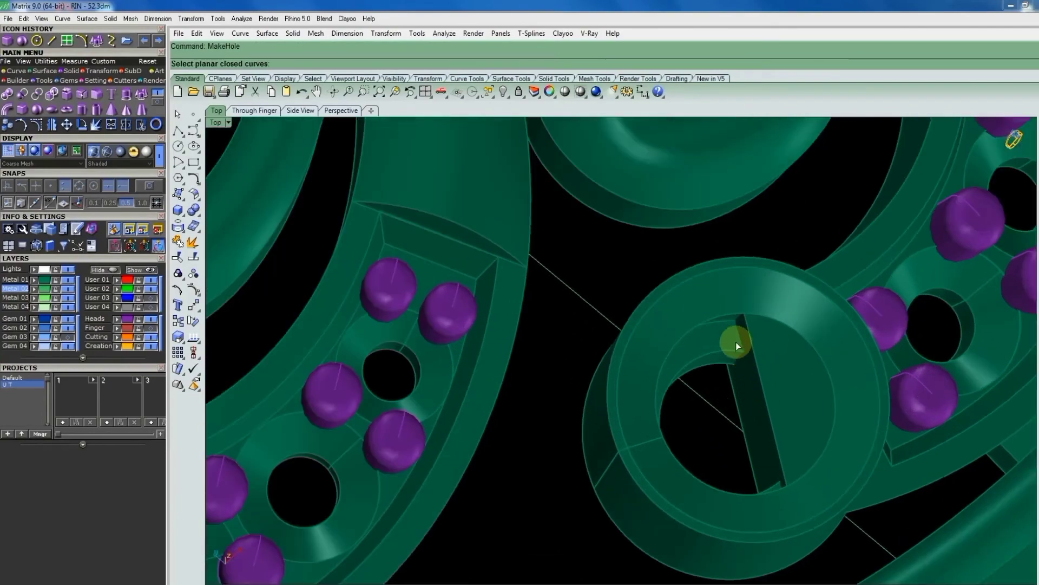
pyautogui.scroll(3, 728, 314)
pyautogui.click(716, 251)
pyautogui.press('Return')
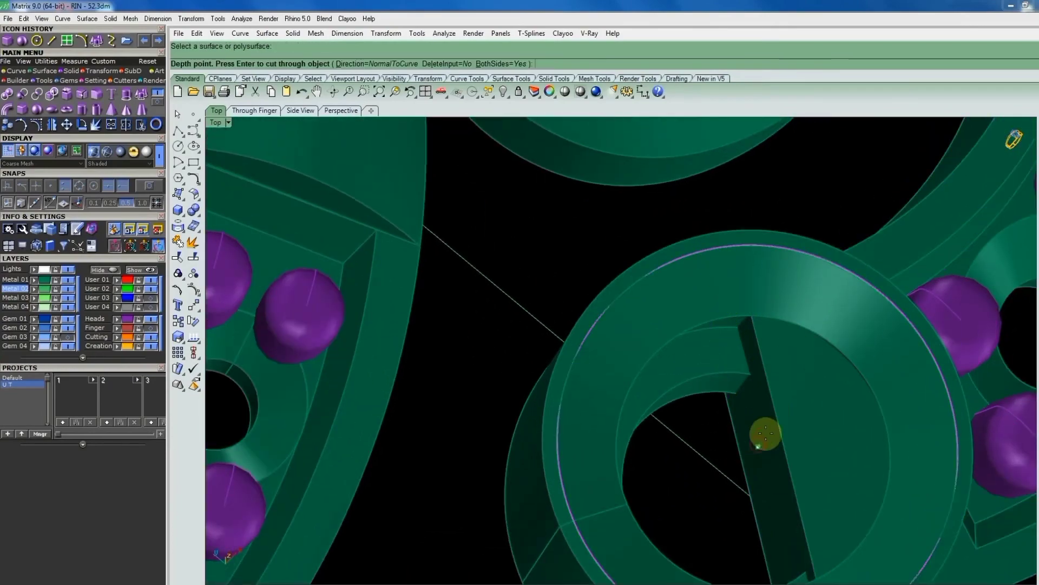
# From an oblique view, cut the bezel ring's hole from its circle at a set depth.
pyautogui.scroll(-3, 747, 401)
pyautogui.scroll(-1, 670, 378)
pyautogui.scroll(-3, 671, 378)
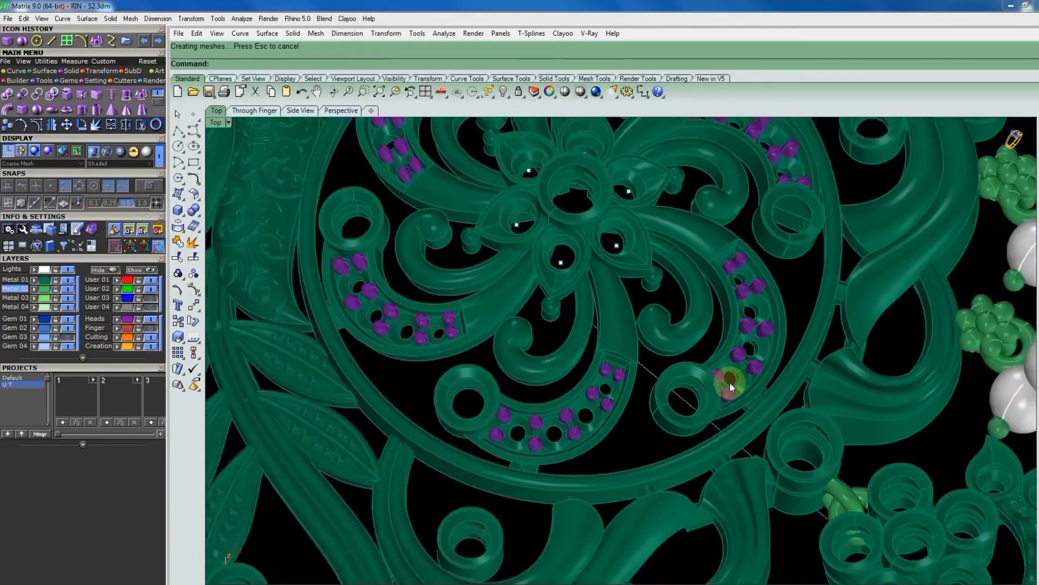
pyautogui.scroll(2, 805, 220)
pyautogui.scroll(2, 747, 276)
pyautogui.scroll(2, 619, 254)
pyautogui.moveTo(619, 253); pyautogui.dragTo(693, 255, button='right')
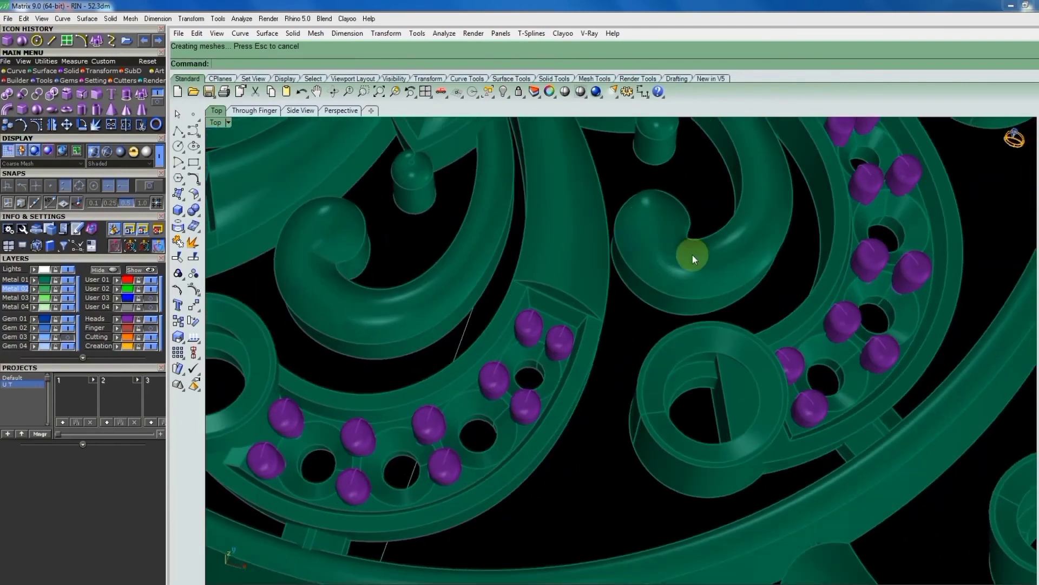
pyautogui.scroll(3, 670, 475)
pyautogui.scroll(3, 658, 469)
pyautogui.click(659, 468)
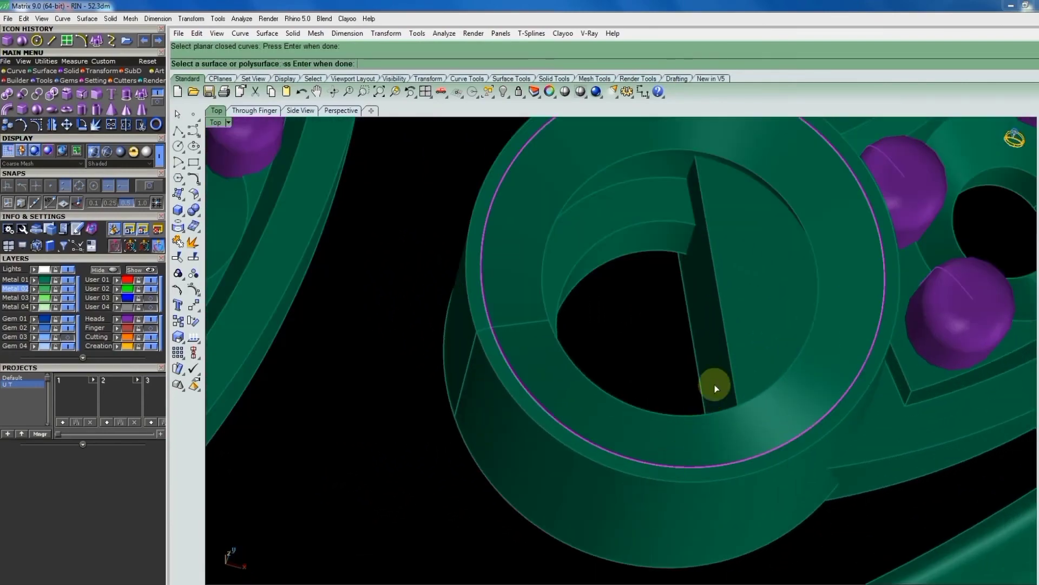
pyautogui.click(720, 347)
pyautogui.scroll(-3, 720, 347)
pyautogui.click(780, 274)
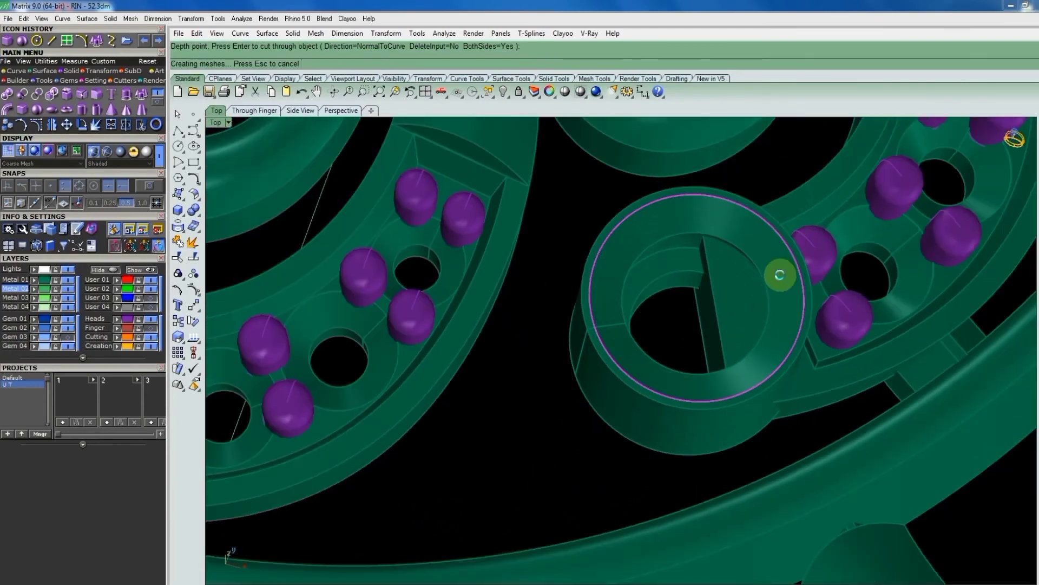
pyautogui.press('Return')
pyautogui.scroll(-3, 669, 341)
pyautogui.scroll(-3, 629, 316)
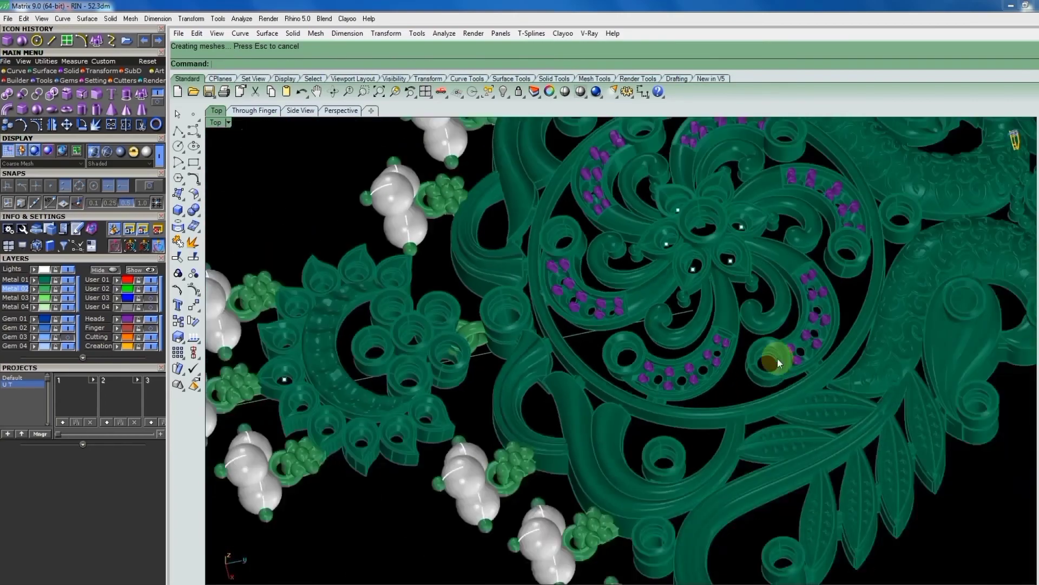
pyautogui.scroll(5, 777, 358)
# Tilt the view into 3D, then select and delete the leftover curve.
pyautogui.moveTo(788, 366)
pyautogui.mouseDown(button='right')
pyautogui.moveTo(720, 291)
pyautogui.moveTo(784, 394)
pyautogui.moveTo(801, 390)
pyautogui.mouseUp(button='right')
pyautogui.scroll(-3, 790, 379)
pyautogui.scroll(-2, 748, 402)
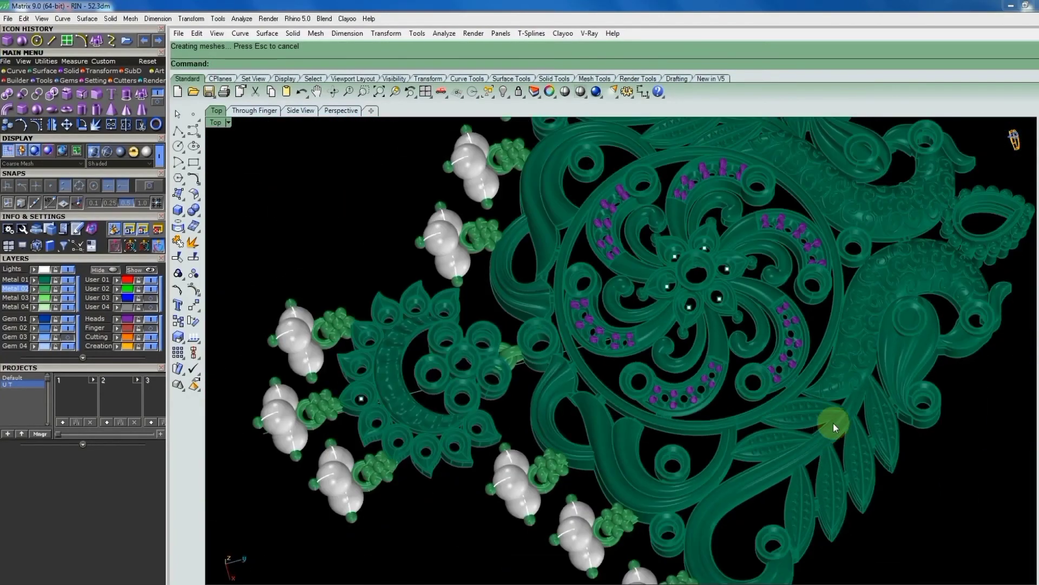
pyautogui.scroll(5, 833, 423)
pyautogui.moveTo(833, 423); pyautogui.dragTo(757, 324, button='right')
pyautogui.scroll(-3, 780, 391)
pyautogui.moveTo(780, 391)
pyautogui.mouseDown(button='right')
pyautogui.moveTo(810, 378)
pyautogui.moveTo(816, 262)
pyautogui.moveTo(769, 249)
pyautogui.mouseUp(button='right')
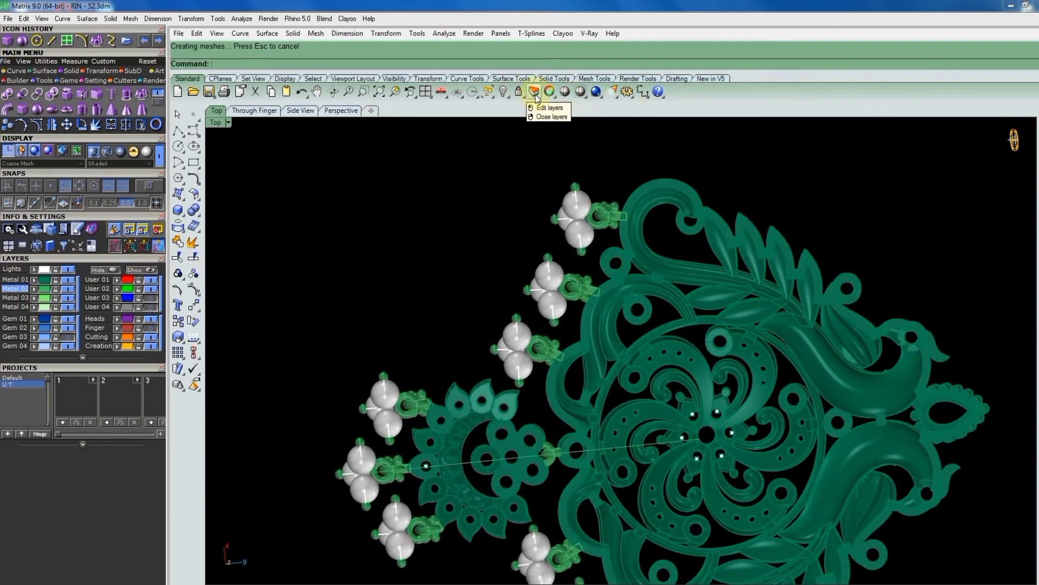
pyautogui.click(488, 91)
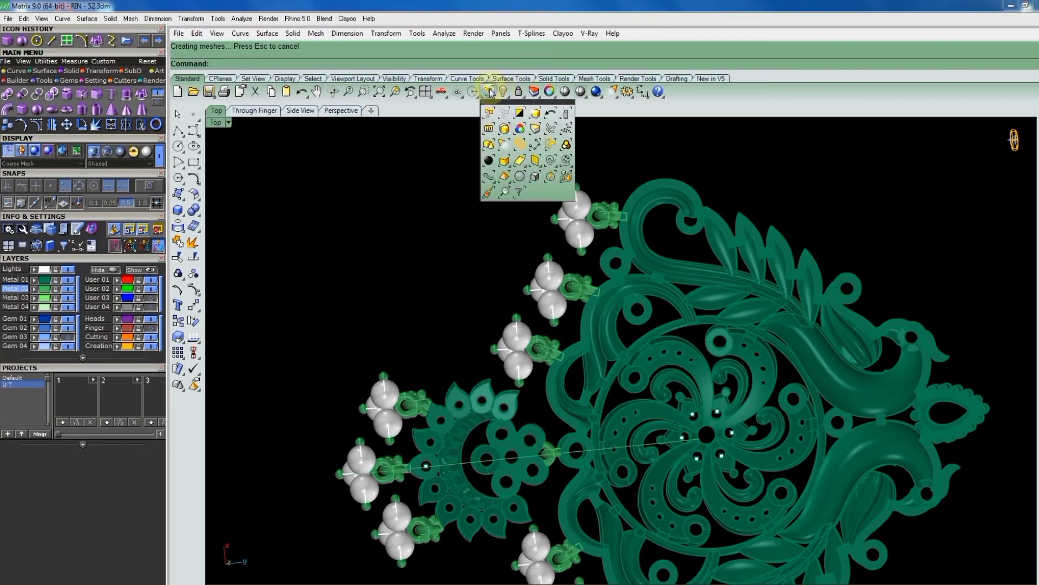
pyautogui.click(552, 159)
pyautogui.press('Delete')
# Select and delete the seven stray points, then orbit to check the design.
pyautogui.scroll(-5, 662, 205)
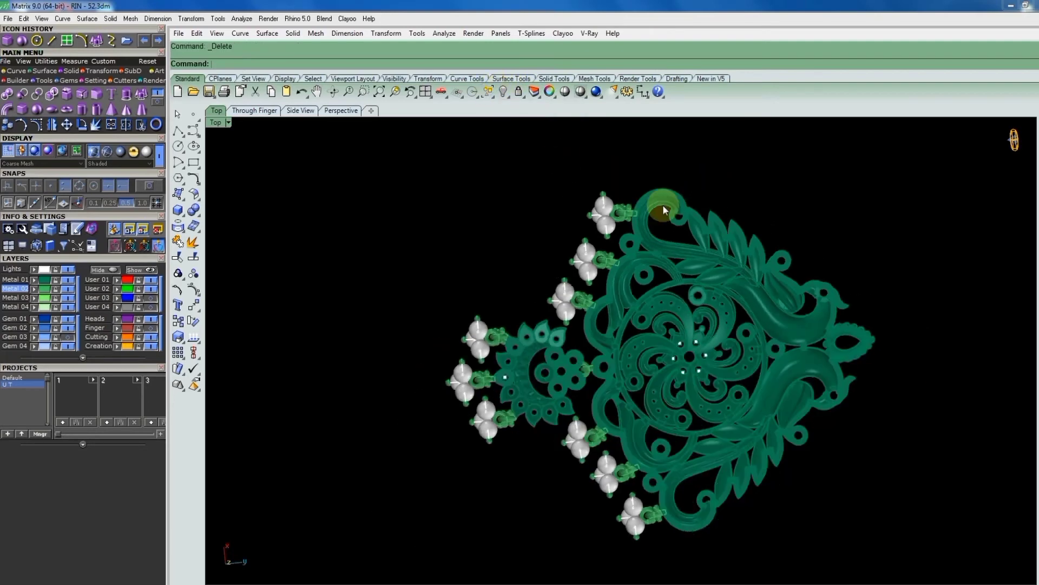
pyautogui.scroll(-2, 780, 208)
pyautogui.click(490, 93)
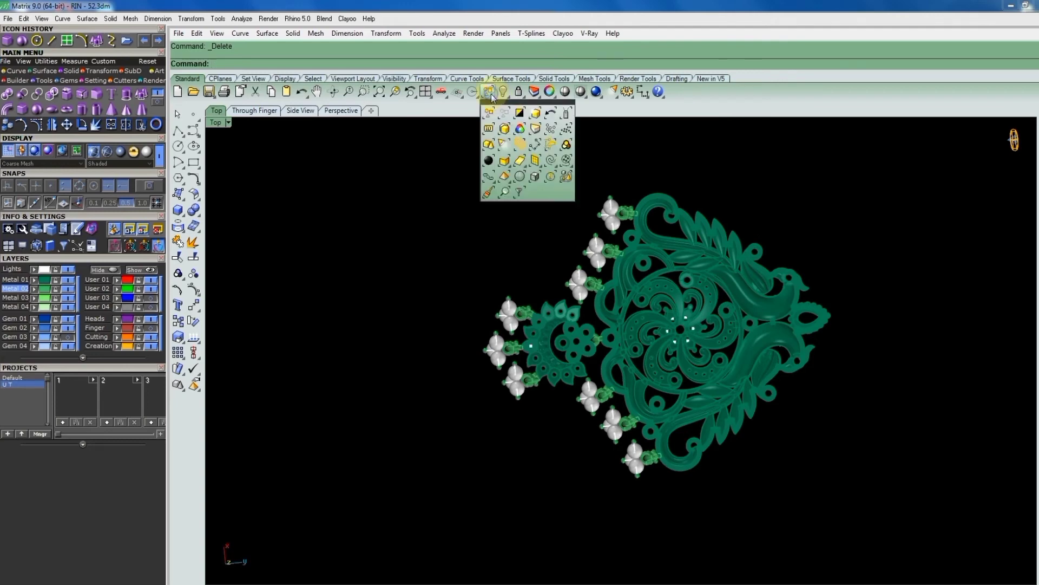
pyautogui.click(552, 133)
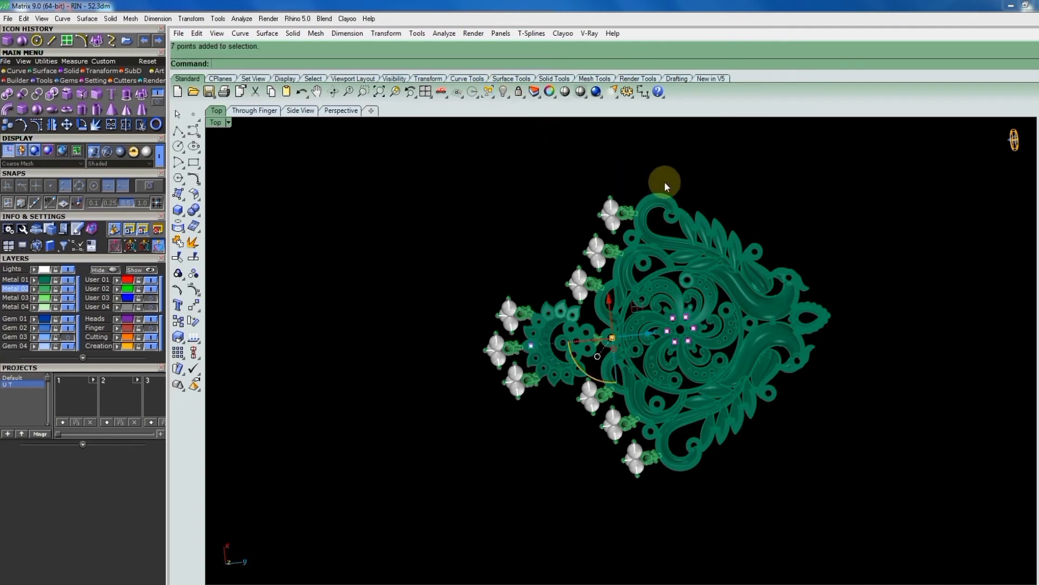
pyautogui.press('Delete')
pyautogui.moveTo(732, 173); pyautogui.dragTo(777, 395, button='right')
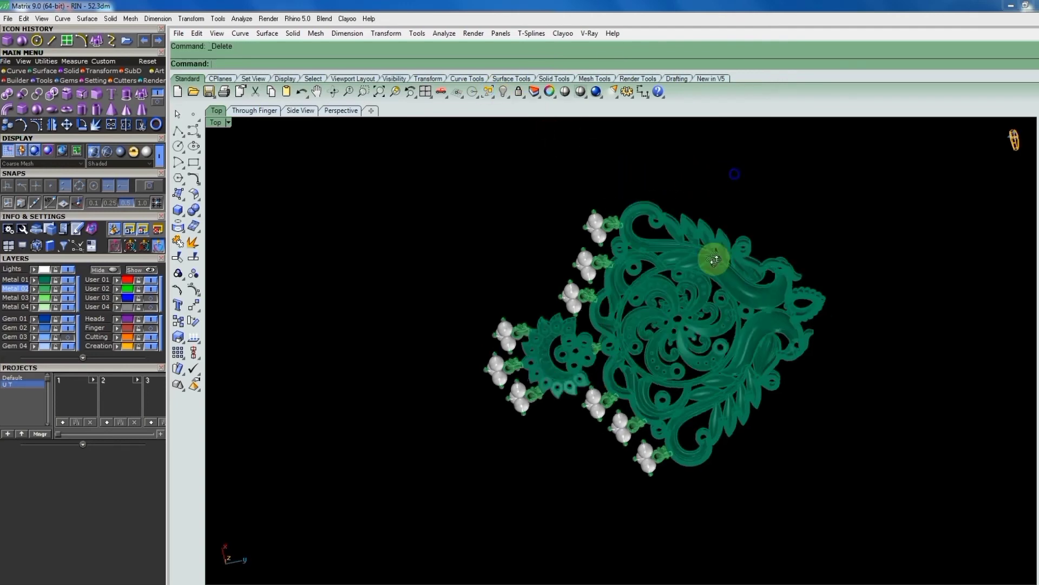
pyautogui.scroll(10, 729, 388)
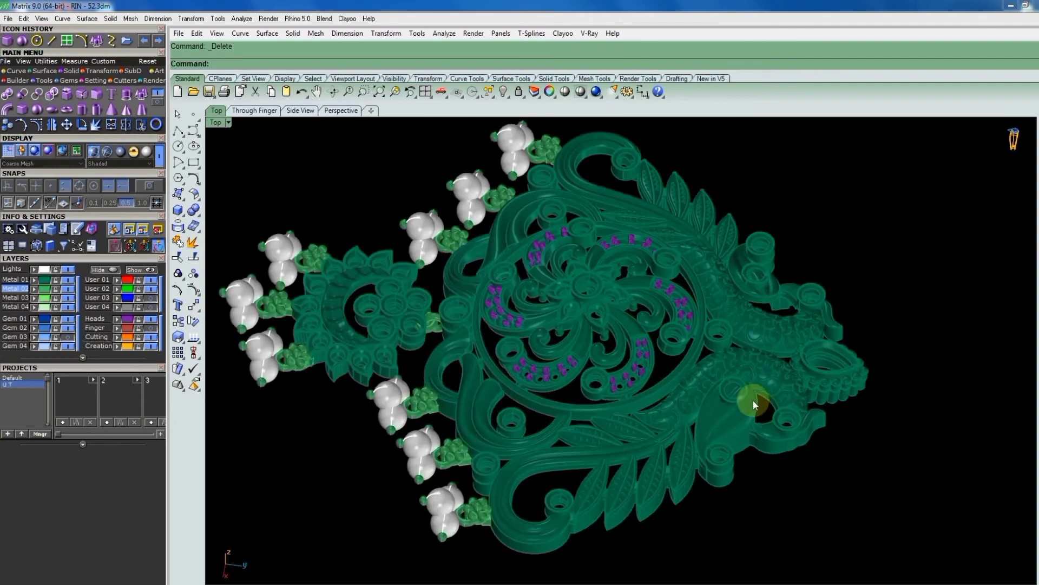
pyautogui.scroll(3, 720, 368)
pyautogui.scroll(-3, 731, 336)
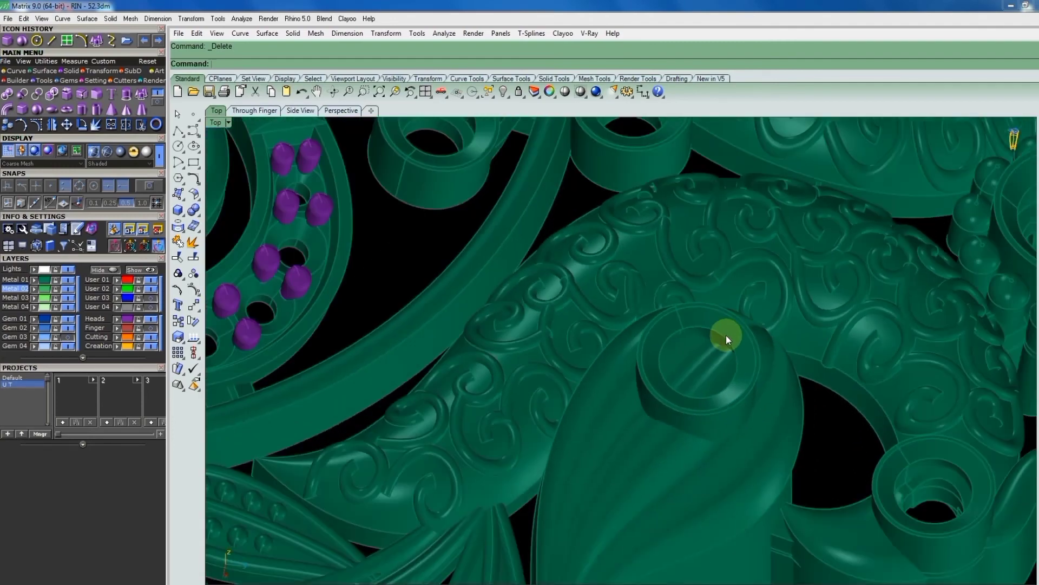
pyautogui.scroll(4, 724, 339)
pyautogui.write('Ma')
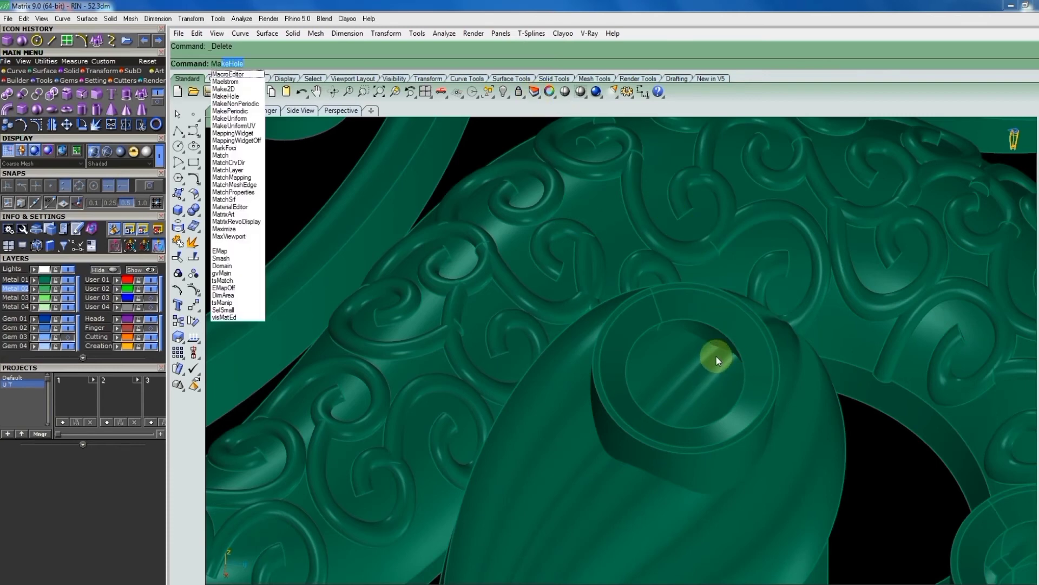
# Cut a hole through the round boss using its circle outline.
pyautogui.press('Return')
pyautogui.click(704, 343)
pyautogui.click(764, 379)
pyautogui.press('Return')
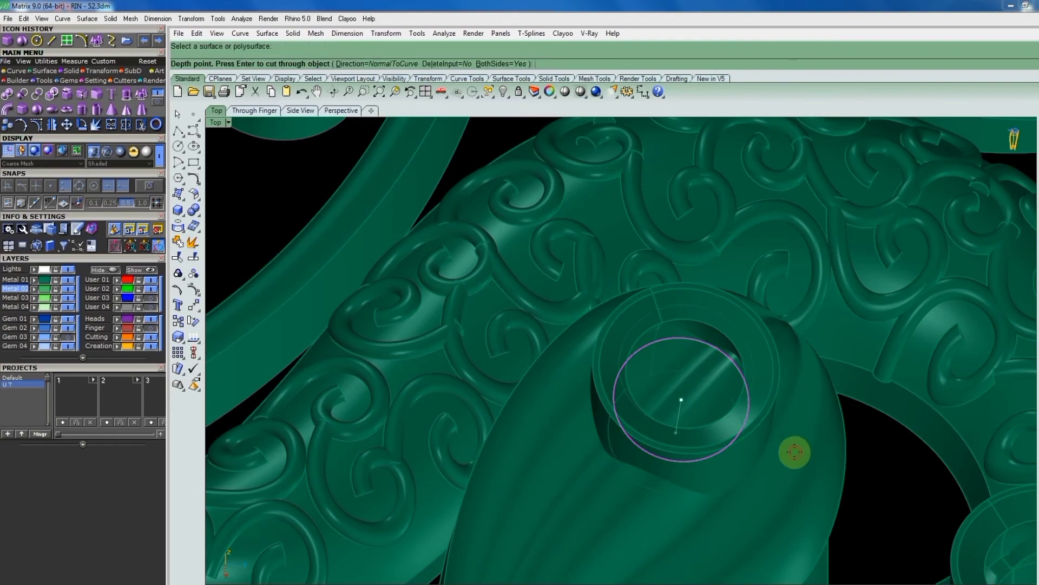
pyautogui.press('Return')
pyautogui.scroll(-5, 820, 335)
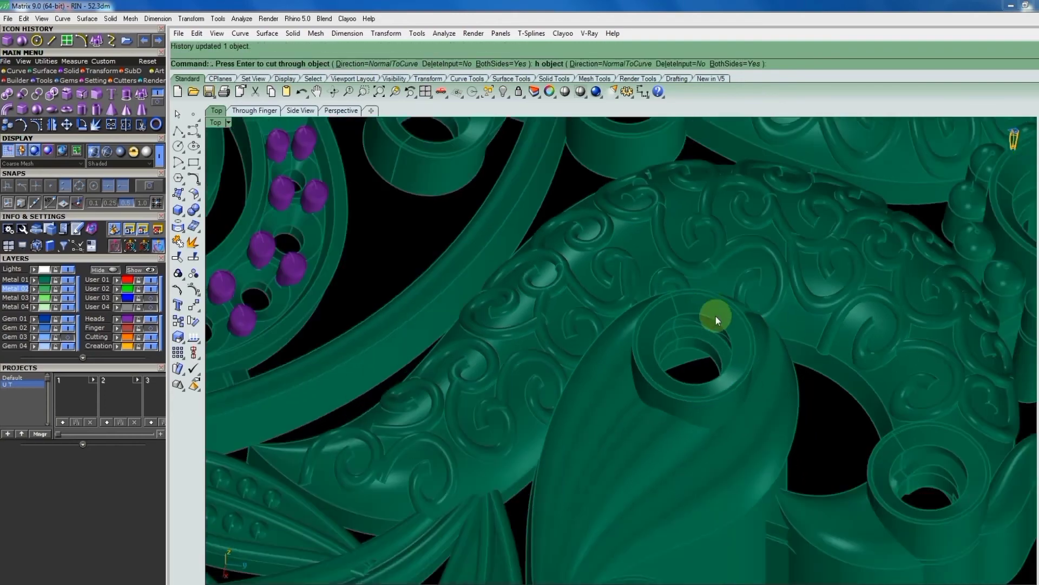
pyautogui.scroll(-3, 714, 364)
pyautogui.scroll(-3, 634, 378)
pyautogui.scroll(-3, 747, 316)
pyautogui.scroll(1, 743, 222)
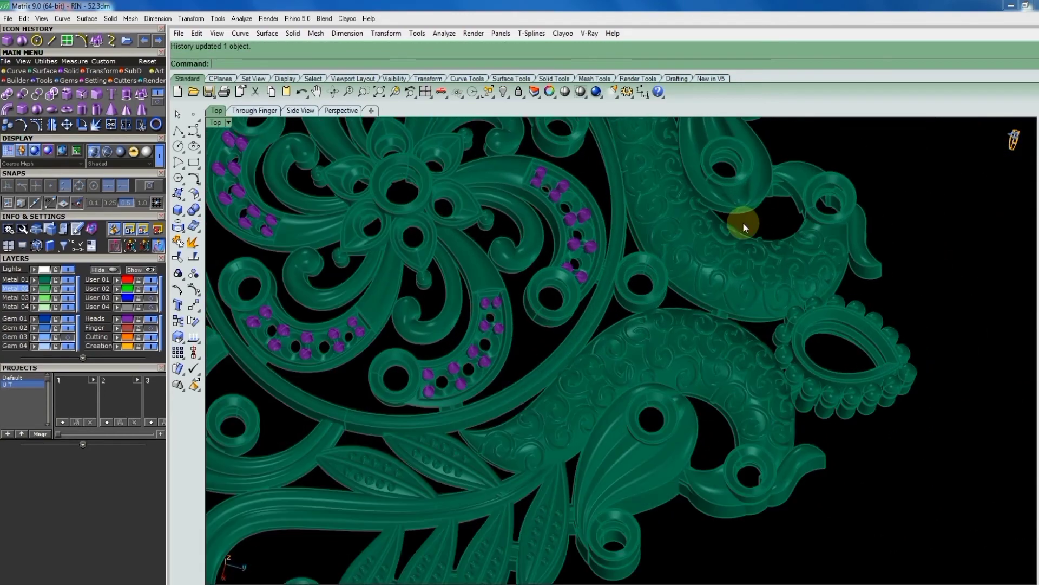
pyautogui.scroll(-3, 729, 235)
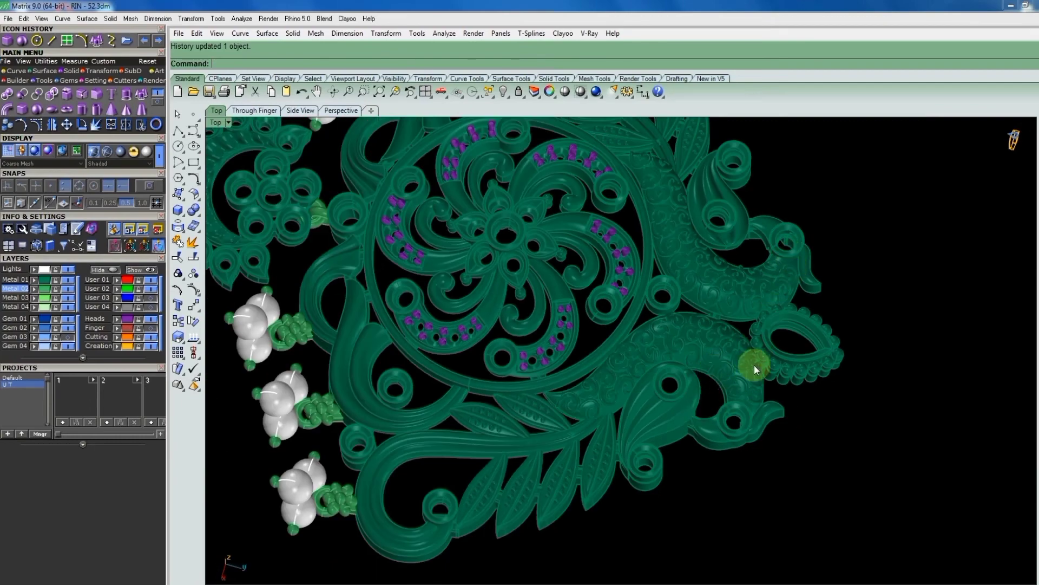
# Run MakeHole on the lower-right loop: rim circle, loop surface, depth point to cut.
pyautogui.scroll(3, 754, 364)
pyautogui.scroll(2, 795, 431)
pyautogui.scroll(2, 758, 487)
pyautogui.scroll(2, 839, 440)
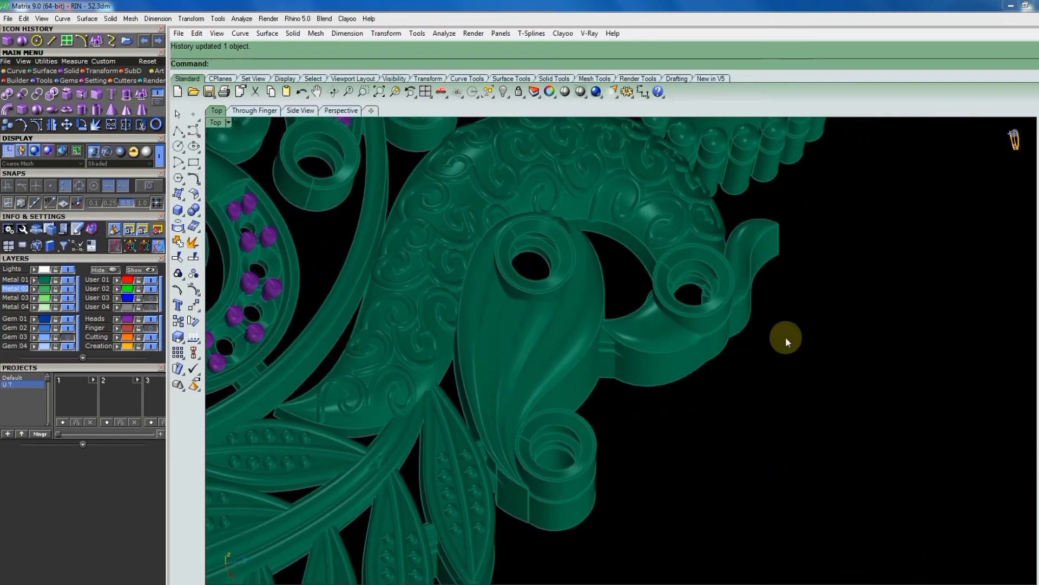
pyautogui.scroll(3, 704, 292)
pyautogui.scroll(2, 666, 293)
pyautogui.scroll(2, 666, 303)
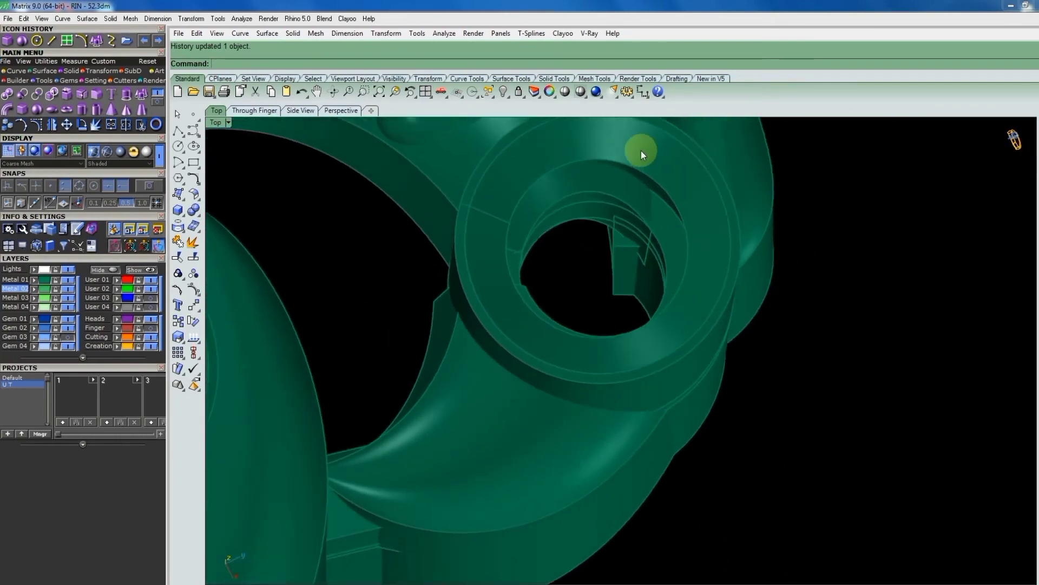
pyautogui.scroll(-2, 656, 298)
pyautogui.write('MakeHole')
pyautogui.press('Return')
pyautogui.scroll(-3, 646, 278)
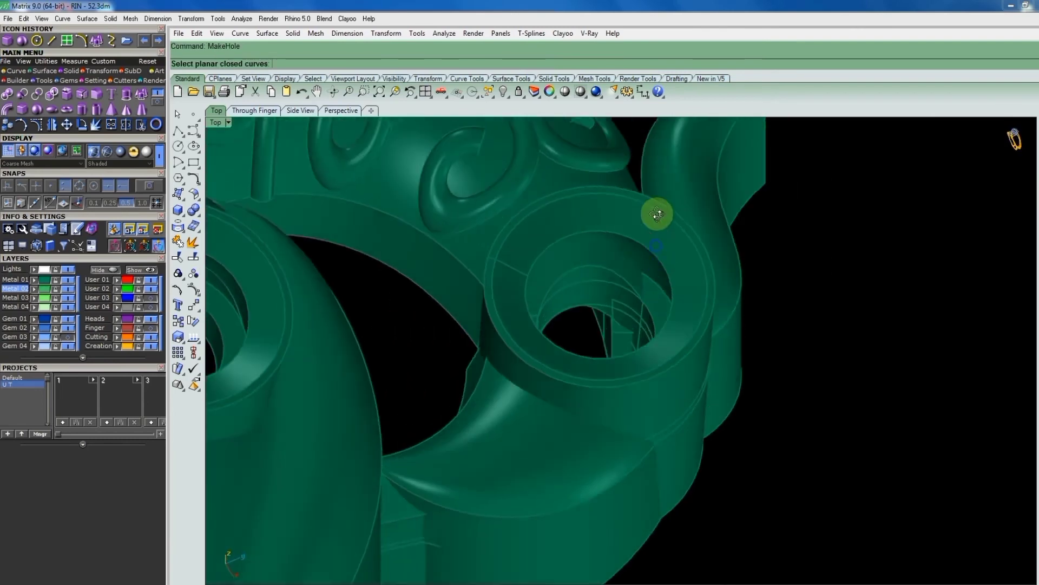
pyautogui.scroll(2, 645, 251)
pyautogui.click(647, 225)
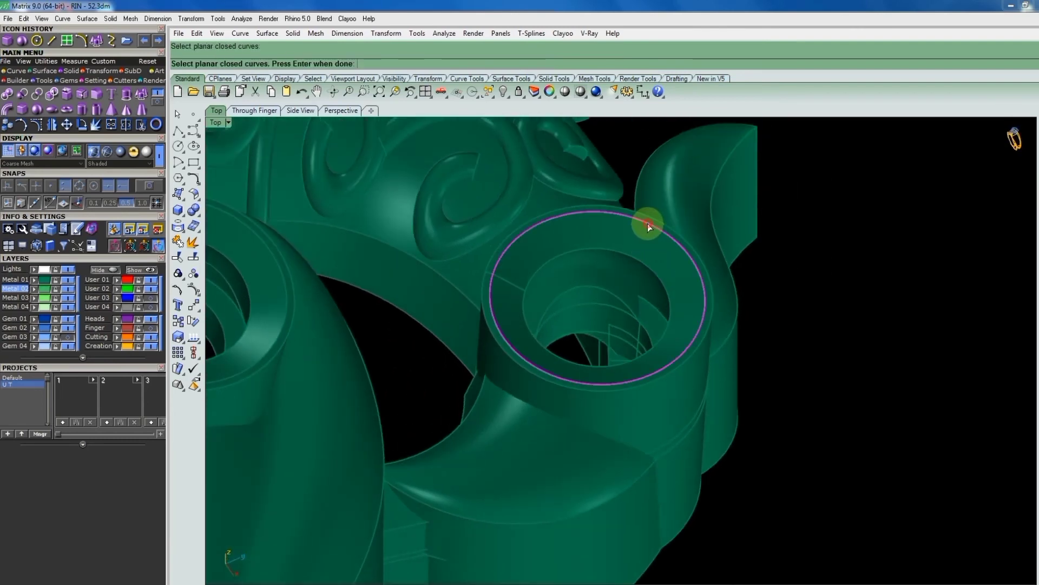
pyautogui.click(459, 291)
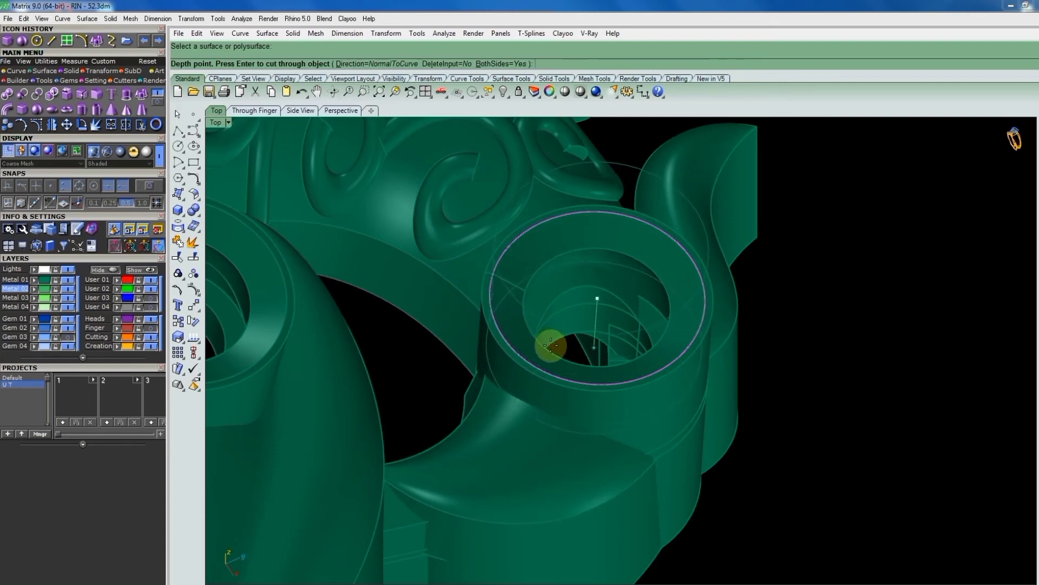
pyautogui.click(552, 349)
# Orbit and zoom the pendant to inspect the cut loops near the drop.
pyautogui.press('Return')
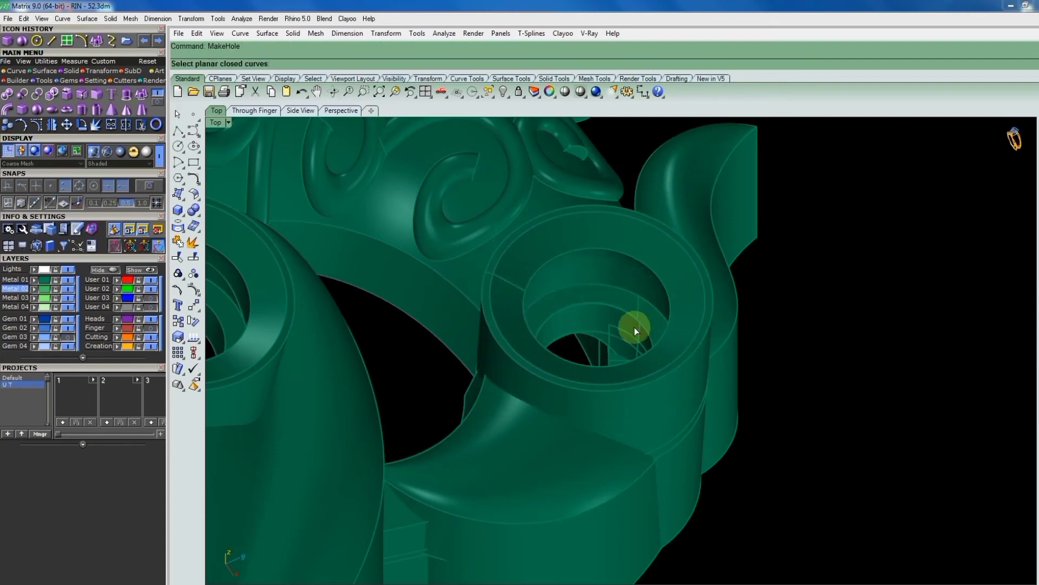
pyautogui.moveTo(634, 327)
pyautogui.mouseDown(button='right')
pyautogui.moveTo(622, 311)
pyautogui.moveTo(603, 345)
pyautogui.moveTo(617, 317)
pyautogui.mouseUp(button='right')
pyautogui.scroll(-5, 617, 317)
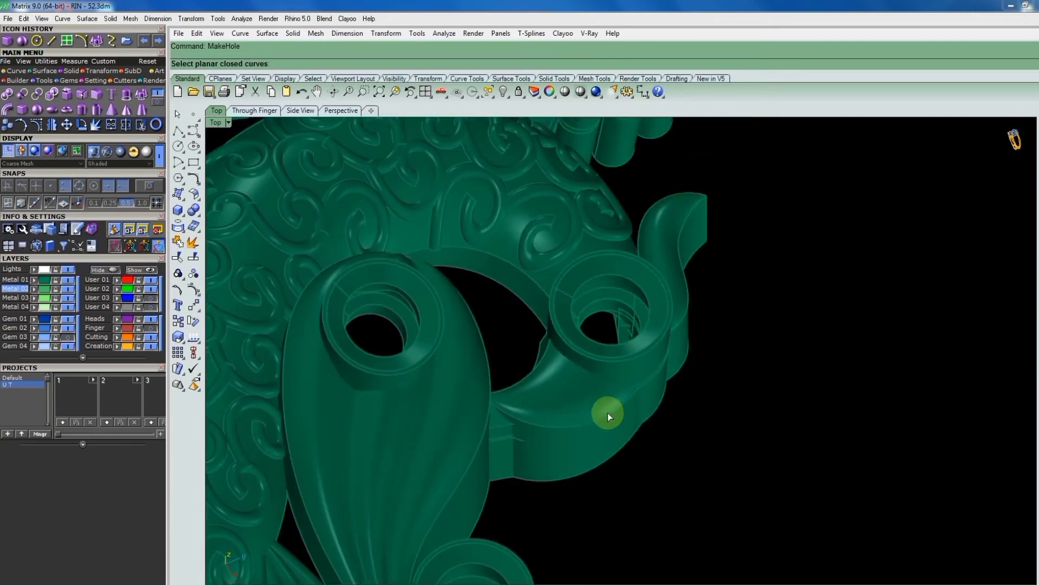
pyautogui.scroll(-5, 608, 413)
pyautogui.scroll(2, 556, 214)
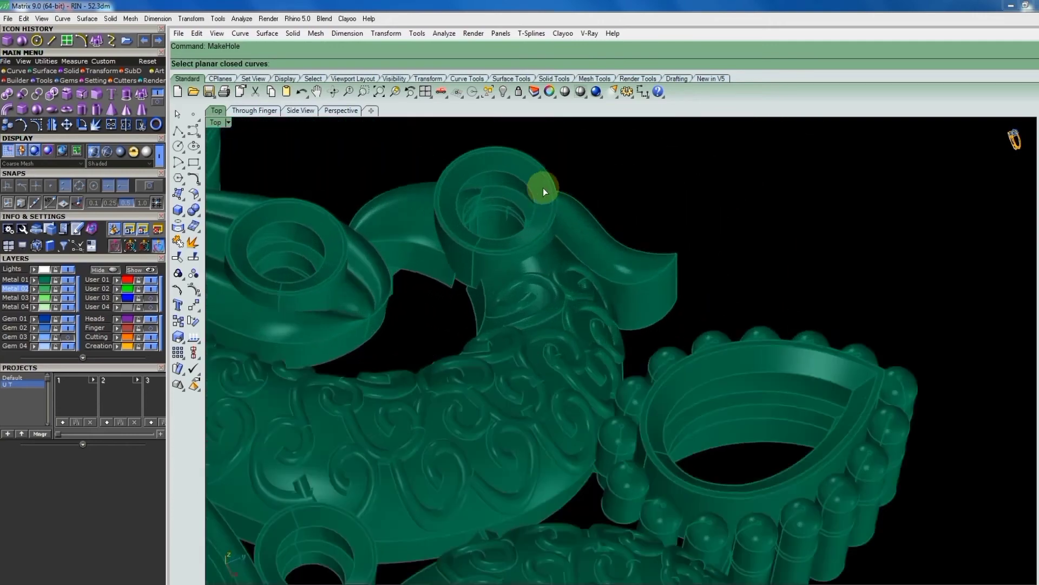
pyautogui.scroll(2, 543, 187)
pyautogui.scroll(2, 488, 190)
pyautogui.scroll(2, 464, 169)
pyautogui.scroll(-3, 586, 224)
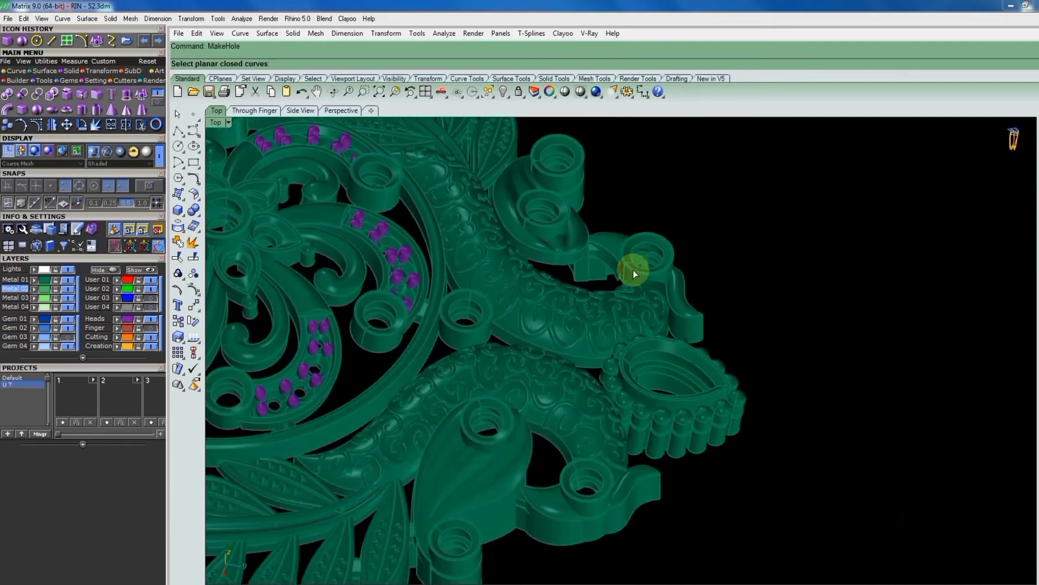
pyautogui.moveTo(634, 457)
pyautogui.mouseDown(button='right')
pyautogui.moveTo(657, 477)
pyautogui.moveTo(568, 483)
pyautogui.moveTo(495, 441)
pyautogui.moveTo(508, 403)
pyautogui.mouseUp(button='right')
# Cut a through-hole into the second ring loop from its rim circle using MakeHole.
pyautogui.scroll(3, 508, 403)
pyautogui.press('Escape')
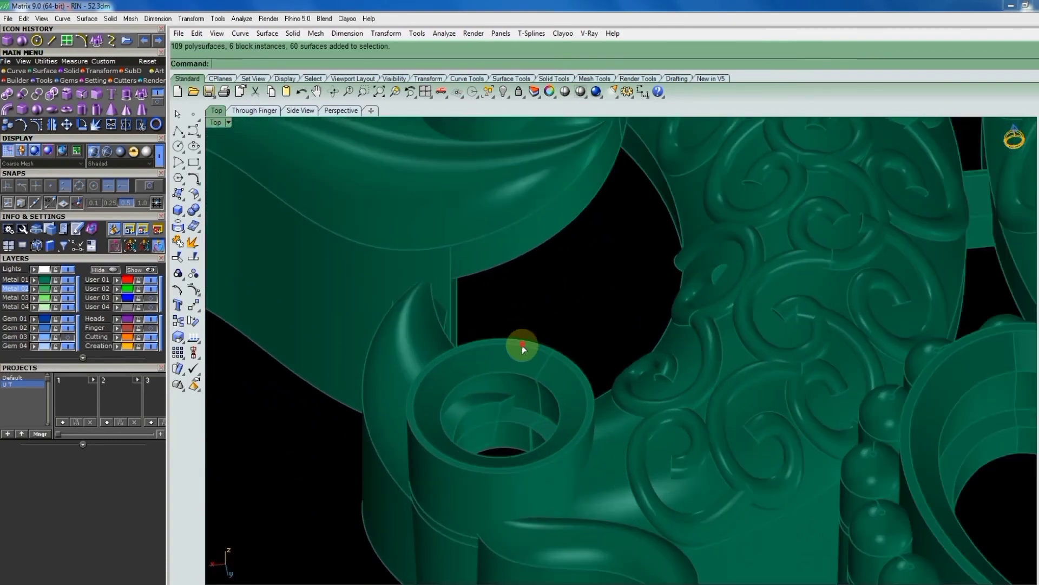
pyautogui.hotkey('ctrl', 'a')
pyautogui.press('Escape')
pyautogui.press('Return')
pyautogui.click(498, 347)
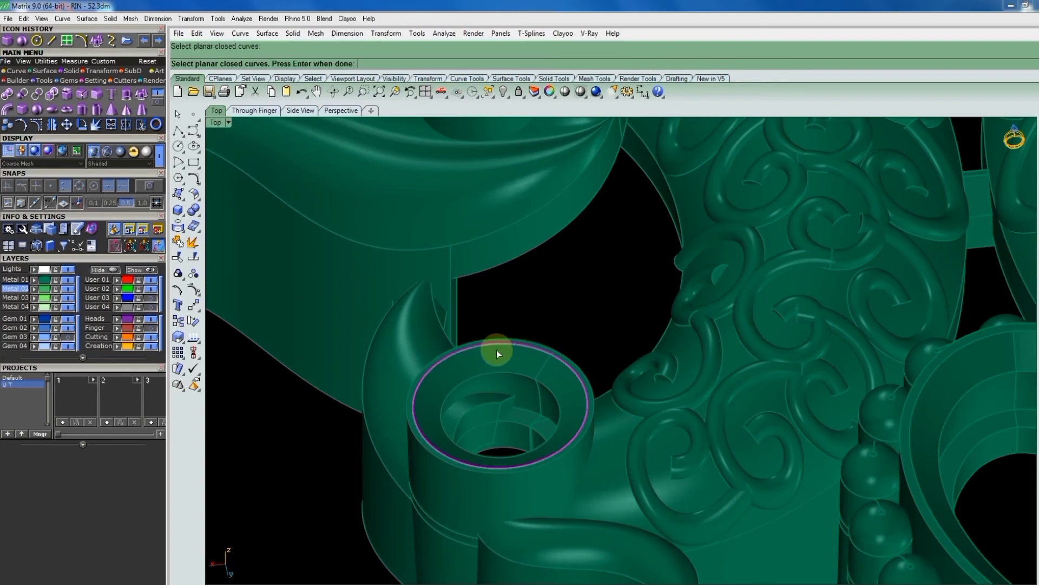
pyautogui.click(414, 372)
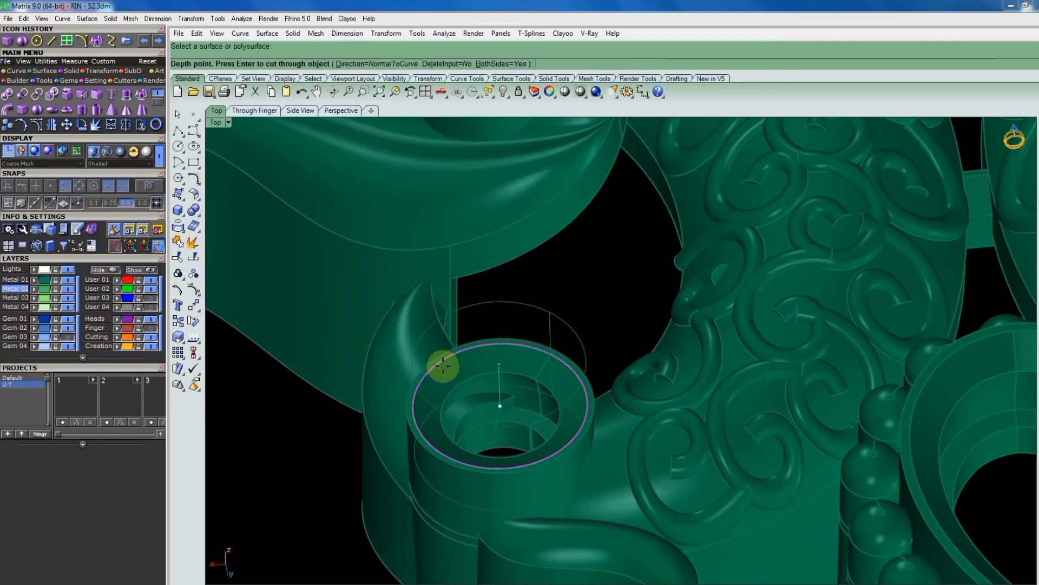
pyautogui.click(446, 469)
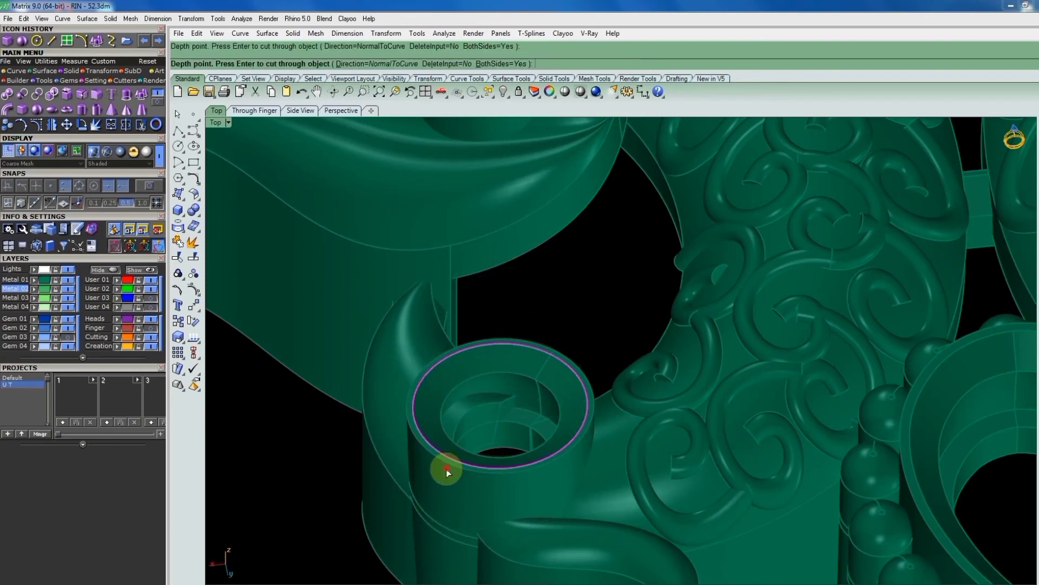
# Orbit, zoom and pan to inspect the cut loops from a low angle.
pyautogui.scroll(-5, 450, 465)
pyautogui.scroll(-2, 536, 420)
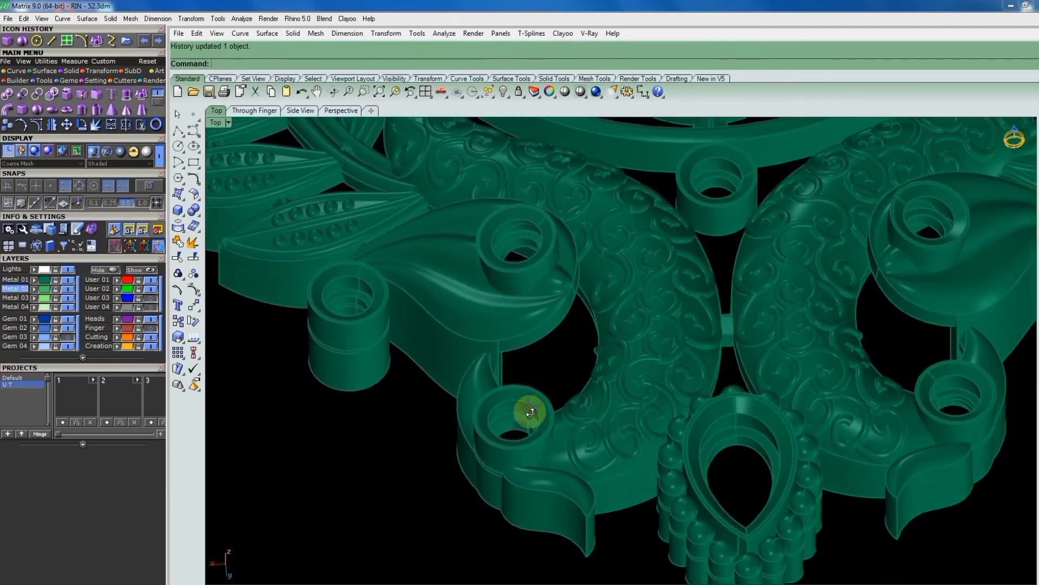
pyautogui.scroll(-1, 548, 417)
pyautogui.scroll(-3, 520, 379)
pyautogui.scroll(3, 736, 366)
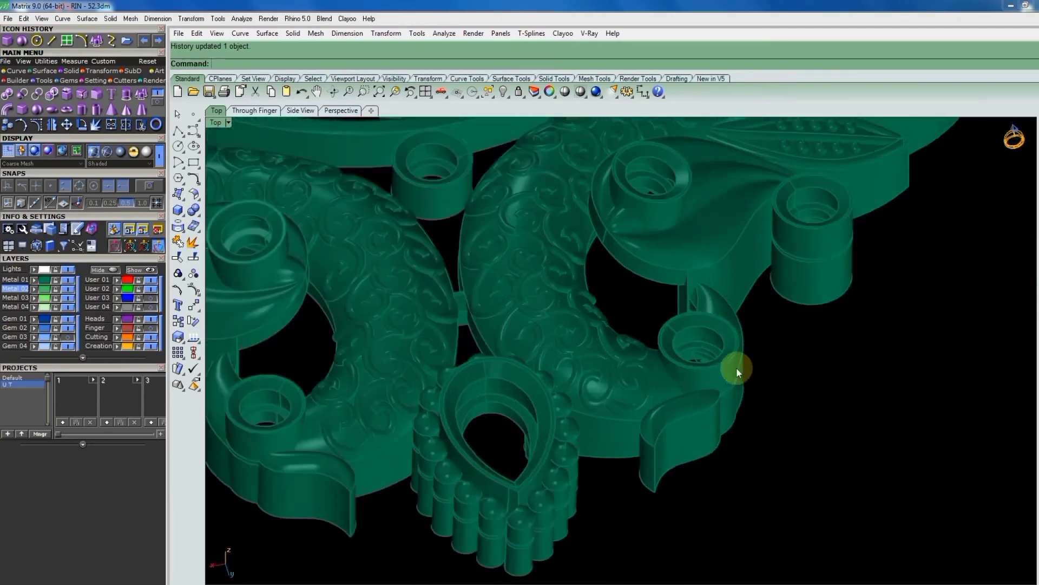
pyautogui.scroll(5, 712, 312)
pyautogui.scroll(-4, 713, 312)
pyautogui.moveTo(741, 373)
pyautogui.mouseDown(button='right')
pyautogui.moveTo(579, 364)
pyautogui.moveTo(552, 378)
pyautogui.mouseUp(button='right')
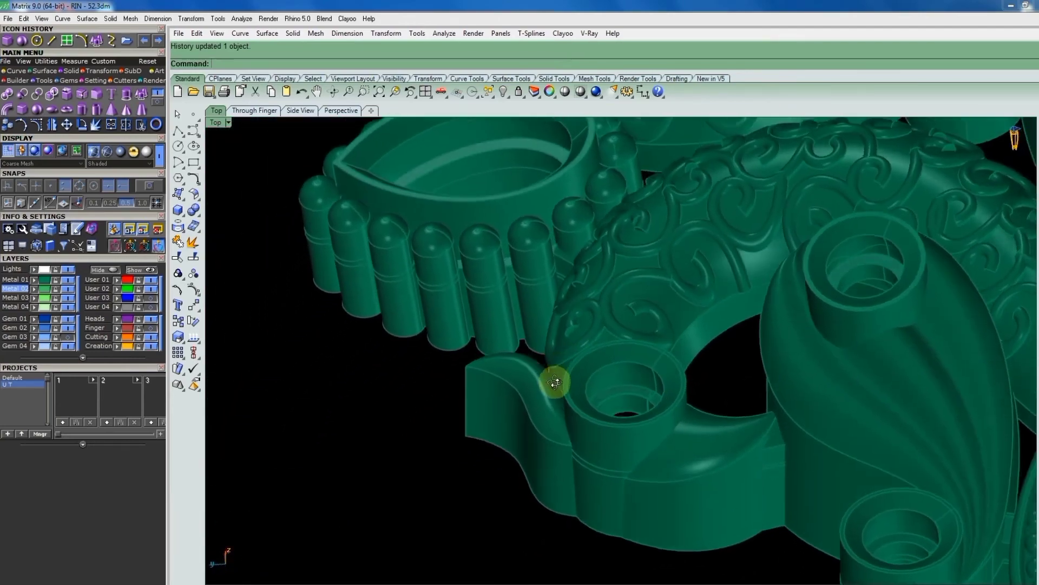
pyautogui.scroll(2, 578, 399)
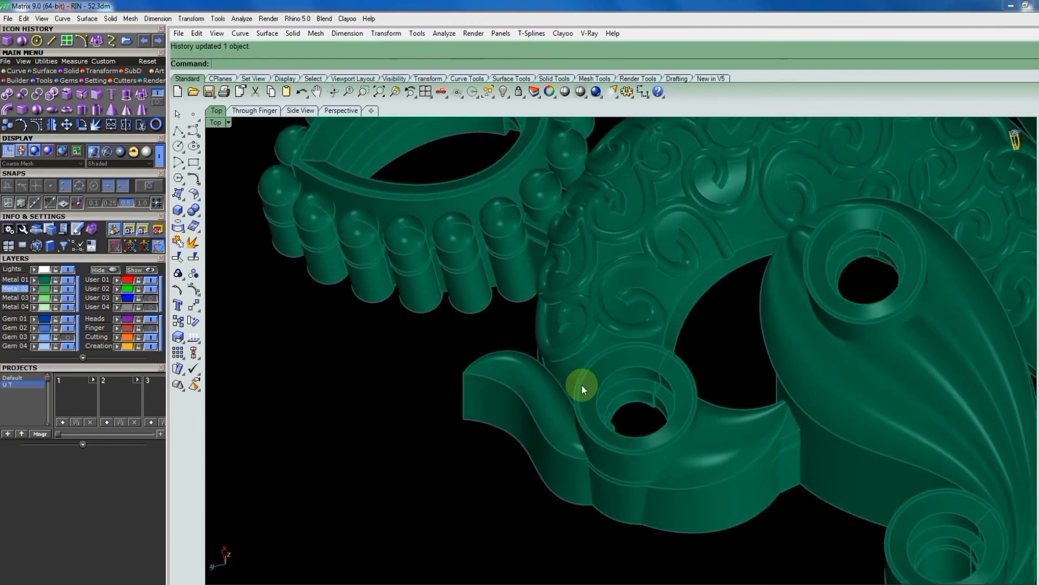
pyautogui.scroll(-2, 583, 385)
pyautogui.scroll(-3, 592, 325)
pyautogui.moveTo(553, 394)
pyautogui.mouseDown(button='right')
pyautogui.moveTo(620, 233)
pyautogui.moveTo(641, 580)
pyautogui.moveTo(647, 549)
pyautogui.mouseUp(button='right')
pyautogui.scroll(-3, 640, 326)
pyautogui.moveTo(708, 337)
pyautogui.mouseDown(button='right')
pyautogui.moveTo(656, 320)
pyautogui.moveTo(615, 418)
pyautogui.moveTo(619, 294)
pyautogui.moveTo(674, 317)
pyautogui.moveTo(700, 298)
pyautogui.mouseUp(button='right')
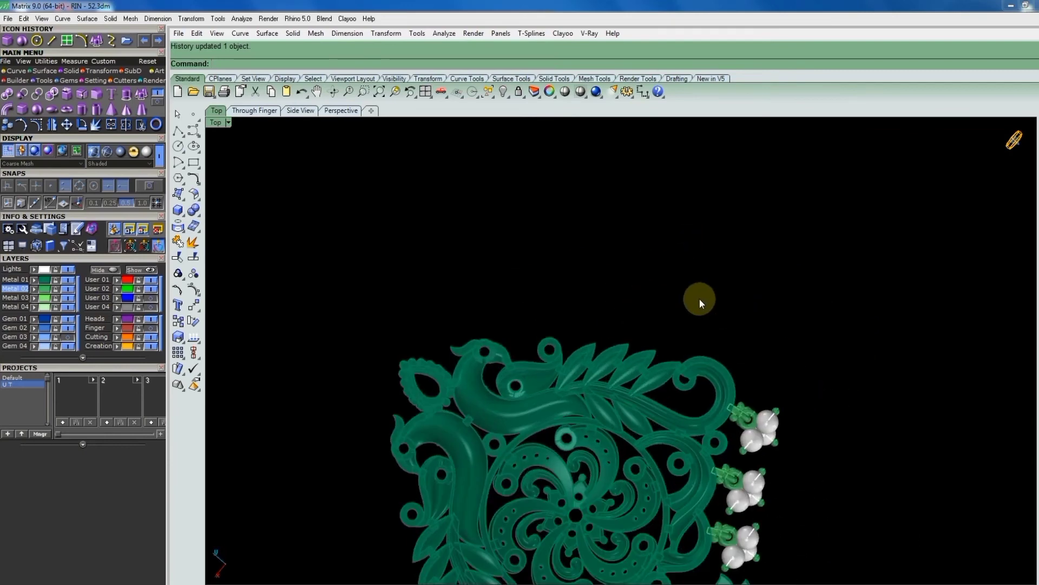
# Frame the pendant in World Top view and turn the Gem 03 layer back on.
pyautogui.hotkey('ctrl', 'F1')
pyautogui.scroll(-3, 678, 309)
pyautogui.scroll(3, 814, 339)
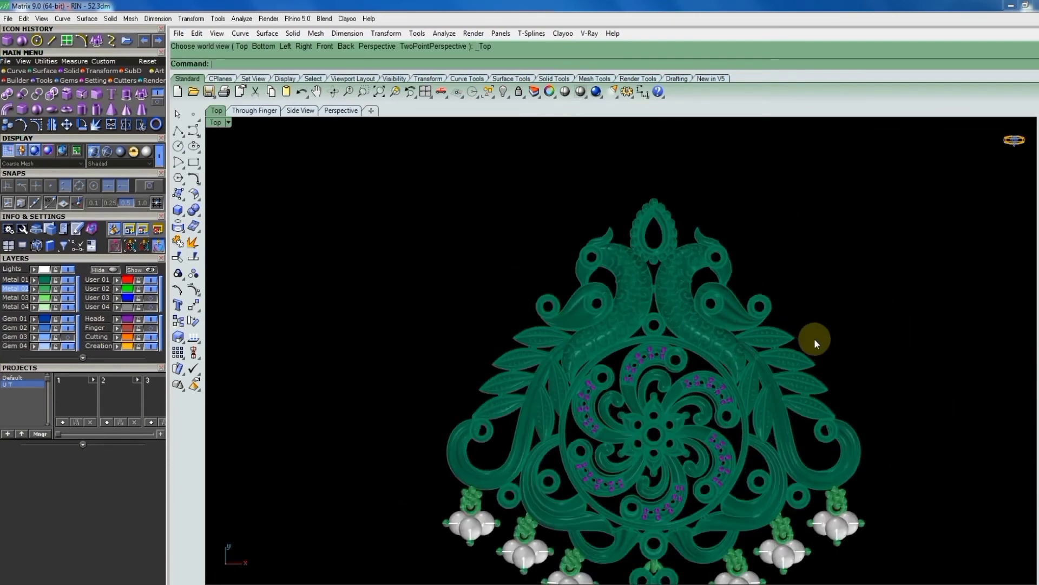
pyautogui.moveTo(814, 339); pyautogui.dragTo(743, 284, button='right')
pyautogui.scroll(-2, 743, 283)
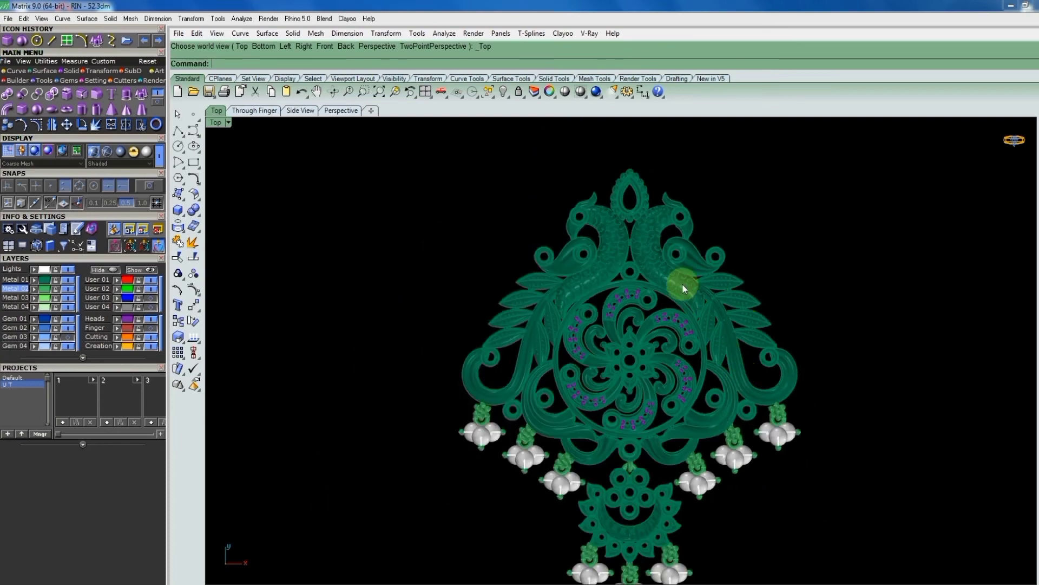
pyautogui.scroll(-2, 658, 214)
pyautogui.moveTo(657, 210); pyautogui.dragTo(651, 245, button='right')
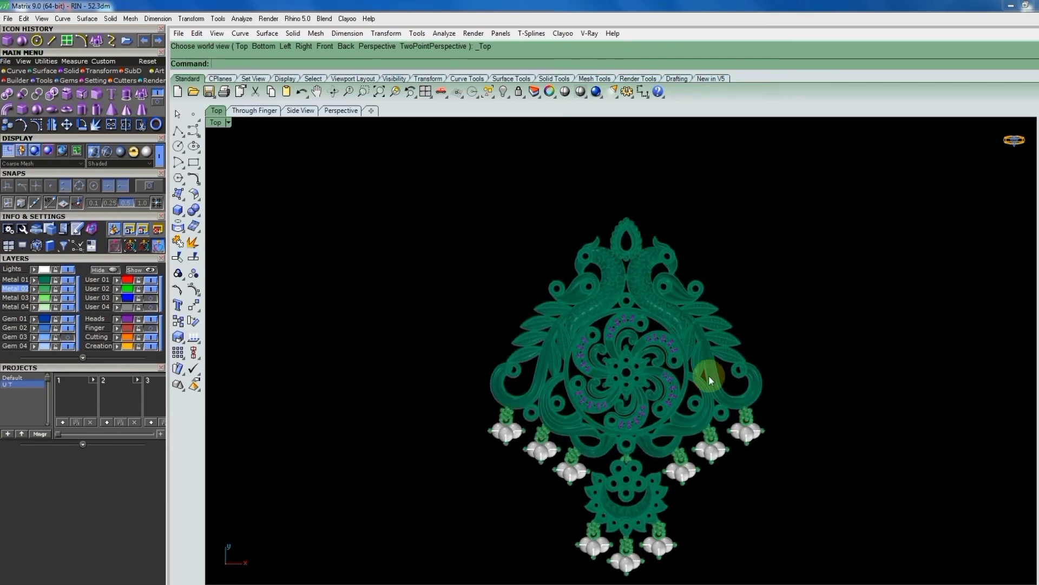
pyautogui.click(67, 336)
pyautogui.moveTo(678, 216); pyautogui.dragTo(661, 276, button='right')
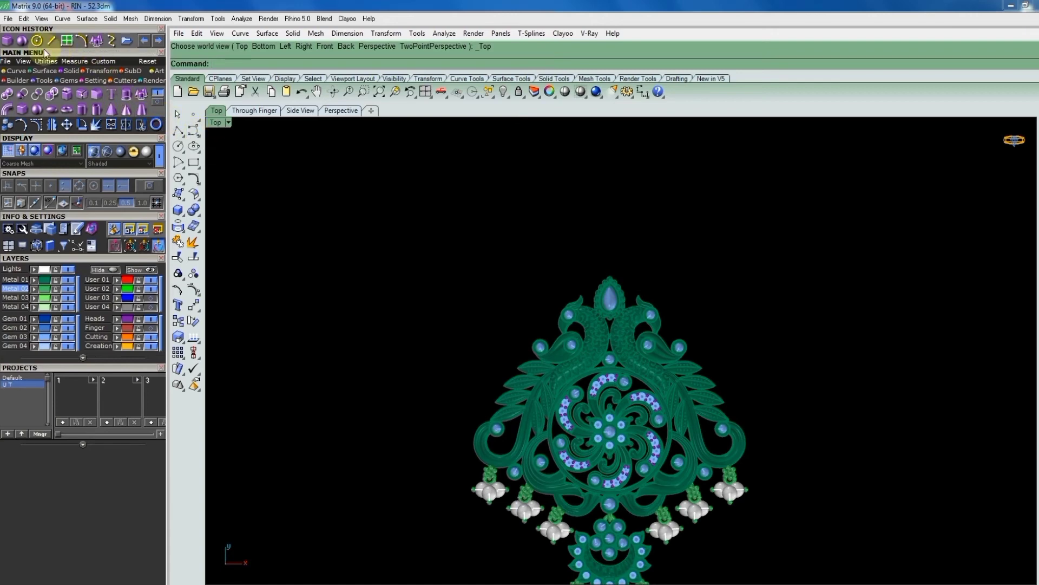
# Draw a small circle at the pendant's top tip and raise it above the tip.
pyautogui.click(109, 70)
pyautogui.scroll(1, 610, 269)
pyautogui.scroll(2, 609, 268)
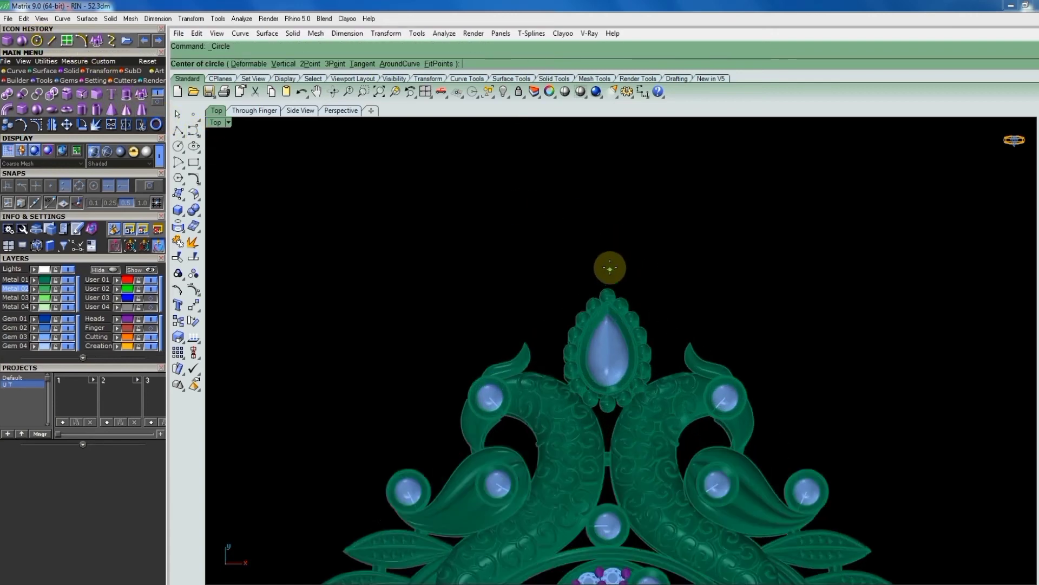
pyautogui.scroll(1, 608, 270)
pyautogui.click(607, 288)
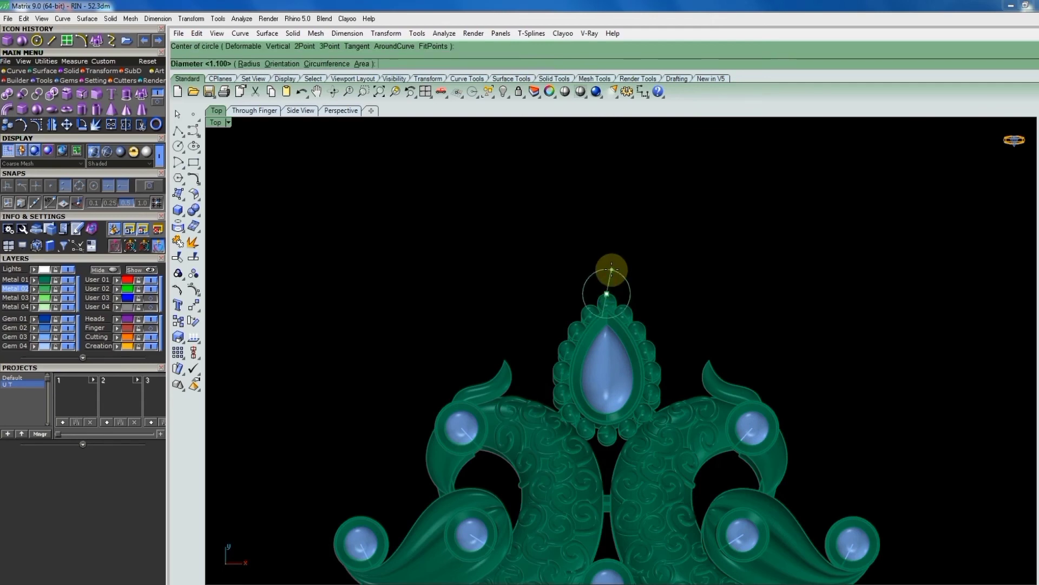
pyautogui.write('1.5')
pyautogui.press('Return')
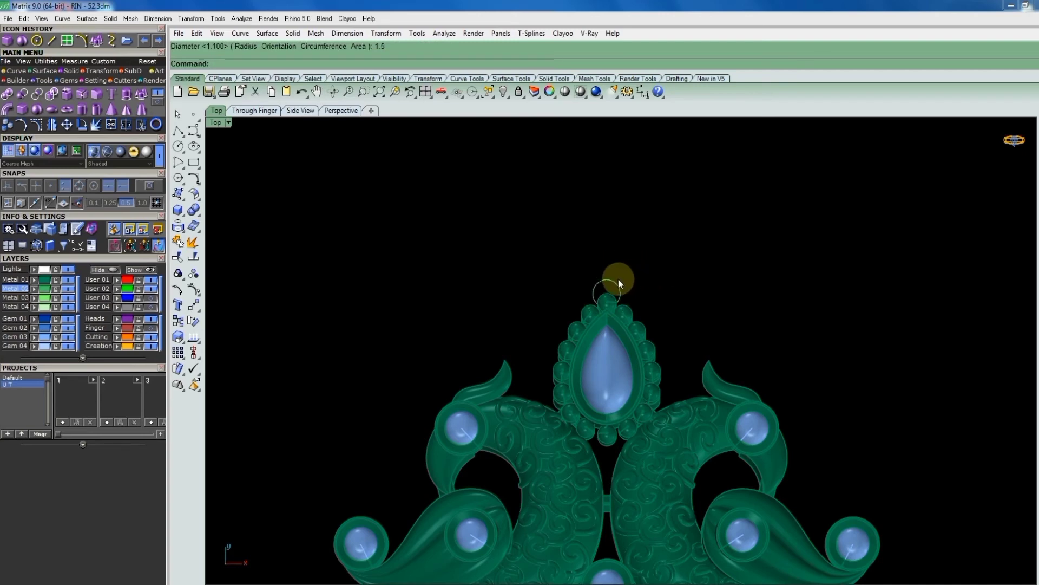
pyautogui.click(617, 278)
pyautogui.moveTo(605, 269); pyautogui.dragTo(604, 250)
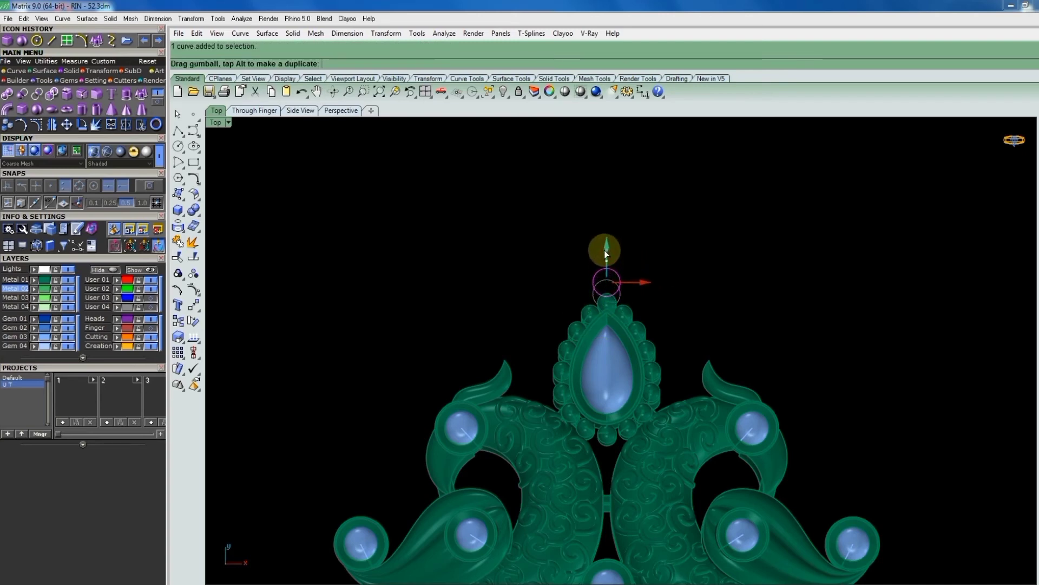
# Offset the circle, delete the copy, and pipe a thin ring along the circle.
pyautogui.write('offset')
pyautogui.press('Return')
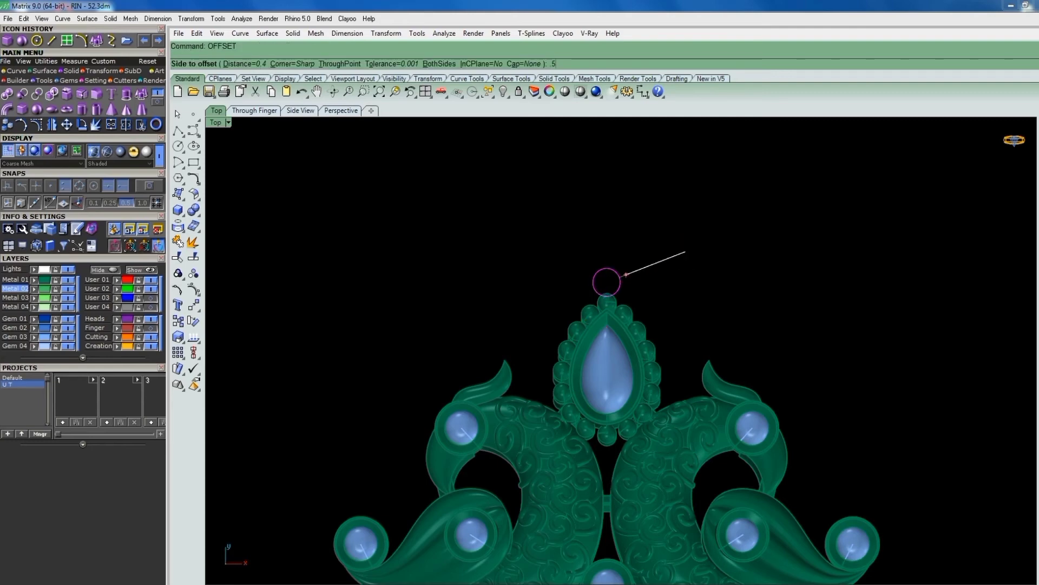
pyautogui.click(685, 252)
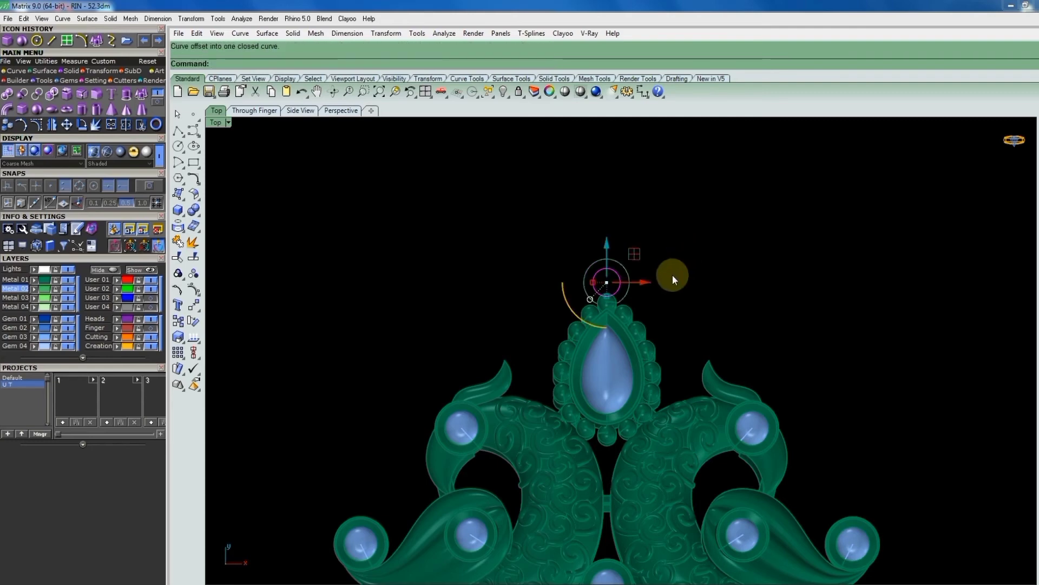
pyautogui.press('Delete')
pyautogui.moveTo(598, 276); pyautogui.dragTo(605, 268)
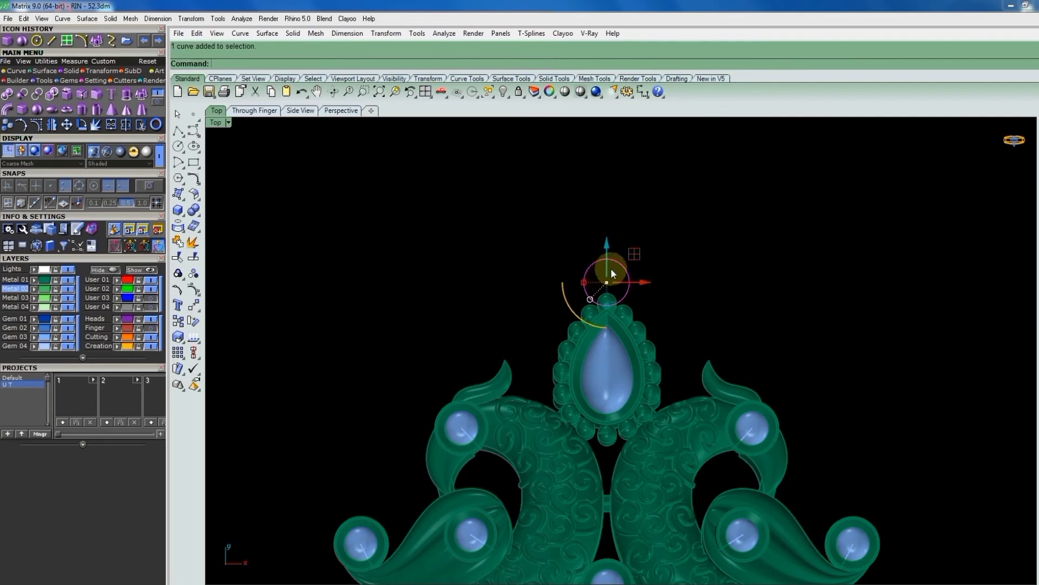
pyautogui.write('pipe')
pyautogui.press('Return')
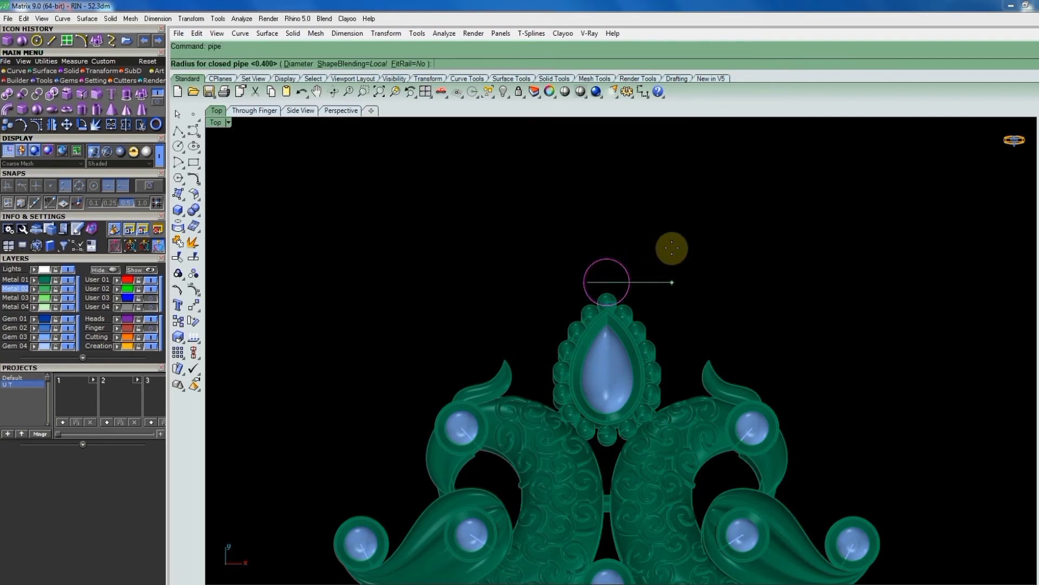
pyautogui.rightClick(671, 250)
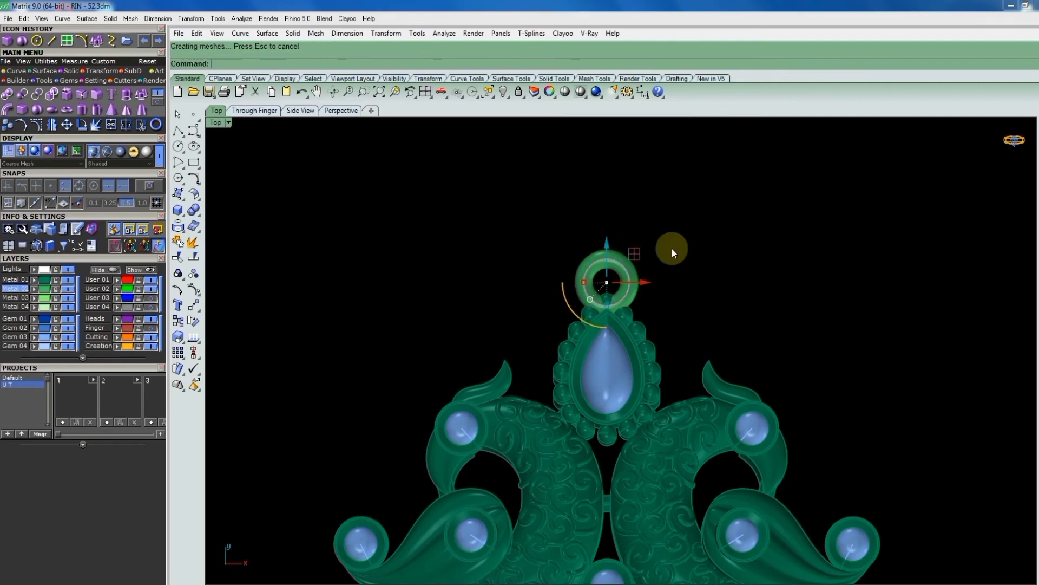
pyautogui.scroll(-3, 648, 249)
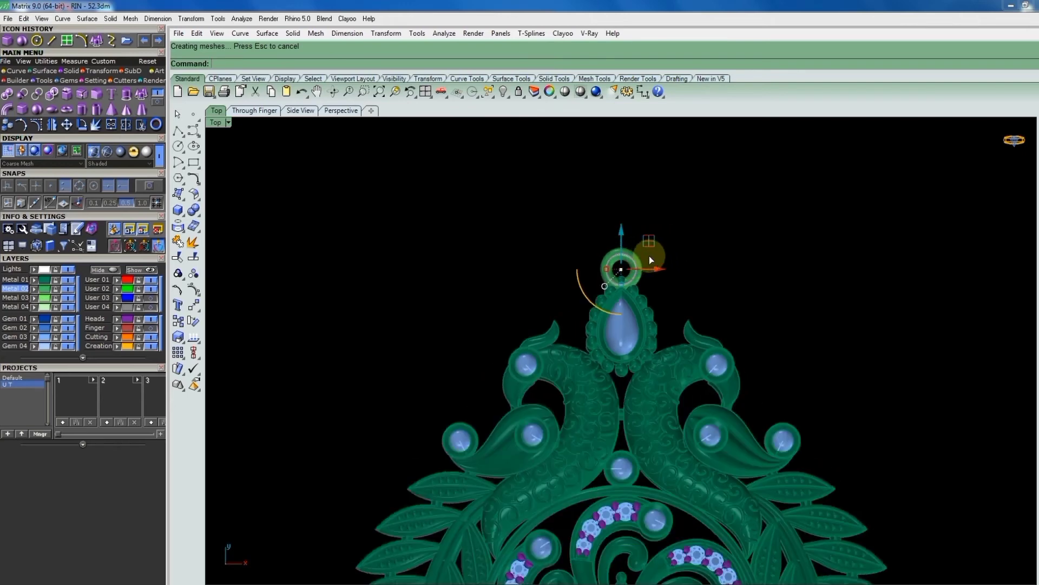
pyautogui.scroll(3, 646, 258)
# Replace the thin pipe with a tube piped around an outward offset of the circle.
pyautogui.hotkey('ctrl', 'z')
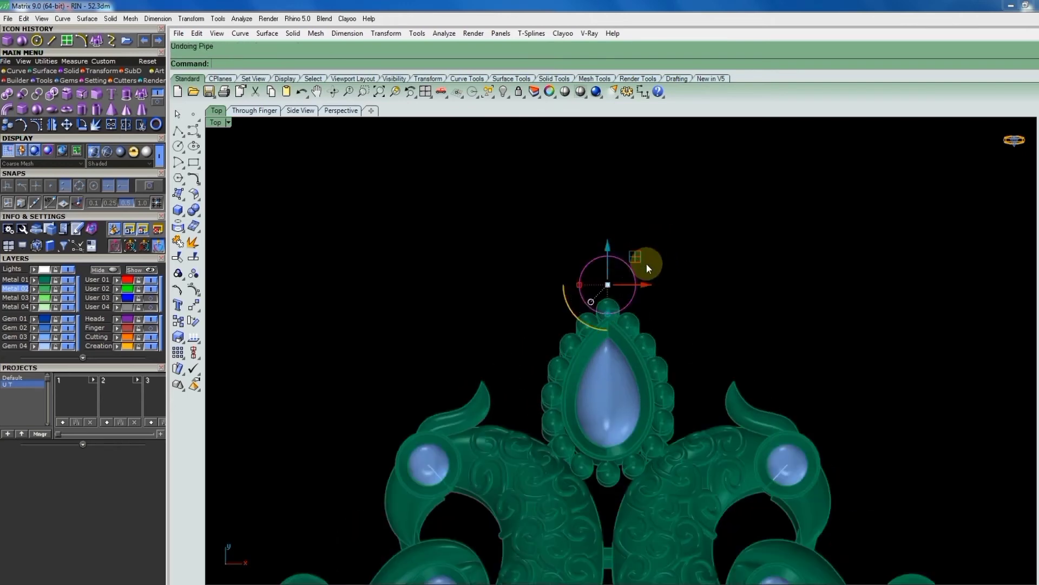
pyautogui.scroll(3, 642, 268)
pyautogui.write('offset')
pyautogui.press('Return')
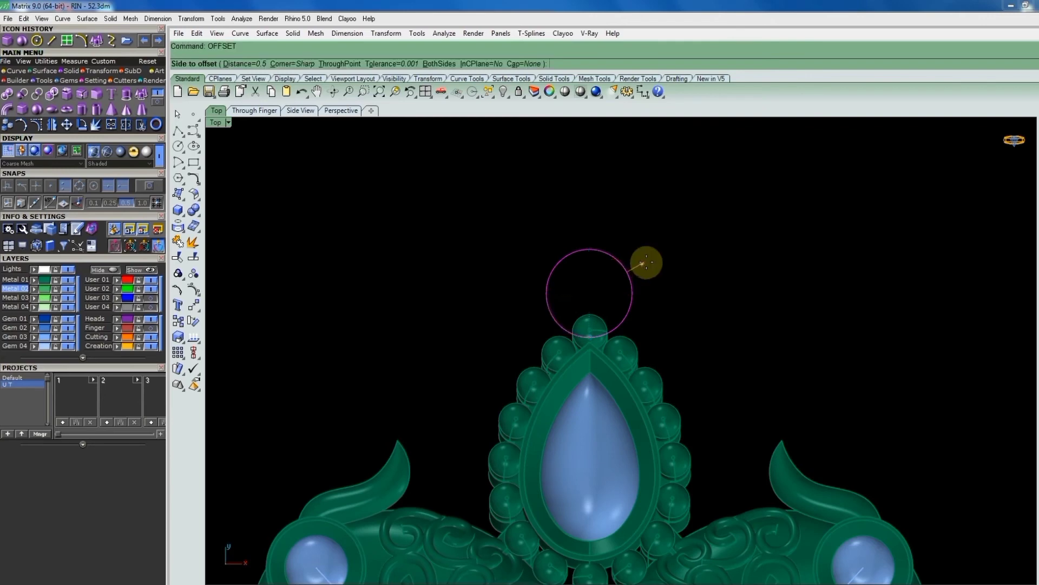
pyautogui.click(654, 256)
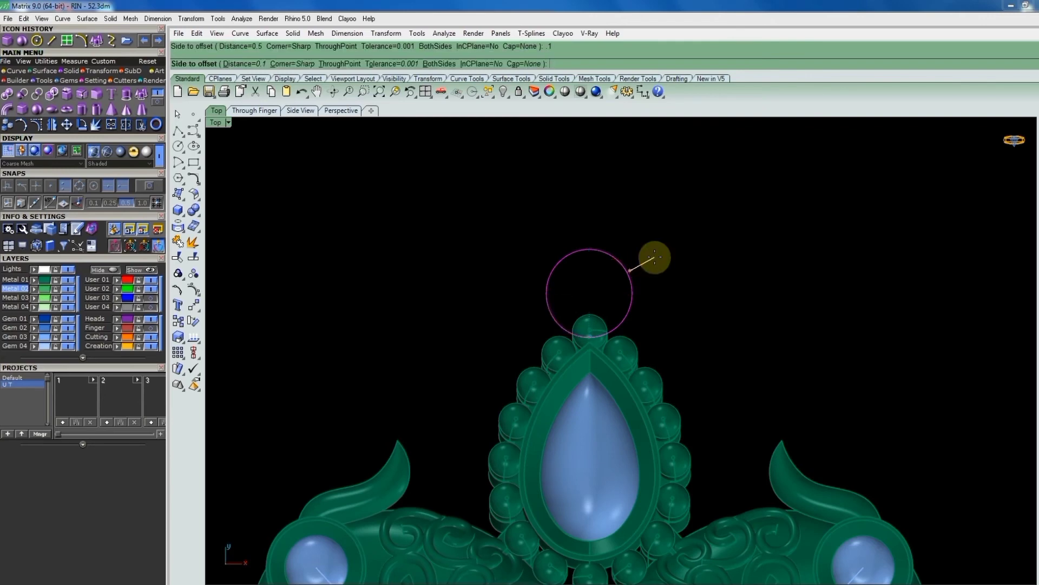
pyautogui.press('Delete')
pyautogui.click(617, 256)
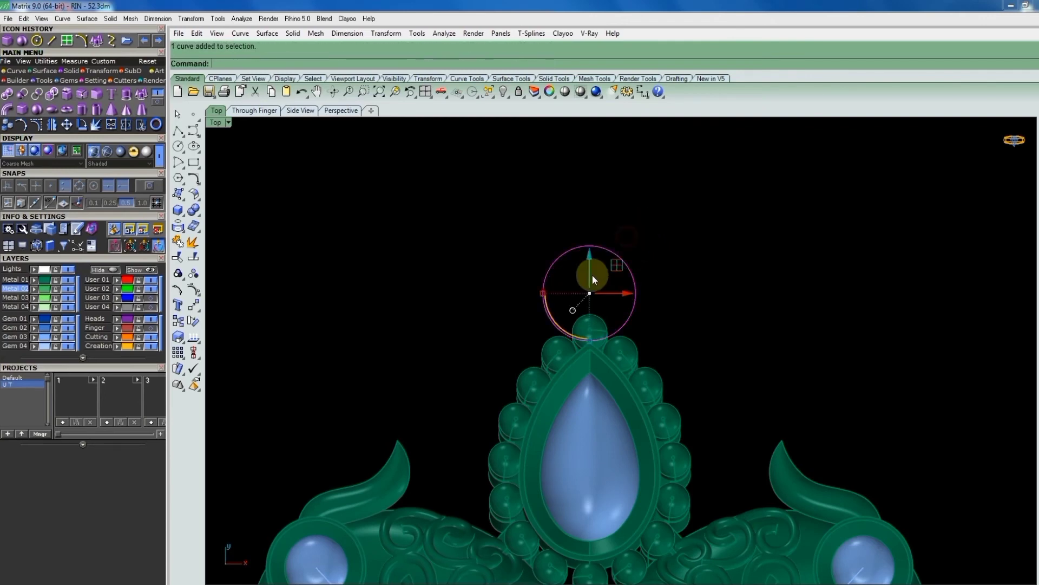
pyautogui.write('pp')
pyautogui.press('Return')
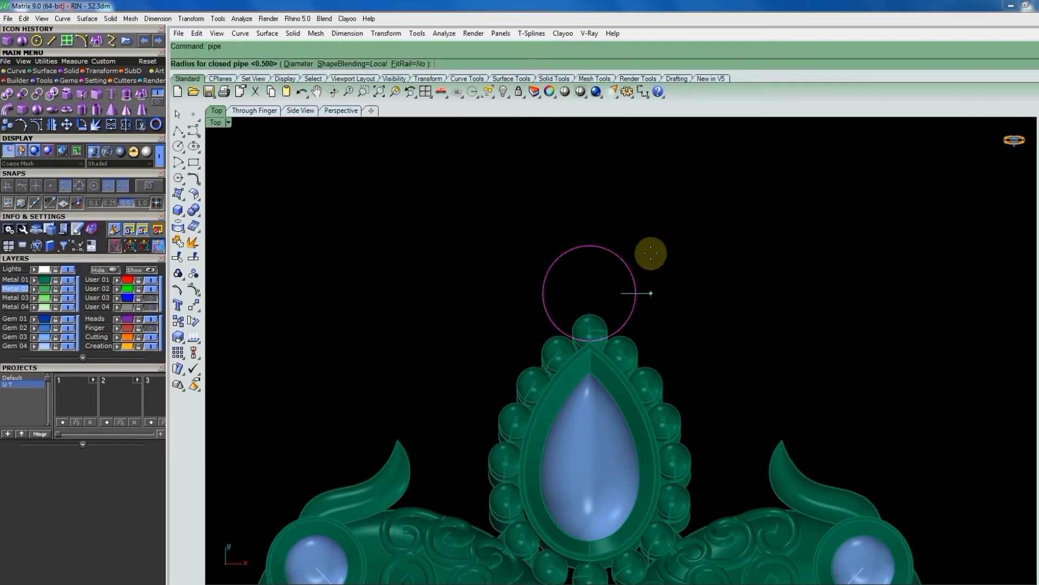
pyautogui.press('Return')
pyautogui.press('Return')
pyautogui.scroll(-2, 647, 252)
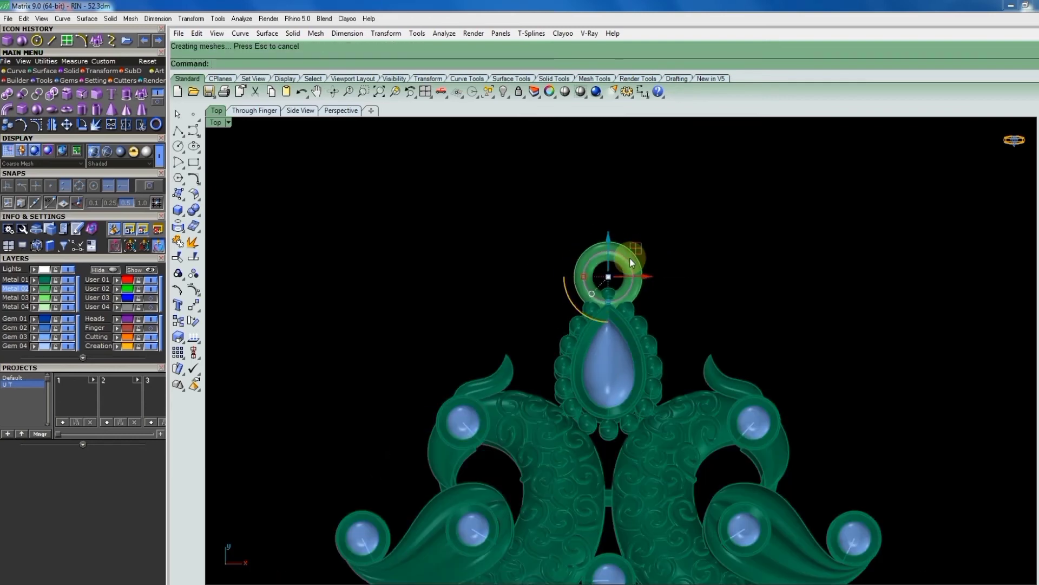
pyautogui.scroll(4, 629, 271)
# Nudge the new ring up above the top bead with the gumball.
pyautogui.click(614, 252)
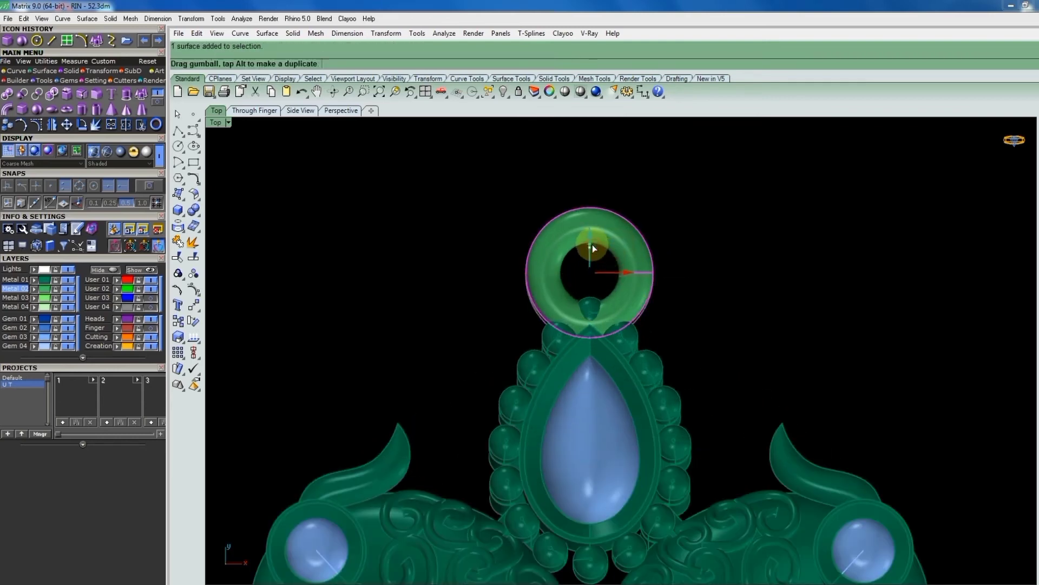
pyautogui.moveTo(594, 249); pyautogui.dragTo(594, 243)
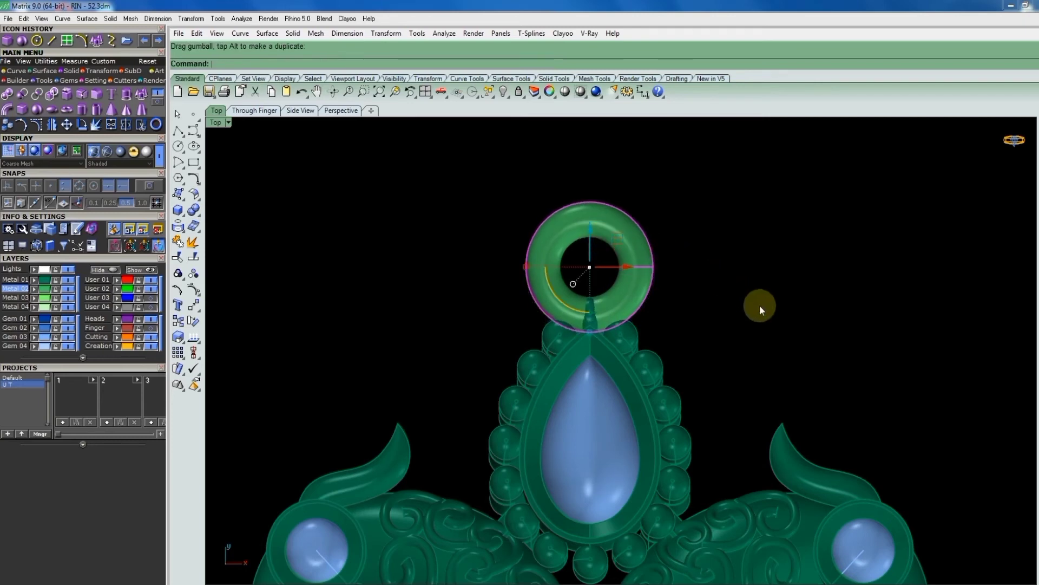
pyautogui.moveTo(759, 304); pyautogui.dragTo(628, 381, button='right')
# In Right view, drag the bail ring down level with the pendant body.
pyautogui.write('R')
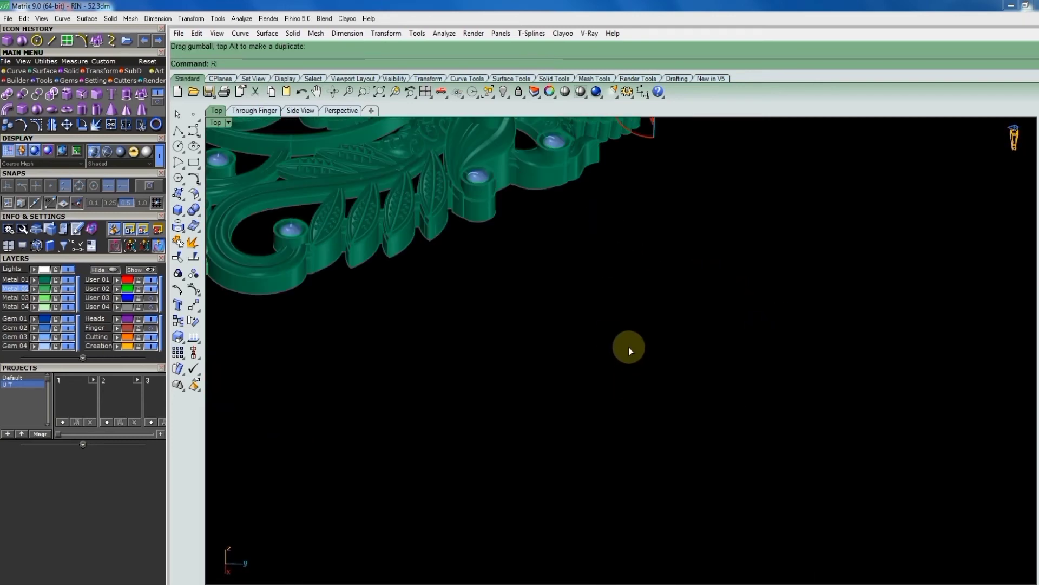
pyautogui.write('ight')
pyautogui.press('Return')
pyautogui.scroll(-3, 633, 262)
pyautogui.scroll(3, 627, 281)
pyautogui.scroll(2, 603, 273)
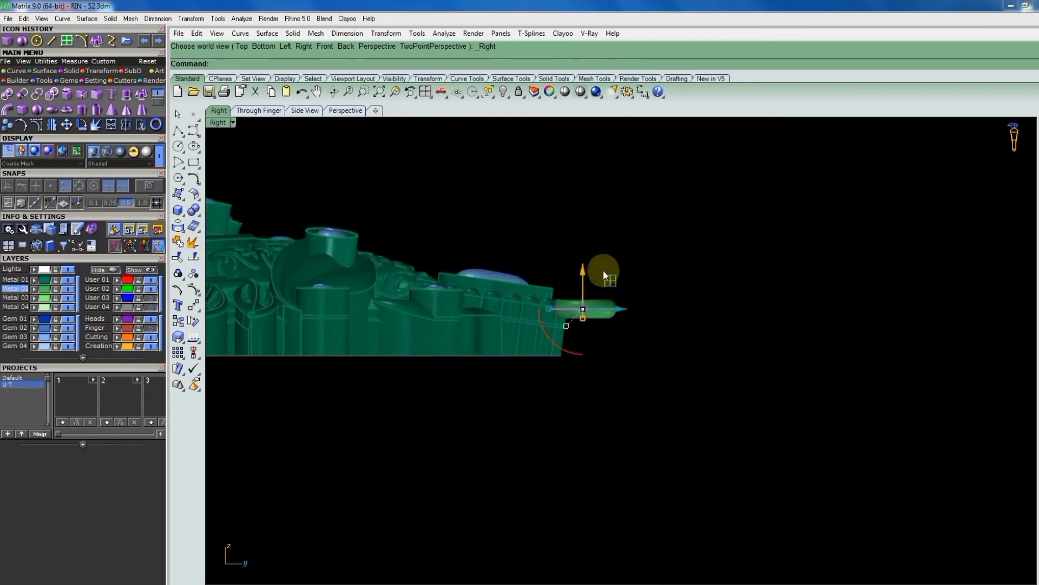
pyautogui.click(587, 308)
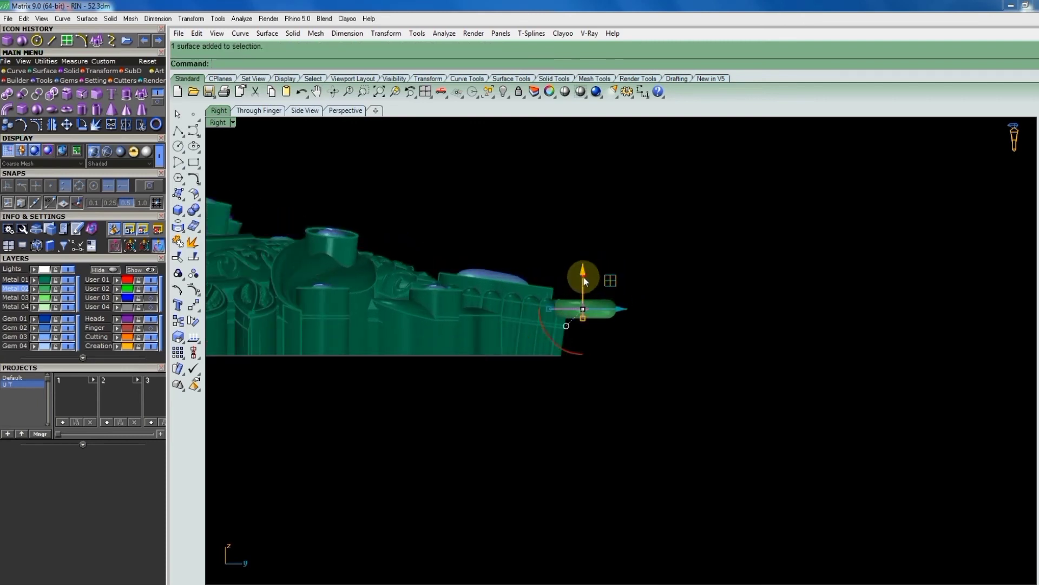
pyautogui.moveTo(582, 274); pyautogui.dragTo(585, 300)
pyautogui.write('Top')
pyautogui.press('Return')
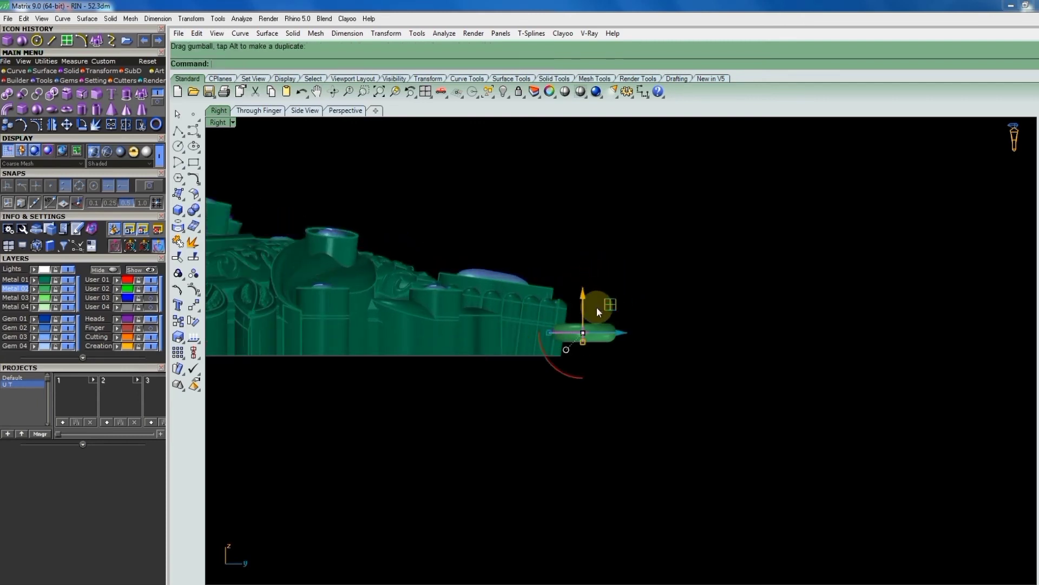
pyautogui.scroll(3, 628, 379)
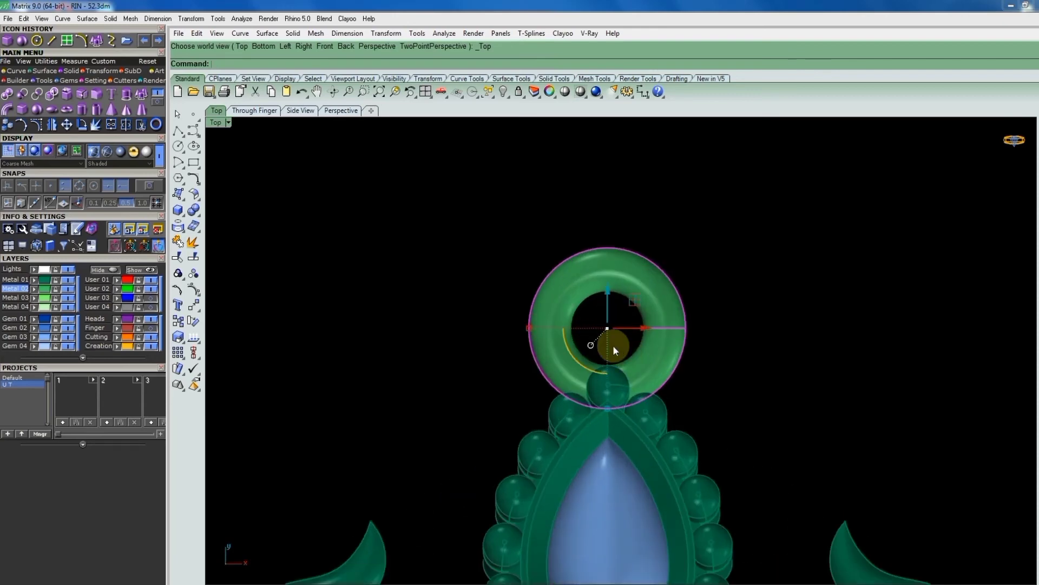
pyautogui.scroll(-3, 607, 314)
pyautogui.click(689, 309)
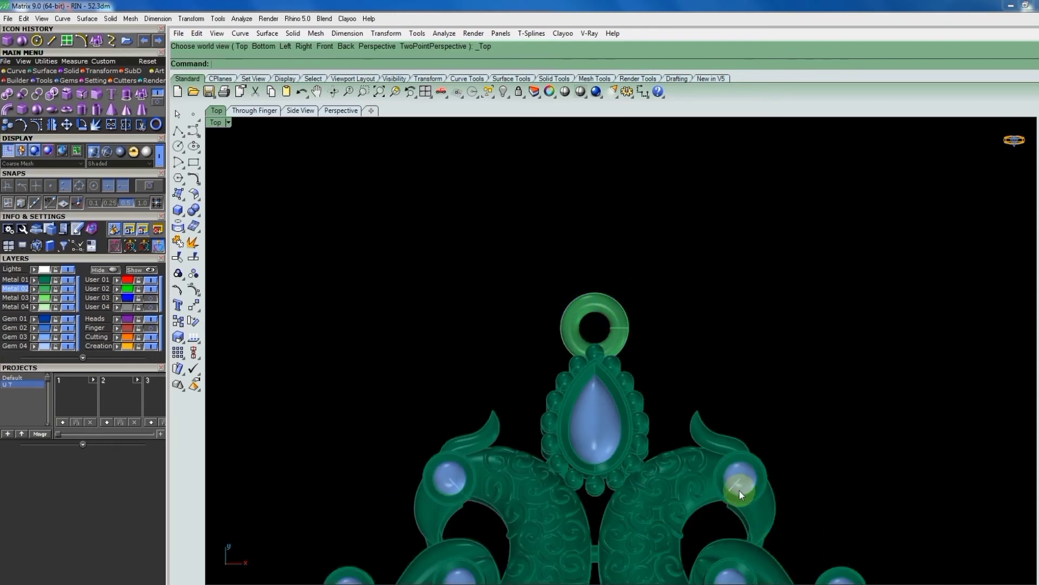
pyautogui.press('F3')
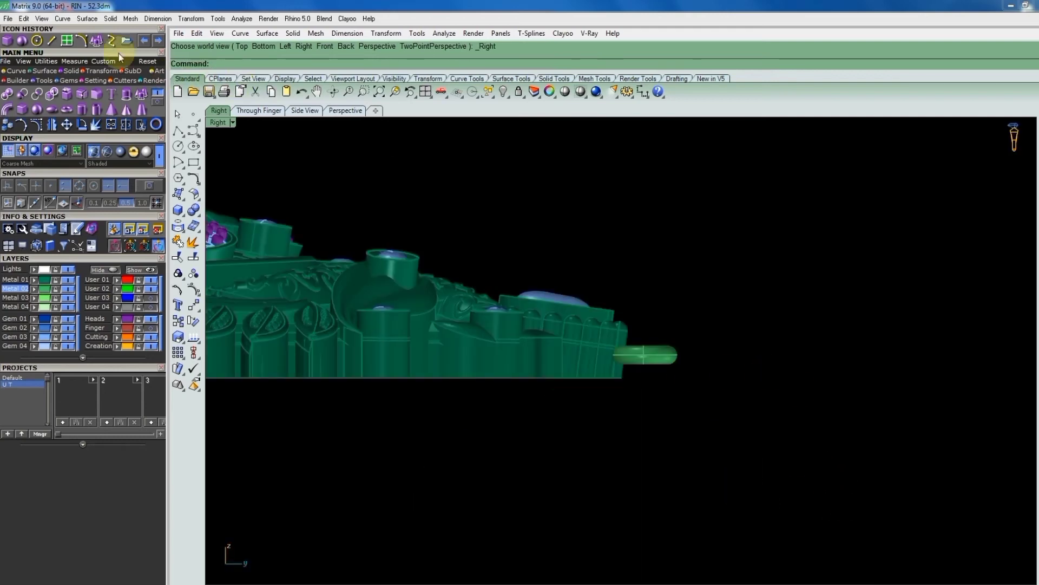
# Draw a default 1.500-diameter circle beside the bail ring in the Right view.
pyautogui.click(37, 41)
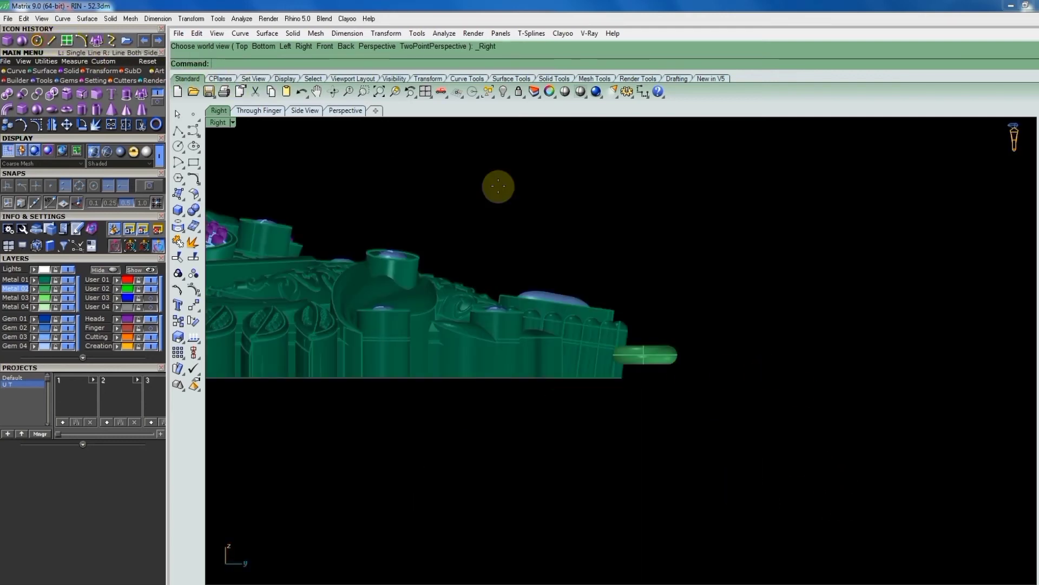
pyautogui.click(705, 350)
pyautogui.press('Return')
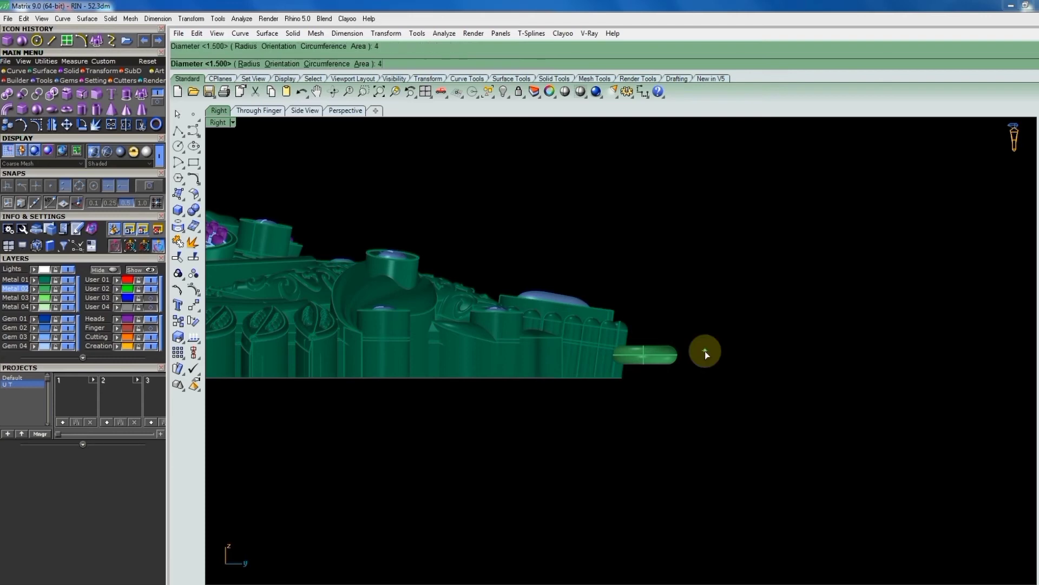
# Drag the circle's left control point toward the ring to form a teardrop loop.
pyautogui.click(697, 318)
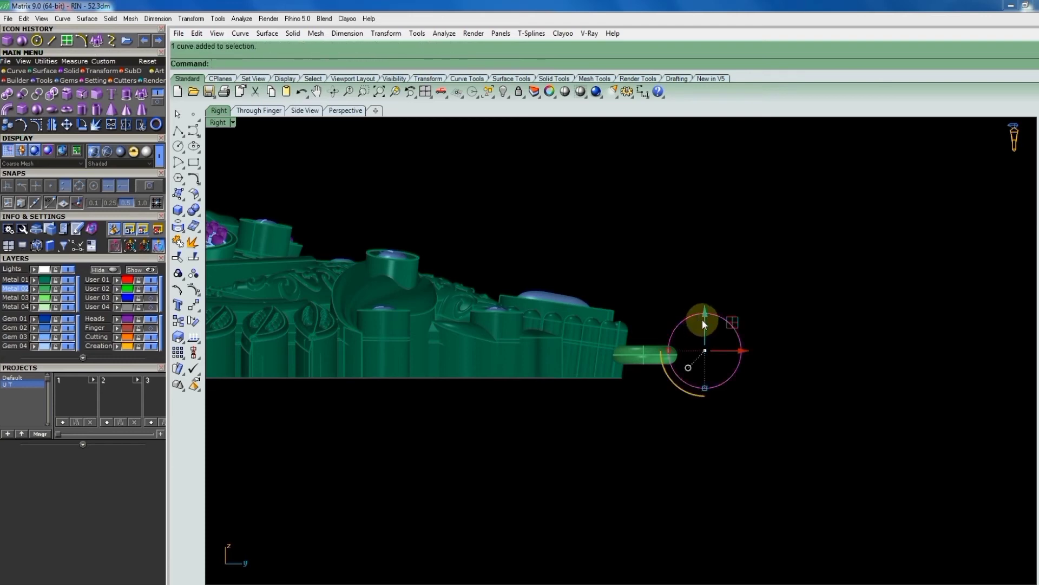
pyautogui.press('F10')
pyautogui.click(669, 351)
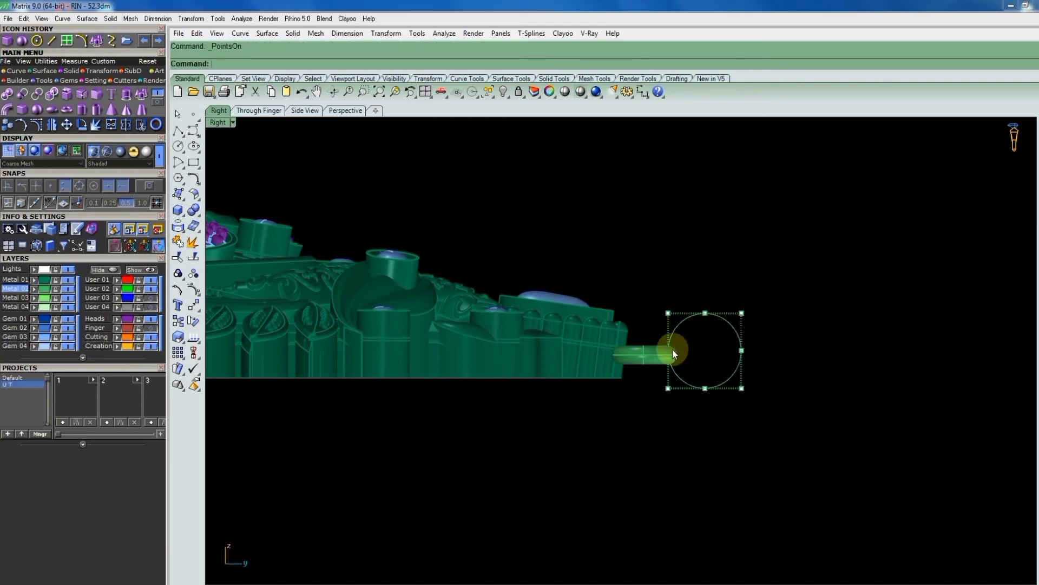
pyautogui.scroll(3, 672, 350)
pyautogui.moveTo(707, 366); pyautogui.dragTo(664, 356)
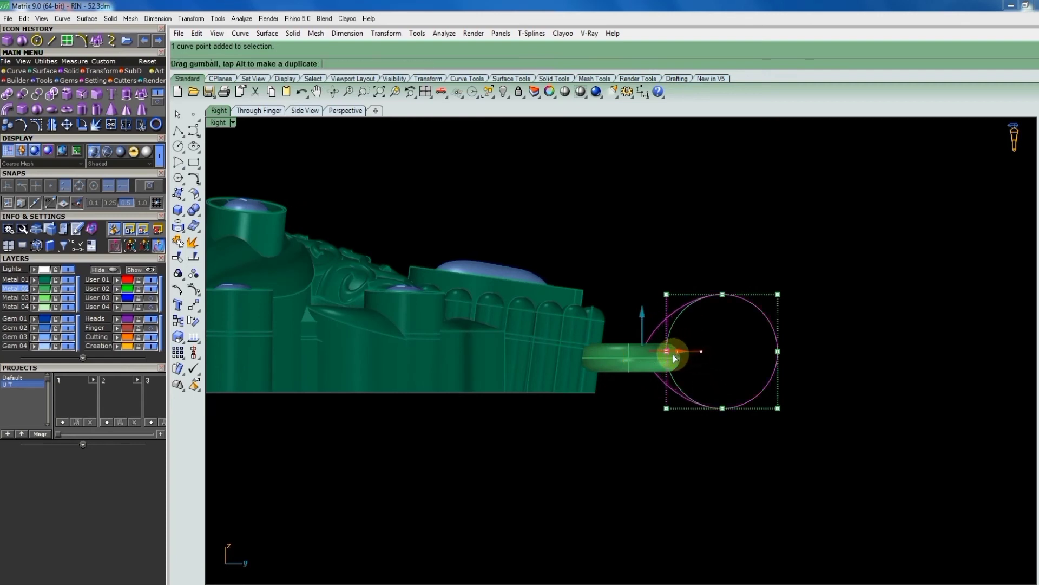
pyautogui.moveTo(665, 355); pyautogui.dragTo(732, 343)
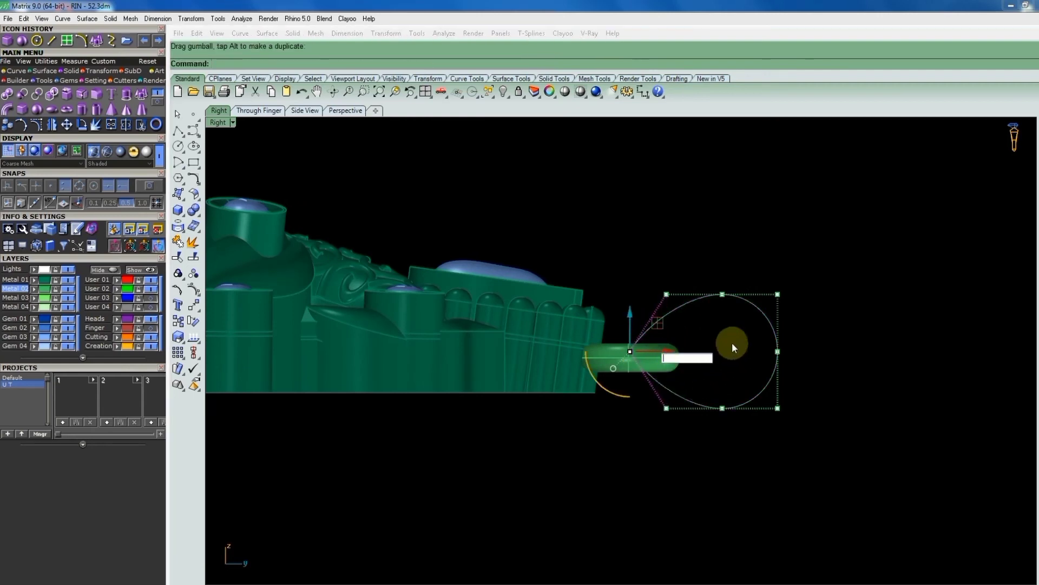
pyautogui.click(780, 295)
pyautogui.click(742, 344)
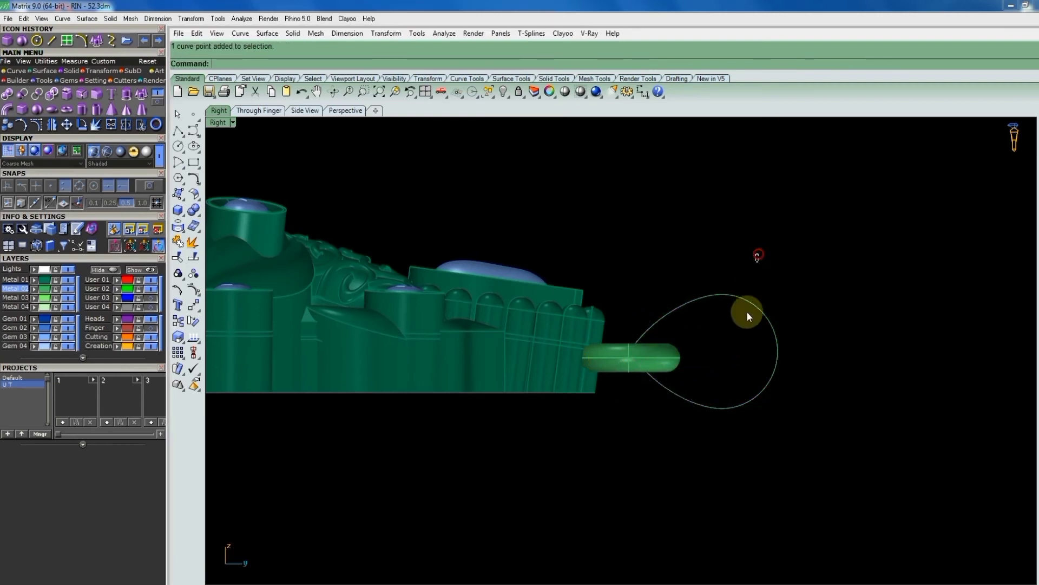
pyautogui.hotkey('ctrl', 'F1')
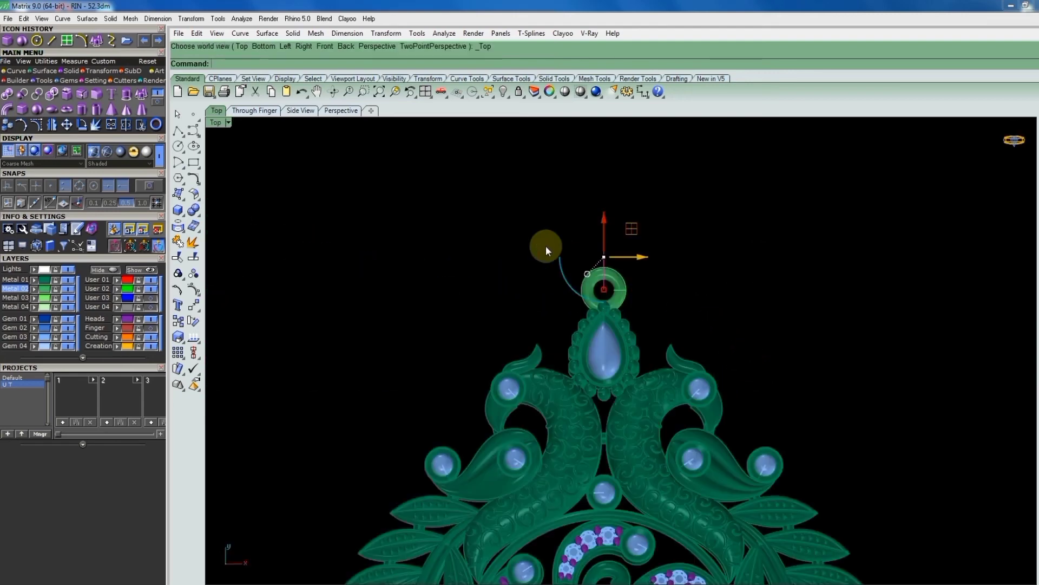
# Move the teardrop curve 0.5 to the right in Top view, then check Front and Right.
pyautogui.scroll(3, 664, 276)
pyautogui.moveTo(664, 276); pyautogui.dragTo(662, 334, button='right')
pyautogui.write('m')
pyautogui.press('Return')
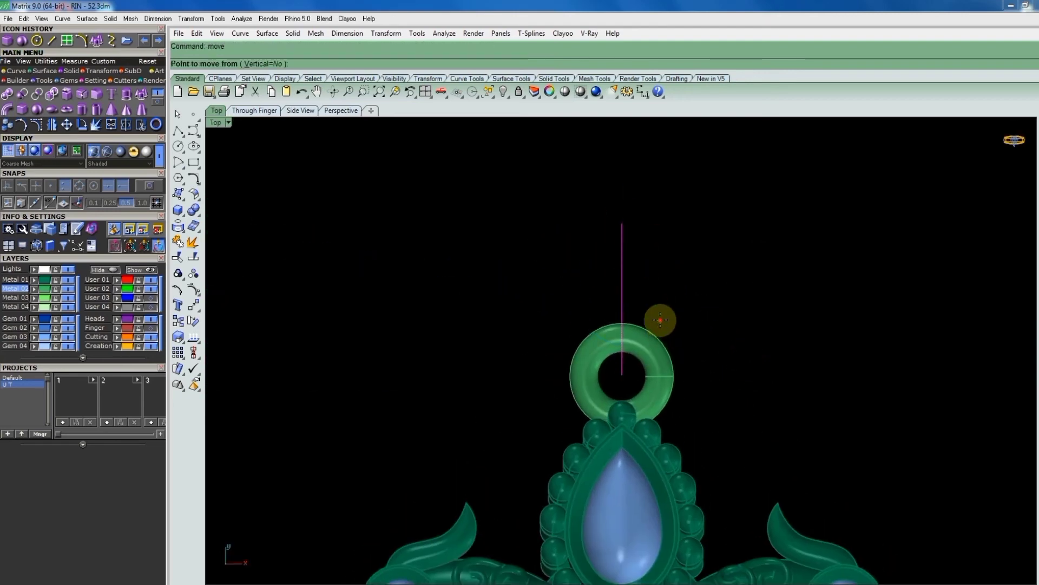
pyautogui.click(660, 319)
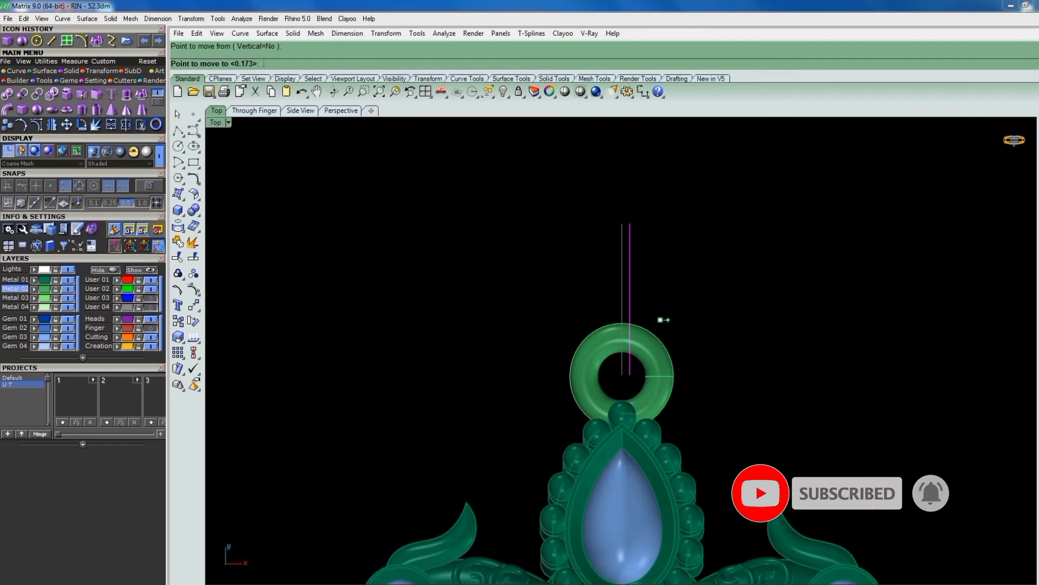
pyautogui.write('.5')
pyautogui.press('Return')
pyautogui.click(668, 319)
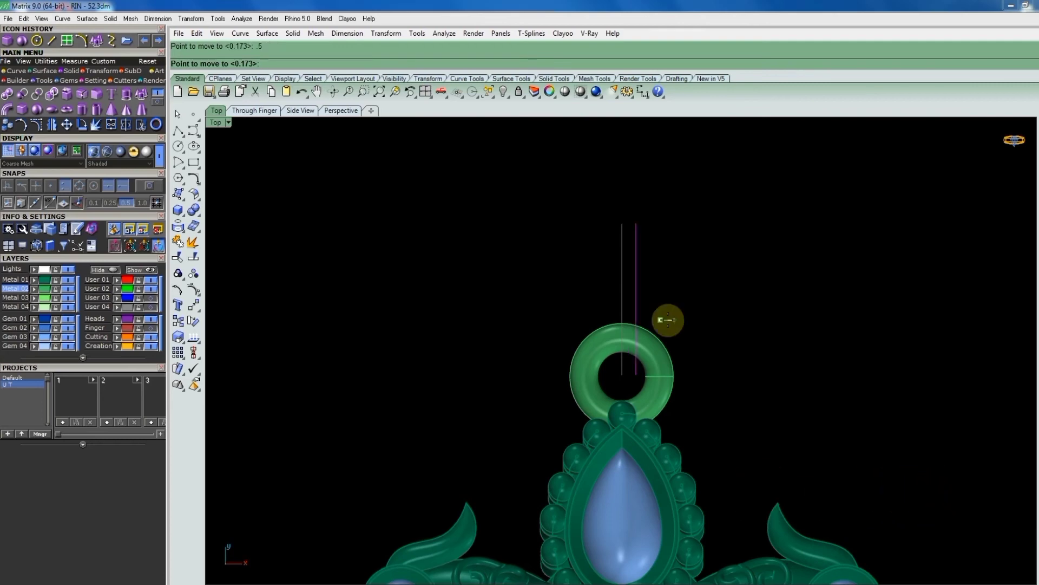
pyautogui.click(668, 319)
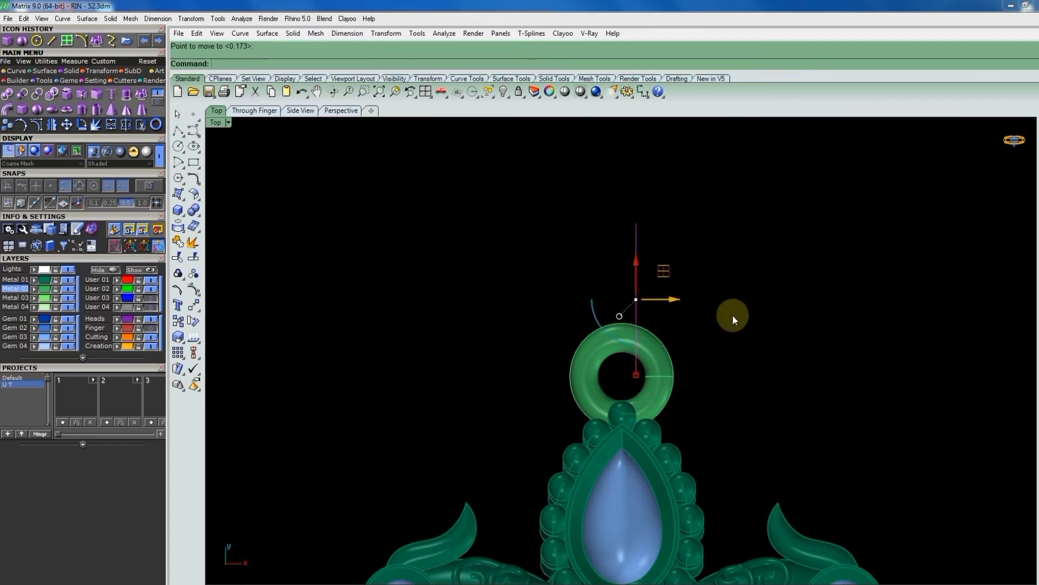
pyautogui.hotkey('ctrl', 'F2')
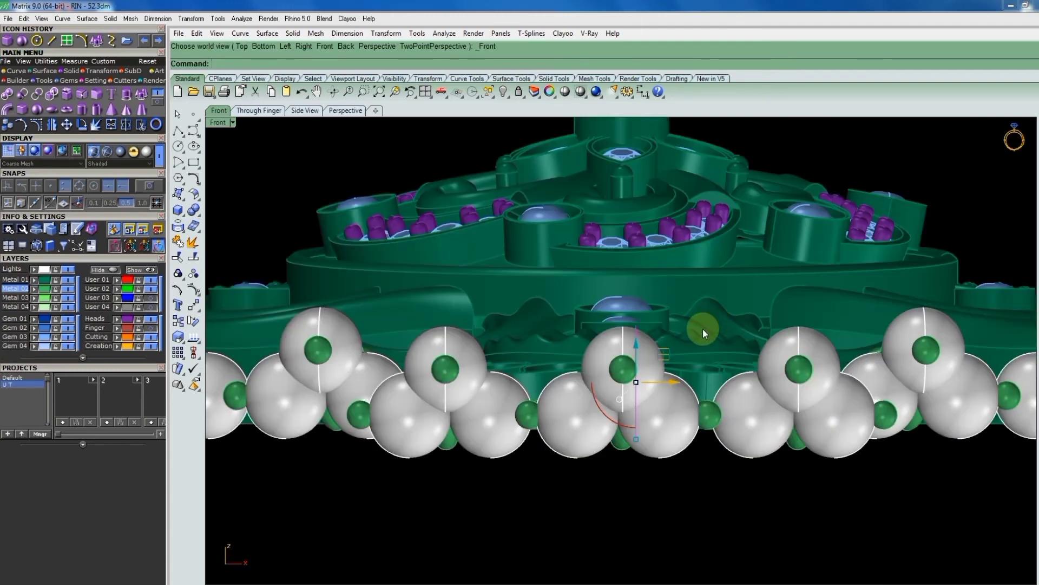
pyautogui.hotkey('ctrl', 'F3')
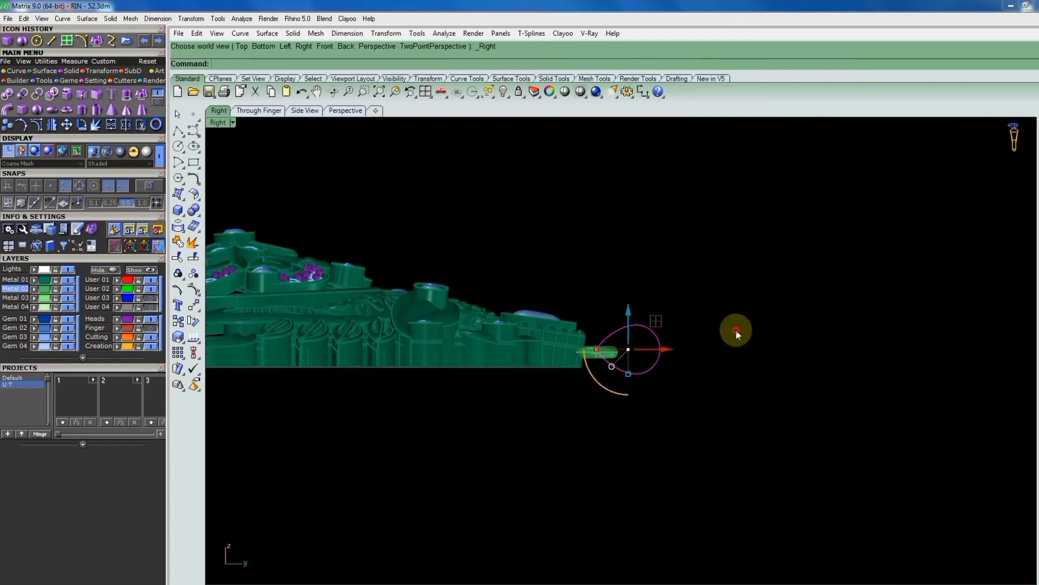
# Offset the teardrop curve inward and fill between the two curves with a flat surface.
pyautogui.scroll(2, 632, 328)
pyautogui.click(652, 327)
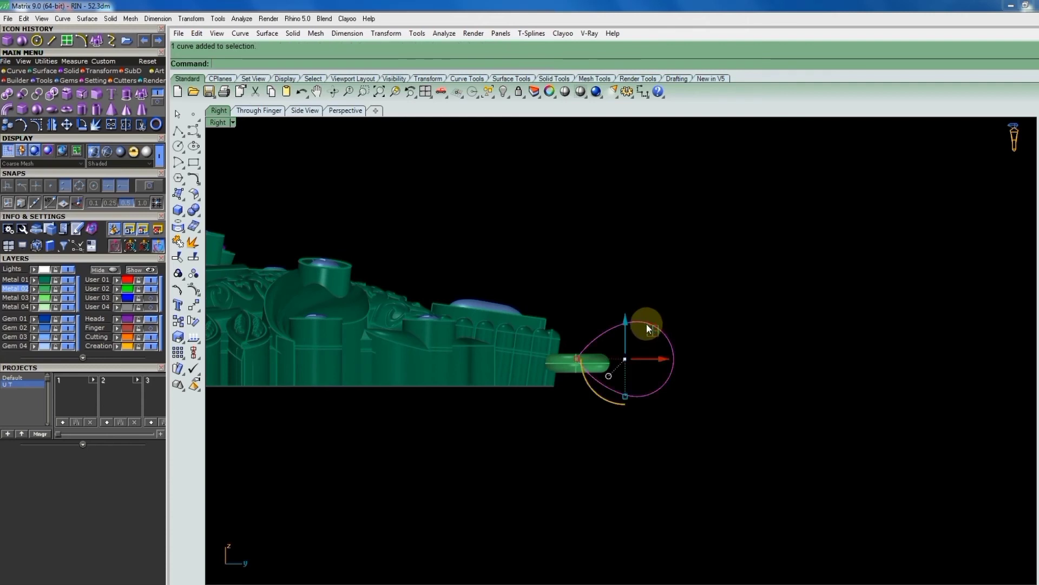
pyautogui.write('OFFSET')
pyautogui.press('Return')
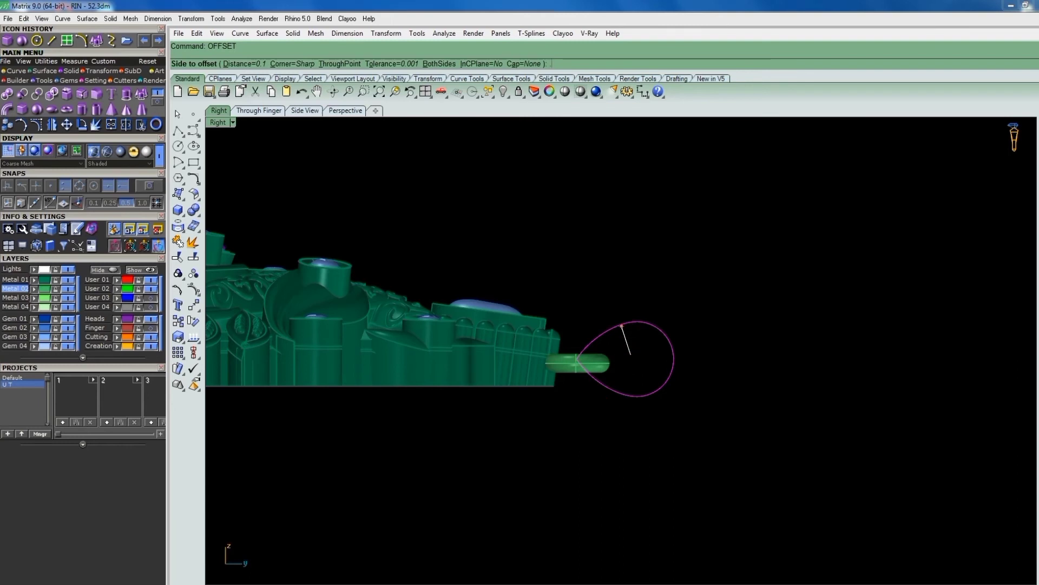
pyautogui.click(630, 355)
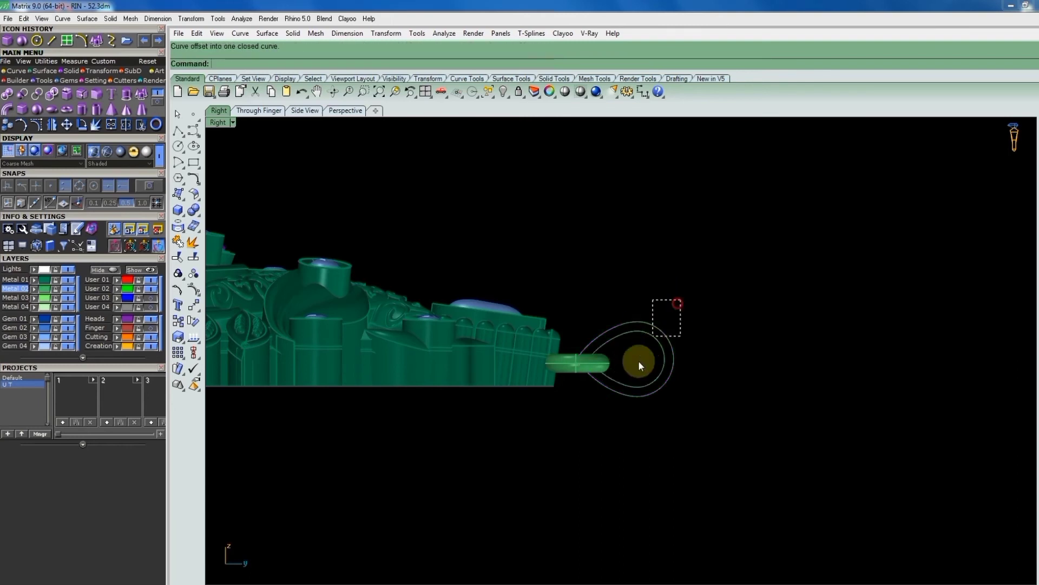
pyautogui.click(642, 360)
pyautogui.rightClick(649, 355)
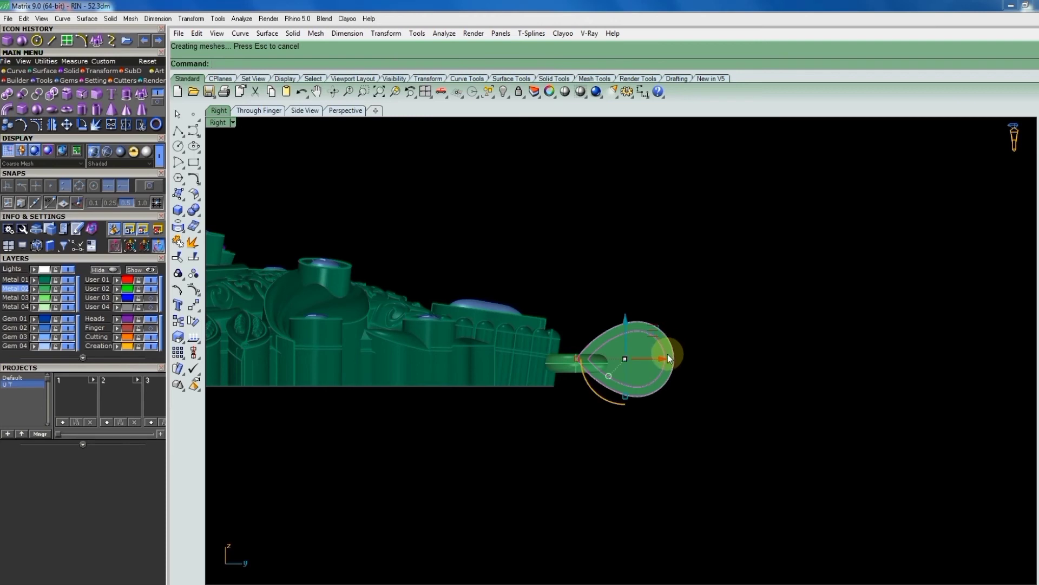
pyautogui.press('Delete')
# Split the drop surface with the inner curve and delete the centre piece and curves.
pyautogui.scroll(3, 652, 356)
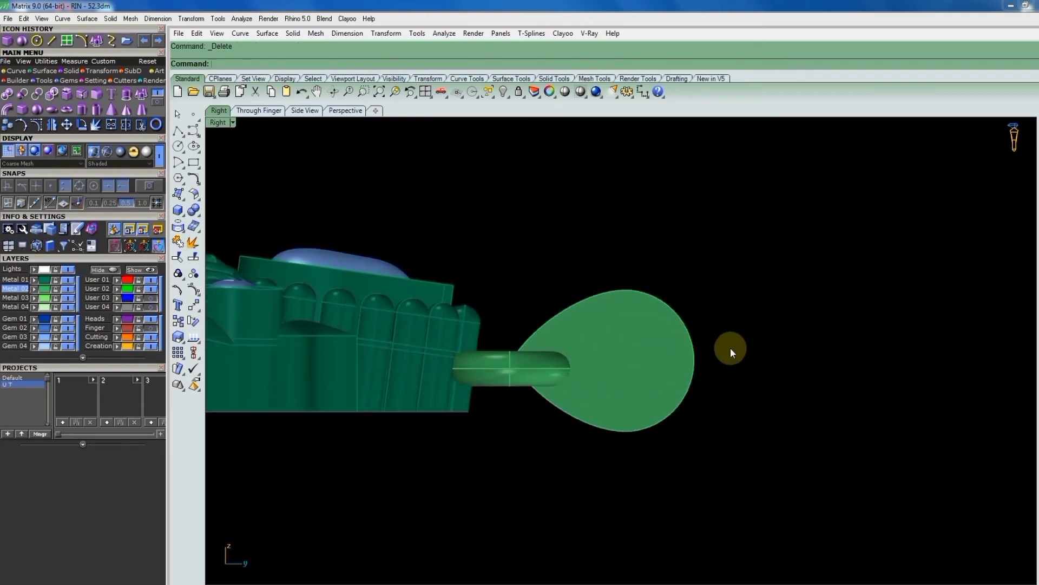
pyautogui.hotkey('ctrl', 'a')
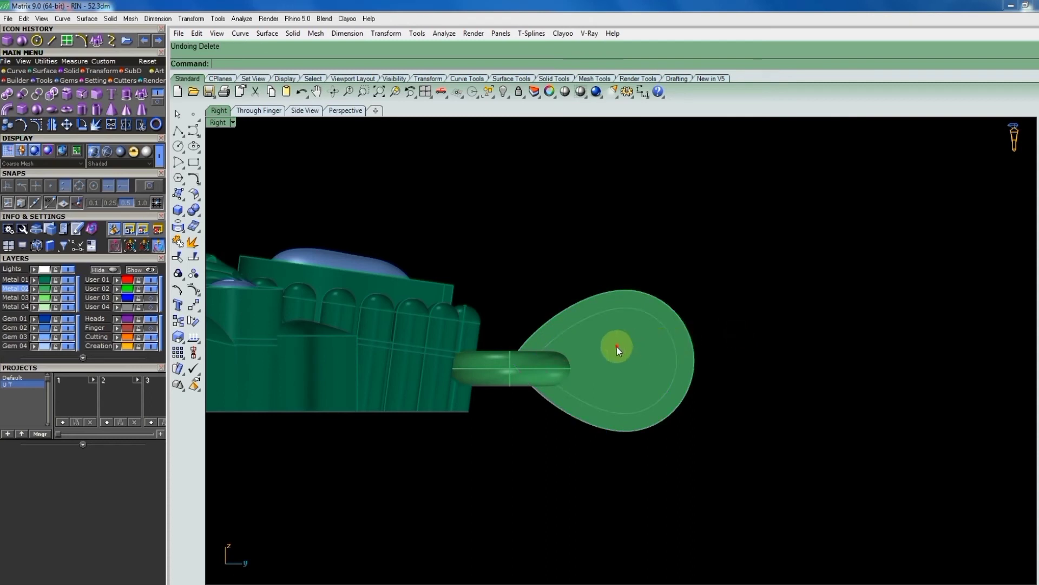
pyautogui.click(193, 257)
pyautogui.click(626, 312)
pyautogui.press('Return')
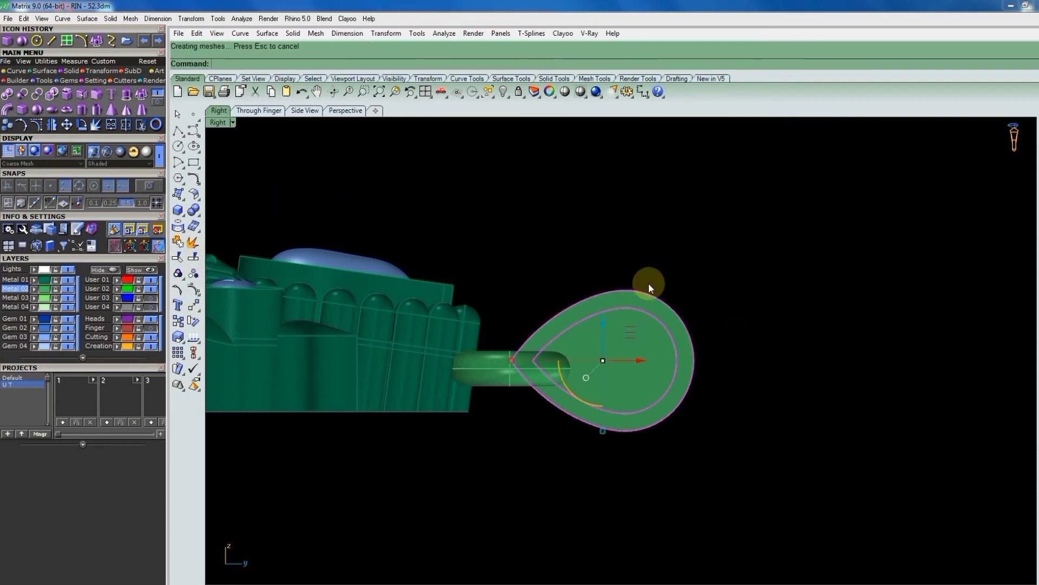
pyautogui.hotkey('ctrl', 'a')
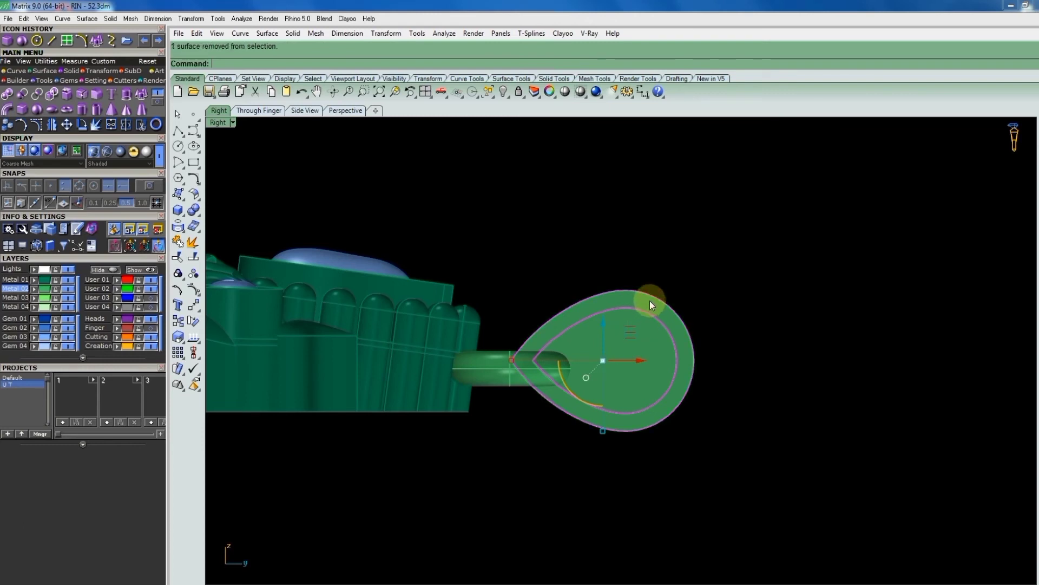
pyautogui.press('Delete')
pyautogui.click(632, 351)
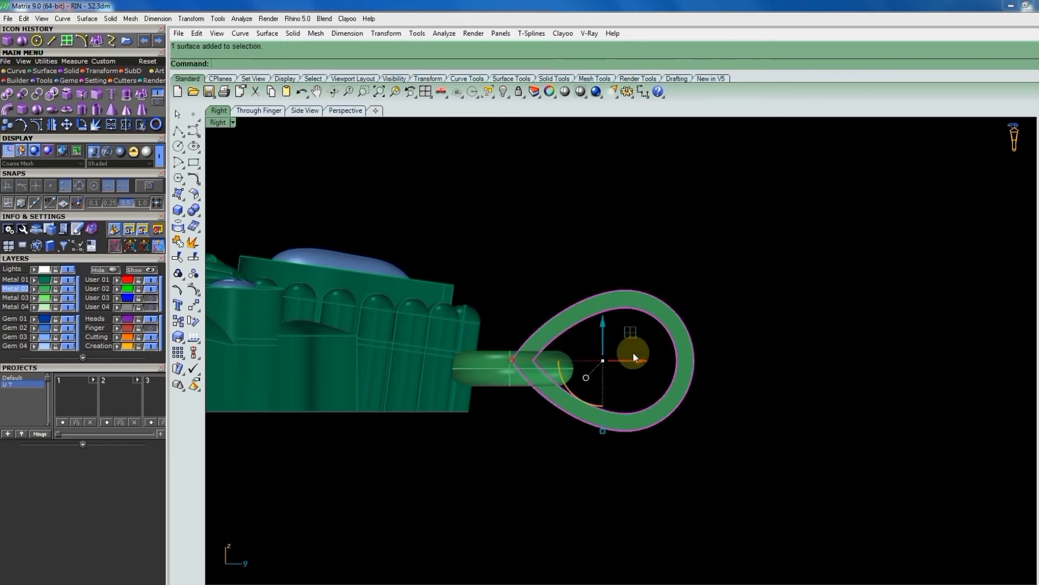
pyautogui.hotkey('ctrl', 'F1')
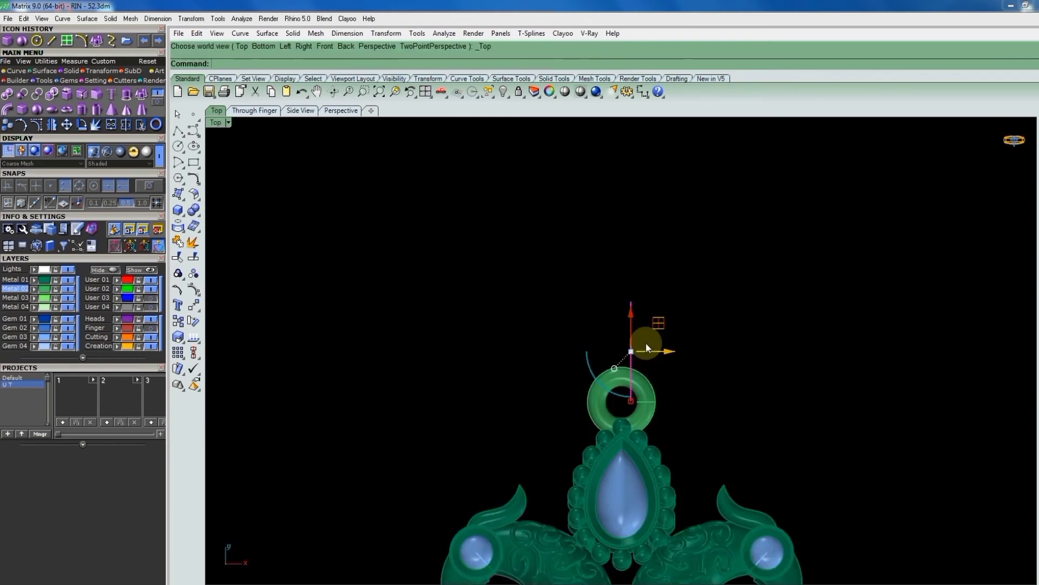
# Tilt the guide line about the ring centre and mirror a copy across the origin.
pyautogui.write('rotate')
pyautogui.press('Return')
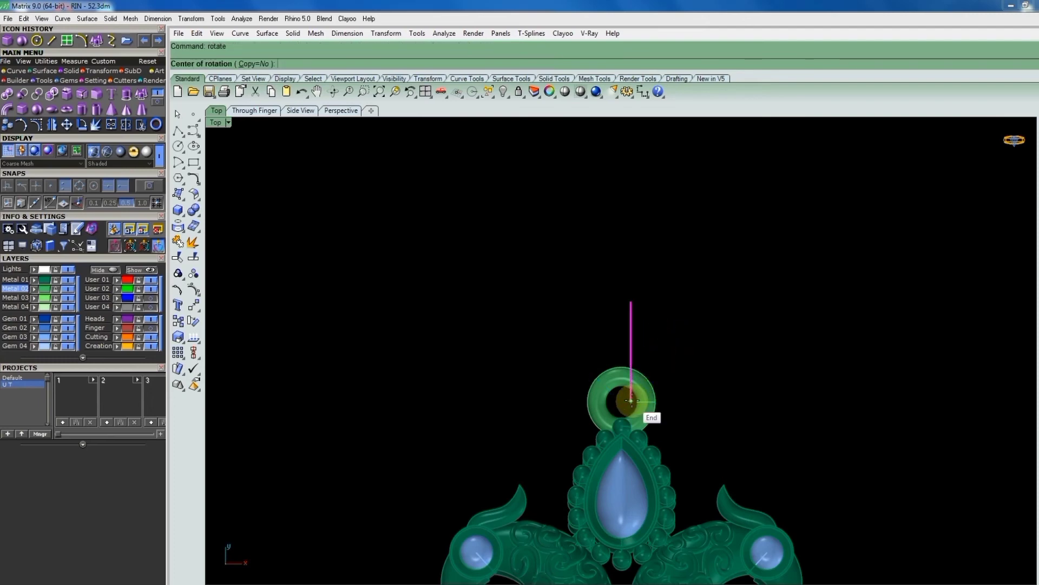
pyautogui.click(630, 400)
pyautogui.click(690, 280)
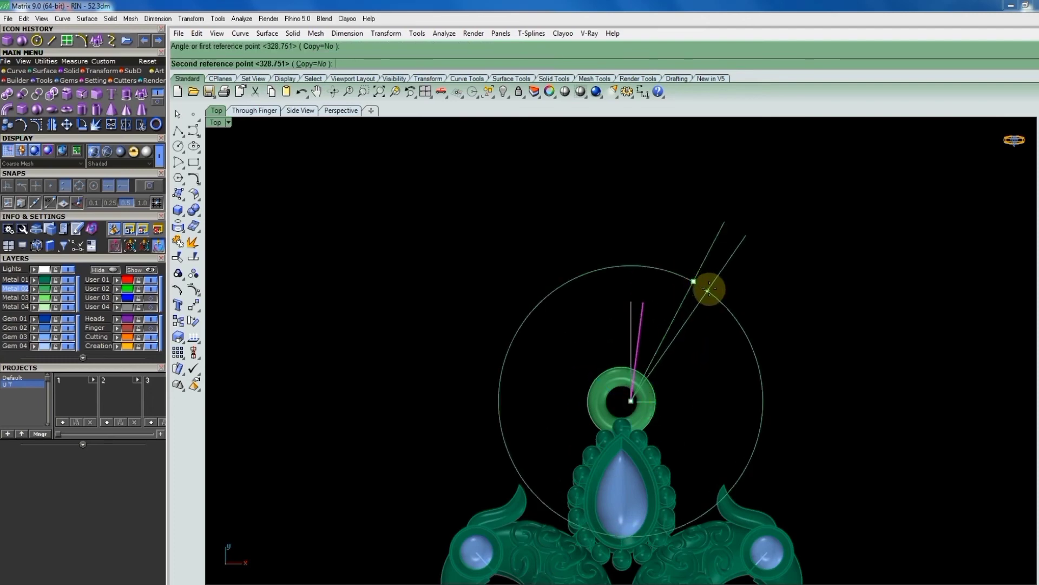
pyautogui.click(713, 294)
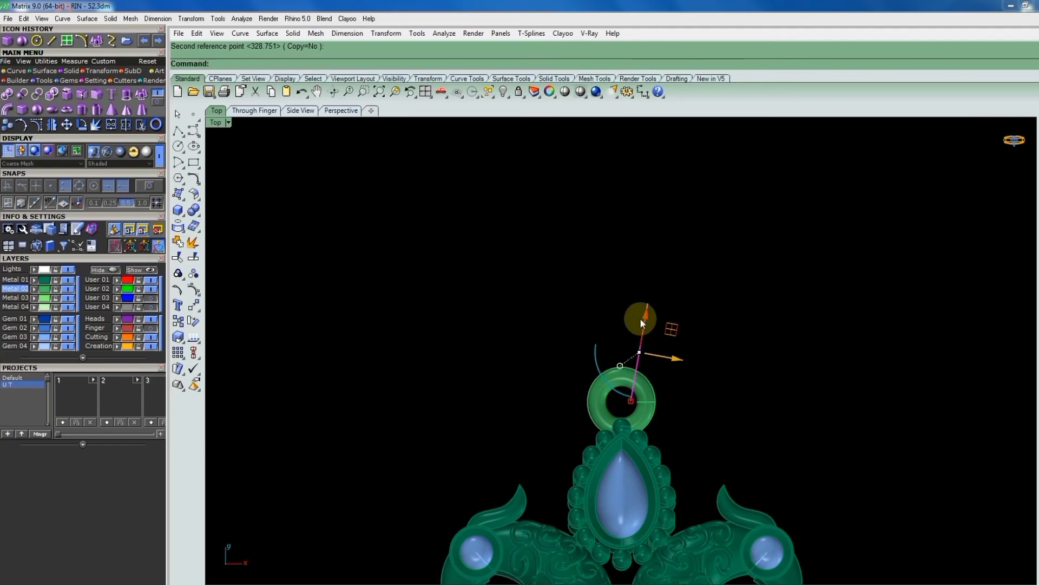
pyautogui.write('mirror')
pyautogui.press('Return')
pyautogui.write('0')
pyautogui.press('Return')
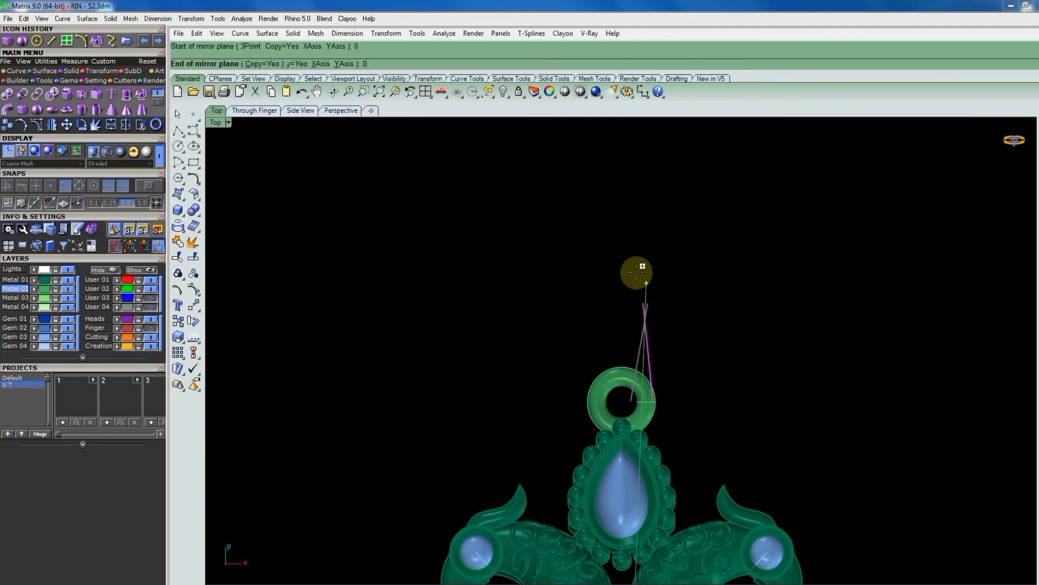
pyautogui.write('0')
pyautogui.press('Return')
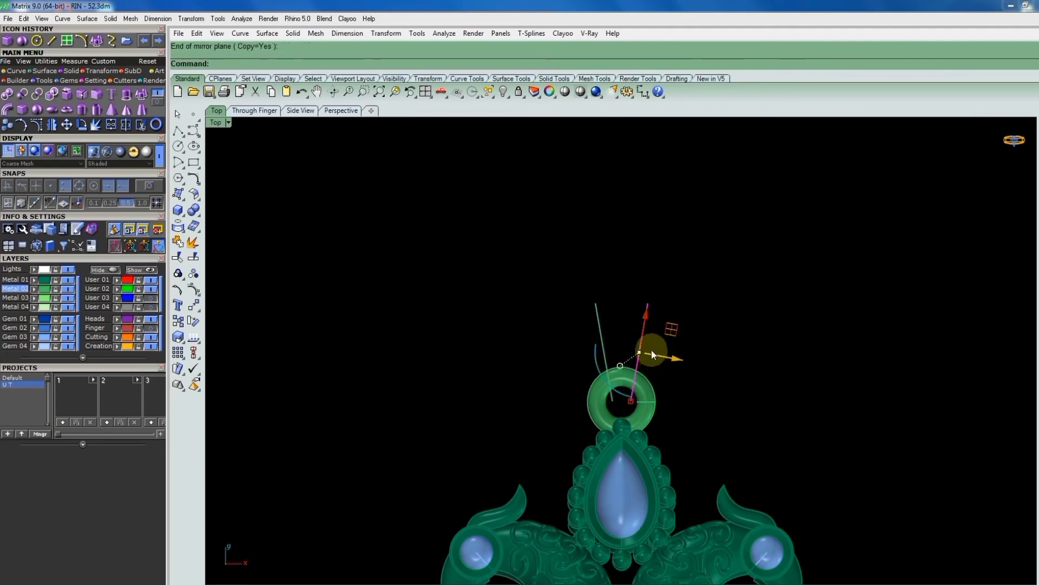
# Re-rotate the guide line about the ring centre and nudge it into place with the gumball.
pyautogui.write('rotate')
pyautogui.press('Return')
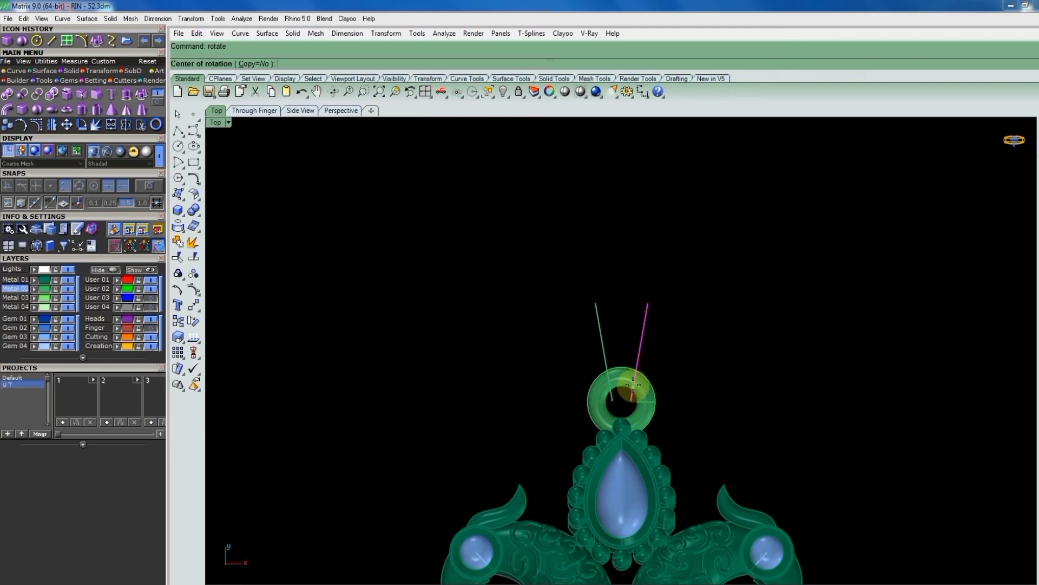
pyautogui.click(636, 378)
pyautogui.click(808, 340)
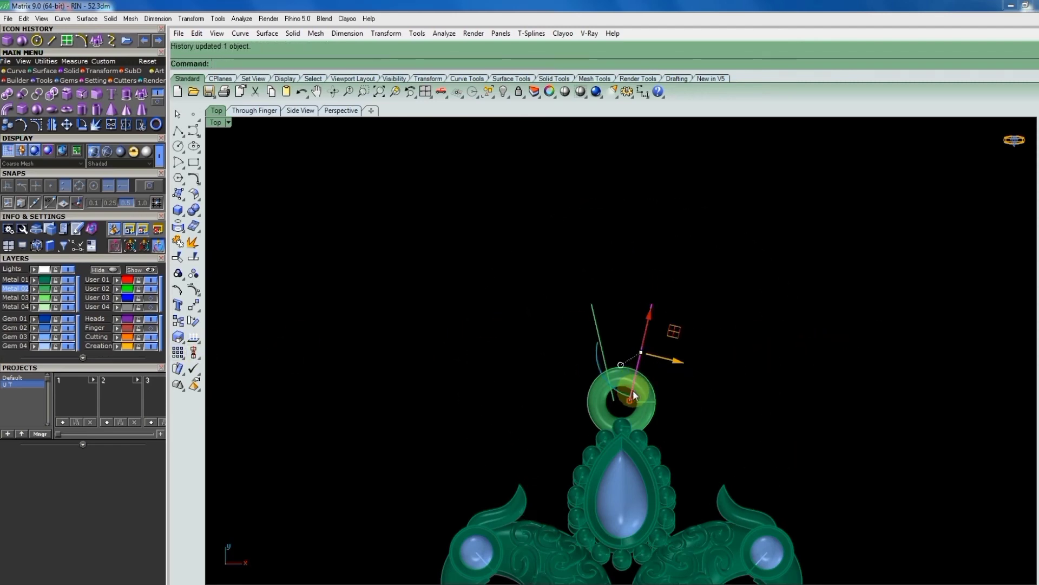
pyautogui.moveTo(631, 398); pyautogui.dragTo(628, 410)
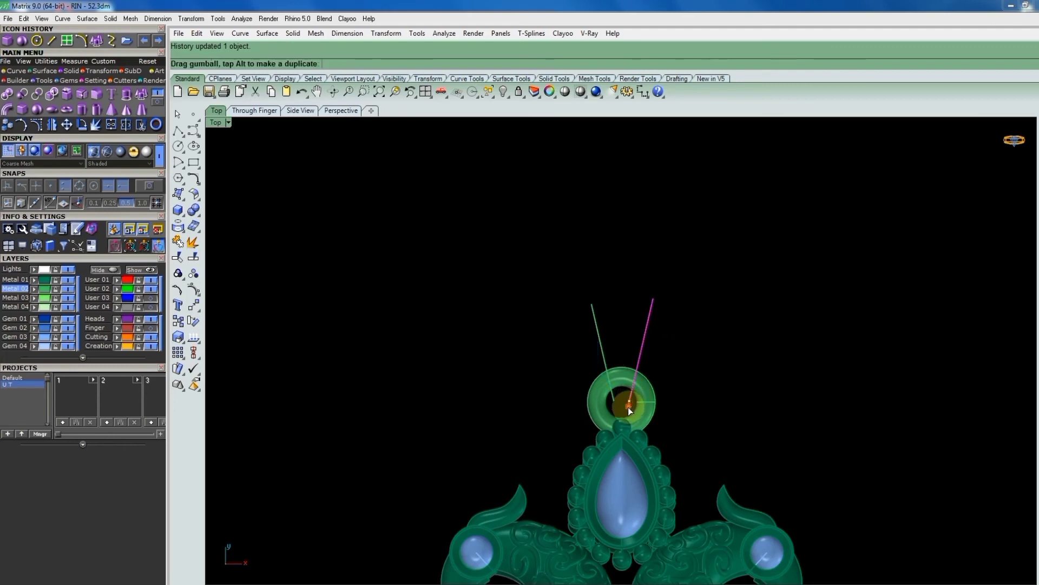
pyautogui.scroll(1, 639, 362)
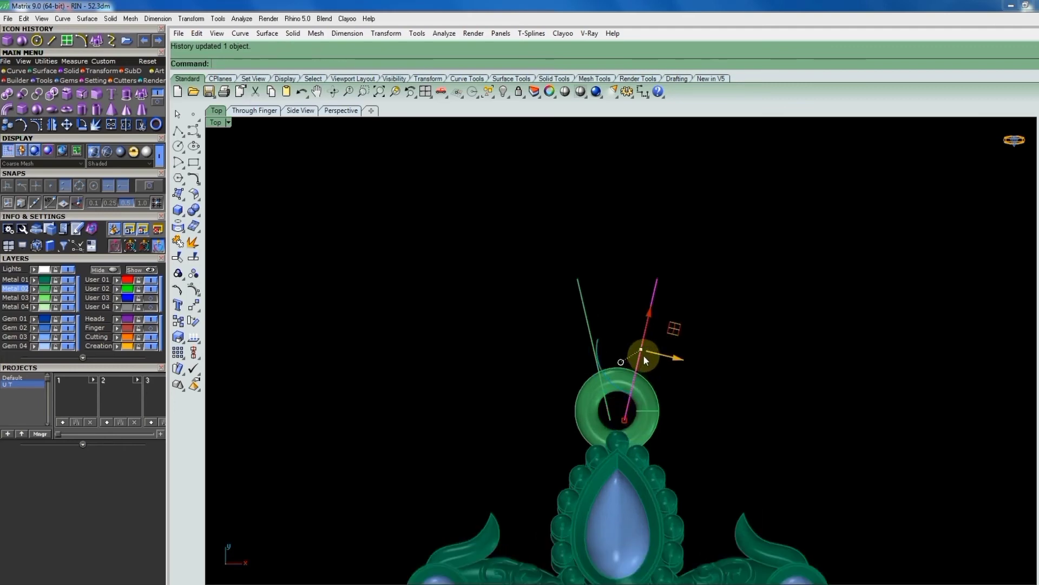
pyautogui.moveTo(652, 308); pyautogui.dragTo(653, 304)
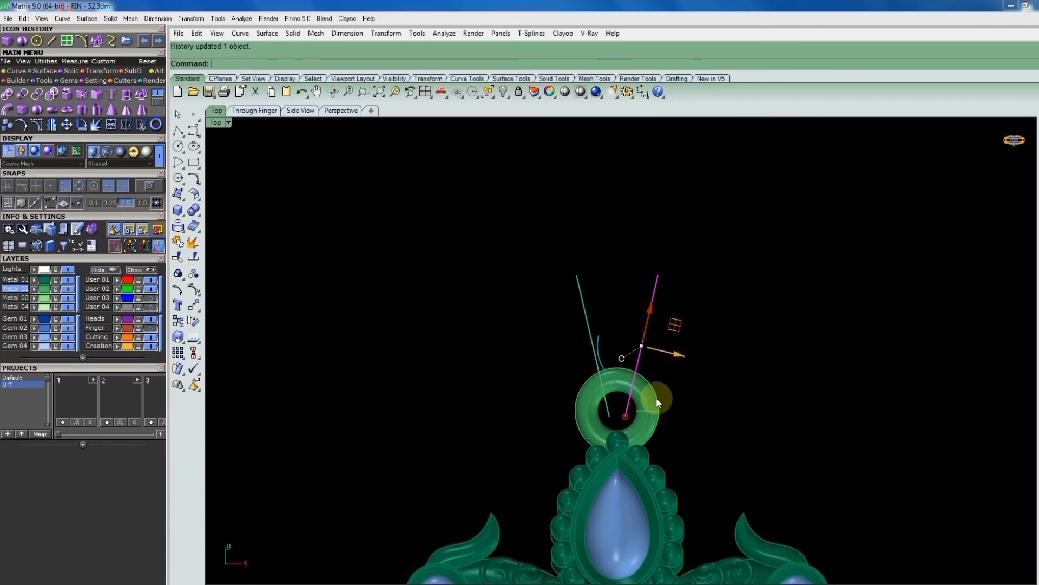
pyautogui.click(711, 363)
pyautogui.scroll(-1, 699, 357)
pyautogui.scroll(-1, 712, 339)
pyautogui.scroll(1, 685, 353)
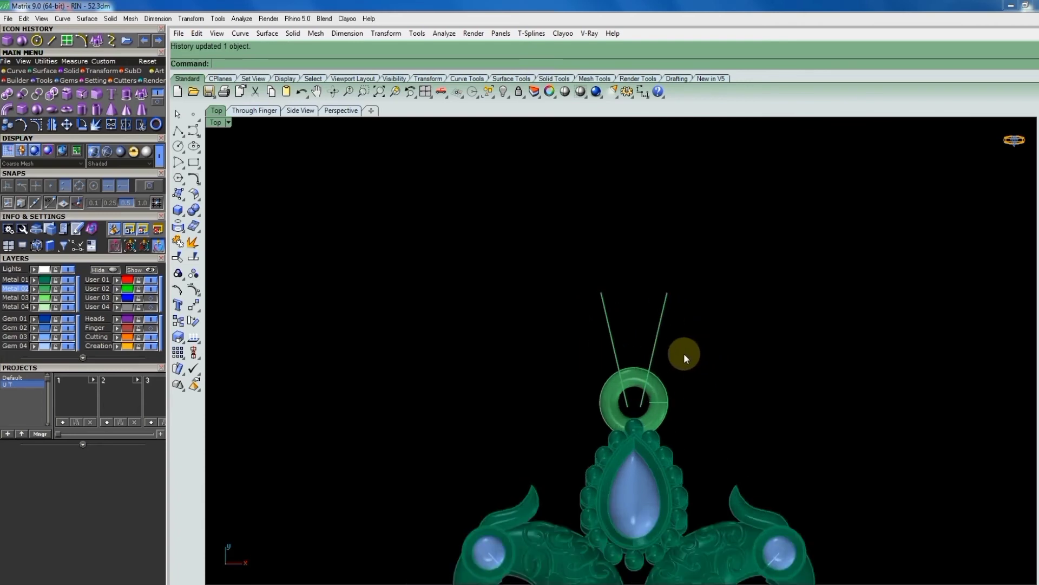
pyautogui.scroll(1, 609, 383)
pyautogui.scroll(1, 631, 458)
# Measure the gap between the two lines' ends and swing the right guide line outward.
pyautogui.press('Return')
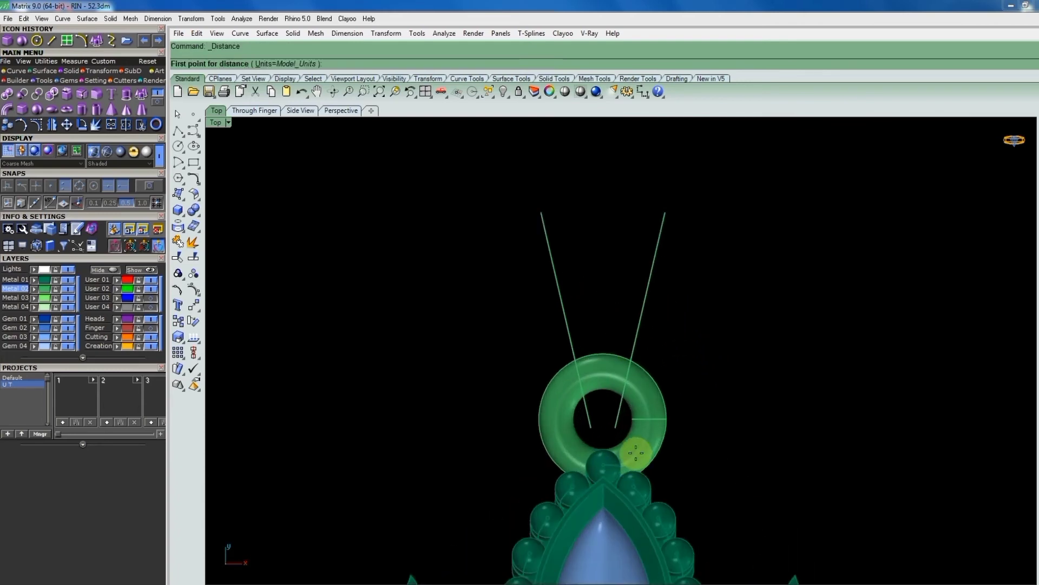
pyautogui.click(592, 428)
pyautogui.click(609, 430)
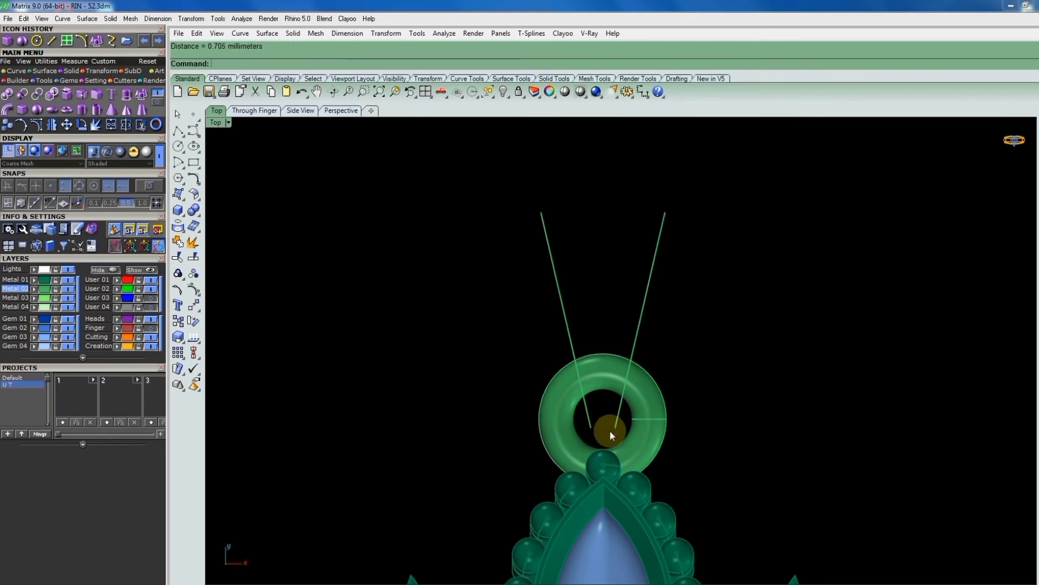
pyautogui.press('Return')
pyautogui.scroll(-1, 670, 386)
pyautogui.click(692, 313)
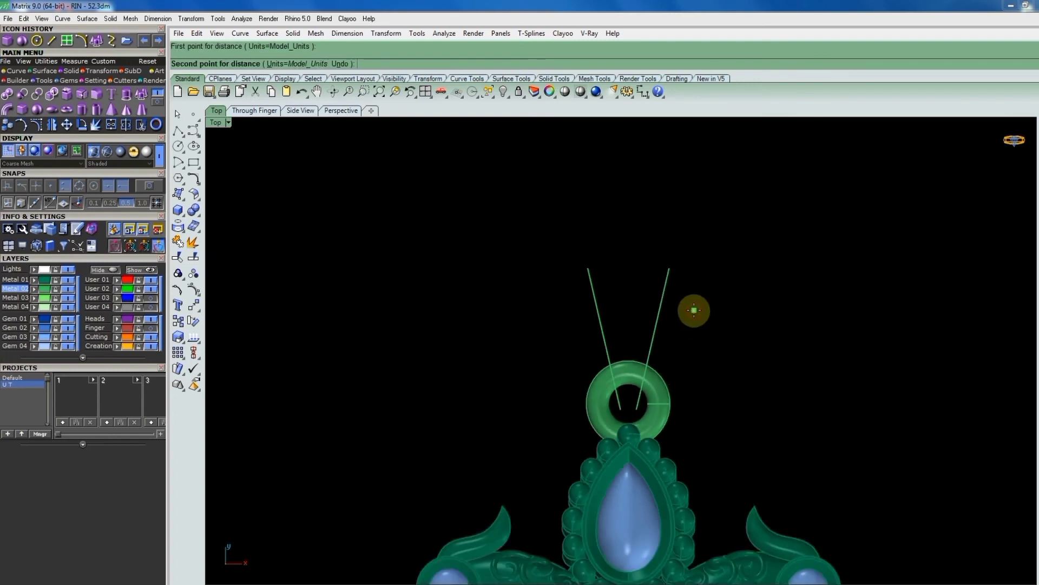
pyautogui.press('Escape')
pyautogui.scroll(3, 648, 379)
pyautogui.click(644, 379)
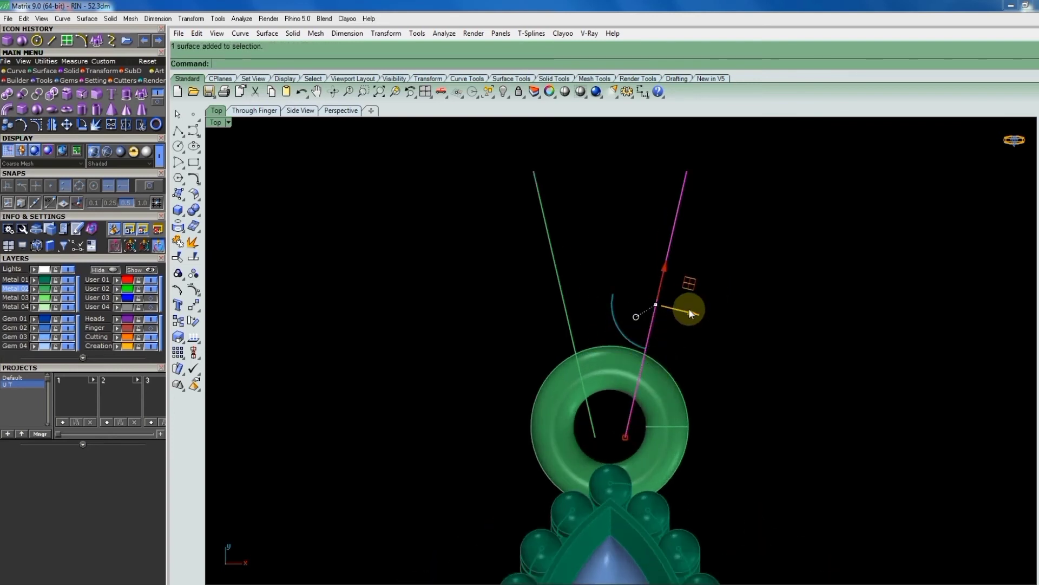
pyautogui.moveTo(693, 311); pyautogui.dragTo(728, 311)
pyautogui.press('Escape')
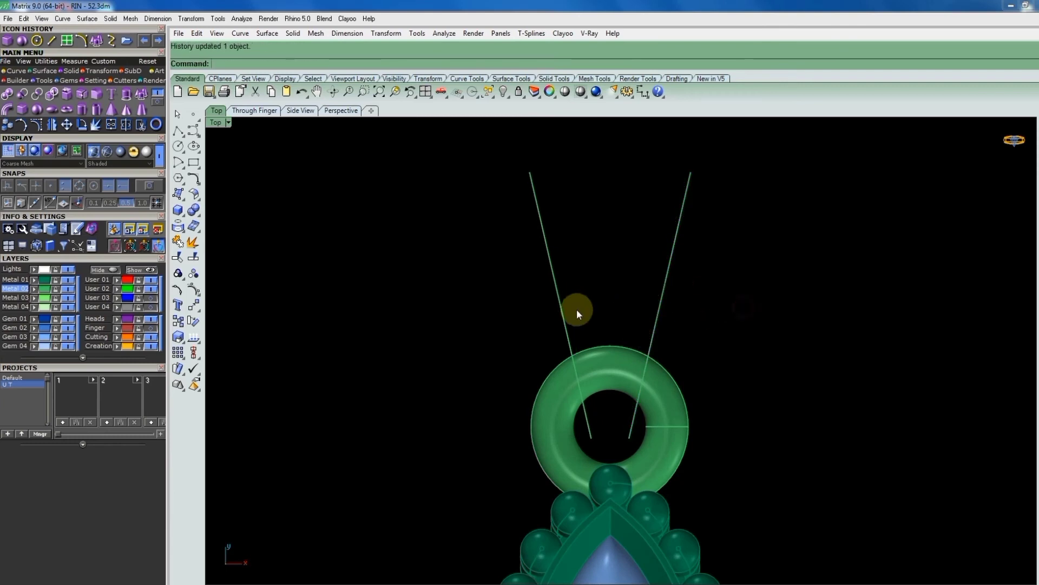
pyautogui.scroll(-4, 622, 282)
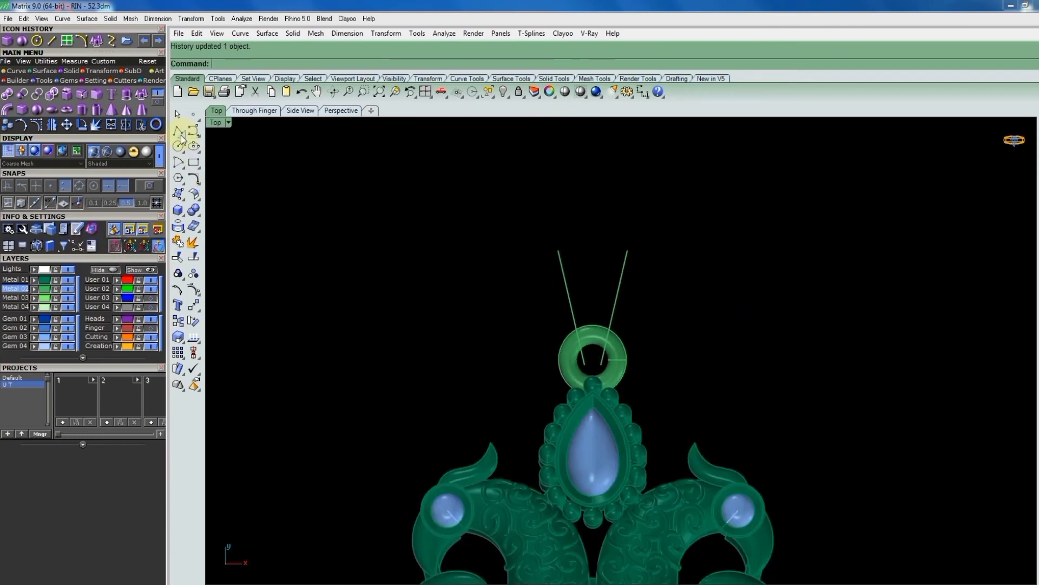
# Draw a curve joining the top ends of the left and right guide lines.
pyautogui.click(94, 42)
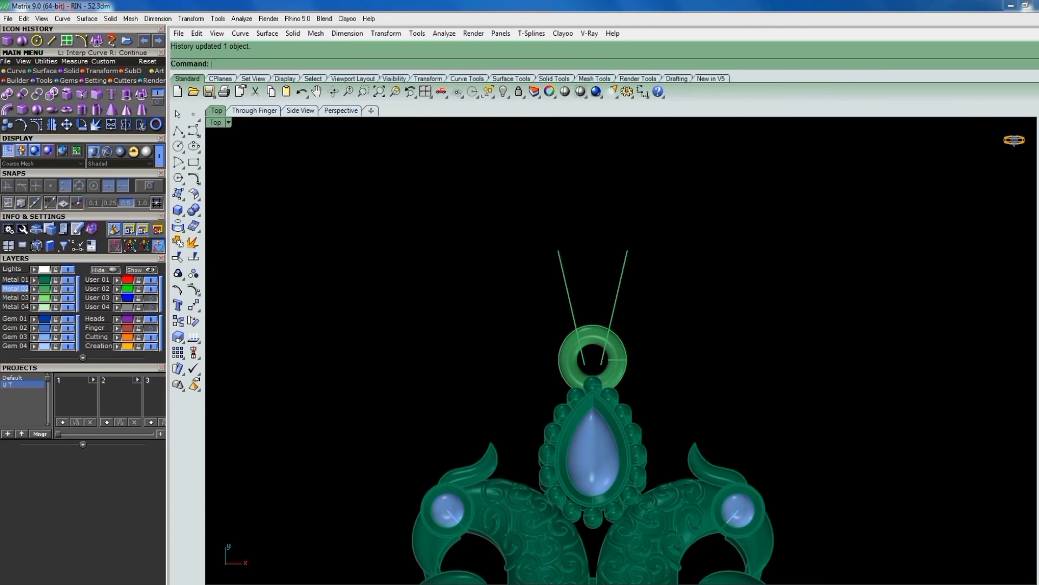
pyautogui.click(559, 249)
pyautogui.click(636, 250)
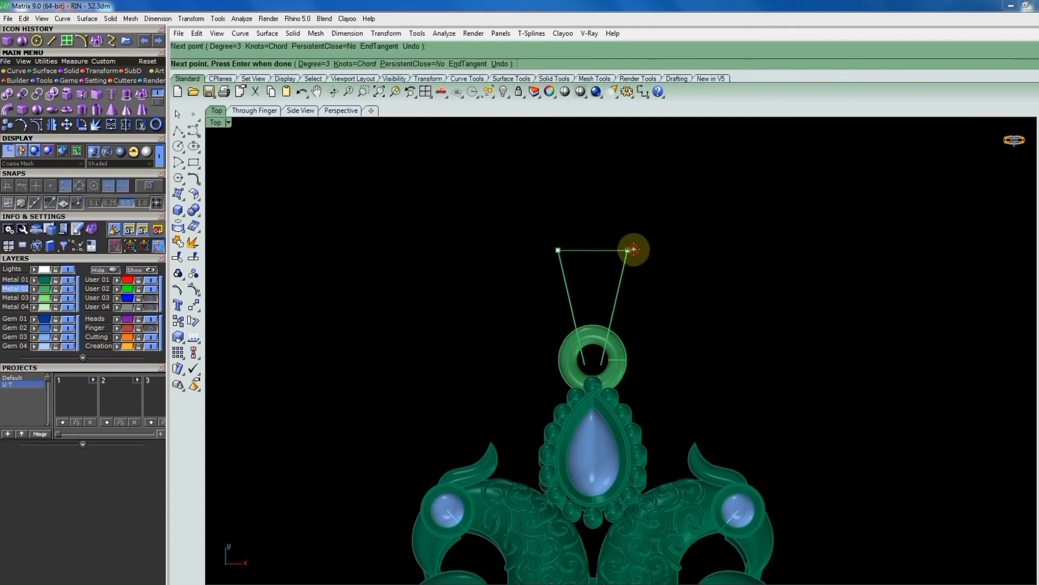
pyautogui.press('Return')
pyautogui.scroll(-3, 636, 276)
pyautogui.scroll(-3, 626, 285)
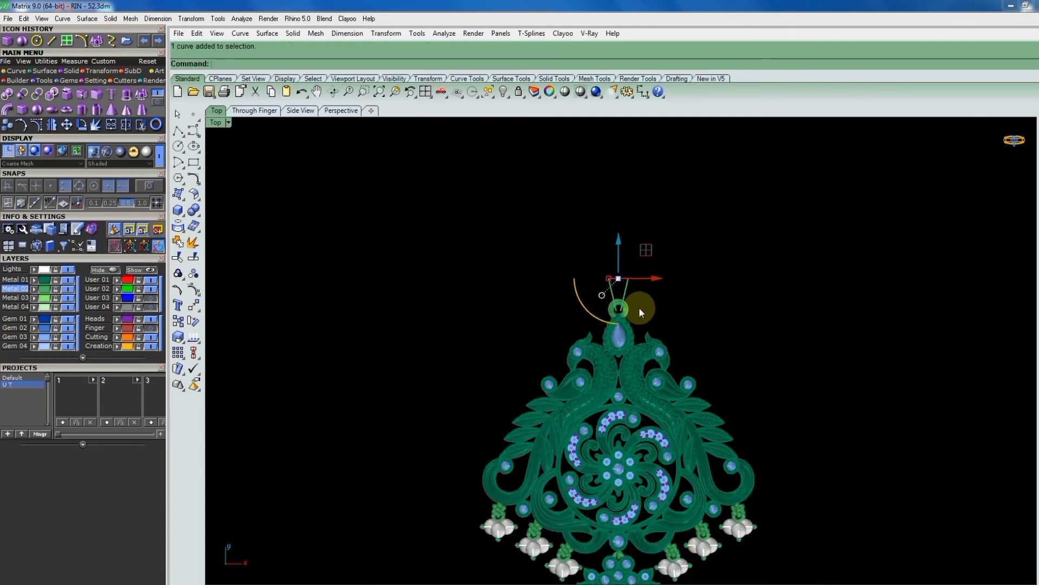
pyautogui.scroll(-2, 641, 306)
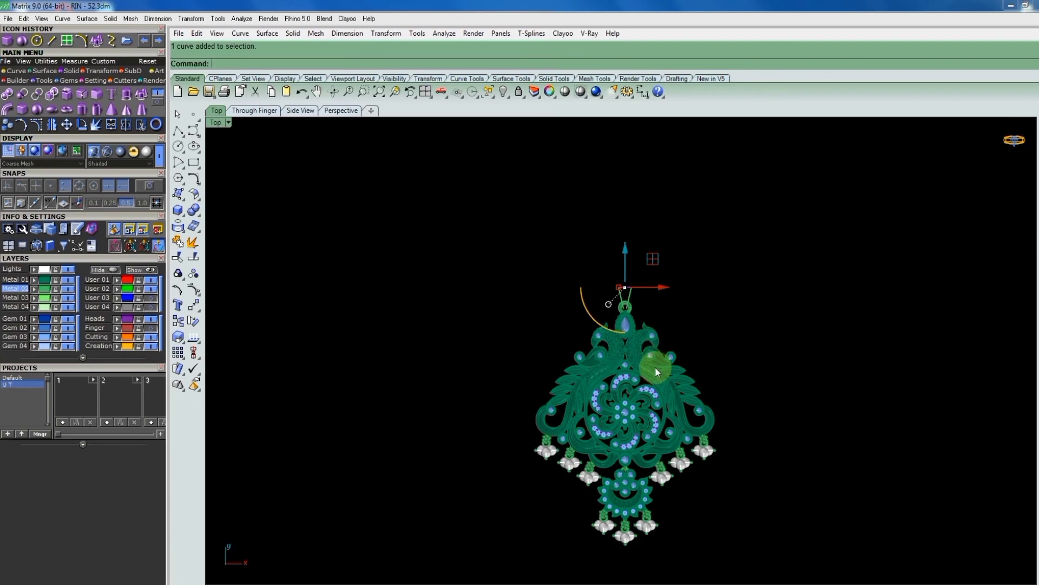
pyautogui.scroll(2, 652, 327)
pyautogui.scroll(2, 630, 308)
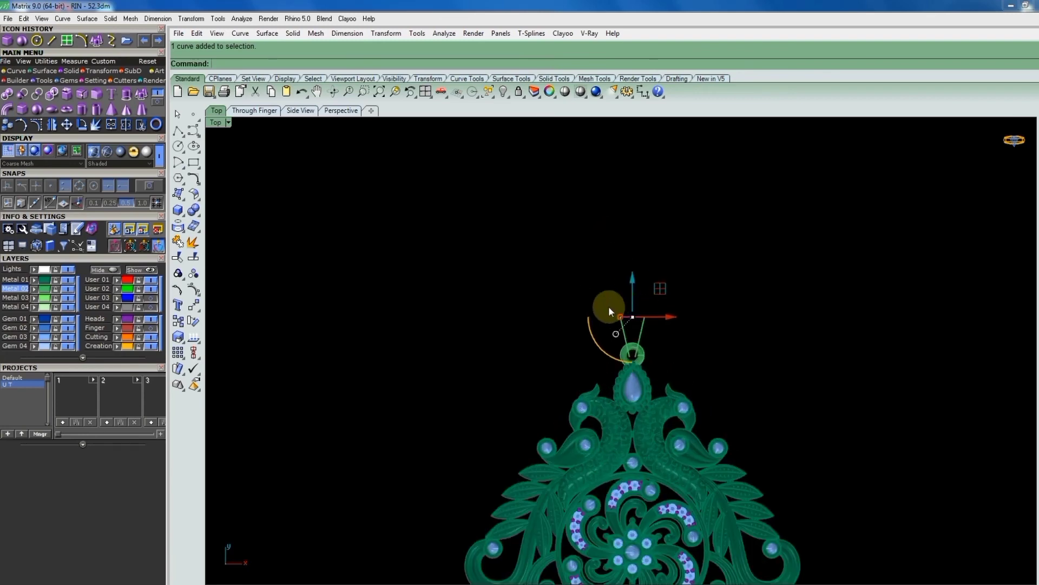
# Rebuild the connecting curve with 7 points, degree 3, and show its control points.
pyautogui.write('Rebuild')
pyautogui.press('Return')
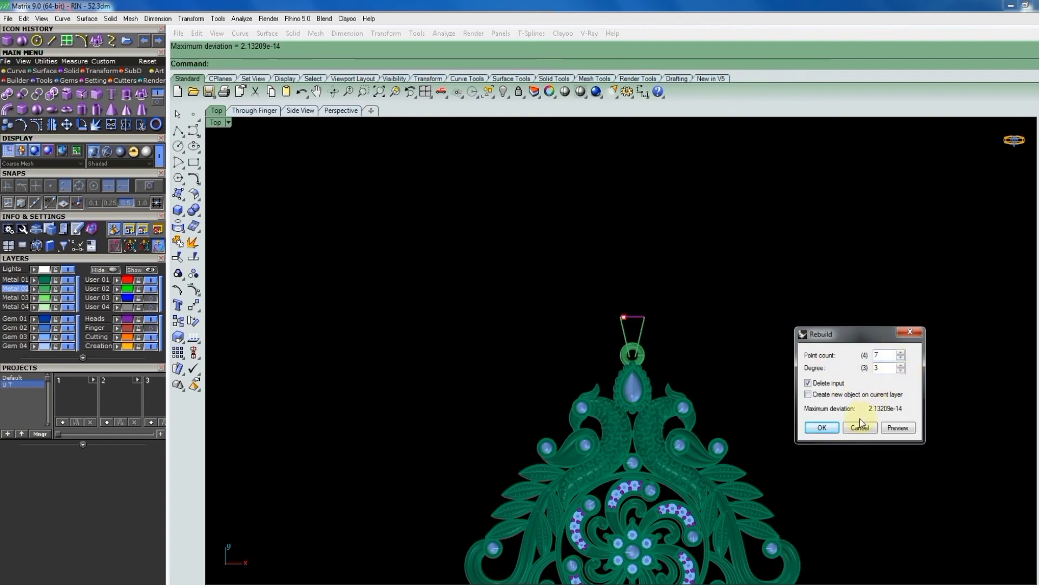
pyautogui.click(822, 428)
pyautogui.scroll(2, 631, 328)
pyautogui.press('F10')
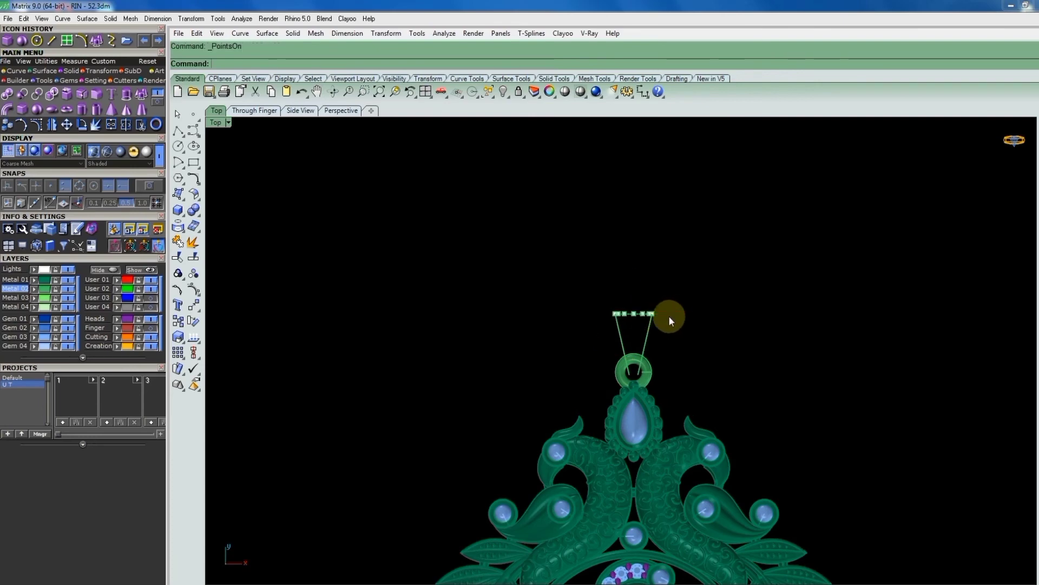
pyautogui.scroll(3, 640, 313)
pyautogui.scroll(2, 598, 299)
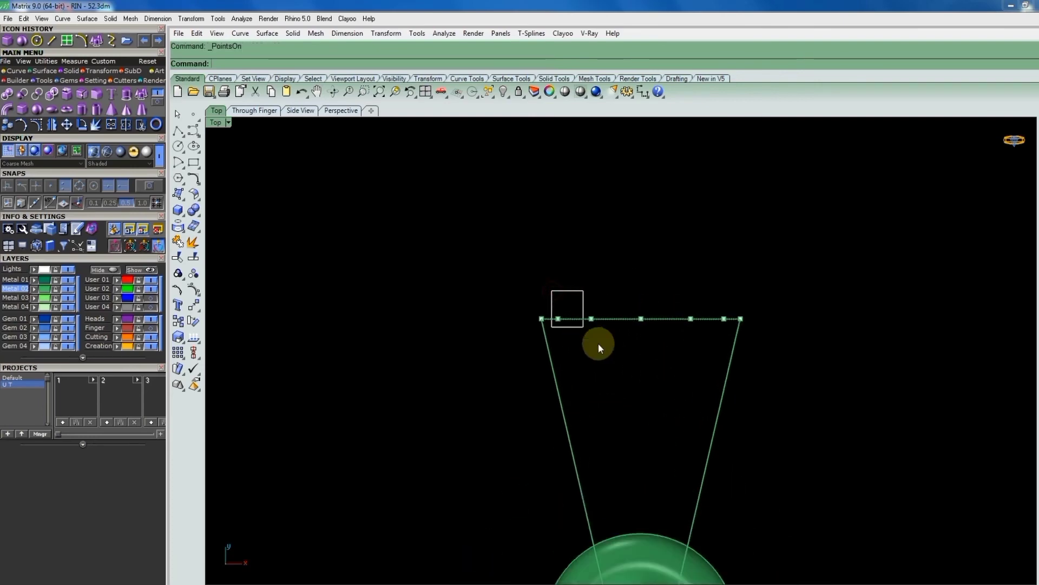
# Drag the top control points into two rounded heart lobes with a central dip.
pyautogui.moveTo(551, 291); pyautogui.dragTo(599, 343)
pyautogui.keyDown('shift'); pyautogui.moveTo(674, 296); pyautogui.dragTo(730, 351); pyautogui.keyUp('shift')
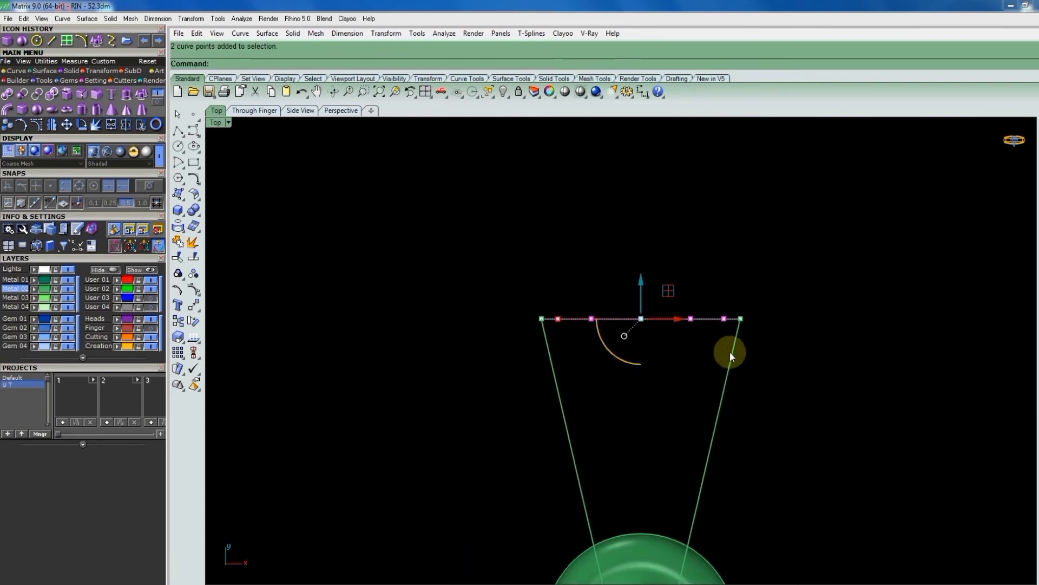
pyautogui.moveTo(644, 272)
pyautogui.mouseDown()
pyautogui.moveTo(645, 232)
pyautogui.moveTo(704, 288)
pyautogui.mouseUp()
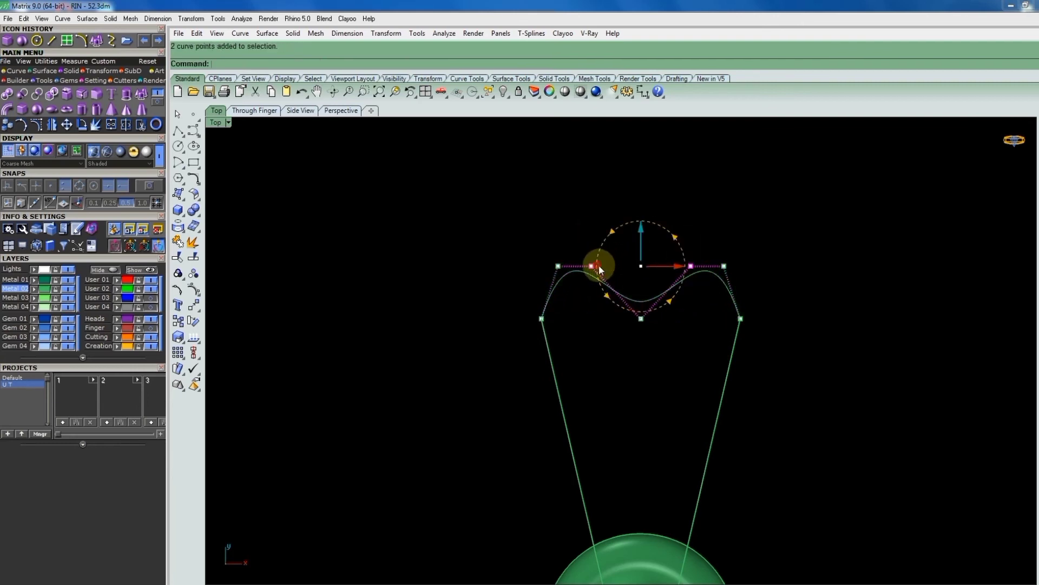
pyautogui.moveTo(601, 265)
pyautogui.mouseDown()
pyautogui.moveTo(614, 270)
pyautogui.moveTo(580, 246)
pyautogui.moveTo(587, 264)
pyautogui.moveTo(606, 268)
pyautogui.moveTo(603, 260)
pyautogui.mouseUp()
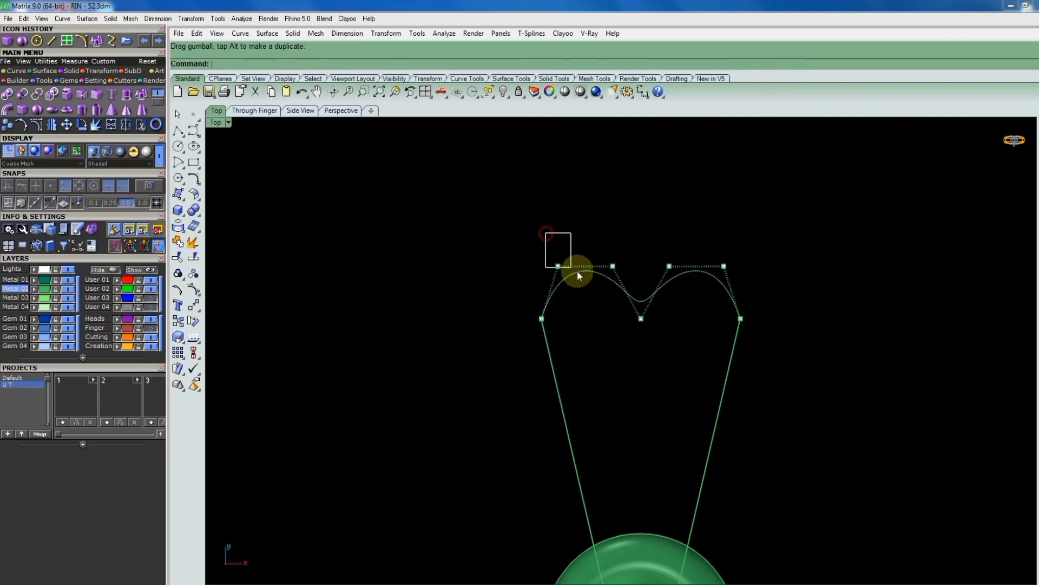
pyautogui.moveTo(547, 227)
pyautogui.mouseDown()
pyautogui.moveTo(576, 272)
pyautogui.moveTo(548, 267)
pyautogui.mouseUp()
pyautogui.keyDown('shift'); pyautogui.click(694, 275); pyautogui.keyUp('shift')
pyautogui.moveTo(641, 265); pyautogui.dragTo(693, 261)
pyautogui.moveTo(522, 268); pyautogui.dragTo(539, 271)
pyautogui.scroll(-2, 762, 224)
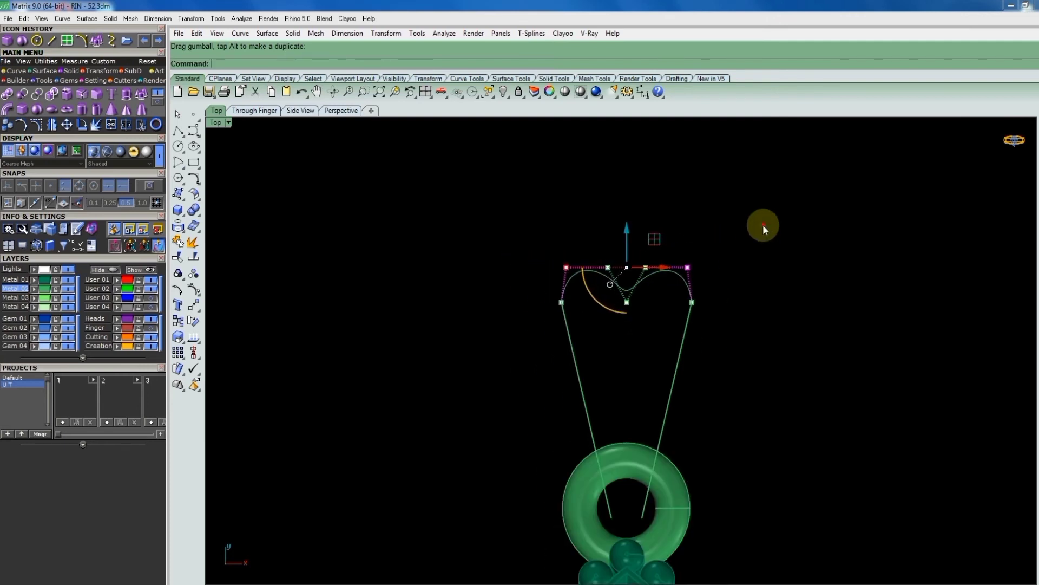
pyautogui.press('Escape')
pyautogui.scroll(-1, 930, 467)
pyautogui.scroll(-2, 675, 289)
# Cancel a trial Sweep2, then duplicate the borders of both bail loop surfaces.
pyautogui.moveTo(746, 342); pyautogui.dragTo(585, 285, button='right')
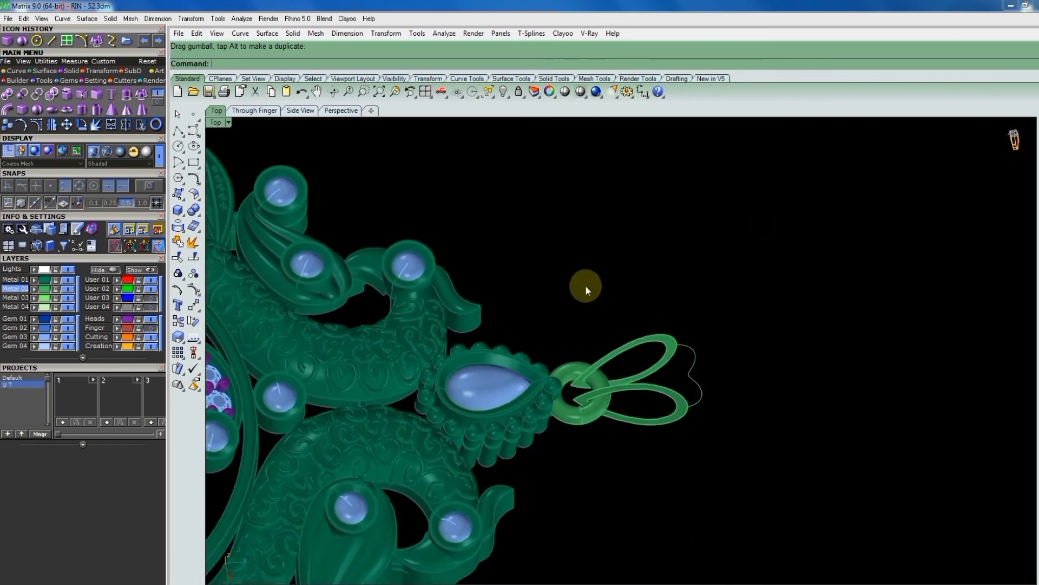
pyautogui.scroll(3, 696, 418)
pyautogui.write('weep2')
pyautogui.press('Return')
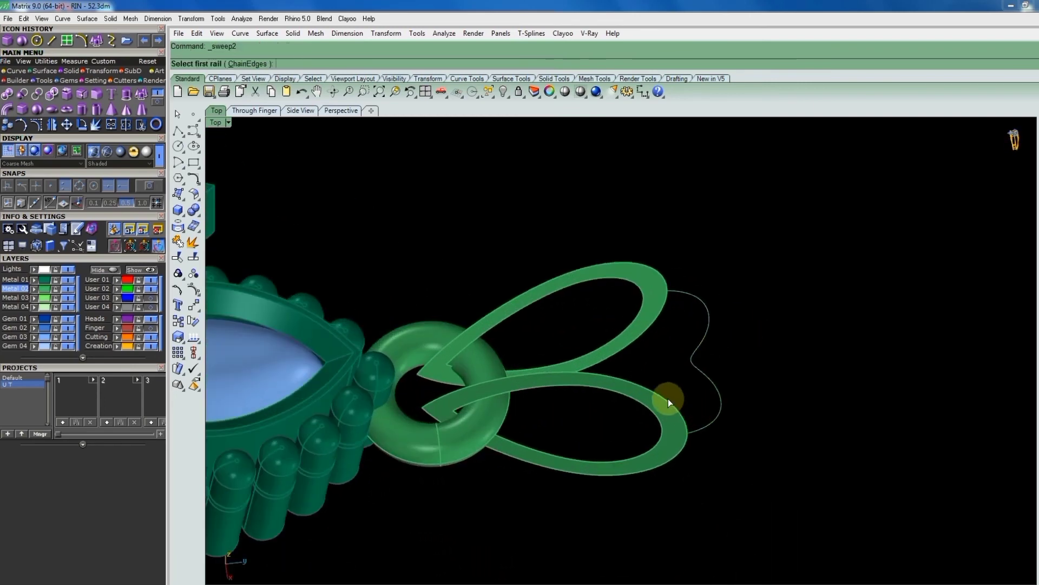
pyautogui.click(668, 398)
pyautogui.press('Escape')
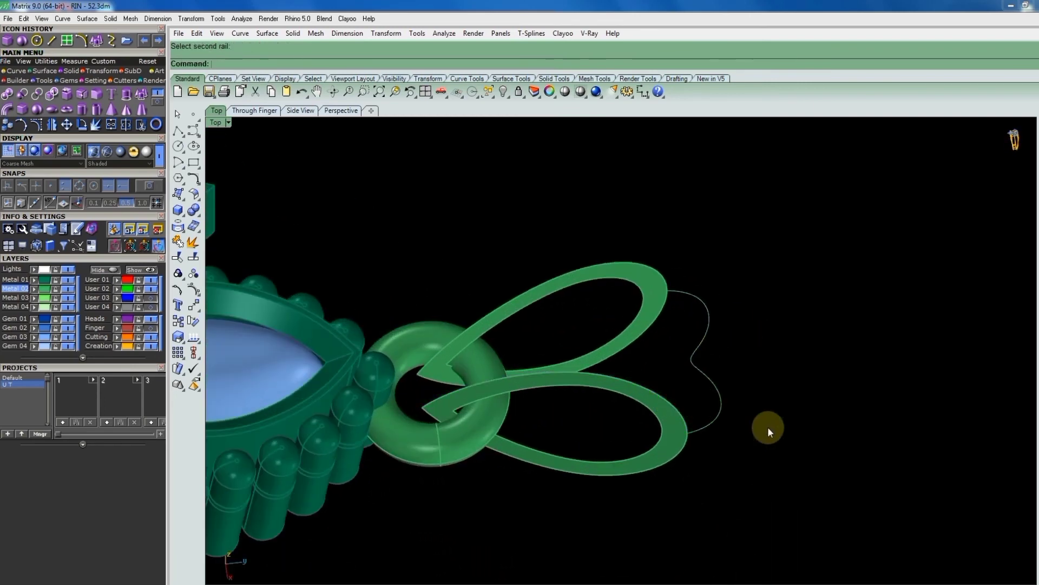
pyautogui.moveTo(609, 236); pyautogui.dragTo(583, 428)
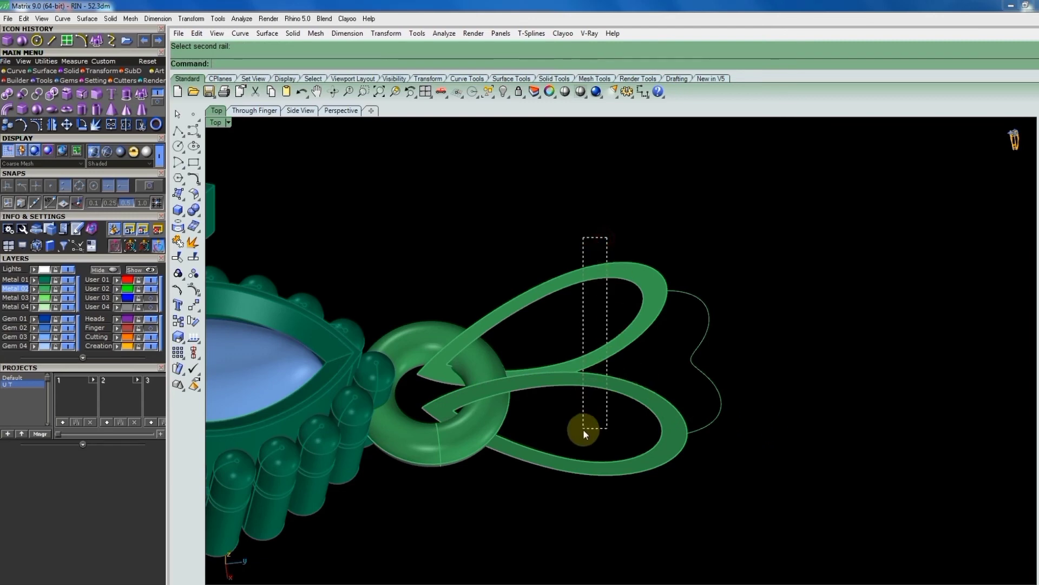
pyautogui.click(181, 242)
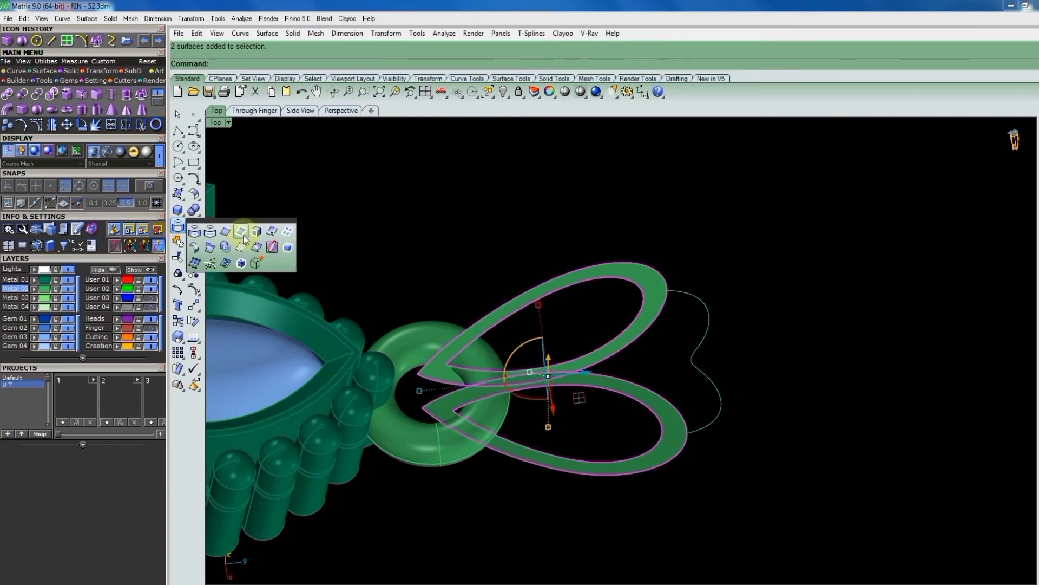
pyautogui.click(245, 237)
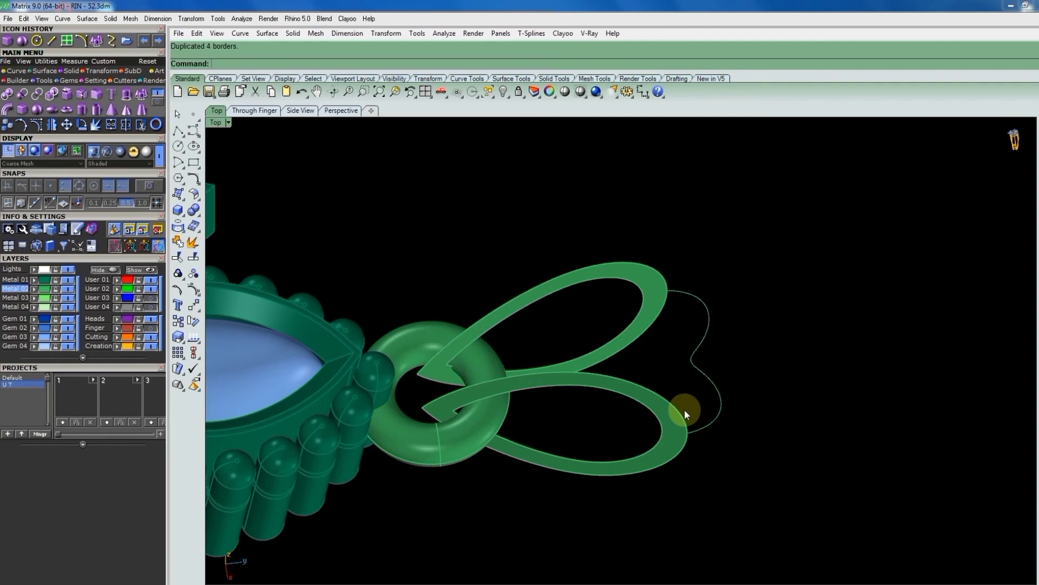
# Preview a Sweep2 along the lower and upper loop edges with the wavy profile, then cancel.
pyautogui.write('seep2')
pyautogui.press('Return')
pyautogui.click(677, 408)
pyautogui.click(720, 445)
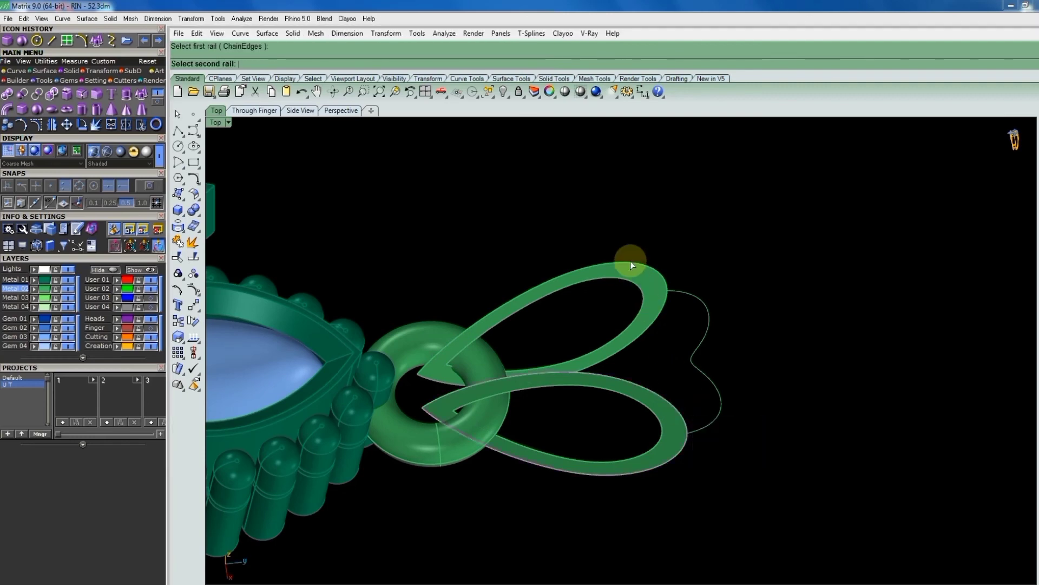
pyautogui.click(629, 262)
pyautogui.click(671, 295)
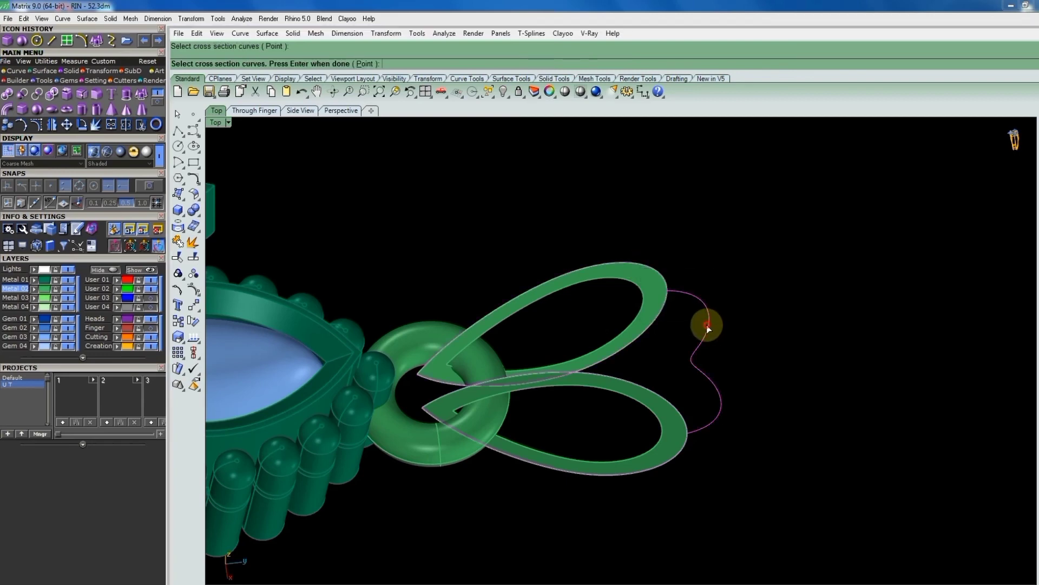
pyautogui.click(708, 325)
pyautogui.press('Return')
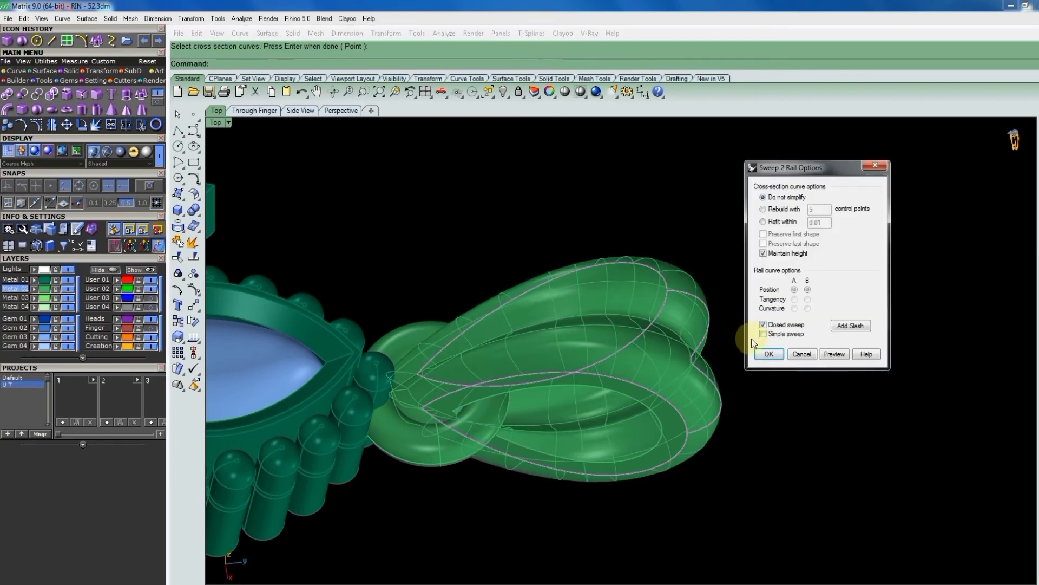
pyautogui.moveTo(723, 345)
pyautogui.mouseDown(button='right')
pyautogui.moveTo(696, 325)
pyautogui.moveTo(691, 332)
pyautogui.mouseUp(button='right')
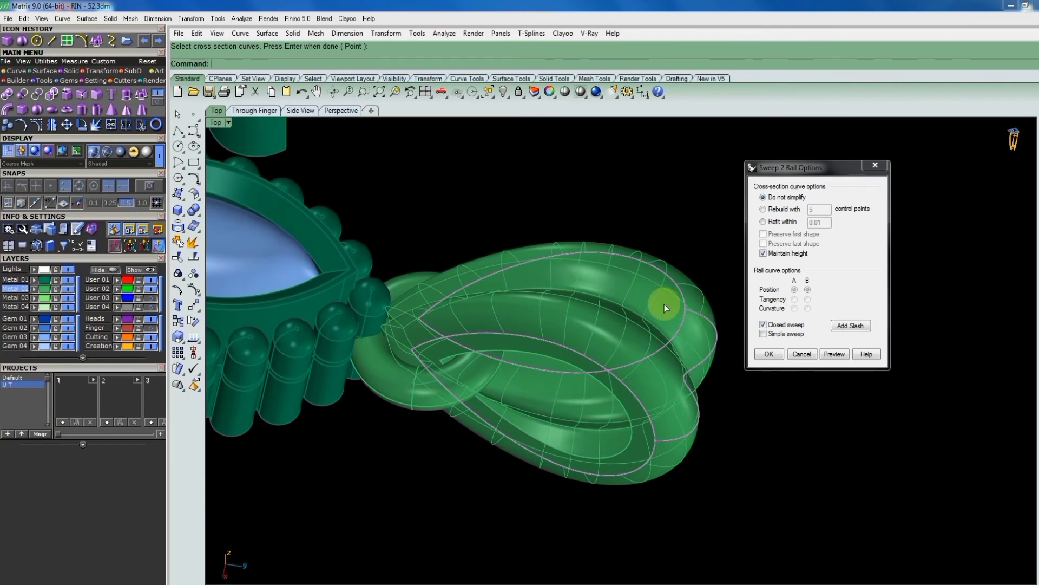
pyautogui.press('Escape')
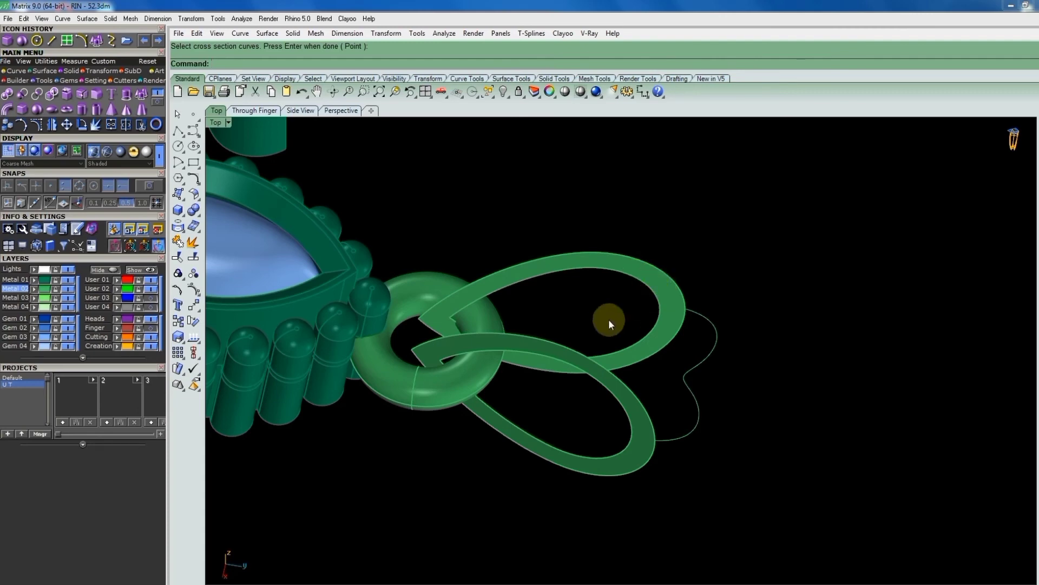
# Draw a two-point interpolated curve inside the ring and switch to top view.
pyautogui.click(108, 42)
pyautogui.scroll(3, 418, 303)
pyautogui.click(418, 314)
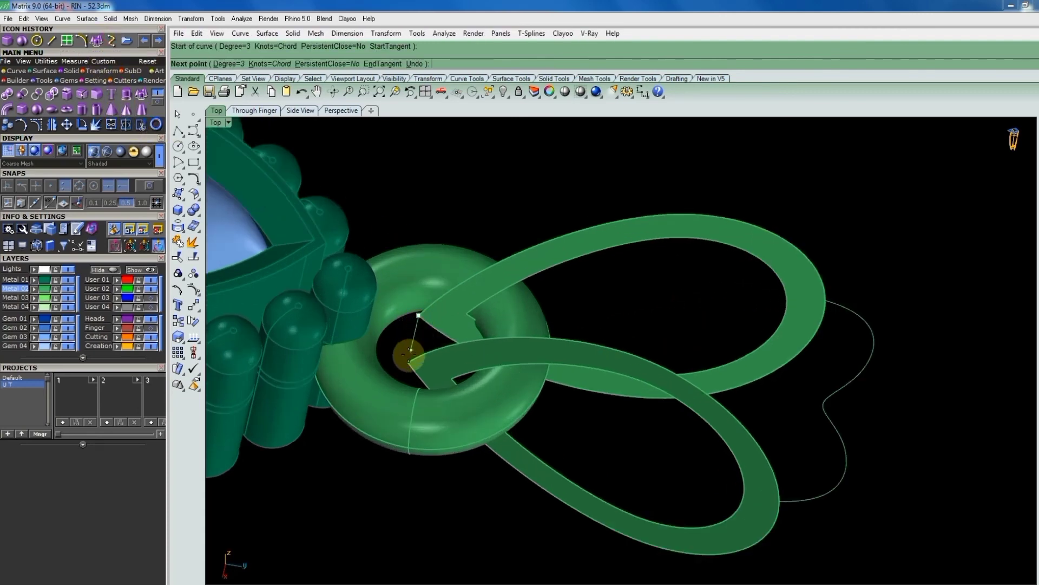
pyautogui.click(410, 357)
pyautogui.press('Return')
pyautogui.click(407, 335)
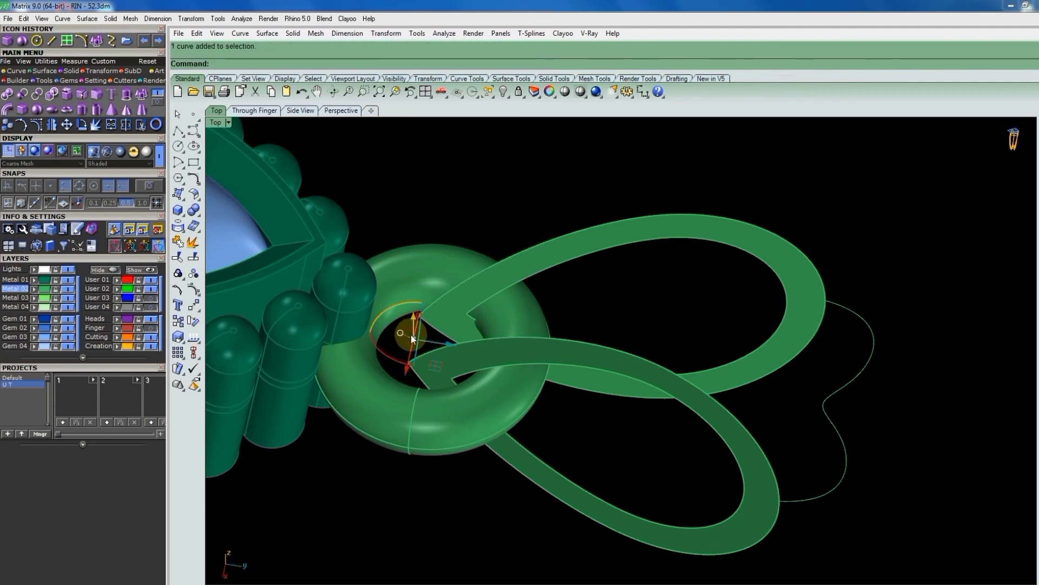
pyautogui.hotkey('ctrl', 'F1')
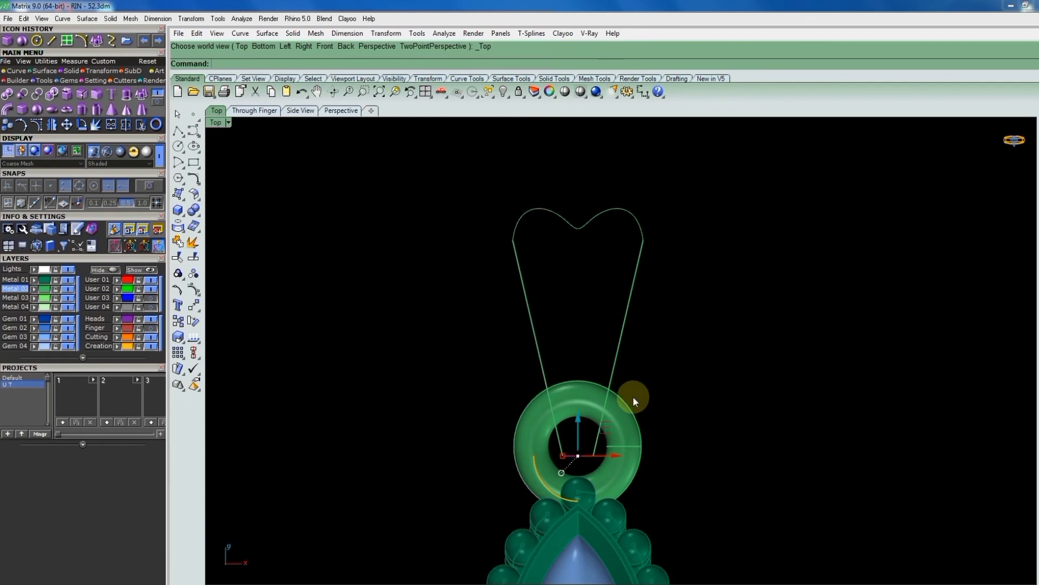
# Rebuild the curve and drag its control points into a gentle central dip.
pyautogui.write('re')
pyautogui.press('Return')
pyautogui.press('Return')
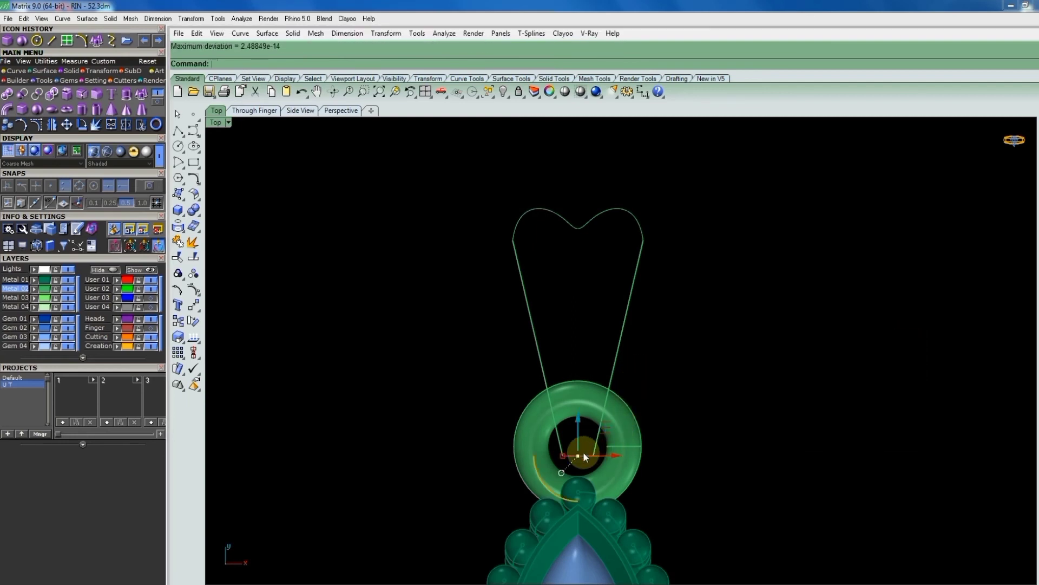
pyautogui.scroll(4, 586, 454)
pyautogui.press('F10')
pyautogui.scroll(5, 579, 454)
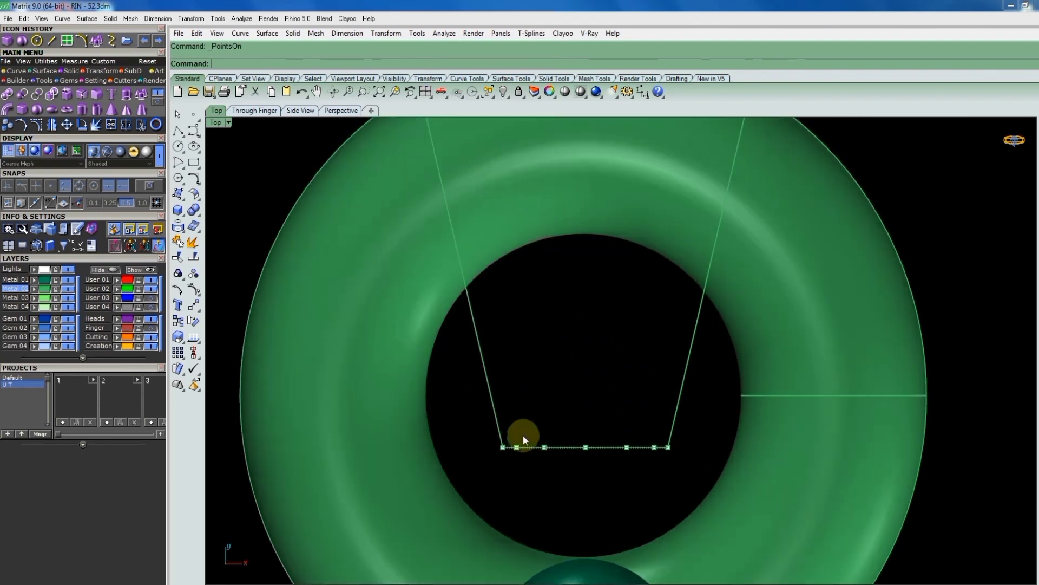
pyautogui.moveTo(547, 467); pyautogui.dragTo(551, 469)
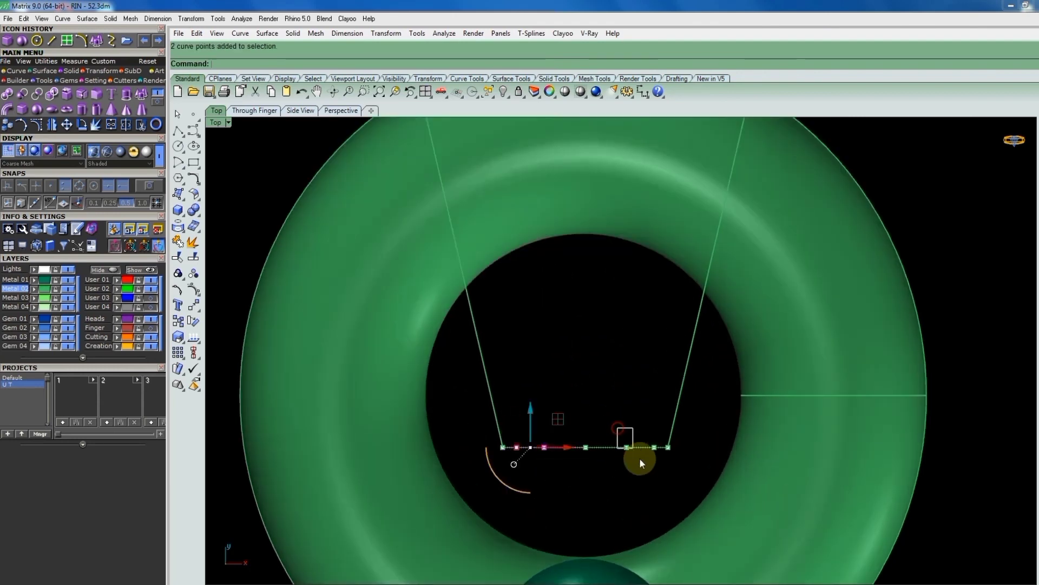
pyautogui.moveTo(659, 471); pyautogui.dragTo(658, 470)
pyautogui.moveTo(587, 417)
pyautogui.mouseDown()
pyautogui.moveTo(568, 477)
pyautogui.moveTo(545, 447)
pyautogui.moveTo(593, 452)
pyautogui.moveTo(586, 398)
pyautogui.mouseUp()
pyautogui.press('Escape')
pyautogui.scroll(2, 579, 420)
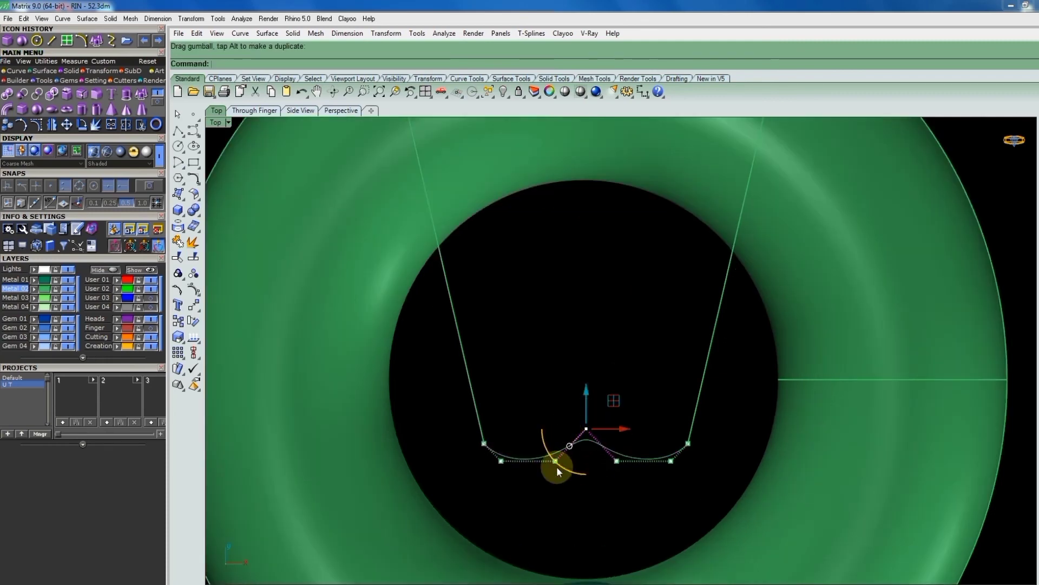
pyautogui.click(538, 485)
pyautogui.moveTo(544, 477)
pyautogui.mouseDown()
pyautogui.moveTo(623, 448)
pyautogui.moveTo(590, 435)
pyautogui.moveTo(589, 449)
pyautogui.mouseUp()
pyautogui.scroll(-5, 582, 466)
pyautogui.scroll(-2, 587, 461)
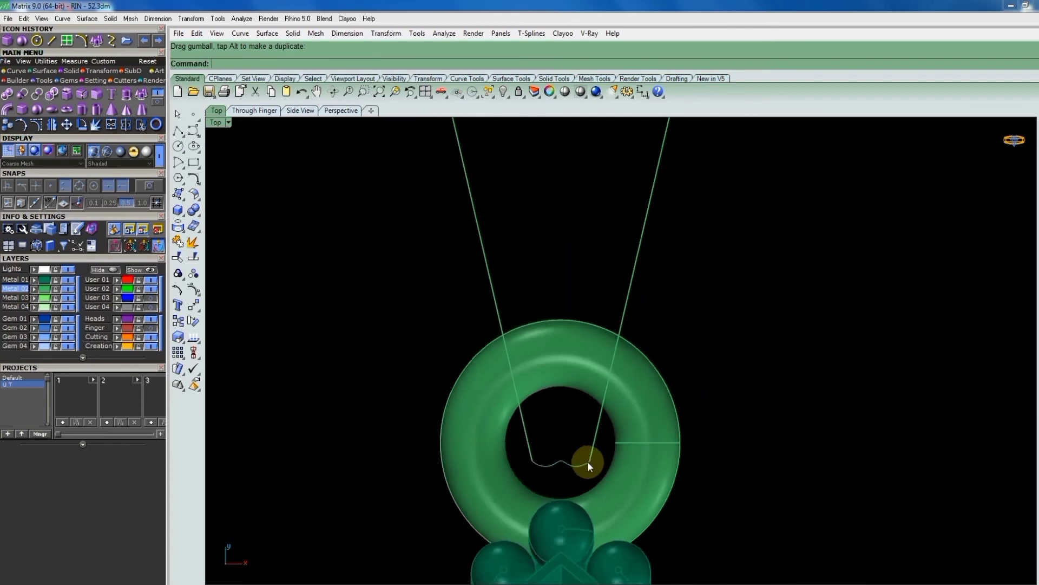
# Delete the leftover duplicate loop curves and surface, keeping both bail bands.
pyautogui.moveTo(586, 461)
pyautogui.keyDown('ctrl'); pyautogui.keyDown('shift'); pyautogui.mouseDown(button='right')
pyautogui.moveTo(532, 390)
pyautogui.moveTo(550, 402)
pyautogui.moveTo(605, 336)
pyautogui.mouseUp(button='right'); pyautogui.keyUp('shift'); pyautogui.keyUp('ctrl')
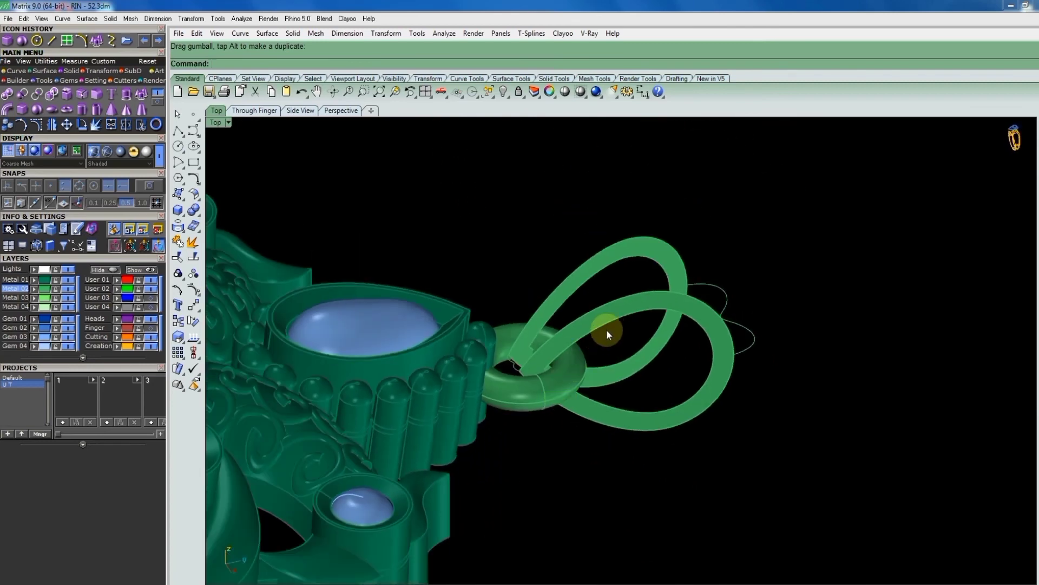
pyautogui.moveTo(600, 343); pyautogui.dragTo(601, 341)
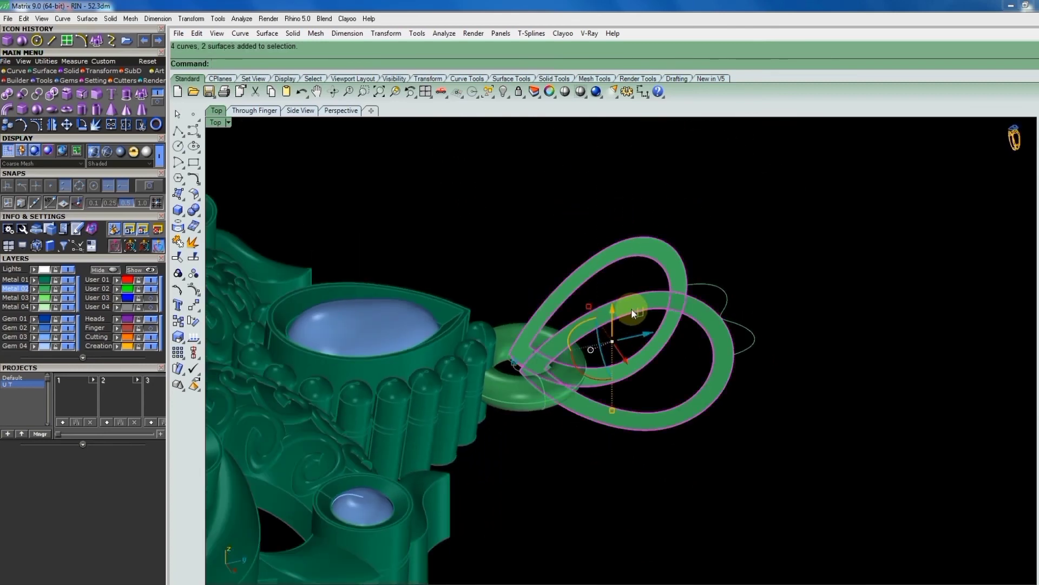
pyautogui.keyDown('ctrl'); pyautogui.click(631, 300); pyautogui.keyUp('ctrl')
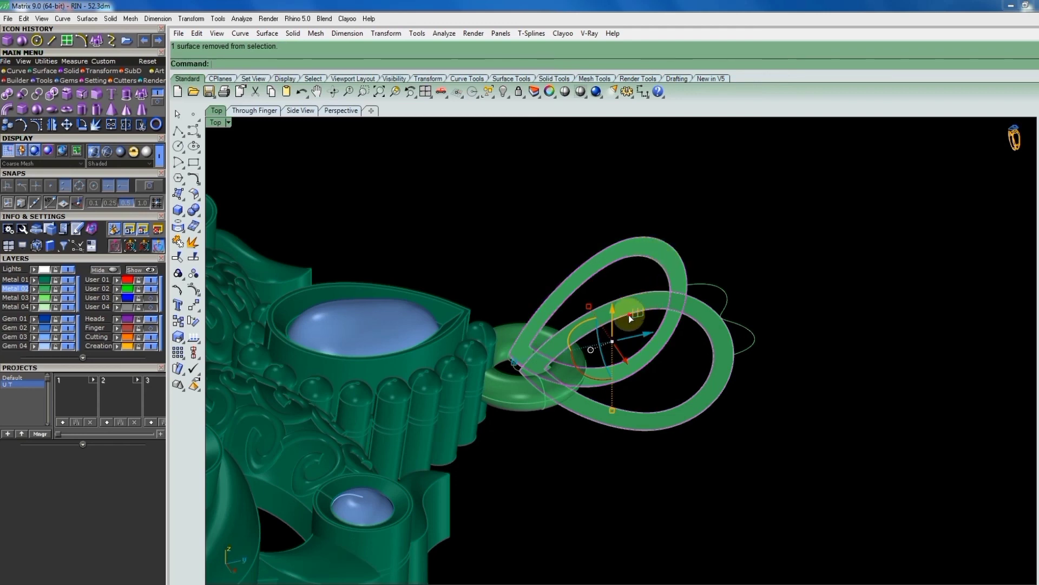
pyautogui.keyDown('ctrl'); pyautogui.click(696, 323); pyautogui.keyUp('ctrl')
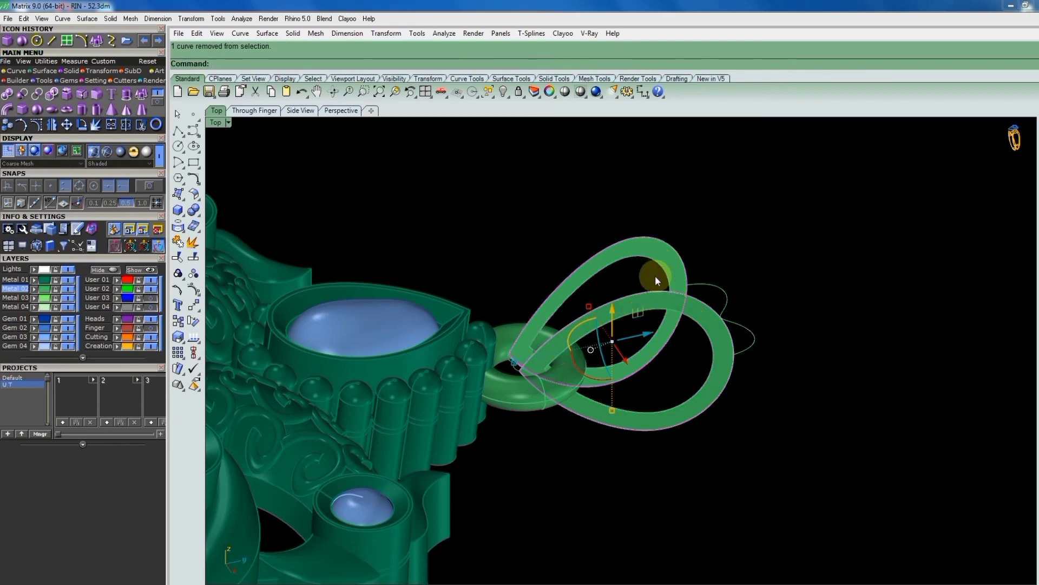
pyautogui.press('Delete')
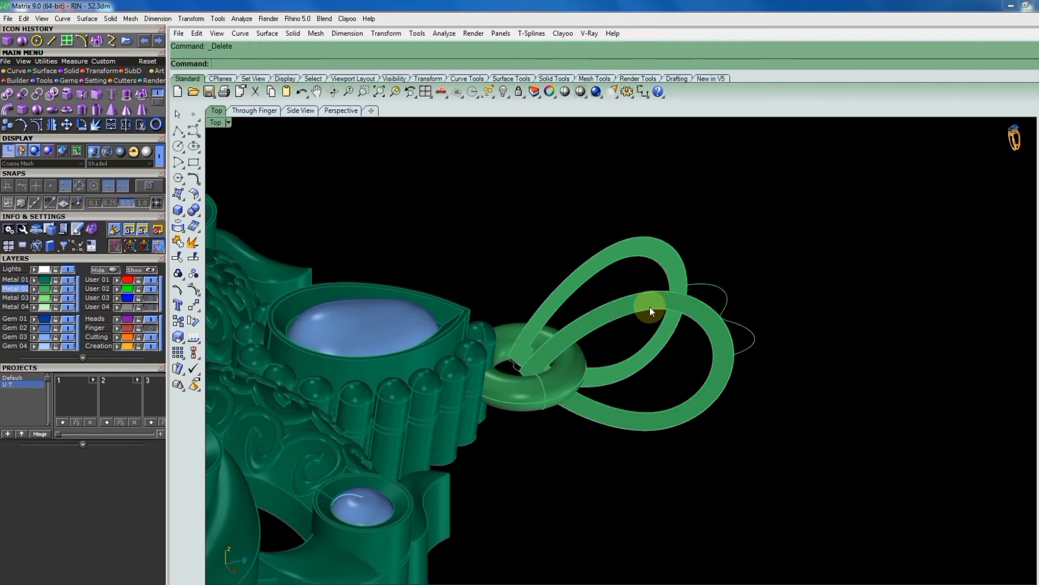
# Two-rail sweep the upper loop edge to form the bail's outer band surface.
pyautogui.rightClick(650, 306)
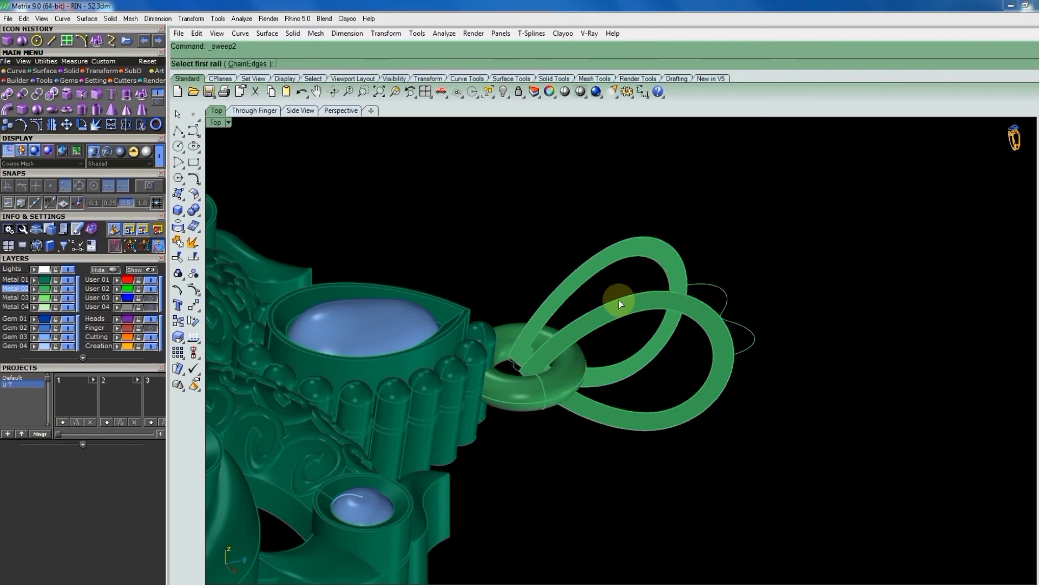
pyautogui.click(607, 251)
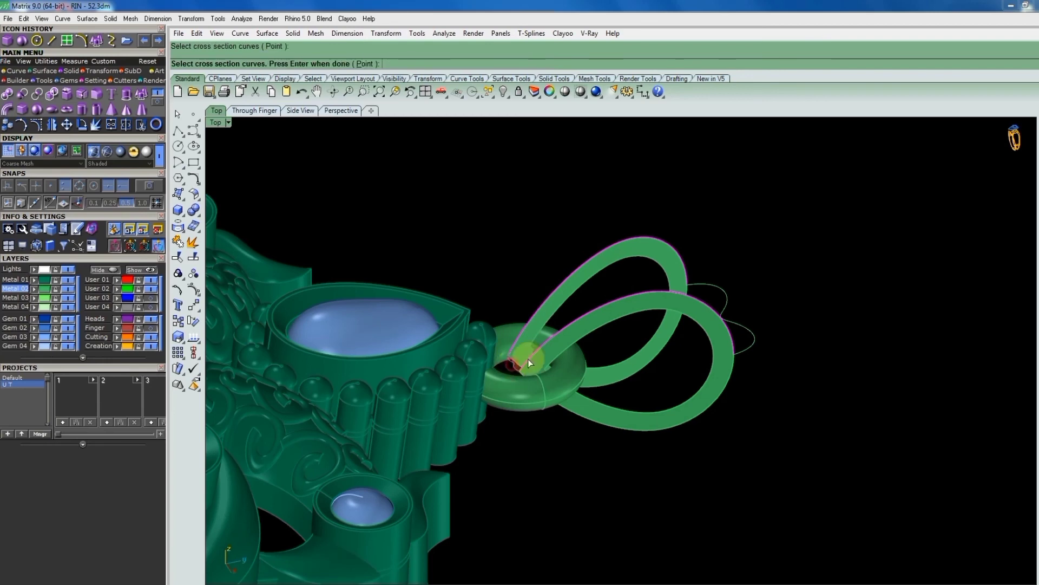
pyautogui.press('Return')
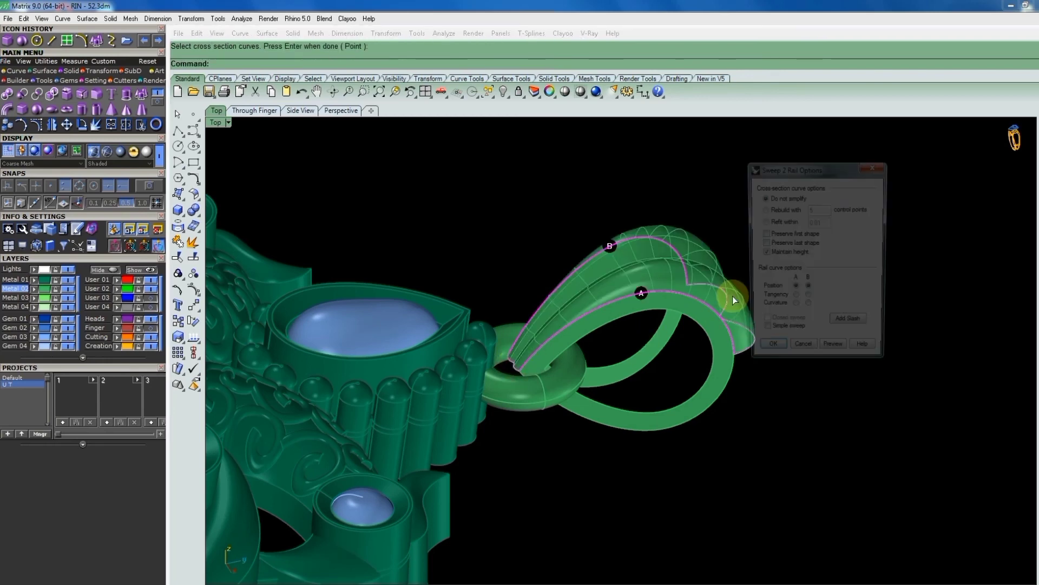
pyautogui.click(768, 355)
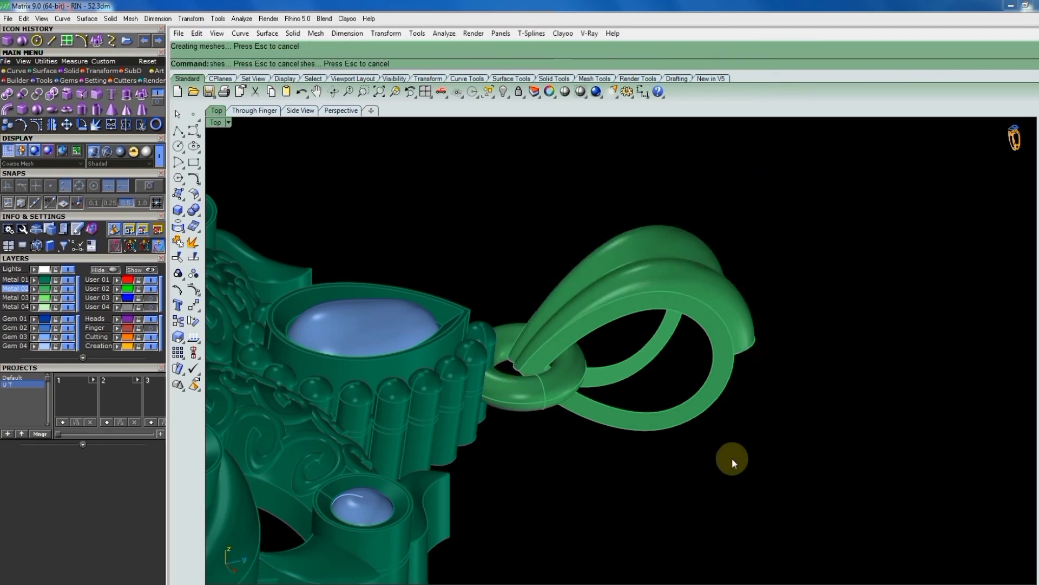
# Sweep2 a second bail surface along both loop edges using two cross-section curves.
pyautogui.rightClick(722, 430)
pyautogui.click(697, 415)
pyautogui.click(656, 353)
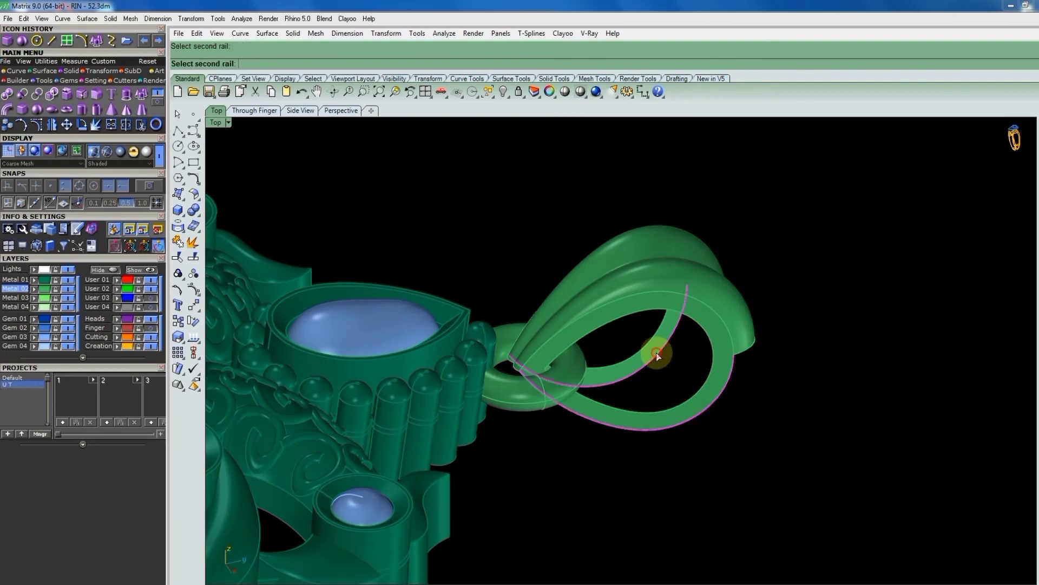
pyautogui.click(750, 345)
pyautogui.click(532, 371)
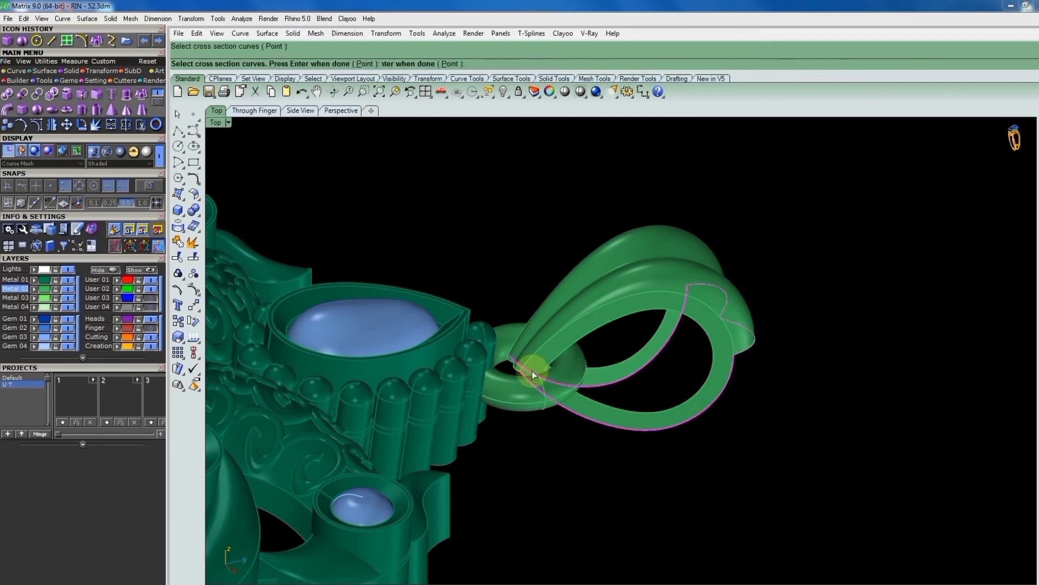
pyautogui.scroll(2, 508, 366)
pyautogui.scroll(2, 509, 366)
pyautogui.click(515, 367)
pyautogui.click(547, 395)
pyautogui.press('Return')
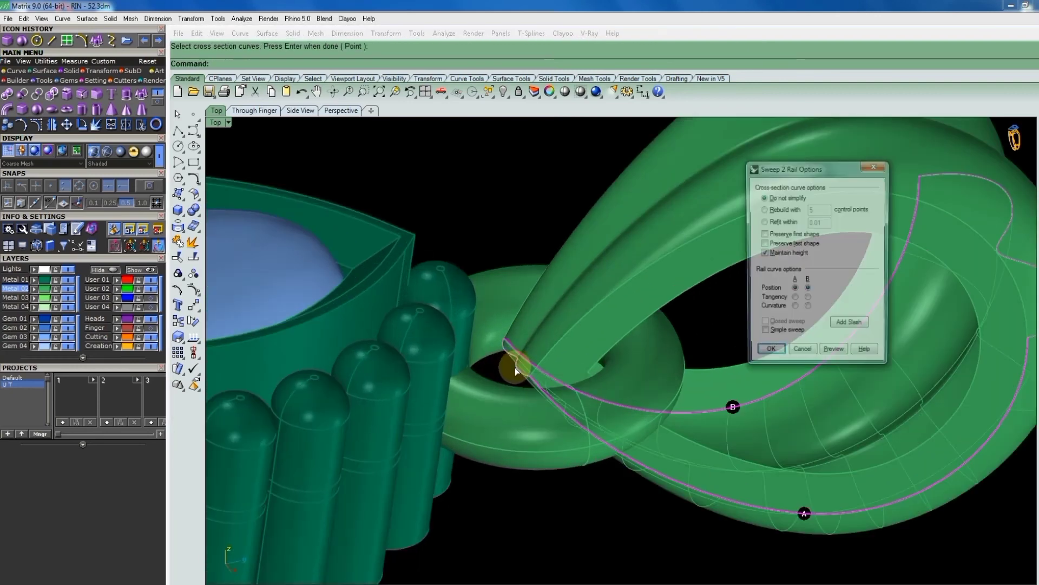
pyautogui.press('Return')
pyautogui.scroll(-5, 502, 365)
pyautogui.moveTo(747, 336)
pyautogui.mouseDown(button='right')
pyautogui.moveTo(754, 283)
pyautogui.moveTo(782, 257)
pyautogui.moveTo(704, 335)
pyautogui.mouseUp(button='right')
pyautogui.scroll(3, 703, 334)
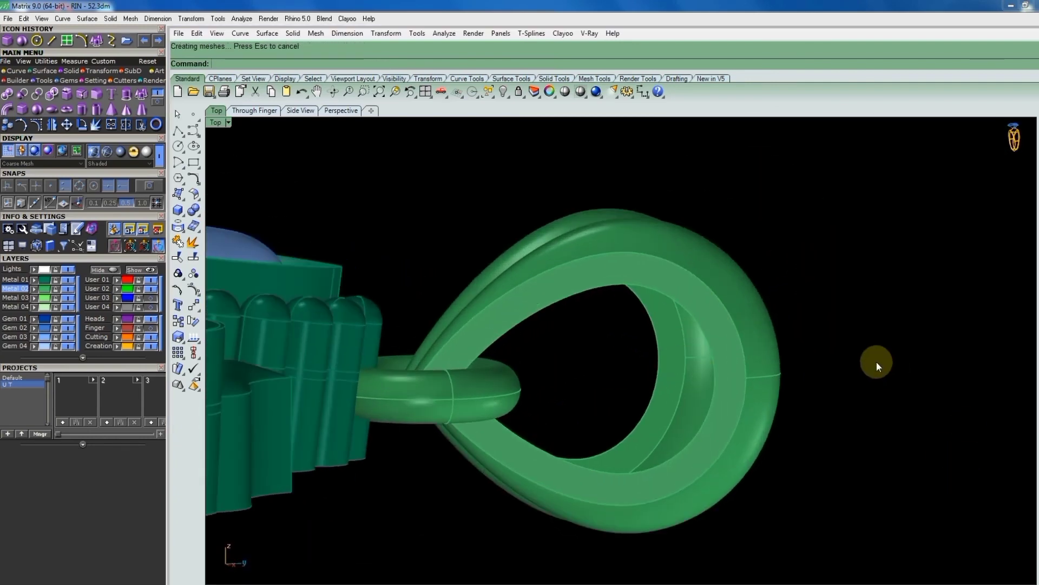
# Draw an InterpCrv across the loop's inner edge ends as a connecting cross section.
pyautogui.click(114, 42)
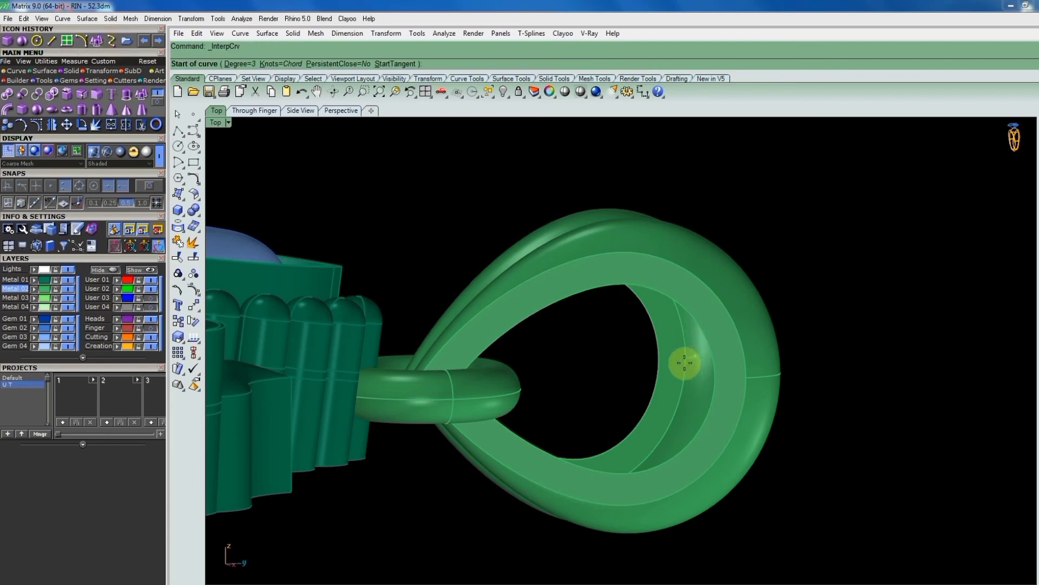
pyautogui.click(657, 358)
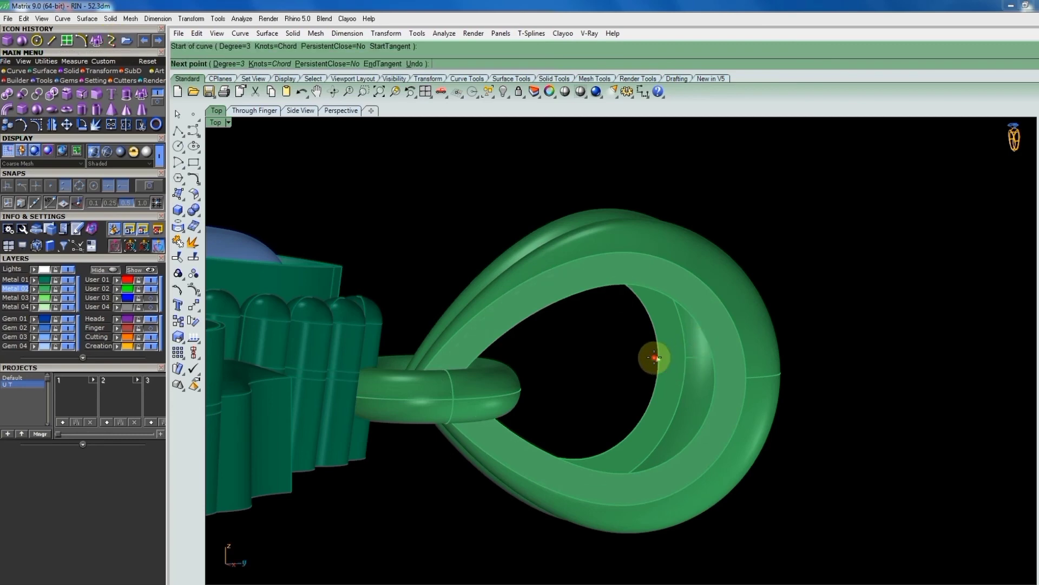
pyautogui.click(716, 374)
pyautogui.press('Return')
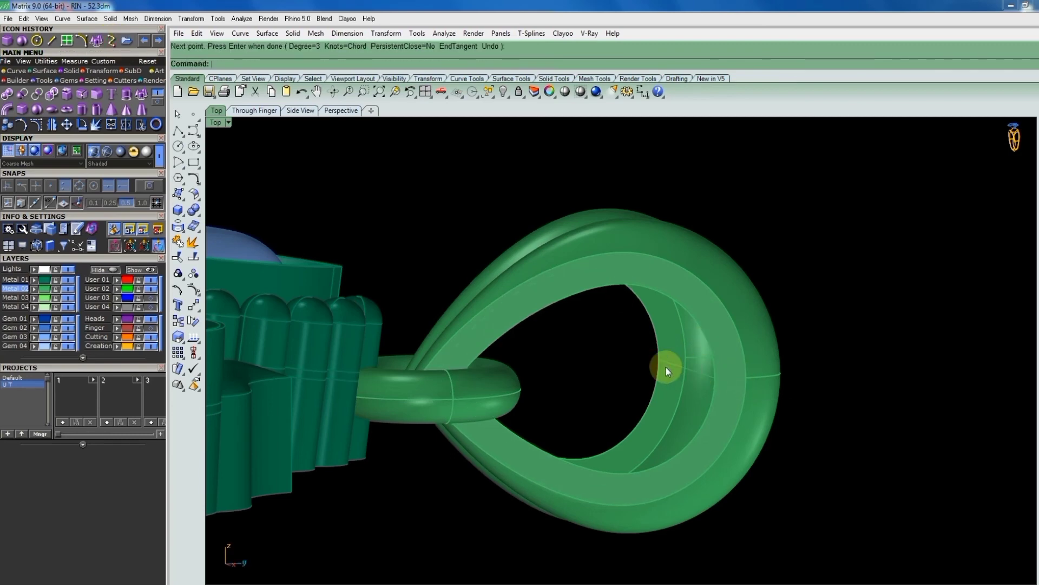
# Closed-Sweep2 the new curve along both inner edges to wall the inside of the loop.
pyautogui.click(654, 338)
pyautogui.click(693, 338)
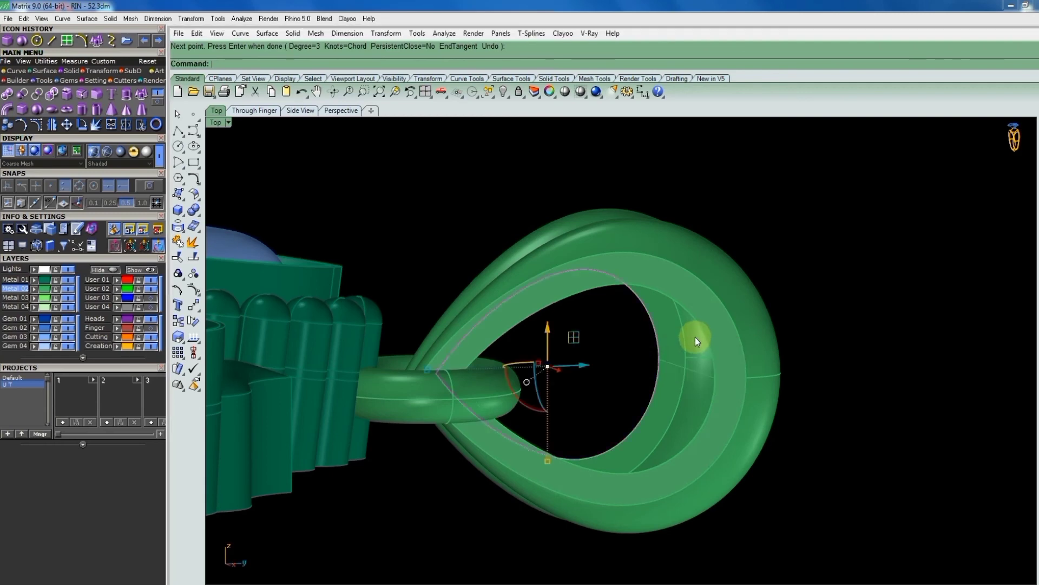
pyautogui.click(697, 323)
pyautogui.press('Return')
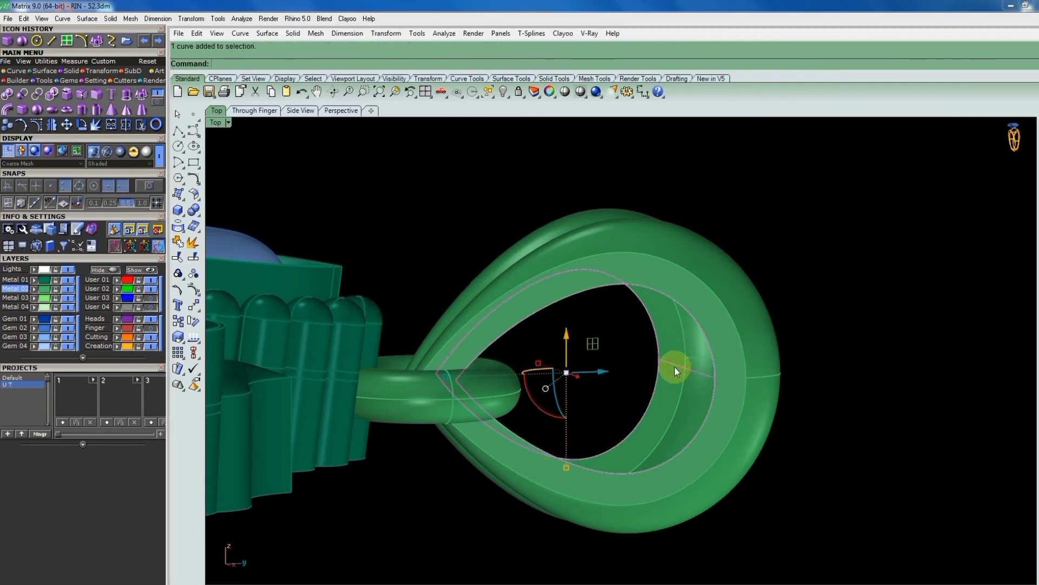
pyautogui.write('sw')
pyautogui.press('Return')
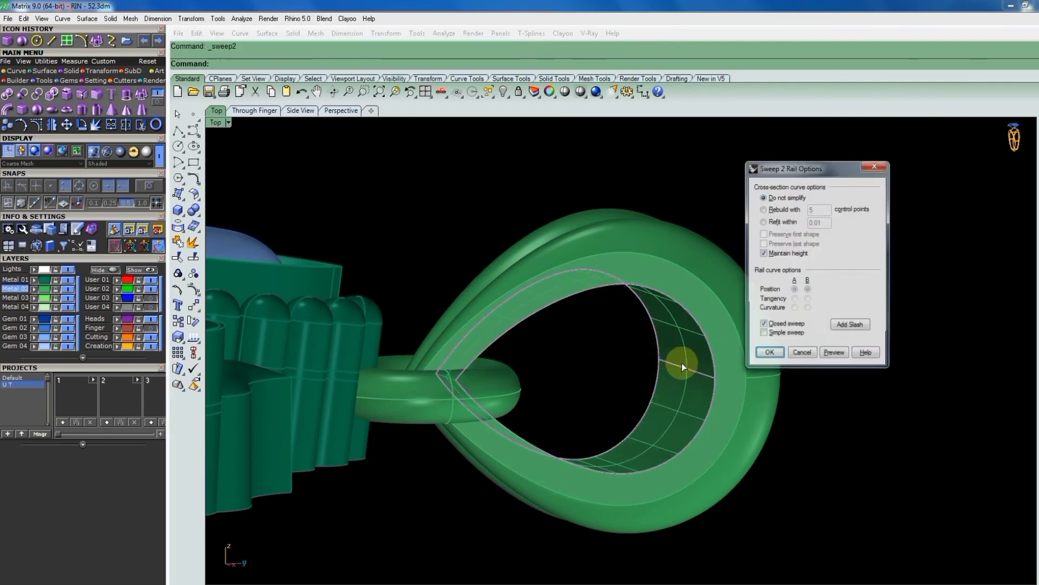
pyautogui.press('Return')
pyautogui.scroll(-3, 645, 301)
# Remove the leftover construction curve and join the bail's surfaces together.
pyautogui.press('Escape')
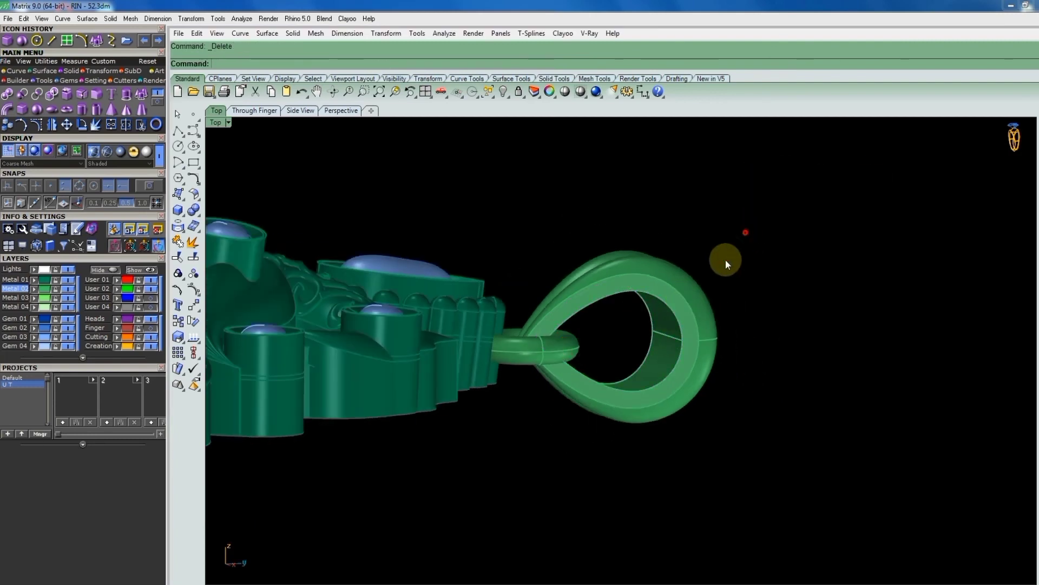
pyautogui.moveTo(744, 226); pyautogui.dragTo(646, 345)
pyautogui.moveTo(646, 346); pyautogui.dragTo(715, 364, button='right')
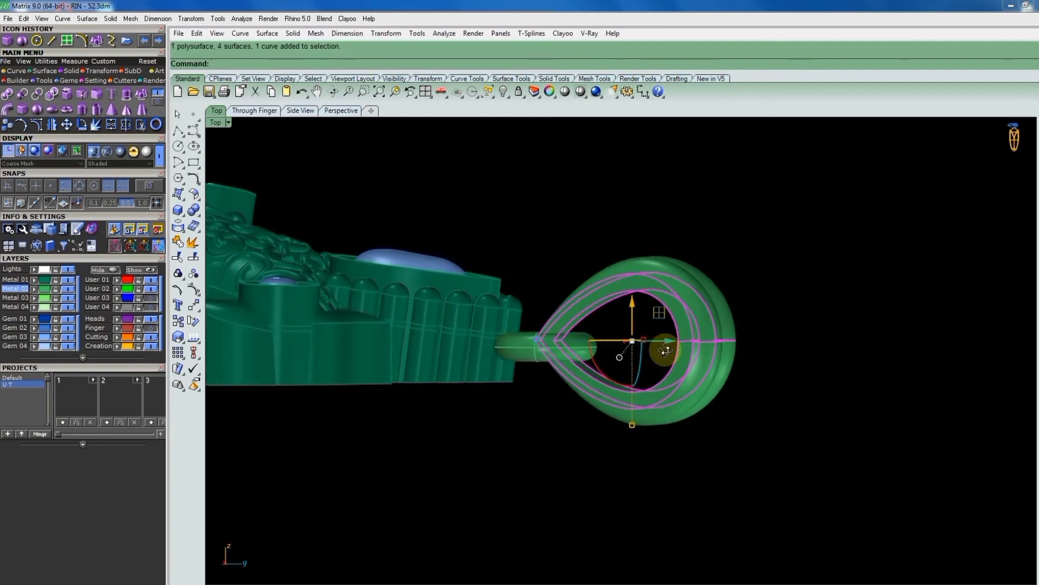
pyautogui.rightClick(720, 346)
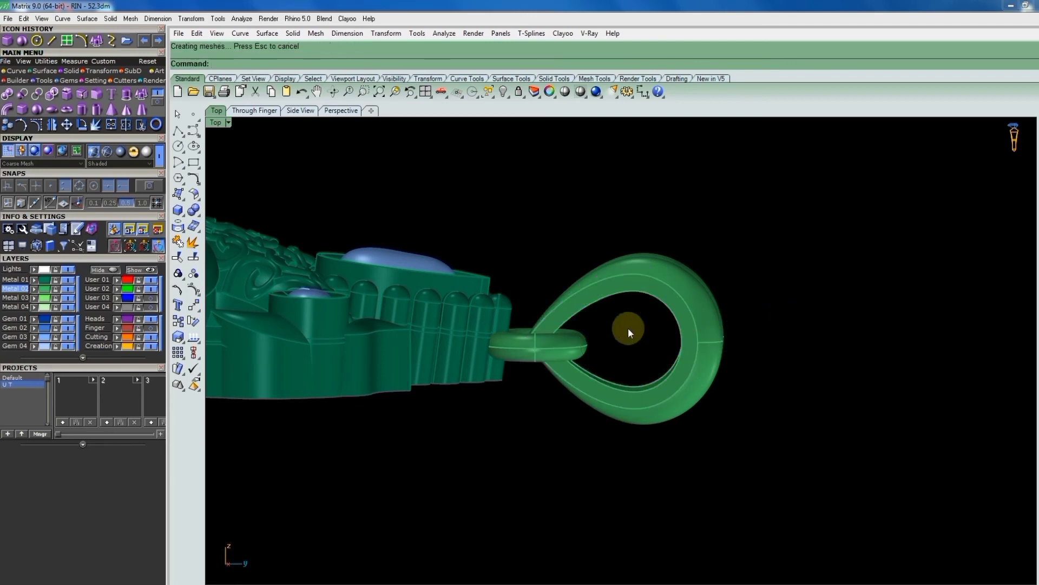
pyautogui.moveTo(630, 328)
pyautogui.mouseDown(button='right')
pyautogui.moveTo(742, 415)
pyautogui.moveTo(615, 343)
pyautogui.moveTo(610, 364)
pyautogui.mouseUp(button='right')
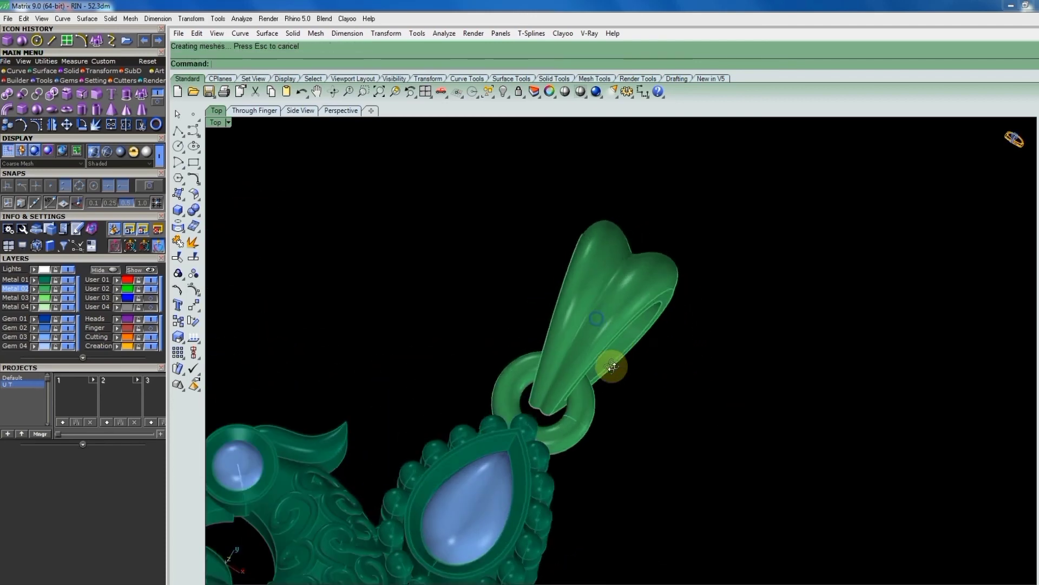
# Select the bail in Top view and gumball-scale its top wider.
pyautogui.click(615, 316)
pyautogui.press('F5')
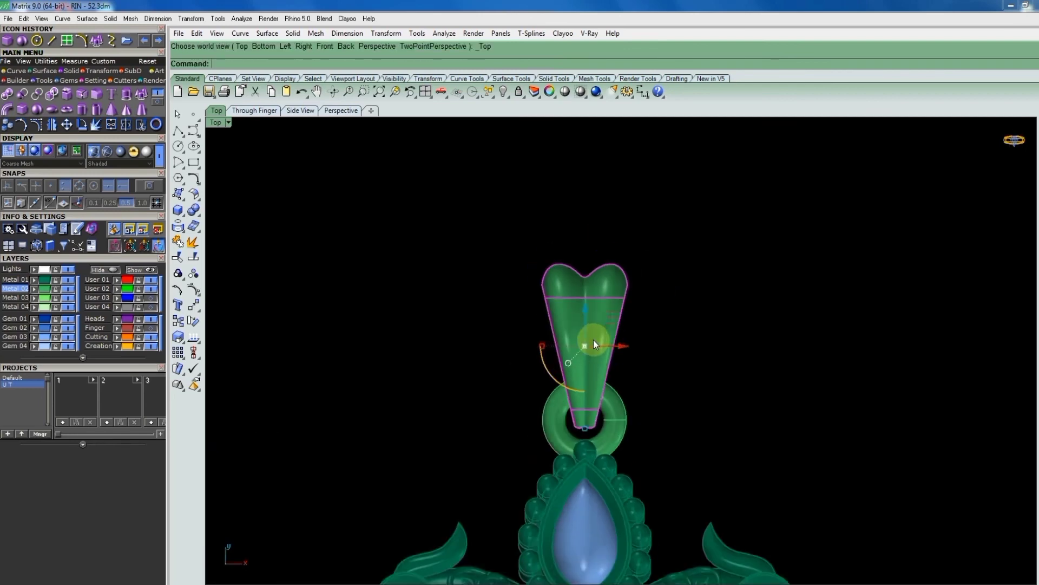
pyautogui.scroll(1, 592, 344)
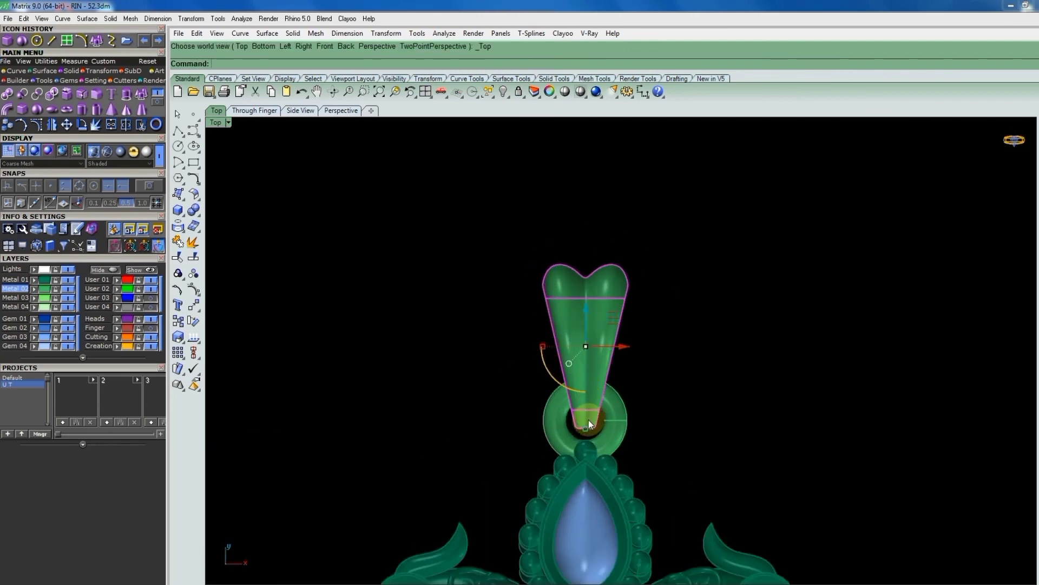
pyautogui.moveTo(586, 424); pyautogui.dragTo(586, 431)
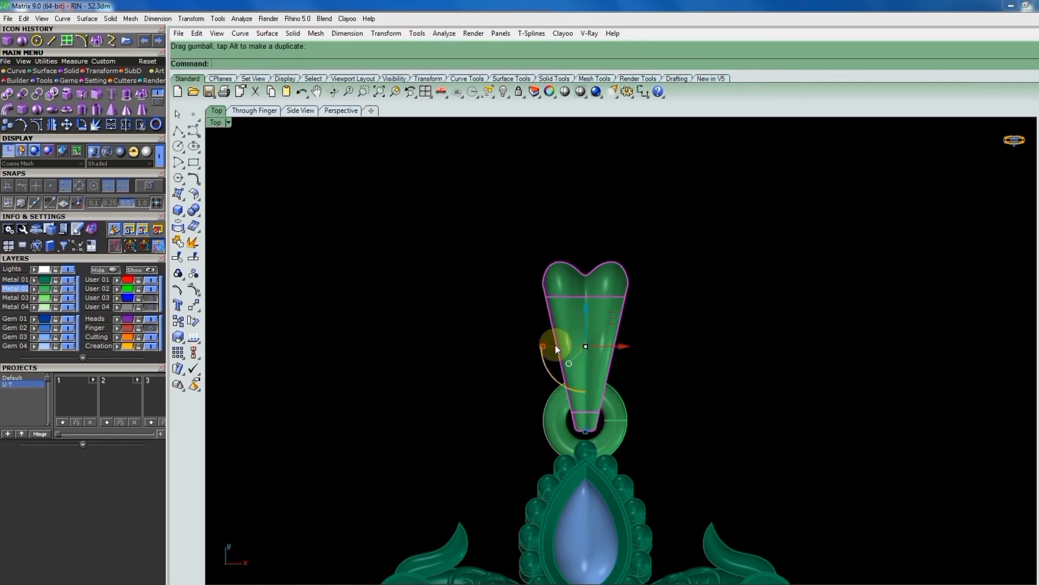
pyautogui.moveTo(555, 345); pyautogui.dragTo(532, 345)
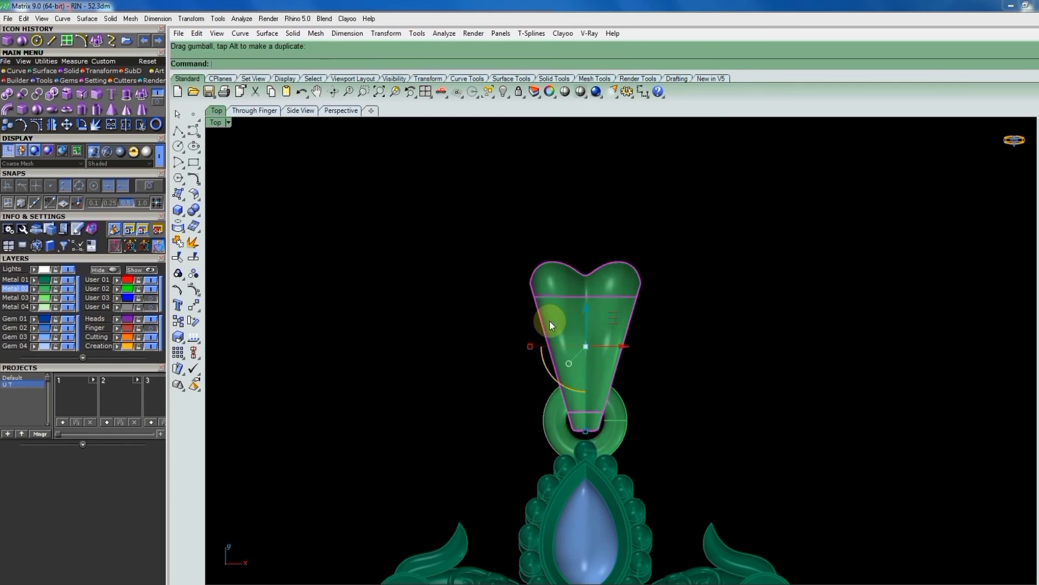
pyautogui.scroll(-3, 687, 245)
pyautogui.scroll(5, 588, 318)
# Reselect the bail and scale it wider still.
pyautogui.click(615, 323)
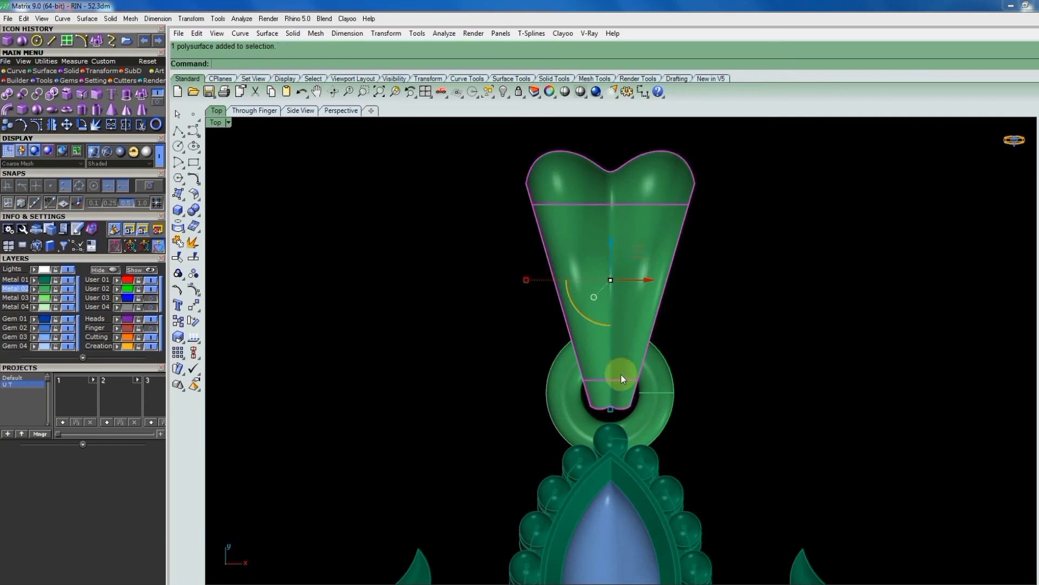
pyautogui.scroll(-3, 622, 352)
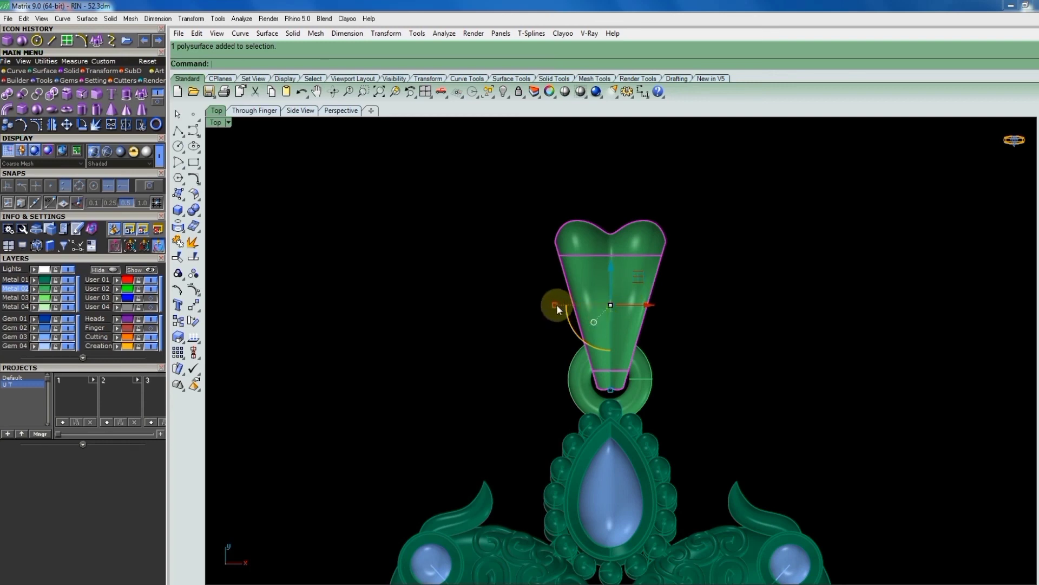
pyautogui.moveTo(557, 304); pyautogui.dragTo(700, 323)
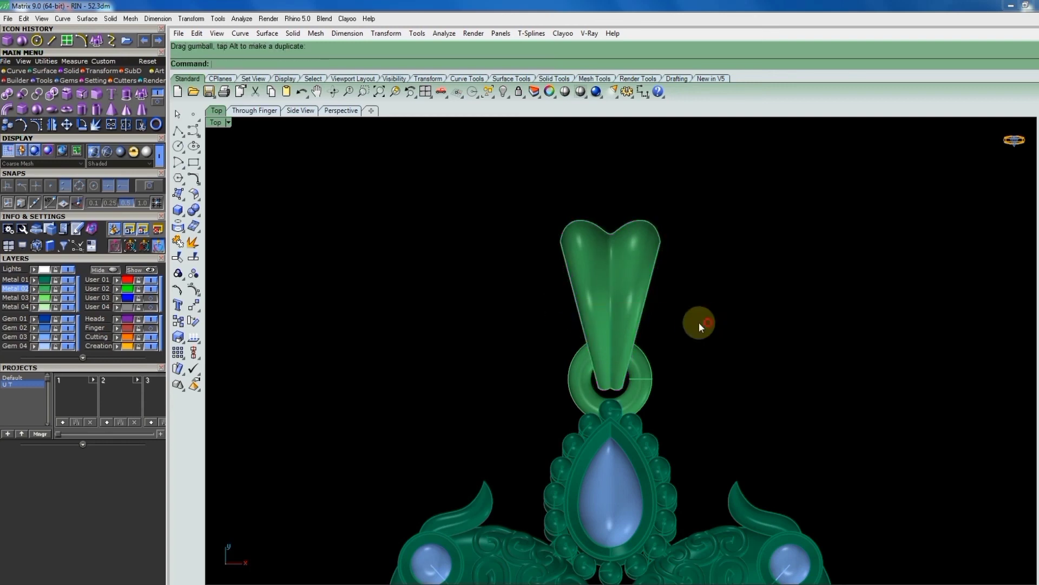
pyautogui.scroll(-3, 606, 290)
pyautogui.scroll(-2, 606, 290)
pyautogui.scroll(2, 614, 334)
pyautogui.scroll(2, 604, 328)
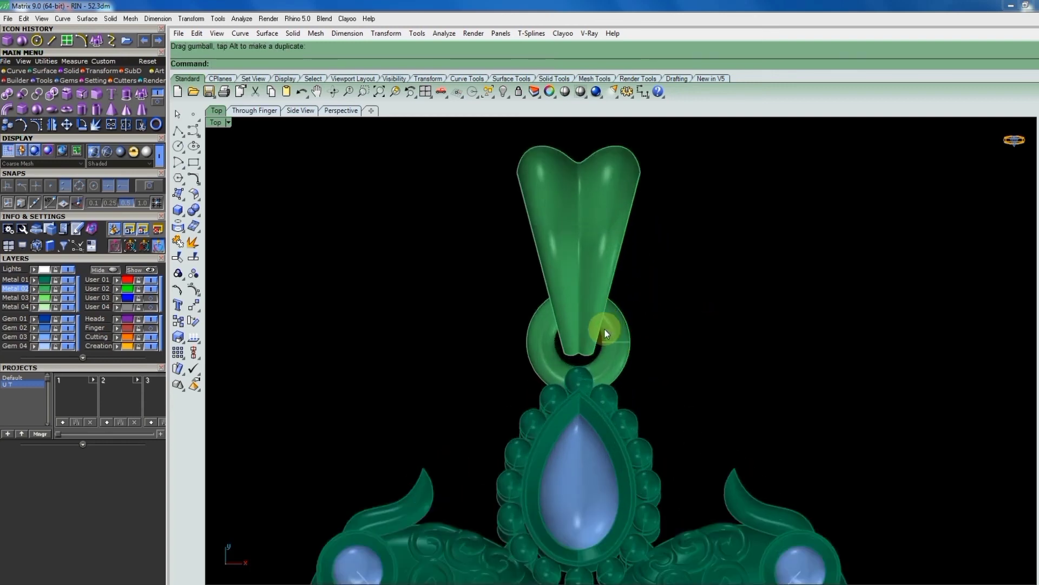
pyautogui.scroll(2, 590, 308)
# Nudge the bail so it sits centred over the jump ring.
pyautogui.click(581, 293)
pyautogui.moveTo(573, 213); pyautogui.dragTo(573, 203)
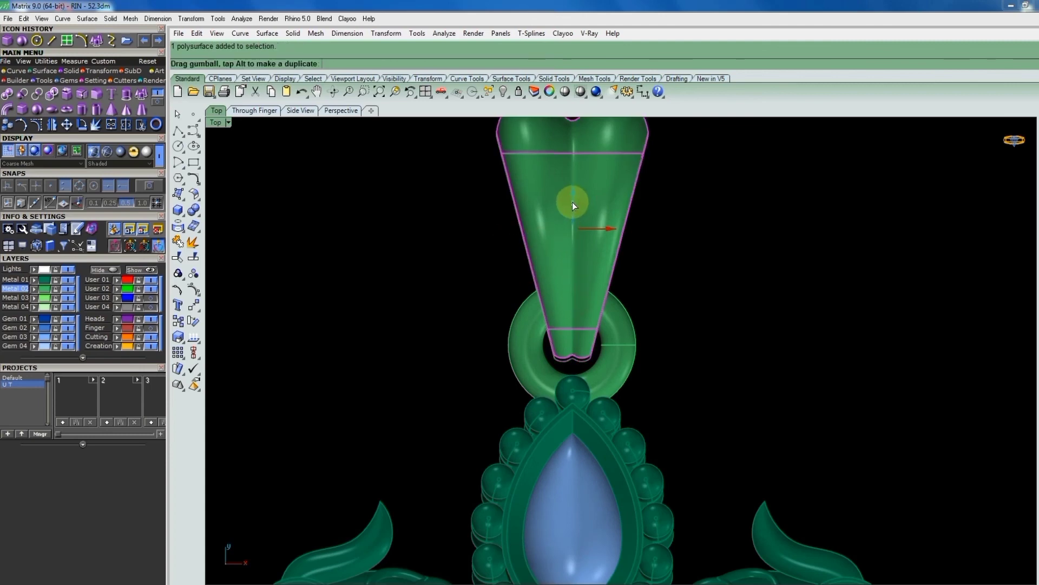
pyautogui.scroll(-3, 600, 288)
pyautogui.click(709, 315)
pyautogui.moveTo(709, 312)
pyautogui.mouseDown(button='right')
pyautogui.moveTo(526, 204)
pyautogui.moveTo(489, 176)
pyautogui.moveTo(490, 155)
pyautogui.moveTo(555, 158)
pyautogui.moveTo(772, 303)
pyautogui.moveTo(728, 308)
pyautogui.mouseUp(button='right')
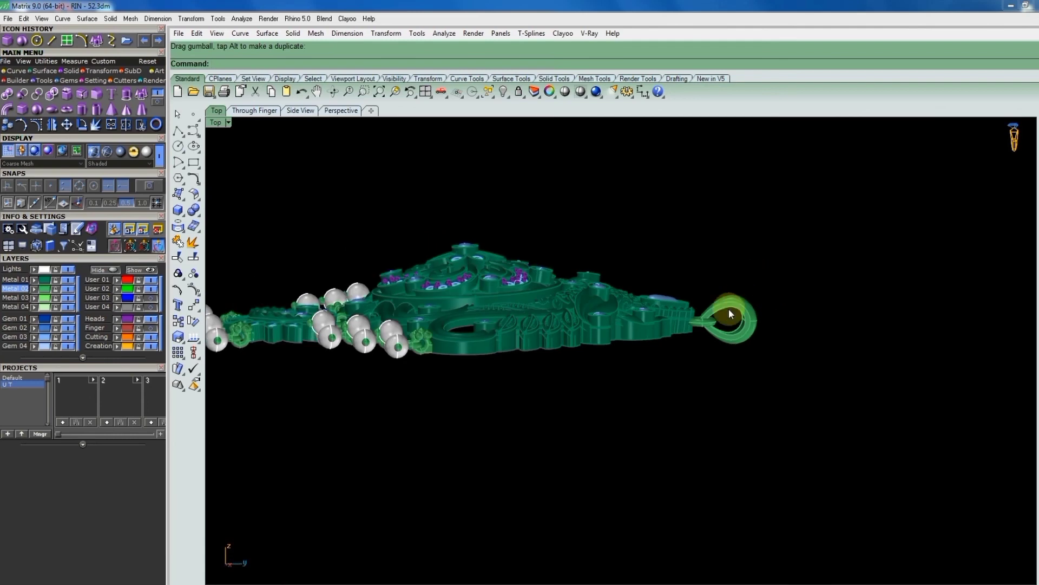
# Return to the Top view with nothing selected.
pyautogui.rightClick(707, 316)
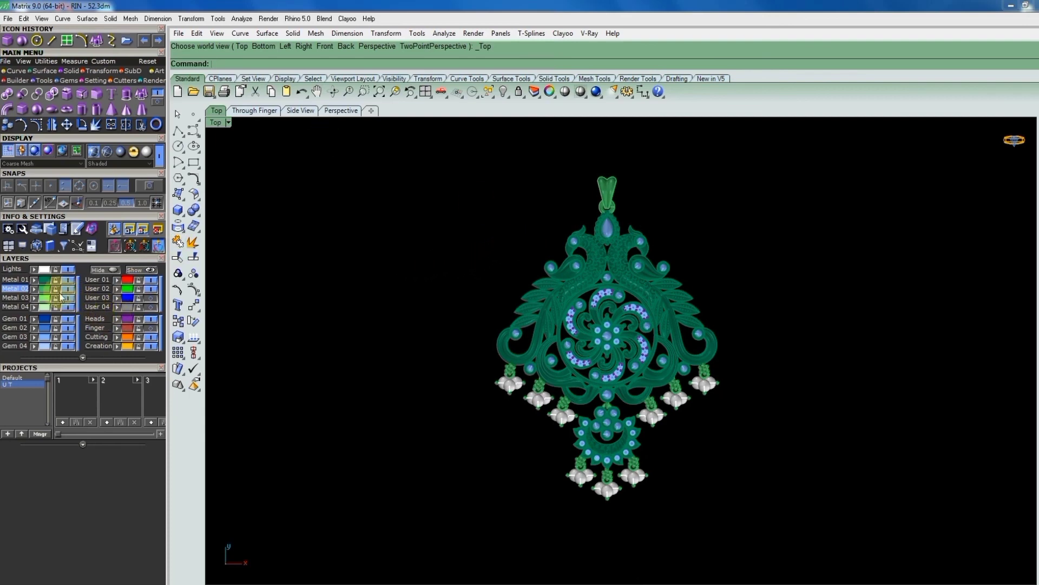
pyautogui.click(33, 289)
pyautogui.click(348, 343)
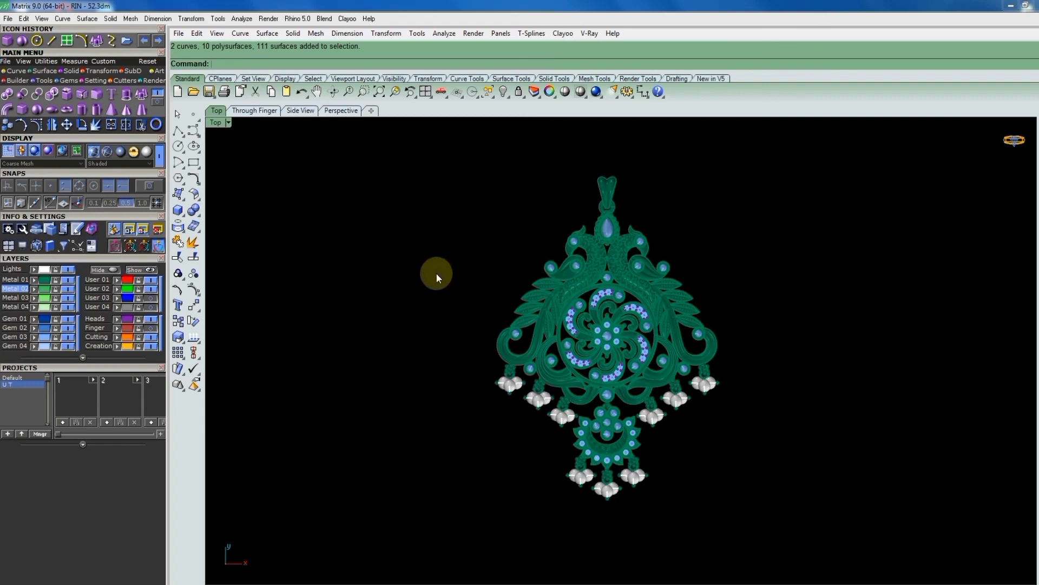
# Set the viewport to Rendered and zoom to inspect the gold, diamonds and pearls.
pyautogui.click(229, 122)
pyautogui.click(265, 59)
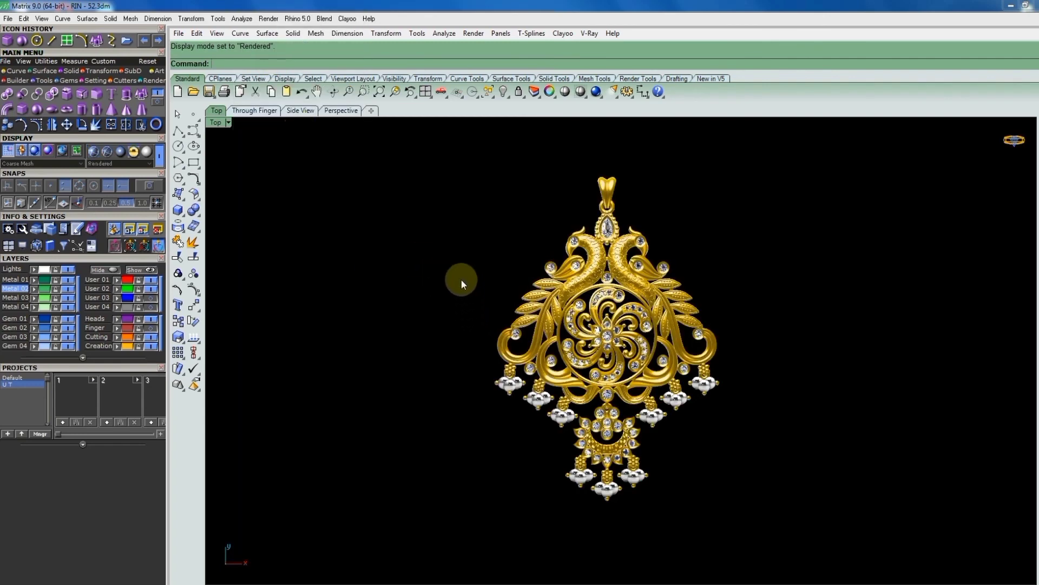
pyautogui.scroll(3, 599, 266)
pyautogui.scroll(3, 623, 268)
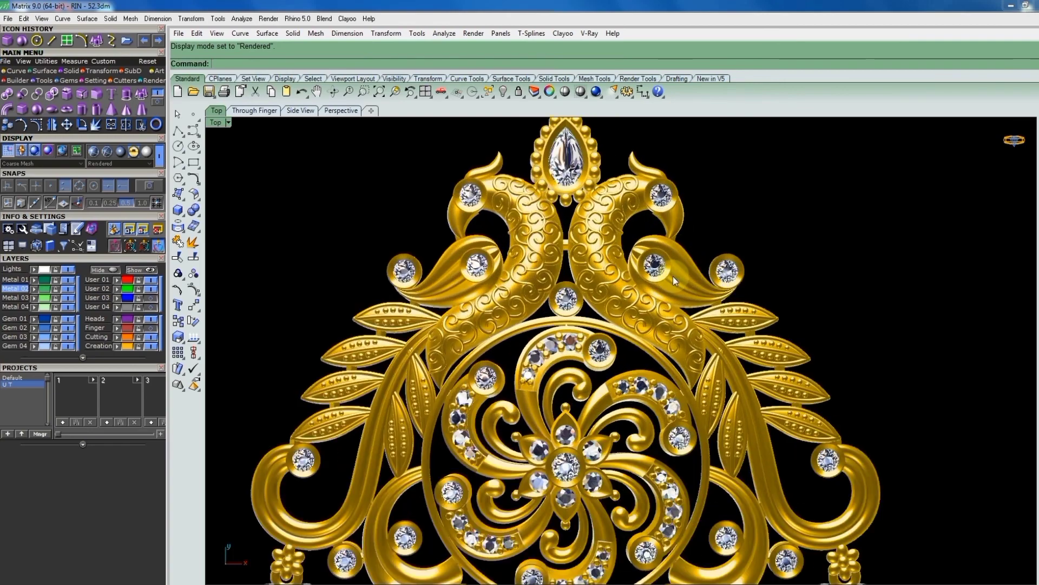
pyautogui.scroll(-3, 671, 277)
pyautogui.scroll(-2, 655, 266)
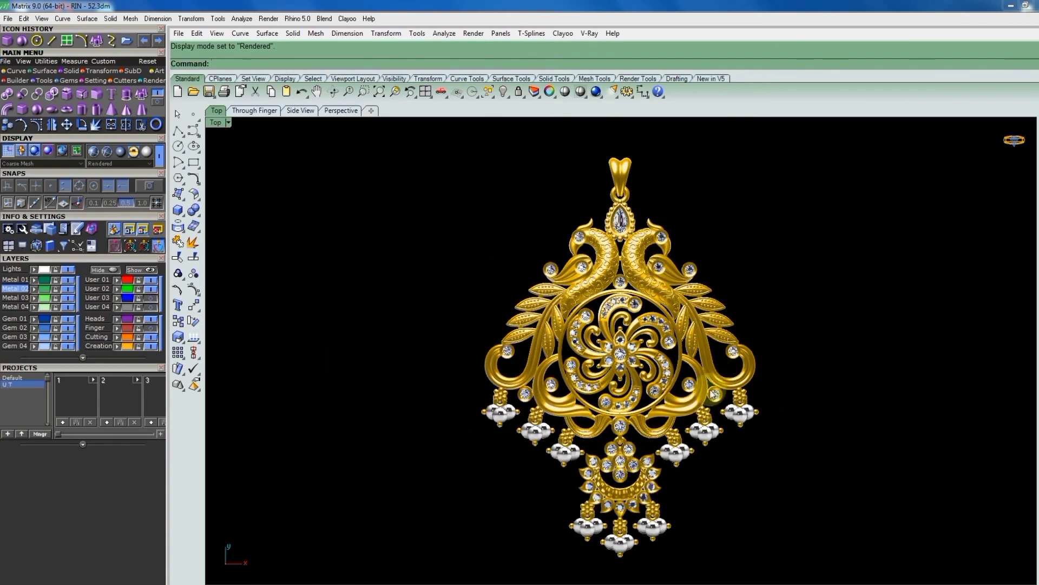
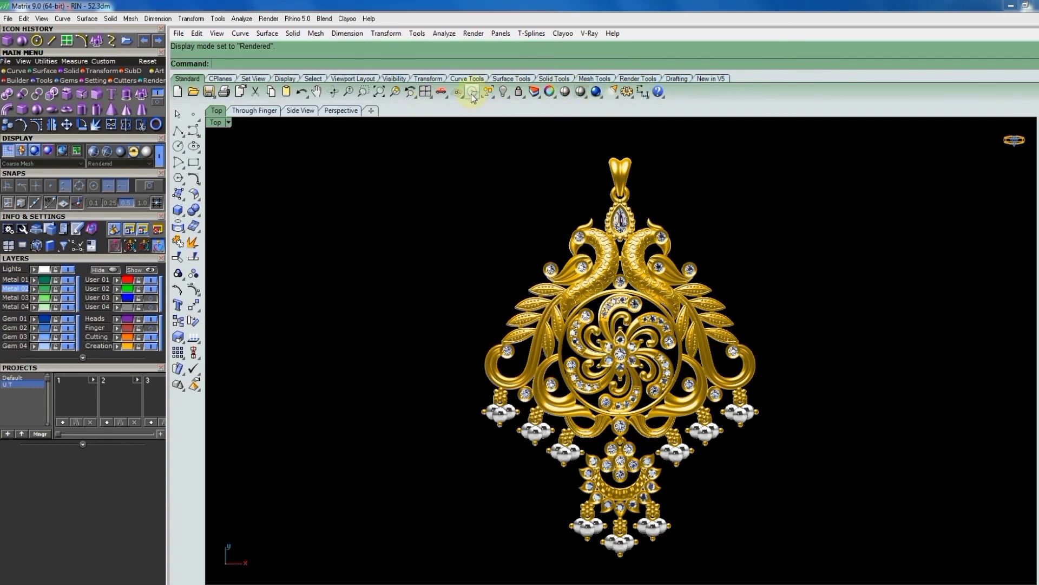
# Show the pendant shaded in four viewports: Top, Perspective, Front and Right.
pyautogui.click(579, 93)
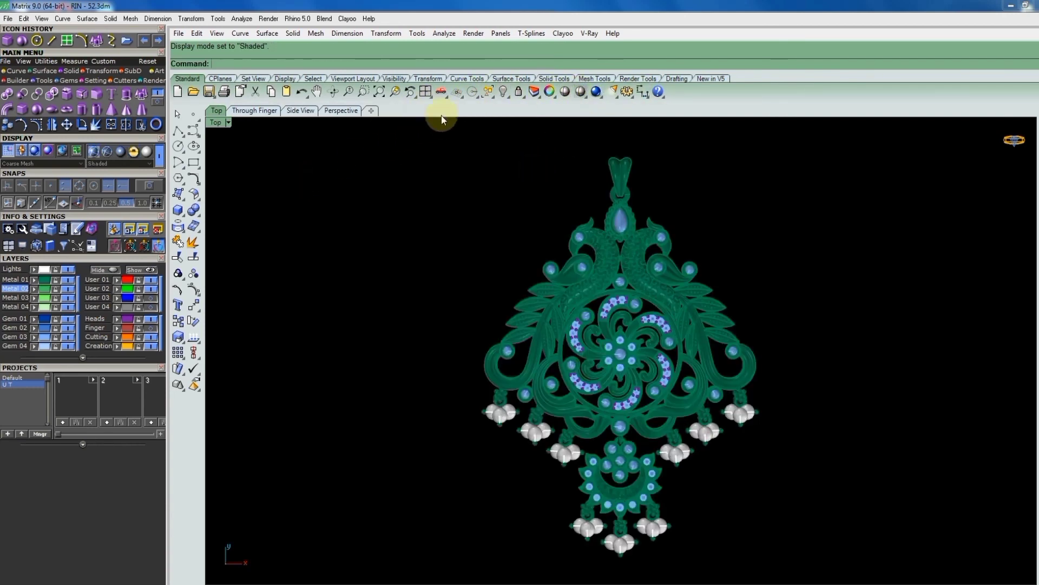
pyautogui.click(428, 93)
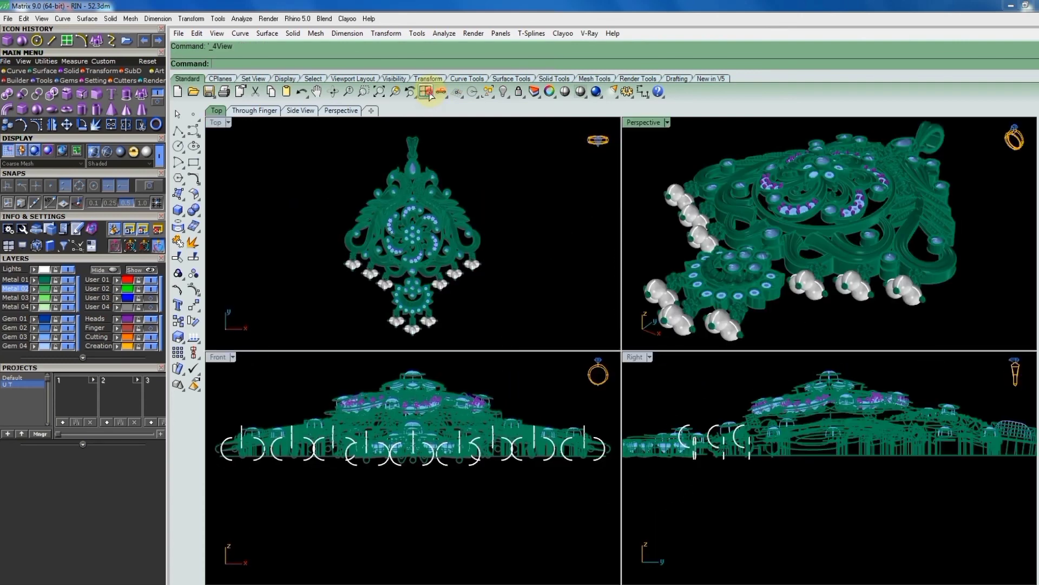
# Try selecting the central flower ring and right peacock in the Top view, then clear the selection.
pyautogui.scroll(3, 498, 216)
pyautogui.click(466, 192)
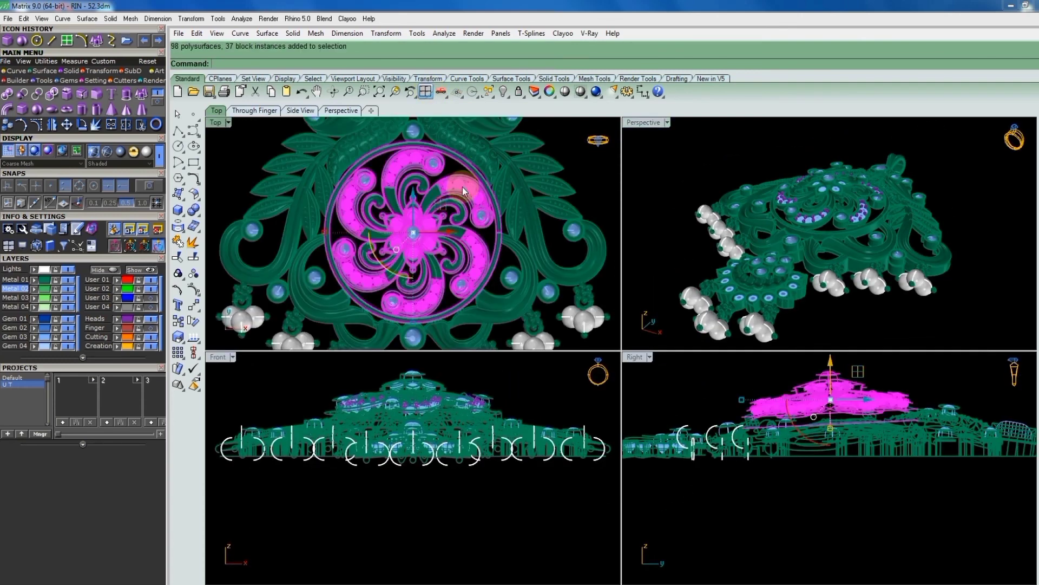
pyautogui.press('Escape')
pyautogui.scroll(-4, 487, 173)
pyautogui.scroll(-3, 466, 179)
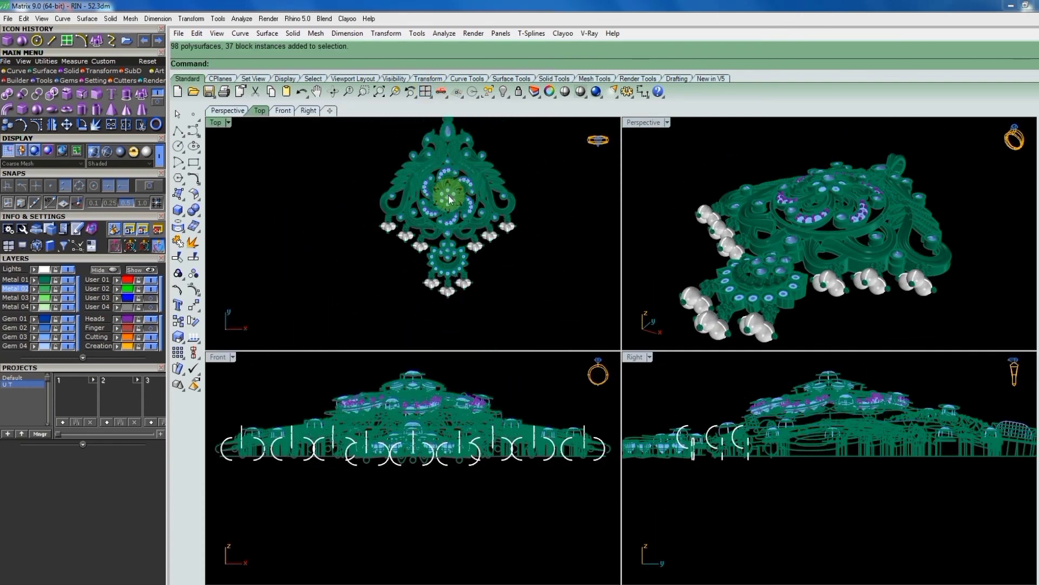
pyautogui.click(468, 184)
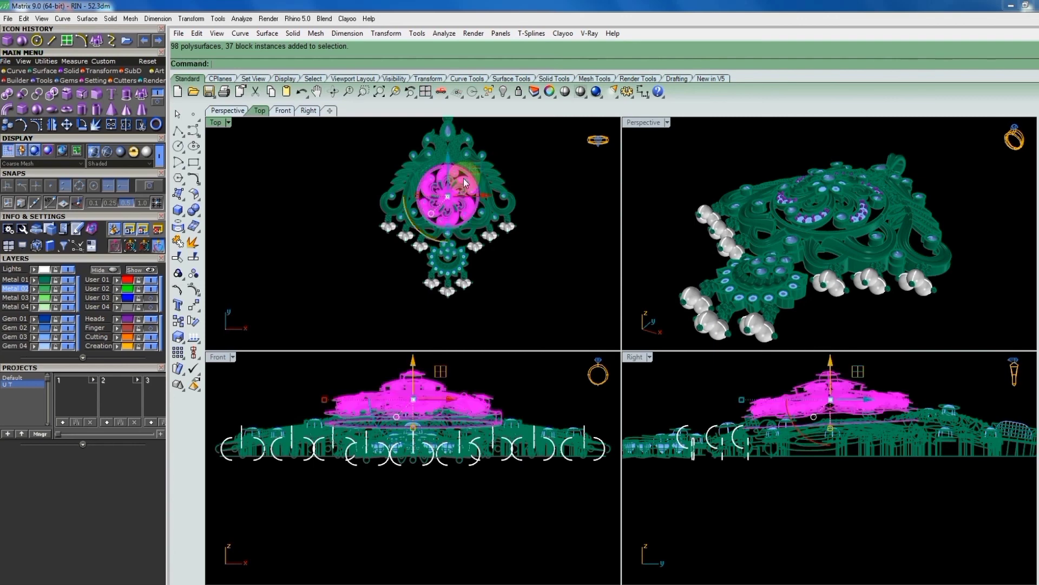
pyautogui.click(493, 165)
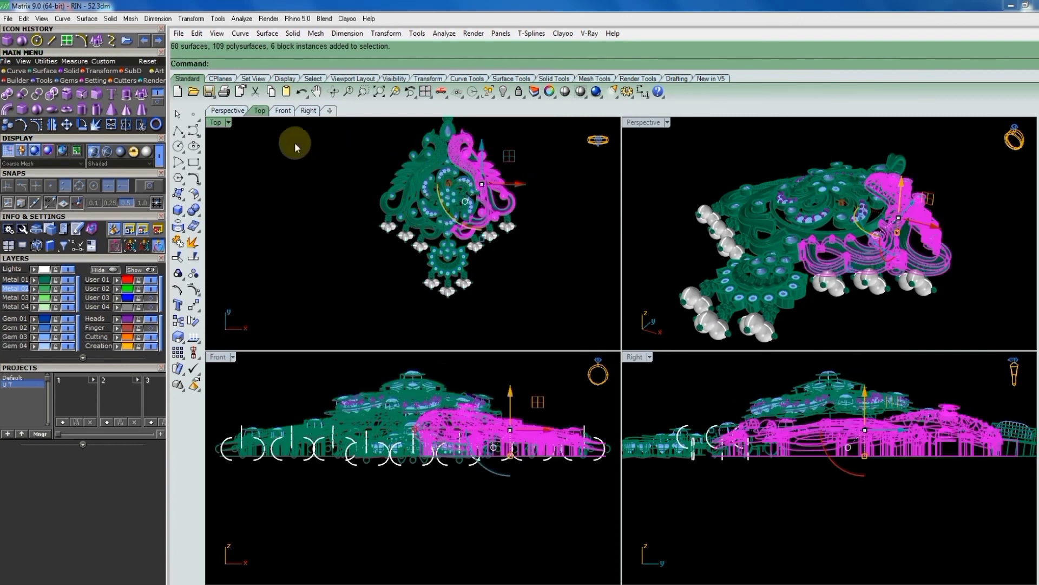
pyautogui.doubleClick(220, 125)
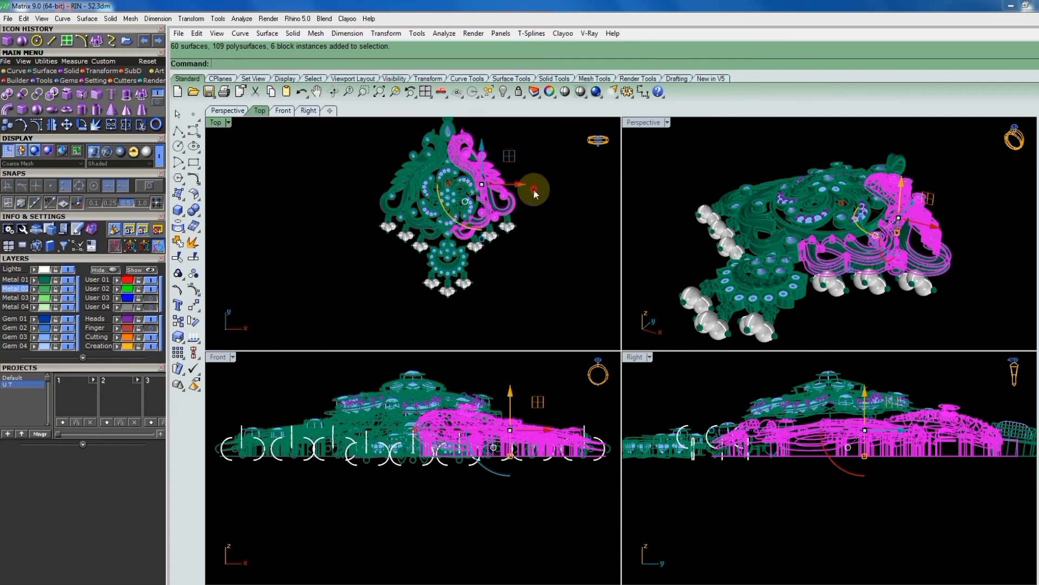
pyautogui.click(510, 167)
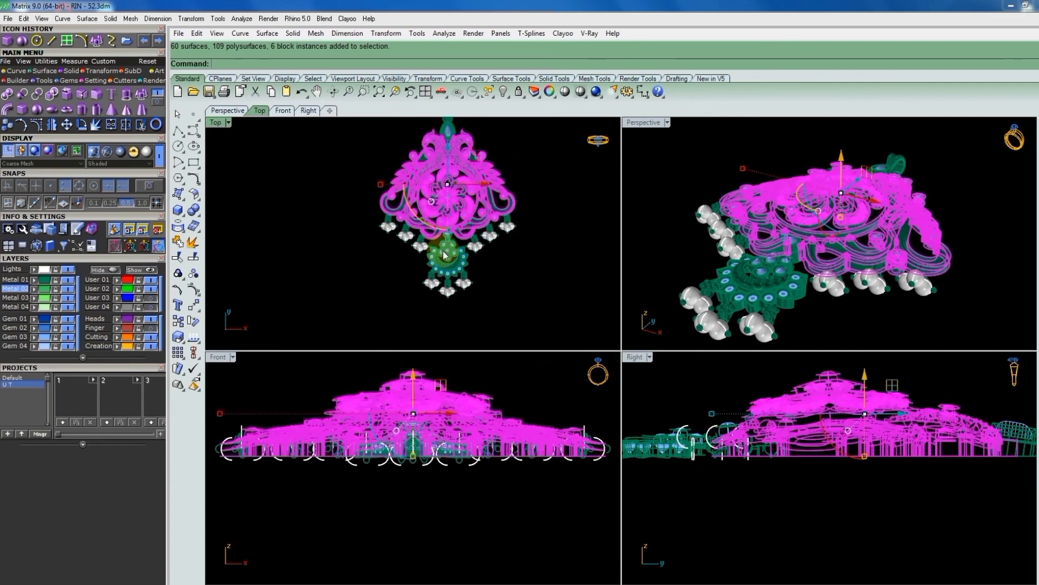
pyautogui.scroll(5, 434, 233)
pyautogui.scroll(-3, 435, 232)
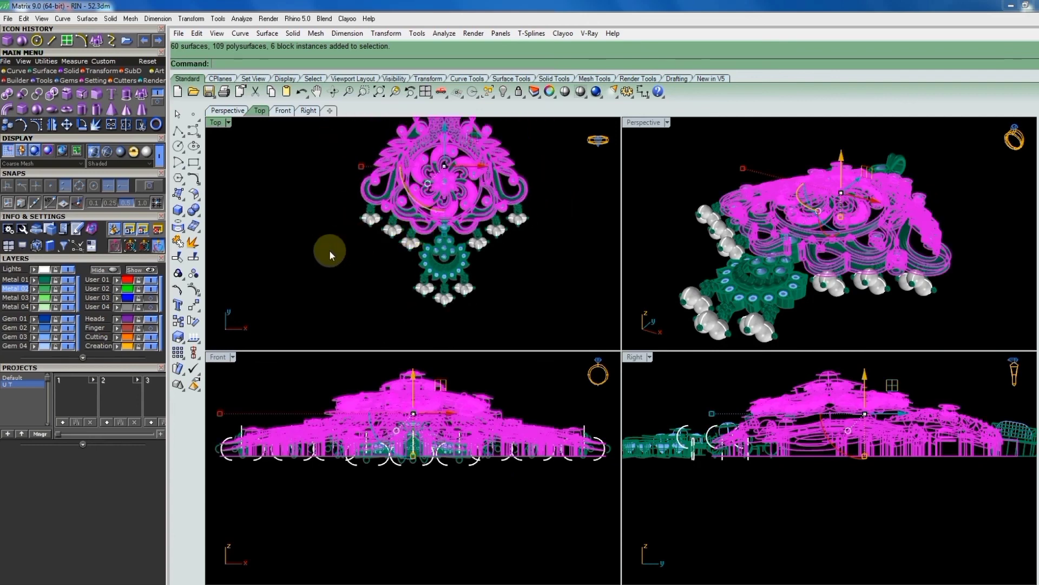
# Window-select the upper pendant body in the Top view and group it with the Group command.
pyautogui.moveTo(329, 250); pyautogui.dragTo(552, 163)
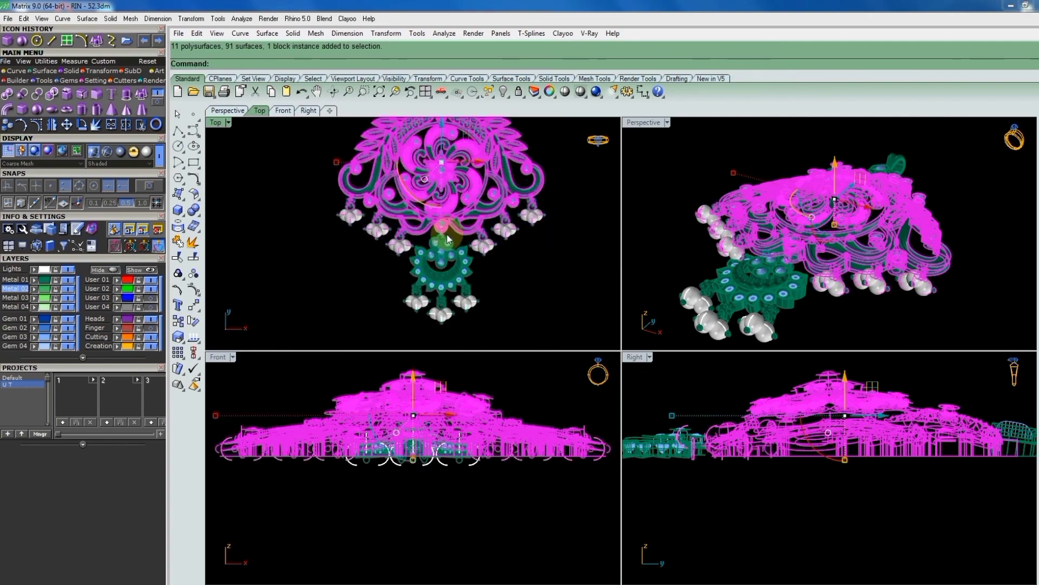
pyautogui.scroll(5, 432, 234)
pyautogui.scroll(-2, 432, 244)
pyautogui.scroll(-2, 447, 291)
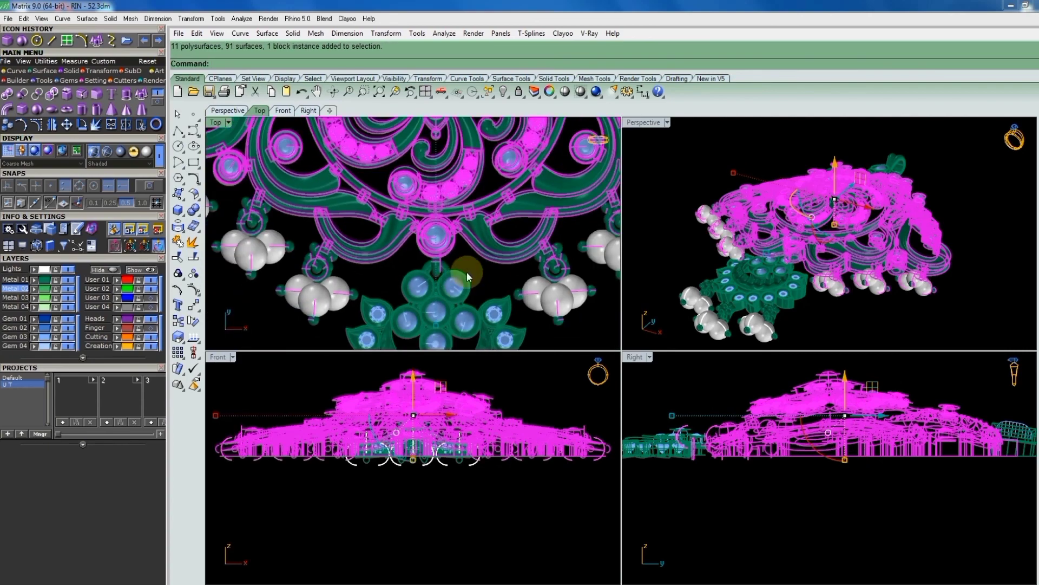
pyautogui.scroll(-1, 467, 272)
pyautogui.write('group')
pyautogui.press('Return')
pyautogui.write('g')
pyautogui.press('BackSpace')
pyautogui.scroll(-2, 433, 274)
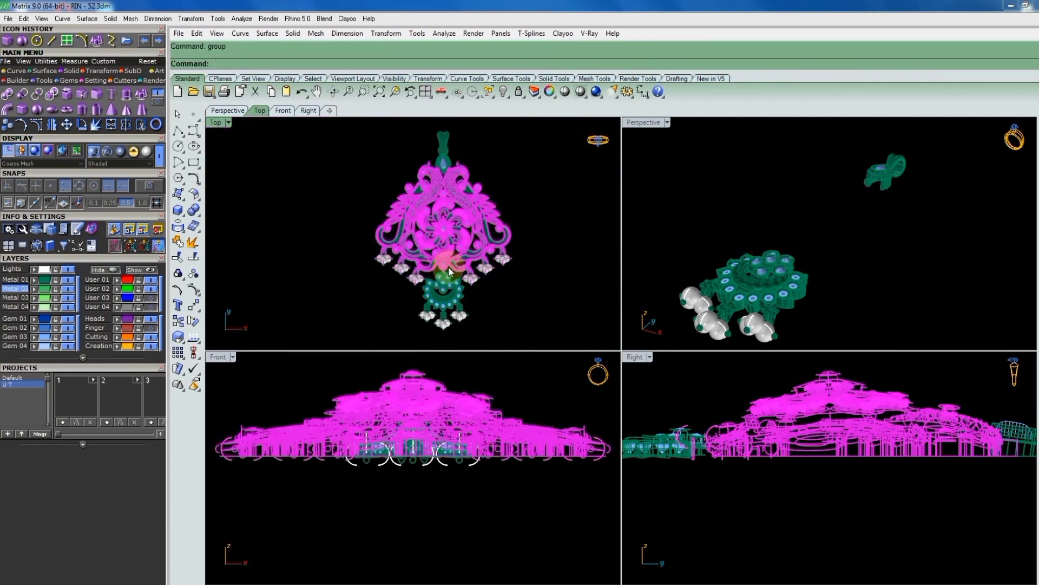
# Add the remaining upper parts to the selection, undo the old group and regroup them.
pyautogui.moveTo(399, 160); pyautogui.dragTo(489, 248)
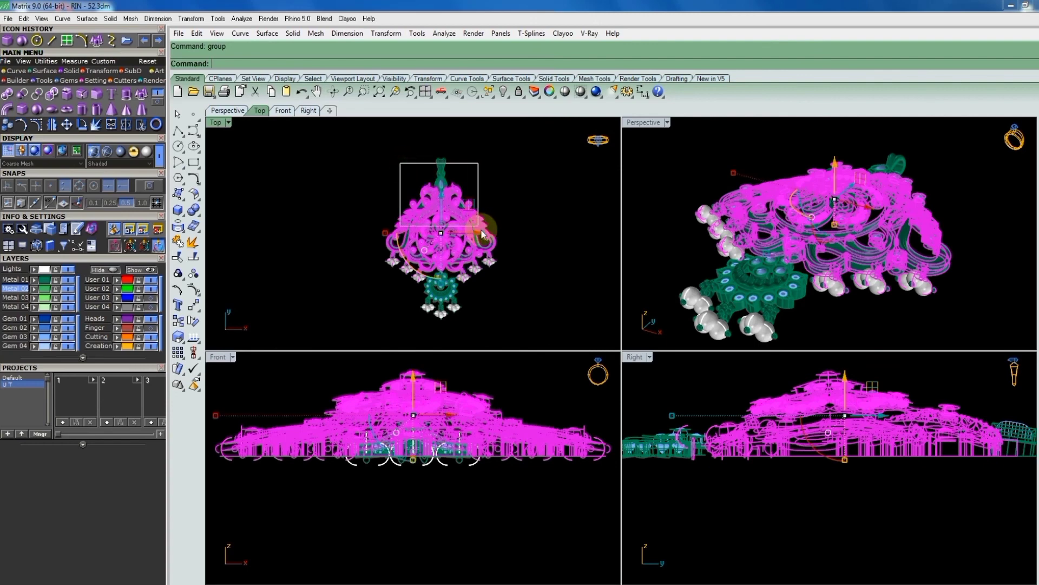
pyautogui.scroll(1, 455, 206)
pyautogui.scroll(1, 446, 182)
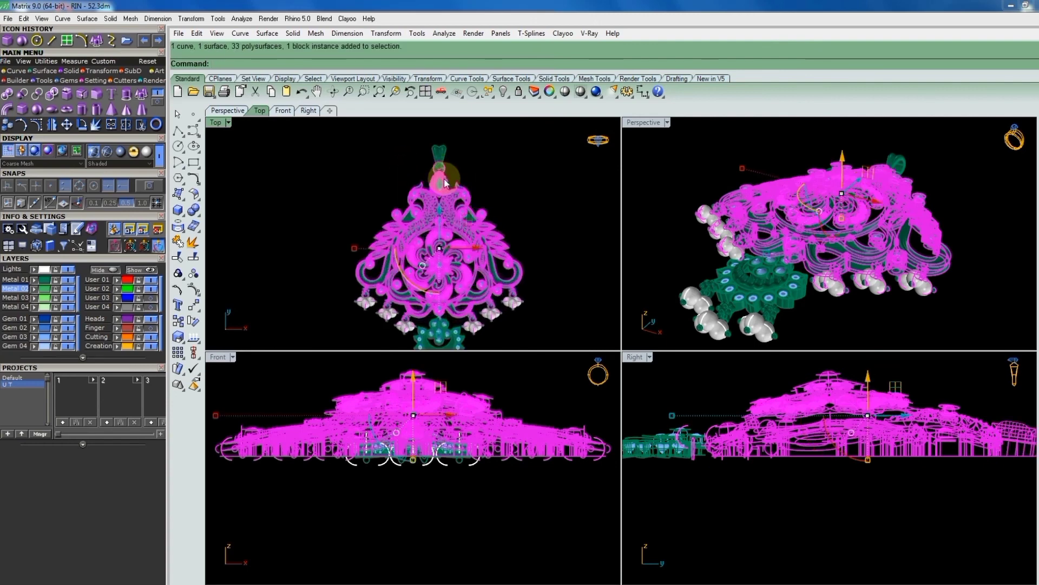
pyautogui.hotkey('ctrl', 'z')
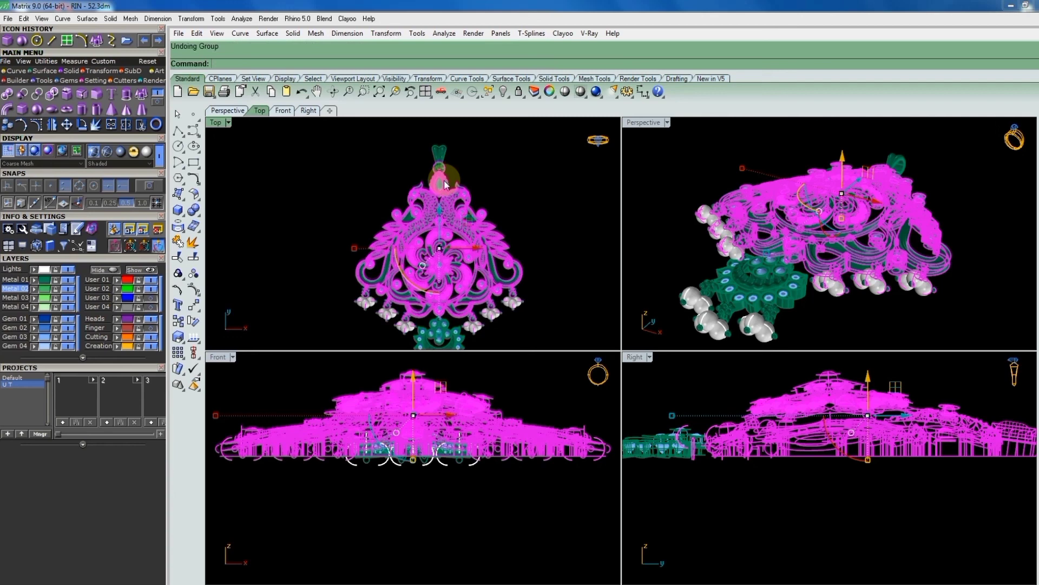
pyautogui.write('hgroup')
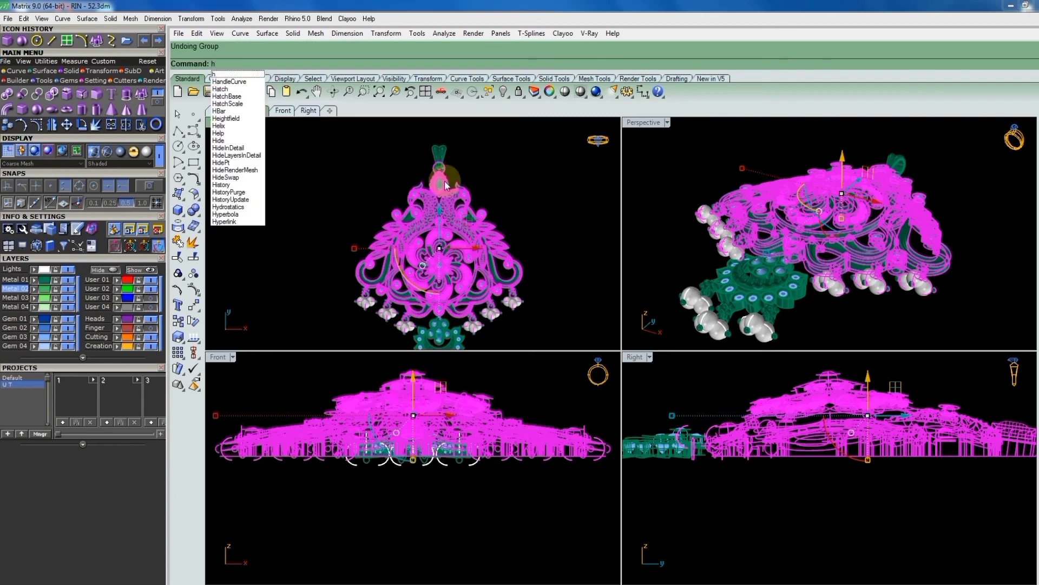
pyautogui.press('Return')
# Test the new group by deleting and restoring it, then deselect everything.
pyautogui.press('Delete')
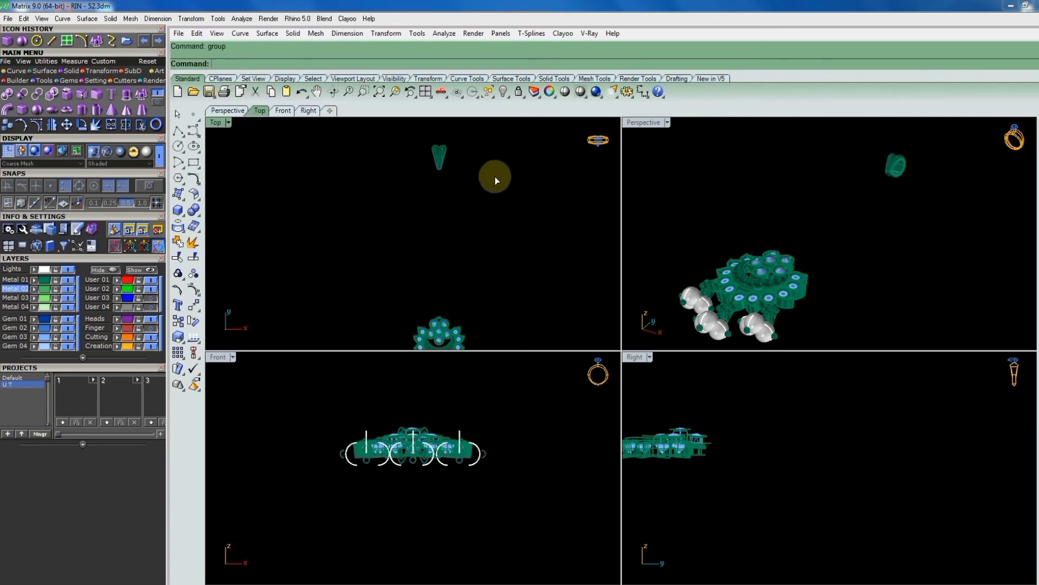
pyautogui.hotkey('ctrl', 'z')
pyautogui.click(498, 164)
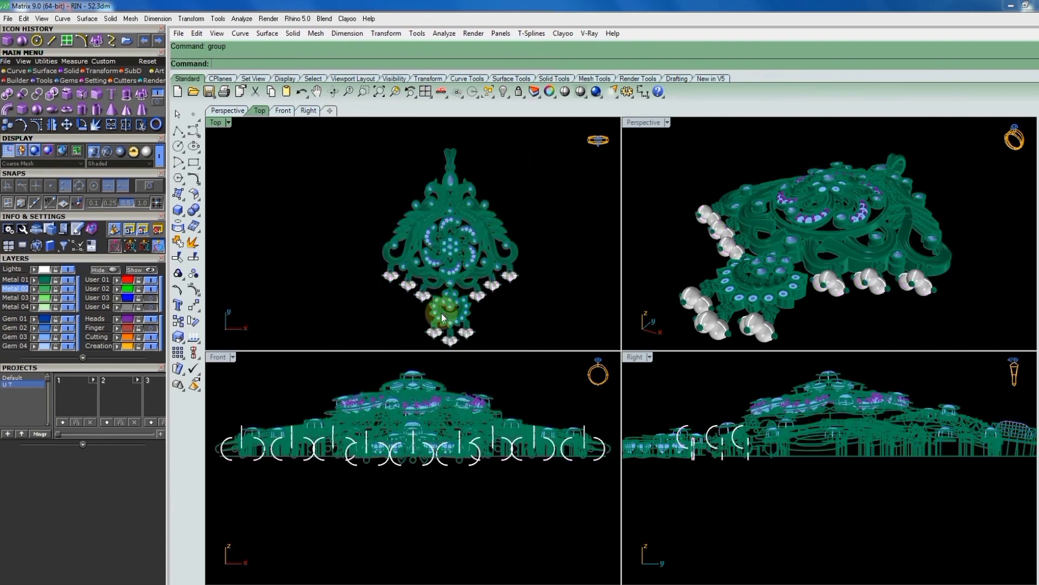
# Check the lower drop section's grouping by deleting and restoring it, then deselect.
pyautogui.moveTo(518, 272); pyautogui.dragTo(529, 223, button='right')
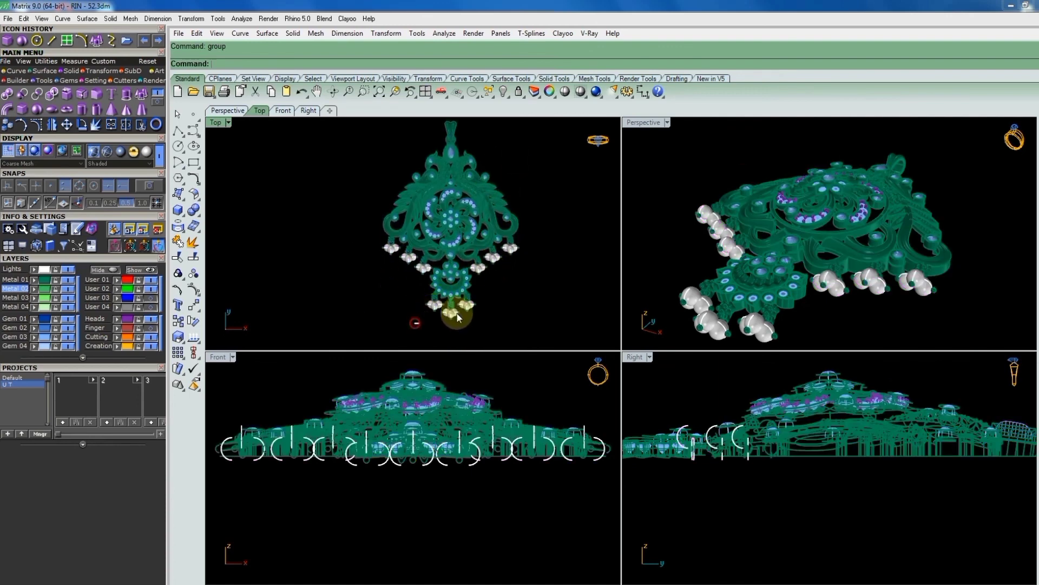
pyautogui.moveTo(457, 318); pyautogui.dragTo(518, 251)
pyautogui.press('Delete')
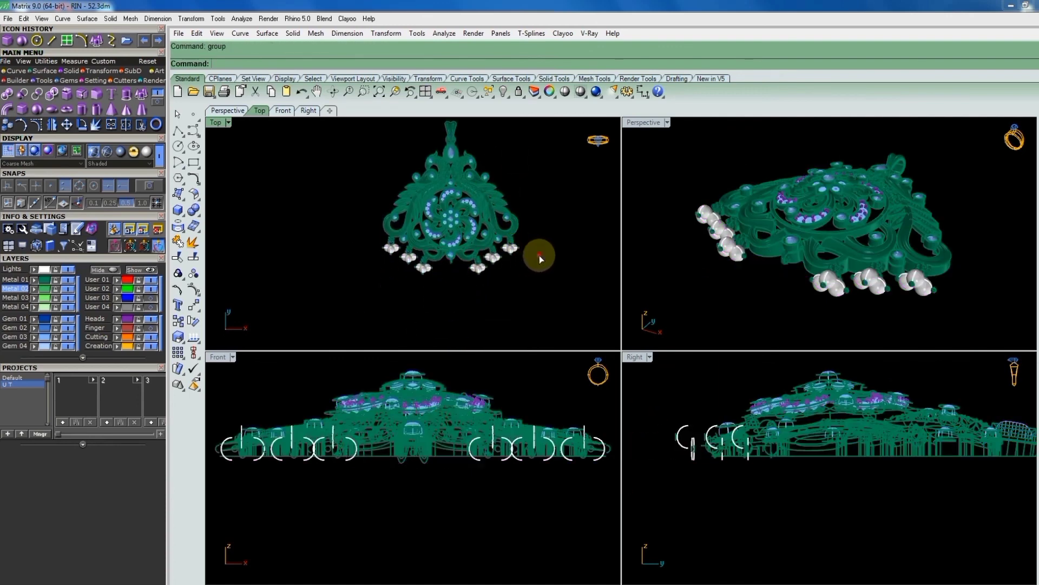
pyautogui.hotkey('ctrl', 'z')
pyautogui.click(549, 196)
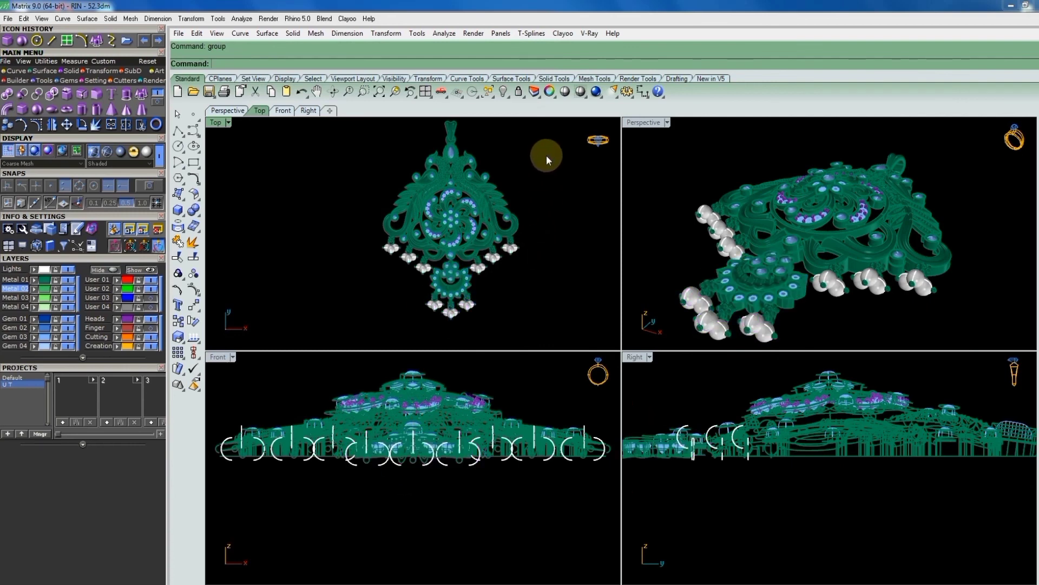
# Recentre the Top view and zoom out the Front and Right views to fit the whole pendant.
pyautogui.moveTo(546, 154); pyautogui.dragTo(524, 177, button='right')
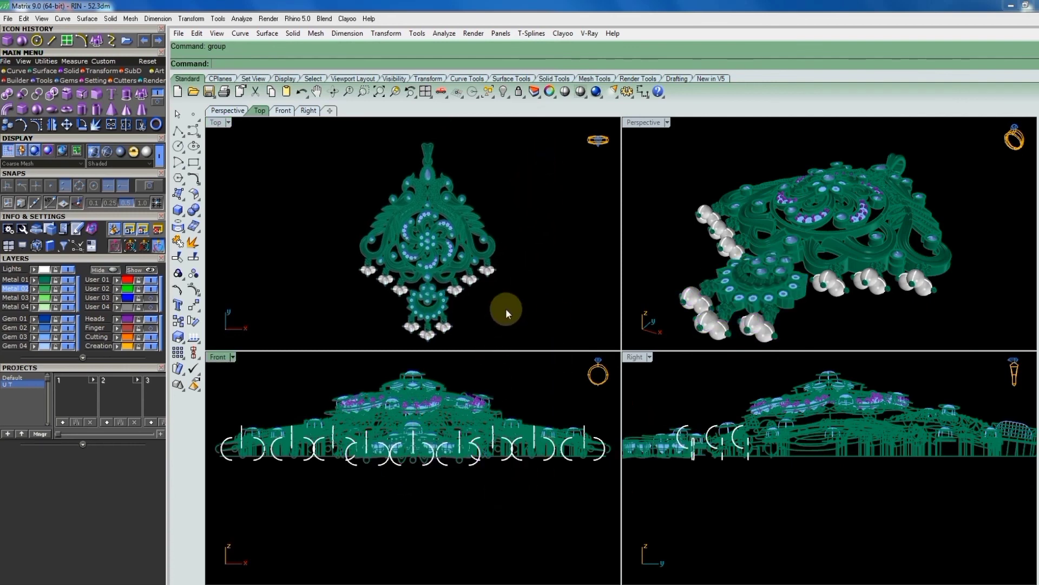
pyautogui.click(428, 95)
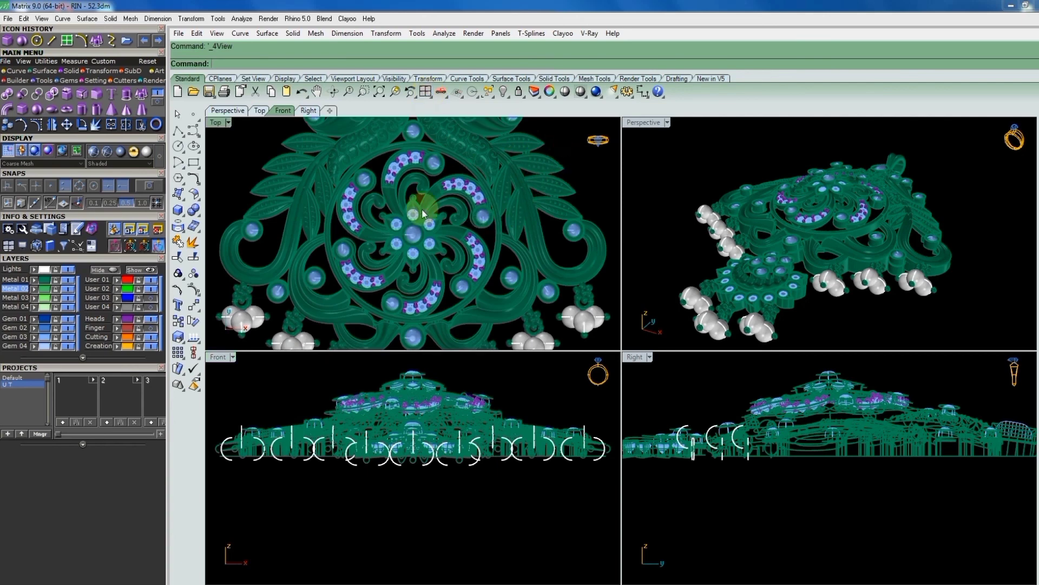
pyautogui.scroll(-3, 424, 214)
pyautogui.scroll(-2, 428, 214)
pyautogui.scroll(-2, 457, 211)
pyautogui.scroll(-1, 472, 214)
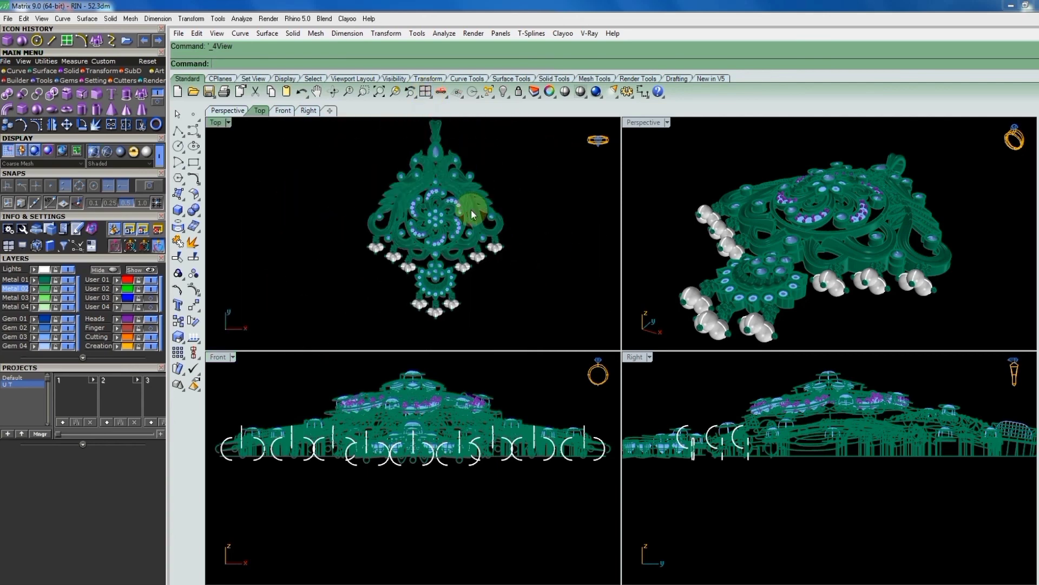
pyautogui.scroll(-1, 472, 214)
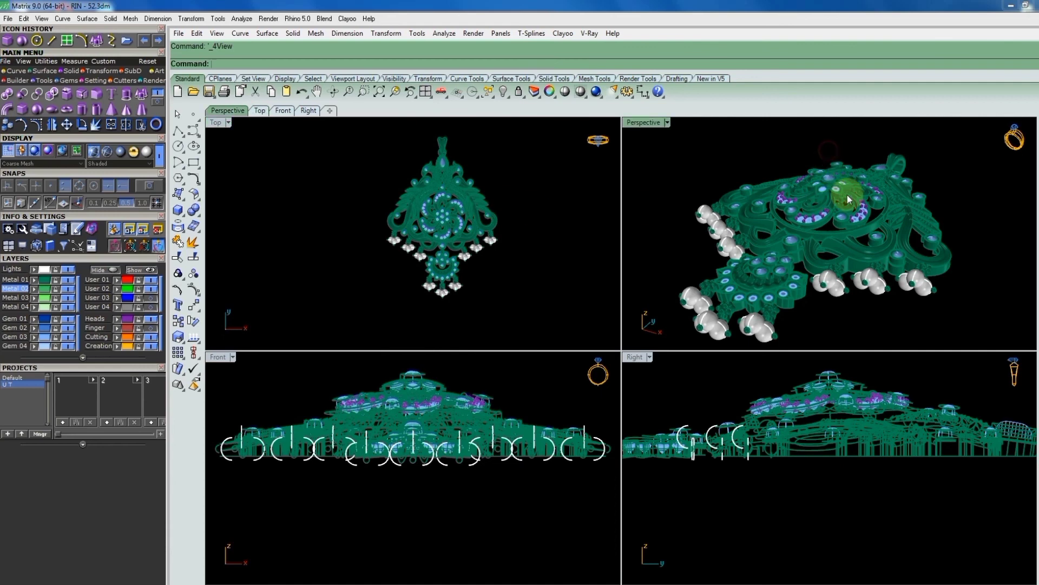
pyautogui.scroll(-2, 849, 212)
pyautogui.scroll(-1, 830, 435)
pyautogui.scroll(-1, 834, 447)
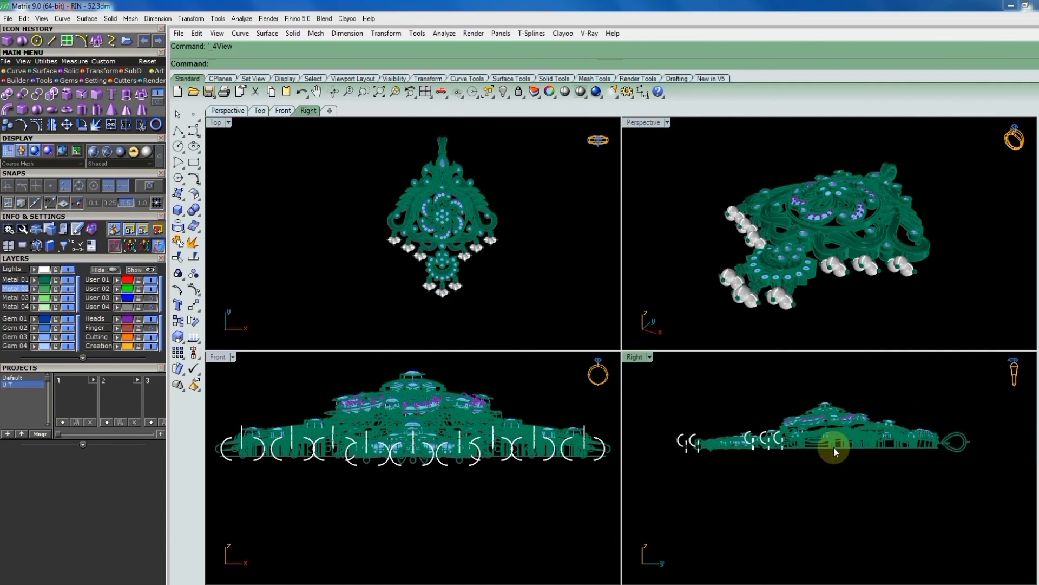
pyautogui.scroll(-1, 444, 496)
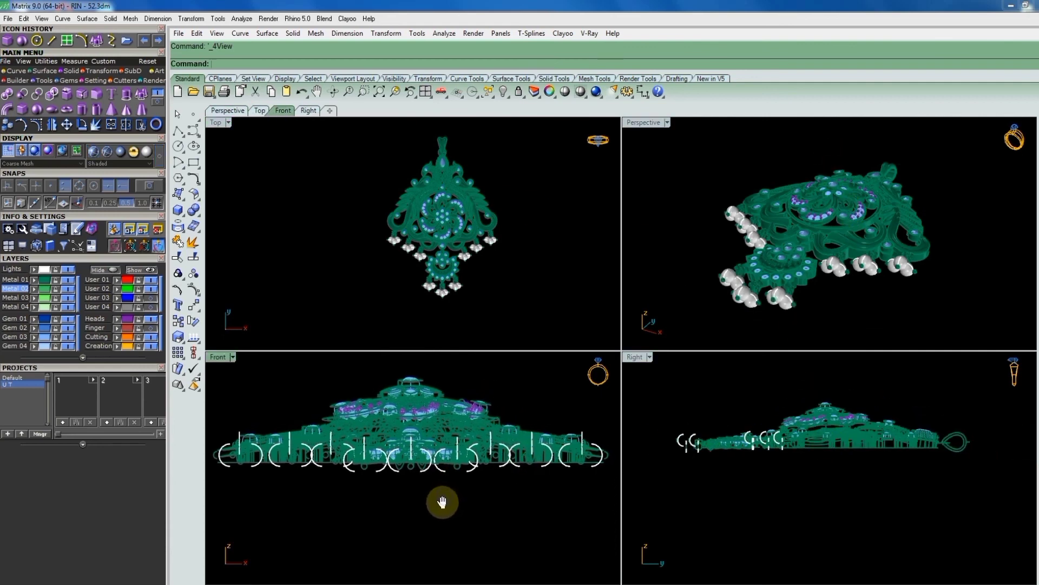
pyautogui.scroll(-1, 429, 451)
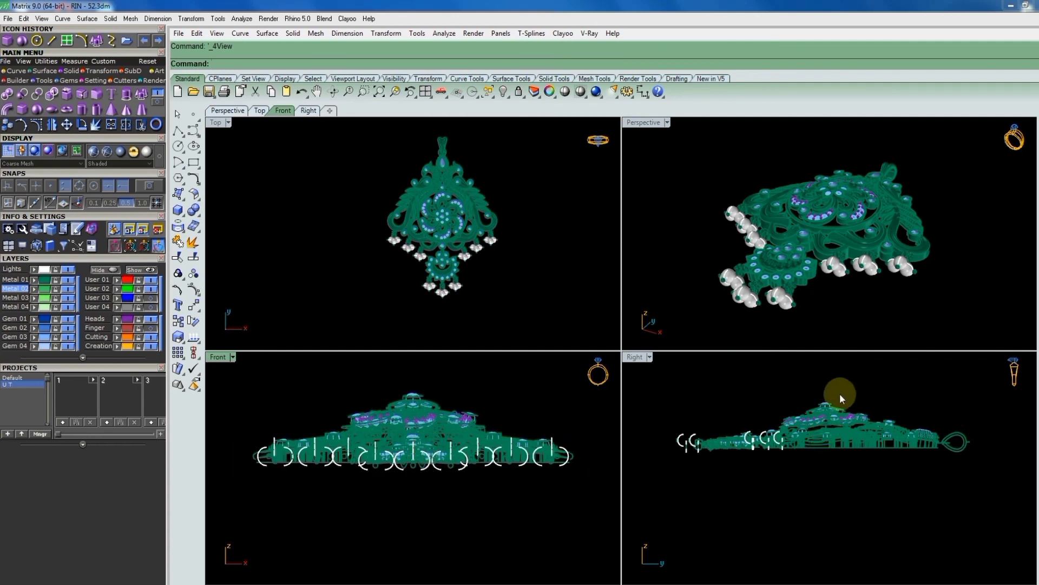
# Set the Top, Perspective, Right and Front viewports to Rendered display mode.
pyautogui.click(229, 123)
pyautogui.click(265, 59)
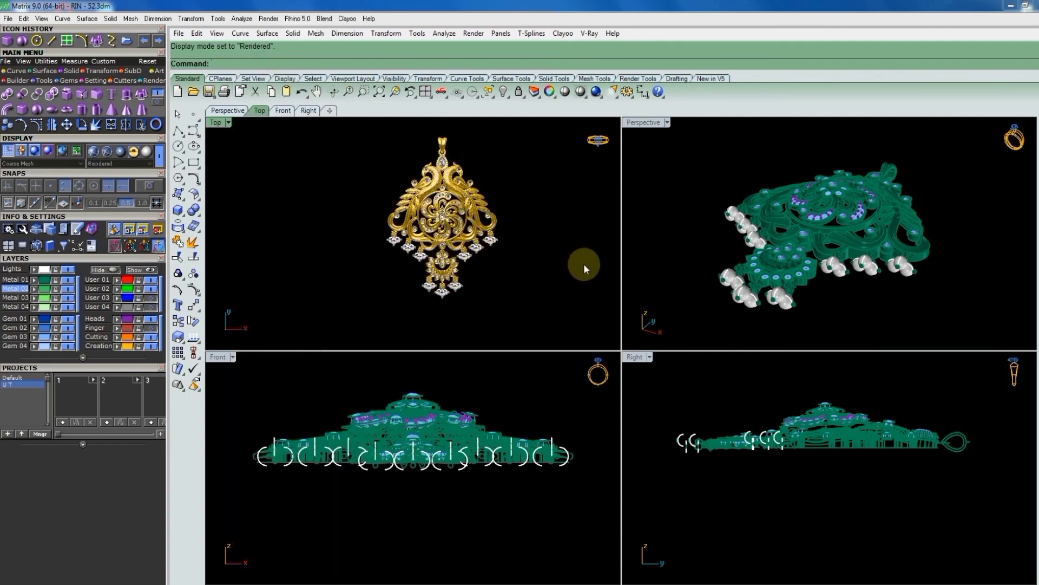
pyautogui.rightClick(674, 168)
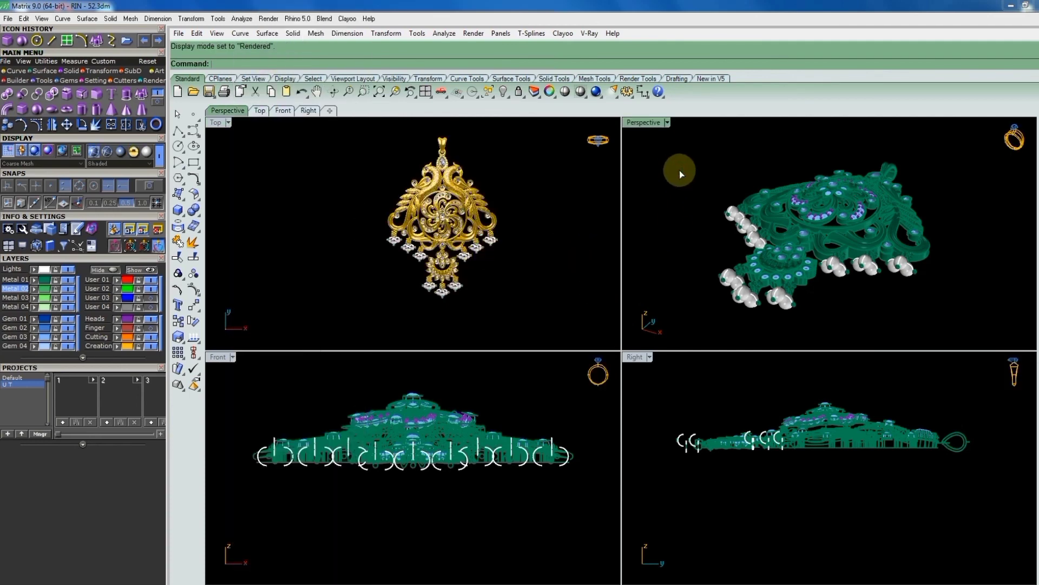
pyautogui.rightClick(701, 405)
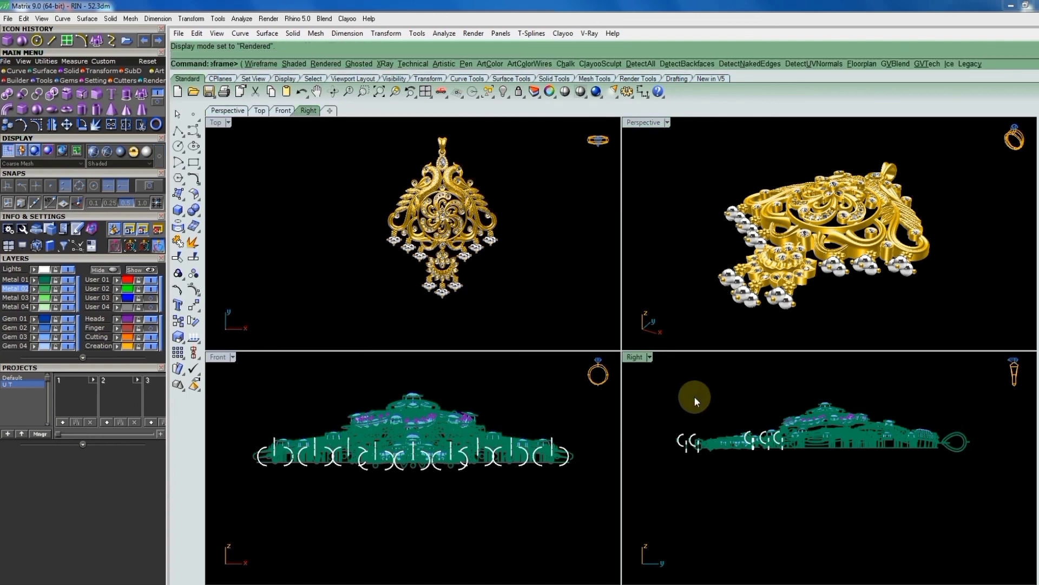
pyautogui.rightClick(547, 401)
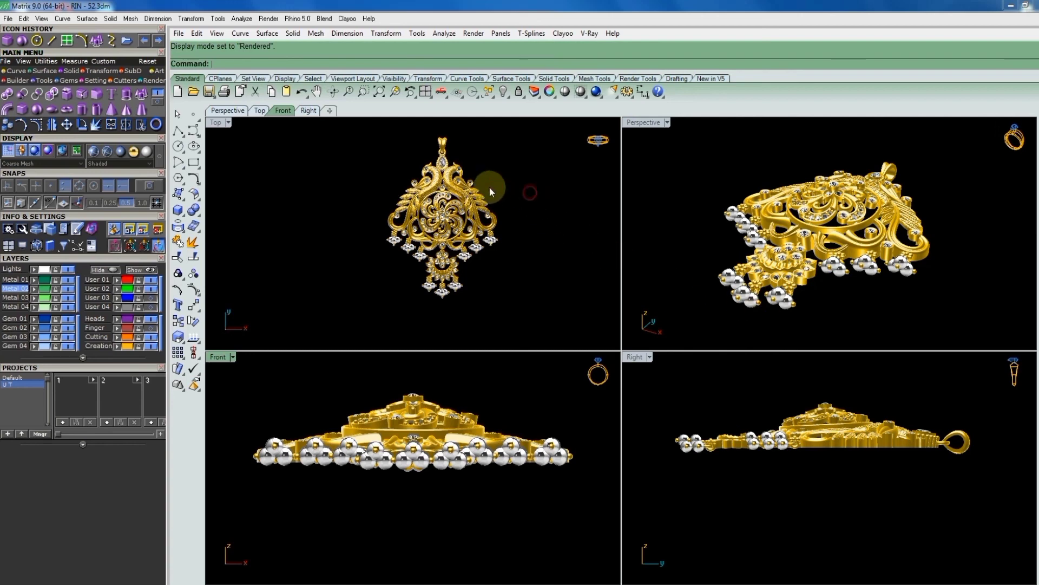
pyautogui.scroll(2, 469, 178)
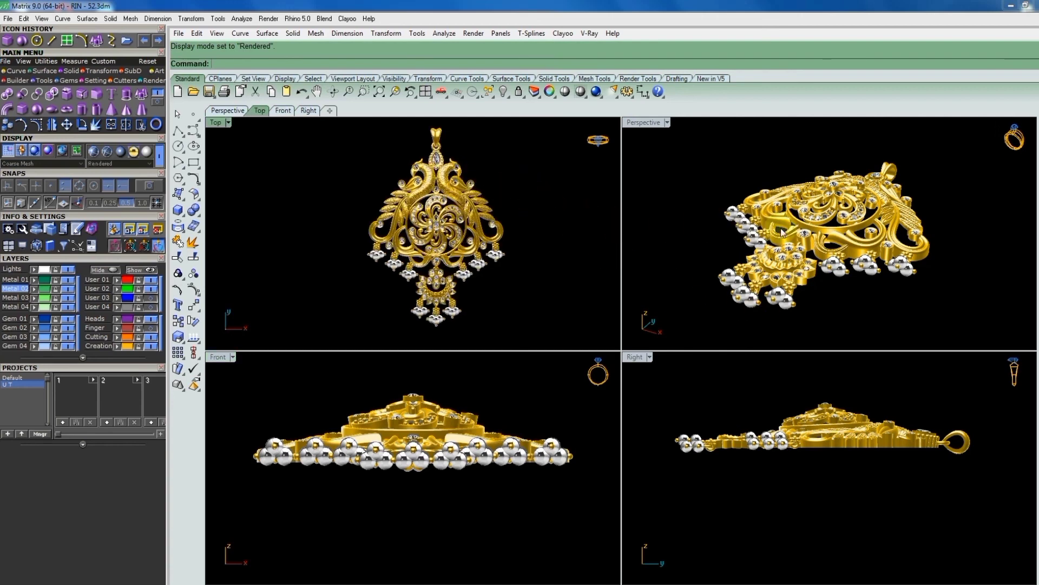
pyautogui.scroll(3, 857, 226)
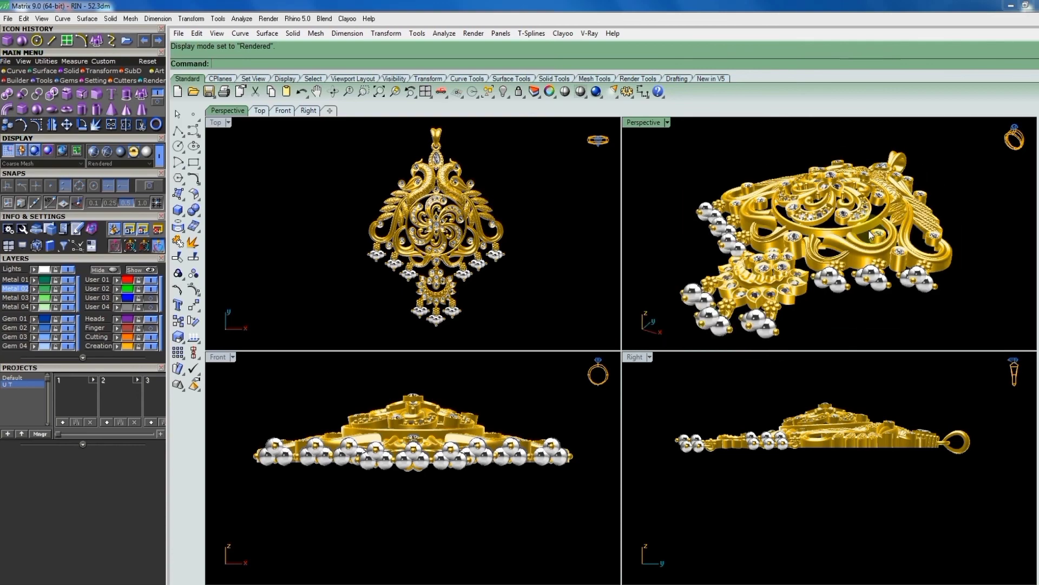
# Orbit and zoom the Perspective view until the rendered pendant faces forward with its bail on top.
pyautogui.moveTo(834, 270)
pyautogui.mouseDown(button='right')
pyautogui.moveTo(830, 300)
pyautogui.moveTo(892, 281)
pyautogui.moveTo(745, 242)
pyautogui.moveTo(872, 301)
pyautogui.mouseUp(button='right')
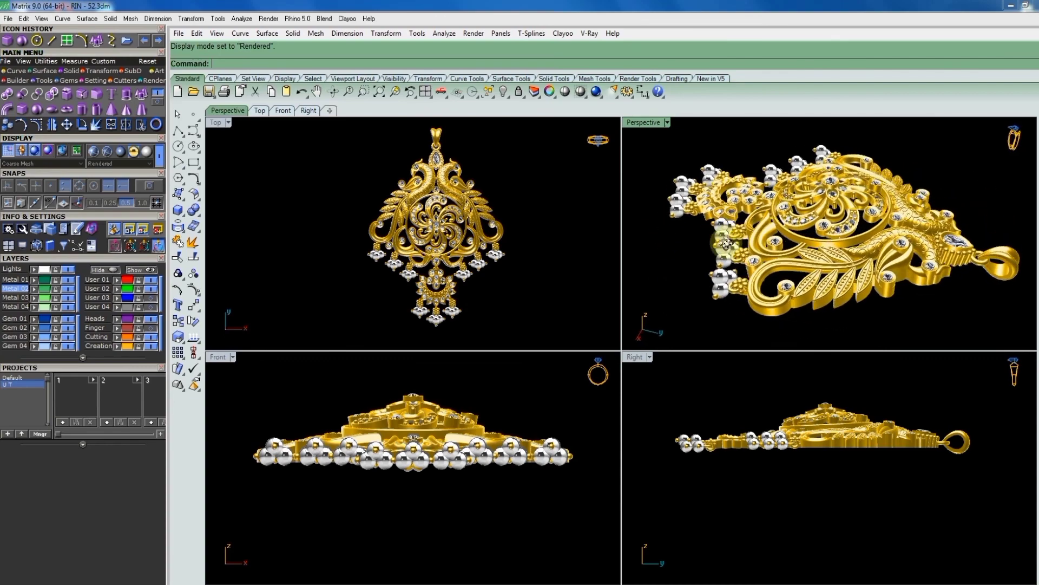
pyautogui.scroll(3, 872, 301)
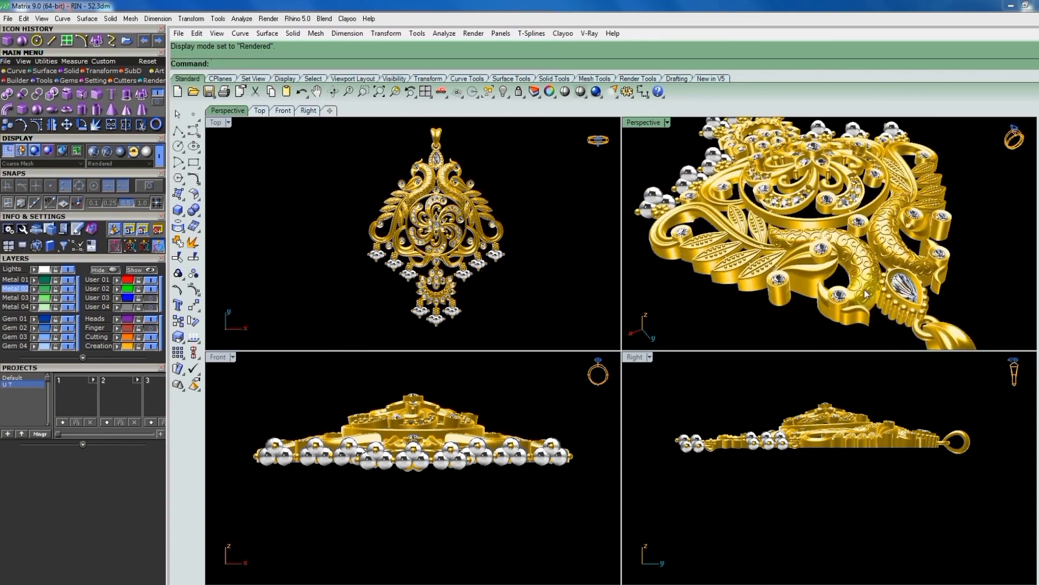
pyautogui.scroll(2, 849, 310)
pyautogui.moveTo(849, 309)
pyautogui.mouseDown(button='right')
pyautogui.moveTo(881, 284)
pyautogui.moveTo(783, 287)
pyautogui.moveTo(736, 260)
pyautogui.mouseUp(button='right')
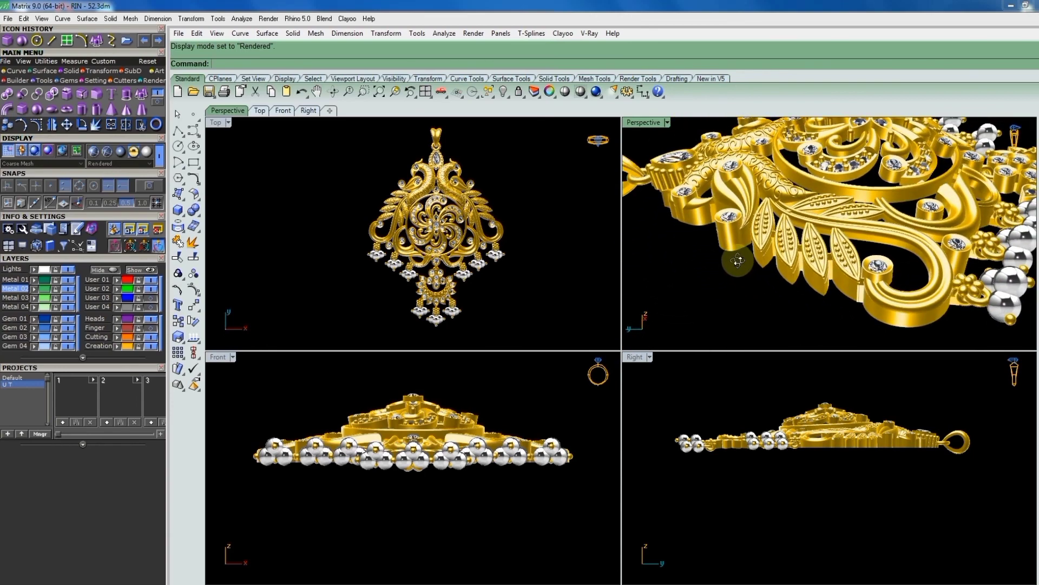
pyautogui.scroll(-3, 738, 273)
pyautogui.scroll(-2, 784, 291)
pyautogui.moveTo(785, 290)
pyautogui.mouseDown(button='right')
pyautogui.moveTo(824, 269)
pyautogui.moveTo(873, 156)
pyautogui.moveTo(865, 144)
pyautogui.moveTo(947, 143)
pyautogui.moveTo(994, 167)
pyautogui.mouseUp(button='right')
pyautogui.moveTo(1013, 191)
pyautogui.mouseDown(button='right')
pyautogui.moveTo(1018, 270)
pyautogui.moveTo(990, 282)
pyautogui.moveTo(759, 182)
pyautogui.moveTo(841, 287)
pyautogui.mouseUp(button='right')
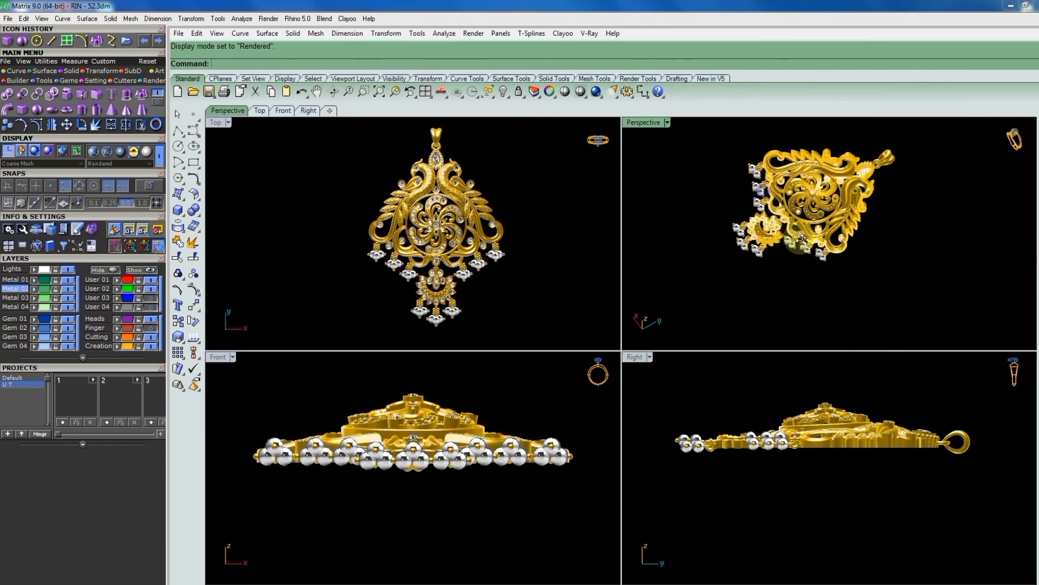
pyautogui.moveTo(873, 344)
pyautogui.mouseDown(button='right')
pyautogui.moveTo(900, 149)
pyautogui.moveTo(947, 223)
pyautogui.mouseUp(button='right')
pyautogui.scroll(-3, 780, 200)
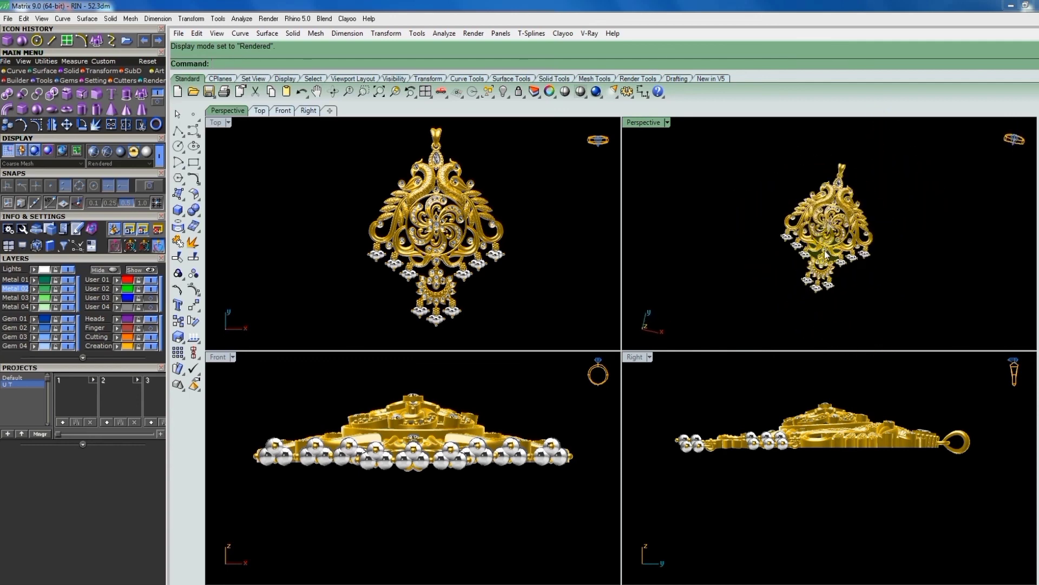
pyautogui.scroll(2, 845, 191)
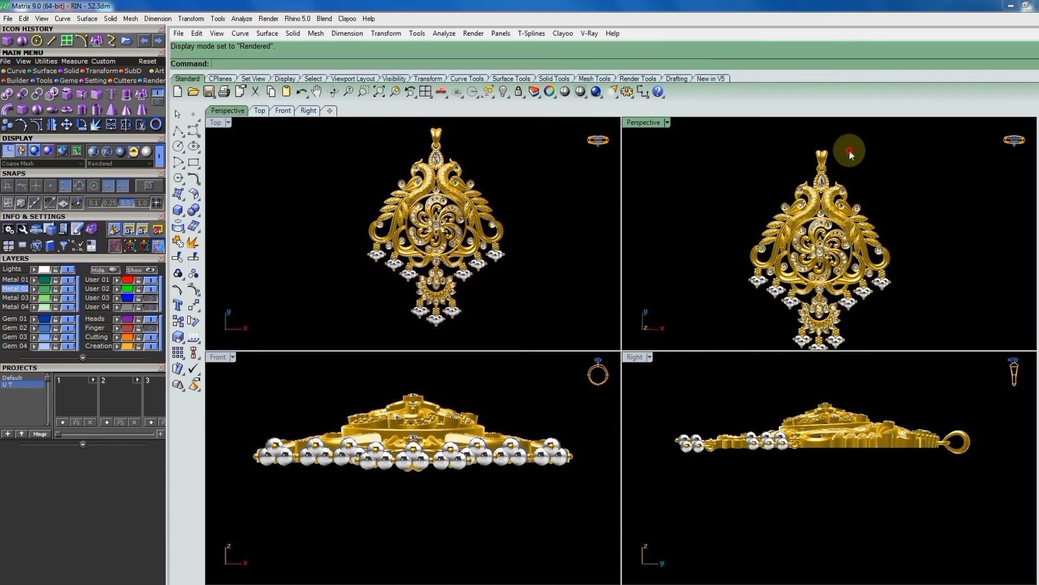
# Maximize the Perspective view and orbit around the rendered pendant, ending facing the front.
pyautogui.doubleClick(648, 125)
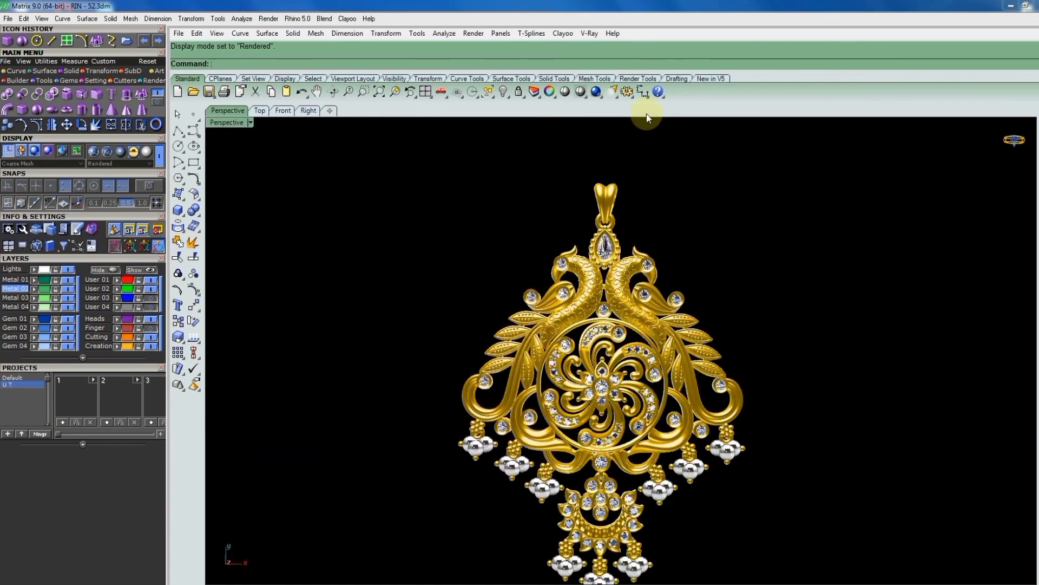
pyautogui.scroll(-3, 710, 257)
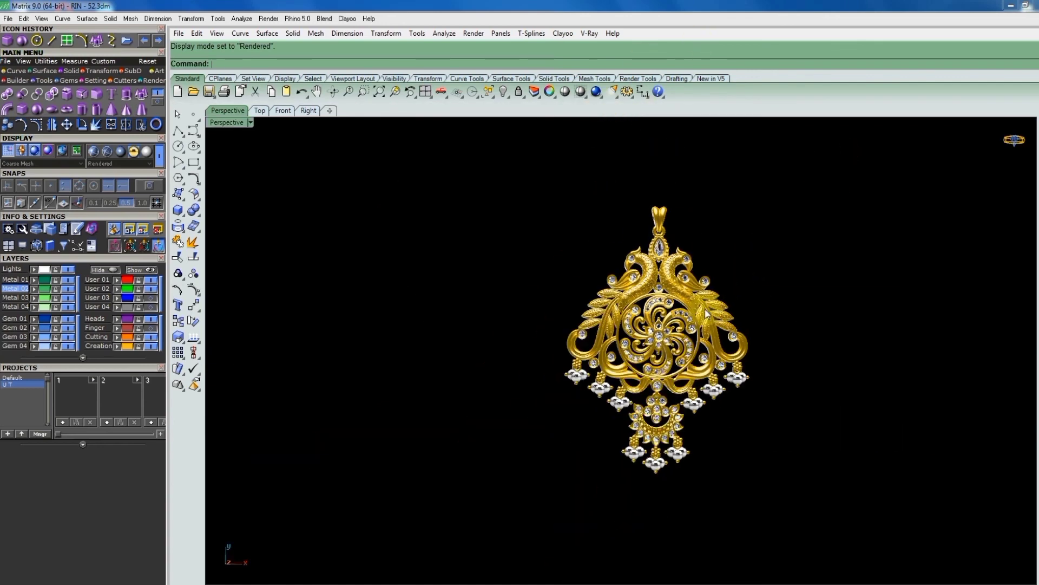
pyautogui.scroll(2, 688, 289)
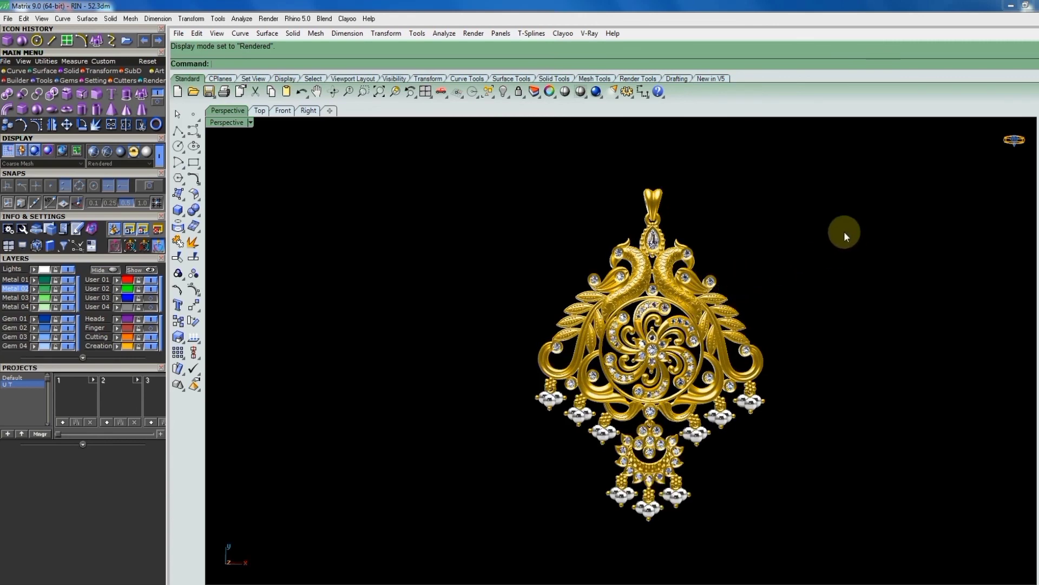
pyautogui.moveTo(844, 245)
pyautogui.mouseDown(button='right')
pyautogui.moveTo(695, 353)
pyautogui.moveTo(466, 341)
pyautogui.moveTo(658, 346)
pyautogui.moveTo(595, 349)
pyautogui.mouseUp(button='right')
pyautogui.scroll(2, 695, 353)
pyautogui.scroll(2, 694, 352)
pyautogui.scroll(-3, 751, 356)
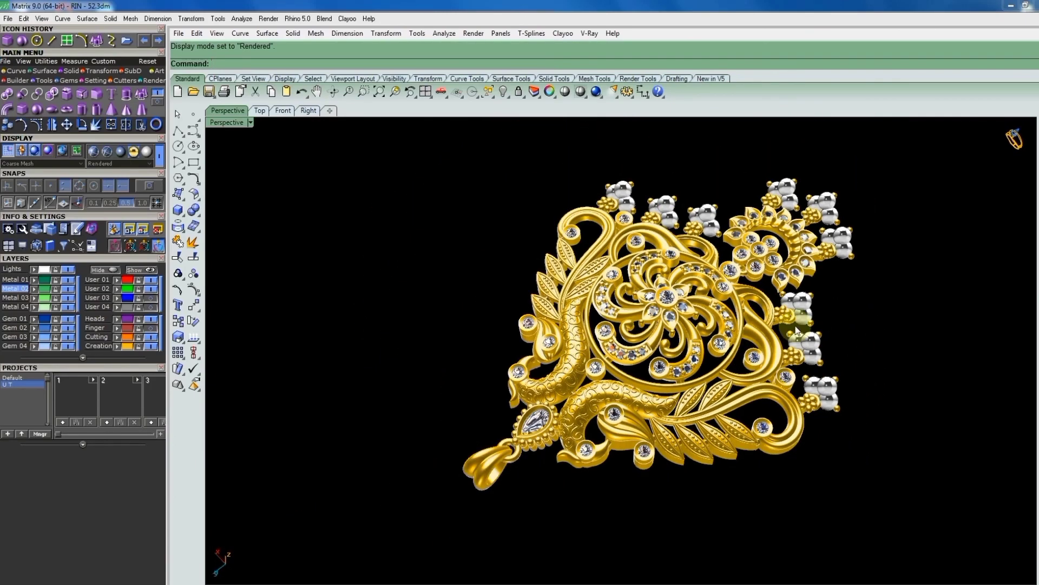
pyautogui.scroll(2, 796, 330)
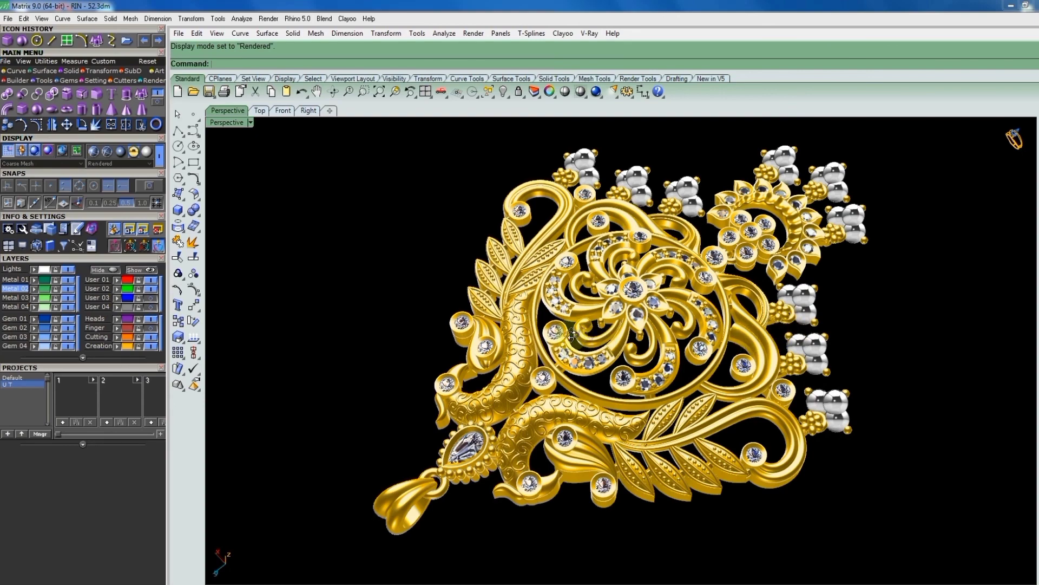
pyautogui.moveTo(571, 334)
pyautogui.mouseDown(button='right')
pyautogui.moveTo(642, 323)
pyautogui.moveTo(541, 310)
pyautogui.mouseUp(button='right')
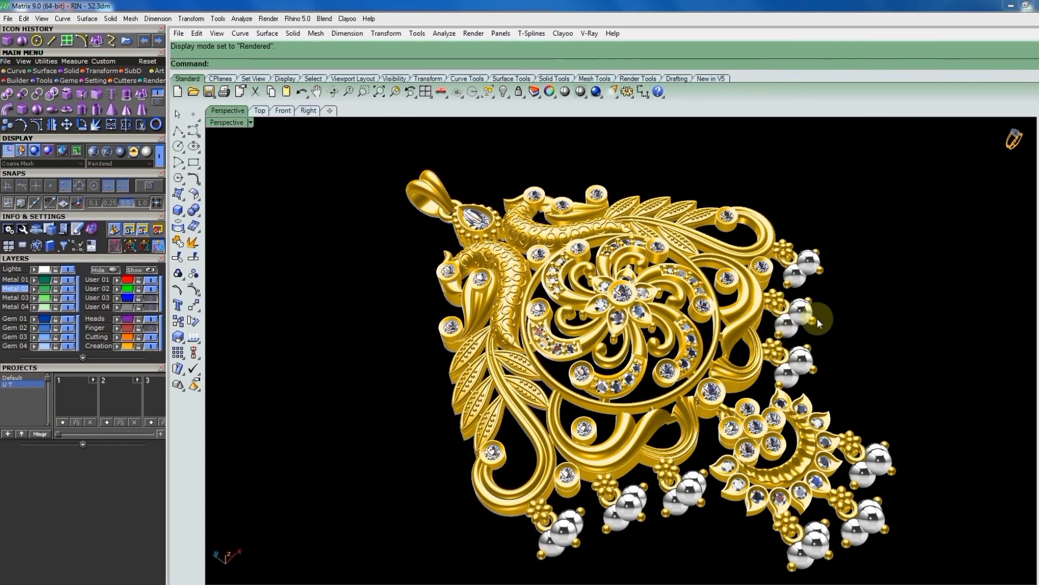
pyautogui.moveTo(817, 323)
pyautogui.mouseDown(button='right')
pyautogui.moveTo(650, 342)
pyautogui.moveTo(721, 377)
pyautogui.moveTo(704, 381)
pyautogui.moveTo(714, 412)
pyautogui.moveTo(783, 383)
pyautogui.moveTo(736, 363)
pyautogui.moveTo(459, 404)
pyautogui.moveTo(441, 416)
pyautogui.moveTo(639, 352)
pyautogui.moveTo(677, 387)
pyautogui.moveTo(638, 403)
pyautogui.mouseUp(button='right')
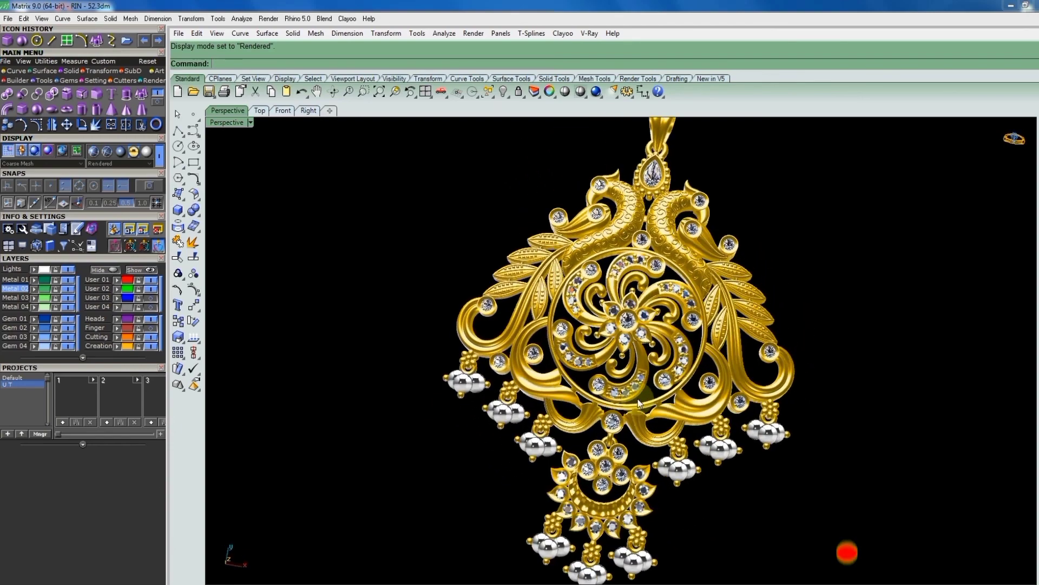
pyautogui.write('t')
# Switch the maximized view to a straight-down Top view and zoom in slightly on the pendant.
pyautogui.press('Return')
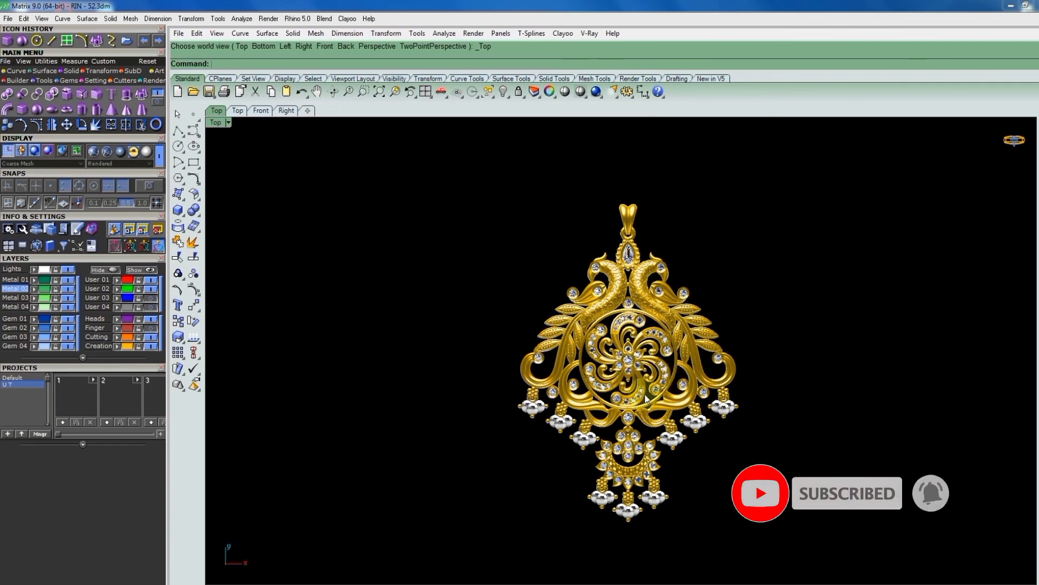
pyautogui.scroll(2, 687, 391)
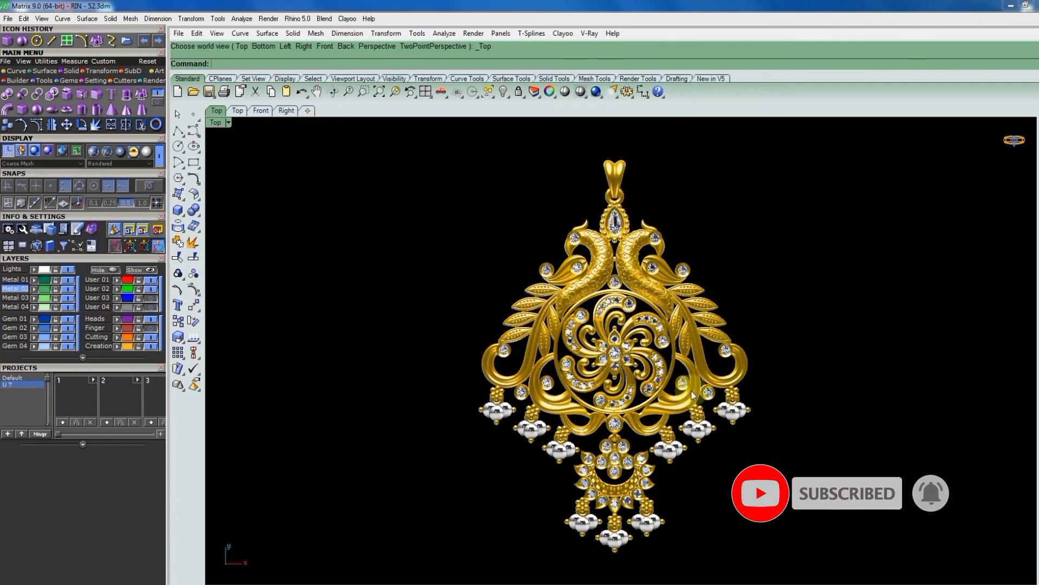
pyautogui.click(794, 357)
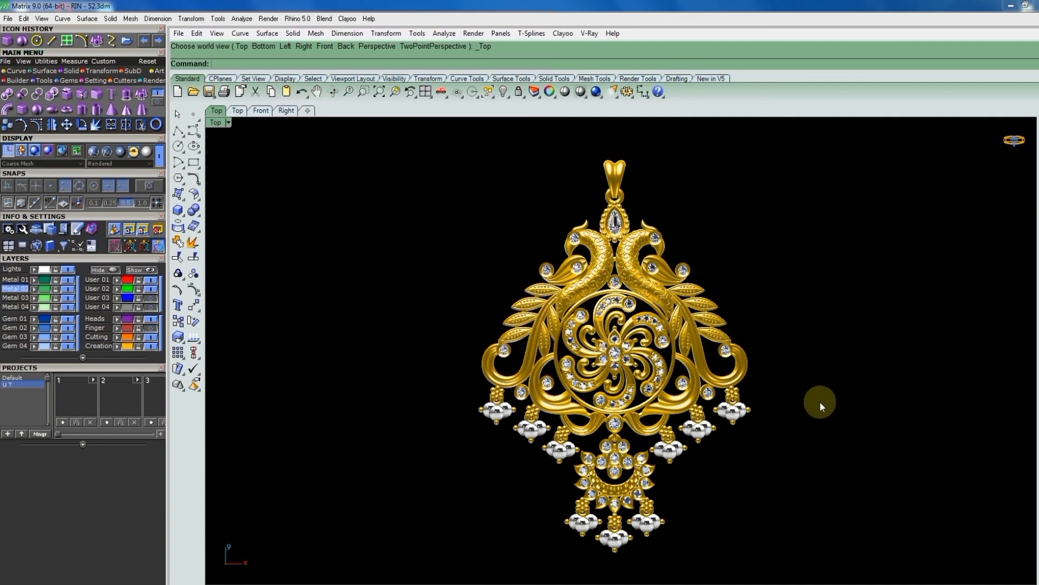